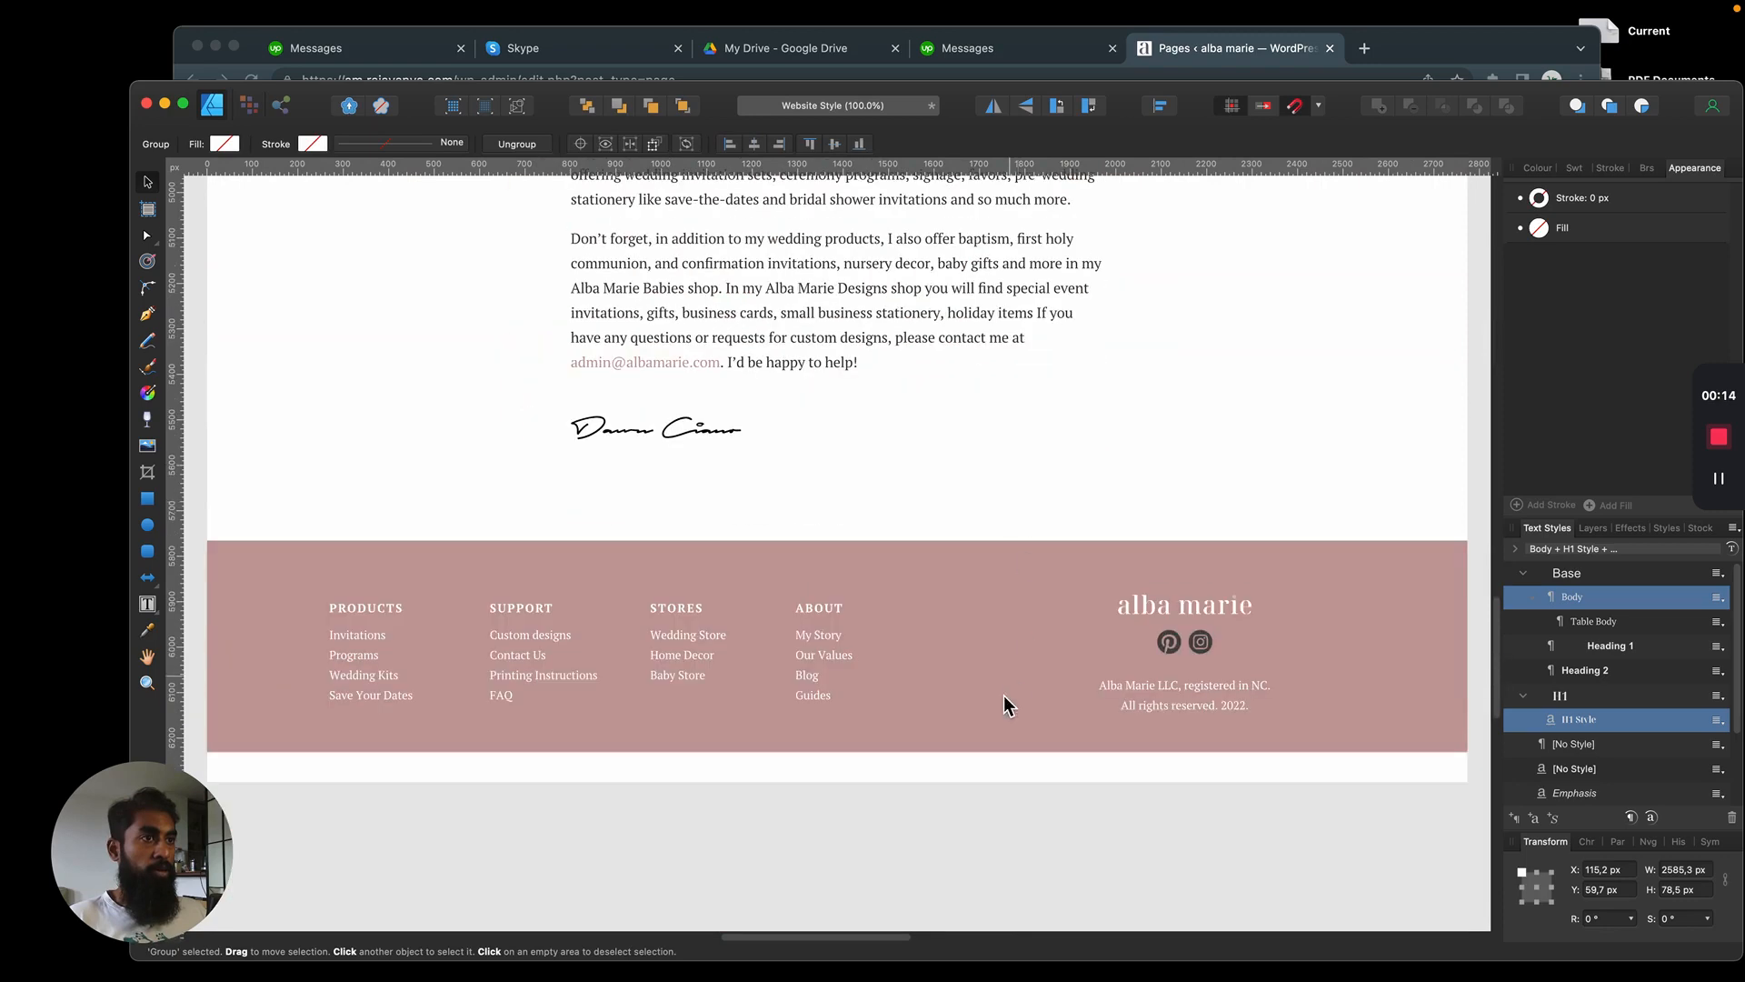
Review the About page mockup from the footer up to the "Here's my story" heading
{"action": "left_click", "coordinate": [997, 557]}
{"action": "scroll", "coordinate": [908, 482], "scroll_direction": "up", "scroll_amount": 7}
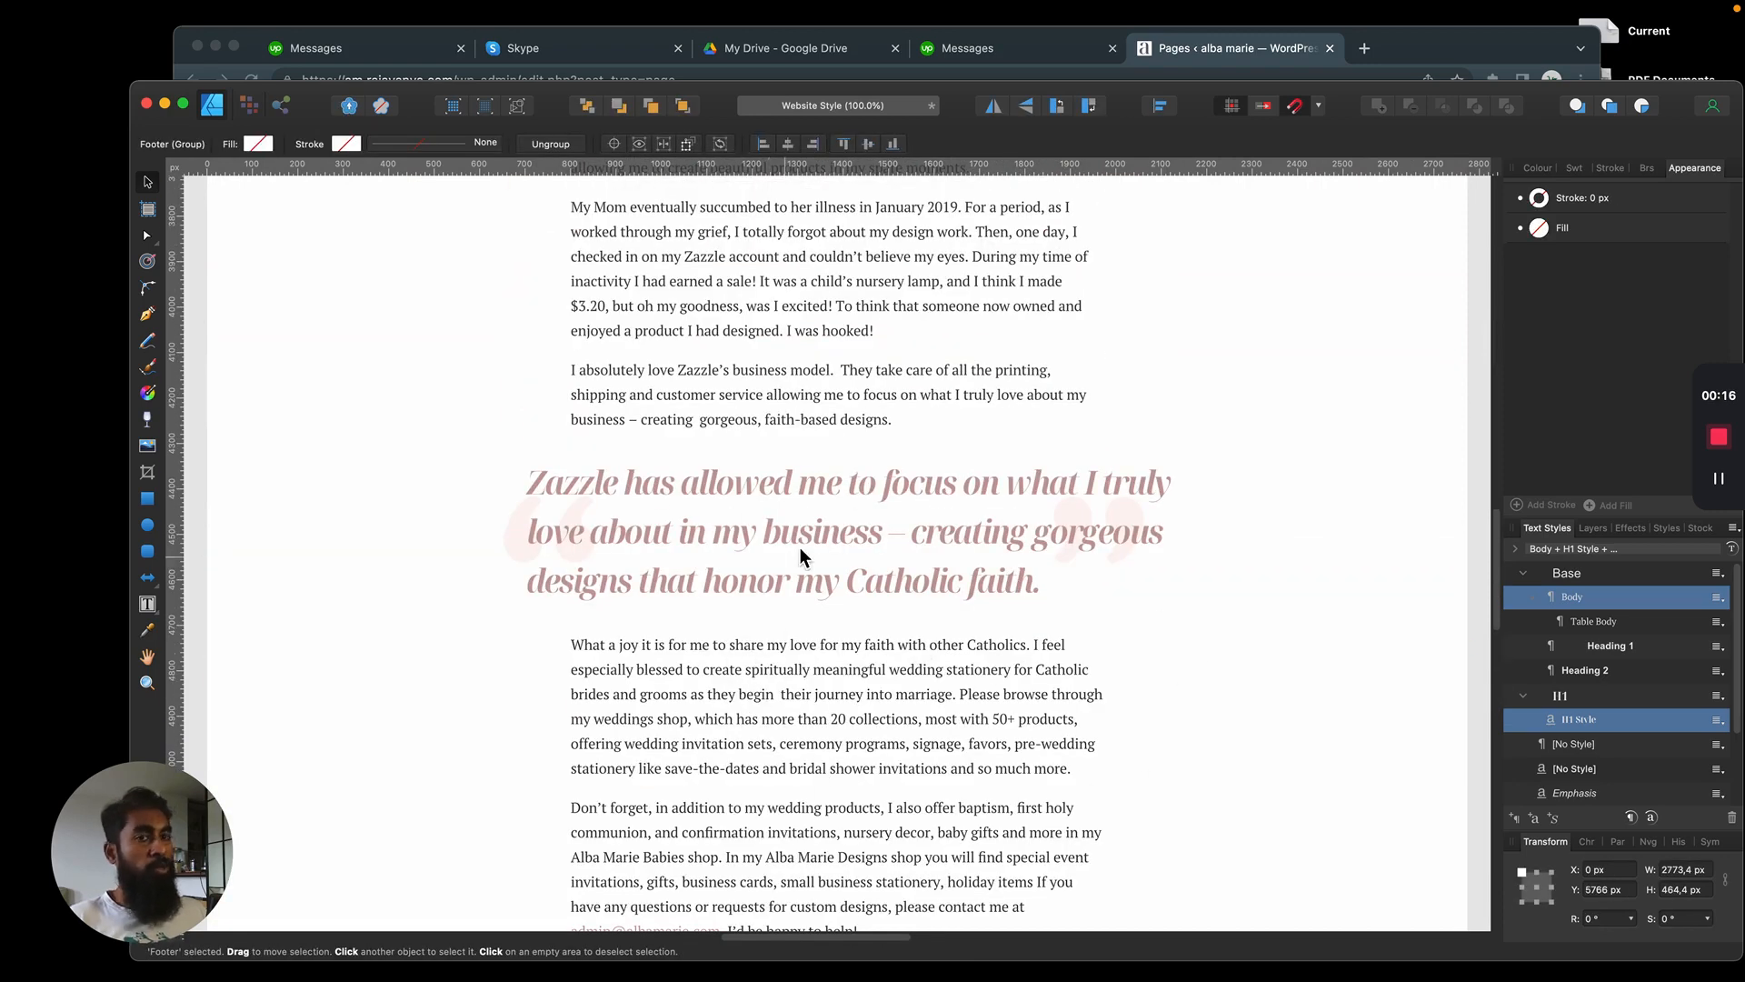
{"action": "scroll", "coordinate": [853, 549], "scroll_direction": "up", "scroll_amount": 10}
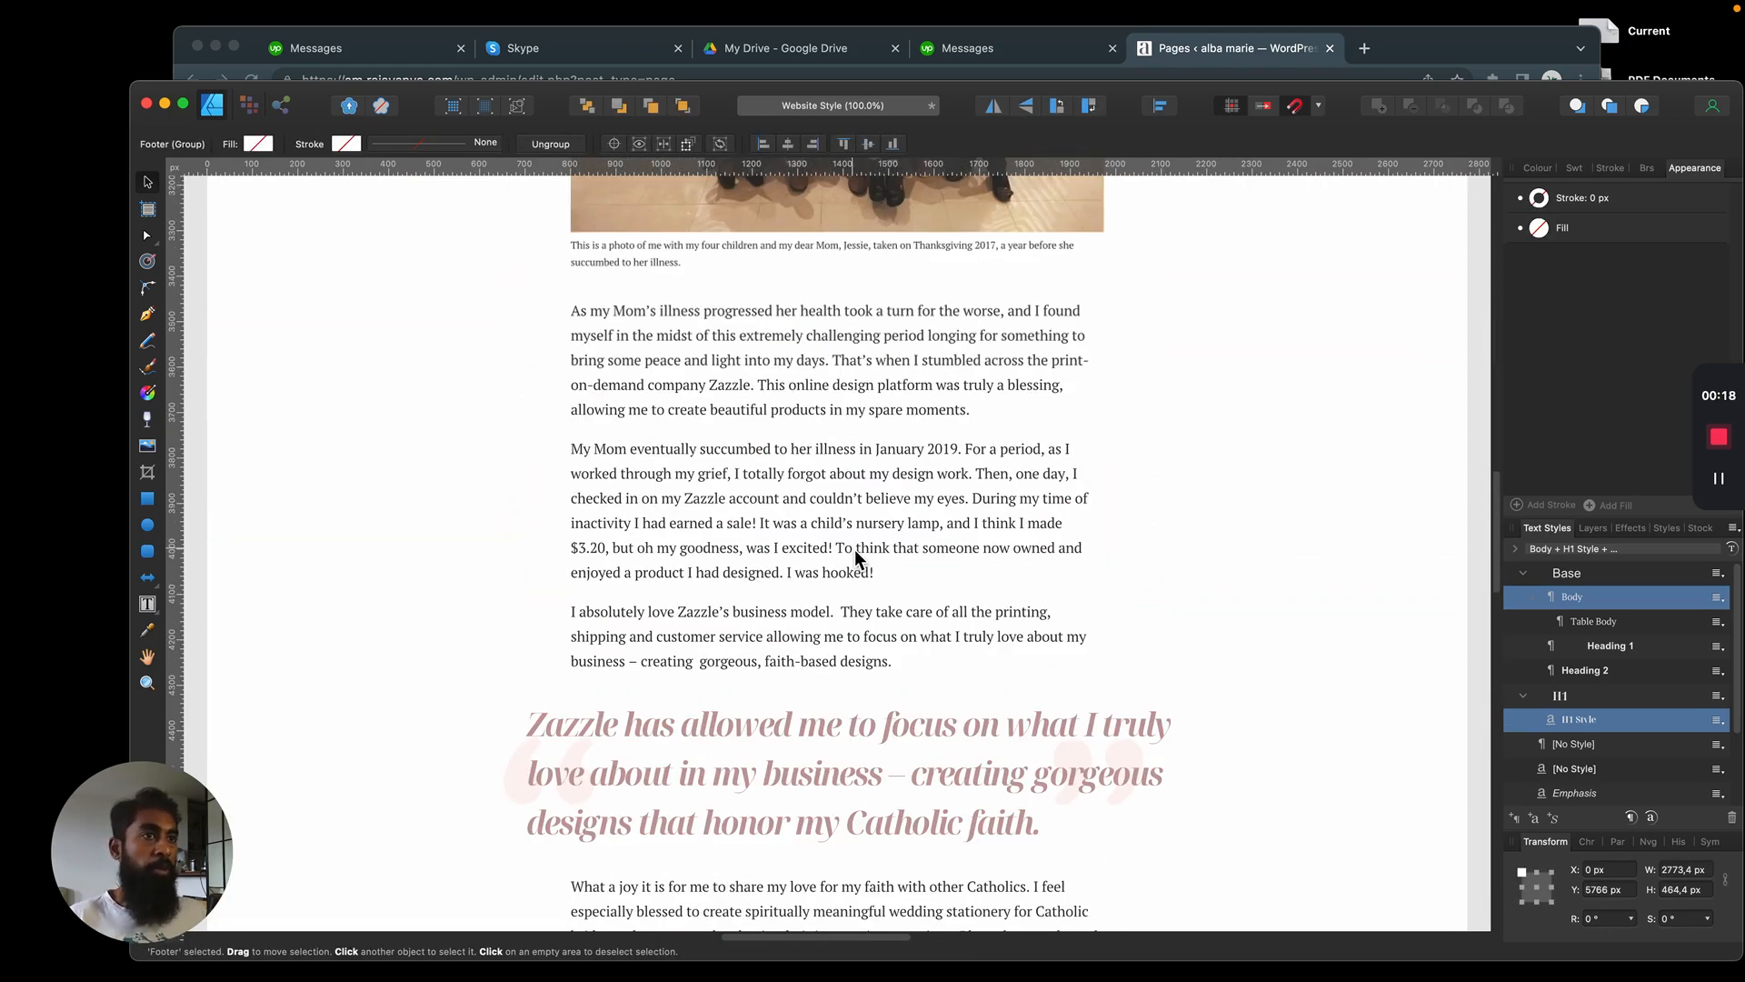
{"action": "scroll", "coordinate": [966, 582], "scroll_direction": "up", "scroll_amount": 8}
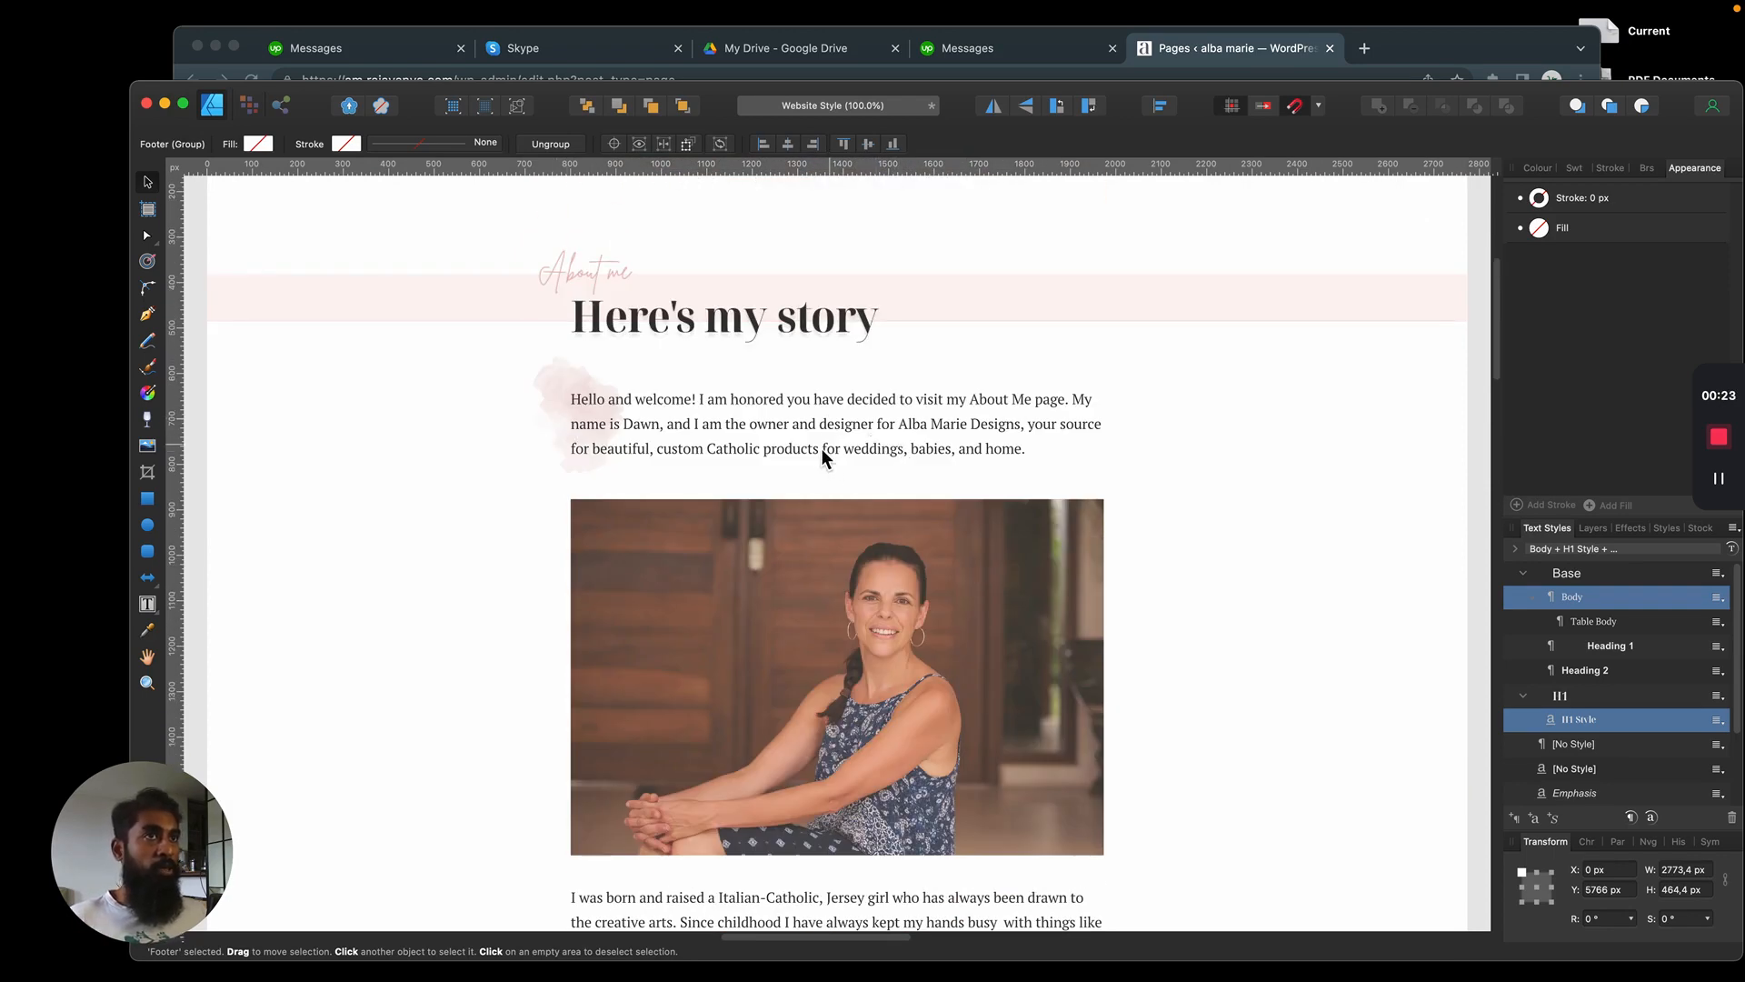
{"action": "scroll", "coordinate": [826, 457], "scroll_direction": "up", "scroll_amount": 2}
{"action": "left_click", "coordinate": [636, 416]}
{"action": "left_click", "coordinate": [391, 529]}
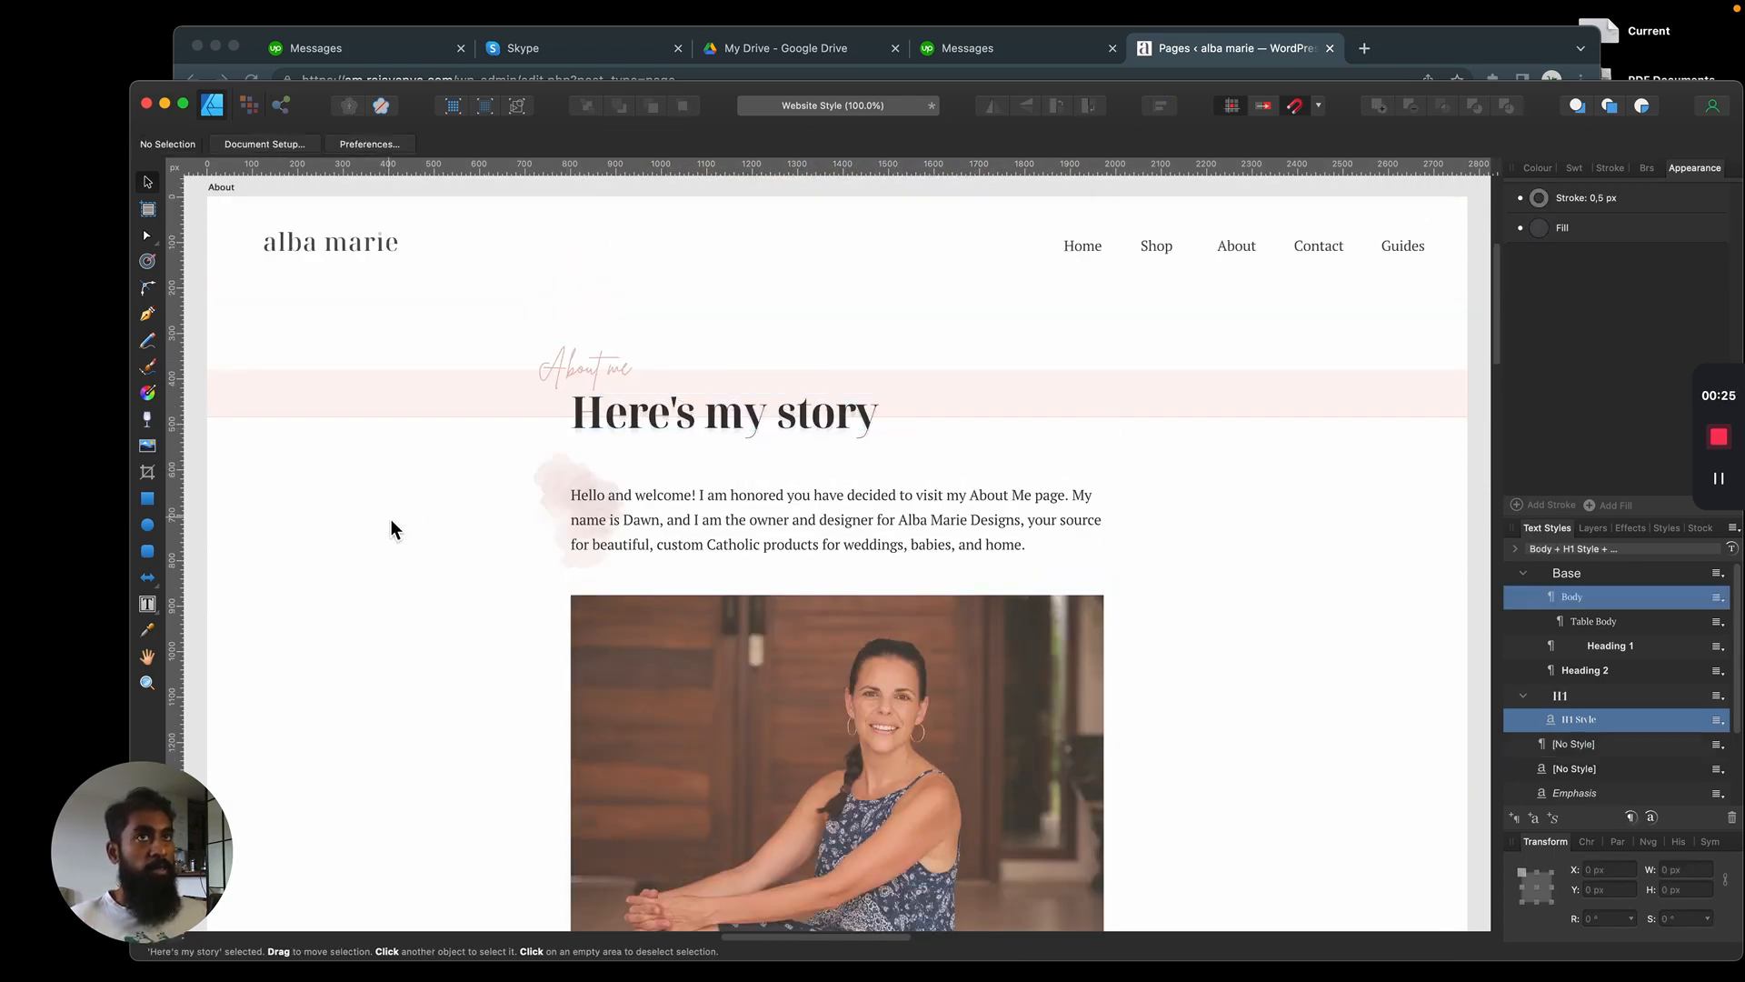
In the browser, title the new WordPress page "About" and open it for editing with Elementor
{"action": "mouse_move", "coordinate": [166, 20]}
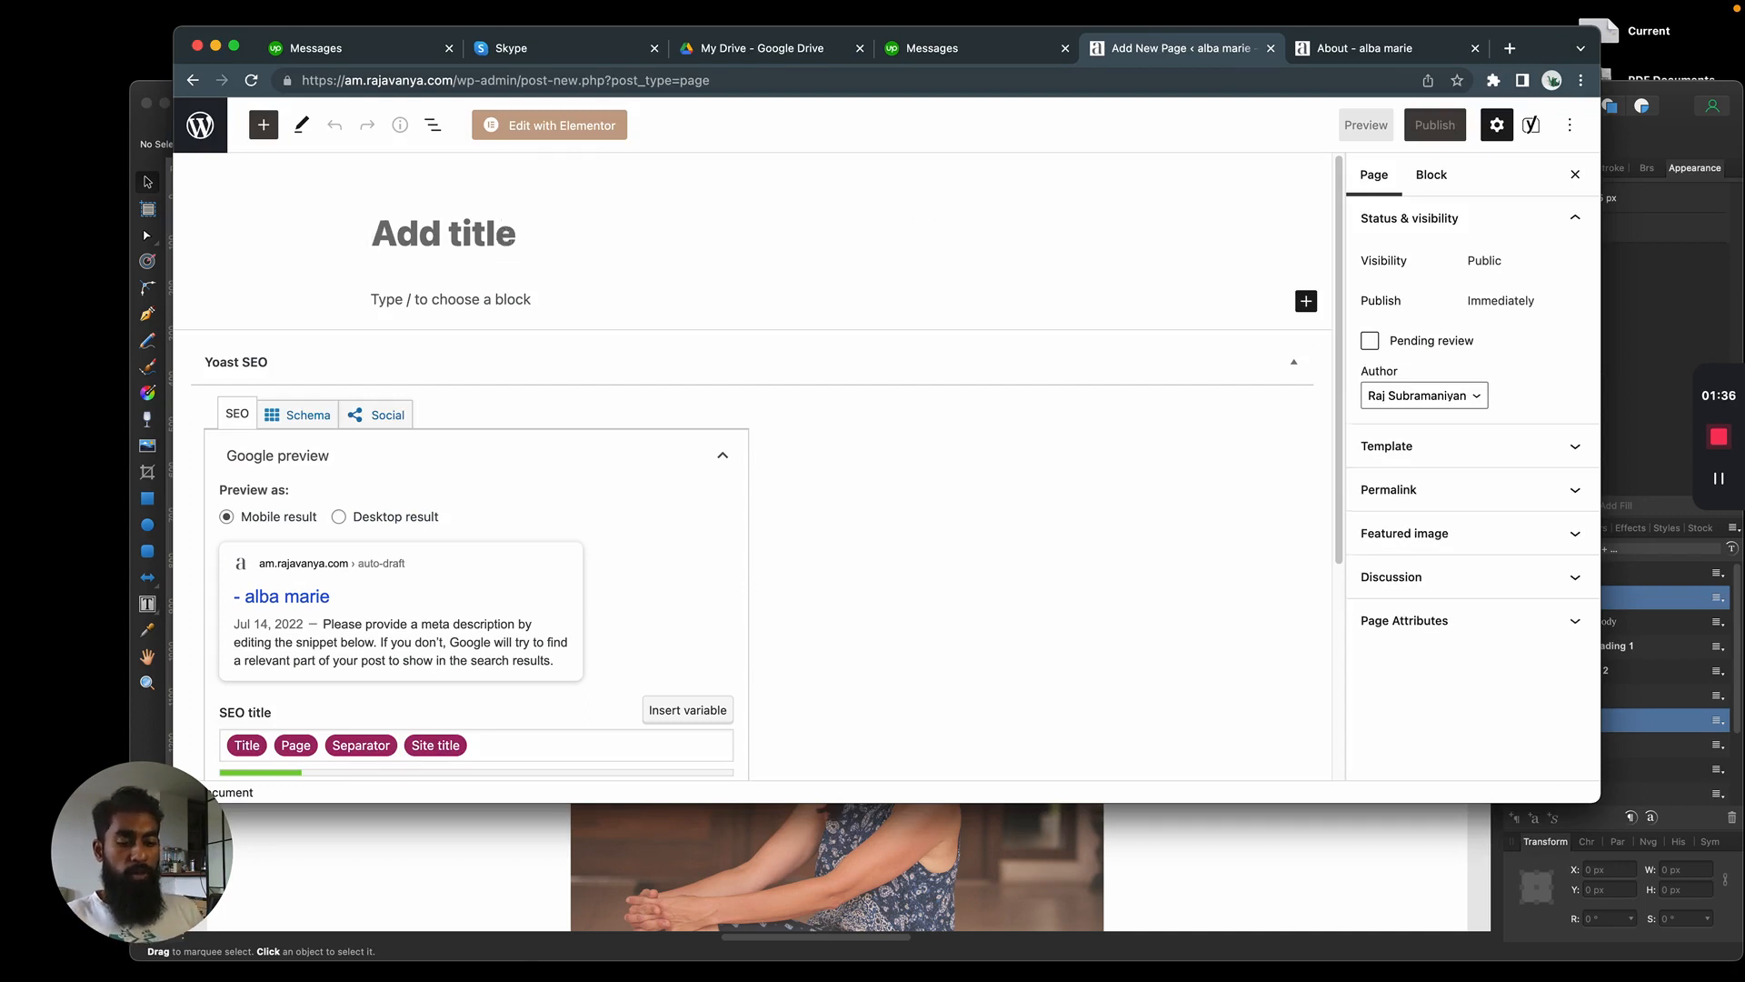
{"action": "type", "text": "About"}
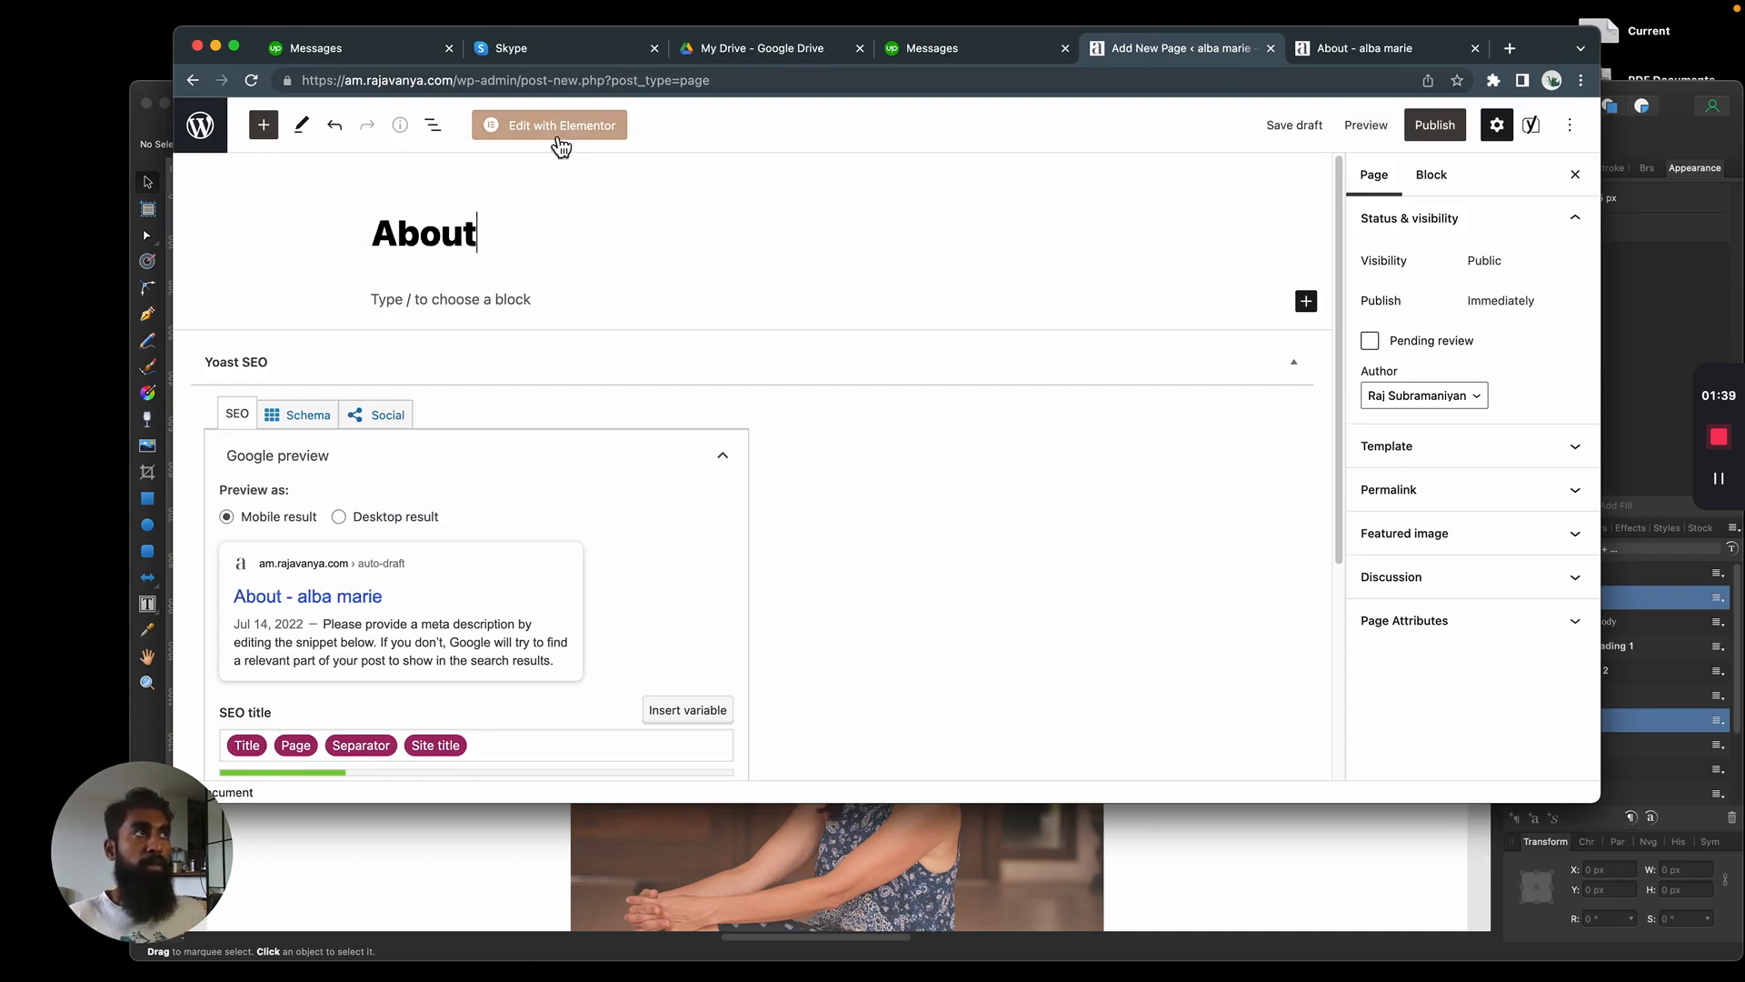
{"action": "left_click", "coordinate": [559, 137]}
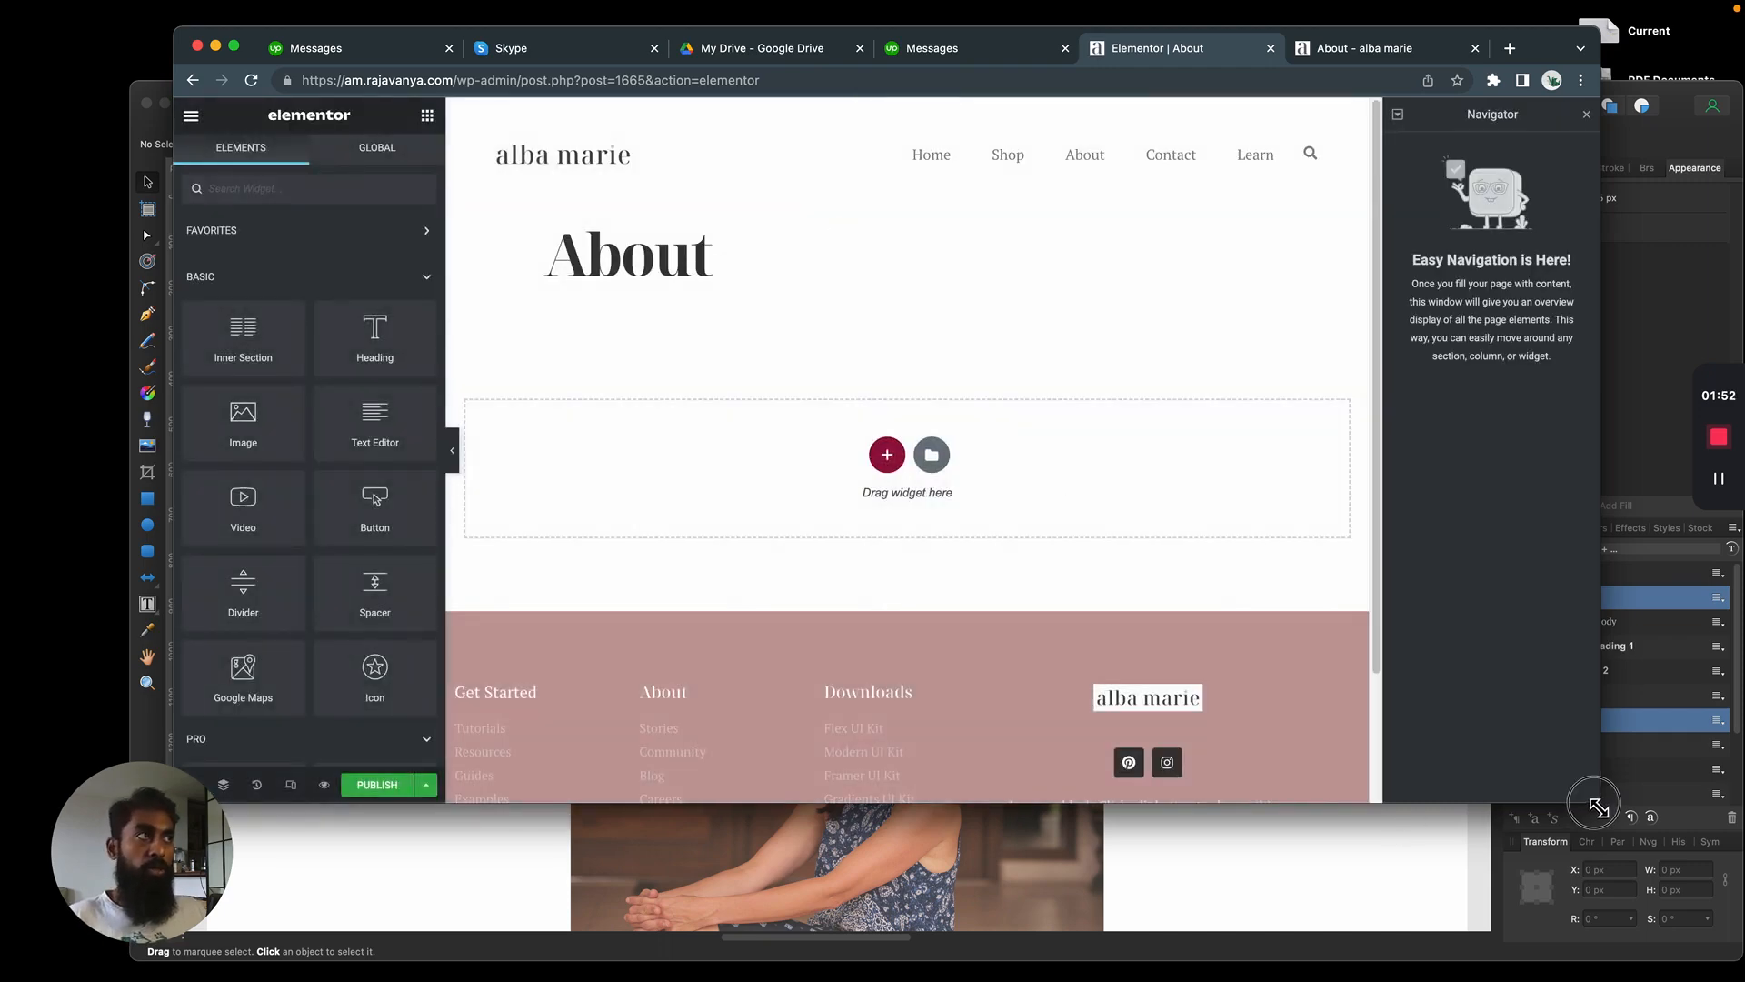
Enlarge the browser window to give the Elementor page editor more room
{"action": "left_click_drag", "start_coordinate": [1598, 801], "coordinate": [1721, 877]}
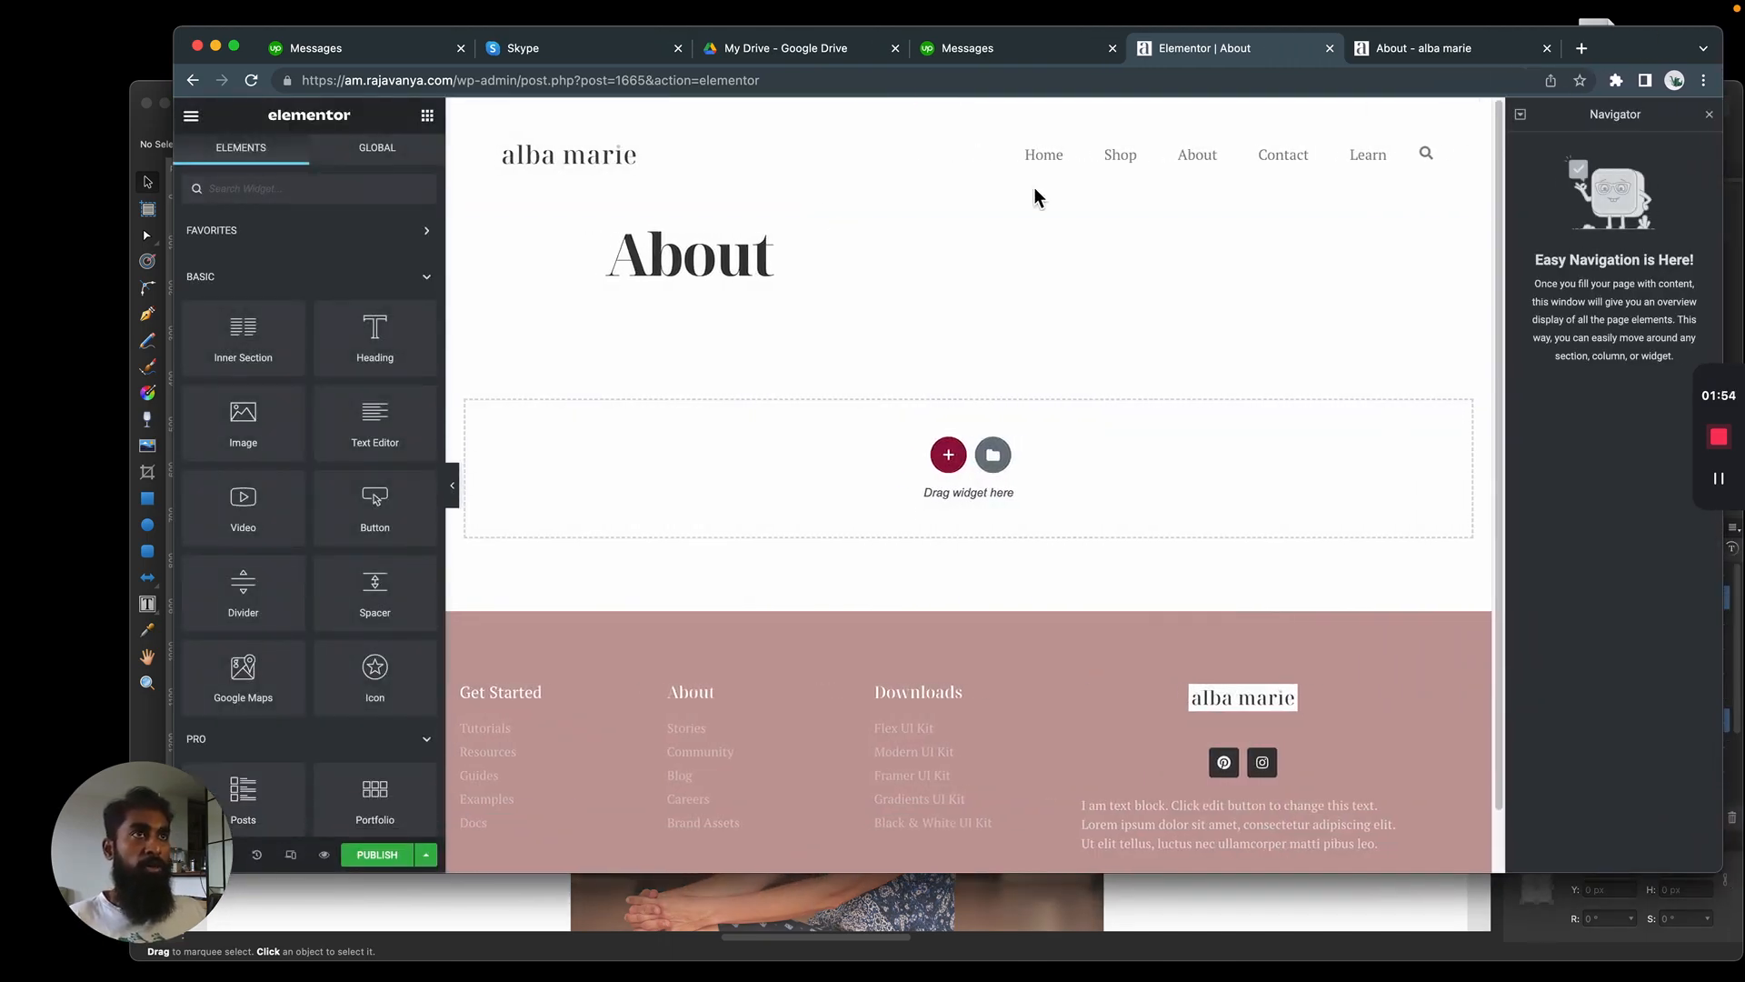
{"action": "double_click", "coordinate": [680, 247]}
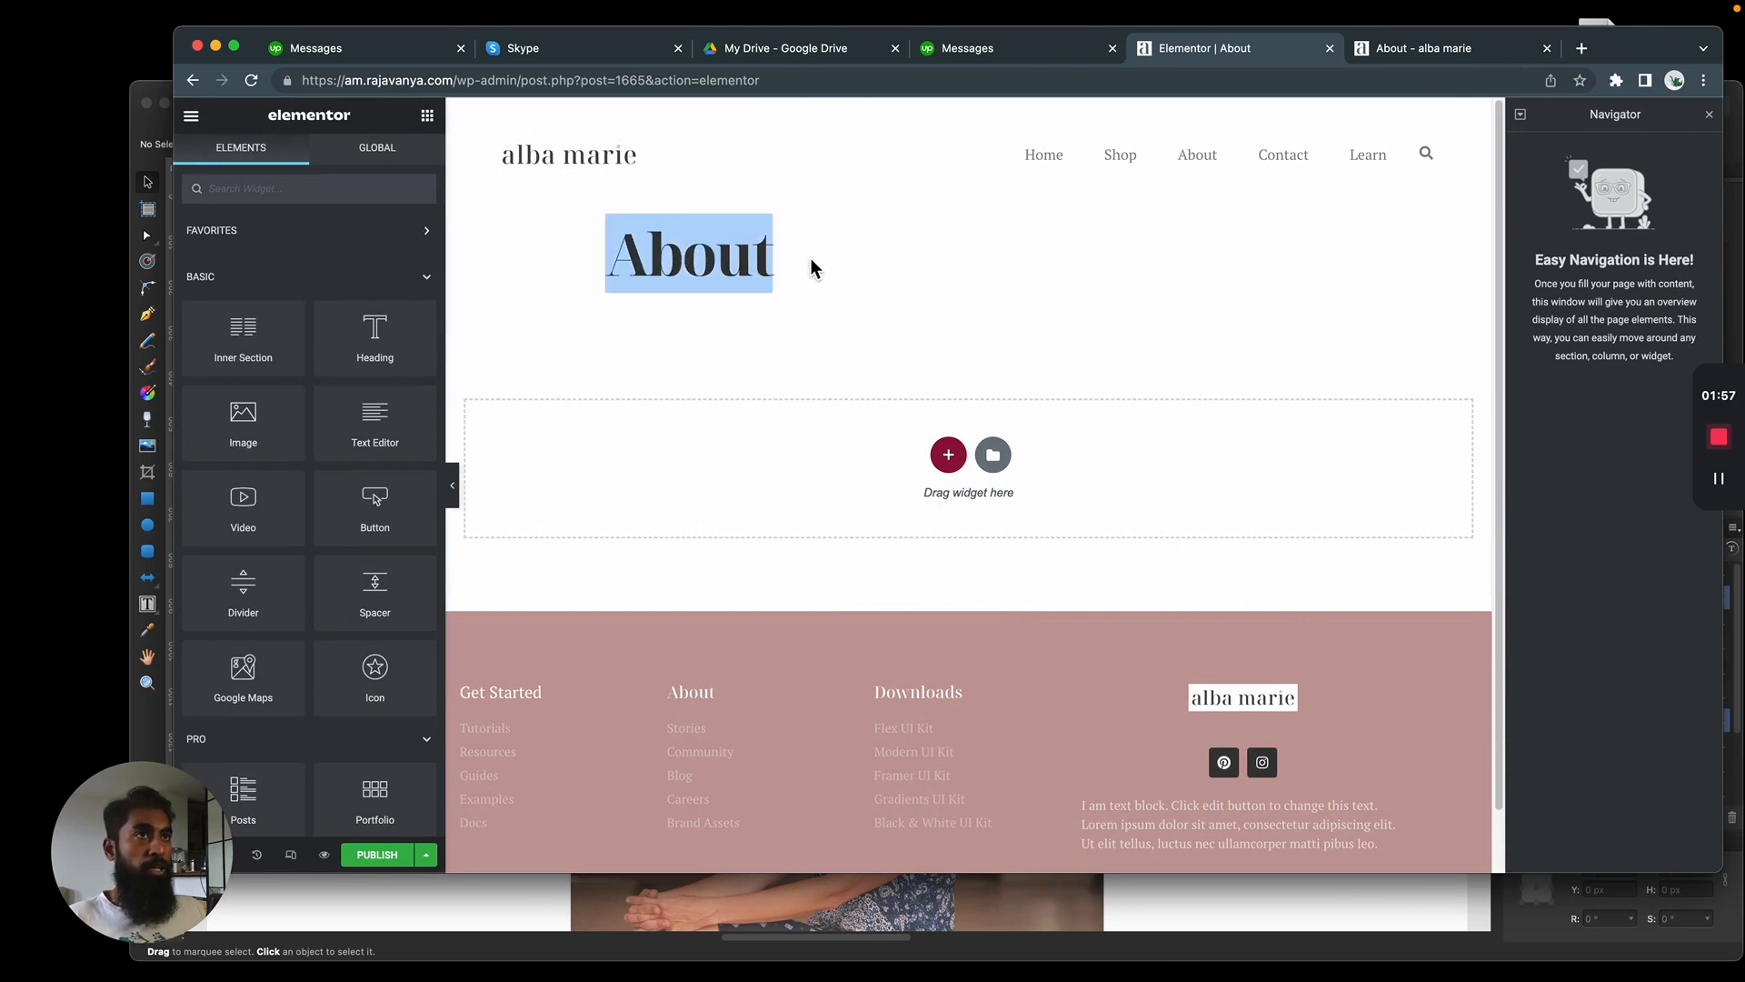
{"action": "left_click", "coordinate": [640, 271]}
{"action": "double_click", "coordinate": [711, 258]}
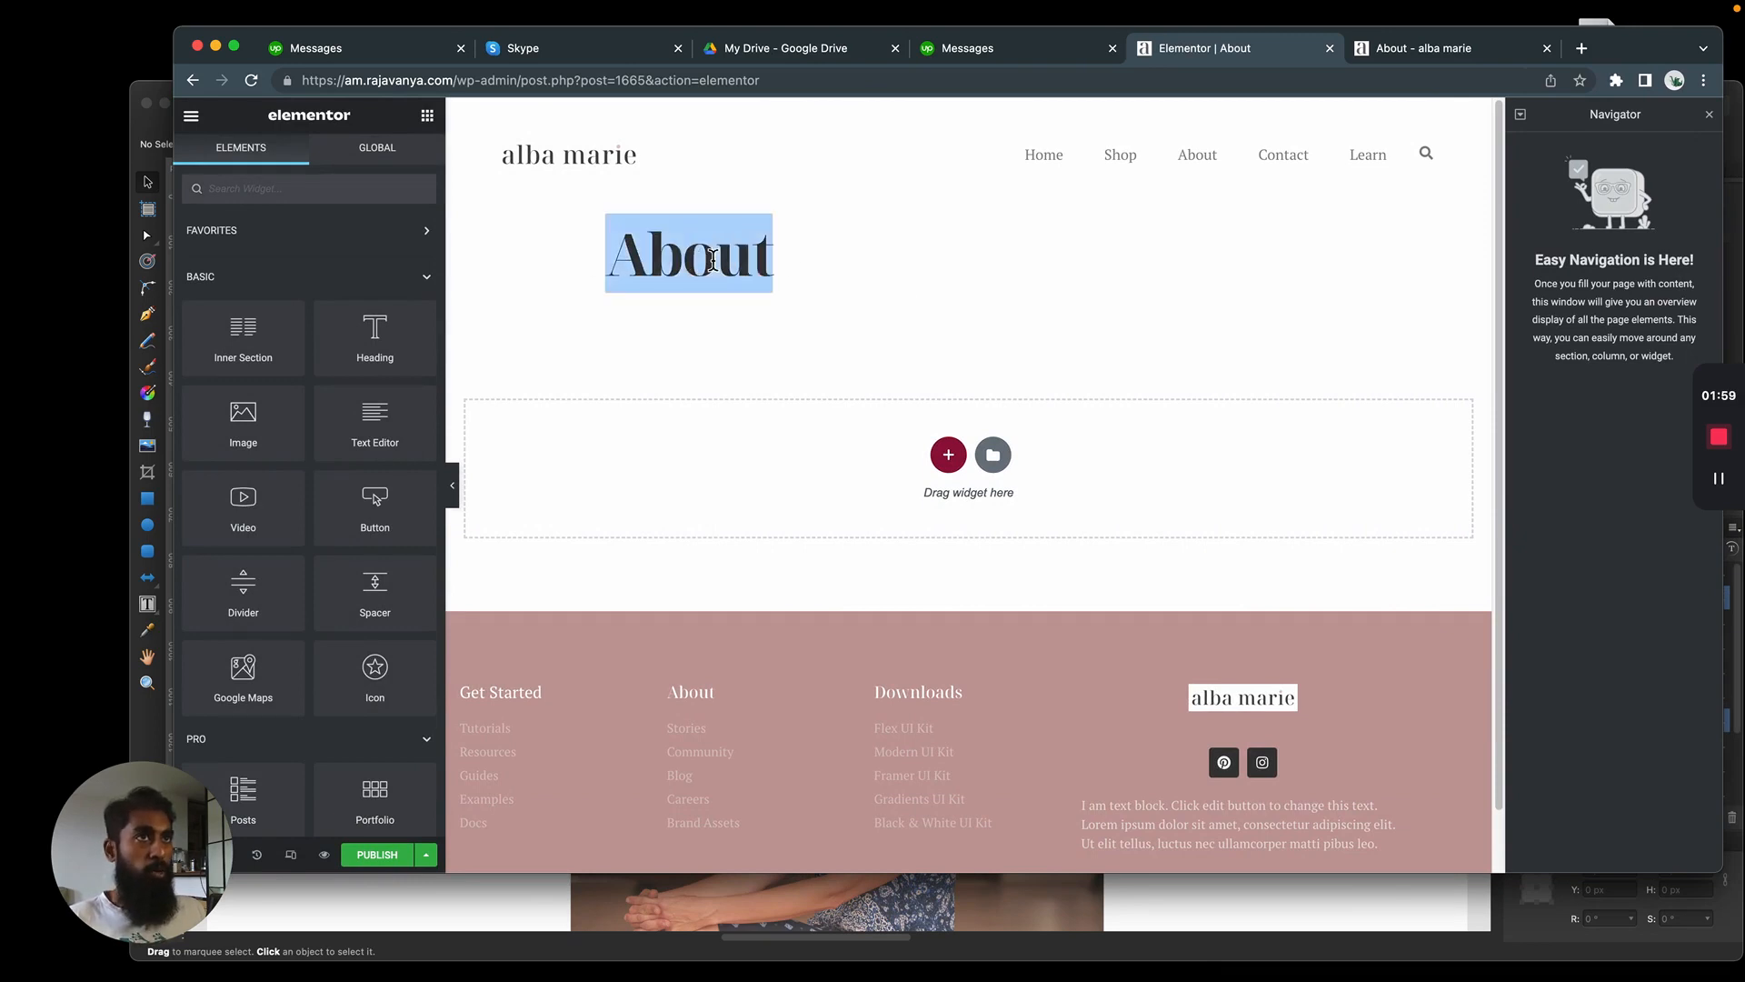
{"action": "left_click", "coordinate": [862, 253]}
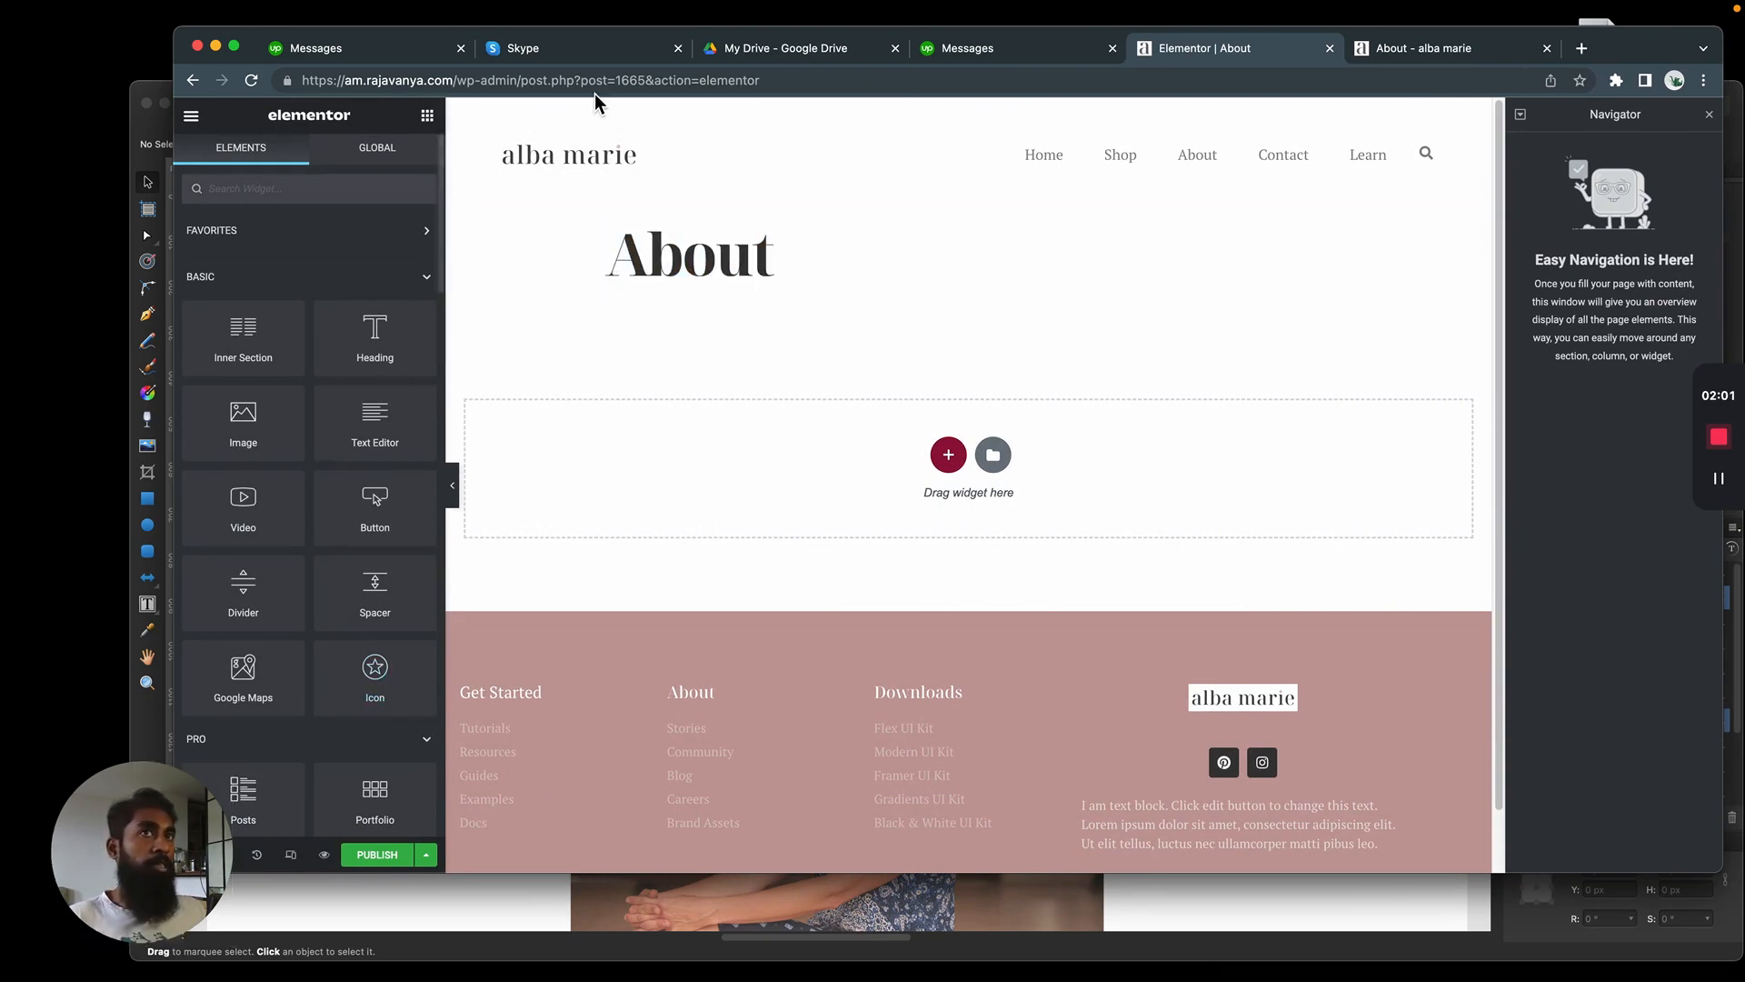
Narrow the browser window slightly and hide the About page's title in the page settings
{"action": "left_click_drag", "start_coordinate": [177, 617], "coordinate": [242, 616]}
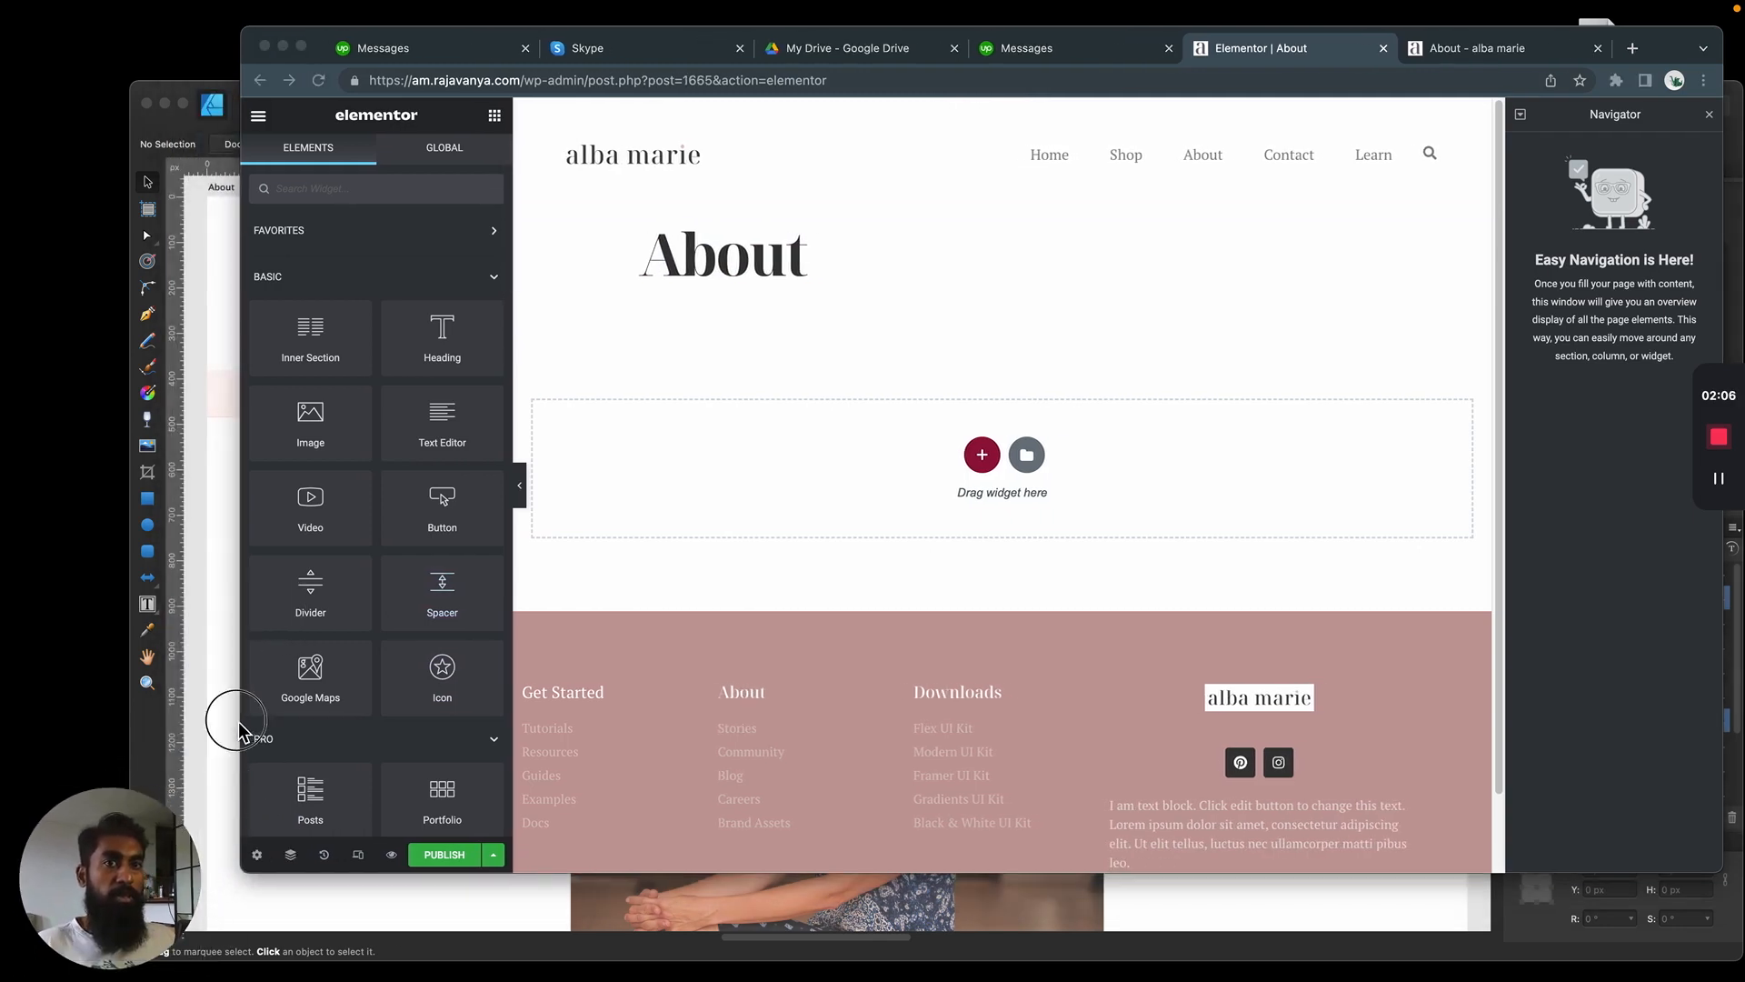
{"action": "left_click_drag", "start_coordinate": [242, 732], "coordinate": [200, 733]}
{"action": "left_click", "coordinate": [215, 854]}
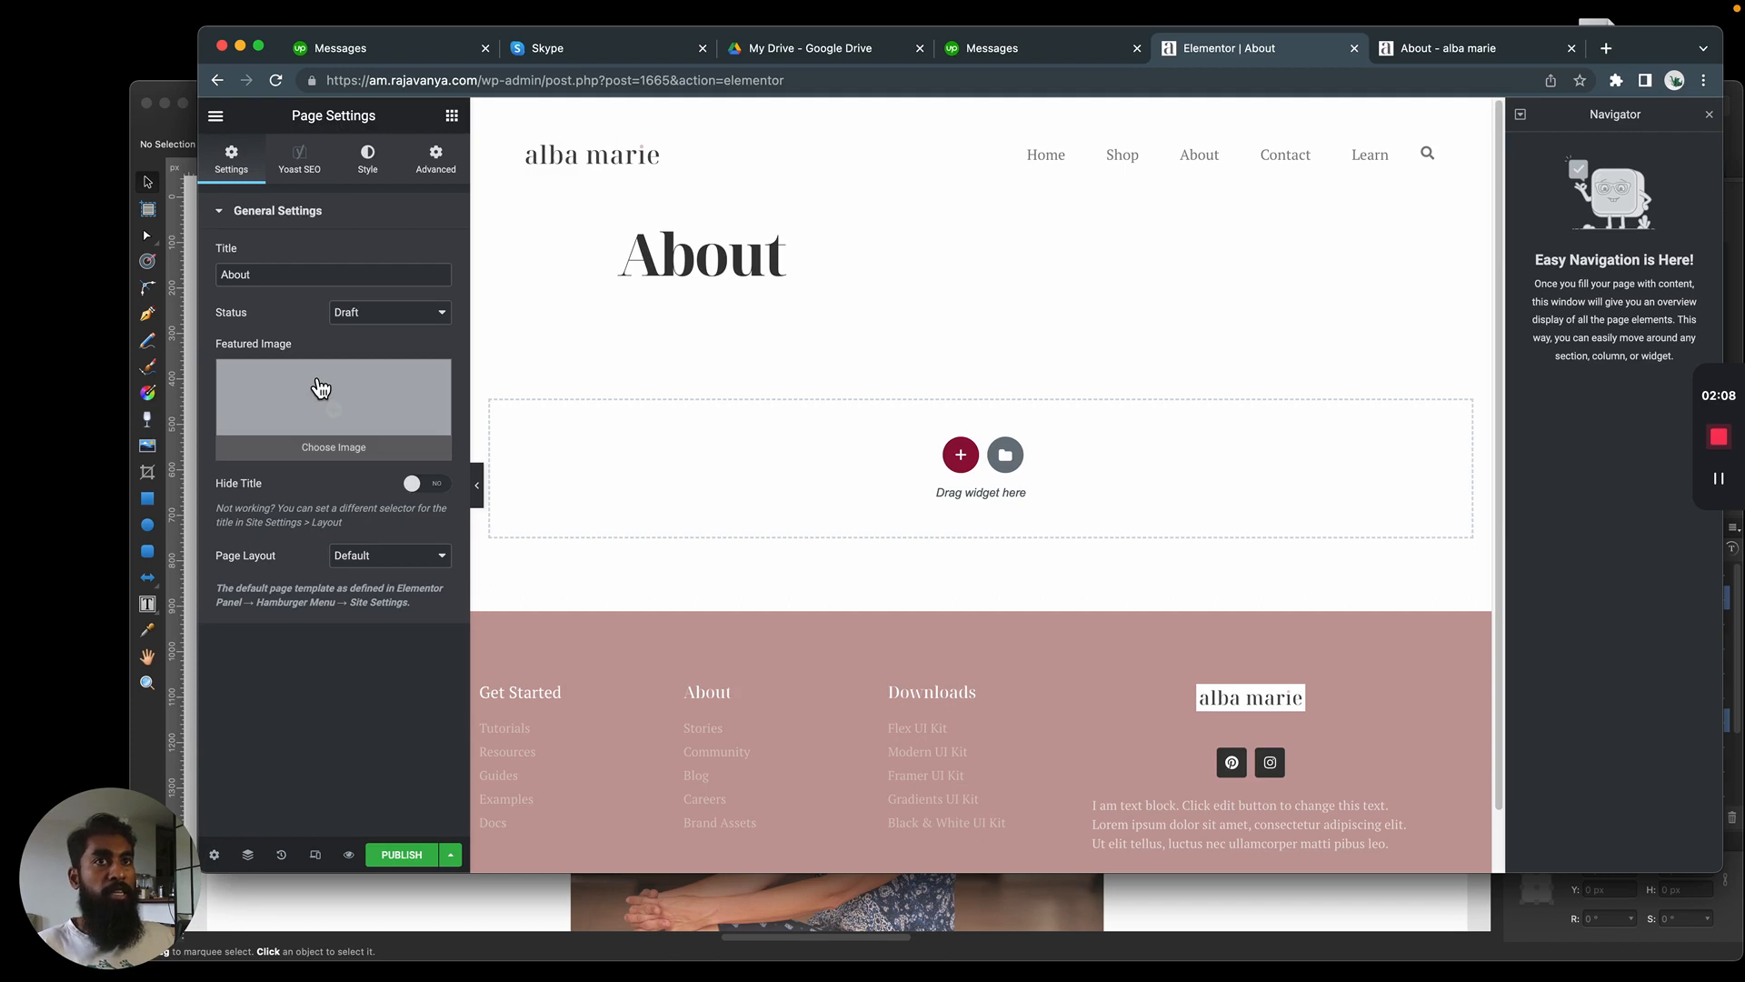
{"action": "left_click", "coordinate": [435, 486]}
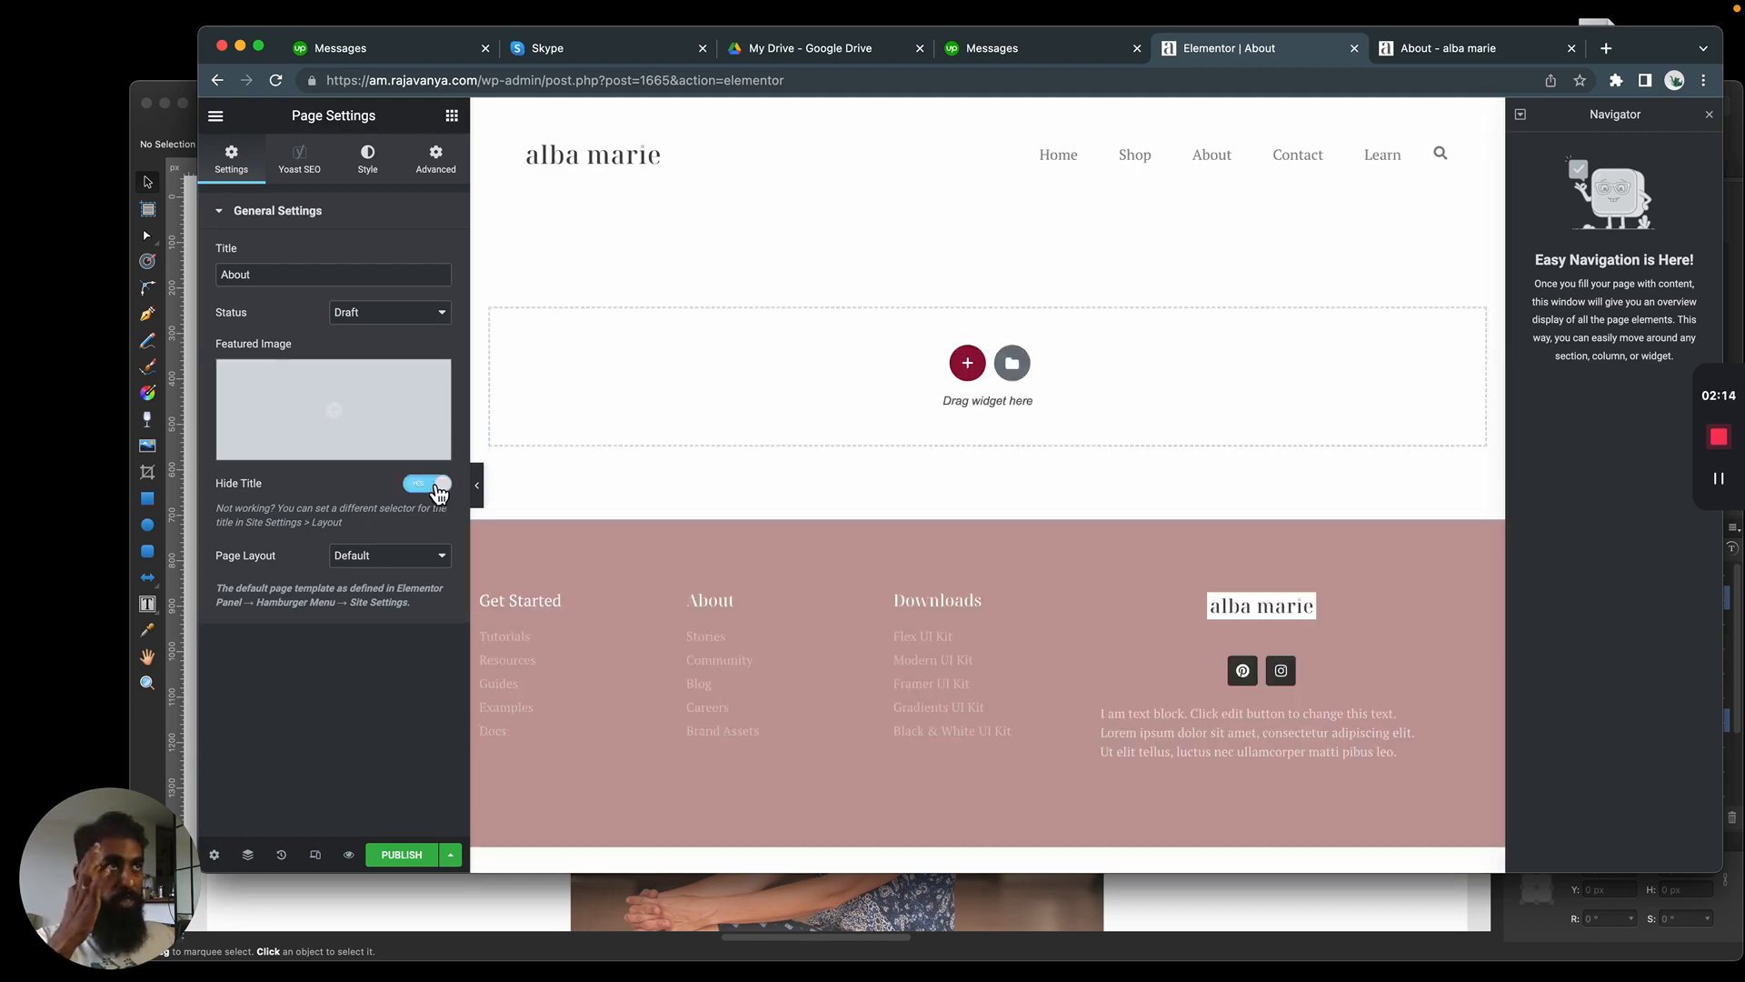
{"action": "left_click", "coordinate": [401, 566]}
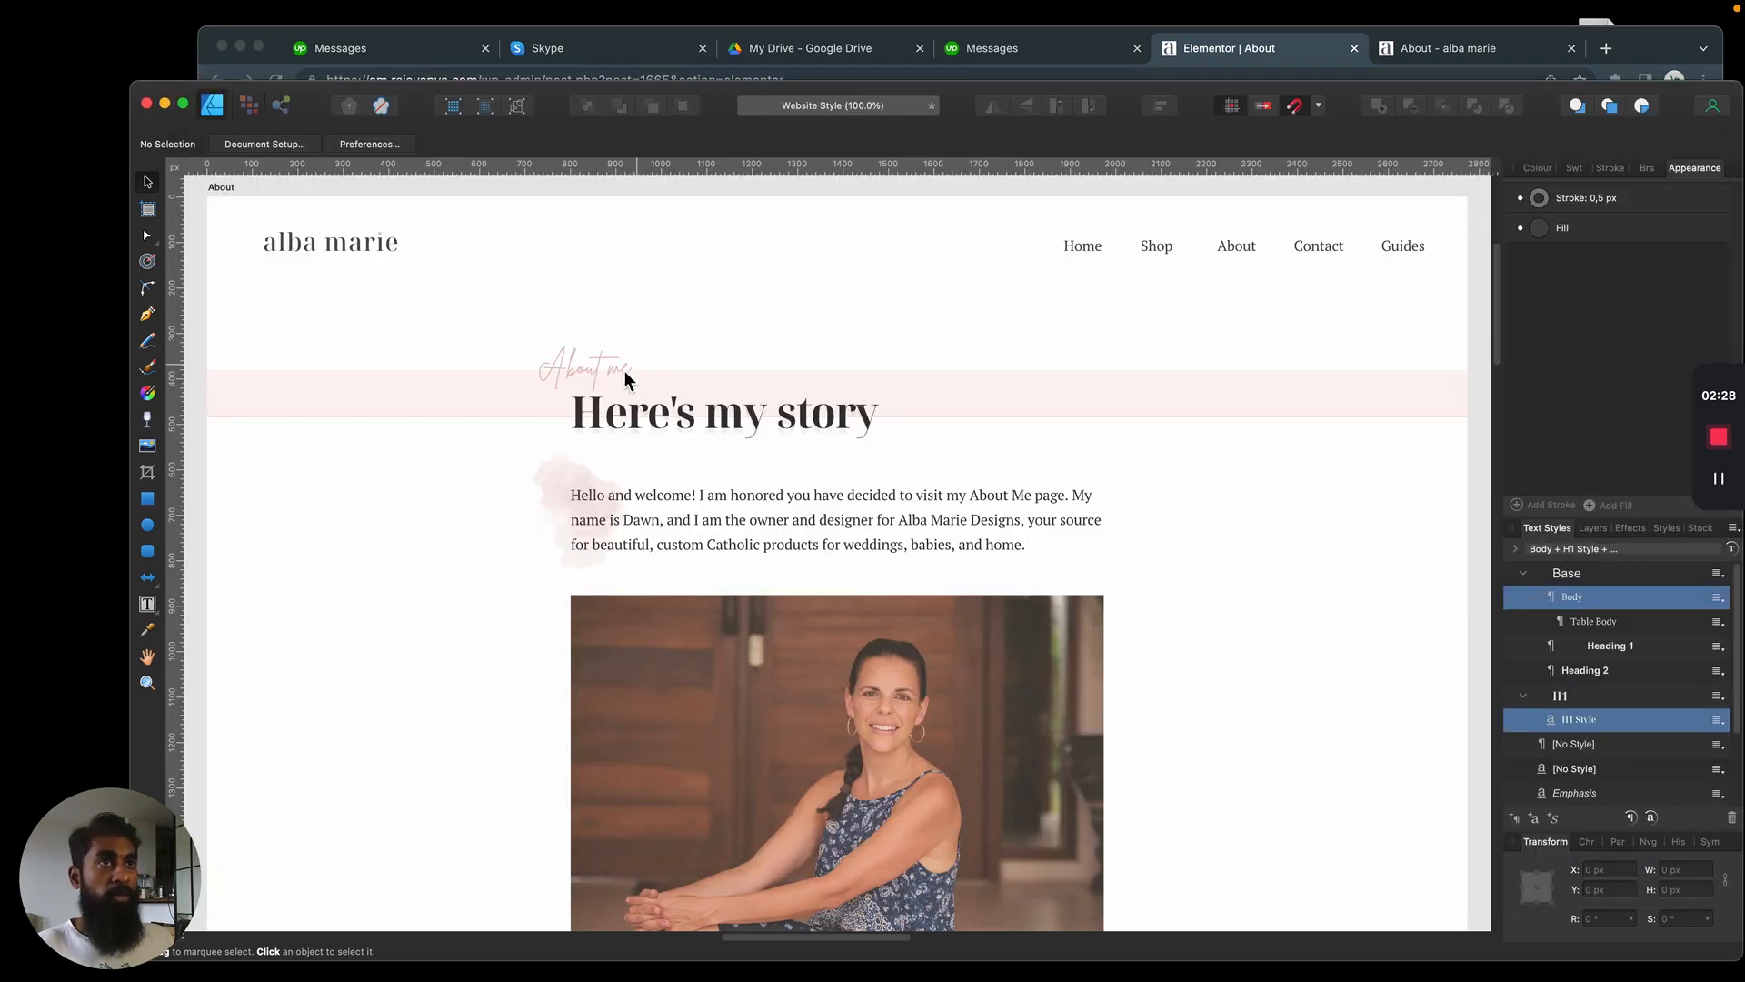
Switch to the Affinity Designer mockup and inspect the "About me" and "Here's my story" heading texts
{"action": "left_click", "coordinate": [623, 369]}
{"action": "left_click", "coordinate": [713, 402]}
{"action": "left_click", "coordinate": [567, 369]}
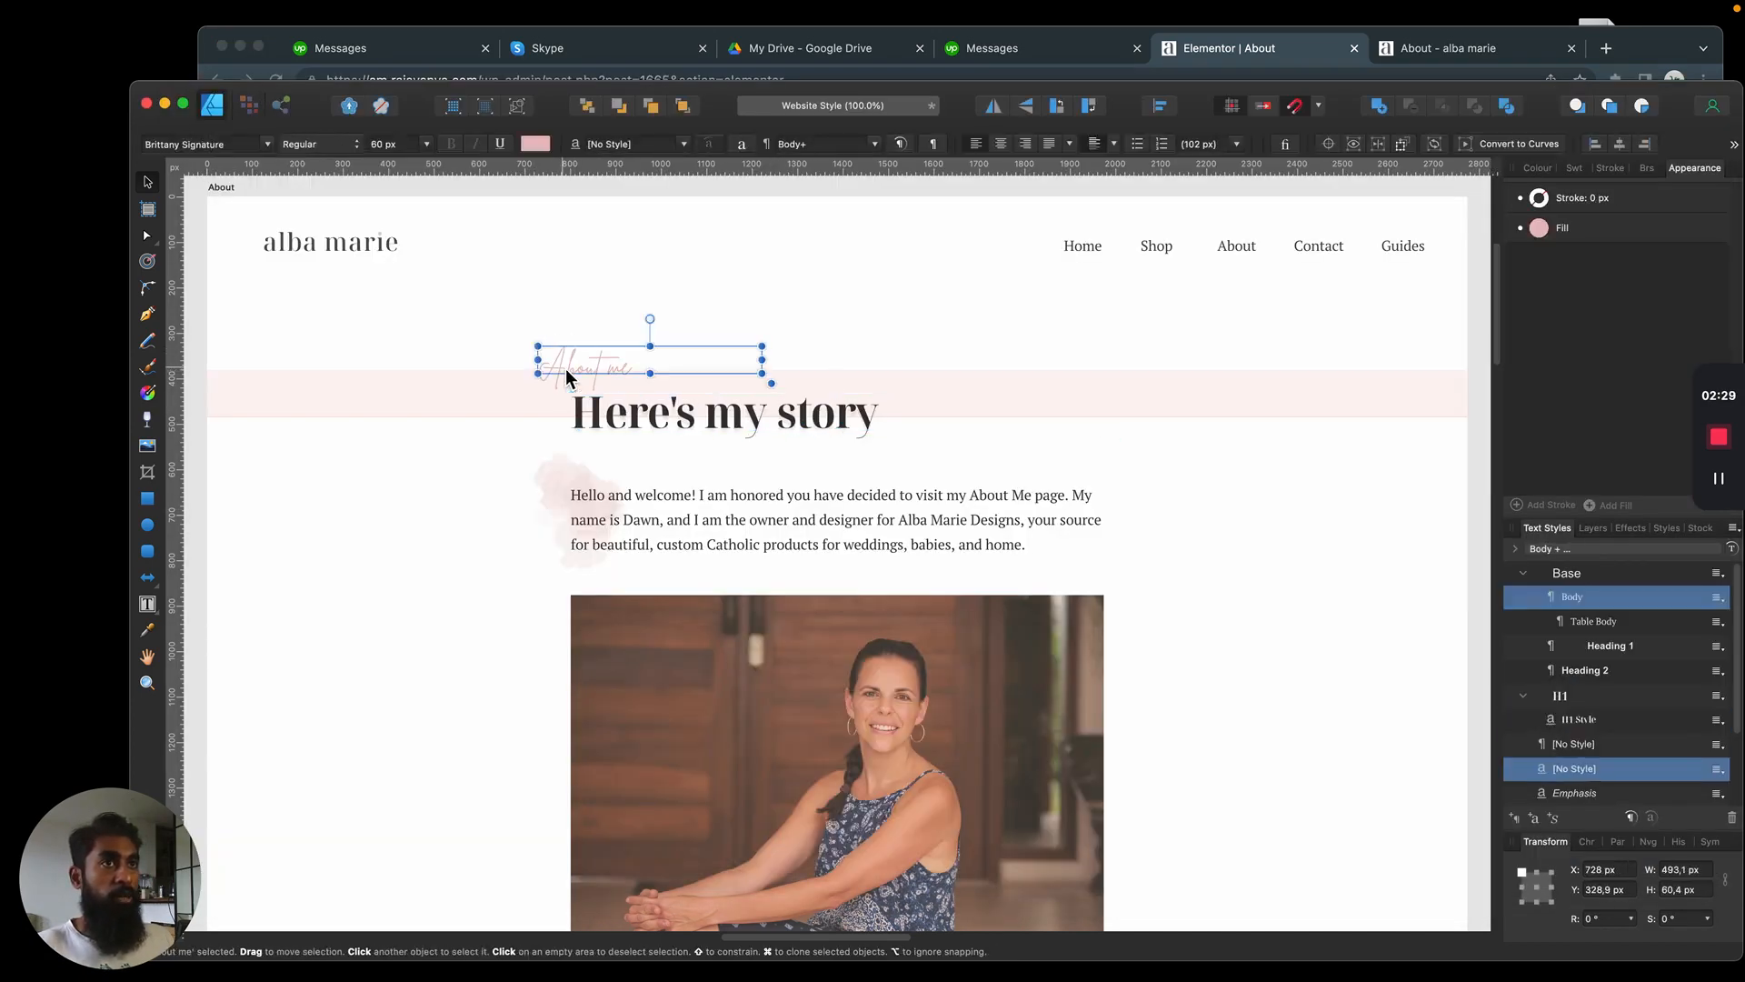
{"action": "left_click", "coordinate": [686, 409]}
{"action": "left_click", "coordinate": [598, 360]}
{"action": "left_click", "coordinate": [739, 430]}
{"action": "left_click", "coordinate": [593, 359]}
{"action": "left_click", "coordinate": [805, 420]}
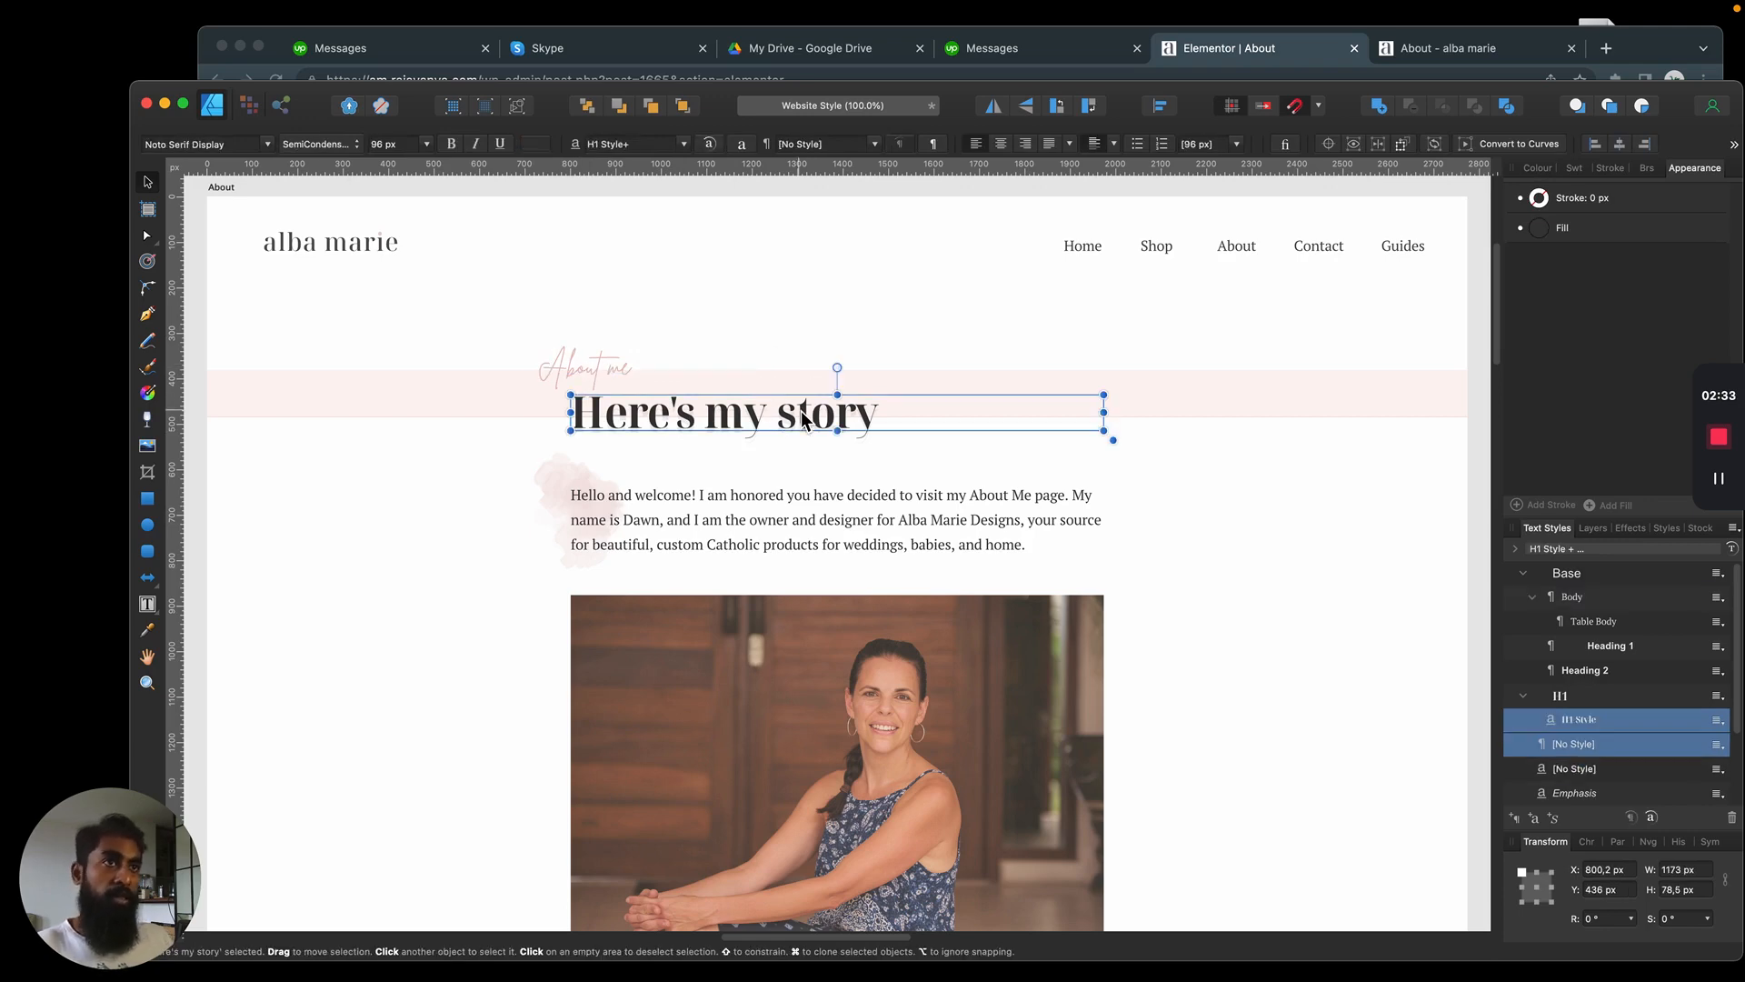
{"action": "left_click", "coordinate": [858, 458]}
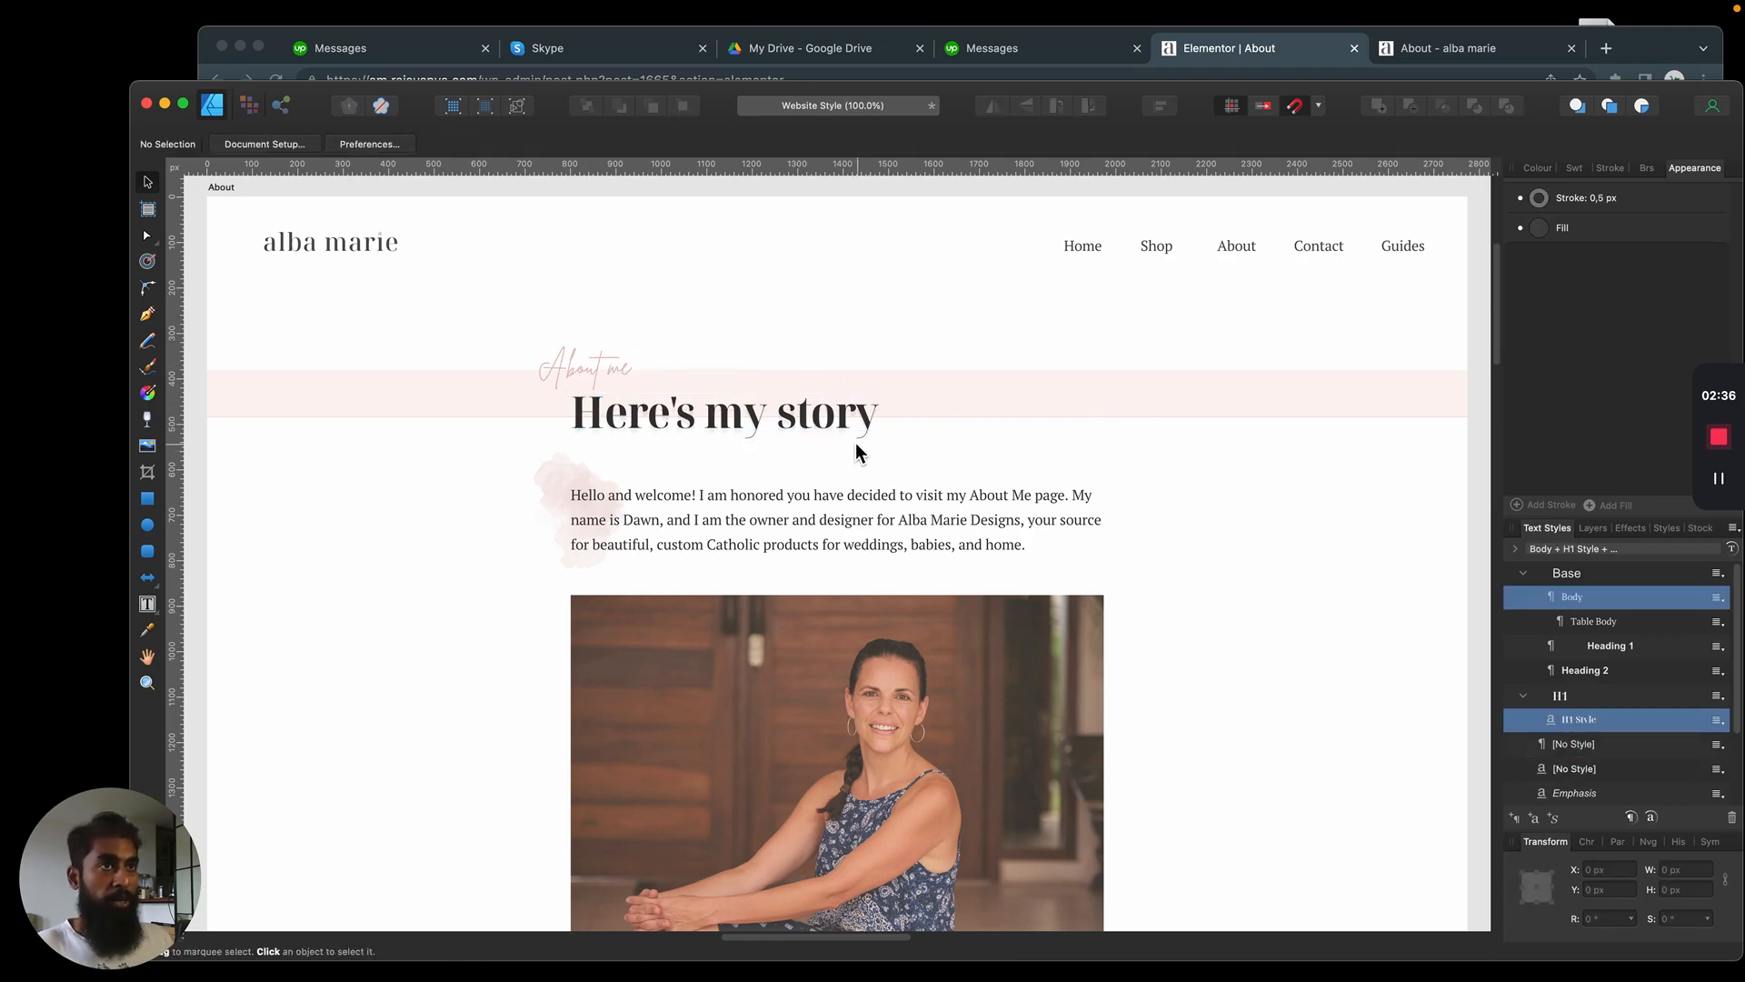
Examine the light pink band behind the heading in the mockup, including its lower edge up close
{"action": "scroll", "coordinate": [802, 448], "scroll_direction": "up", "scroll_amount": 5}
{"action": "scroll", "coordinate": [802, 448], "scroll_direction": "down", "scroll_amount": 5}
{"action": "key", "text": "super+1"}
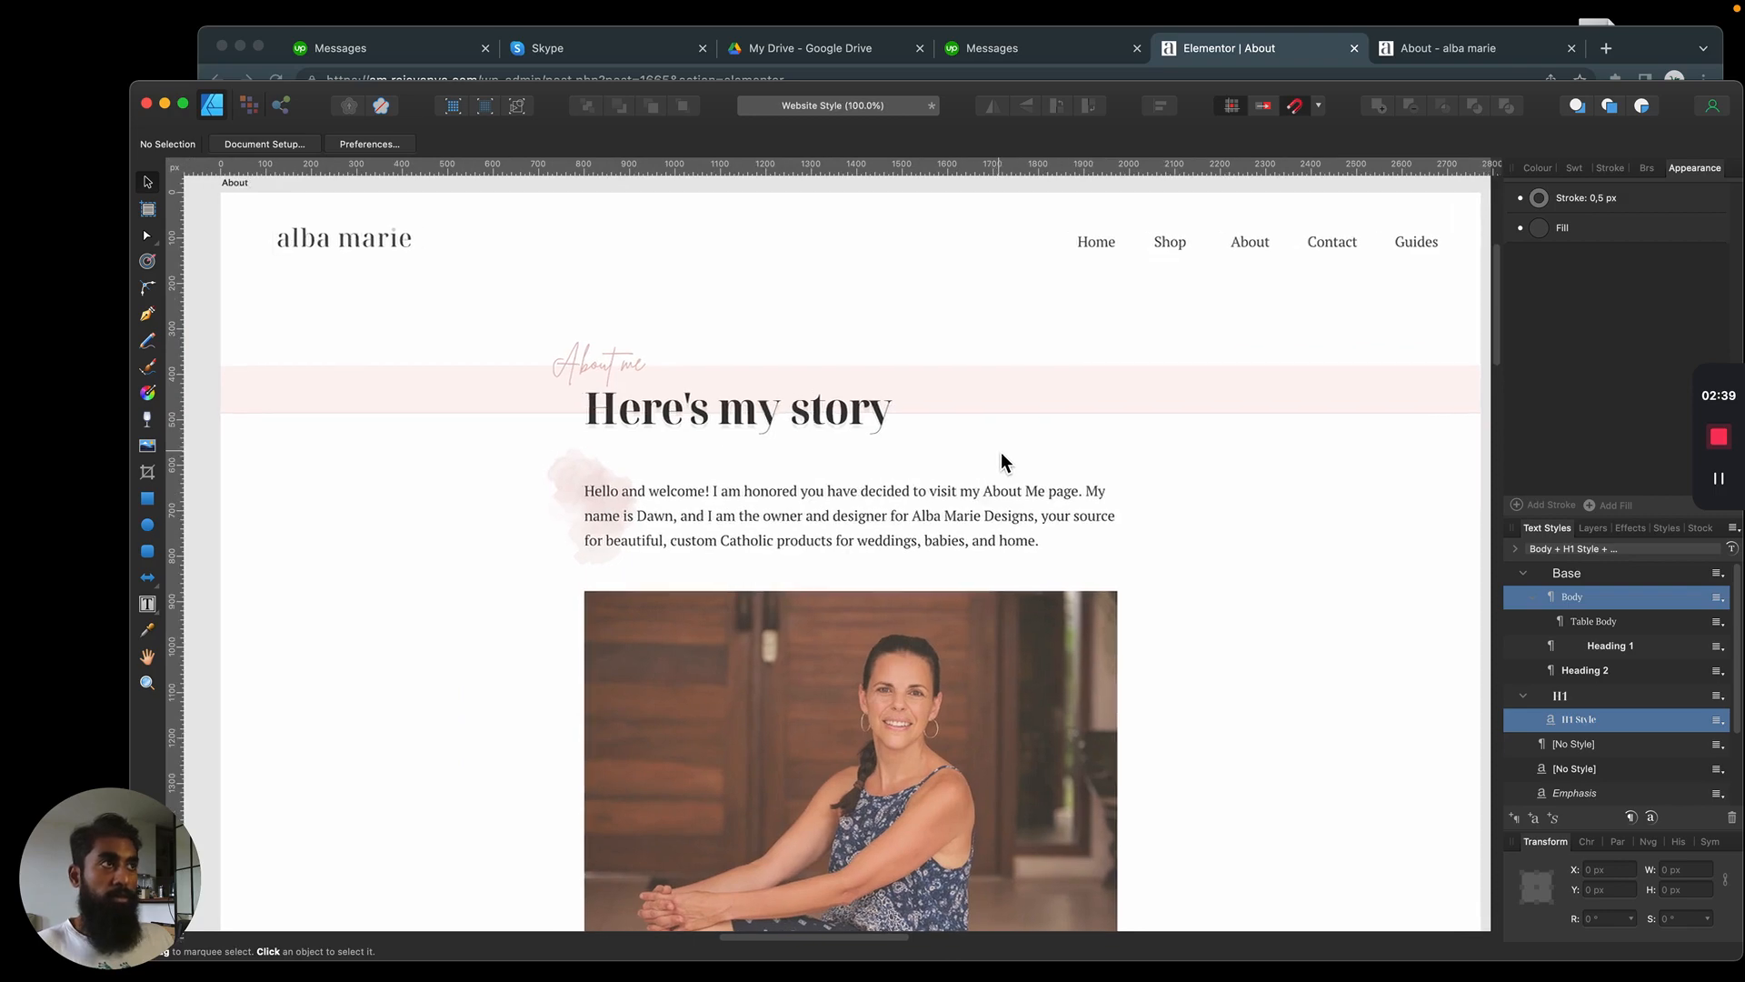
{"action": "scroll", "coordinate": [1017, 440], "scroll_direction": "right", "scroll_amount": 2}
{"action": "left_click", "coordinate": [1103, 416]}
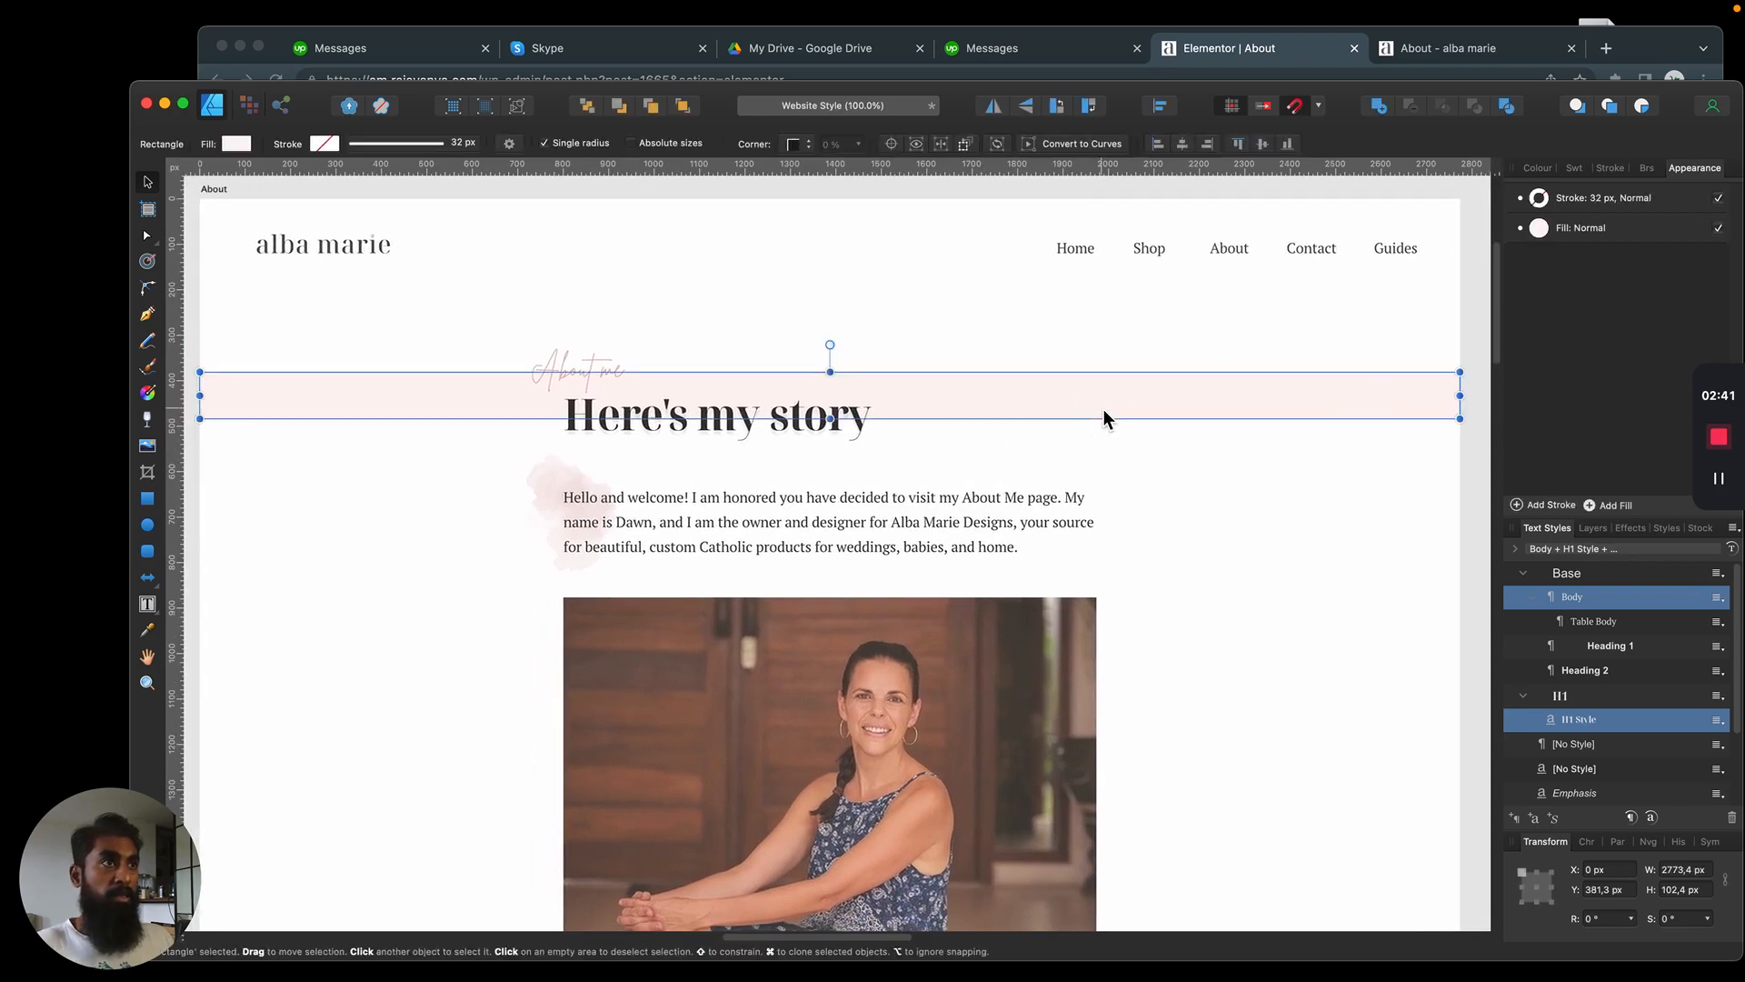
{"action": "left_click", "coordinate": [1213, 458]}
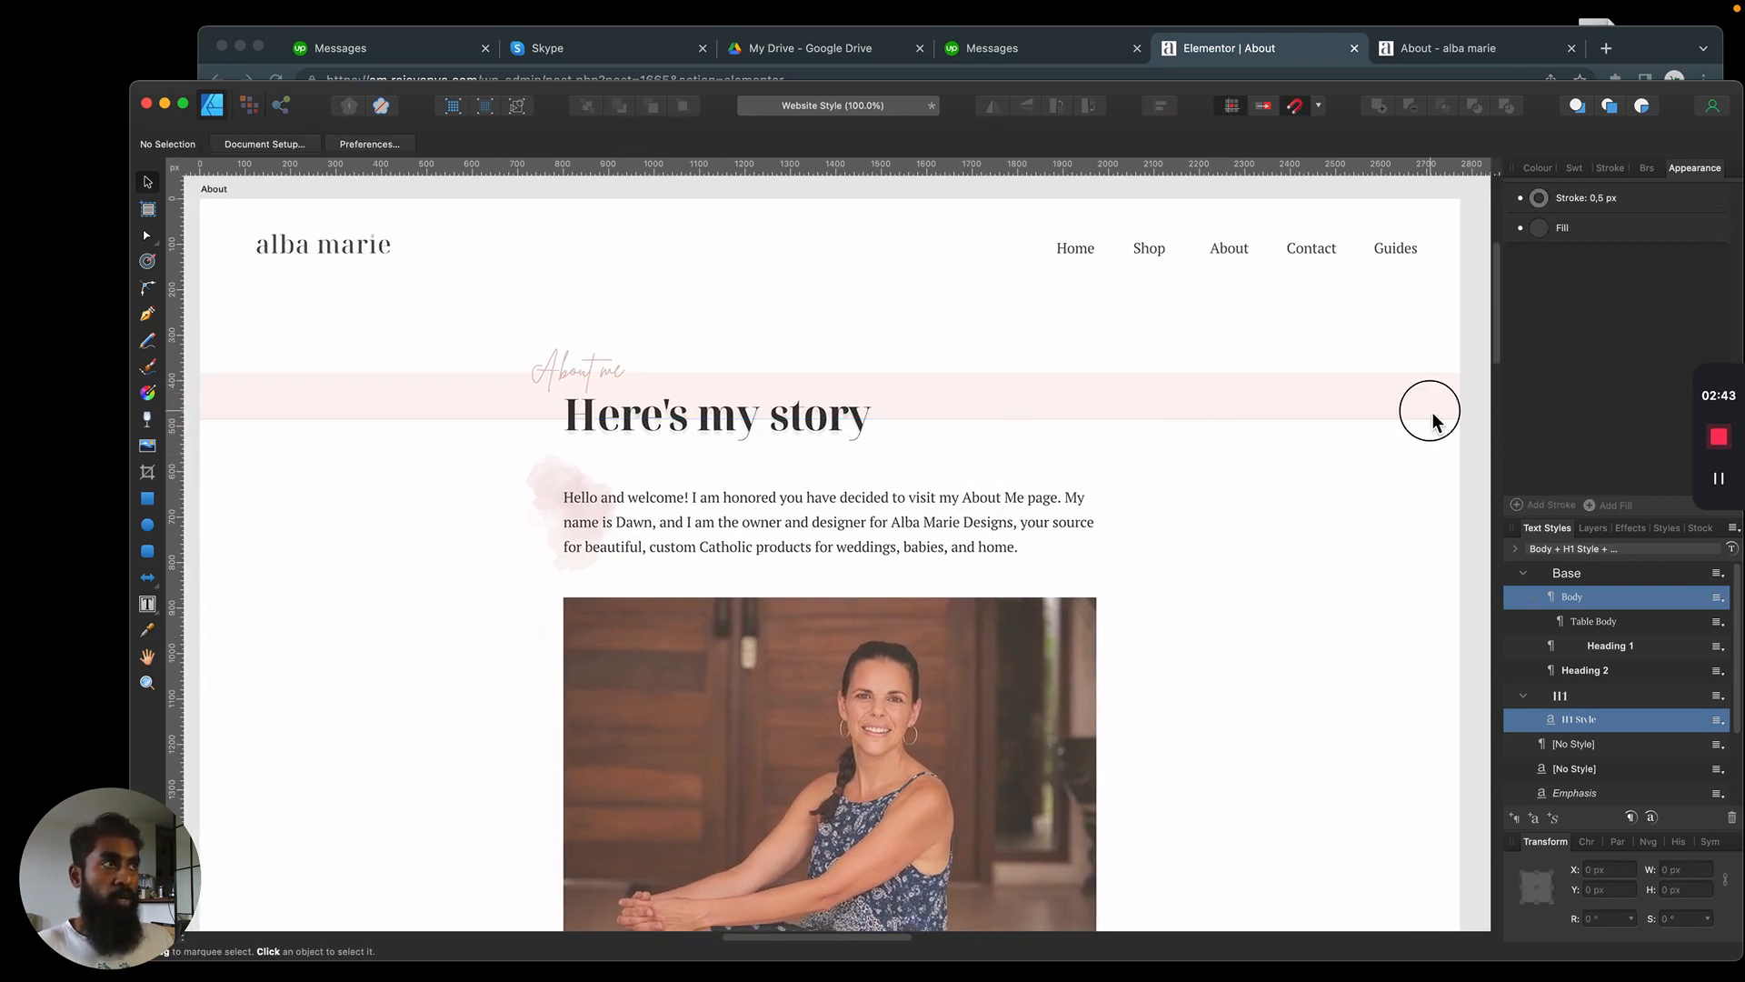
{"action": "left_click", "coordinate": [1434, 421]}
{"action": "scroll", "coordinate": [1317, 413], "scroll_direction": "up", "scroll_amount": 4}
{"action": "left_click", "coordinate": [1175, 472]}
{"action": "scroll", "coordinate": [1151, 465], "scroll_direction": "up", "scroll_amount": 3}
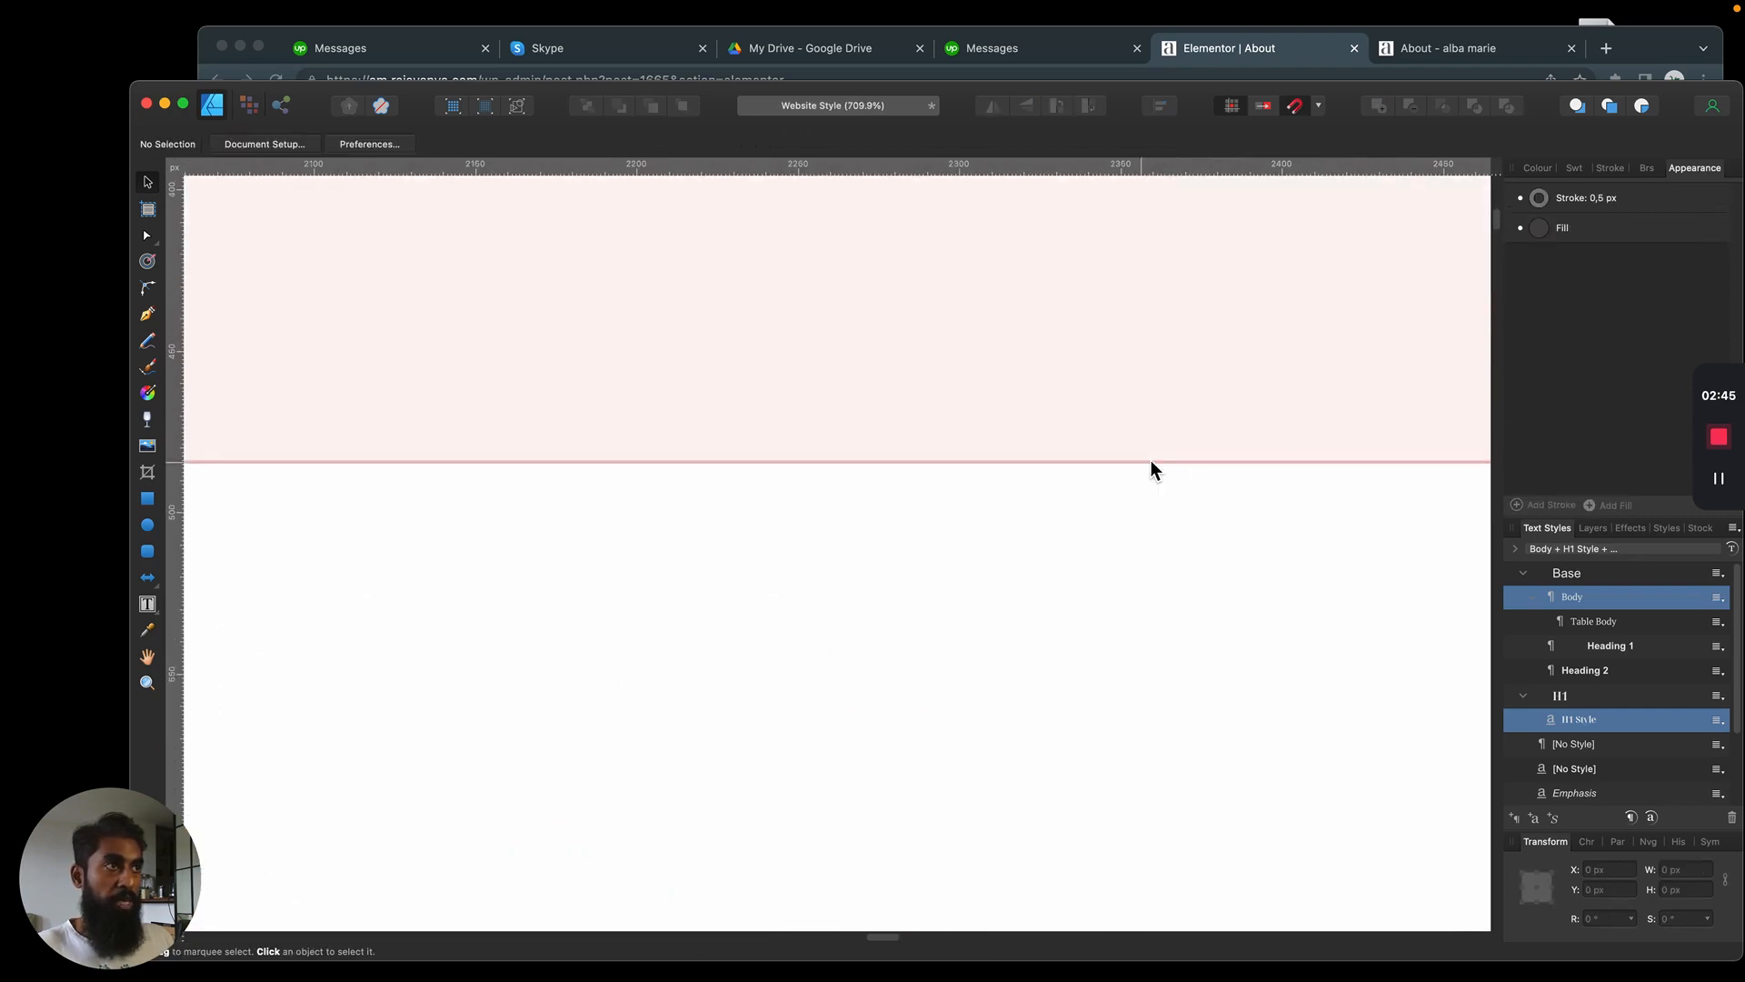
{"action": "scroll", "coordinate": [1151, 466], "scroll_direction": "down", "scroll_amount": 10}
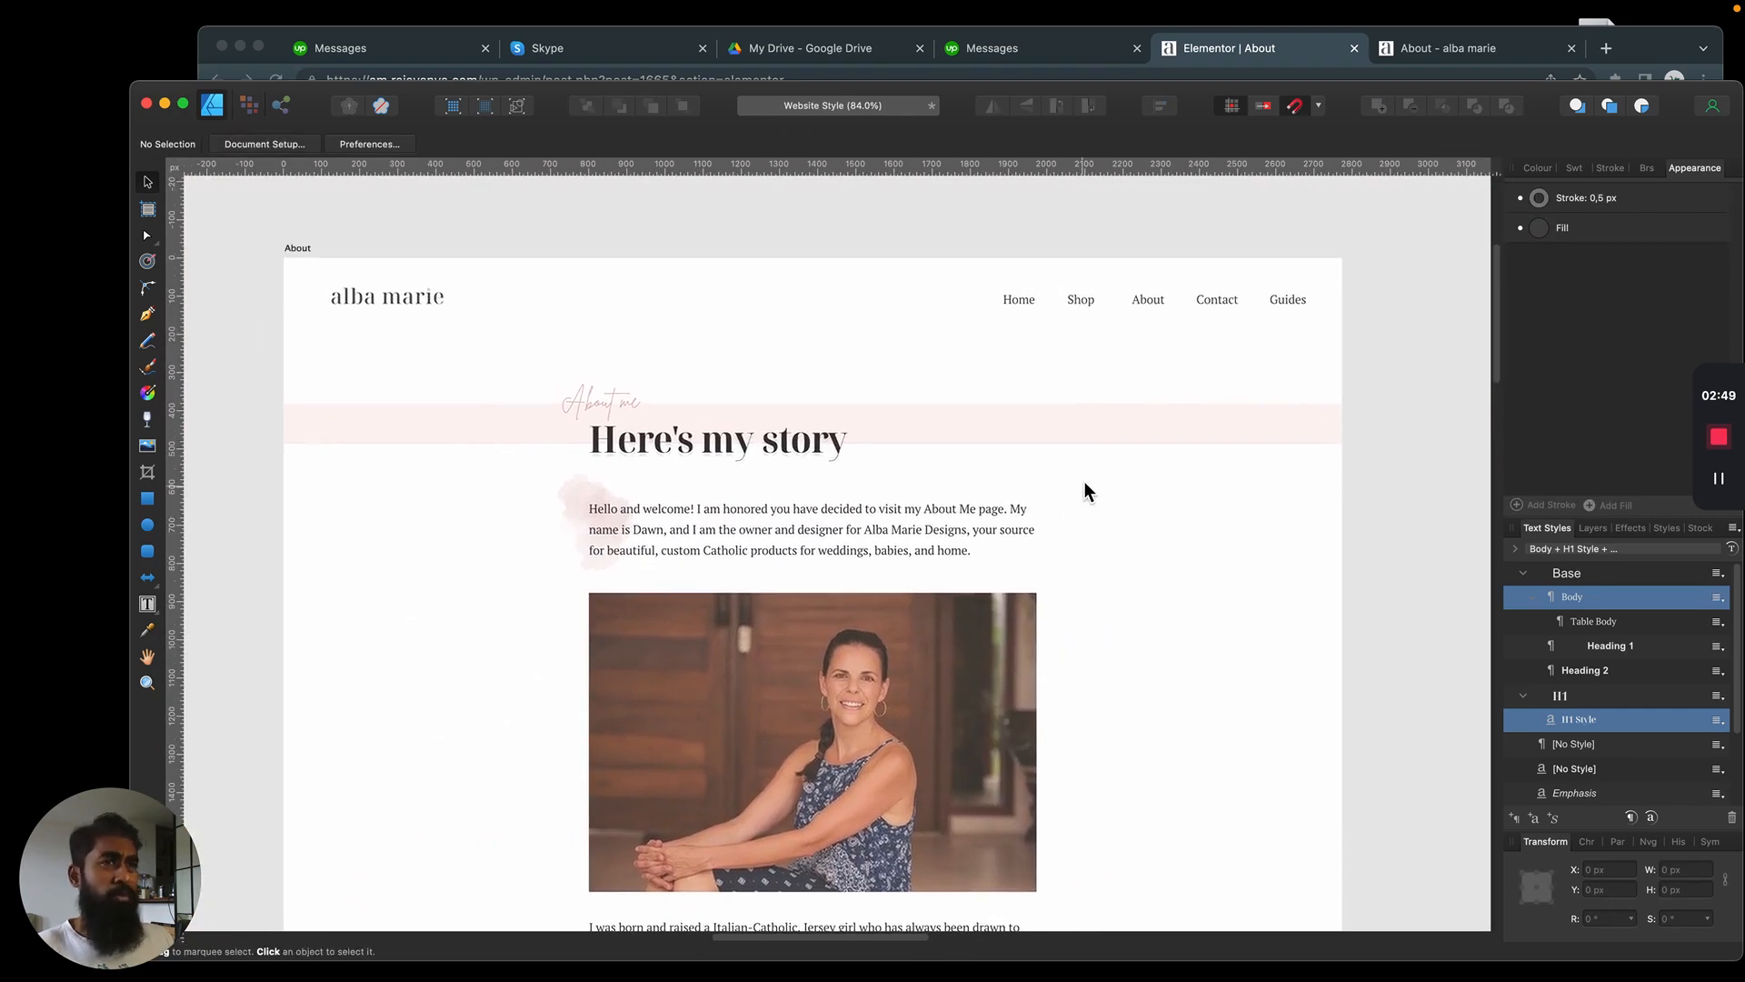
{"action": "scroll", "coordinate": [1133, 536], "scroll_direction": "up", "scroll_amount": 1}
{"action": "left_click_drag", "start_coordinate": [1133, 537], "coordinate": [1218, 533]}
Switch back to the Elementor editor in the browser and add a single-column section to the empty page
{"action": "key", "text": "super+Tab"}
{"action": "left_click", "coordinate": [969, 365]}
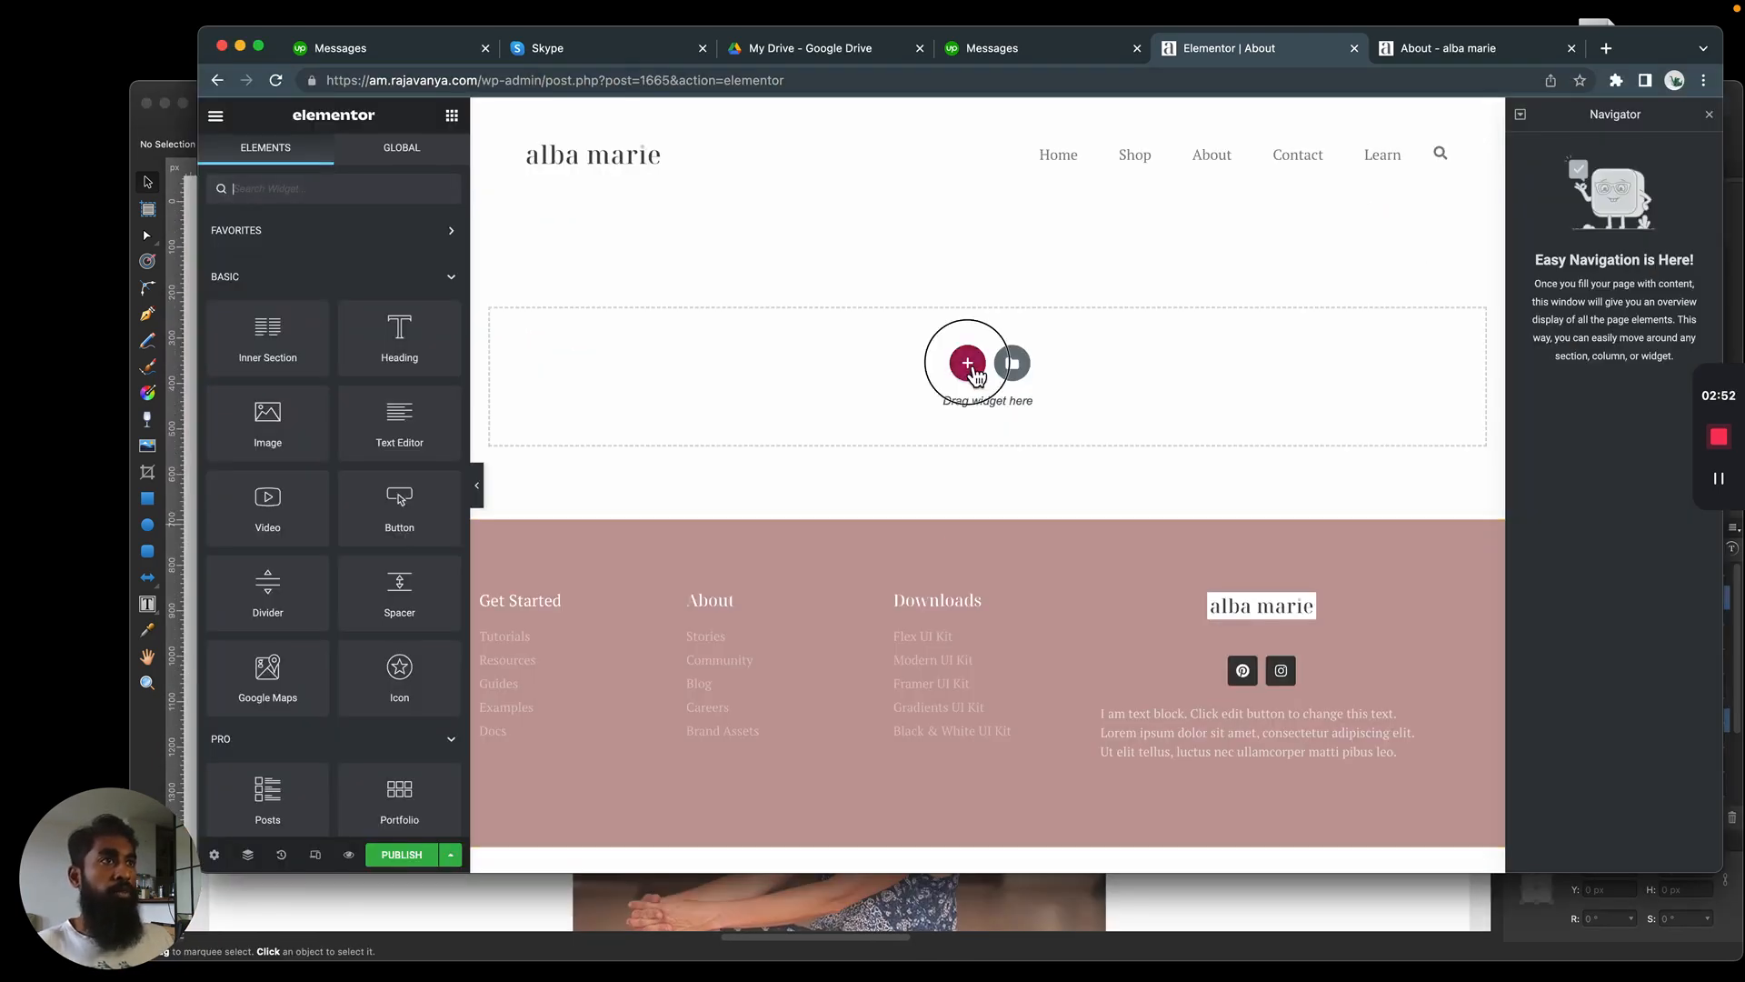
{"action": "left_click", "coordinate": [757, 420]}
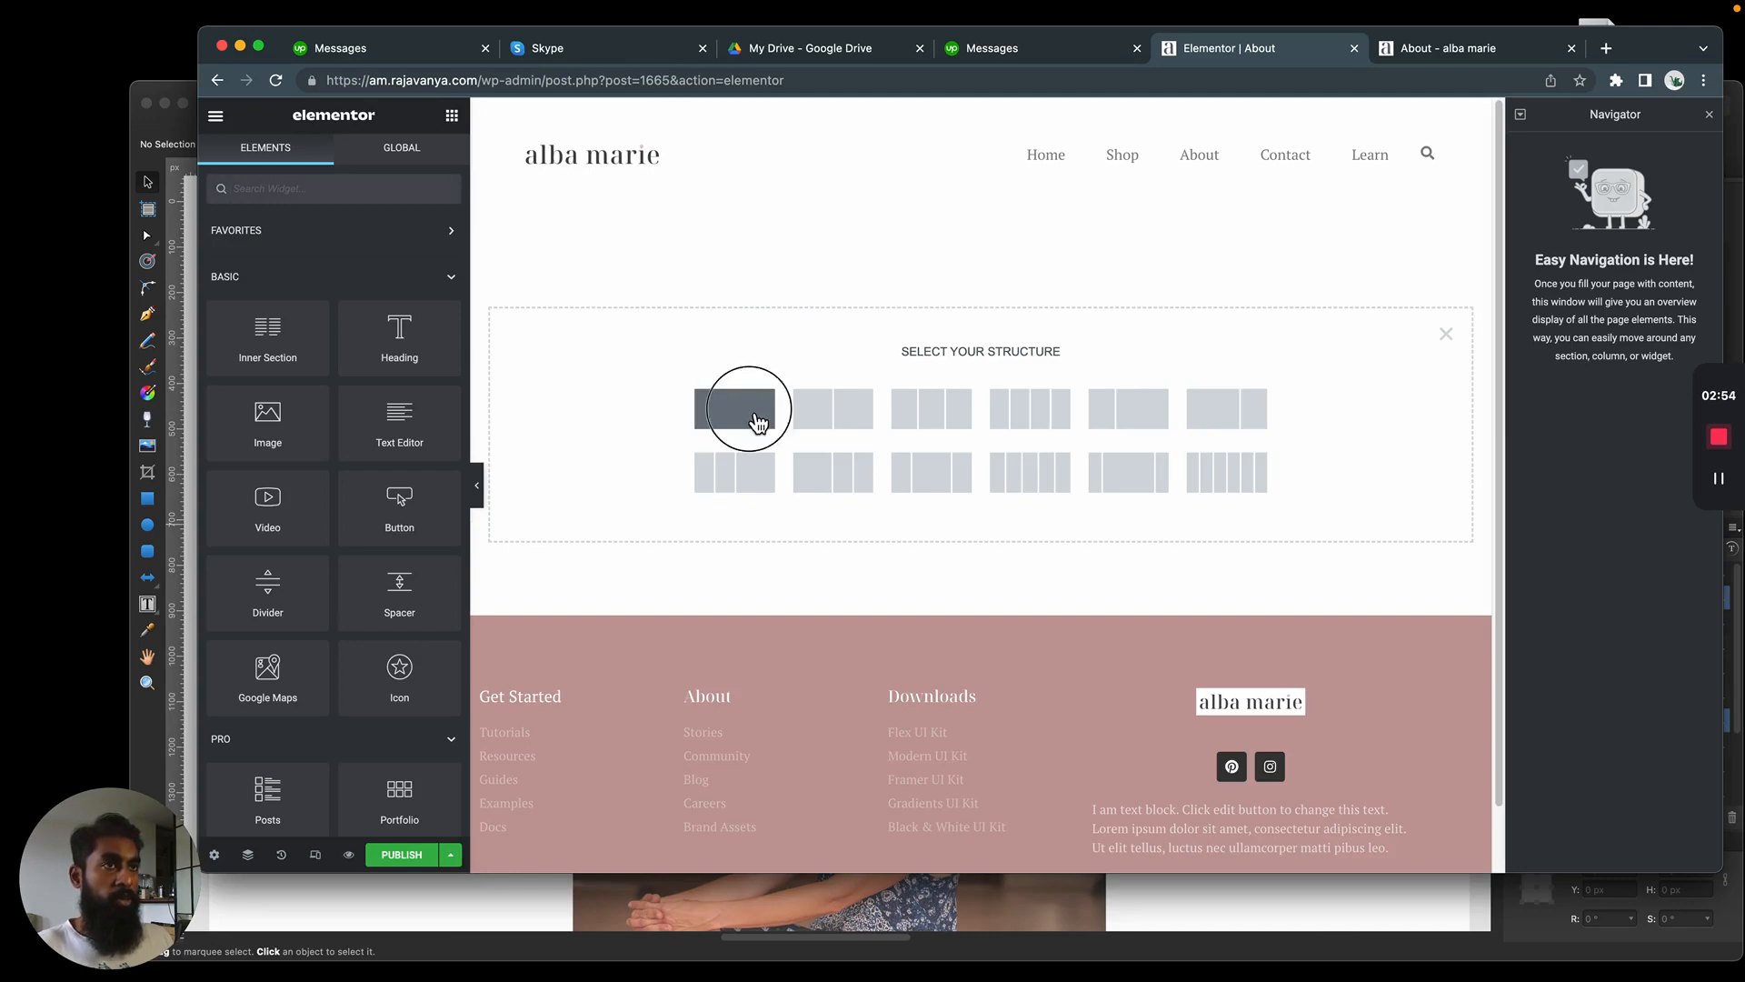
{"action": "left_click", "coordinate": [1003, 211]}
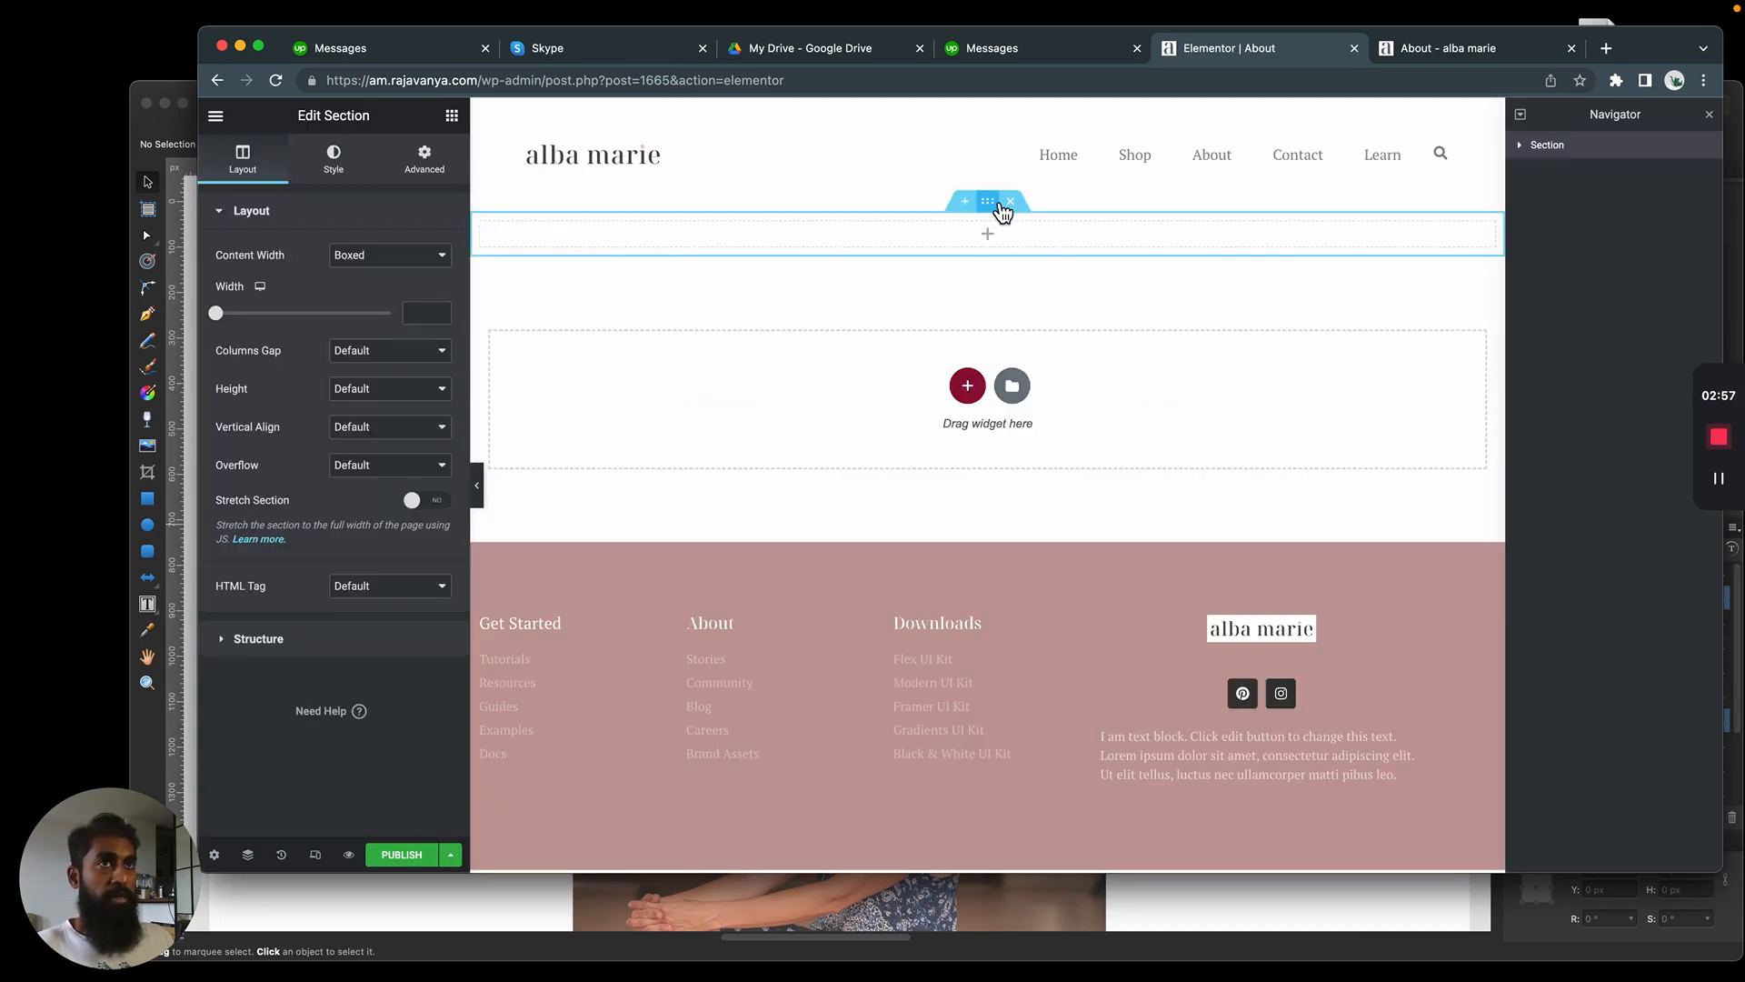
Switch to the Affinity Designer mockup and check the full-width band and its two heading texts
{"action": "key", "text": "super+Tab"}
{"action": "left_click_drag", "start_coordinate": [196, 331], "coordinate": [1471, 460]}
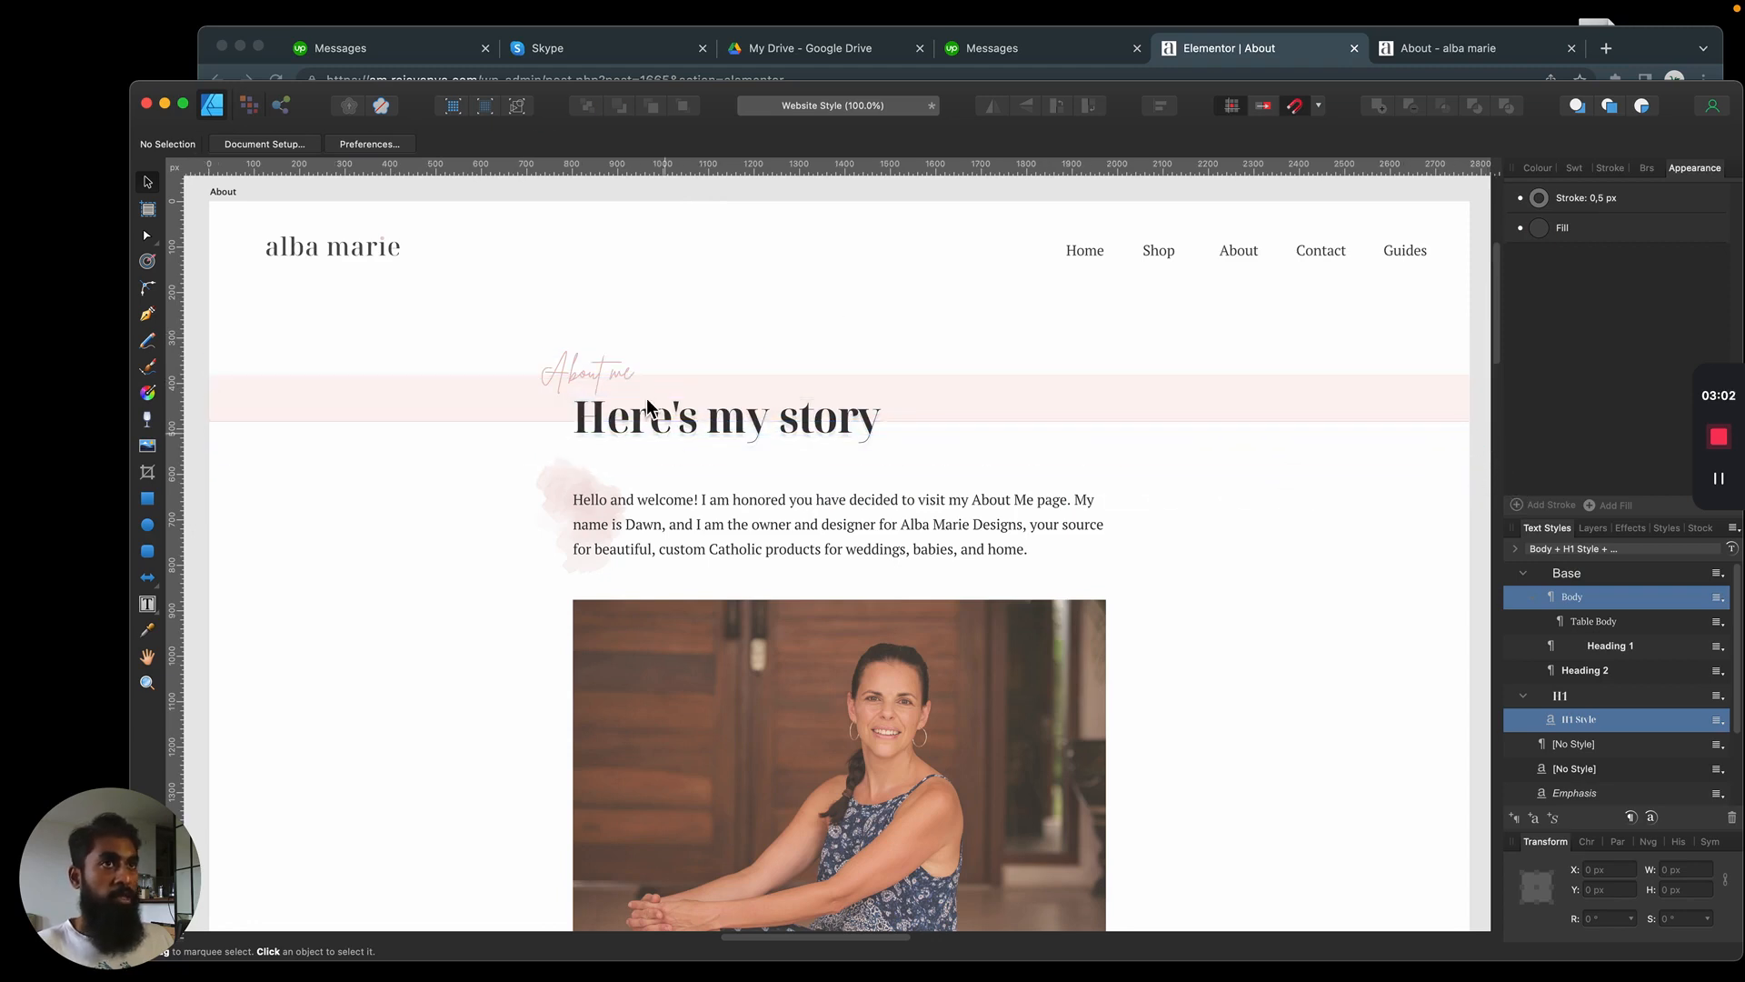
{"action": "left_click", "coordinate": [604, 375]}
{"action": "left_click", "coordinate": [705, 422]}
Return to Elementor in the browser and set the new section's background type to Classic
{"action": "key", "text": "super+Tab"}
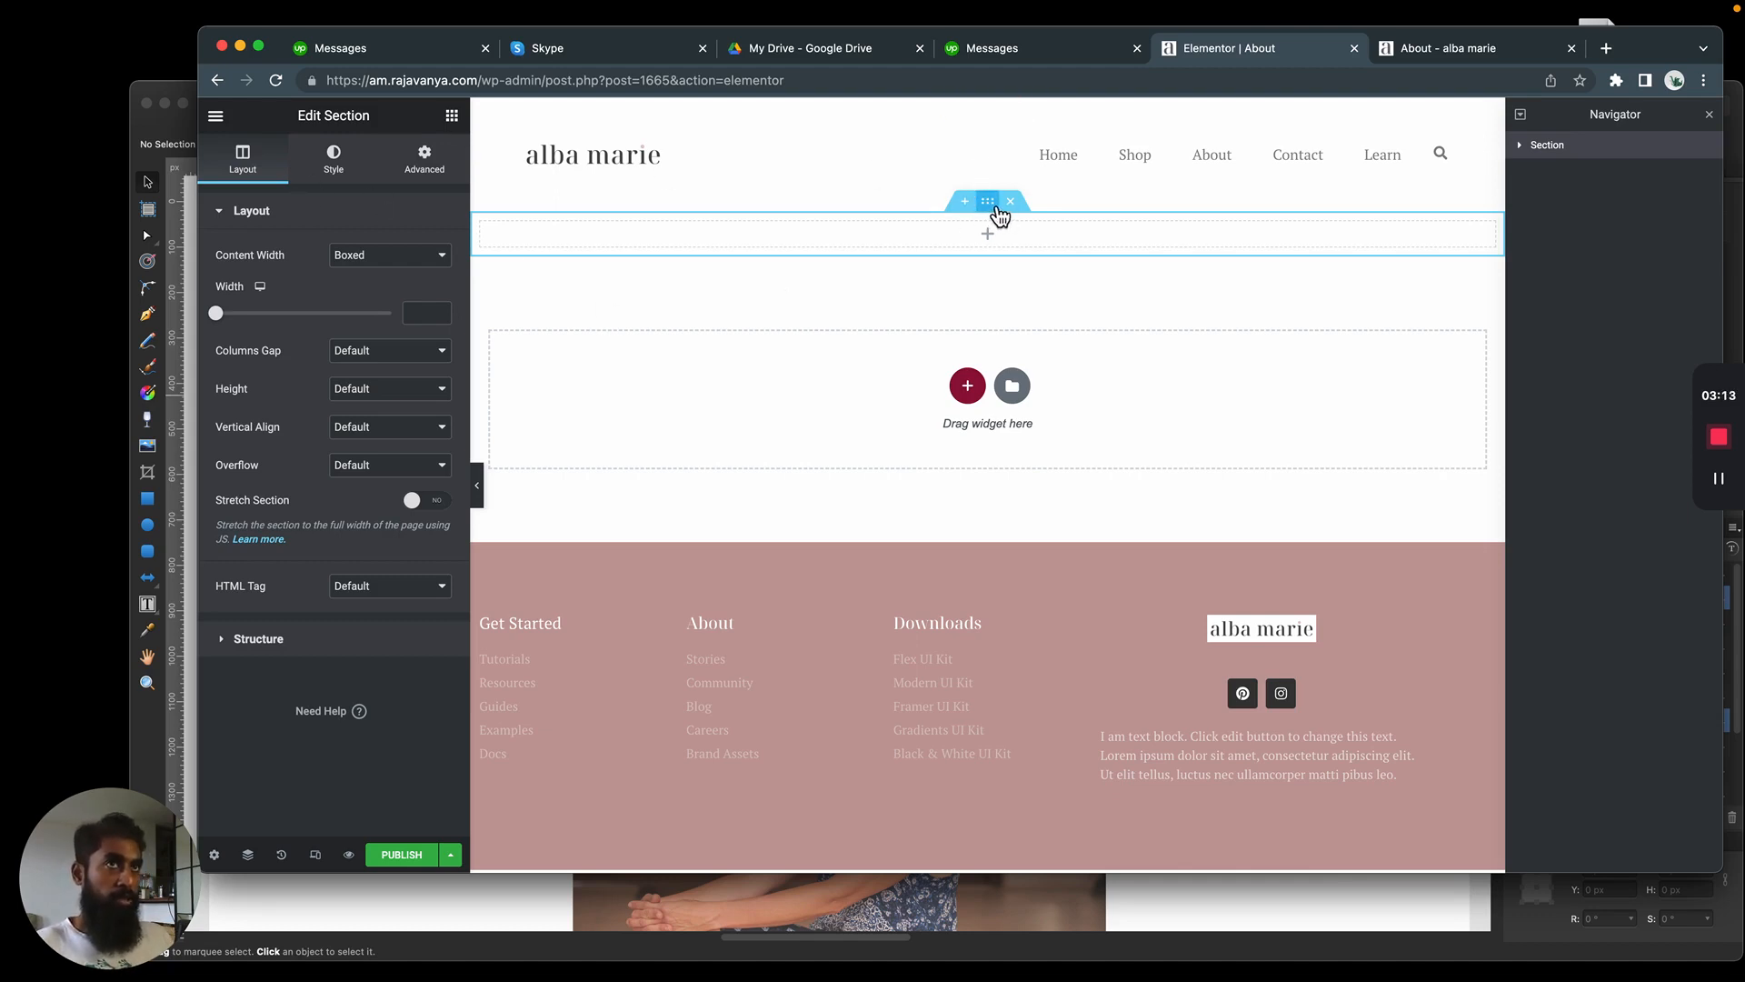
{"action": "left_click", "coordinate": [359, 171]}
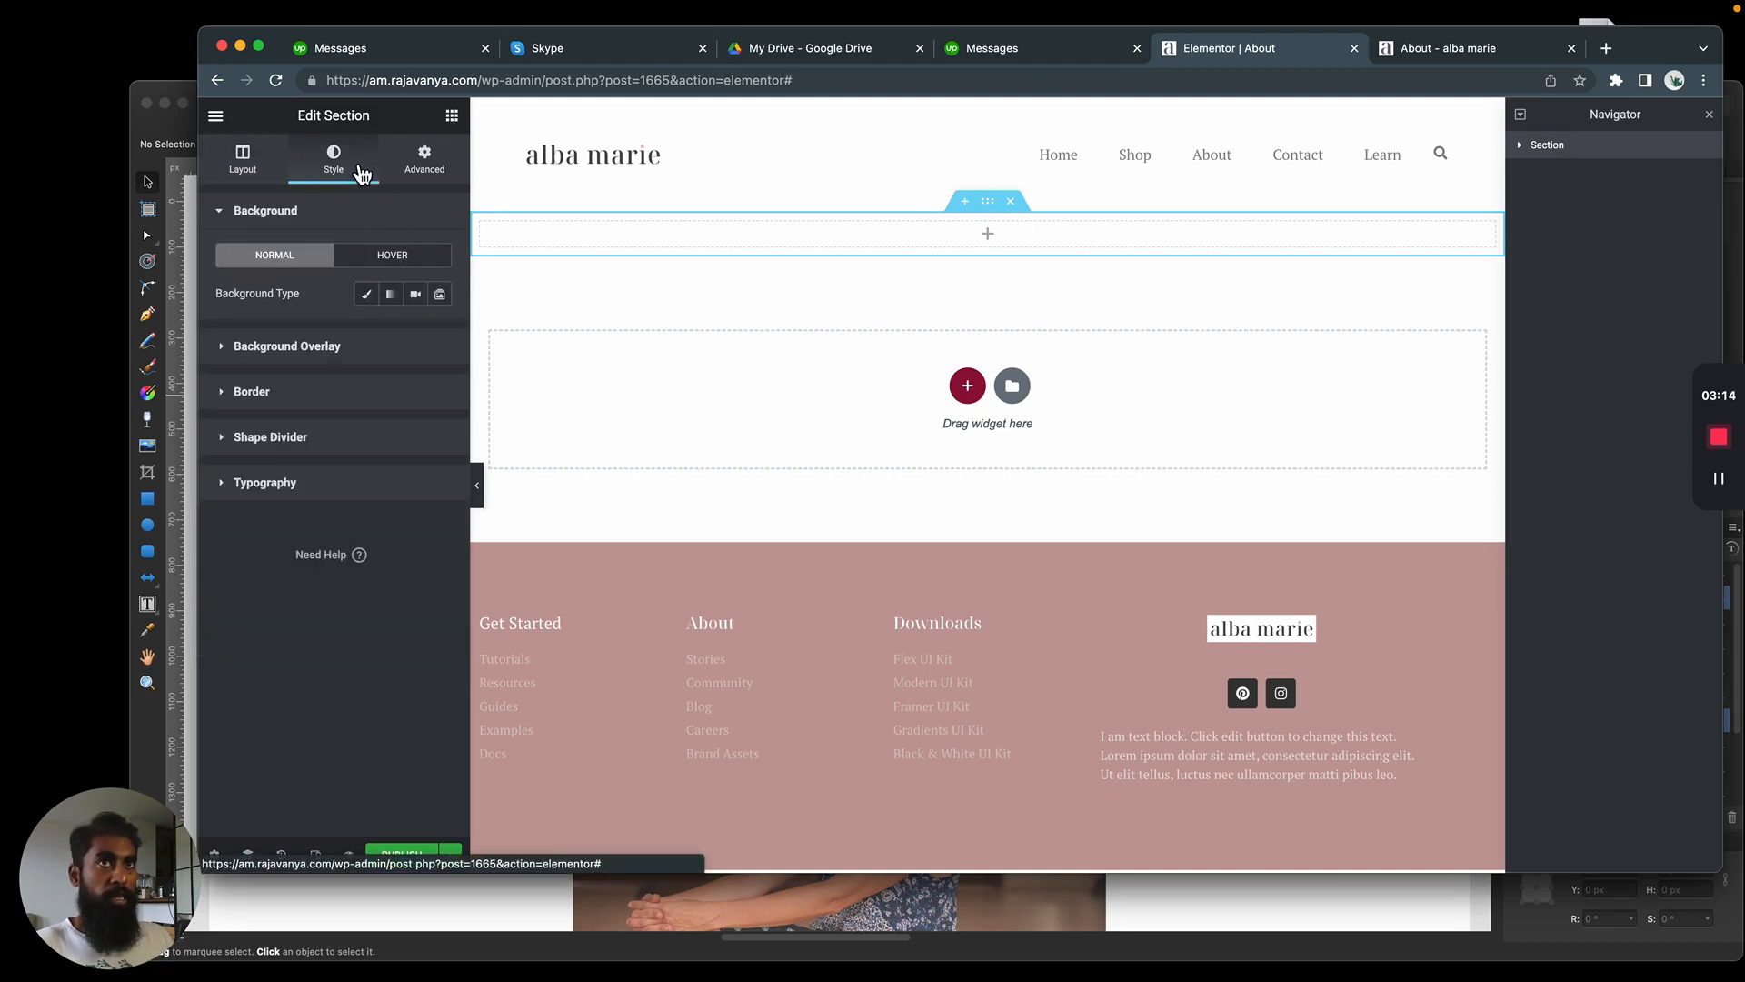
{"action": "left_click", "coordinate": [368, 296]}
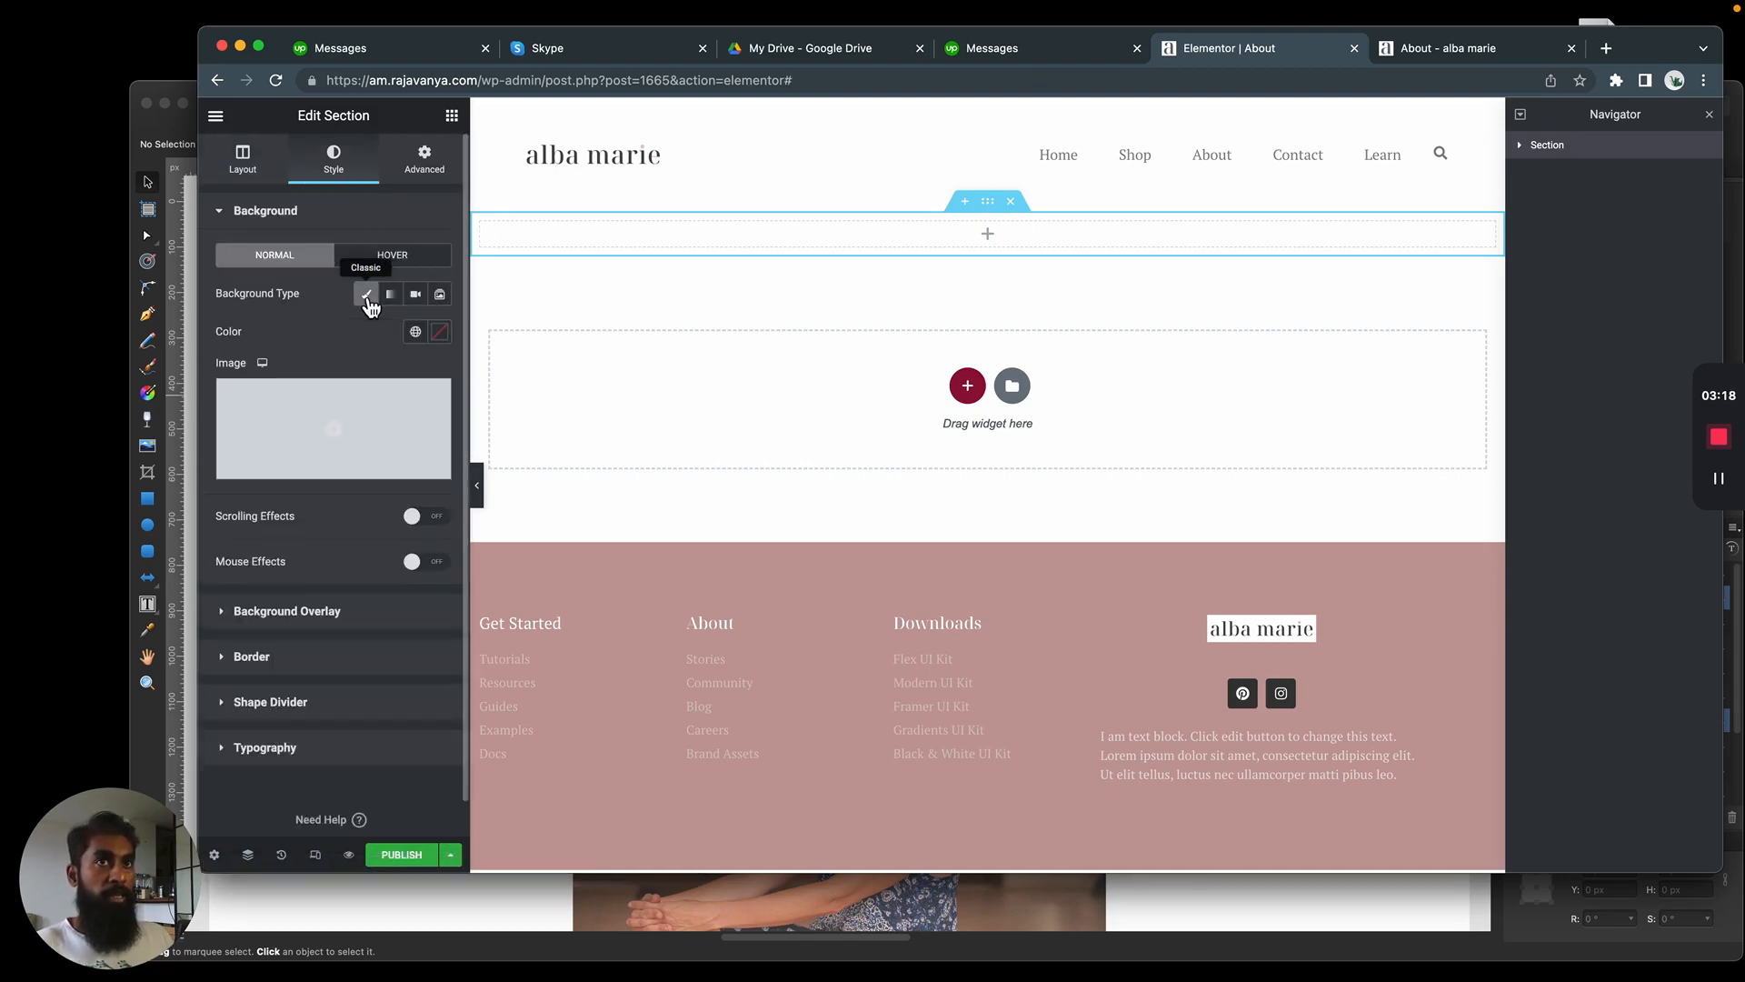
{"action": "key", "text": "super+Tab"}
{"action": "key", "text": "super+Tab"}
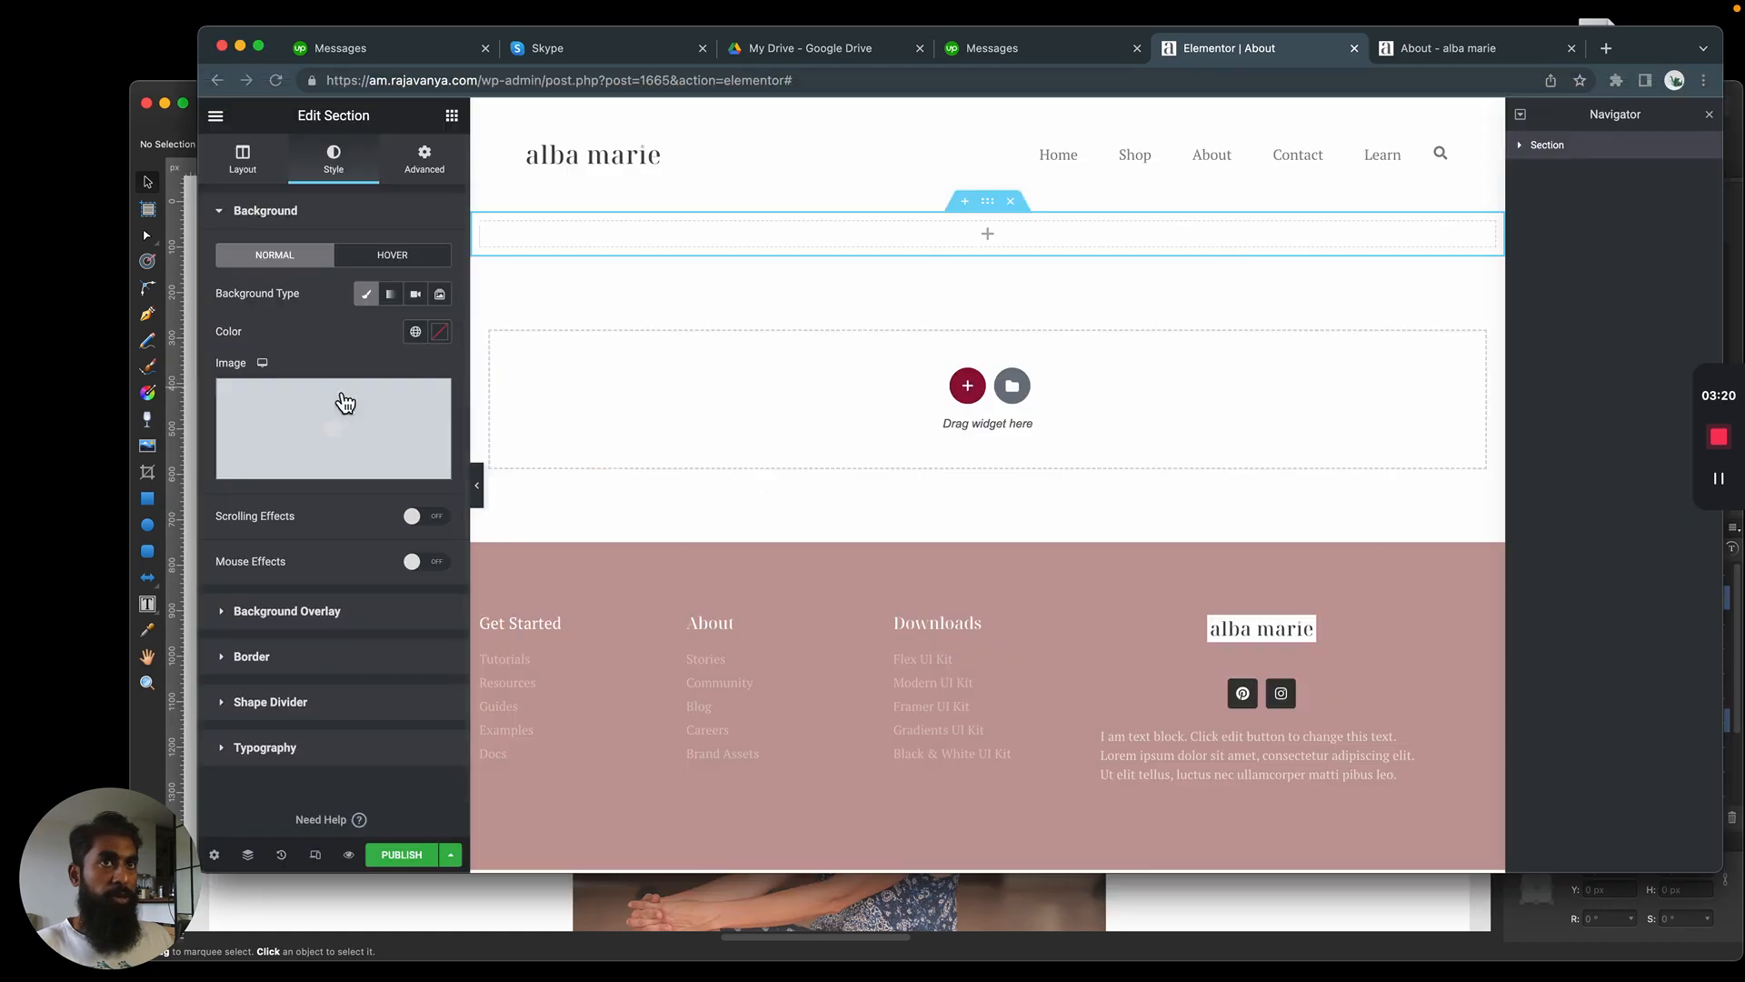
{"action": "left_click", "coordinate": [415, 332]}
{"action": "scroll", "coordinate": [291, 565], "scroll_direction": "down", "scroll_amount": 5}
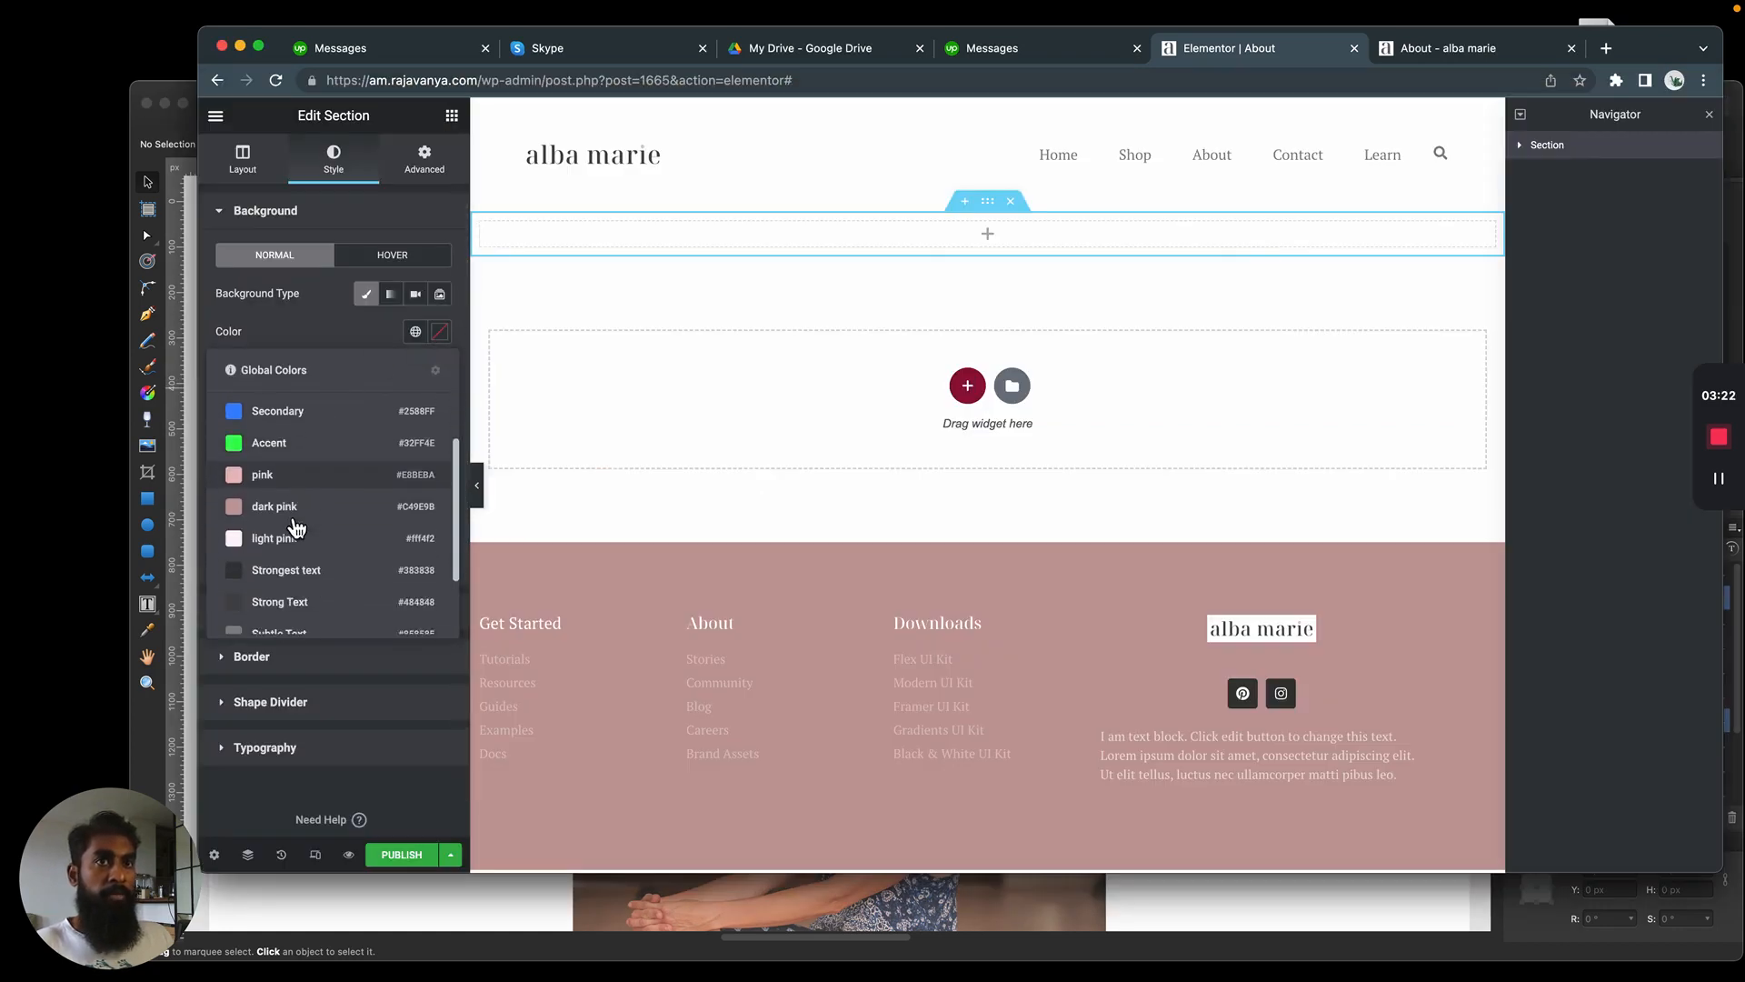
{"action": "scroll", "coordinate": [299, 545], "scroll_direction": "up", "scroll_amount": 5}
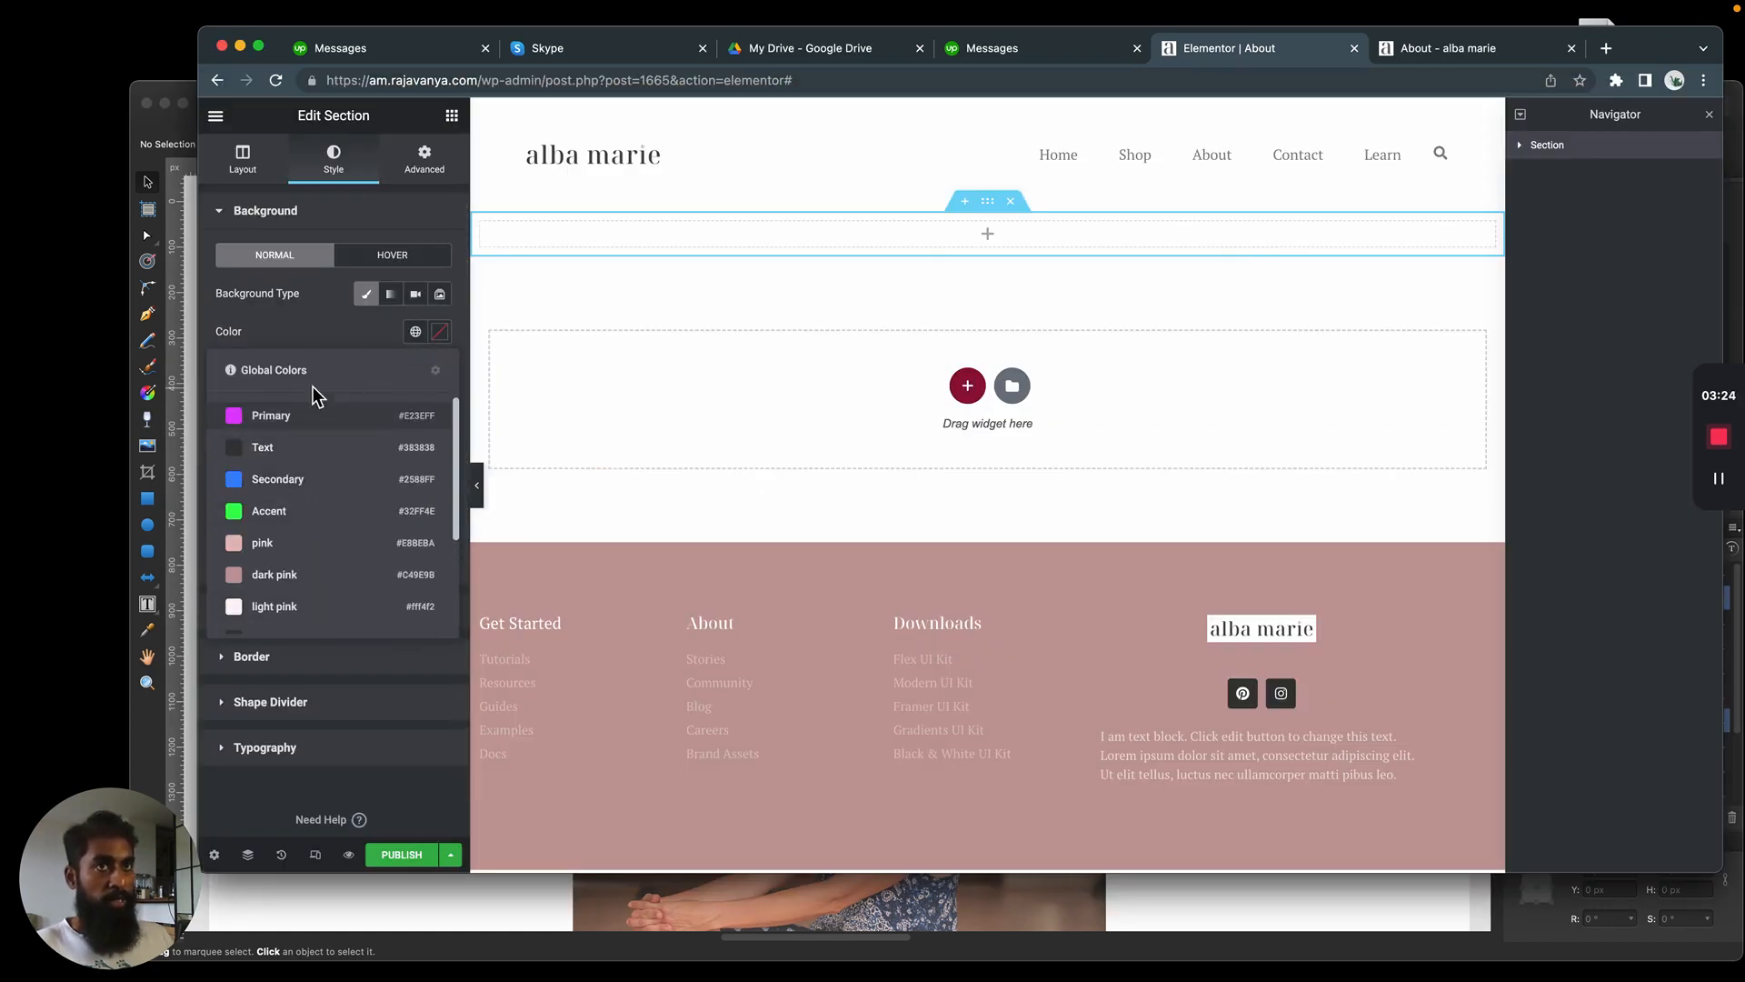
{"action": "left_click", "coordinate": [336, 330]}
{"action": "left_click", "coordinate": [445, 338]}
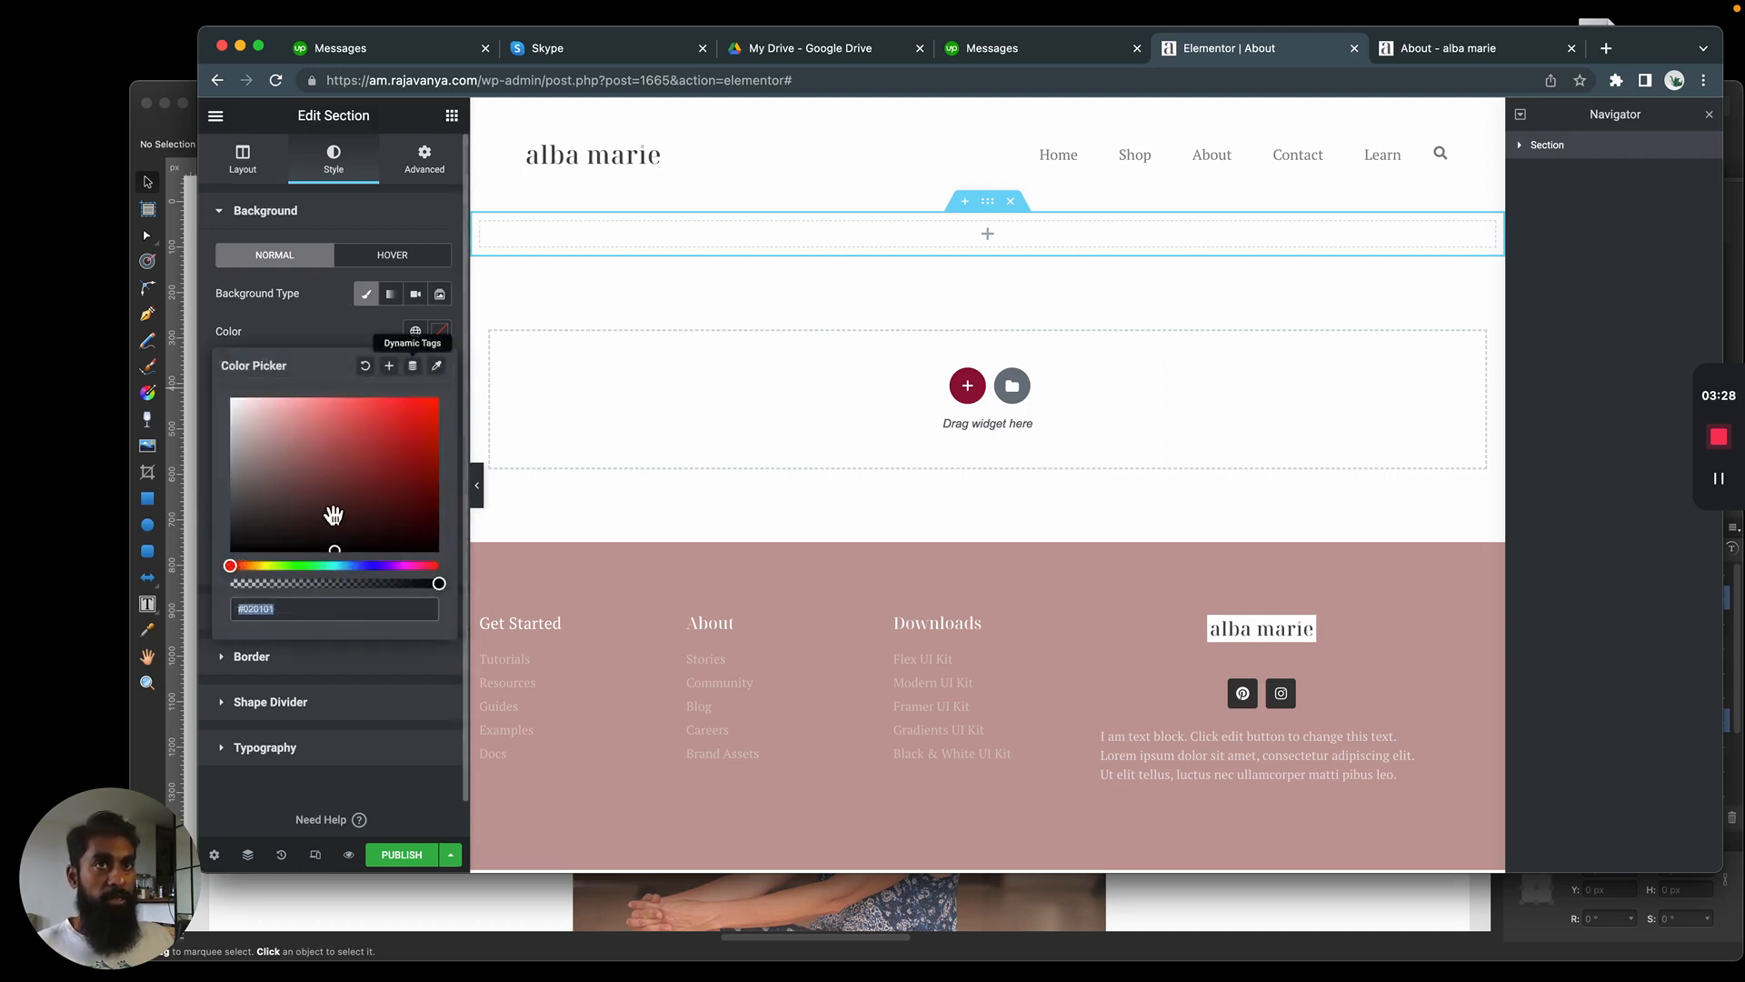
{"action": "triple_click", "coordinate": [263, 609]}
Set the section's background color to the global light pink and glance at the mockup for comparison
{"action": "left_click", "coordinate": [415, 331]}
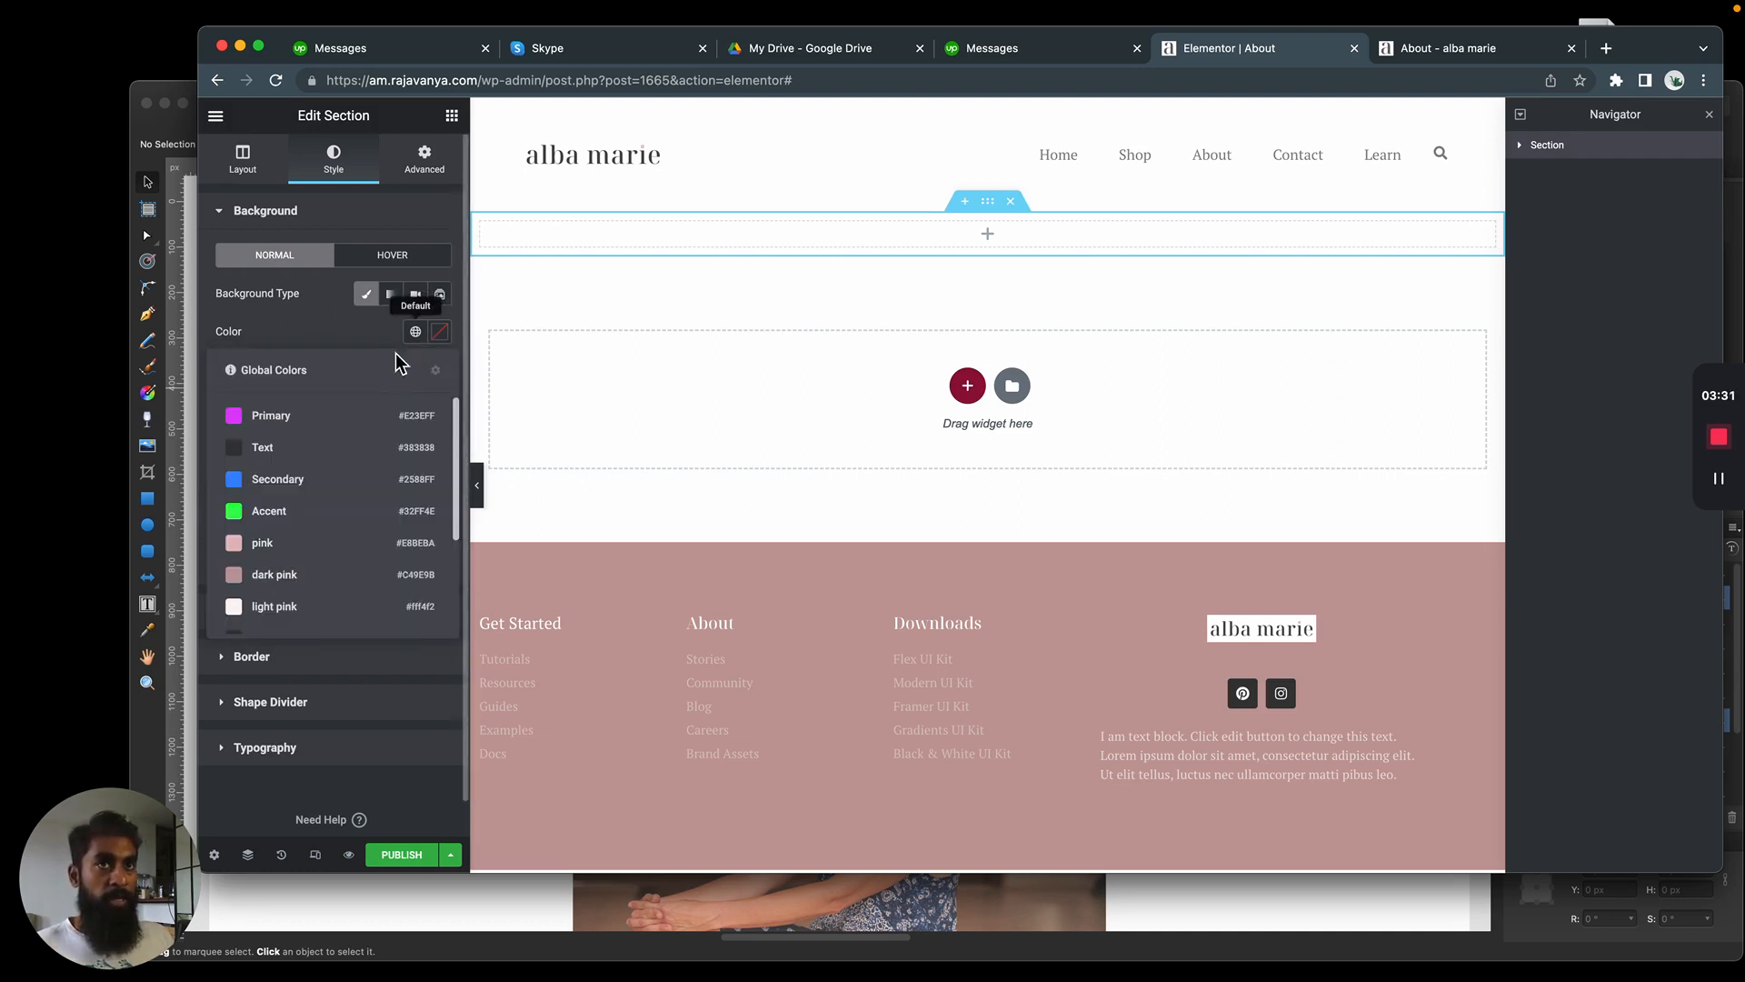
{"action": "scroll", "coordinate": [312, 527], "scroll_direction": "down", "scroll_amount": 1}
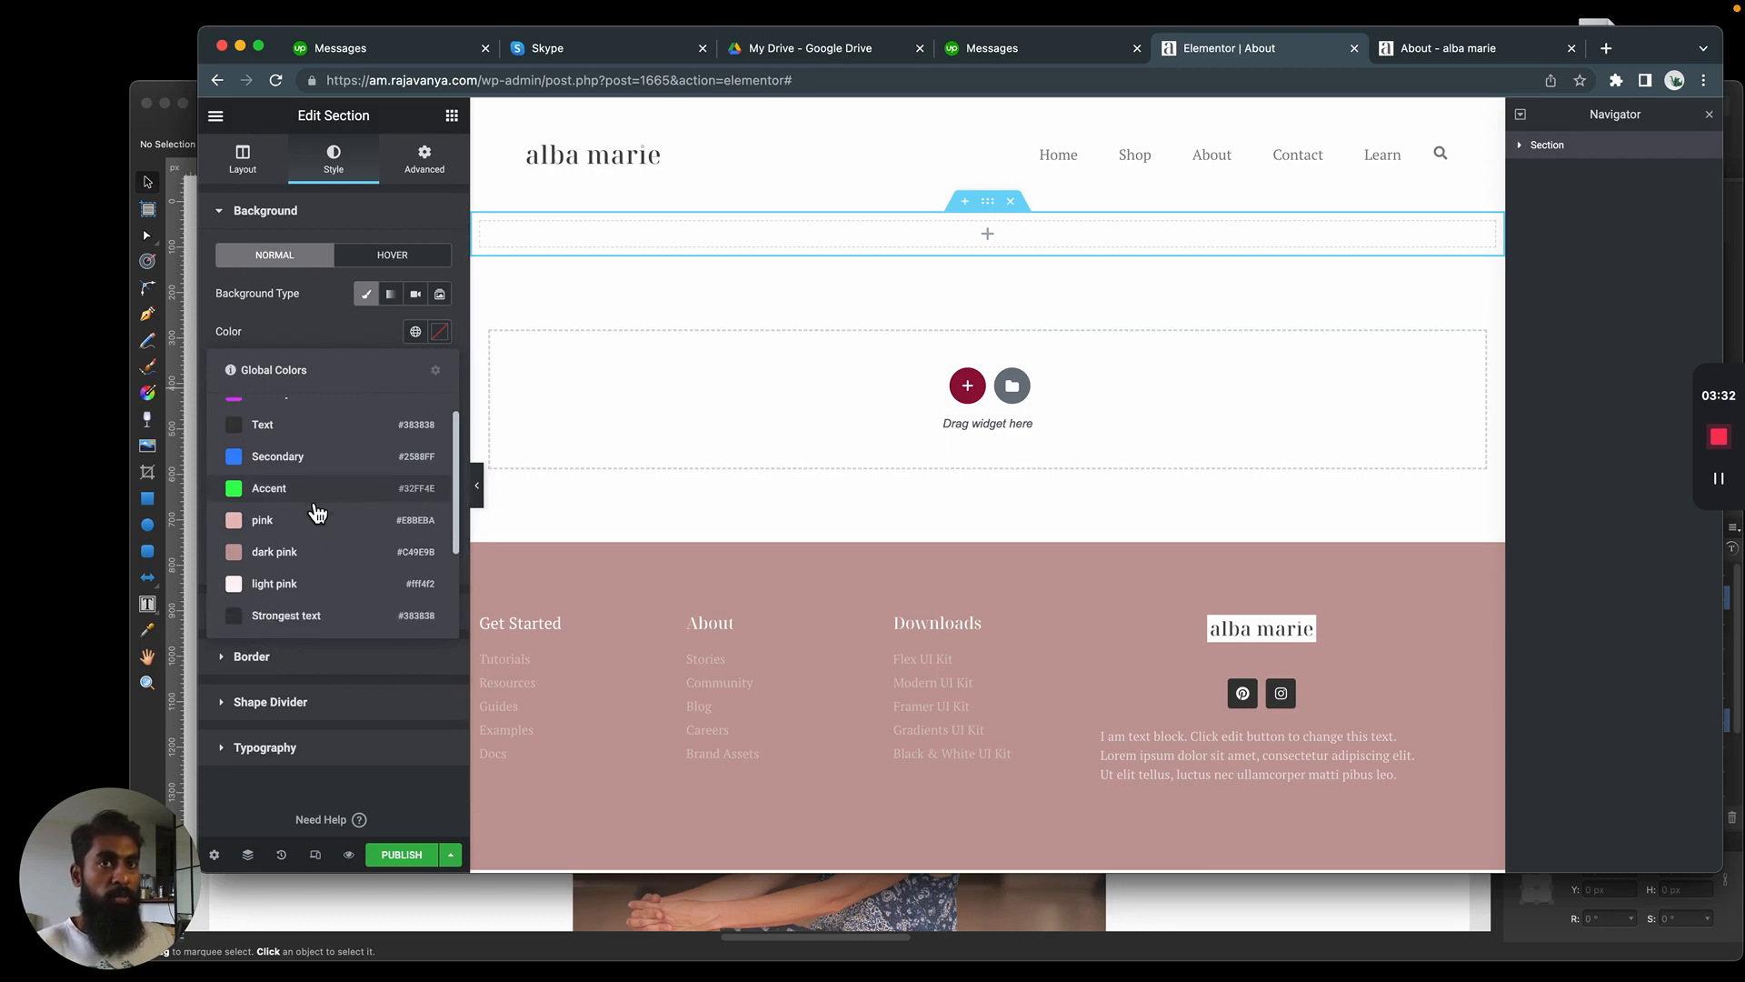
{"action": "left_click", "coordinate": [302, 586]}
{"action": "key", "text": "super+Tab"}
{"action": "key", "text": "super+Tab"}
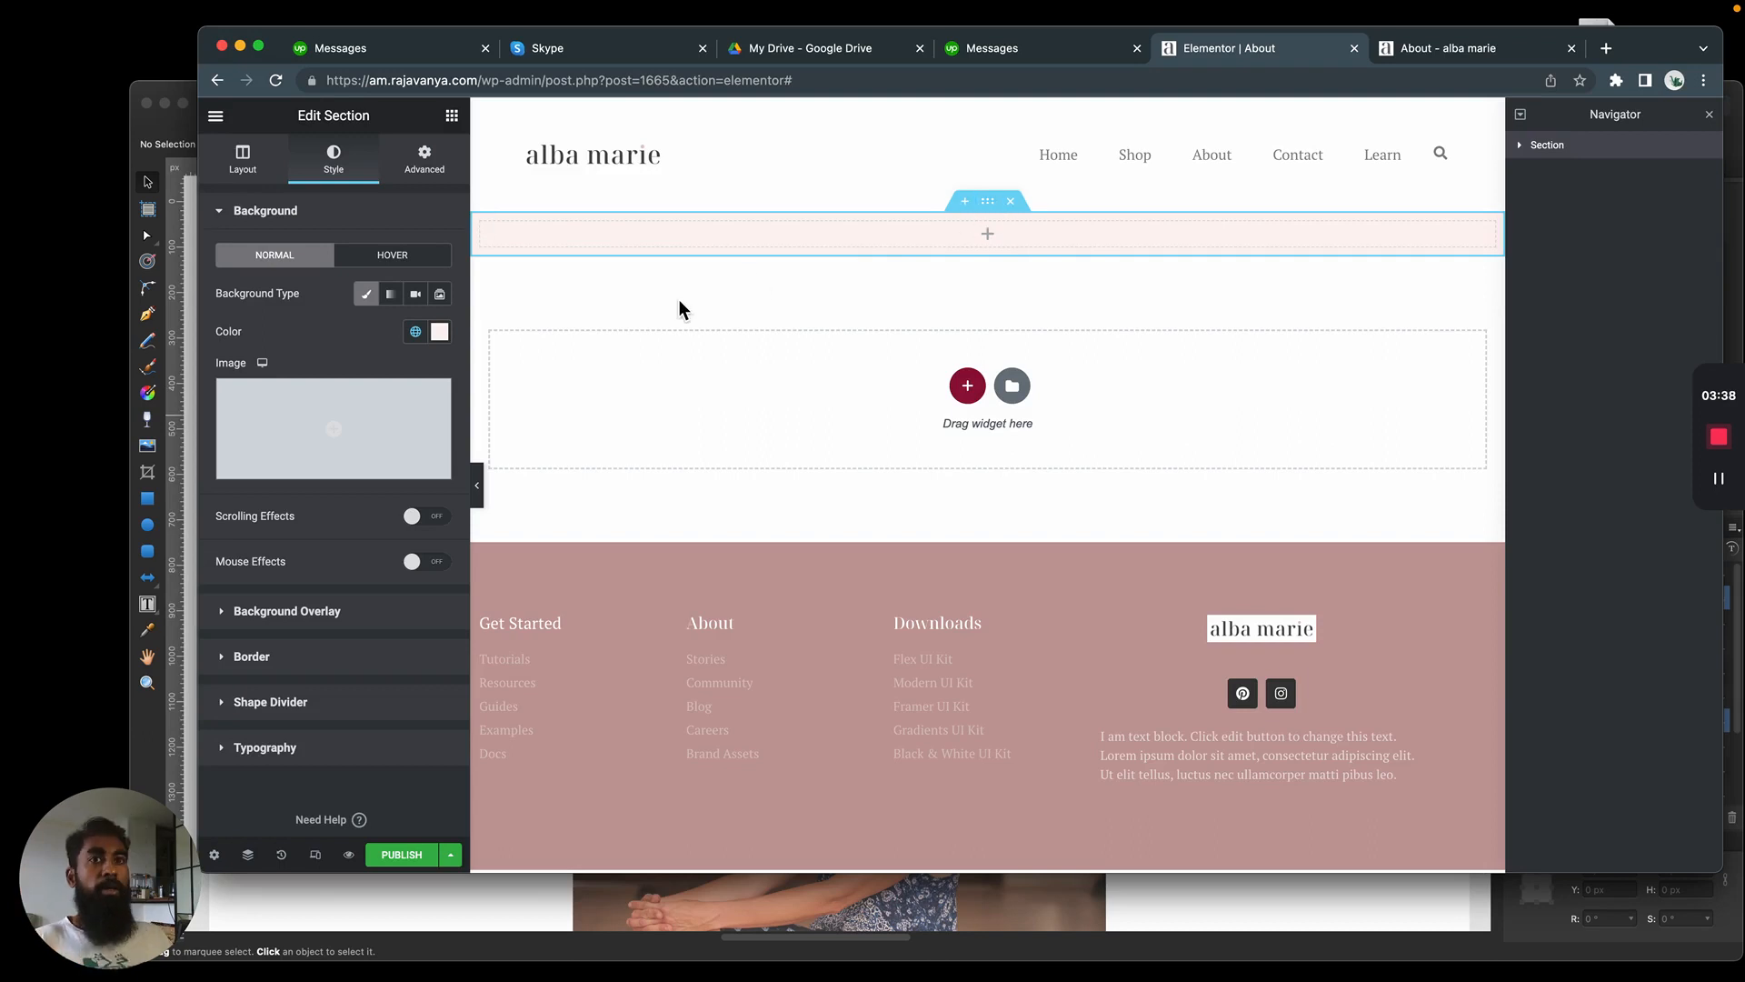
Give the section a solid border with a bottom width of 1 px and 0 on the other three sides
{"action": "left_click", "coordinate": [273, 656]}
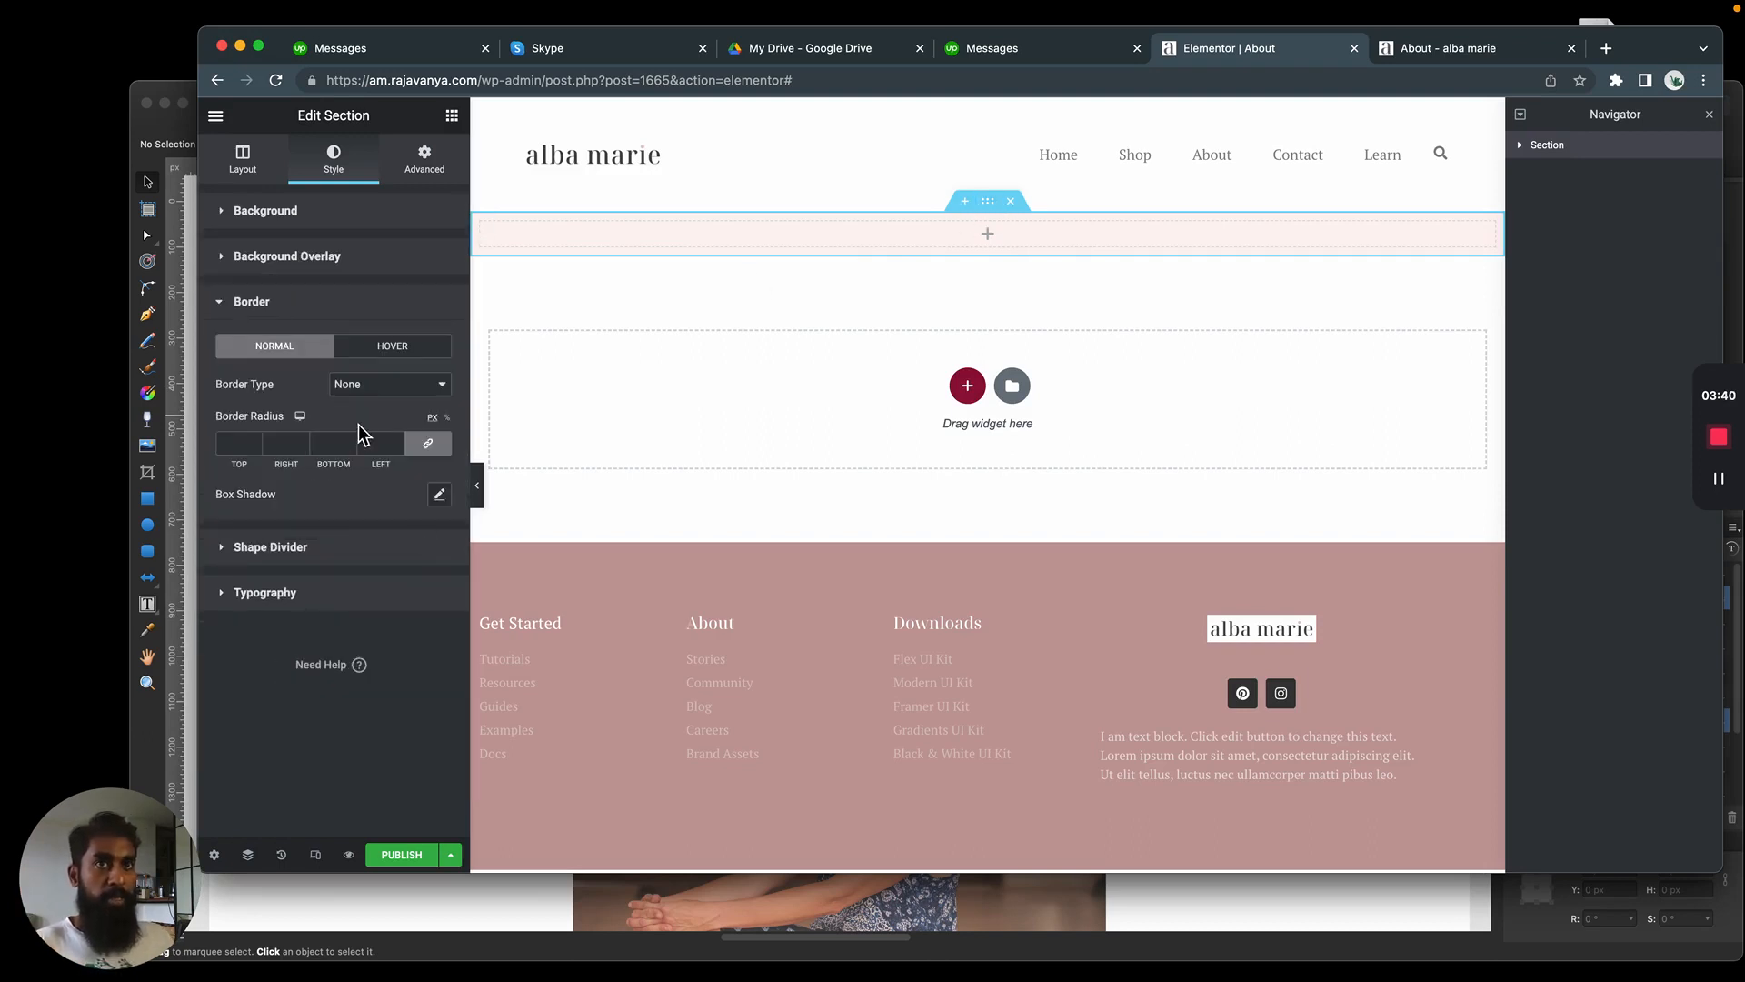
{"action": "left_click", "coordinate": [391, 385]}
{"action": "left_click", "coordinate": [380, 403]}
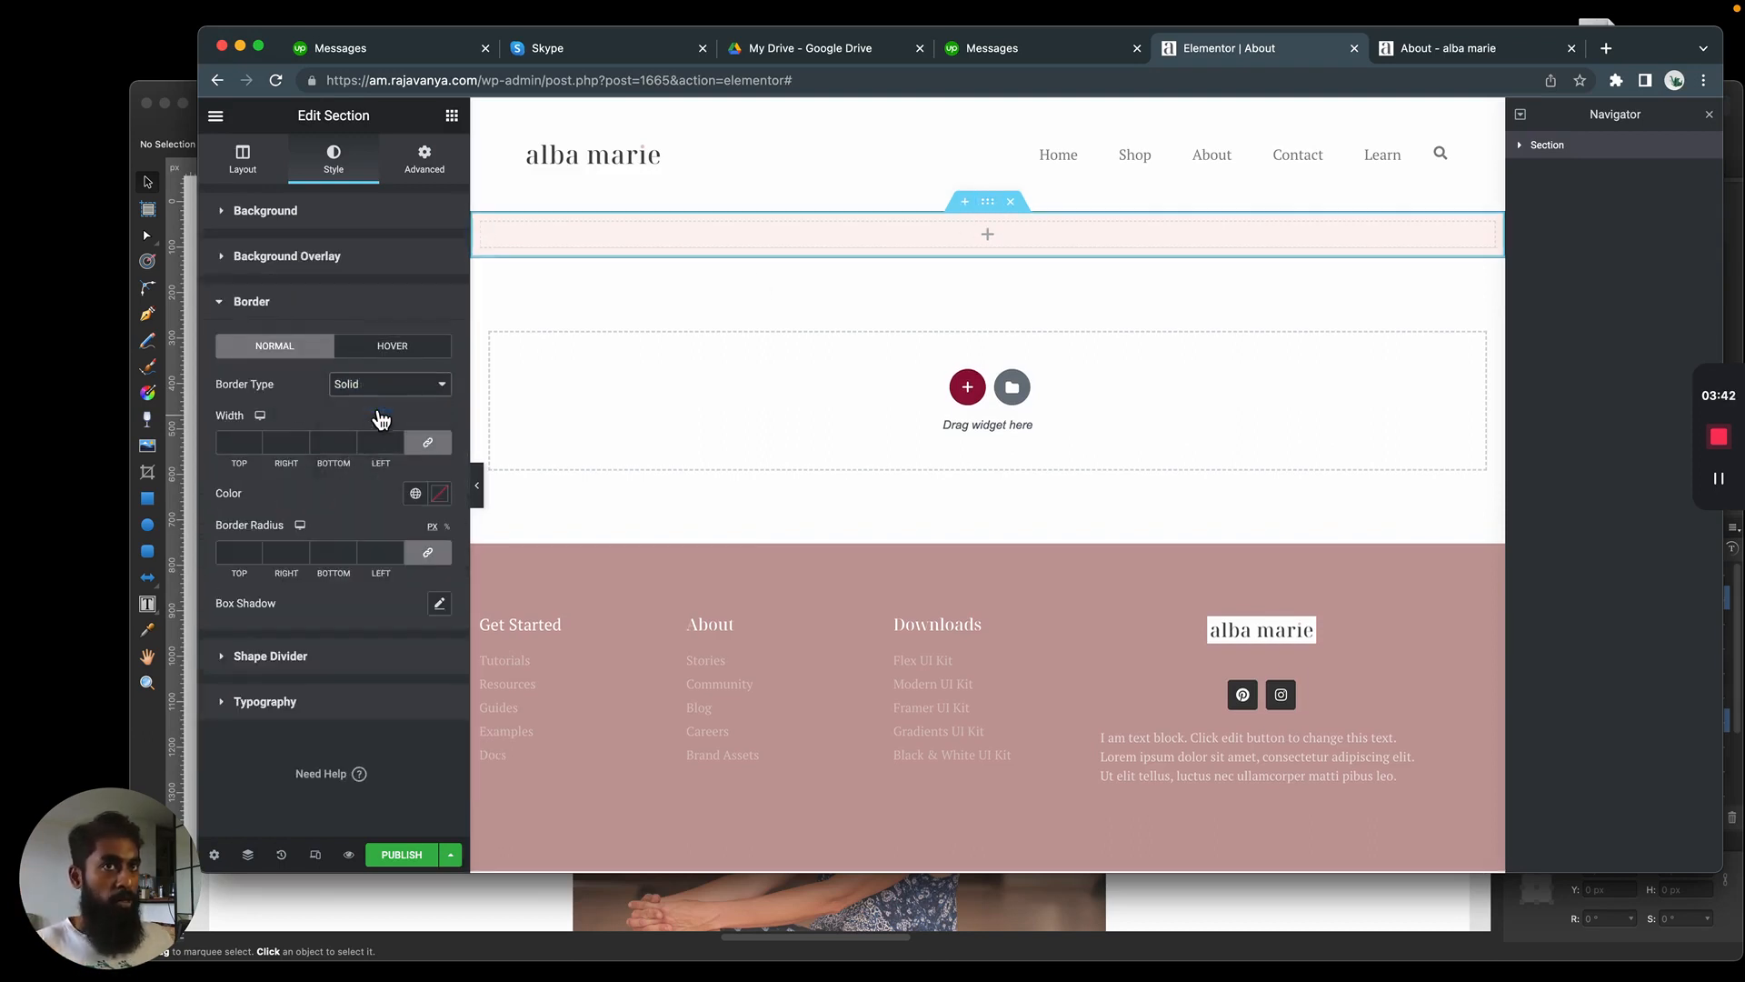
{"action": "type", "text": "1"}
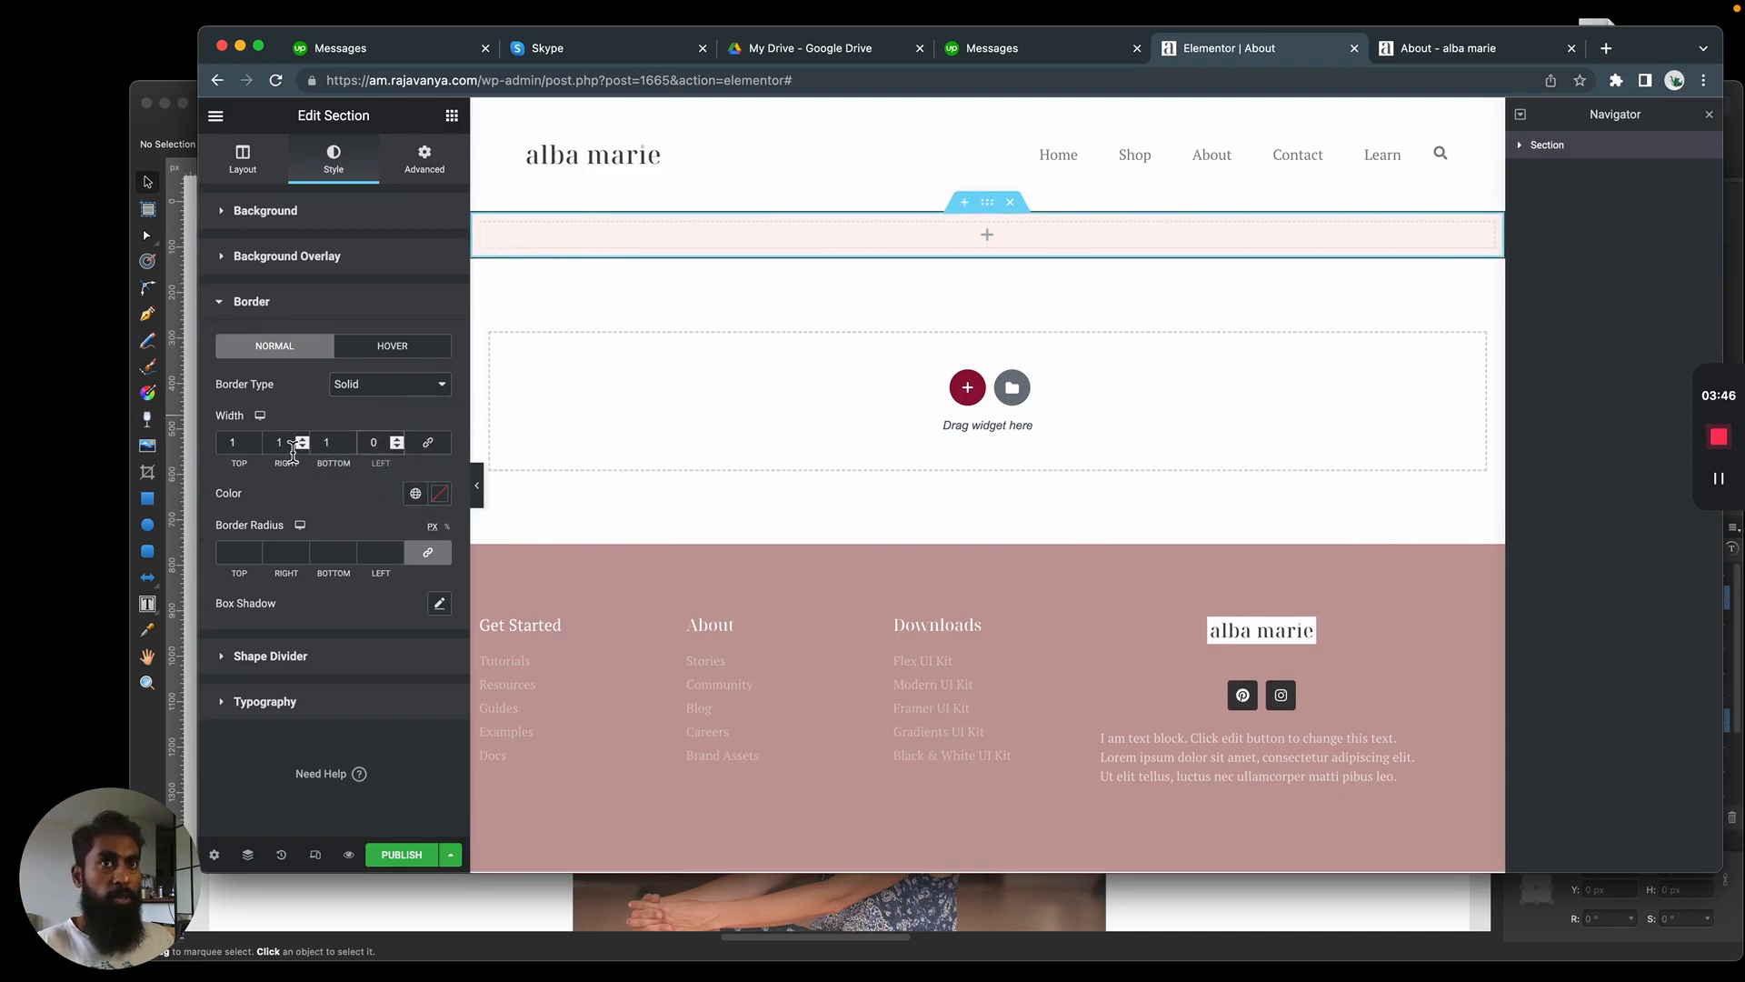
{"action": "left_click", "coordinate": [720, 291]}
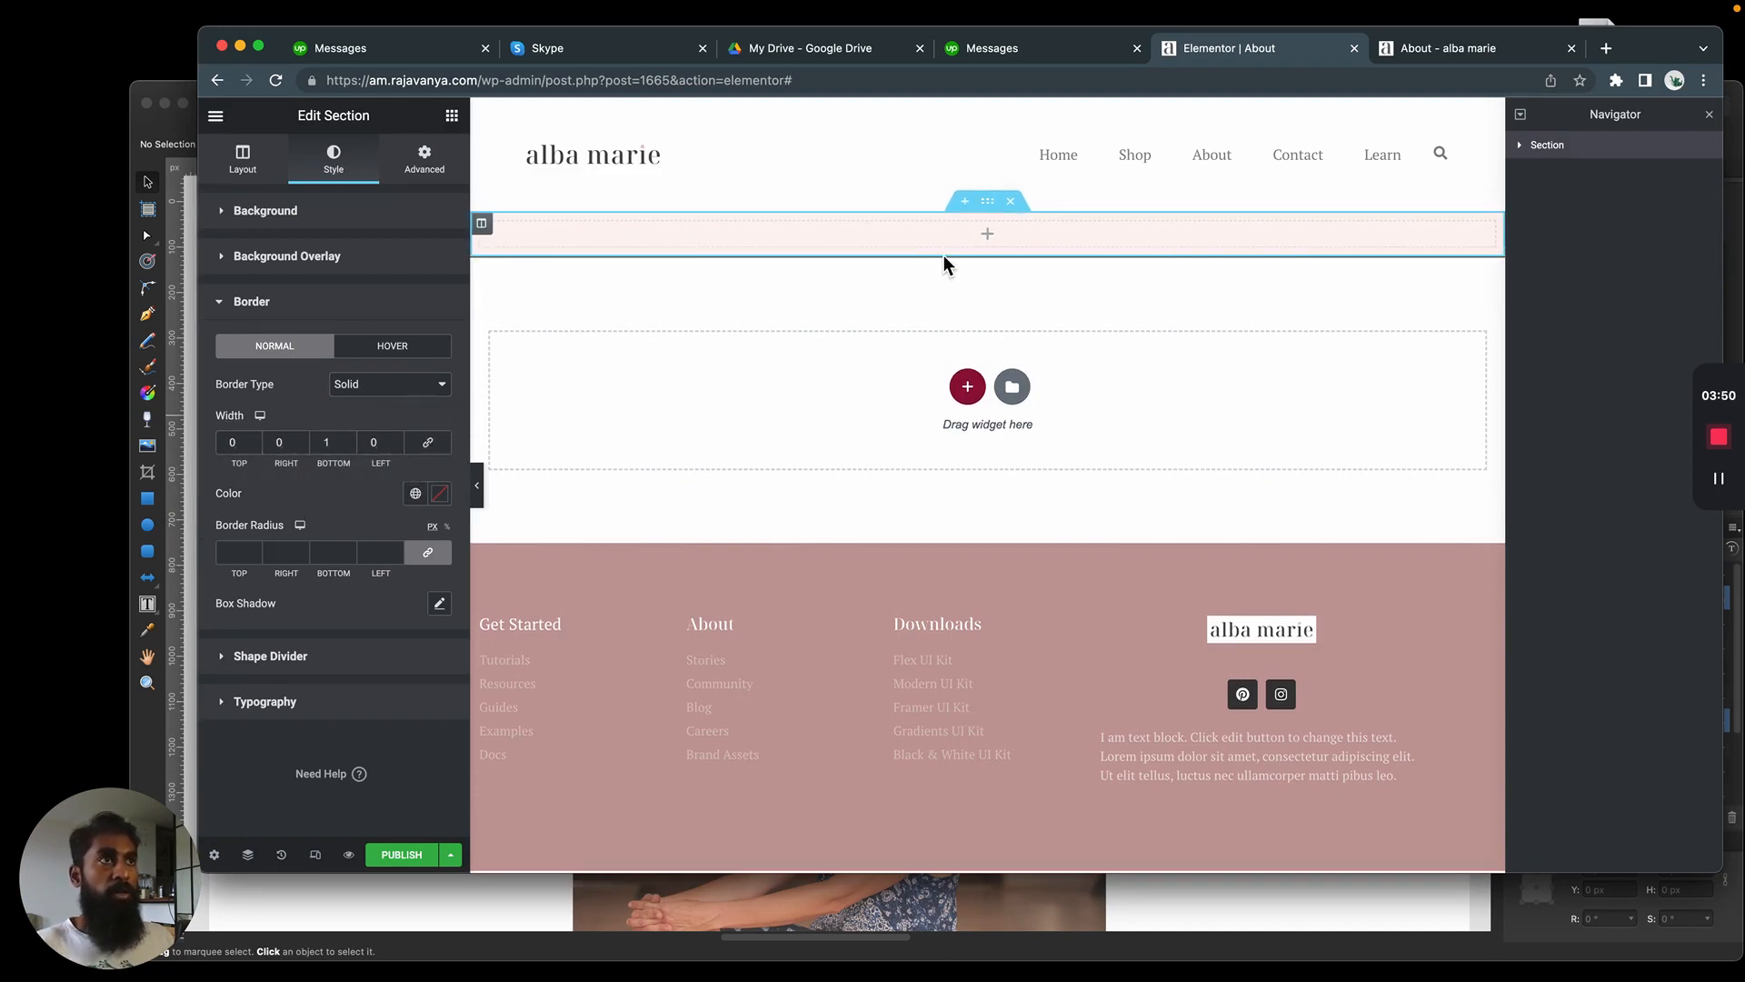
Switch to the Affinity Designer mockup, examine the line along the pink band's lower edge up close, and return to Elementor
{"action": "key", "text": "super+Tab"}
{"action": "scroll", "coordinate": [1071, 427], "scroll_direction": "up", "scroll_amount": 10}
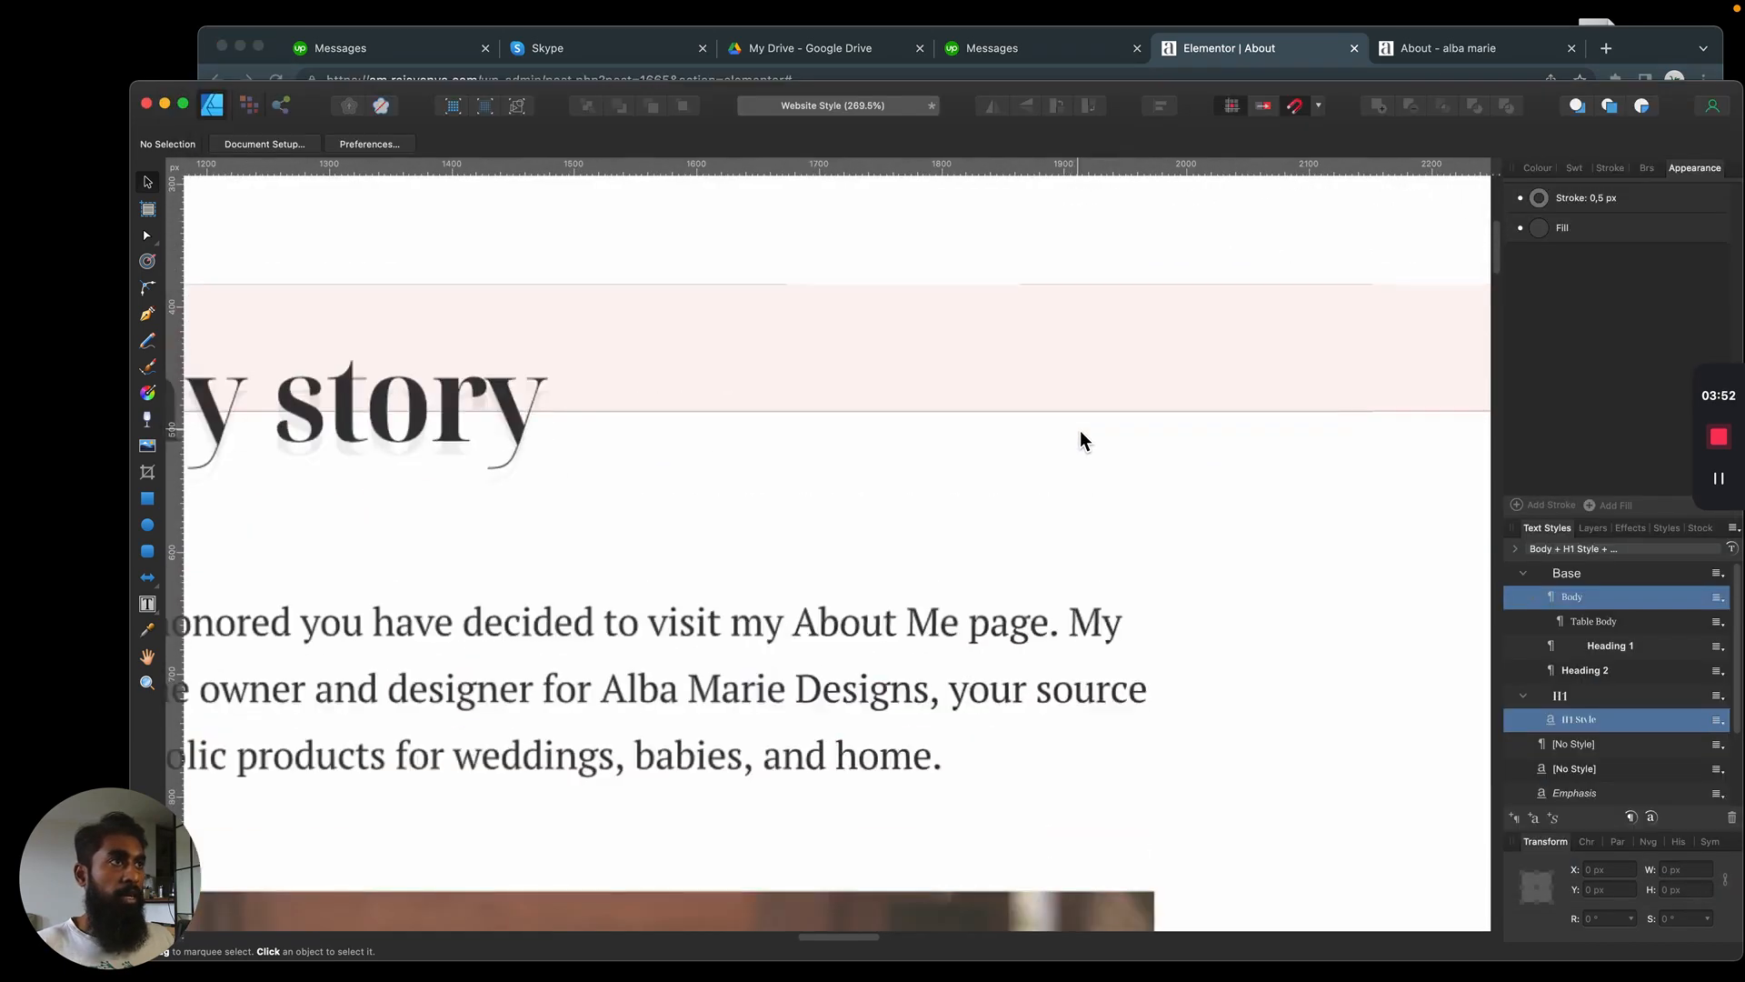
{"action": "left_click", "coordinate": [1047, 401]}
{"action": "key", "text": "t"}
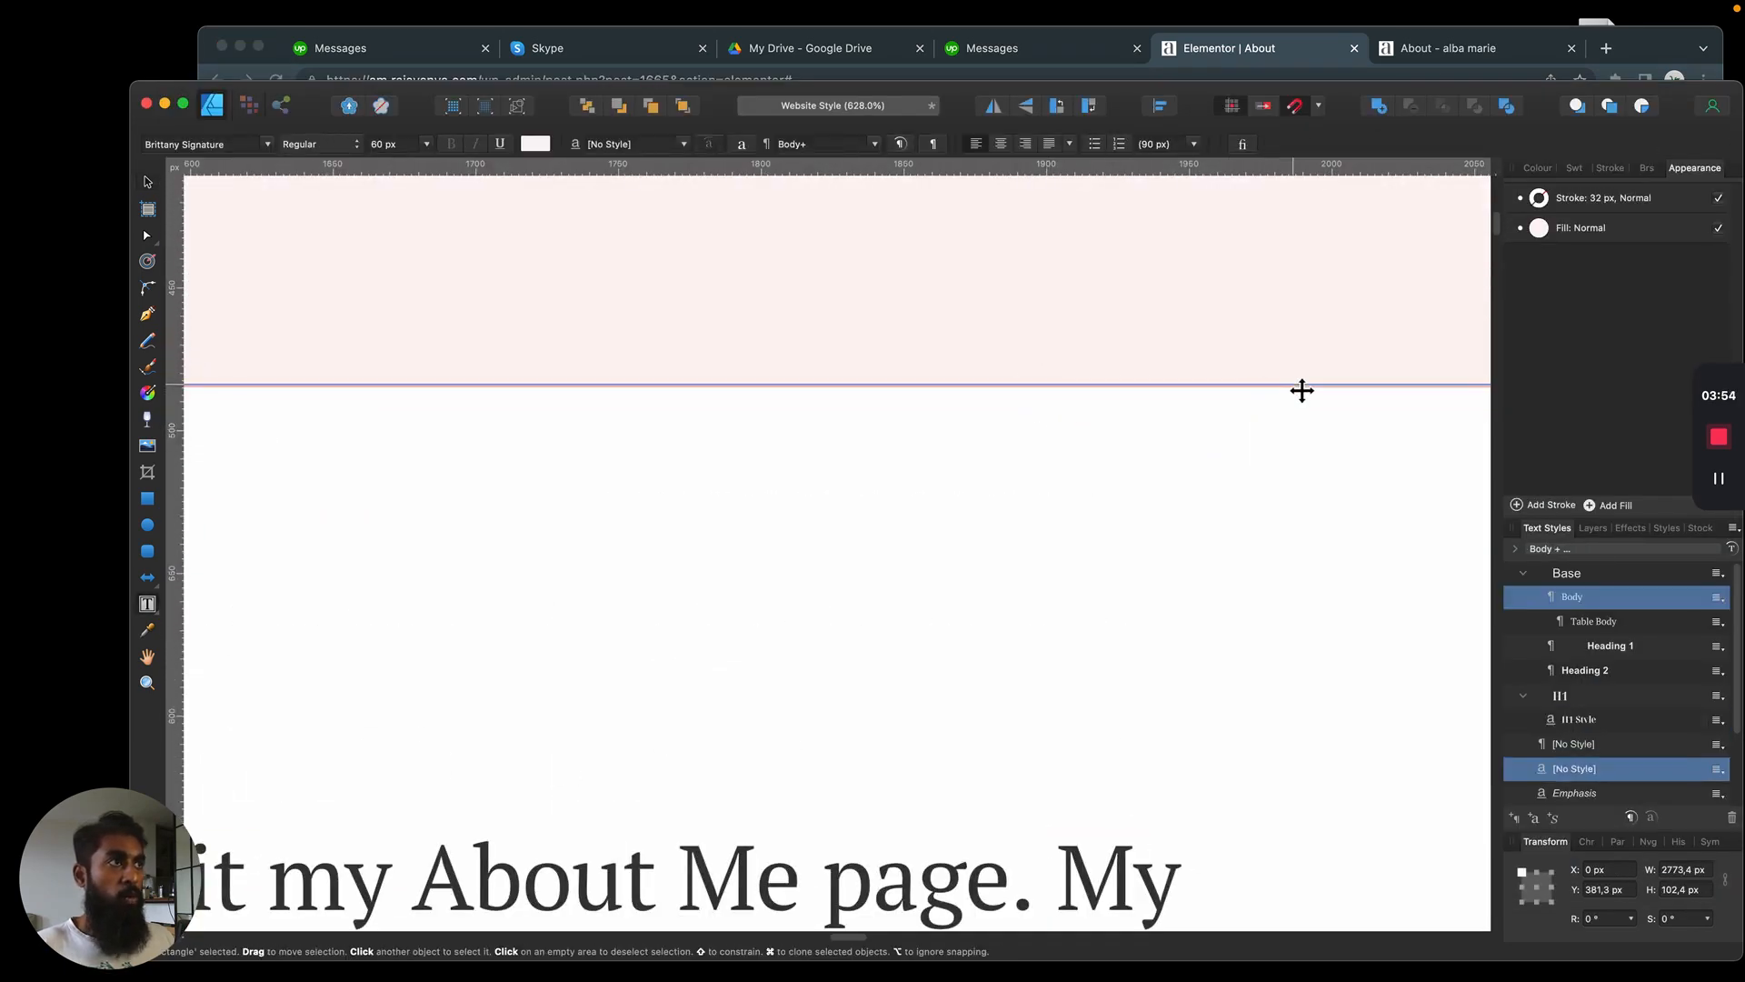
{"action": "key", "text": "v"}
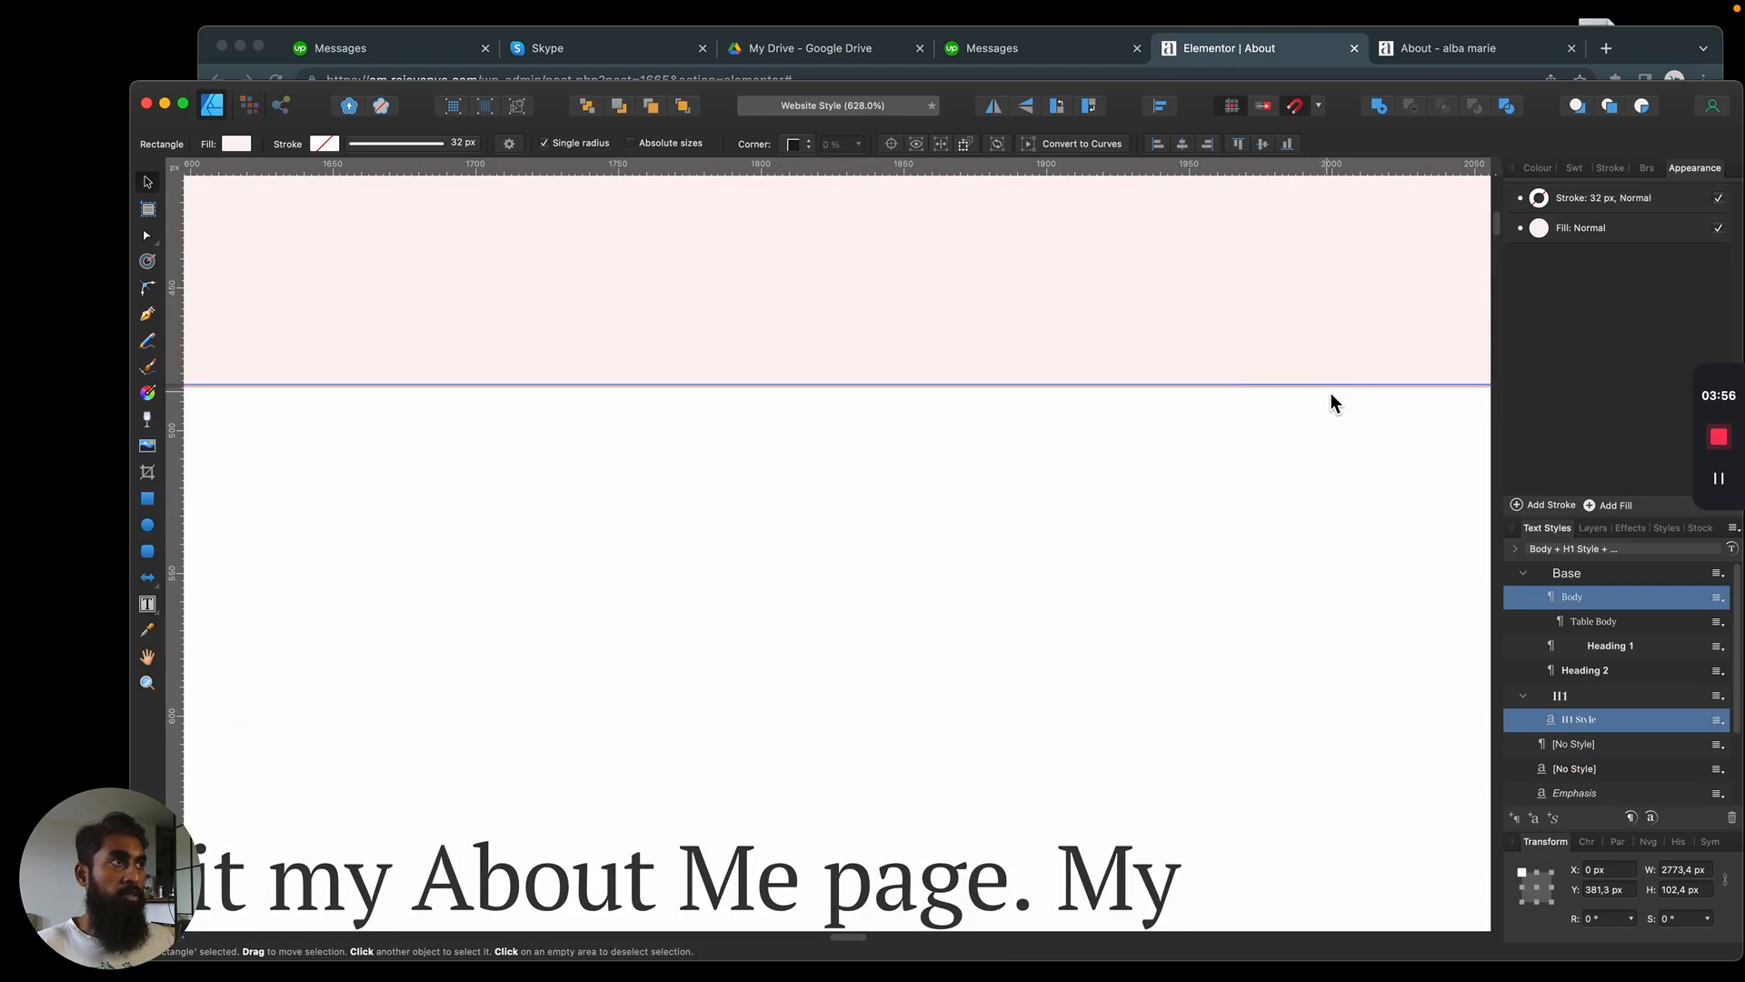
{"action": "scroll", "coordinate": [1469, 650], "scroll_direction": "down", "scroll_amount": 8}
{"action": "left_click_drag", "start_coordinate": [631, 319], "coordinate": [837, 427]}
{"action": "key", "text": "super+Tab"}
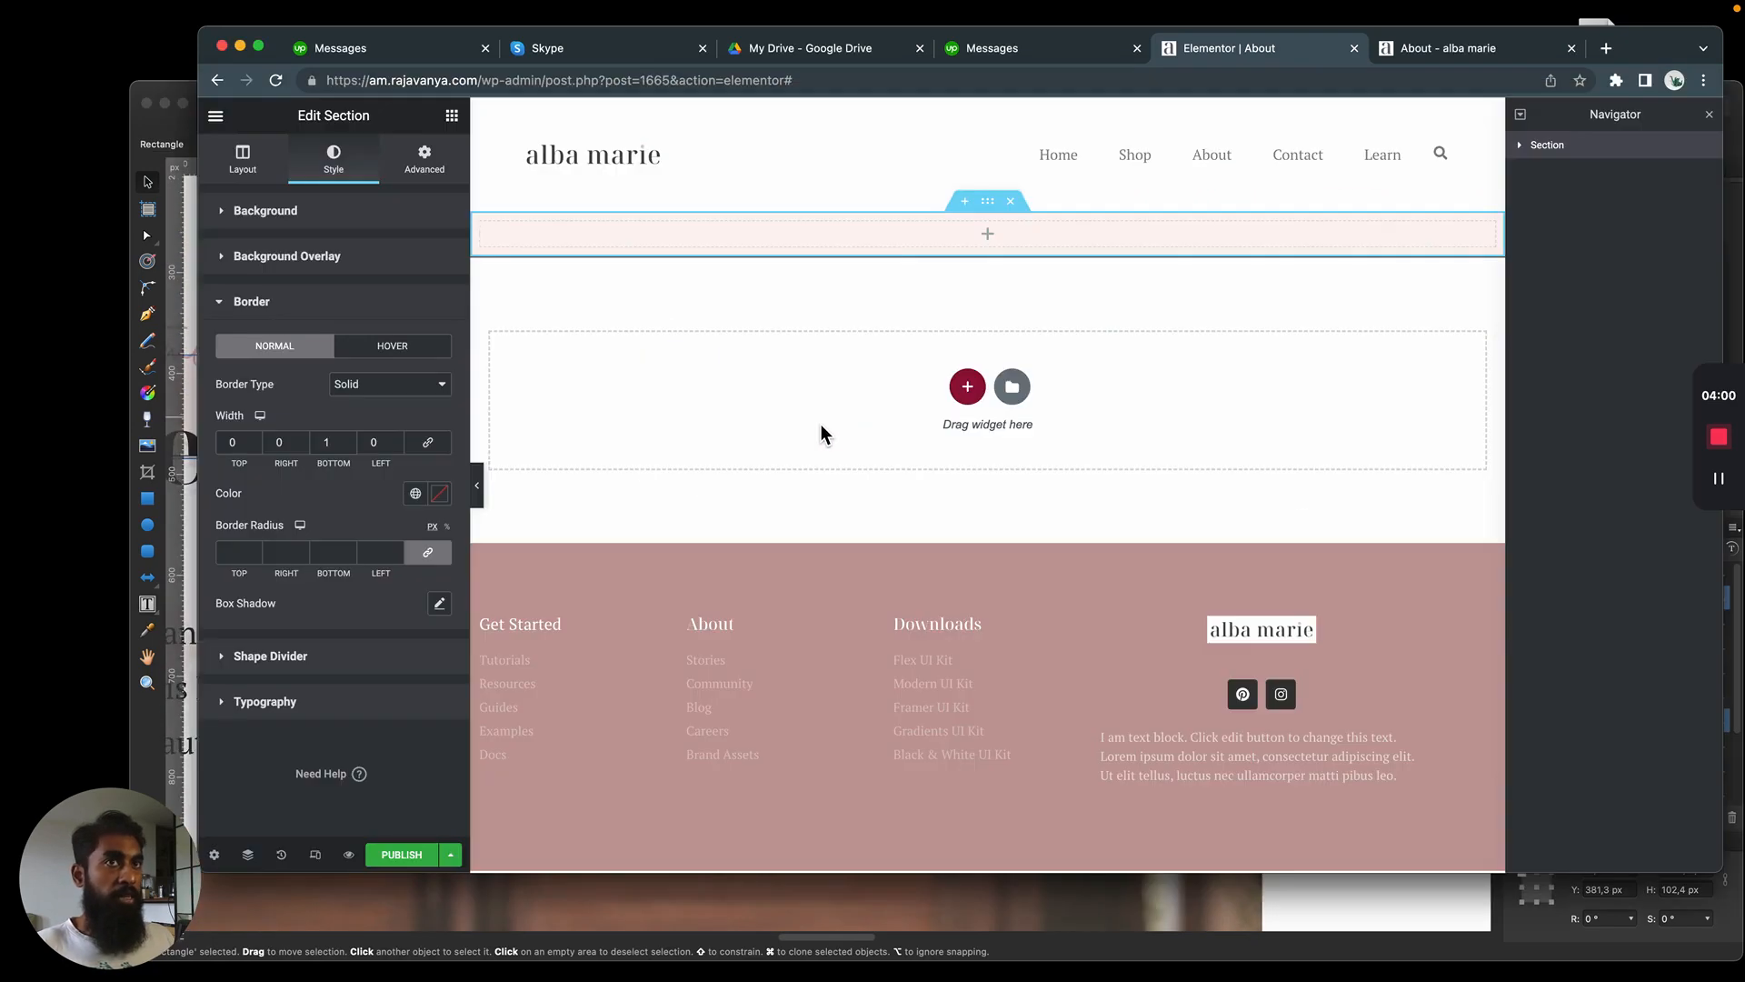
Set the section's border color to the global dark pink and check the result in a page preview
{"action": "left_click", "coordinate": [415, 493]}
{"action": "left_click", "coordinate": [324, 709]}
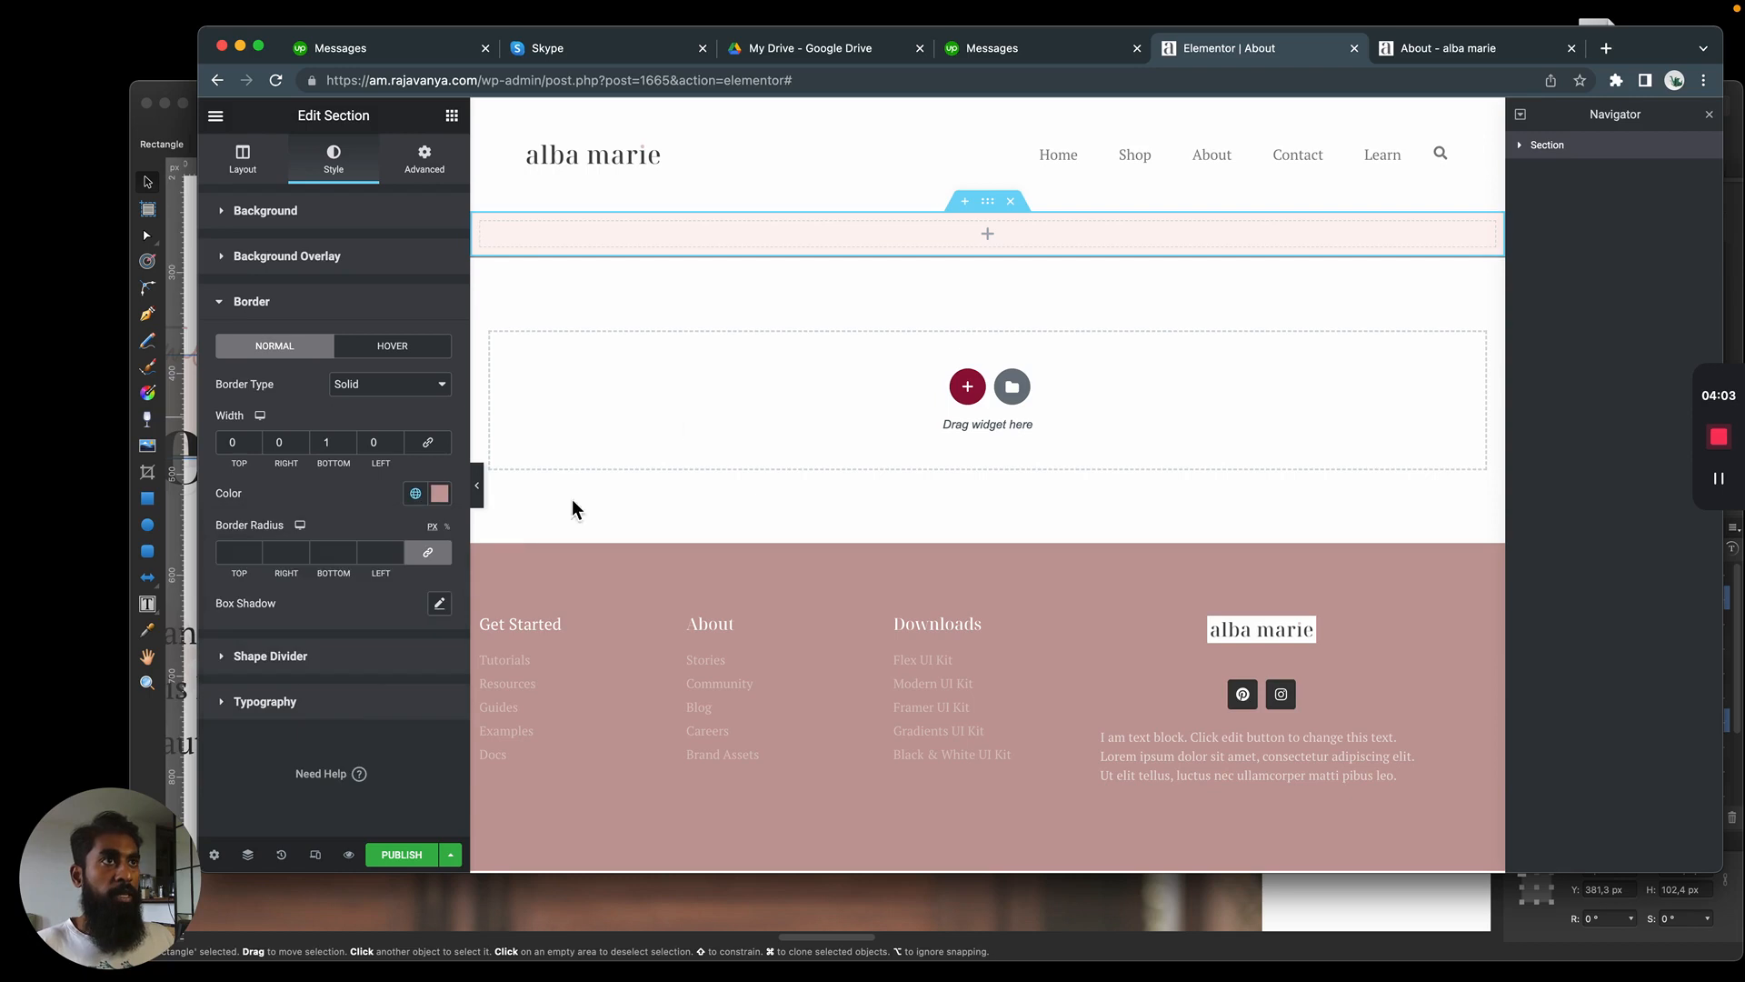
{"action": "left_click", "coordinate": [994, 235]}
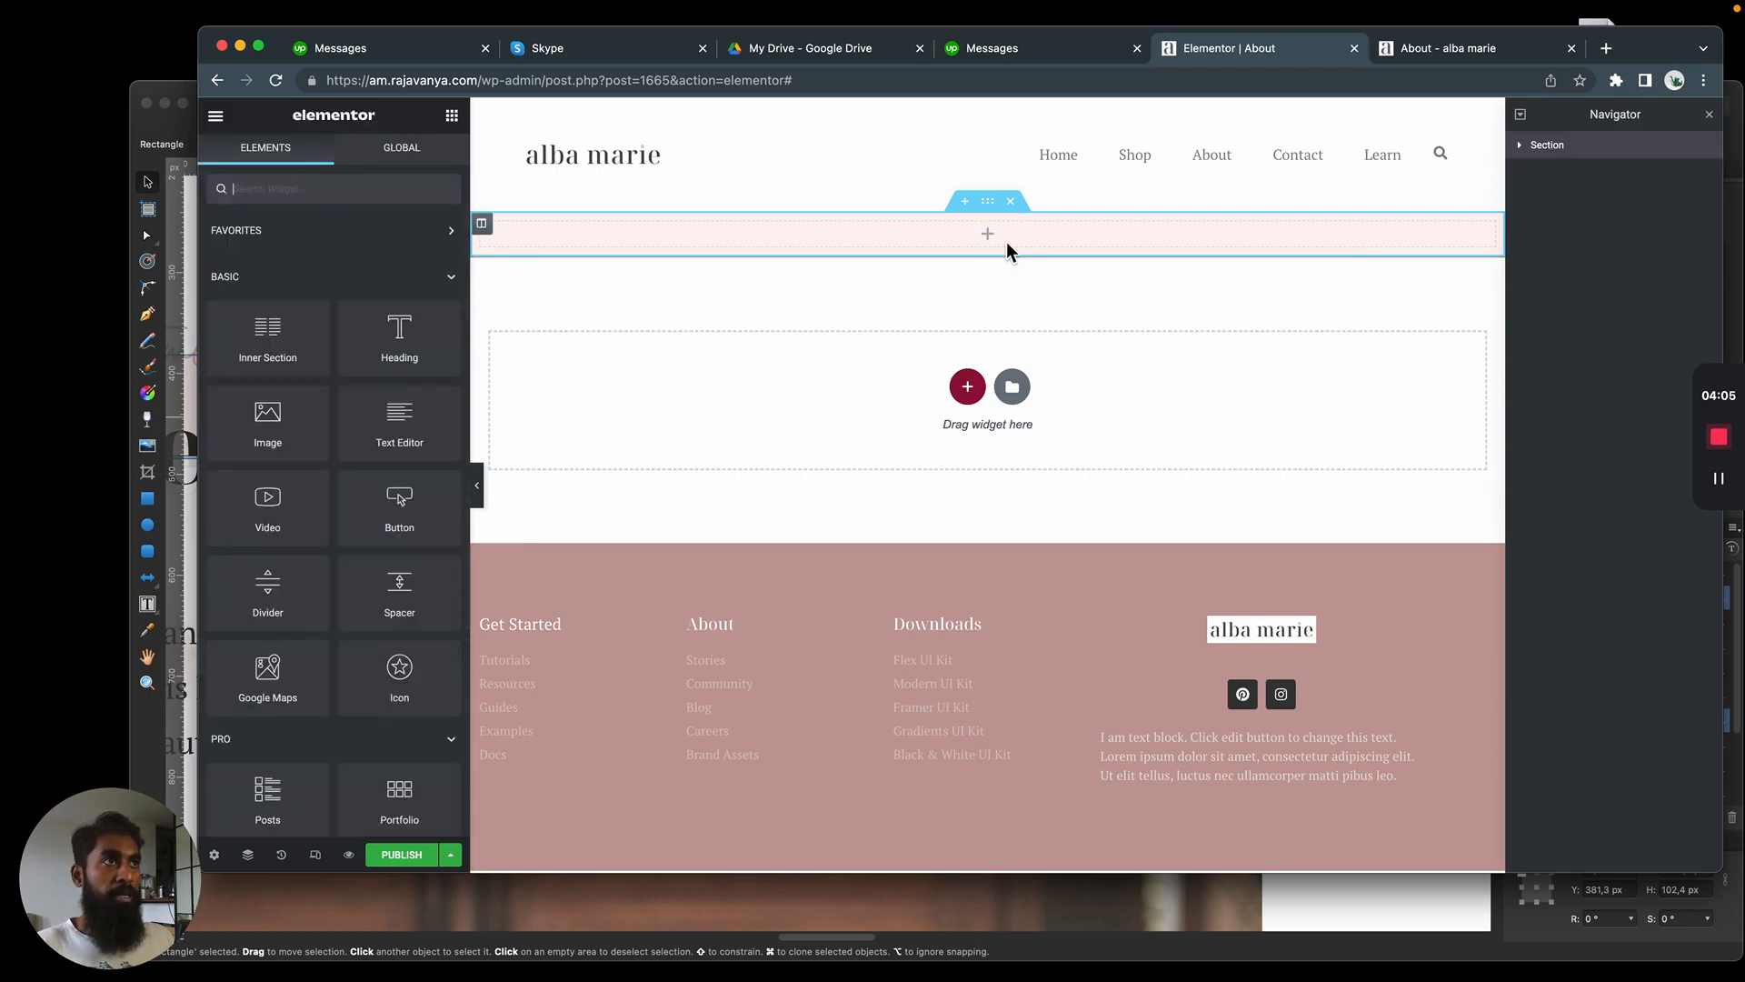
{"action": "left_click", "coordinate": [350, 857]}
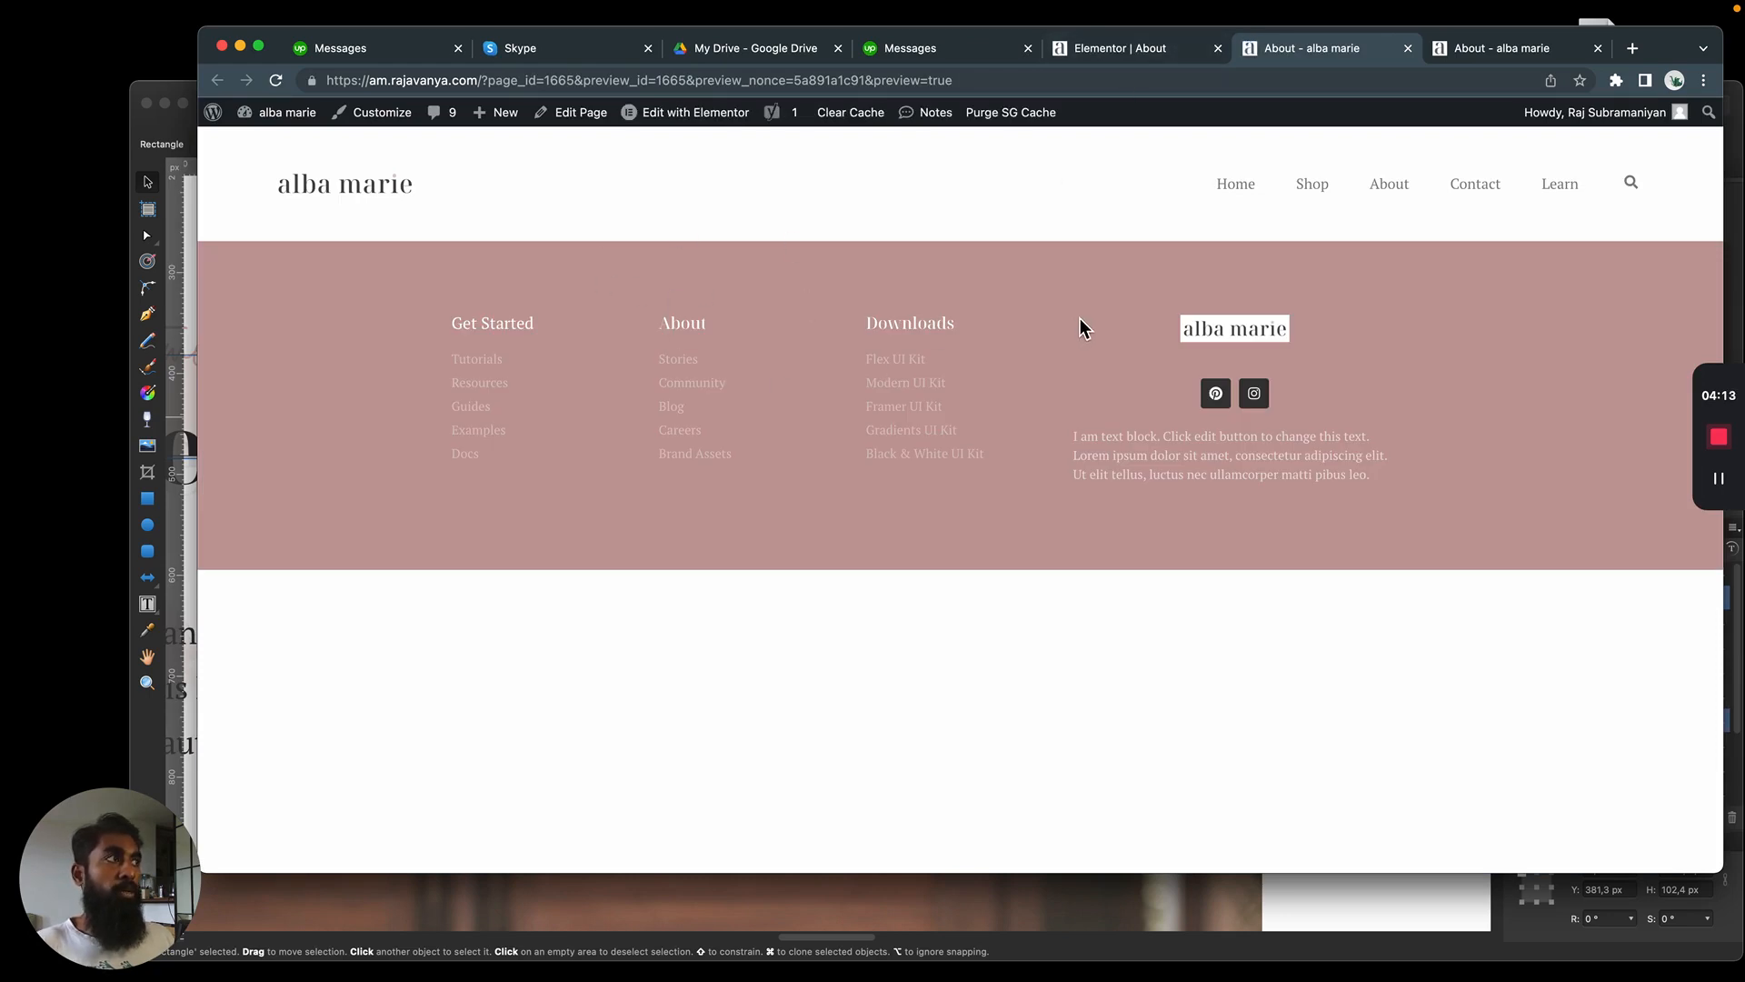
{"action": "left_click", "coordinate": [1143, 50]}
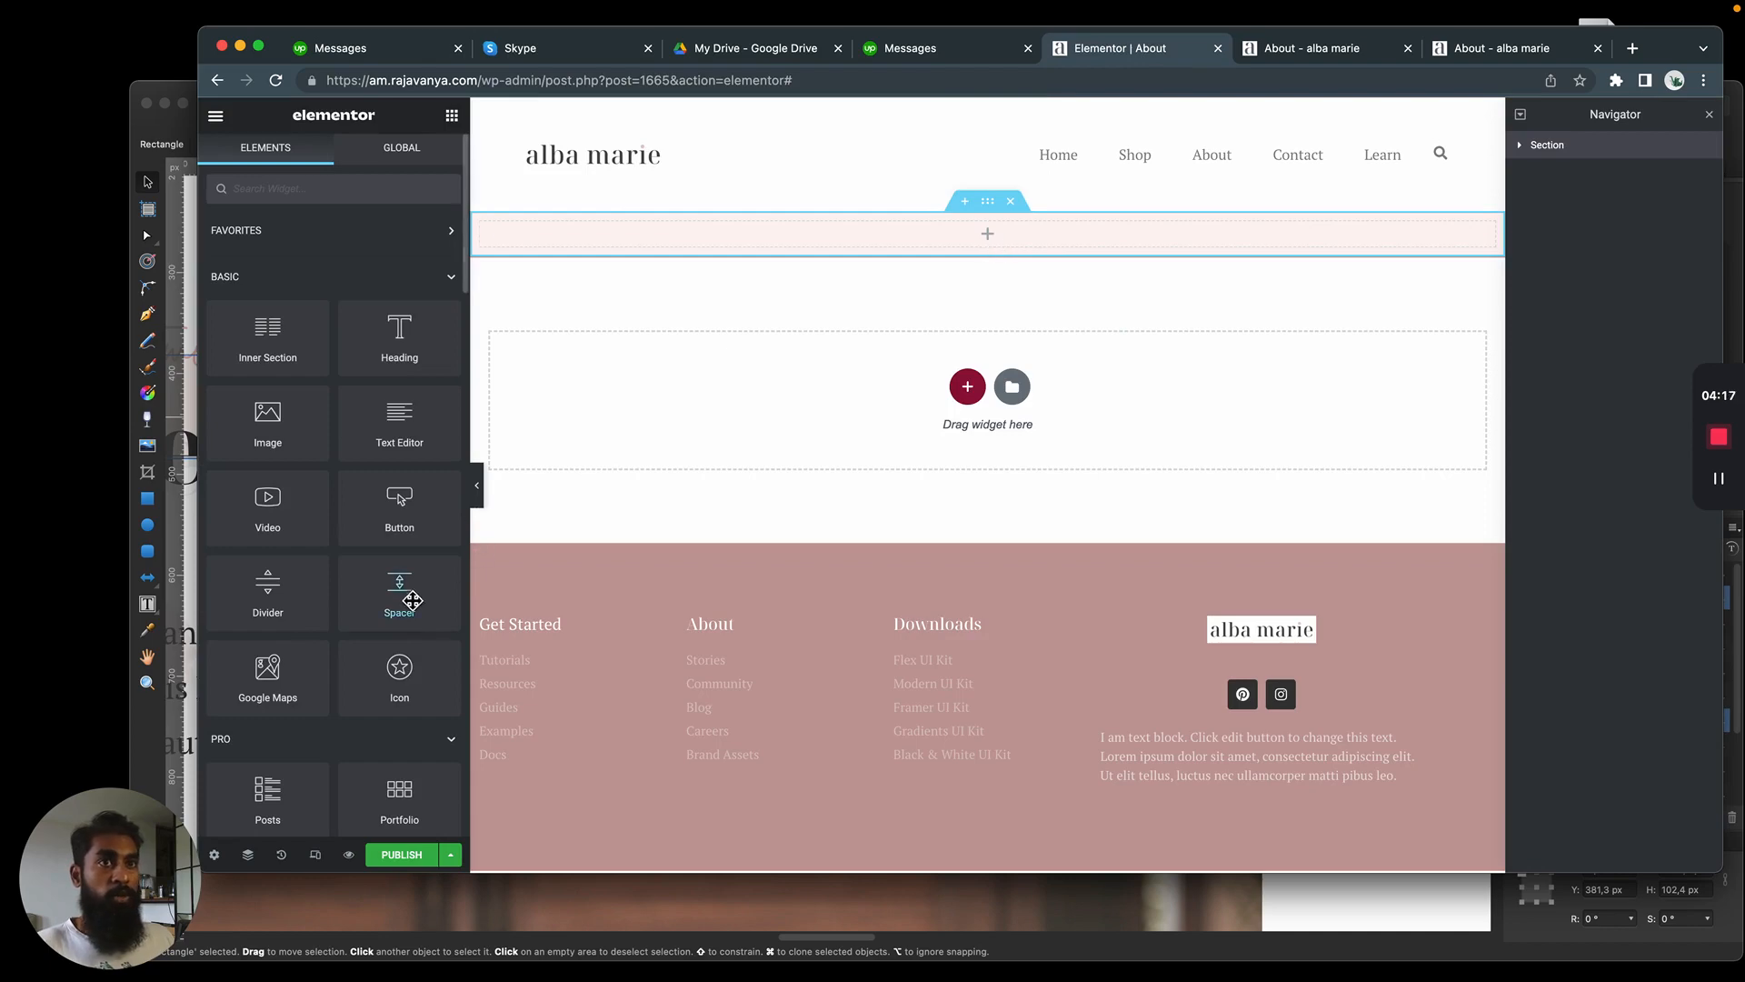
Add a Spacer widget to the light pink section and preview the page again
{"action": "left_click_drag", "start_coordinate": [397, 589], "coordinate": [991, 254]}
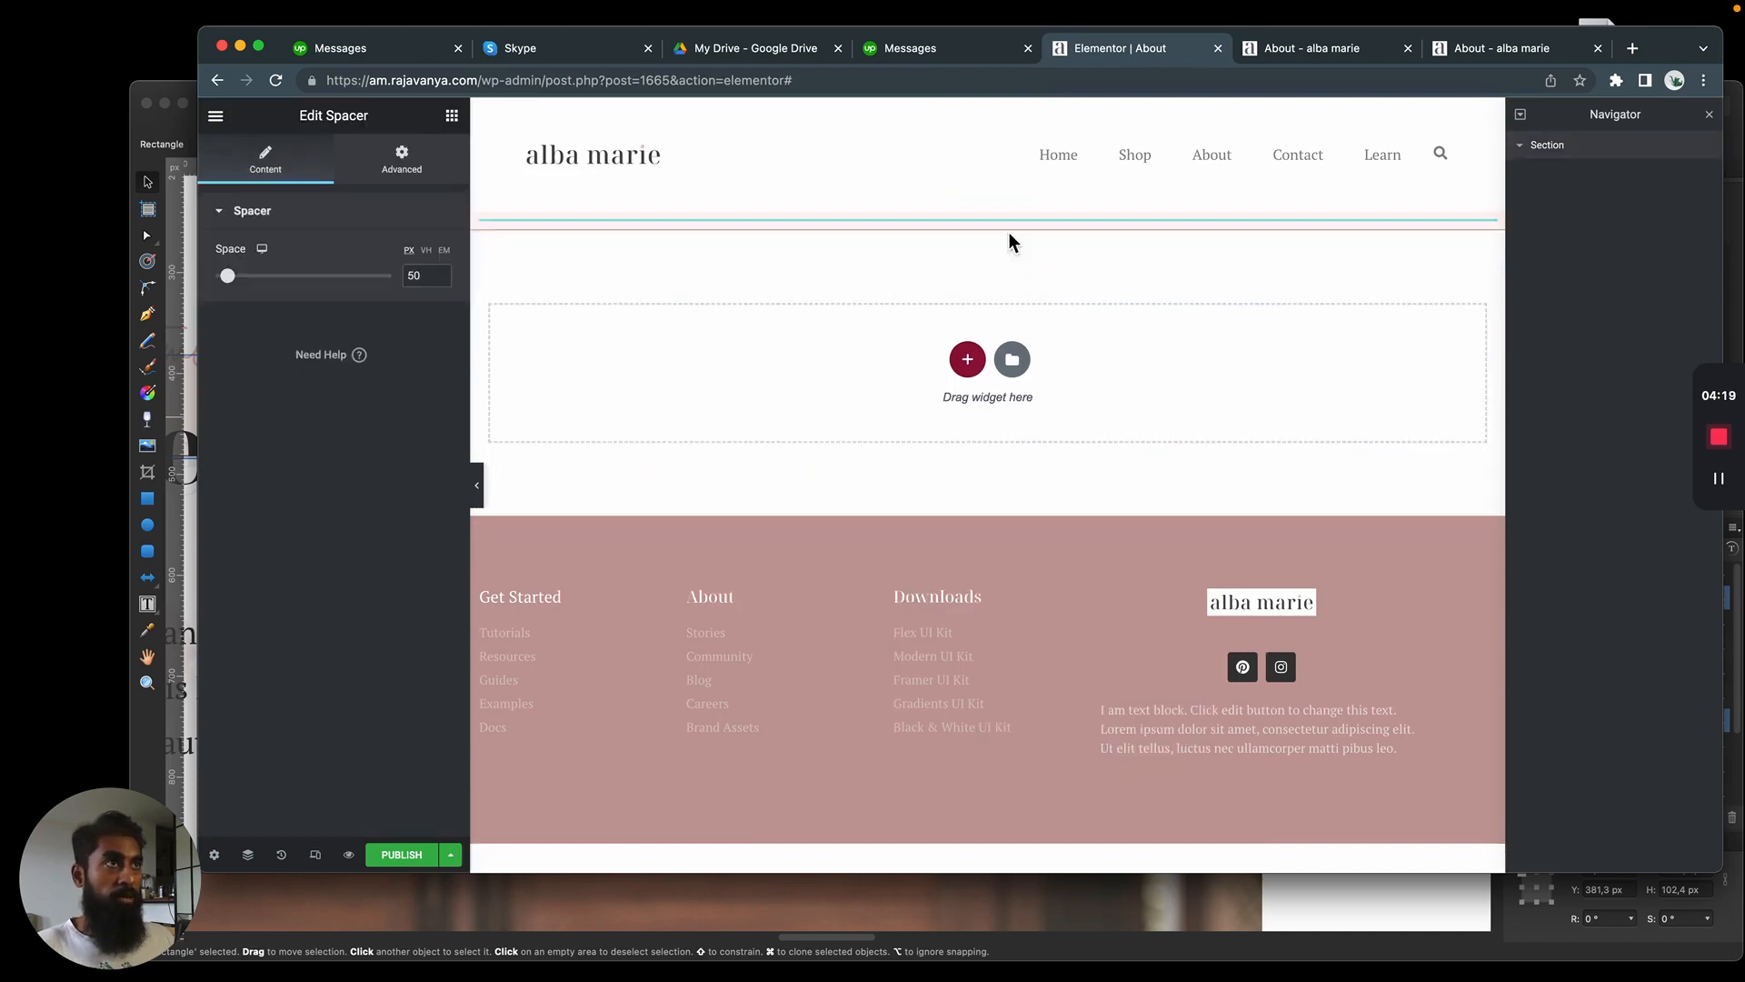
{"action": "left_click", "coordinate": [1258, 52]}
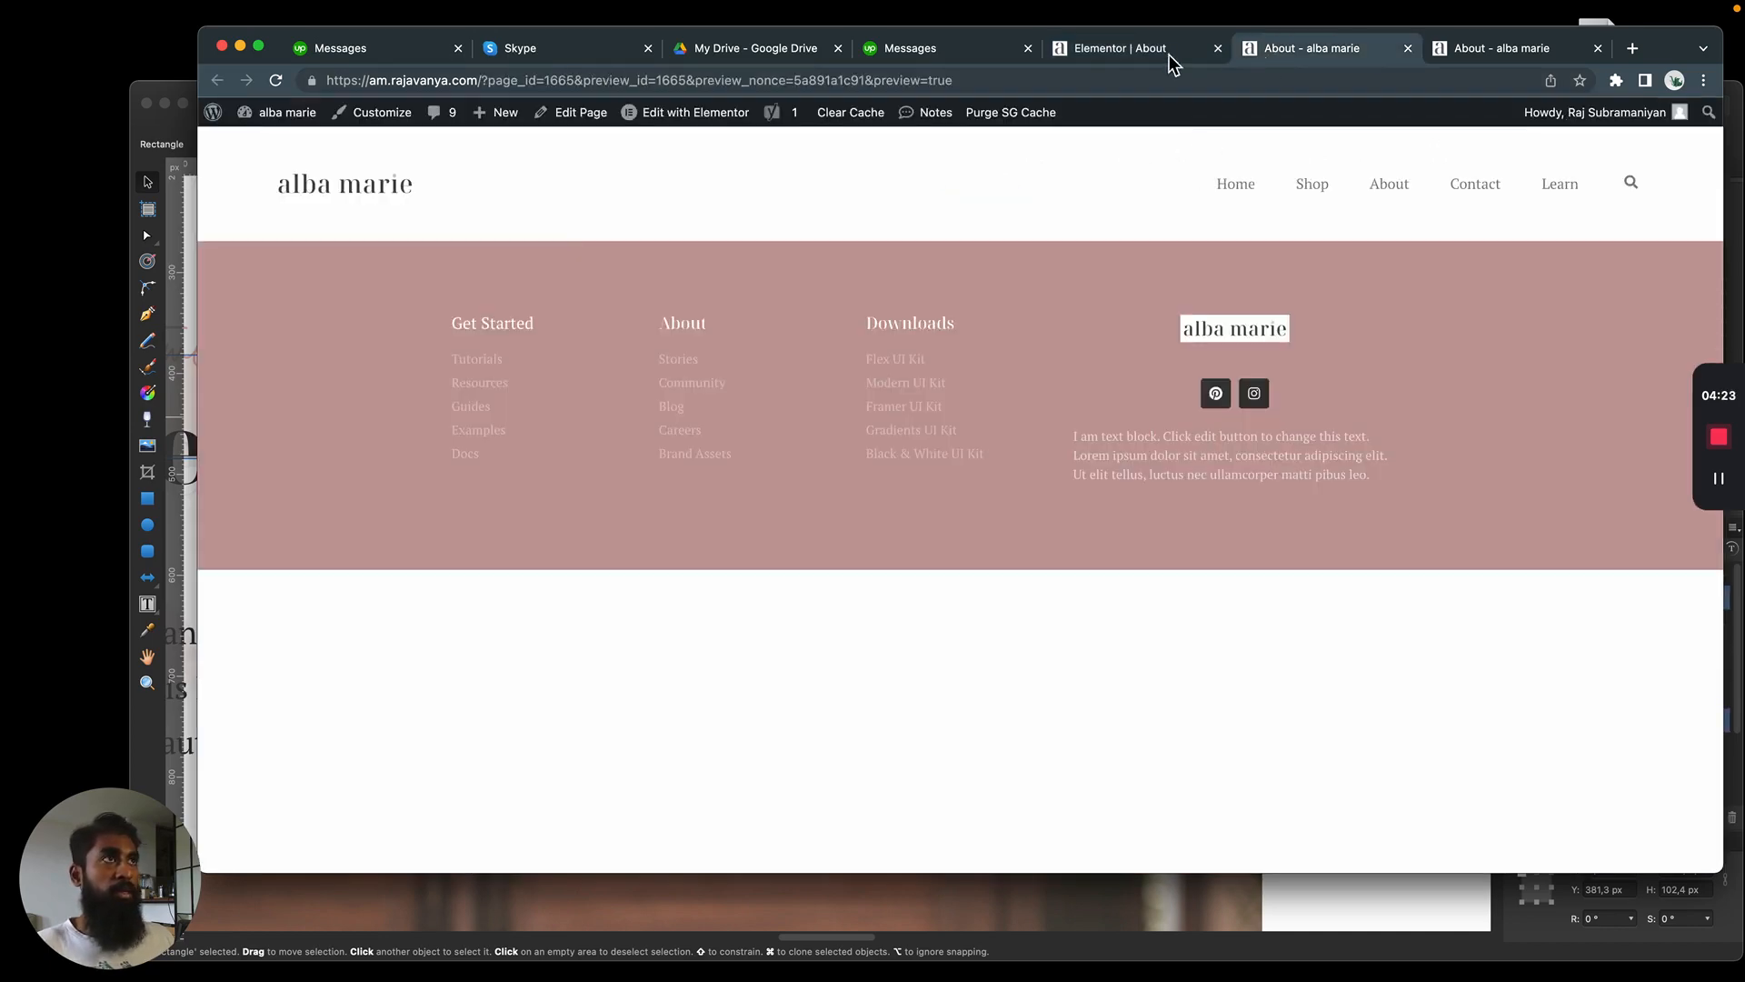
{"action": "left_click", "coordinate": [1162, 55]}
{"action": "left_click", "coordinate": [351, 856]}
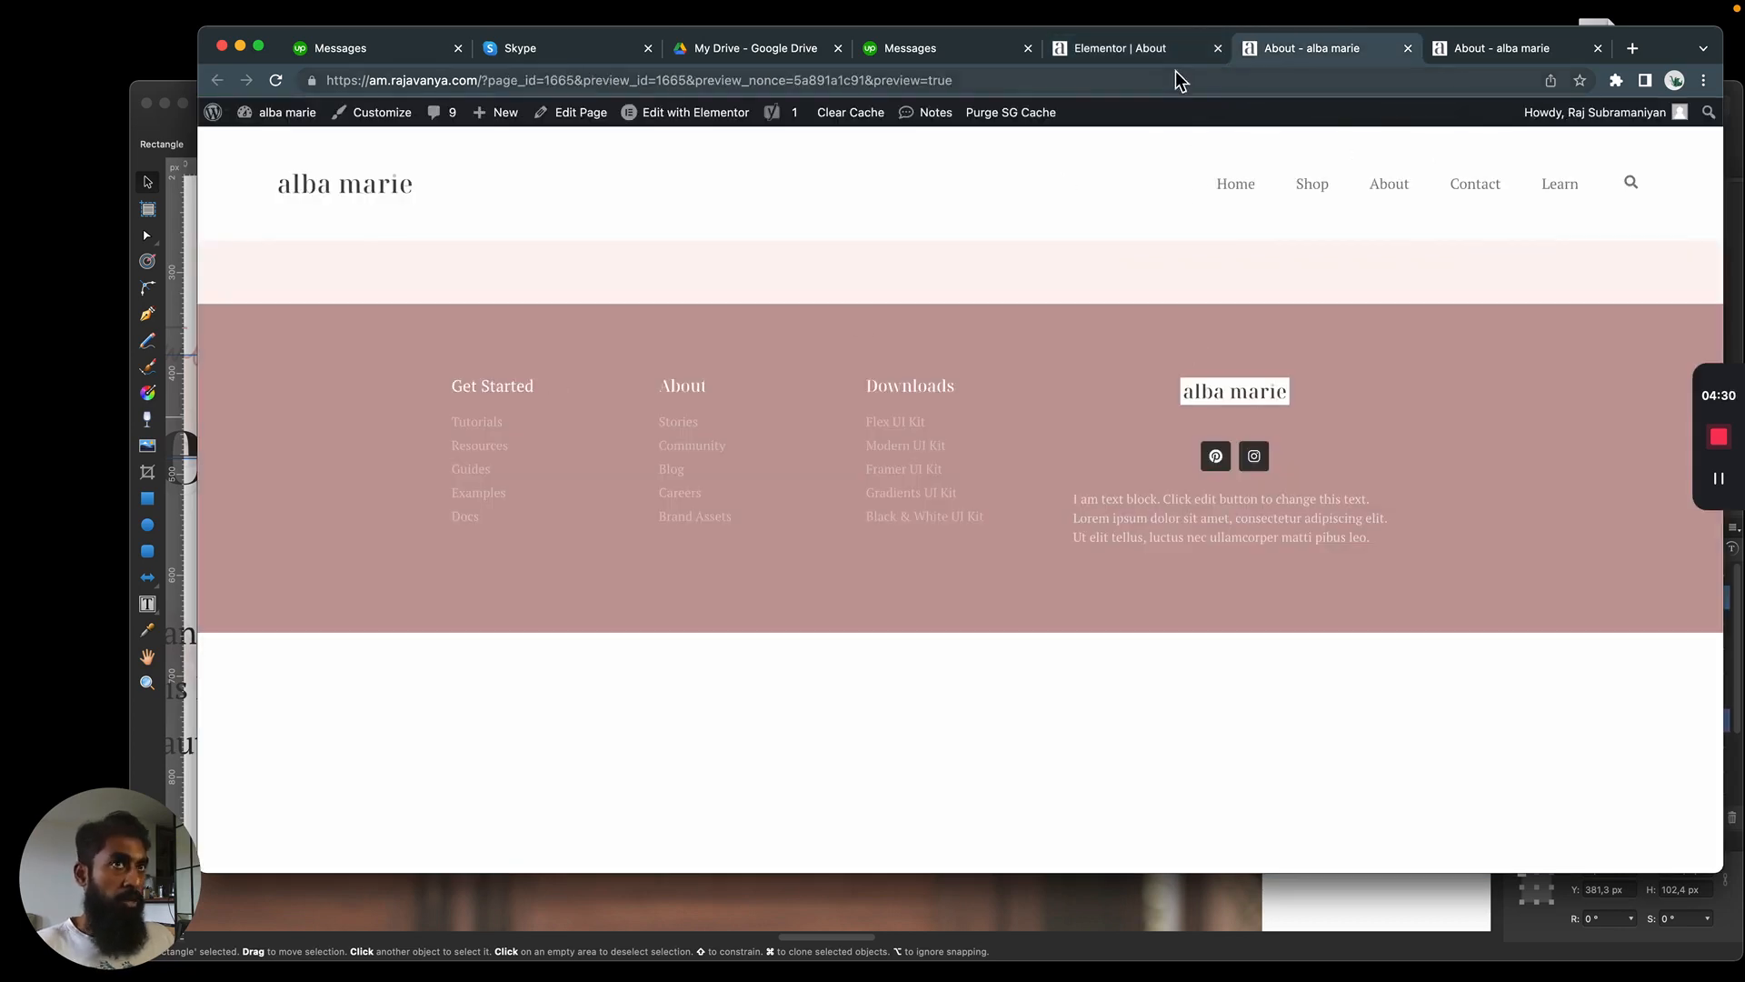
{"action": "left_click", "coordinate": [1113, 50]}
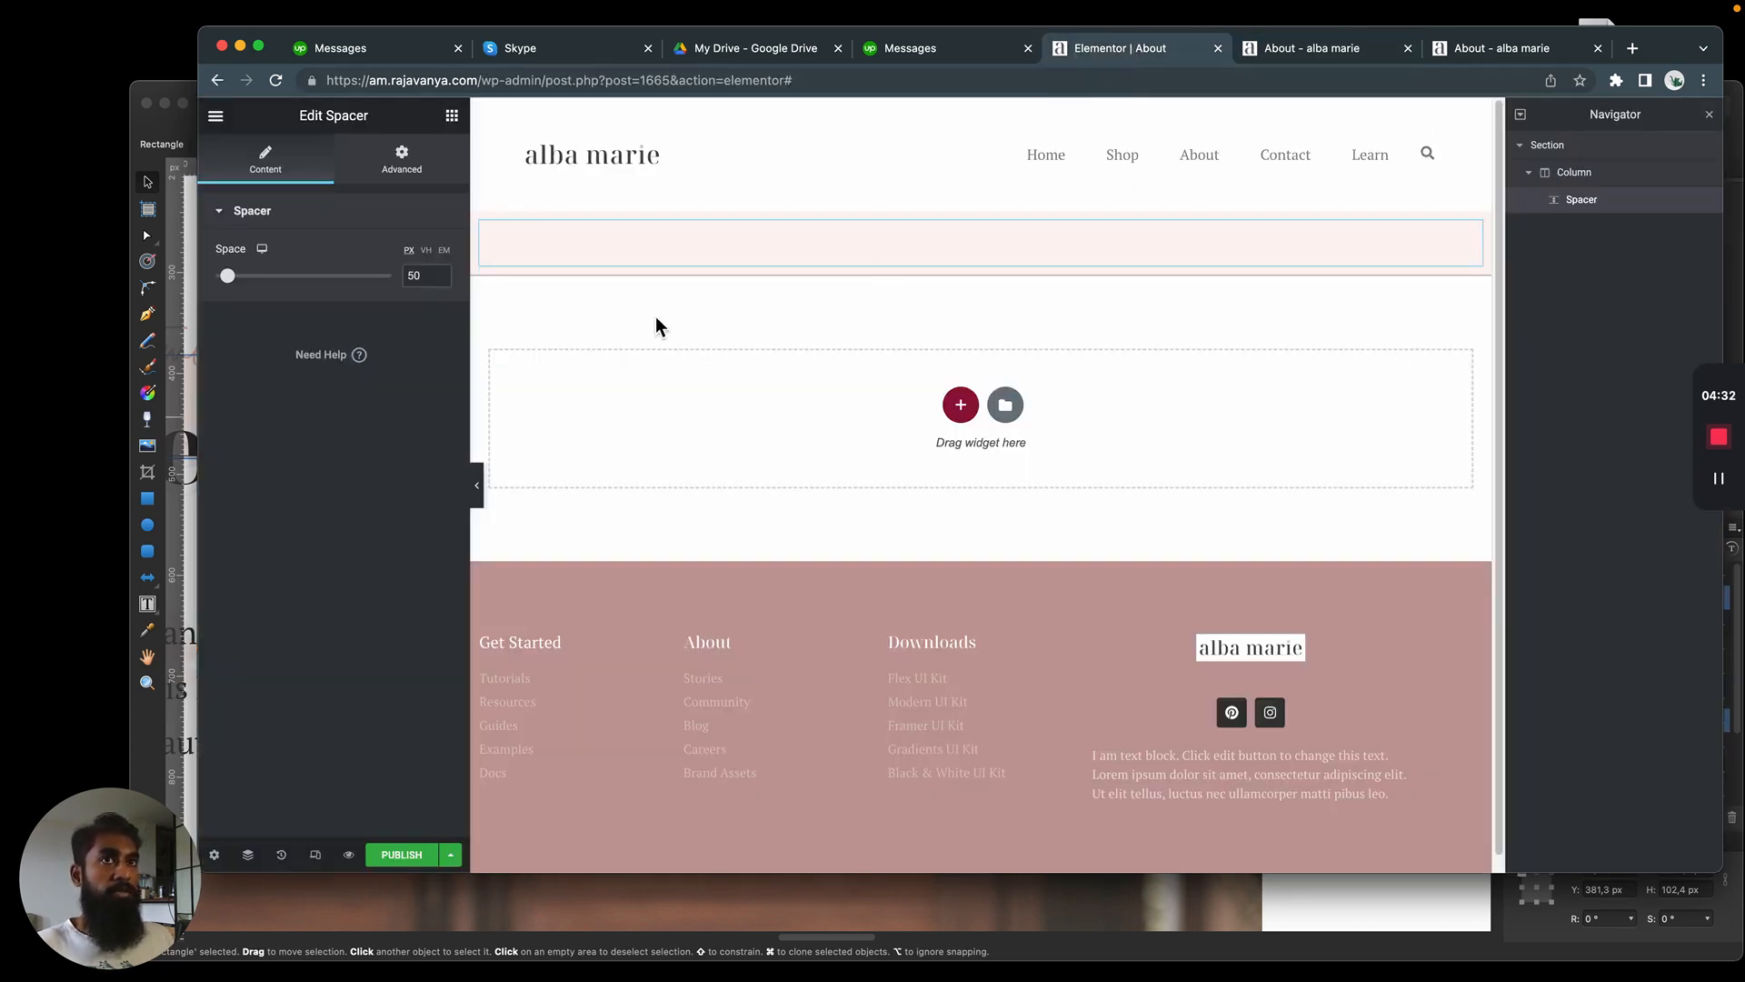
Add a single-column section below the pink band and place a Spacer widget in it
{"action": "left_click", "coordinate": [960, 405]}
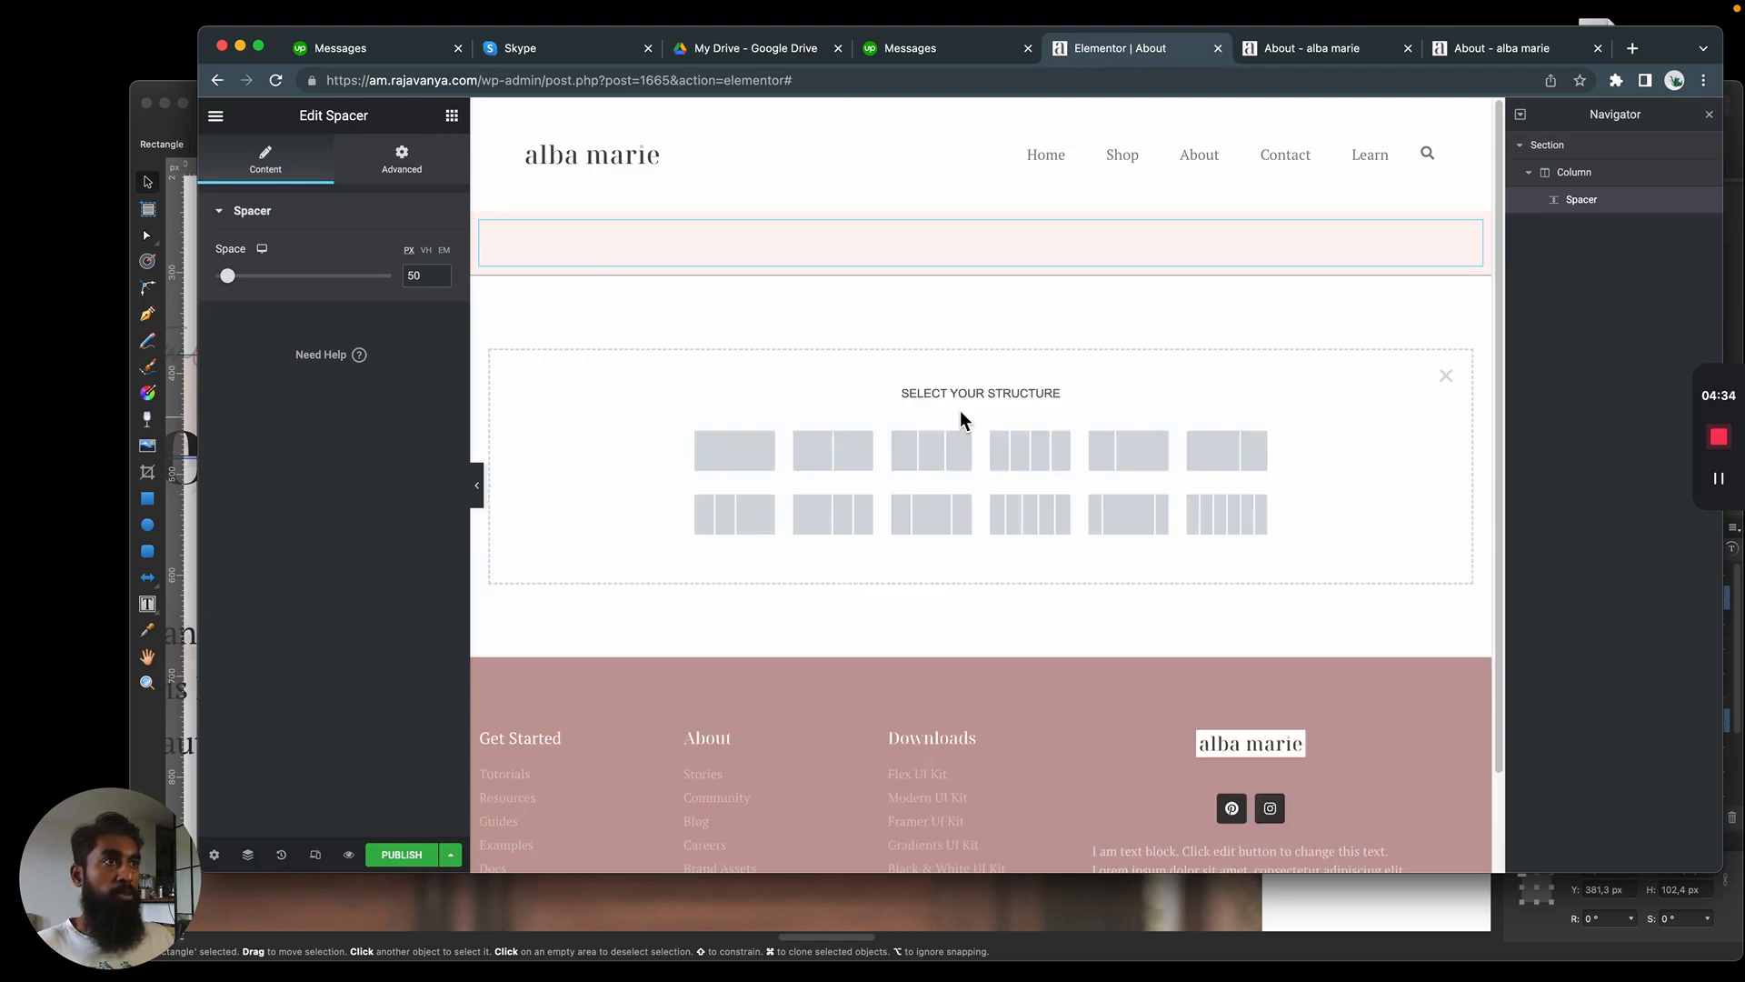
{"action": "left_click", "coordinate": [760, 455]}
{"action": "left_click", "coordinate": [452, 116]}
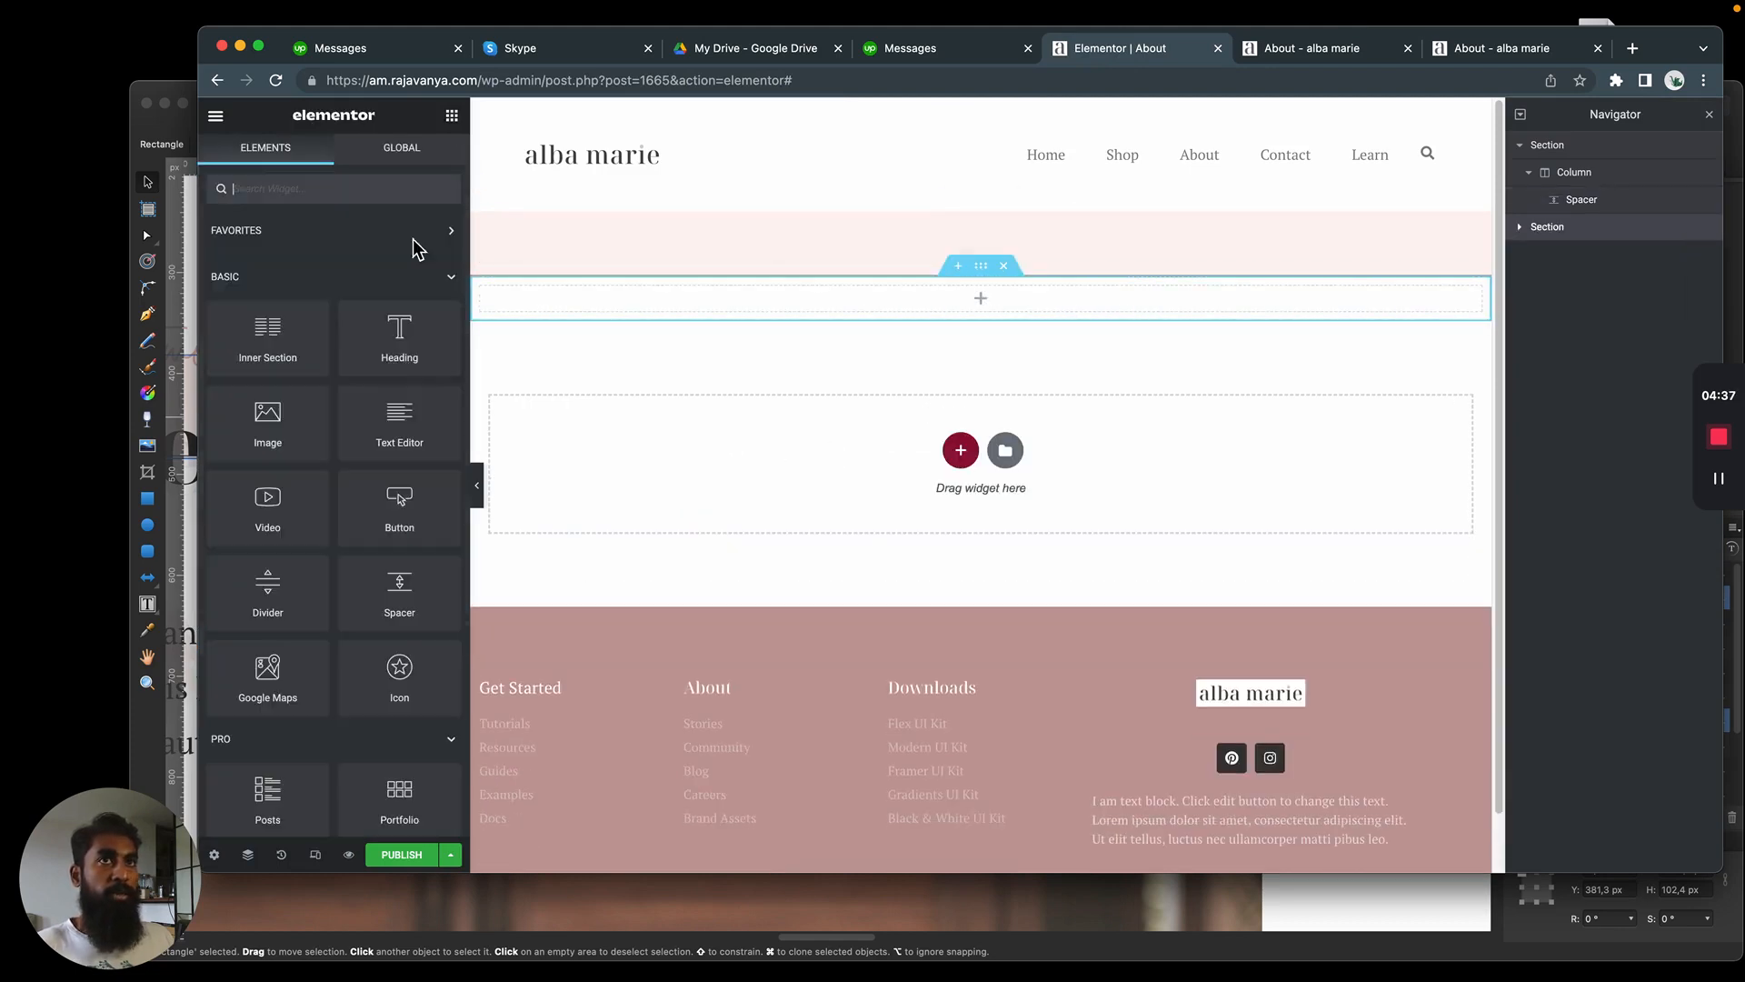
{"action": "left_click_drag", "start_coordinate": [400, 587], "coordinate": [1051, 302]}
Check the page preview for the pink band's bottom border above the new blank section
{"action": "left_click", "coordinate": [1282, 56]}
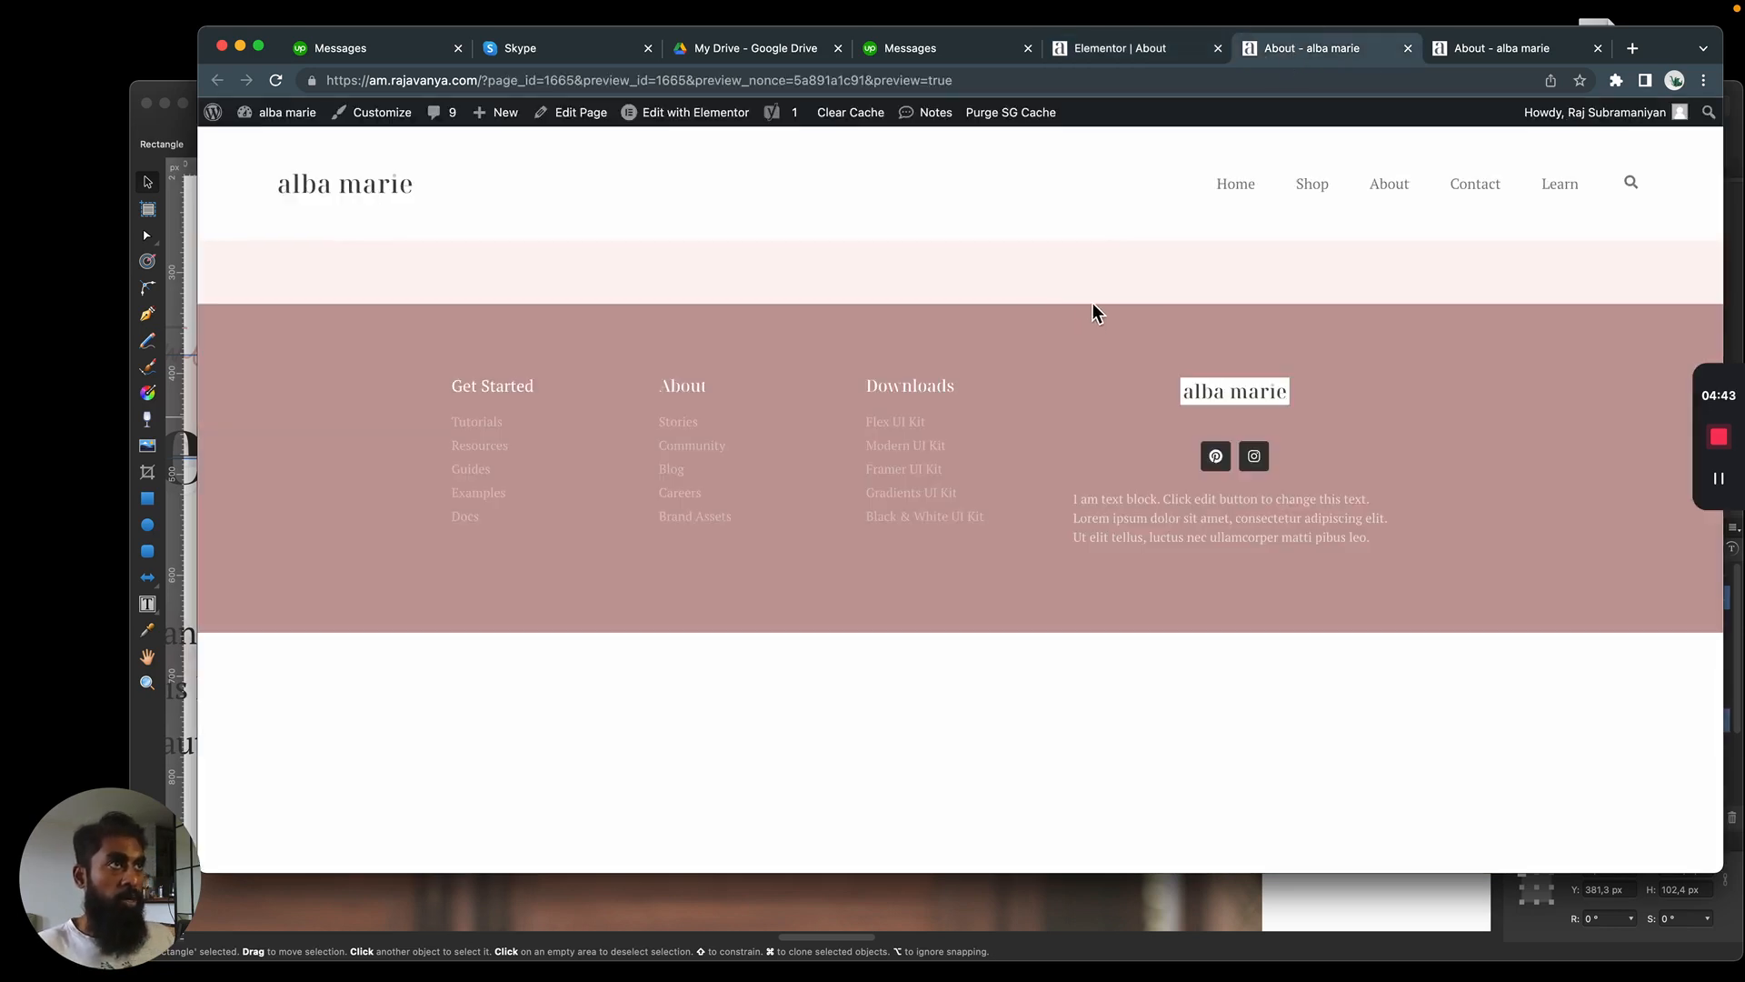
{"action": "left_click", "coordinate": [1091, 48]}
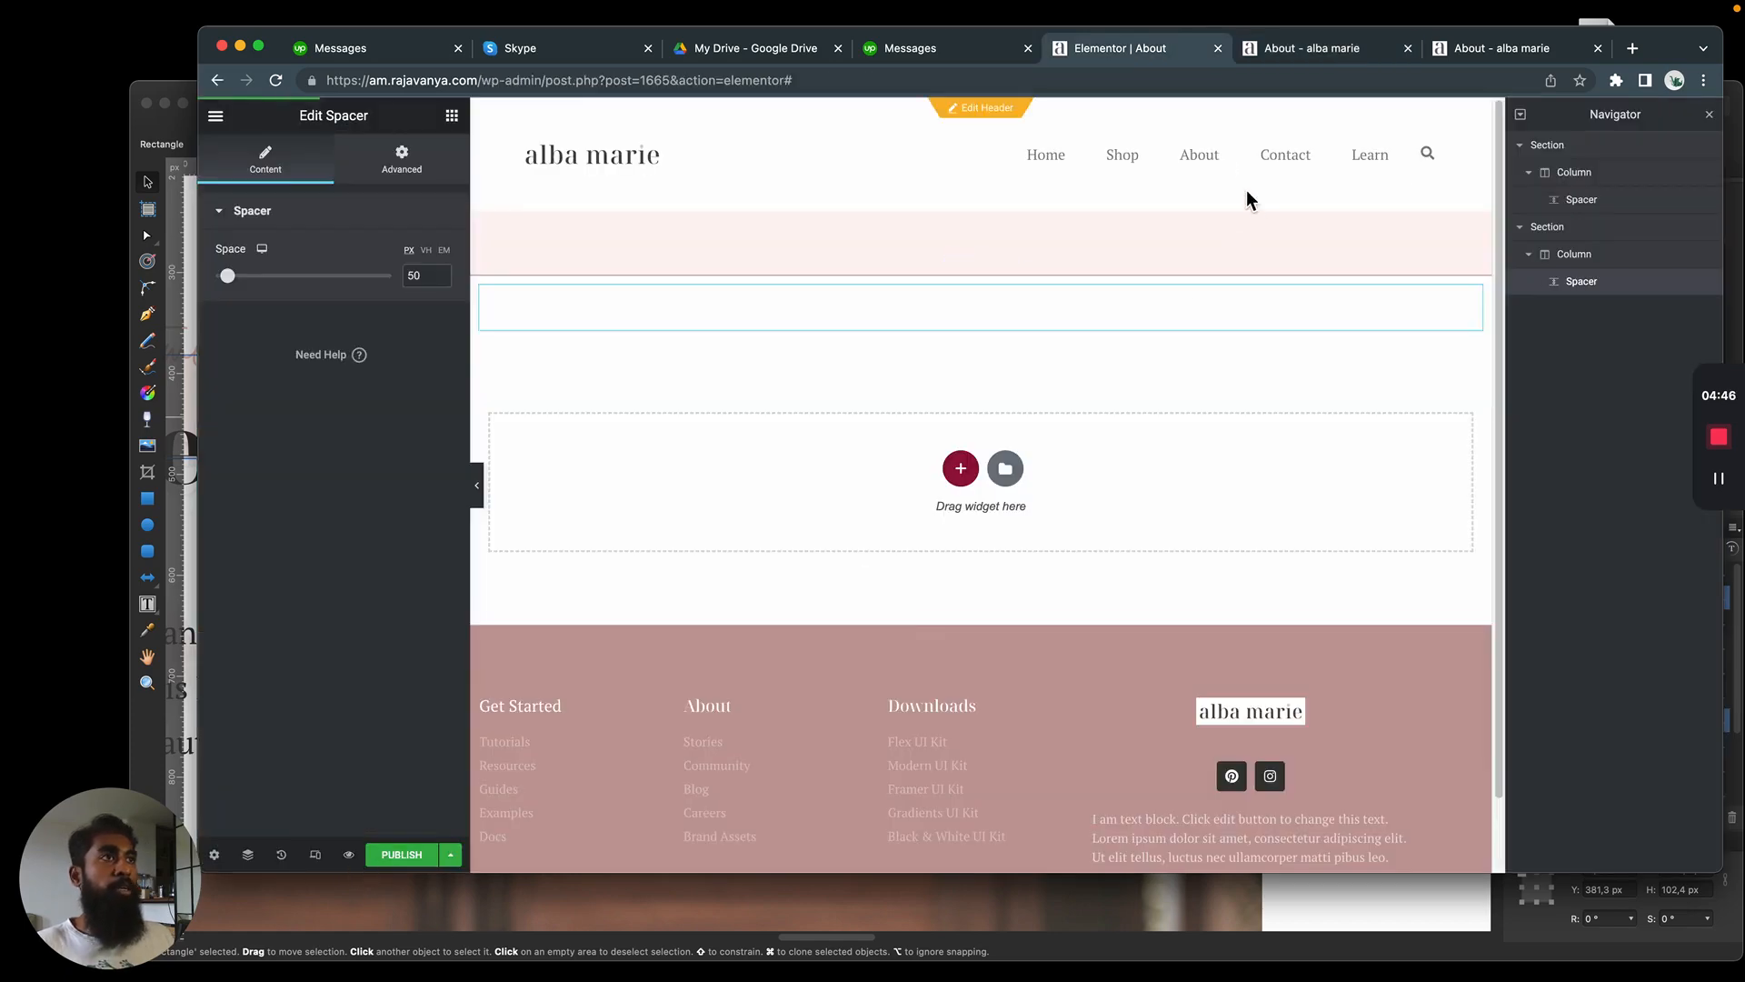
{"action": "left_click", "coordinate": [1282, 50]}
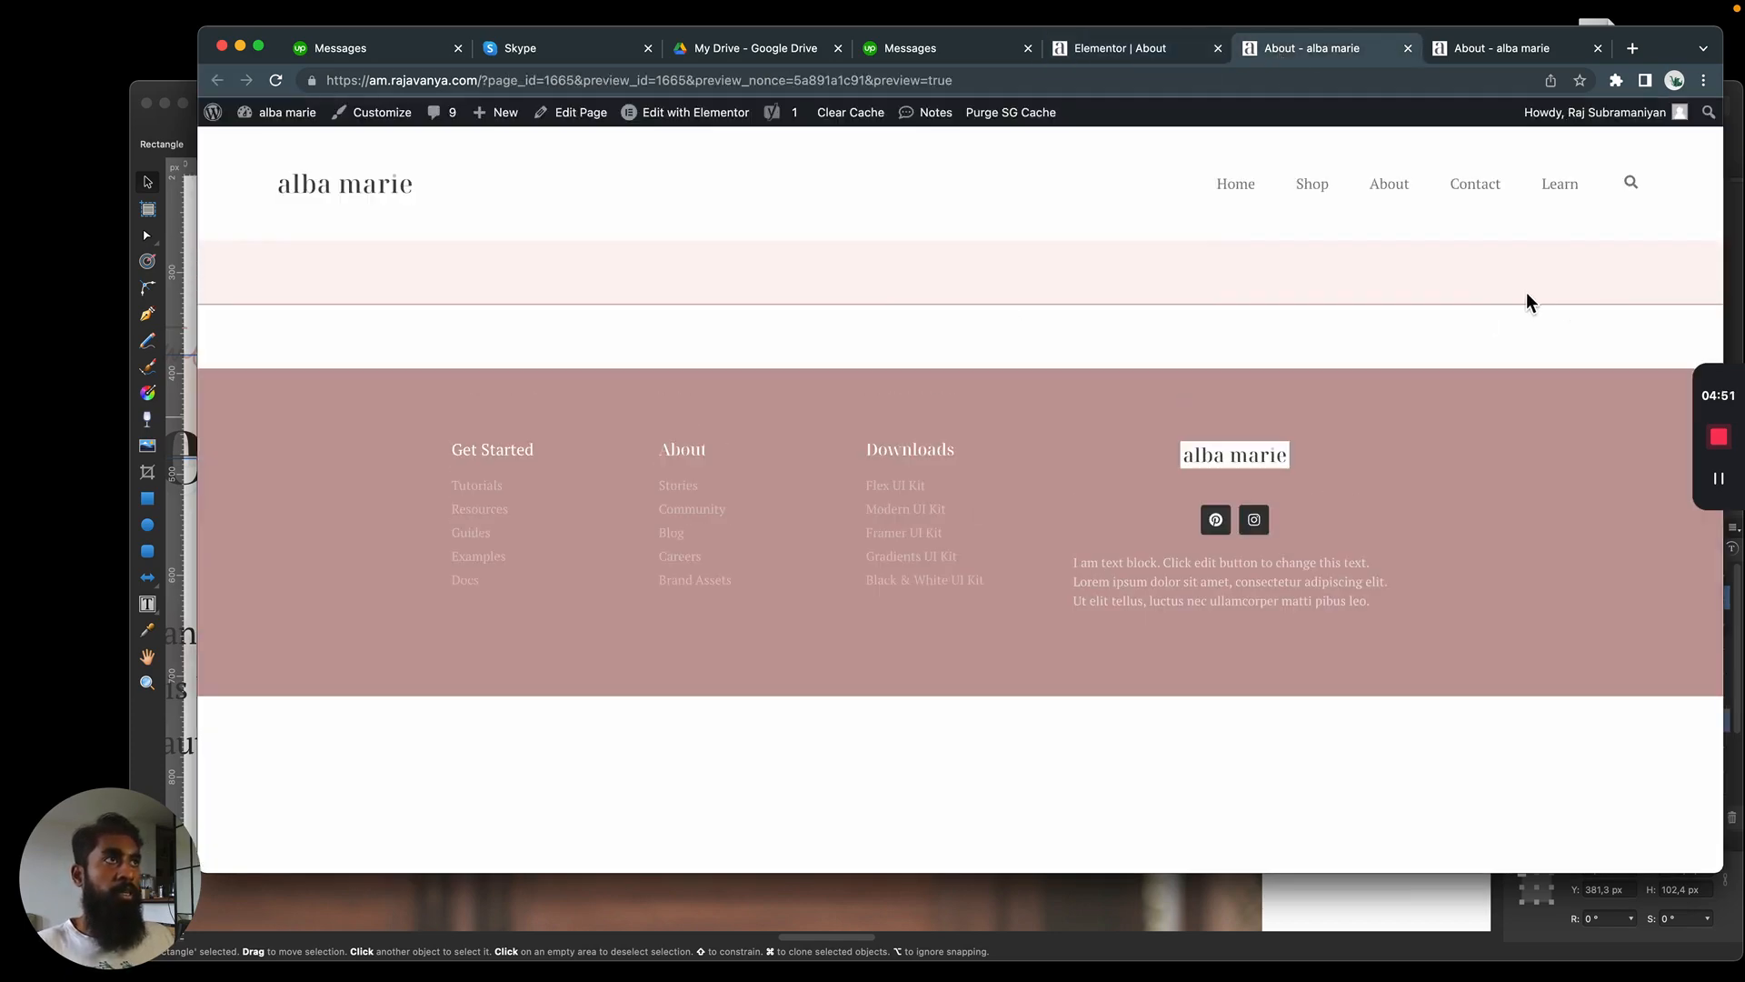
Switch to the Affinity Designer mockup and compare its pink band and lower border line with the previewed page
{"action": "key", "text": "super+Tab"}
{"action": "left_click", "coordinate": [1065, 558]}
{"action": "scroll", "coordinate": [972, 467], "scroll_direction": "down", "scroll_amount": 1}
{"action": "scroll", "coordinate": [974, 468], "scroll_direction": "down", "scroll_amount": 5}
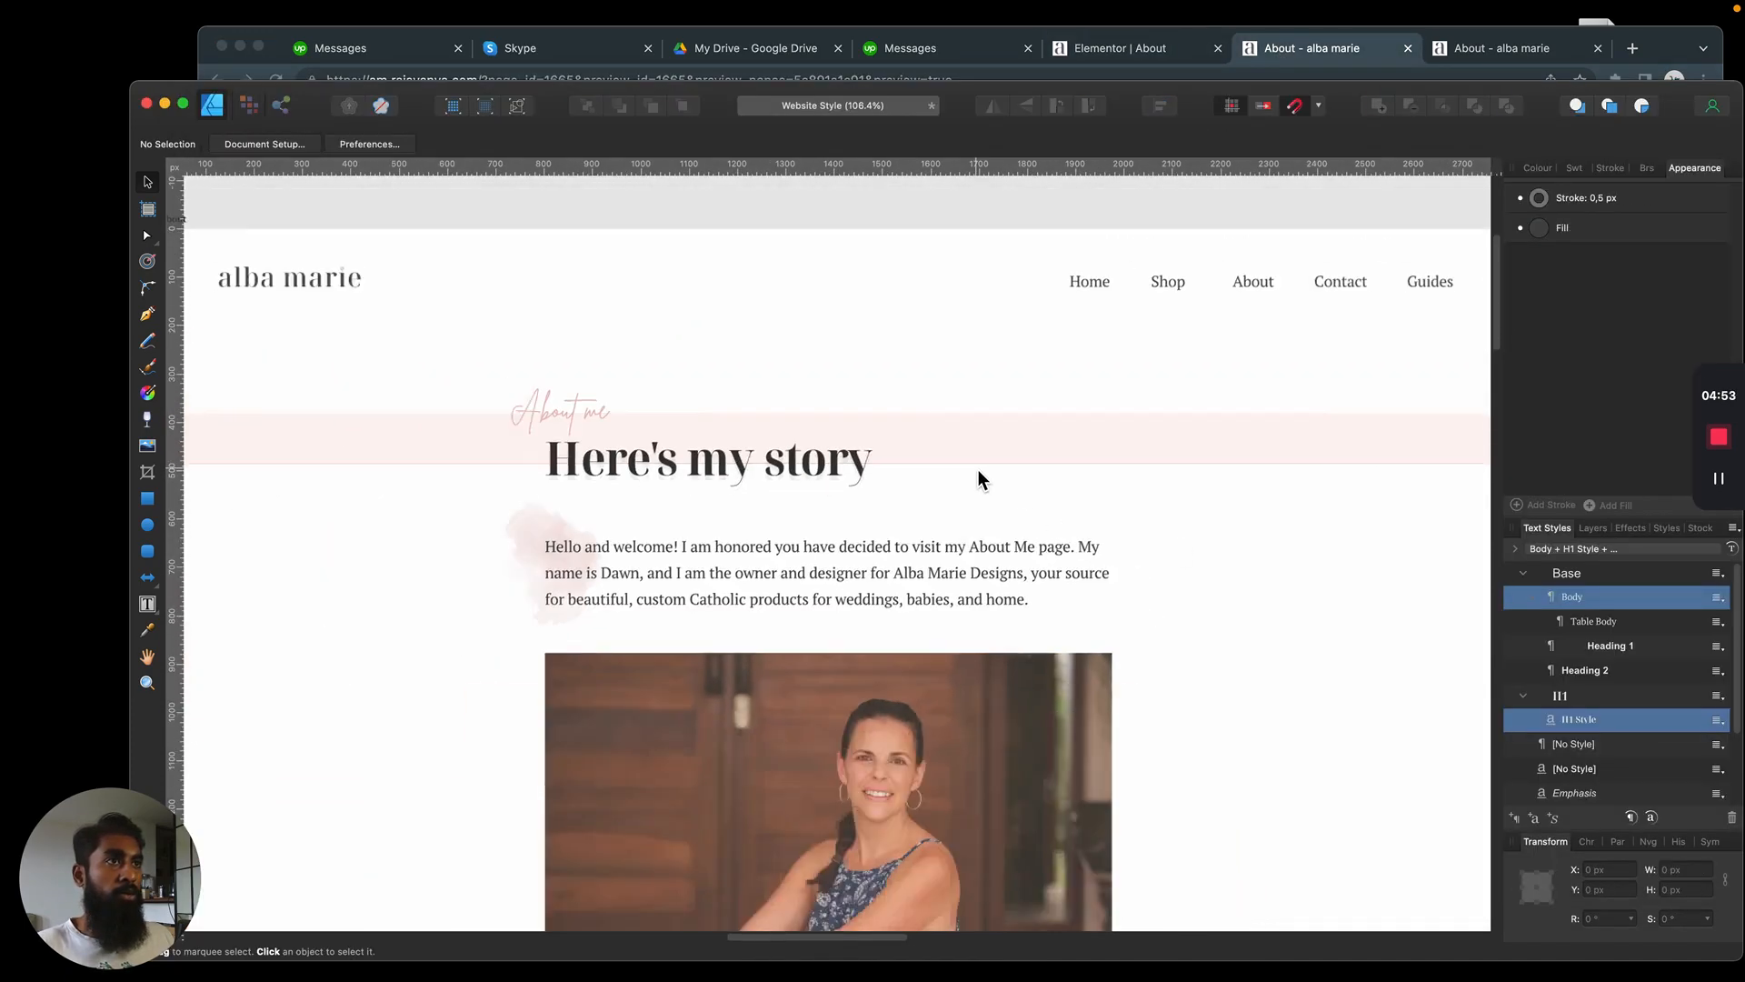
{"action": "scroll", "coordinate": [977, 468], "scroll_direction": "up", "scroll_amount": 8}
{"action": "scroll", "coordinate": [979, 466], "scroll_direction": "down", "scroll_amount": 5}
{"action": "scroll", "coordinate": [979, 466], "scroll_direction": "down", "scroll_amount": 2}
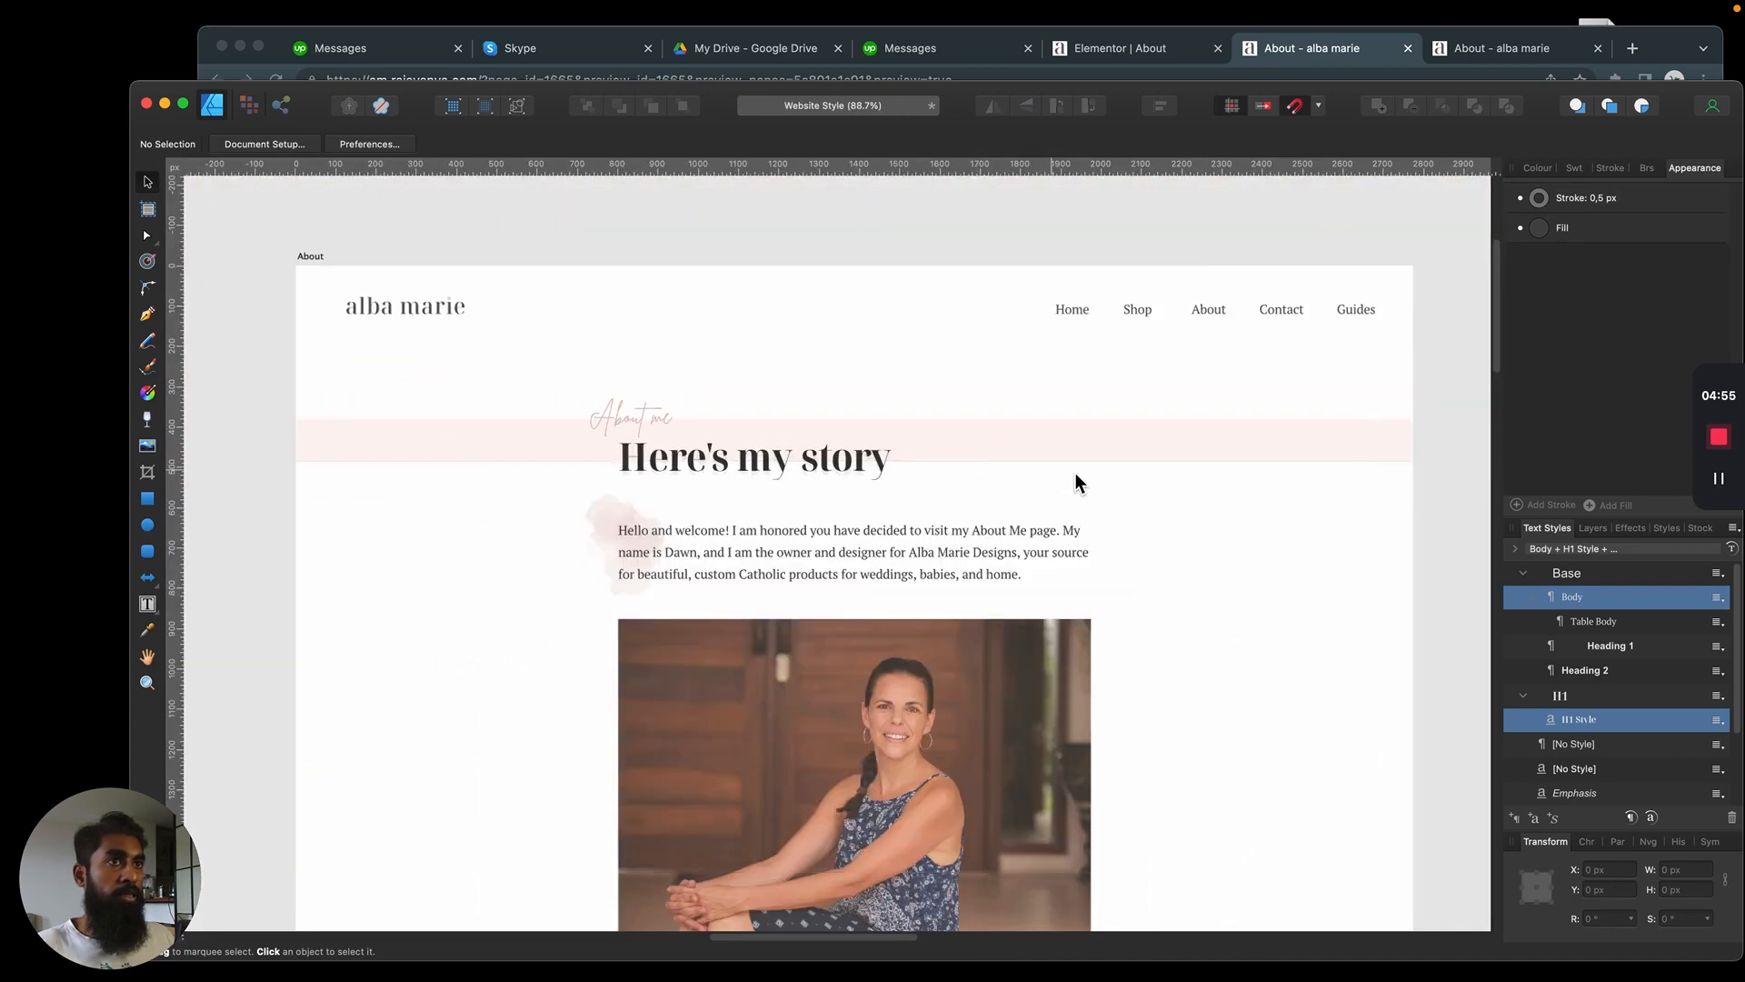
{"action": "key", "text": "super+Tab"}
{"action": "key", "text": "super+Tab"}
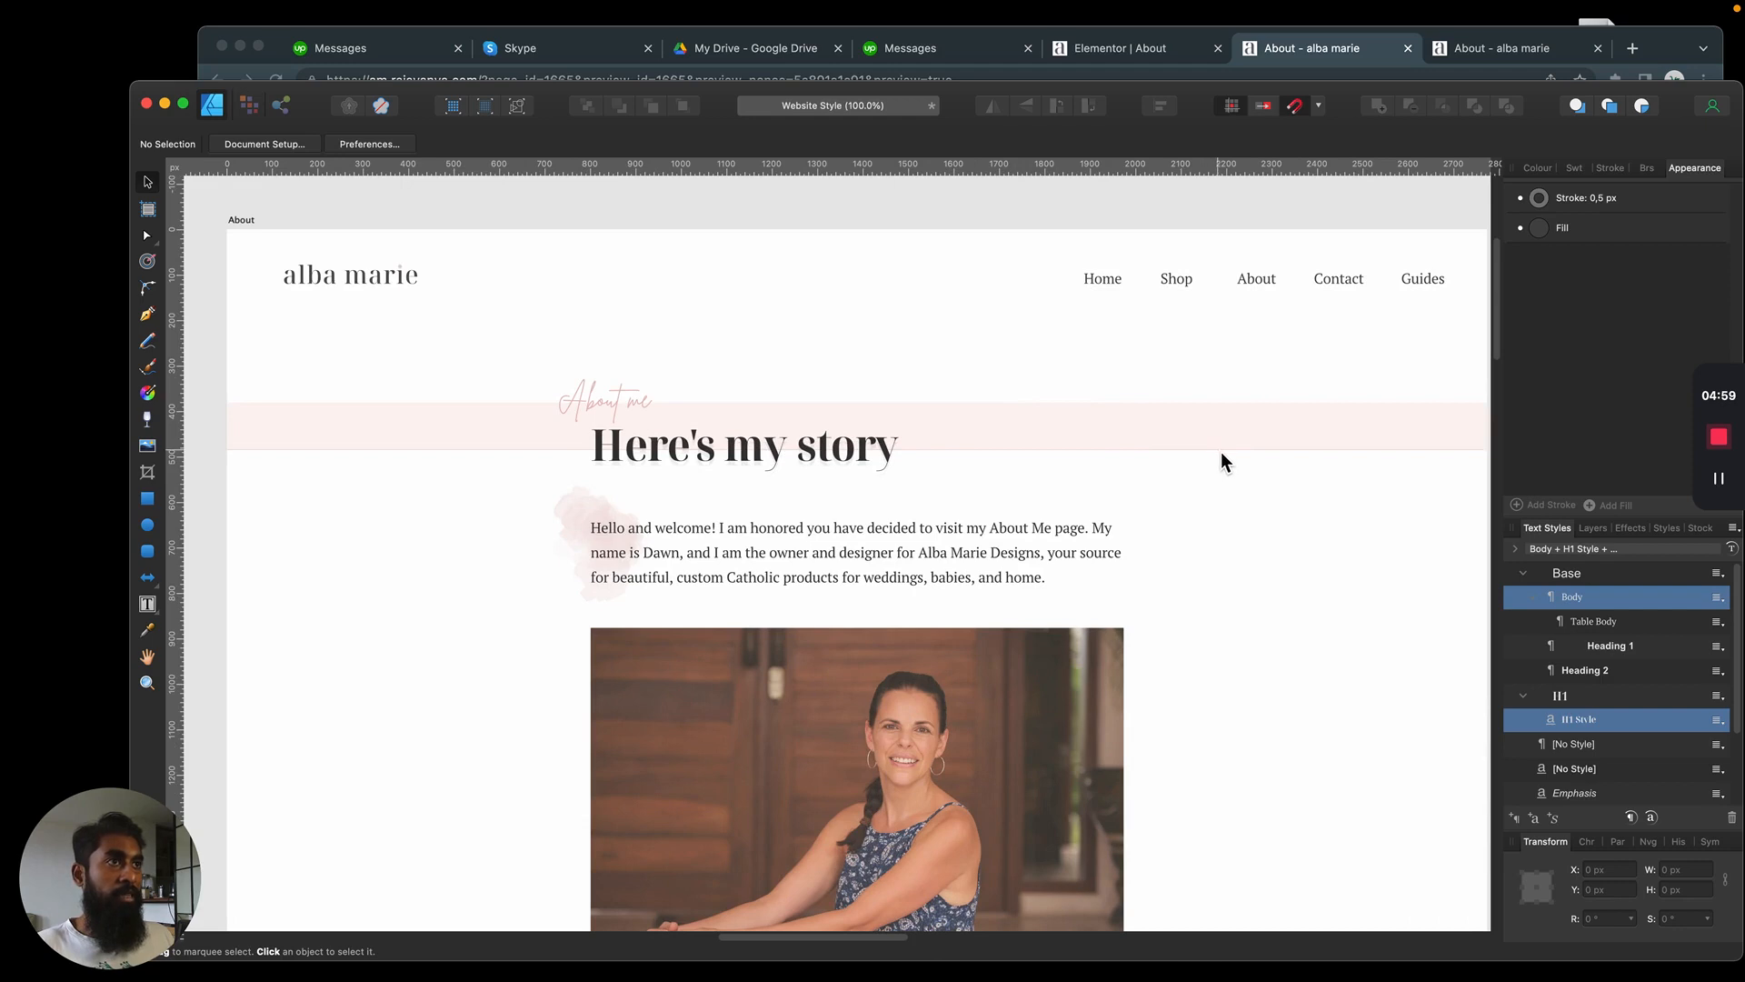
Return to the Elementor editor in Chrome and change the pink section's border to the lighter pink global color
{"action": "key", "text": "super+Tab"}
{"action": "left_click", "coordinate": [1113, 47]}
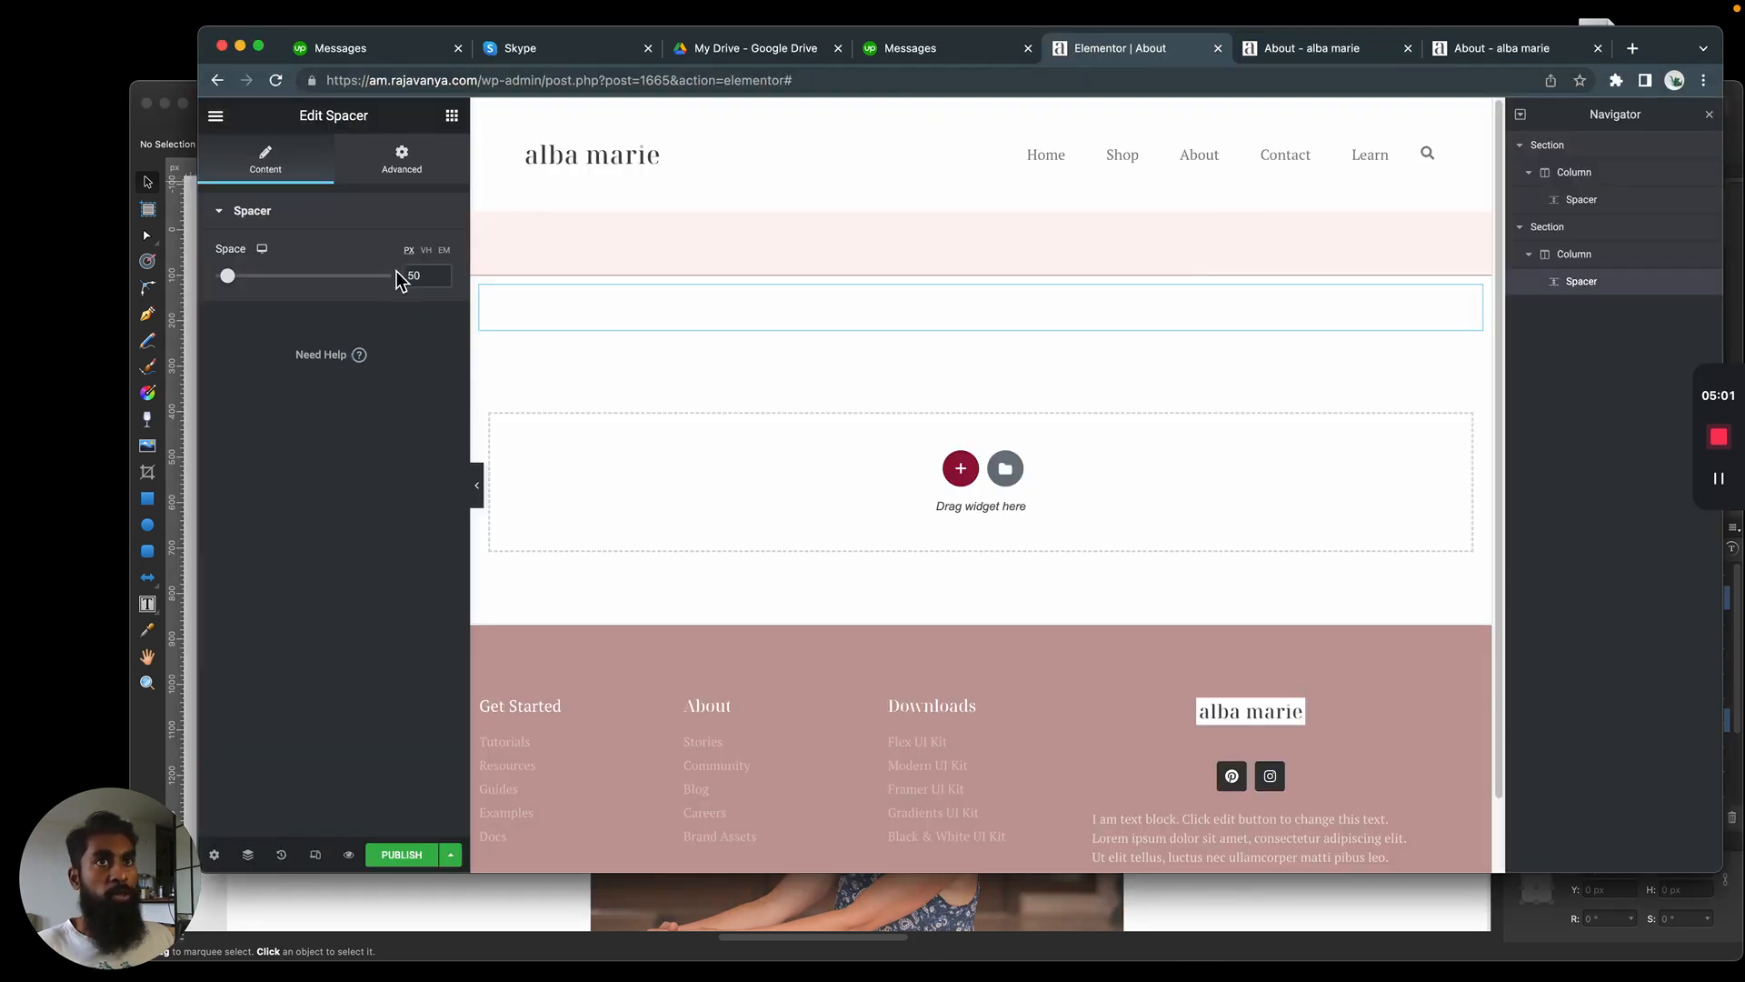
{"action": "left_click", "coordinate": [795, 234]}
{"action": "left_click", "coordinate": [981, 201]}
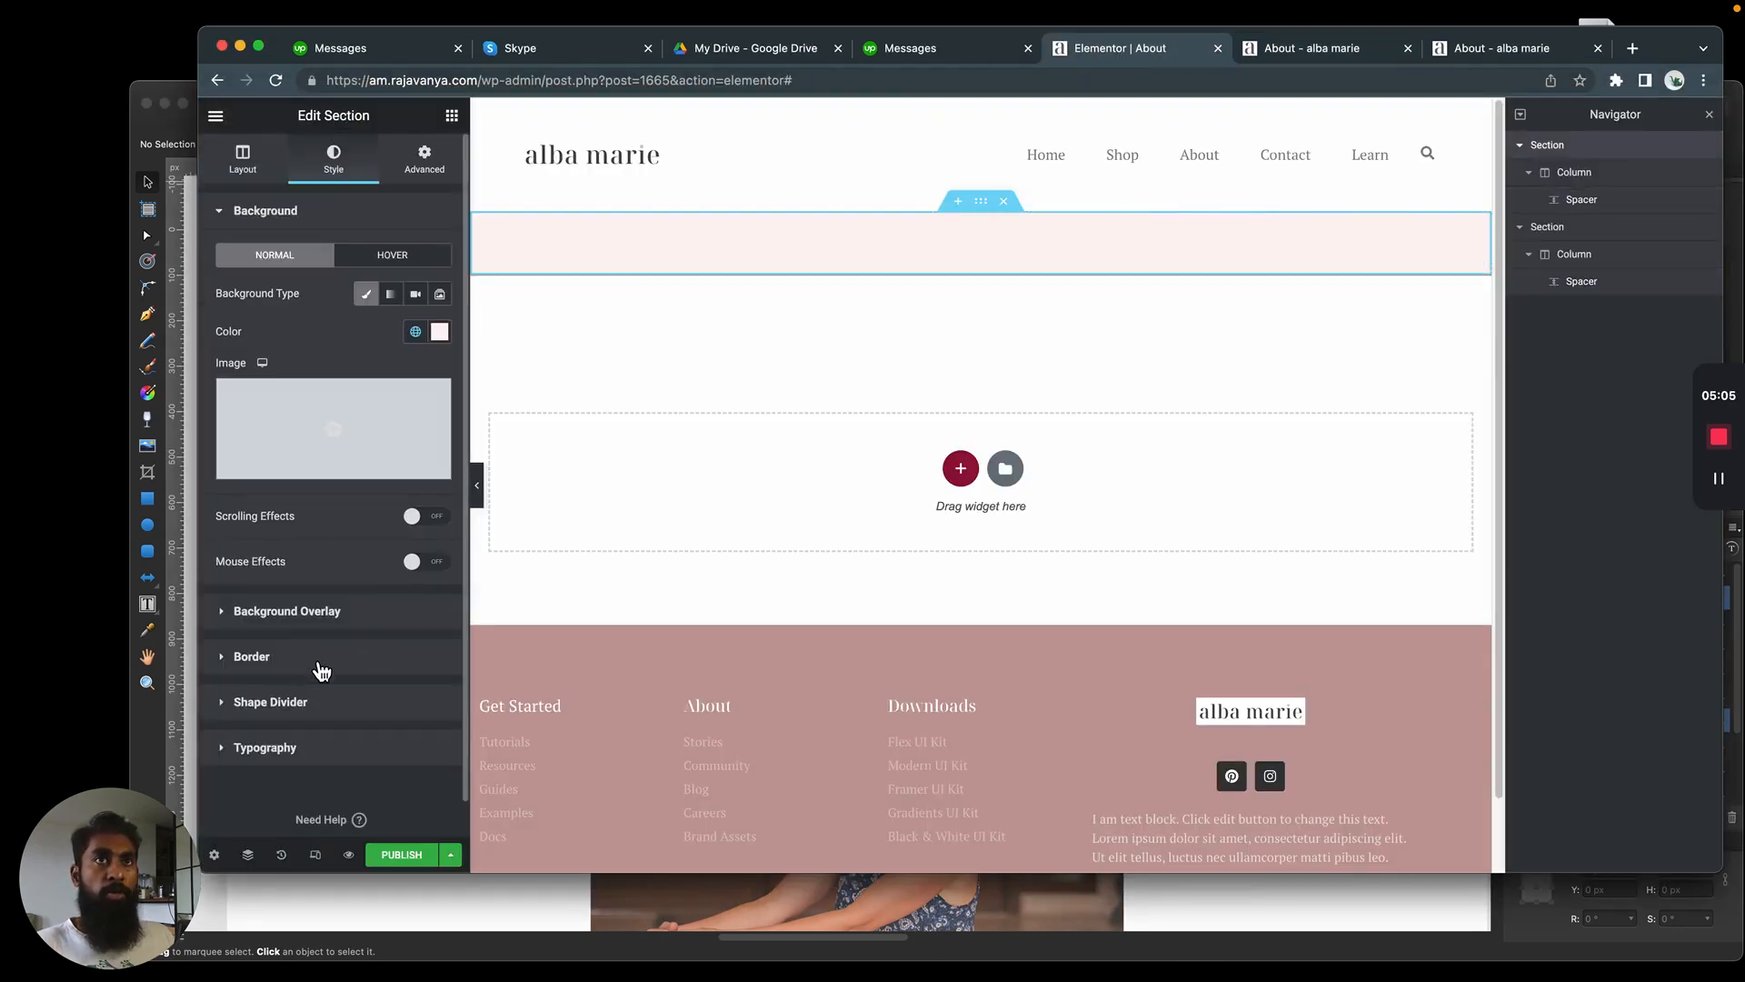
{"action": "left_click", "coordinate": [319, 658]}
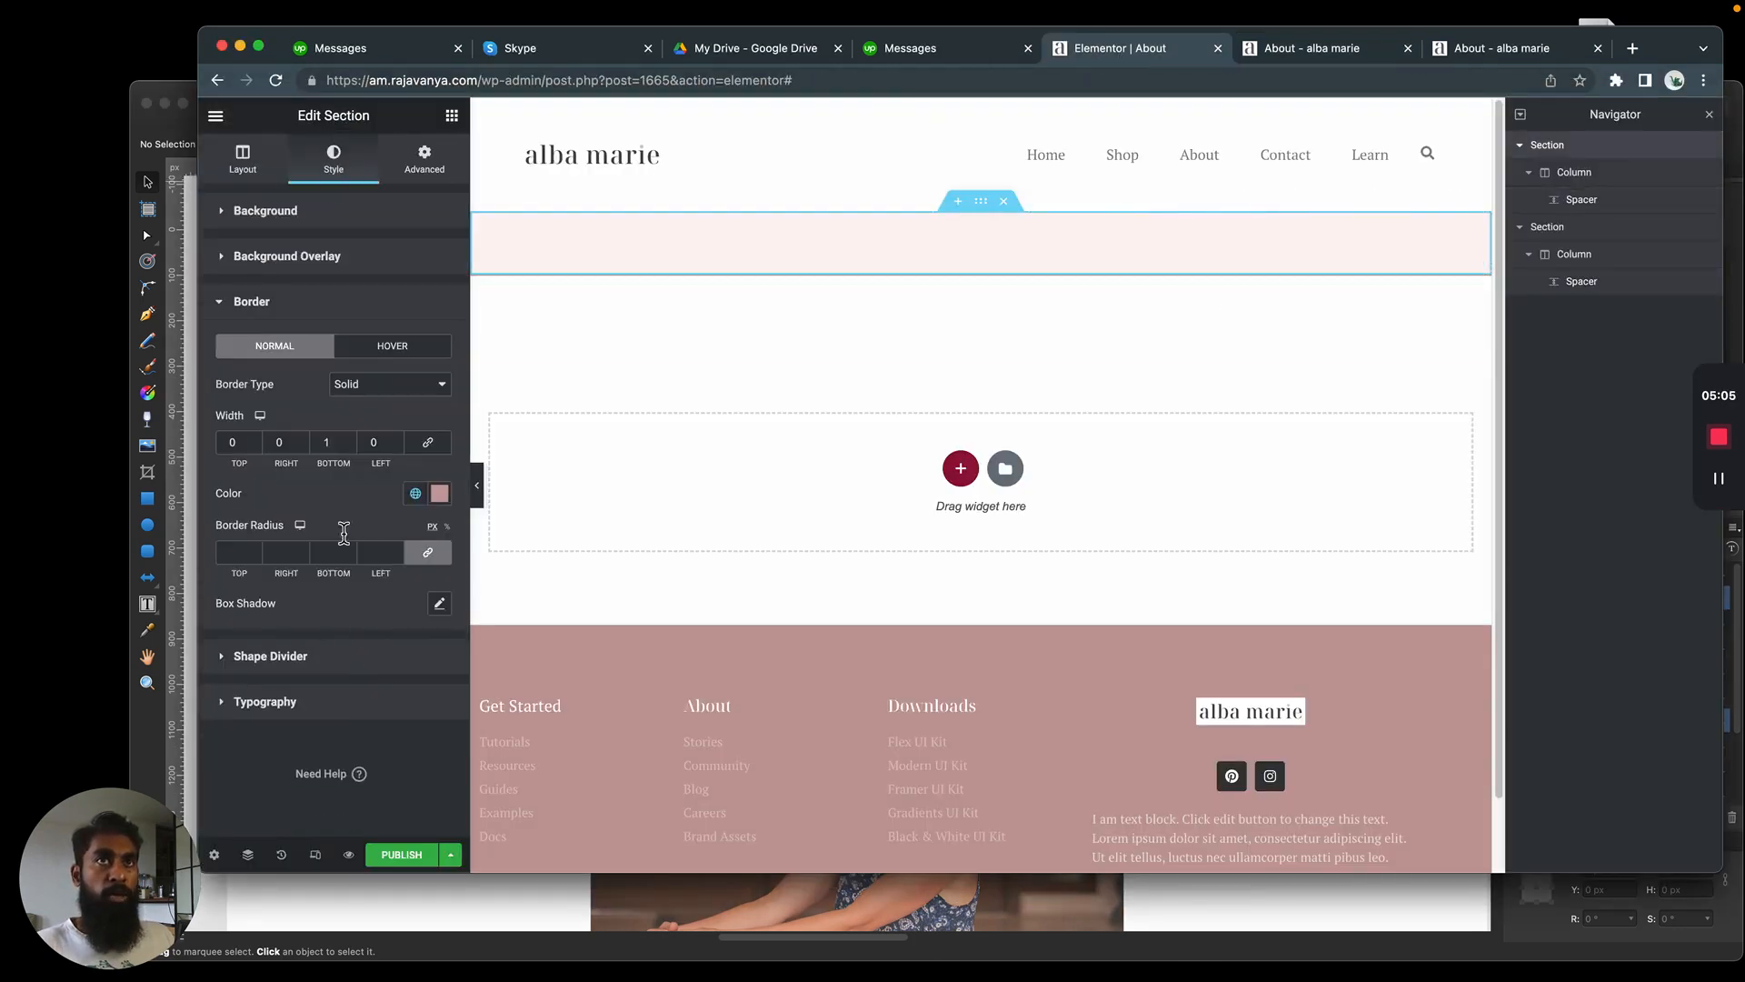
{"action": "left_click", "coordinate": [416, 492]}
{"action": "left_click", "coordinate": [282, 726]}
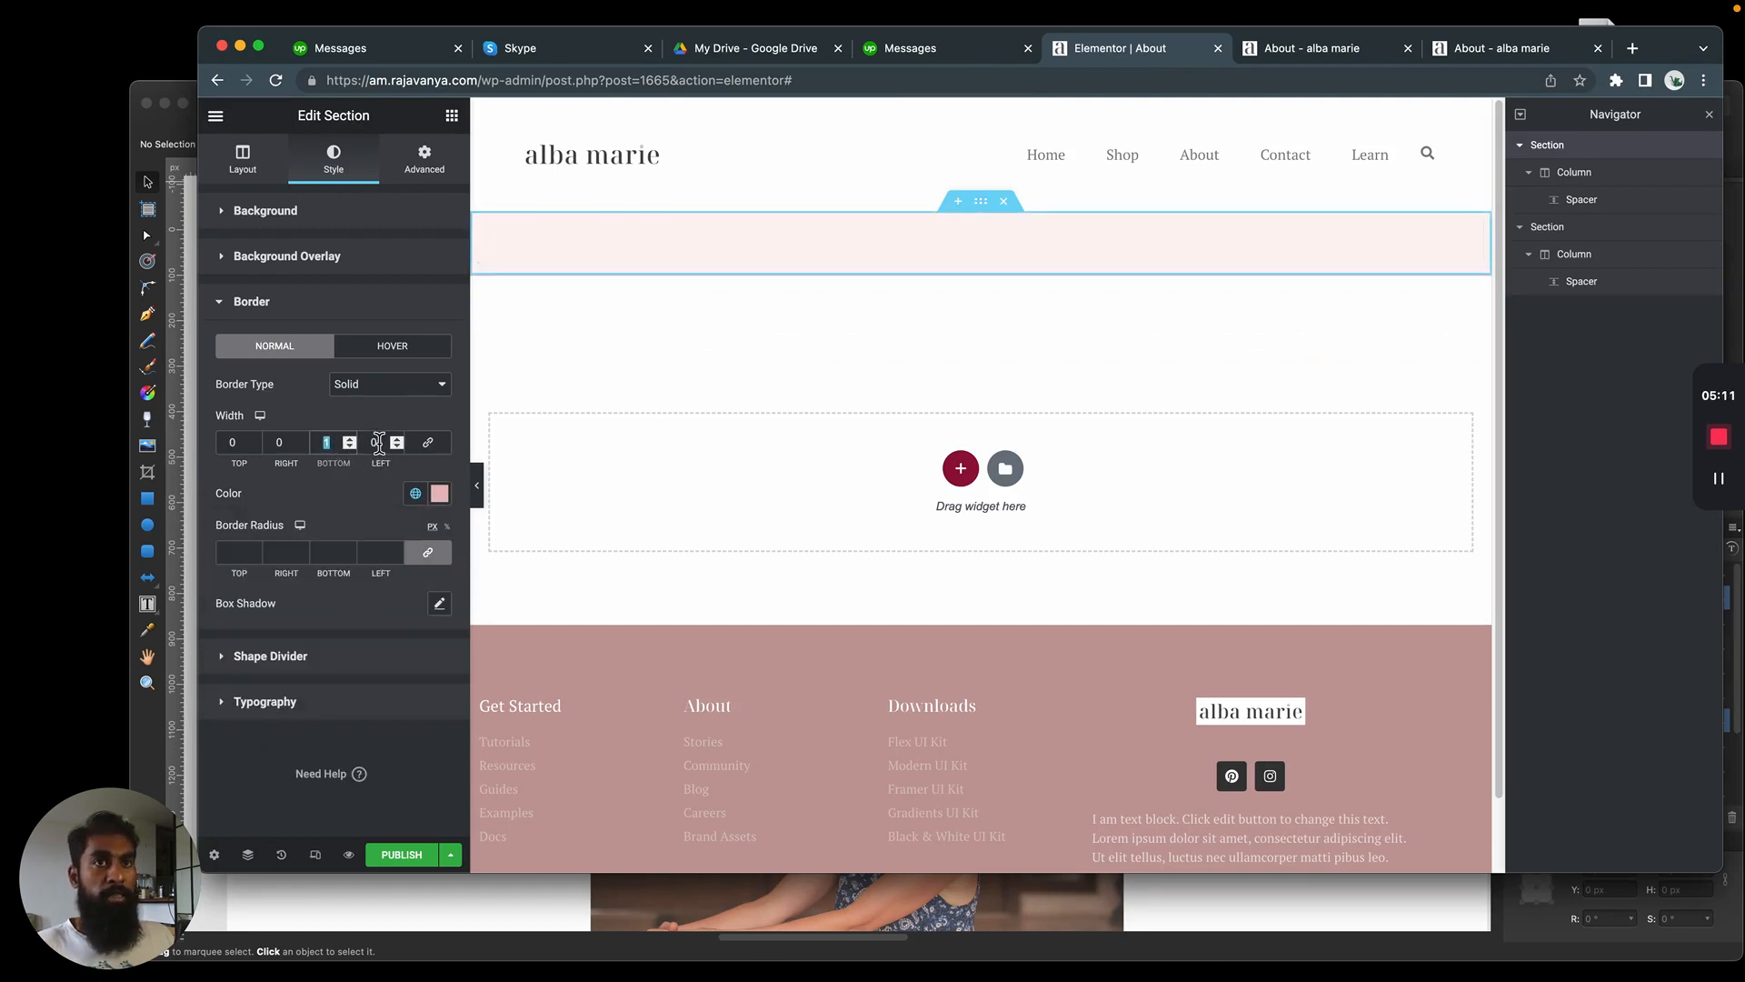
Set the pink section's bottom border width to 0.5 px
{"action": "type", "text": "05"}
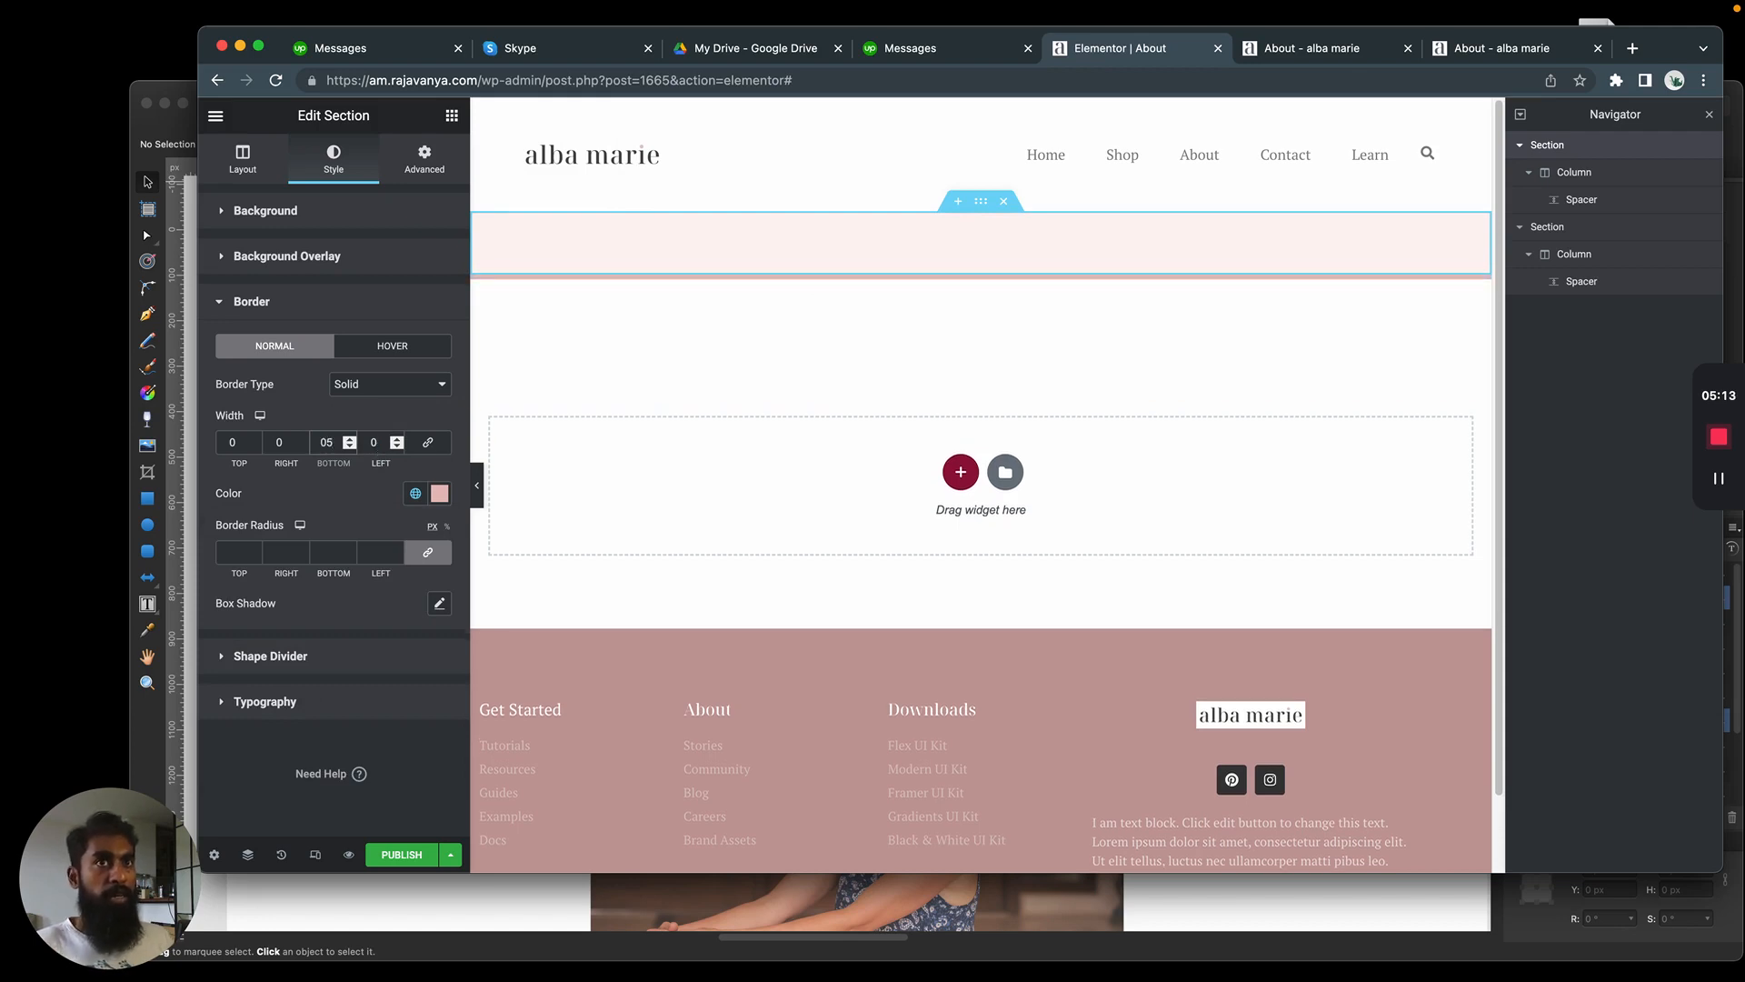
{"action": "type", "text": "."}
{"action": "left_click", "coordinate": [301, 512]}
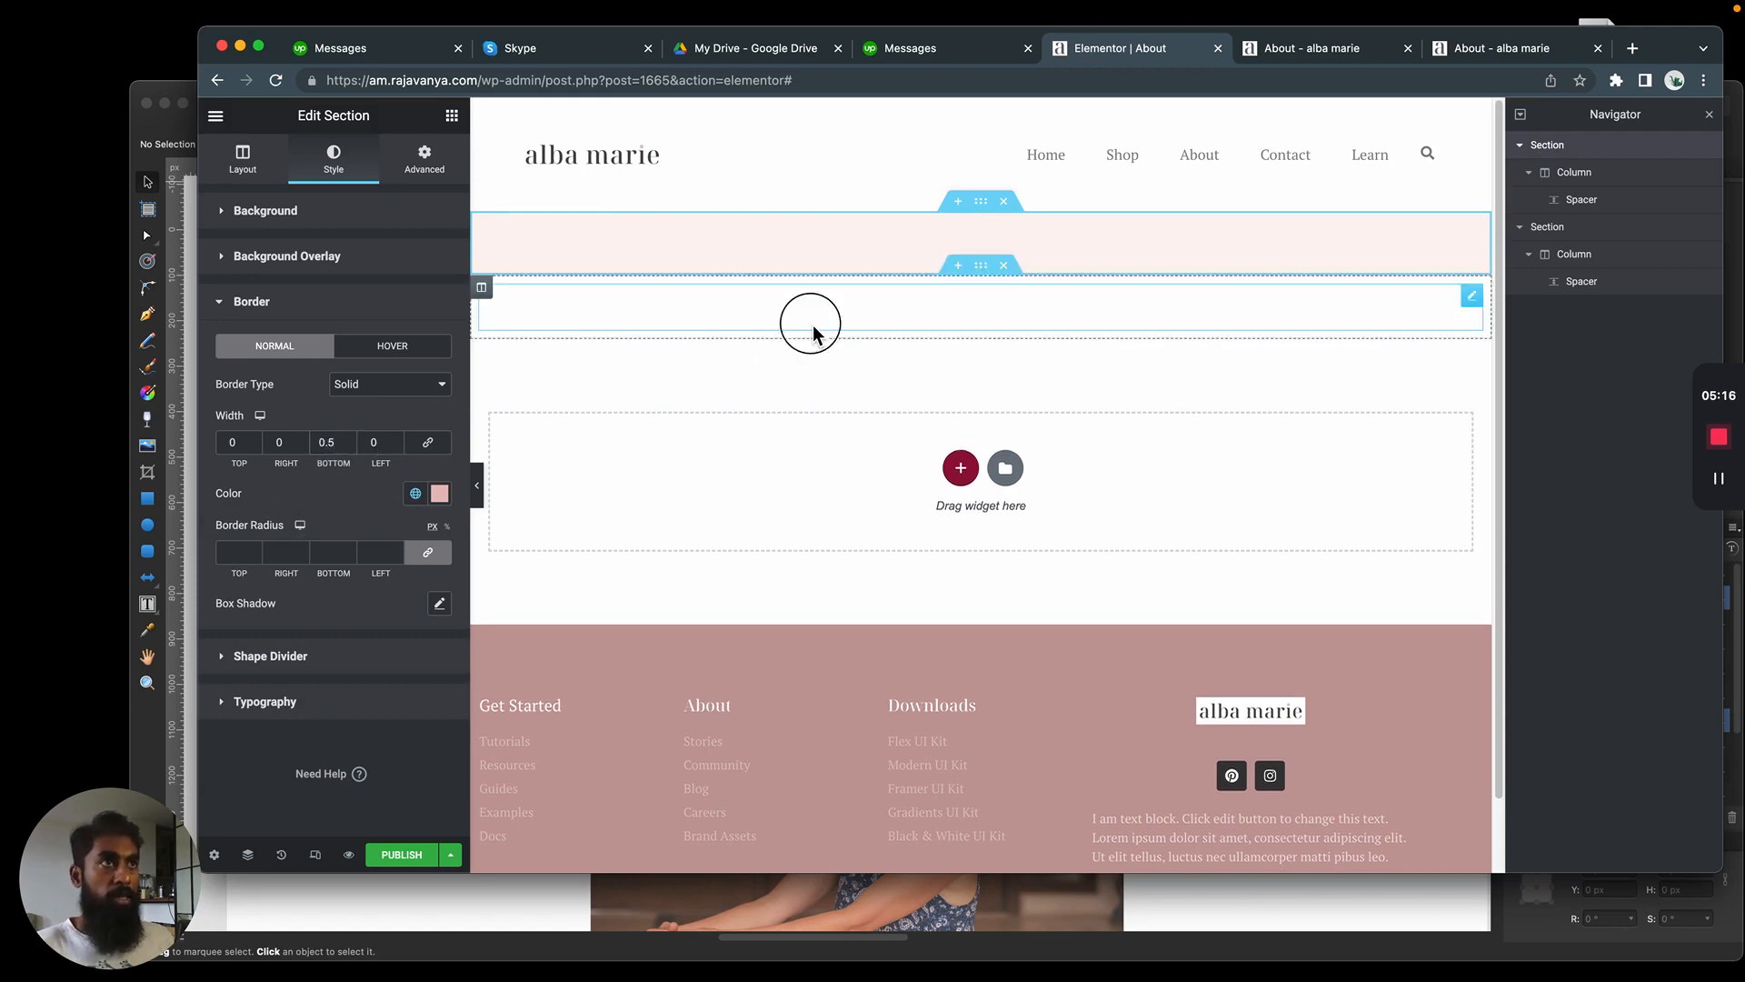
Deselect the section and compare its thin bottom border with the heading area in the Affinity Designer mockup
{"action": "left_click", "coordinate": [815, 330]}
{"action": "left_click_drag", "start_coordinate": [885, 260], "coordinate": [889, 238]}
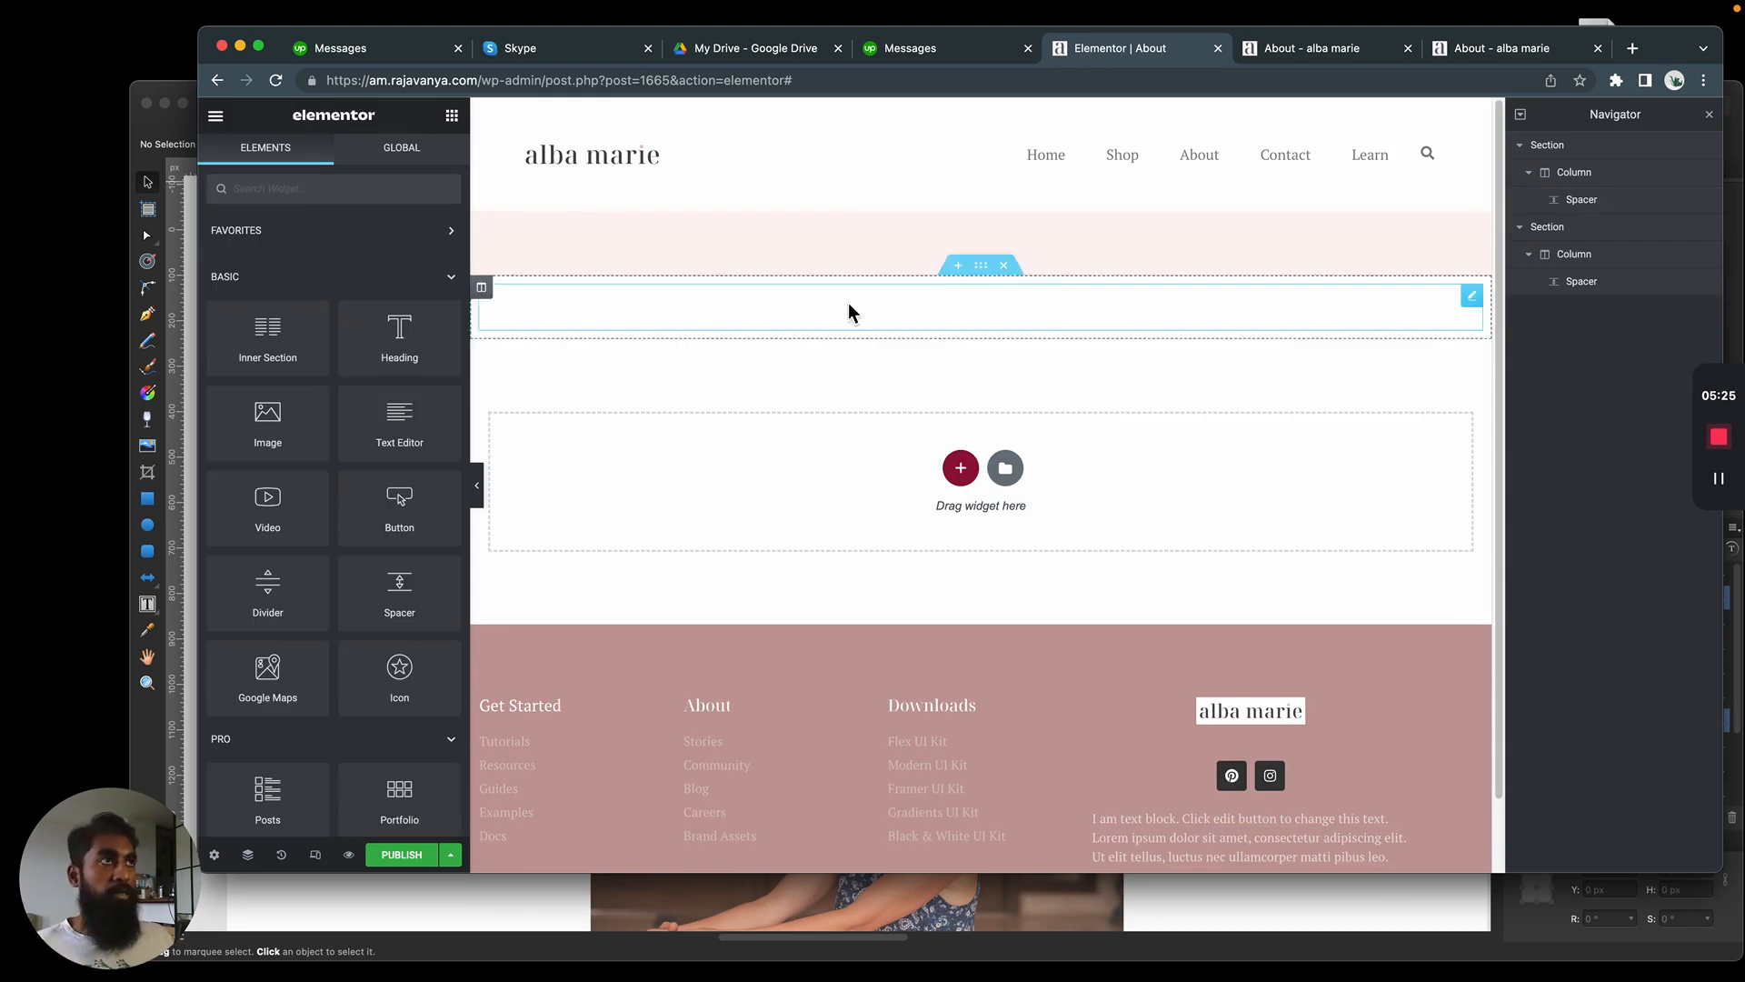
{"action": "left_click", "coordinate": [1315, 52]}
{"action": "left_click", "coordinate": [1090, 62]}
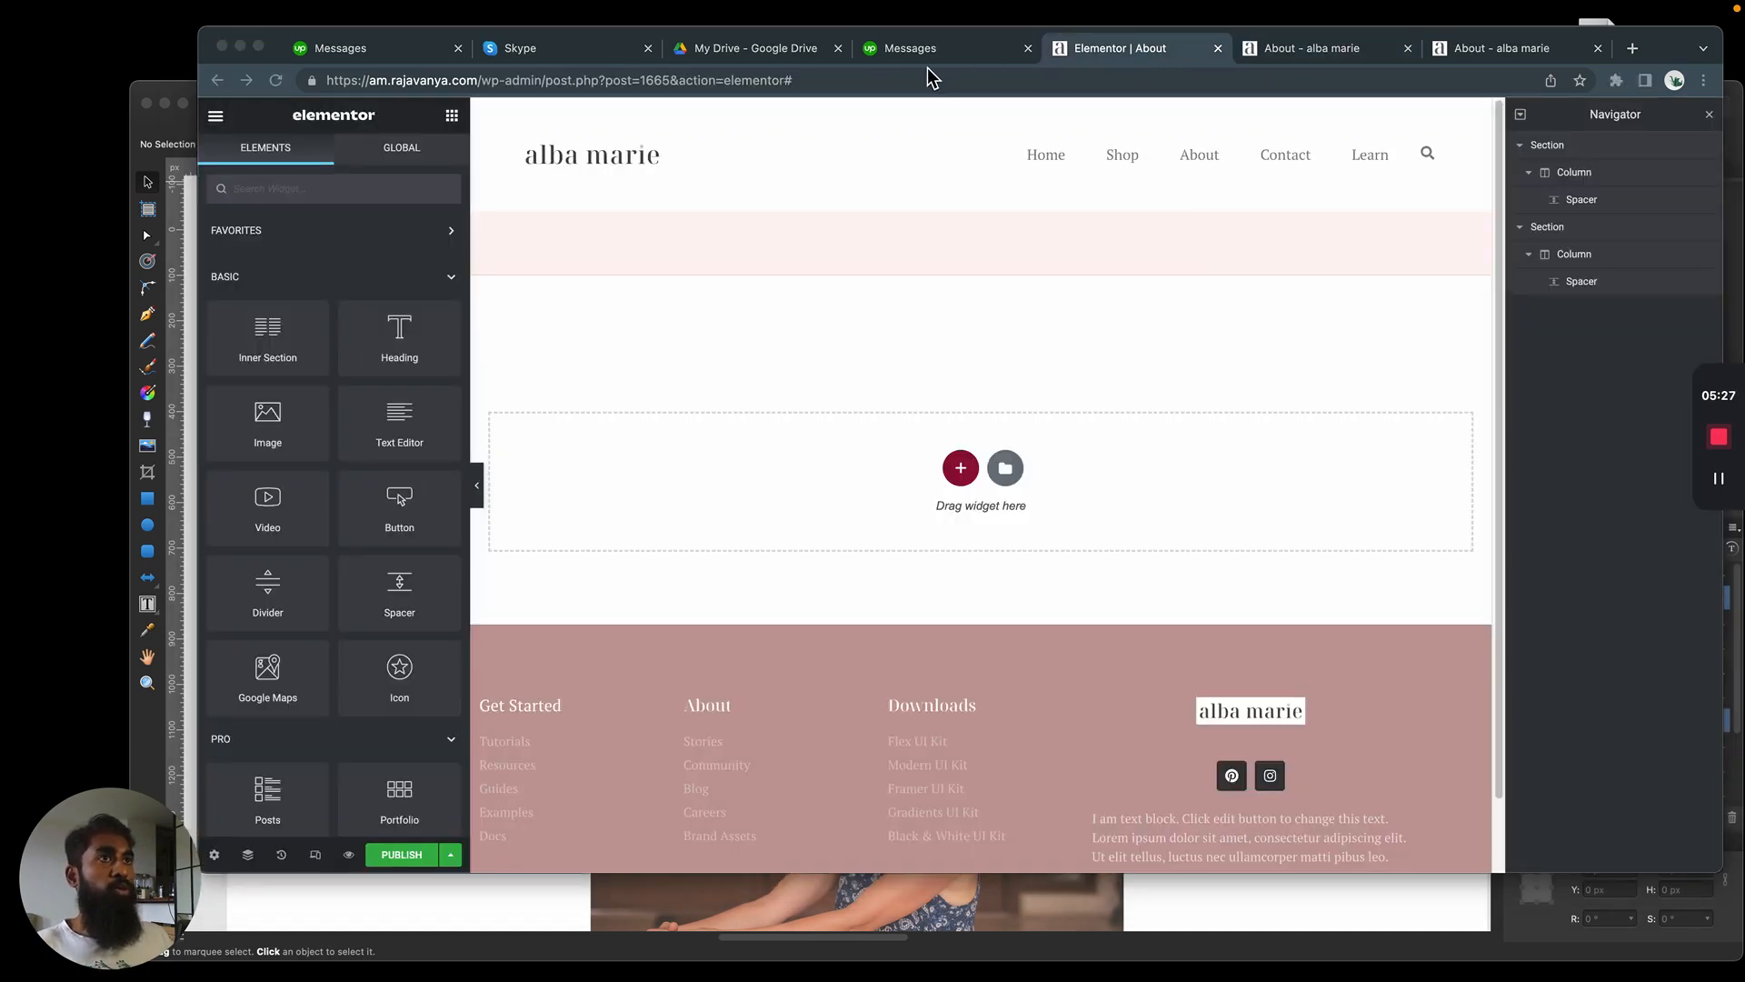
{"action": "key", "text": "super+Tab"}
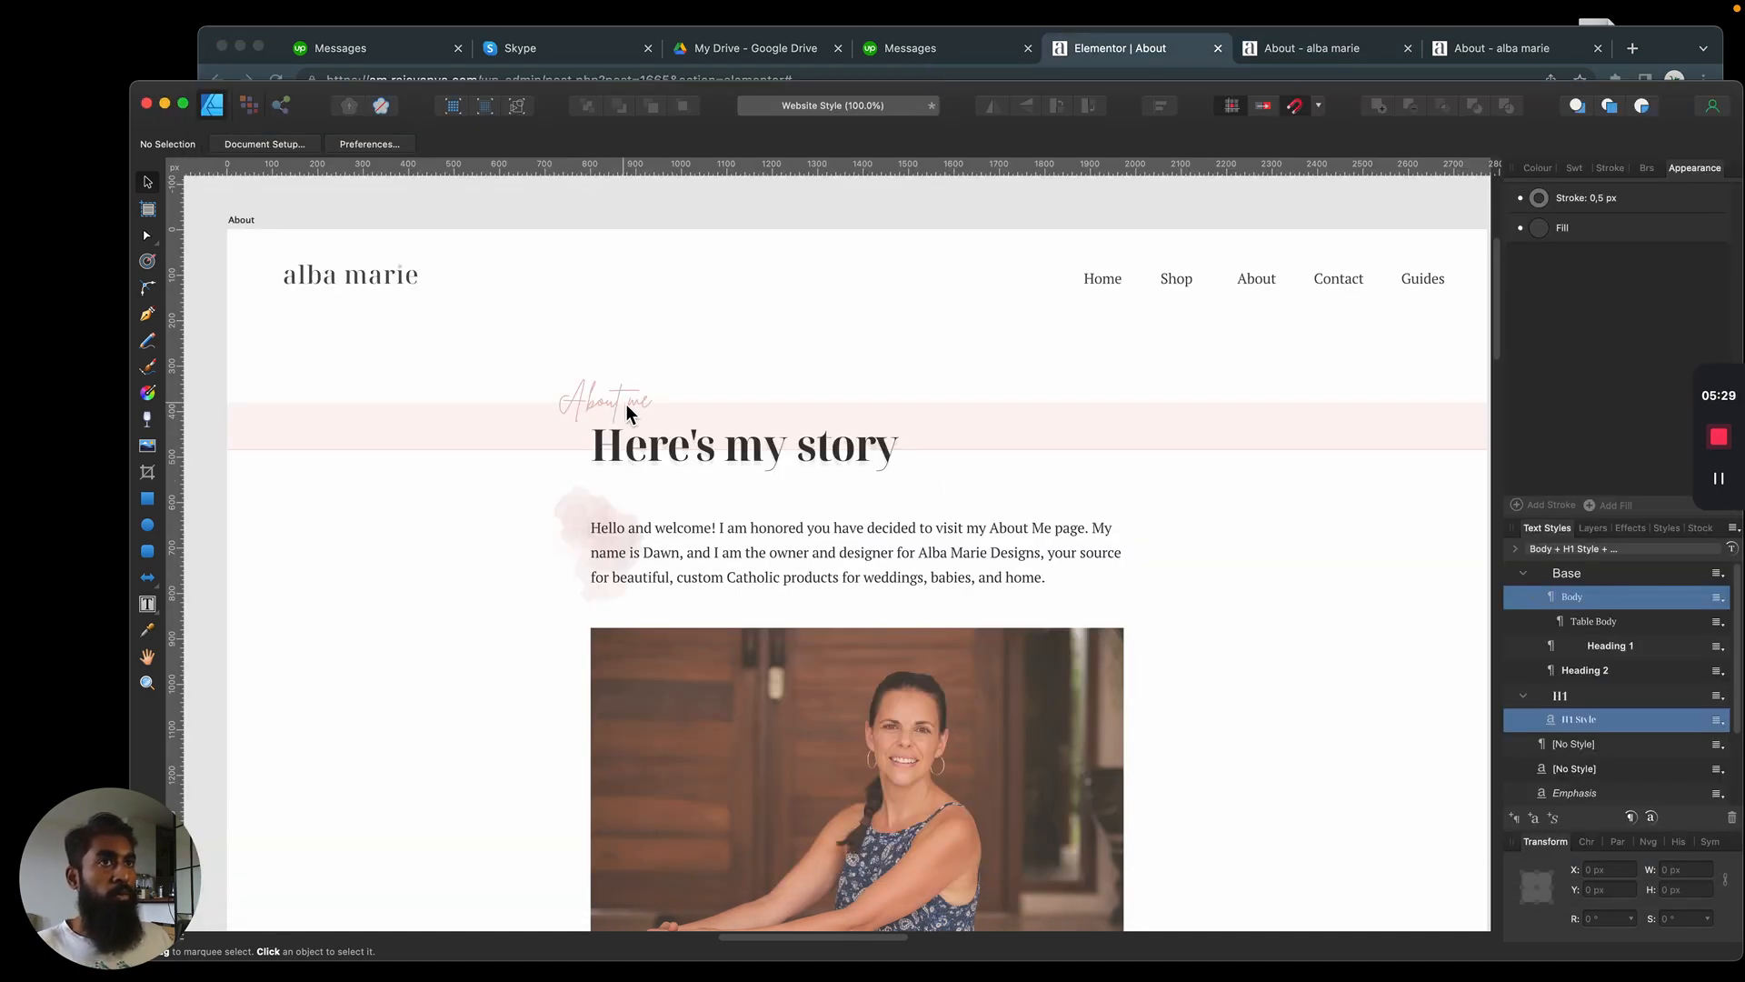
{"action": "key", "text": "super+Tab"}
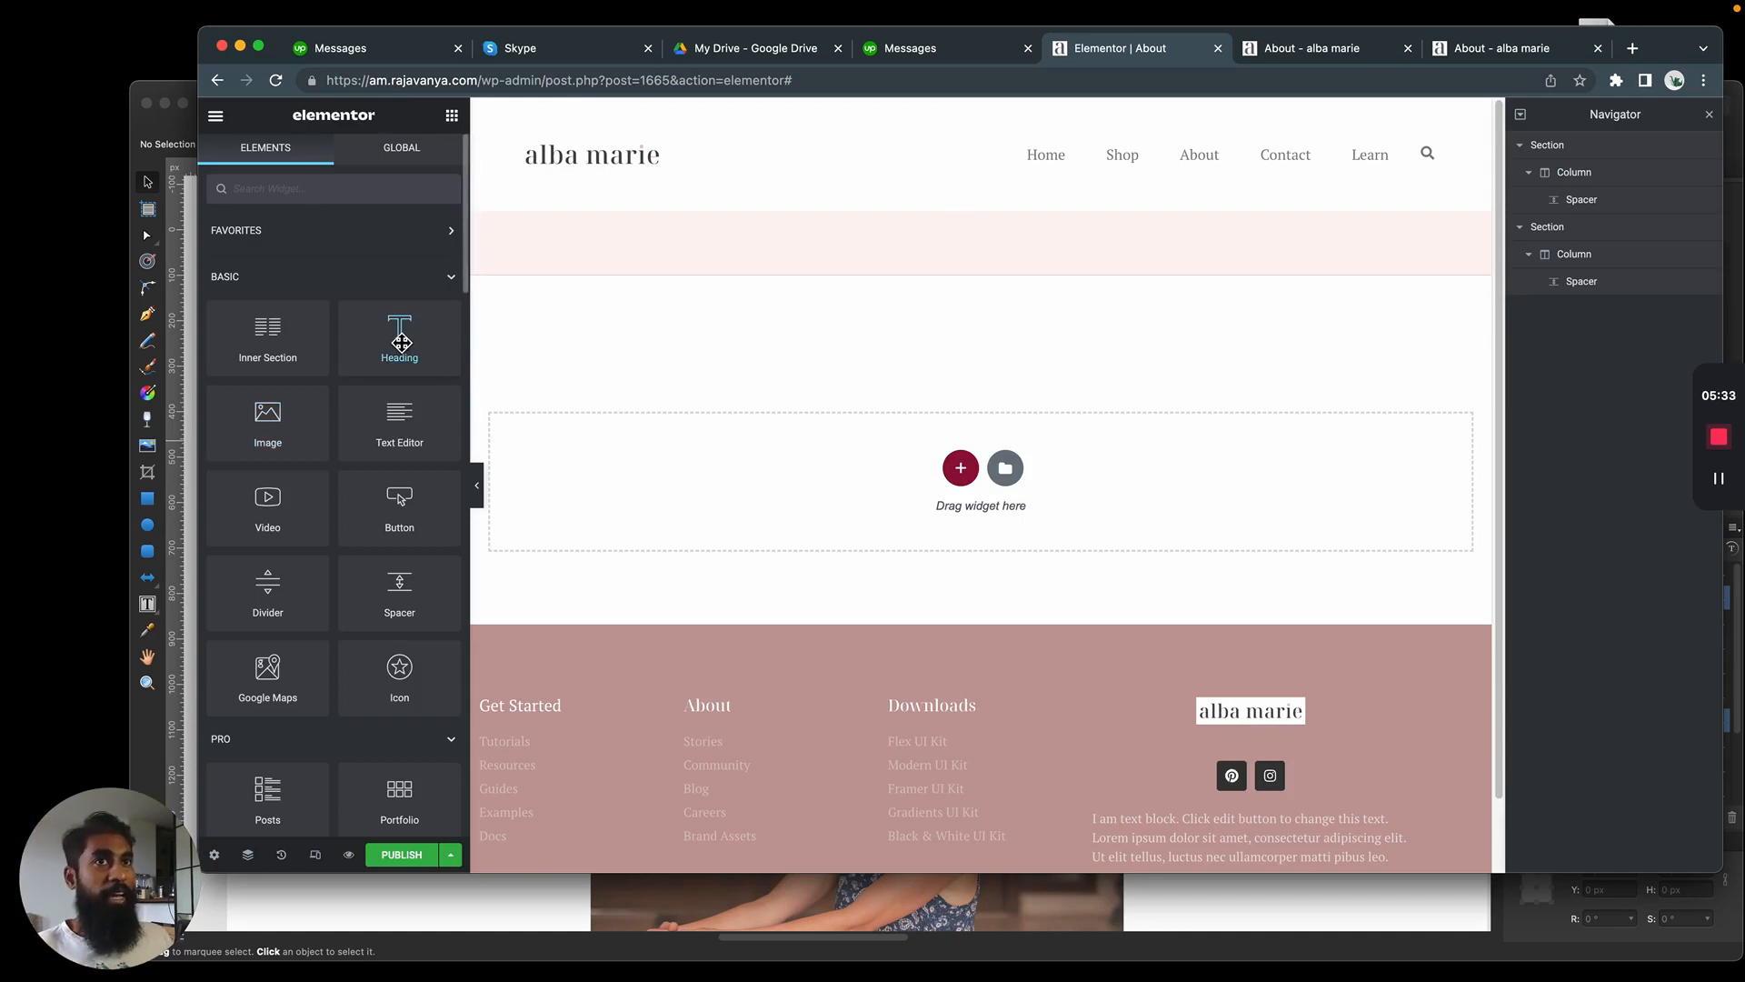
Add a Heading widget to the pink band and delete the Spacer above it
{"action": "left_click_drag", "start_coordinate": [401, 343], "coordinate": [1073, 260]}
{"action": "left_click", "coordinate": [1045, 253]}
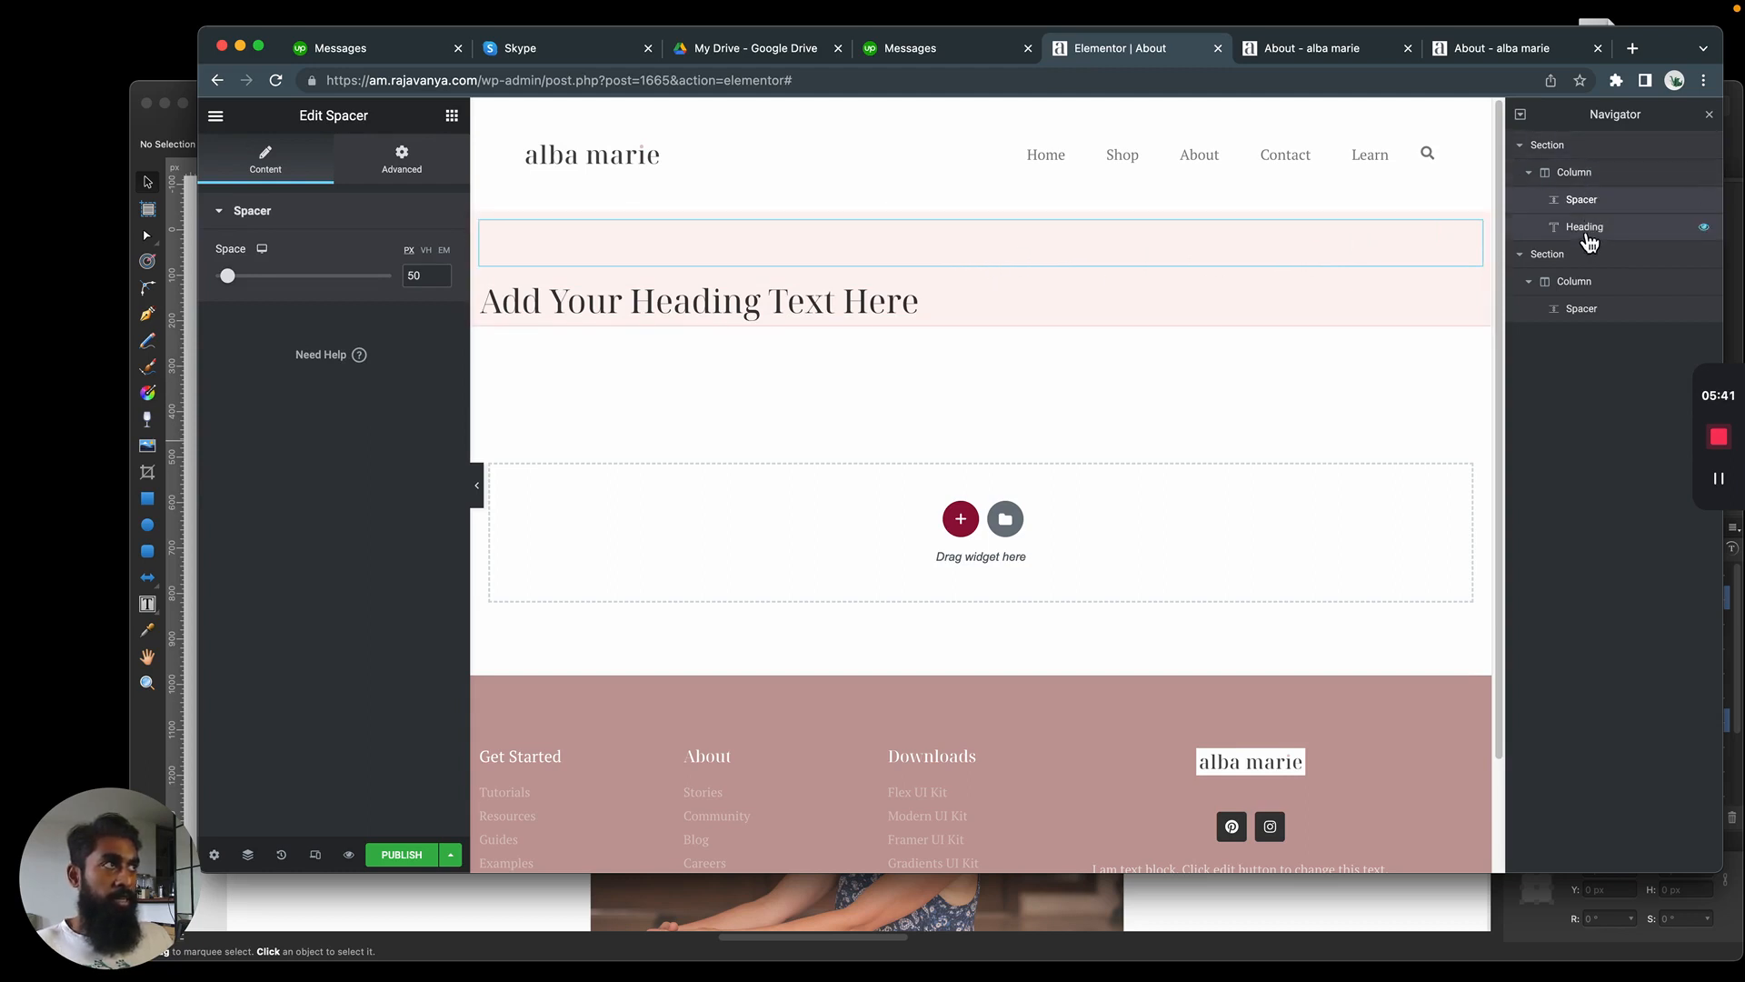
{"action": "left_click", "coordinate": [1581, 173]}
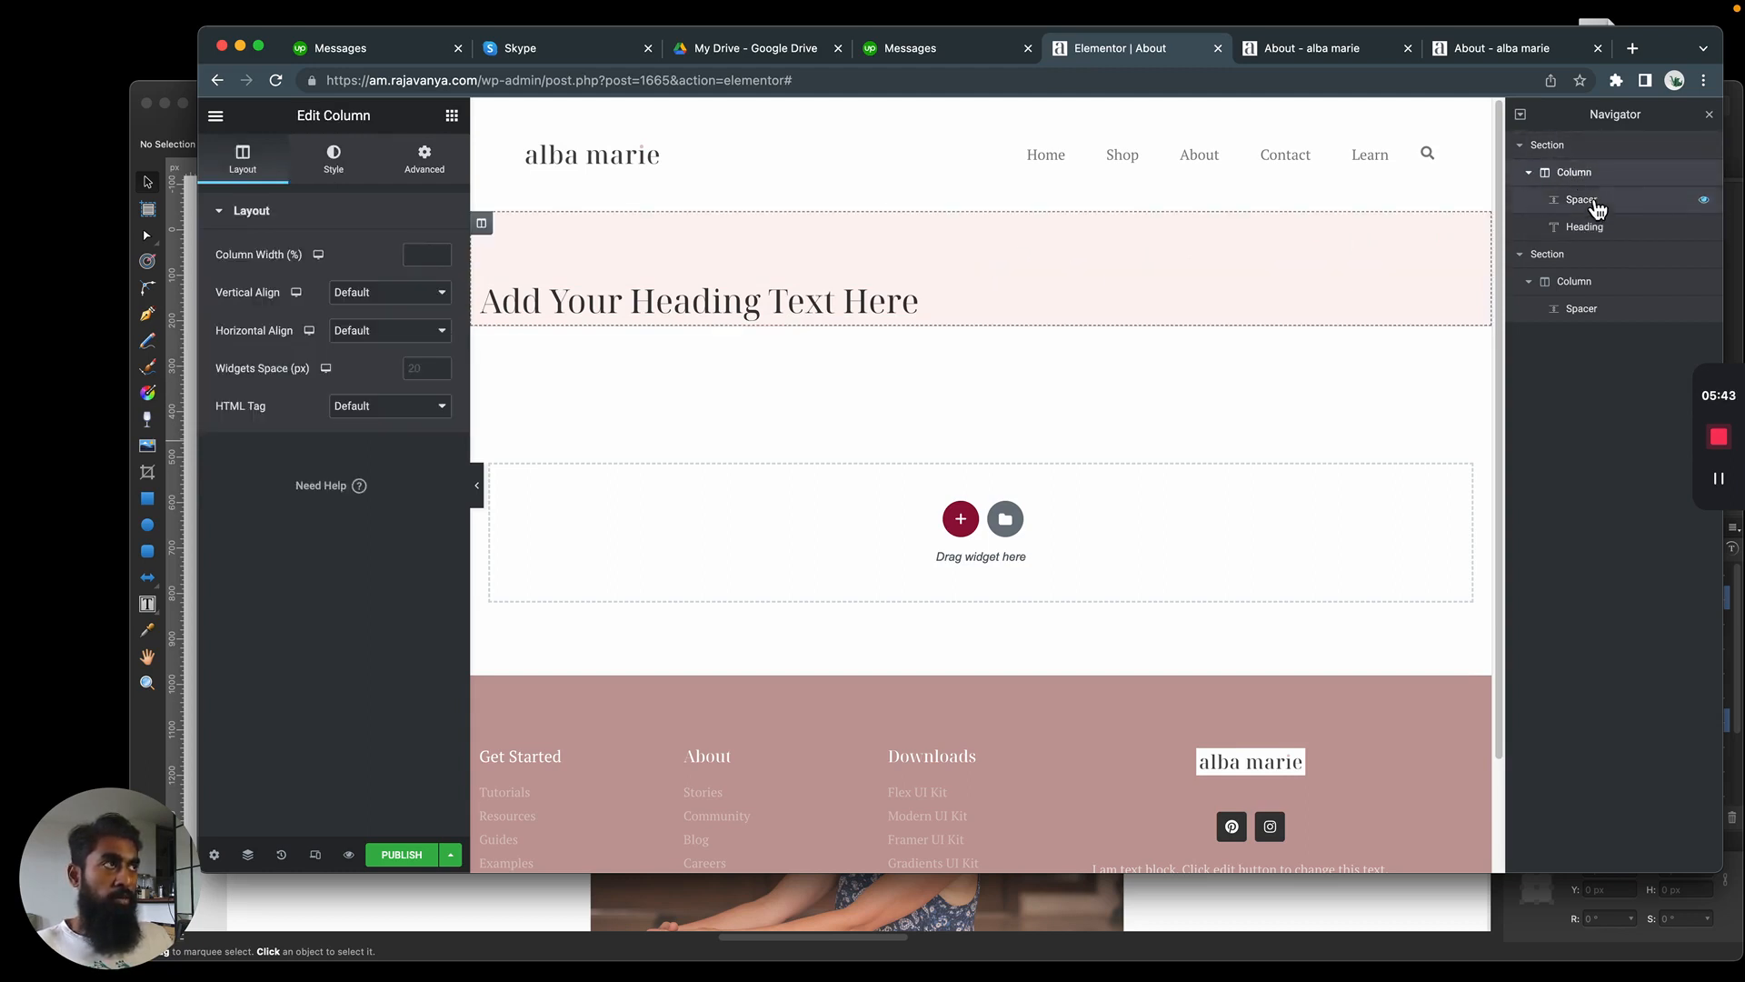
{"action": "left_click", "coordinate": [1592, 204]}
{"action": "left_click", "coordinate": [1605, 230]}
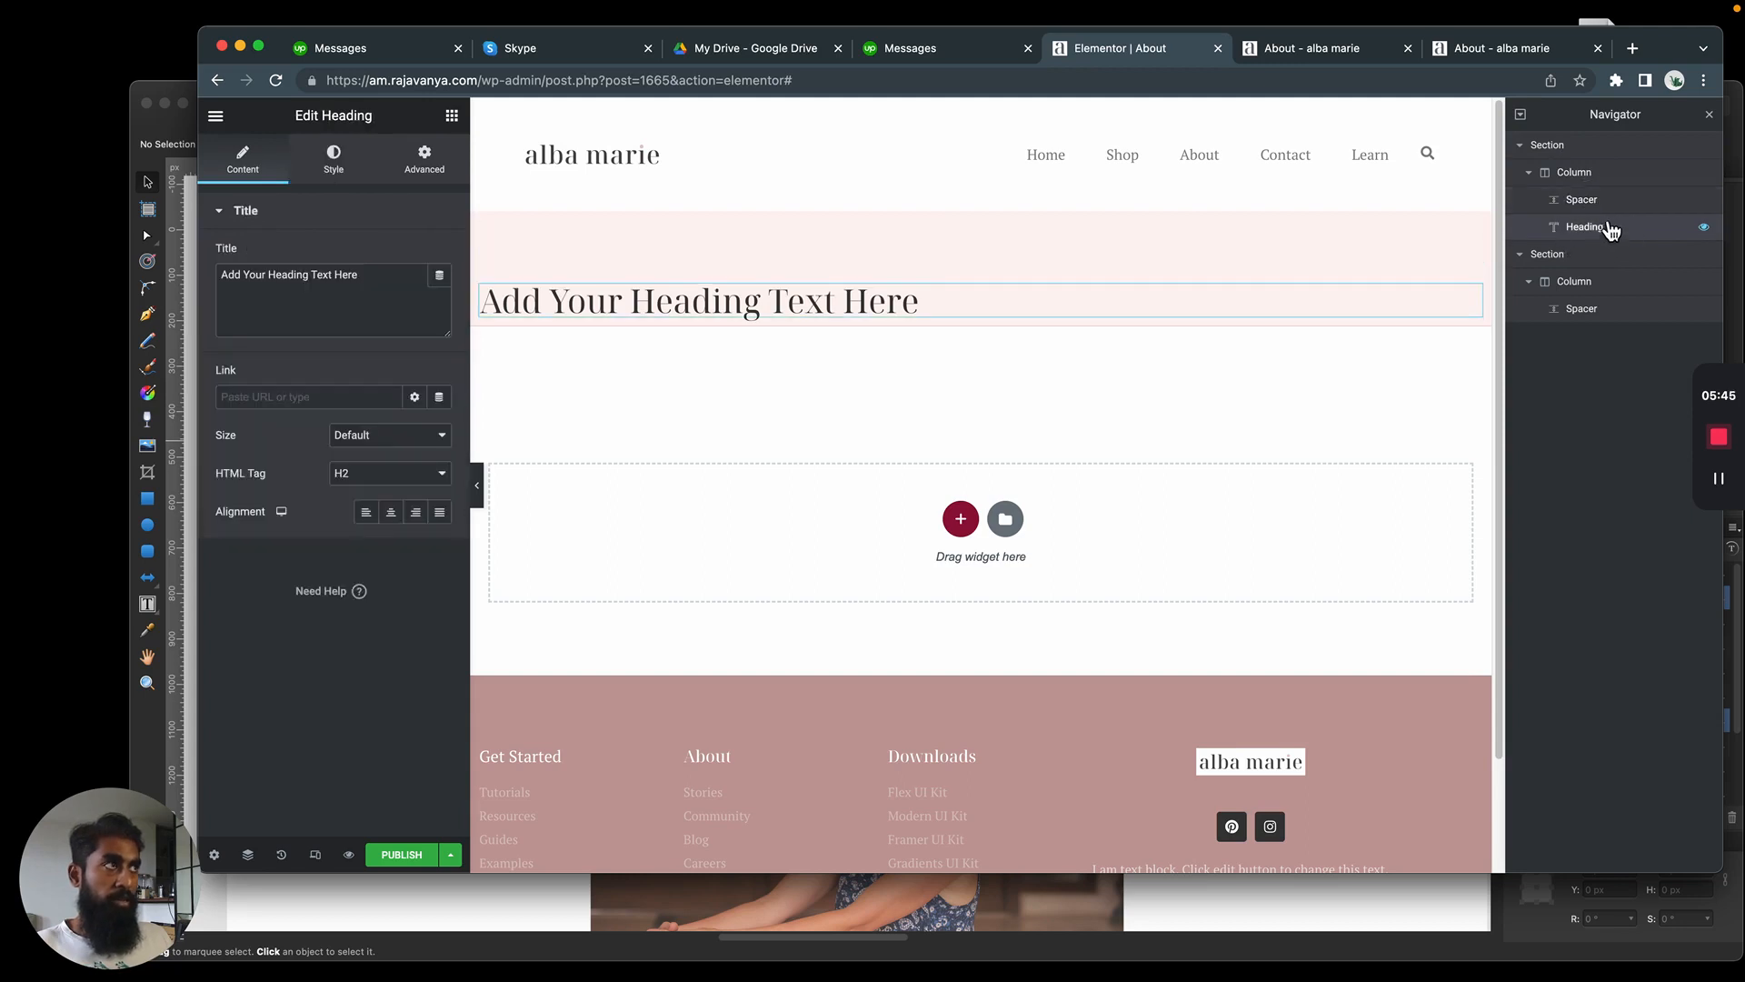
{"action": "left_click", "coordinate": [1616, 201]}
{"action": "right_click", "coordinate": [1617, 210]}
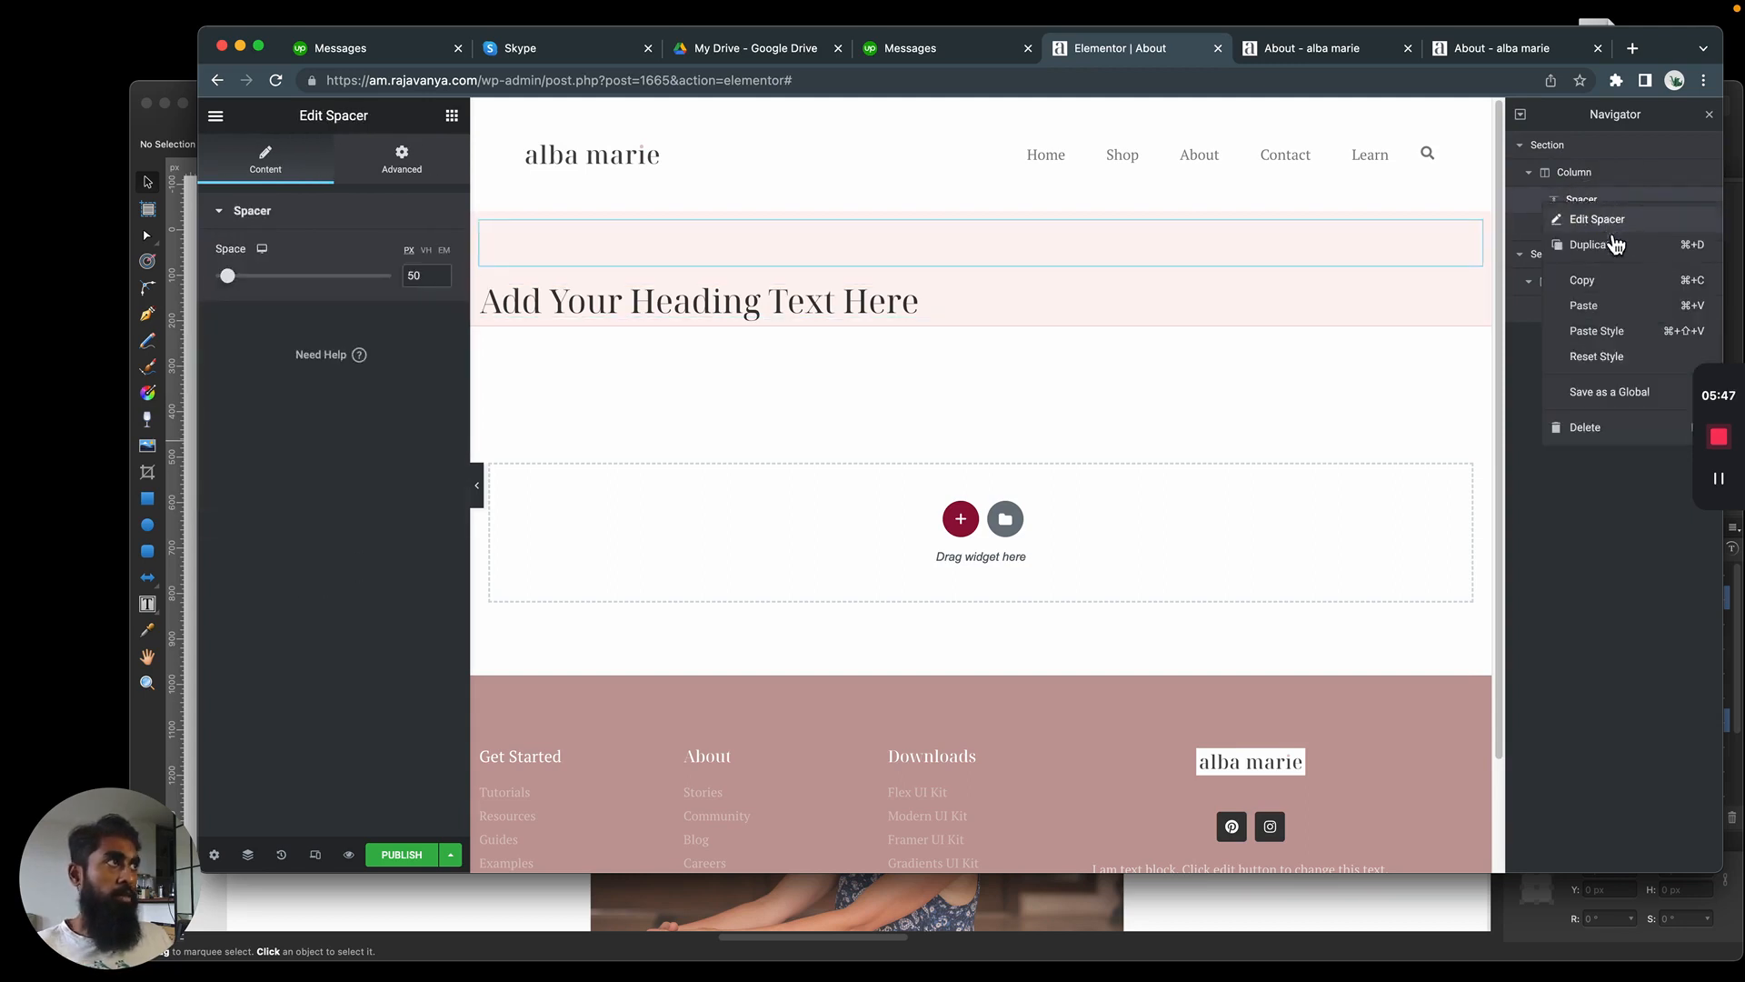
{"action": "left_click", "coordinate": [1605, 431]}
Replace the placeholder text of the pink band's heading with "Here's my story"
{"action": "triple_click", "coordinate": [858, 242]}
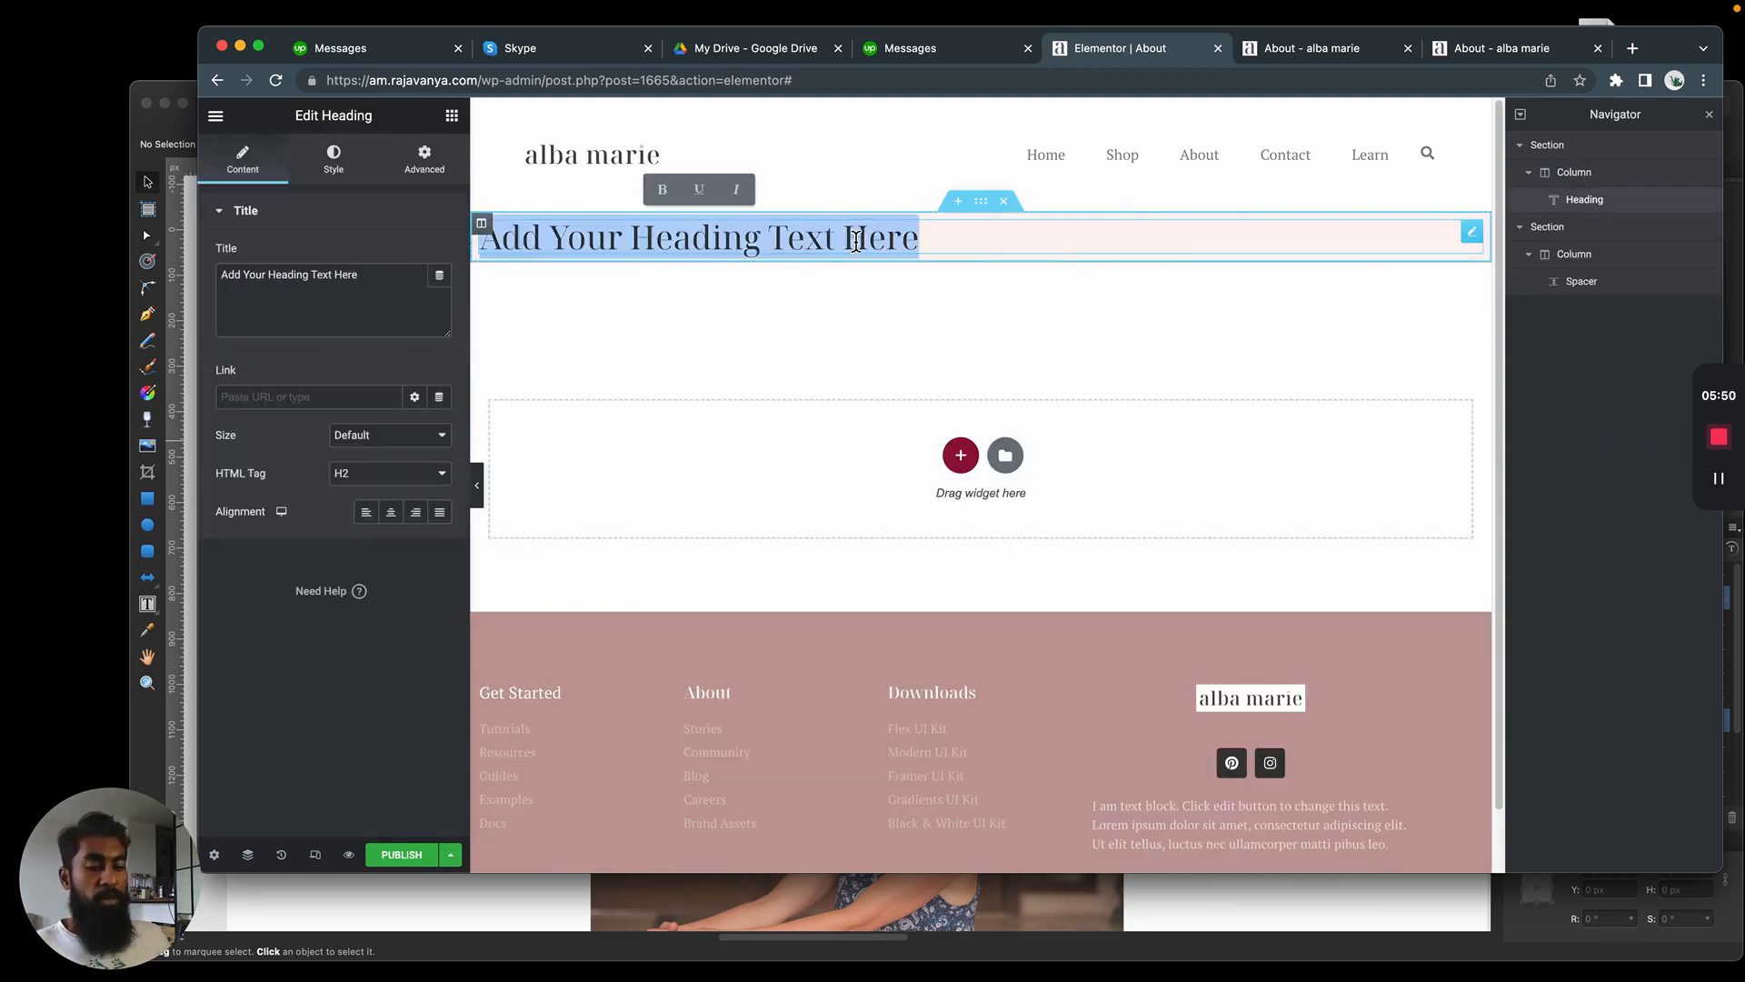
{"action": "type", "text": "About Me"}
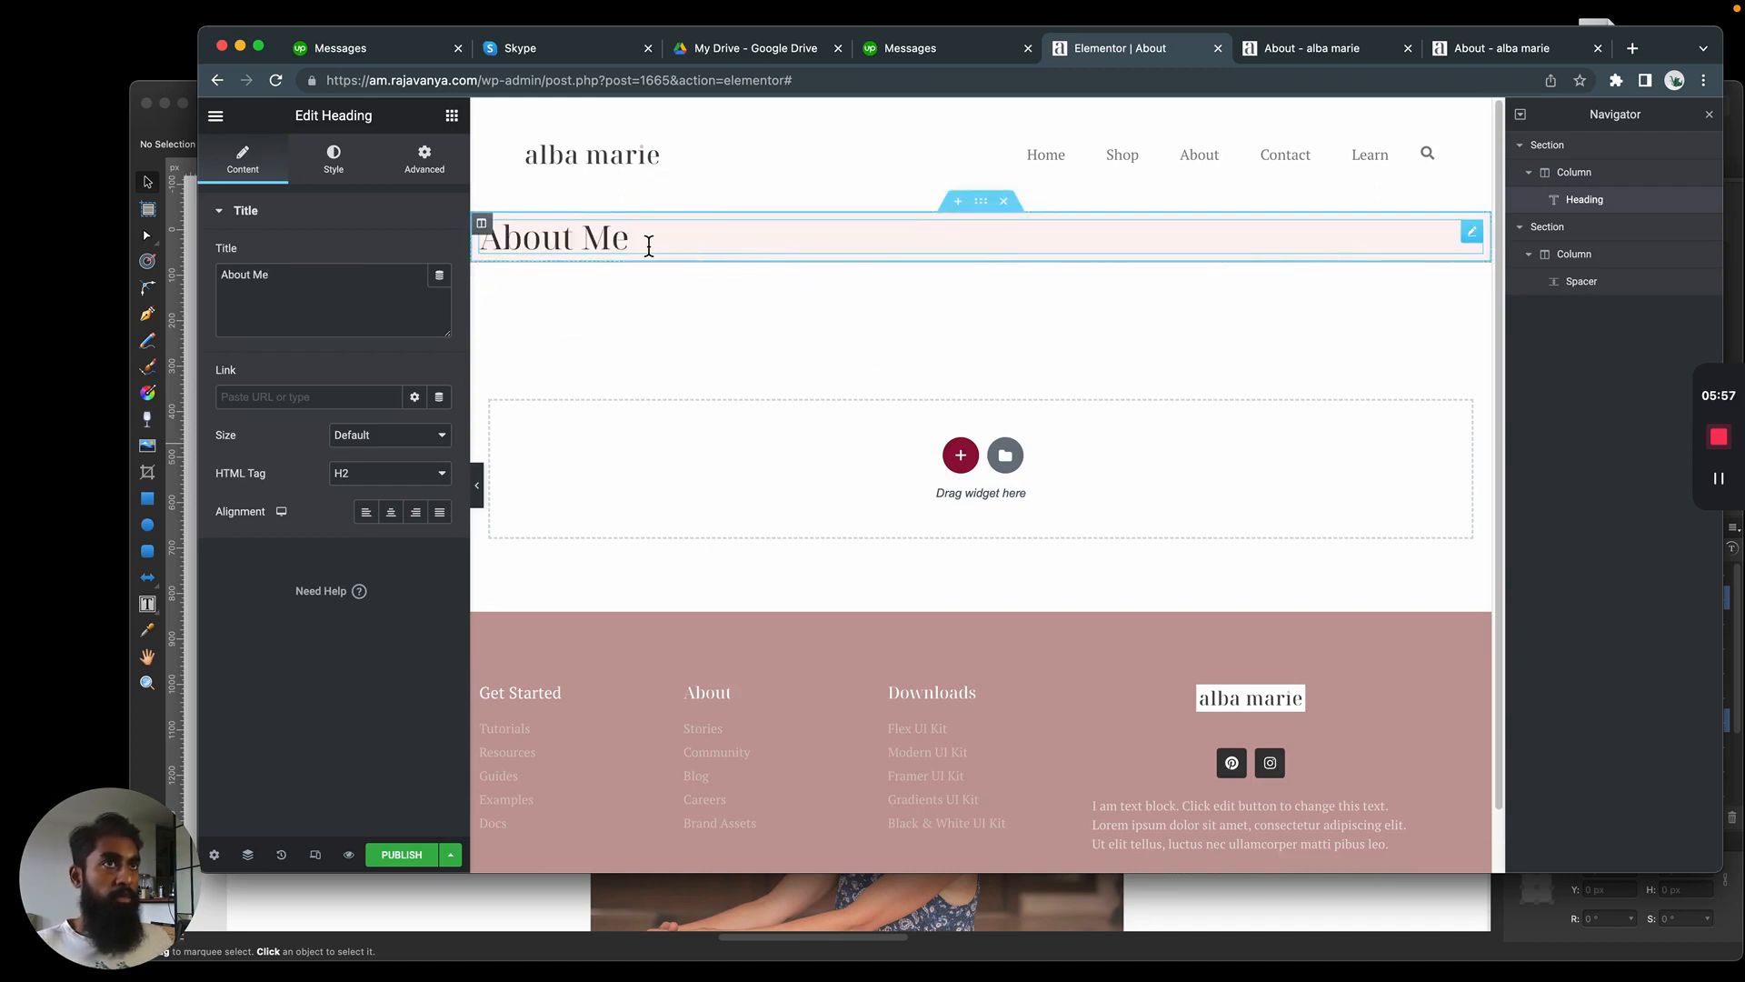
{"action": "triple_click", "coordinate": [613, 238]}
{"action": "type", "text": "Here's m"}
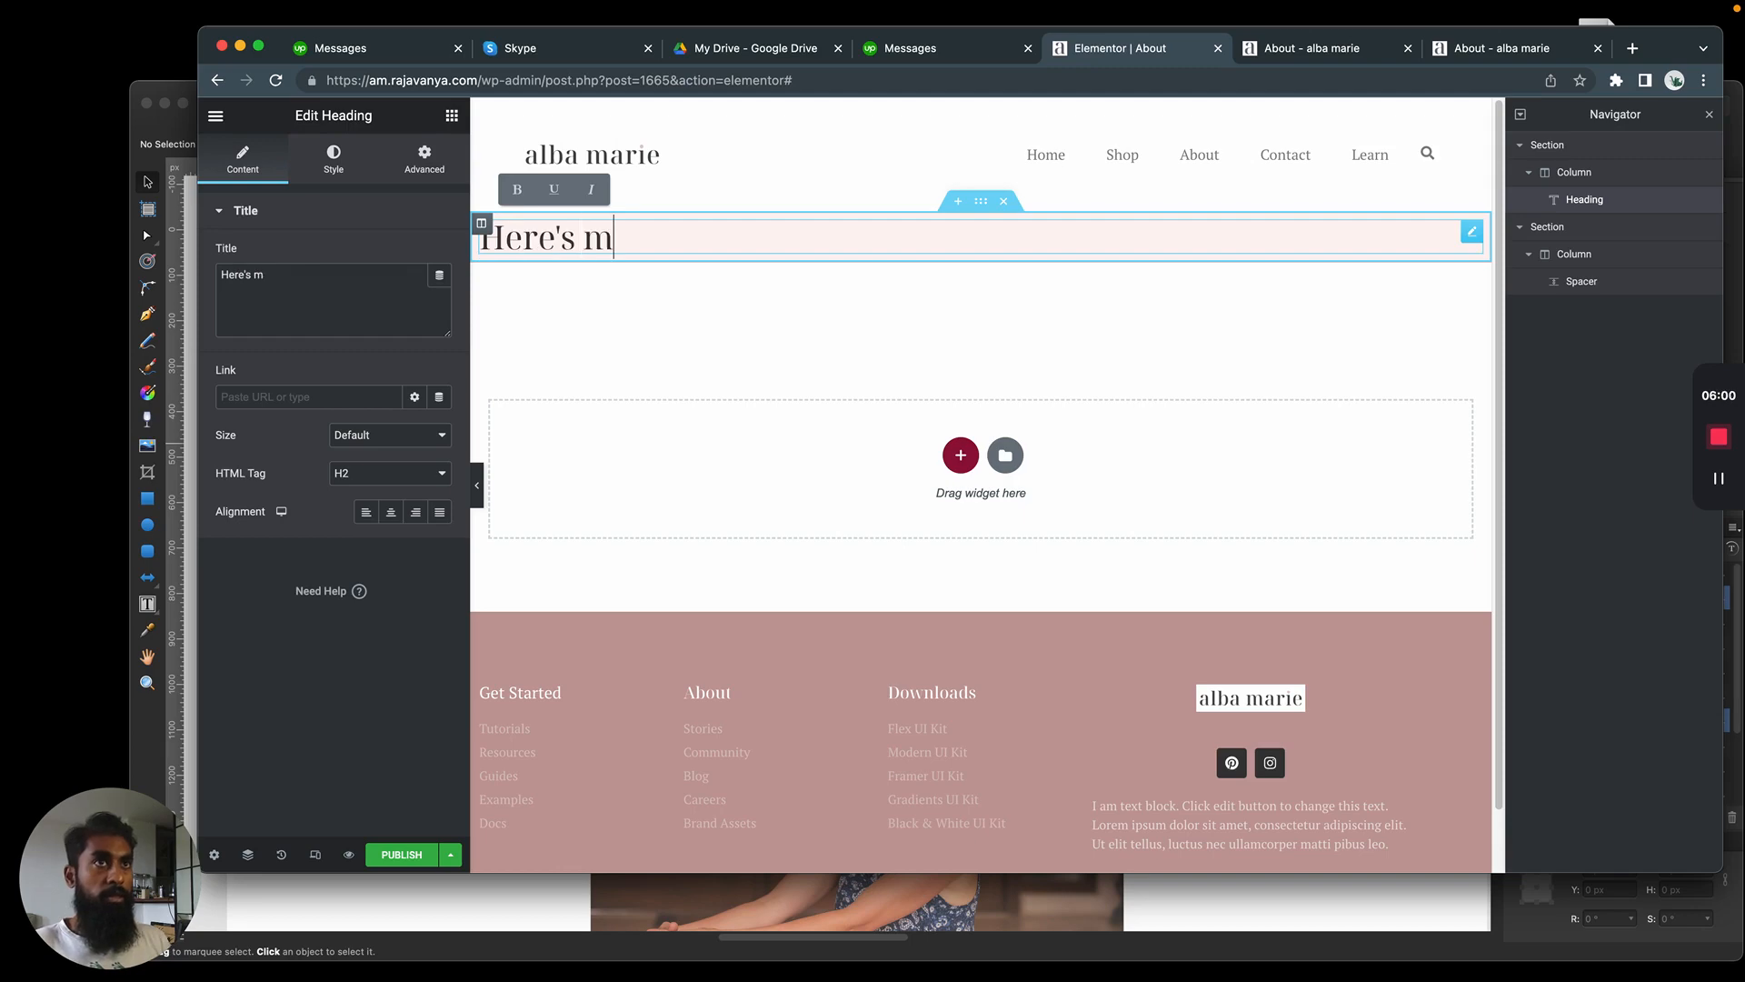
{"action": "type", "text": "y story"}
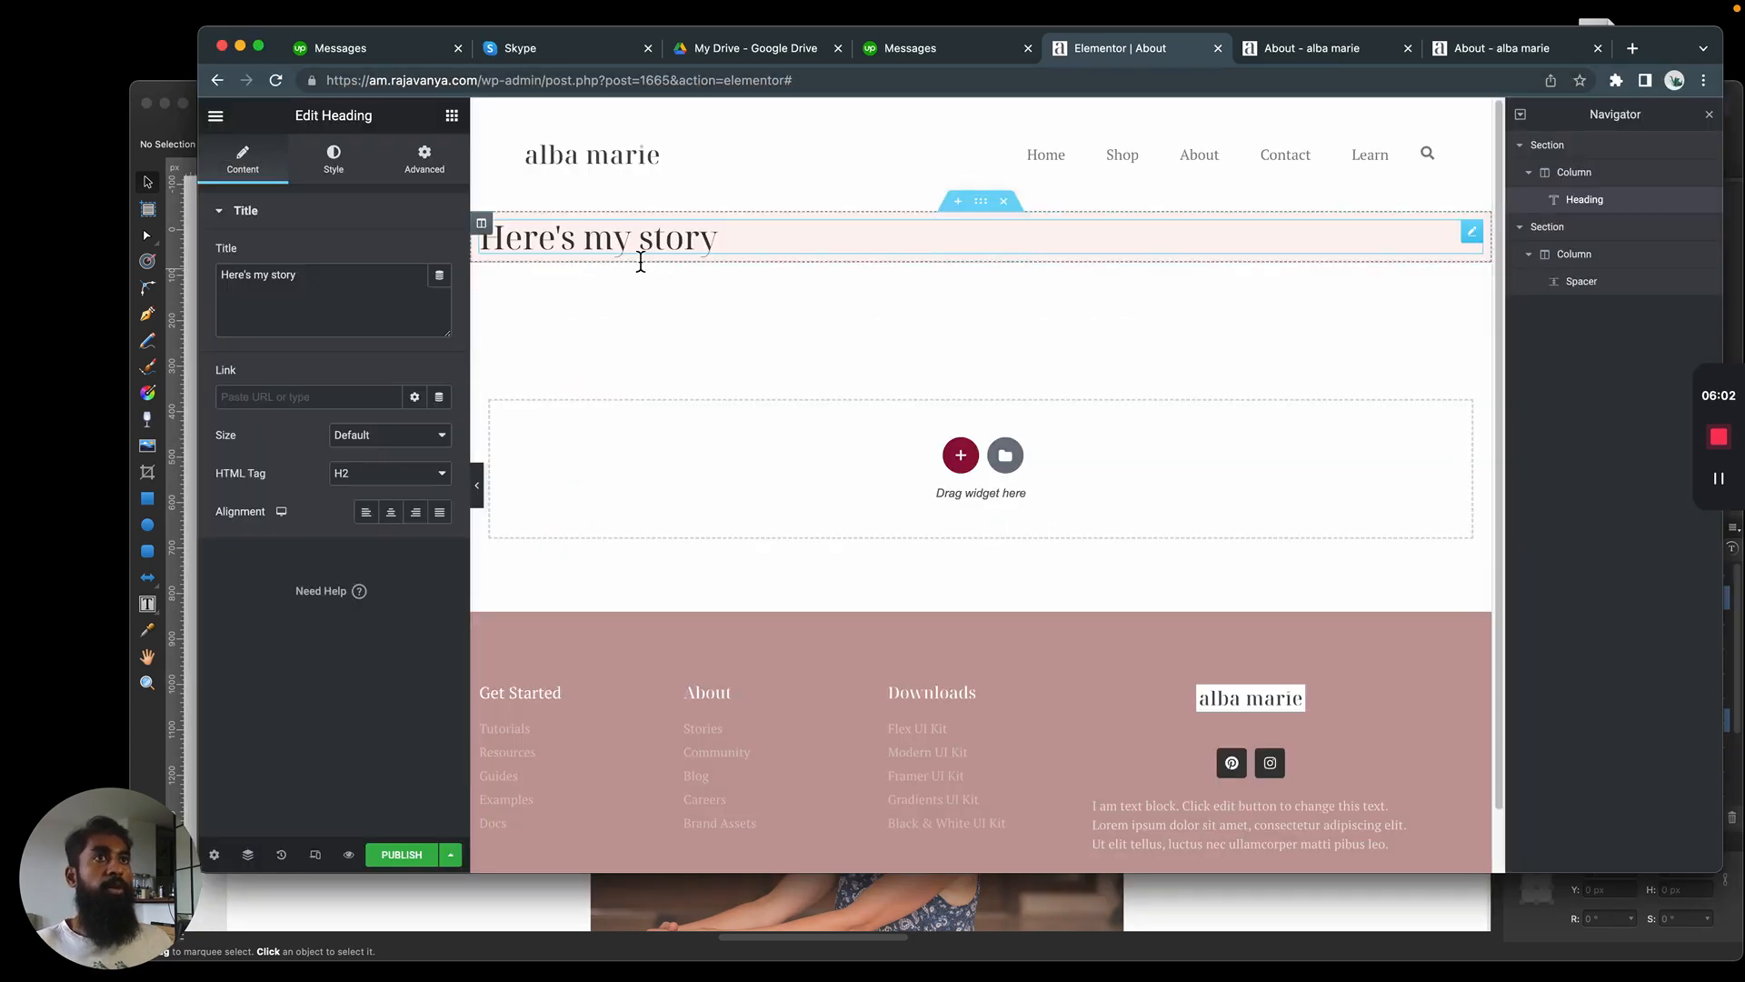
Make the "Here's my story" heading bold and align it to the center
{"action": "triple_click", "coordinate": [641, 262]}
{"action": "key", "text": "super+b"}
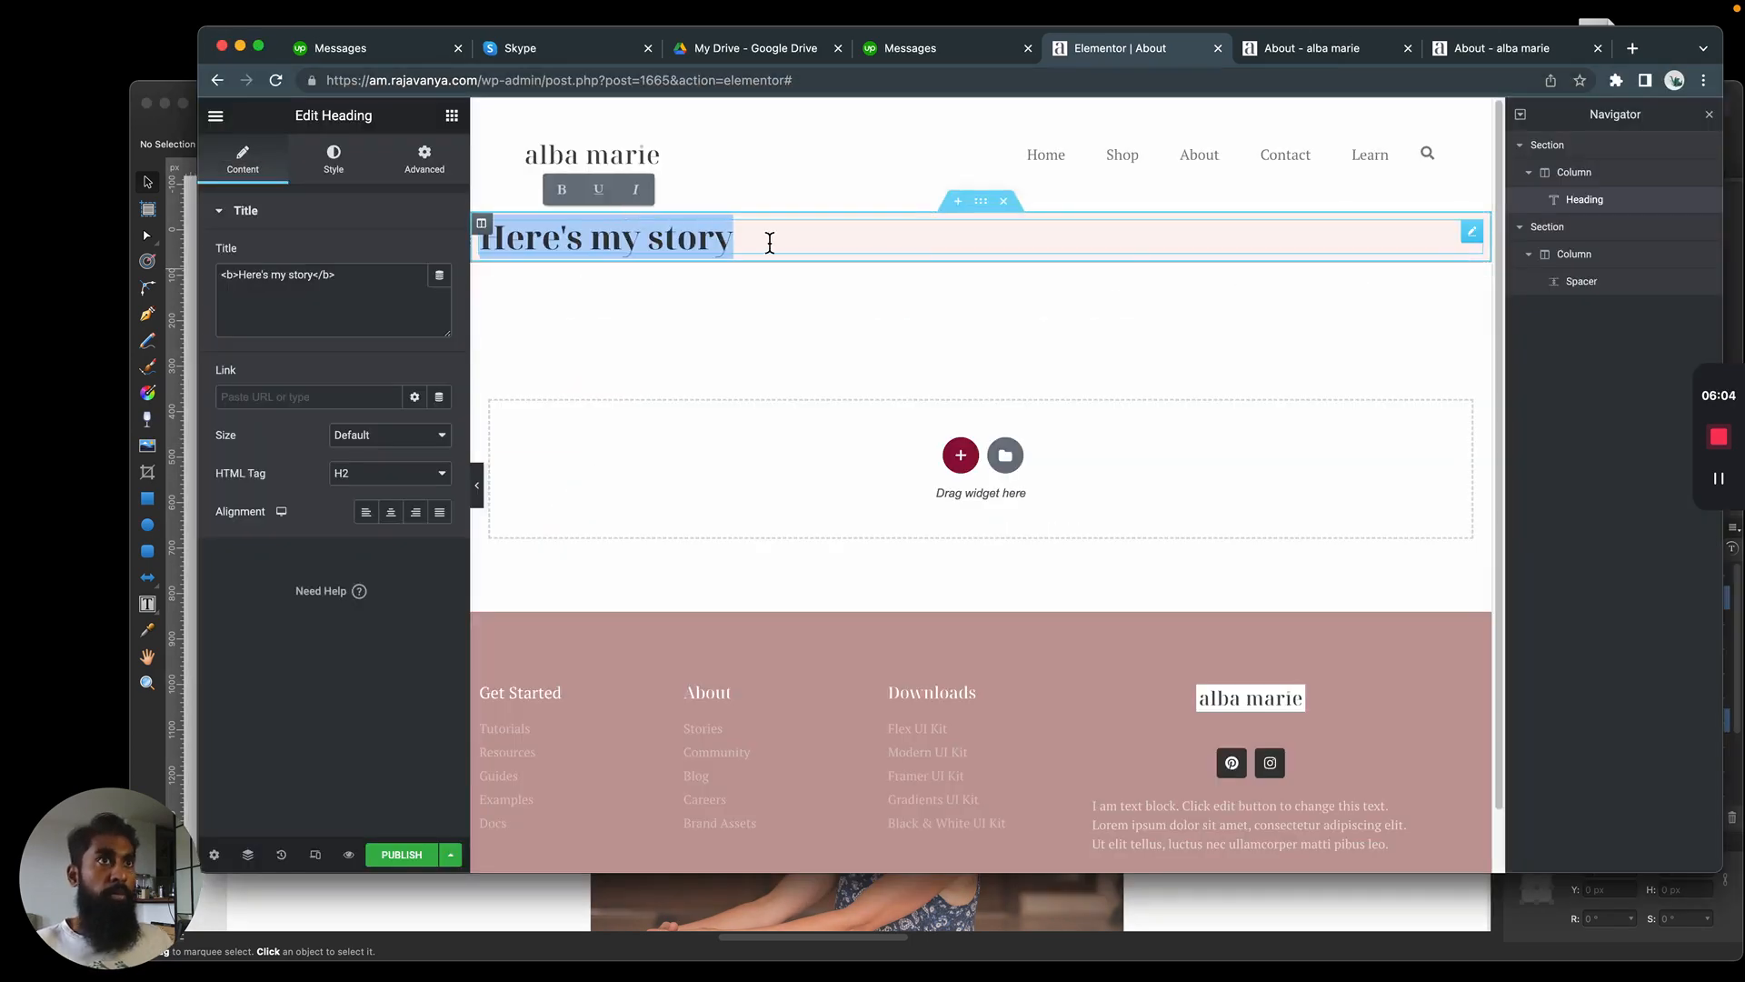
{"action": "left_click", "coordinate": [407, 518]}
Switch to the Affinity Designer mockup and compare its heading's placement with the heading on the Elementor page
{"action": "key", "text": "super+Tab"}
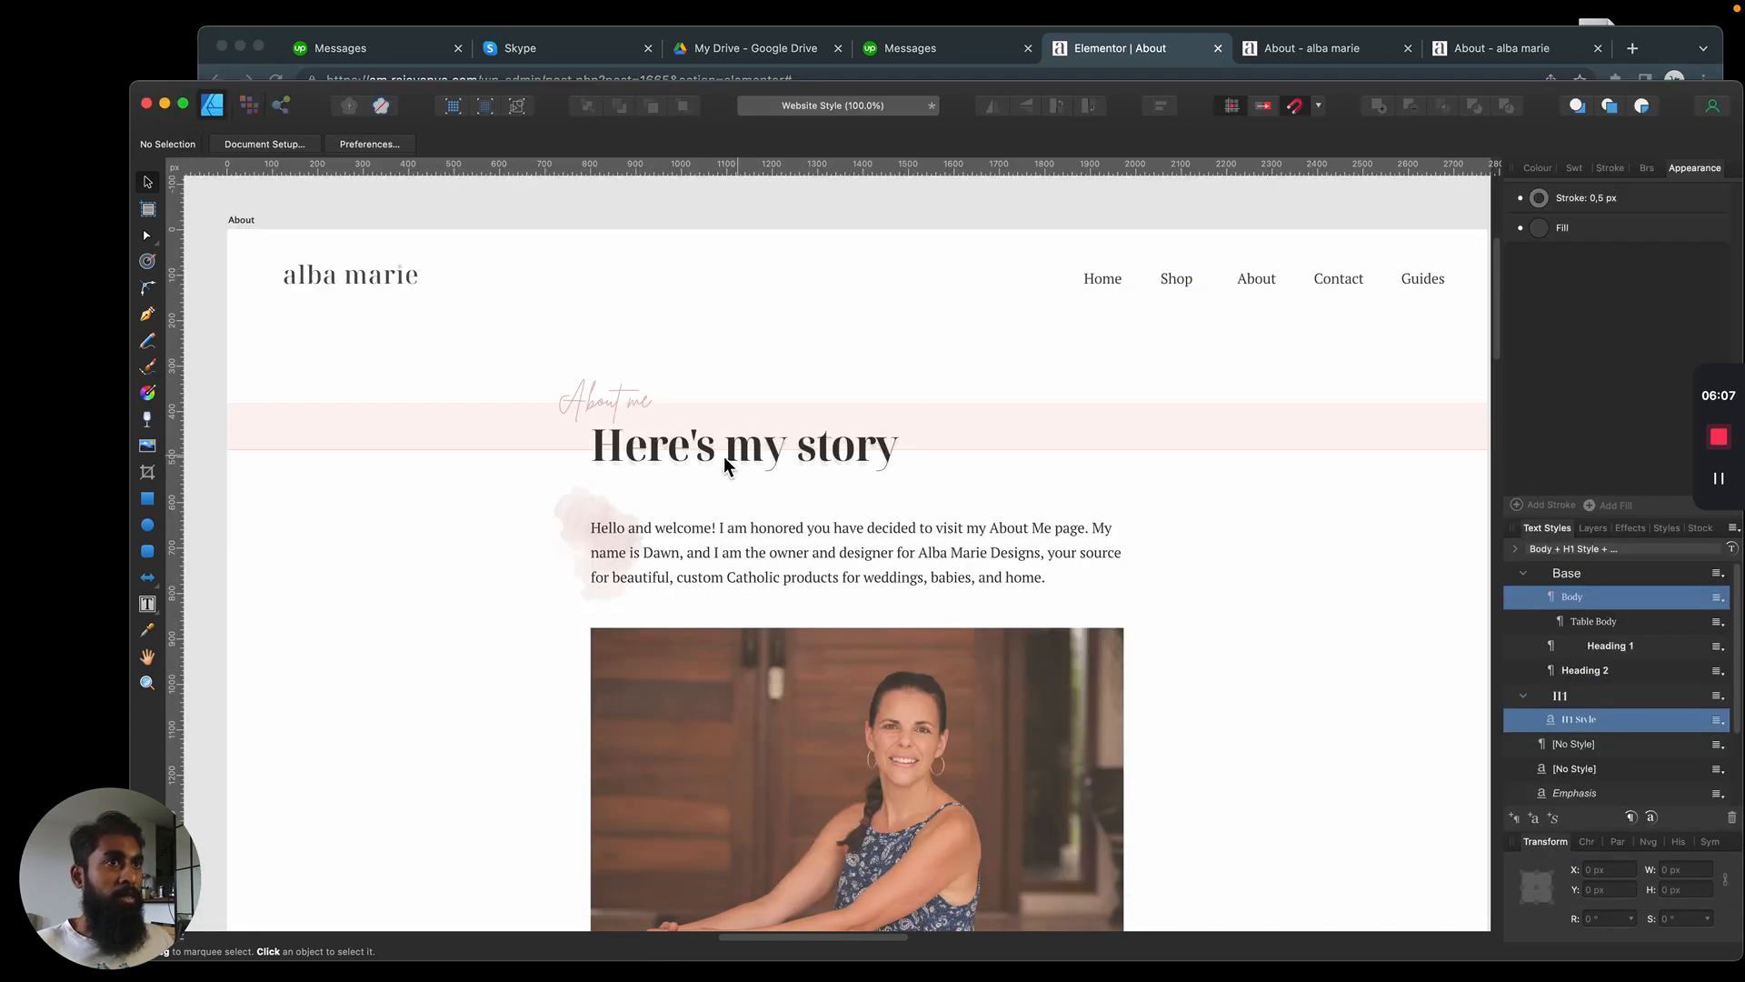
{"action": "left_click", "coordinate": [687, 463]}
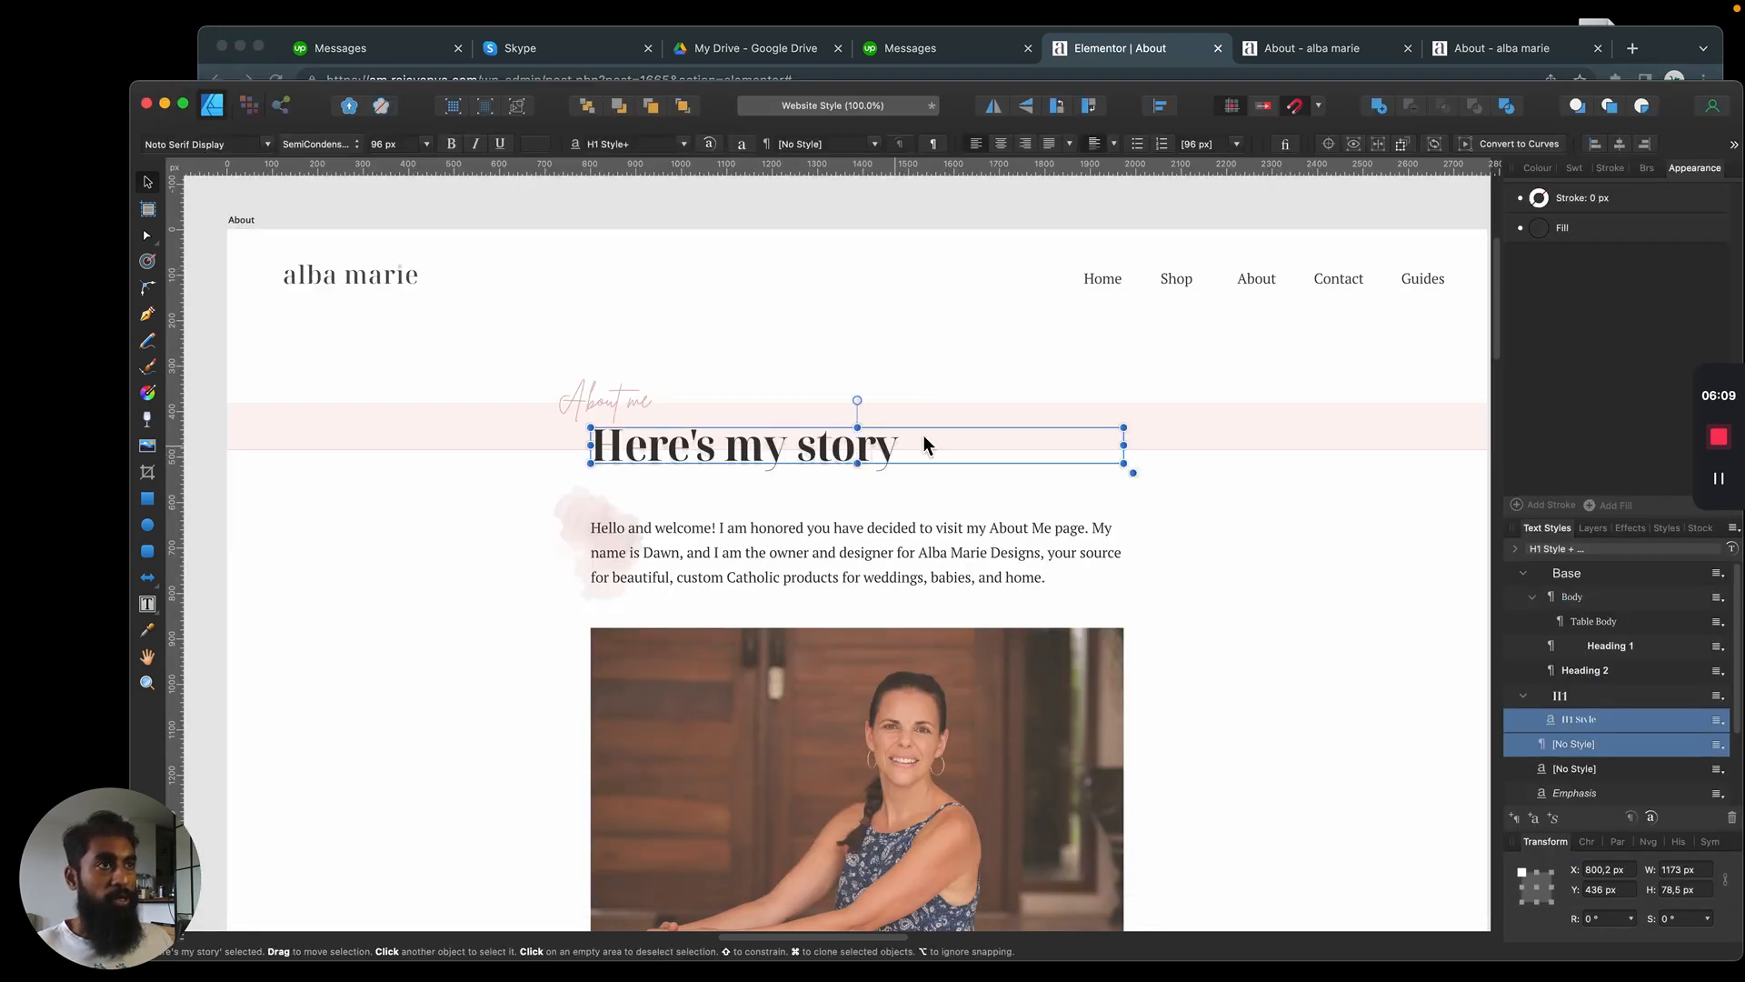
{"action": "key", "text": "super+Tab"}
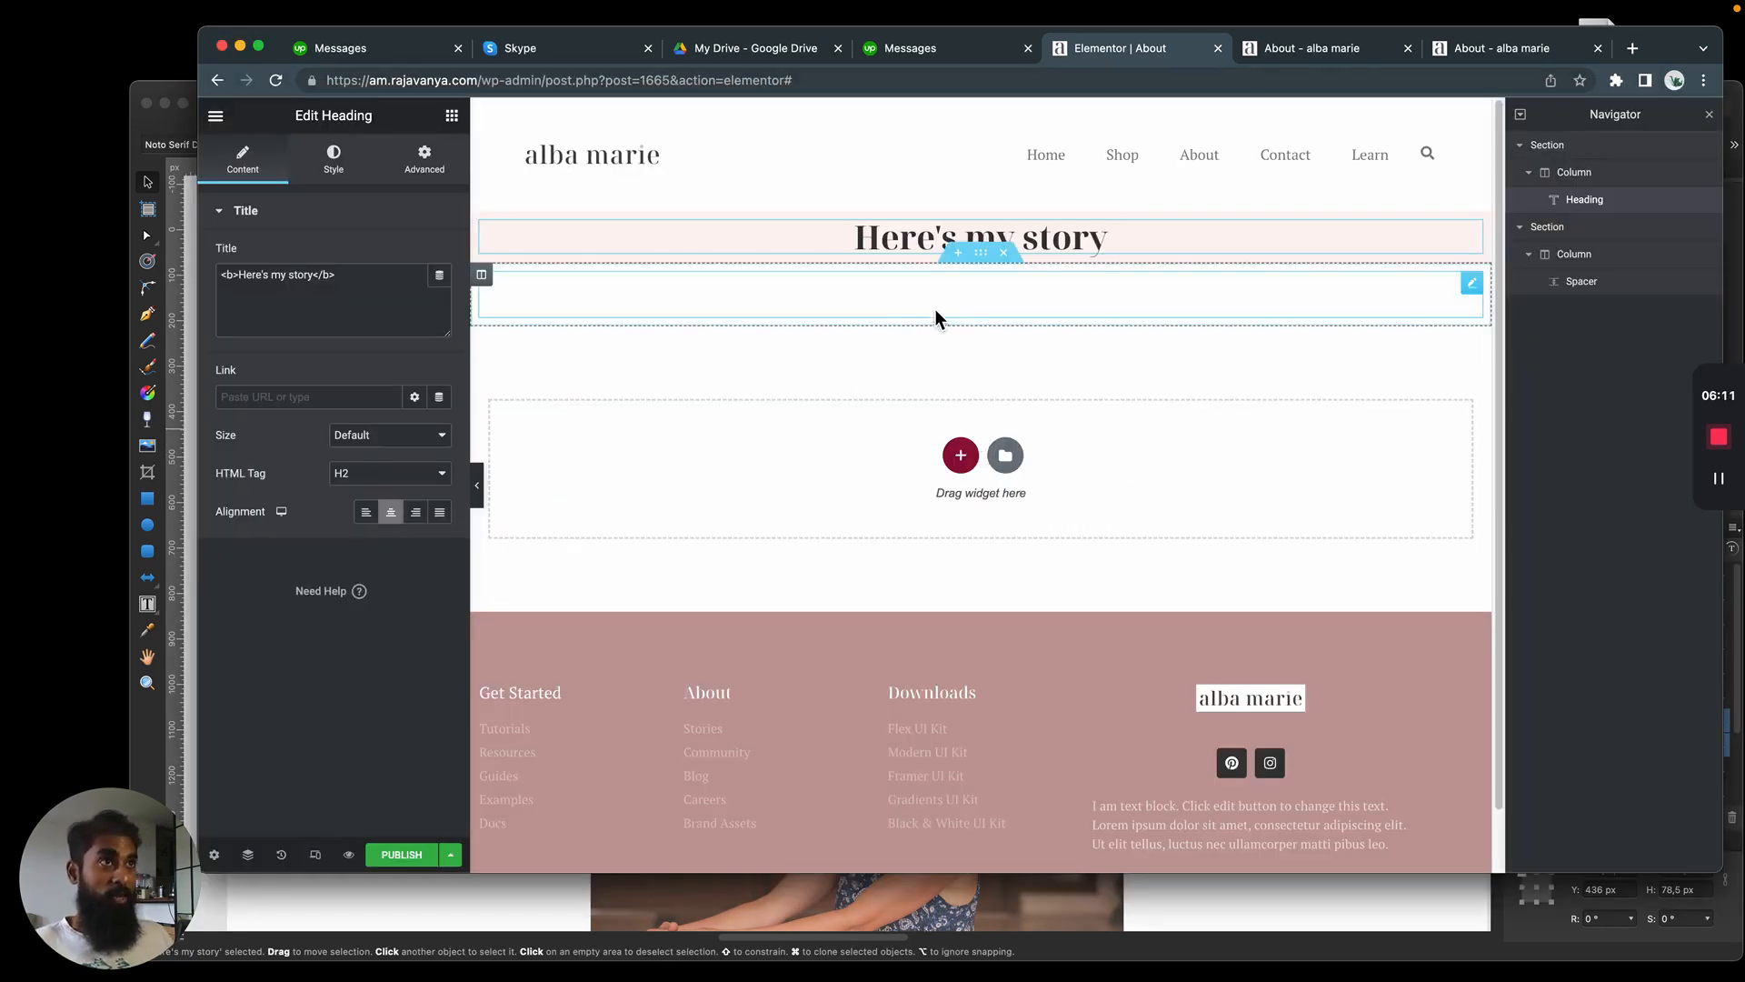
{"action": "key", "text": "super+Tab"}
{"action": "key", "text": "super+Tab"}
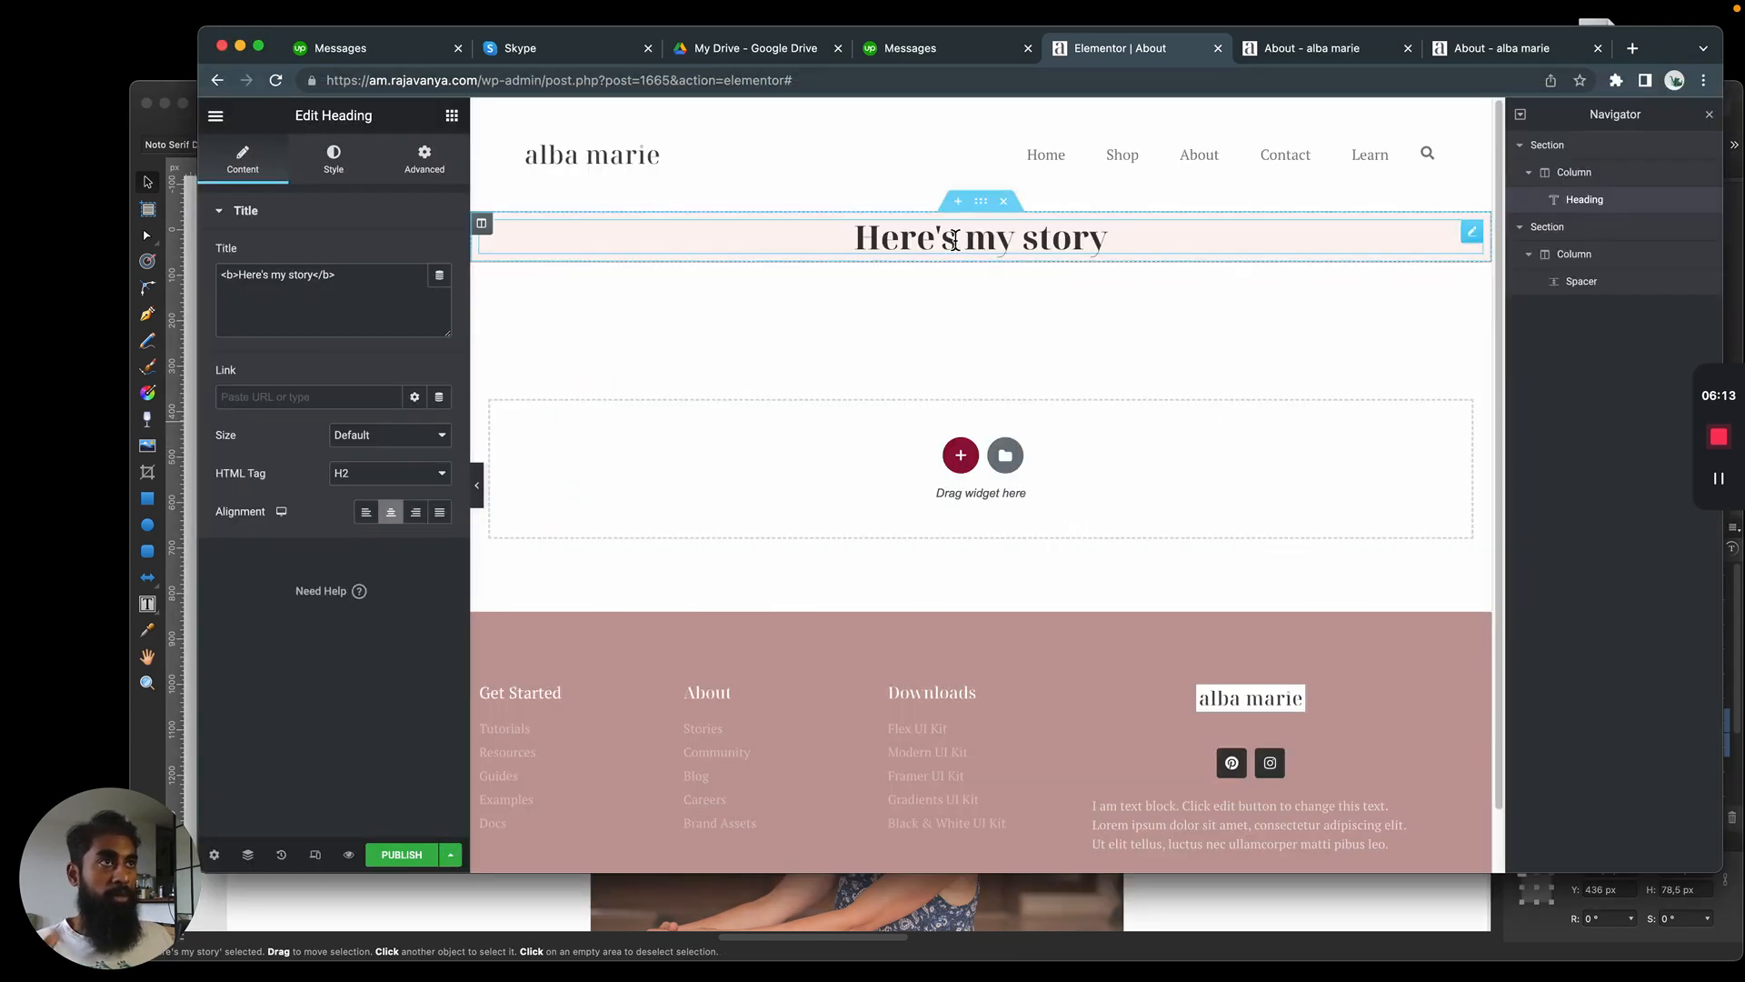
{"action": "key", "text": "super+Tab"}
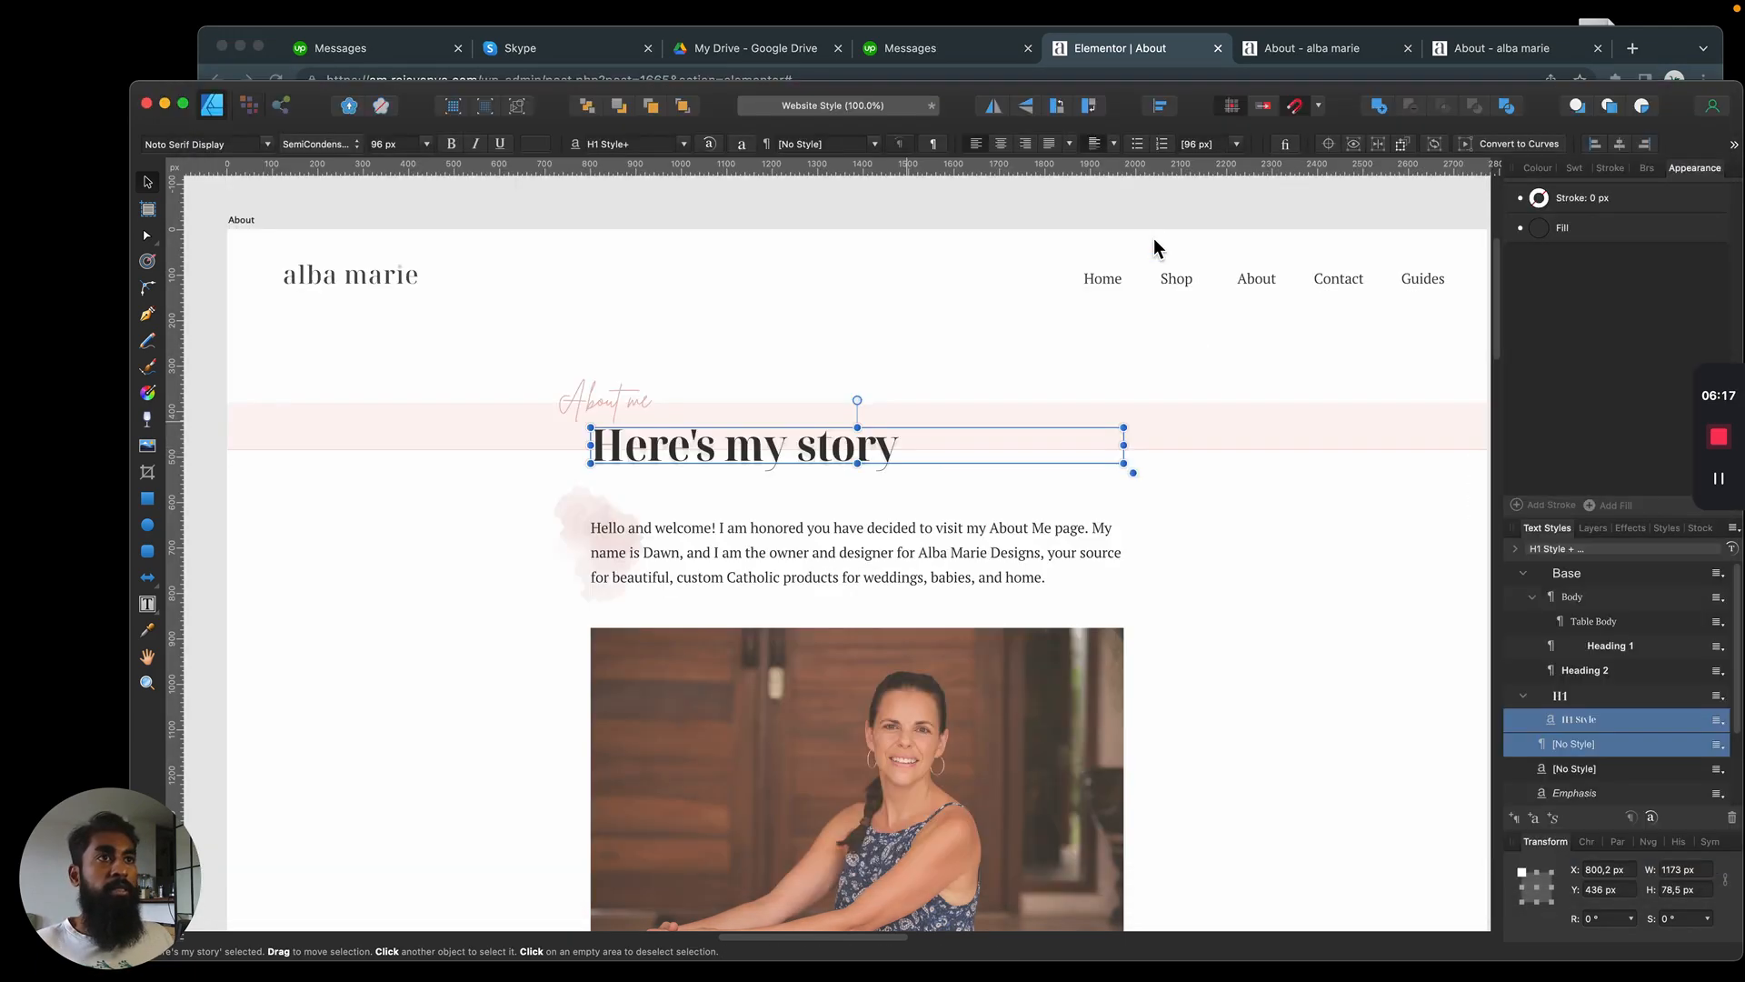
{"action": "left_click", "coordinate": [449, 512]}
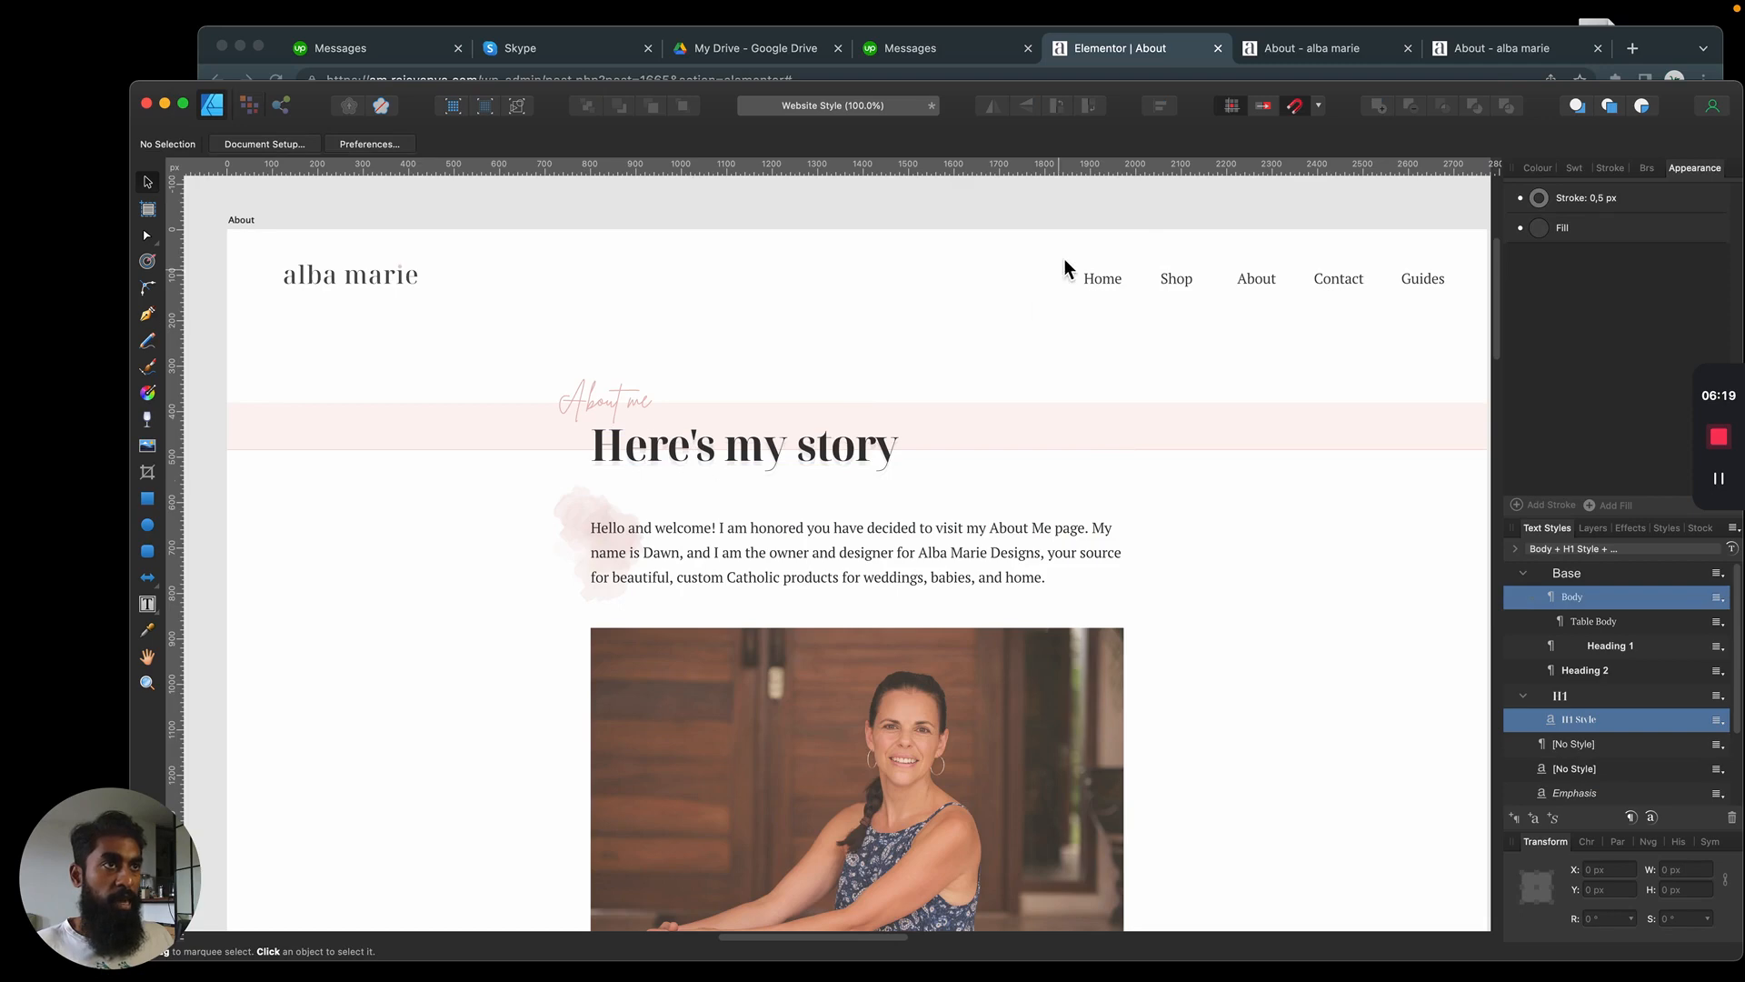
Inspect the font, weight and size of the "Here's my story" heading in the Affinity Designer mockup
{"action": "key", "text": "super+Tab"}
{"action": "triple_click", "coordinate": [975, 250]}
{"action": "key", "text": "super+Tab"}
{"action": "left_click", "coordinate": [682, 445]}
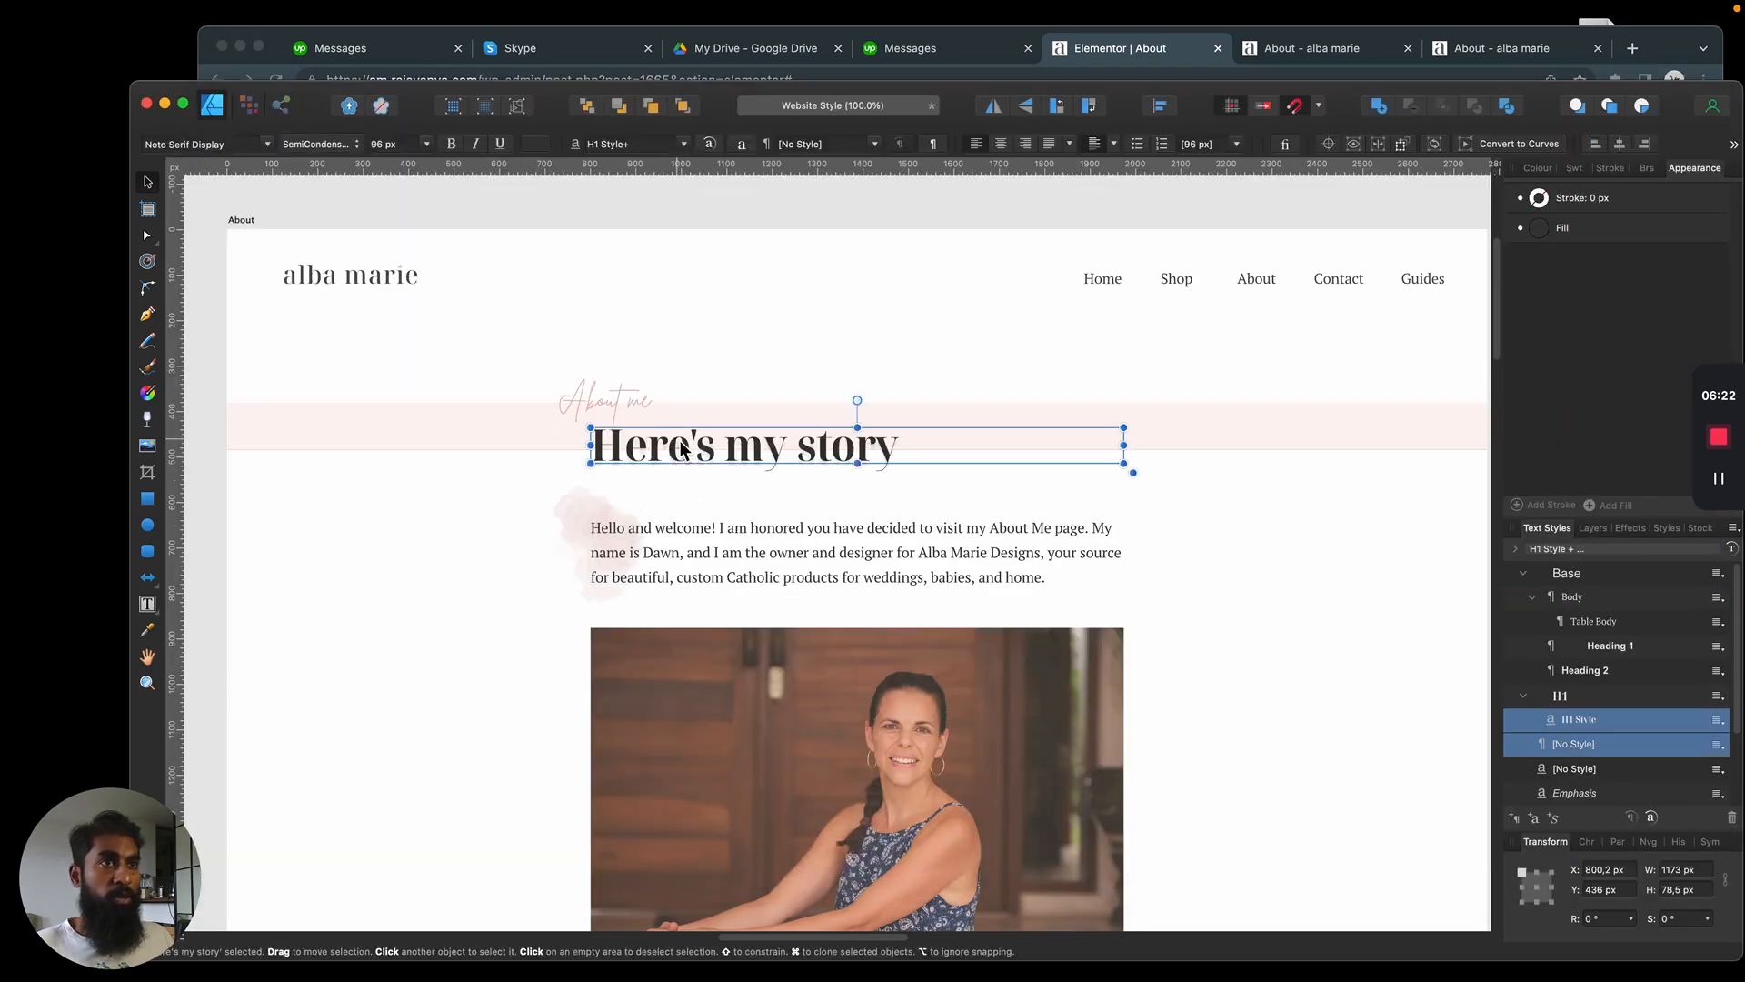
{"action": "key", "text": "t"}
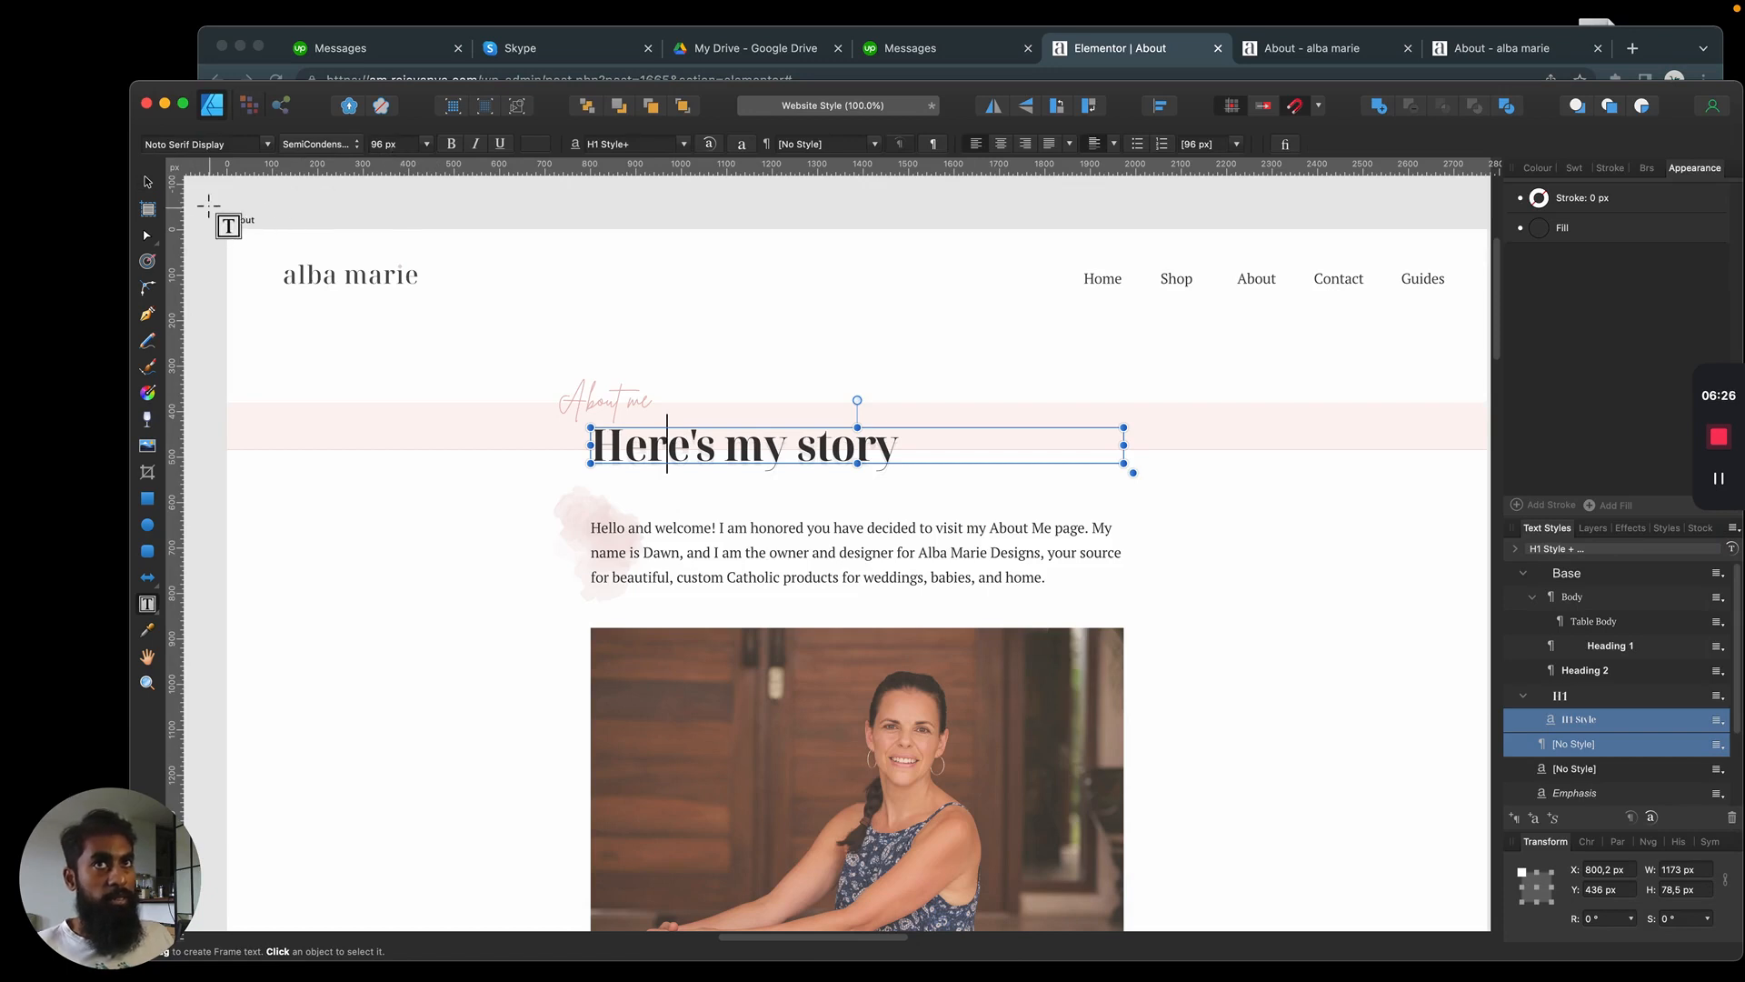
{"action": "key", "text": "Escape"}
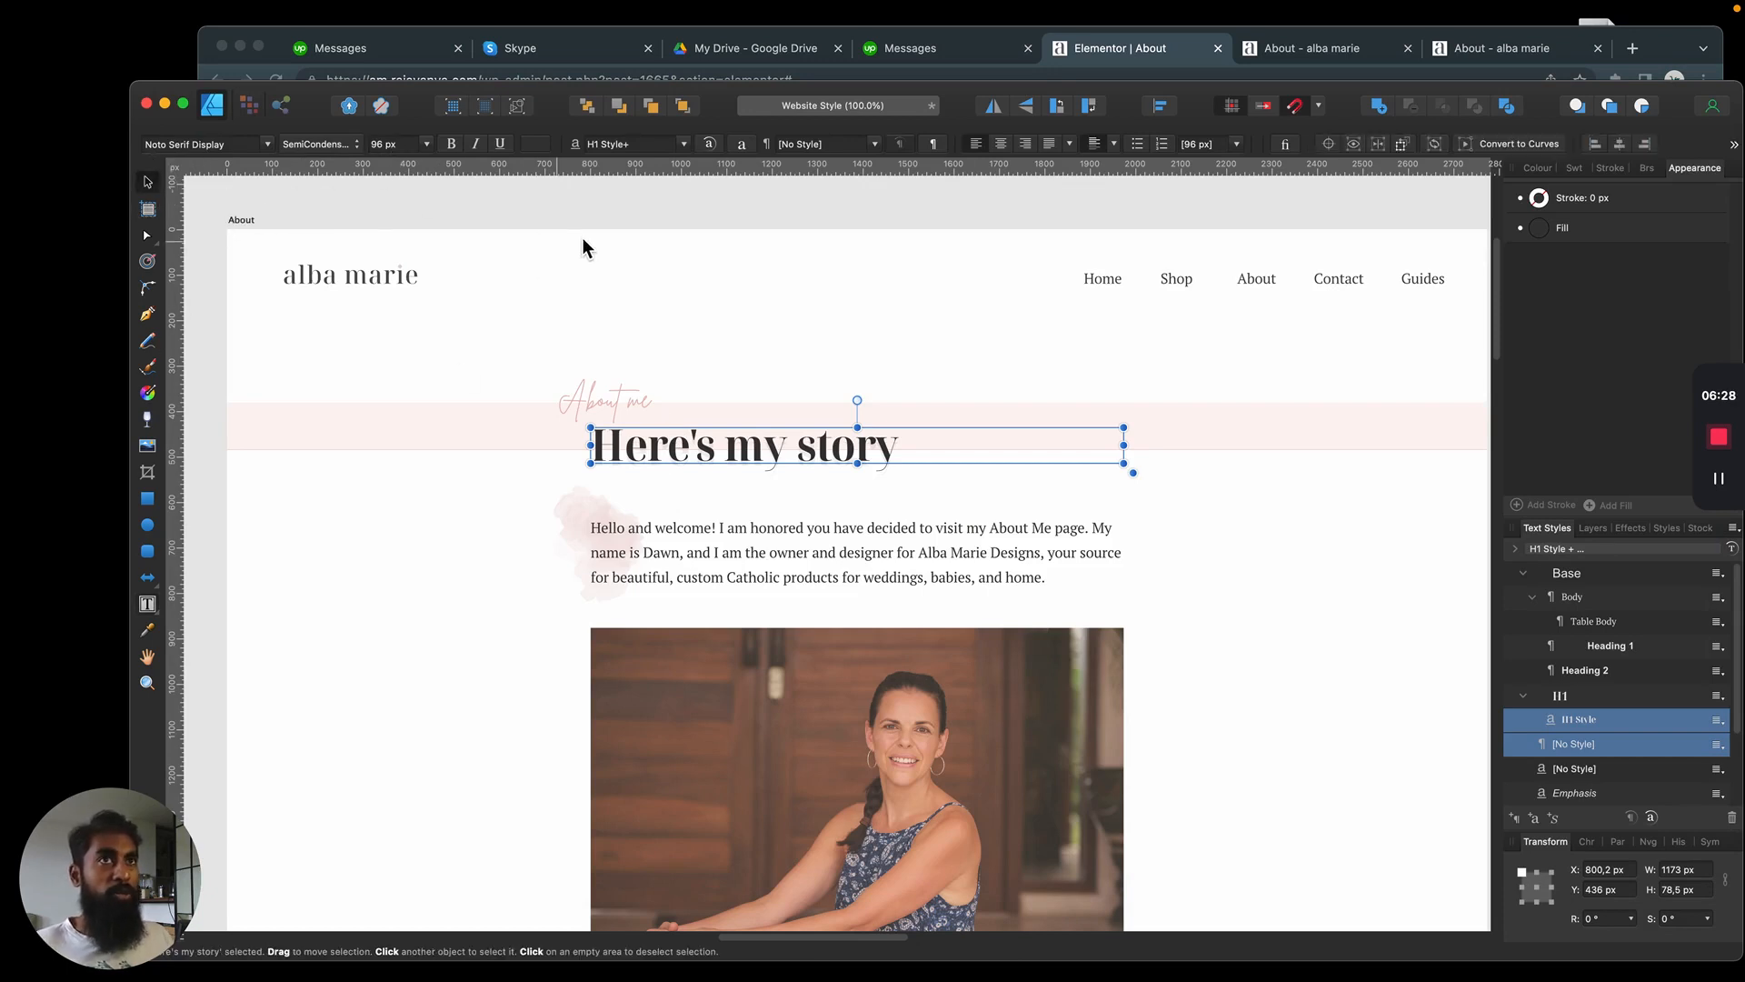
Return to Elementor and review the heading's typography settings and HTML tag options
{"action": "key", "text": "super+Tab"}
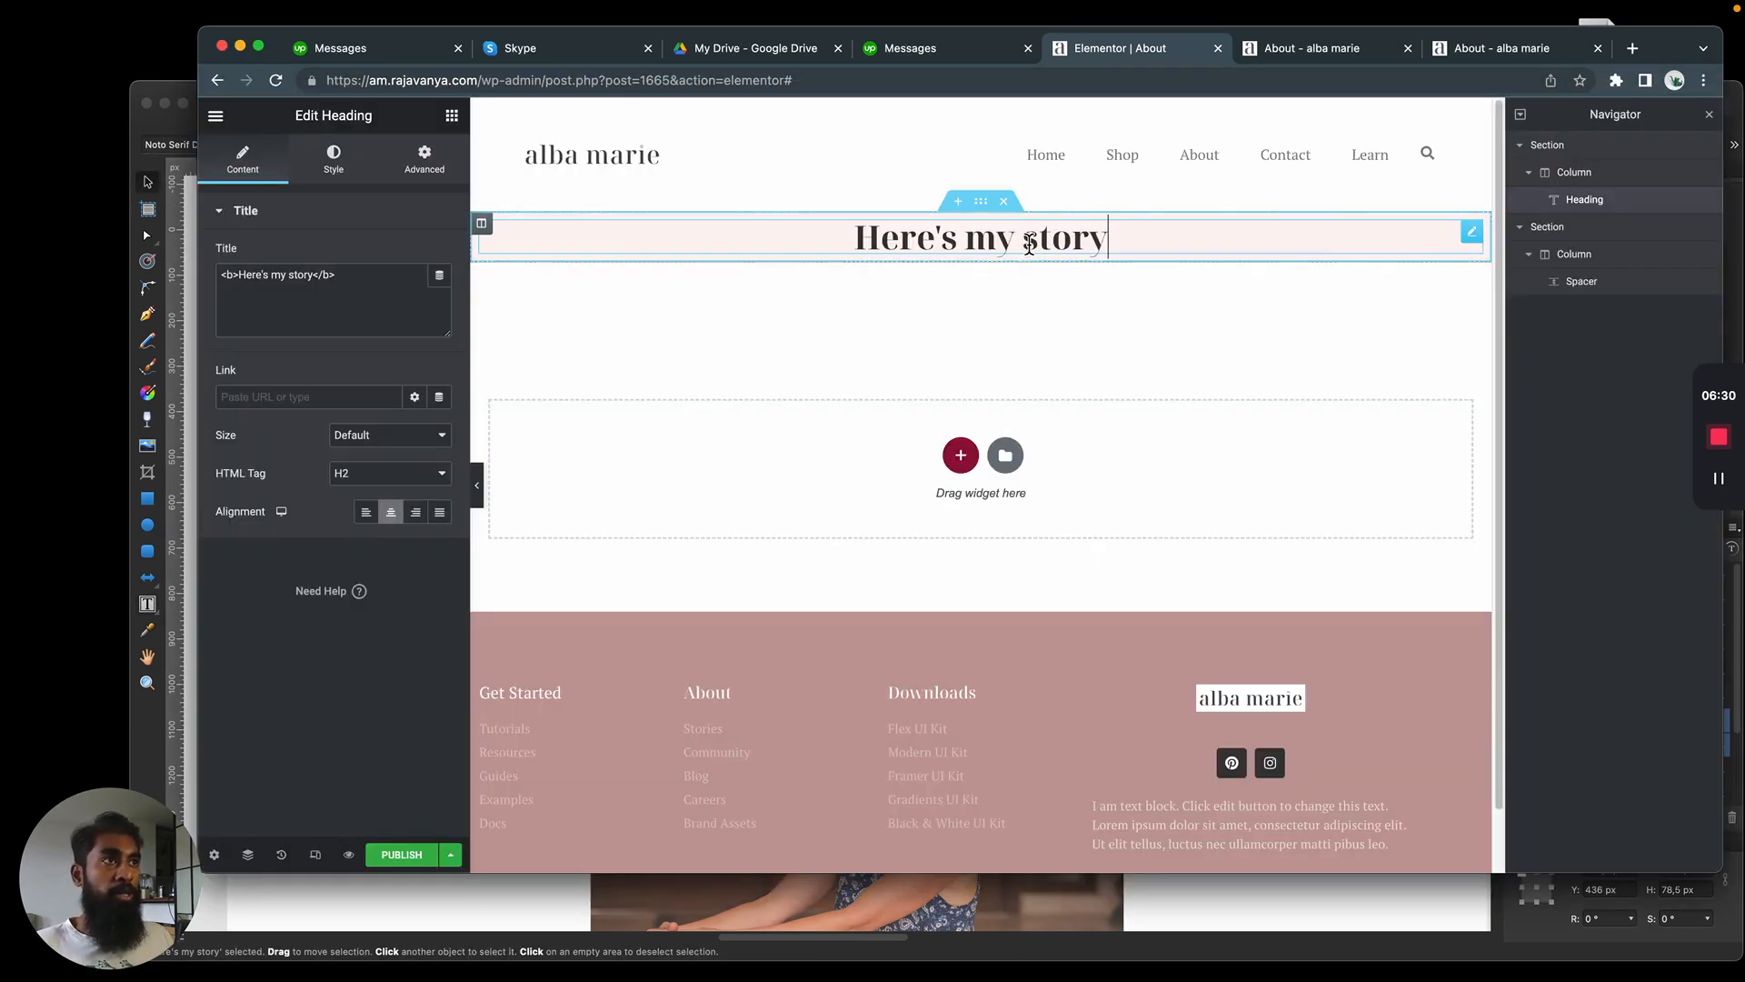
{"action": "double_click", "coordinate": [1078, 241]}
{"action": "left_click", "coordinate": [1077, 241]}
{"action": "left_click", "coordinate": [333, 160]}
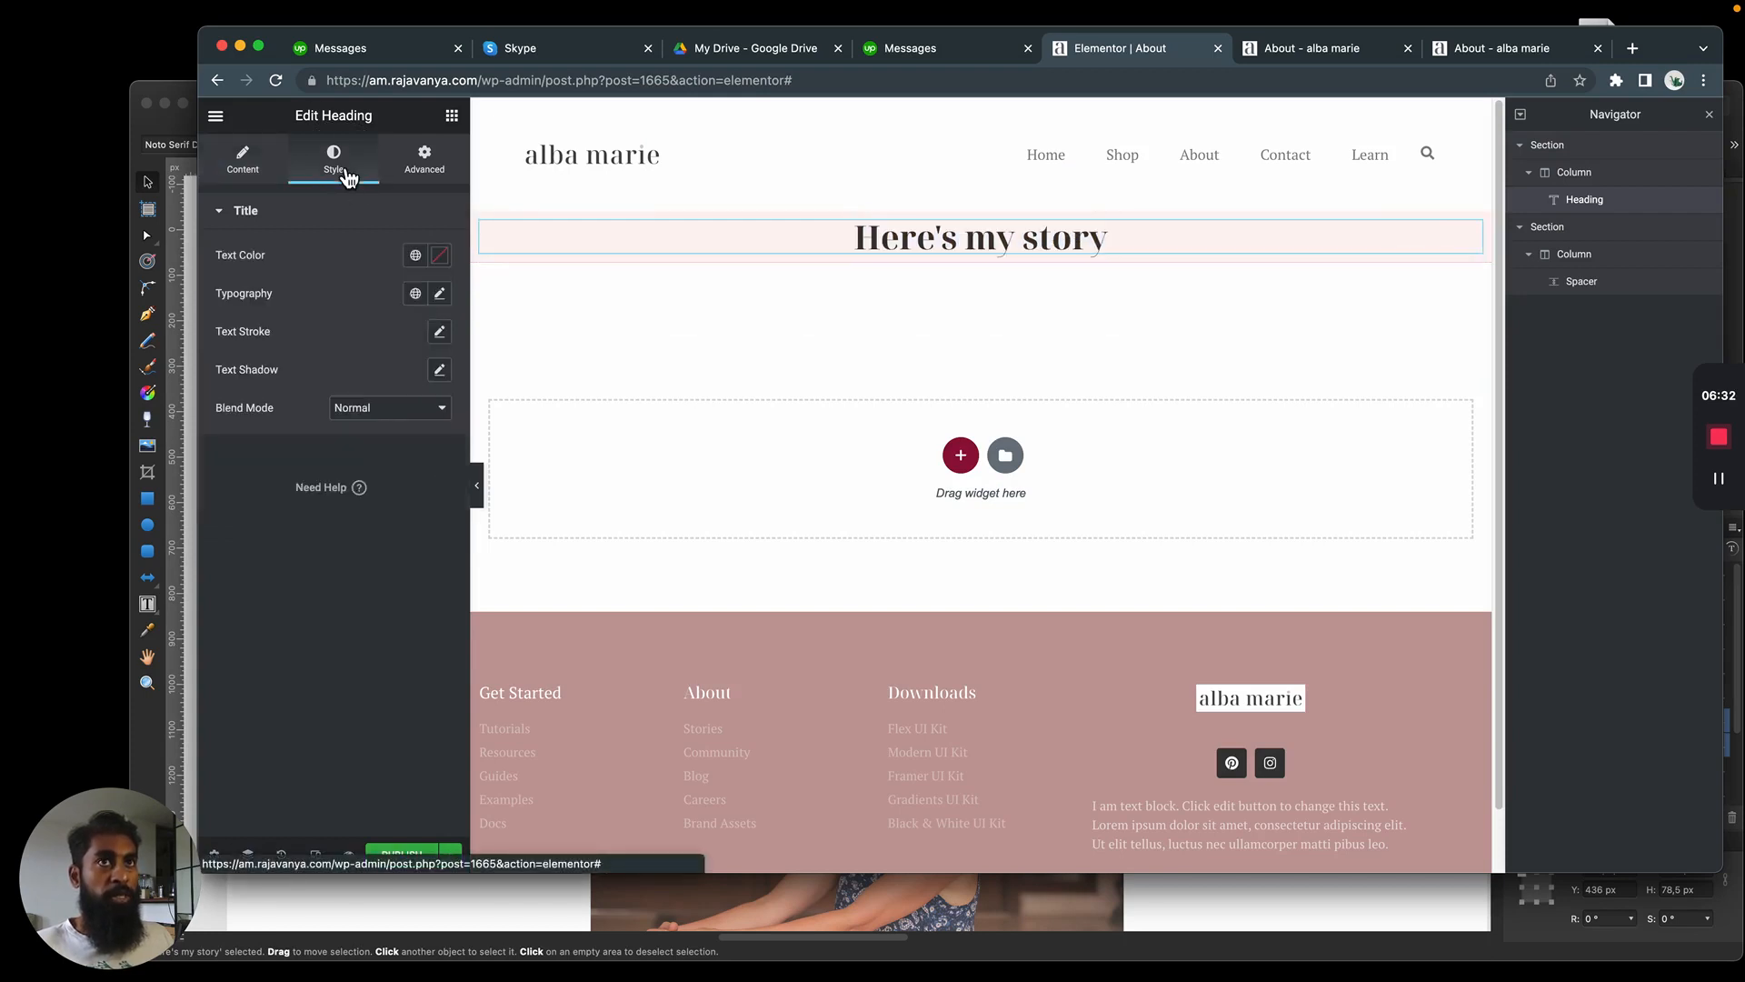
{"action": "left_click", "coordinate": [246, 160]}
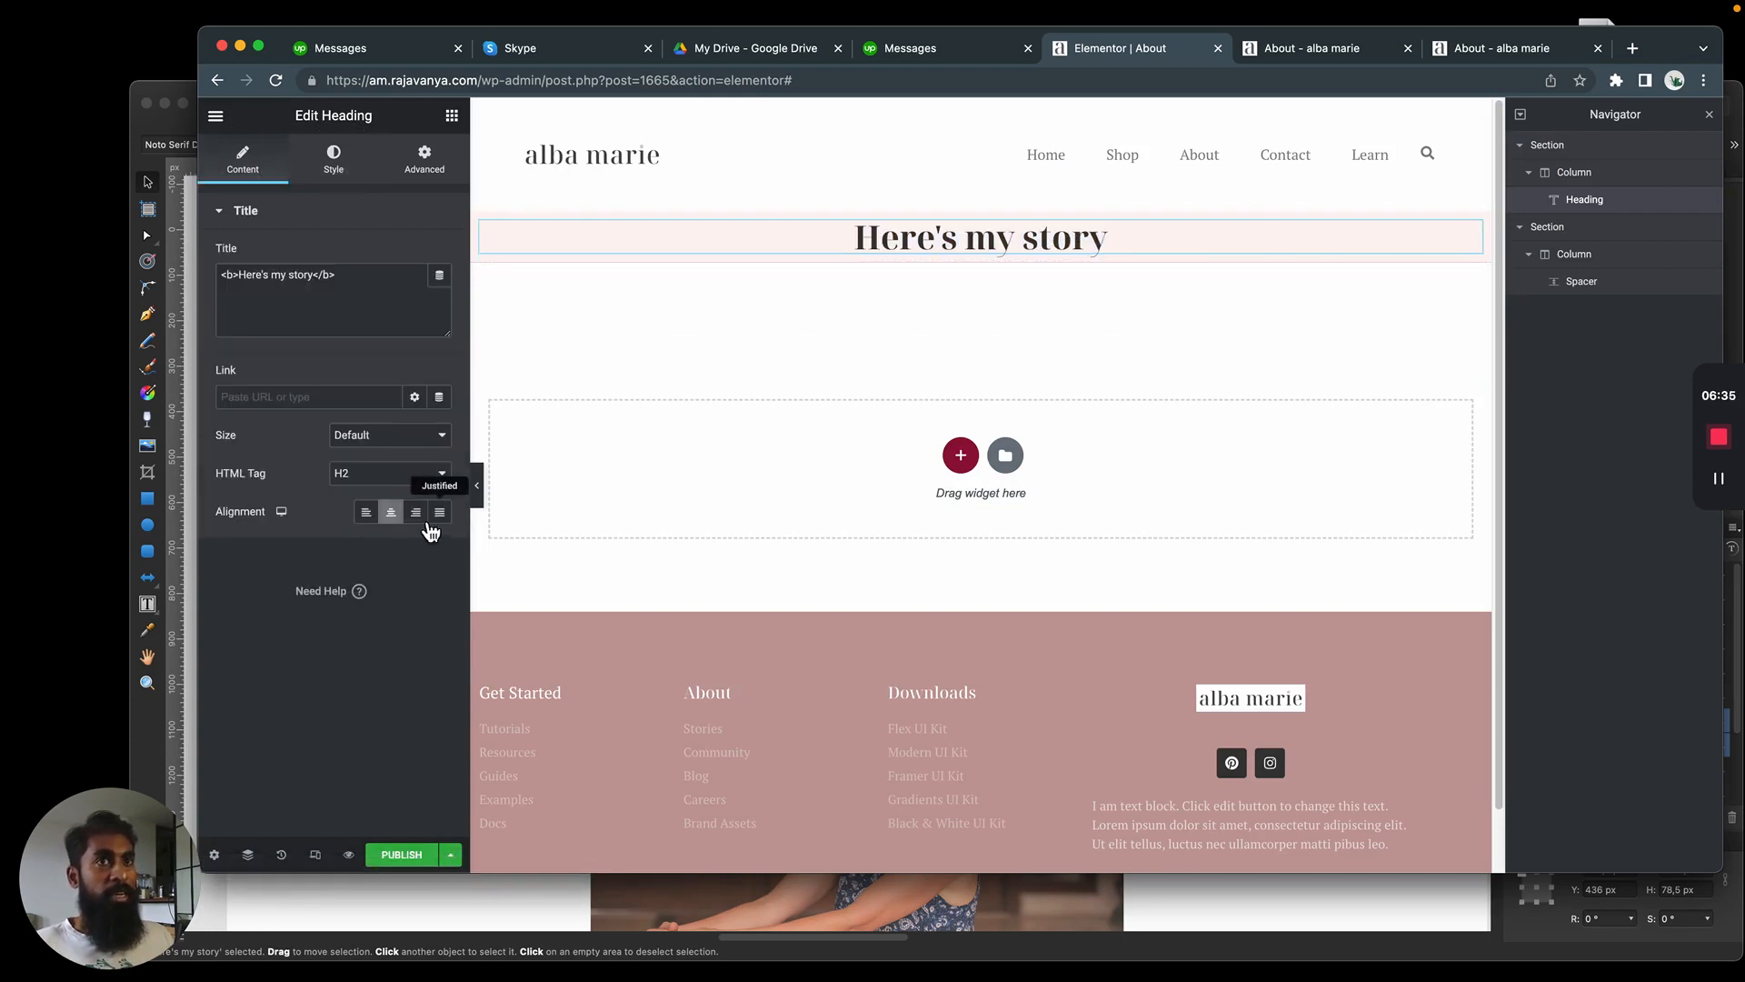
{"action": "left_click", "coordinate": [360, 481]}
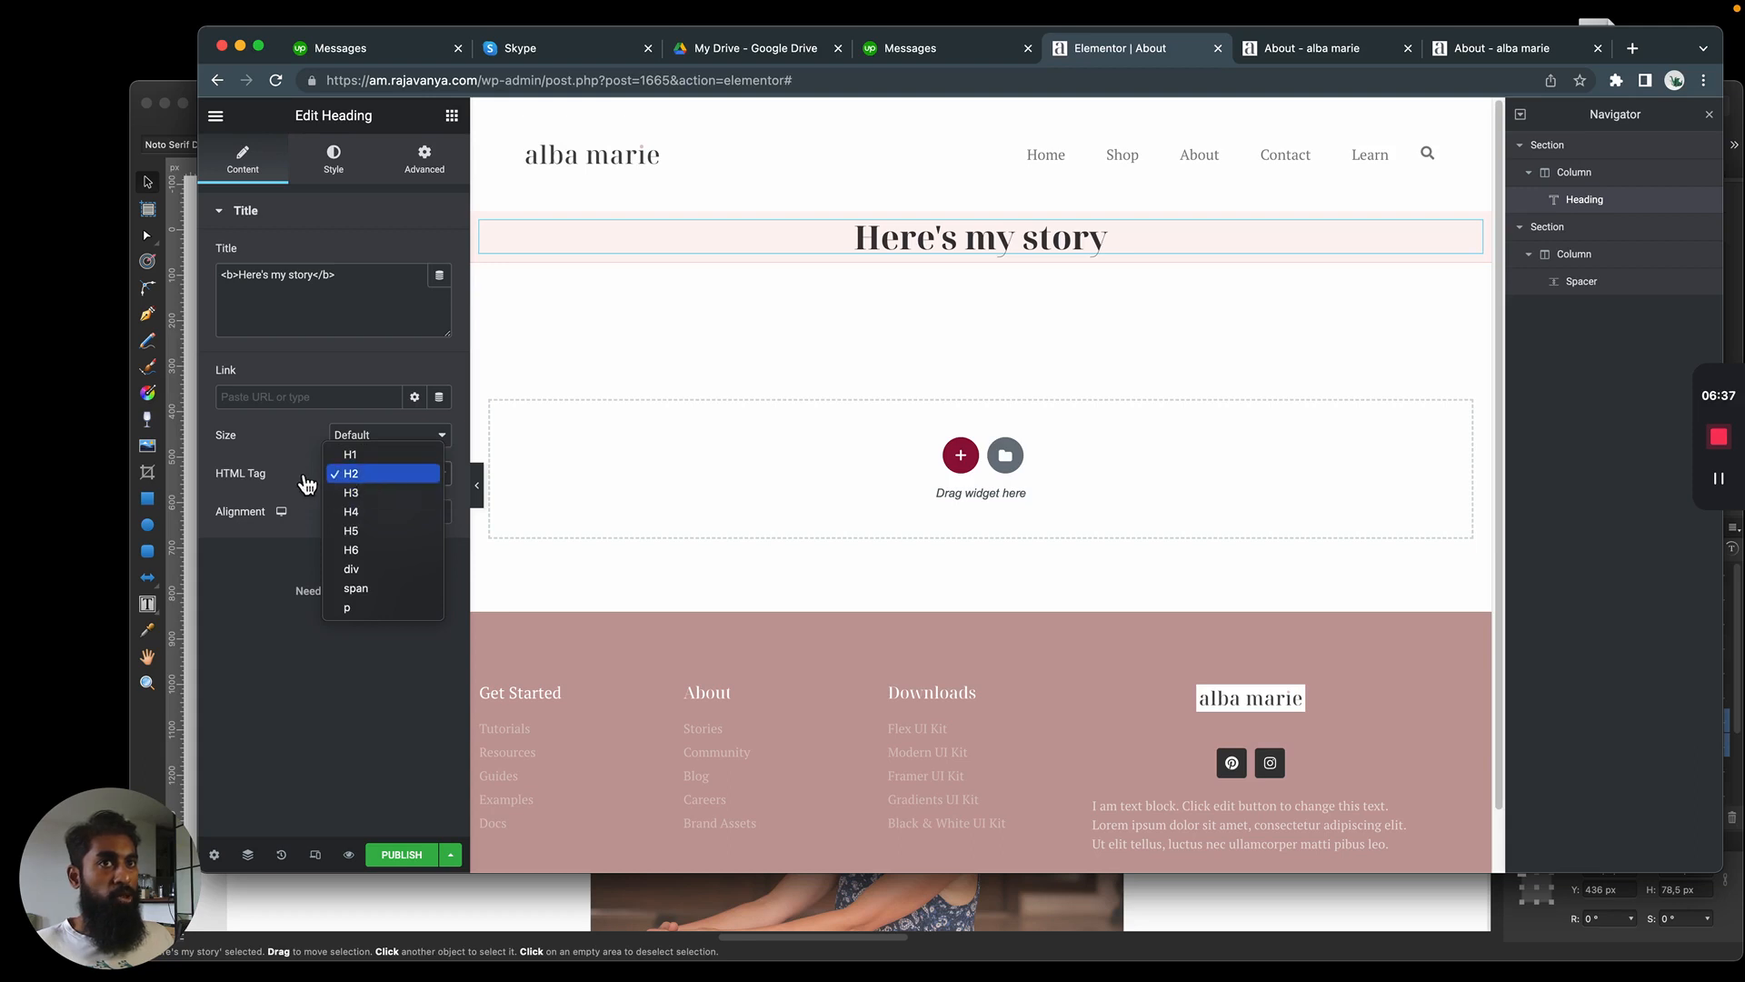
{"action": "left_click", "coordinate": [250, 433]}
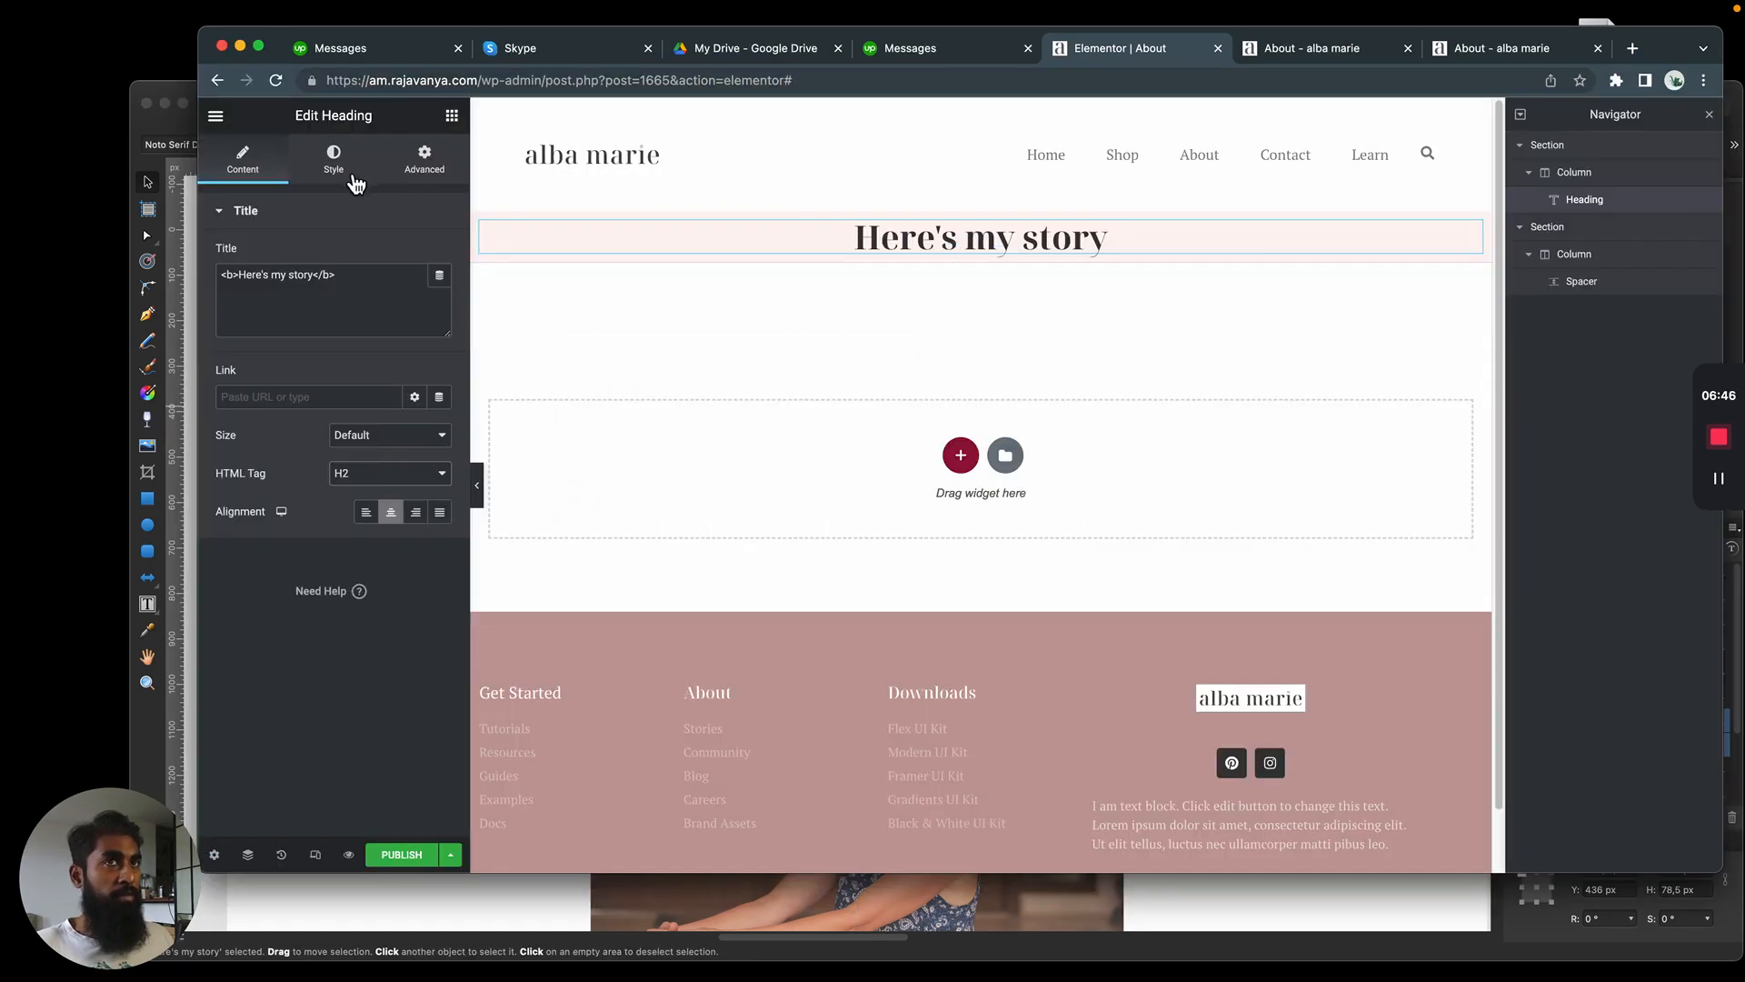
{"action": "left_click", "coordinate": [348, 182]}
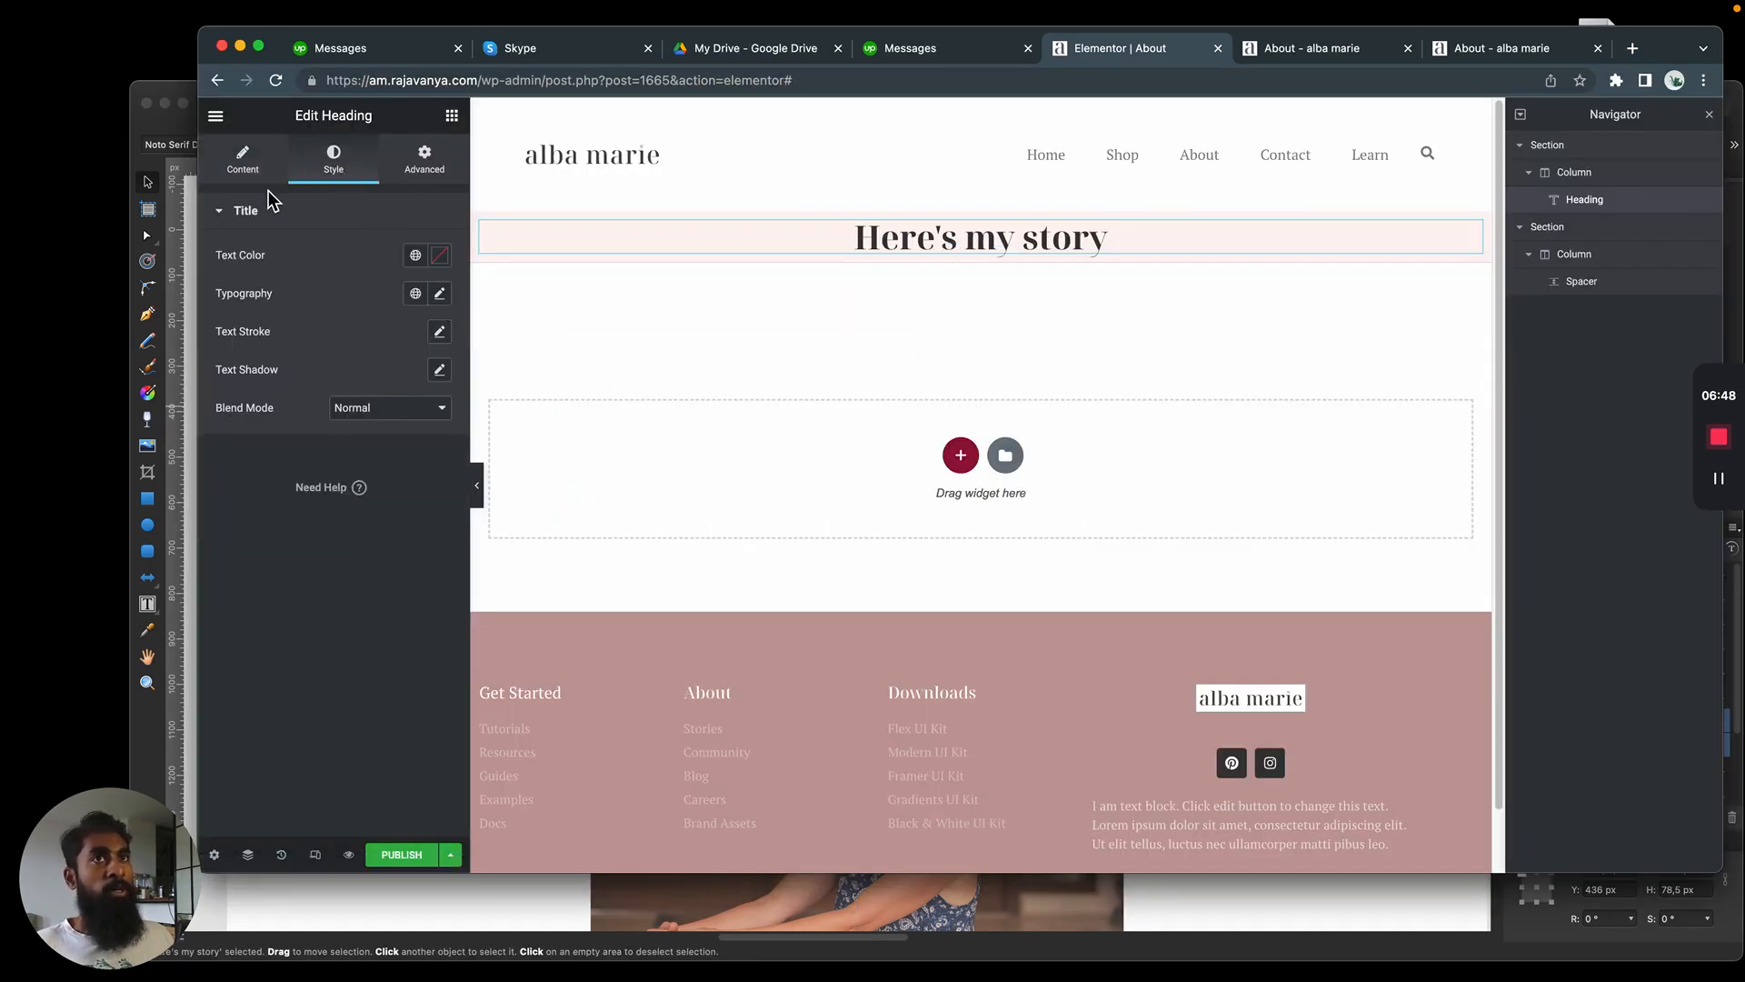
{"action": "left_click", "coordinate": [243, 157]}
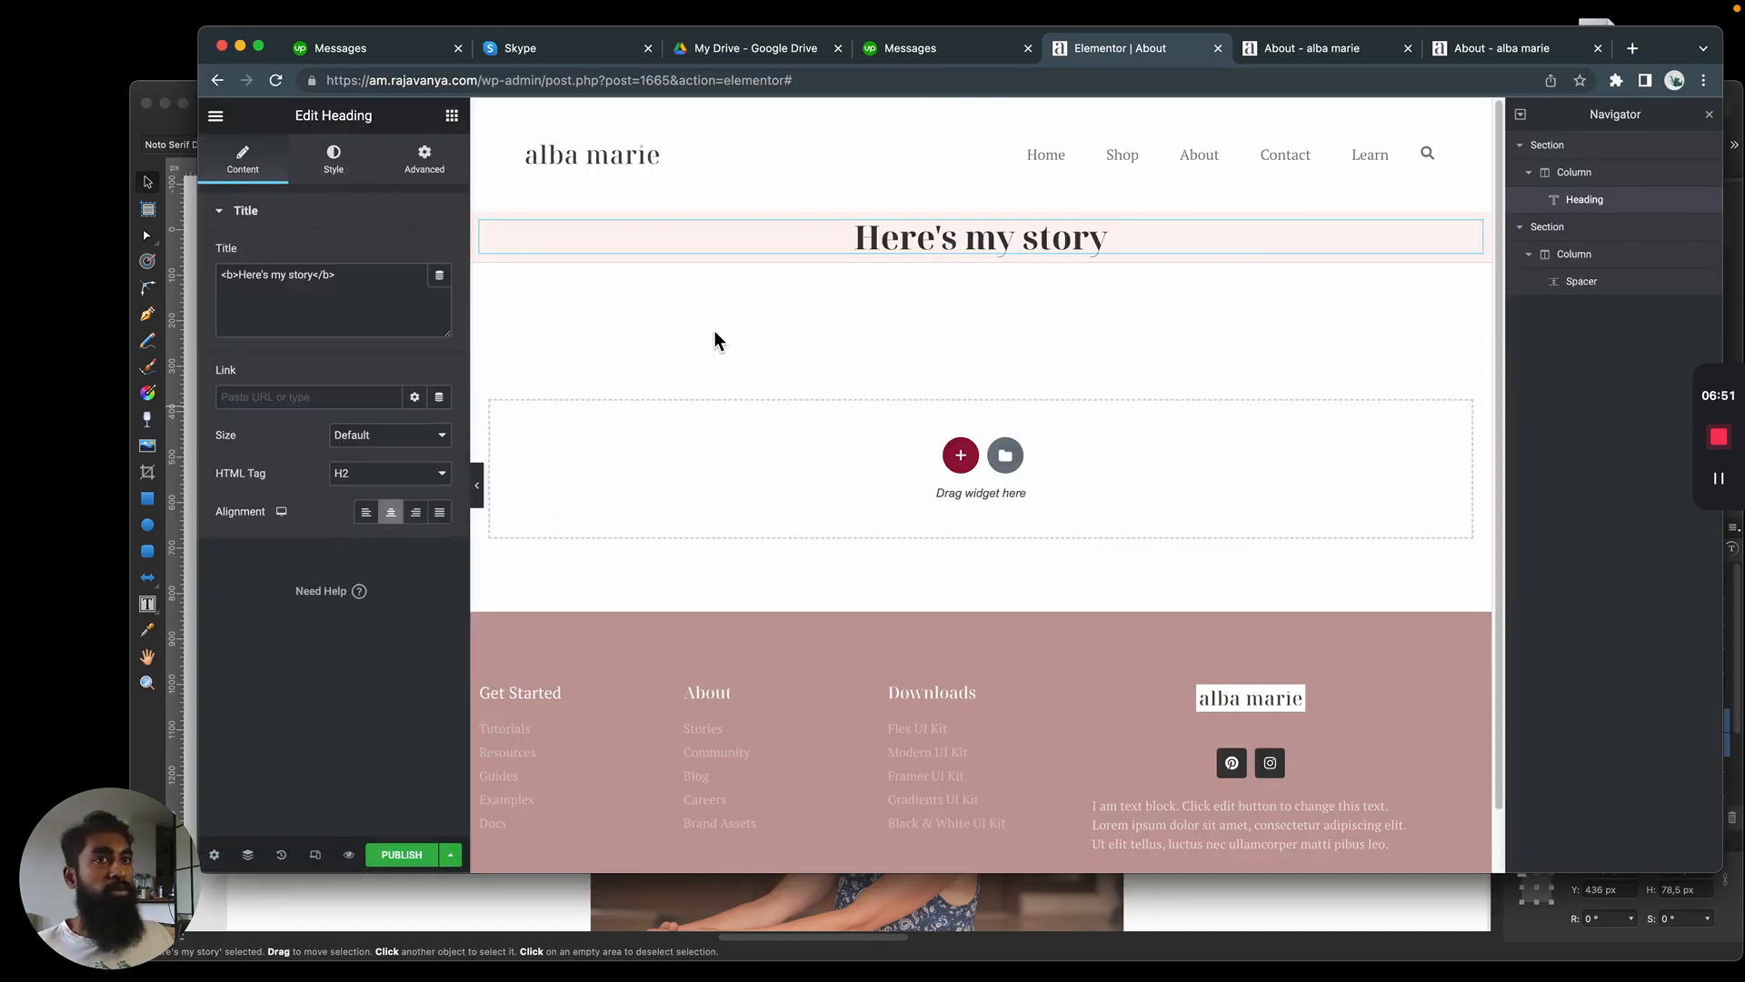
Examine the site-wide H2 typography in Elementor's Site Settings, checking its font family, size and weight
{"action": "left_click", "coordinate": [323, 159]}
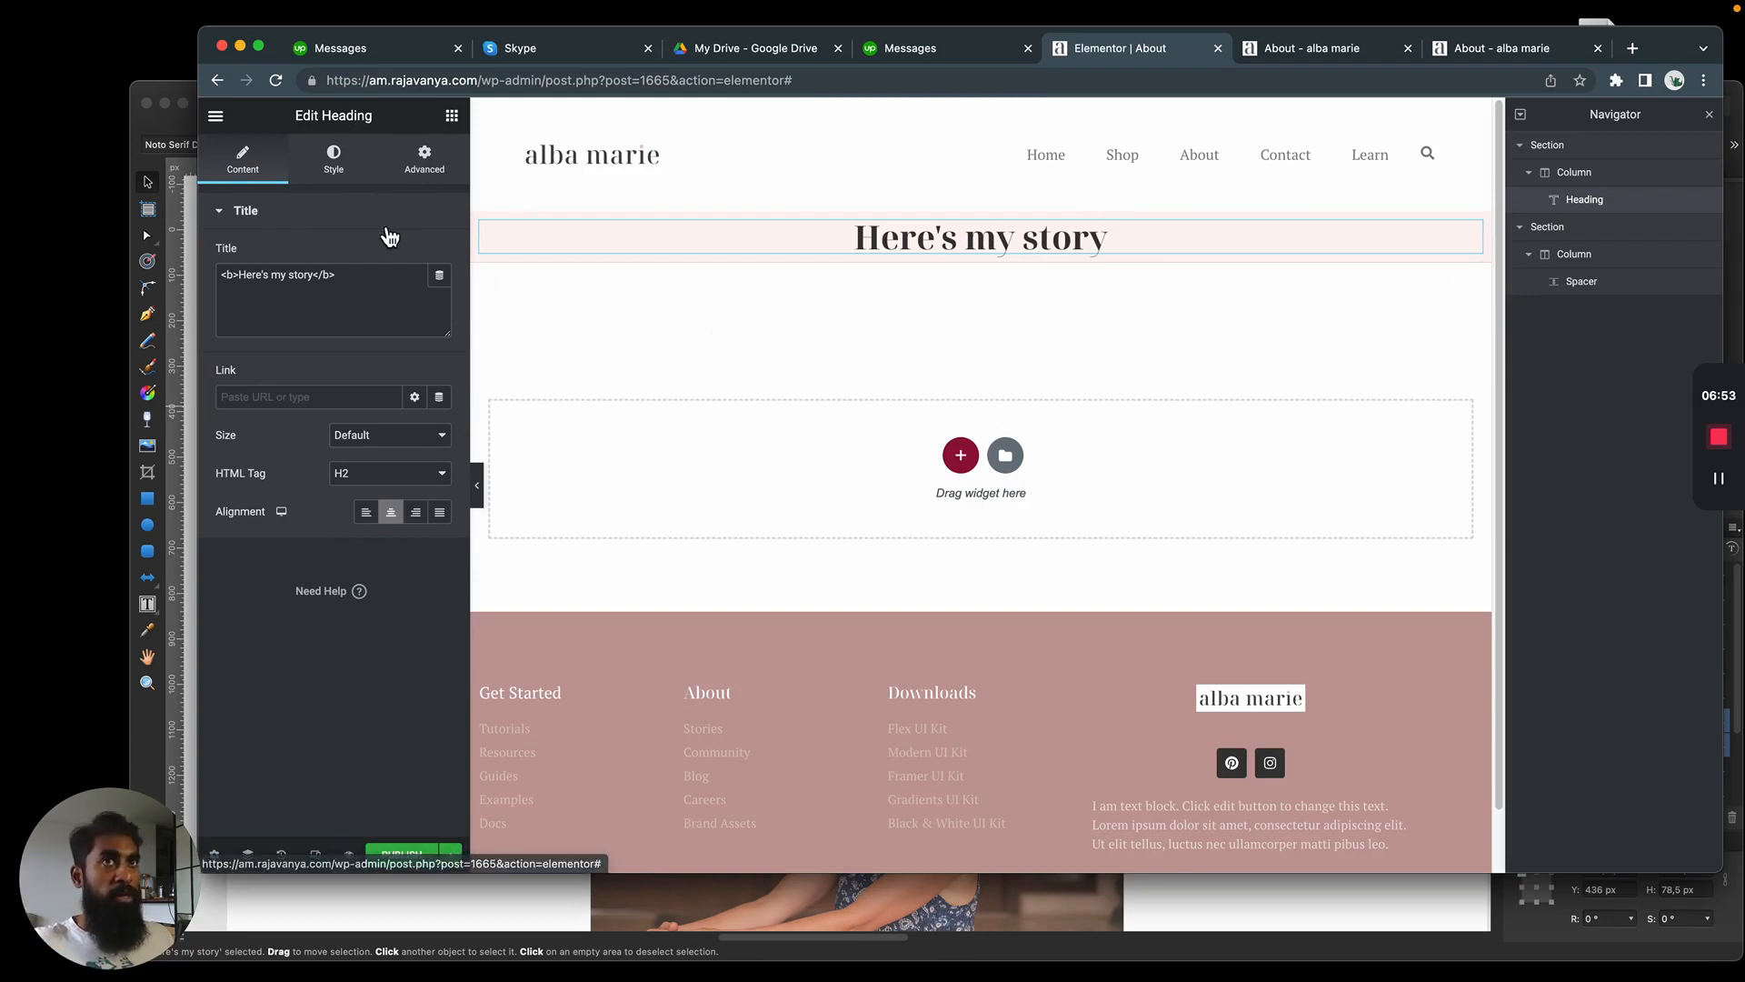
{"action": "left_click", "coordinate": [217, 117]}
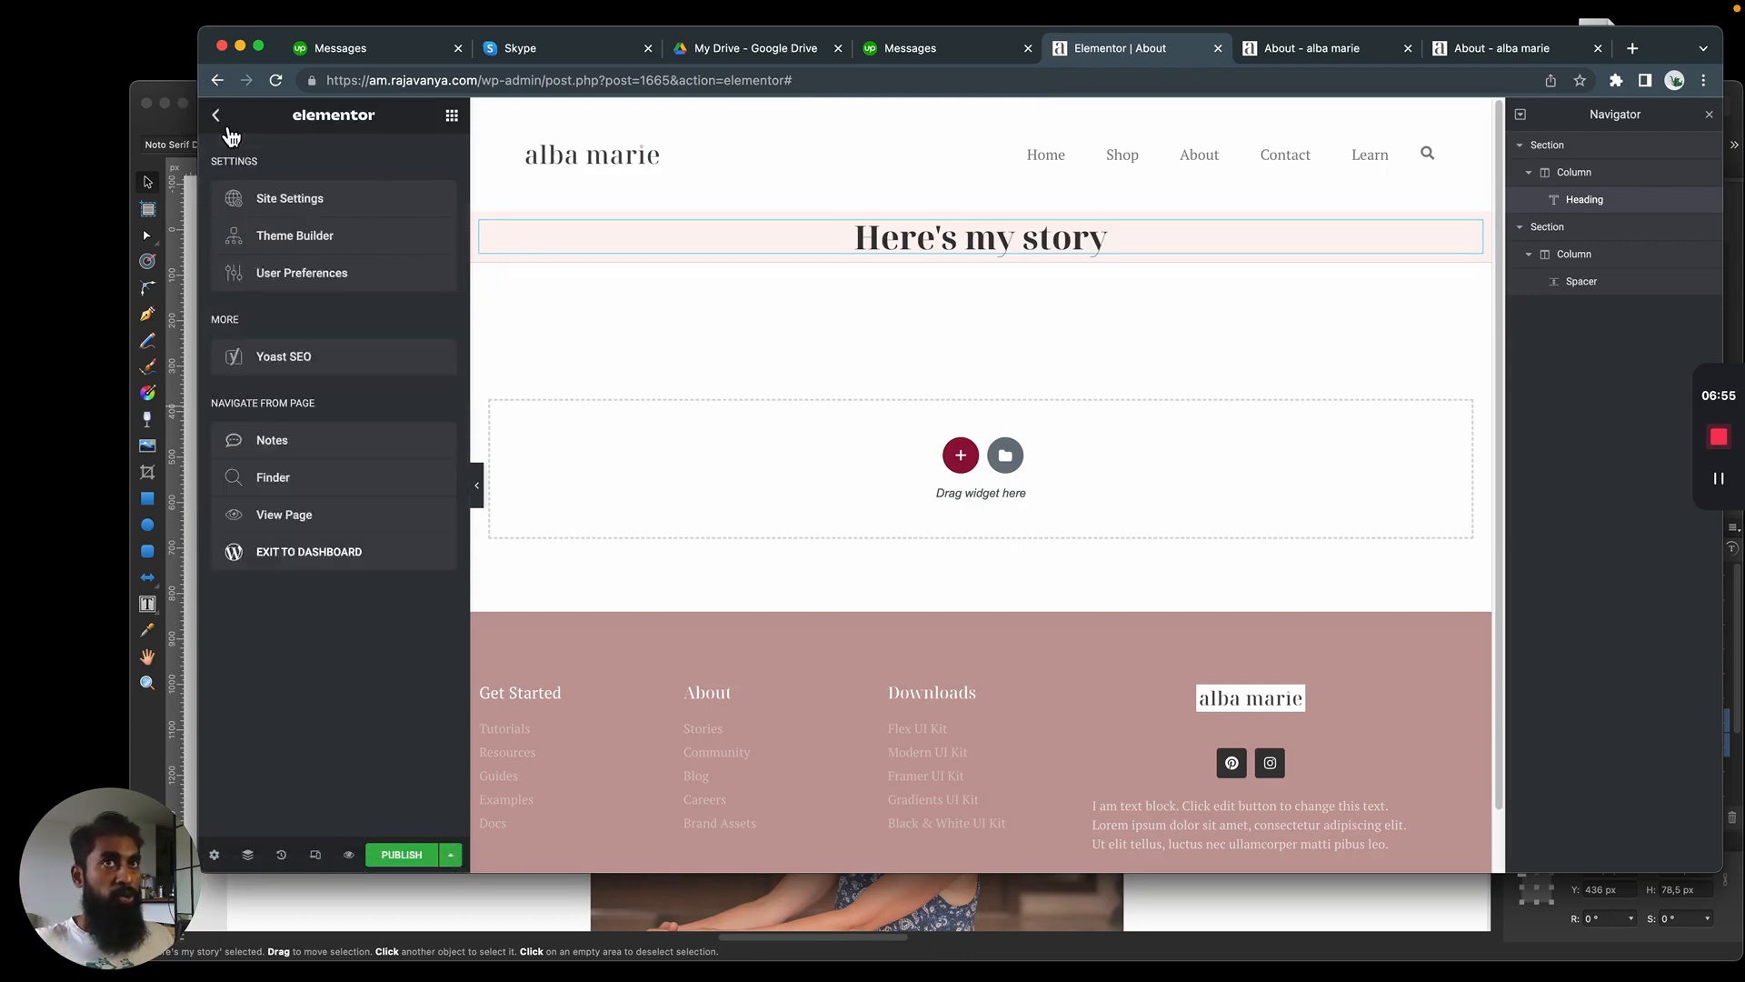
{"action": "left_click", "coordinate": [290, 199]}
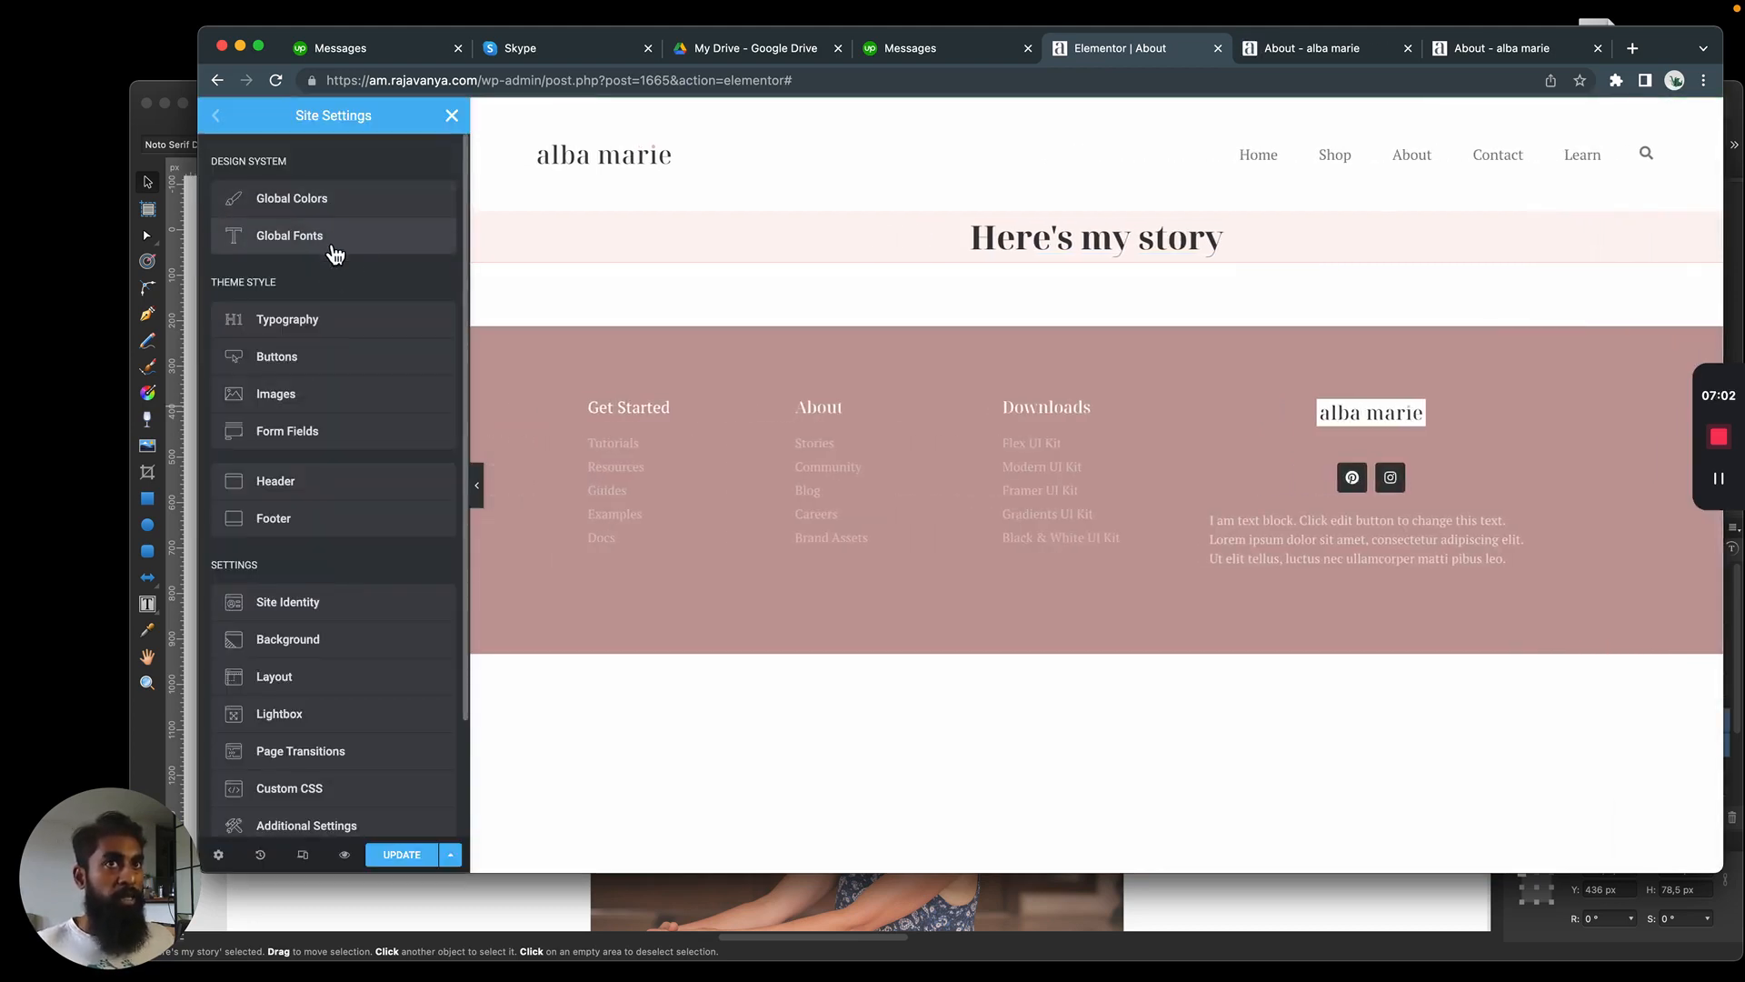
{"action": "left_click", "coordinate": [320, 332]}
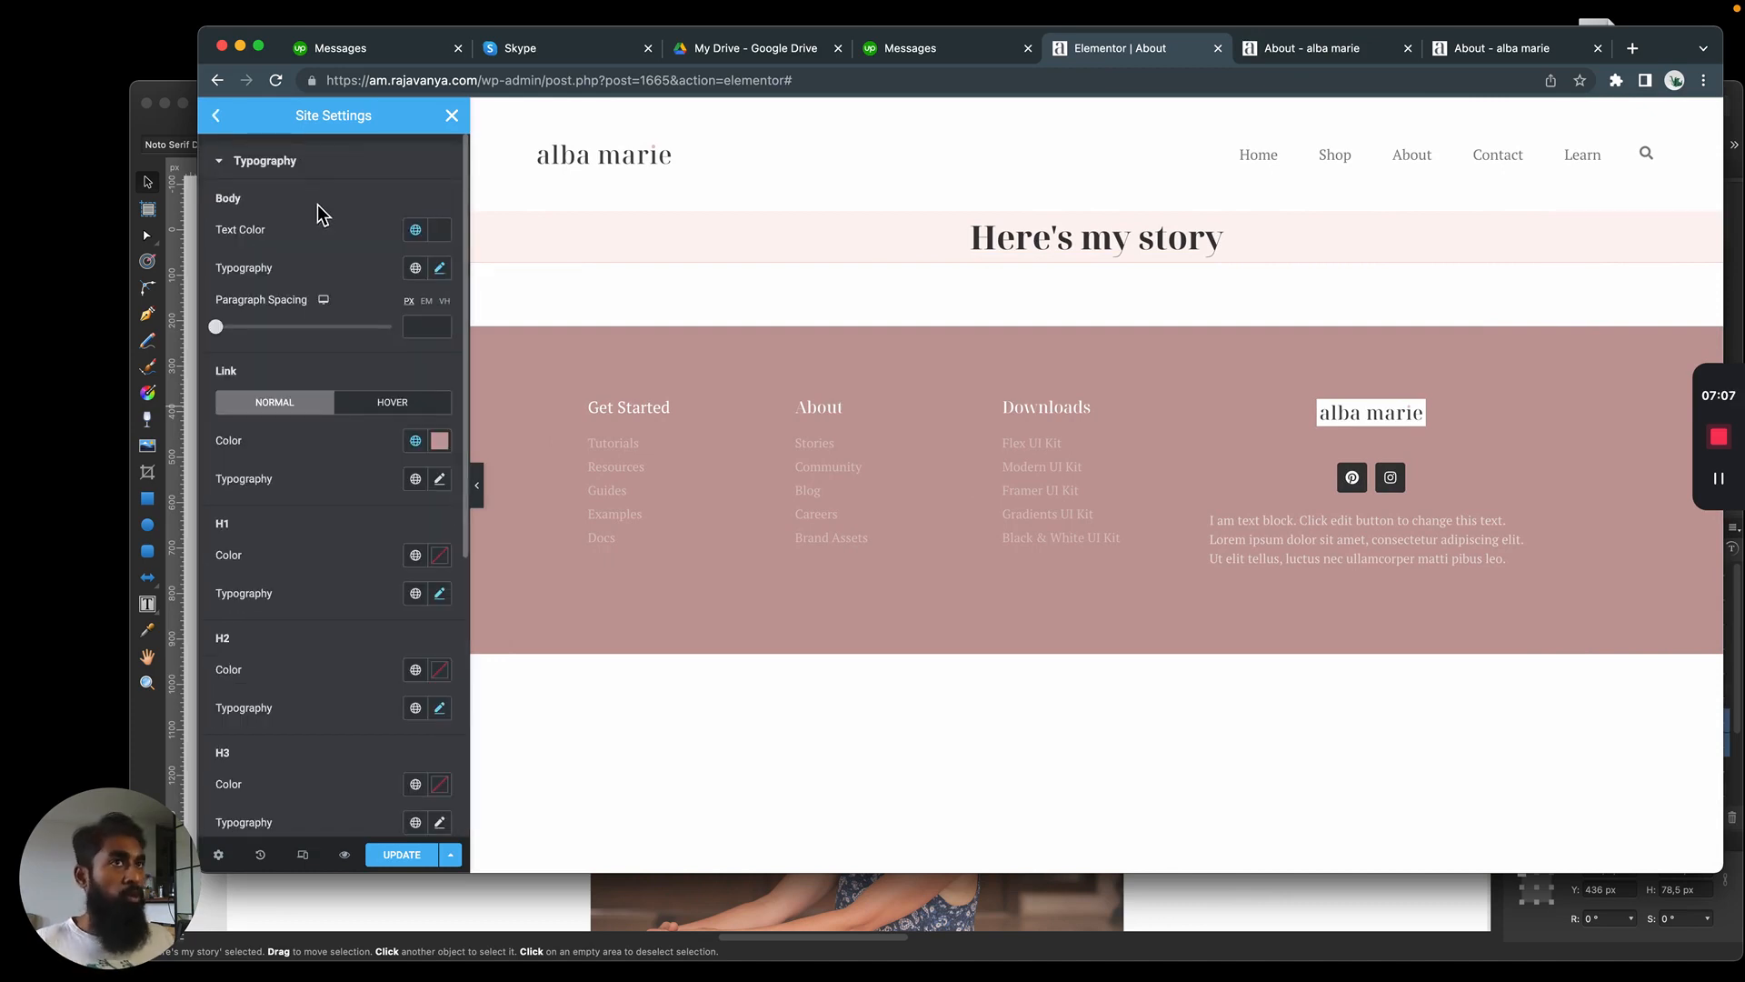
{"action": "left_click", "coordinate": [440, 709]}
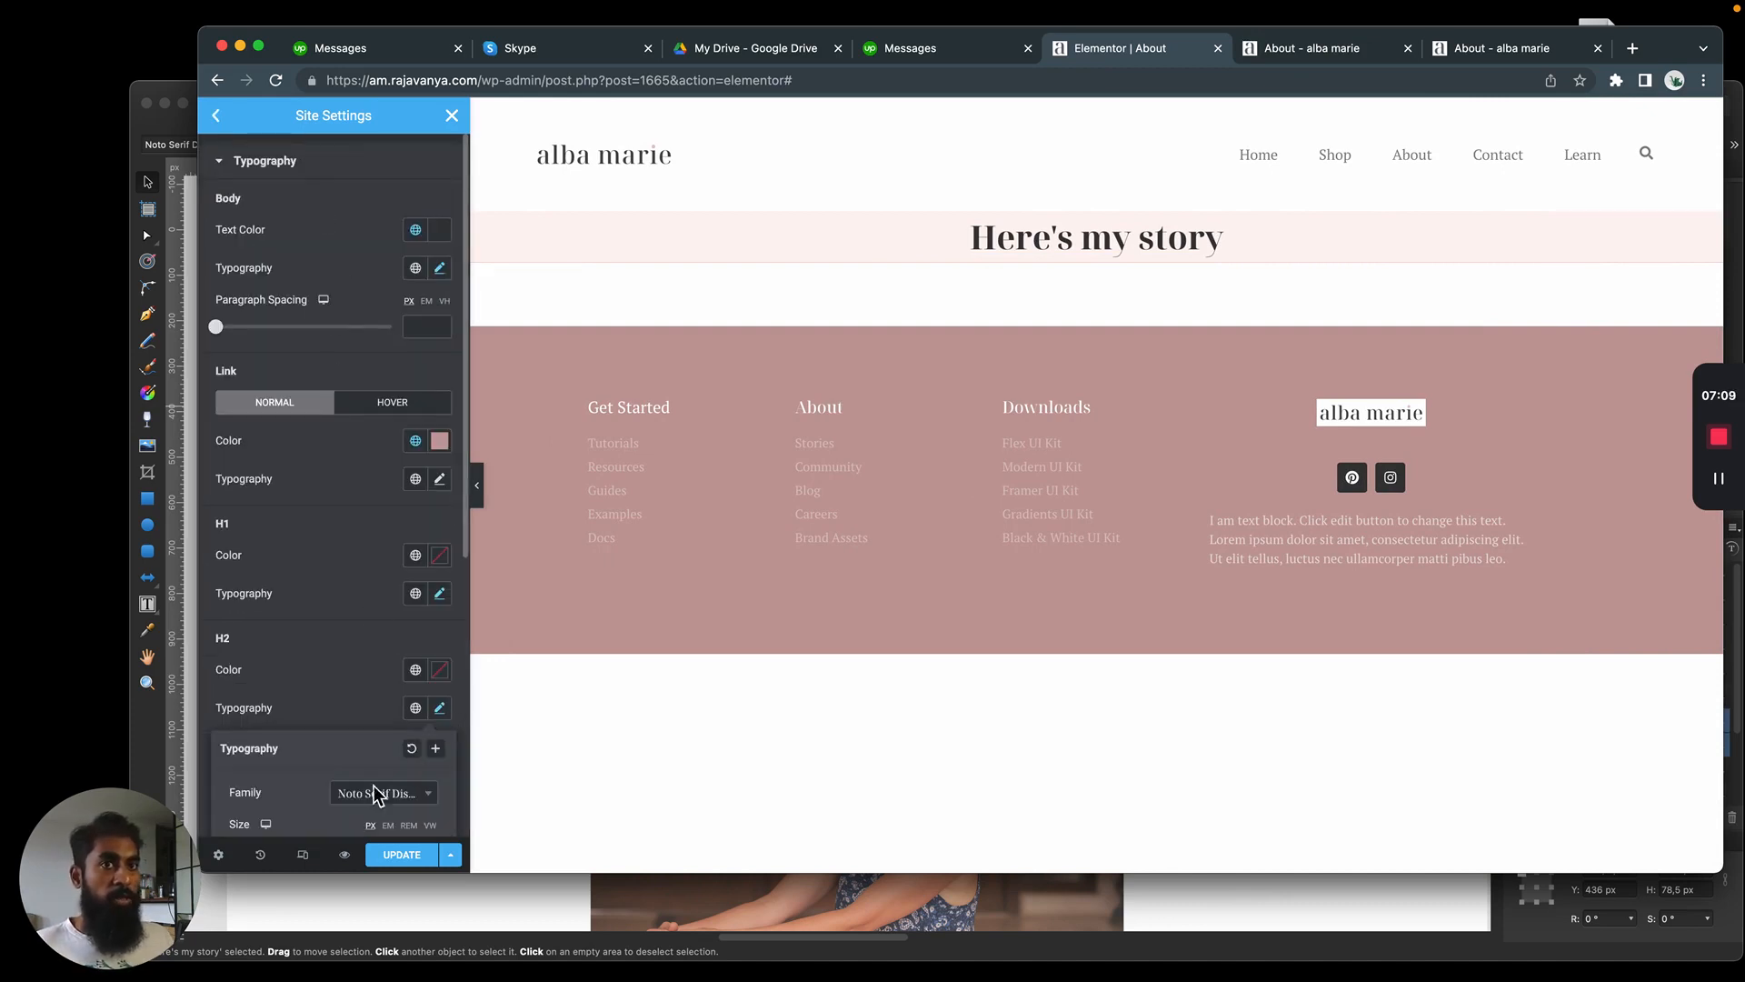
{"action": "scroll", "coordinate": [377, 792], "scroll_direction": "down", "scroll_amount": 5}
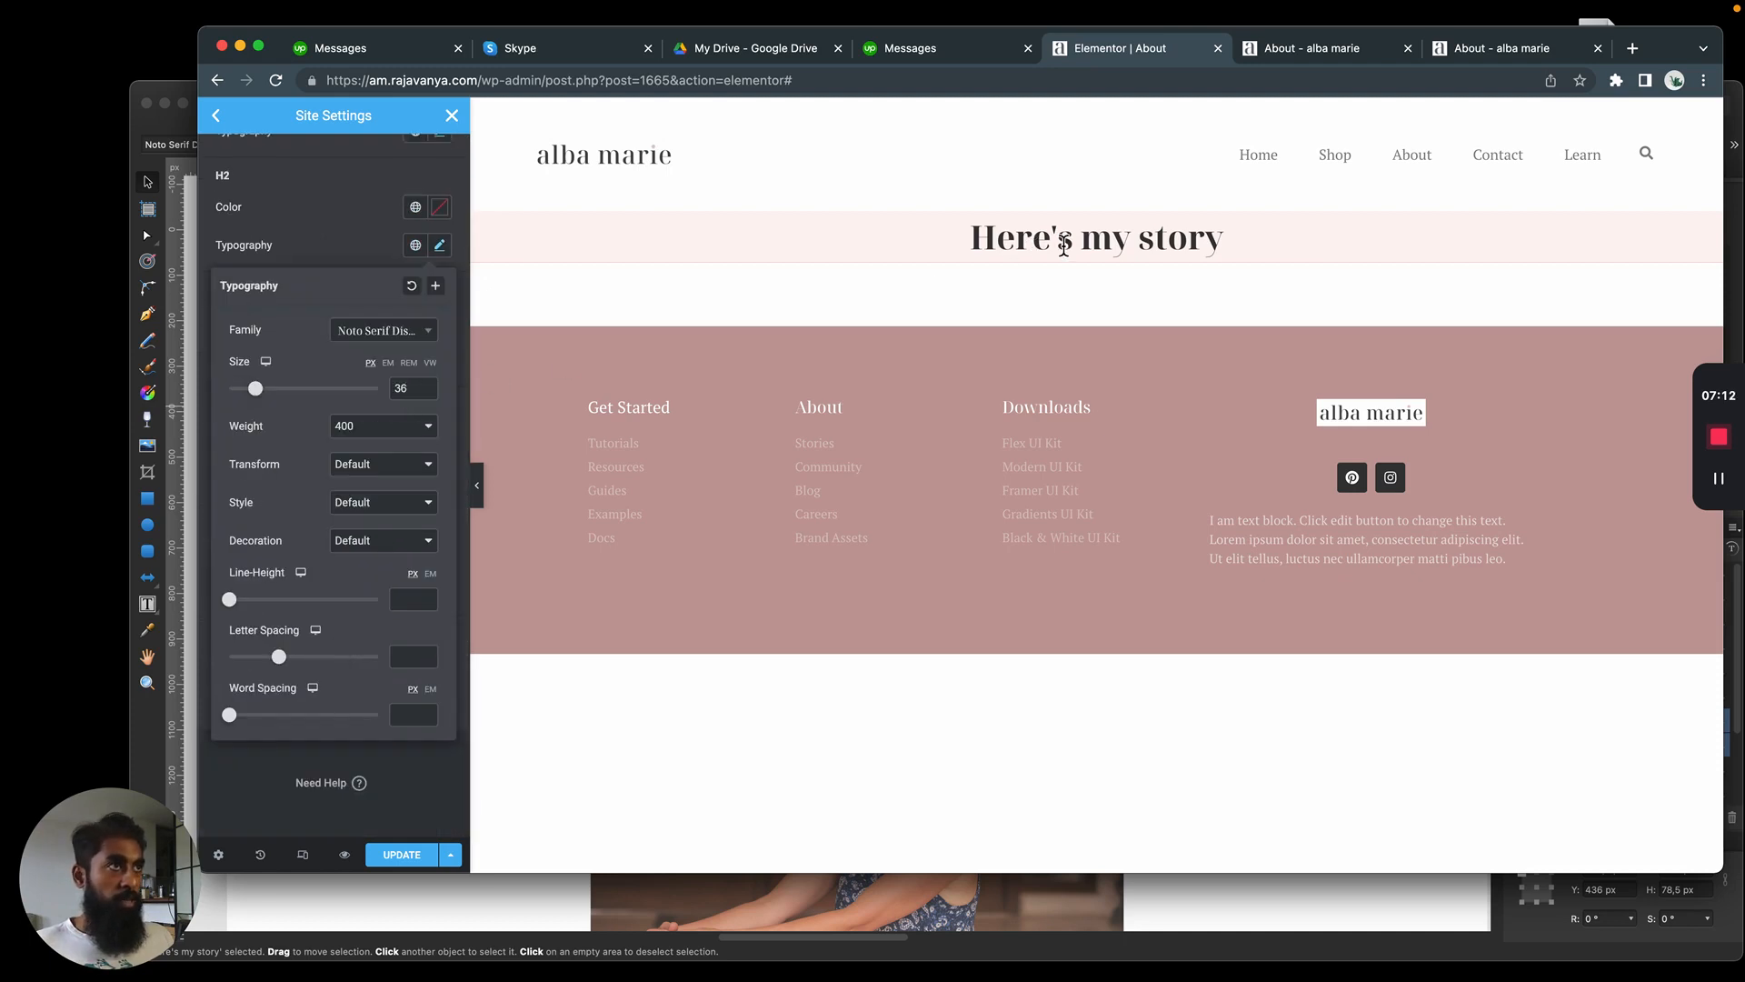
Return to the "Here's my story" heading and set its font size to 48 px
{"action": "left_click", "coordinate": [691, 316]}
{"action": "left_click", "coordinate": [664, 235]}
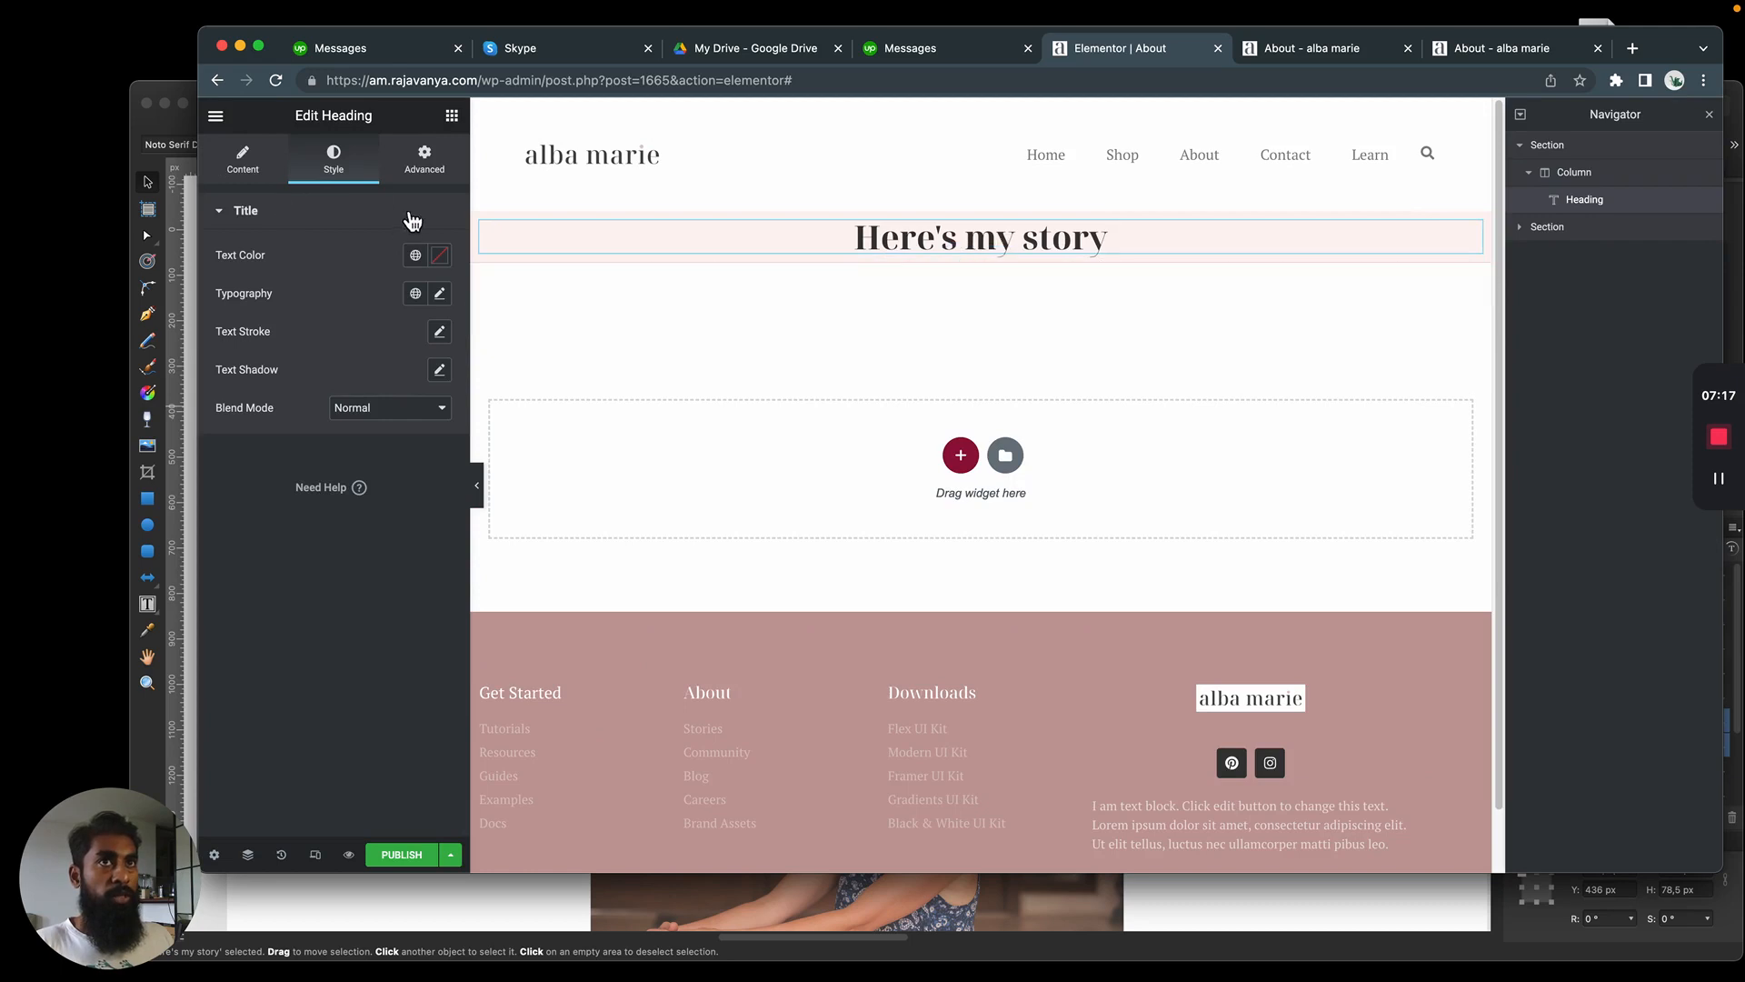
{"action": "left_click", "coordinate": [439, 292]}
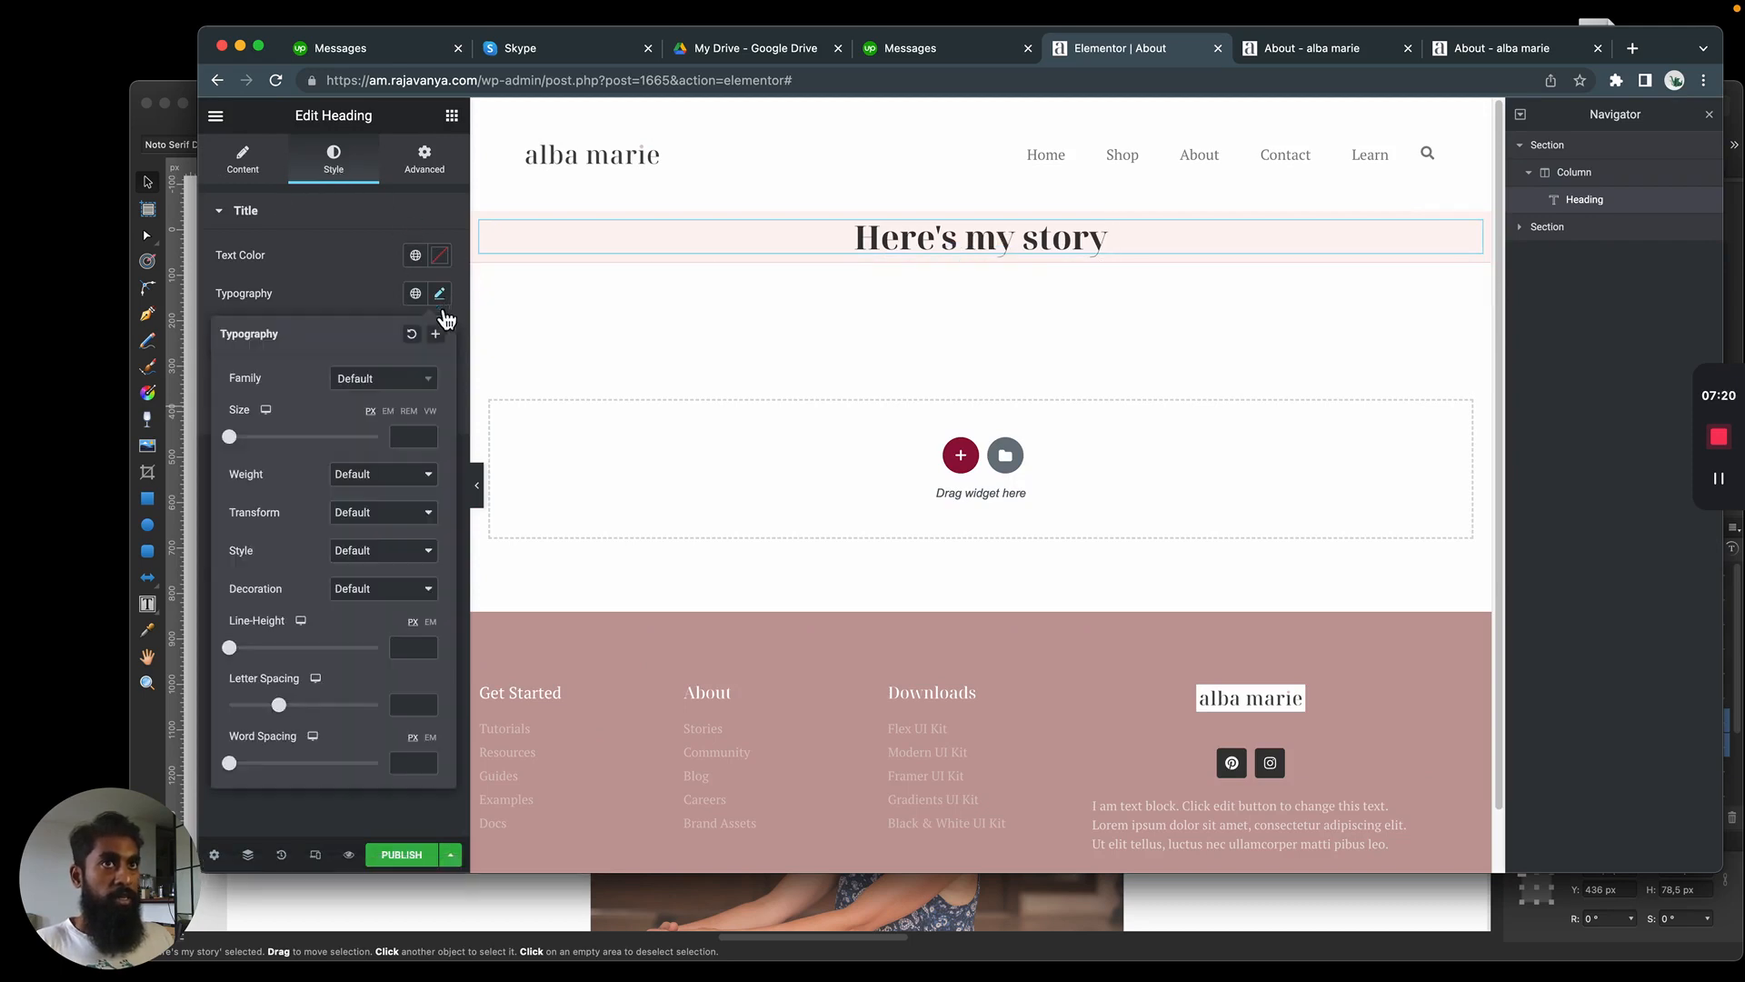
{"action": "left_click", "coordinate": [407, 436]}
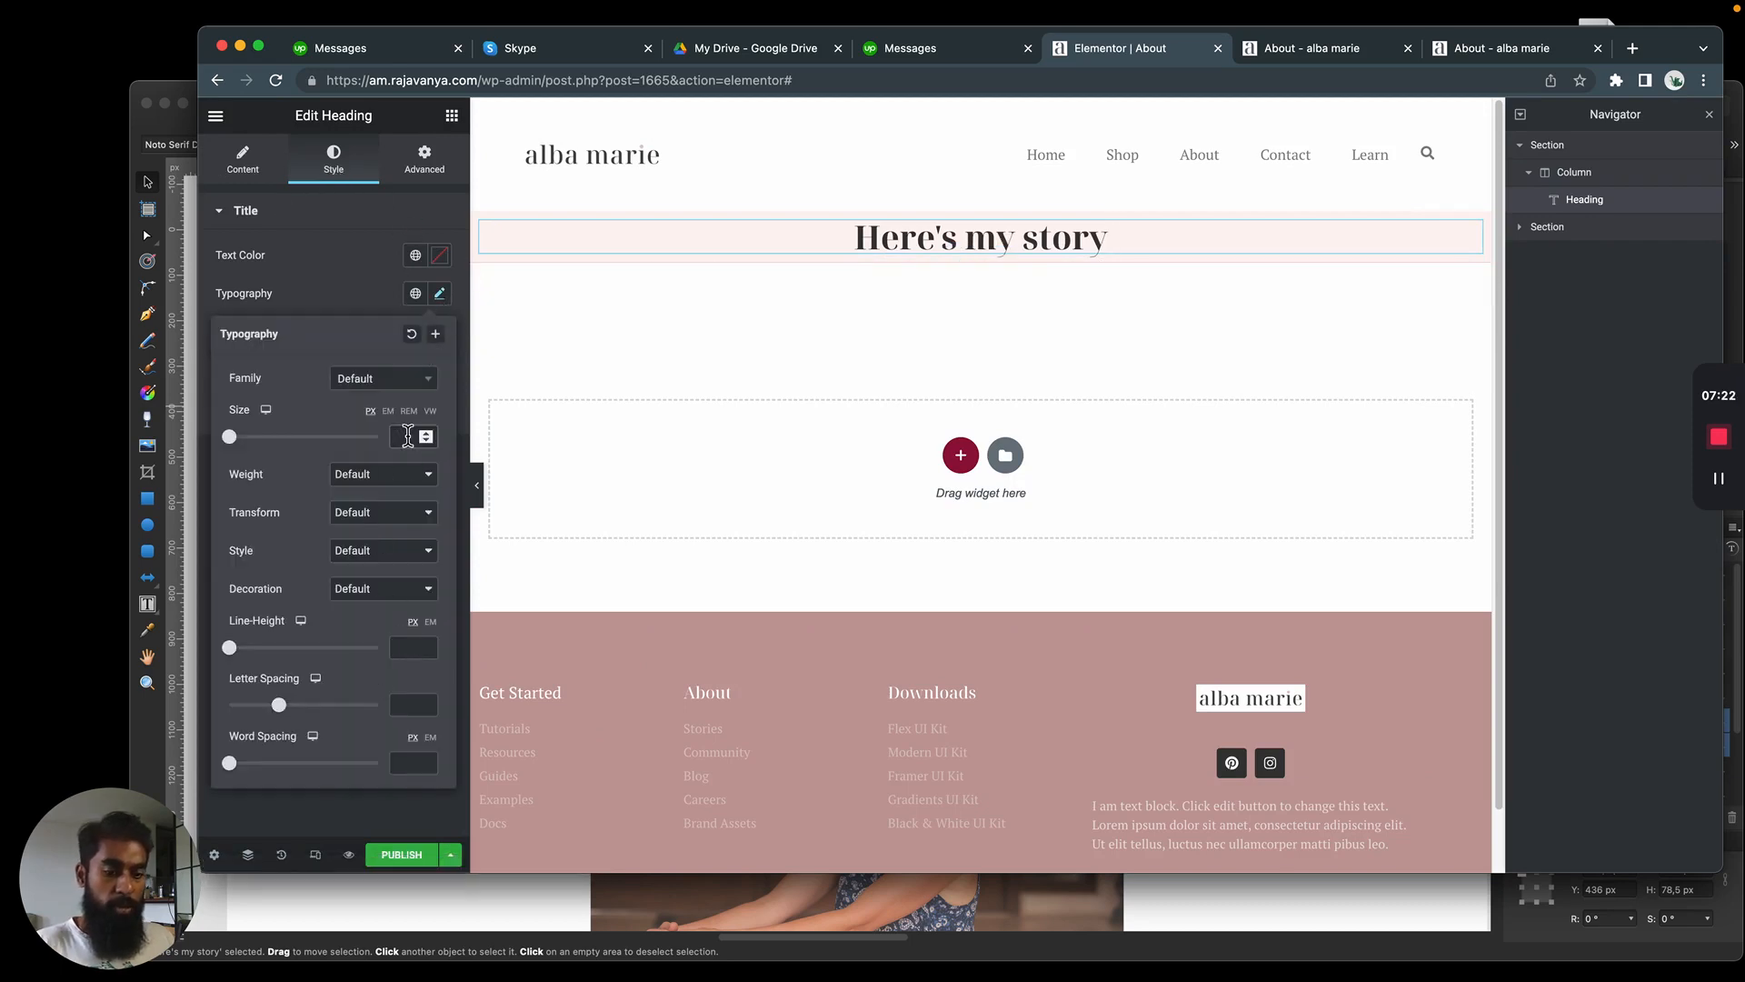
{"action": "type", "text": "48"}
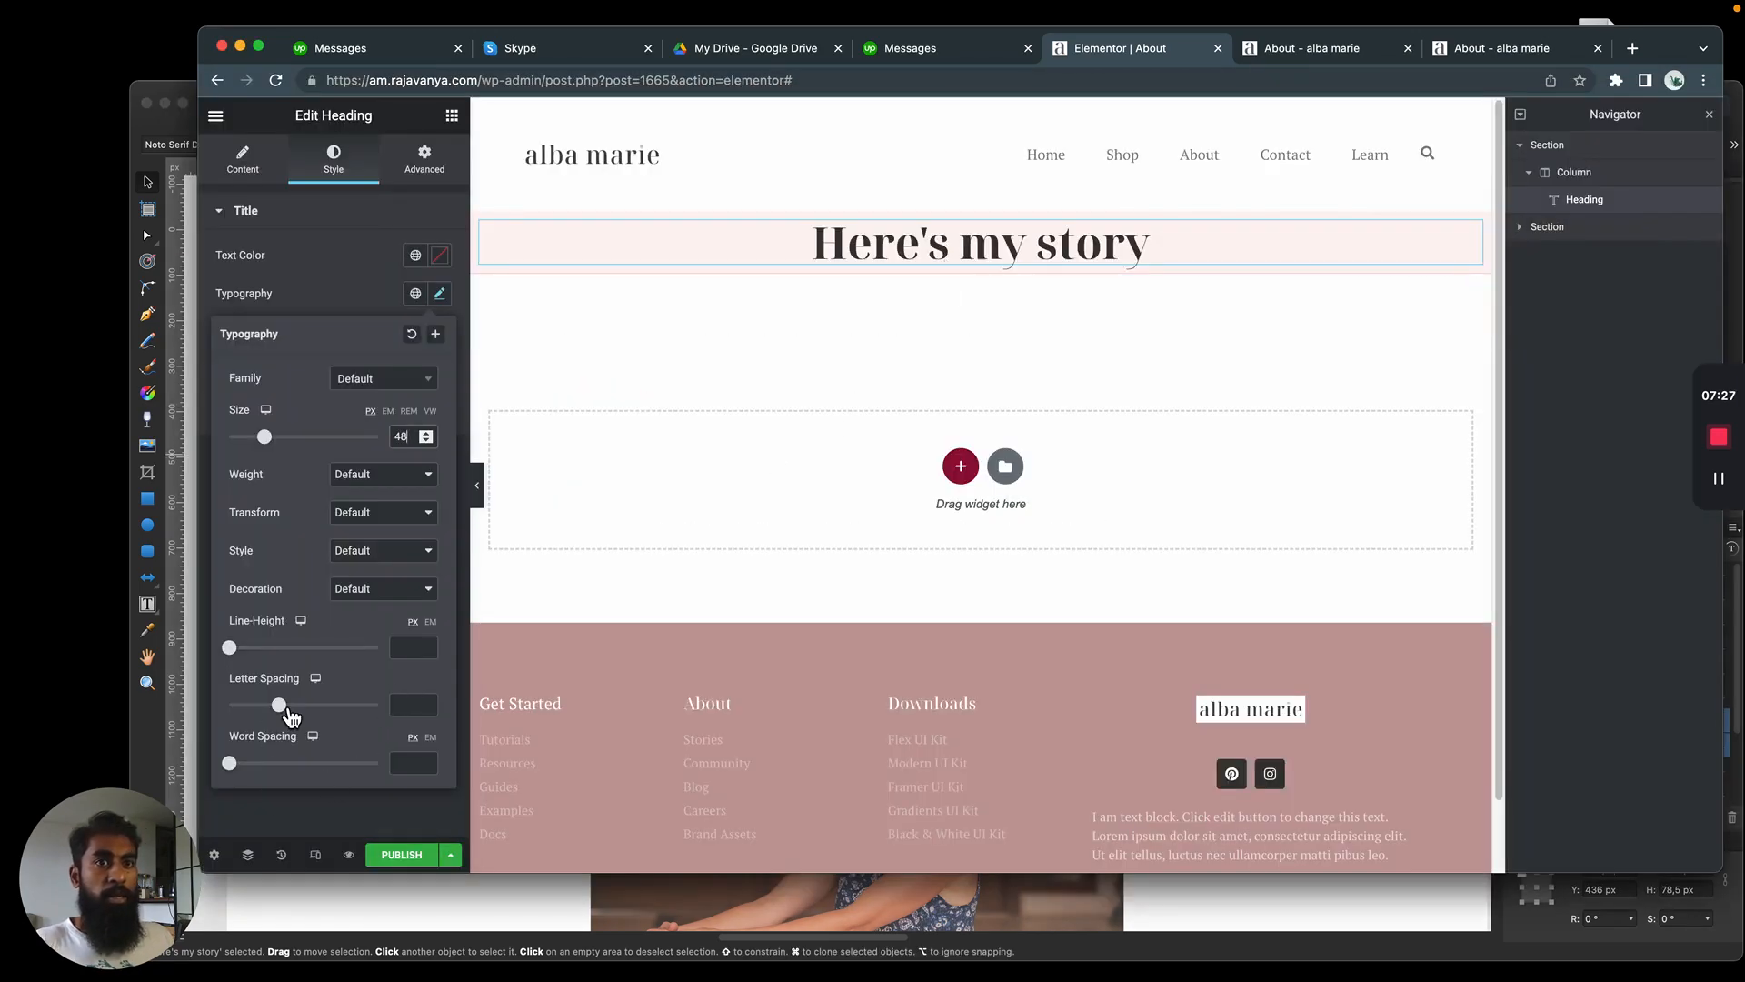
Switch to the Affinity Designer mockup and place vertical guides at the heading text box's two side edges, about 800 px and 1973 px
{"action": "mouse_move", "coordinate": [290, 714]}
{"action": "left_mouse_down"}
{"action": "mouse_move", "coordinate": [258, 717]}
{"action": "mouse_move", "coordinate": [276, 722]}
{"action": "left_mouse_up"}
{"action": "key", "text": "super+Tab"}
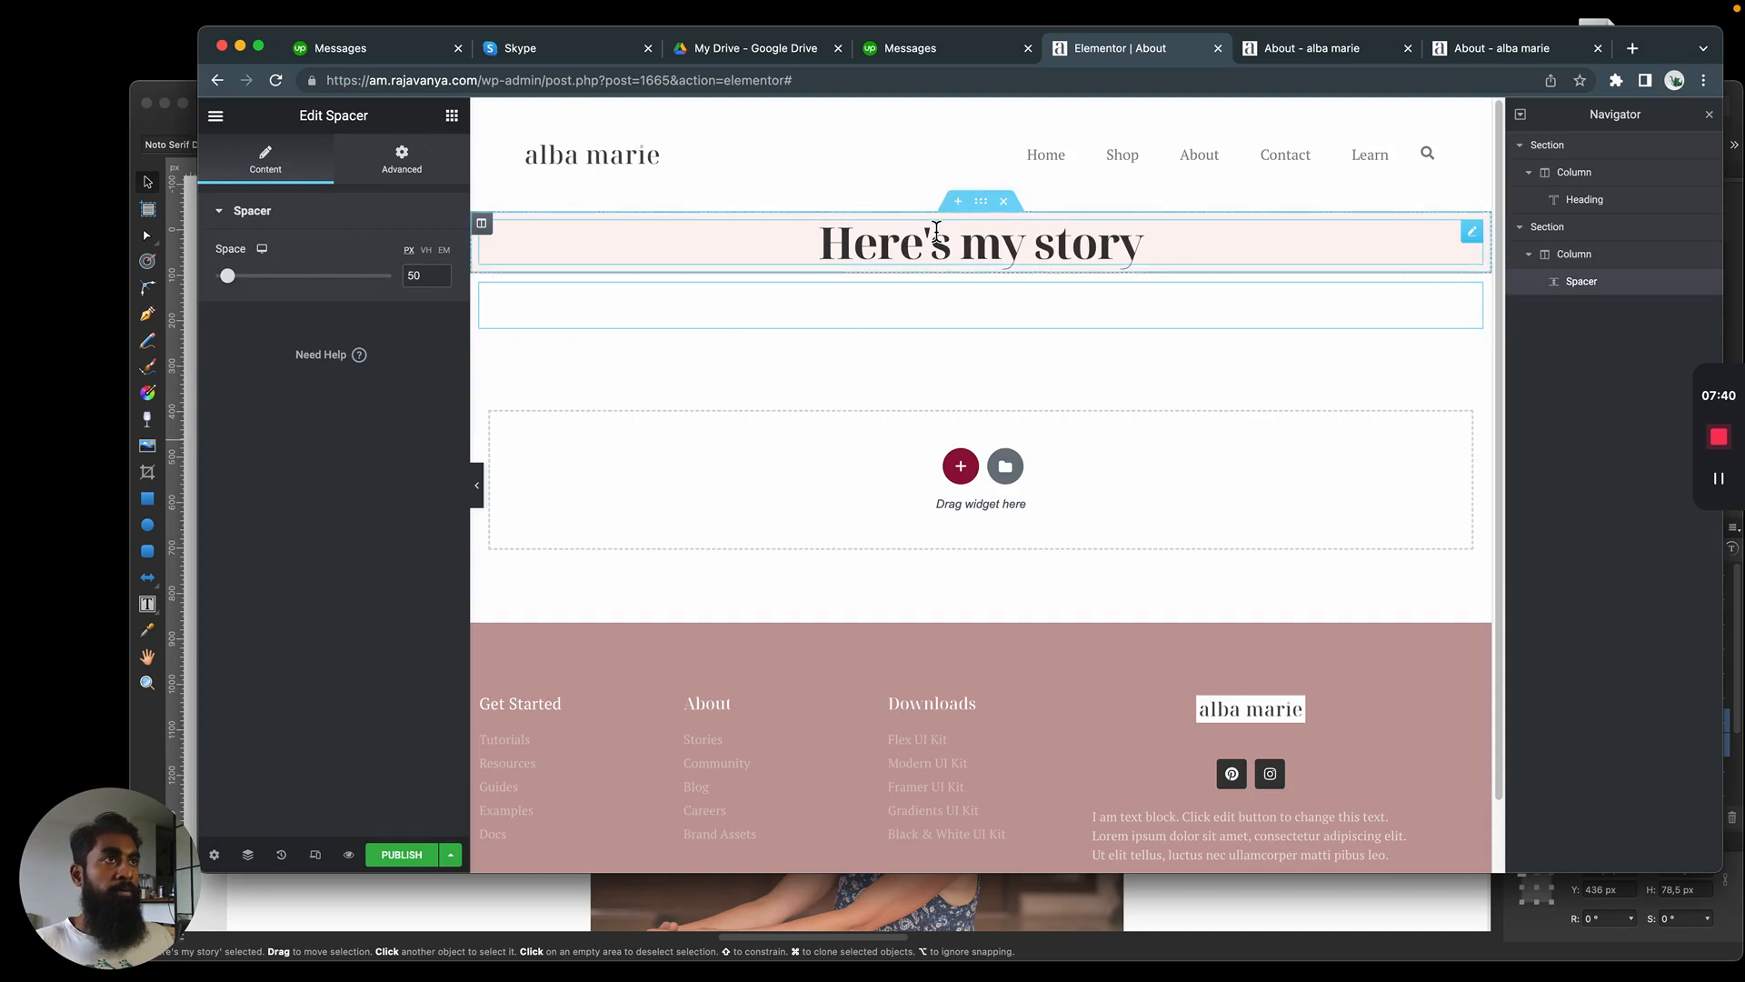
{"action": "left_click", "coordinate": [937, 230]}
{"action": "key", "text": "super+Tab"}
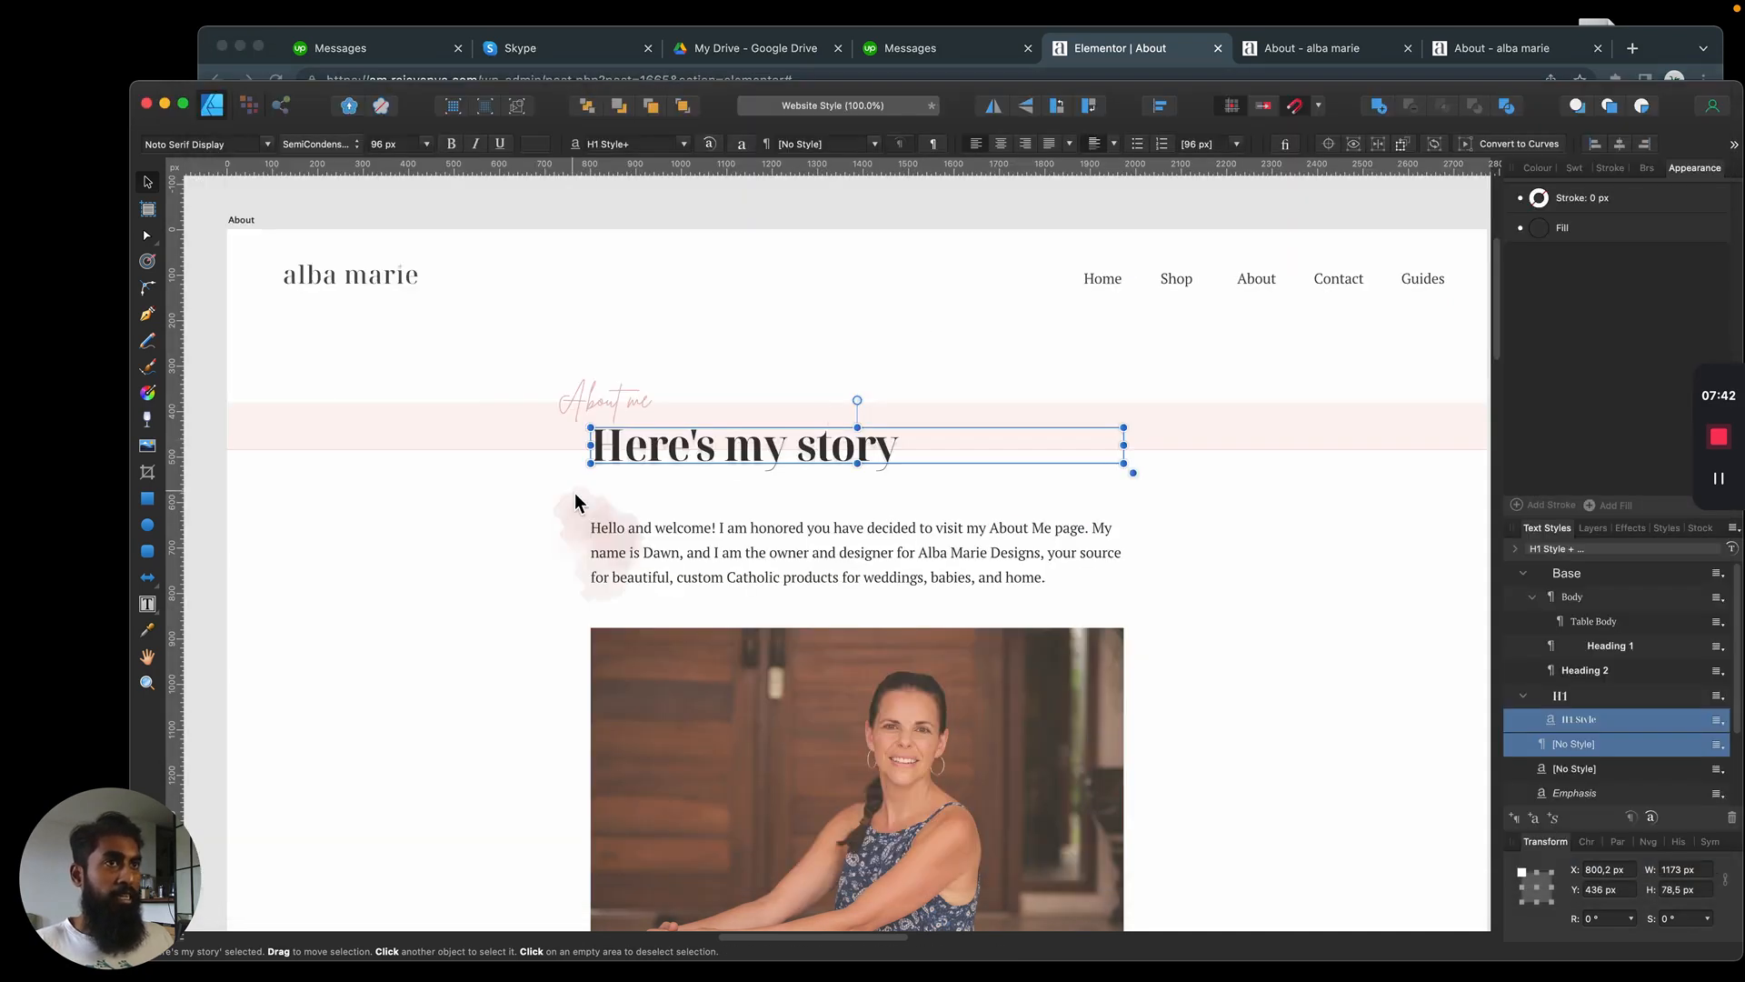
{"action": "left_click_drag", "start_coordinate": [173, 520], "coordinate": [591, 538]}
{"action": "mouse_move", "coordinate": [596, 287]}
{"action": "left_mouse_down"}
{"action": "mouse_move", "coordinate": [573, 284]}
{"action": "mouse_move", "coordinate": [598, 294]}
{"action": "mouse_move", "coordinate": [591, 273]}
{"action": "left_mouse_up"}
{"action": "left_click_drag", "start_coordinate": [172, 528], "coordinate": [1124, 517]}
Calculate the distance between the guides as 1973-800 with Spotlight, then close the calculation
{"action": "key", "text": "super+space"}
{"action": "type", "text": "197"}
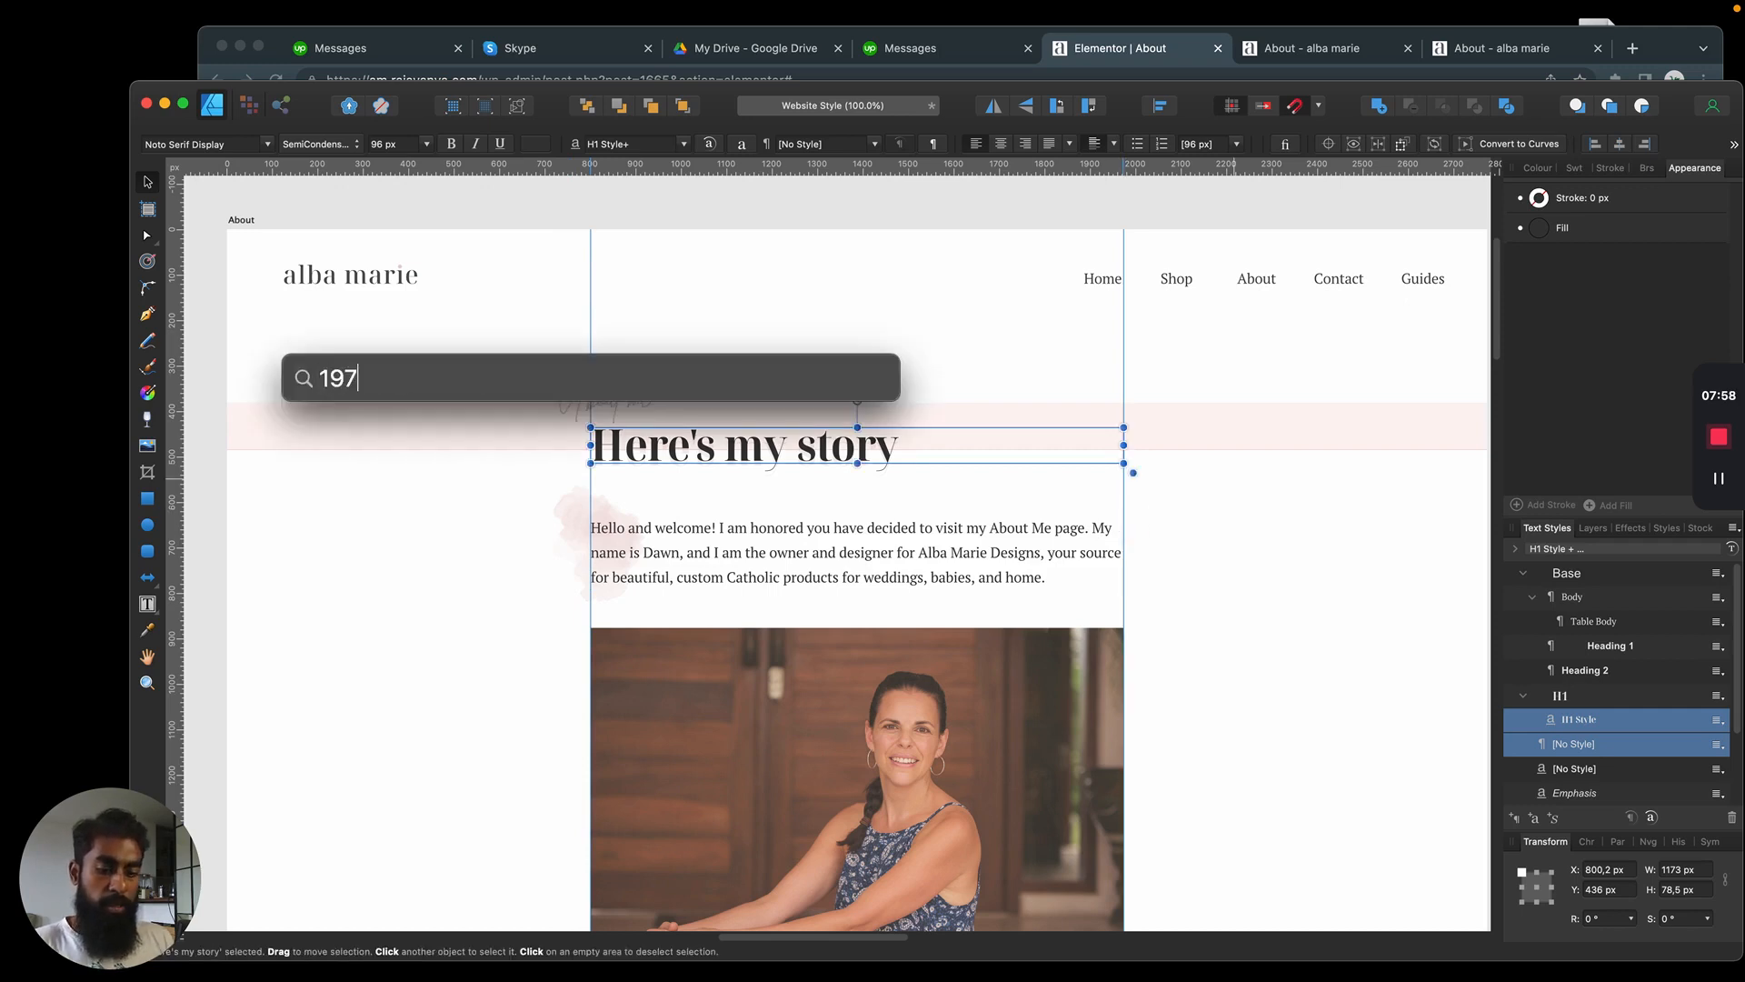
{"action": "type", "text": "3-800"}
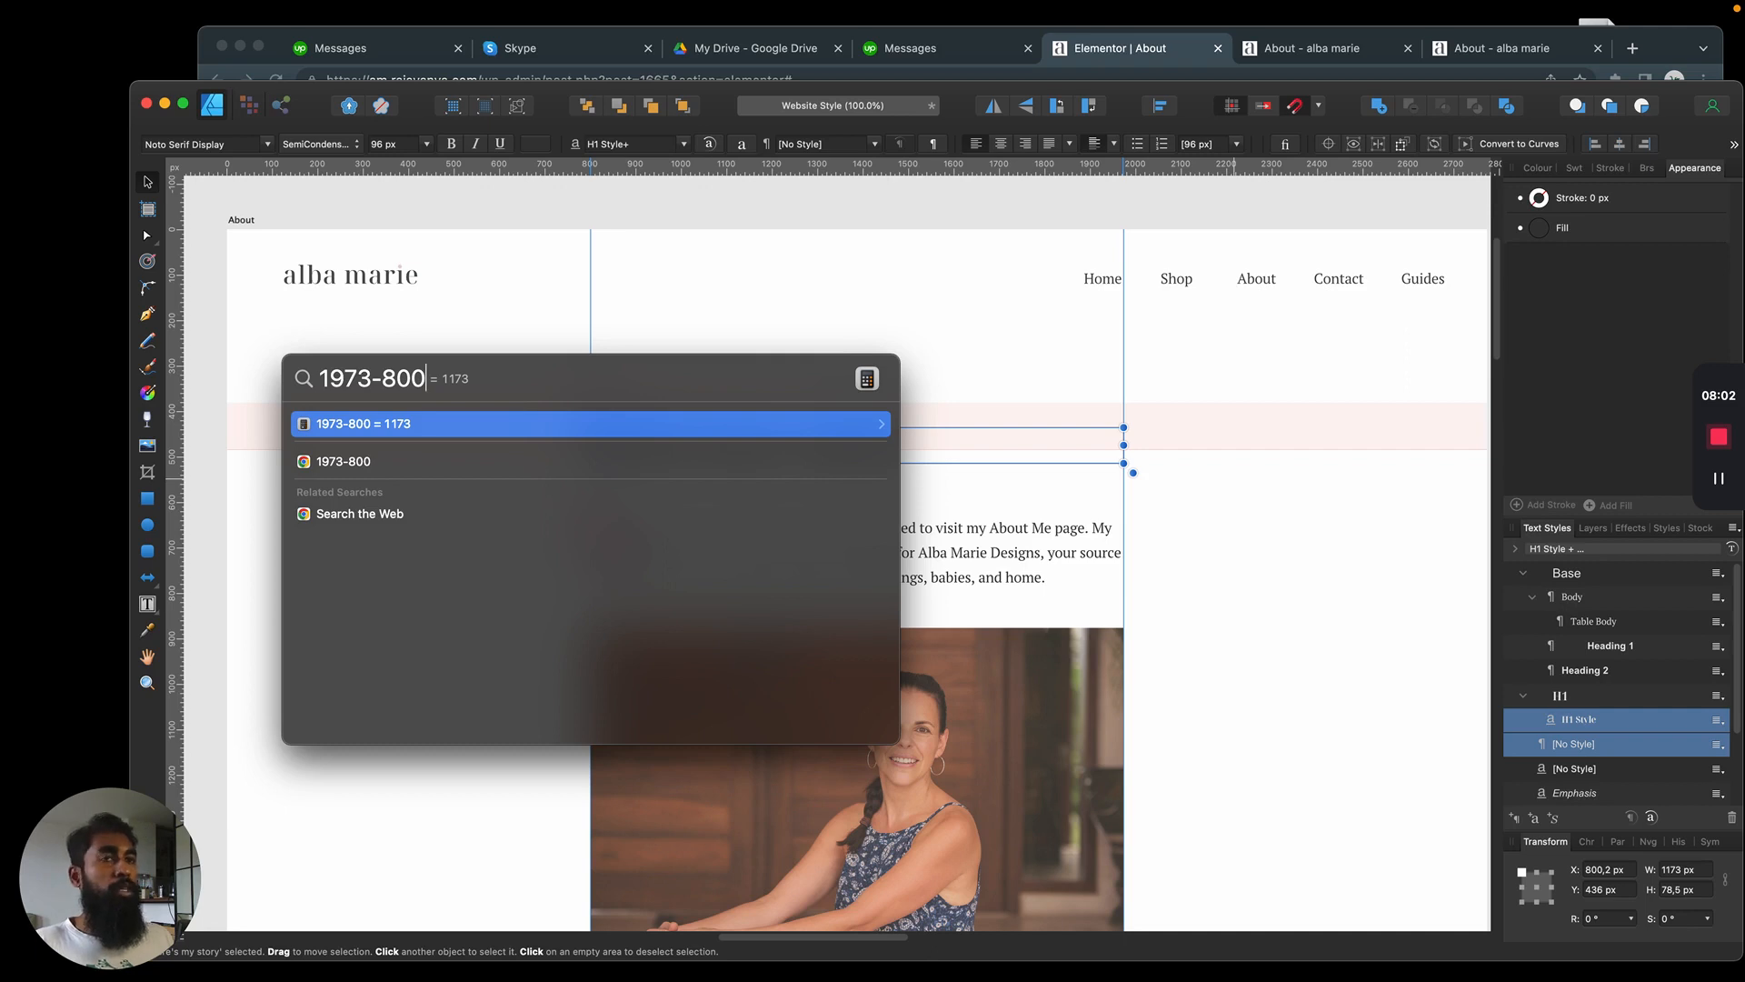
{"action": "key", "text": "Escape"}
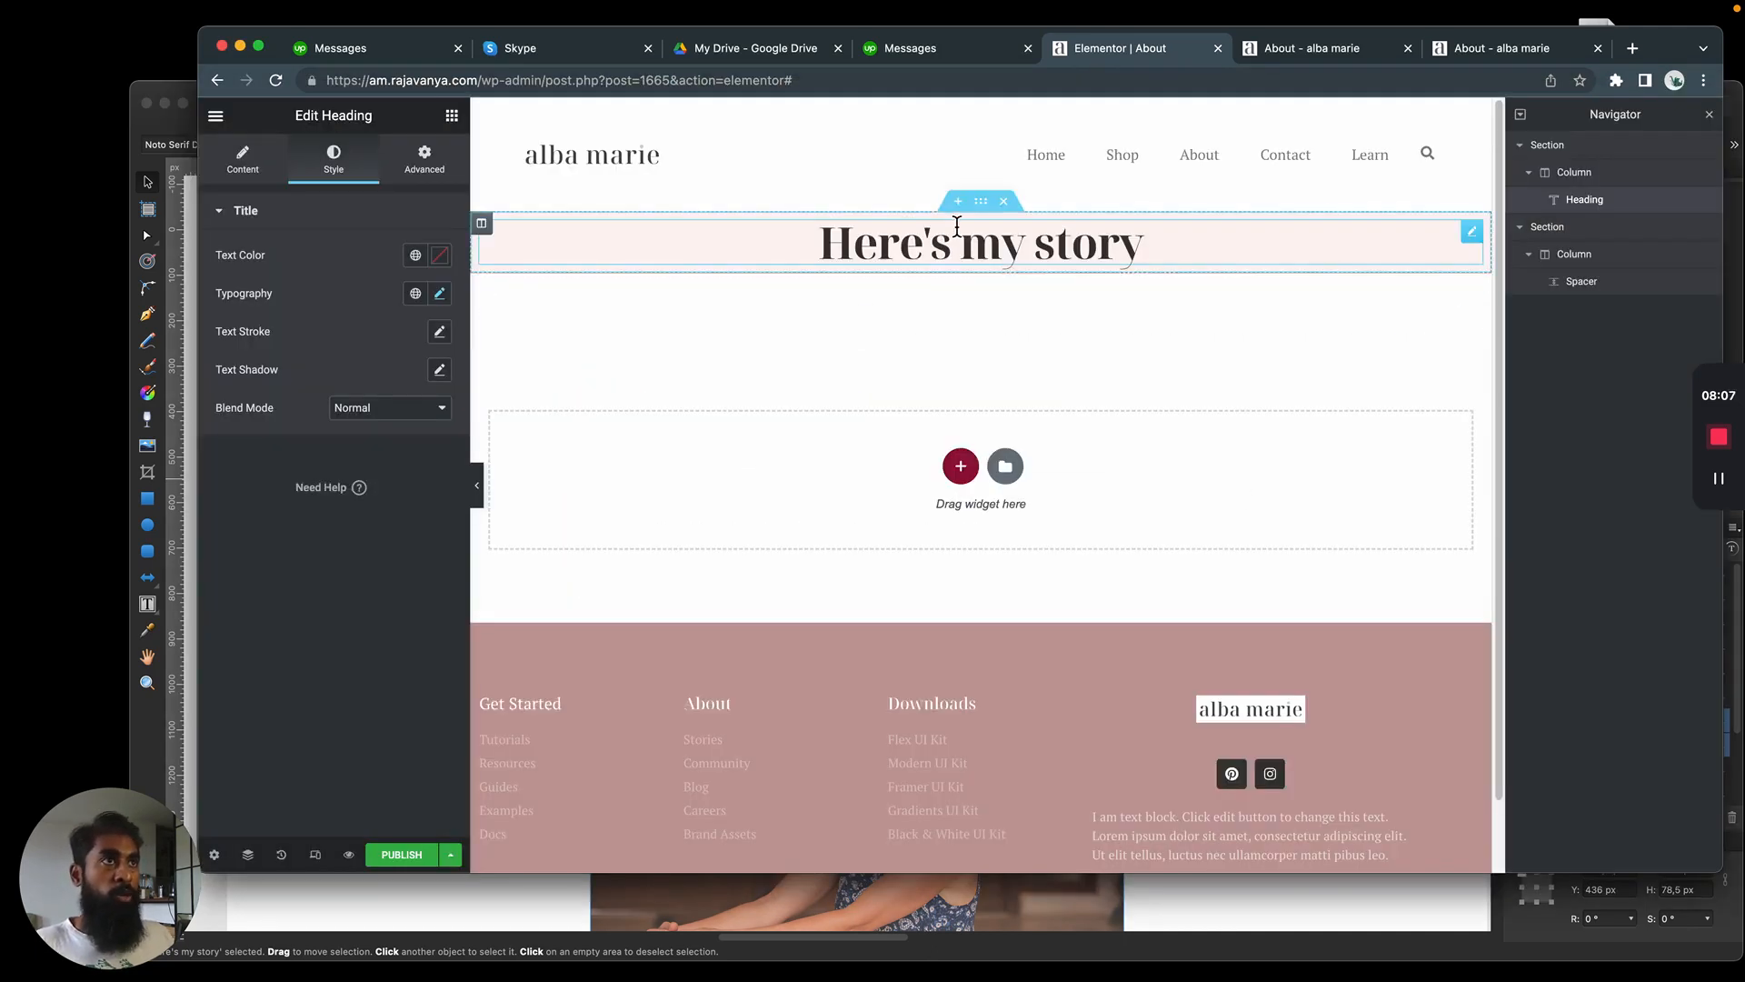
In Elementor, set the boxed content width of the "Here's my story" section to 1170
{"action": "left_click", "coordinate": [982, 204]}
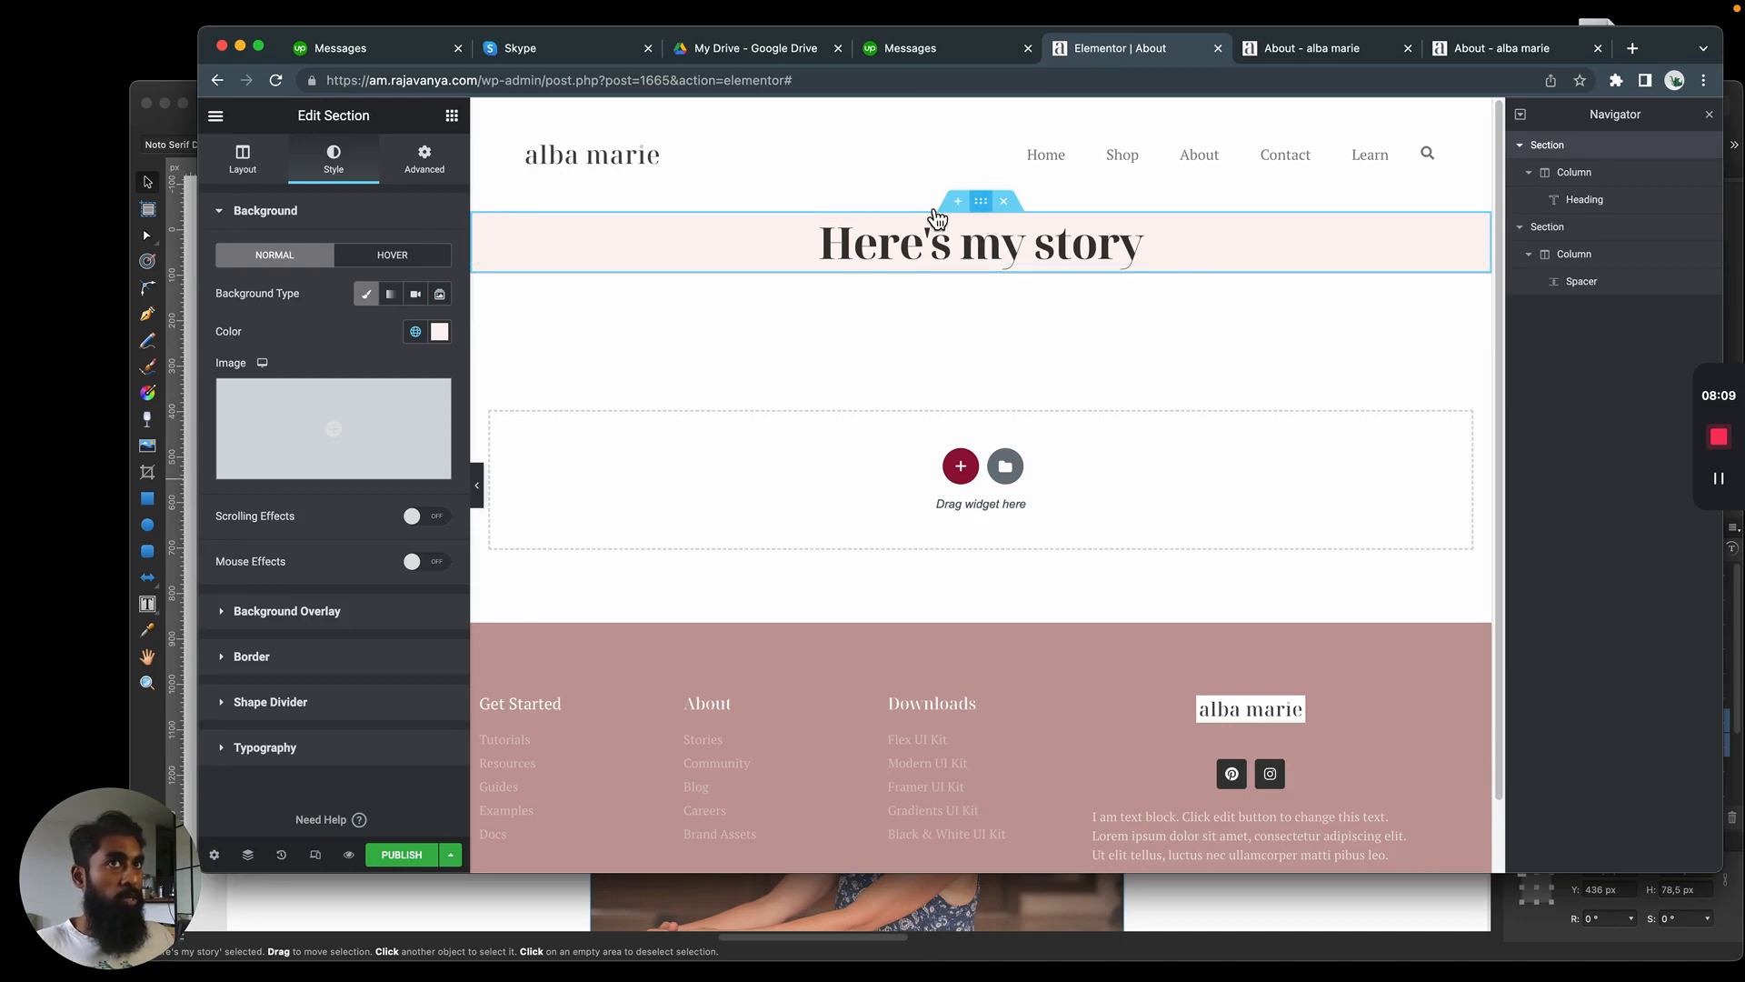
{"action": "left_click", "coordinate": [243, 161]}
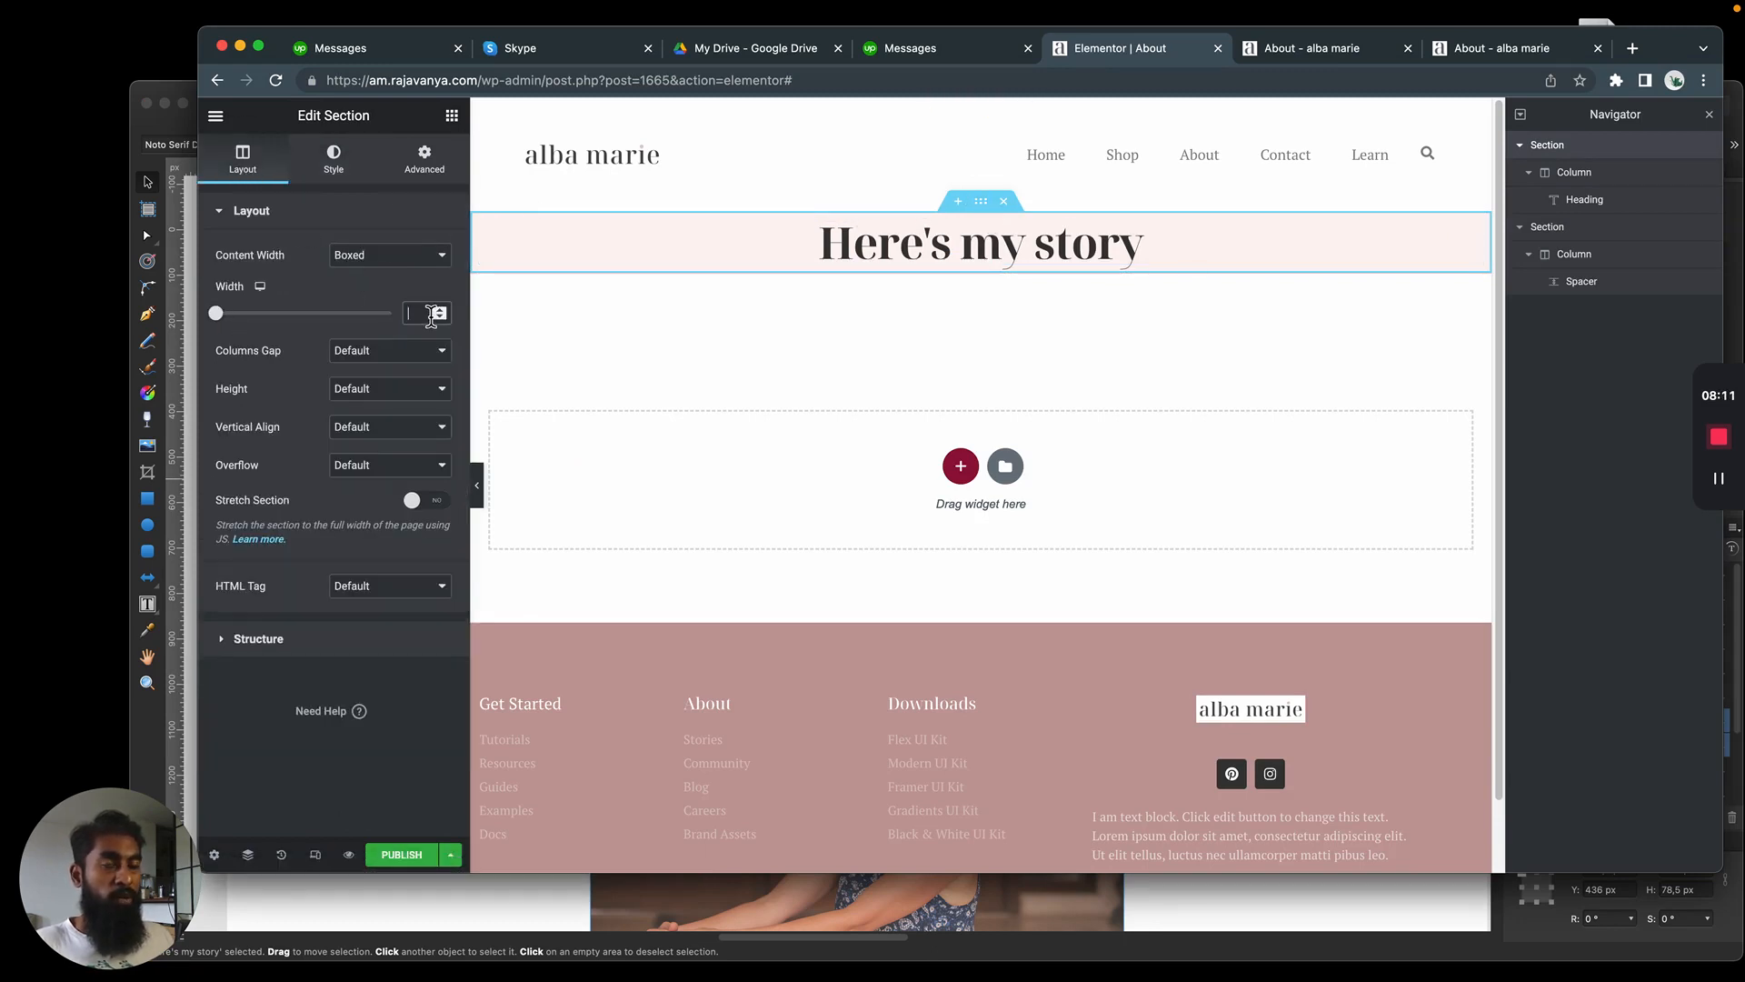
{"action": "type", "text": "1170"}
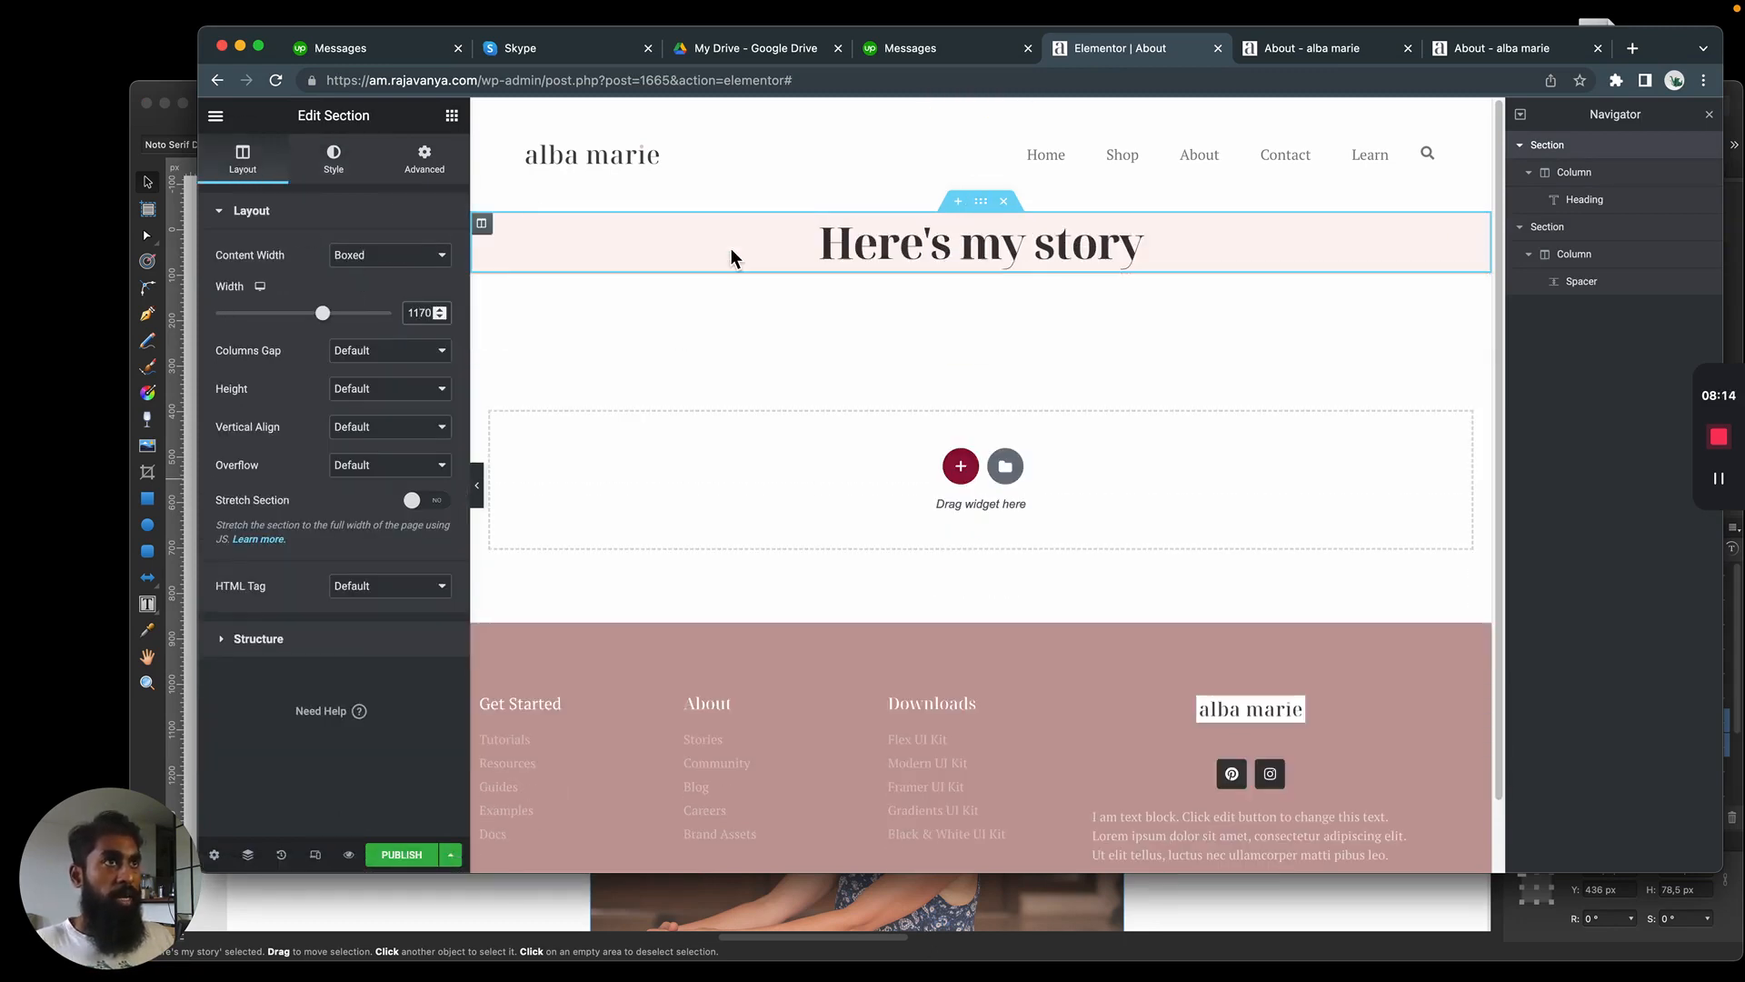
Align the "Here's my story" heading to the left and check it against the Affinity Designer mockup
{"action": "left_click", "coordinate": [870, 238]}
{"action": "left_click", "coordinate": [781, 241]}
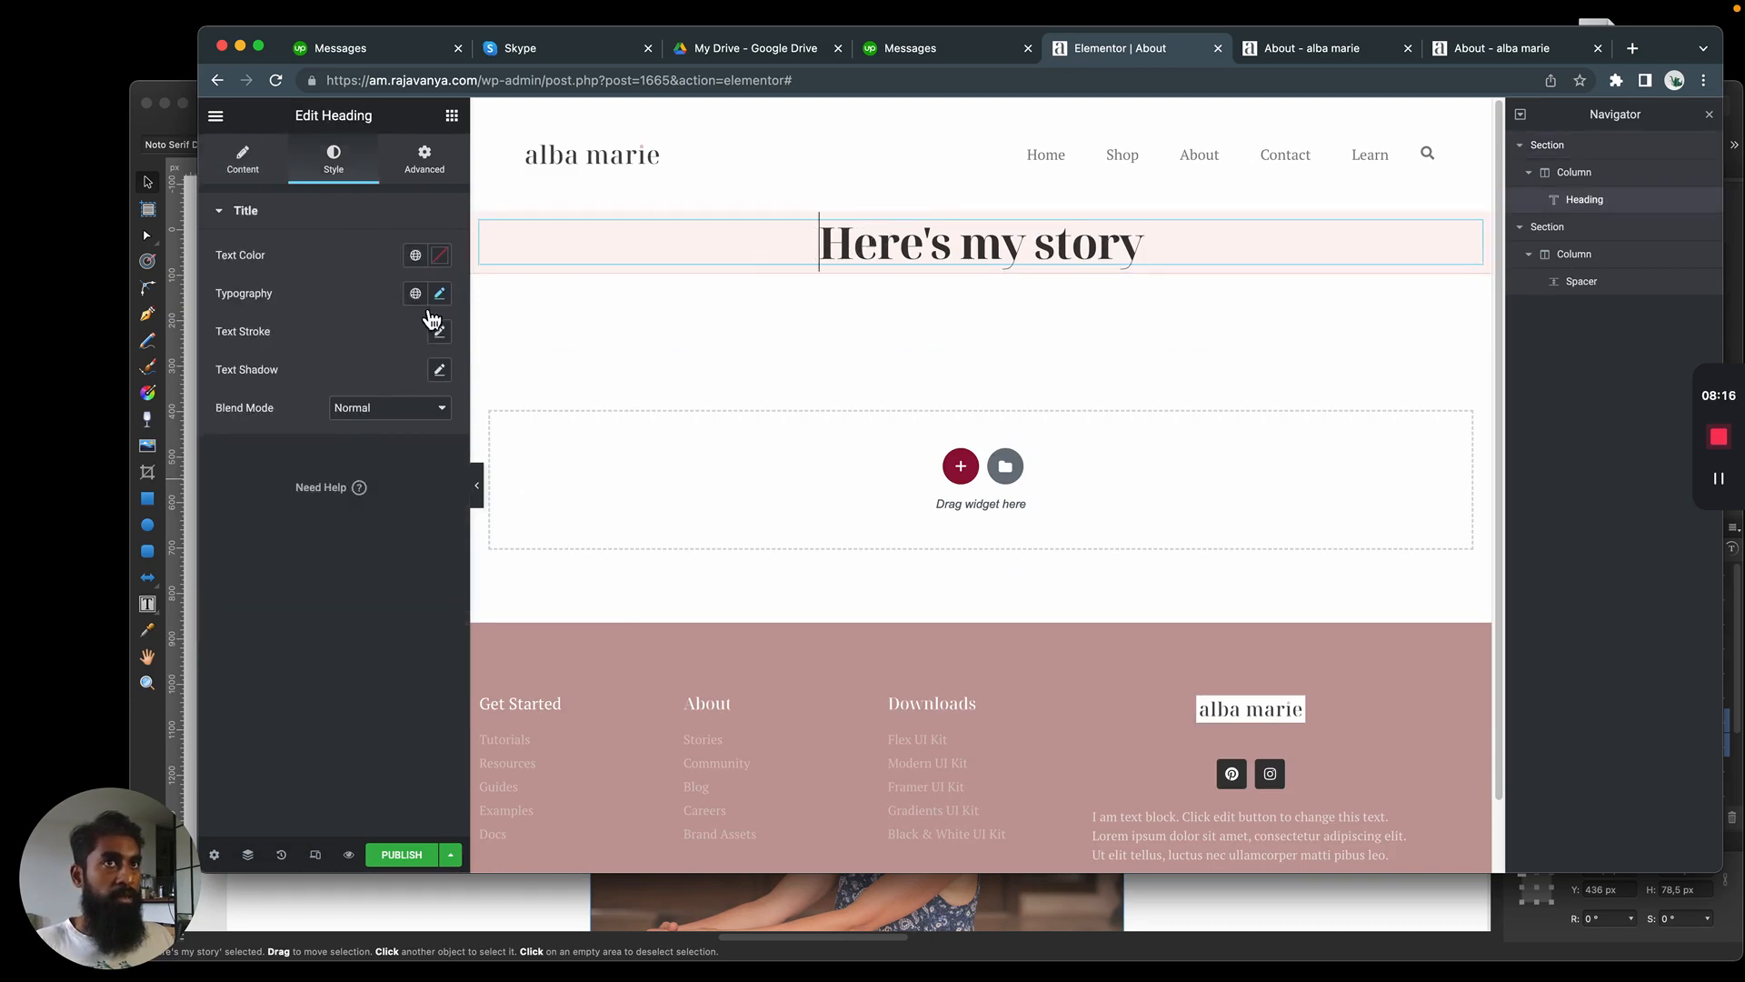
{"action": "left_click", "coordinate": [247, 164]}
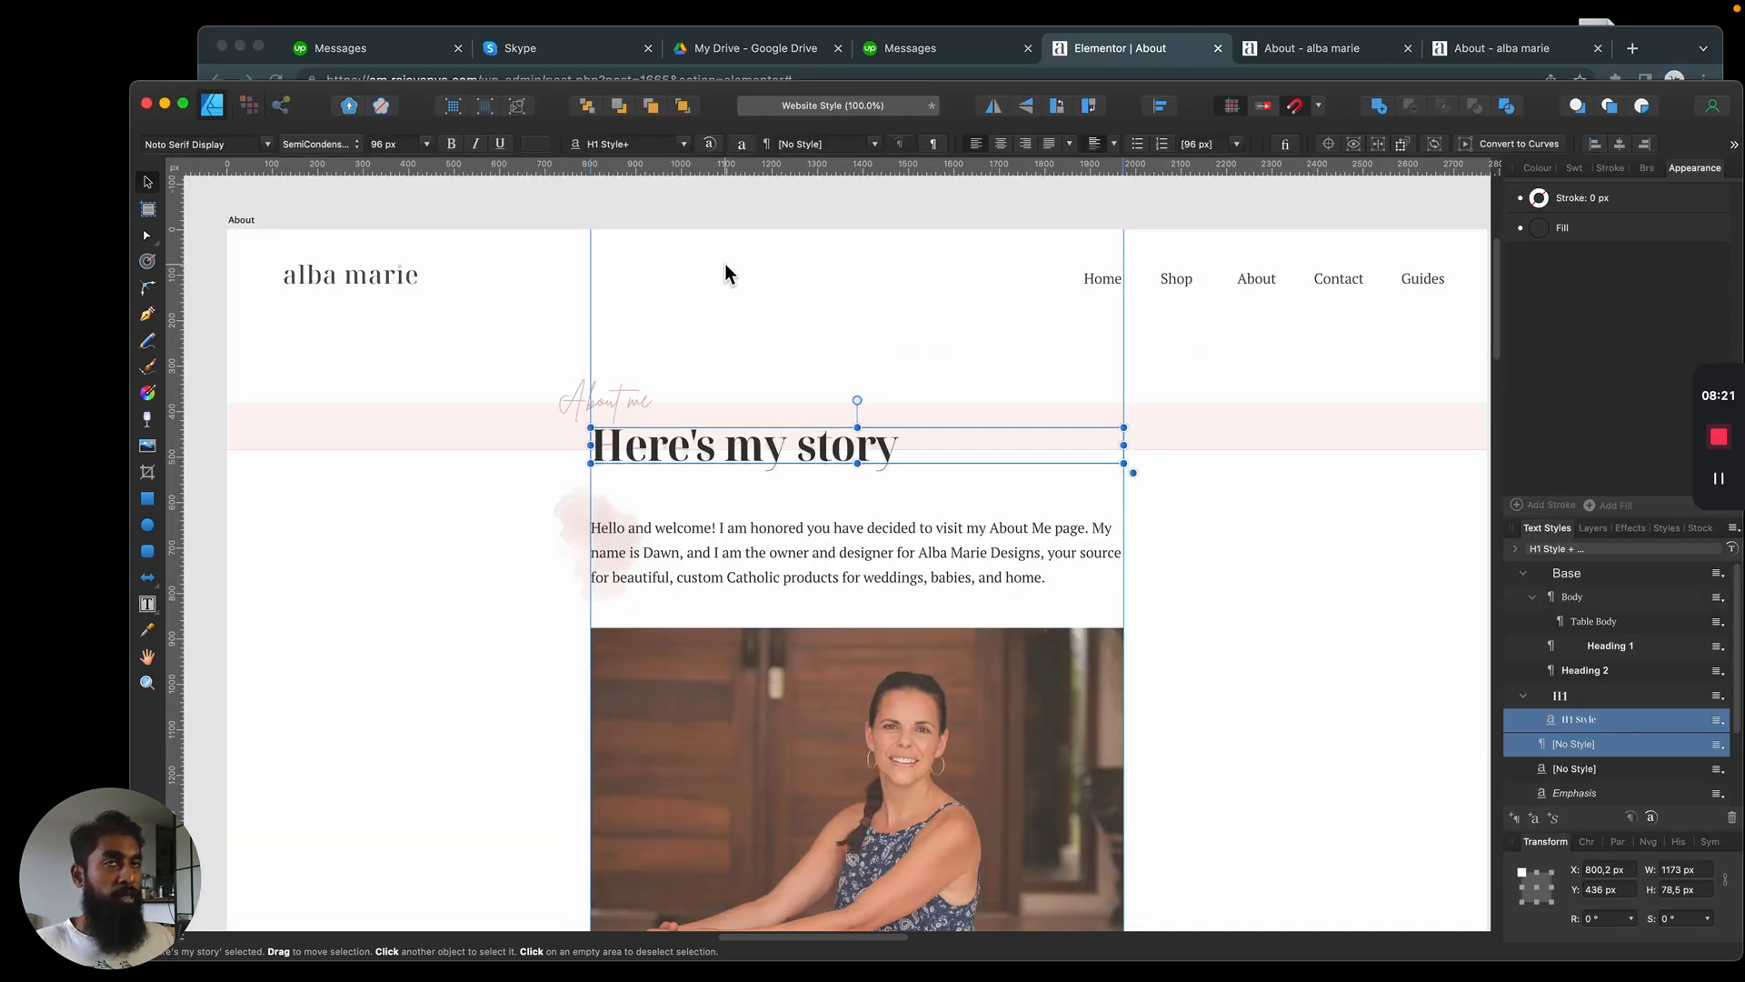
{"action": "key", "text": "super+Tab"}
Calculate 1170/2 with Spotlight and set the boxed content width of the "Here's my story" section to 585
{"action": "key", "text": "super+space"}
{"action": "type", "text": "1"}
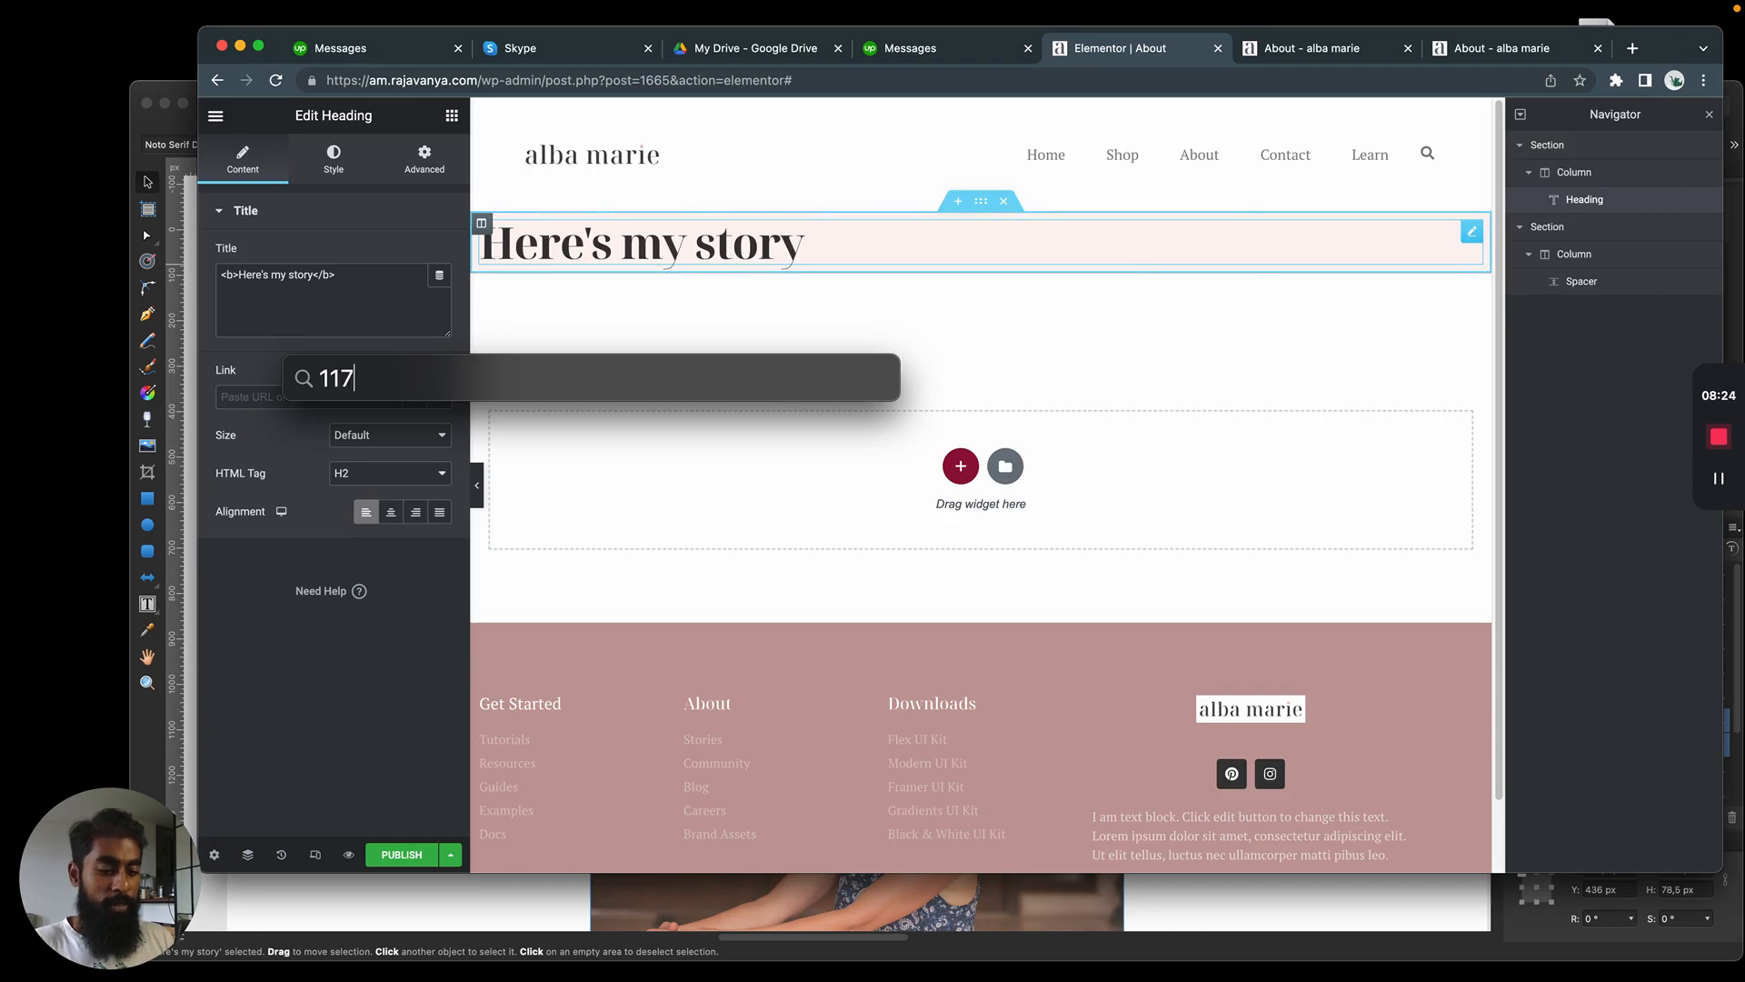
{"action": "type", "text": "170/2"}
{"action": "key", "text": "Escape"}
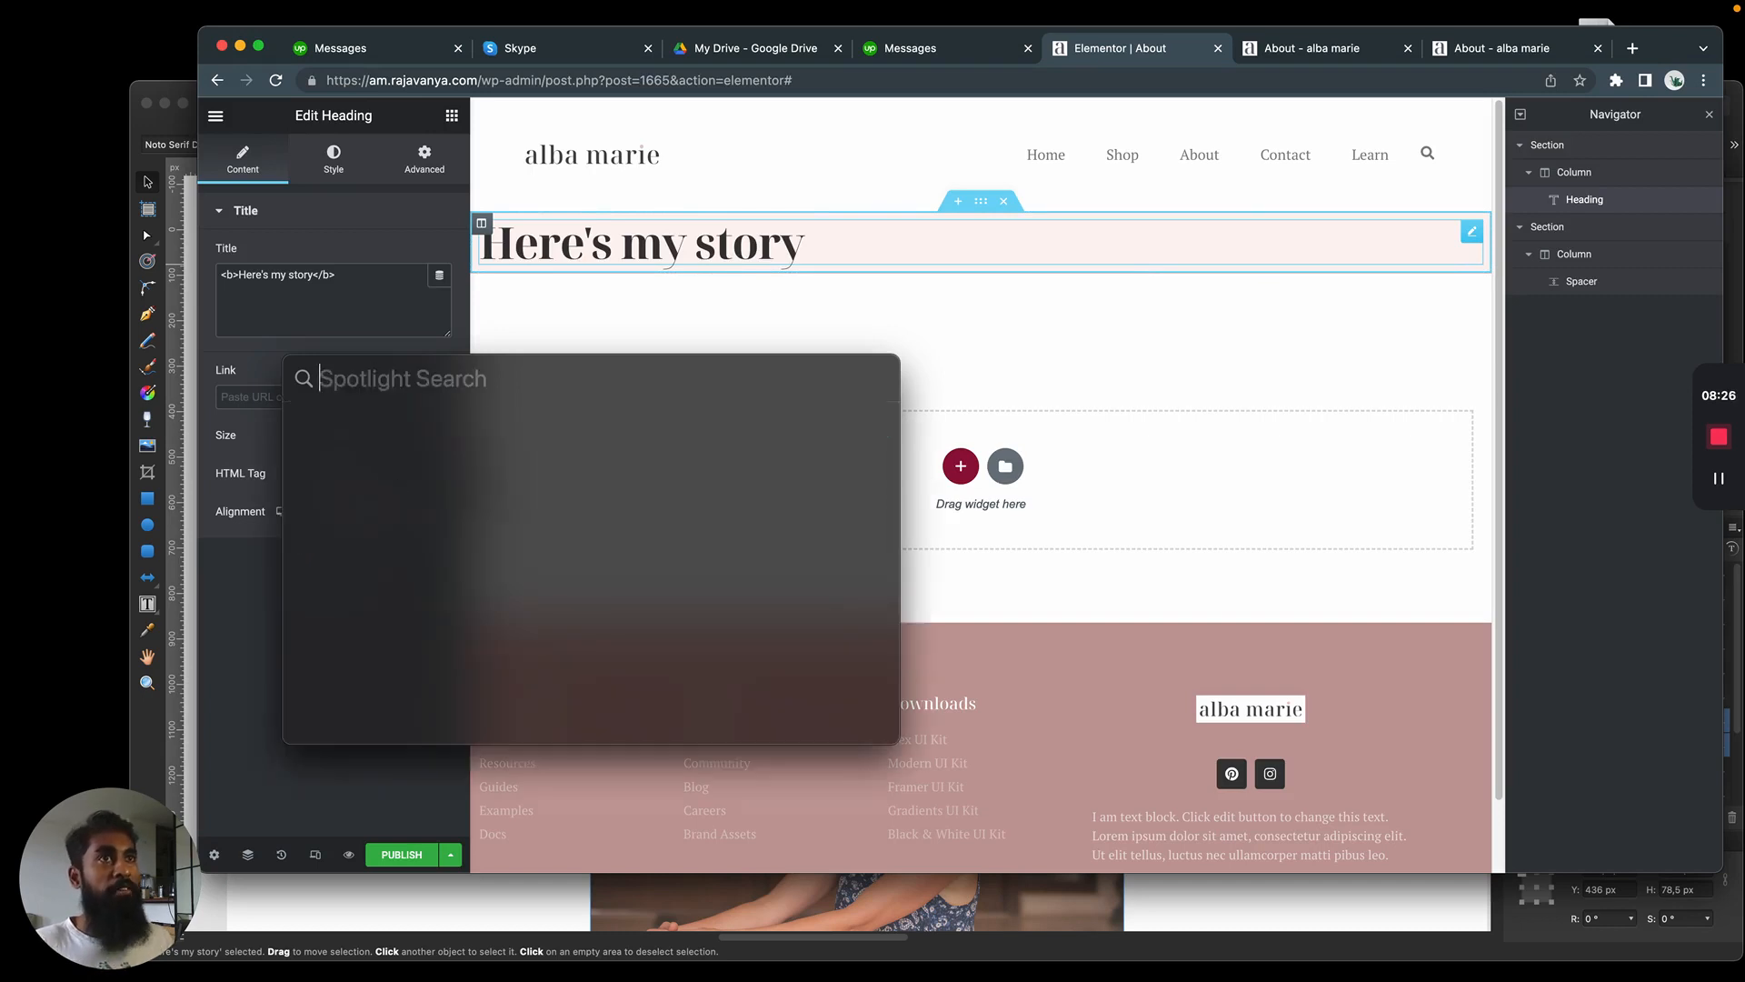
{"action": "left_click", "coordinate": [1119, 327]}
{"action": "left_click", "coordinate": [984, 202]}
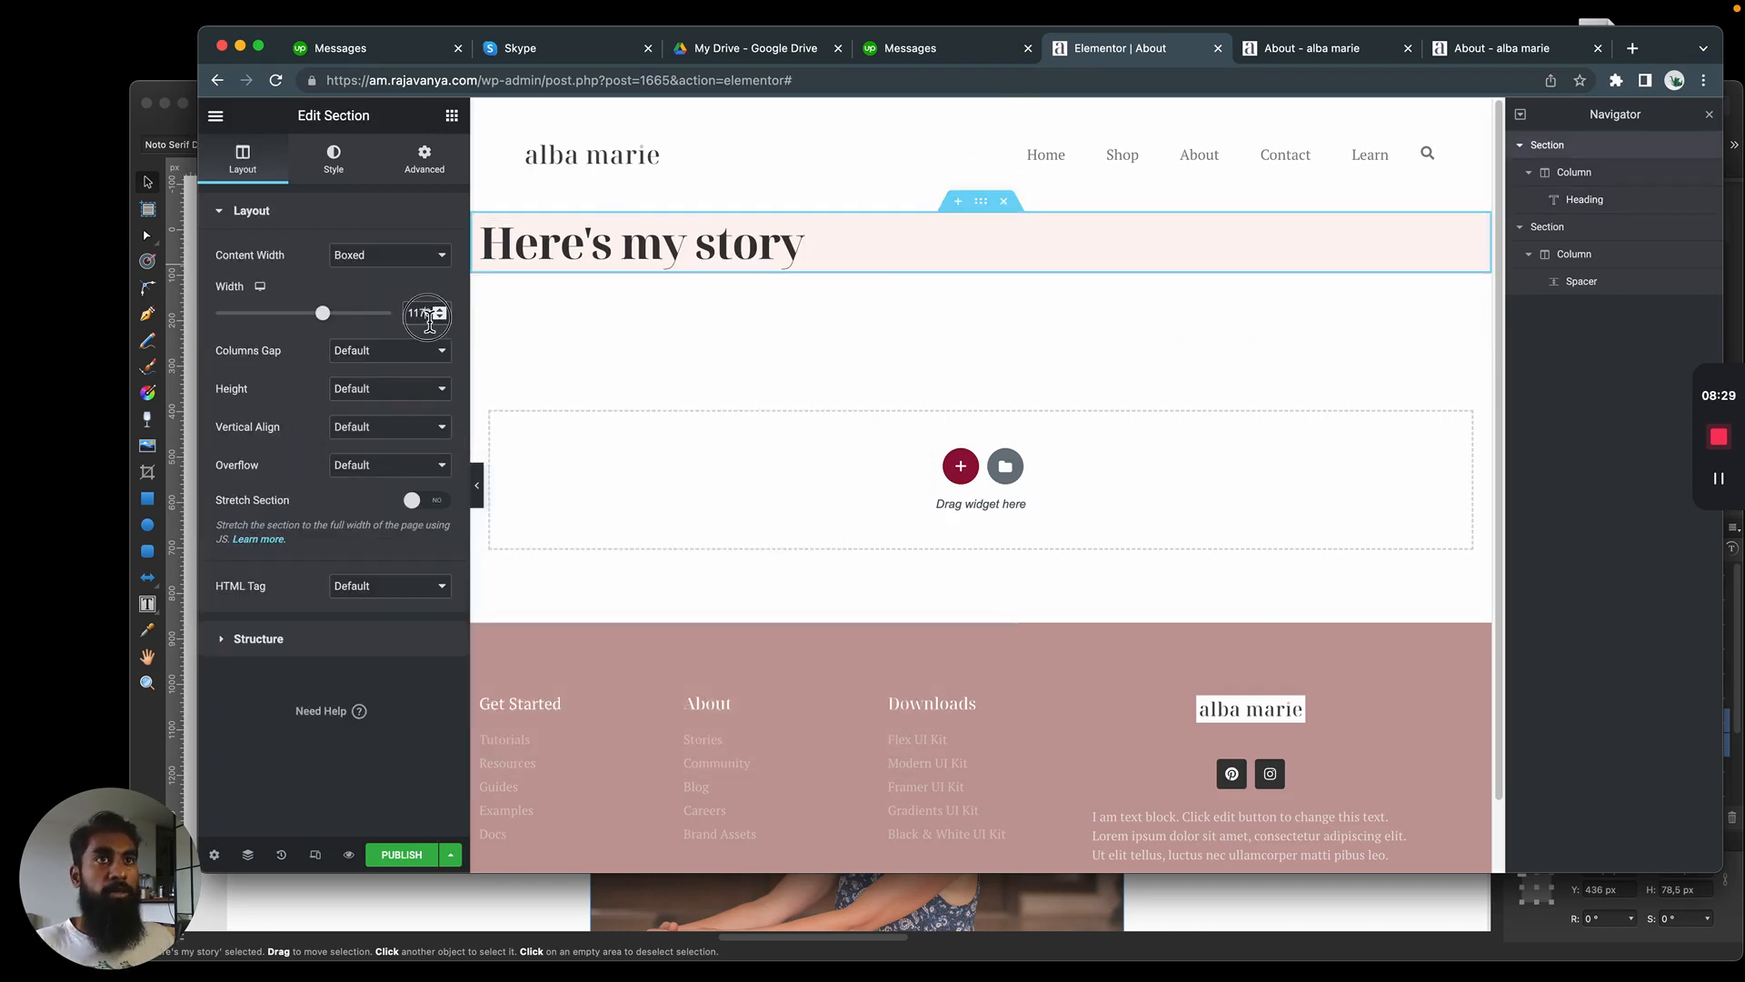
{"action": "double_click", "coordinate": [427, 314]}
{"action": "type", "text": "585"}
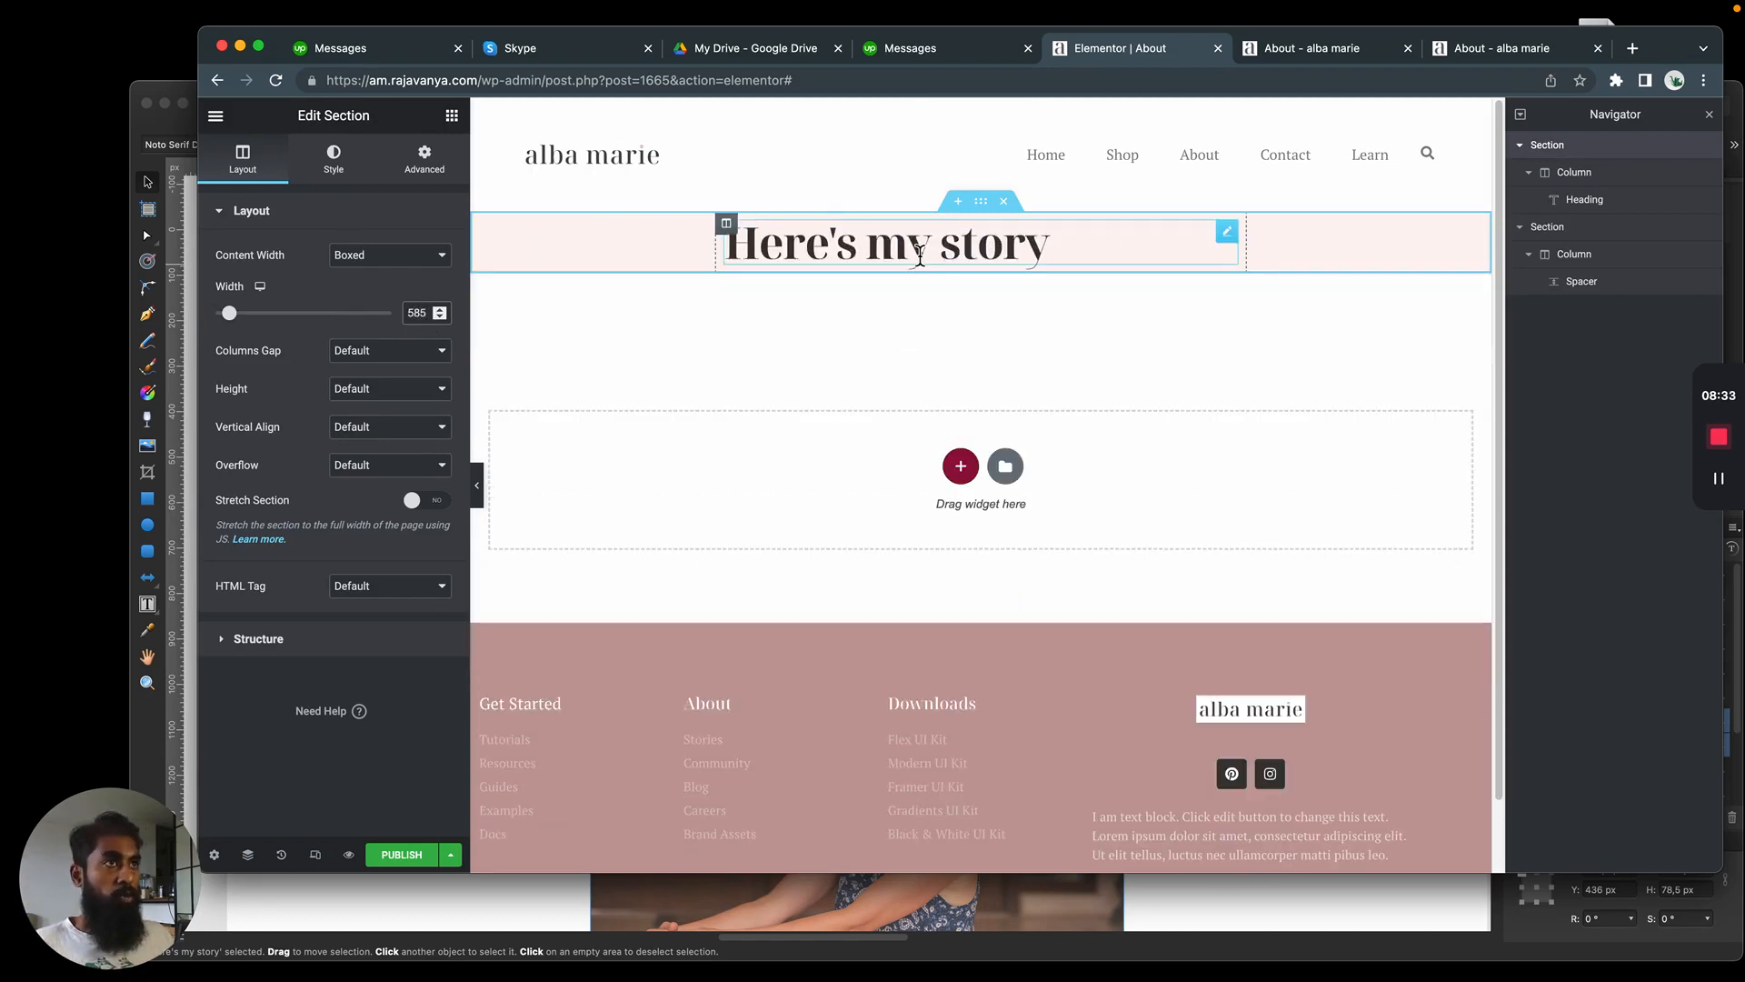
Compare the heading and content column placement with the Affinity Designer mockup, then return to the Elementor page
{"action": "key", "text": "super+Tab"}
{"action": "left_click", "coordinate": [616, 504]}
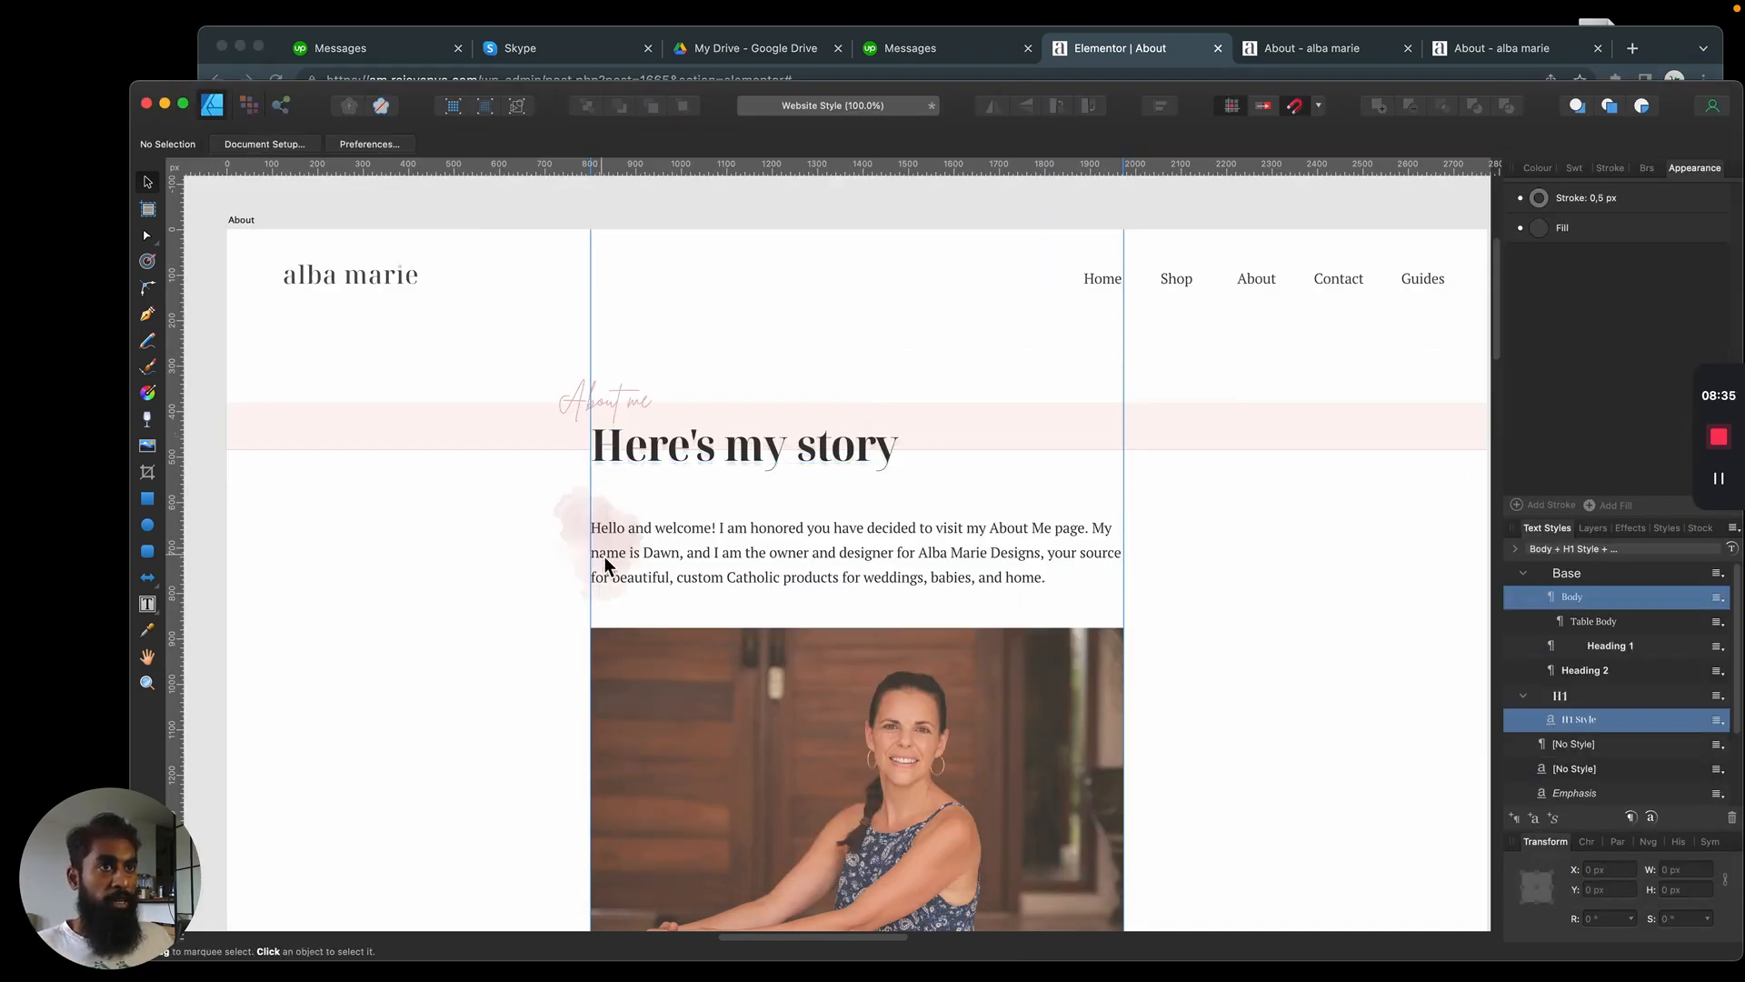
{"action": "left_click", "coordinate": [1014, 545]}
{"action": "key", "text": "super+Tab"}
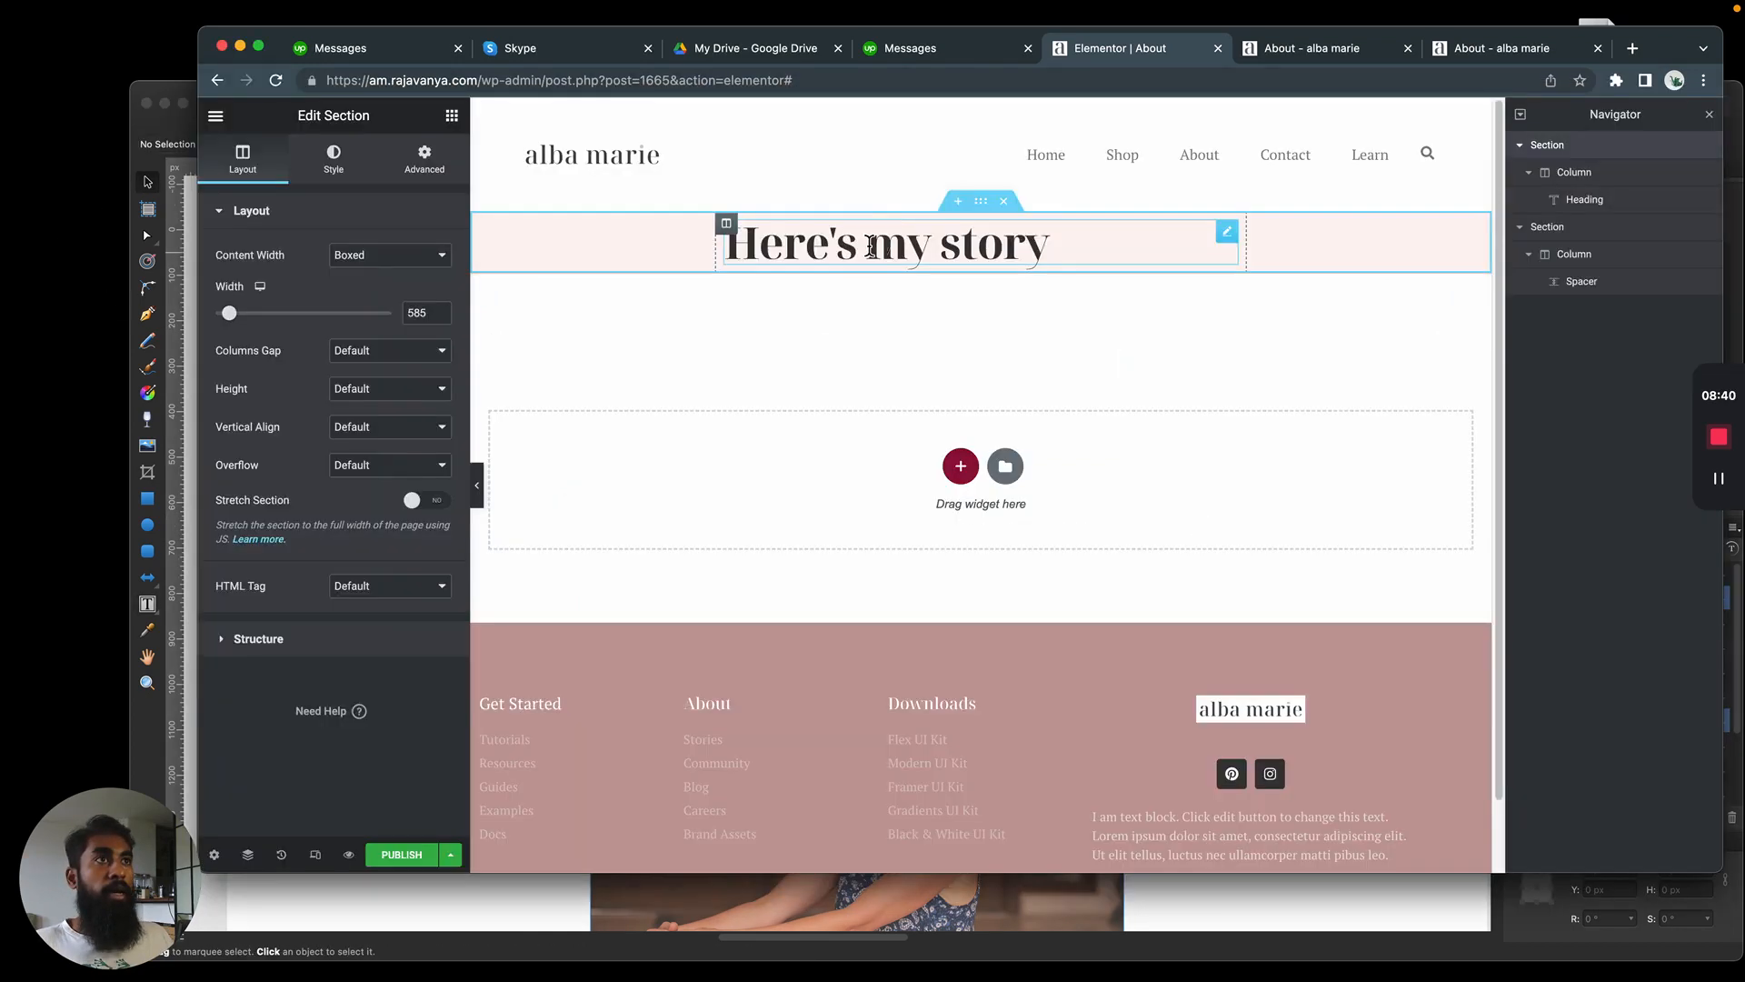
Try a Text Editor widget above the "Here's my story" heading, look at its paragraph settings and delete the widget
{"action": "left_click", "coordinate": [453, 118]}
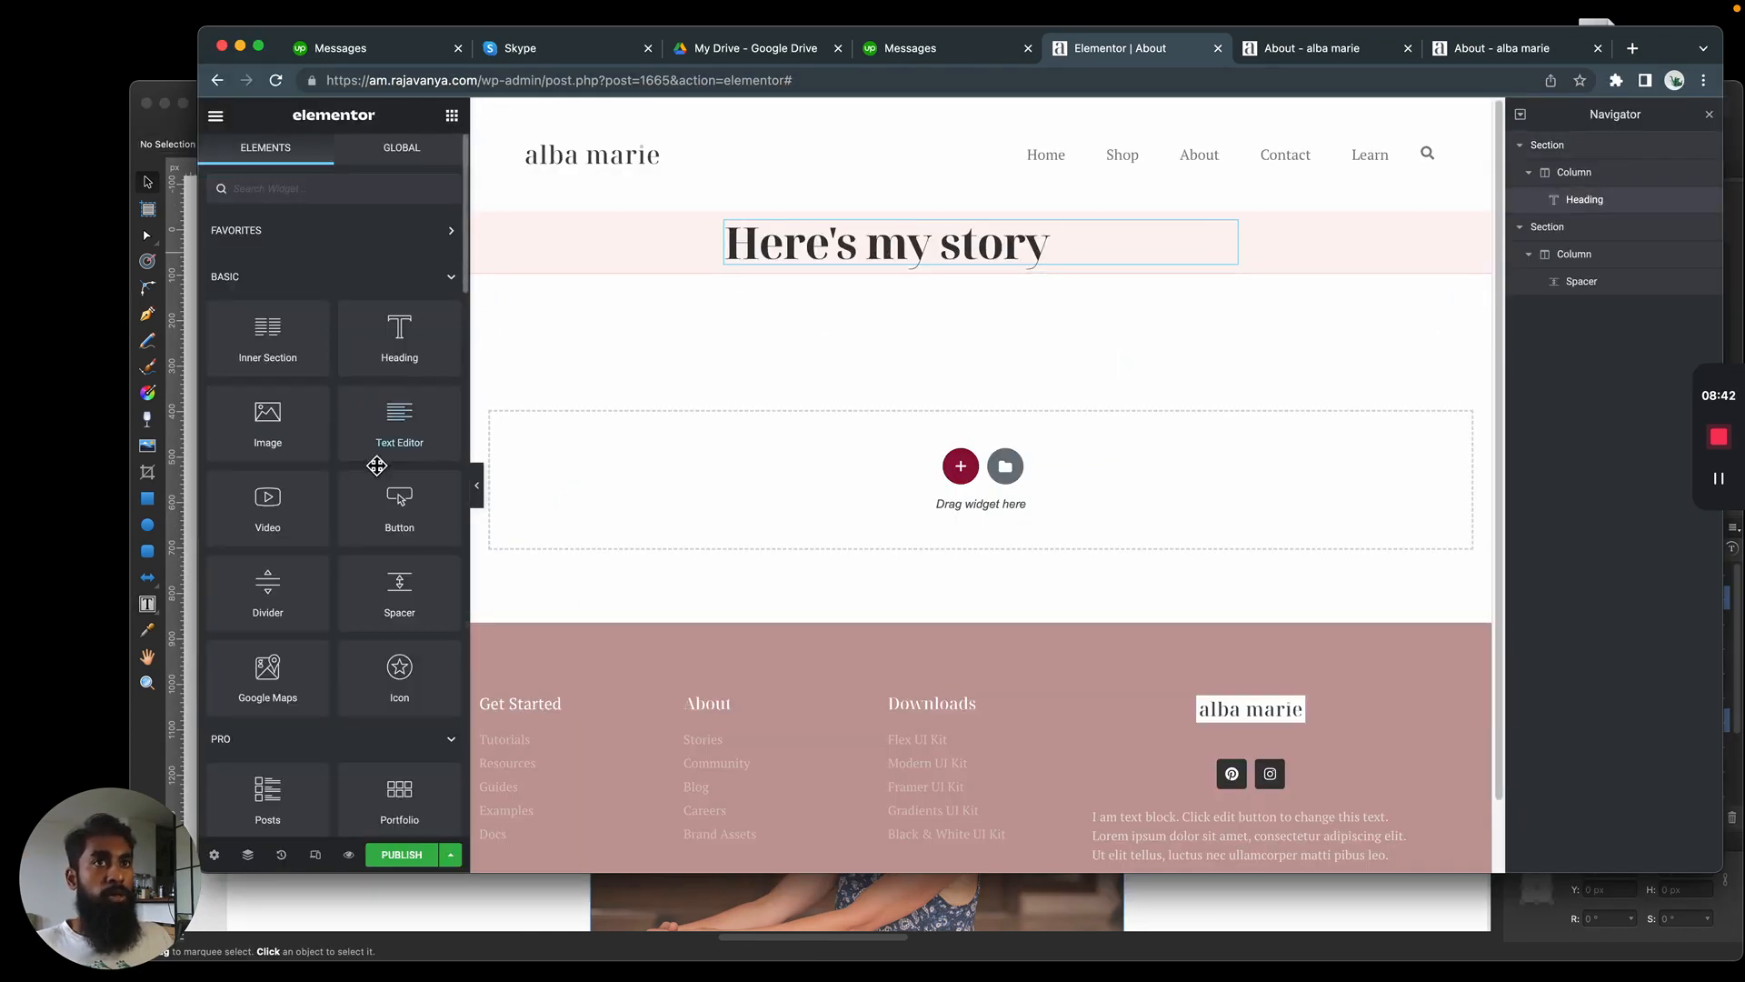
{"action": "left_click_drag", "start_coordinate": [393, 428], "coordinate": [842, 227]}
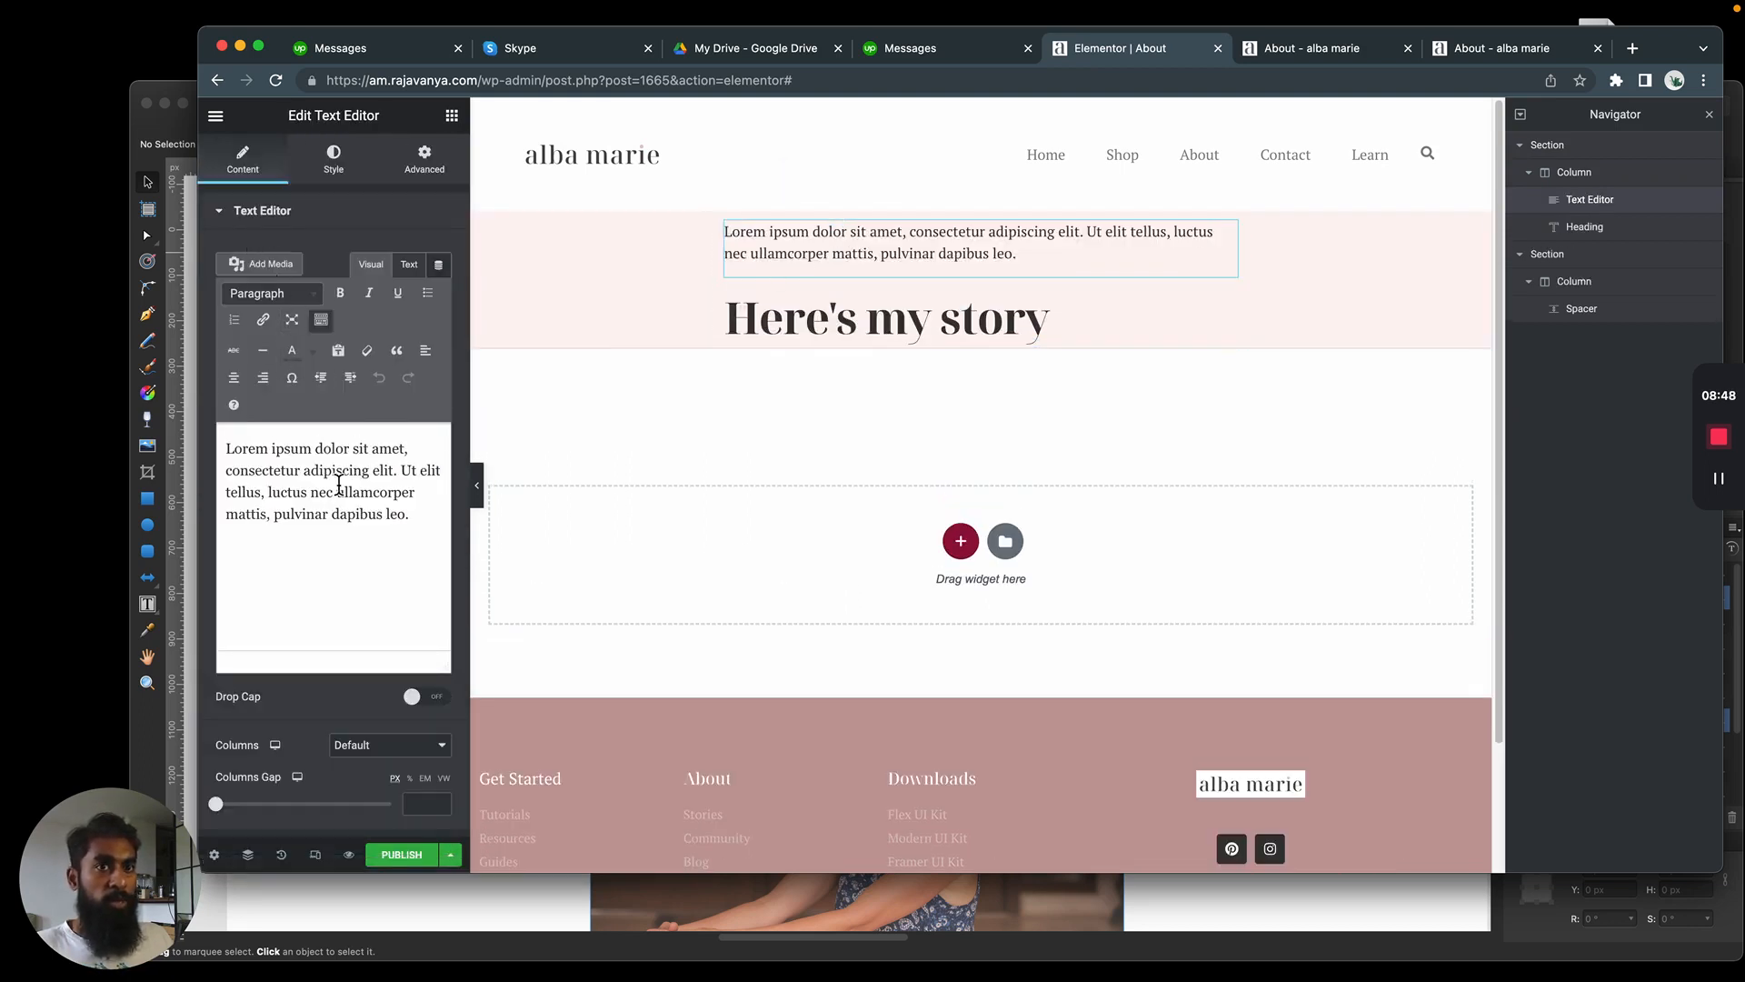
{"action": "left_click", "coordinate": [297, 295]}
{"action": "left_click", "coordinate": [298, 296]}
{"action": "left_click", "coordinate": [318, 219]}
{"action": "left_click", "coordinate": [318, 218]}
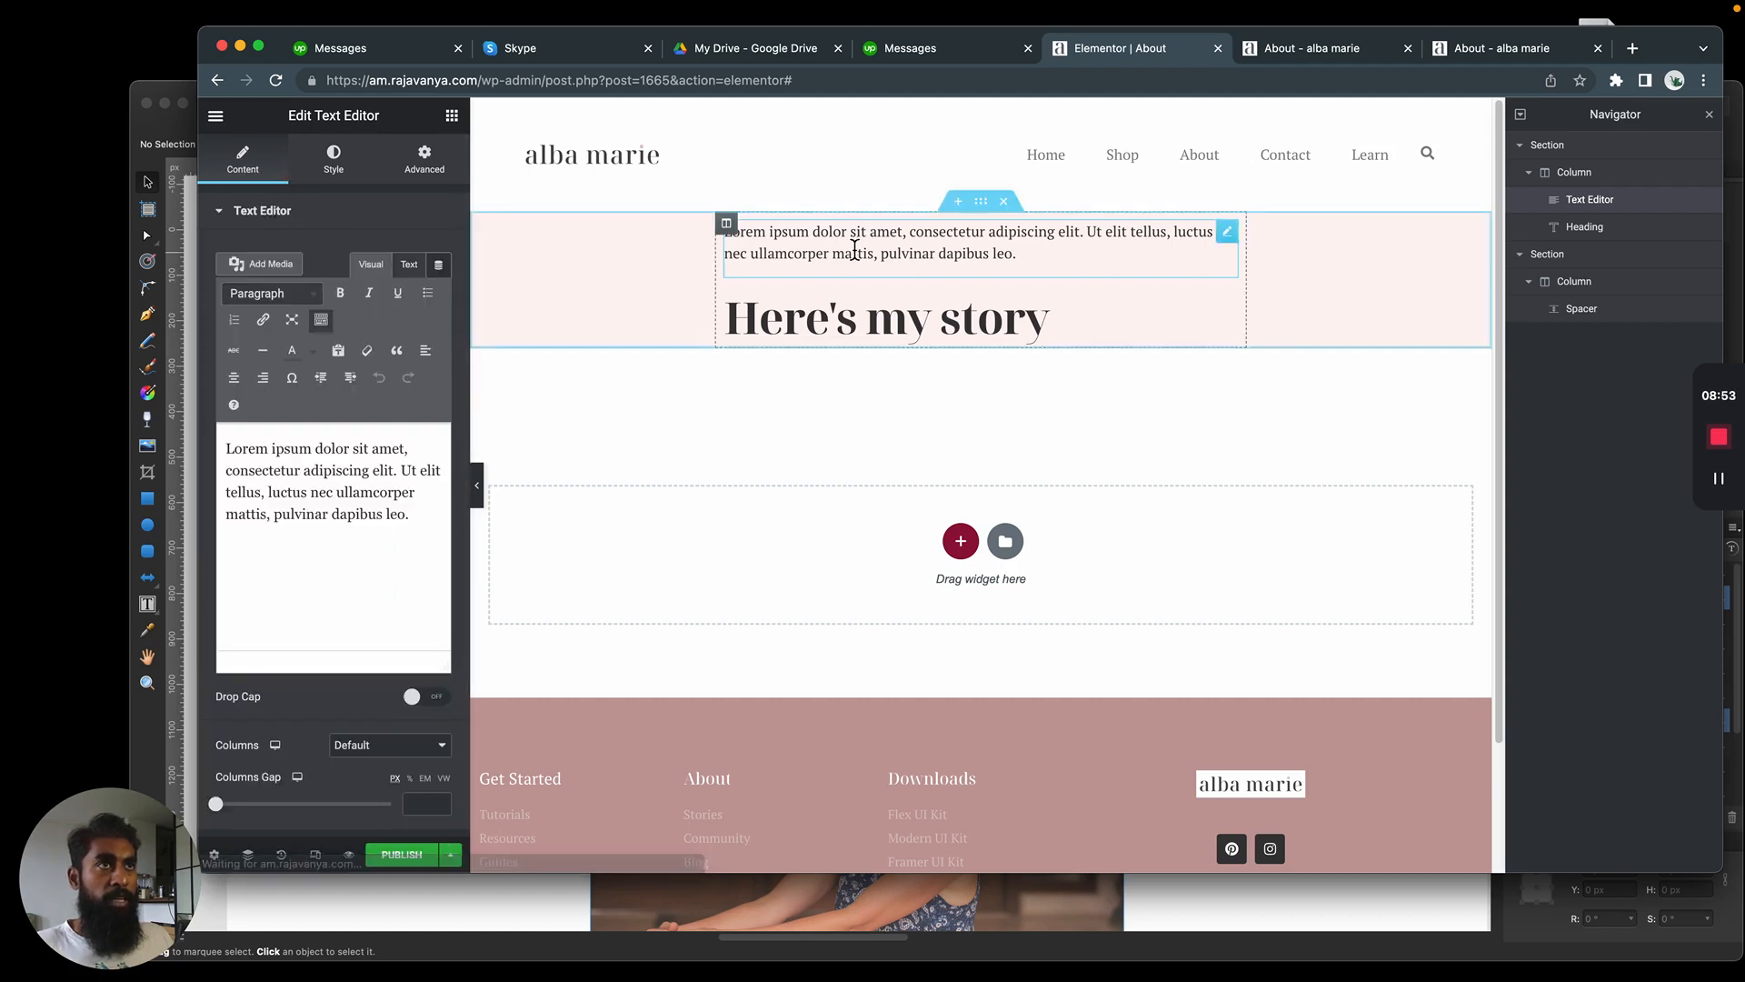
{"action": "right_click", "coordinate": [969, 249]}
{"action": "left_click", "coordinate": [1009, 502]}
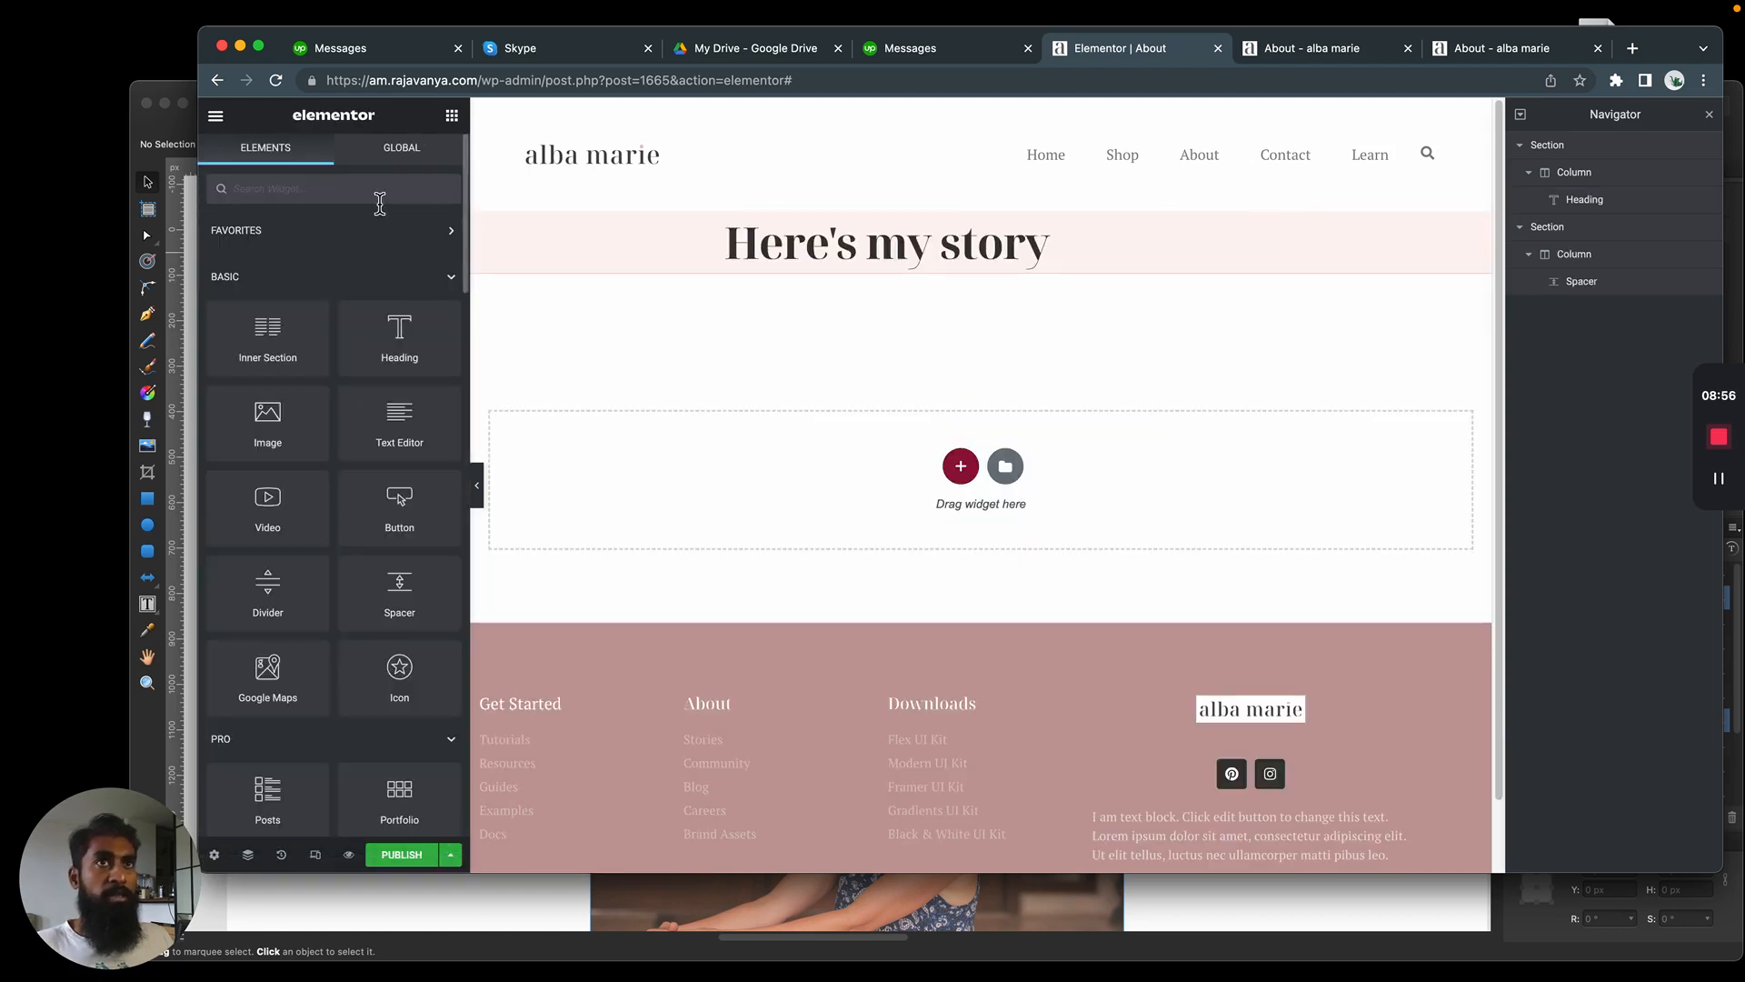
Insert a Heading widget above "Here's my story" and look through its style and content settings
{"action": "left_click_drag", "start_coordinate": [399, 334], "coordinate": [909, 234]}
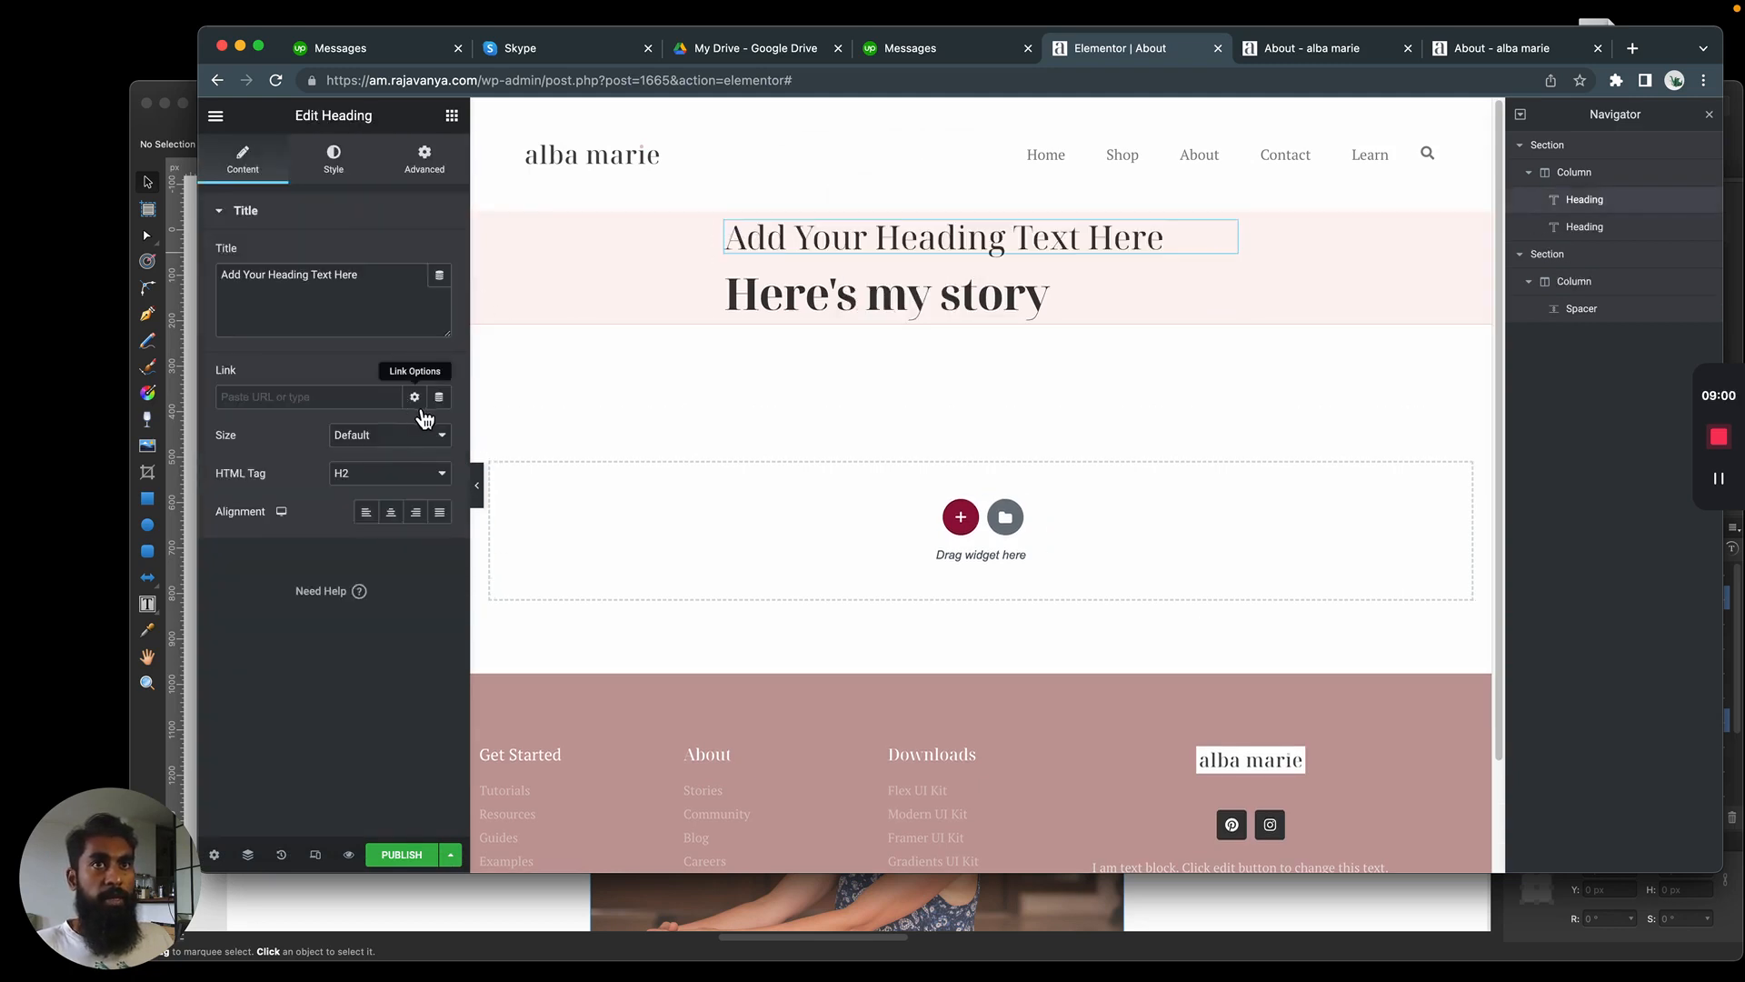
{"action": "left_click", "coordinate": [355, 178]}
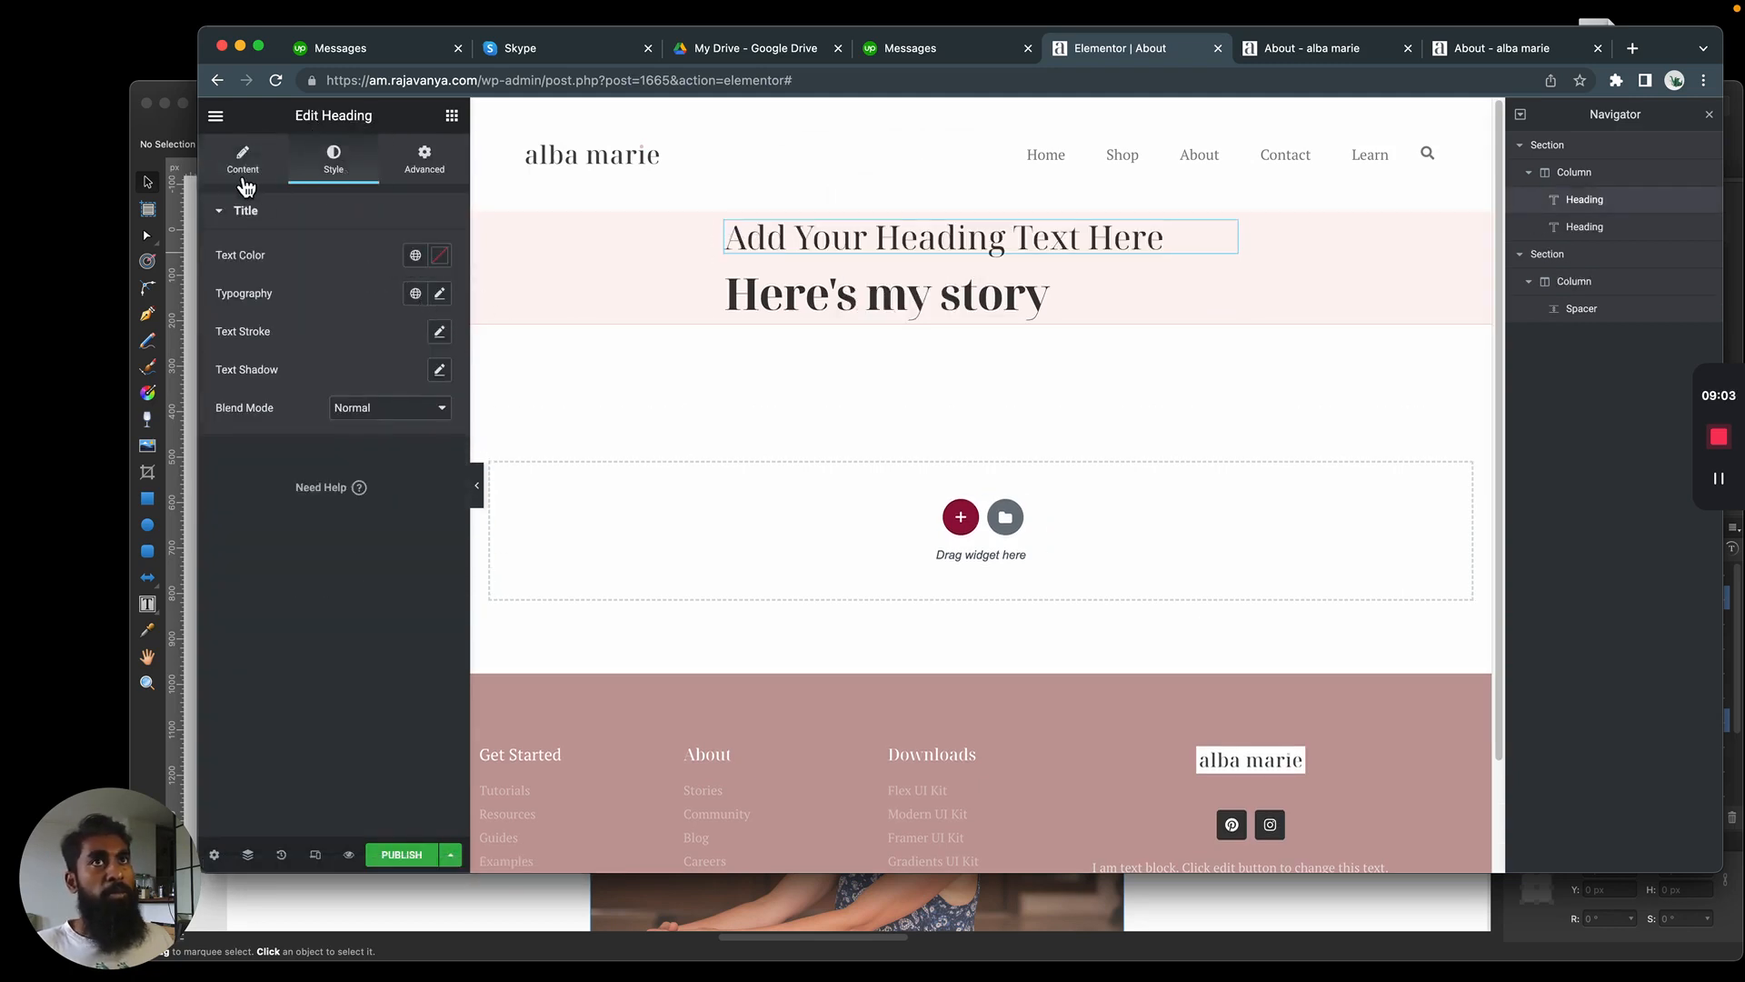
{"action": "left_click", "coordinate": [242, 157]}
Insert a Text Editor widget above both headings and apply the Accent global font to its text
{"action": "left_click", "coordinate": [452, 115]}
{"action": "left_click_drag", "start_coordinate": [400, 447], "coordinate": [909, 232]}
{"action": "left_click", "coordinate": [342, 177]}
{"action": "left_click", "coordinate": [415, 331]}
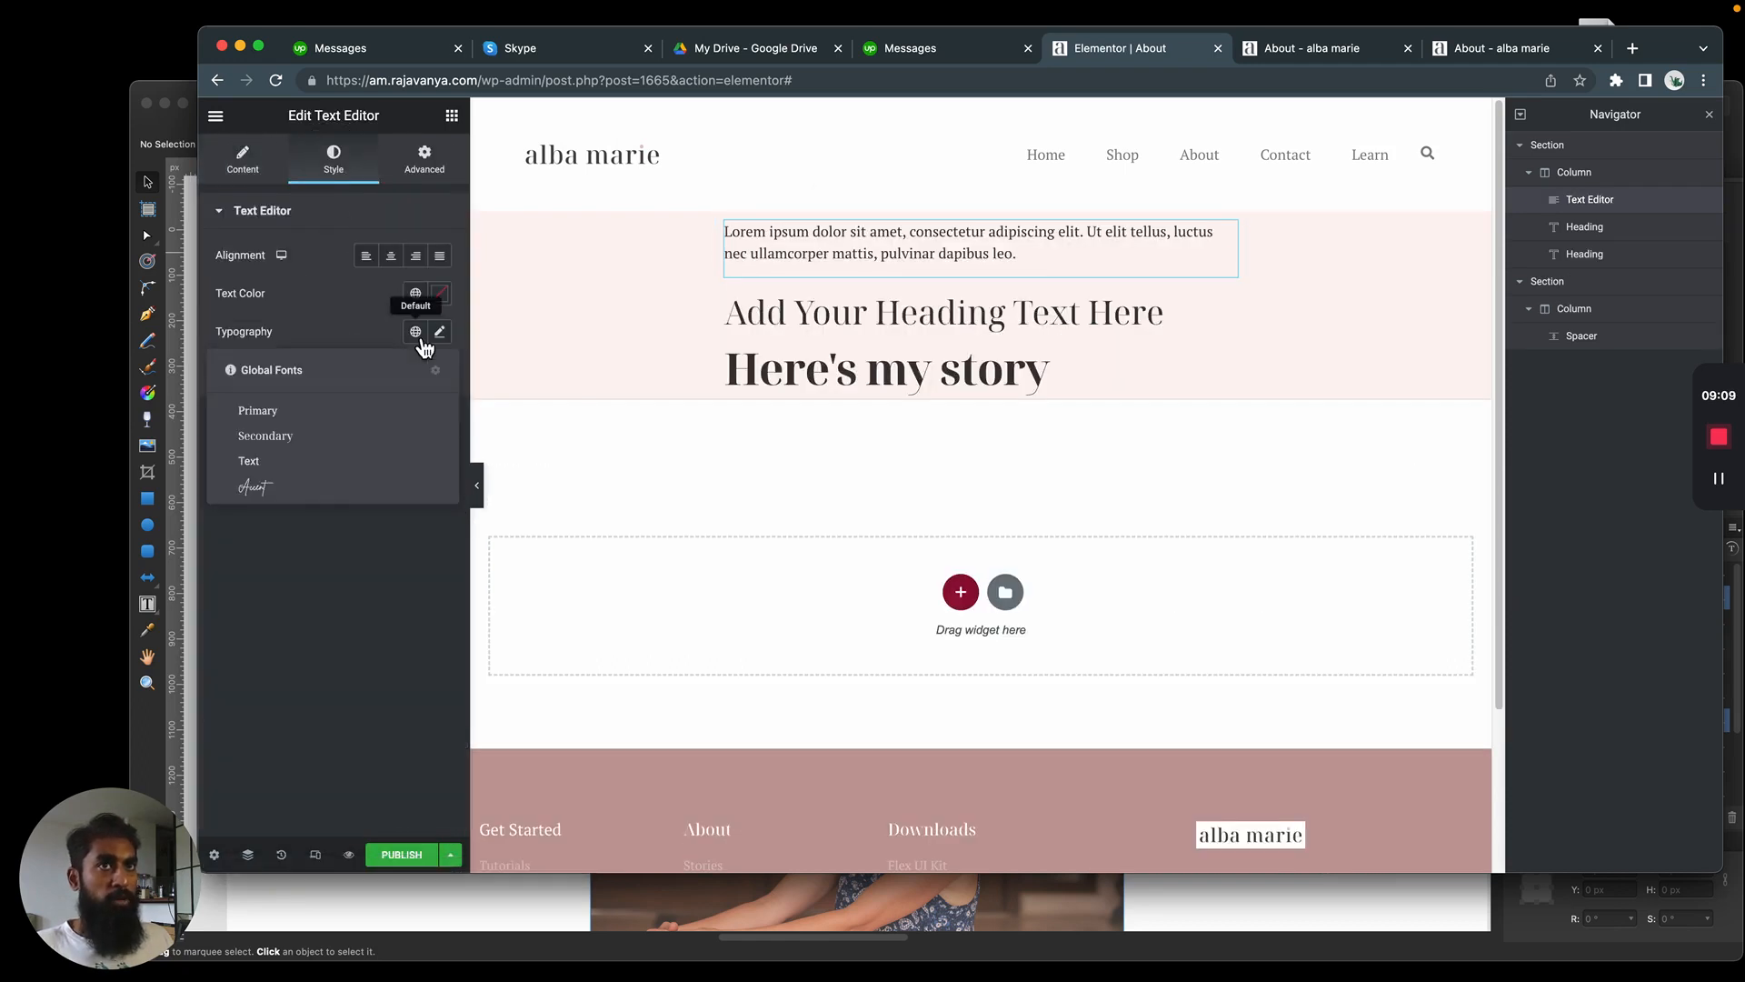
{"action": "left_click", "coordinate": [264, 491]}
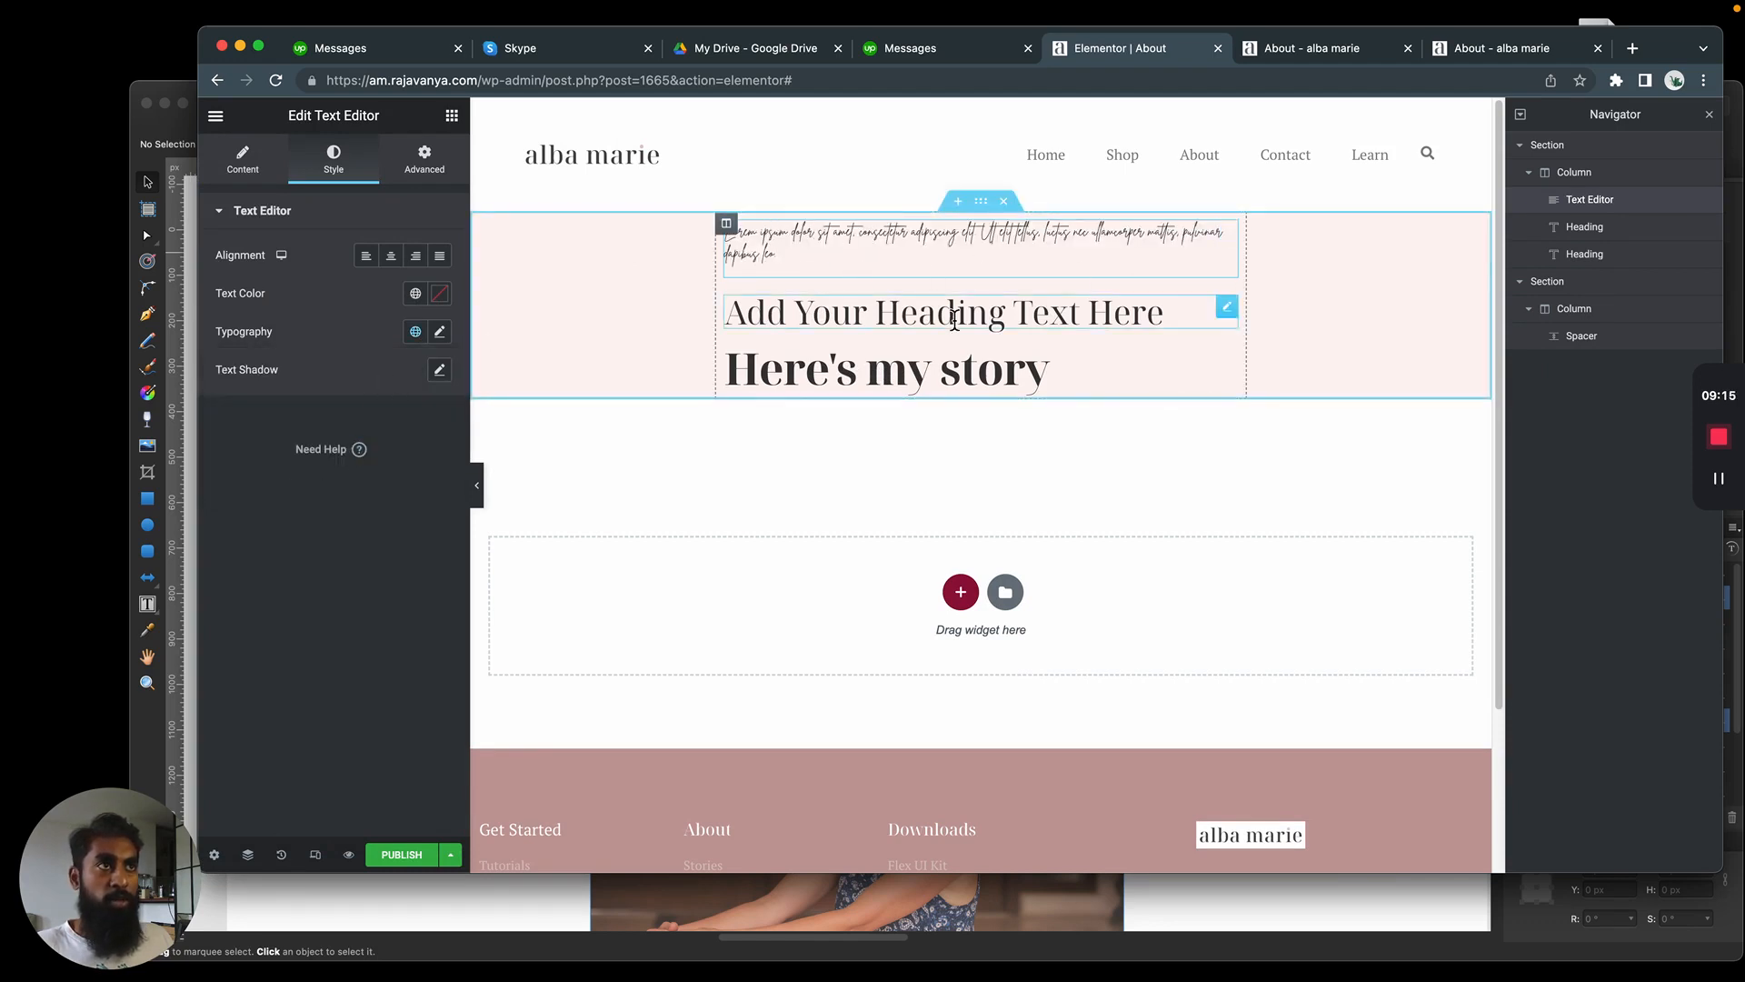
Delete the placeholder "Add Your Heading Text Here" heading above "Here's my story"
{"action": "right_click", "coordinate": [1071, 311]}
{"action": "left_click", "coordinate": [939, 327]}
{"action": "right_click", "coordinate": [1071, 311]}
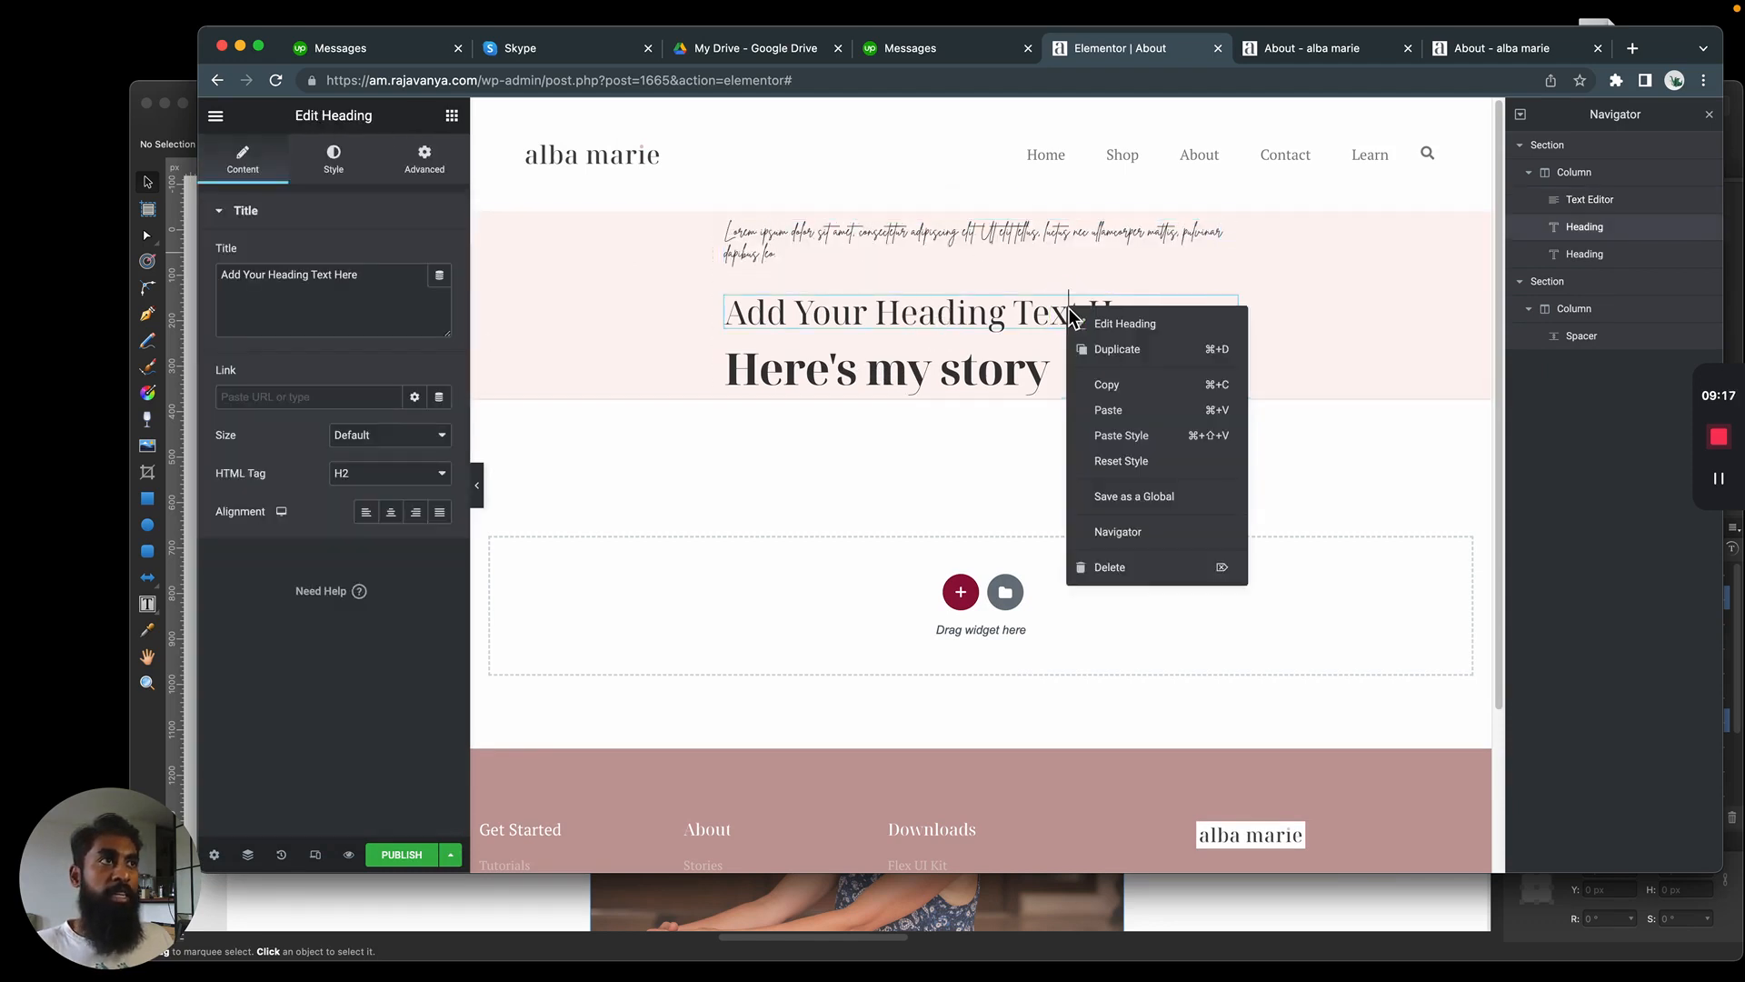
{"action": "left_click", "coordinate": [1139, 569]}
Open the typography settings of the script text above the heading and look through its font family list
{"action": "triple_click", "coordinate": [812, 250]}
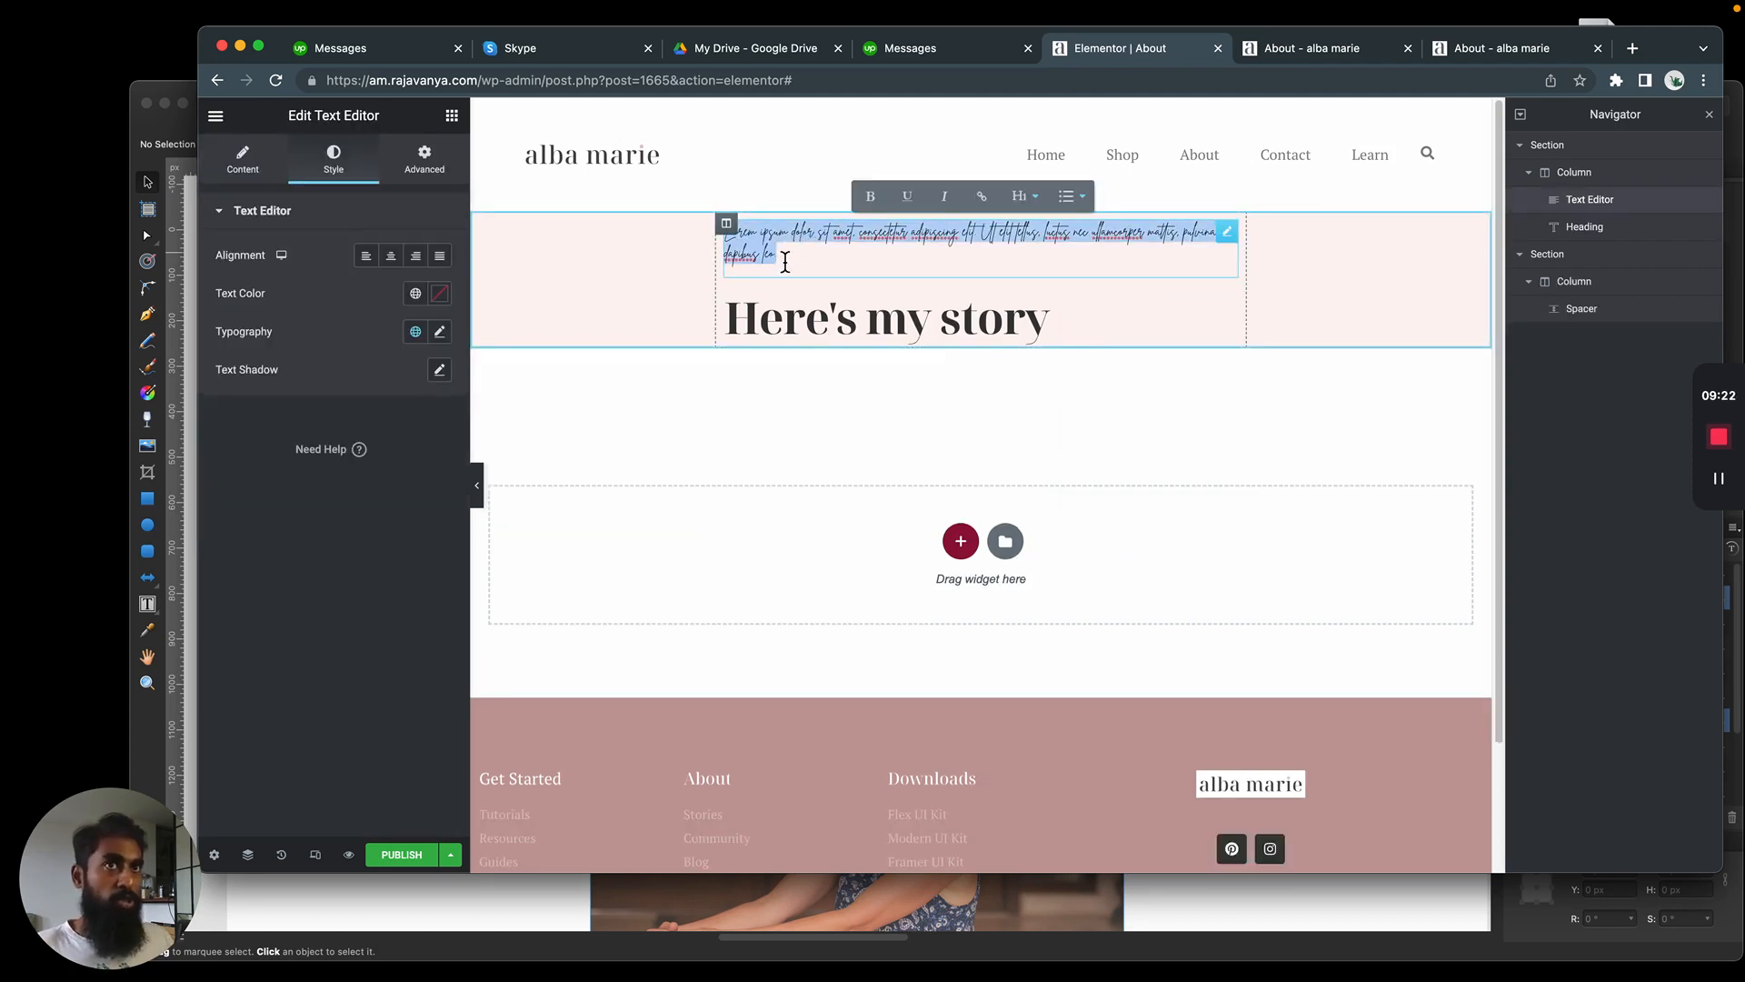
{"action": "left_click", "coordinate": [217, 117]}
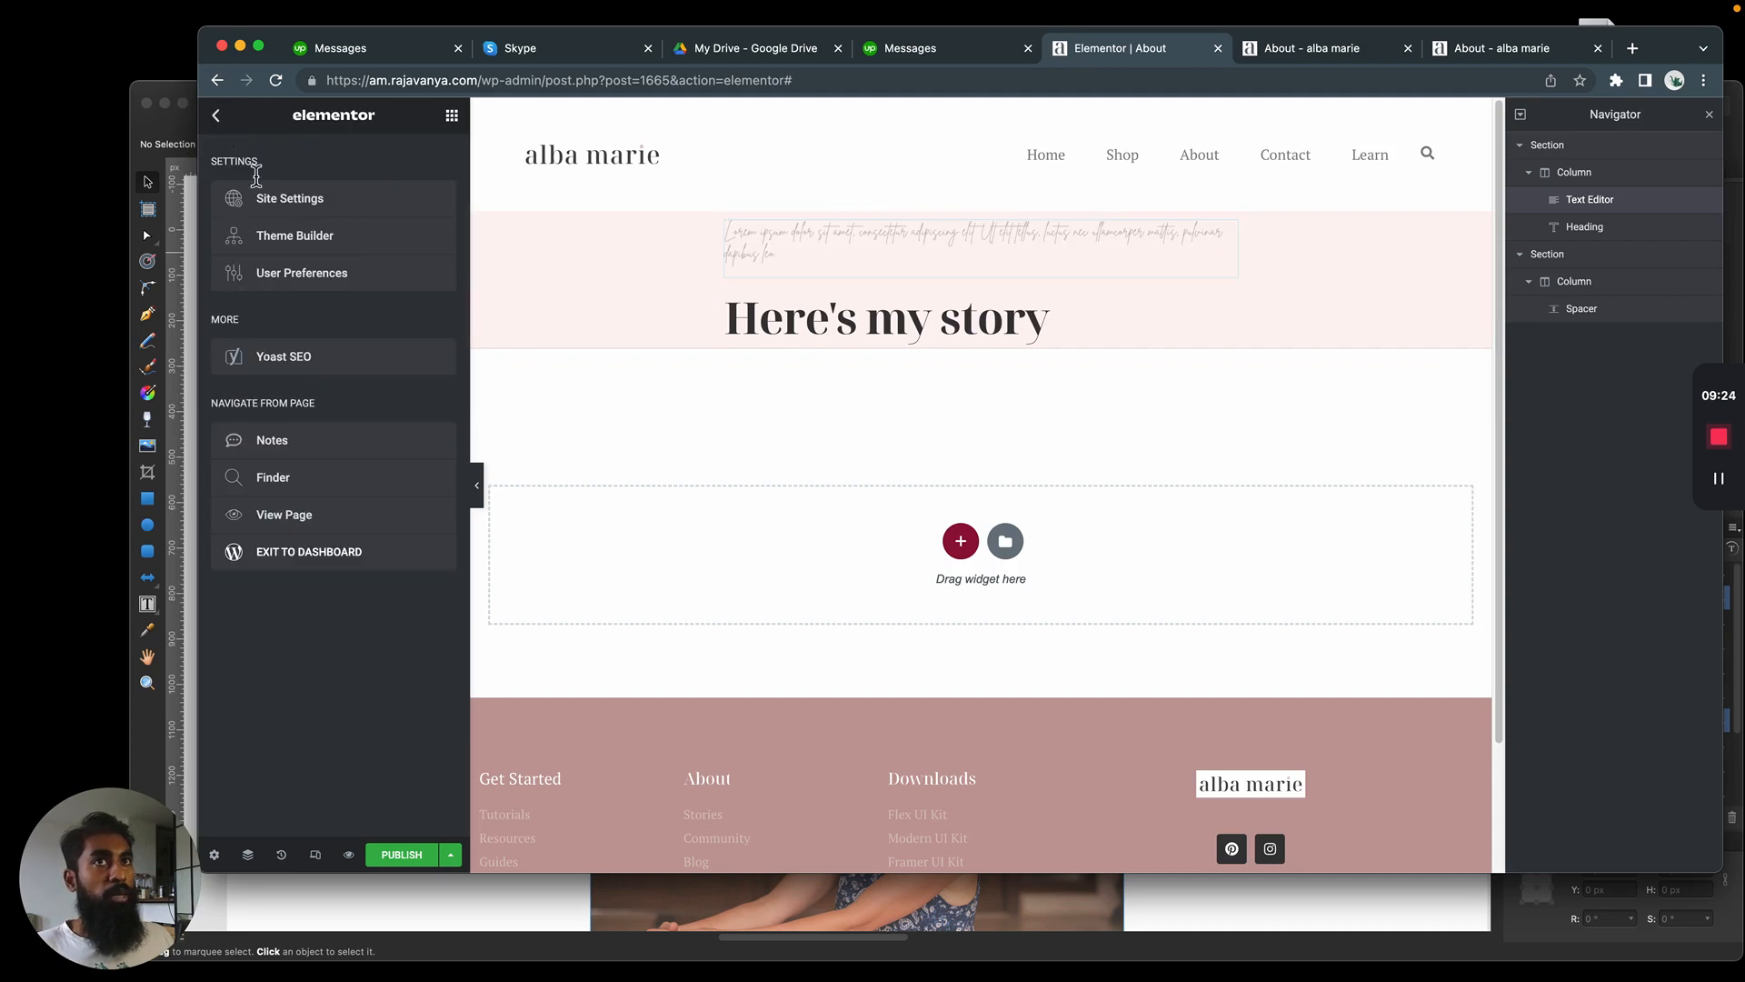
{"action": "left_click", "coordinate": [888, 241]}
{"action": "left_click", "coordinate": [439, 332]}
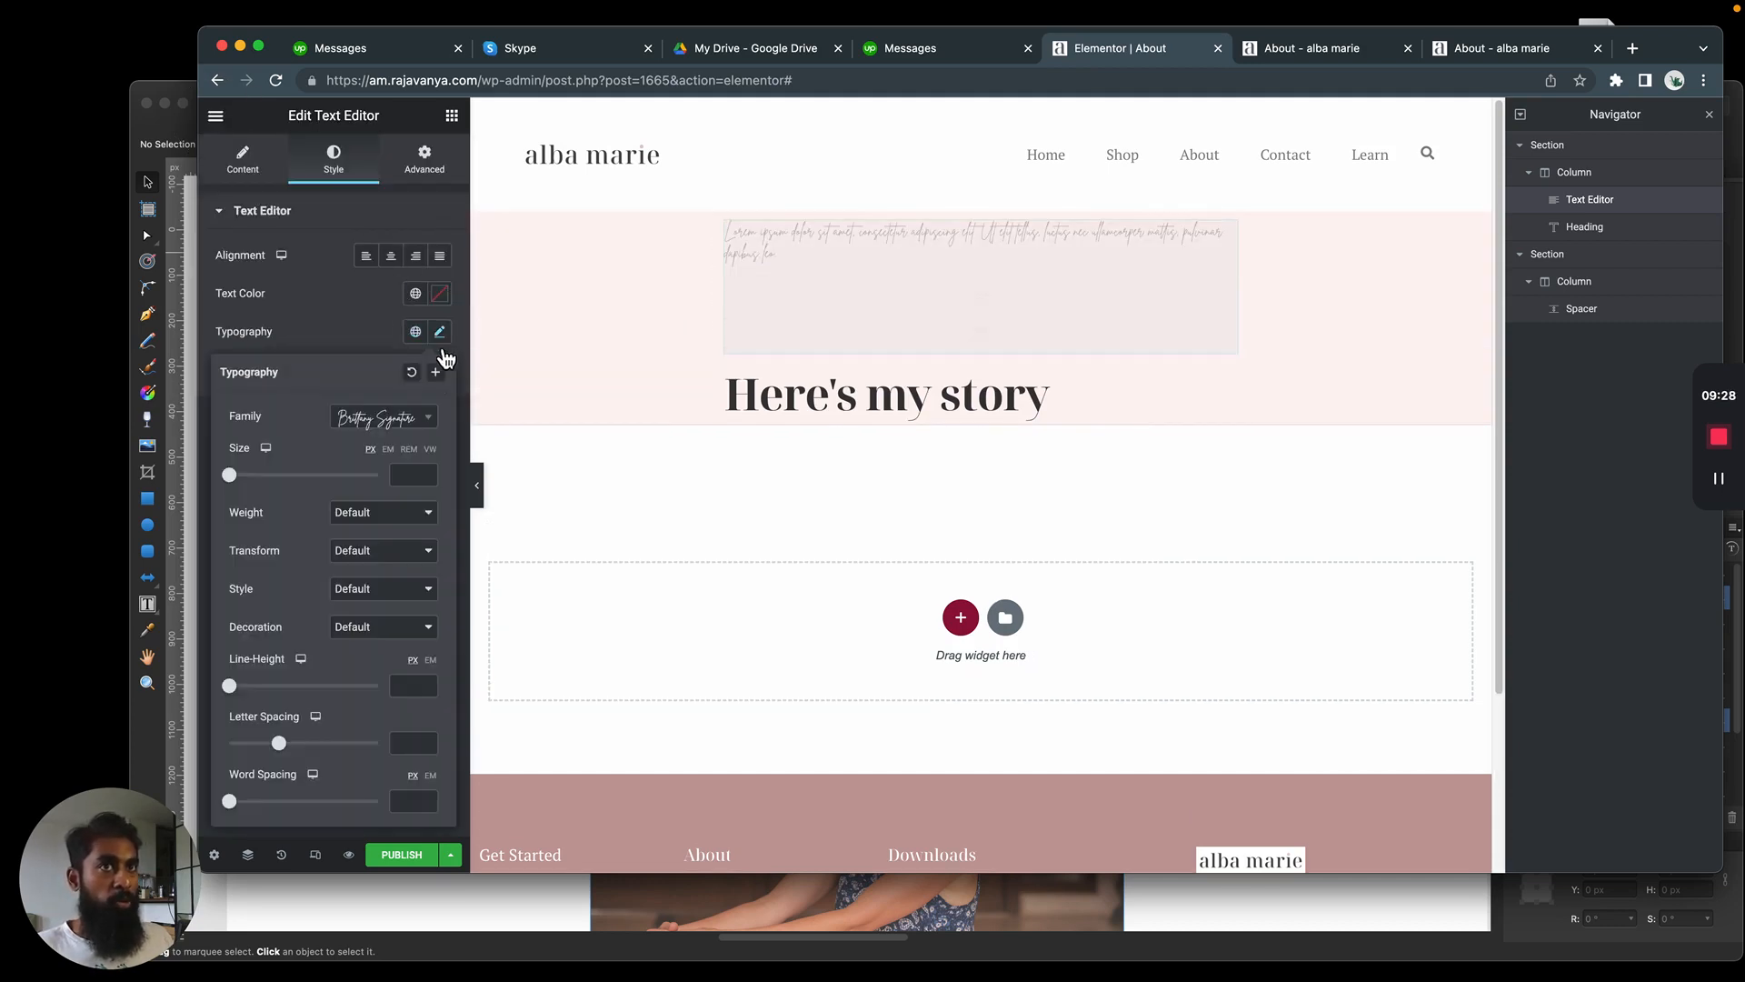
{"action": "left_click", "coordinate": [409, 418]}
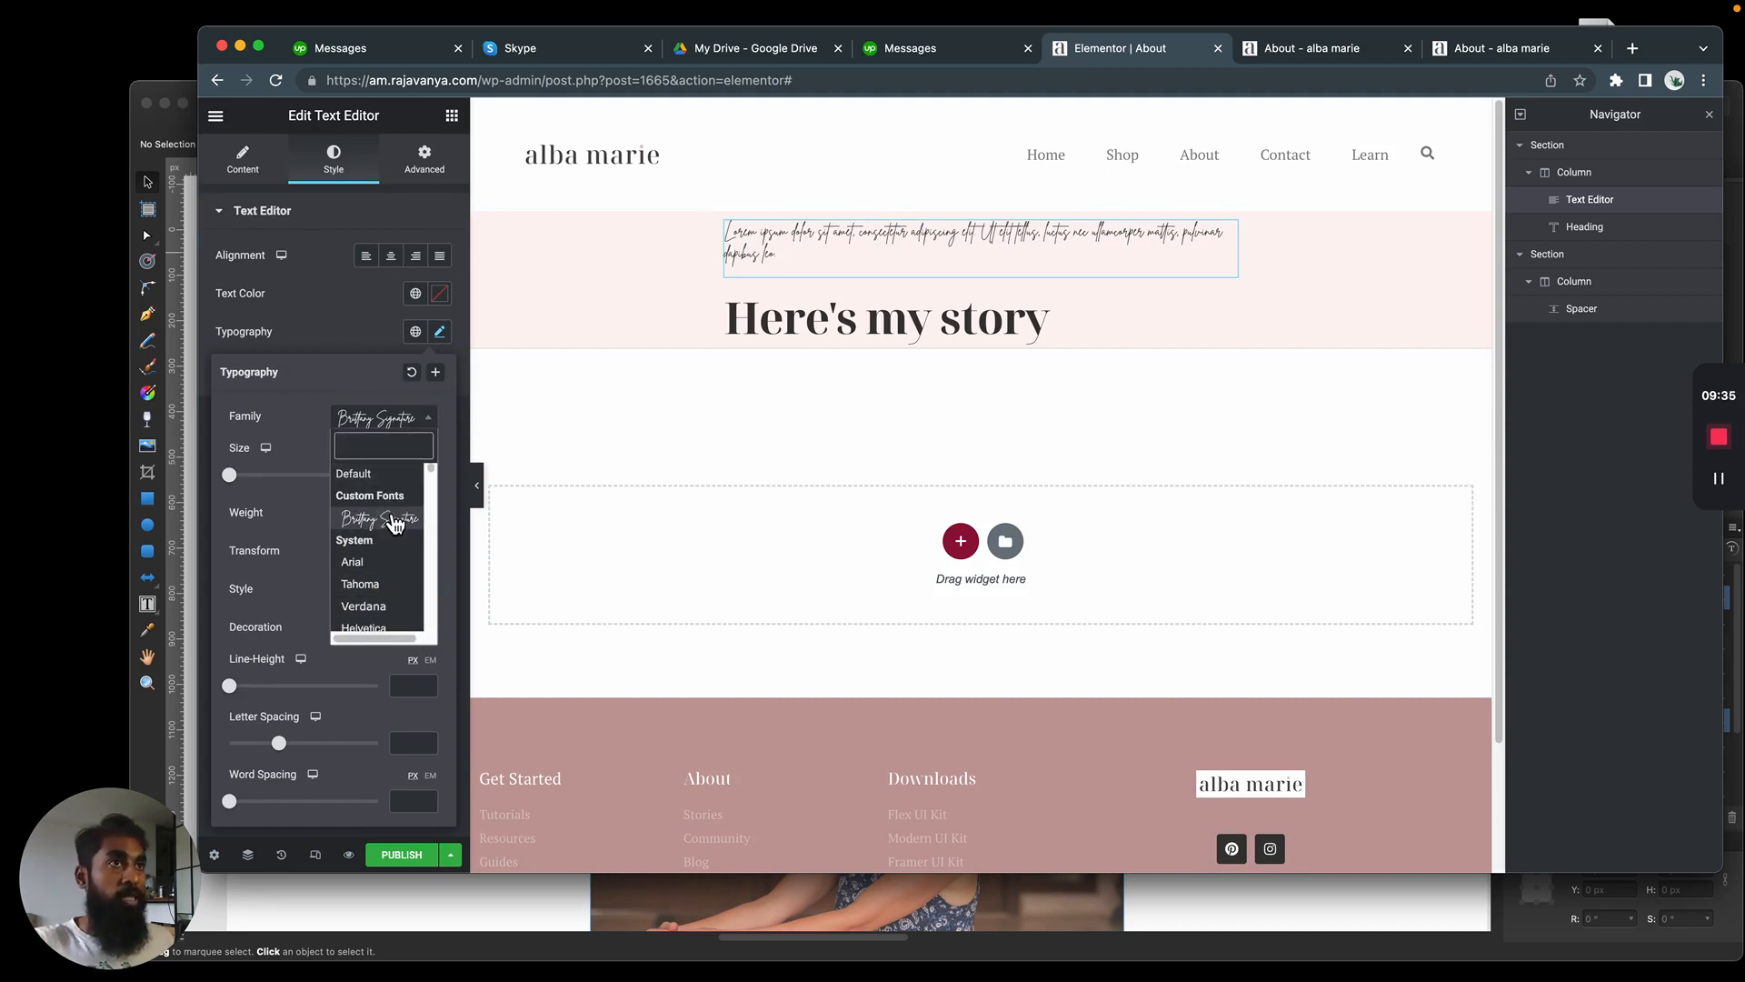
{"action": "left_click", "coordinate": [351, 389]}
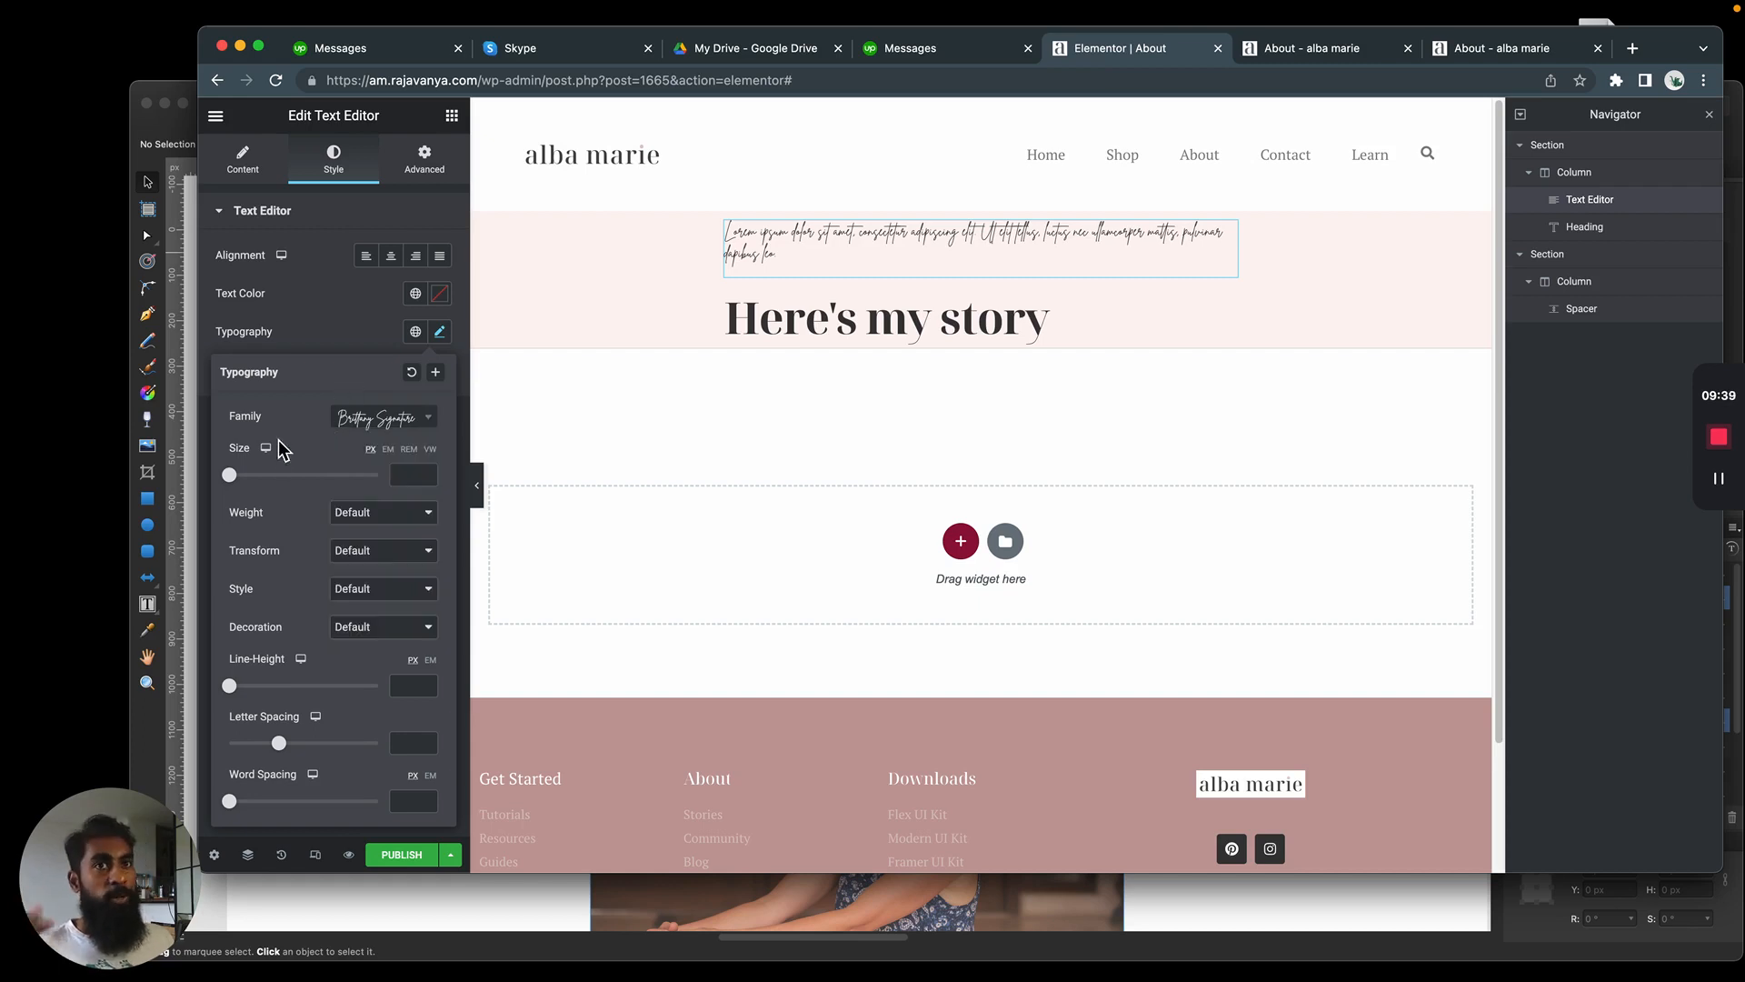
Check the "About me" text's font size in the Affinity Designer mockup and set the Elementor script text's size to 30 px
{"action": "key", "text": "super+Tab"}
{"action": "left_click", "coordinate": [578, 381]}
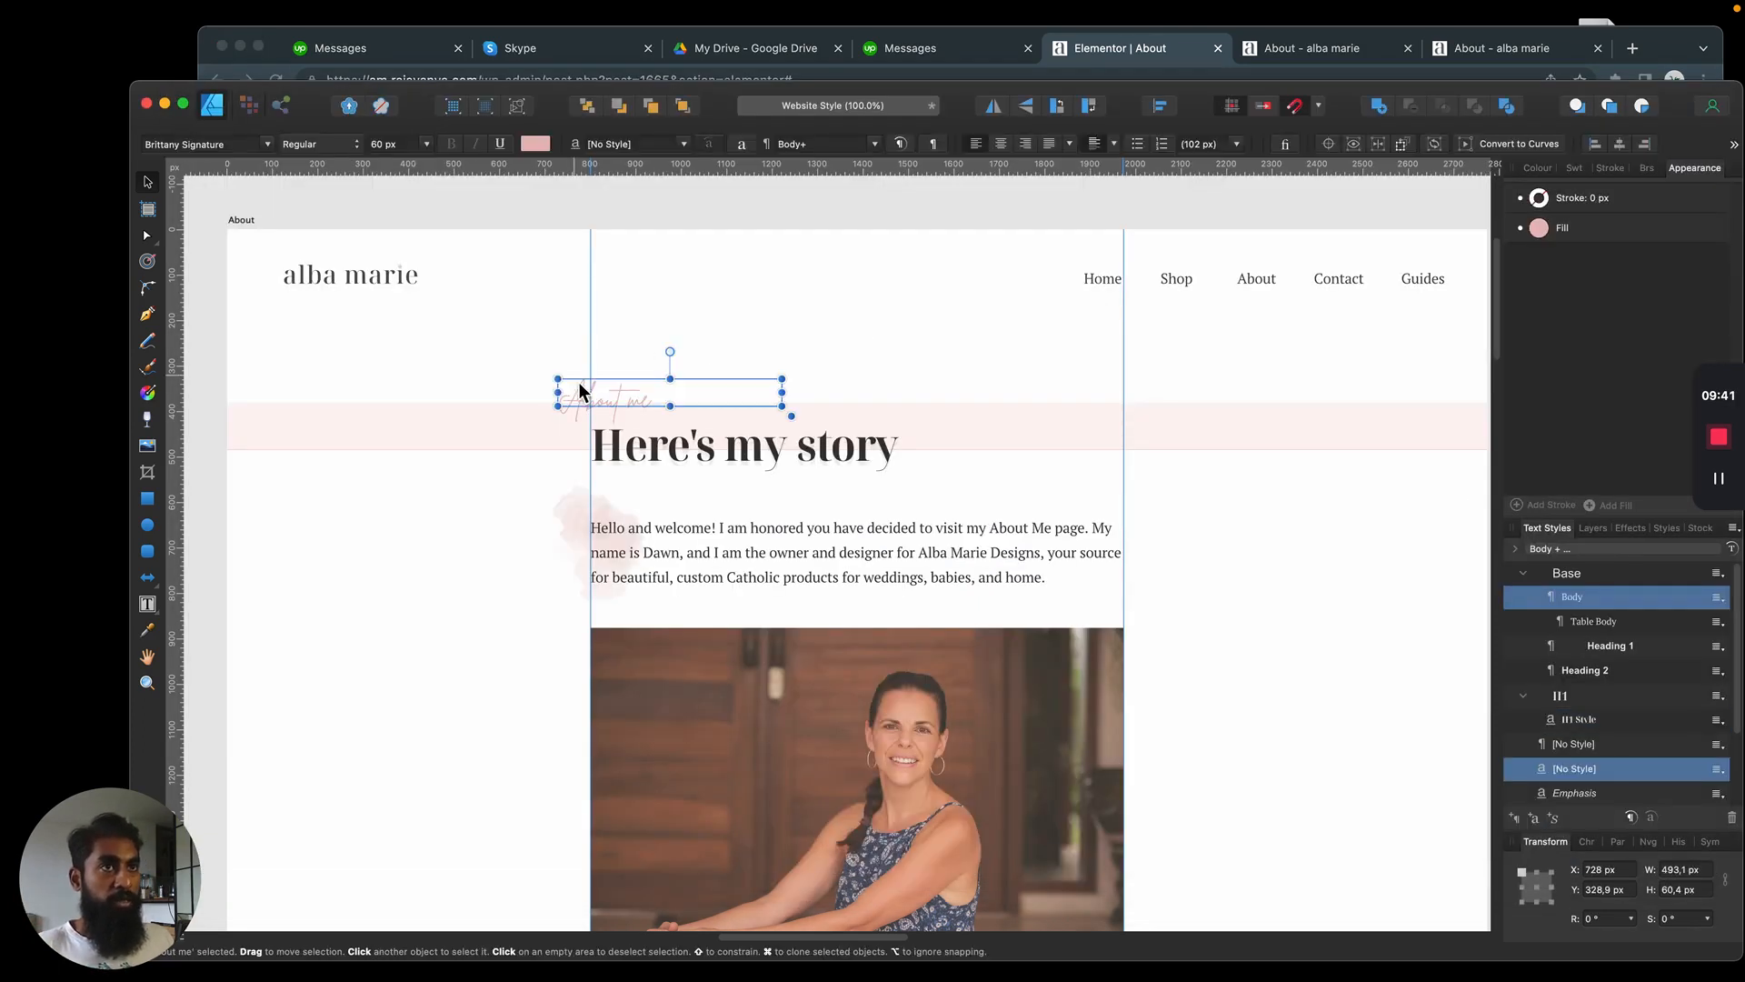
{"action": "key", "text": "super+Tab"}
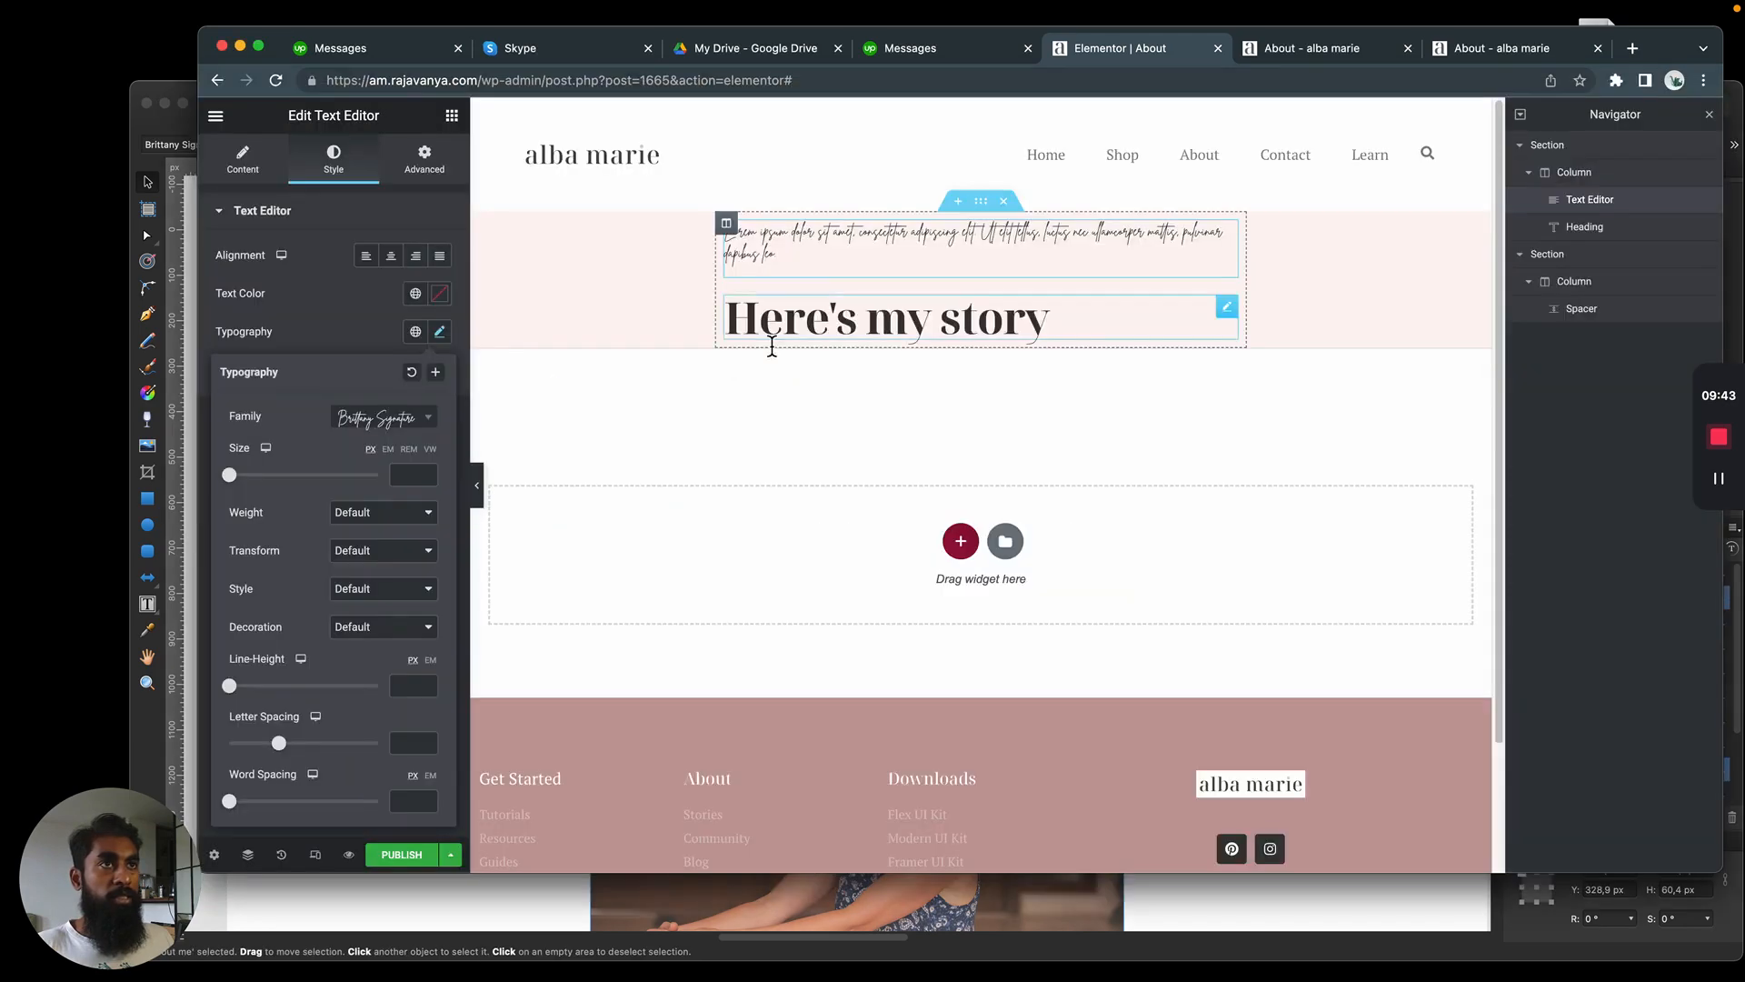
{"action": "left_click", "coordinate": [396, 471]}
{"action": "type", "text": "30"}
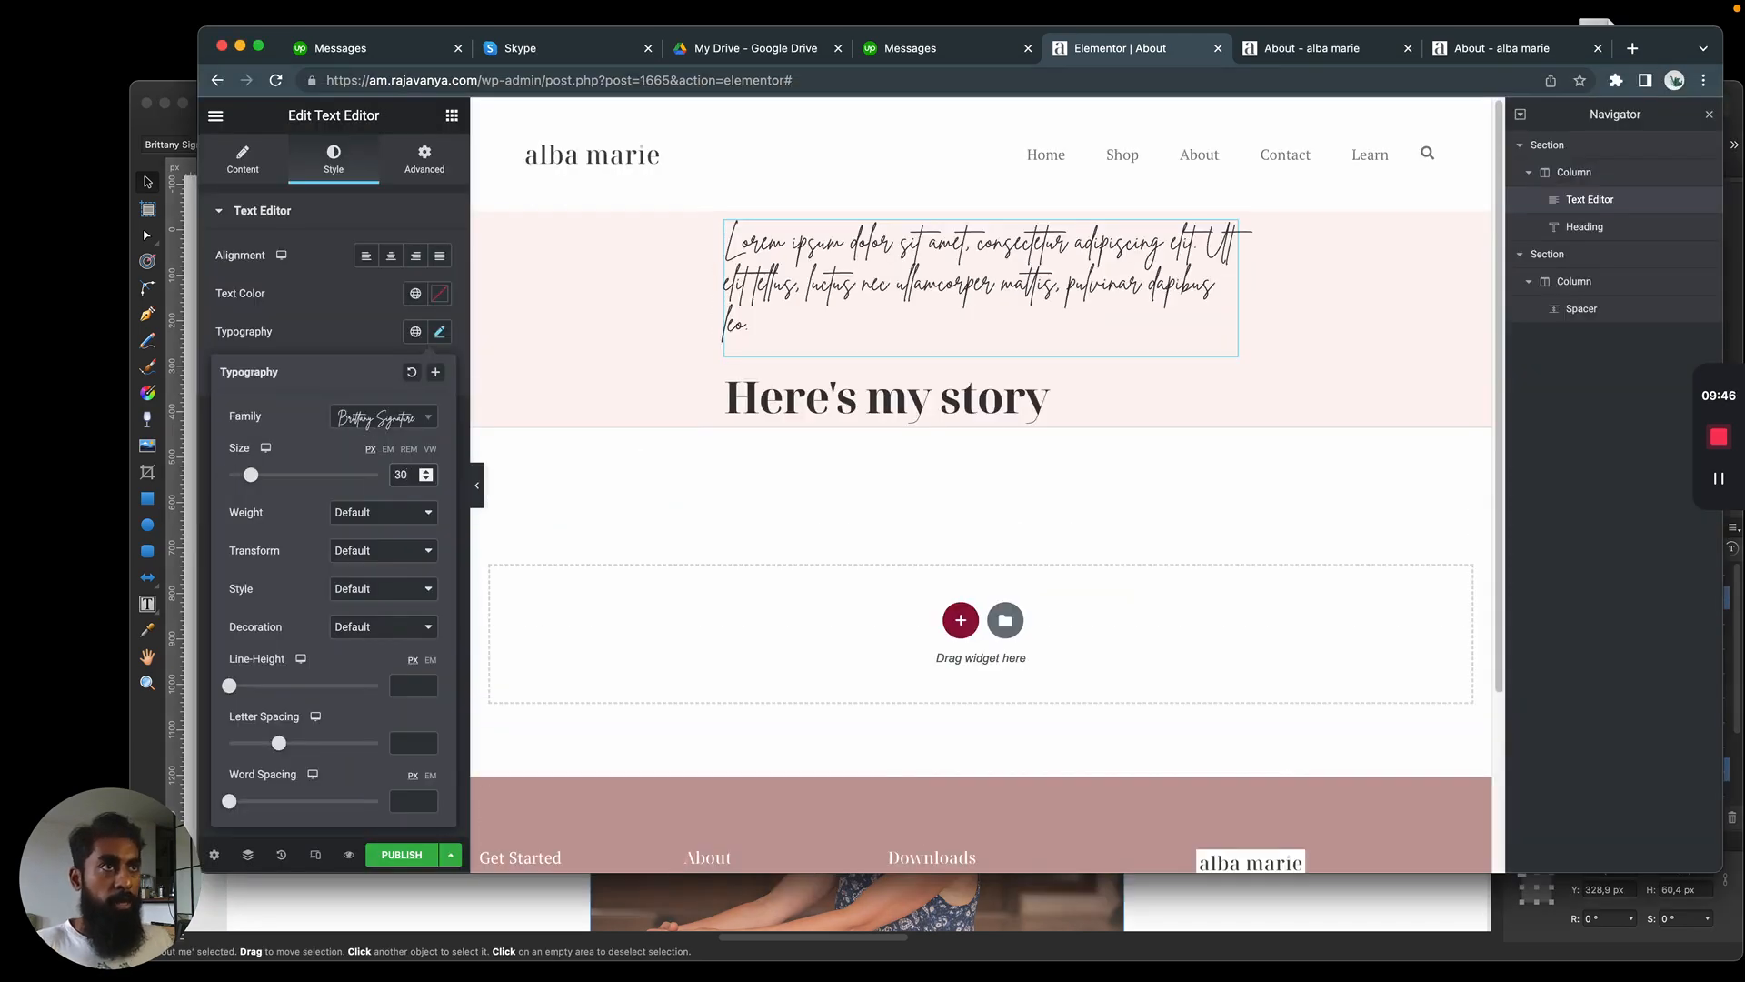
Replace the lorem ipsum script text with "About me", checking the capitalisation against the Affinity Designer mockup
{"action": "triple_click", "coordinate": [952, 274]}
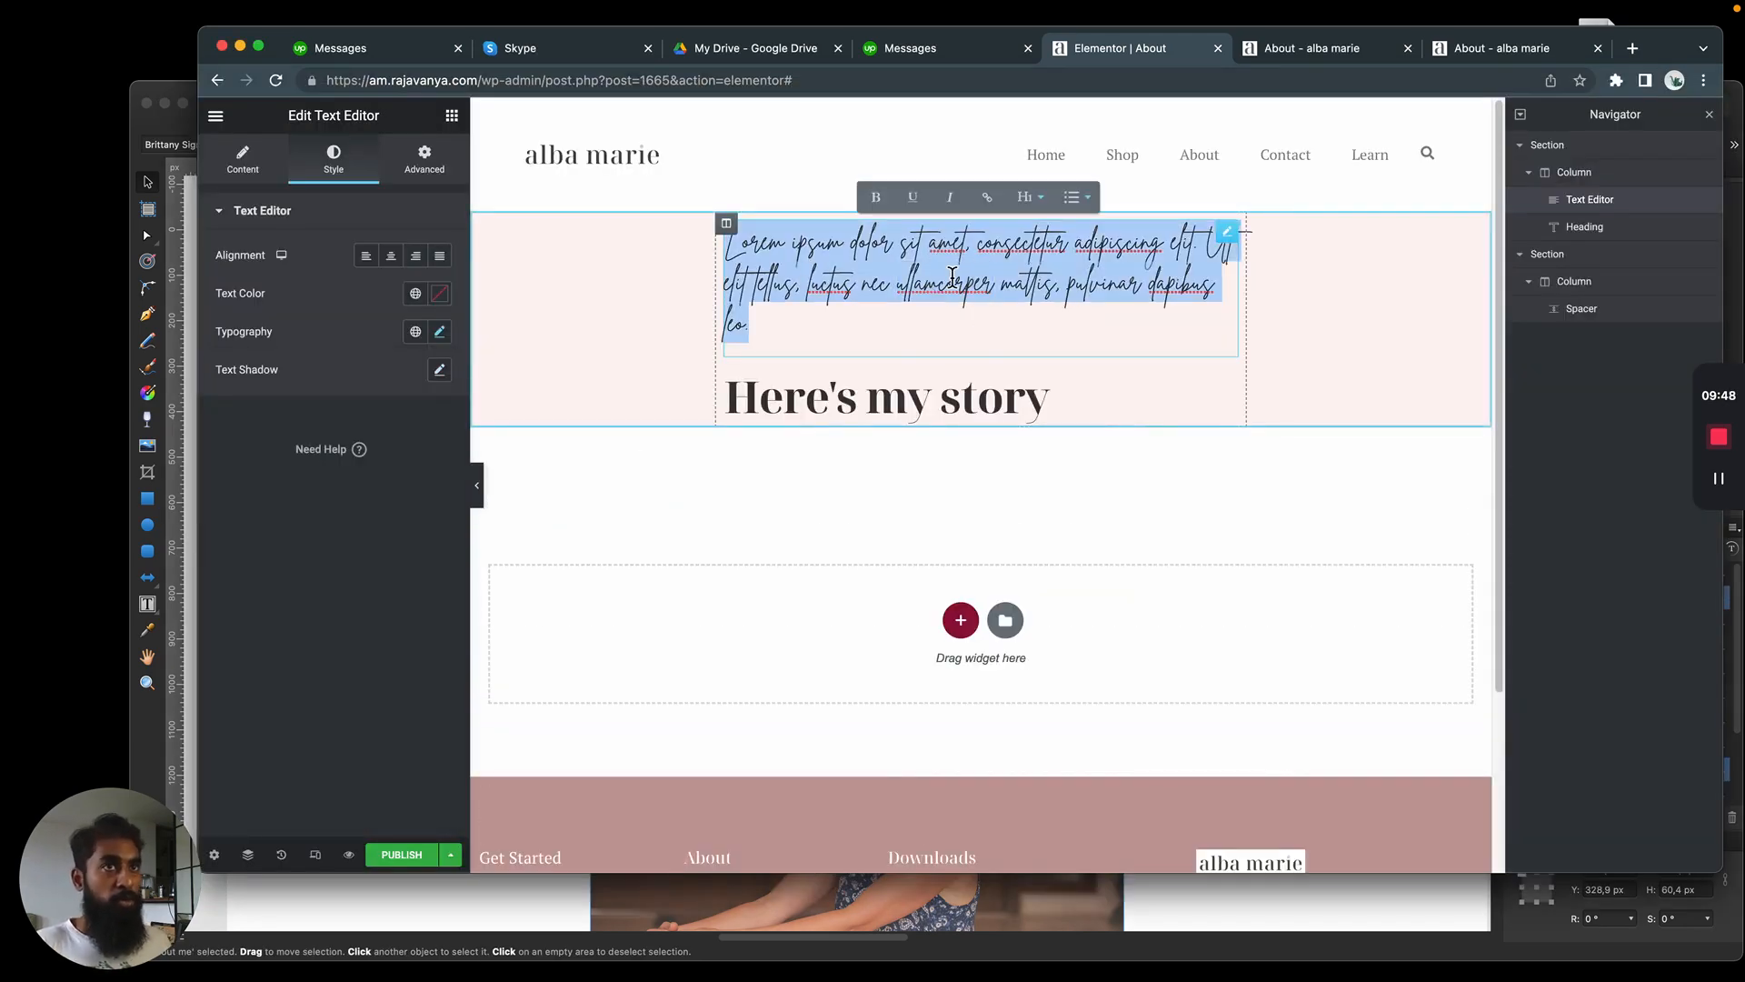
{"action": "type", "text": "About Me"}
{"action": "key", "text": "super+Tab"}
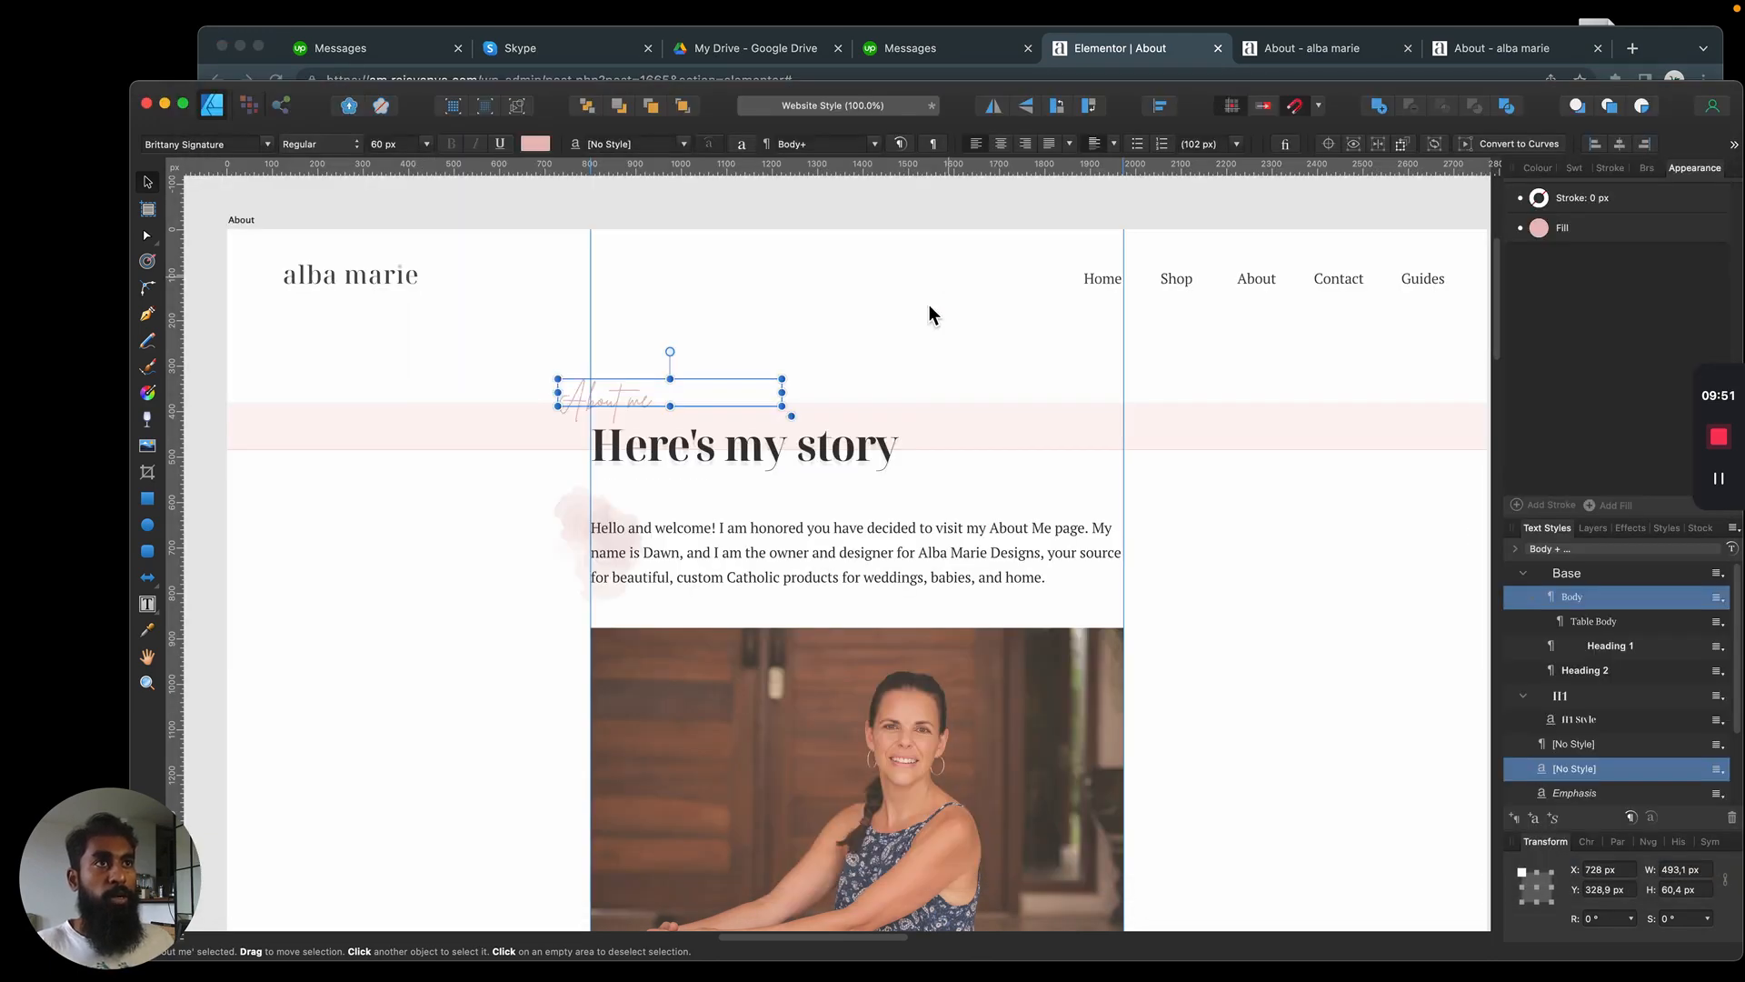
{"action": "key", "text": "super+Tab"}
{"action": "left_click_drag", "start_coordinate": [823, 253], "coordinate": [807, 252]}
{"action": "type", "text": "me"}
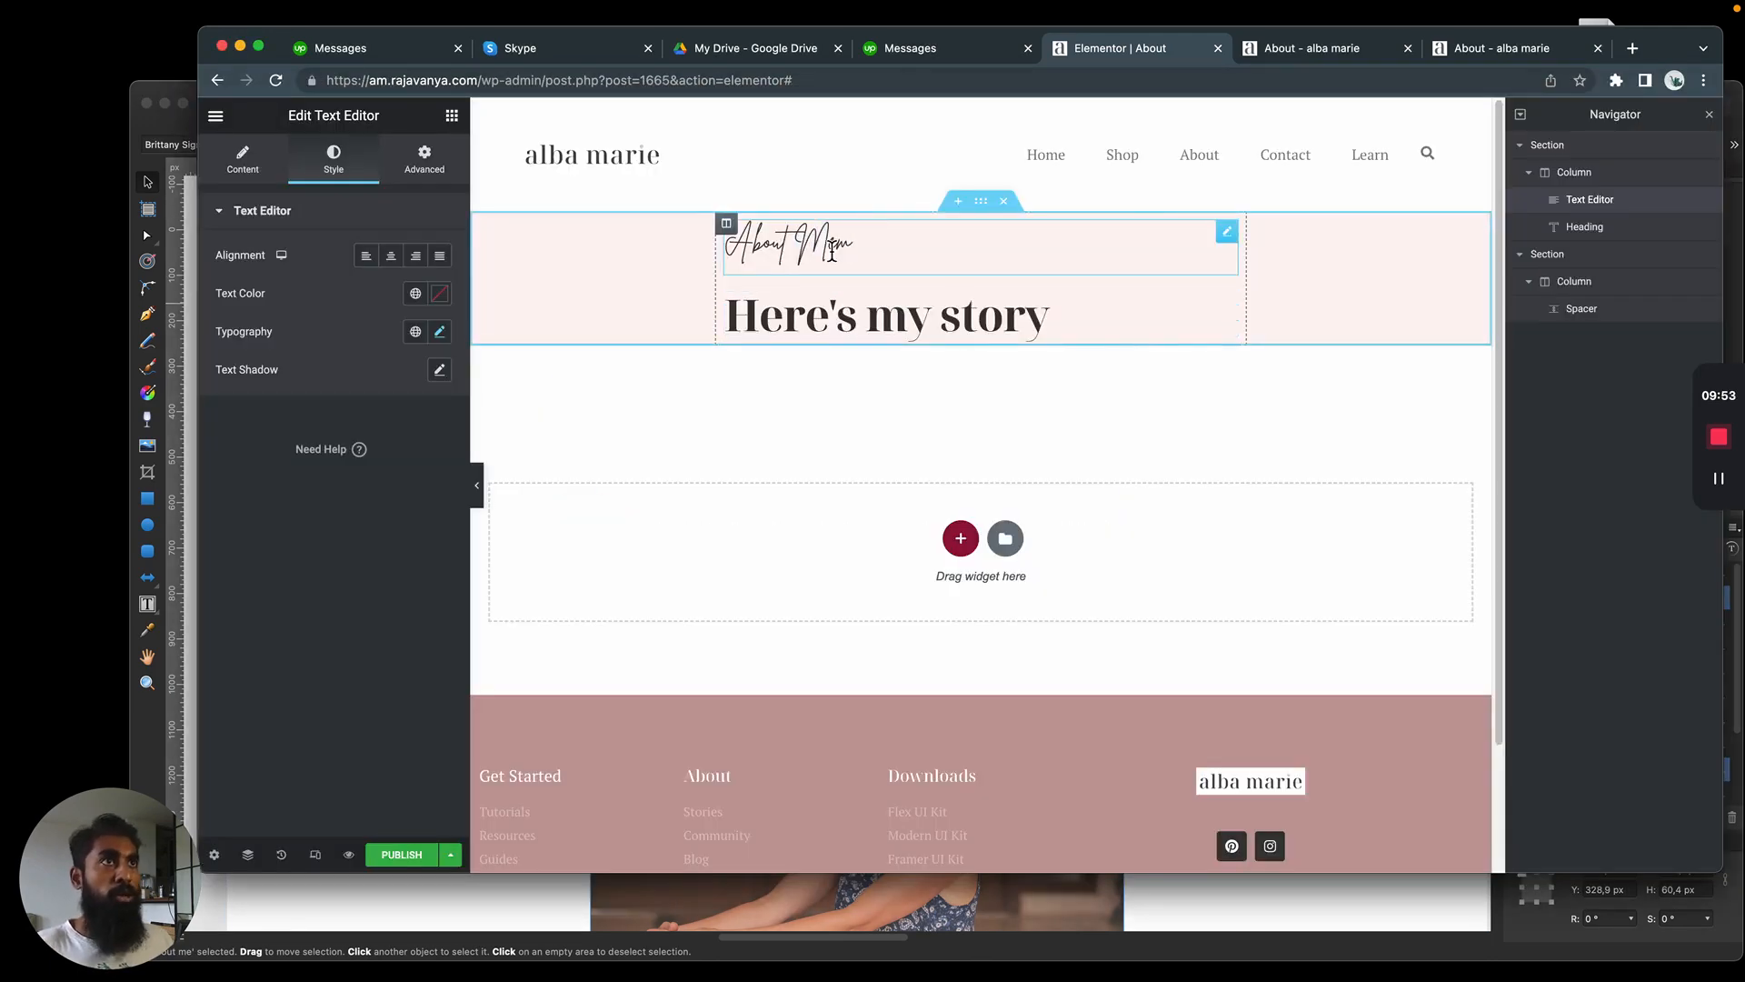
{"action": "double_click", "coordinate": [829, 253]}
{"action": "type", "text": "m"}
Try the dark pink global color on the "About me" text and compare it with the Affinity Designer mockup
{"action": "left_click", "coordinate": [416, 293]}
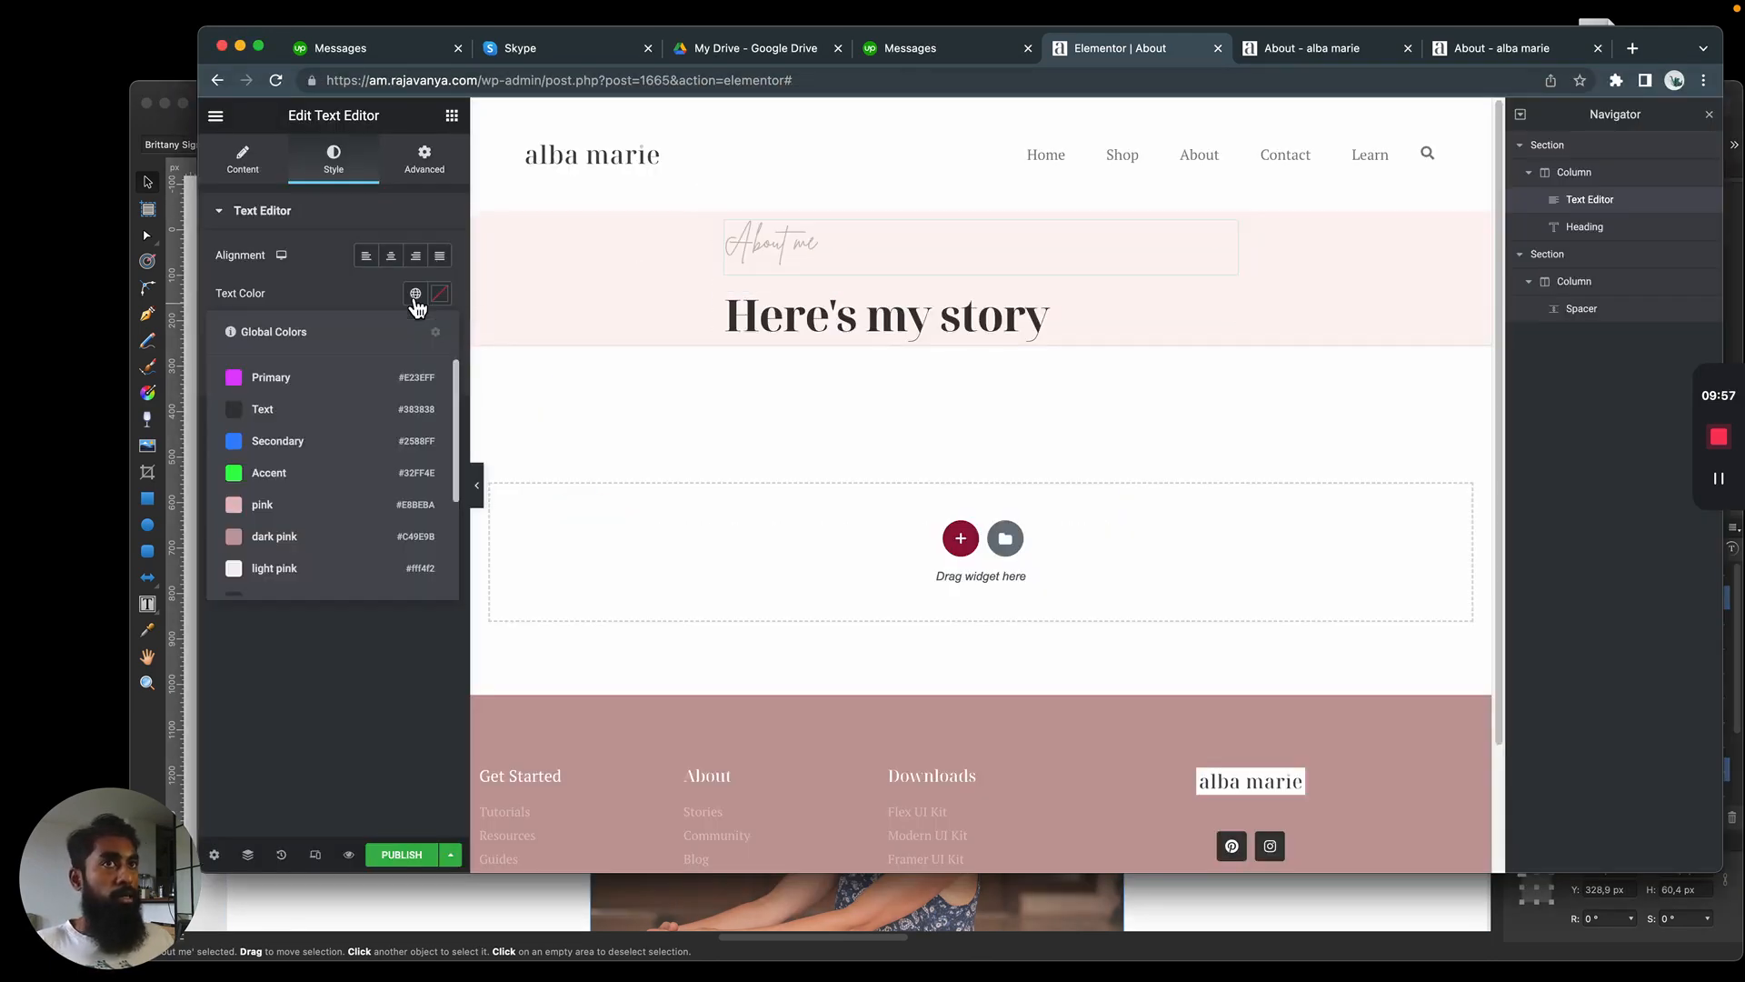
{"action": "left_click", "coordinate": [285, 541]}
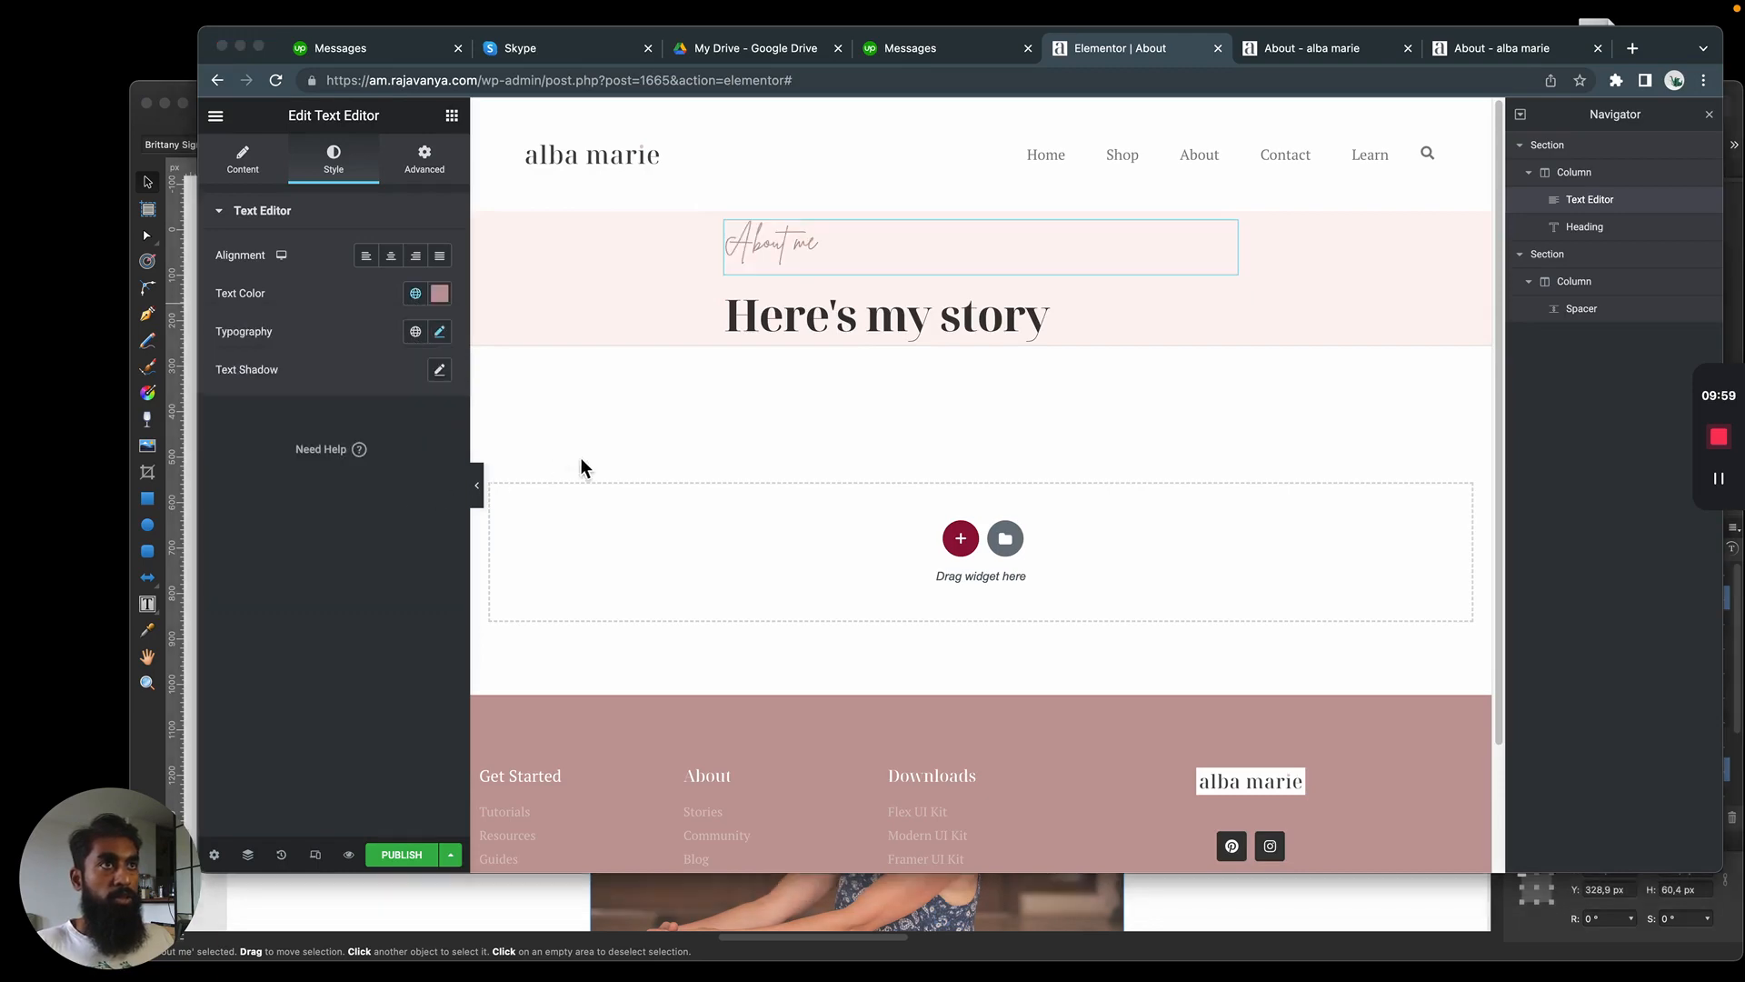
{"action": "key", "text": "super+Tab"}
{"action": "key", "text": "super+Tab"}
Set the "About me" text color to the pink global color and compare it with the mockup
{"action": "left_click", "coordinate": [416, 292]}
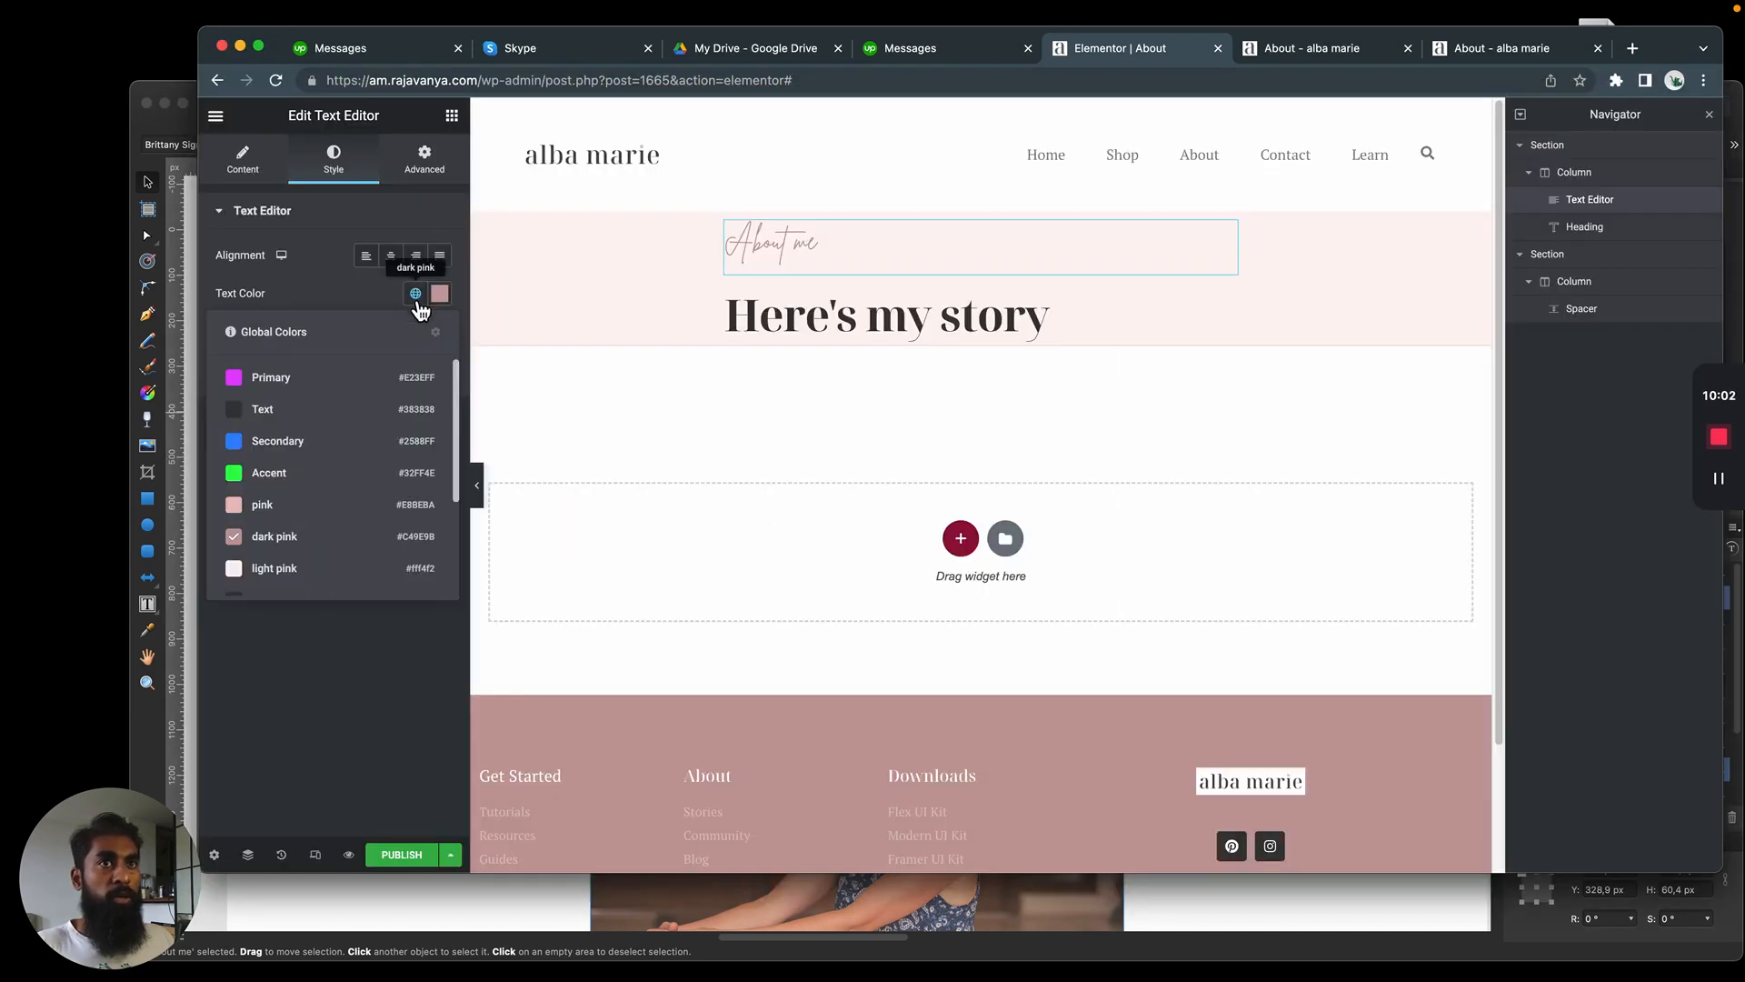
{"action": "left_click", "coordinate": [282, 506]}
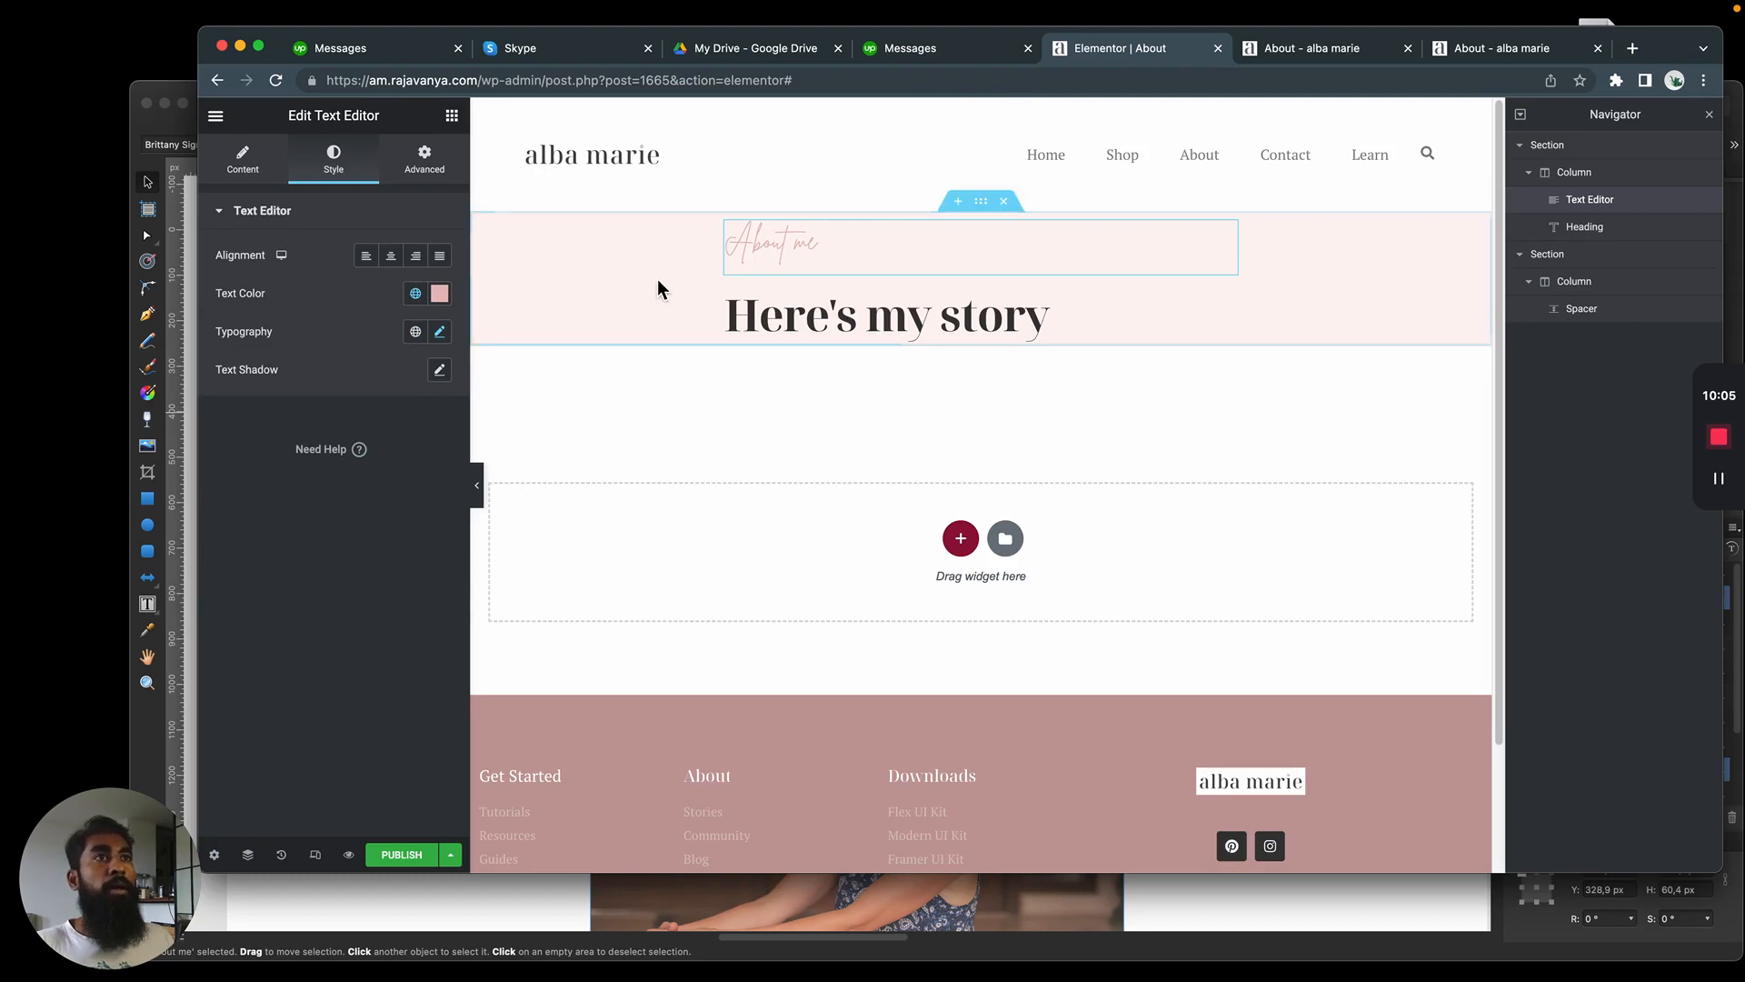
{"action": "key", "text": "super+Tab"}
{"action": "key", "text": "super+Tab"}
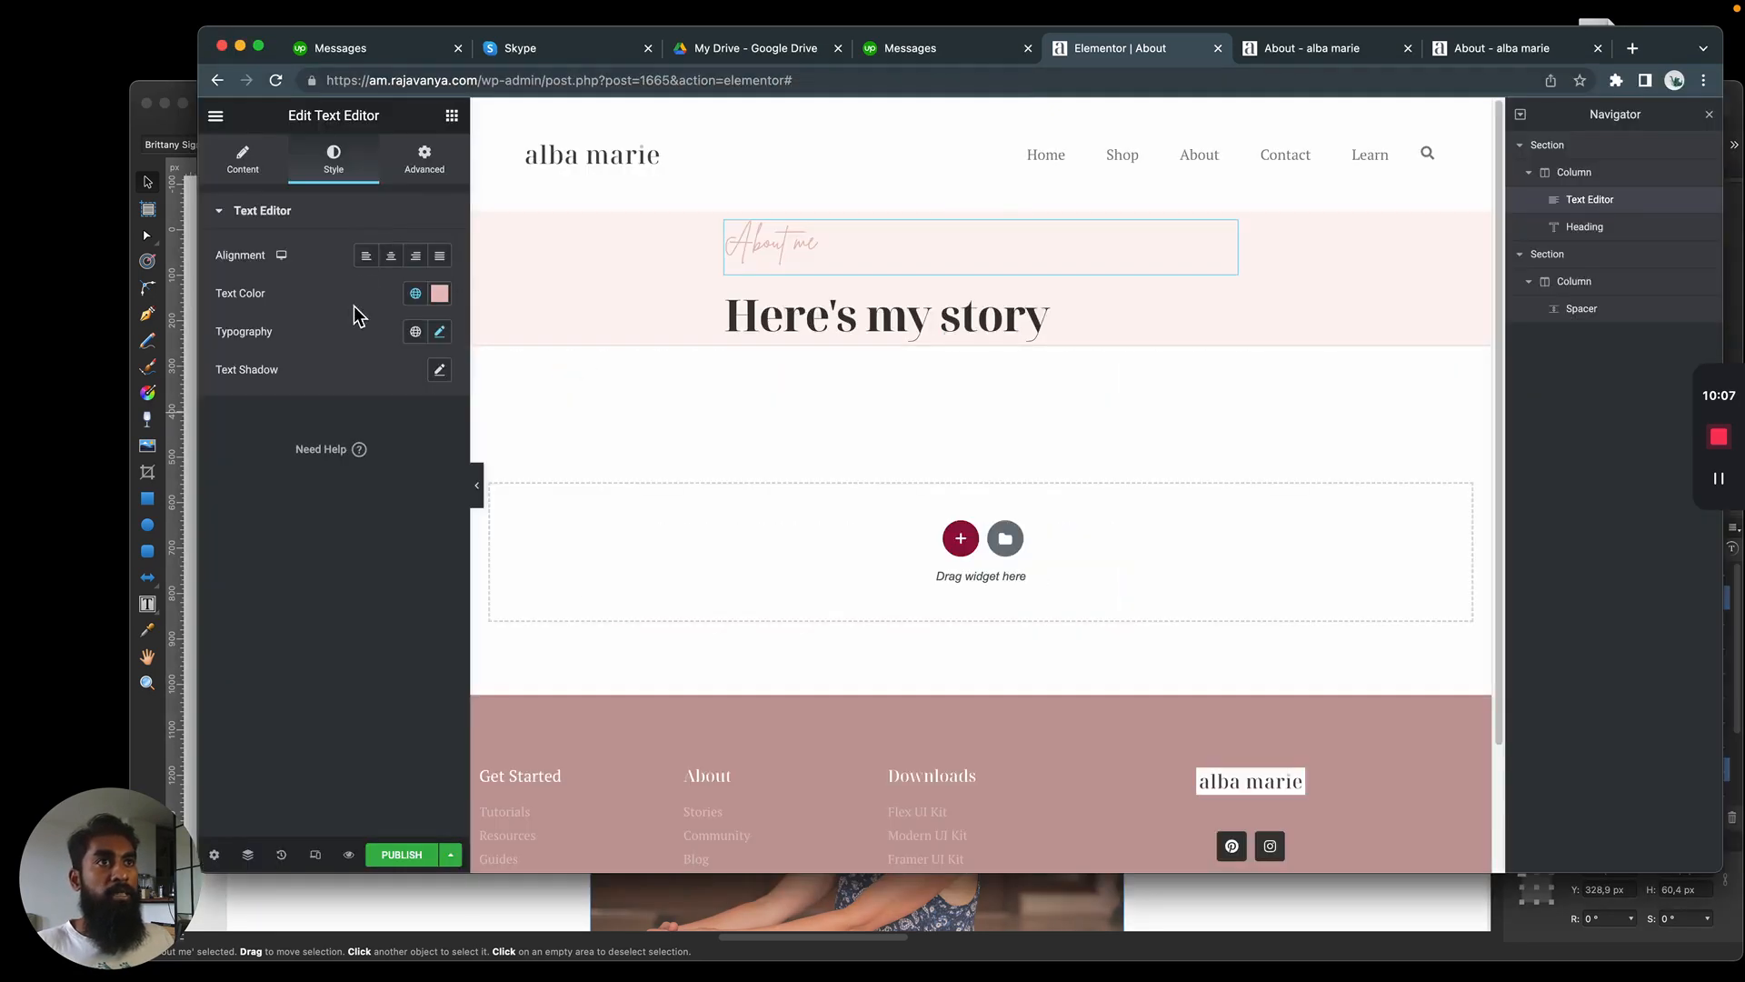
Unlink the "About me" text's margins, set its top margin to -37 px and compare the placement with the mockup
{"action": "left_click", "coordinate": [238, 163]}
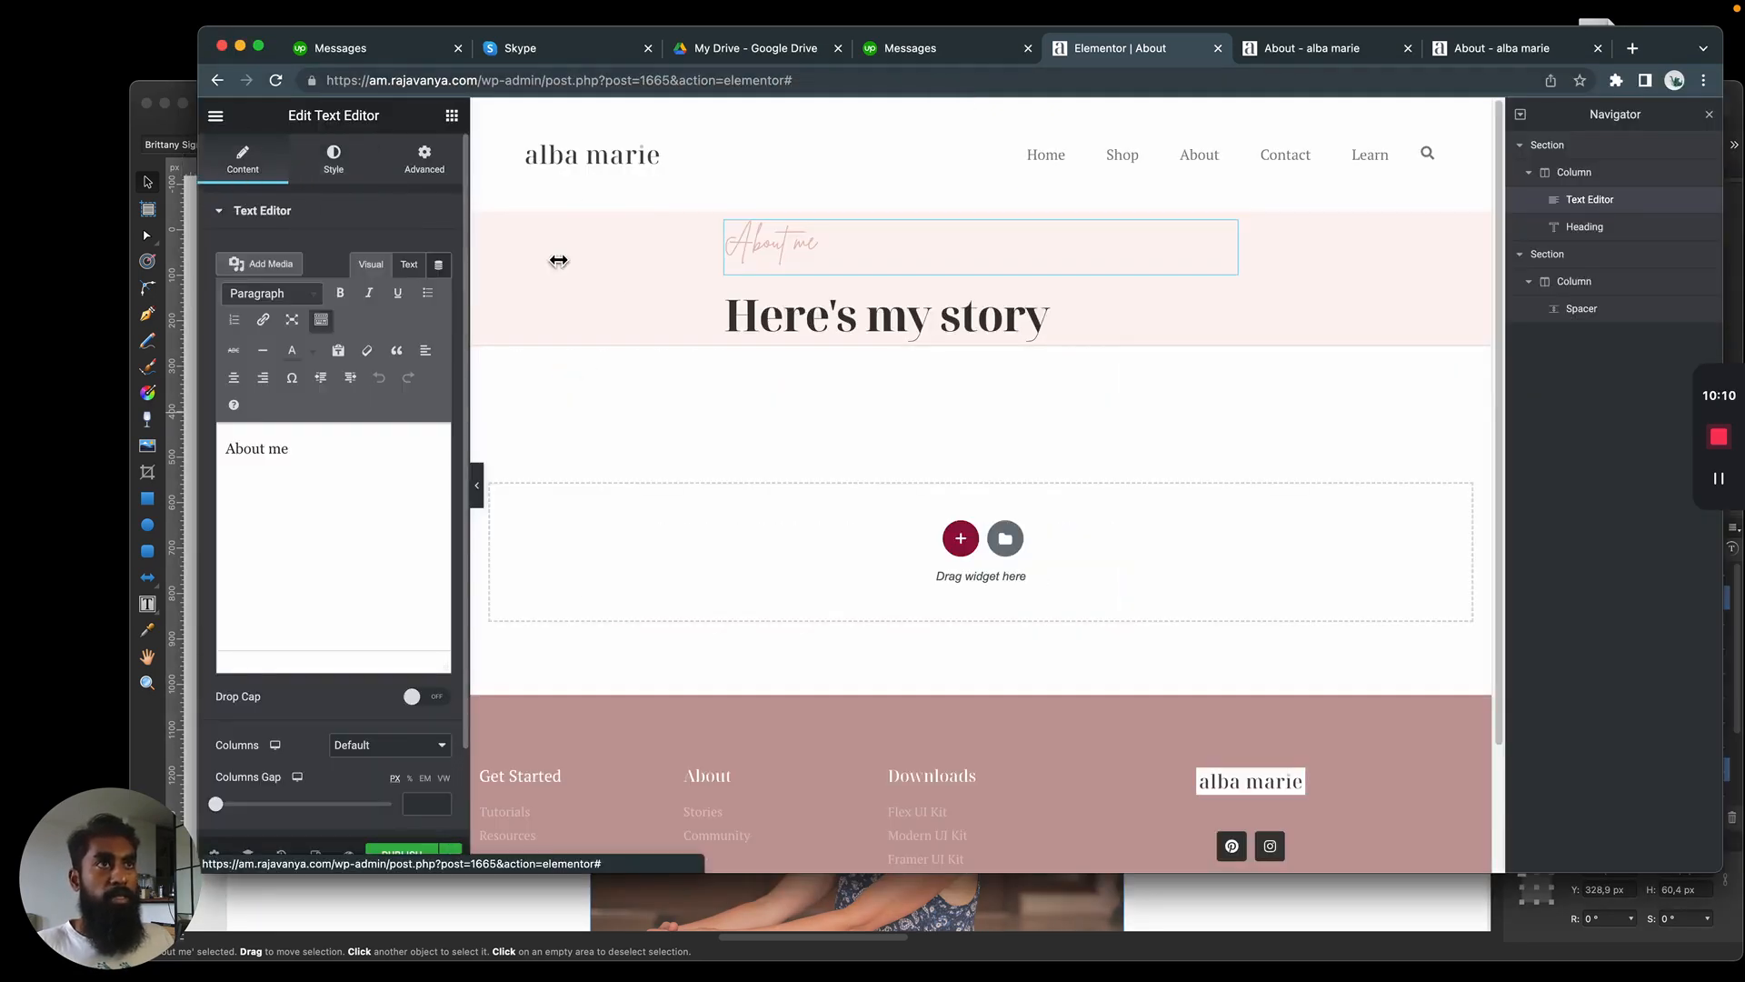
{"action": "left_click", "coordinate": [427, 162]}
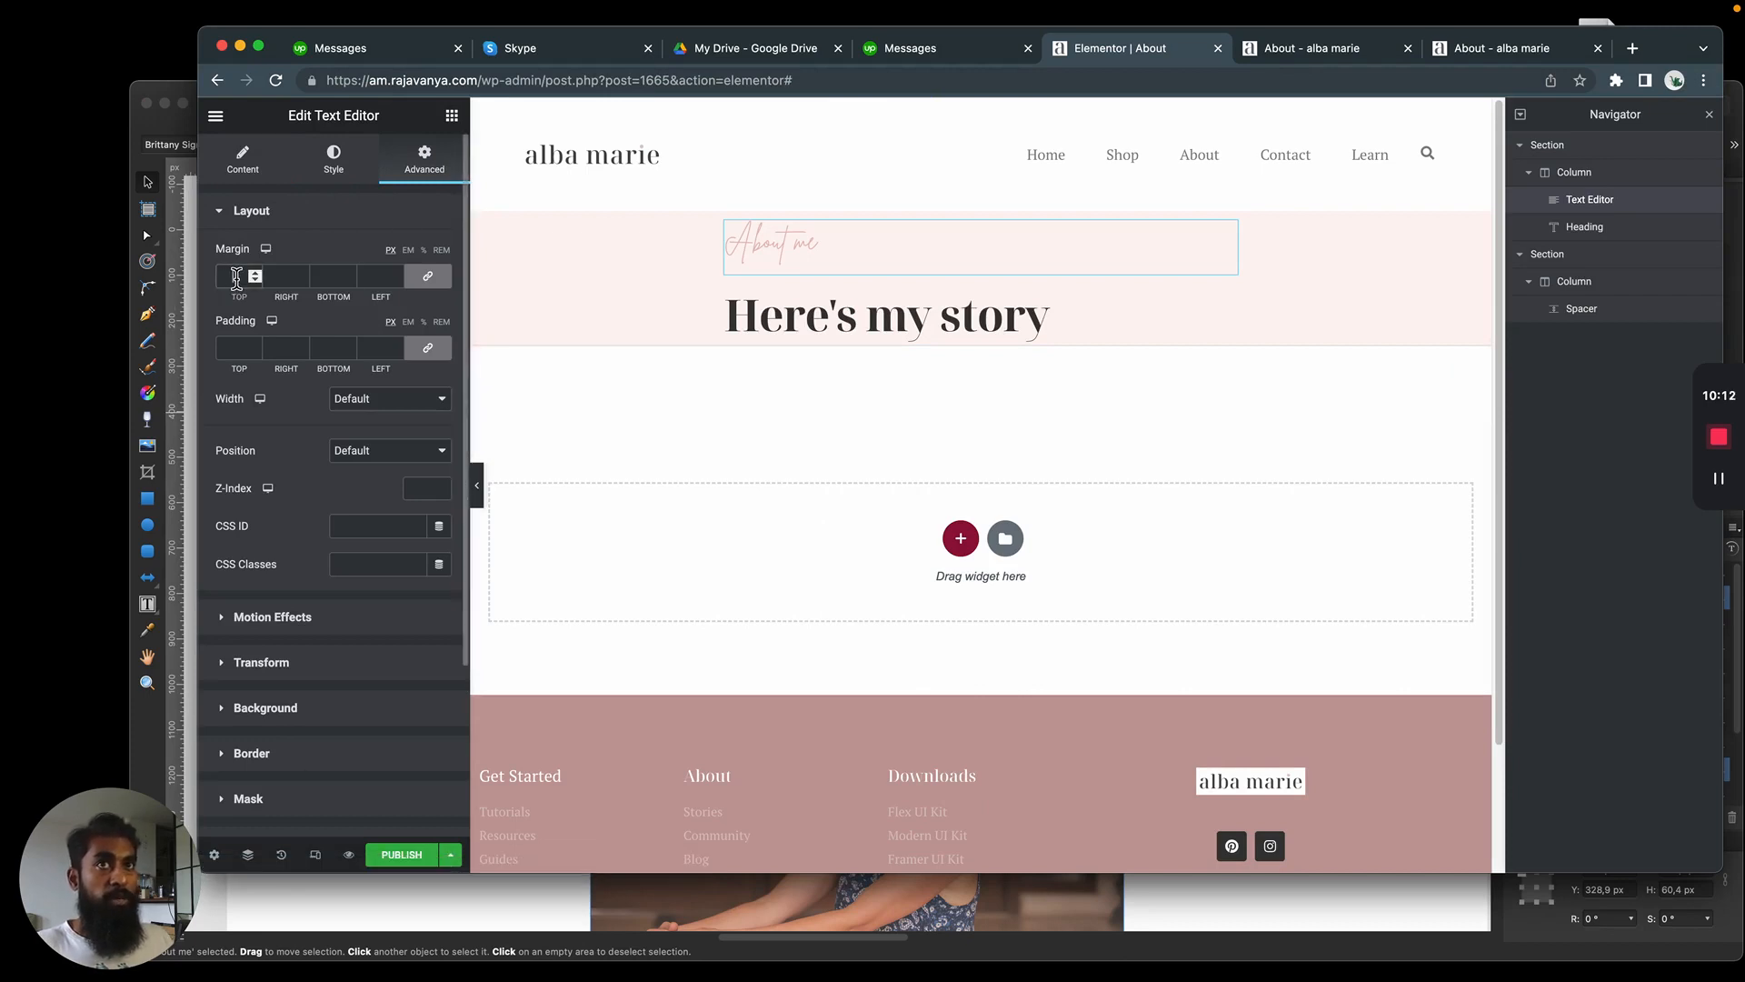
{"action": "left_click", "coordinate": [440, 284]}
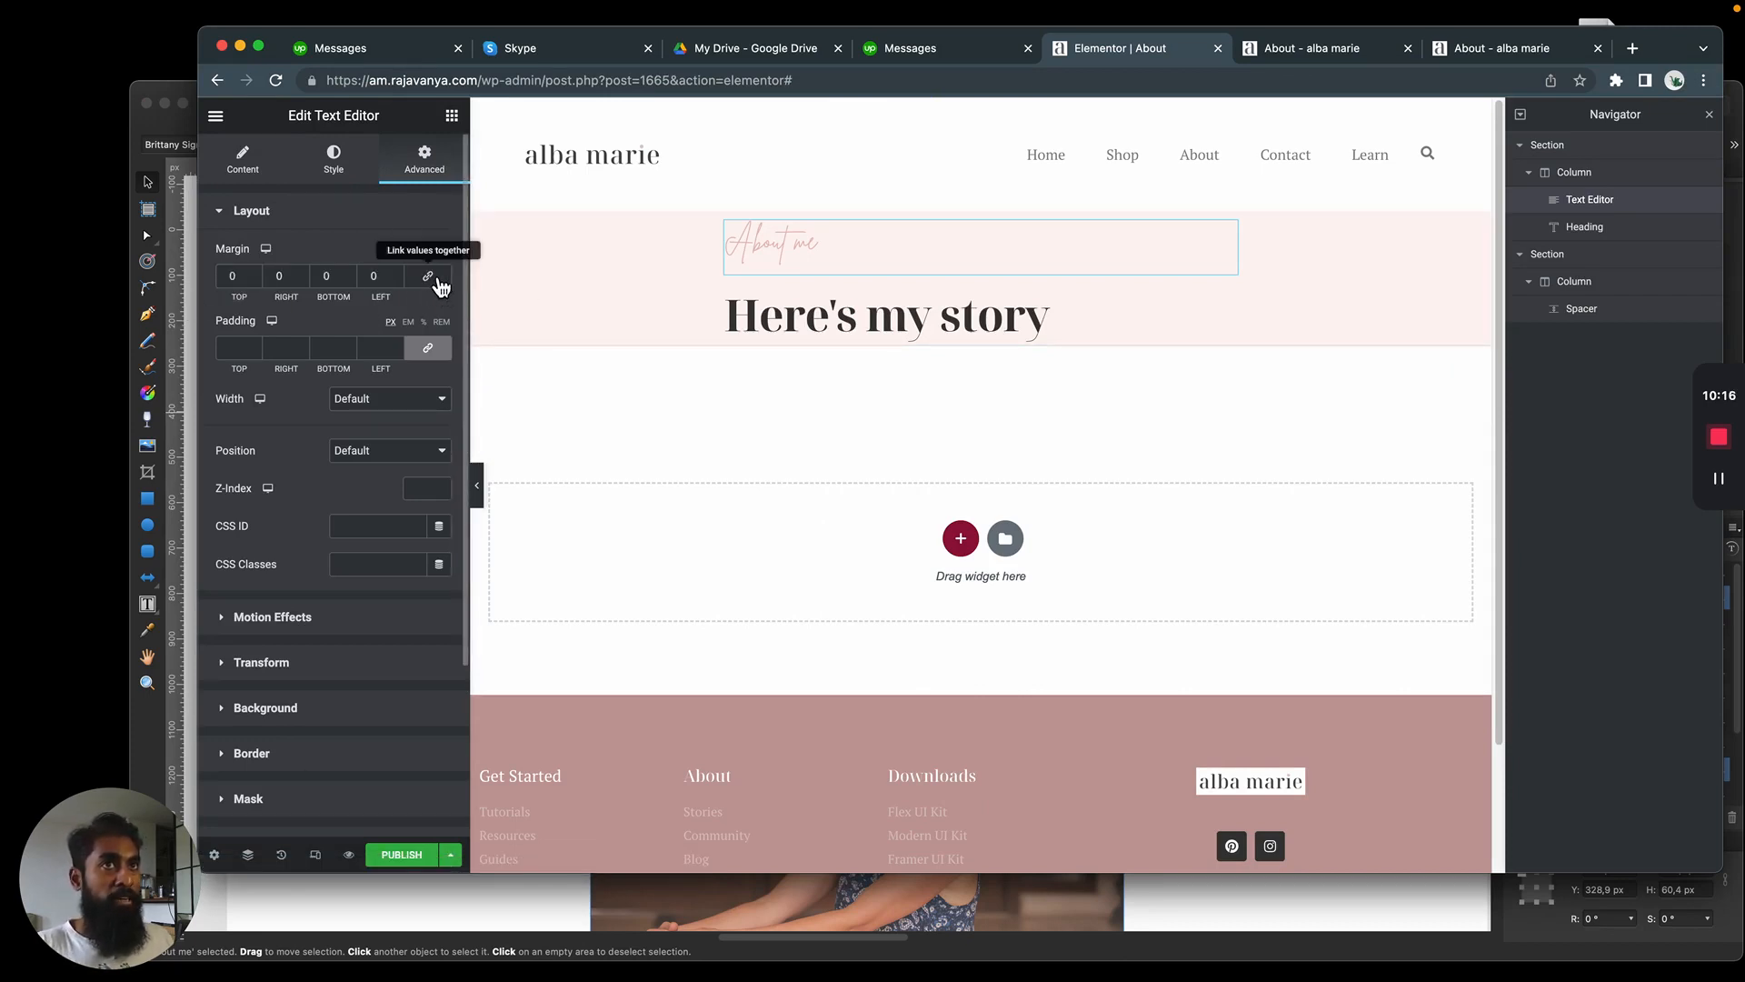
{"action": "left_click", "coordinate": [229, 280]}
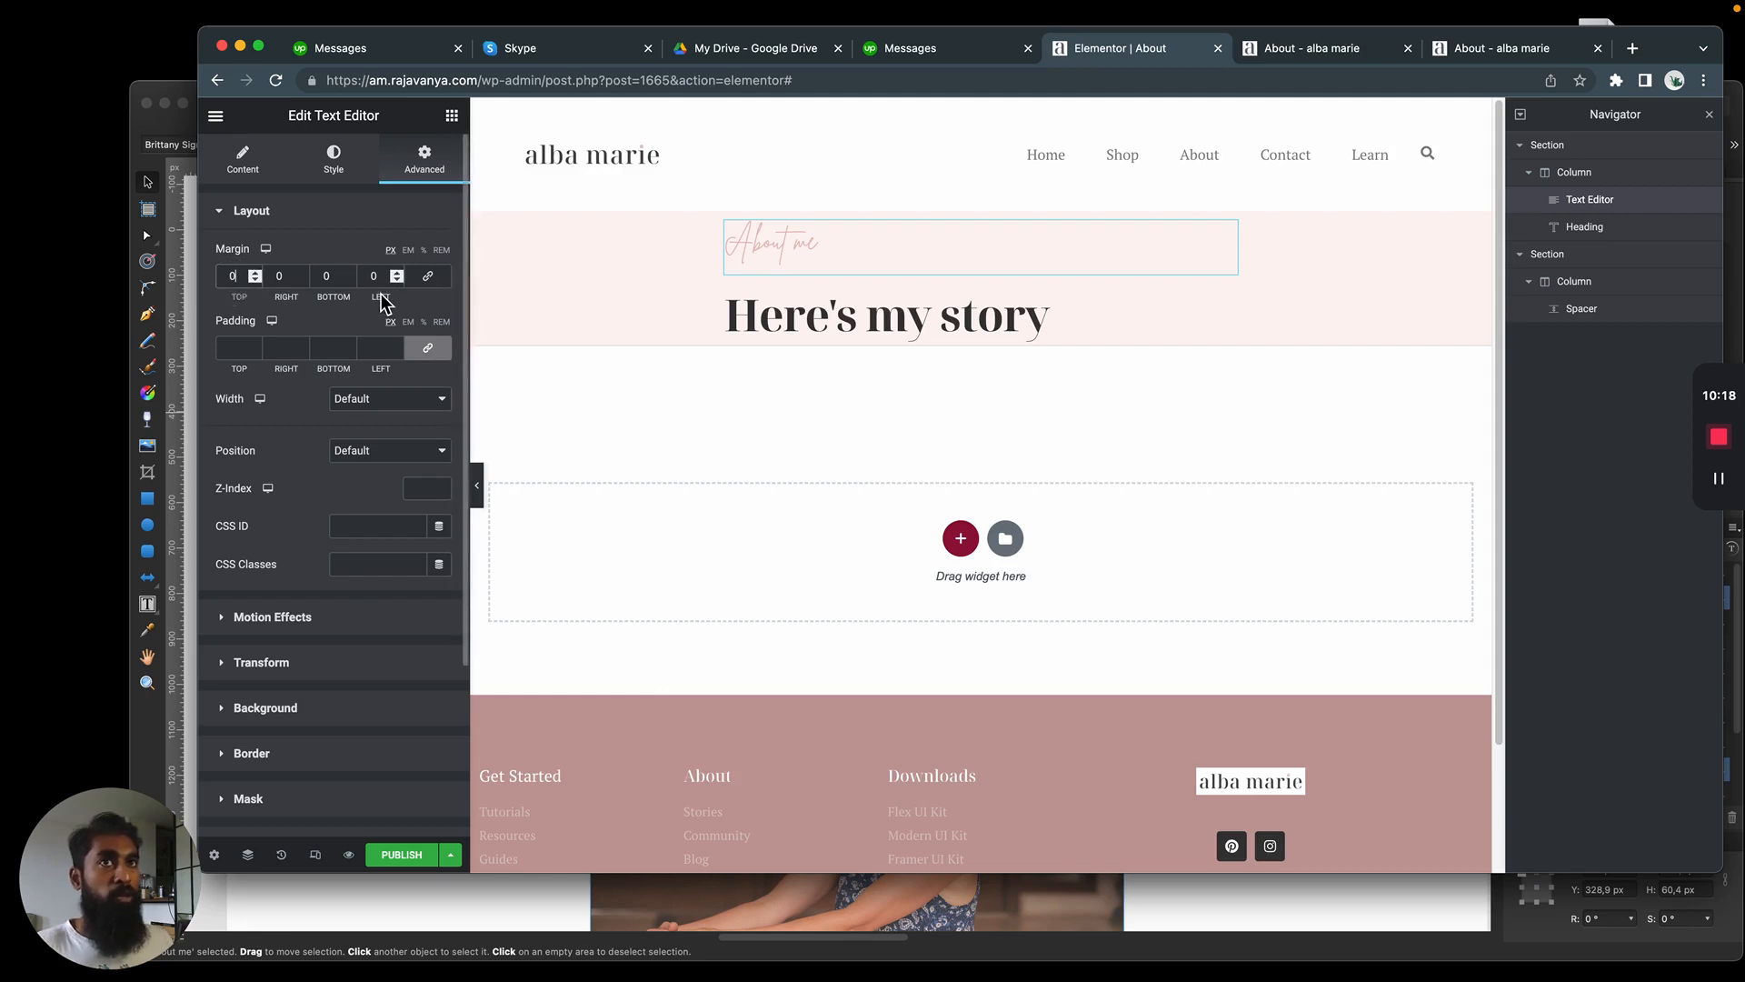
{"action": "key", "text": "BackSpace"}
{"action": "type", "text": "-30"}
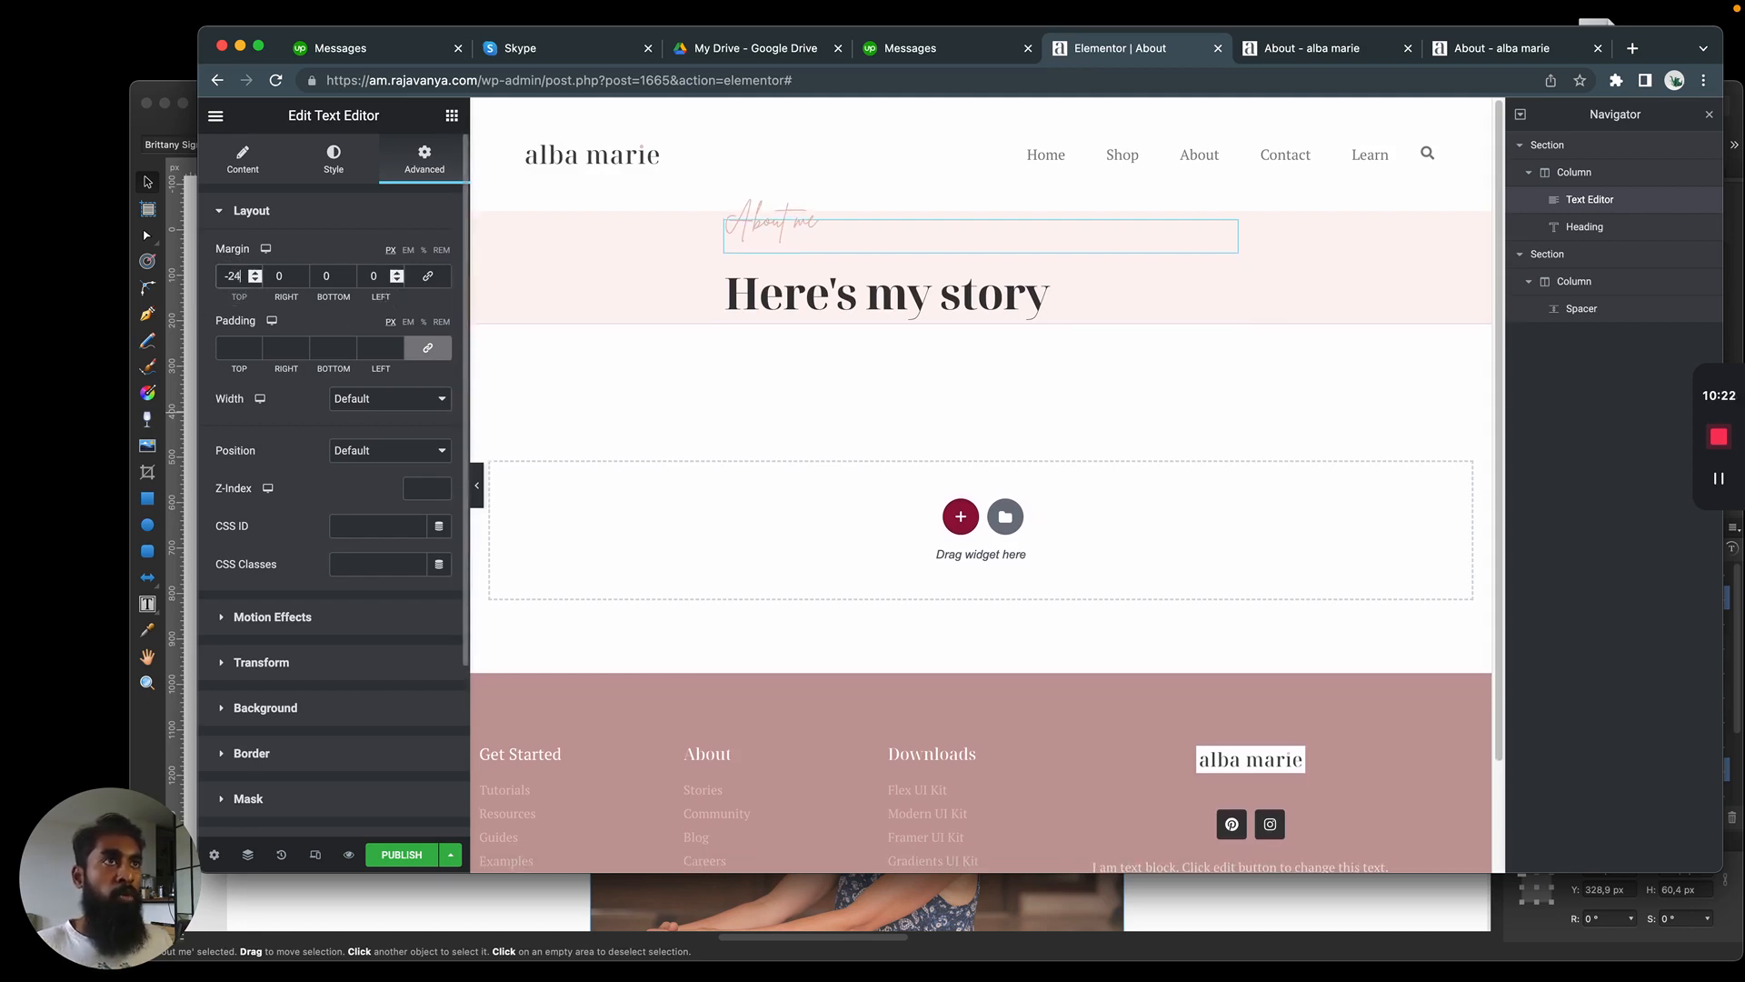
{"action": "key", "text": "BackSpace"}
{"action": "type", "text": "6"}
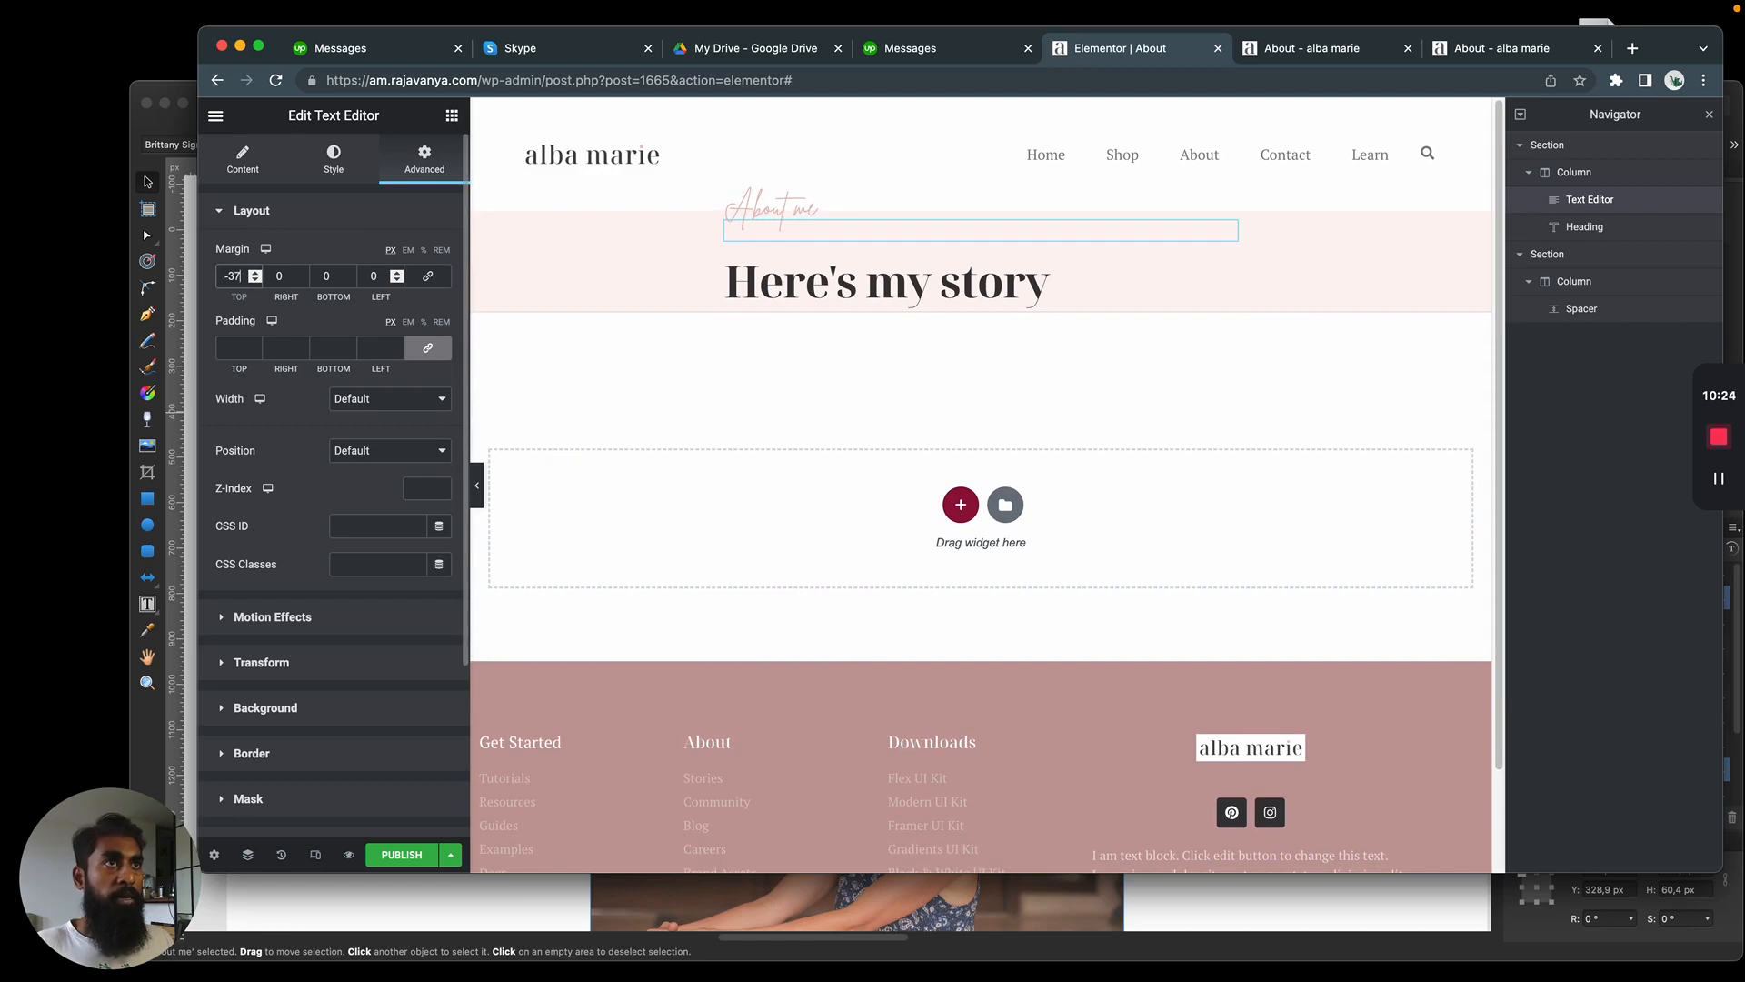
{"action": "key", "text": "super+Tab"}
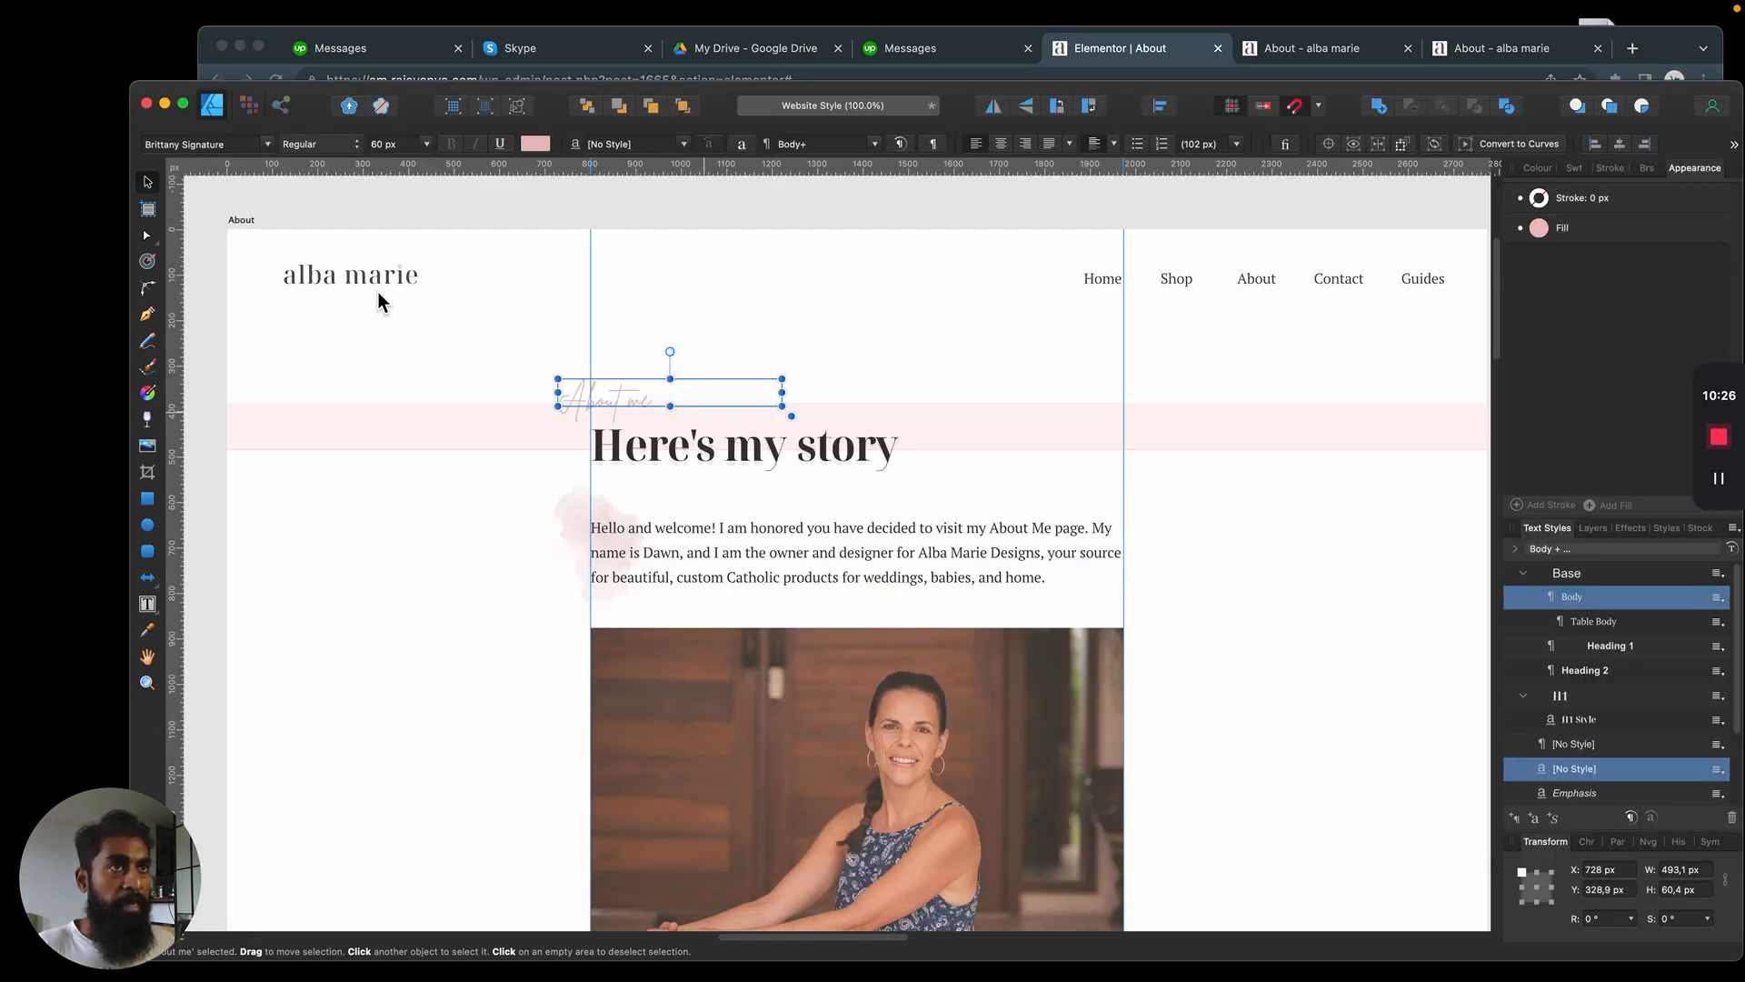
{"action": "key", "text": "super+Tab"}
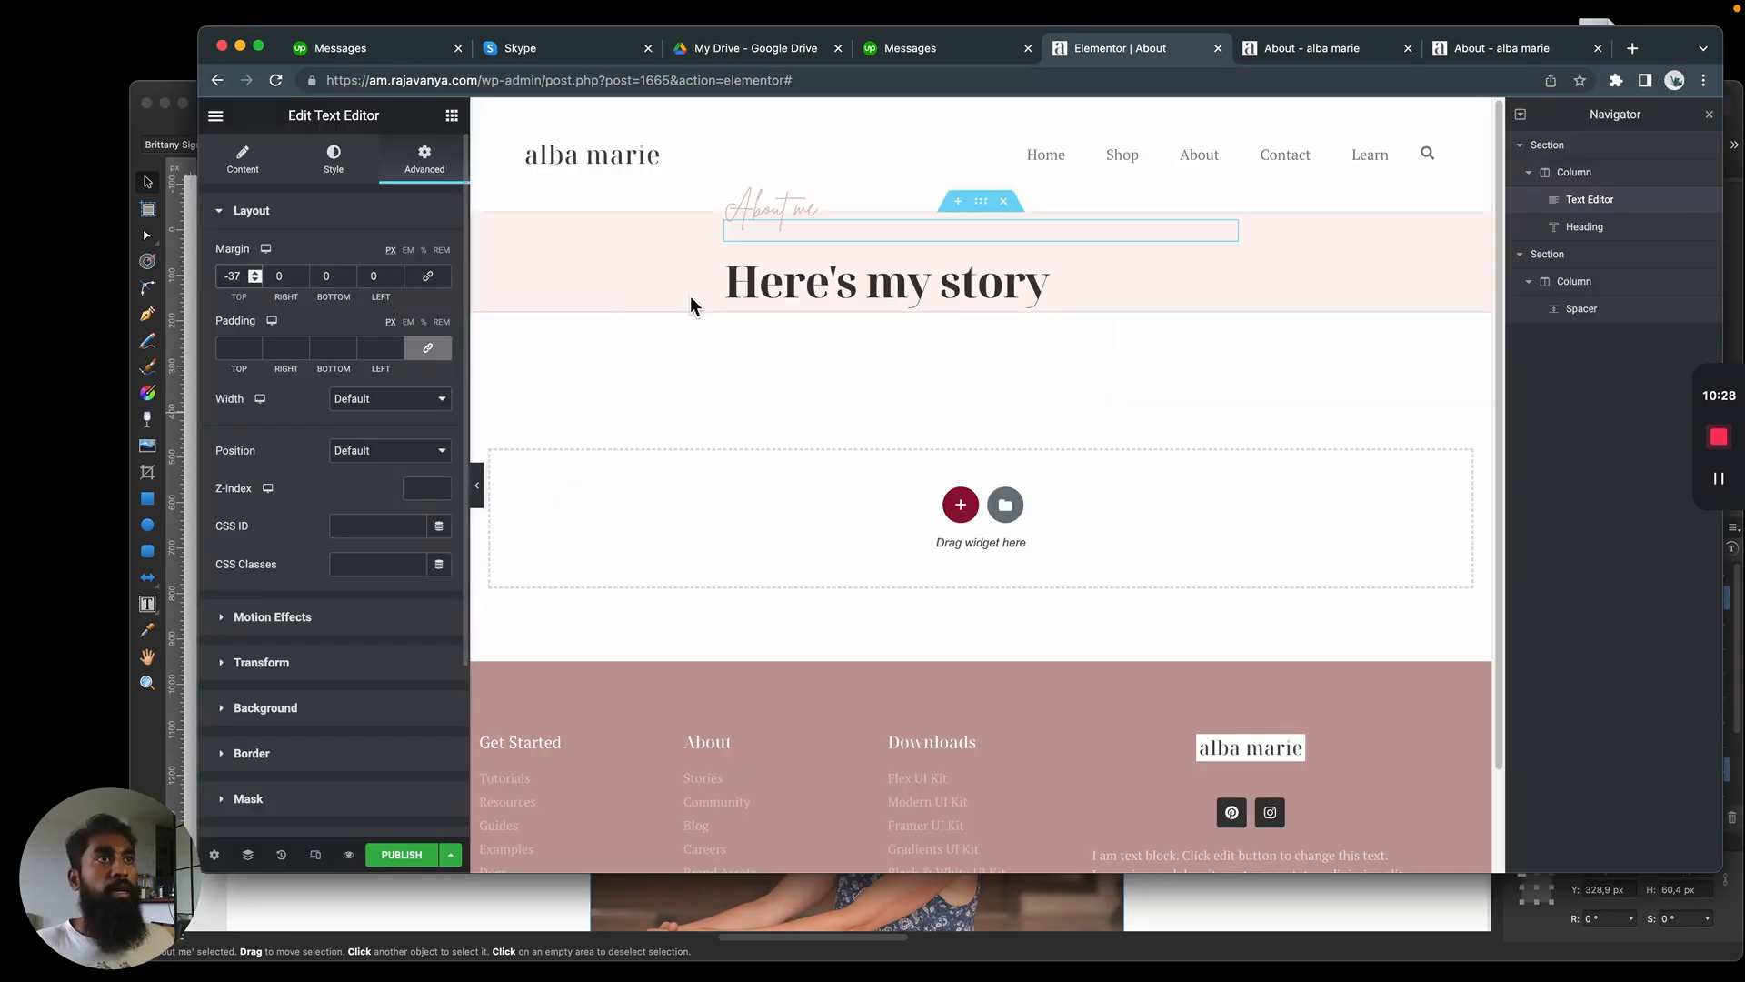
Unlink the "Here's my story" heading's margins and set its bottom margin to -30 px
{"action": "left_click", "coordinate": [911, 291]}
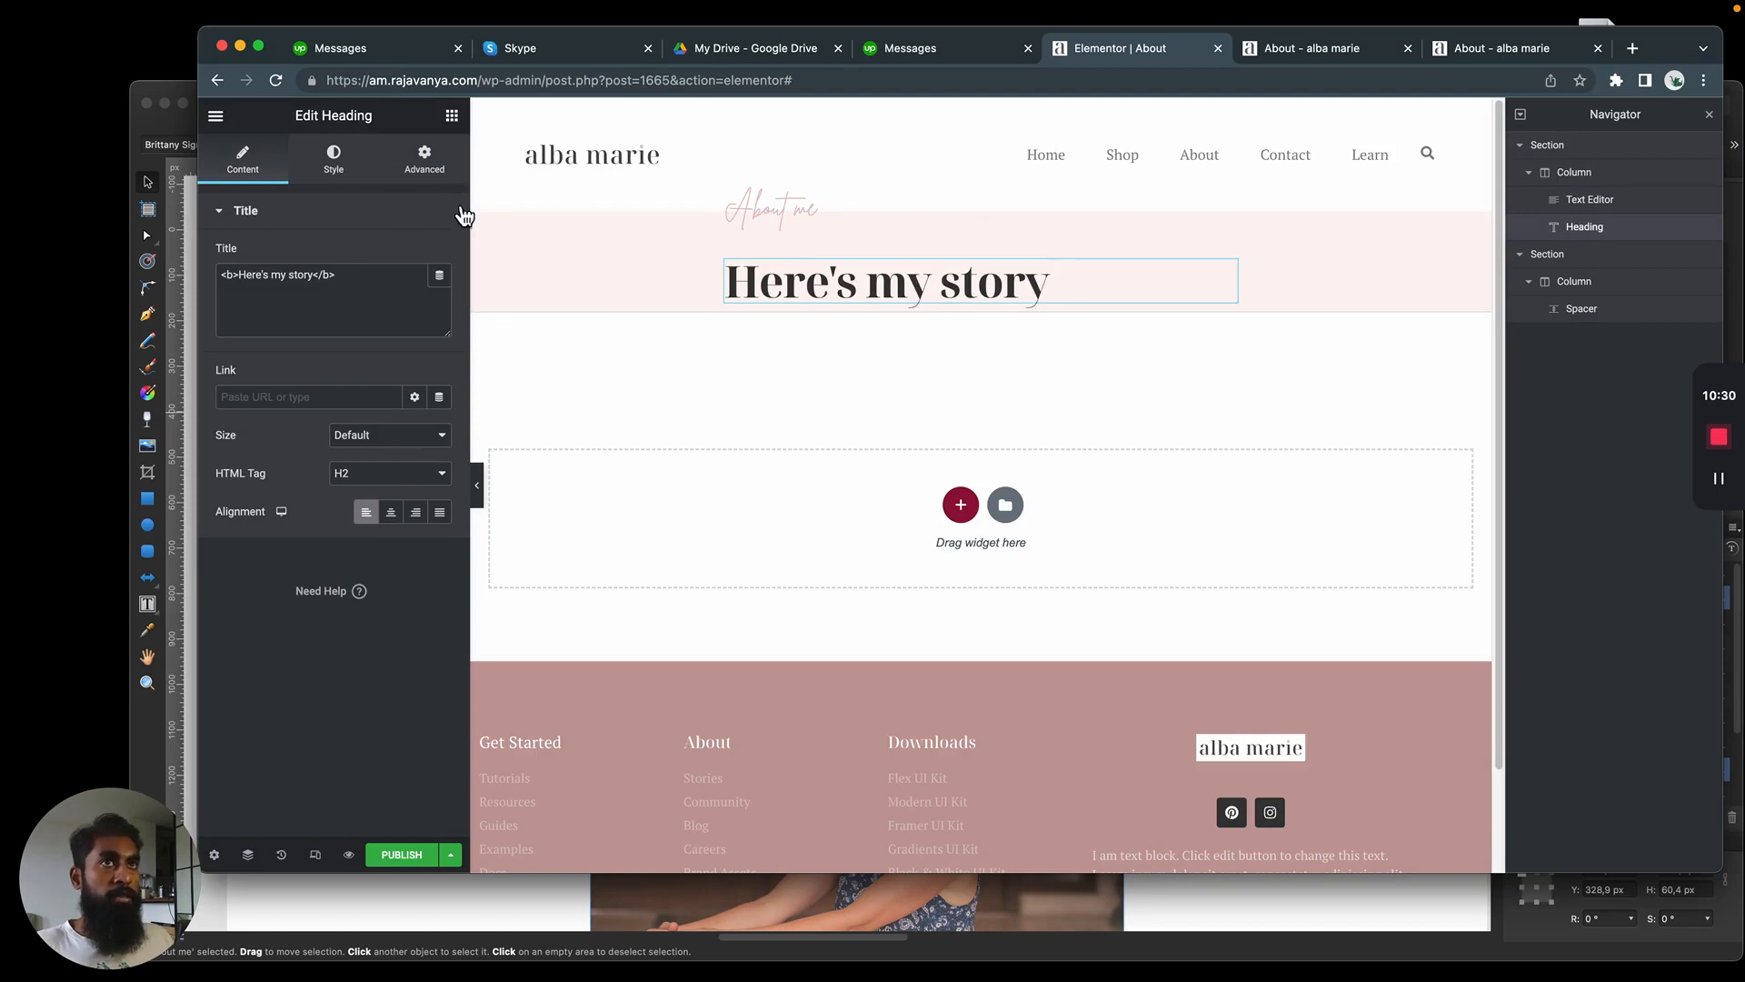
{"action": "left_click", "coordinate": [424, 161]}
{"action": "left_click", "coordinate": [429, 280]}
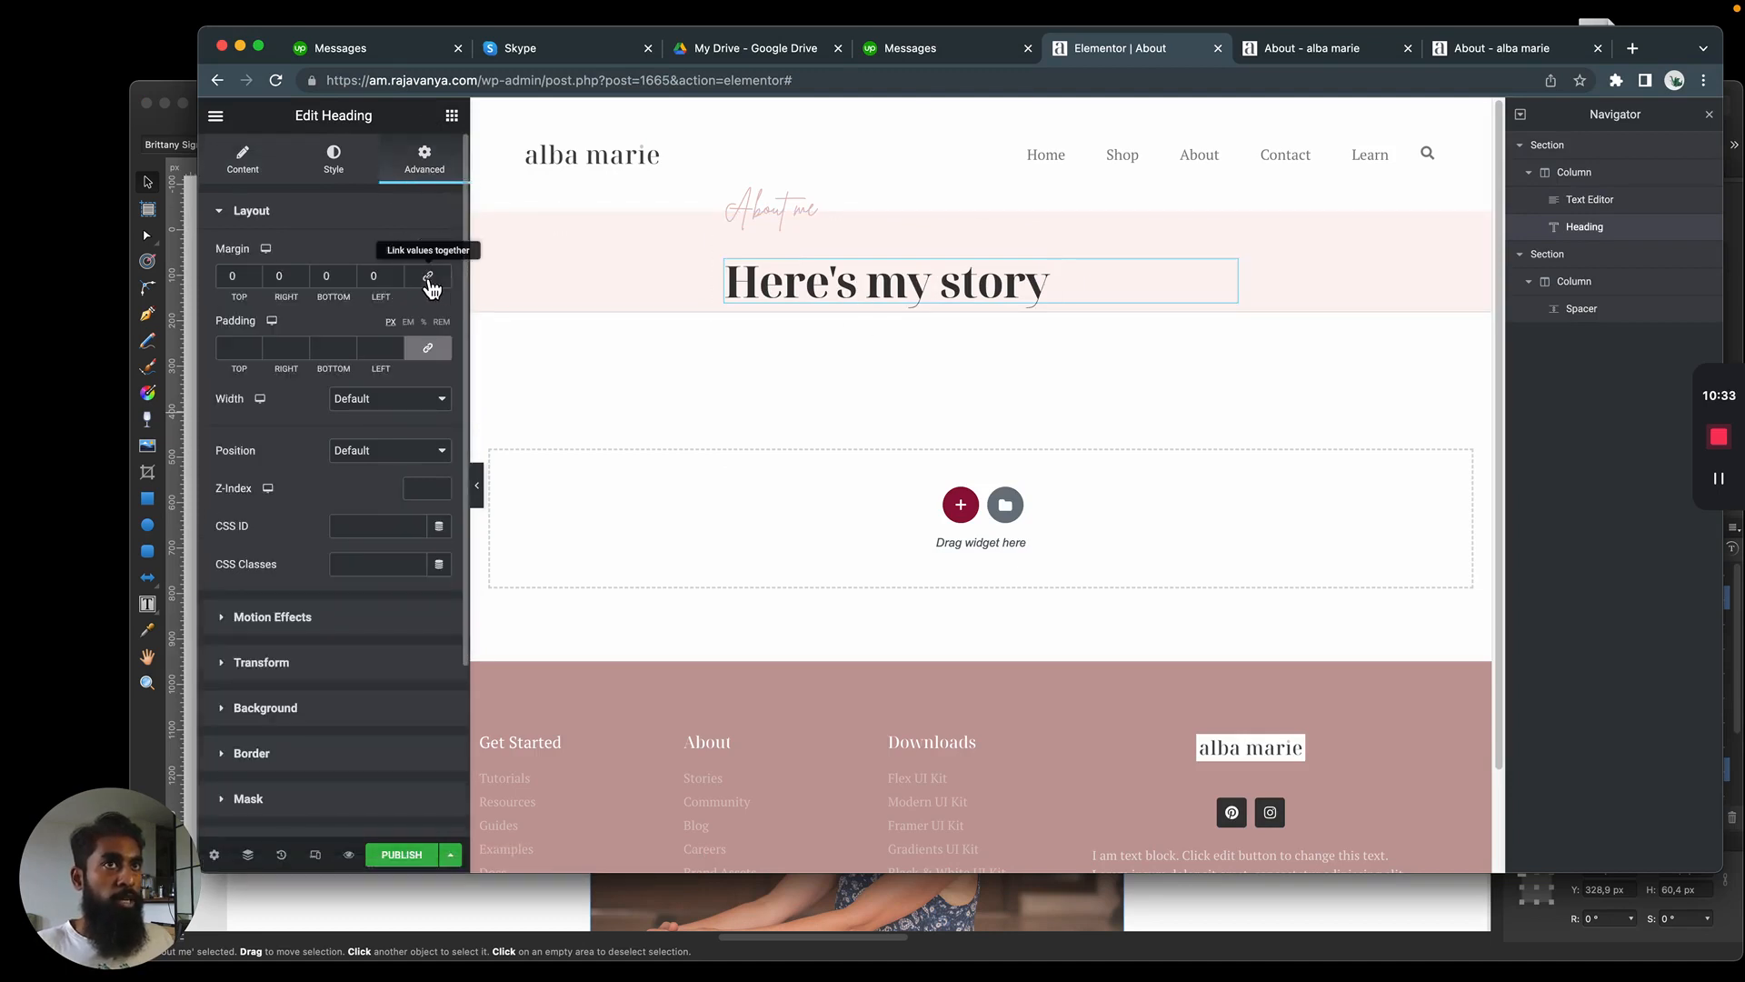
{"action": "left_click", "coordinate": [339, 279]}
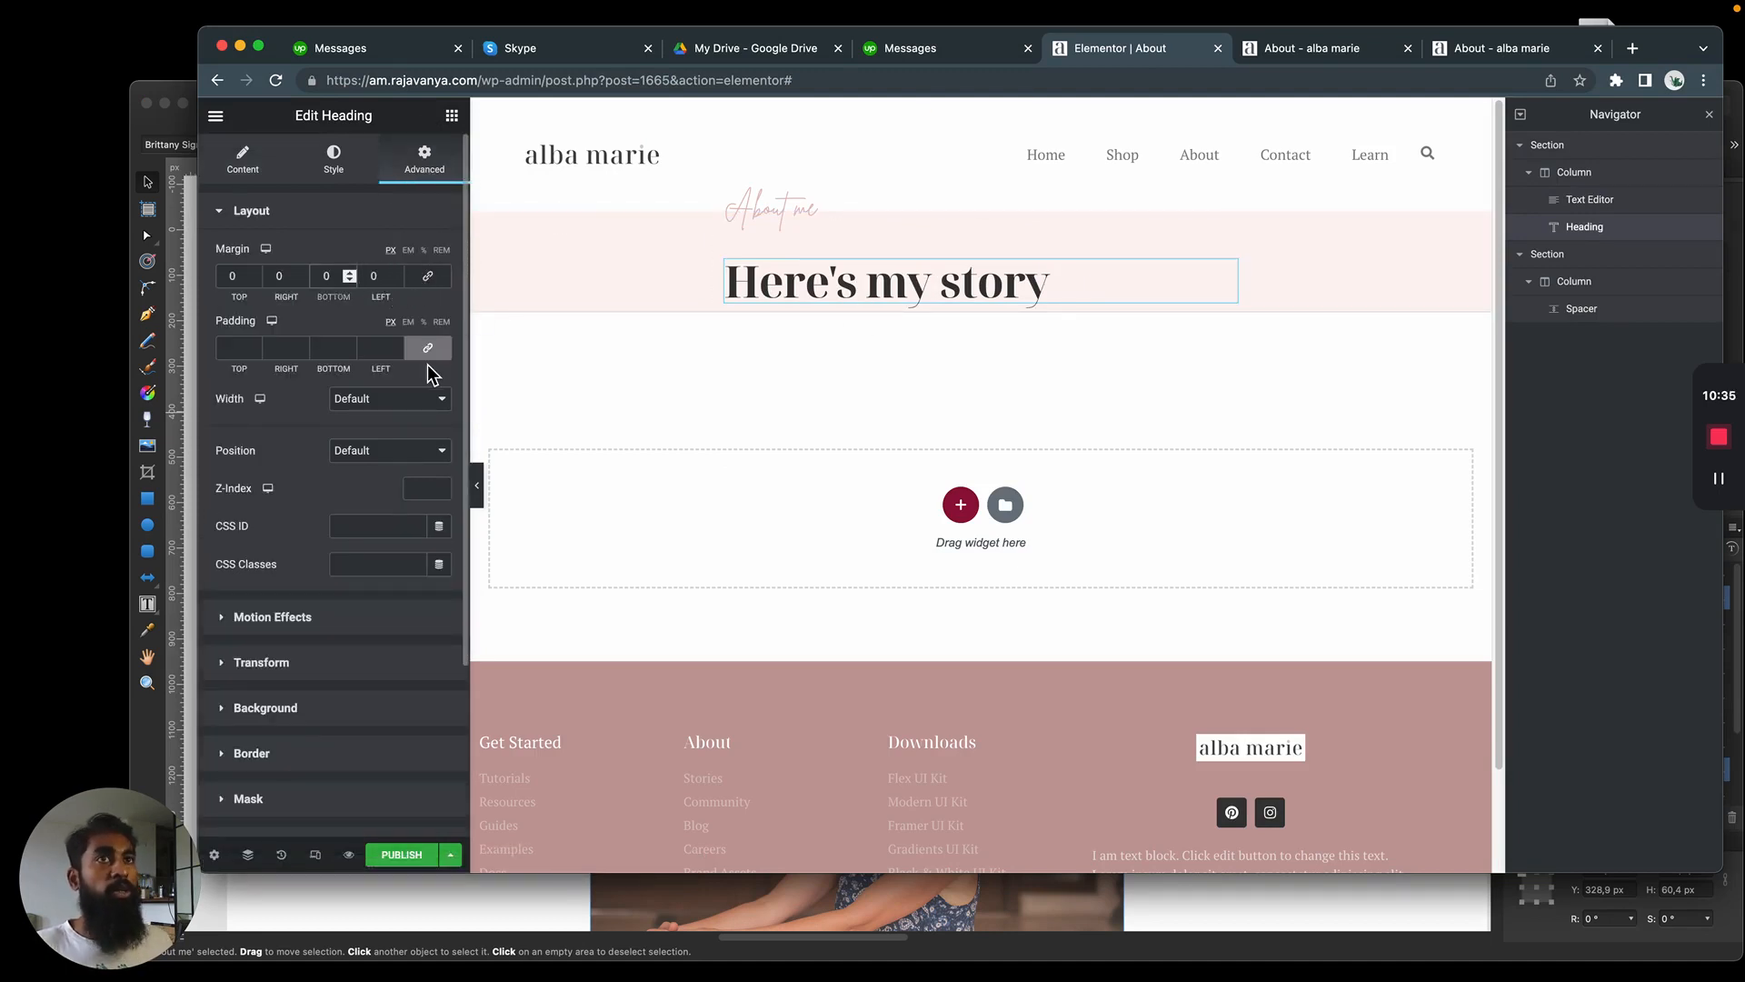
{"action": "key", "text": "Down"}
{"action": "key", "text": "Down"}
{"action": "key", "text": "Down"}
{"action": "key", "text": "Down"}
{"action": "key", "text": "Down"}
{"action": "key", "text": "Down"}
{"action": "key", "text": "Down"}
{"action": "key", "text": "Down"}
{"action": "key", "text": "Down"}
{"action": "key", "text": "Down"}
{"action": "key", "text": "Down"}
{"action": "key", "text": "Down"}
{"action": "key", "text": "Down"}
{"action": "key", "text": "Down"}
{"action": "key", "text": "Down"}
{"action": "key", "text": "Down"}
{"action": "key", "text": "Down"}
{"action": "key", "text": "Down"}
{"action": "key", "text": "Down"}
{"action": "key", "text": "Down"}
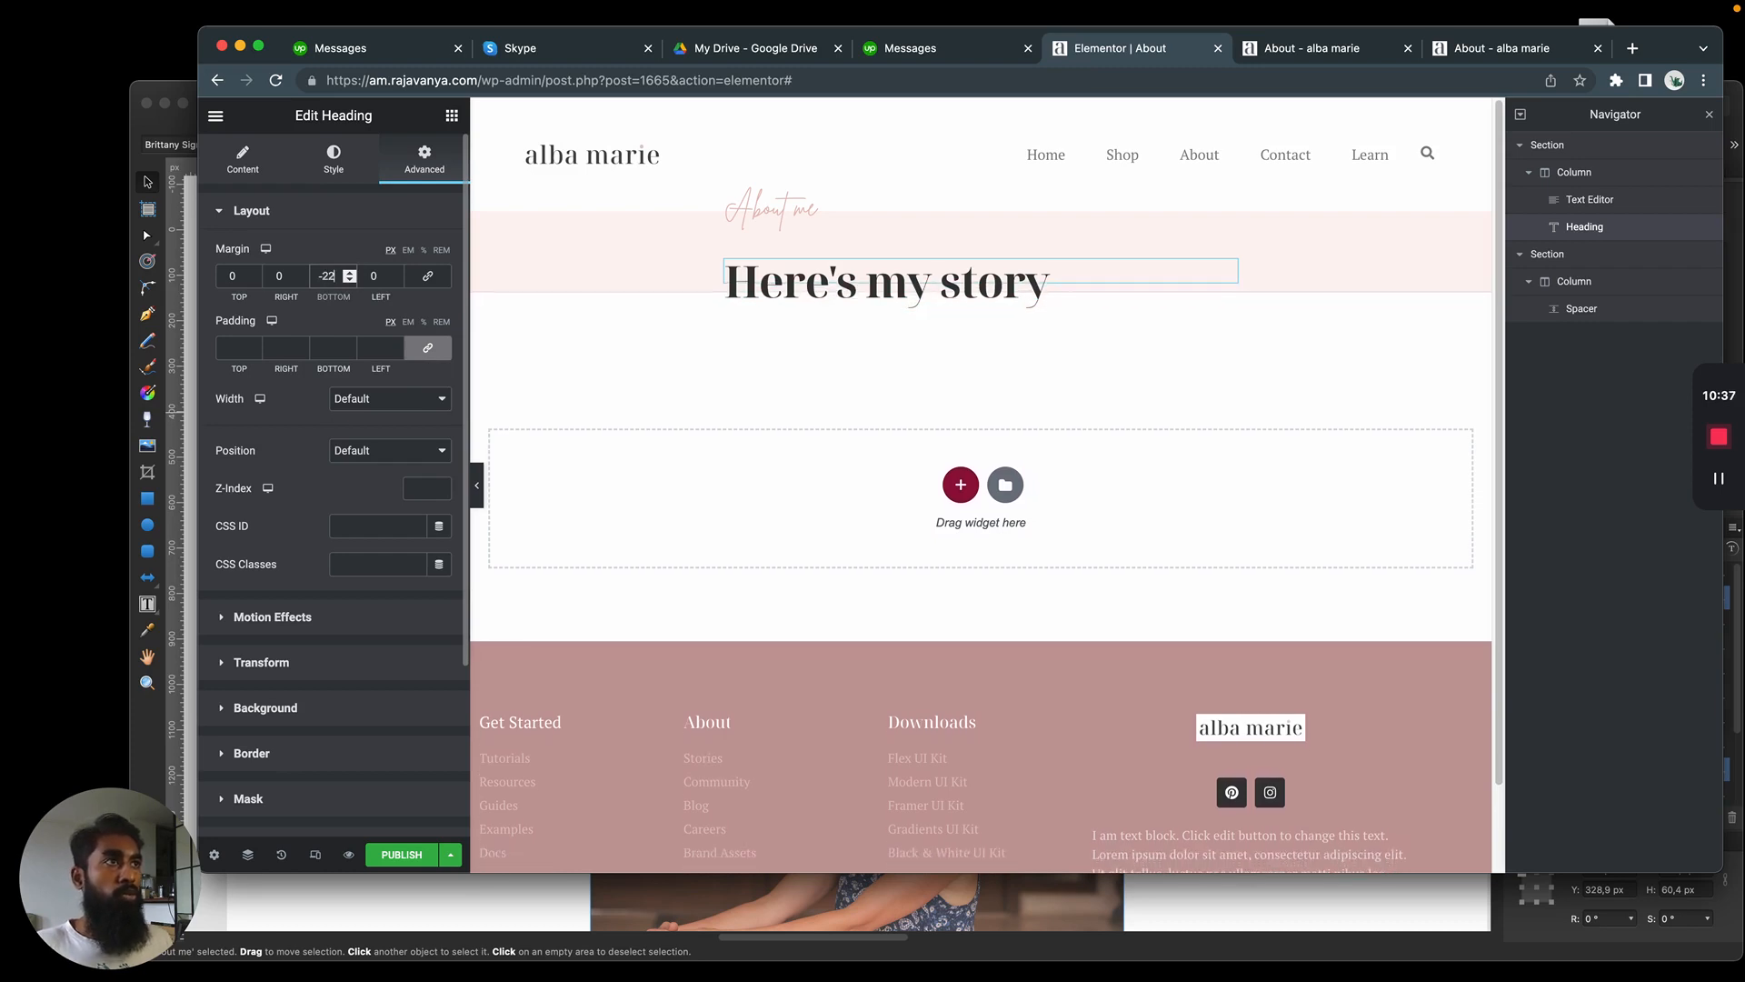
{"action": "key", "text": "Down"}
{"action": "key", "text": "Down"}
{"action": "key", "text": "Down"}
{"action": "key", "text": "Down"}
{"action": "key", "text": "Down"}
{"action": "key", "text": "Down"}
{"action": "key", "text": "Down"}
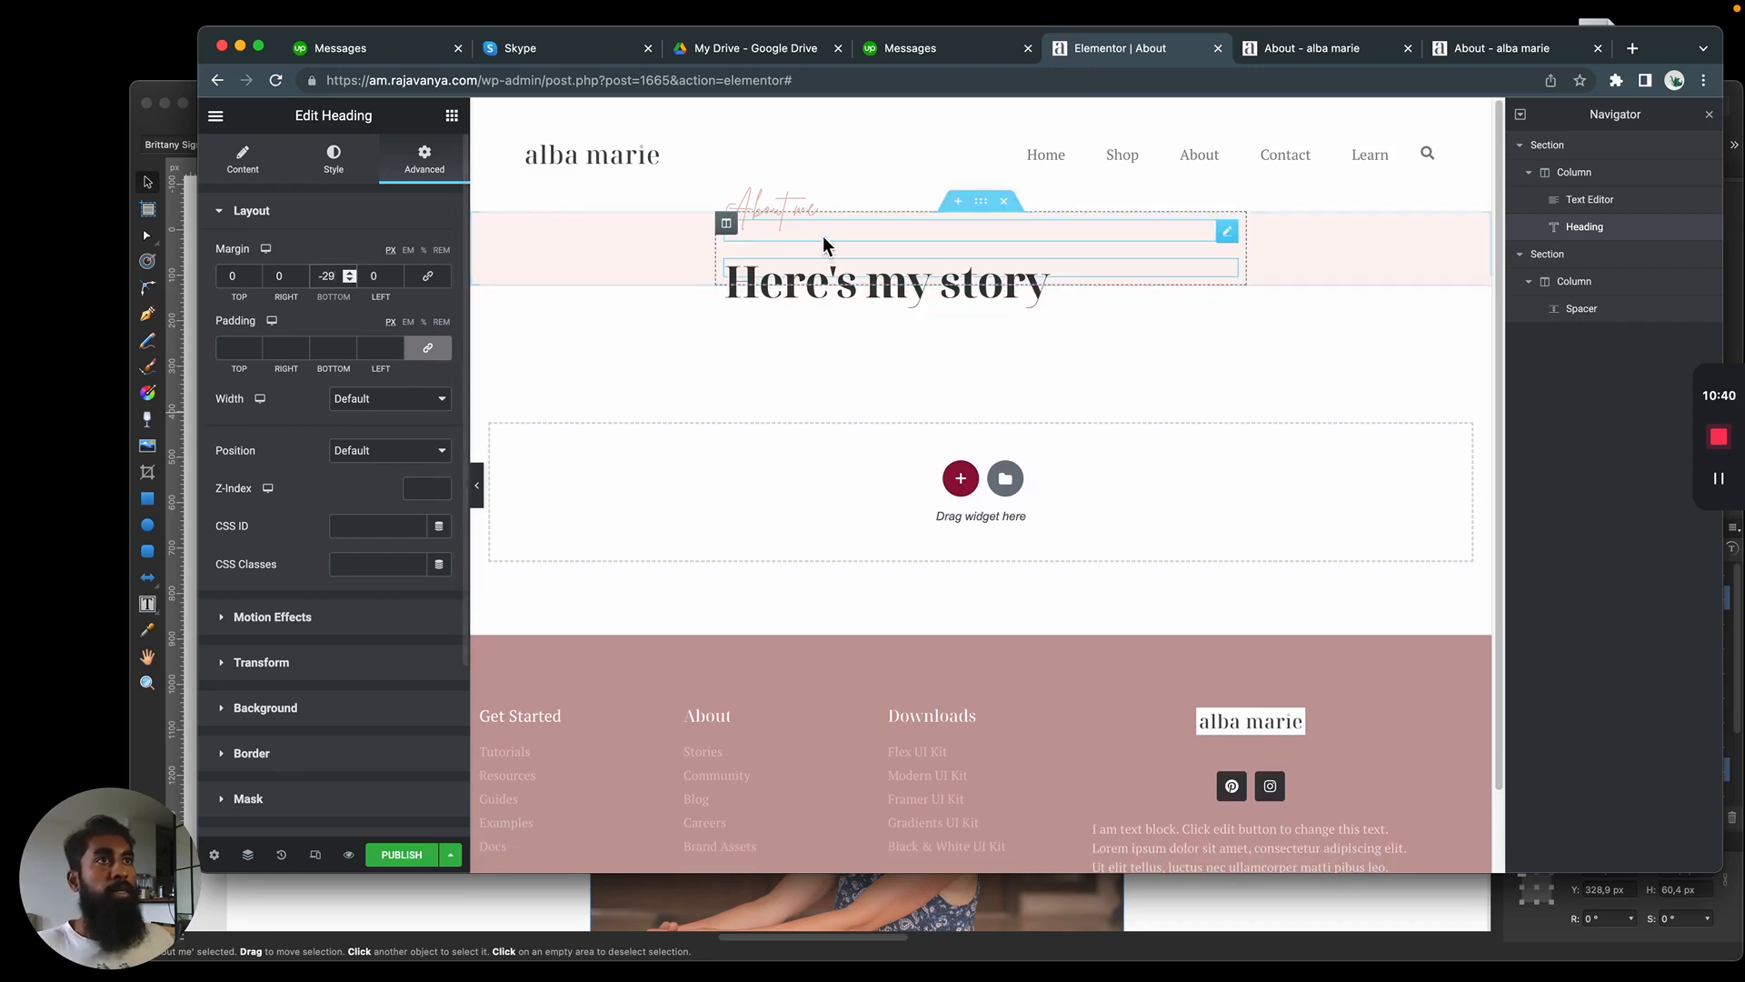
{"action": "key", "text": "Down"}
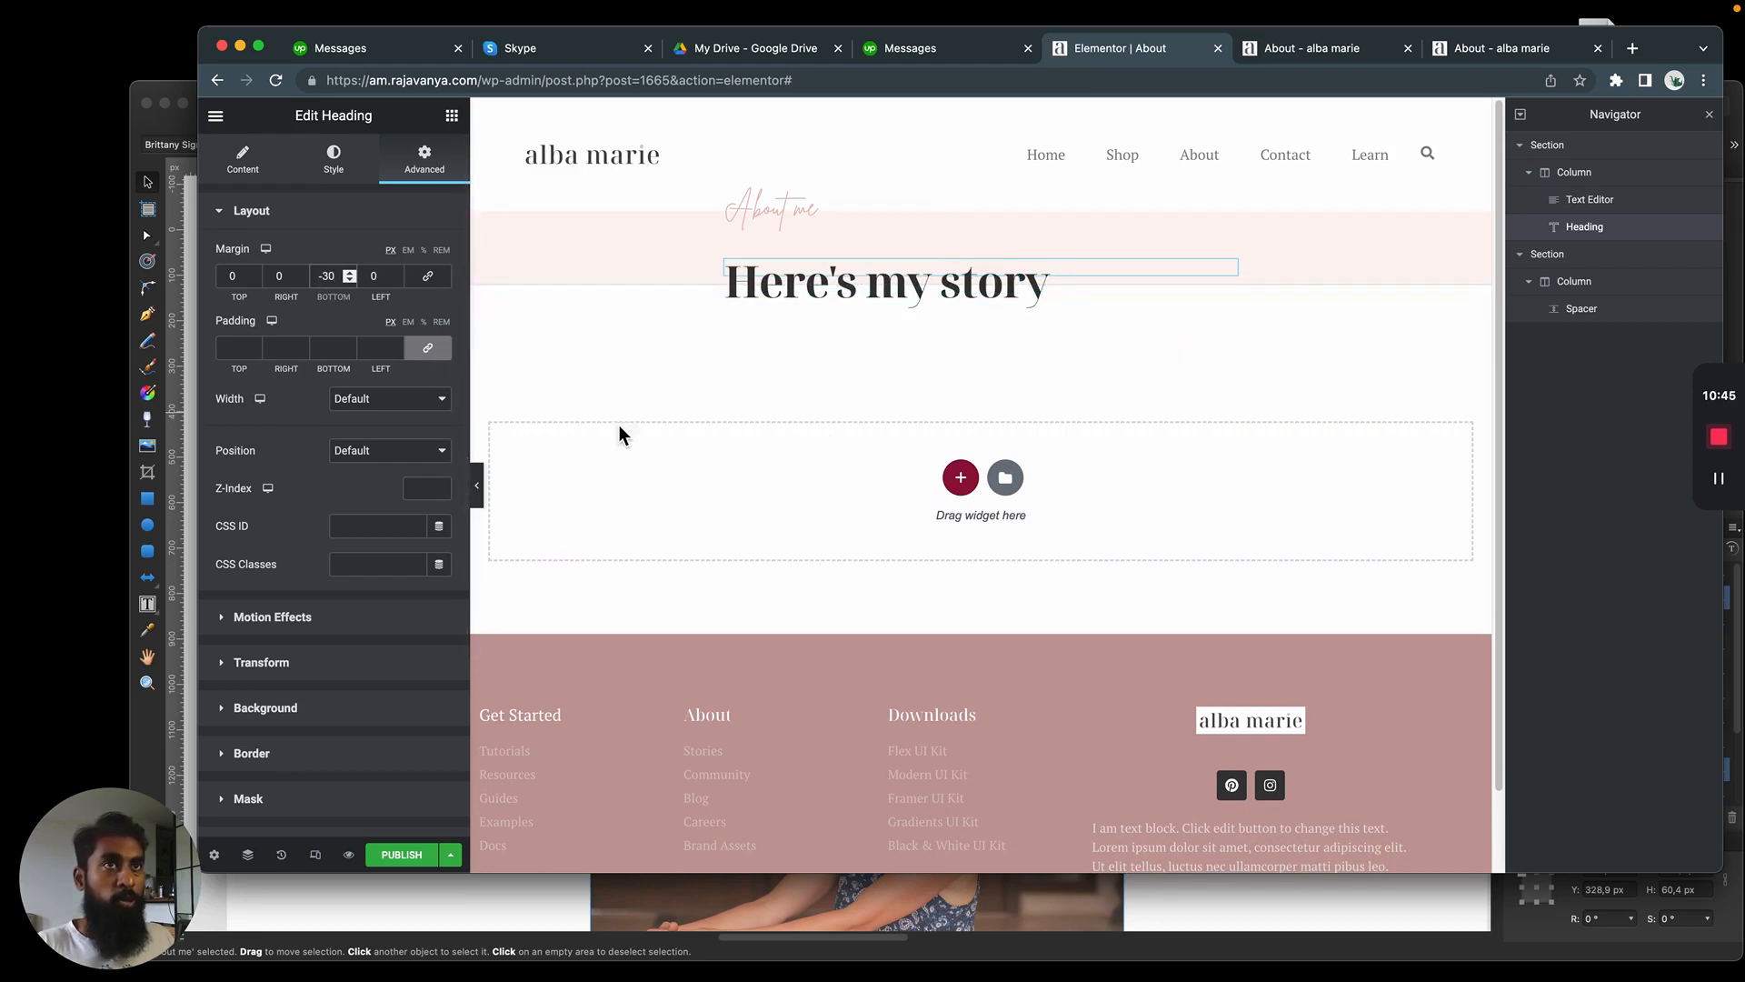
Try a negative top margin on the "Here's my story" heading
{"action": "left_click", "coordinate": [234, 277]}
{"action": "key", "text": "Down"}
{"action": "key", "text": "Down"}
{"action": "key", "text": "Down"}
{"action": "key", "text": "Down"}
{"action": "key", "text": "Down"}
{"action": "key", "text": "Down"}
{"action": "key", "text": "Down"}
{"action": "key", "text": "Down"}
{"action": "key", "text": "Down"}
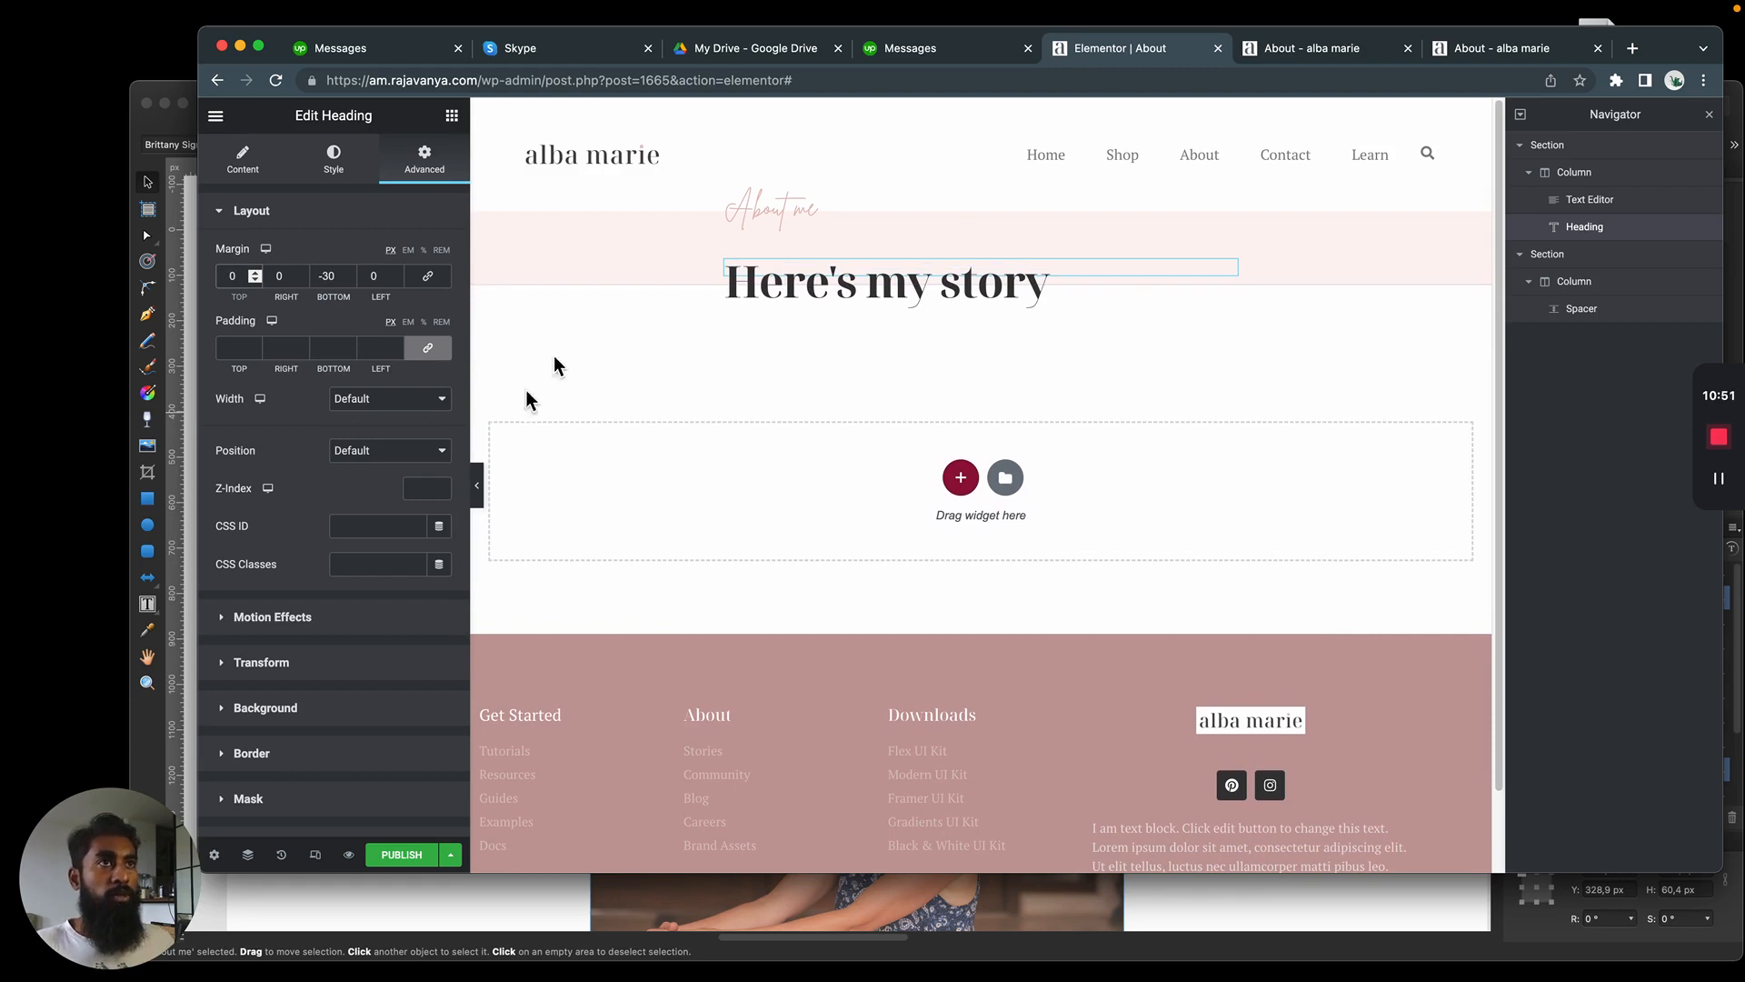
Set the "About me" text's top margin to -35 px and its bottom margin to -30 px
{"action": "left_click", "coordinate": [777, 211]}
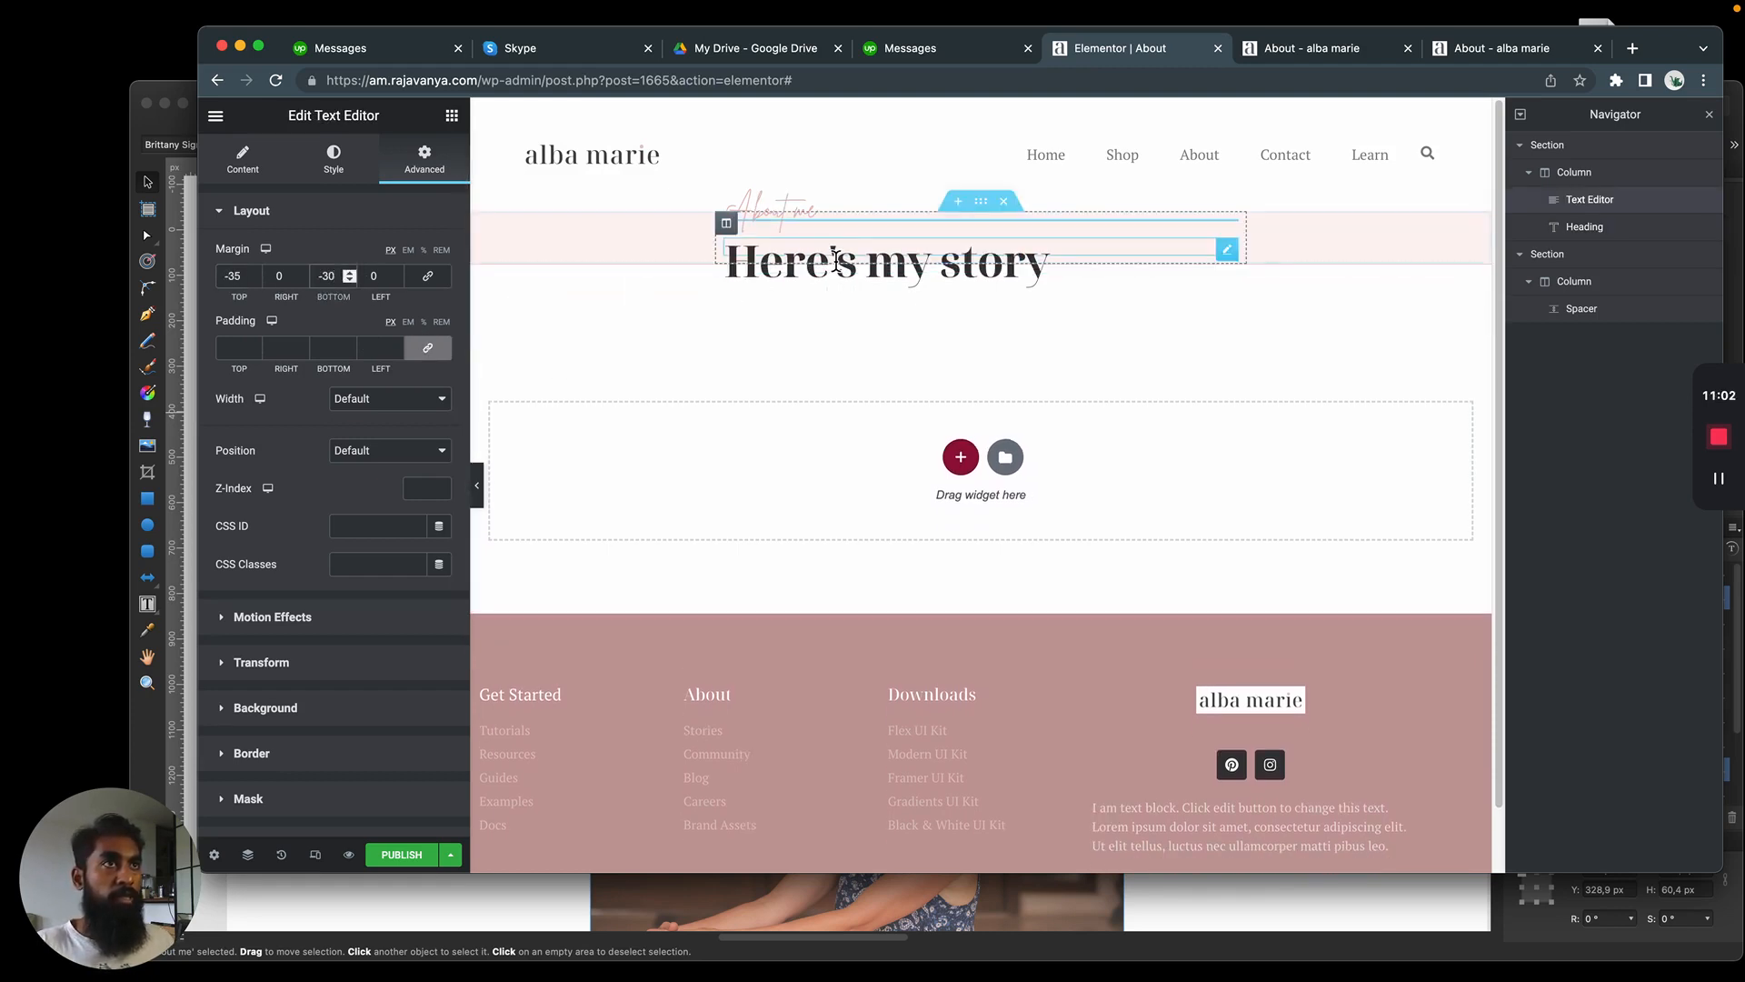
{"action": "left_click", "coordinate": [834, 261]}
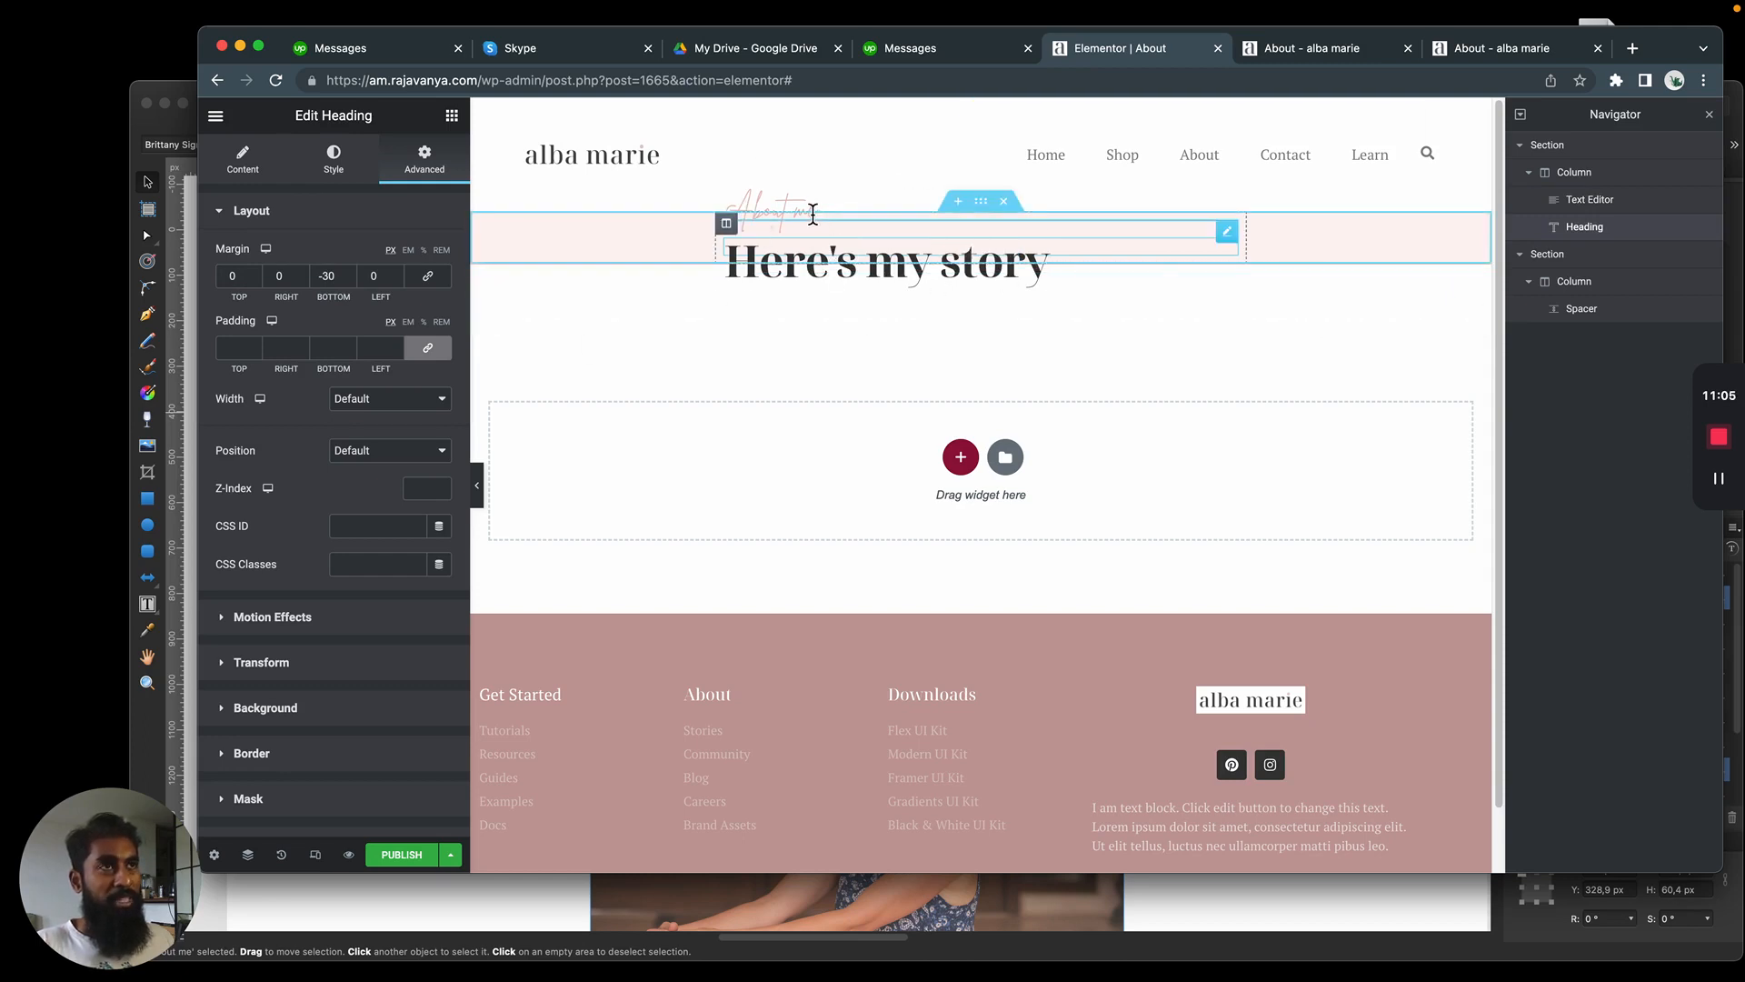
{"action": "left_click", "coordinate": [789, 217]}
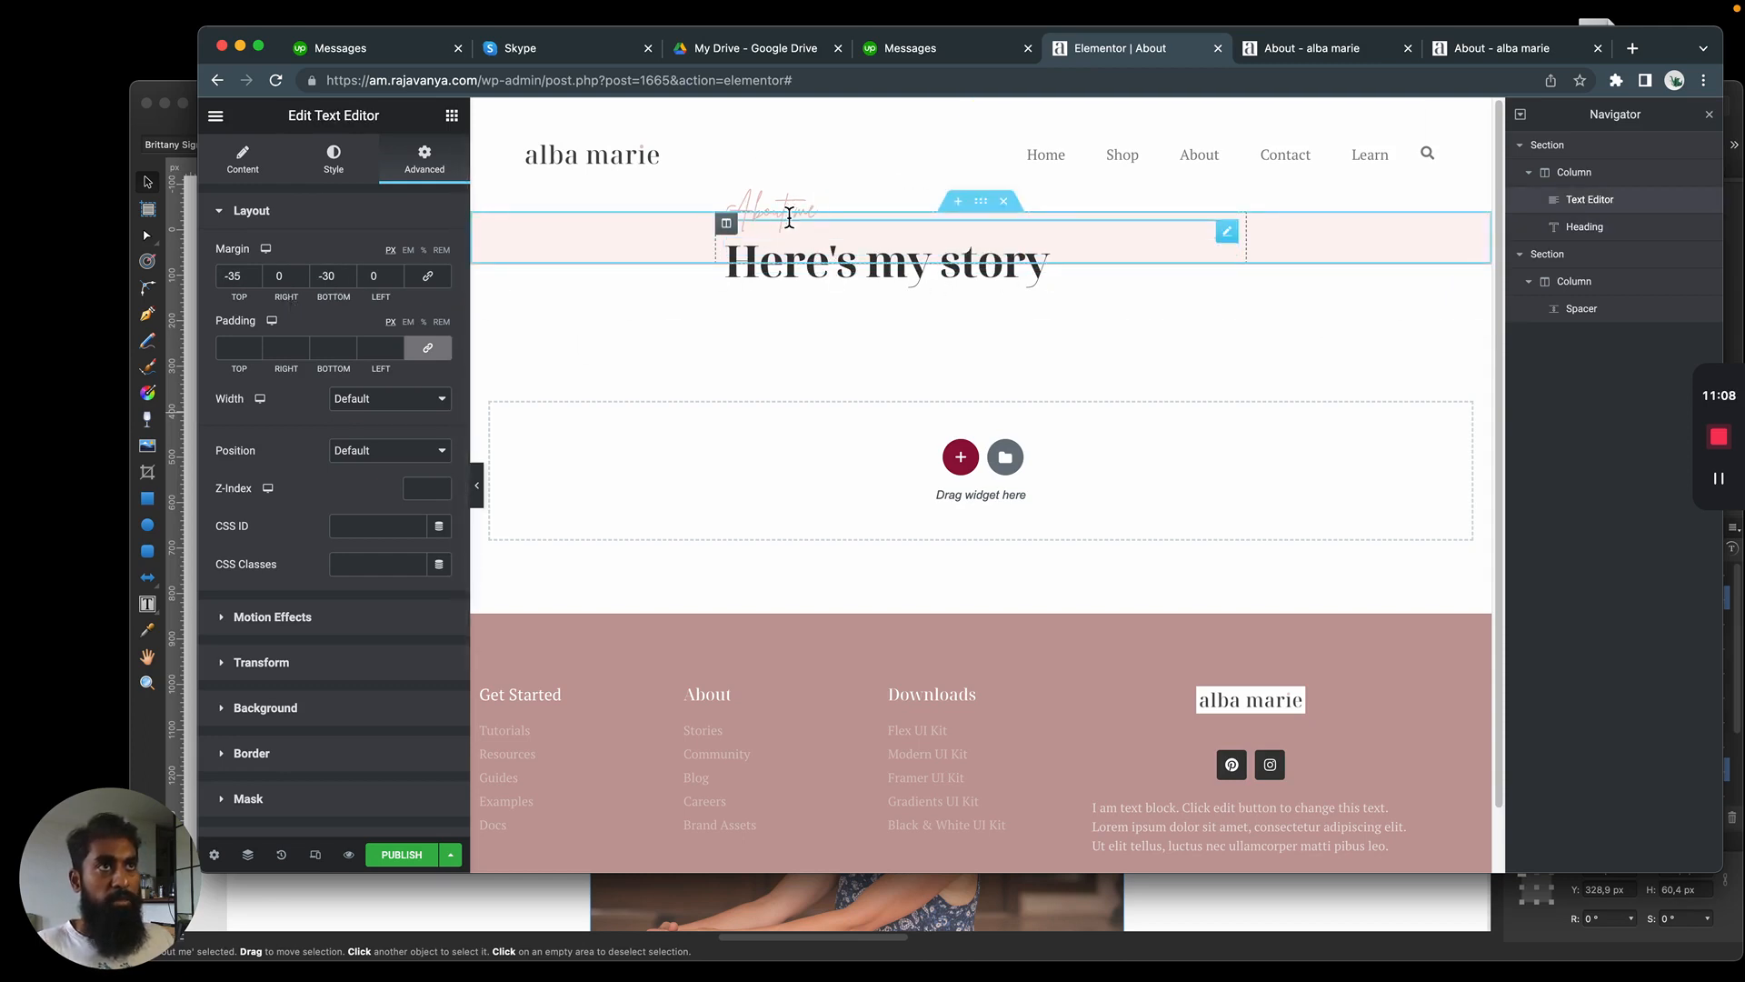
Set the "About me" text's bottom margin to 0 px and the containing column's widgets space to 0 px
{"action": "left_click_drag", "start_coordinate": [336, 275], "coordinate": [290, 282]}
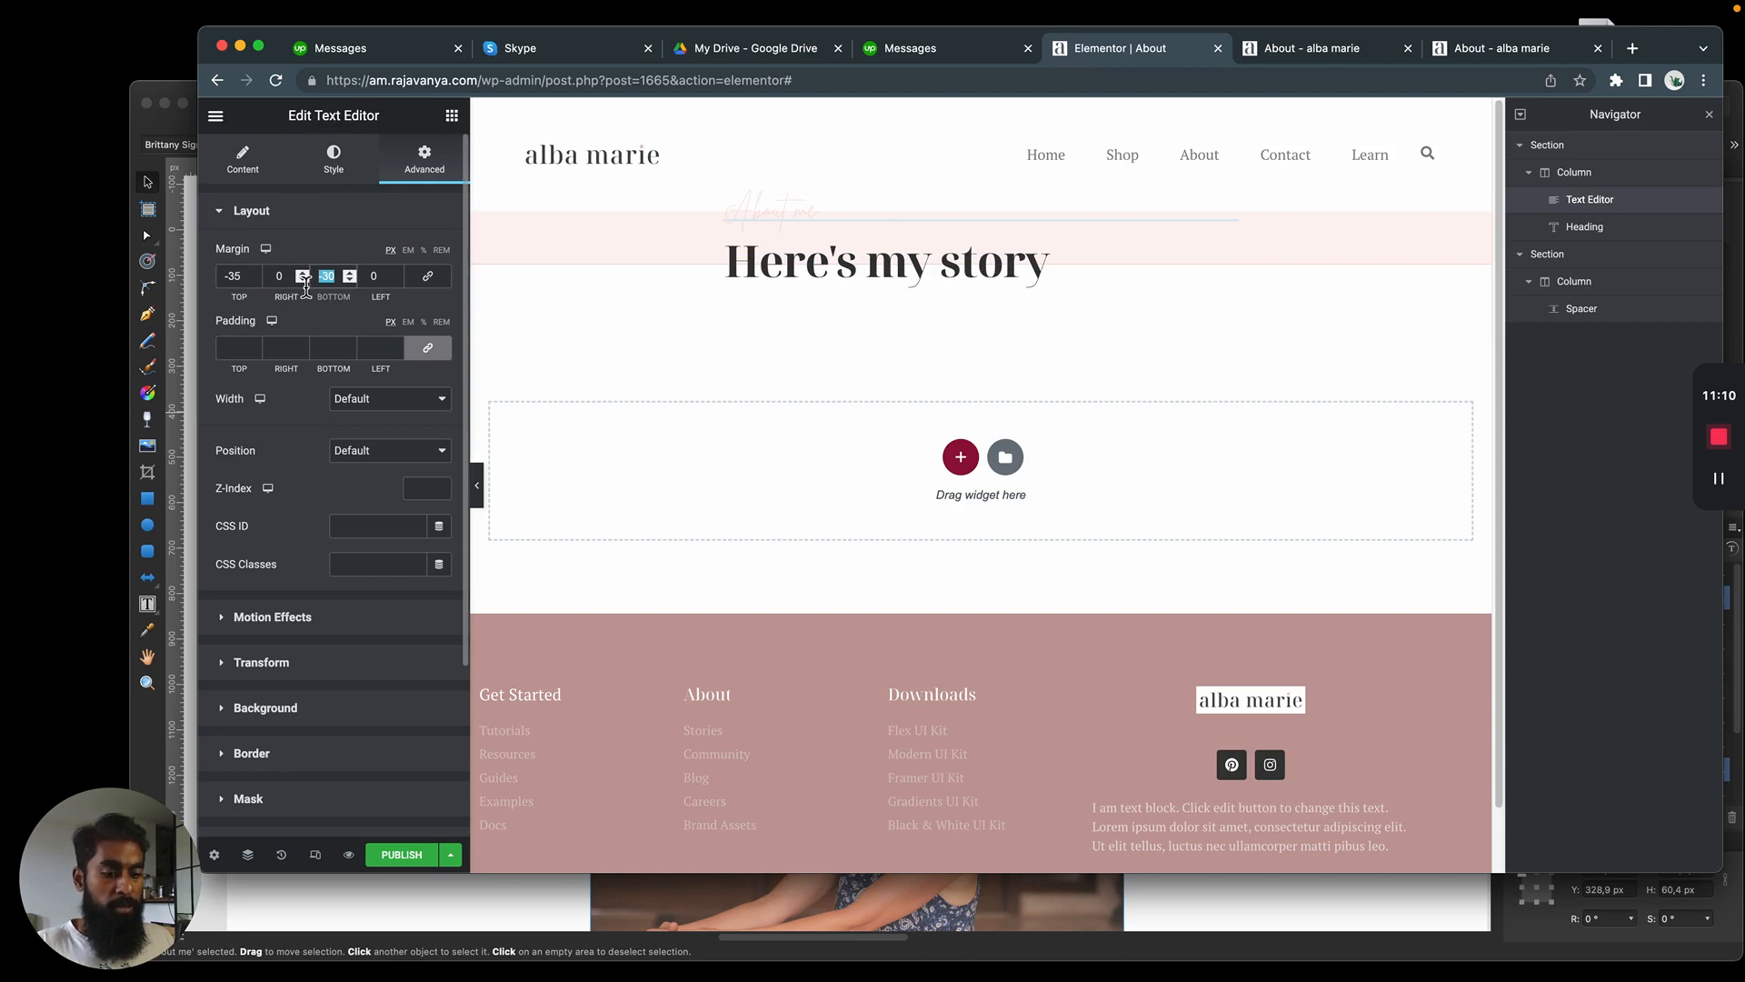
{"action": "type", "text": "0"}
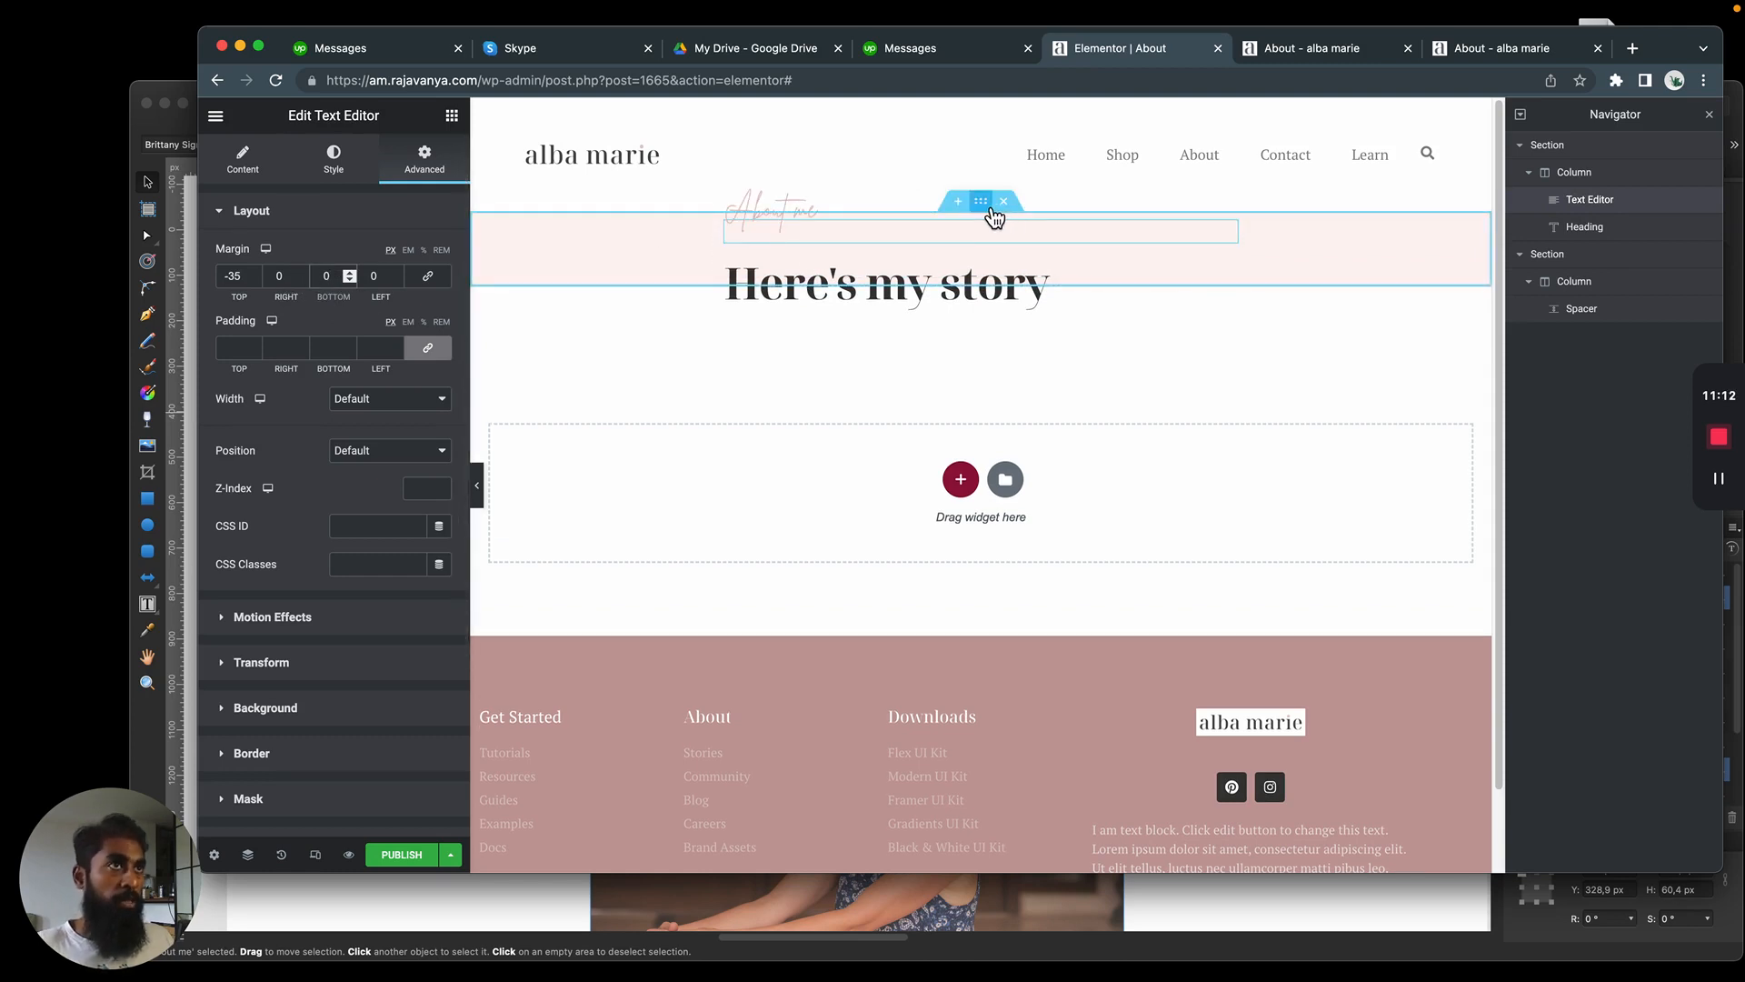
{"action": "left_click", "coordinate": [985, 207]}
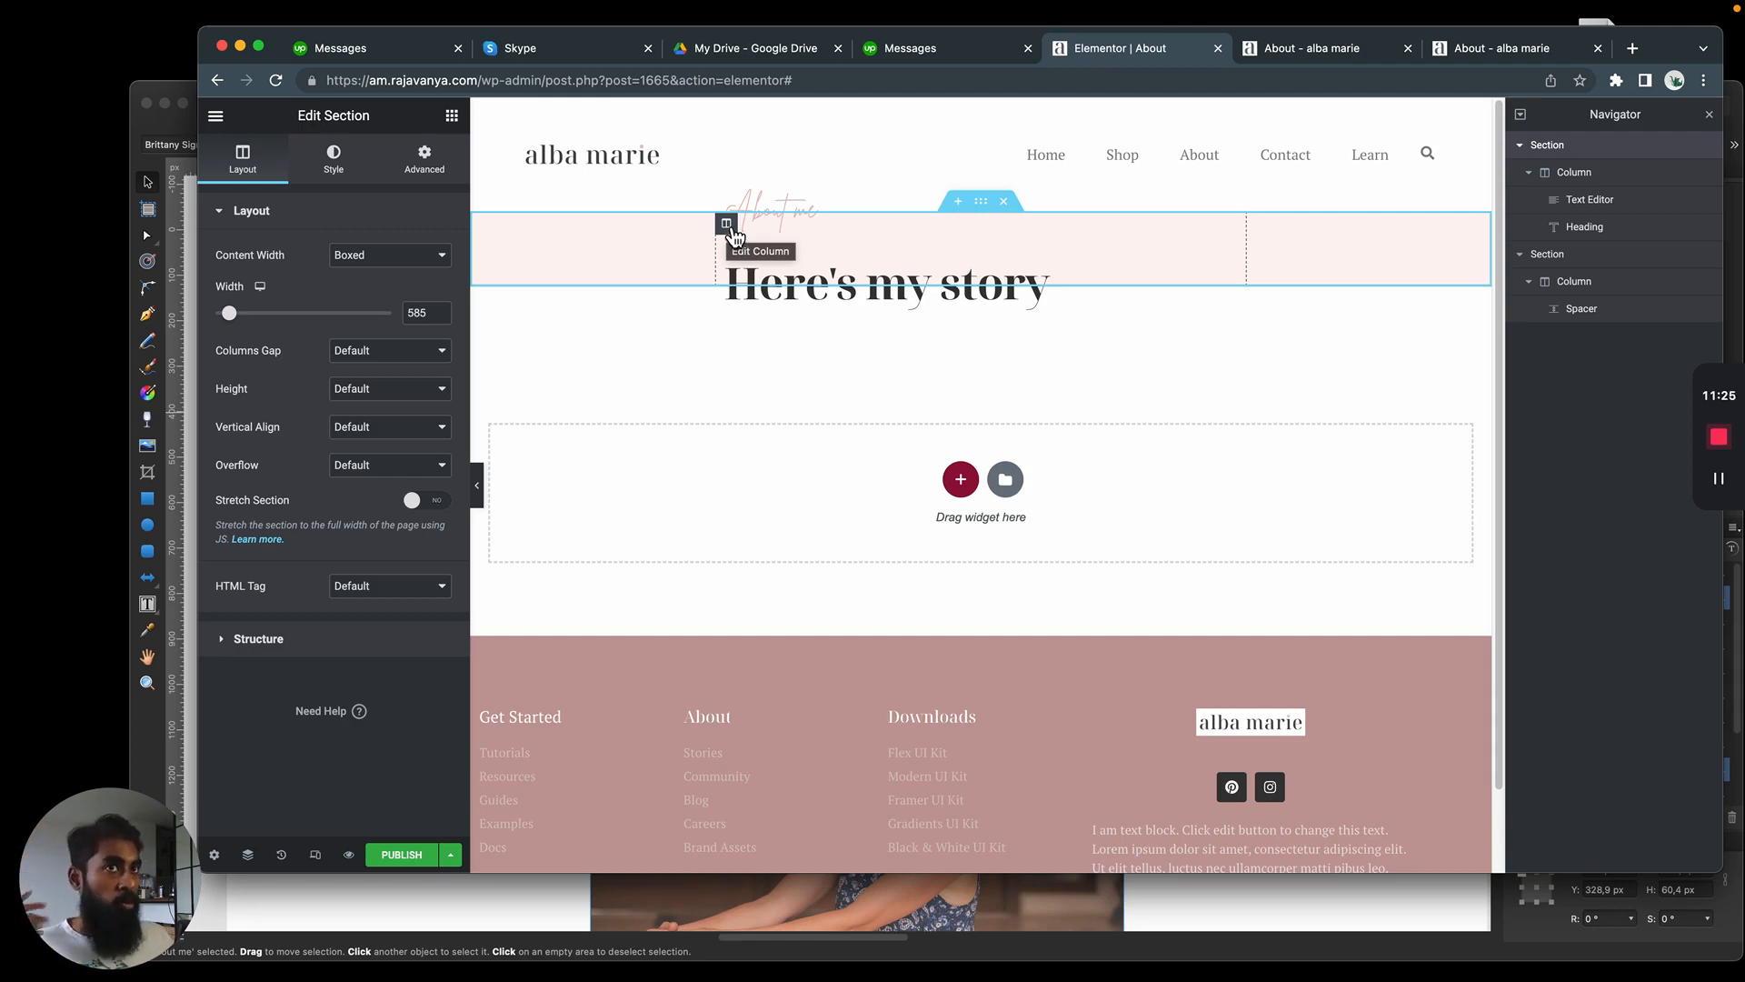
{"action": "left_click", "coordinate": [730, 227]}
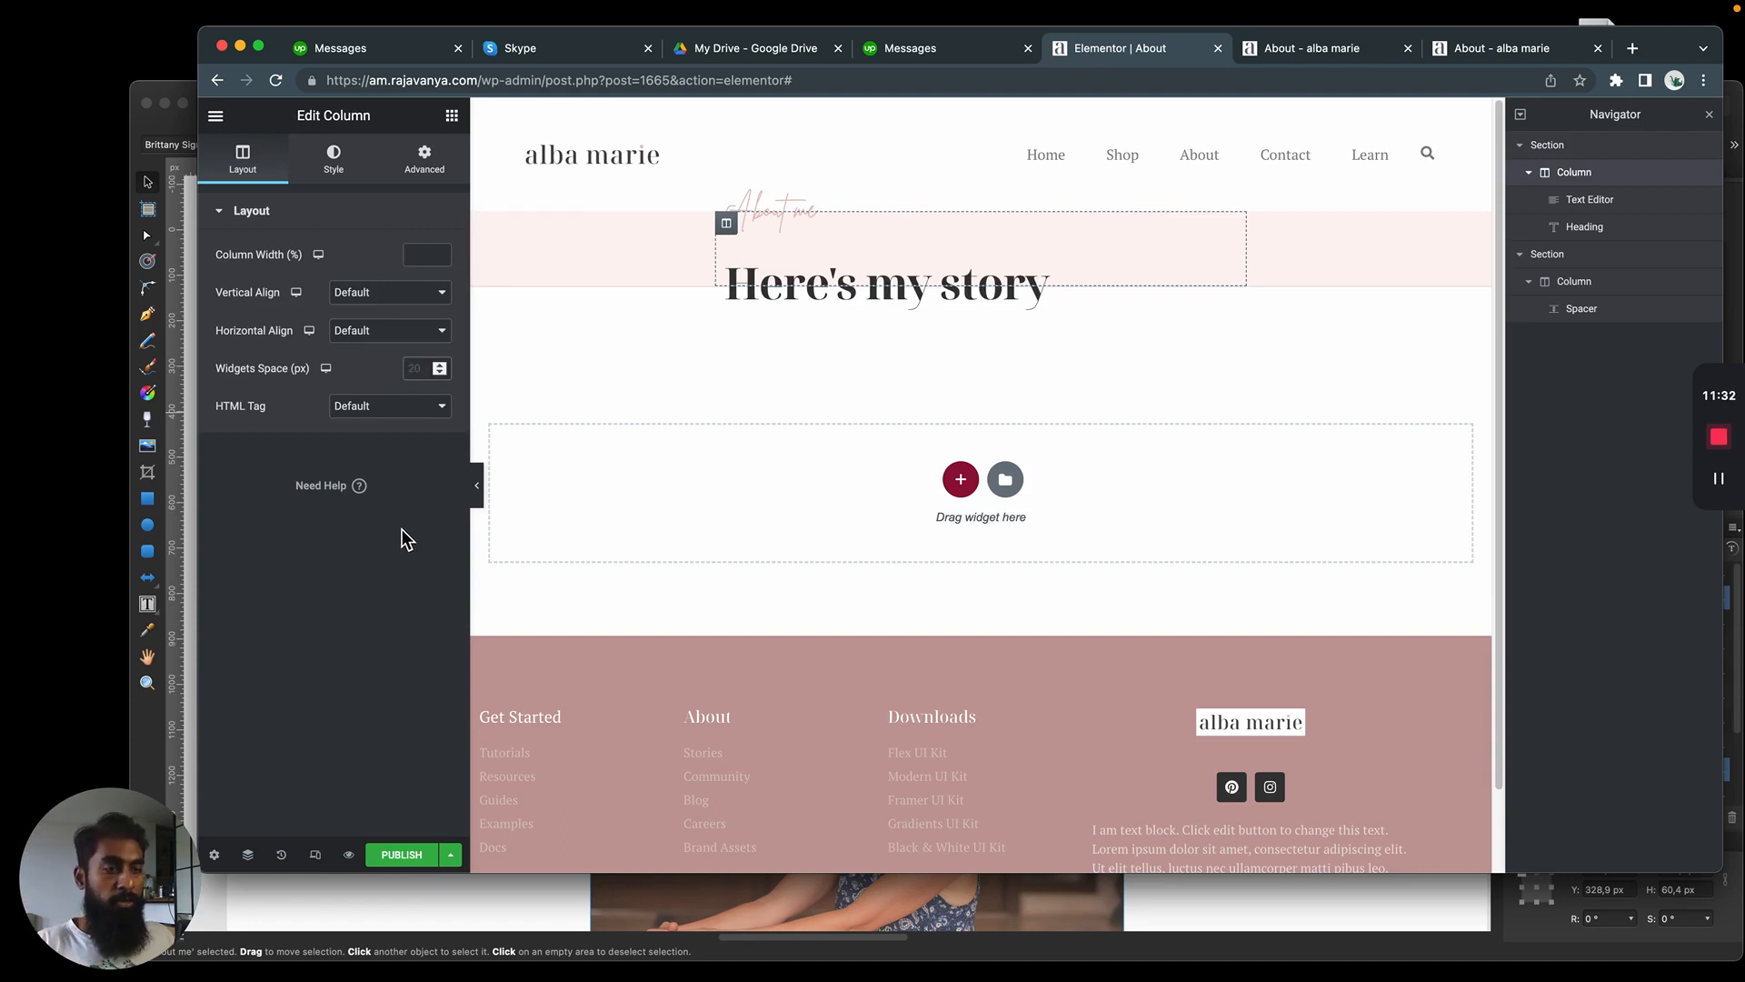
{"action": "left_click", "coordinate": [414, 368]}
{"action": "type", "text": "0"}
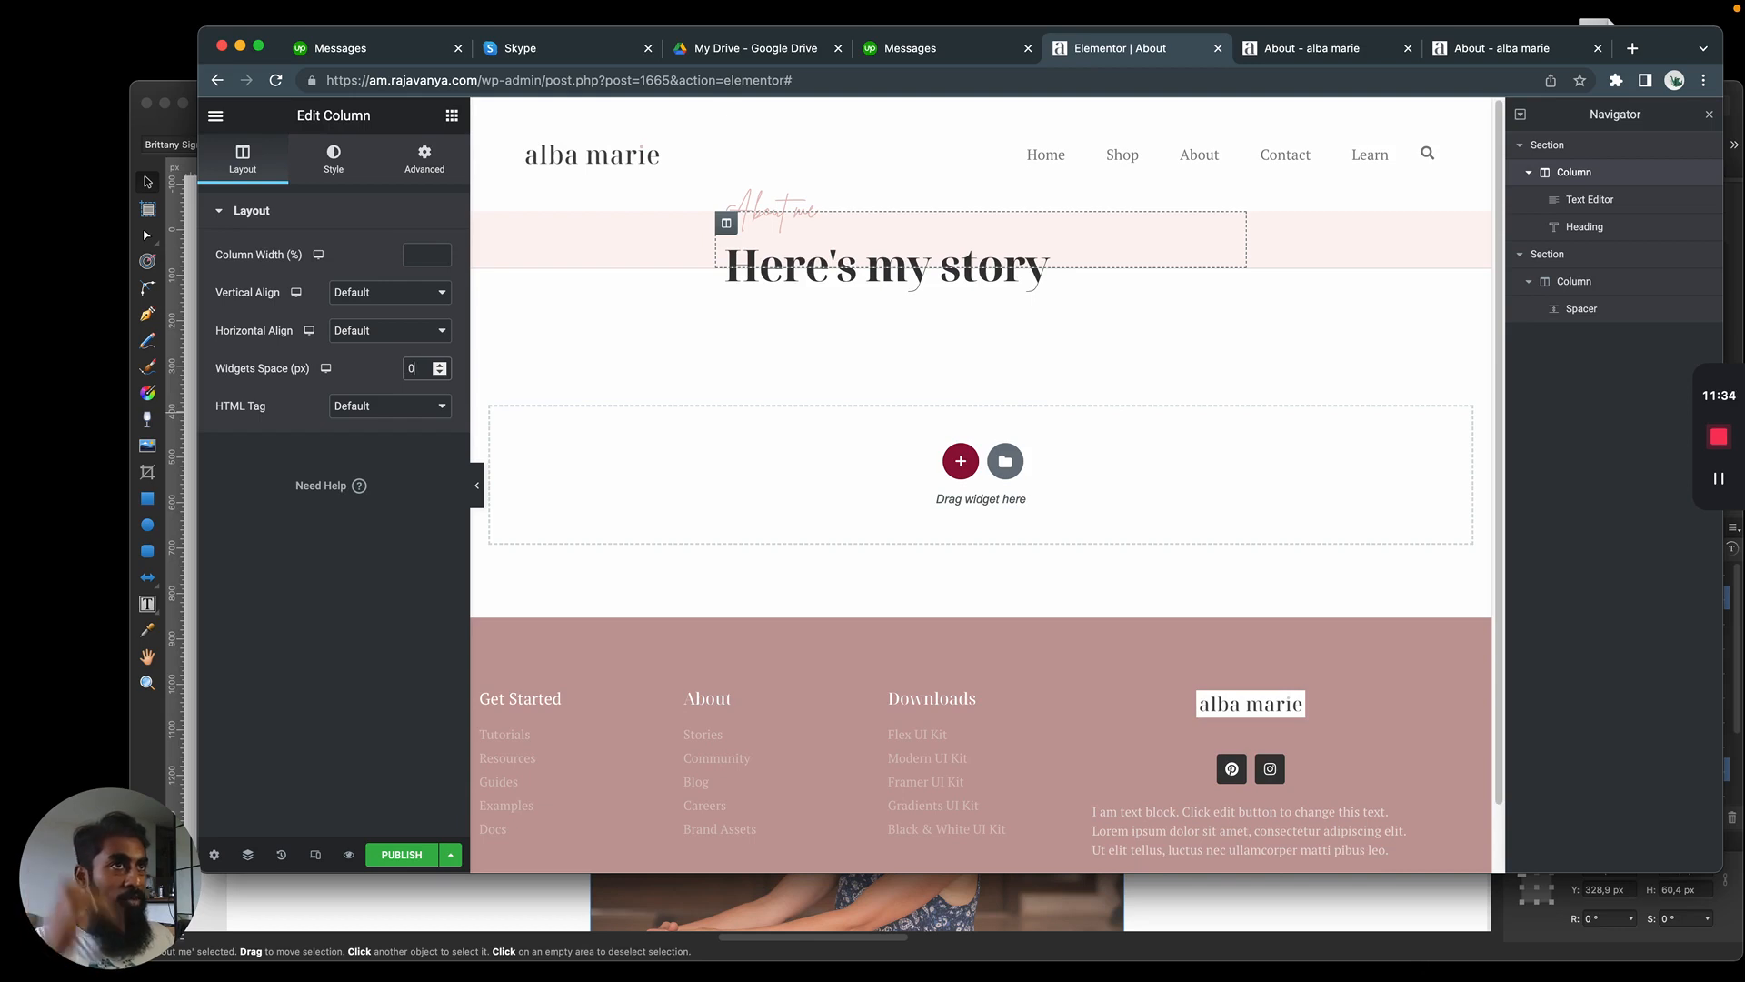
Set the "About me" text's bottom margin to -15 px and compare the spacing with the Affinity Designer mockup
{"action": "left_click", "coordinate": [762, 216]}
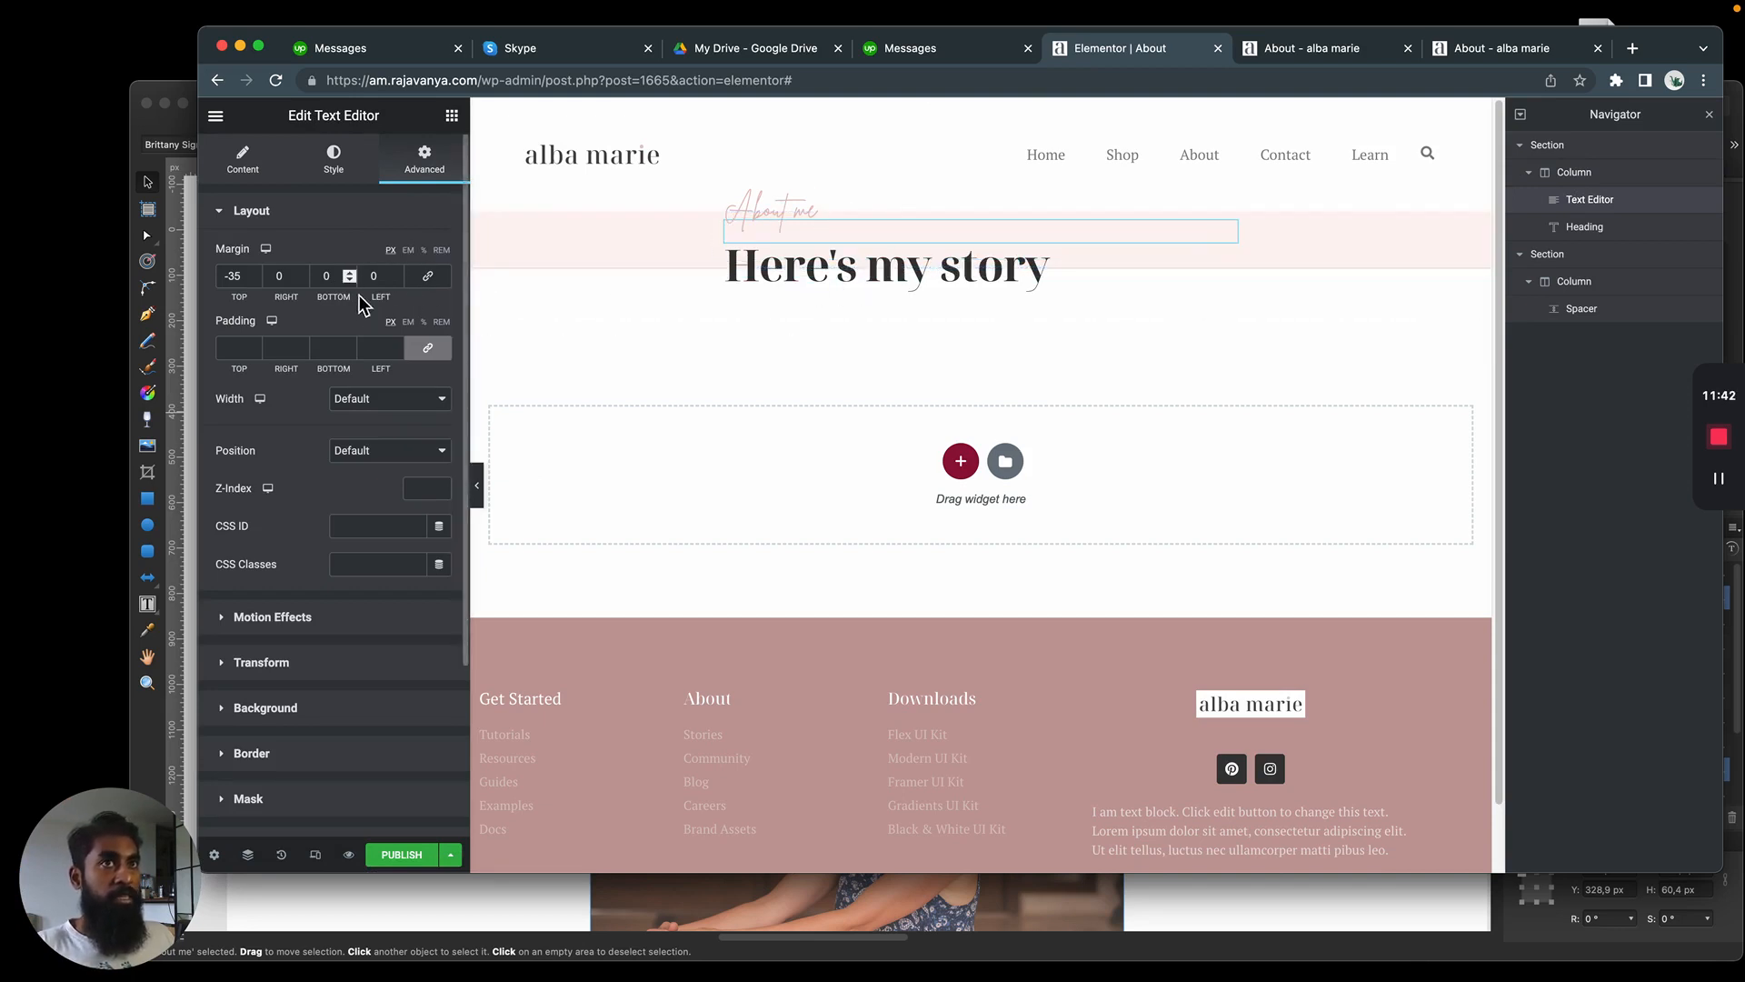
{"action": "double_click", "coordinate": [327, 275]}
{"action": "type", "text": "-10"}
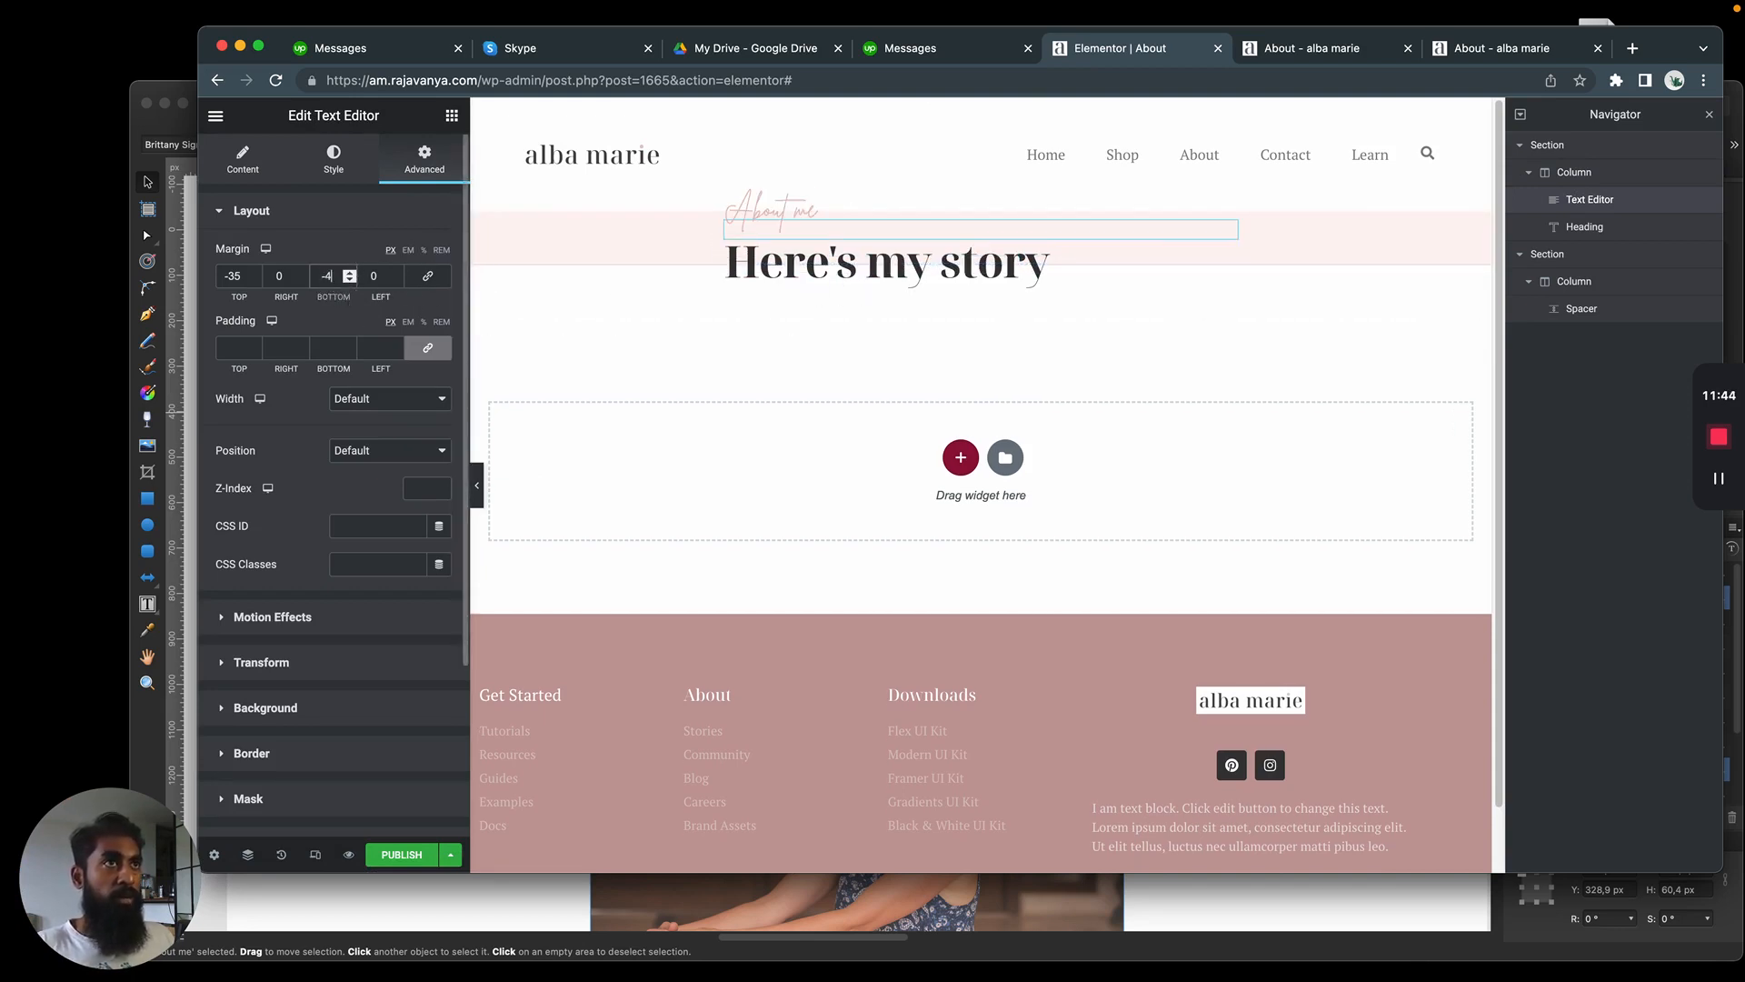
{"action": "key", "text": "super+Tab"}
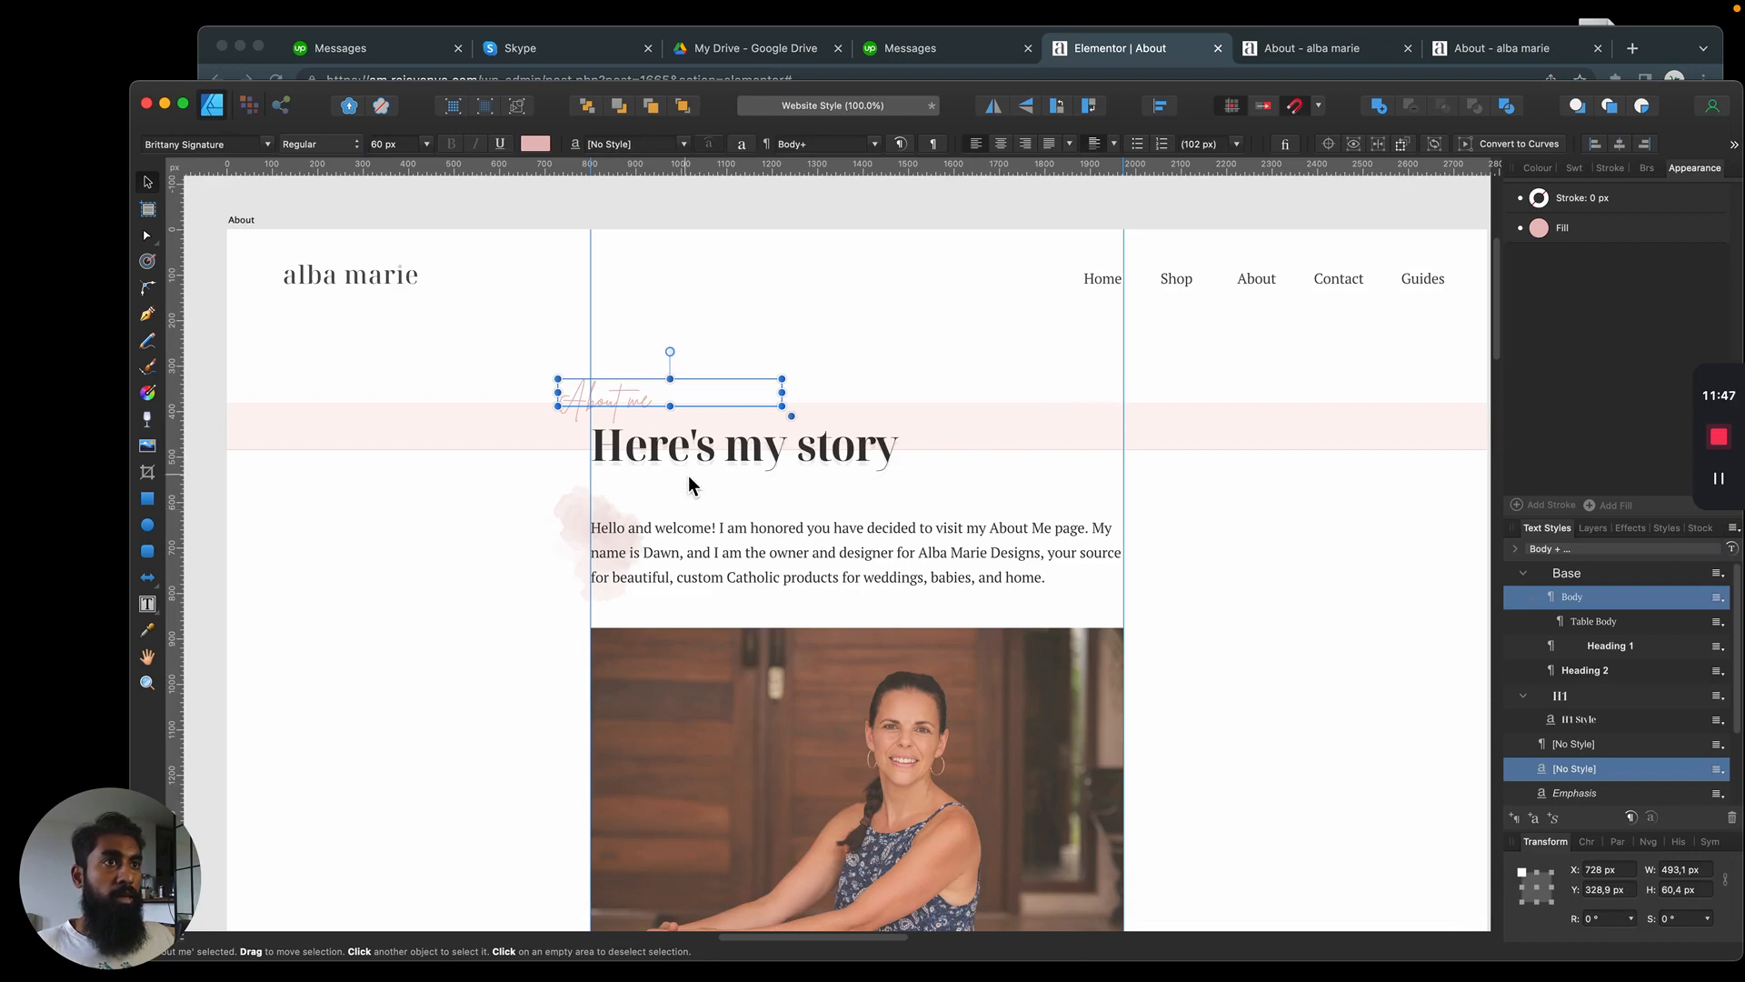
{"action": "key", "text": "super+Tab"}
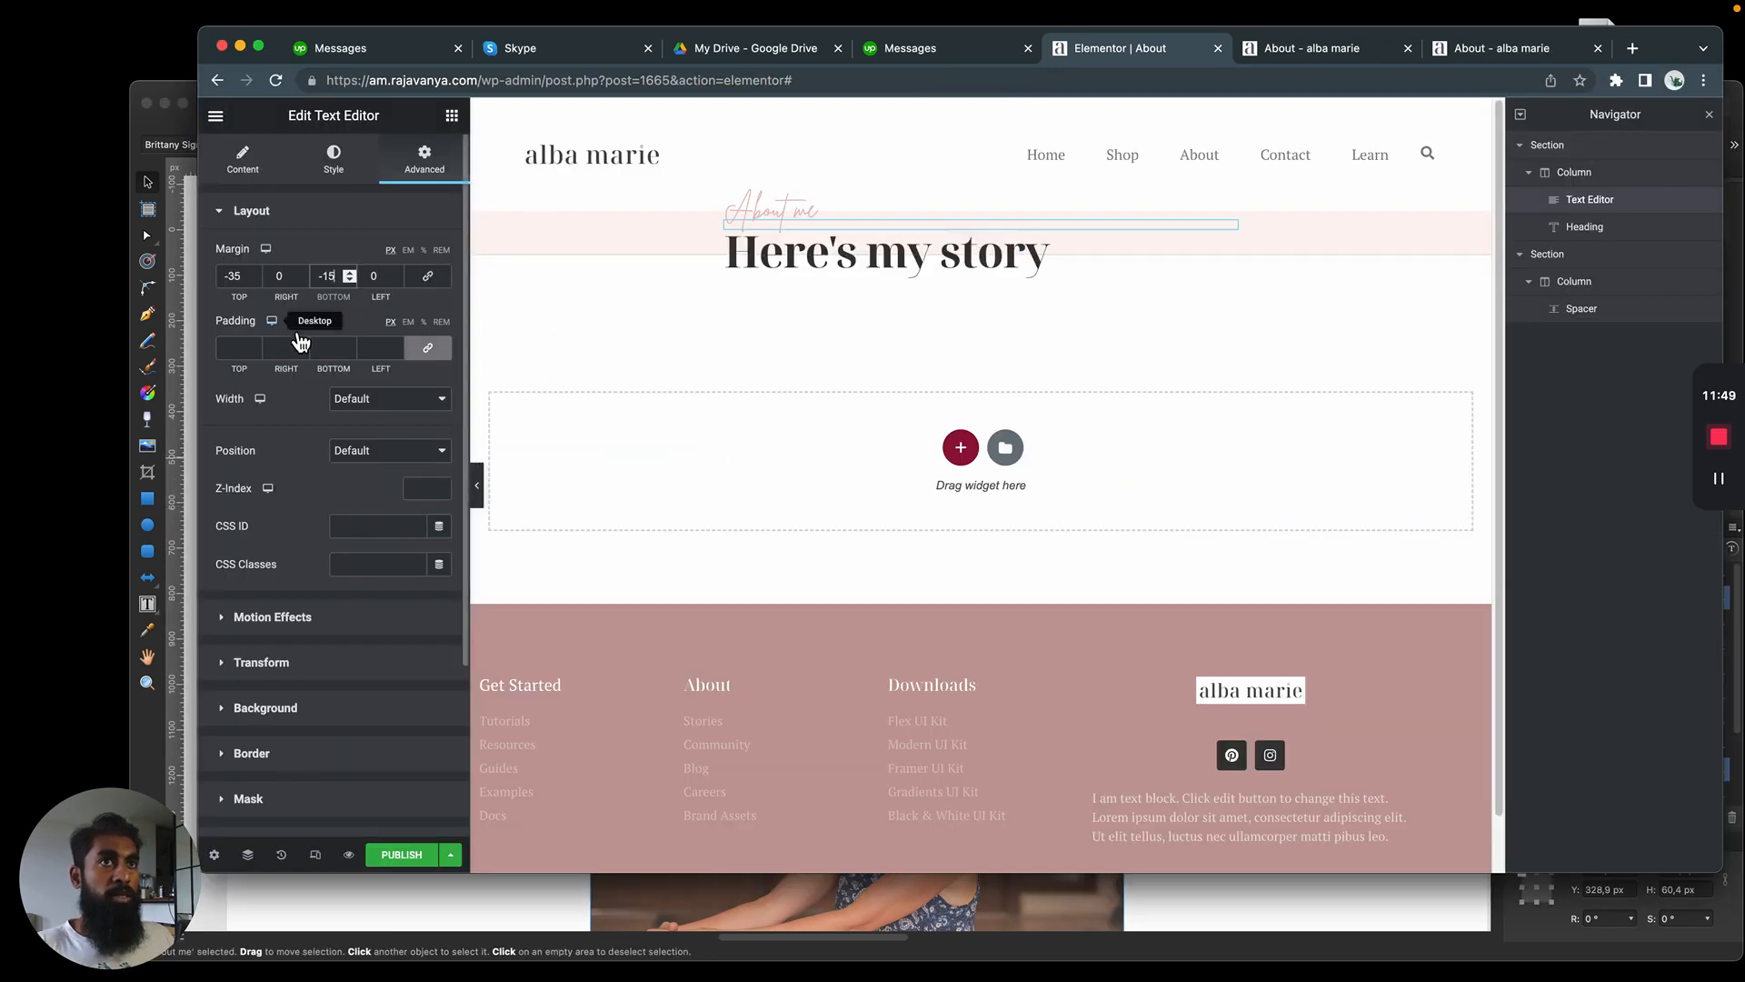
Set the "Here's my story" heading's top margin to -5 px
{"action": "left_click", "coordinate": [1043, 256]}
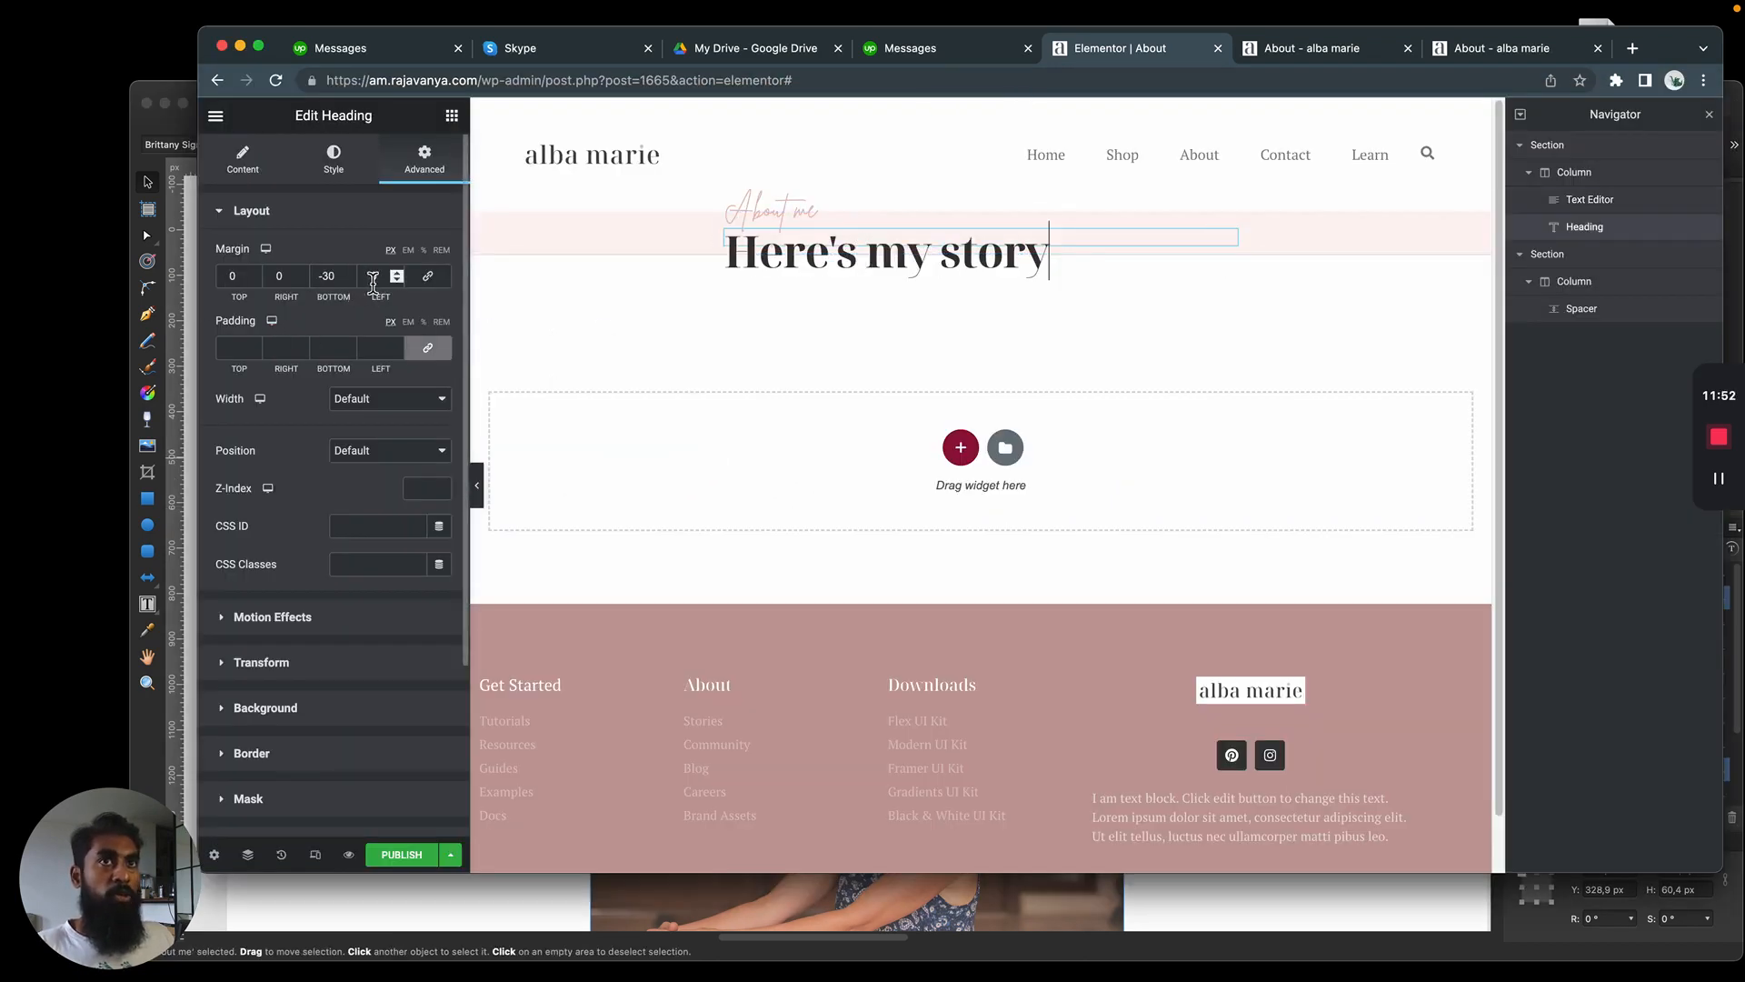
{"action": "double_click", "coordinate": [232, 276]}
{"action": "type", "text": "-5"}
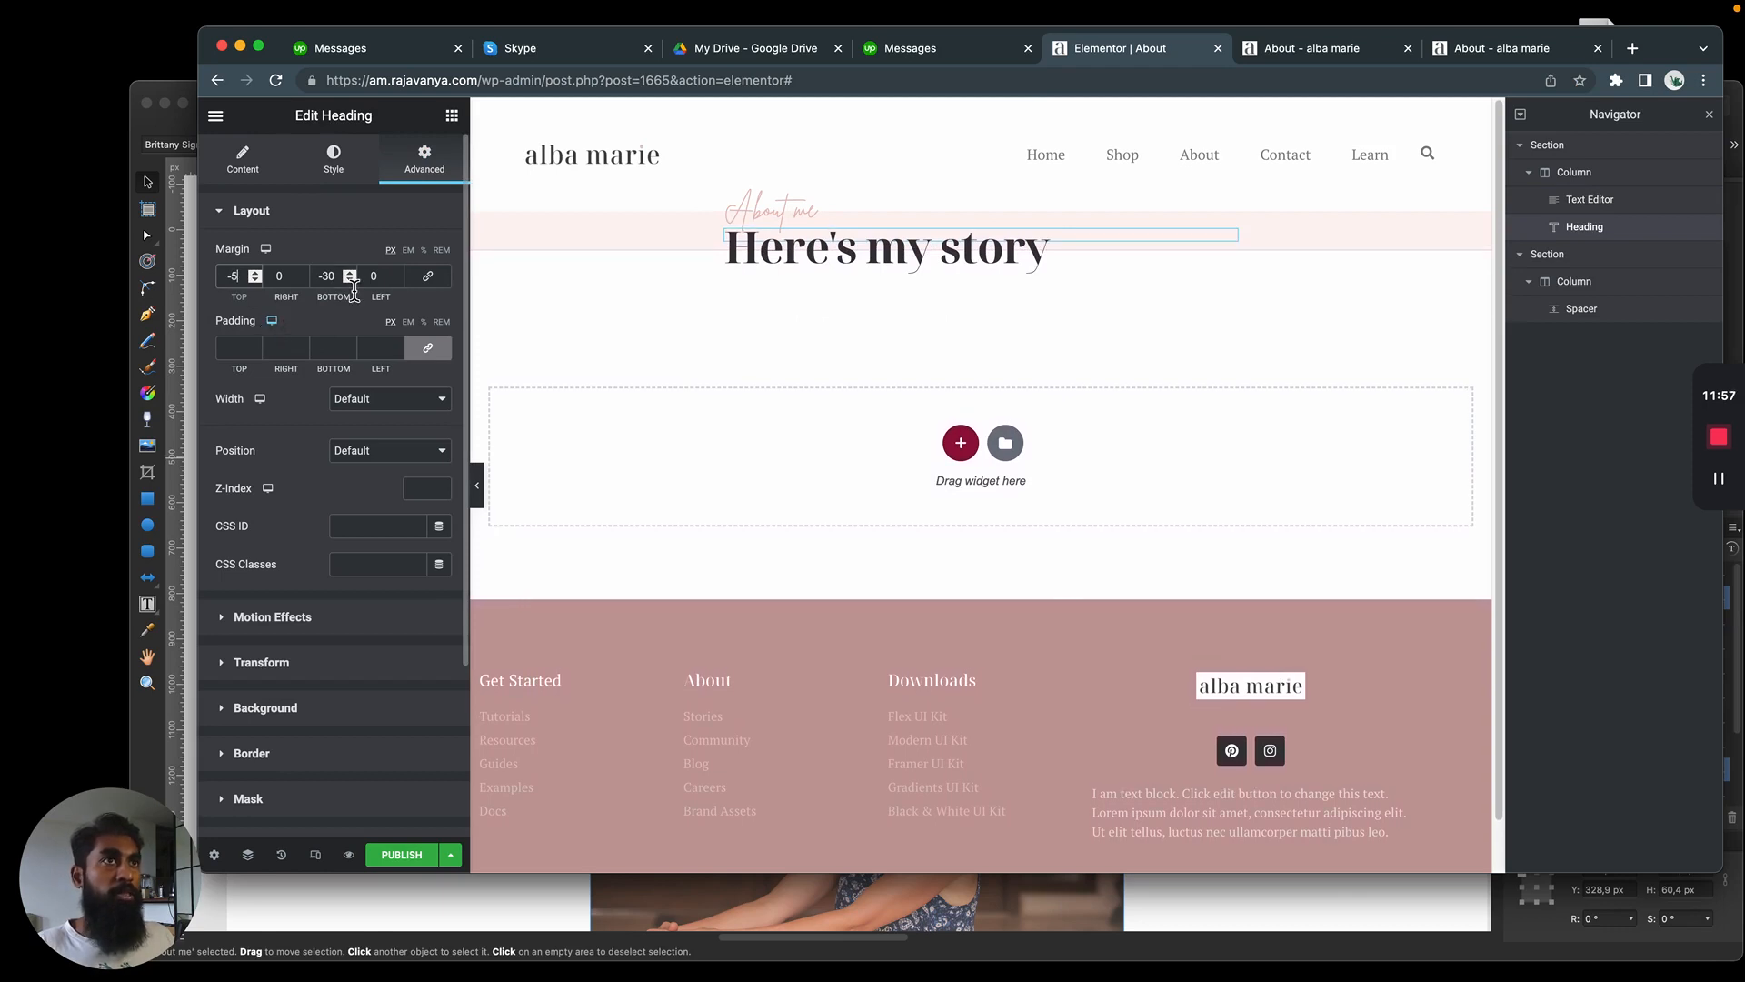
Set the "About me" text's left margin to -35 px and compare its offset from the heading with the mockup
{"action": "left_click", "coordinate": [809, 208]}
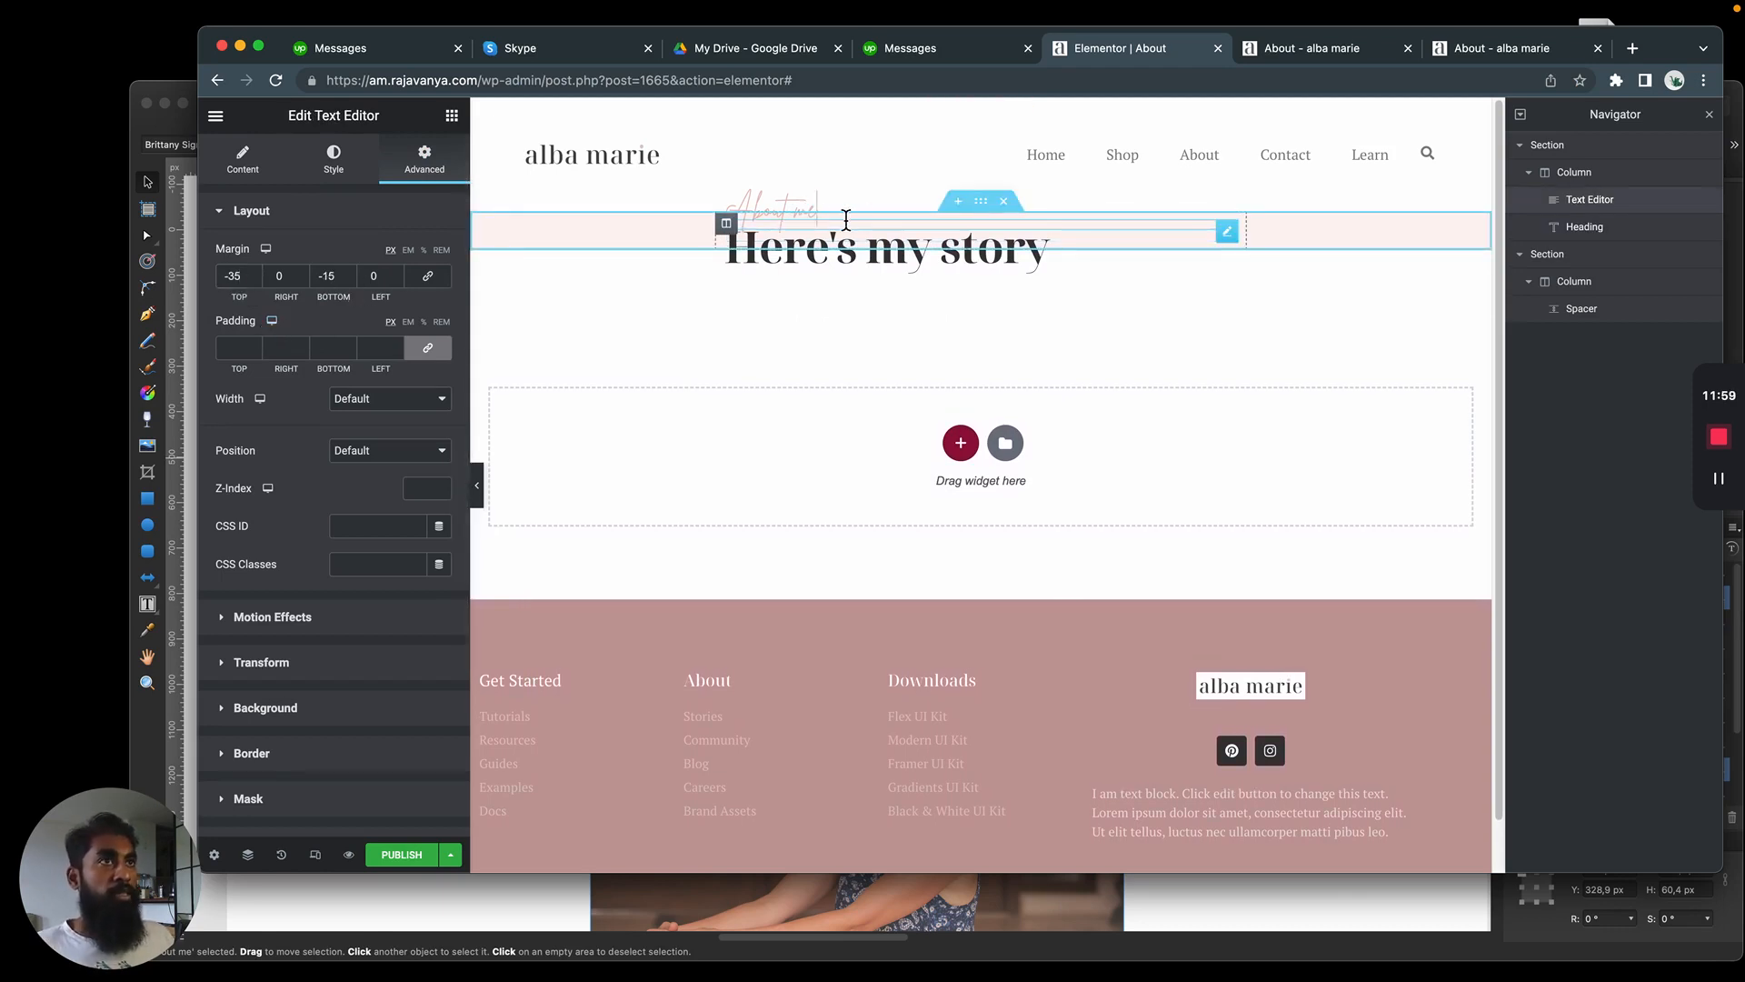
{"action": "double_click", "coordinate": [375, 275]}
{"action": "type", "text": "-1"}
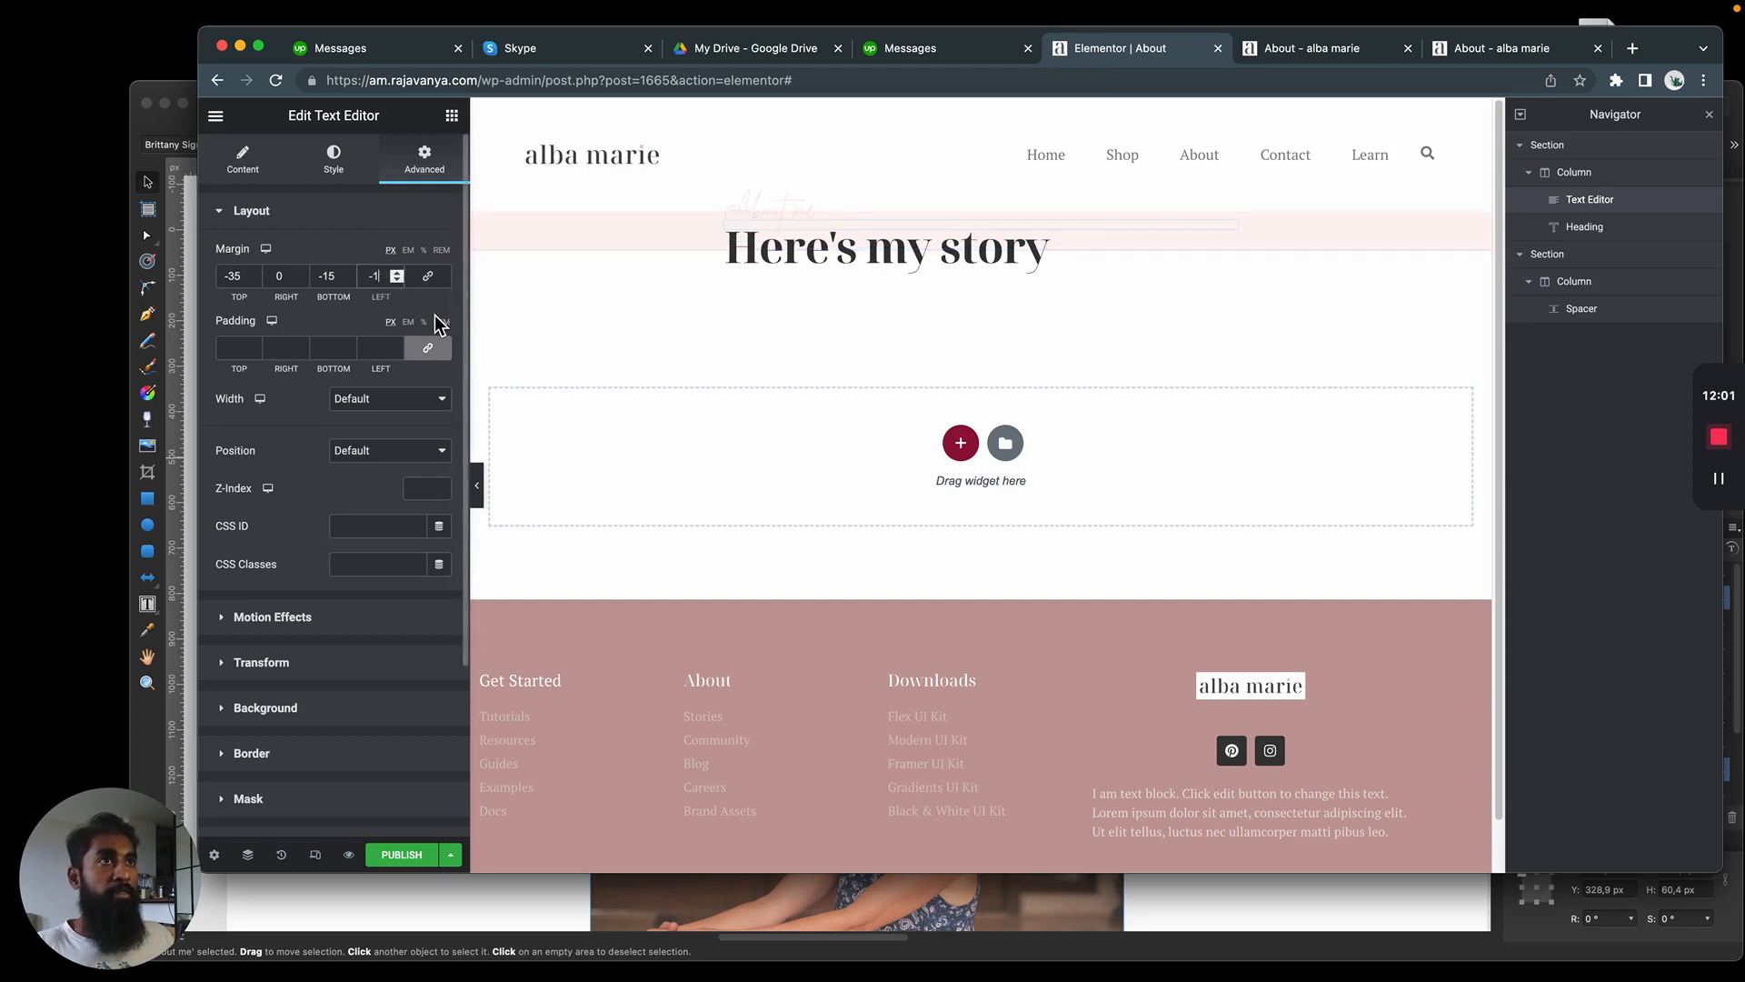
{"action": "key", "text": "Down"}
{"action": "key", "text": "Down"}
{"action": "key", "text": "Down"}
{"action": "key", "text": "Down"}
{"action": "key", "text": "Down"}
{"action": "key", "text": "Down"}
{"action": "key", "text": "Down"}
{"action": "key", "text": "Down"}
{"action": "key", "text": "Down"}
{"action": "key", "text": "Down"}
{"action": "key", "text": "Down"}
{"action": "key", "text": "Down"}
{"action": "key", "text": "Down"}
{"action": "key", "text": "Down"}
{"action": "key", "text": "Down"}
{"action": "key", "text": "Down"}
{"action": "key", "text": "Down"}
{"action": "key", "text": "Down"}
{"action": "key", "text": "Down"}
{"action": "key", "text": "Down"}
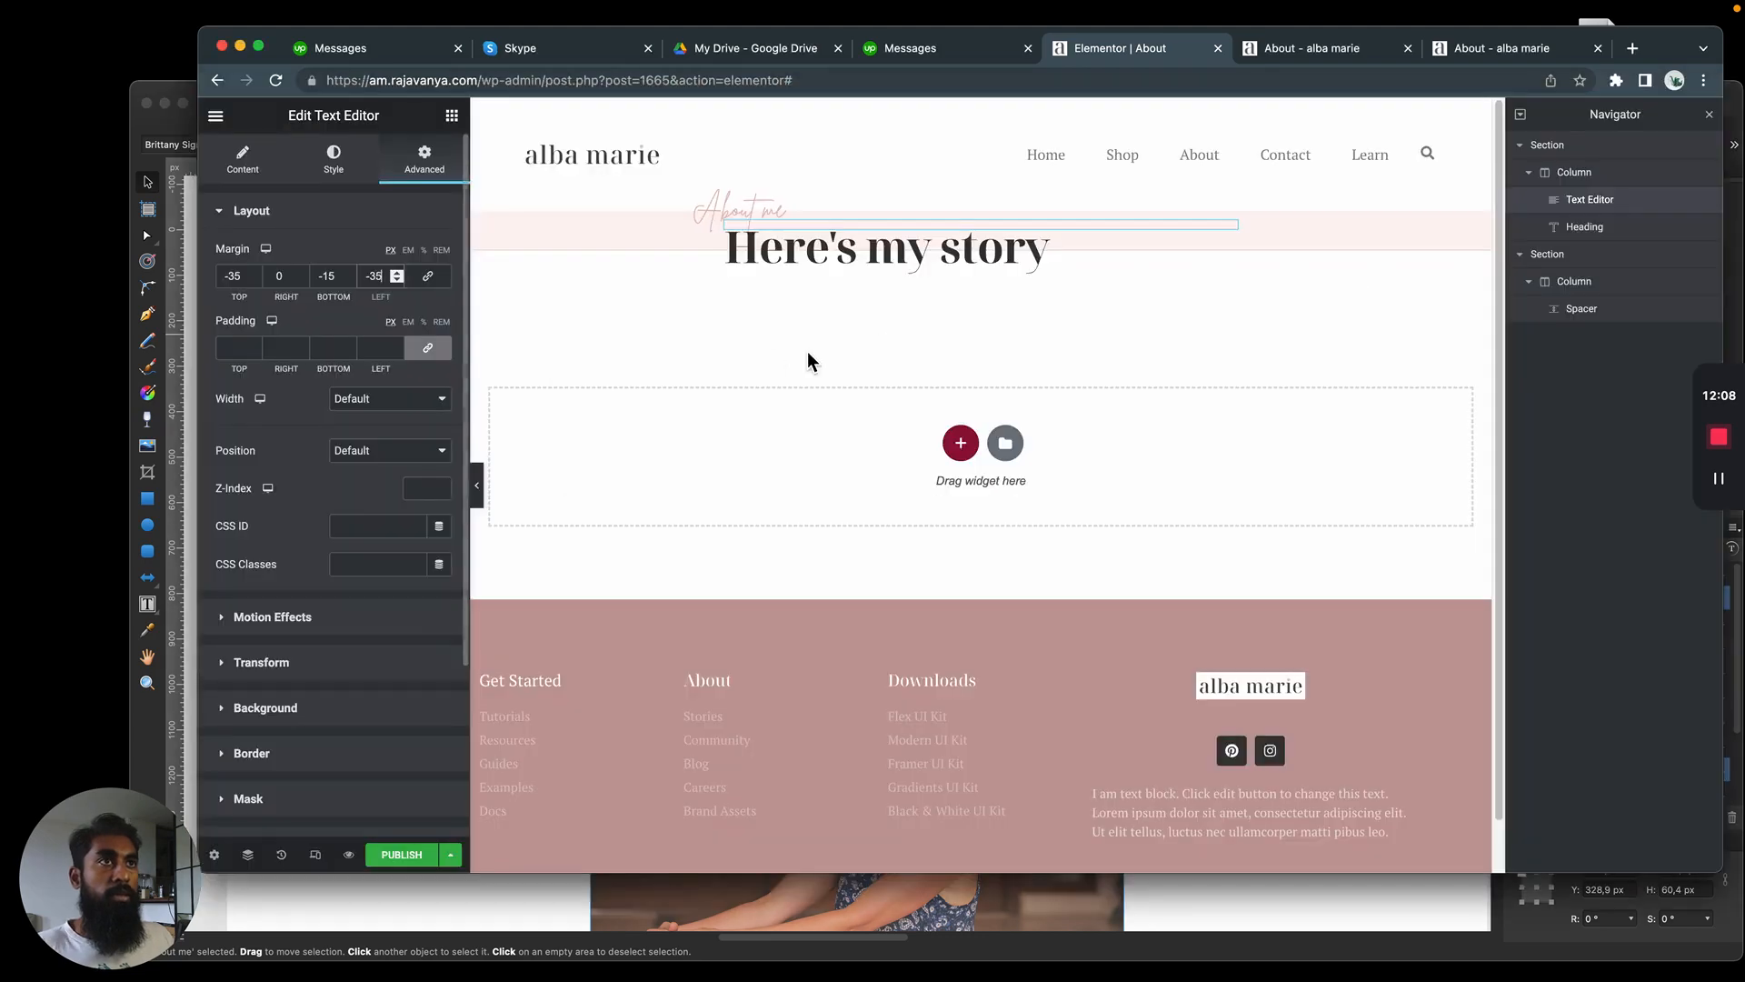
{"action": "left_click", "coordinate": [960, 245]}
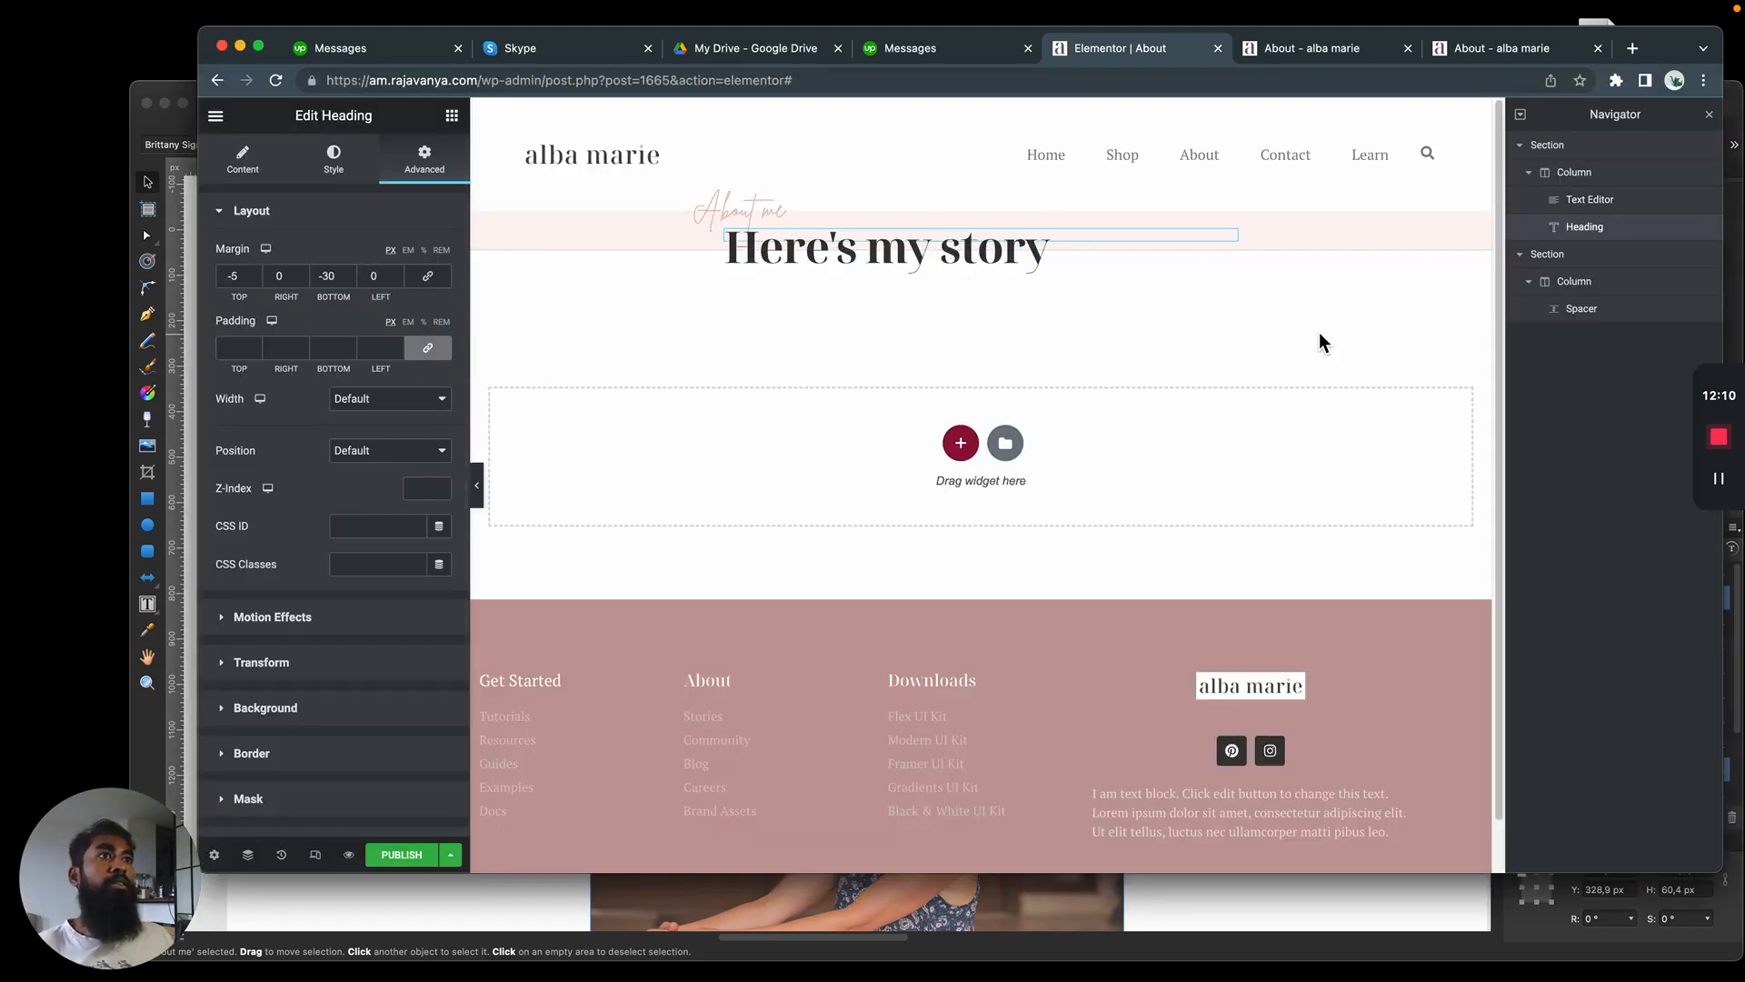
{"action": "key", "text": "super+Tab"}
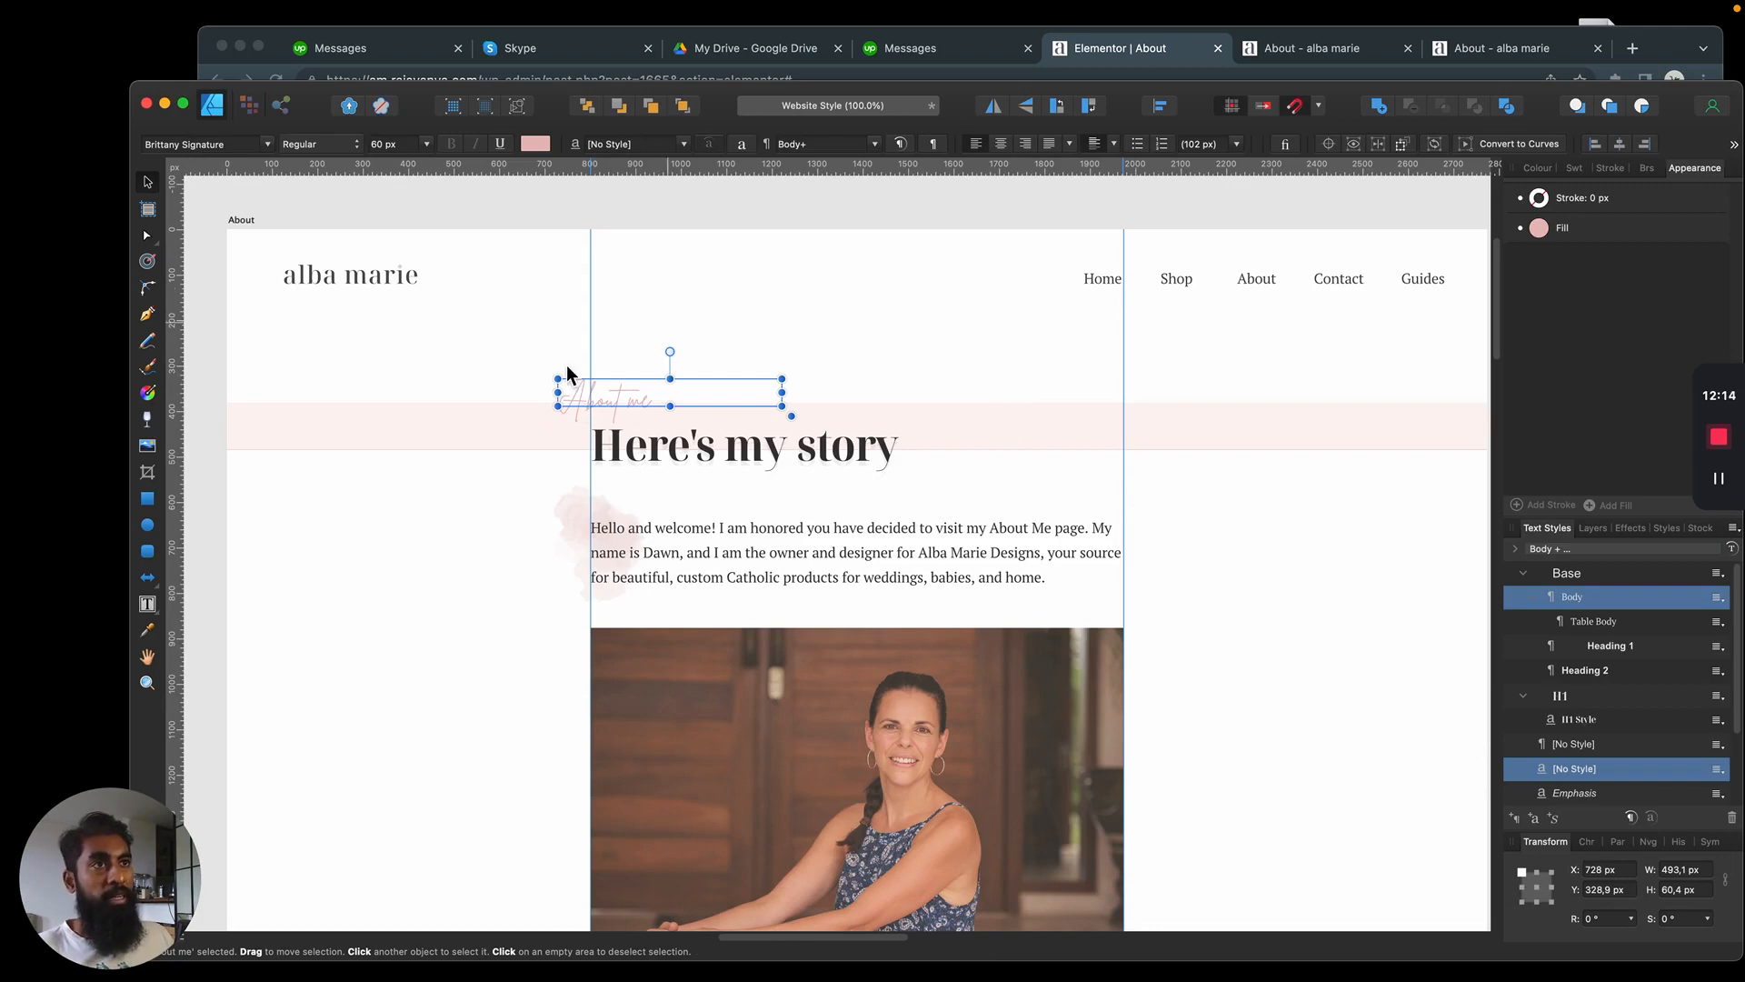
{"action": "key", "text": "super+Tab"}
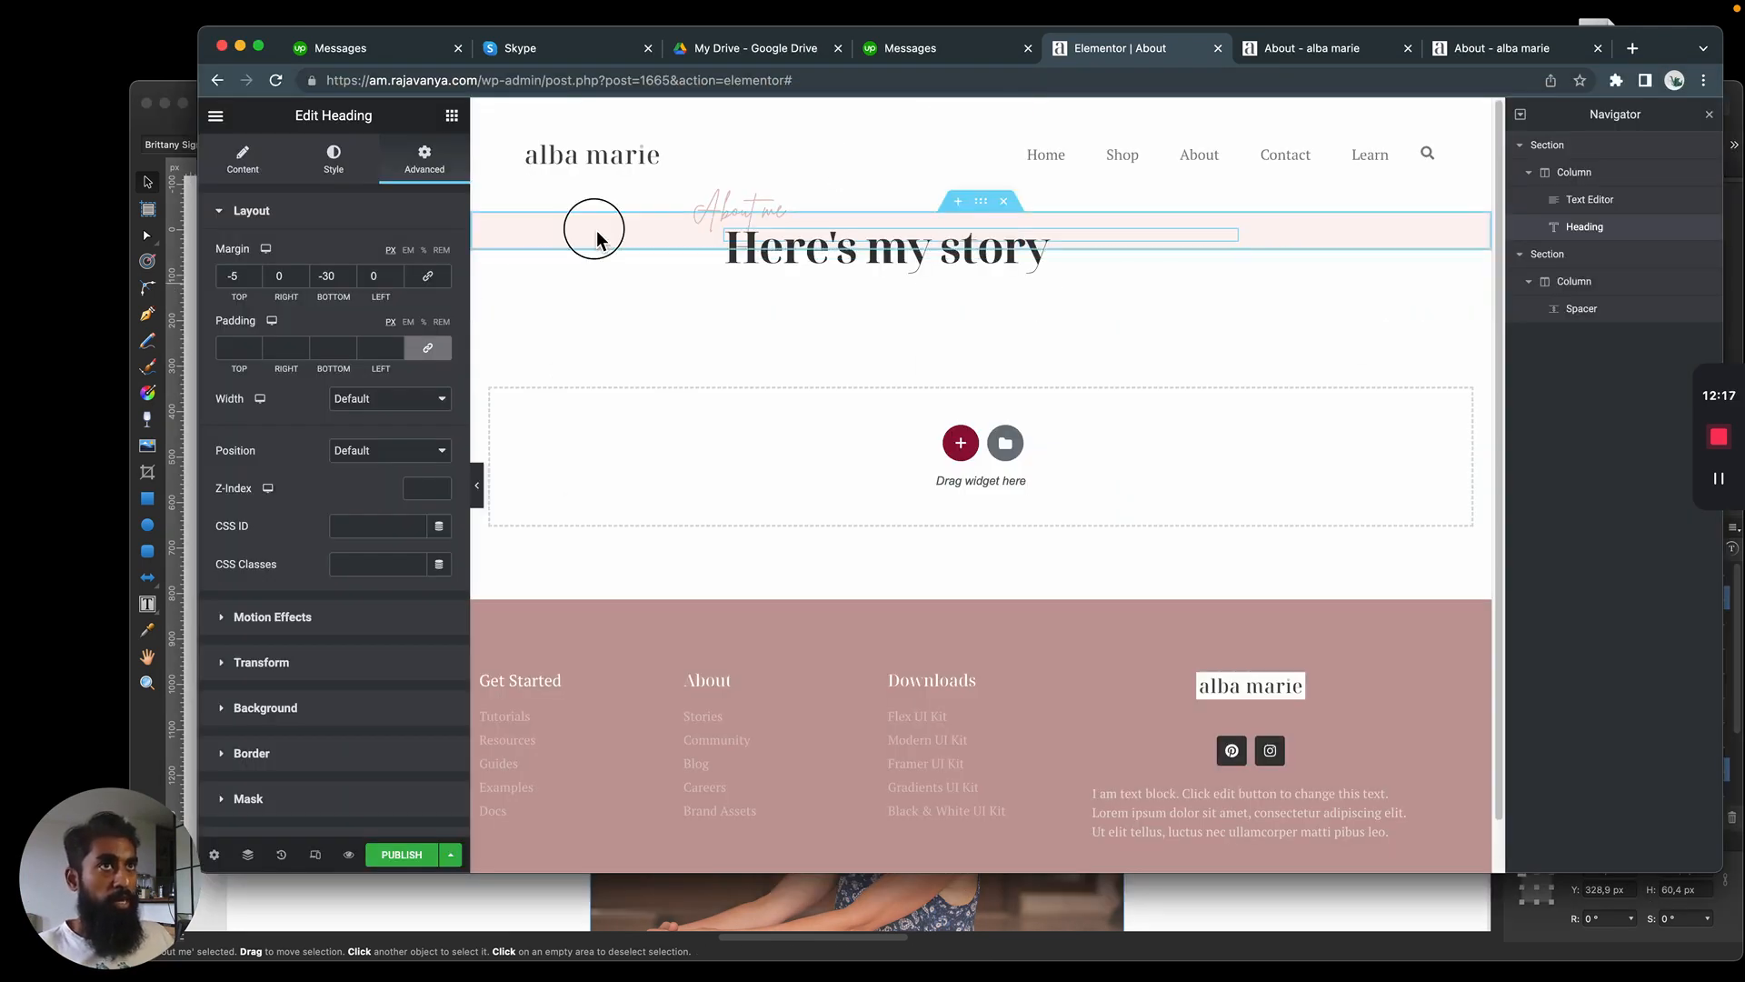
Unlink the pink section's margins, set its top margin to 50 px and compare the gap below the header with the mockup
{"action": "left_click", "coordinate": [983, 203]}
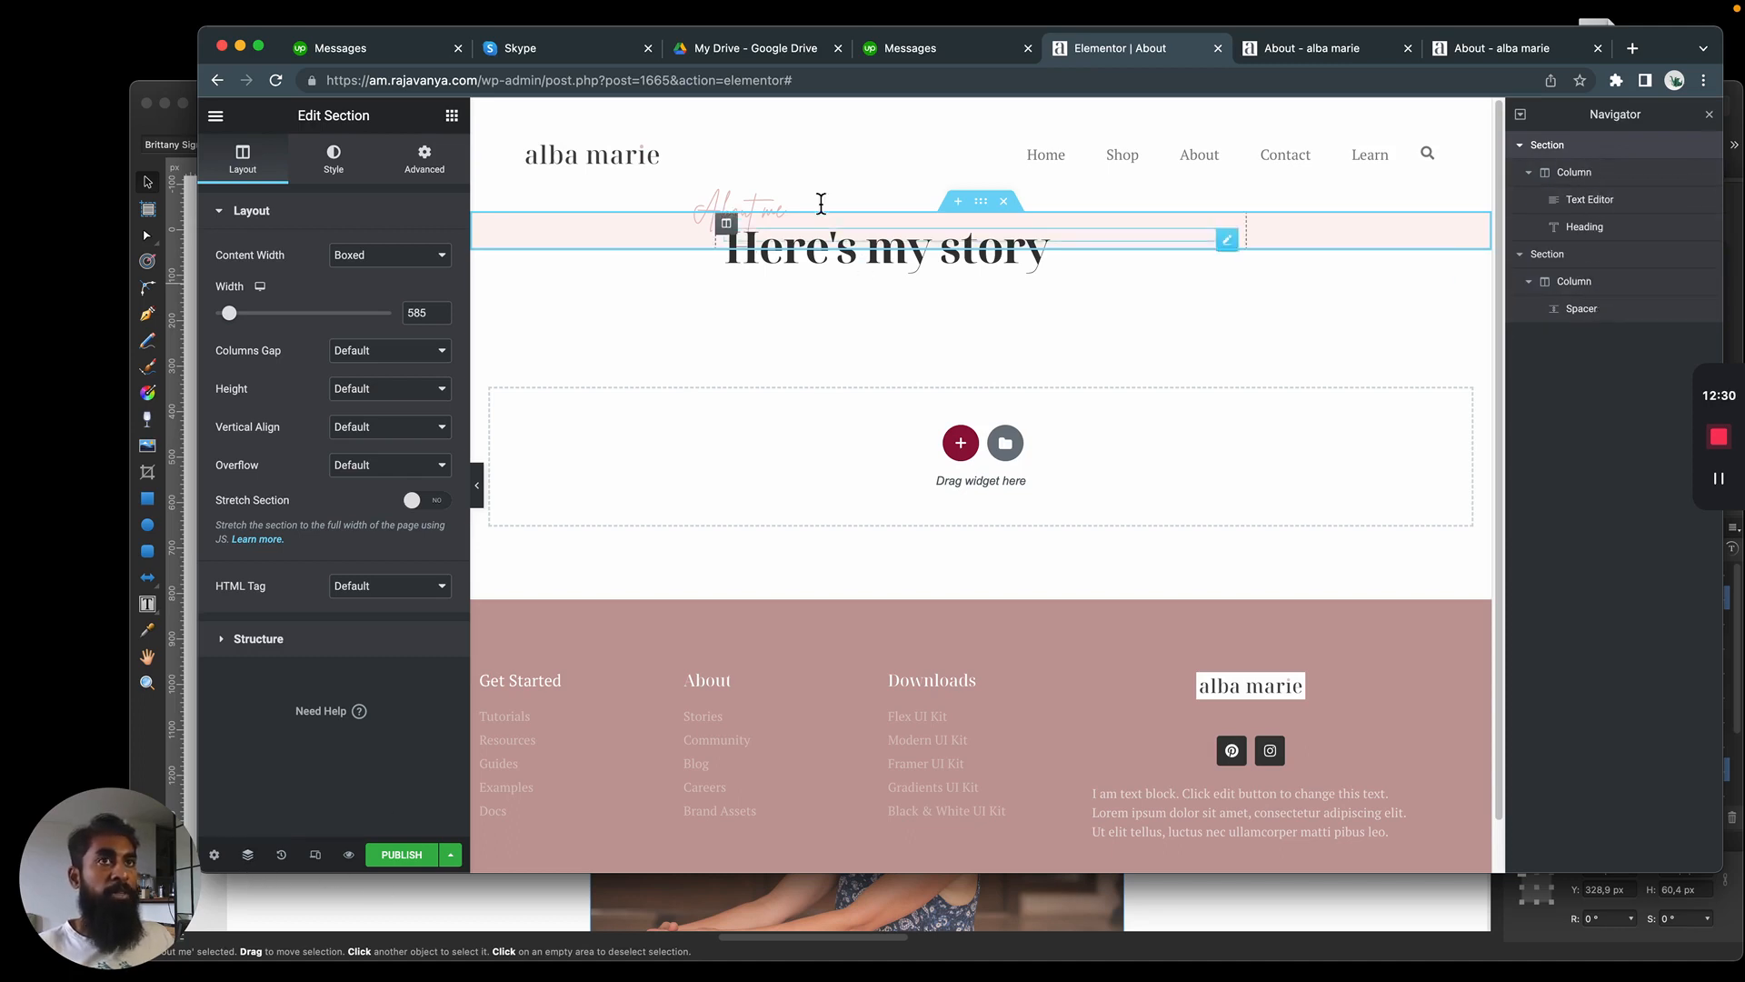
{"action": "left_click", "coordinate": [425, 158]}
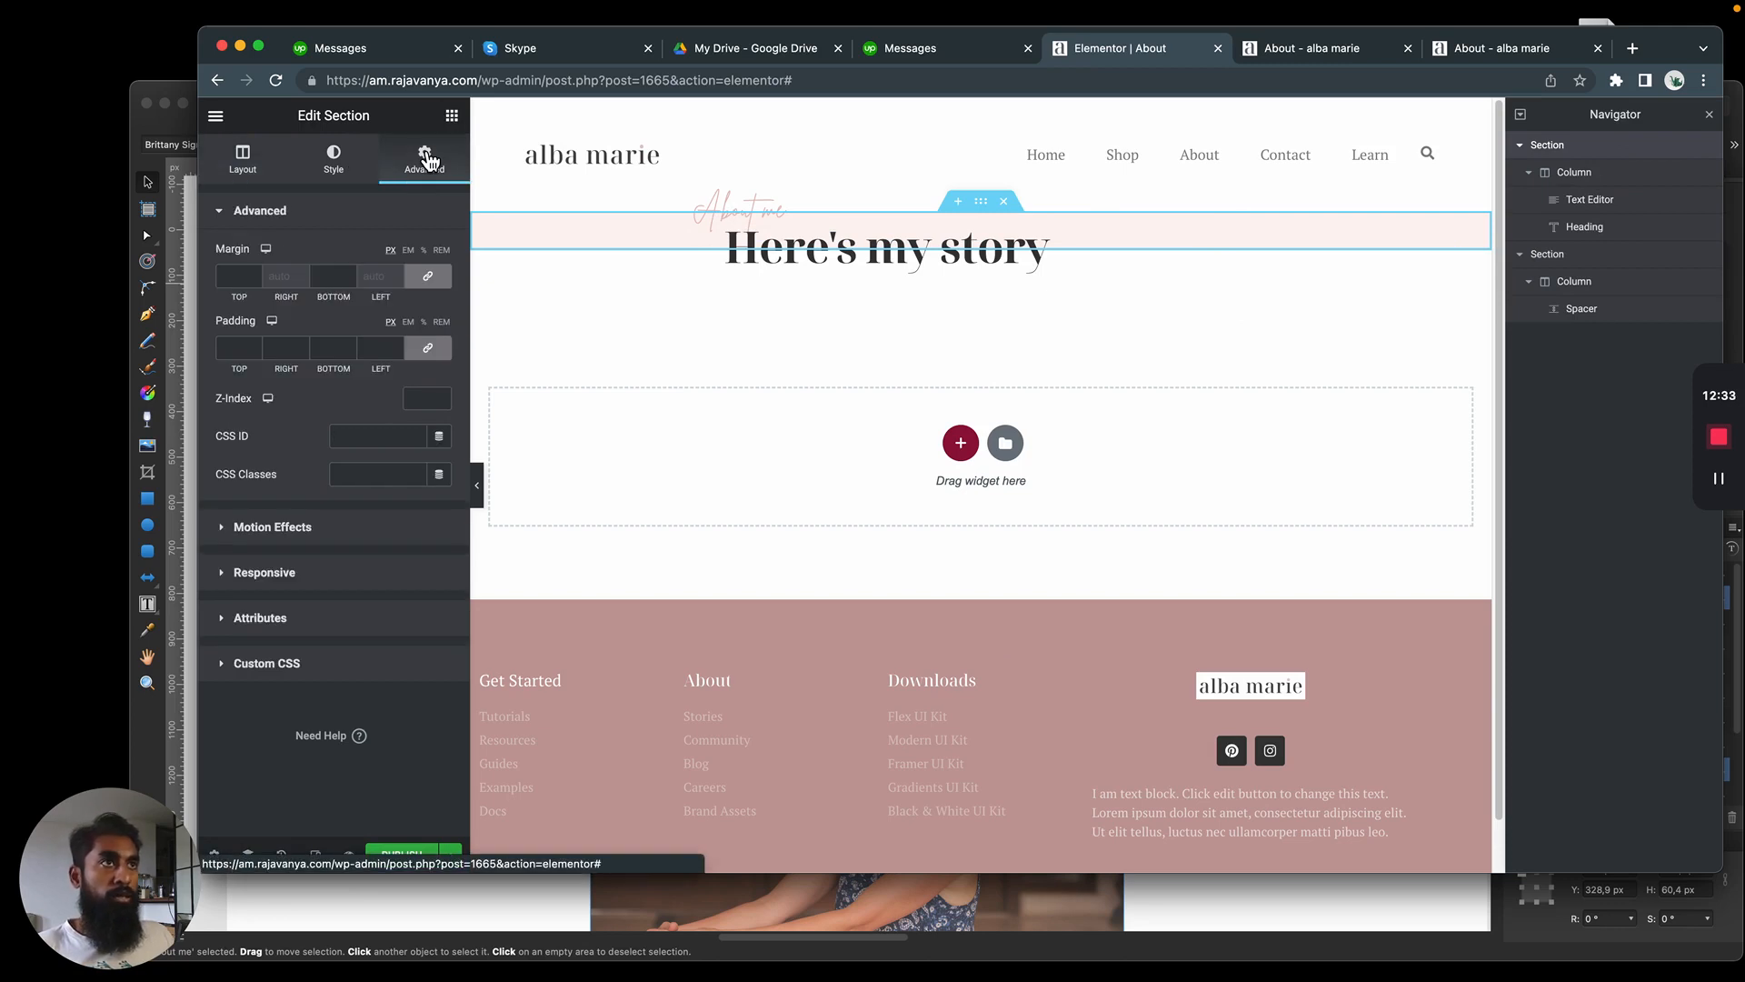
{"action": "left_click", "coordinate": [440, 286]}
{"action": "left_click", "coordinate": [233, 278]}
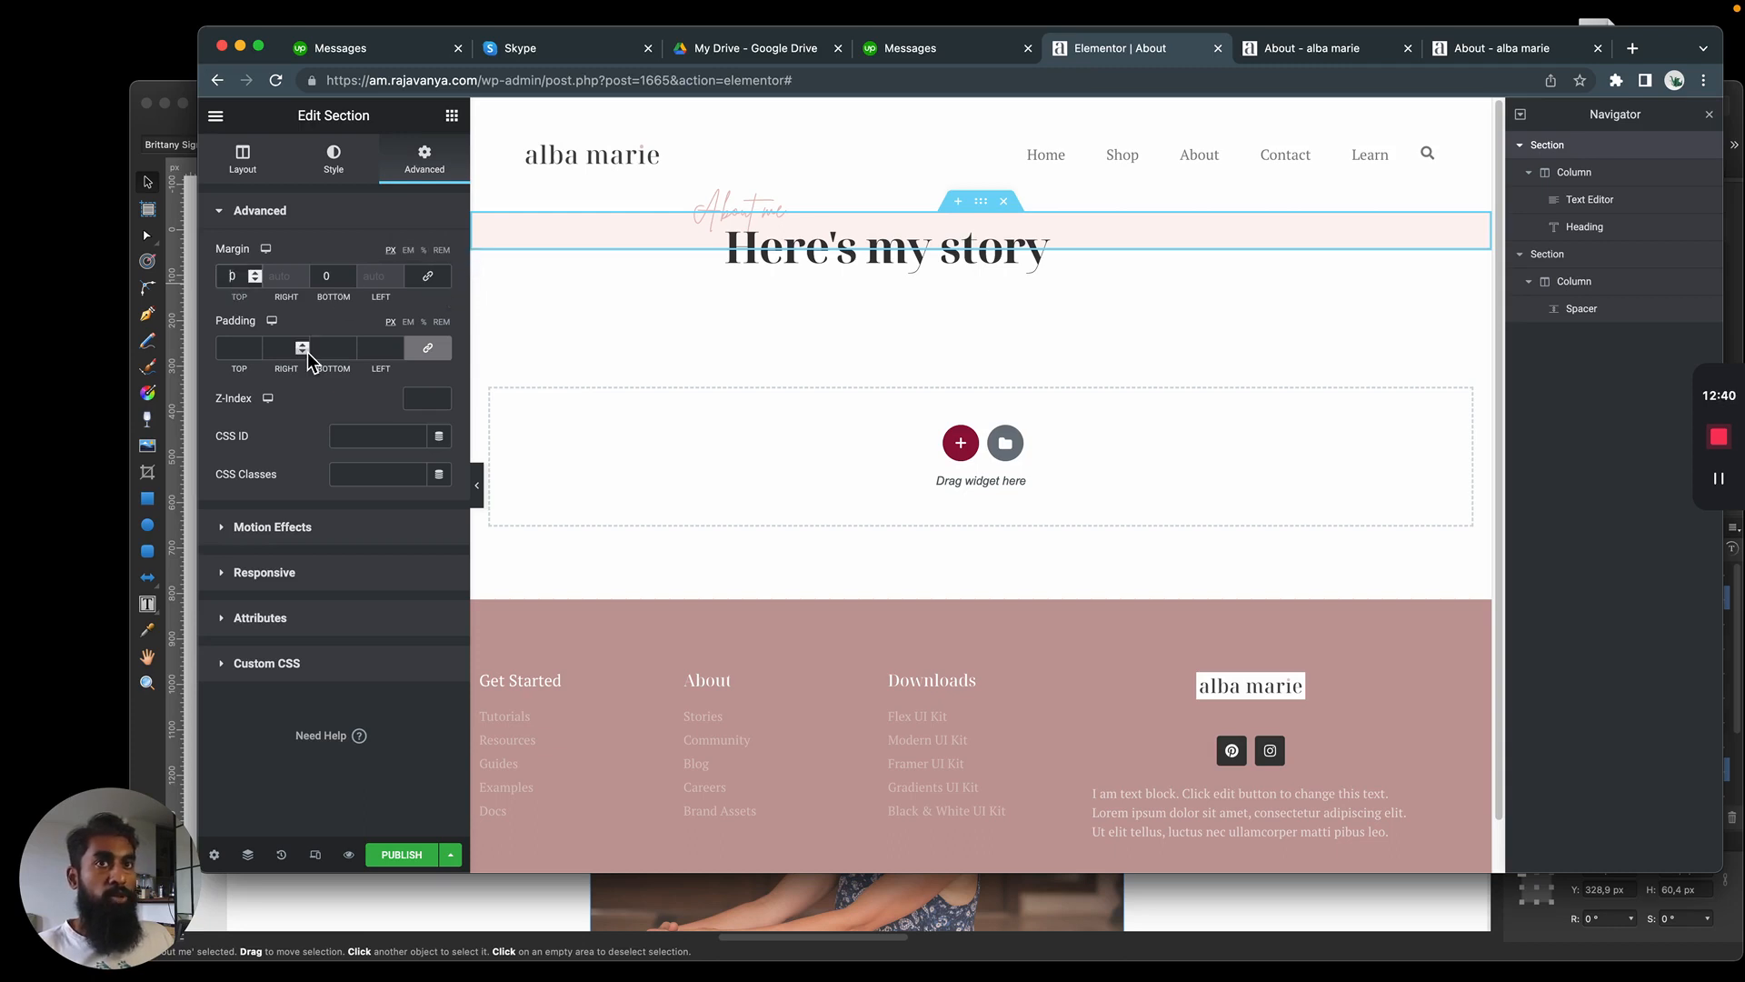
{"action": "type", "text": "5"}
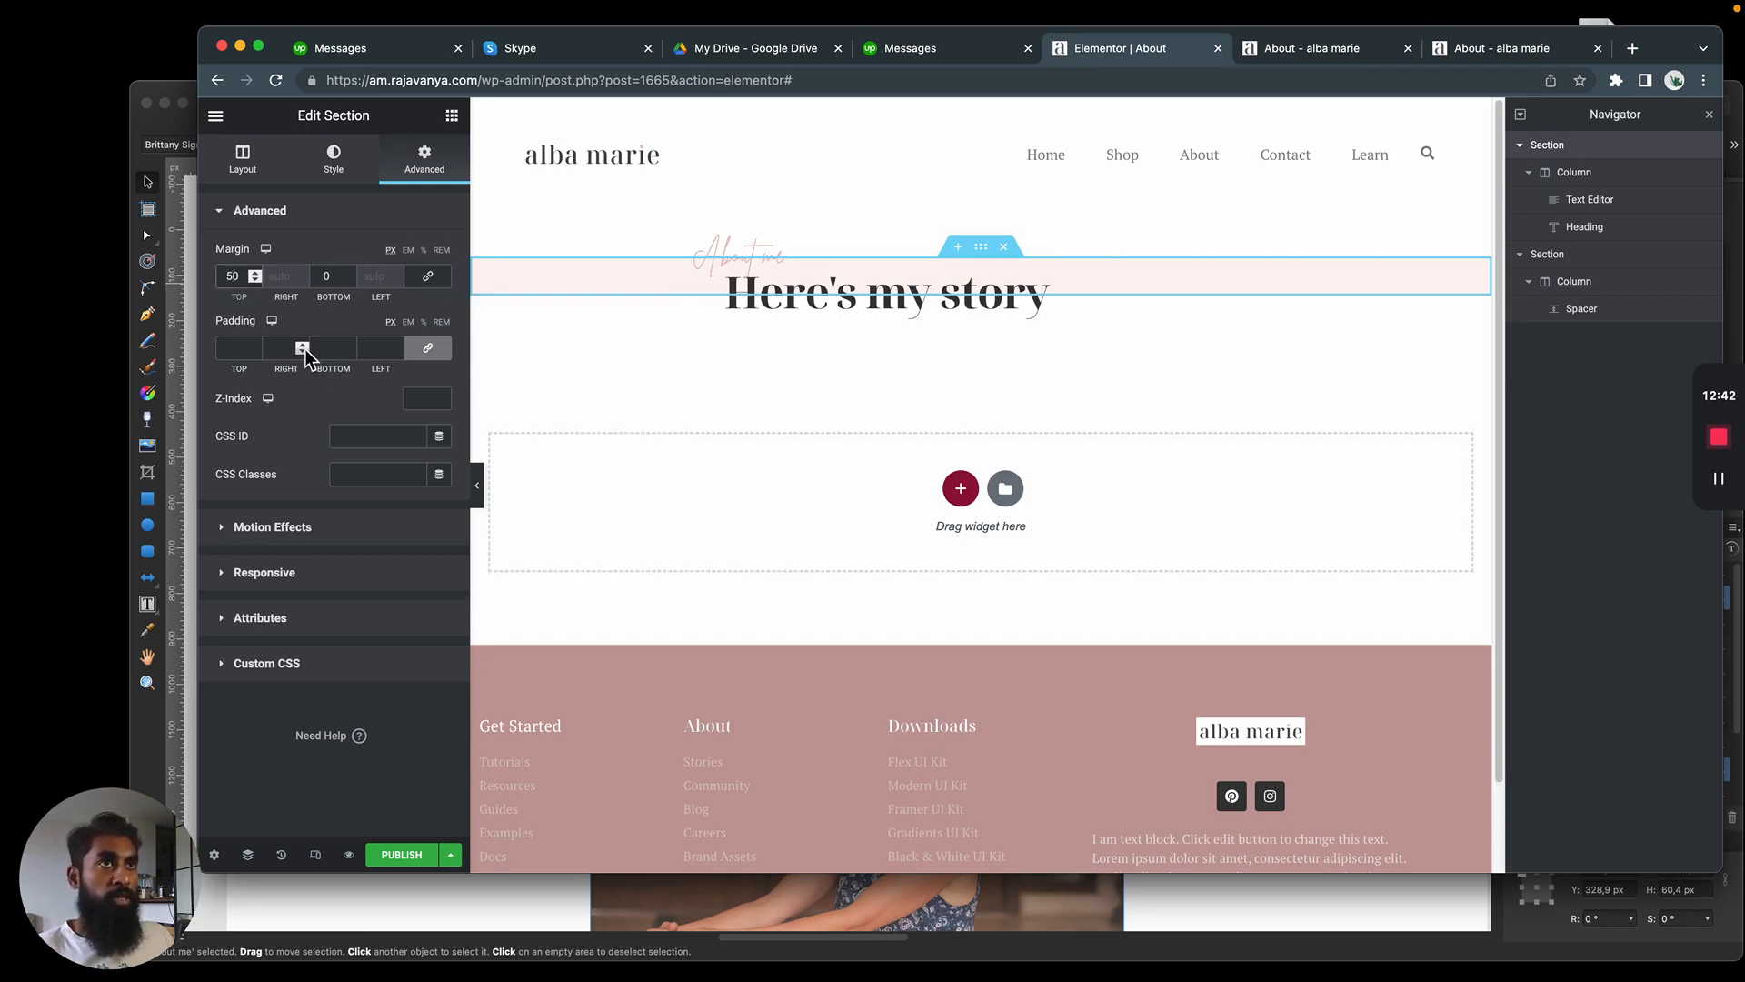
{"action": "key", "text": "super+Tab"}
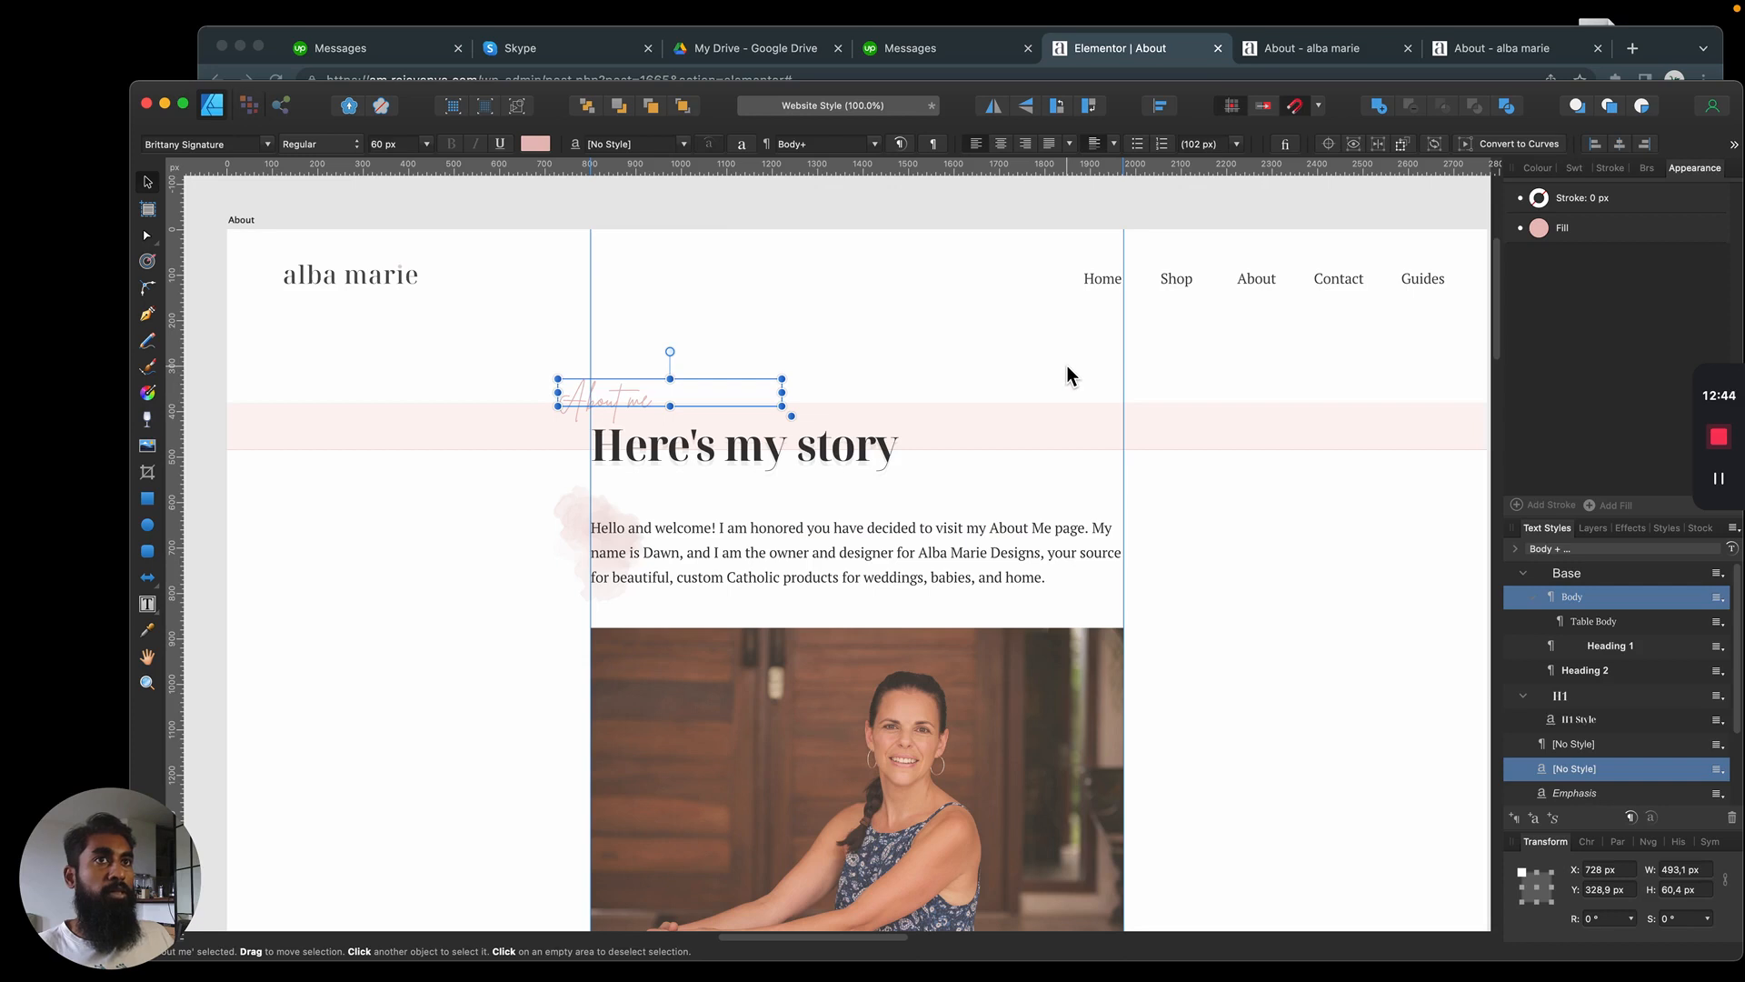
{"action": "key", "text": "super+Tab"}
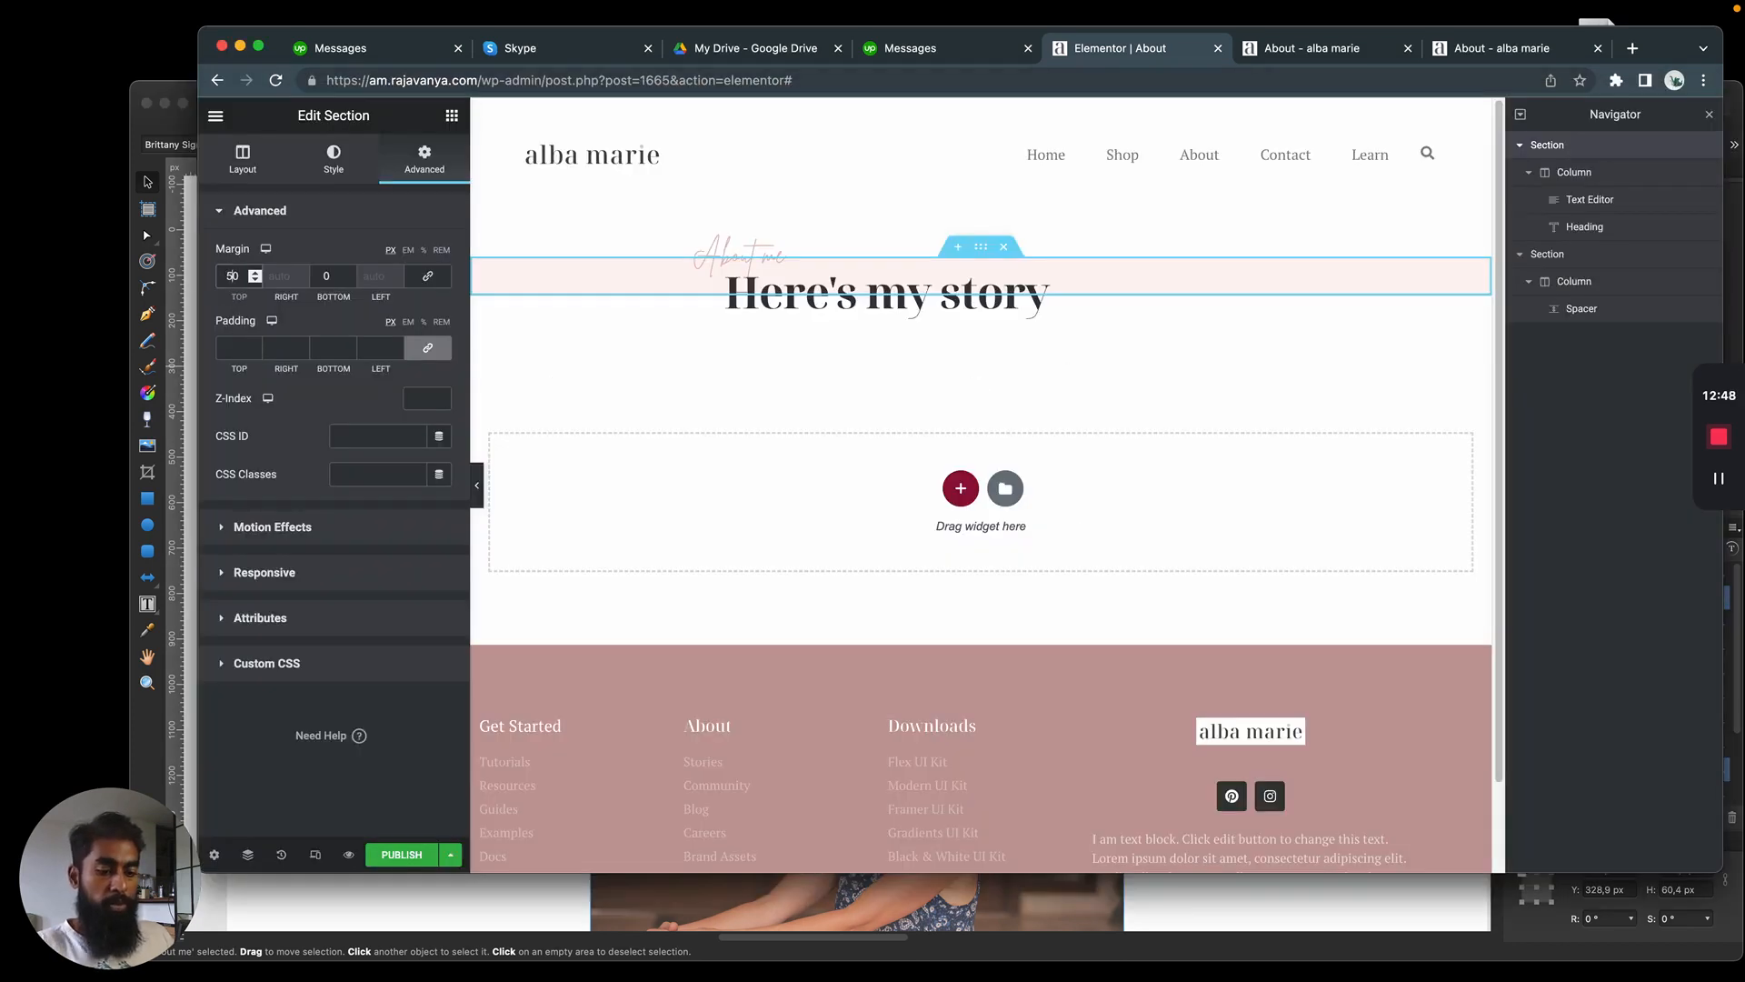
Set the pink section's top margin to 70 px and check the result against the mockup
{"action": "key", "text": "BackSpace"}
{"action": "type", "text": "7"}
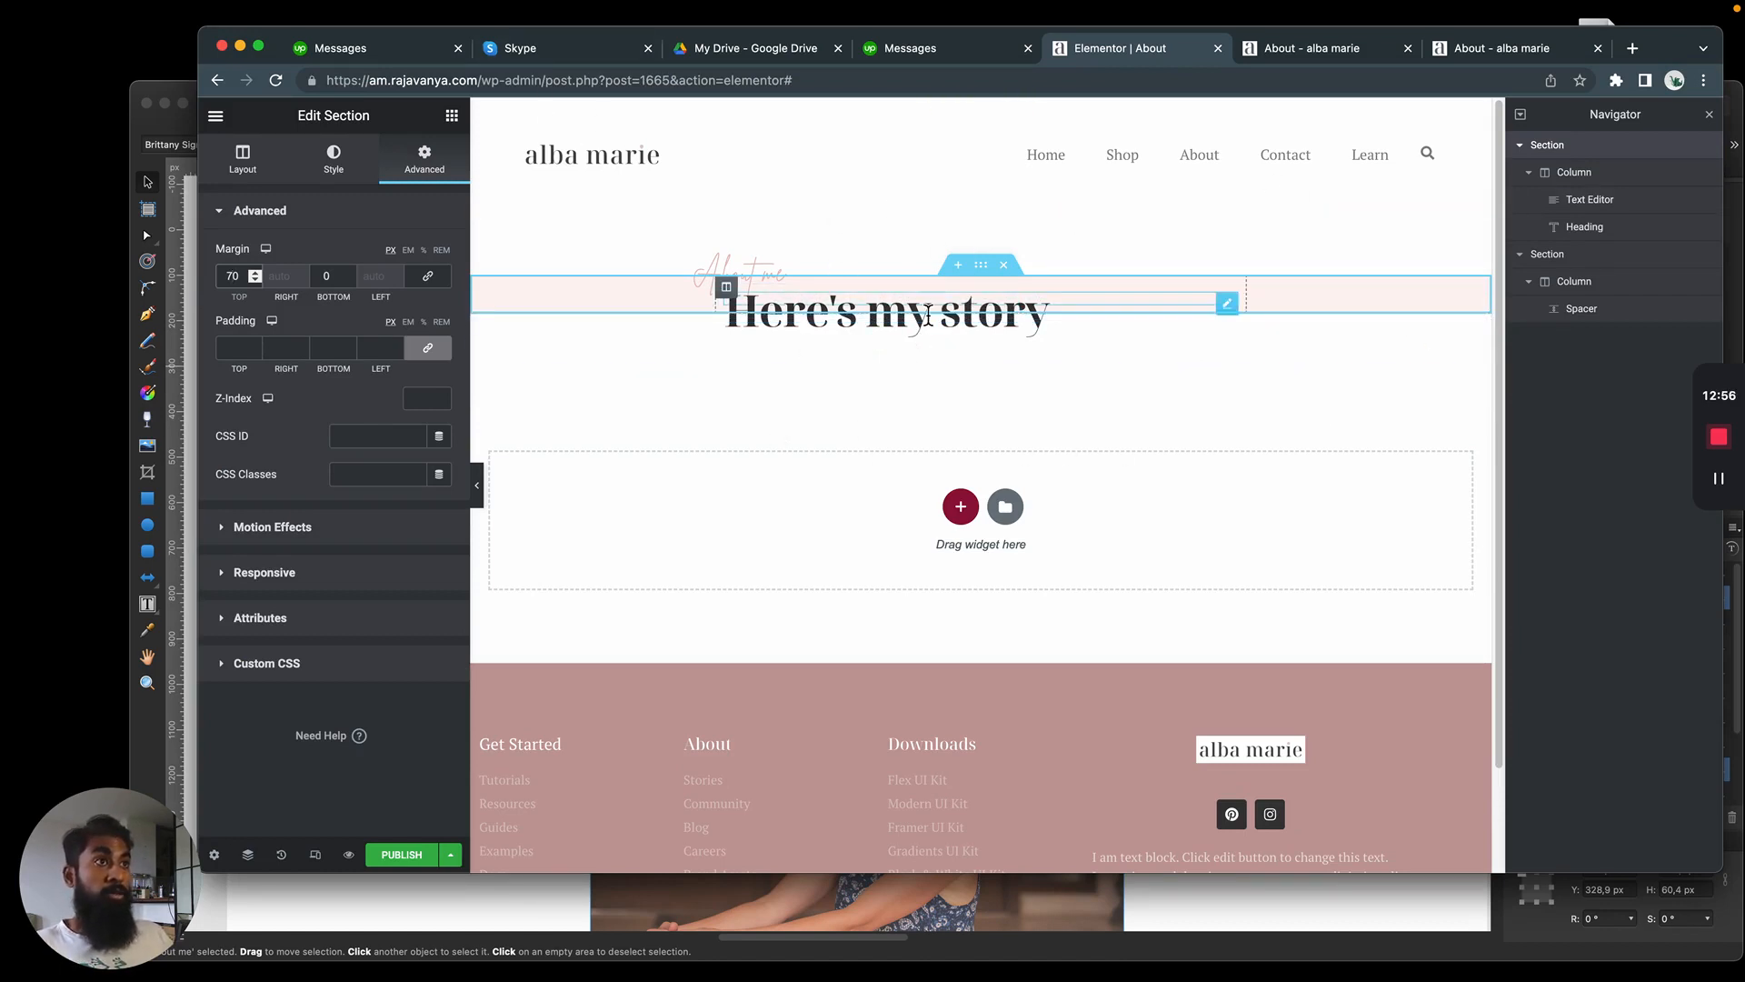
{"action": "key", "text": "super+Tab"}
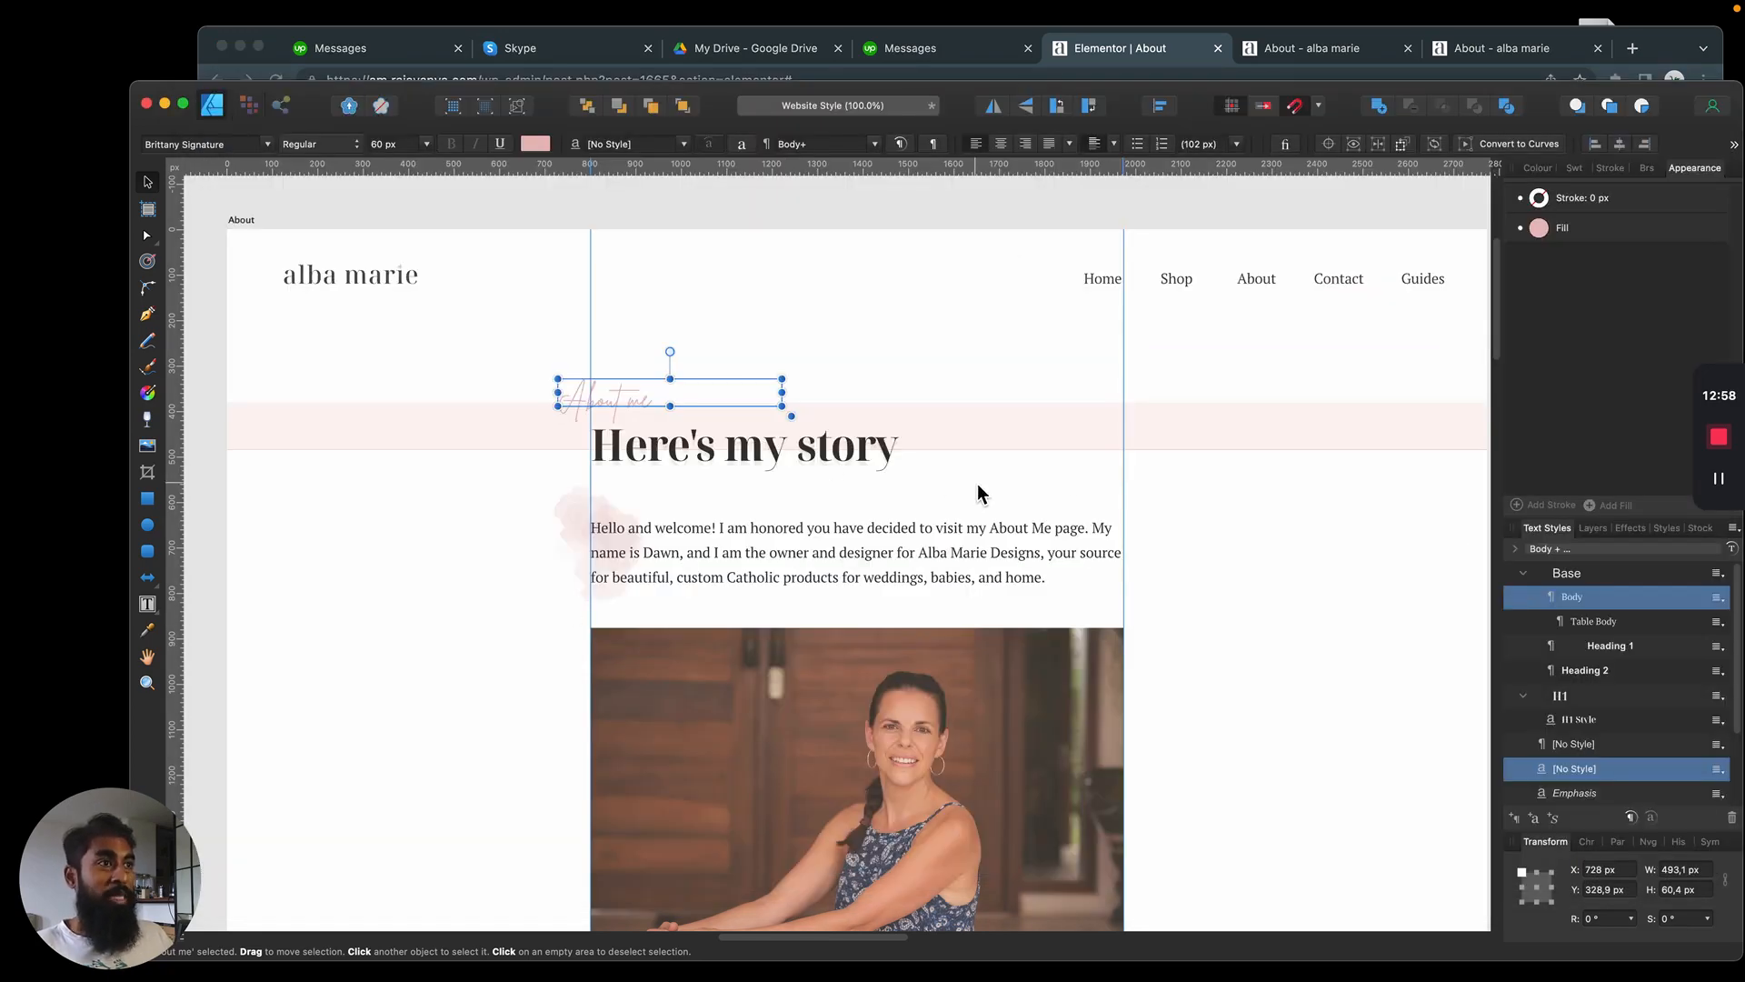
{"action": "key", "text": "super+Tab"}
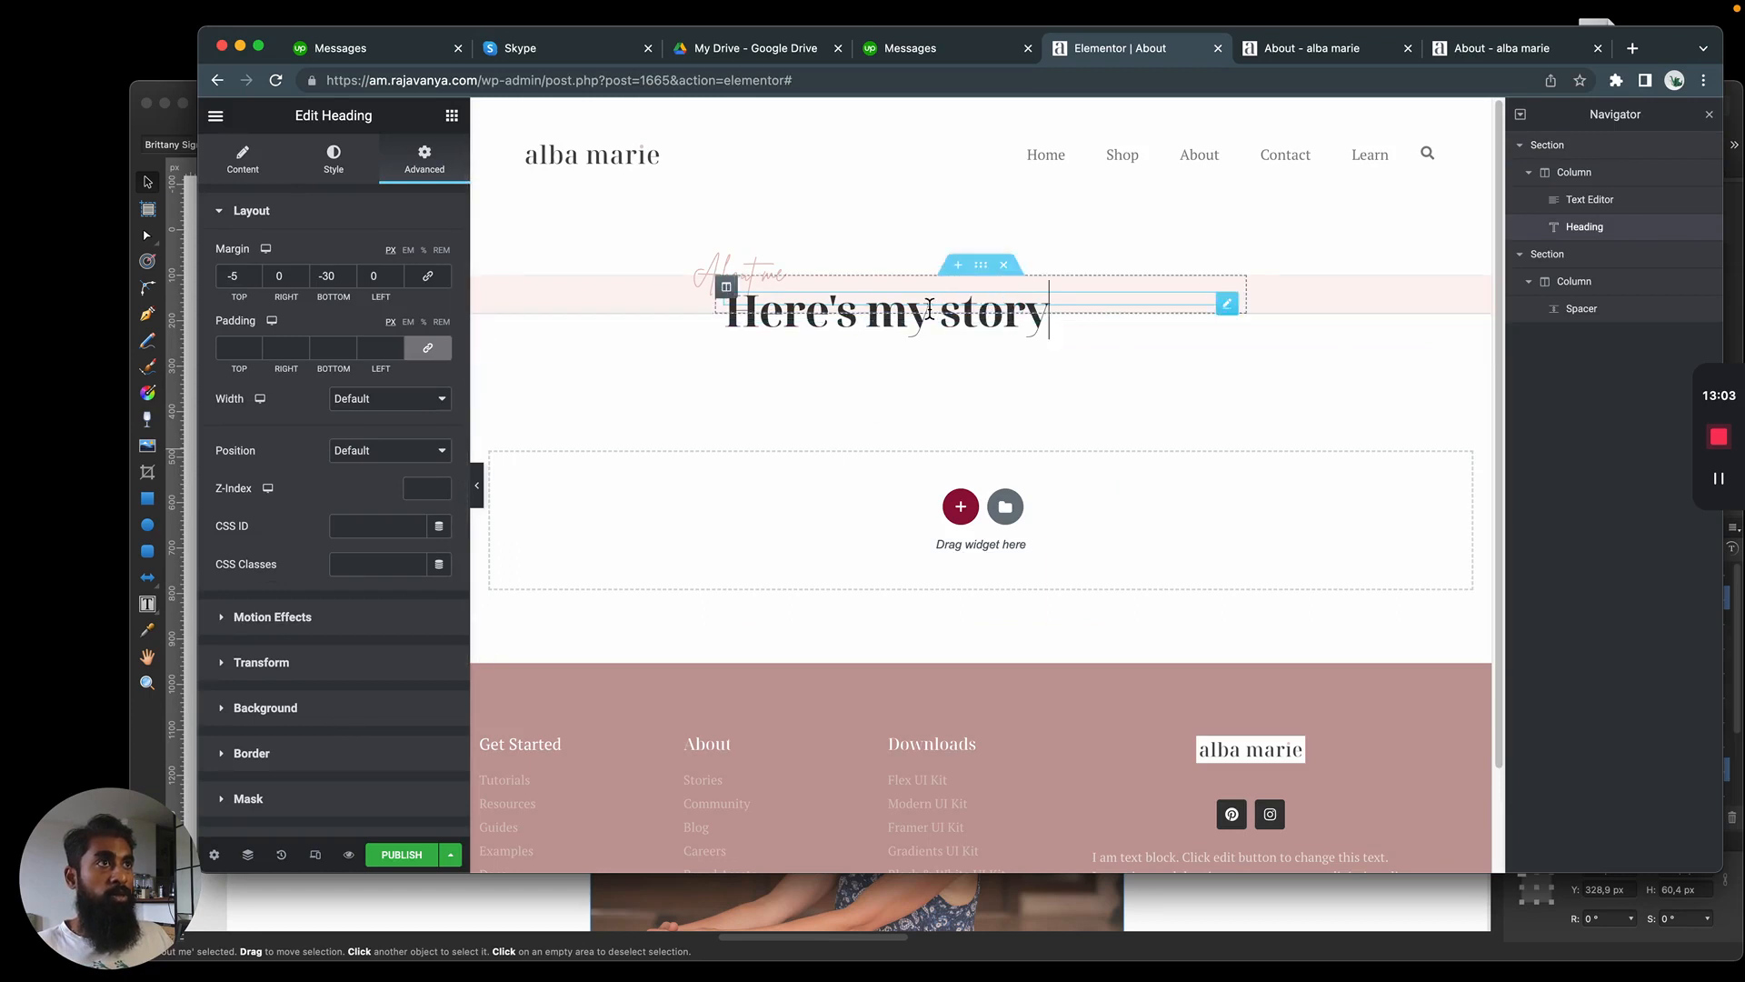
Add a text shadow to the "Here's my story" heading with blur 0 and a vertical offset of 5
{"action": "scroll", "coordinate": [291, 674], "scroll_direction": "down", "scroll_amount": 5}
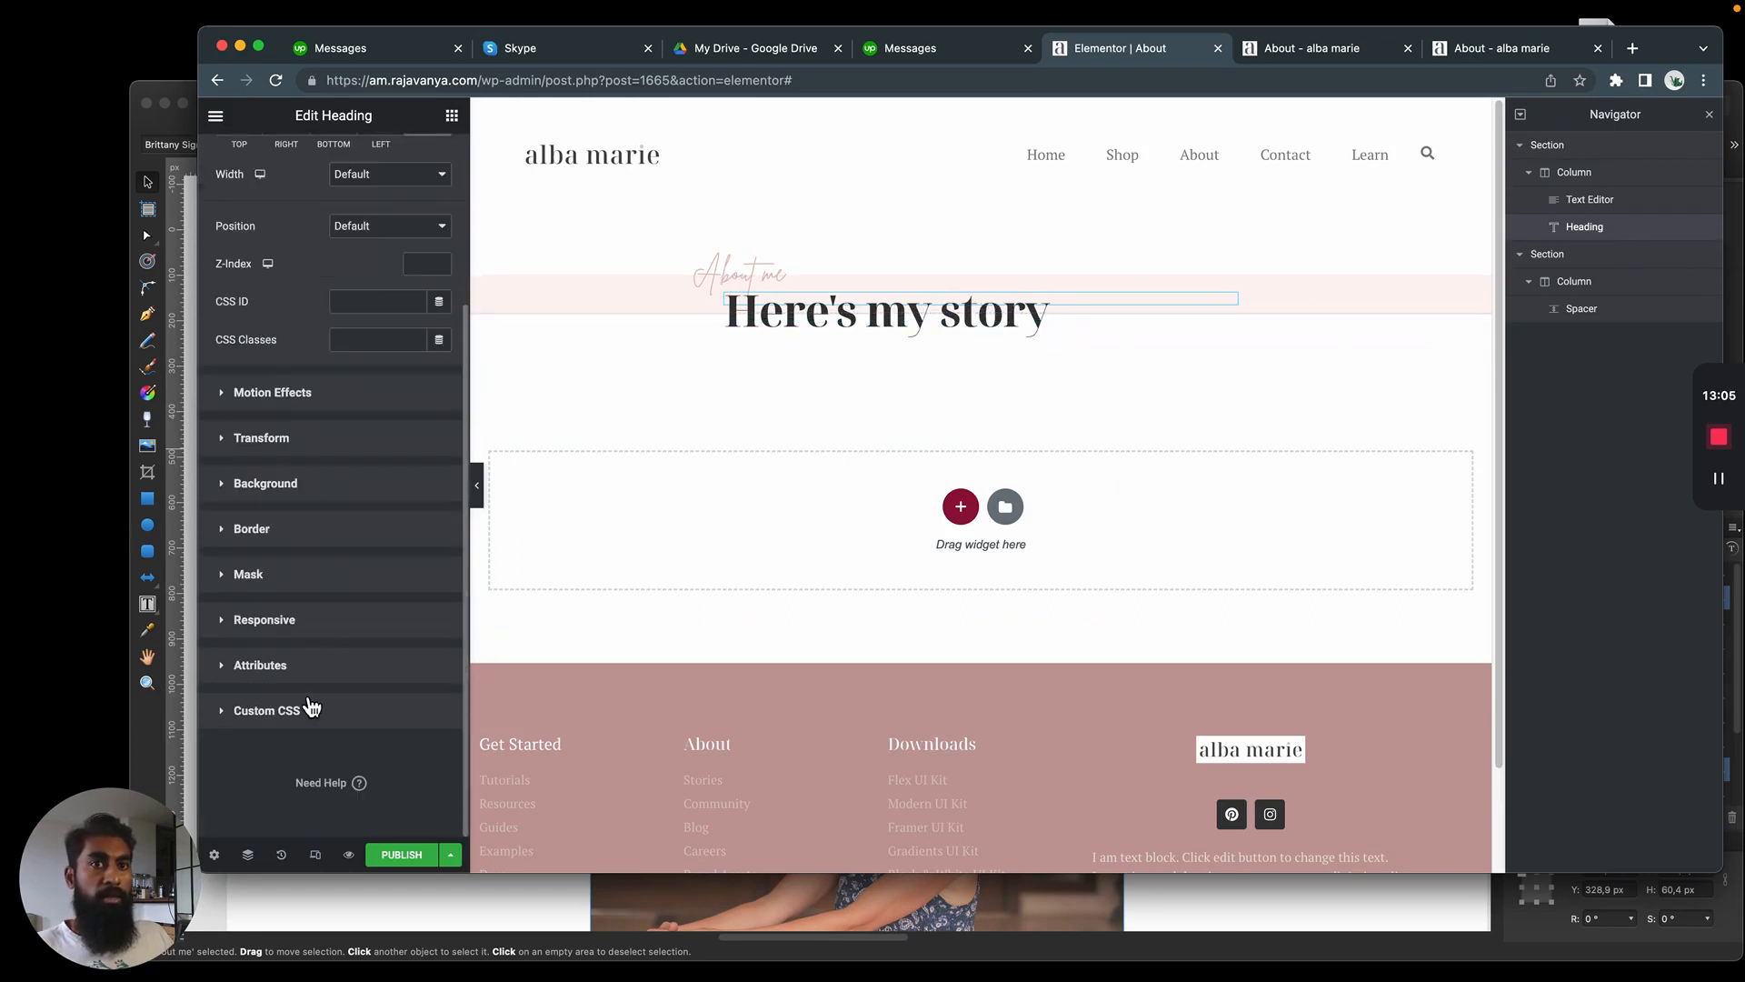
{"action": "scroll", "coordinate": [296, 245], "scroll_direction": "up", "scroll_amount": 5}
{"action": "left_click", "coordinate": [353, 184]}
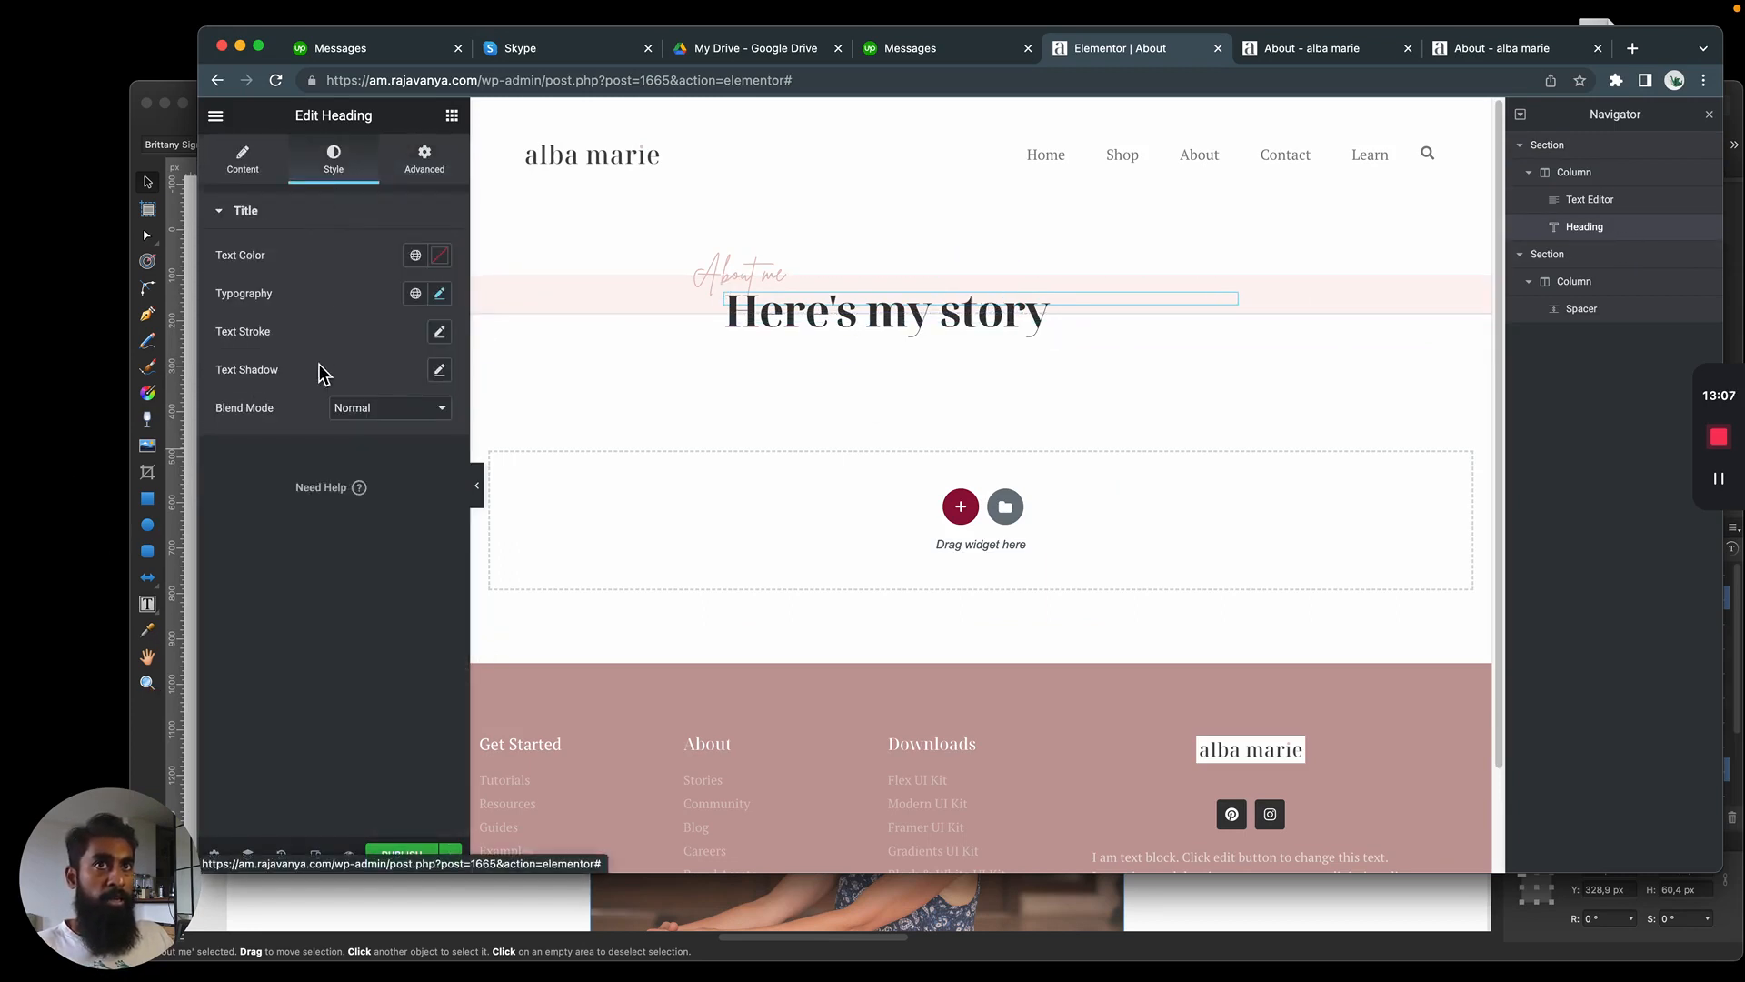
{"action": "left_click", "coordinate": [441, 374]}
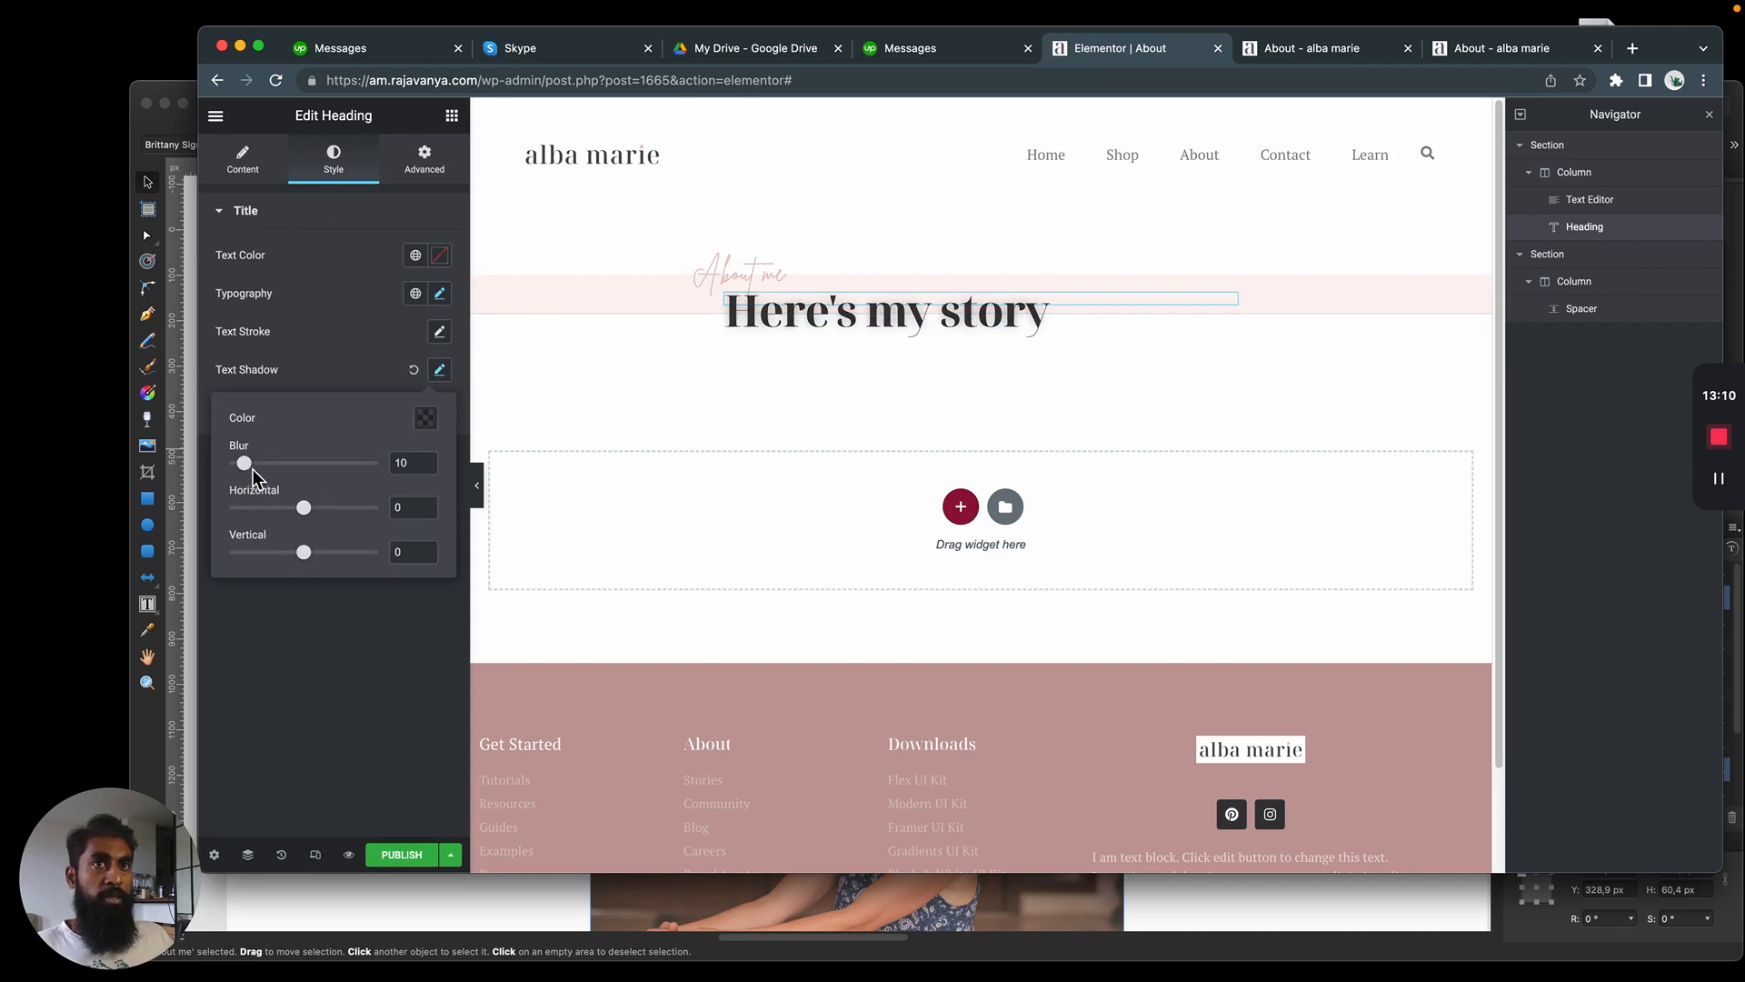
{"action": "left_click", "coordinate": [206, 488]}
{"action": "left_click", "coordinate": [439, 369]}
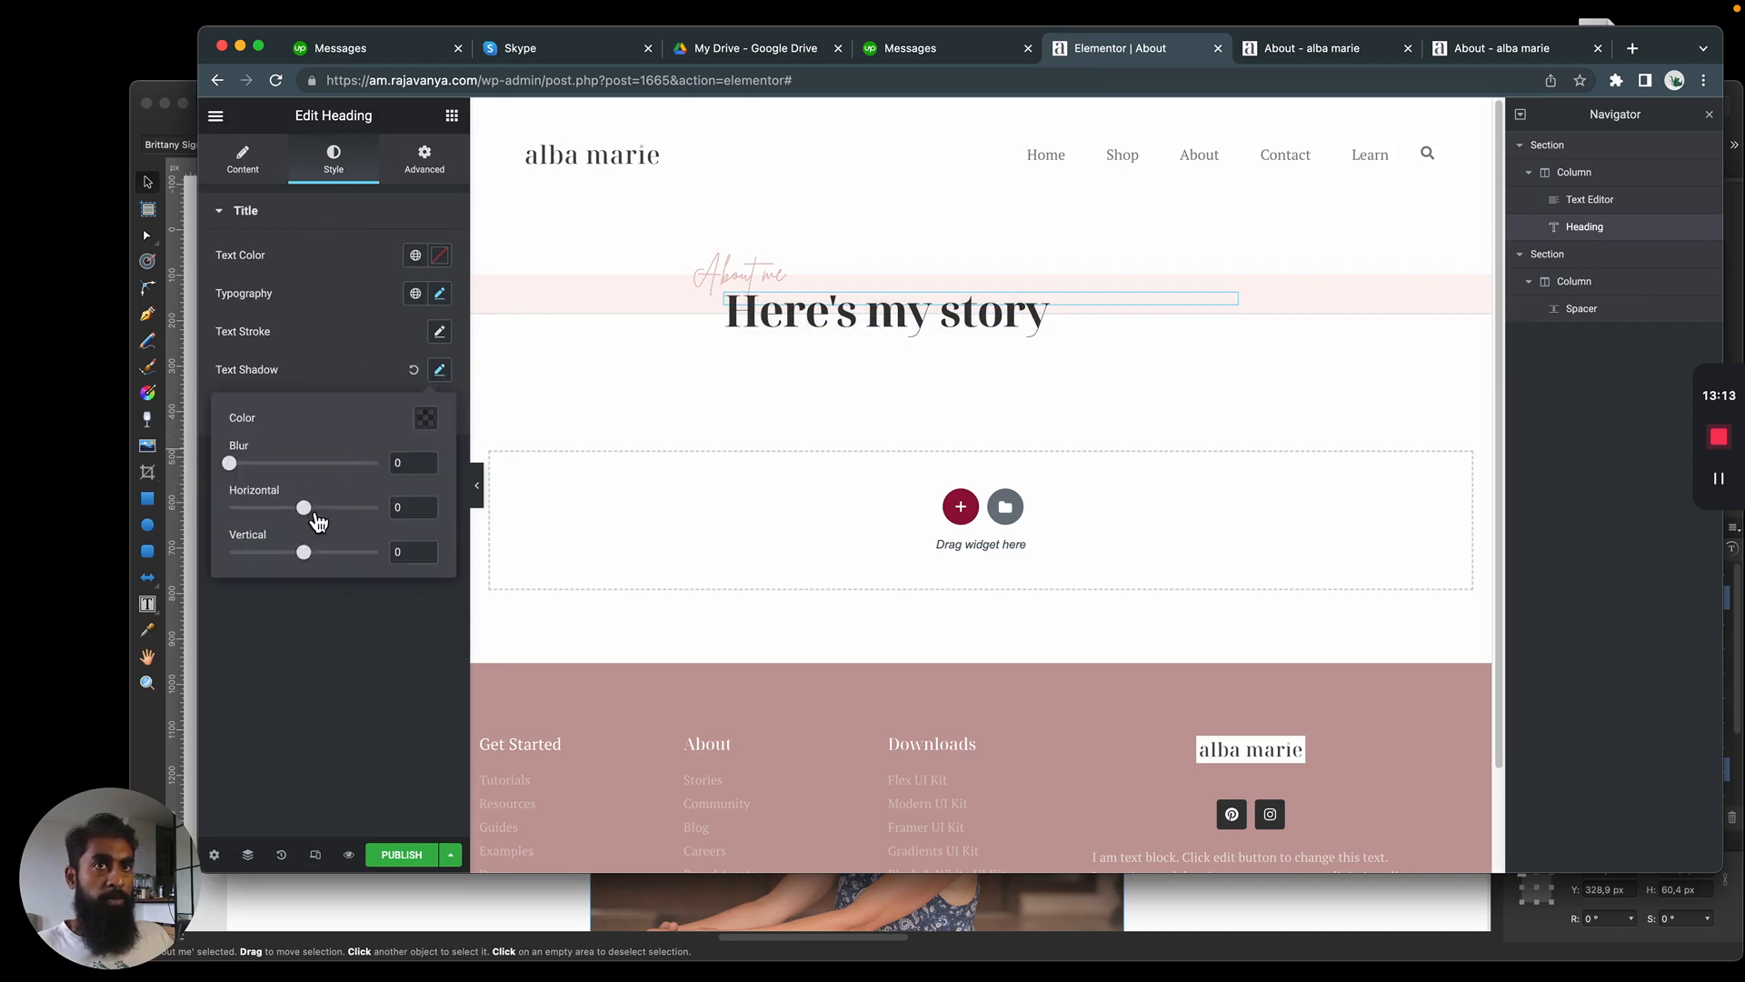
{"action": "left_click_drag", "start_coordinate": [304, 552], "coordinate": [314, 558]}
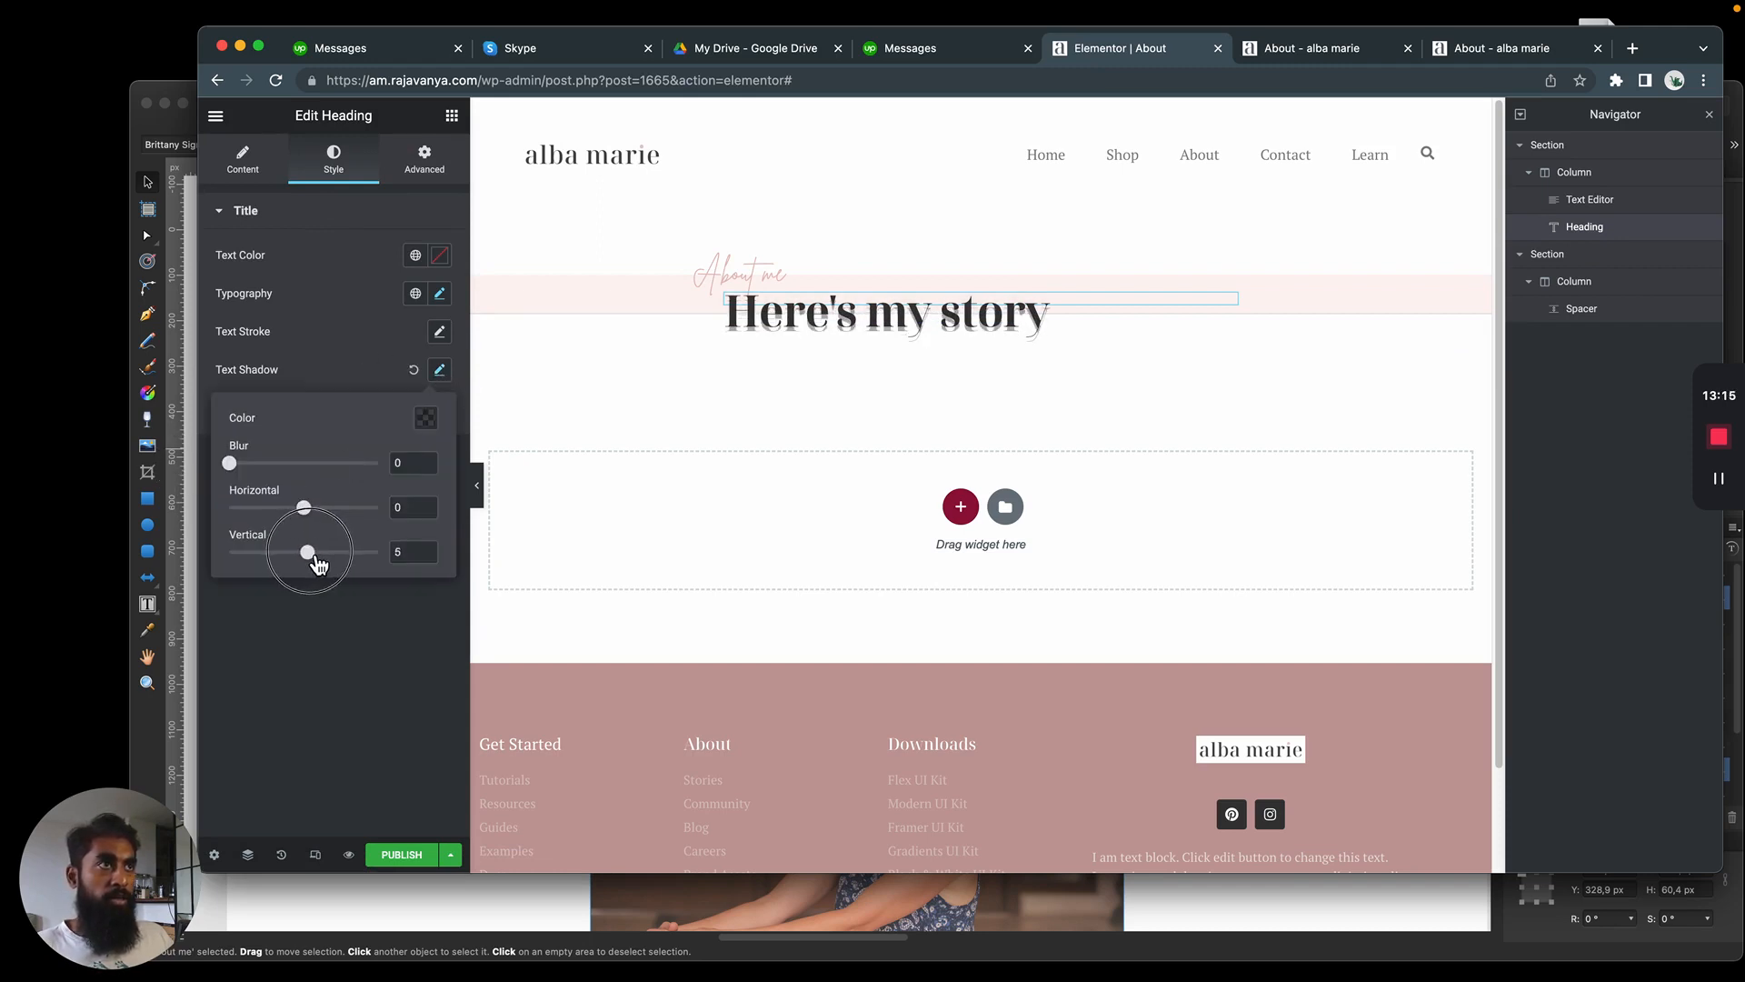
Compare the heading's shadow with the Affinity Designer mockup and set its vertical offset to 6 in Elementor
{"action": "key", "text": "super+Tab"}
{"action": "scroll", "coordinate": [827, 456], "scroll_direction": "up", "scroll_amount": 5}
{"action": "key", "text": "space"}
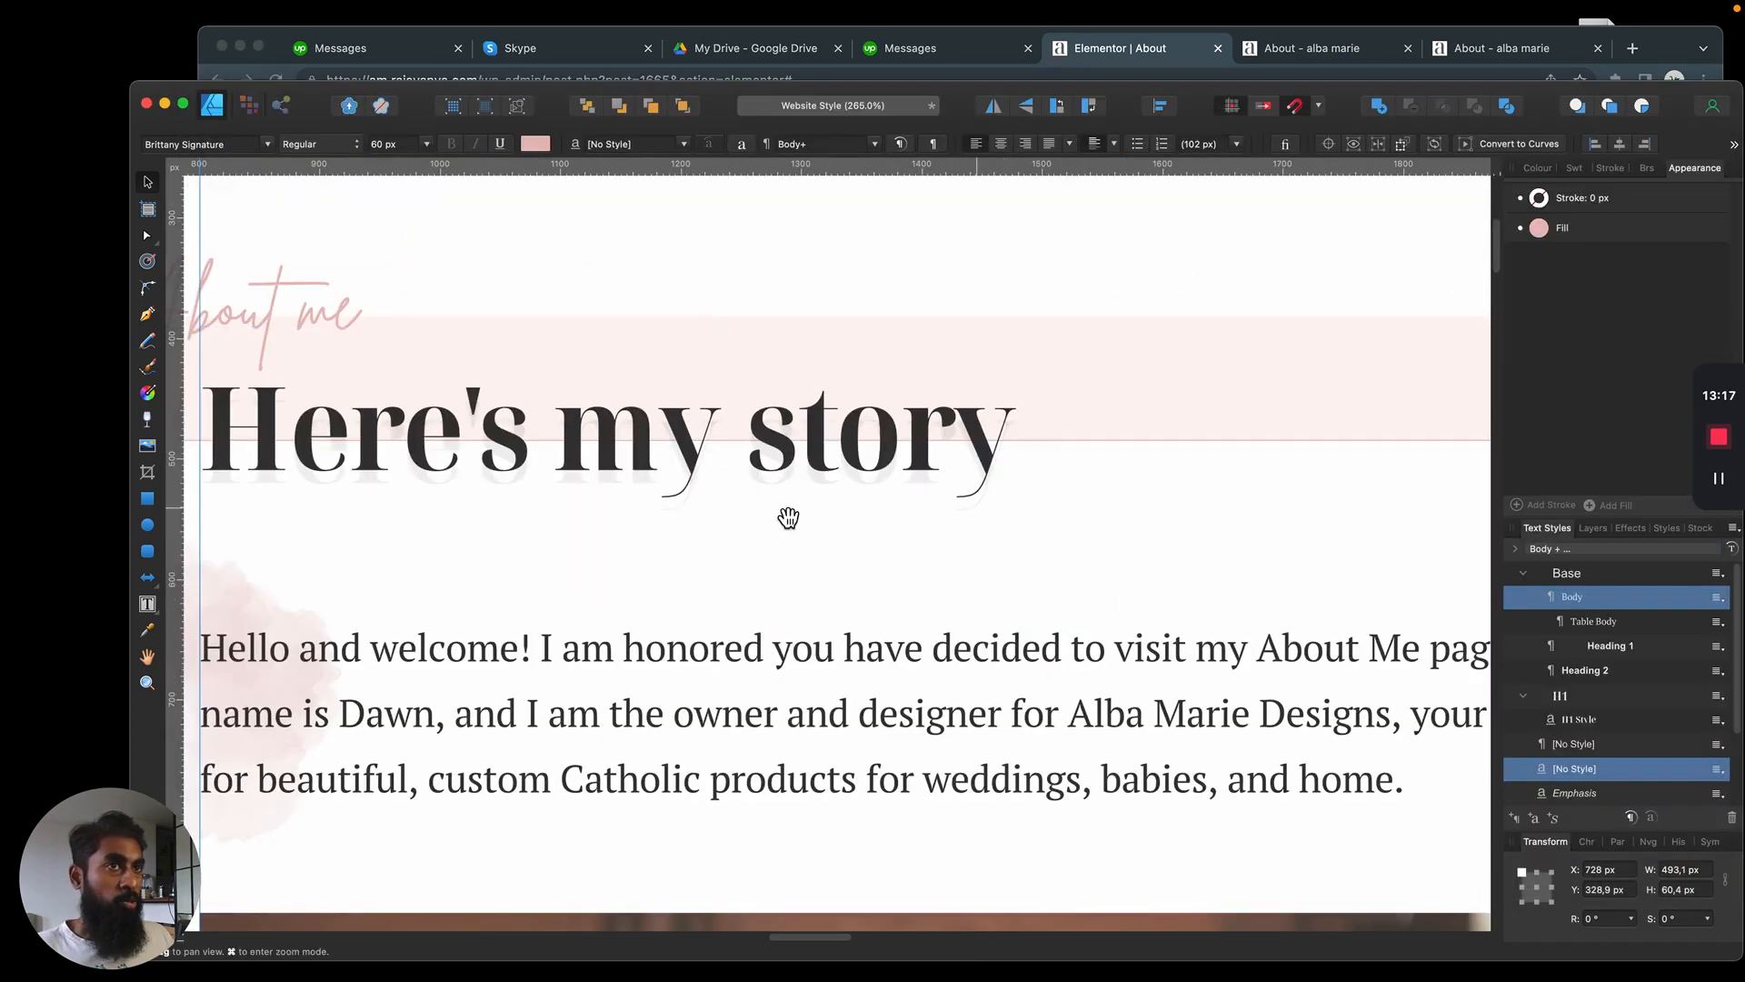
{"action": "left_click_drag", "start_coordinate": [688, 534], "coordinate": [837, 512]}
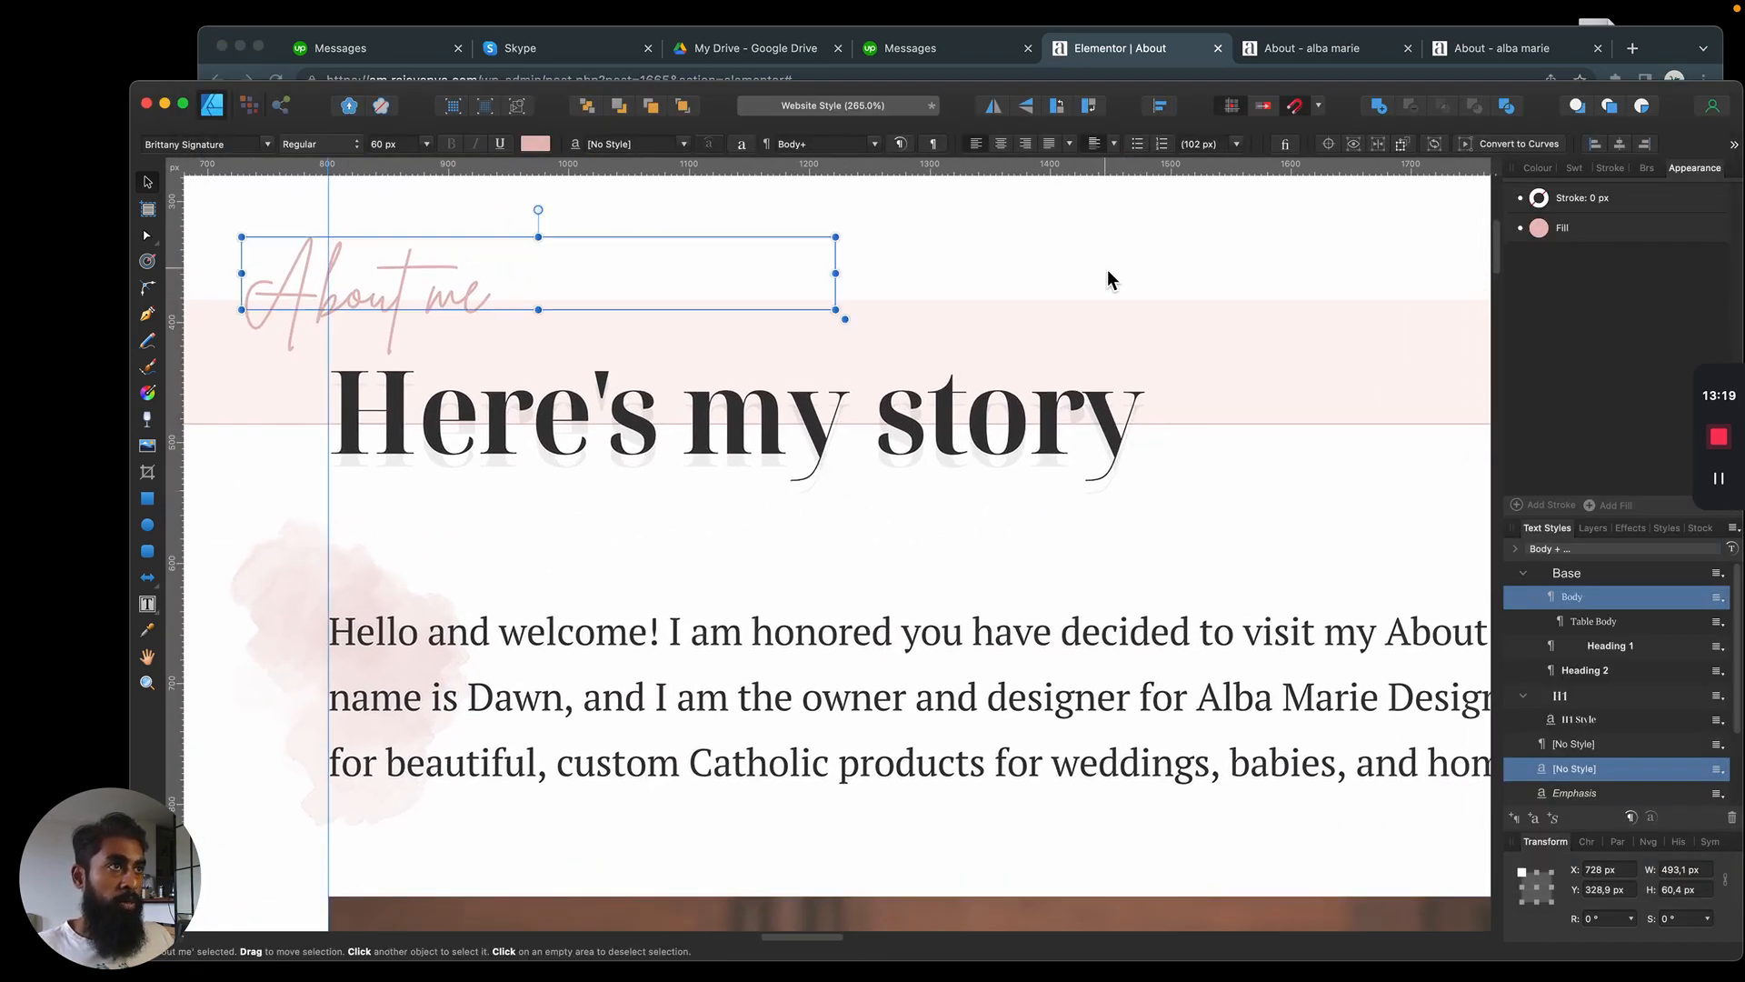
{"action": "key", "text": "super+Tab"}
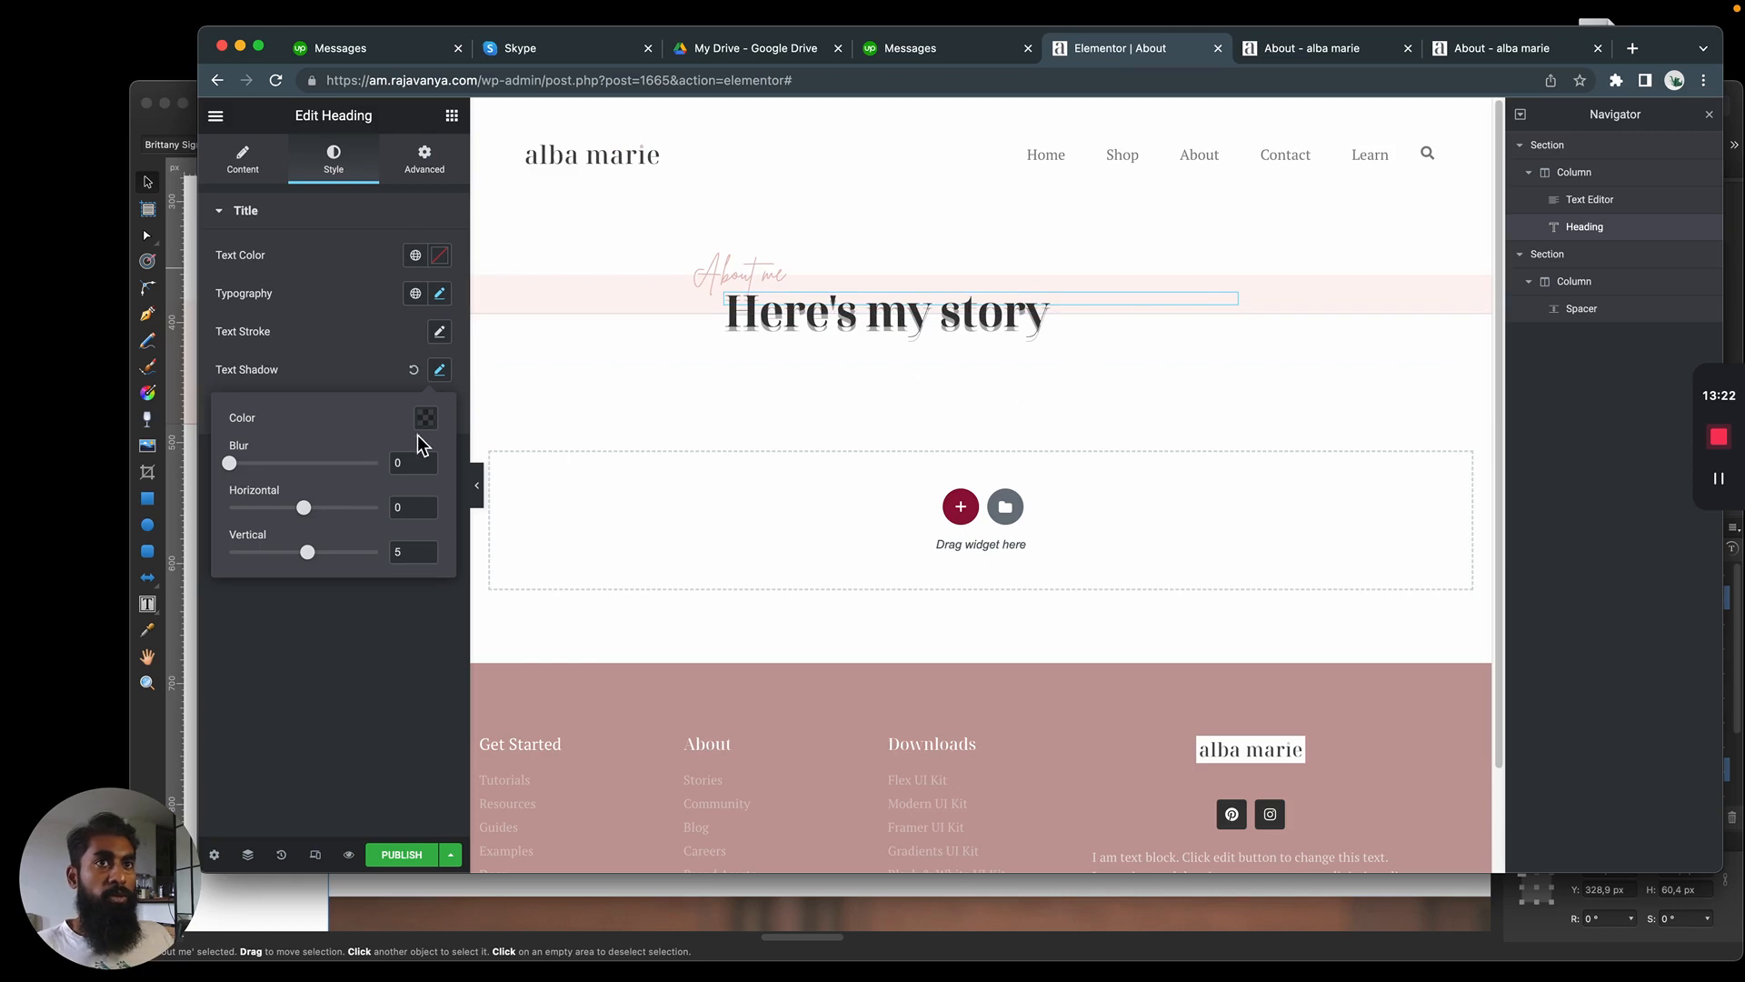
{"action": "left_click", "coordinate": [309, 553]}
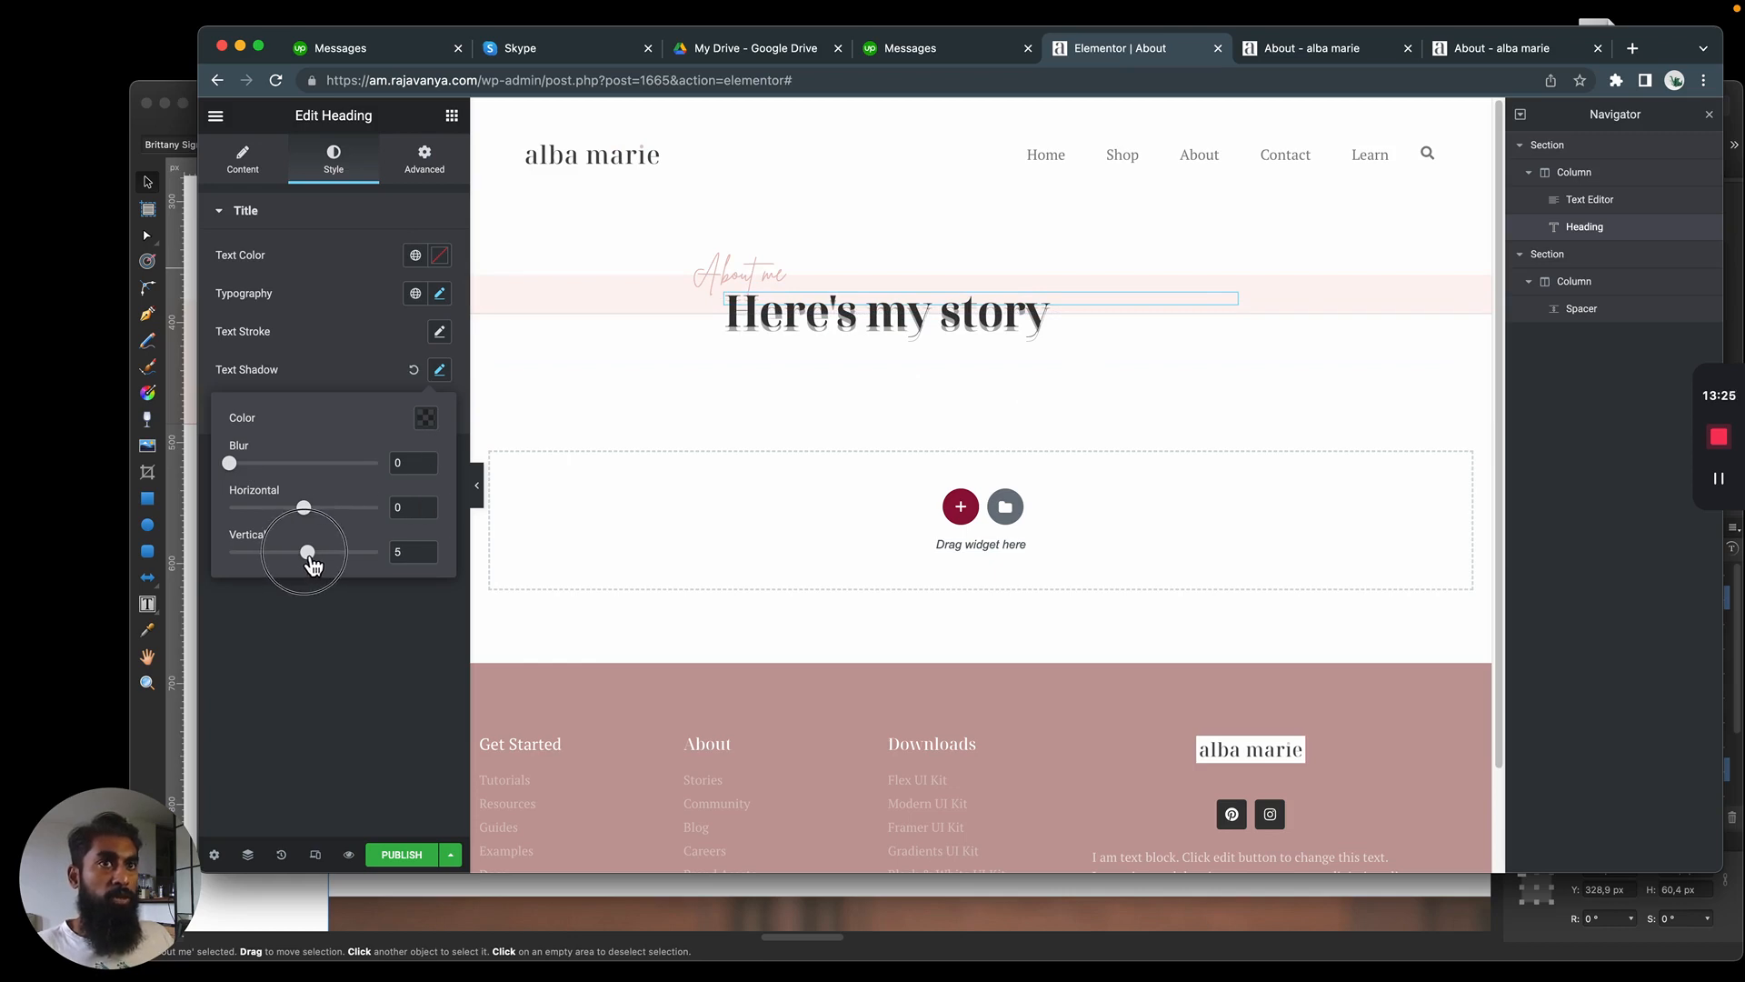
{"action": "left_click_drag", "start_coordinate": [309, 558], "coordinate": [311, 560]}
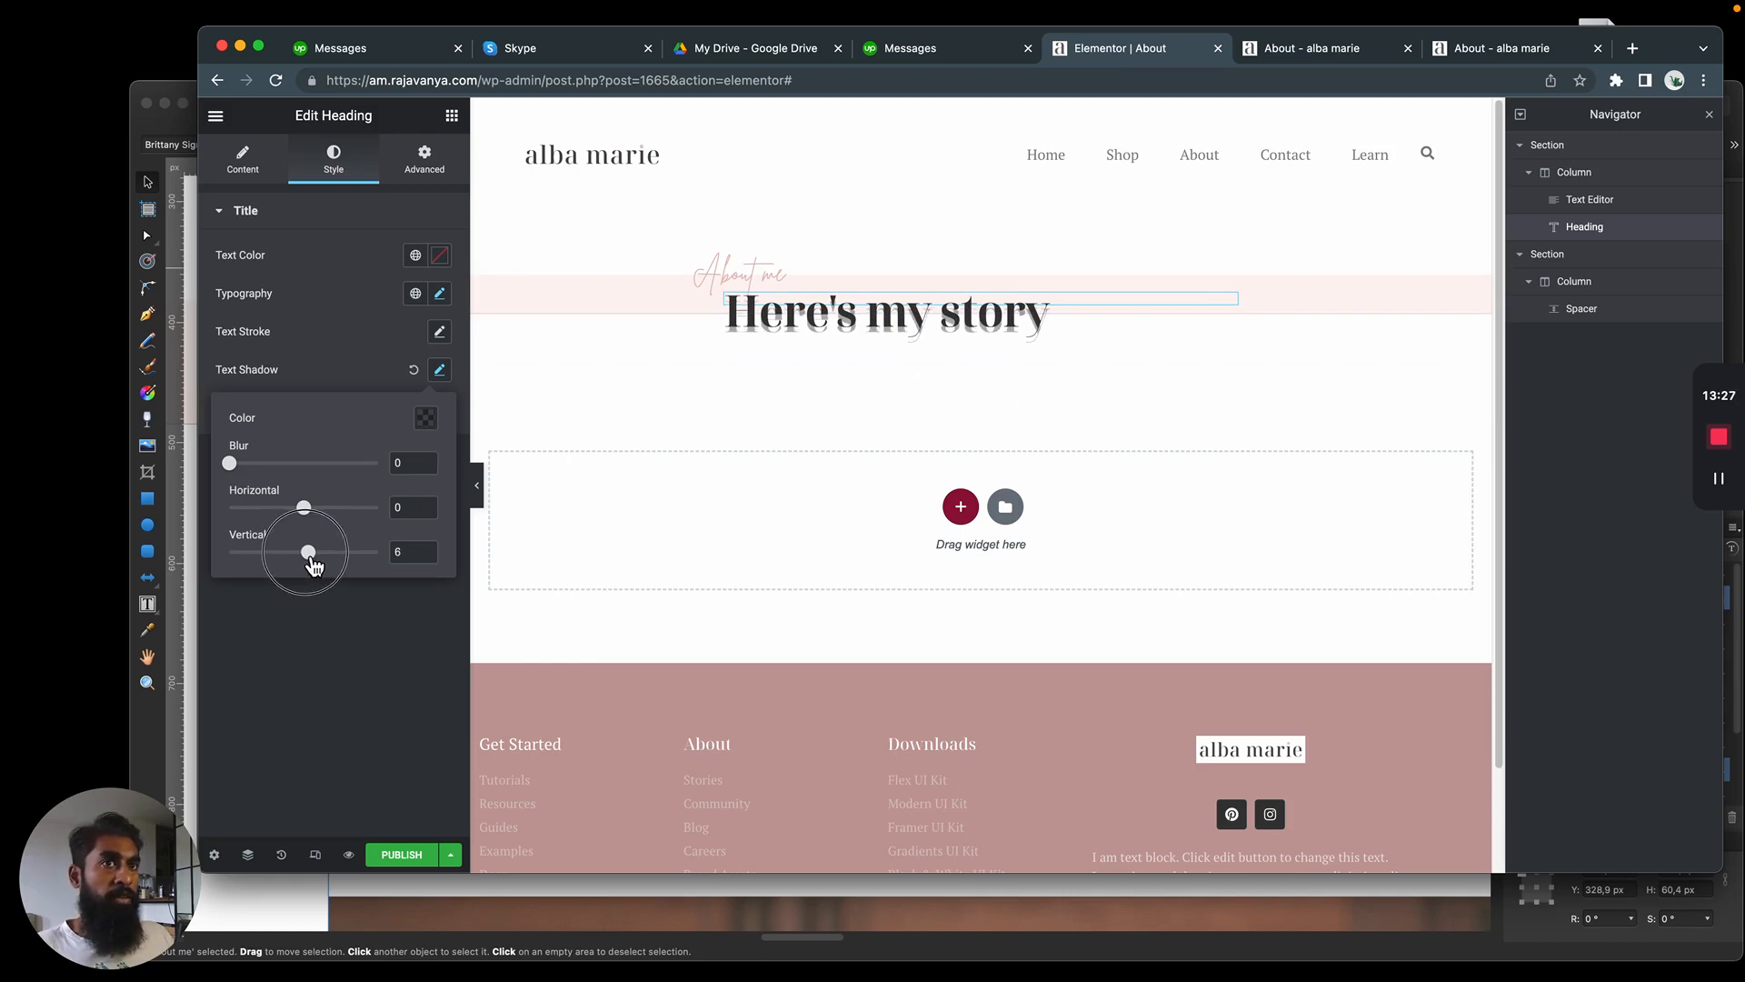
Lower the opacity of the heading's text shadow to make its colour rgba(0, 0, 0, 0.06)
{"action": "left_click", "coordinate": [424, 417]}
{"action": "left_click_drag", "start_coordinate": [396, 673], "coordinate": [343, 670]}
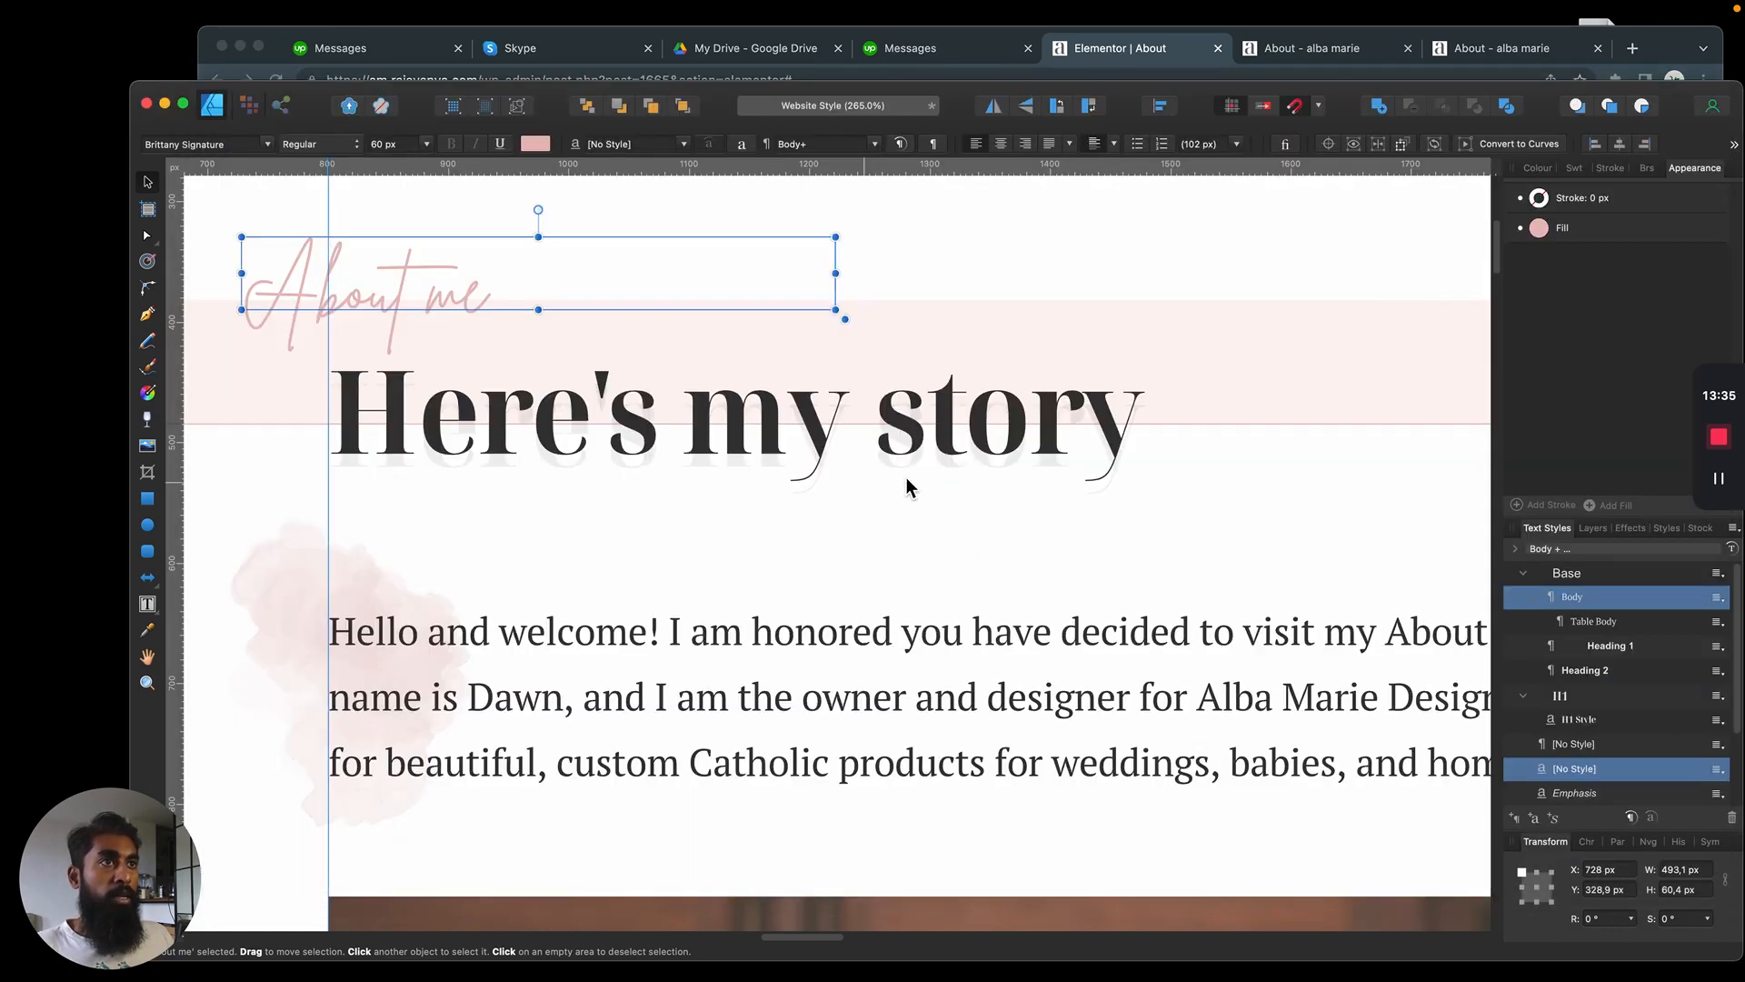
Select the "Here's my story" heading in the Affinity Designer mockup and look at its layer
{"action": "left_click", "coordinate": [1000, 455]}
{"action": "left_click", "coordinate": [1091, 491]}
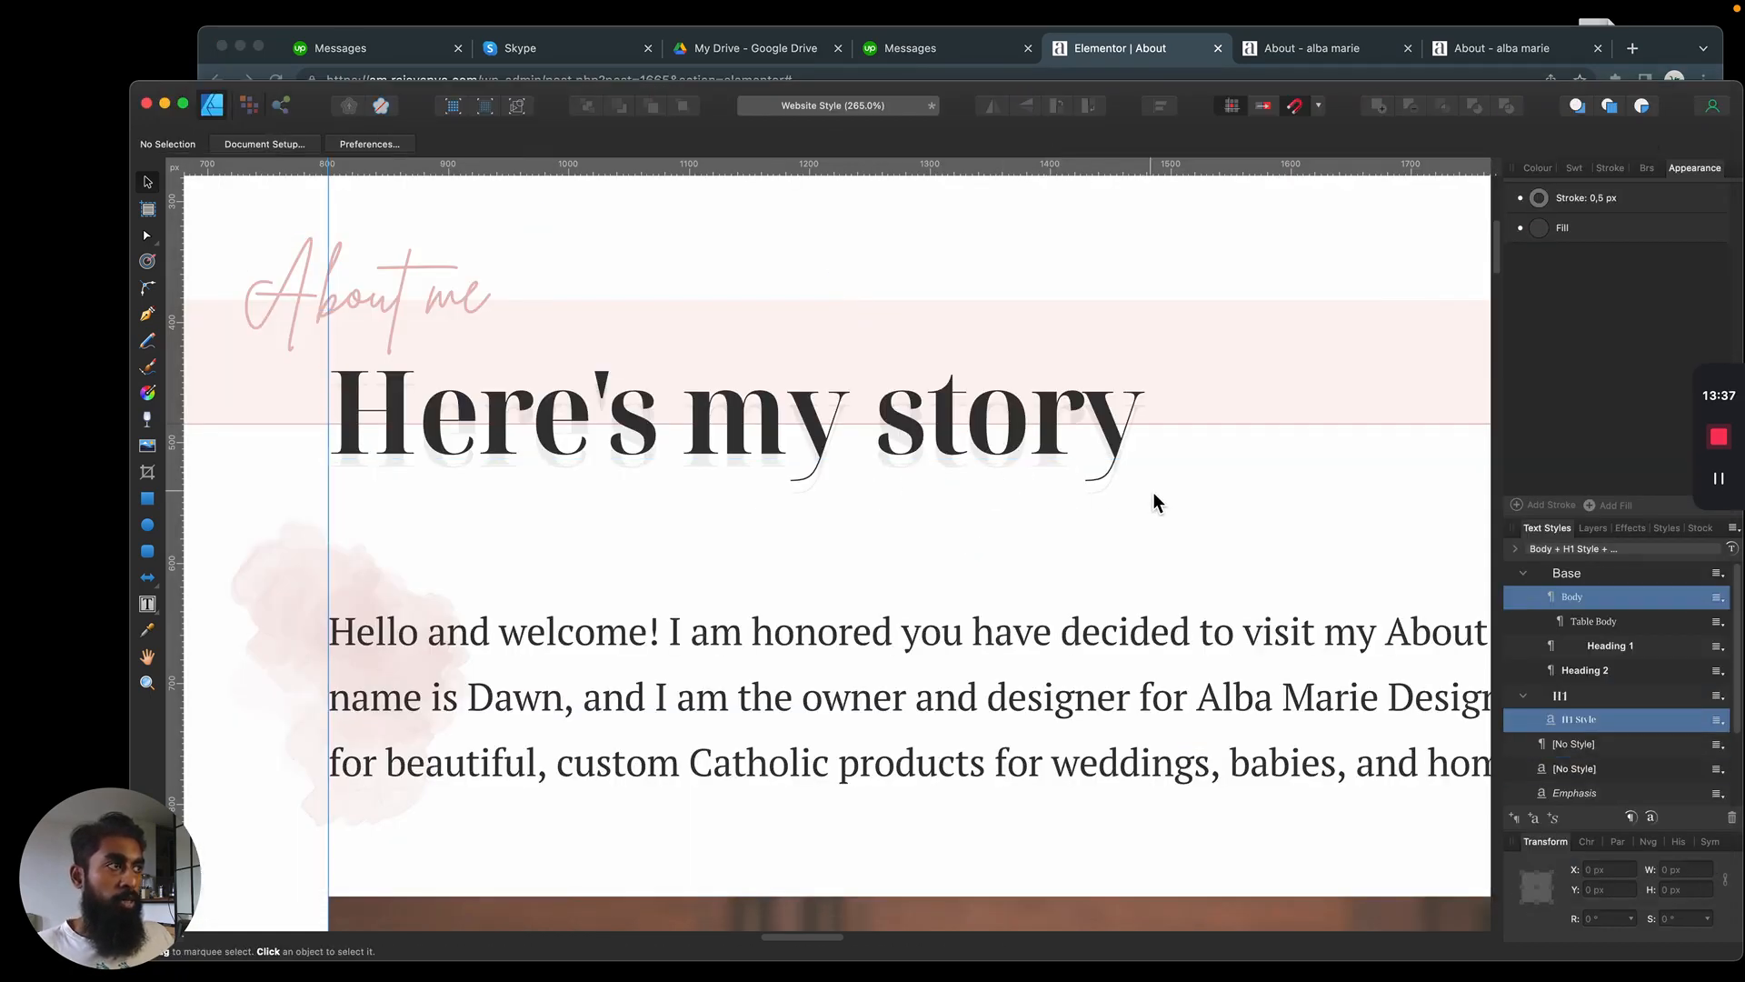
{"action": "left_click", "coordinate": [1046, 452]}
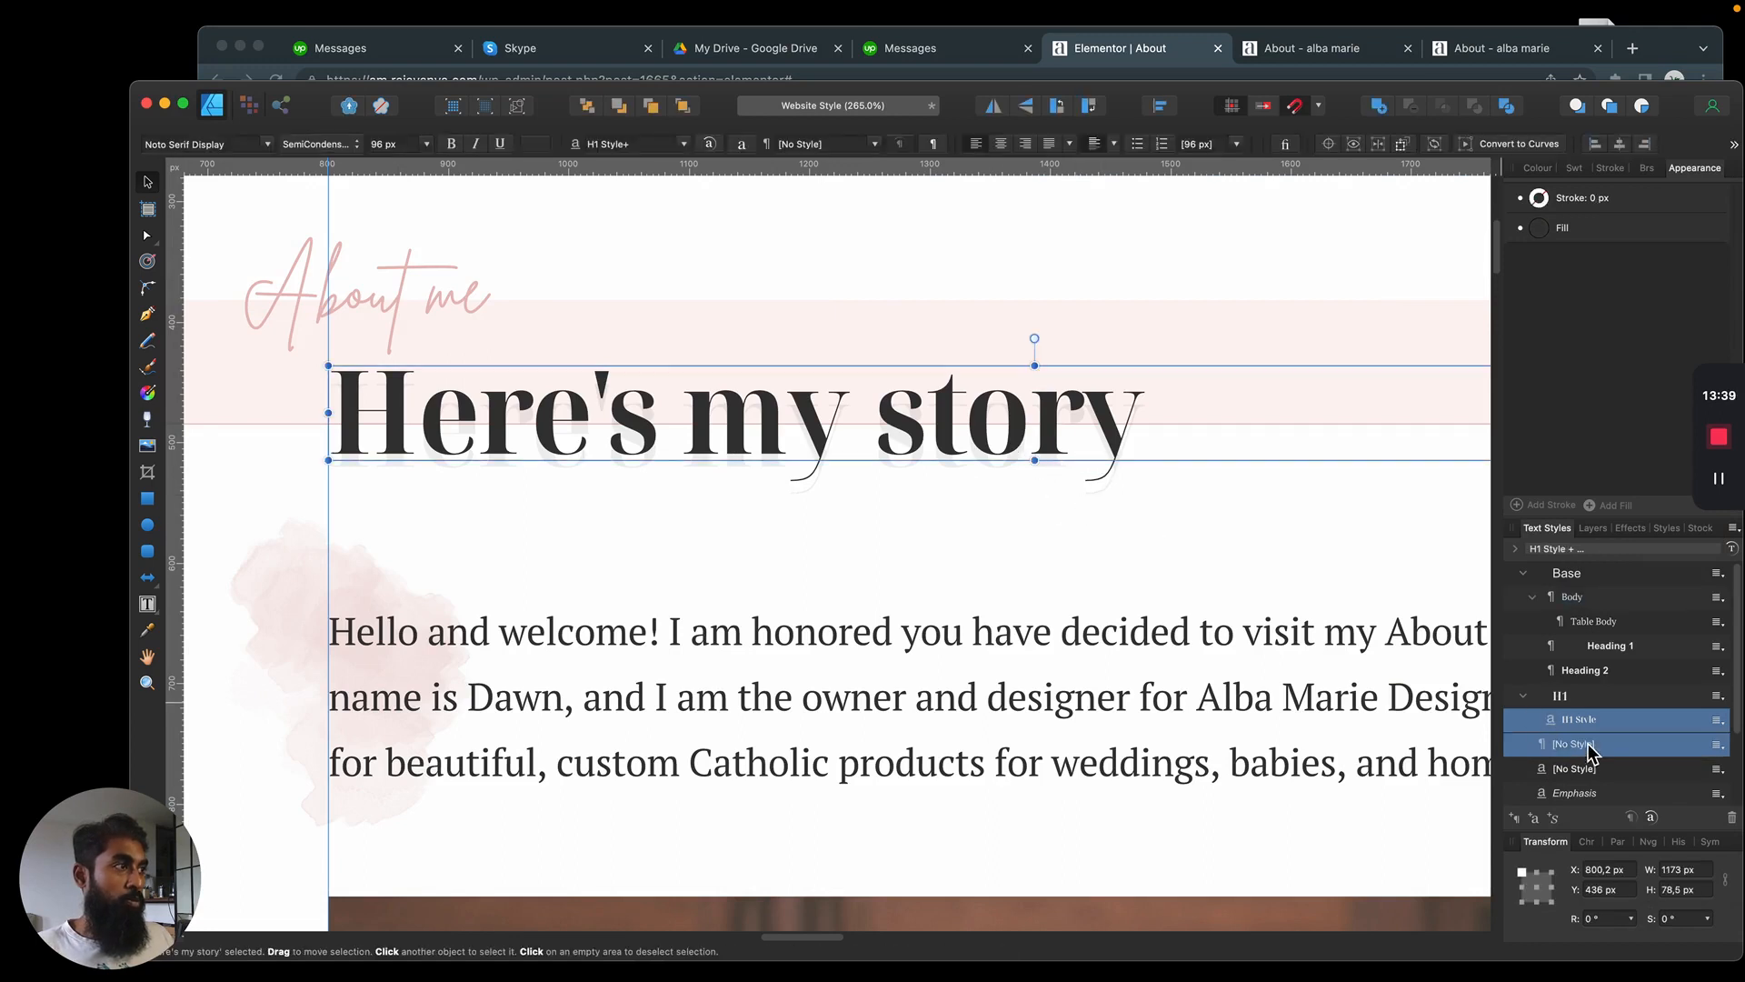
{"action": "left_click", "coordinate": [1592, 528]}
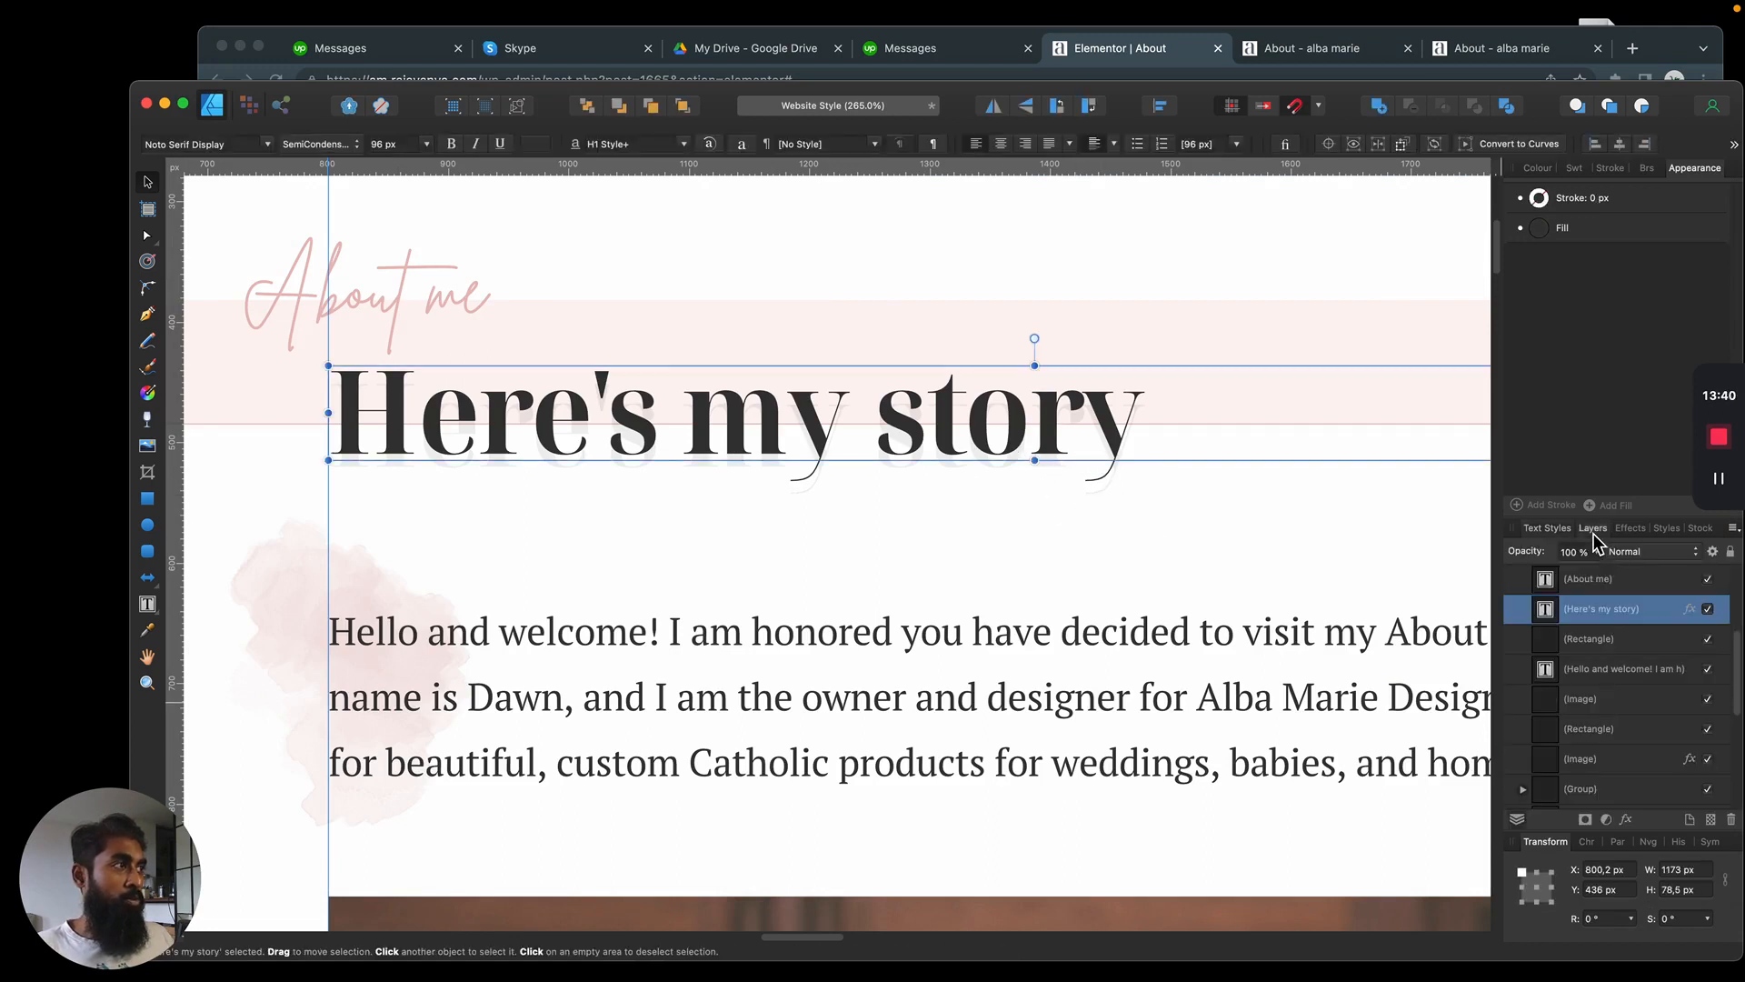
{"action": "left_click", "coordinate": [1173, 500]}
{"action": "left_click", "coordinate": [764, 450]}
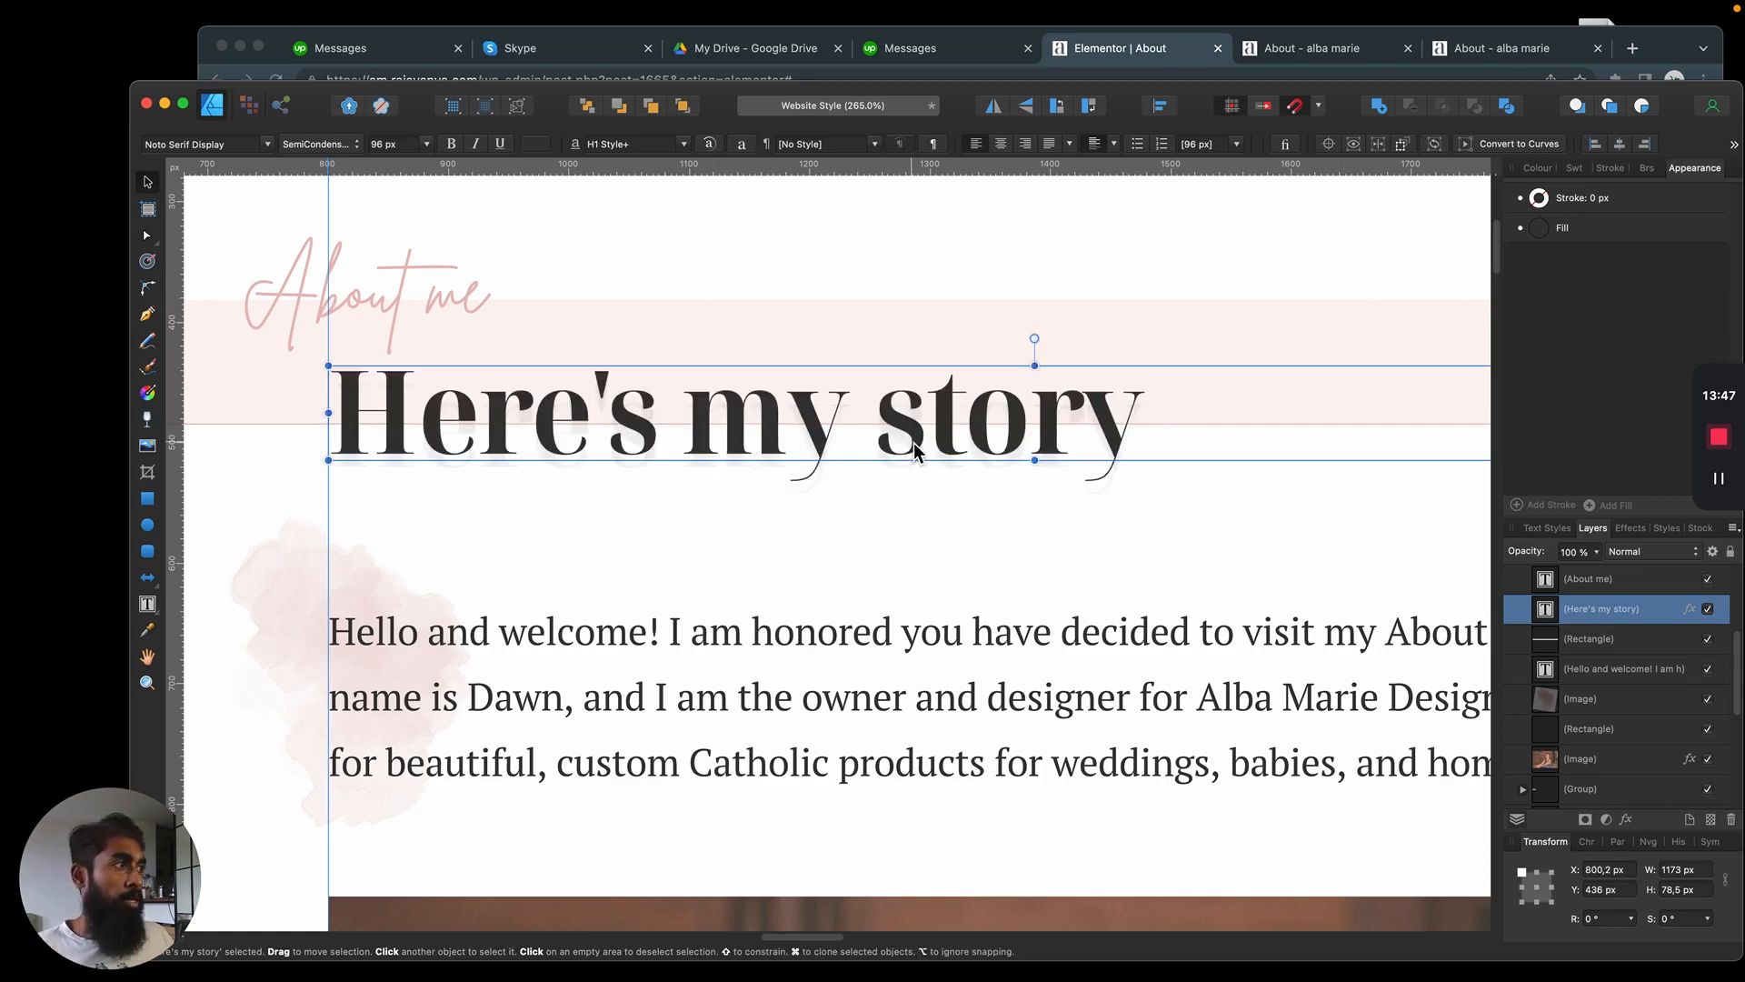
Check the mockup heading's Outer Shadow settings and set the Elementor text shadow colour to rgba(0, 0, 0, 0.07)
{"action": "left_click", "coordinate": [1631, 529]}
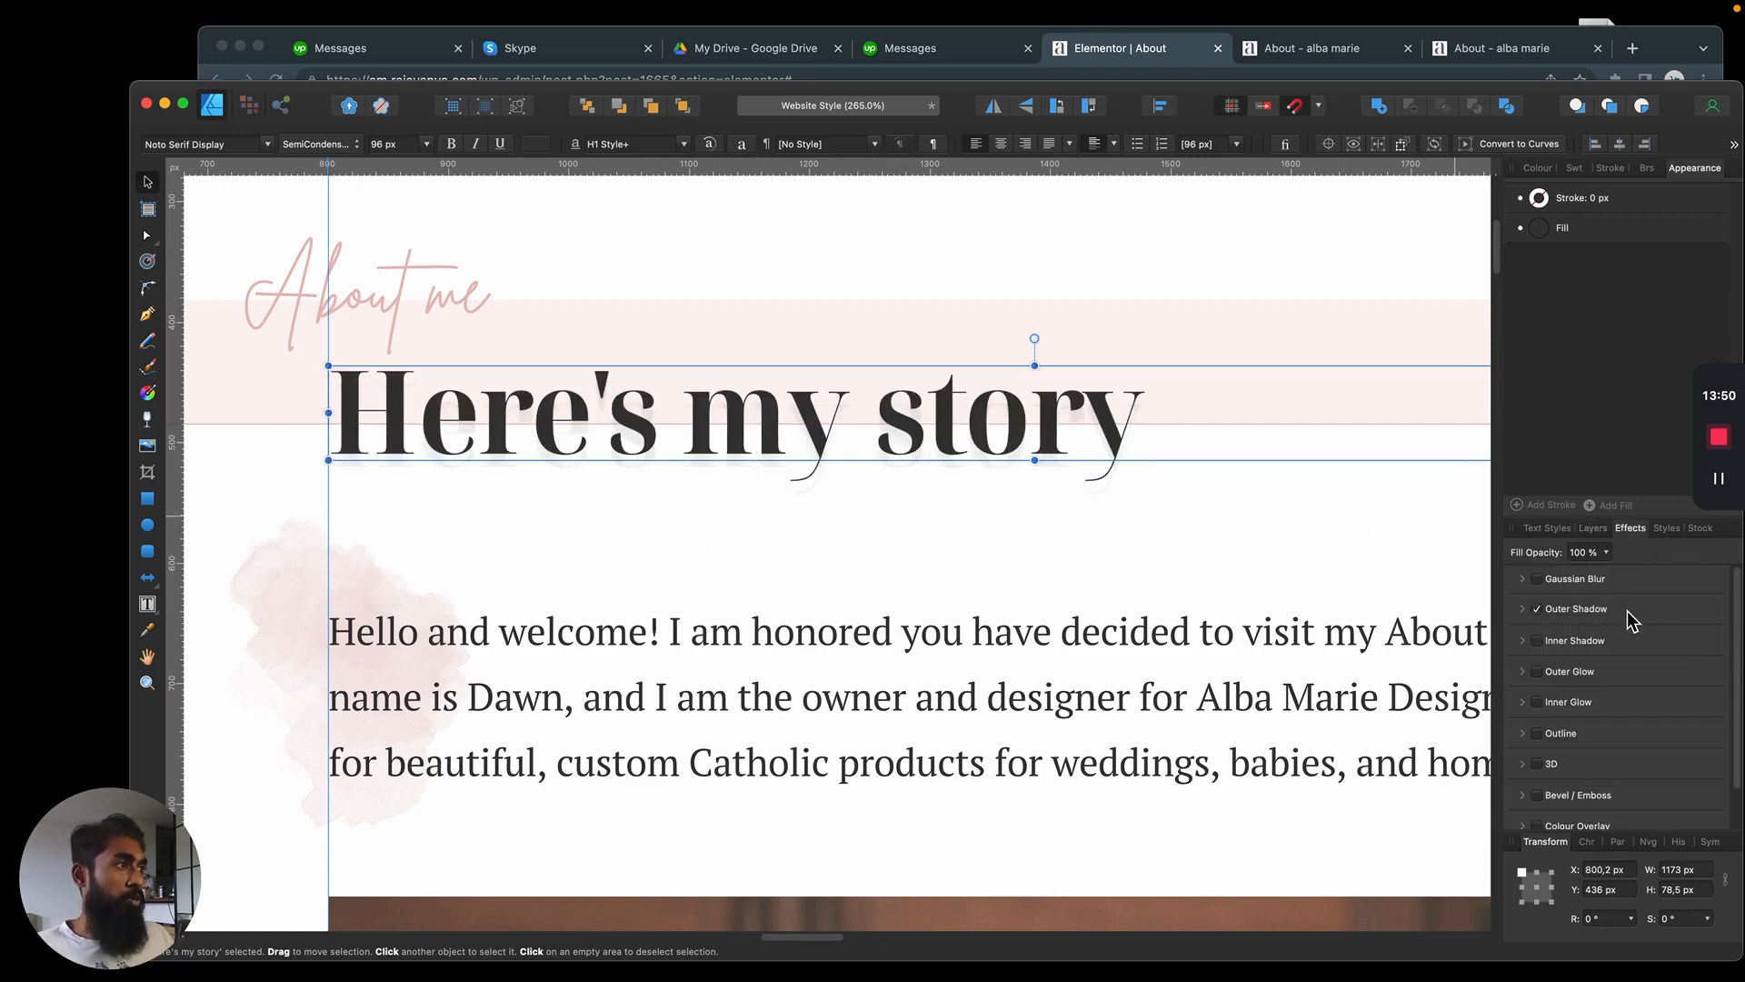
{"action": "left_click", "coordinate": [1523, 609]}
{"action": "left_click", "coordinate": [1581, 650]}
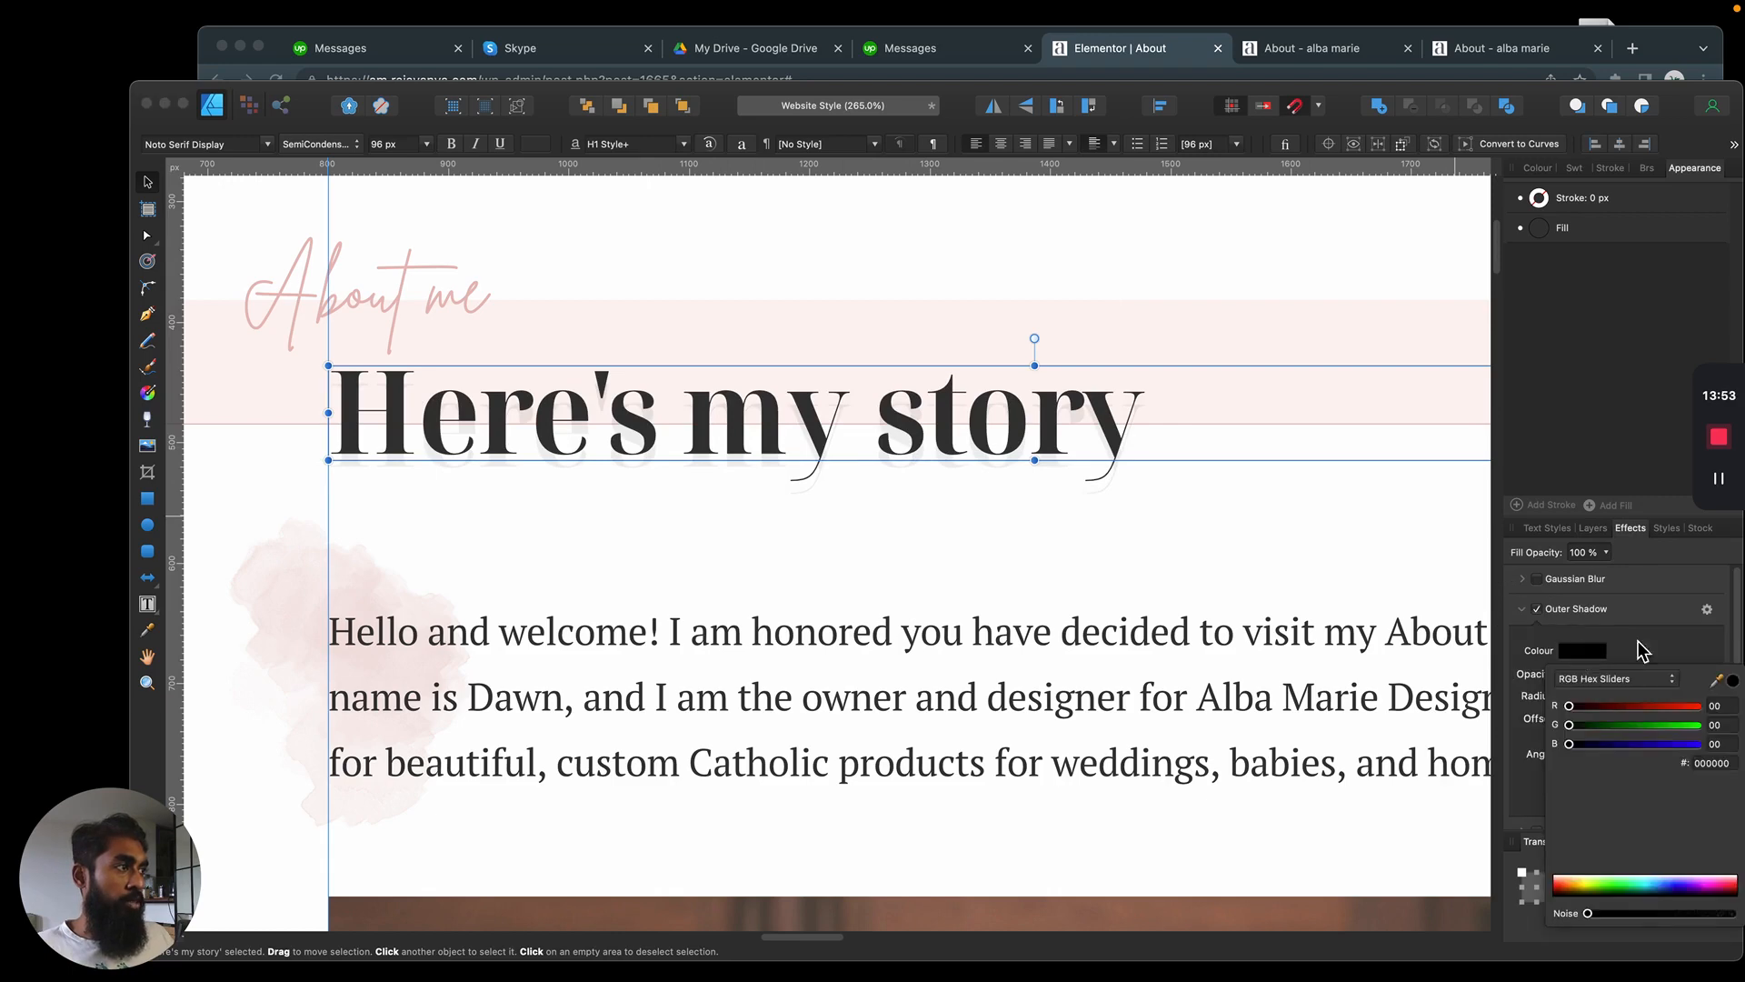
{"action": "left_click", "coordinate": [1638, 647]}
{"action": "left_click", "coordinate": [1581, 651]}
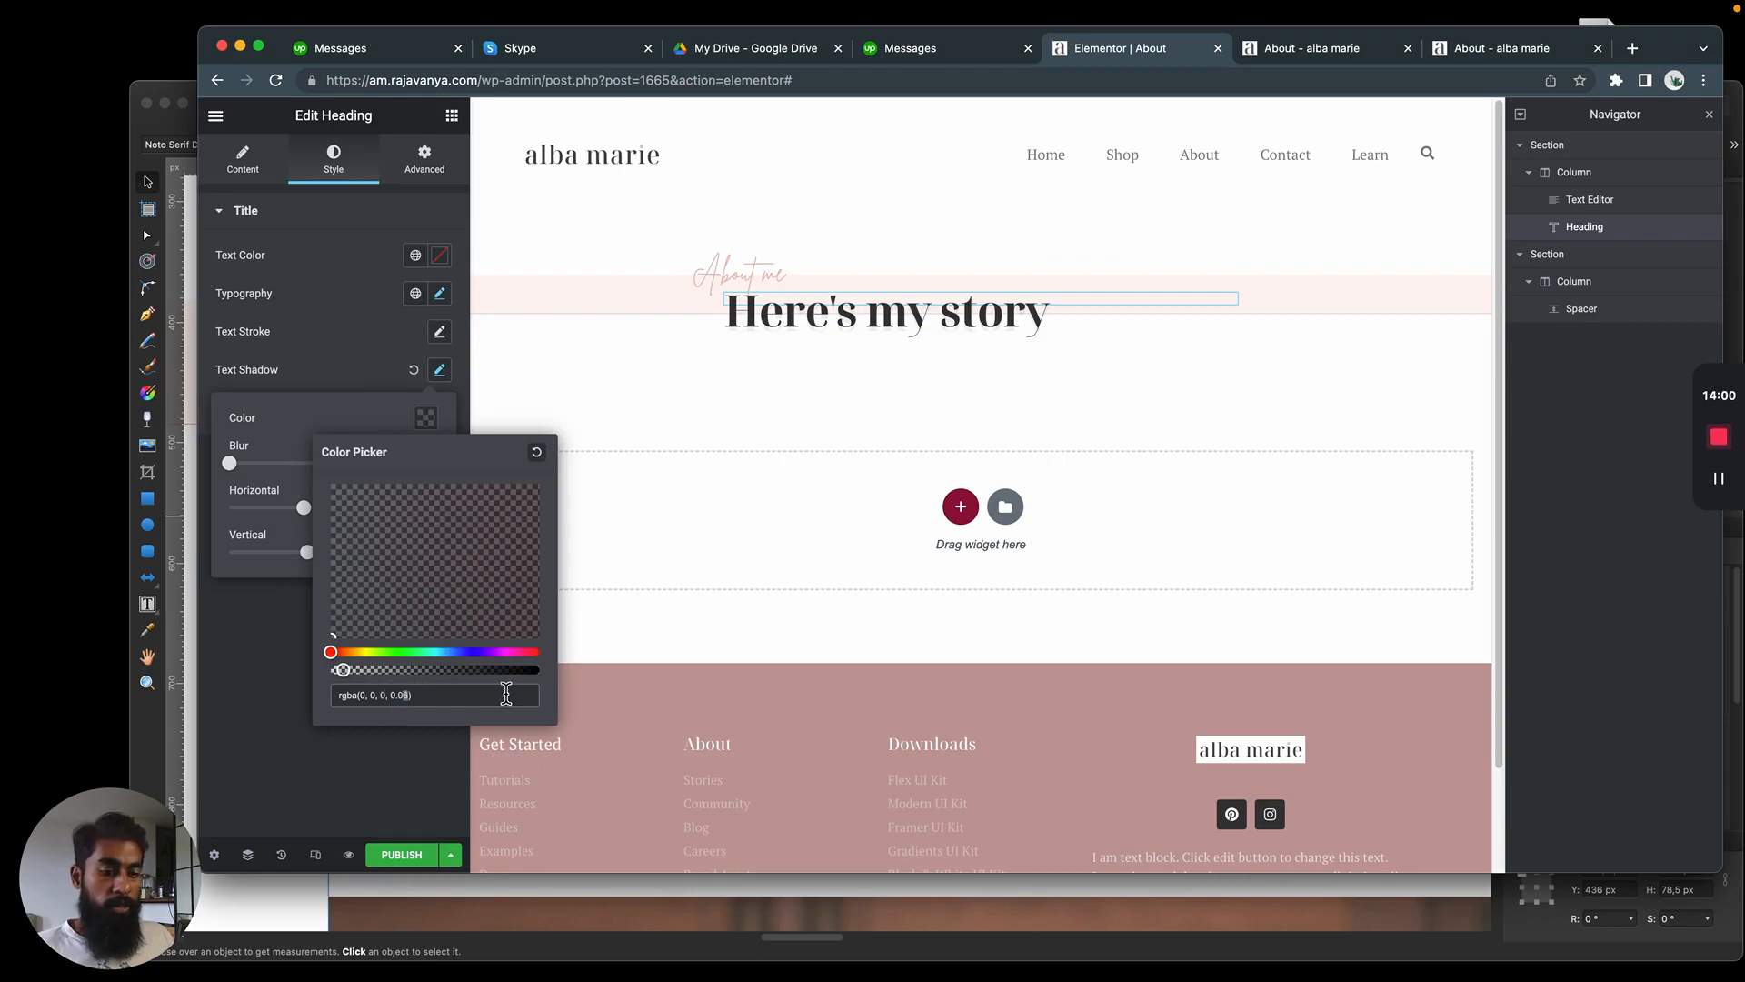
{"action": "left_click", "coordinate": [952, 385]}
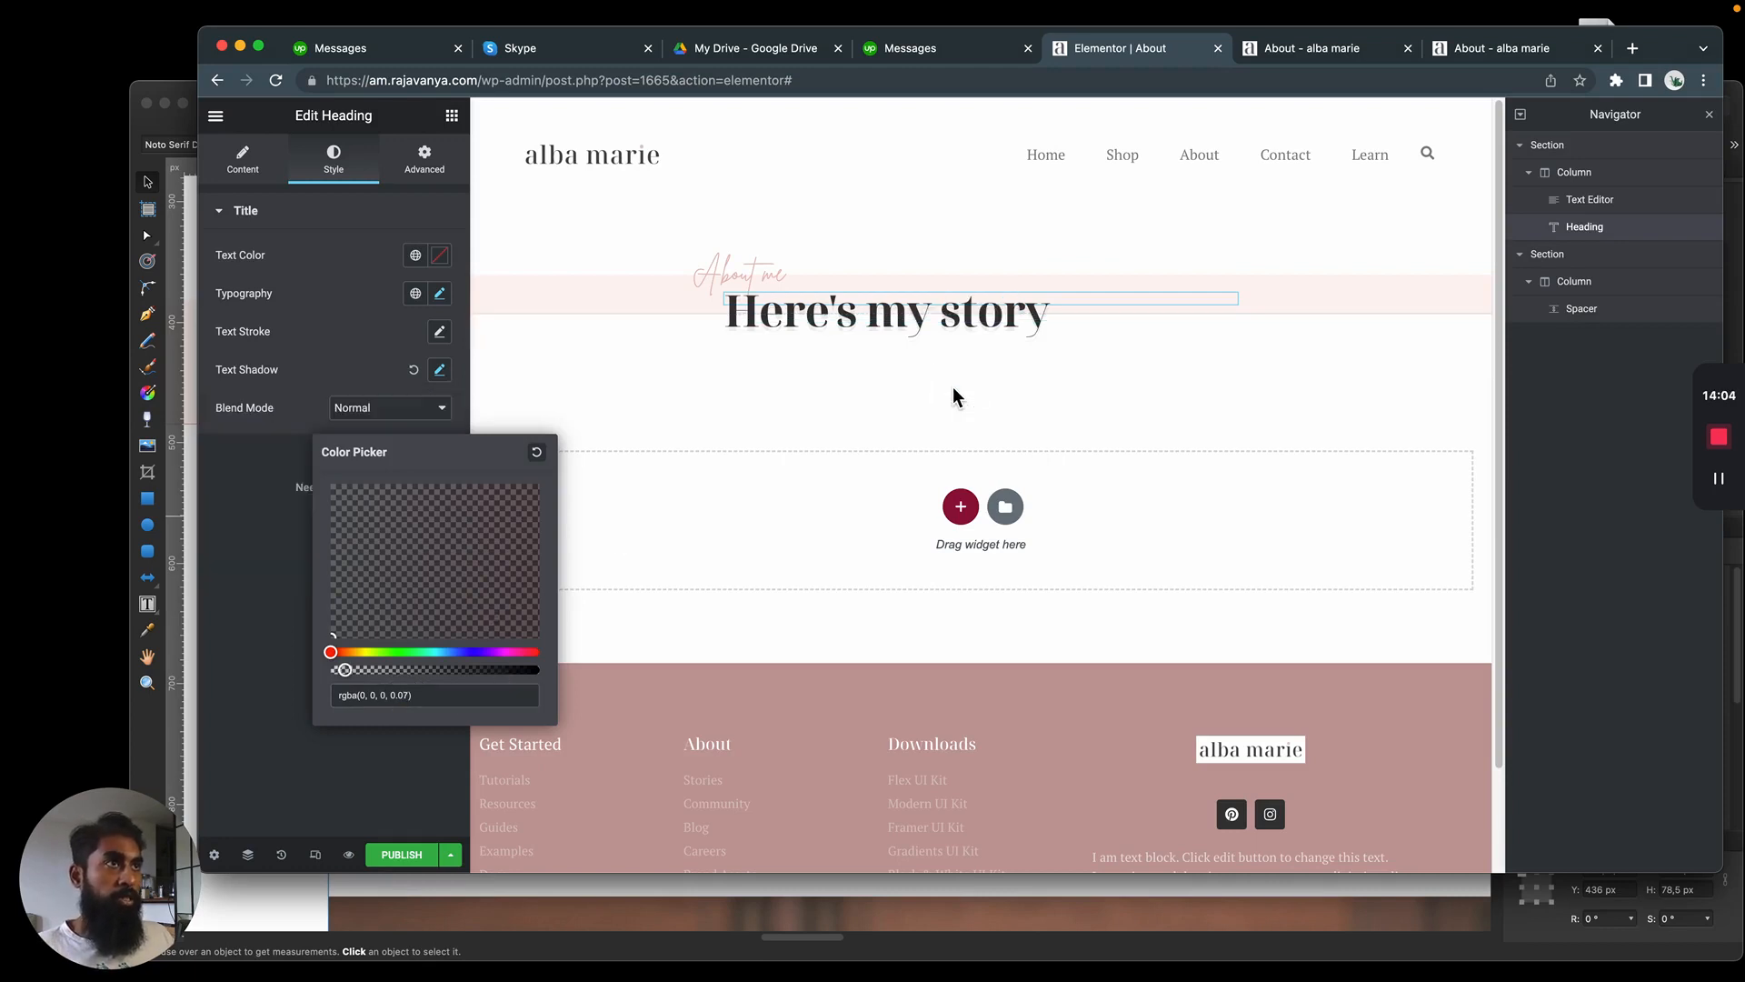
Add a Text Editor widget below the spacer in the section under the heading
{"action": "left_click", "coordinate": [762, 362]}
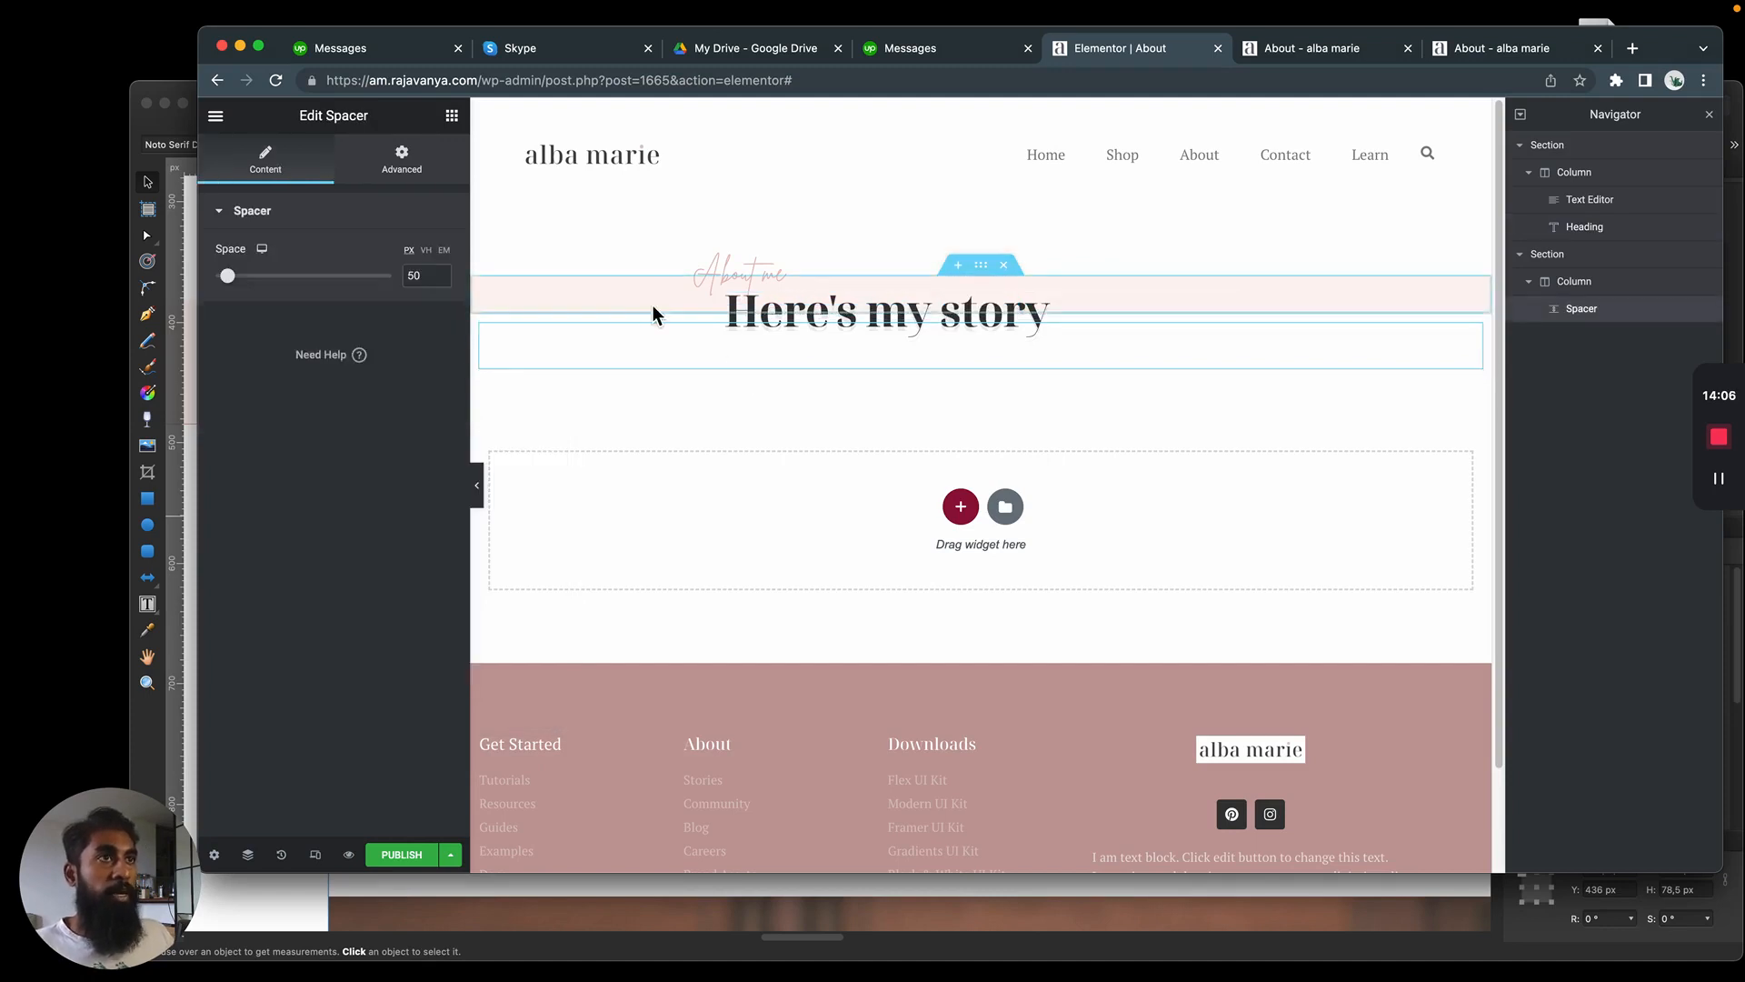
{"action": "left_click", "coordinate": [832, 371]}
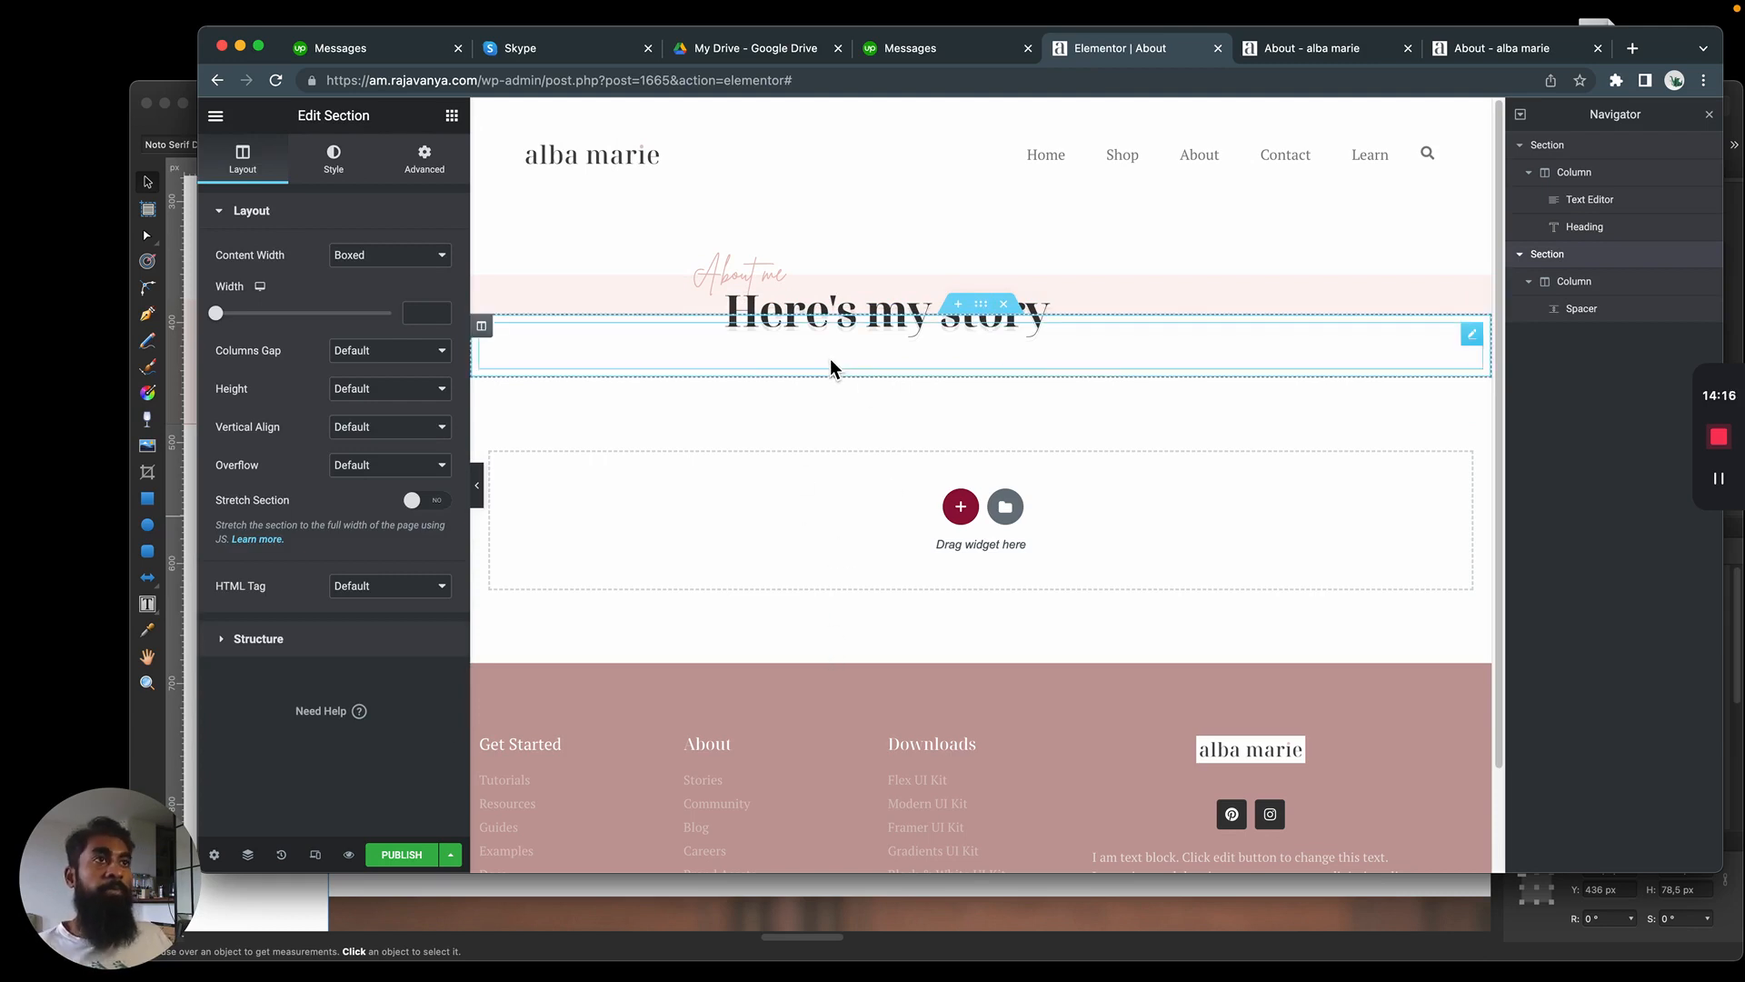
{"action": "left_click", "coordinate": [452, 115]}
{"action": "left_click_drag", "start_coordinate": [400, 422], "coordinate": [958, 369]}
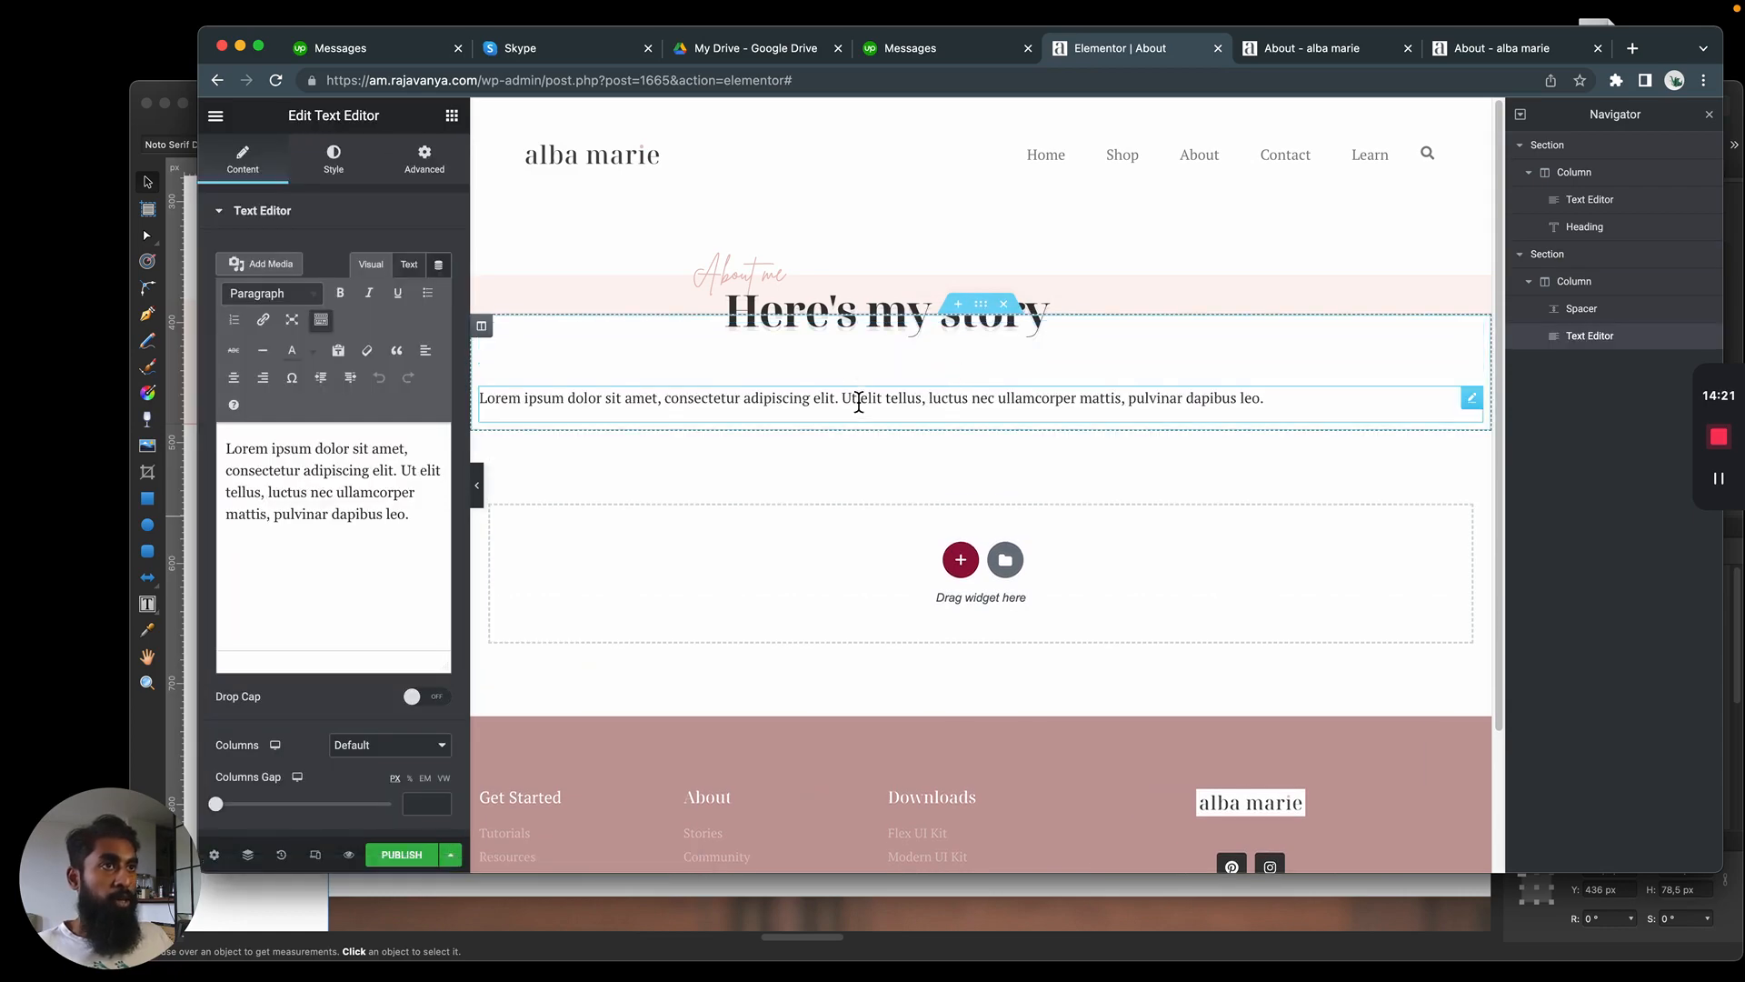
Copy the whole "Hello and welcome!" paragraph from the Affinity Designer mockup
{"action": "key", "text": "super+Tab"}
{"action": "scroll", "coordinate": [772, 600], "scroll_direction": "down", "scroll_amount": 6}
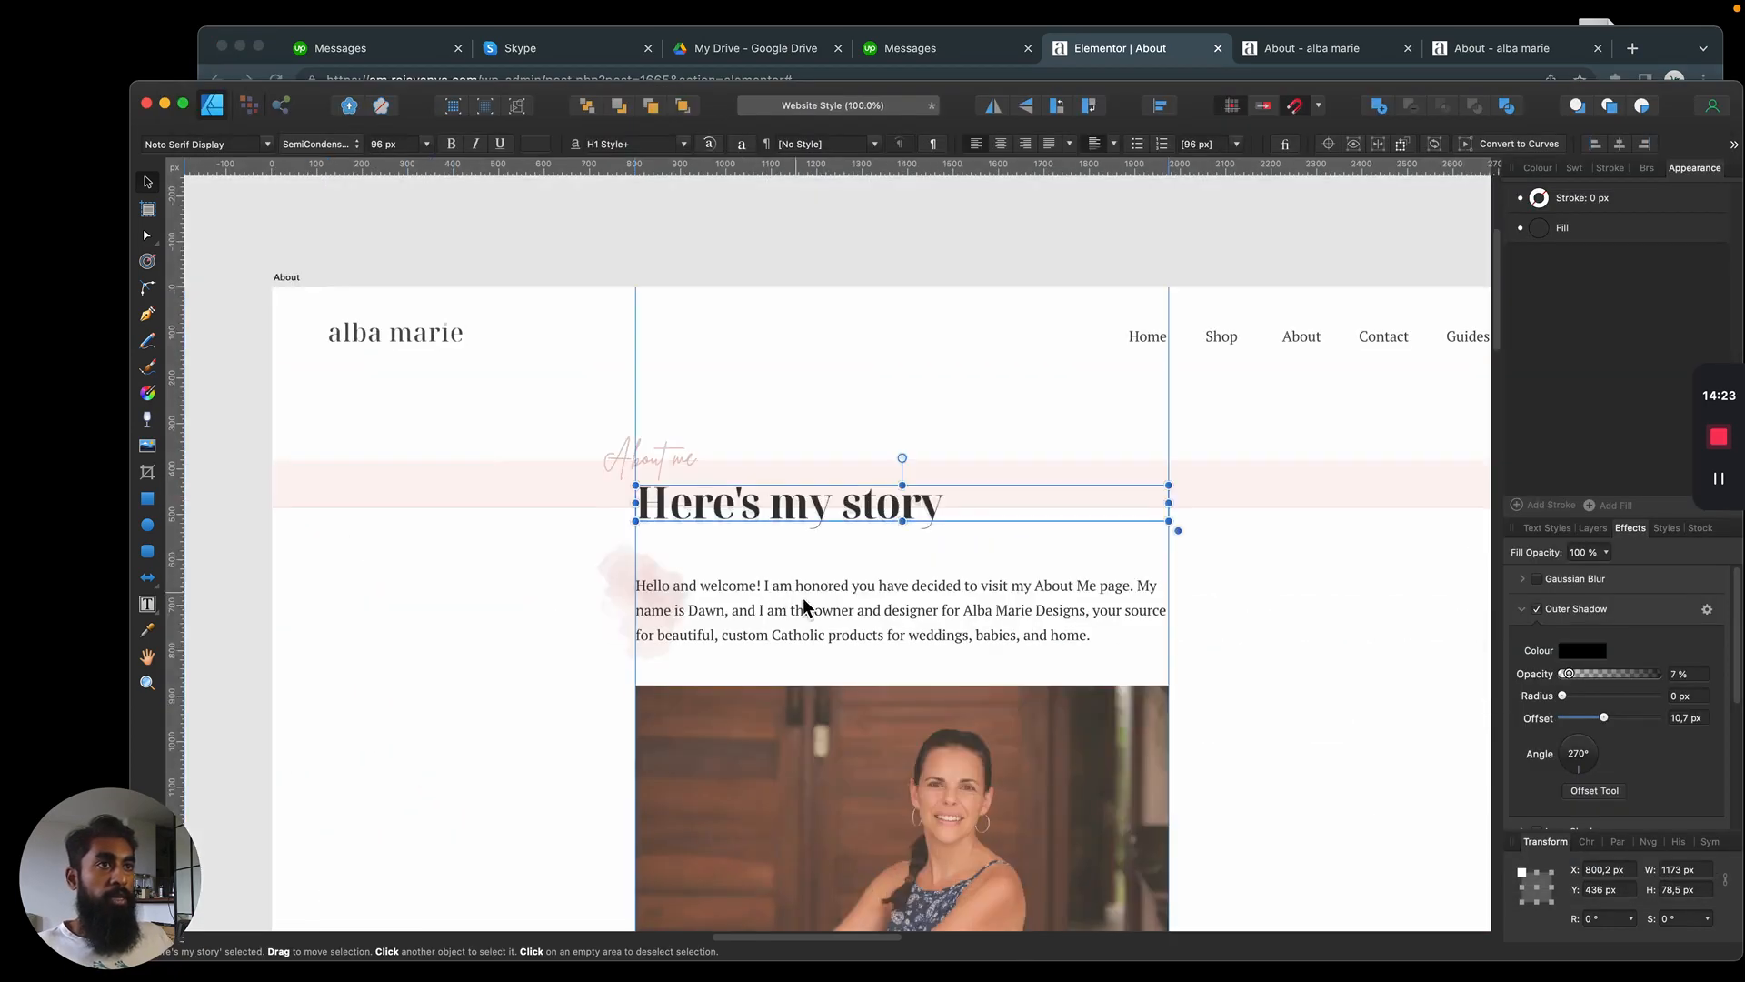
{"action": "left_click_drag", "start_coordinate": [886, 583], "coordinate": [814, 456]}
{"action": "key", "text": "super+z"}
{"action": "double_click", "coordinate": [849, 627]}
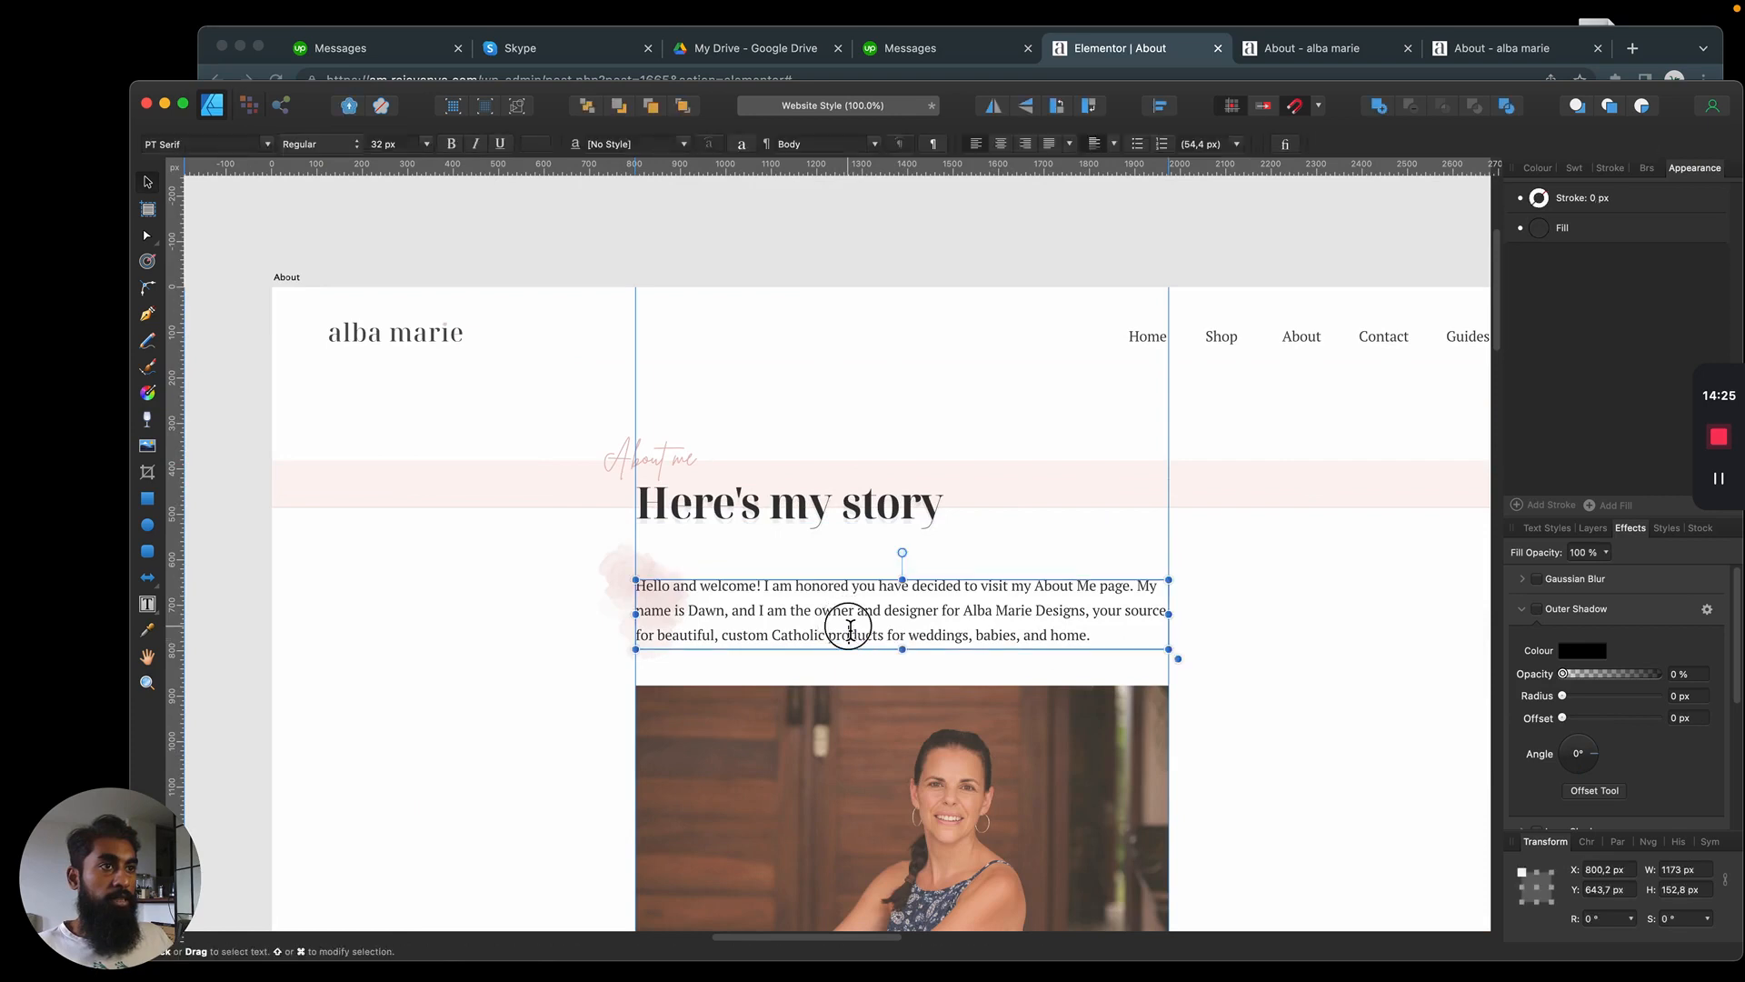
{"action": "triple_click", "coordinate": [849, 610]}
{"action": "key", "text": "super+a"}
{"action": "key", "text": "super+c"}
{"action": "key", "text": "Escape"}
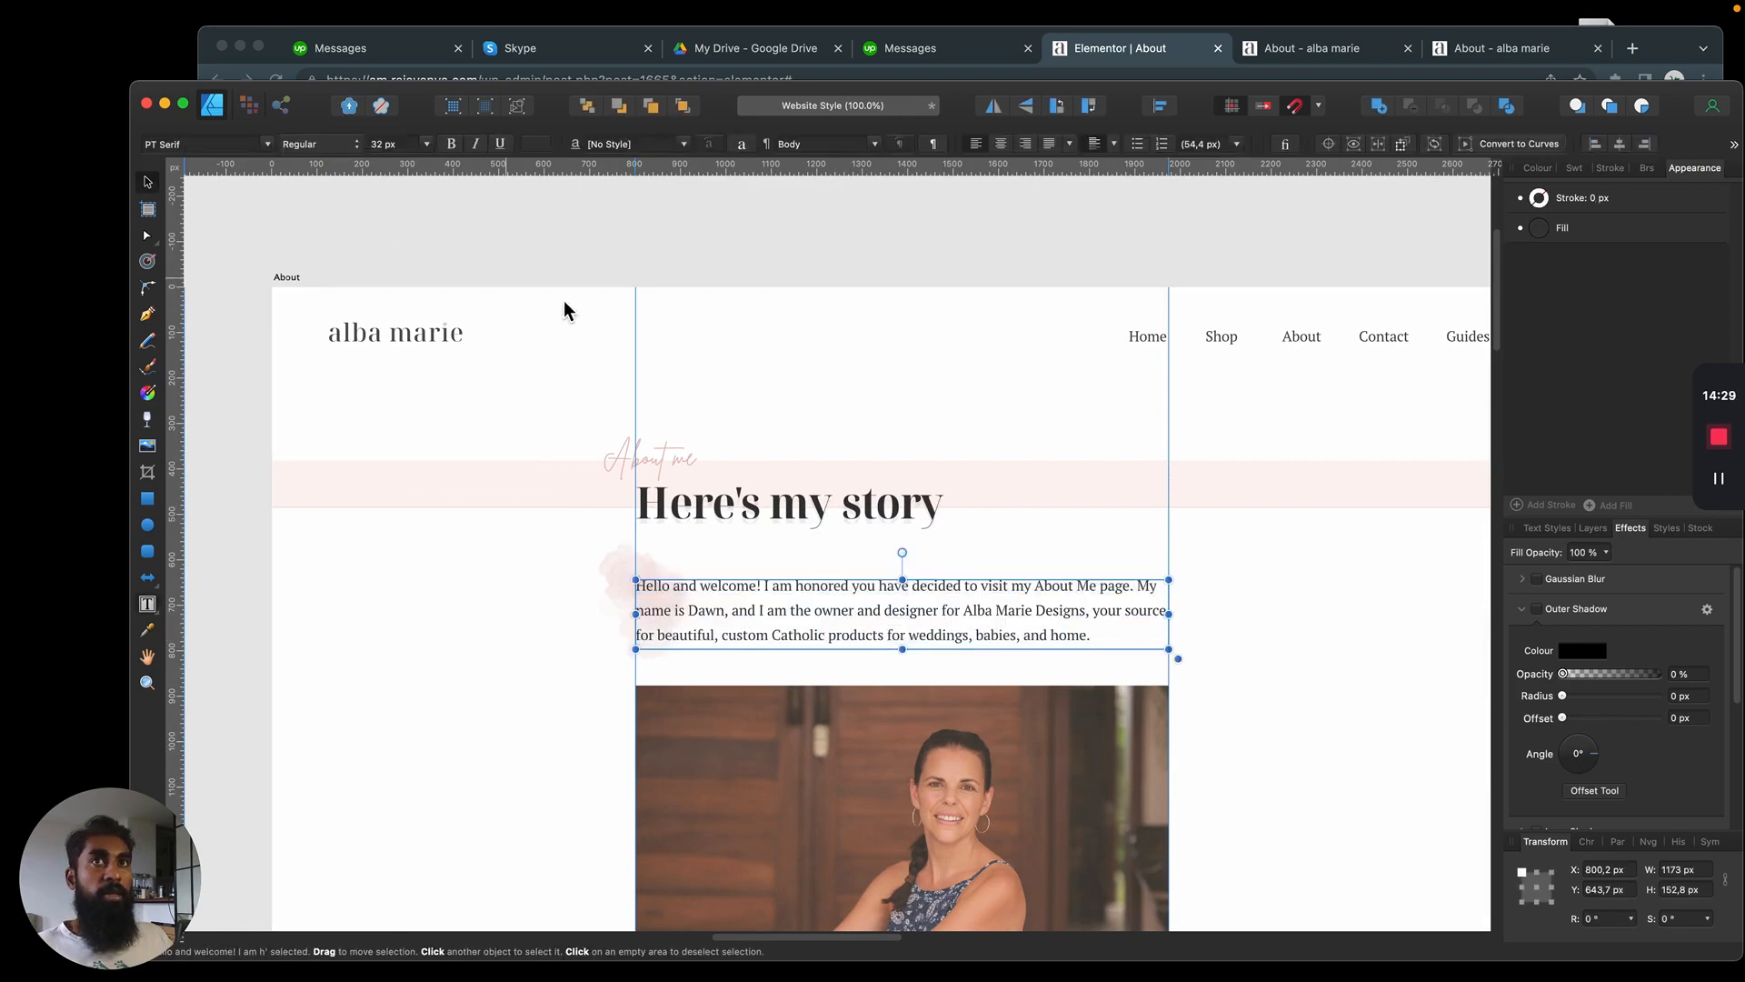
Replace the new text widget's placeholder in Elementor with the copied "Hello and welcome!" paragraph
{"action": "key", "text": "super+Tab"}
{"action": "left_click", "coordinate": [761, 401]}
{"action": "left_click", "coordinate": [355, 469]}
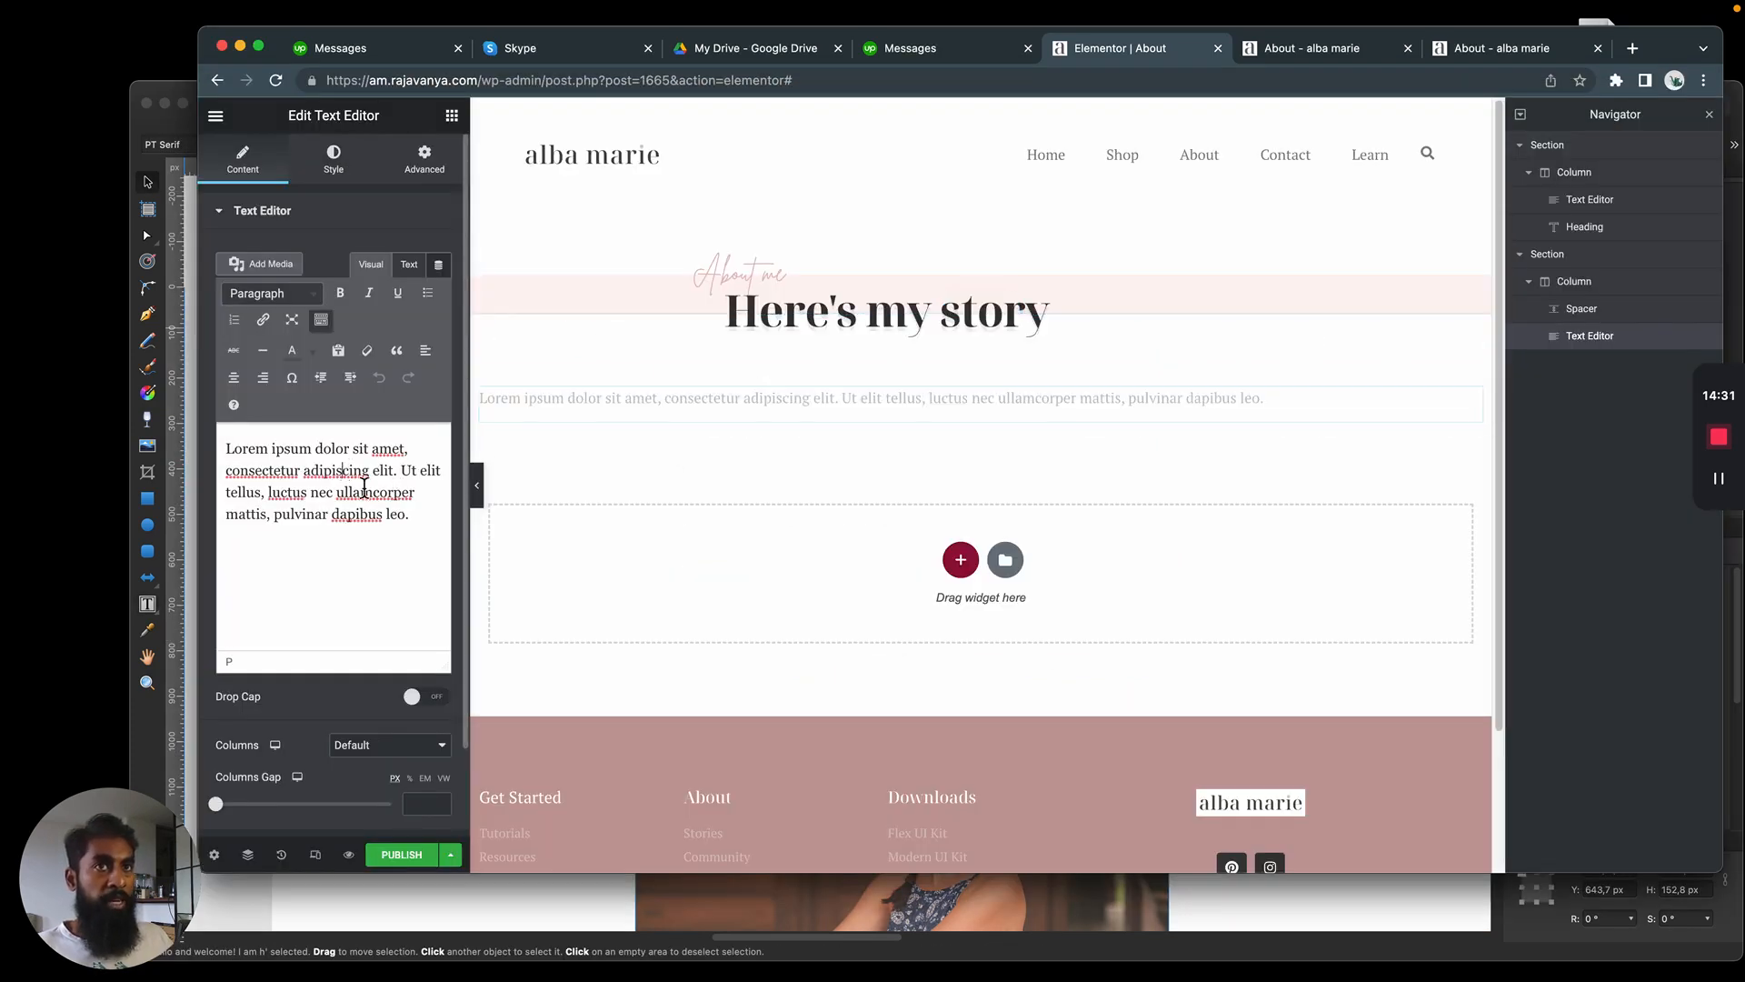
{"action": "key", "text": "super+a"}
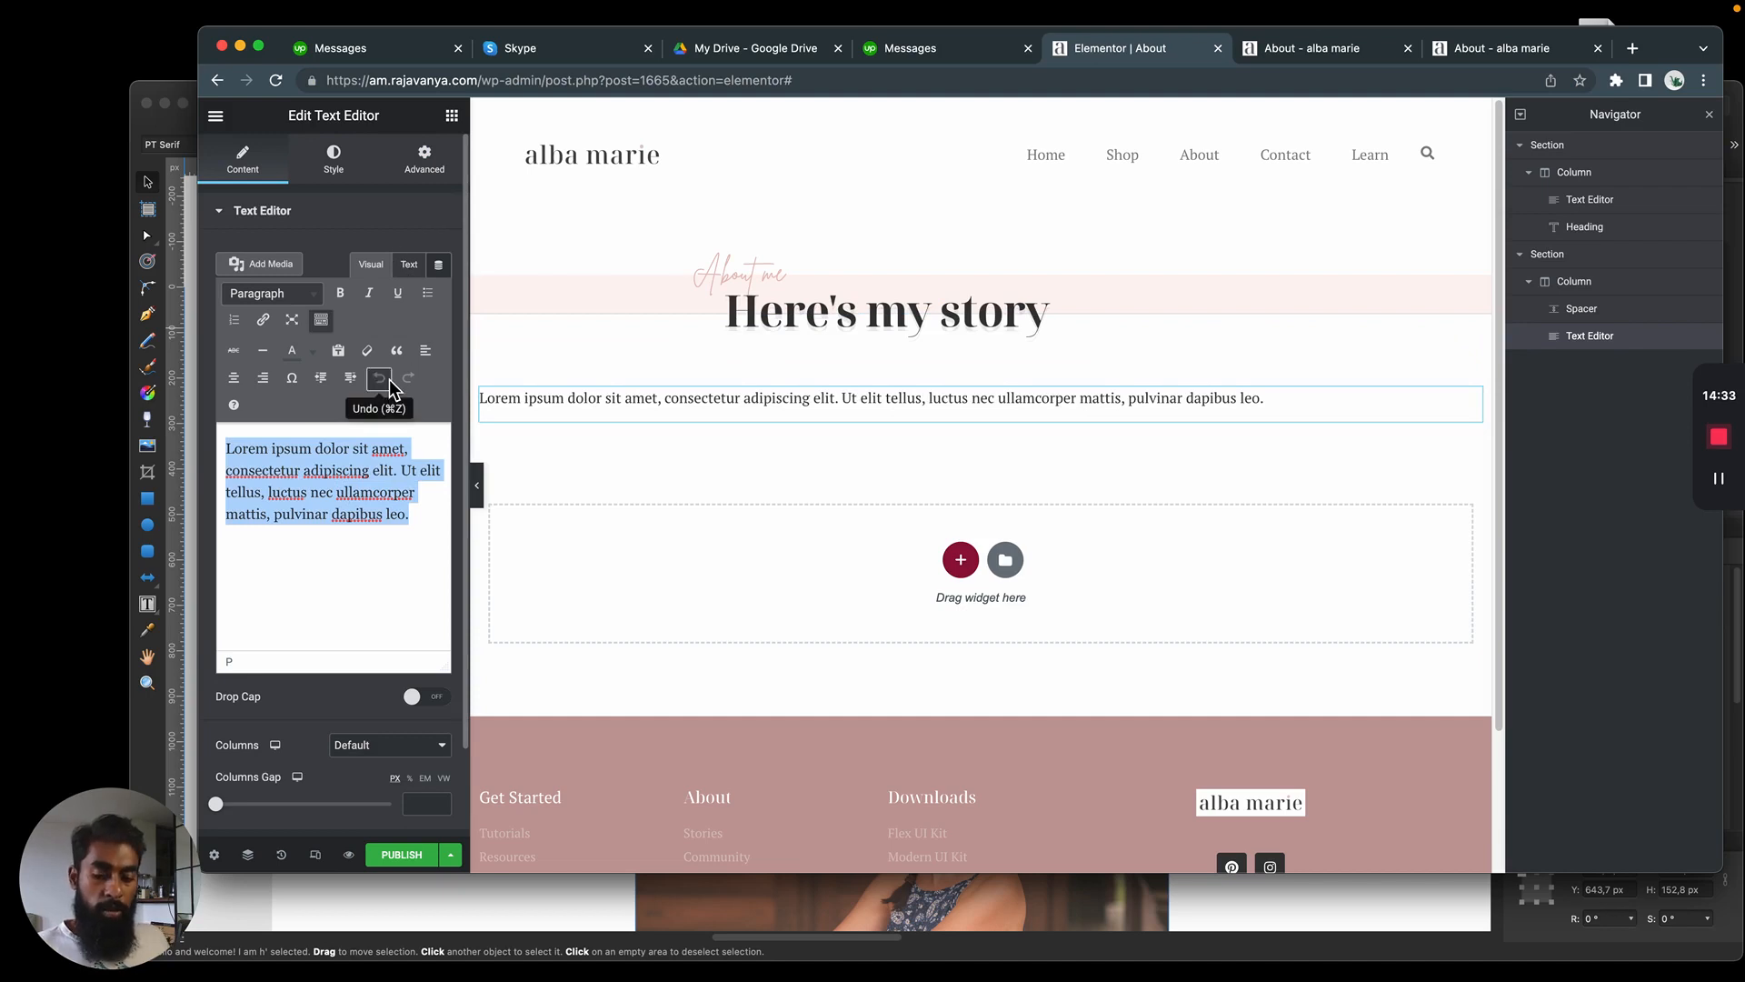
{"action": "key", "text": "super+v"}
{"action": "left_click", "coordinate": [409, 263]}
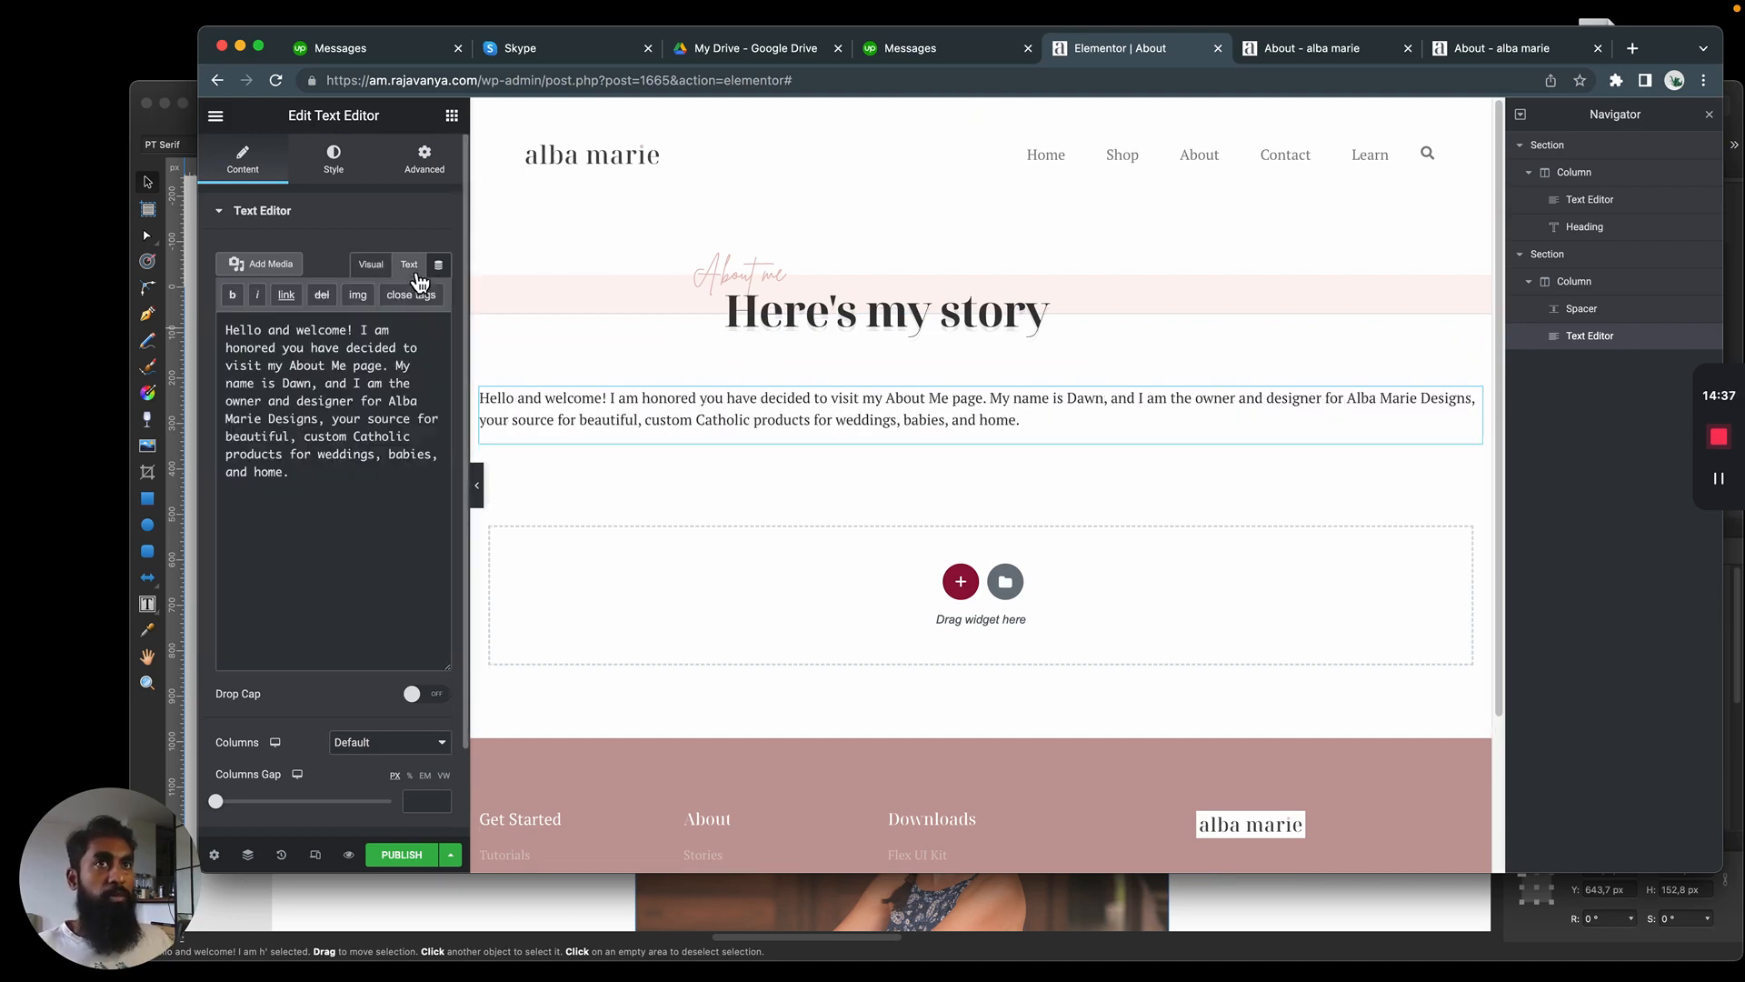
Put the copied paragraph into the widget's visual editor and examine the HTML code it carries along
{"action": "left_click", "coordinate": [371, 264]}
{"action": "triple_click", "coordinate": [361, 496]}
{"action": "left_click", "coordinate": [357, 519]}
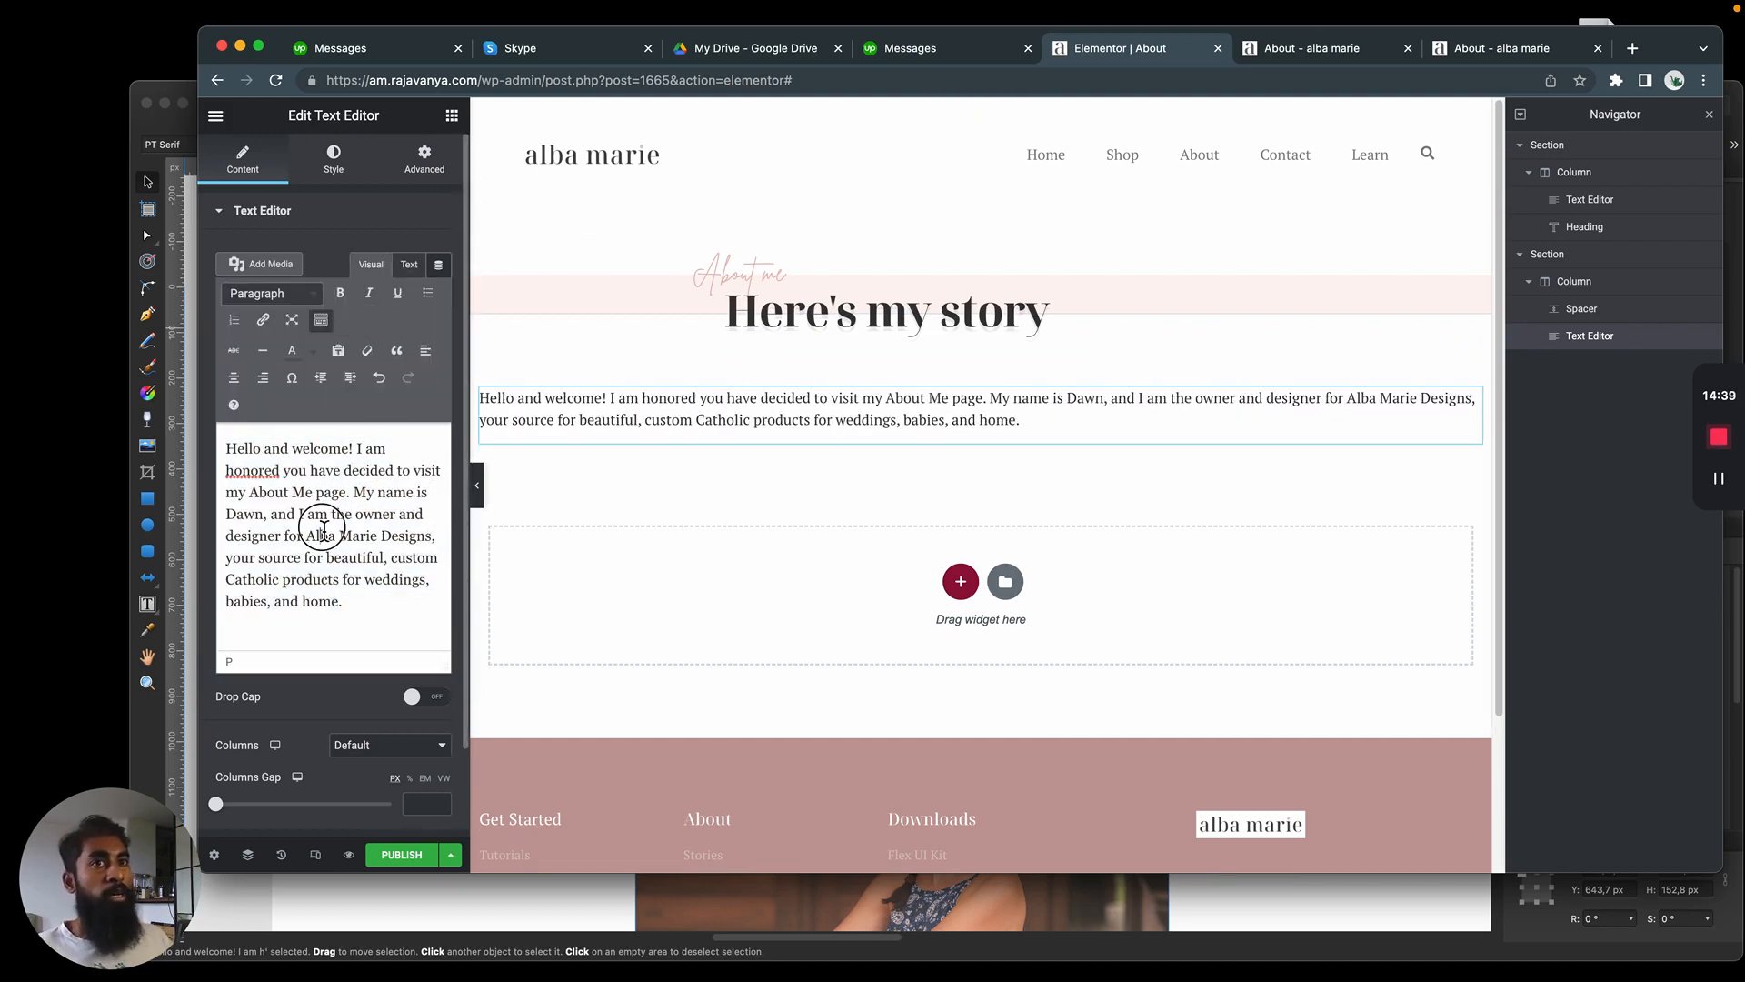
{"action": "triple_click", "coordinate": [324, 529]}
{"action": "key", "text": "Right"}
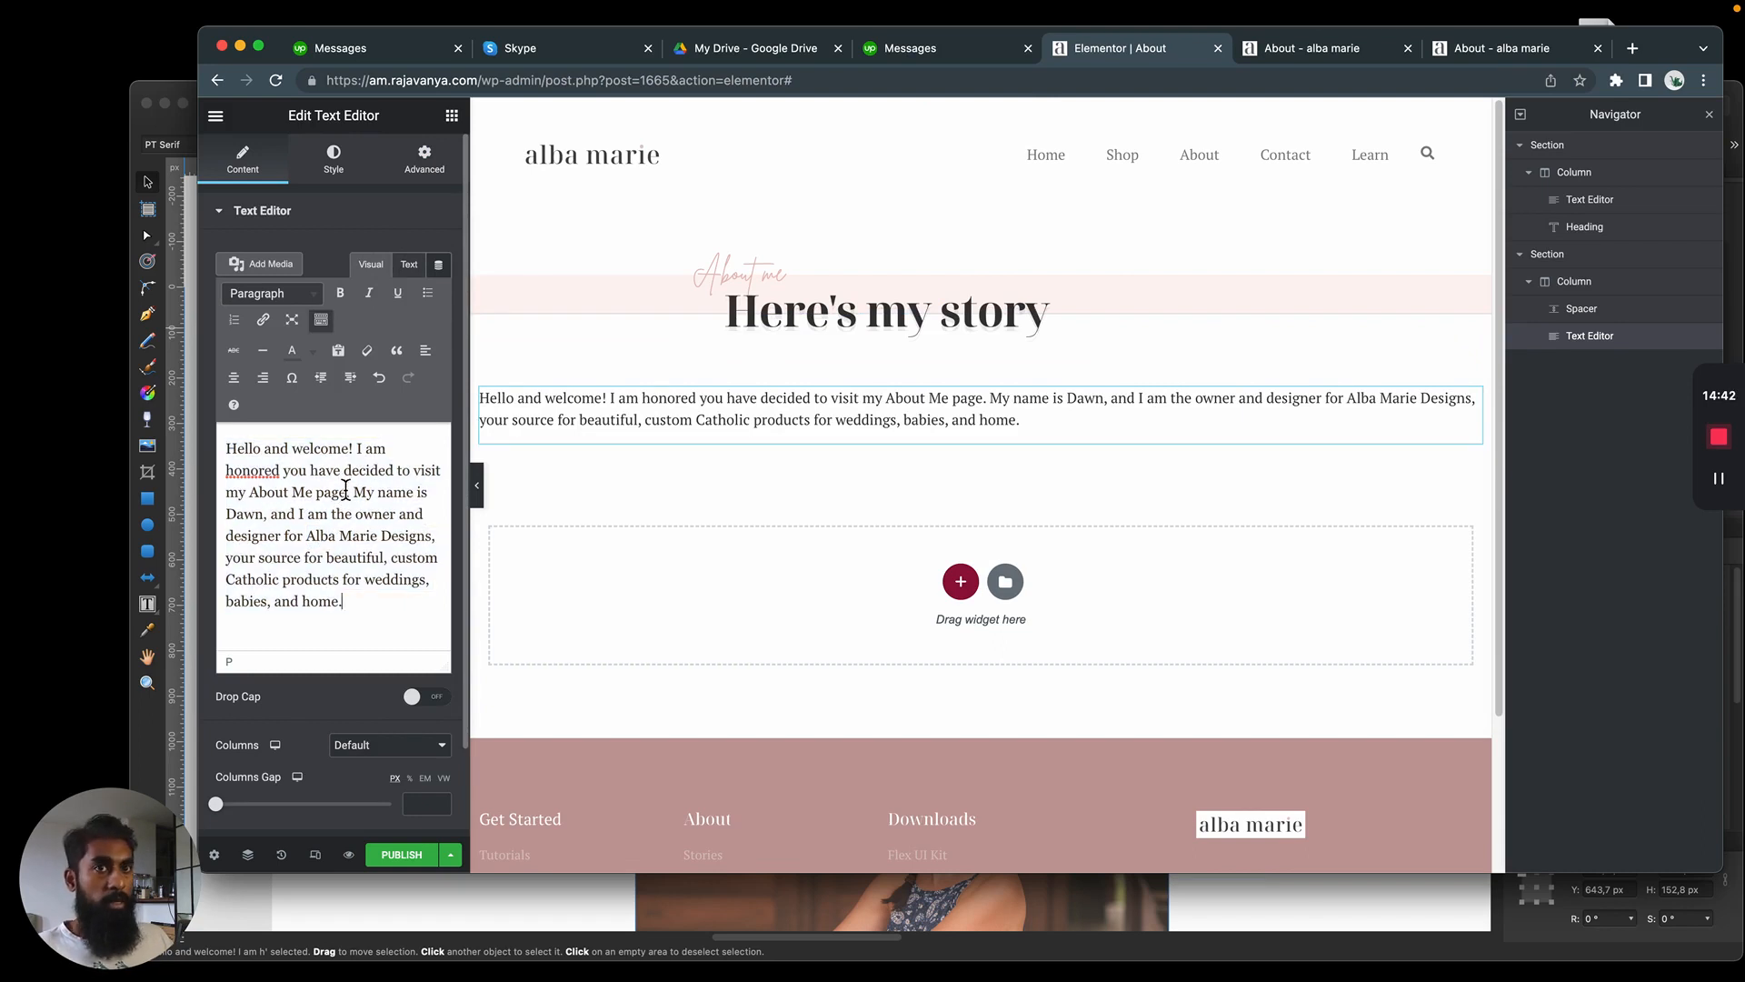
{"action": "left_click", "coordinate": [408, 266]}
{"action": "left_click_drag", "start_coordinate": [226, 329], "coordinate": [395, 489]}
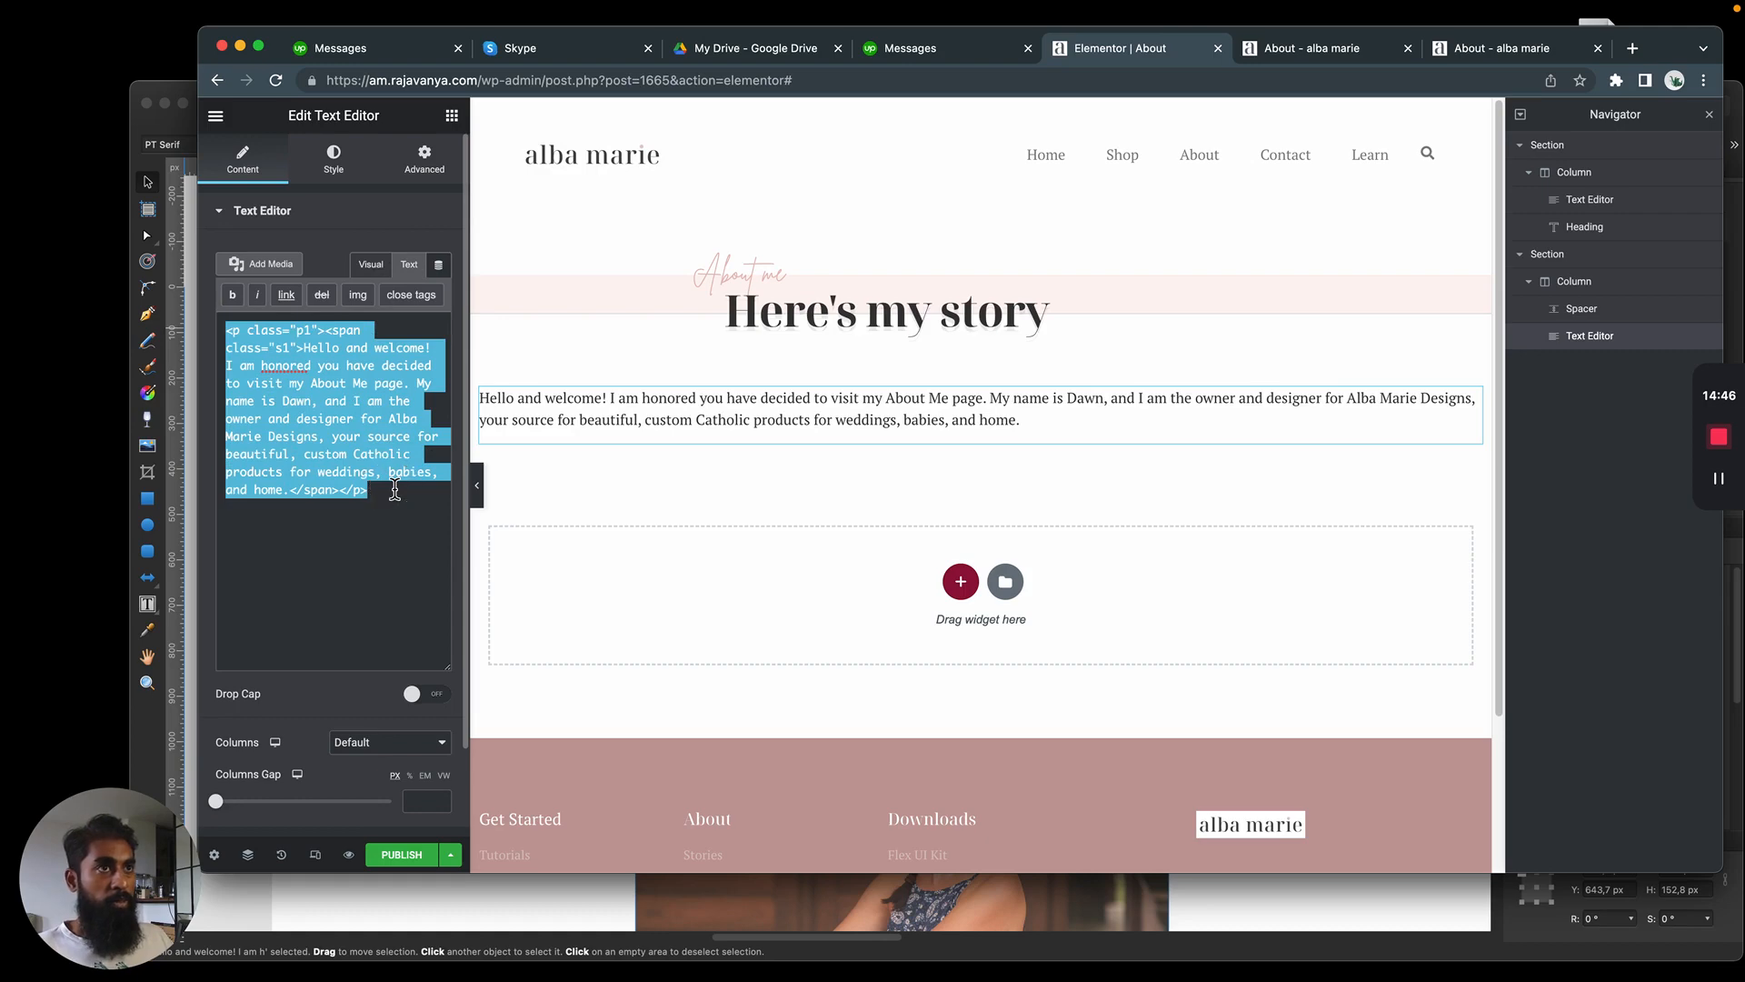
{"action": "left_click", "coordinate": [371, 264]}
{"action": "left_click", "coordinate": [409, 264]}
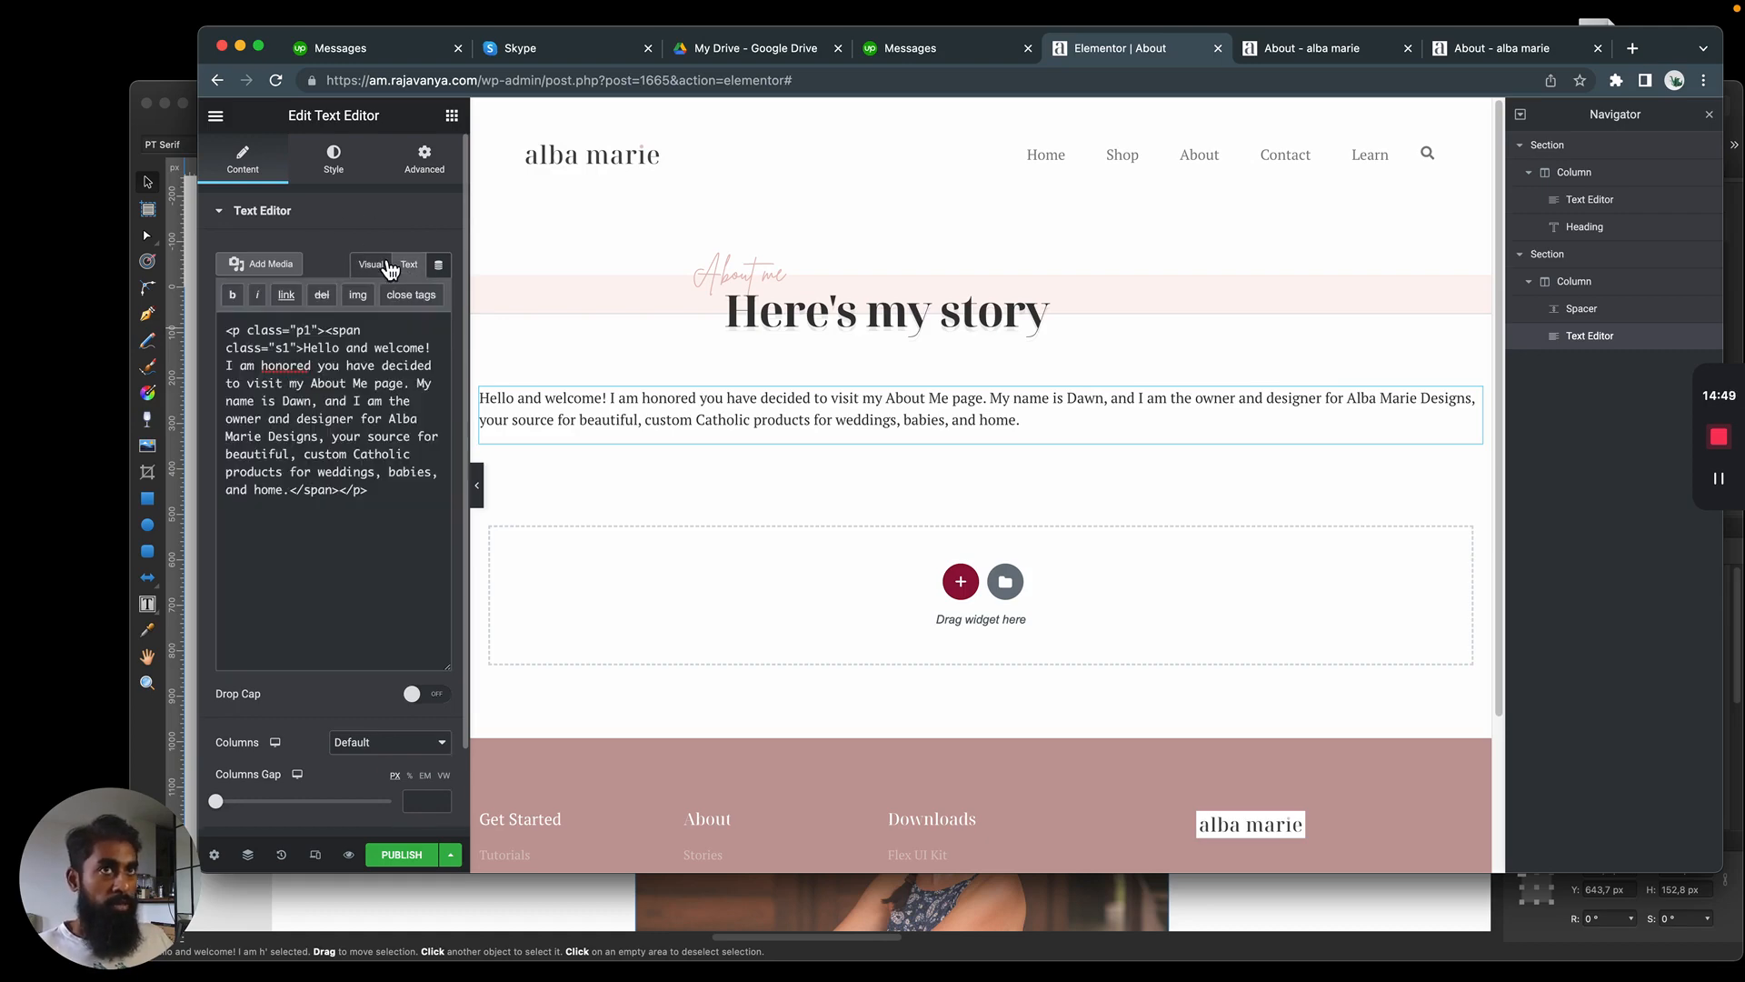
Replace the paragraph's HTML code with the copied text as plain text without tags
{"action": "key", "text": "super+a"}
{"action": "left_click", "coordinate": [356, 502]}
{"action": "key", "text": "super+a"}
{"action": "key", "text": "super+v"}
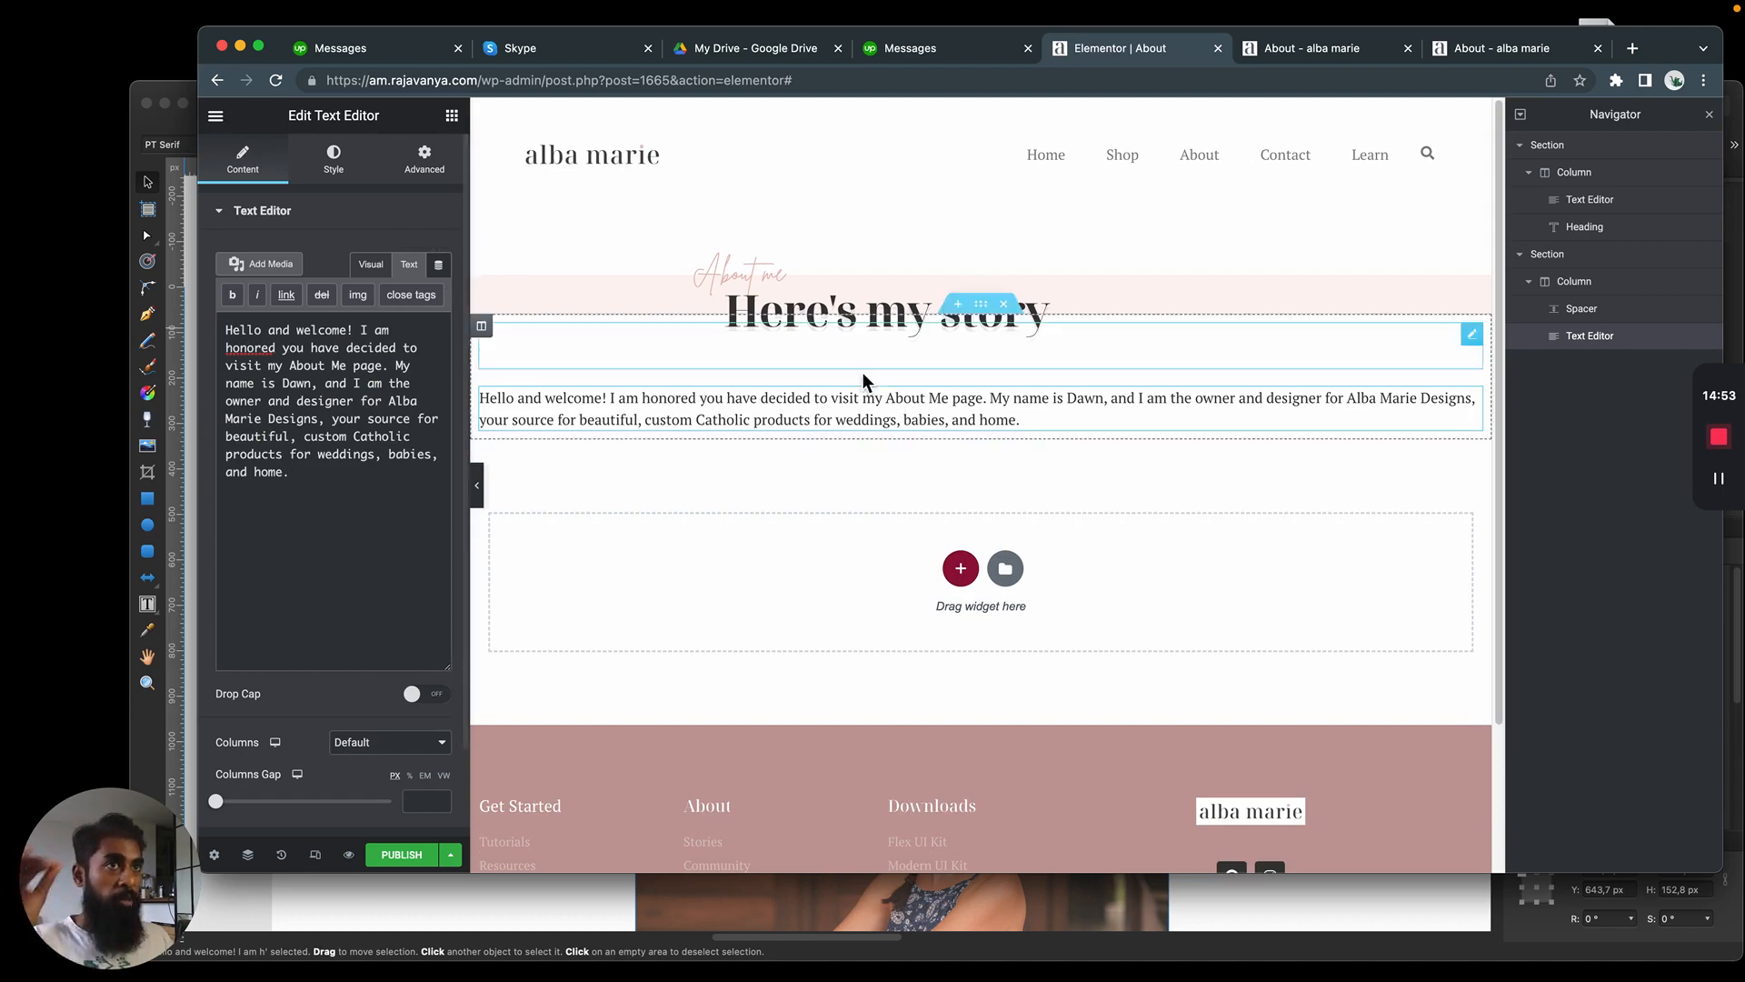
Set the paragraph section's boxed content width to 585 and compare the text's line breaks with the mockup
{"action": "key", "text": "super+Tab"}
{"action": "key", "text": "super+Tab"}
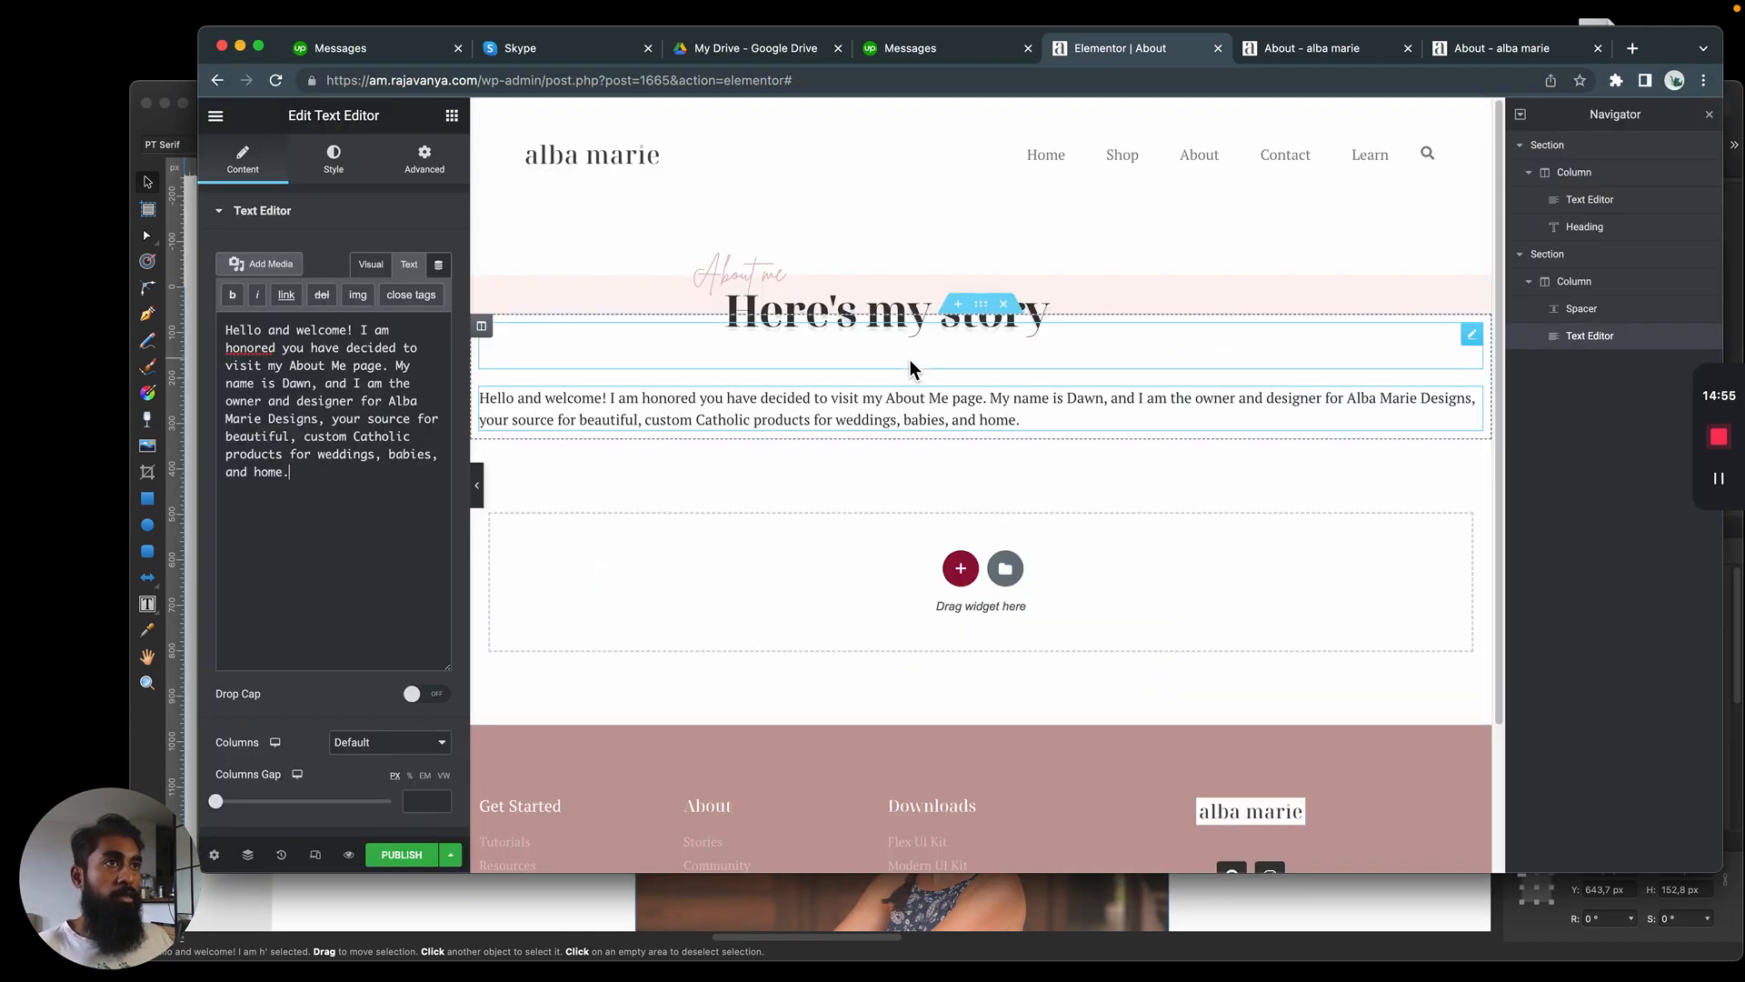
{"action": "left_click", "coordinate": [980, 433]}
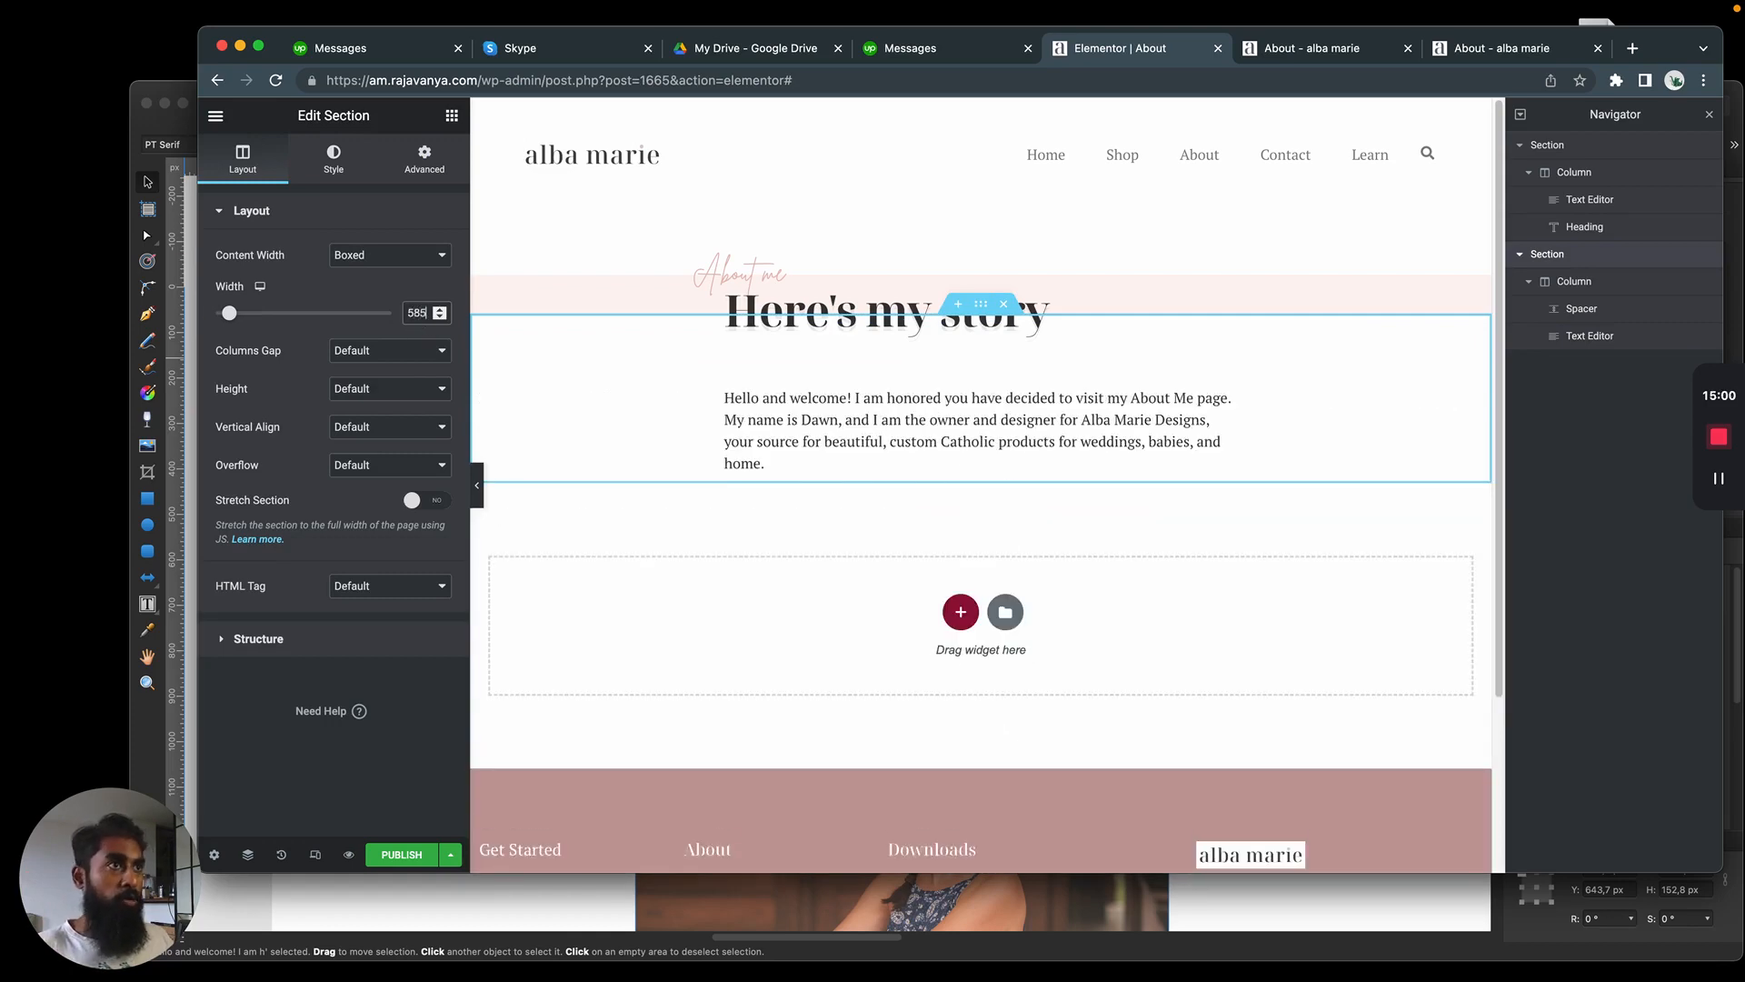
{"action": "key", "text": "super+Tab"}
{"action": "key", "text": "super+Tab"}
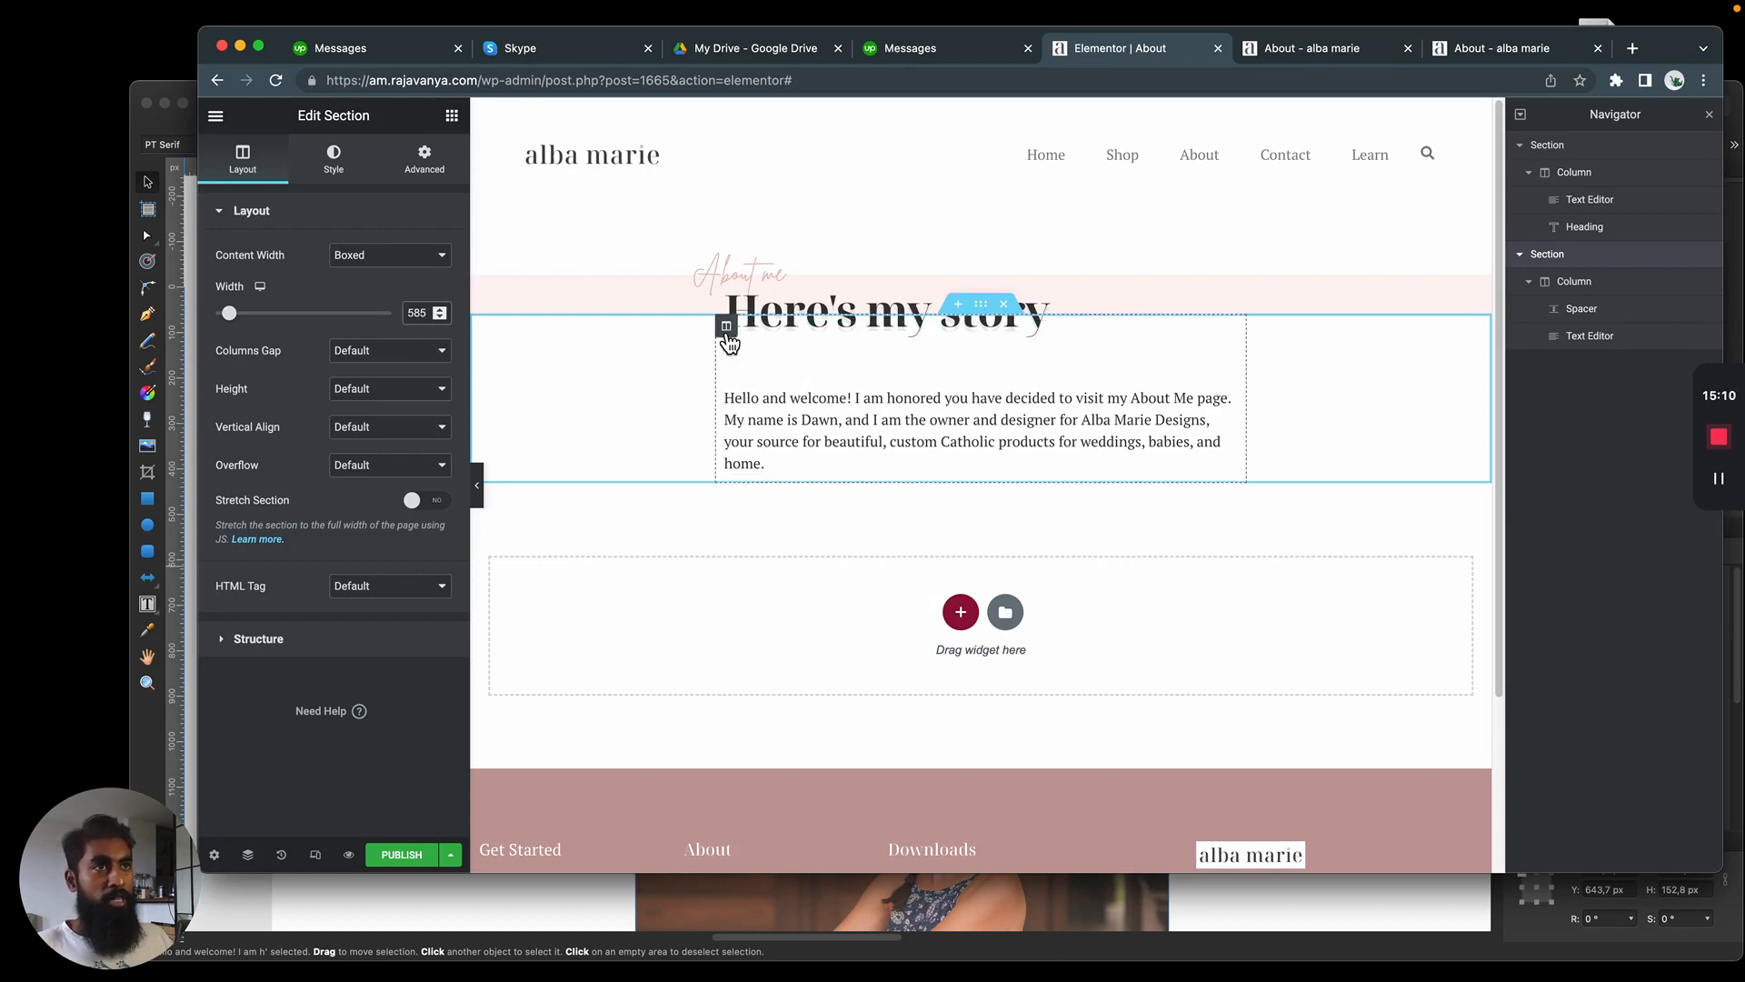
Check the paragraph column's widgets space setting and reopen the layout settings of its section
{"action": "left_click", "coordinate": [727, 327]}
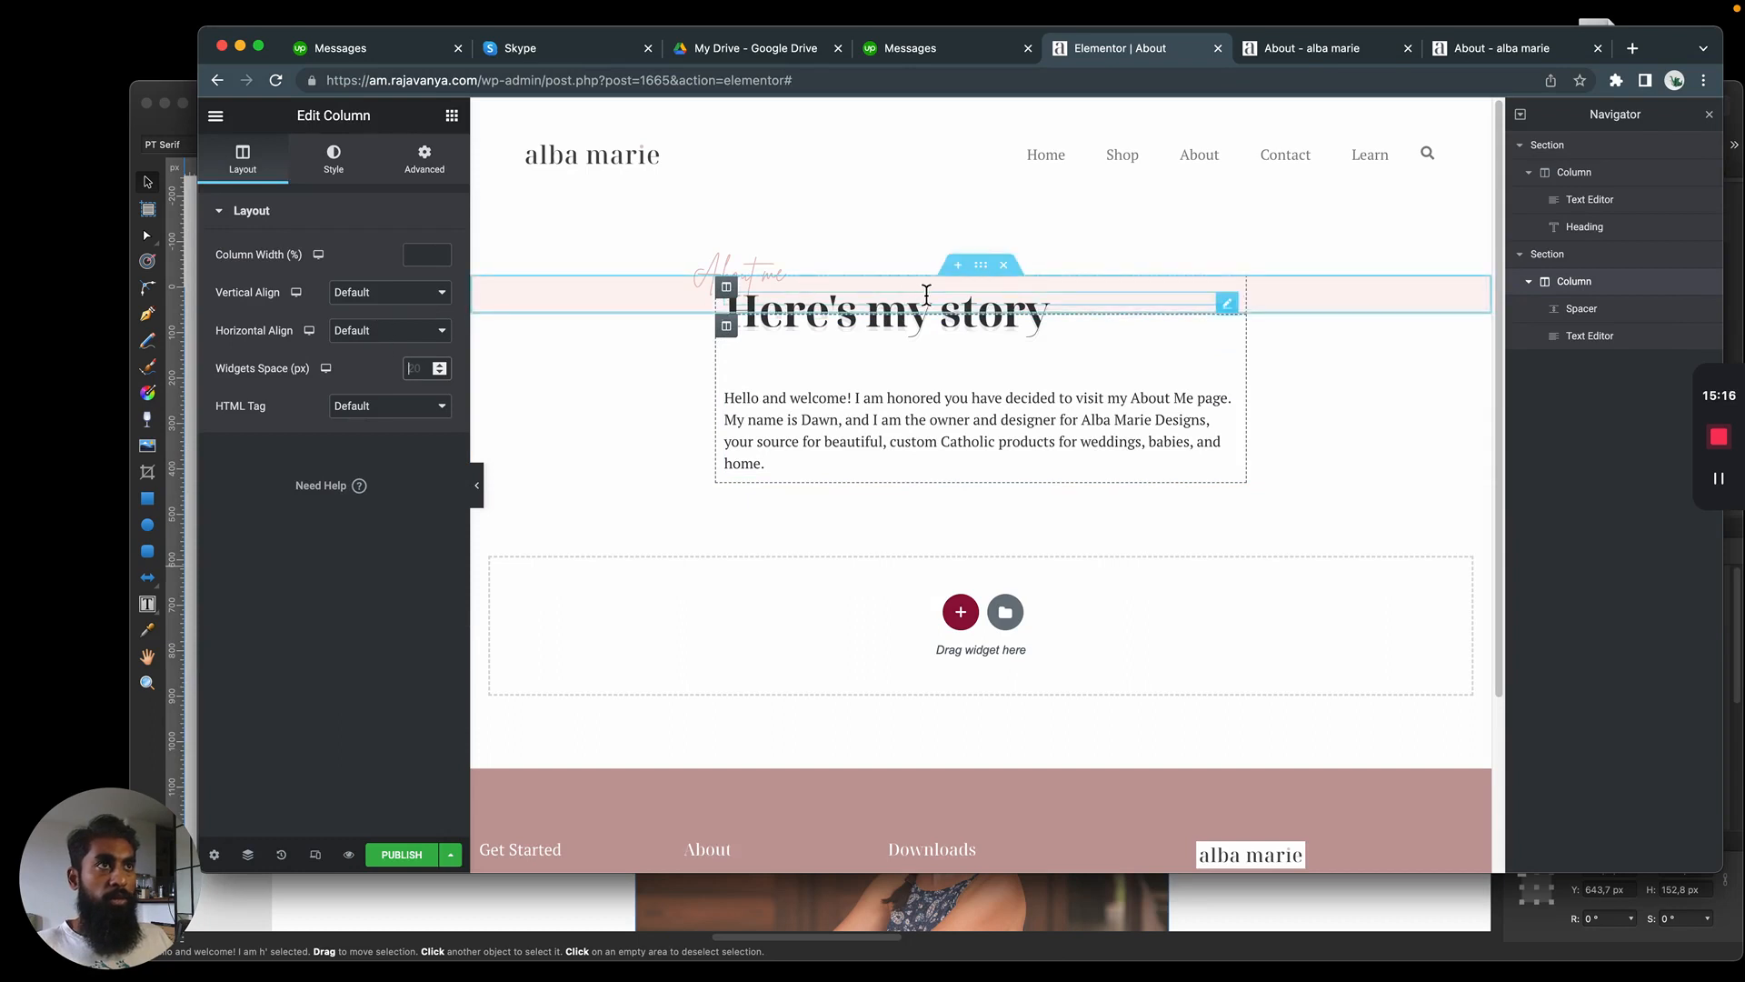
{"action": "left_click", "coordinate": [980, 304]}
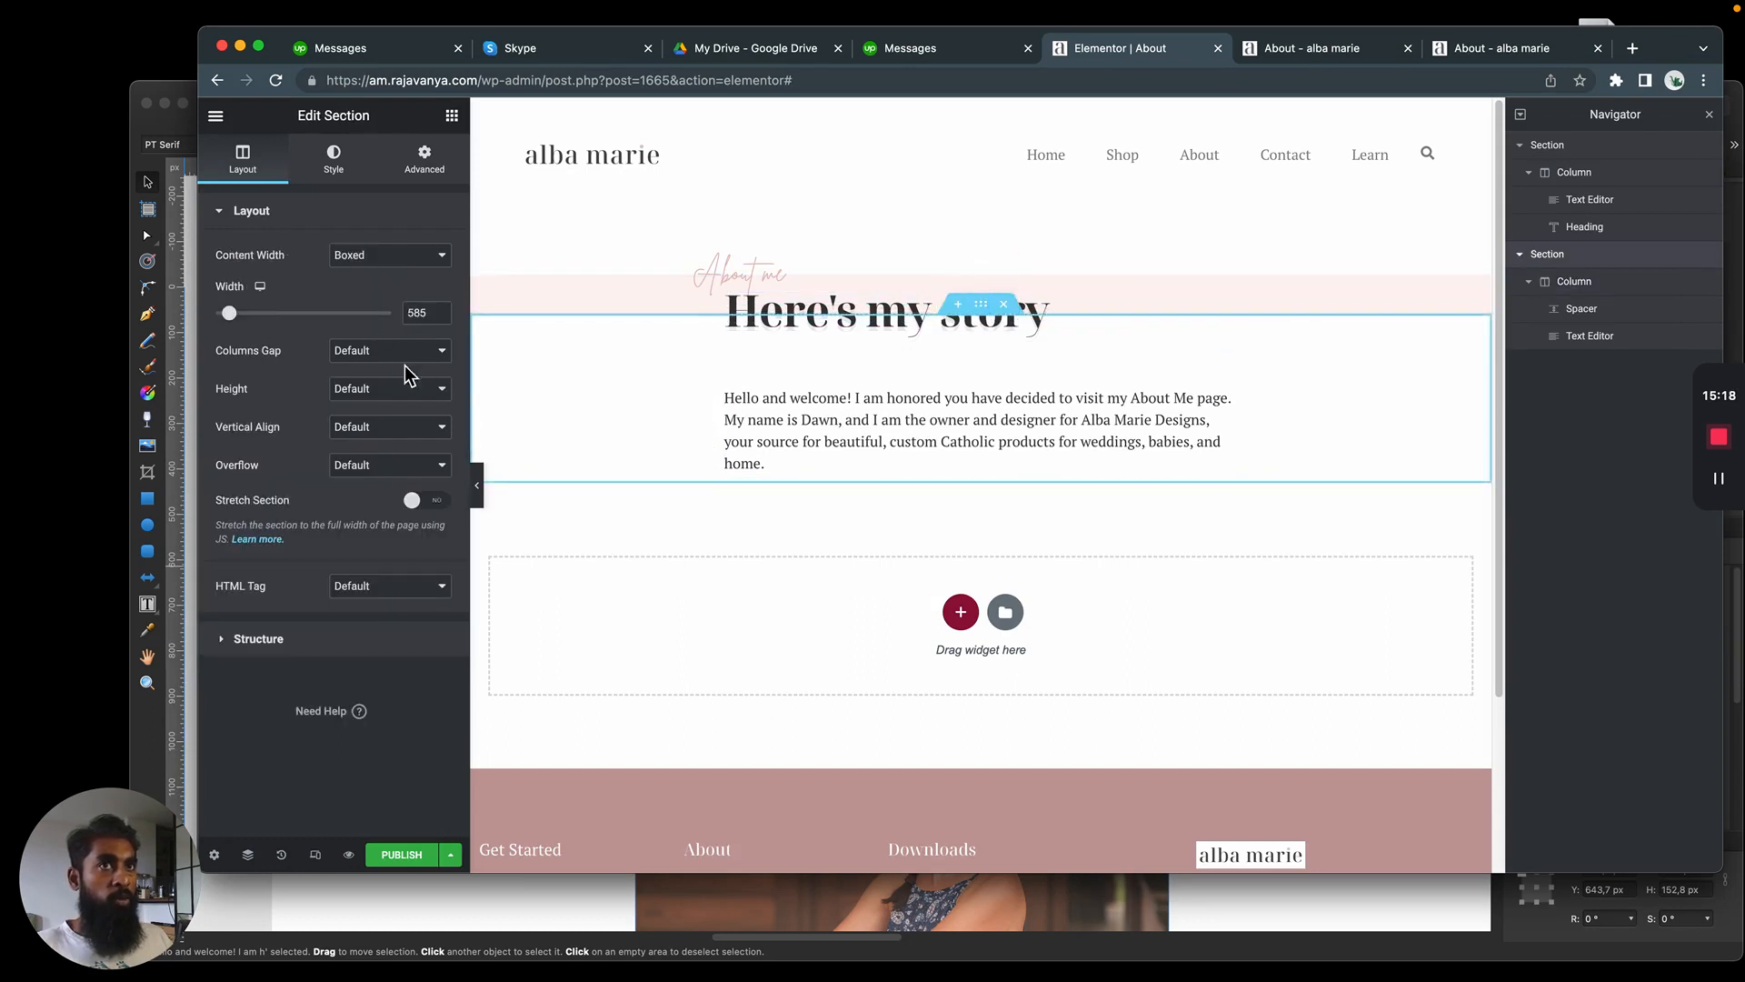
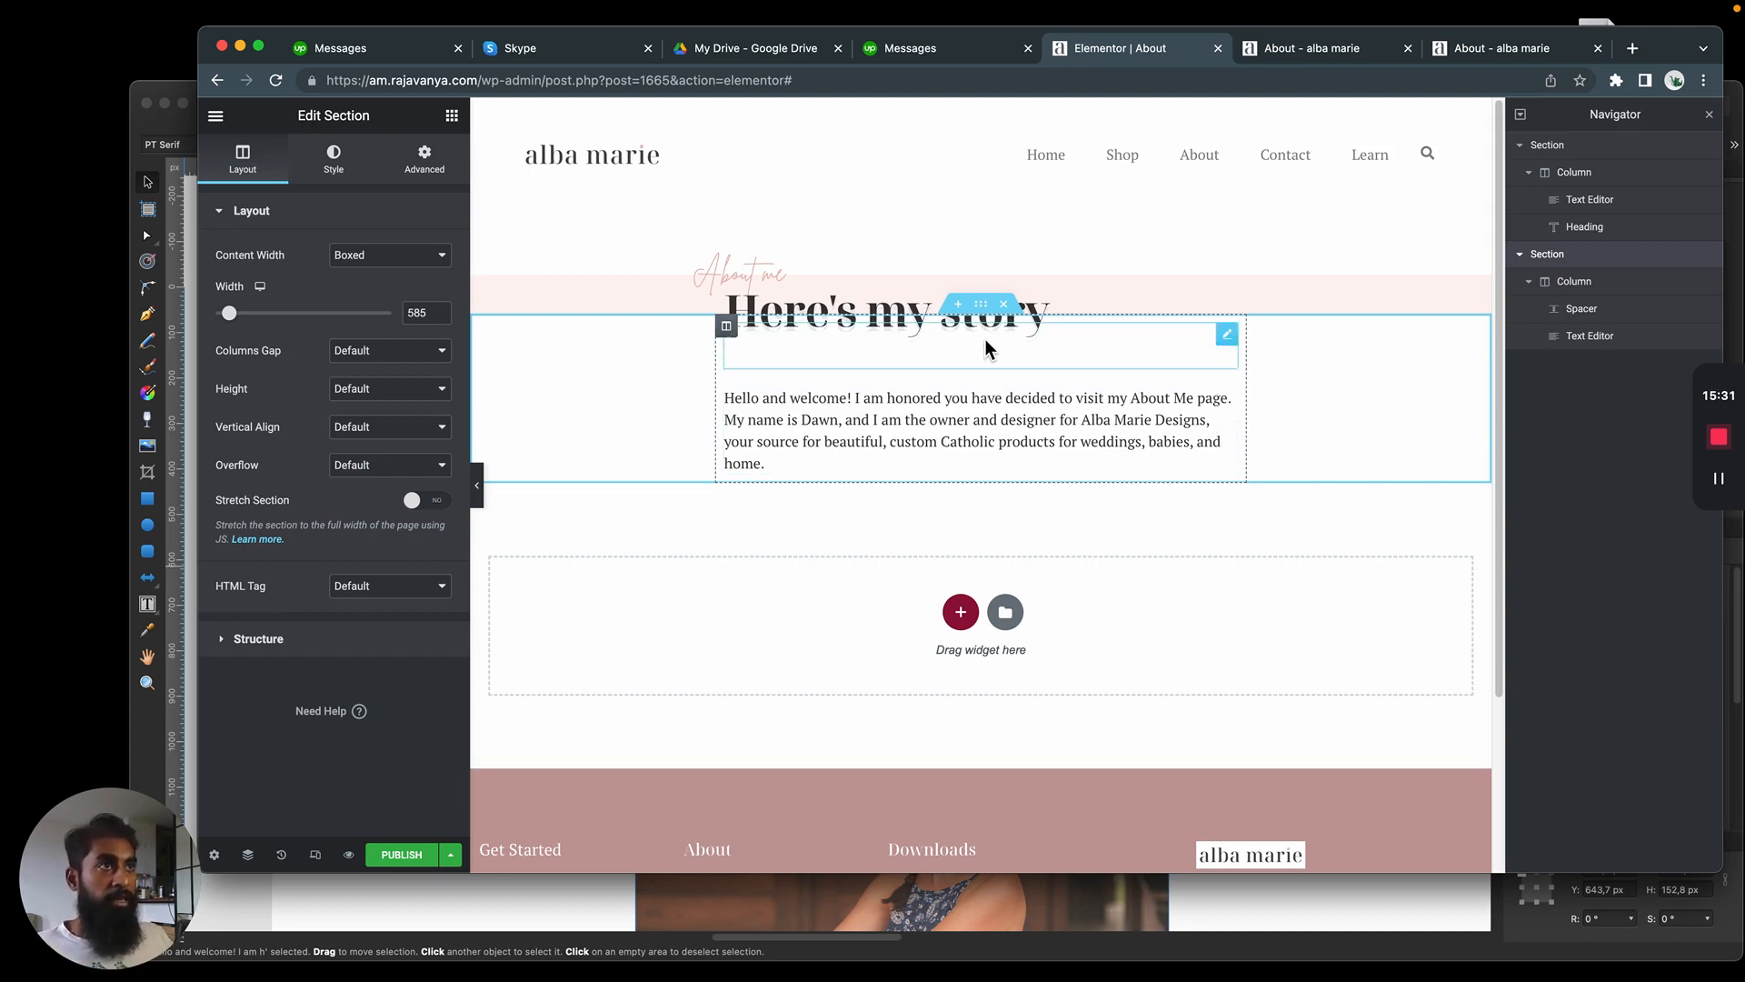
Try the No Gap columns setting on the paragraph section, and restore it to Default
{"action": "left_click", "coordinate": [381, 364]}
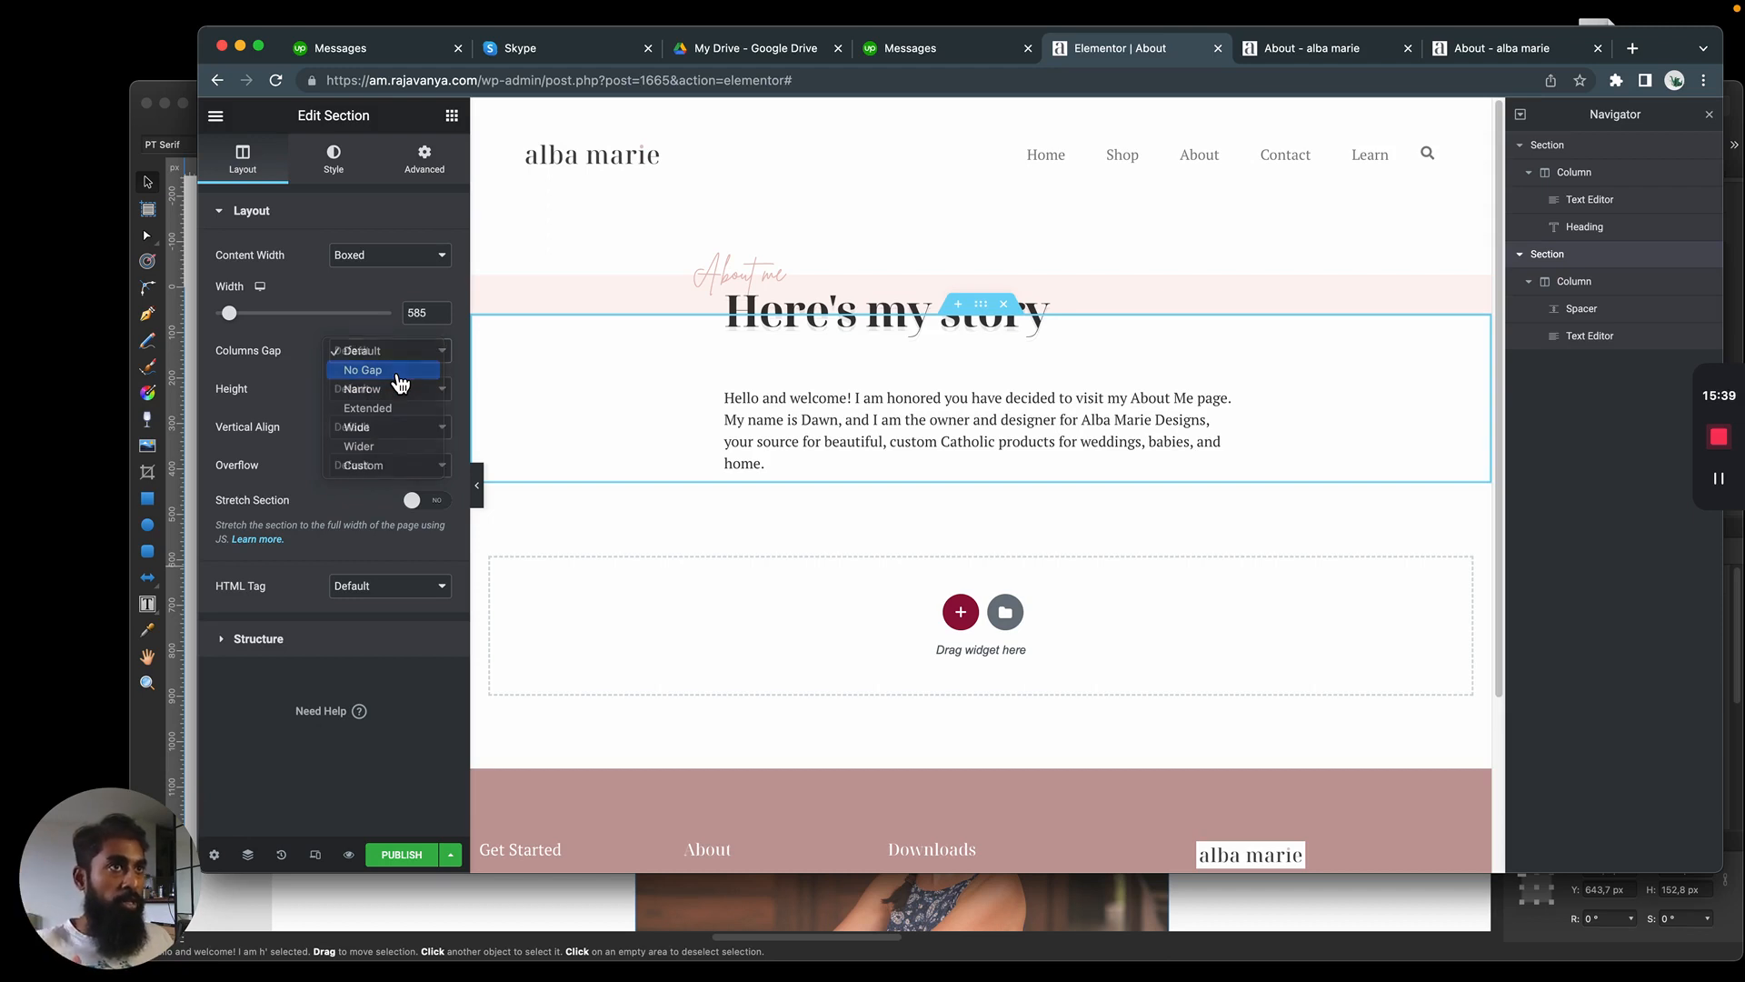
{"action": "left_click", "coordinate": [398, 374]}
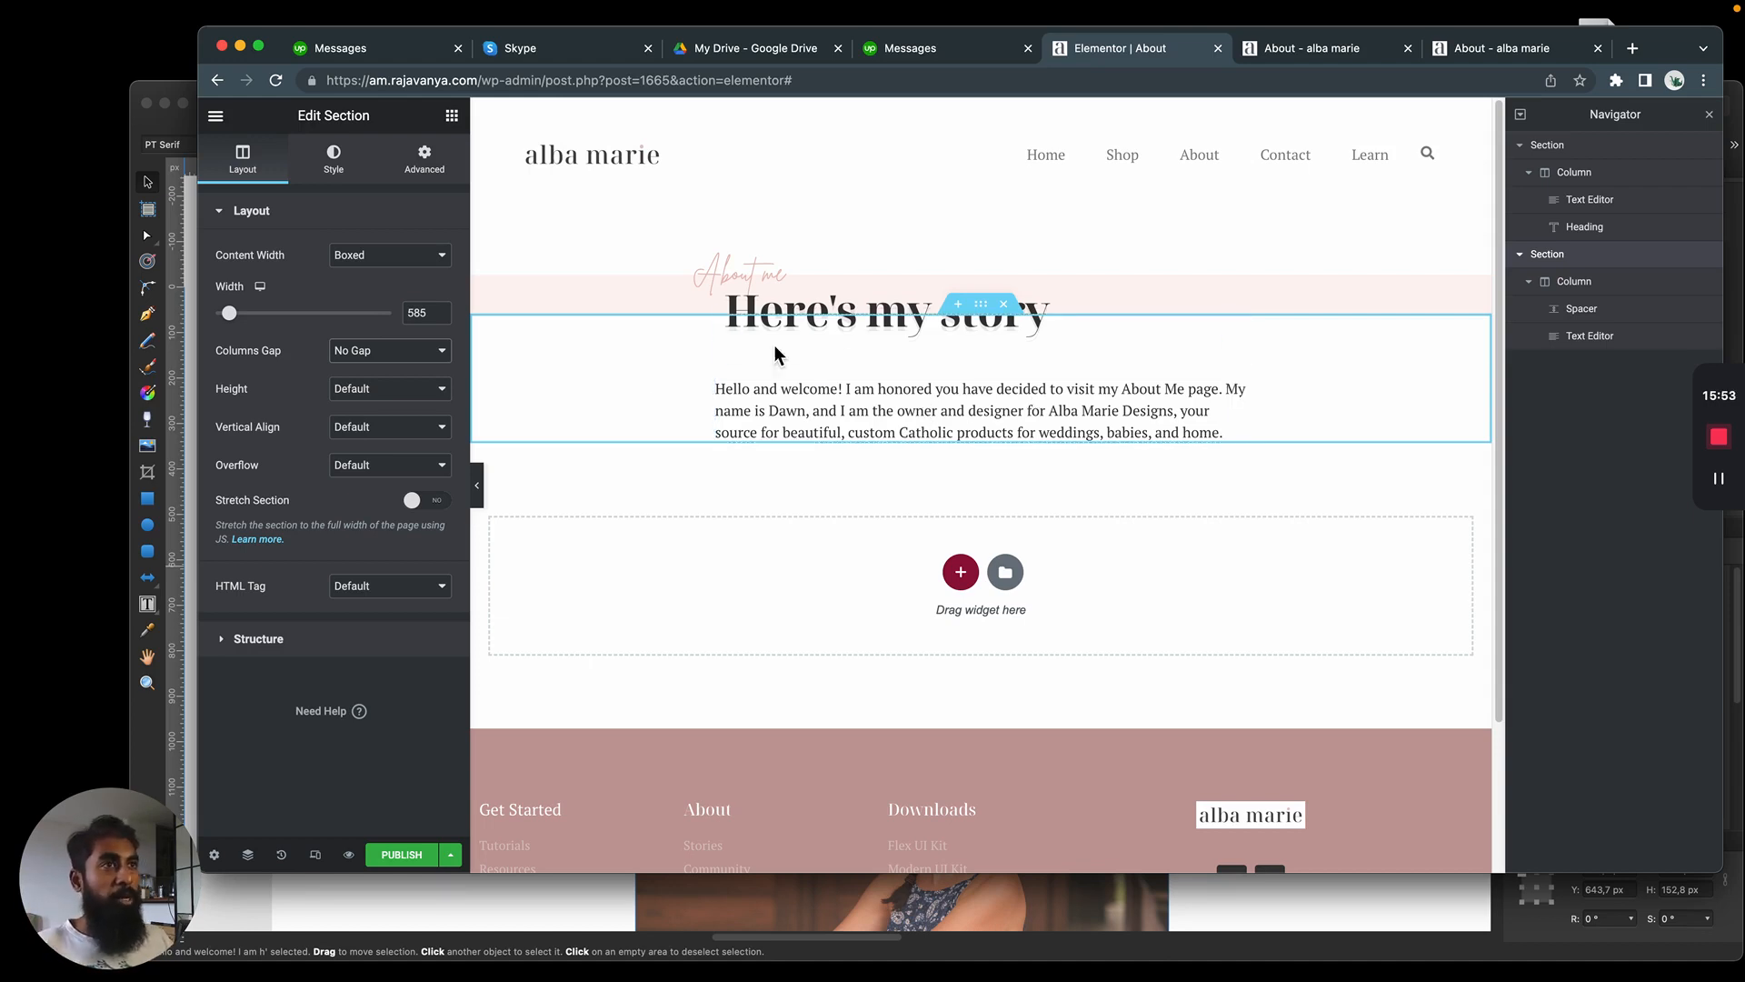
{"action": "left_click", "coordinate": [434, 351]}
{"action": "left_click", "coordinate": [400, 331]}
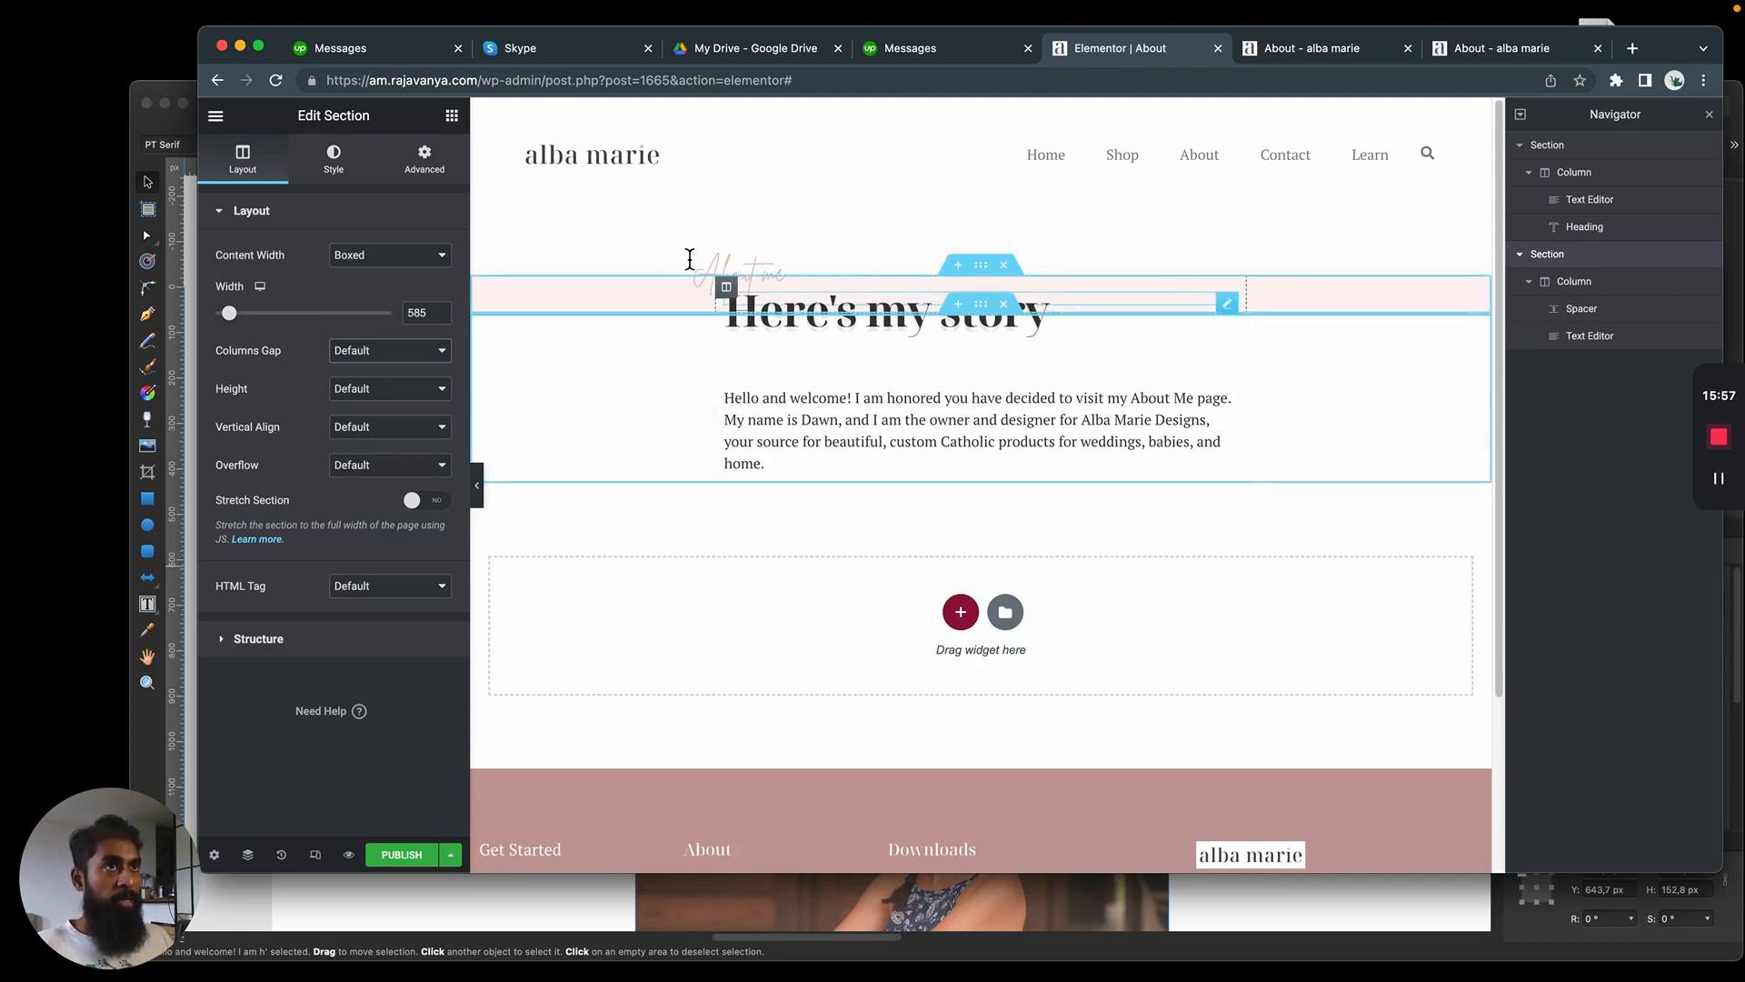
Check the watercolor splash in the mockup, and add an Image widget below the intro paragraph using that splash from the media library
{"action": "key", "text": "super+Tab"}
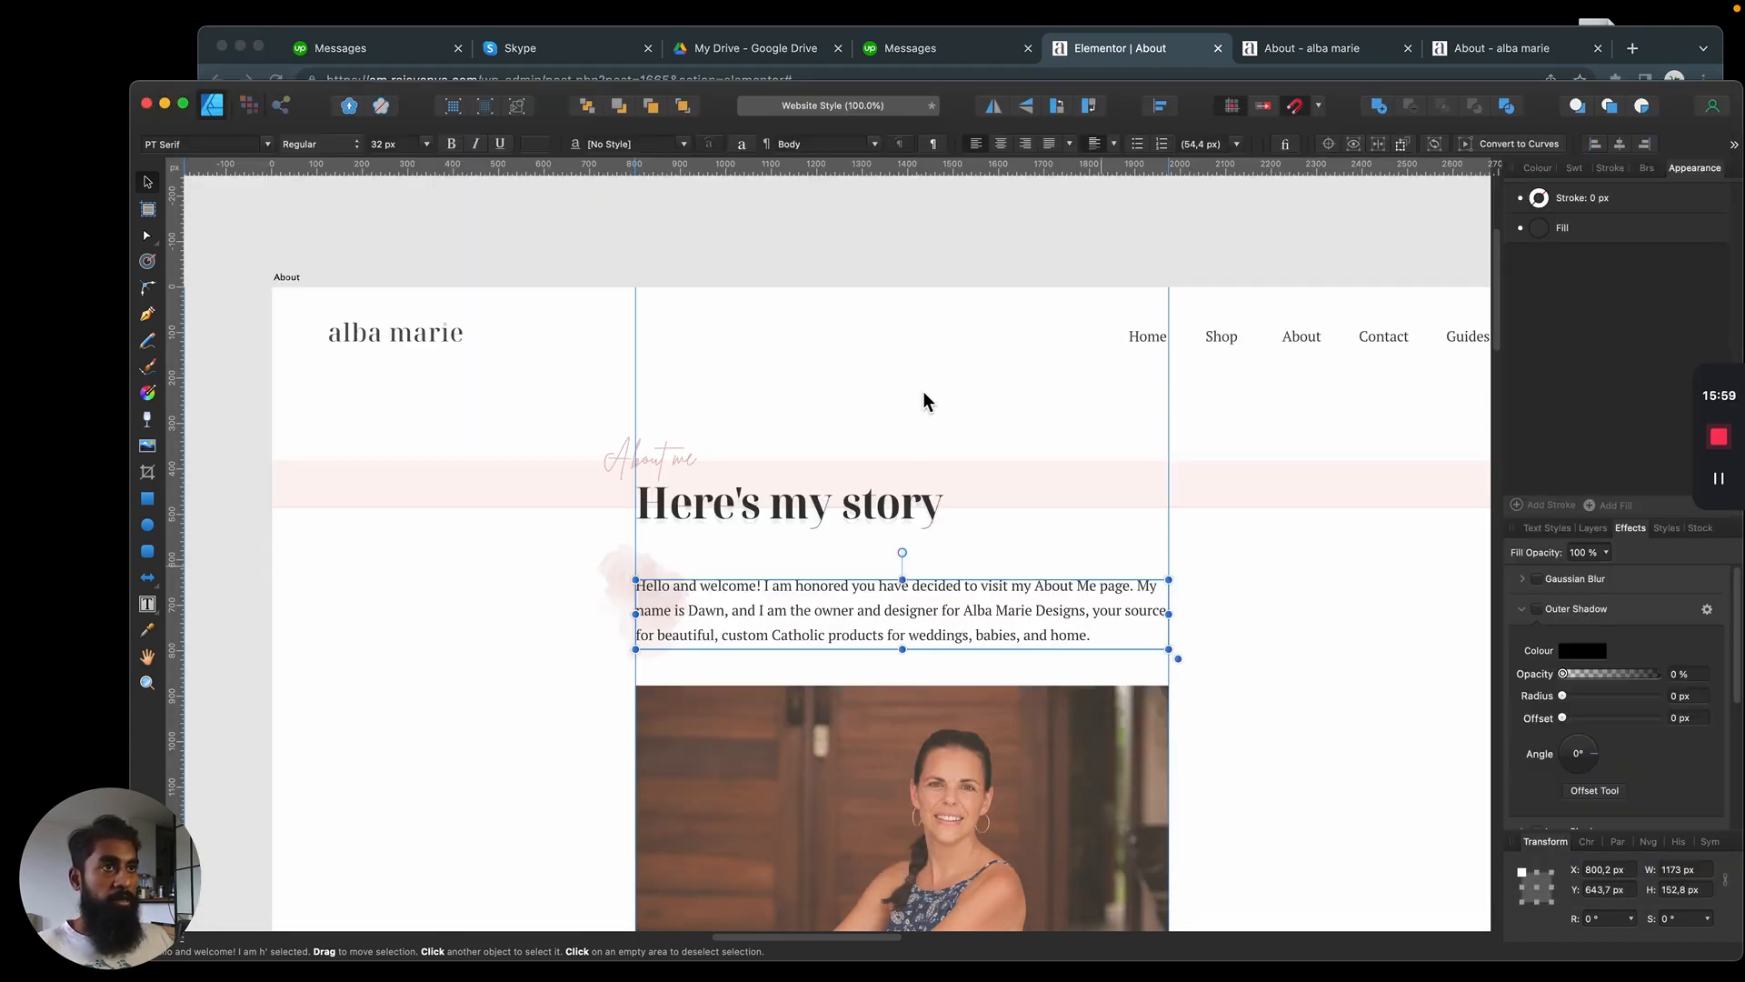
{"action": "left_click", "coordinate": [618, 579]}
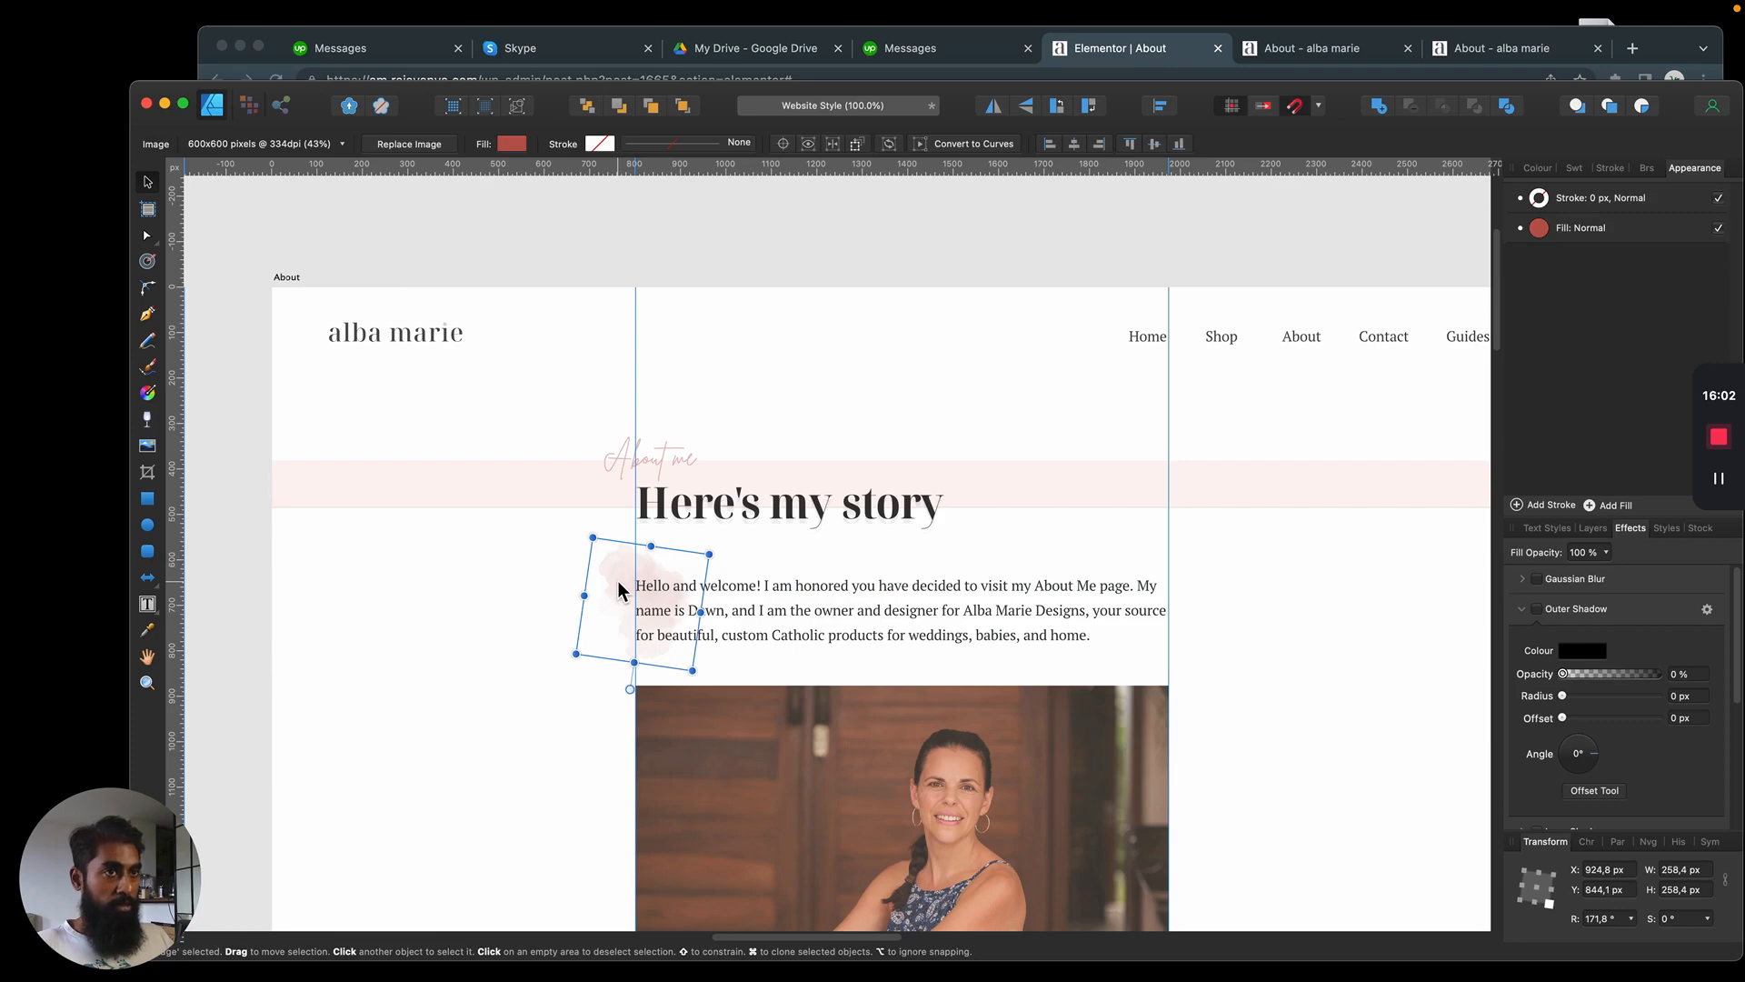
{"action": "key", "text": "super+Tab"}
{"action": "left_click", "coordinate": [754, 420]}
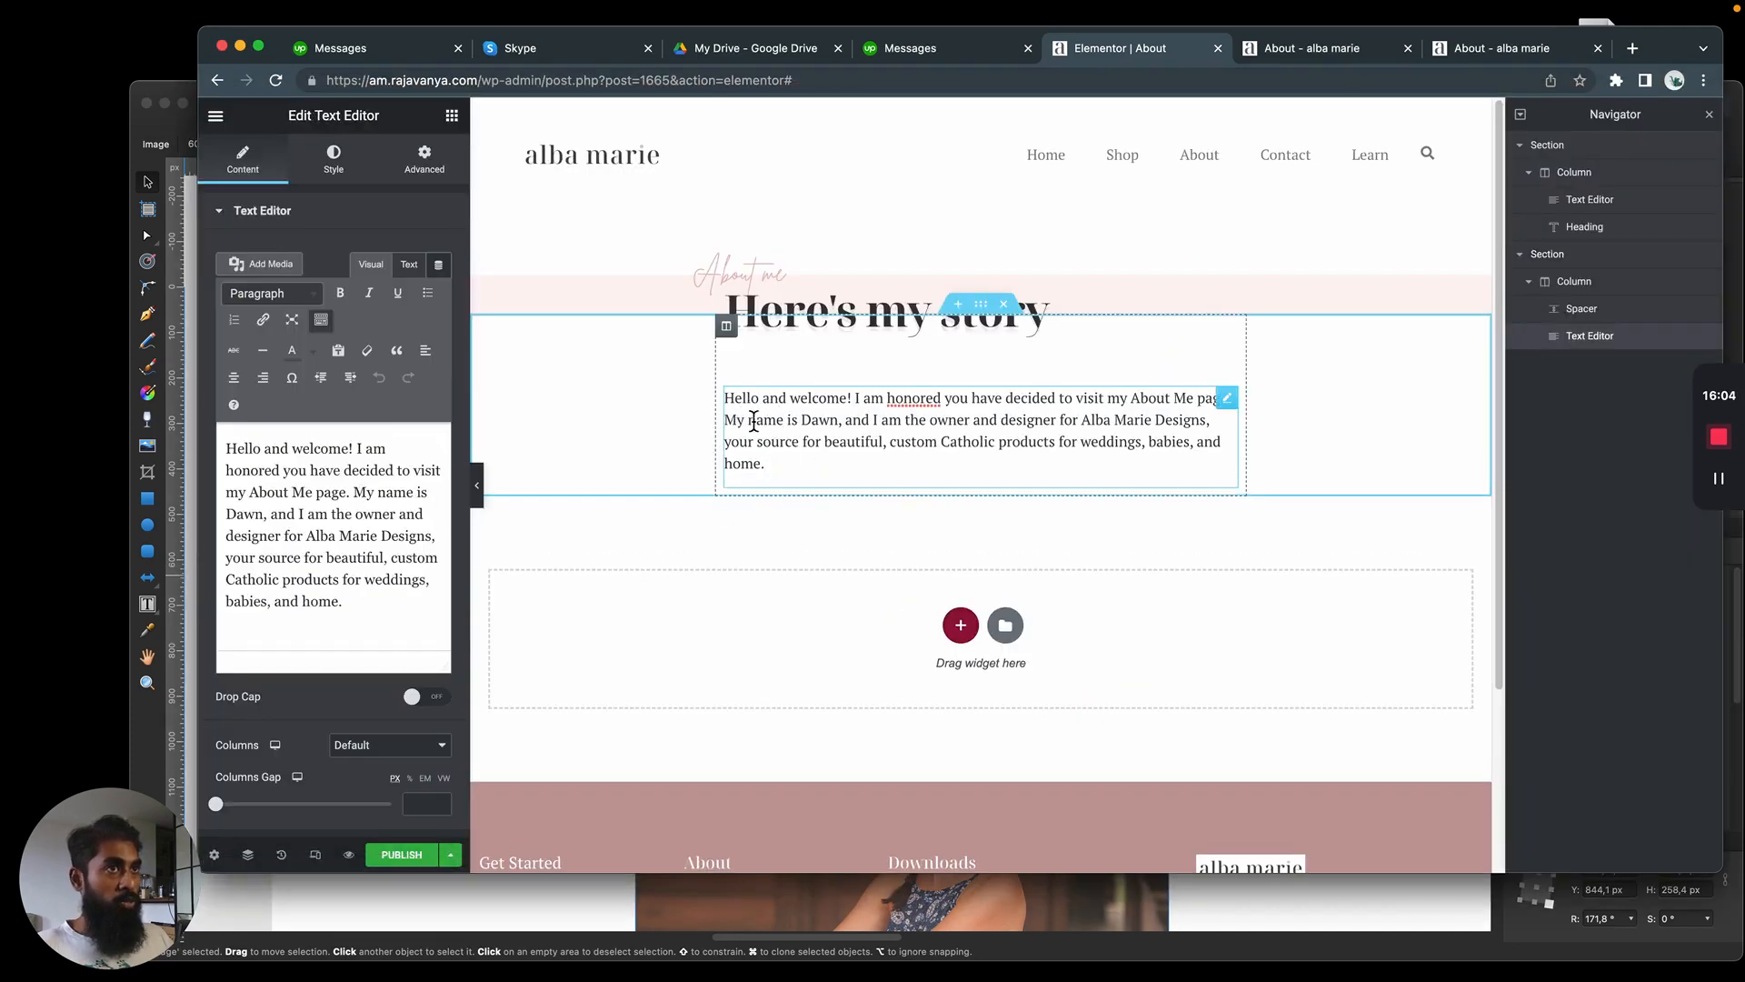
{"action": "left_click", "coordinate": [452, 116]}
{"action": "left_click_drag", "start_coordinate": [284, 418], "coordinate": [821, 463]}
{"action": "left_click", "coordinate": [368, 324]}
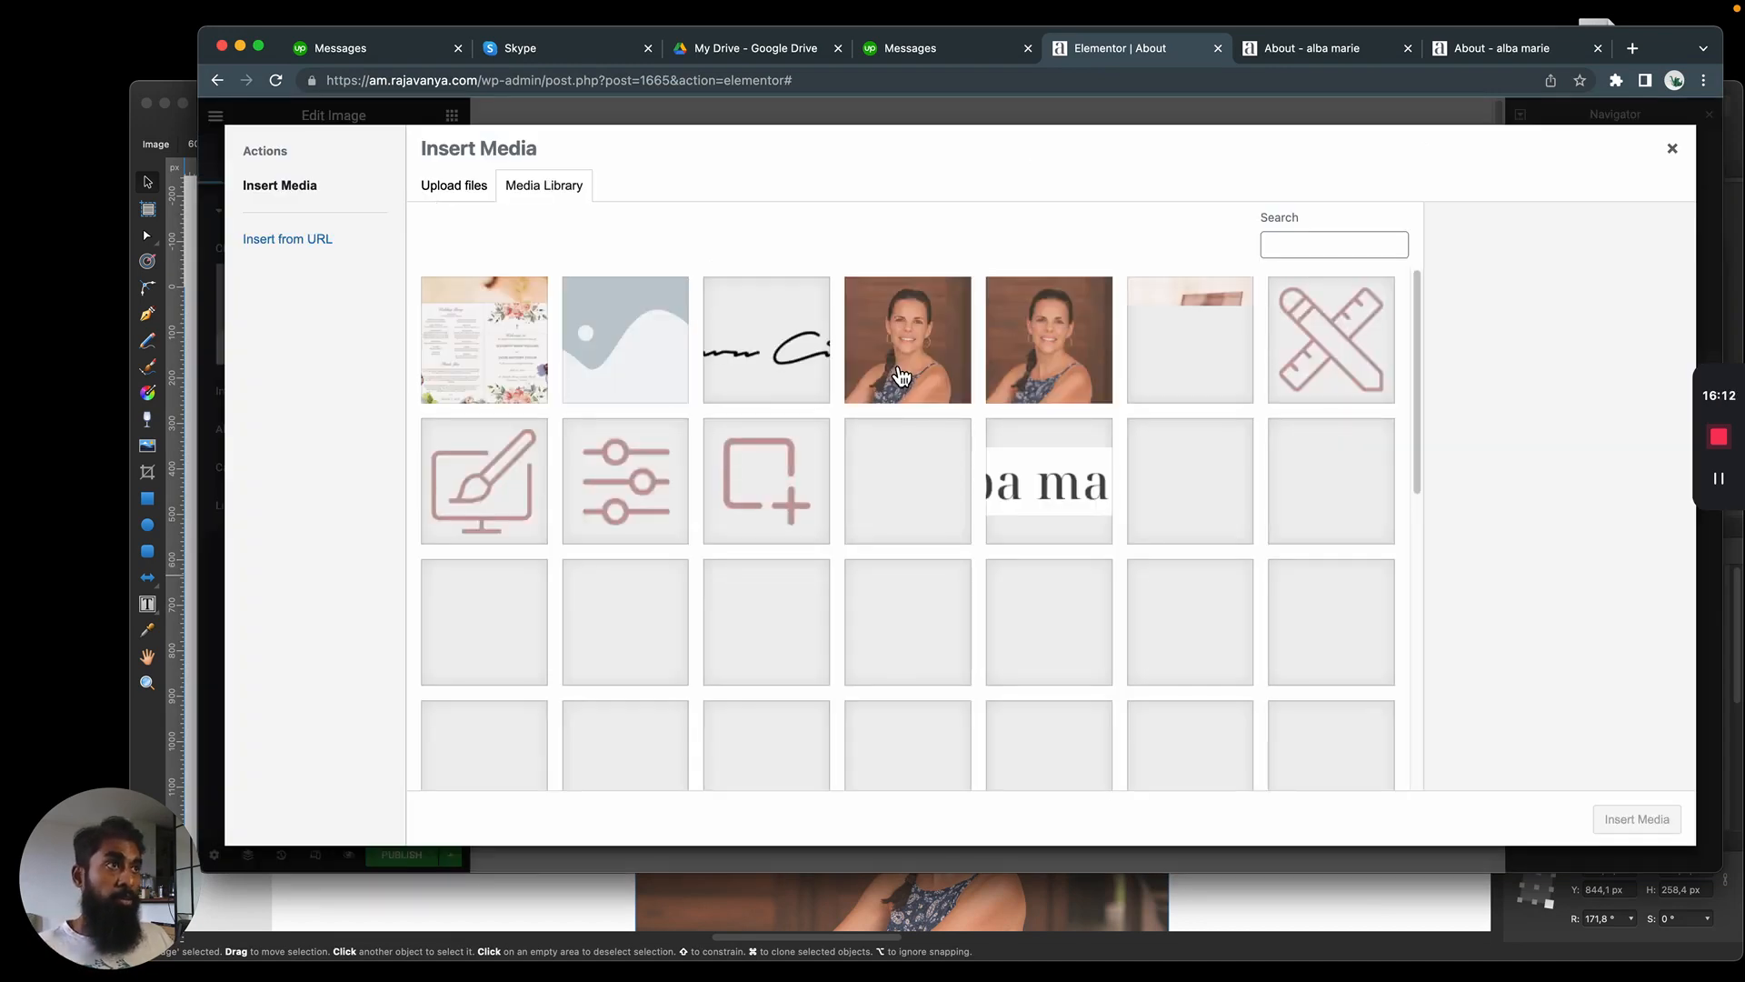
{"action": "left_click", "coordinate": [962, 491]}
{"action": "left_click", "coordinate": [1636, 819]}
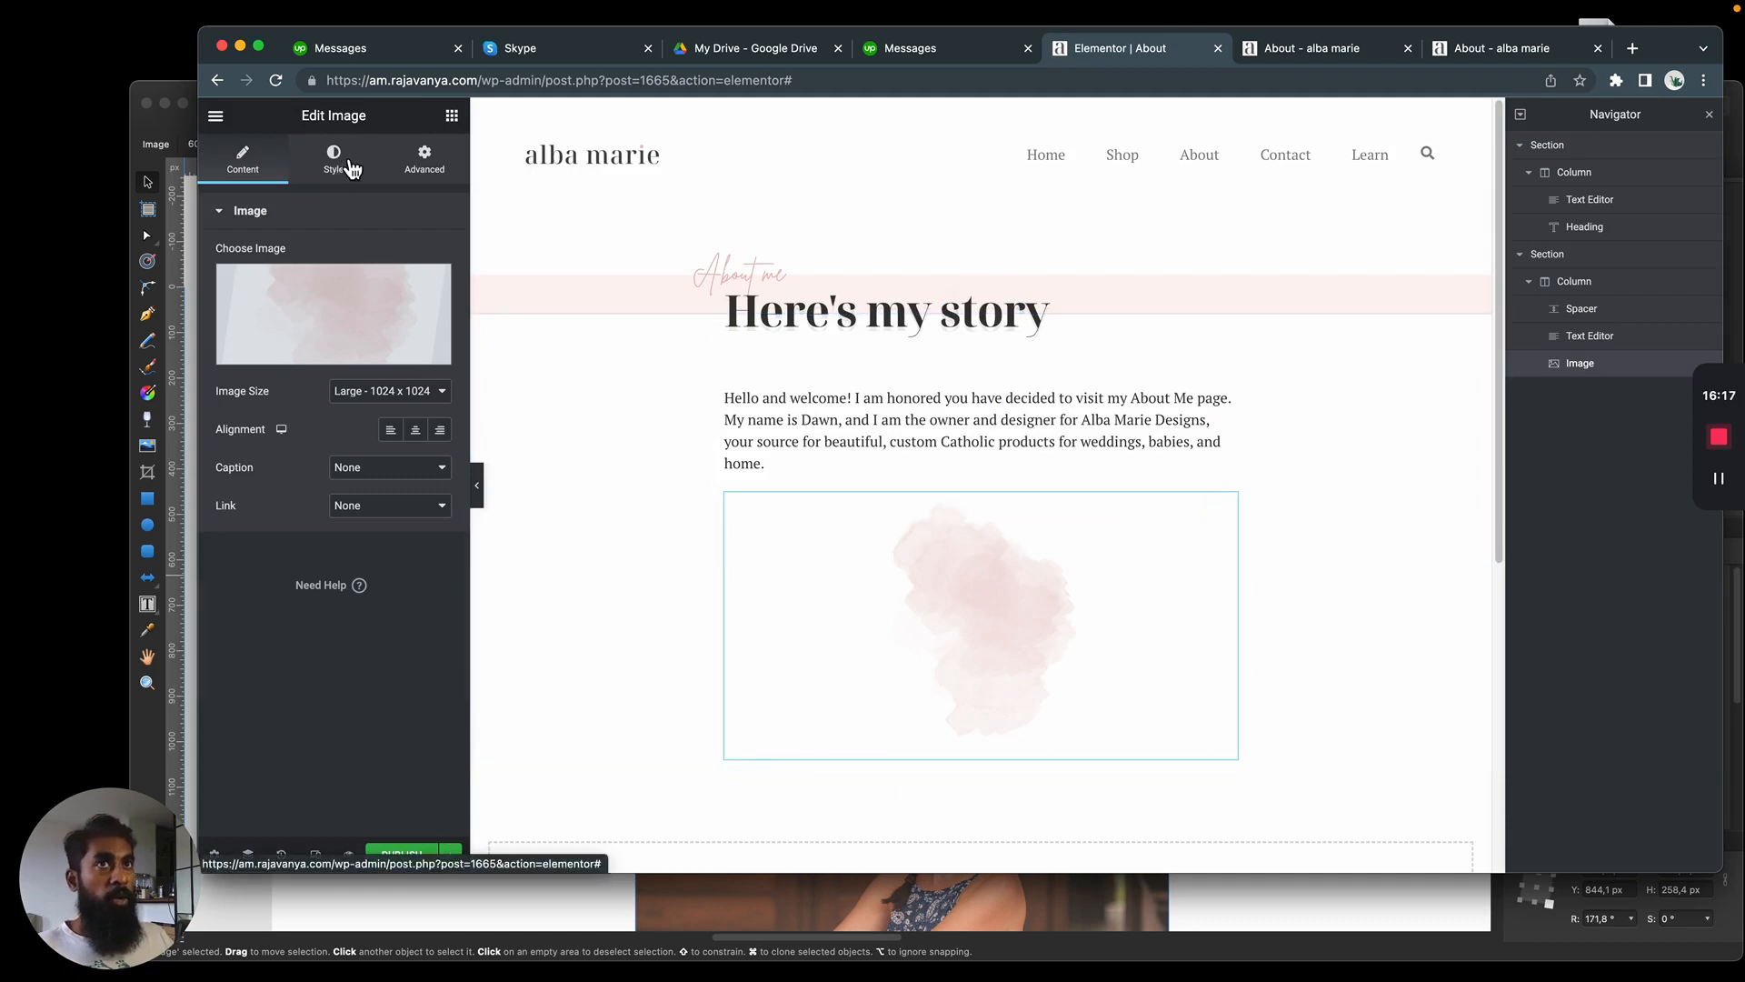
Position the watercolor image absolutely and set its horizontal offset to -290 px
{"action": "left_click", "coordinate": [423, 168]}
{"action": "left_click", "coordinate": [259, 662]}
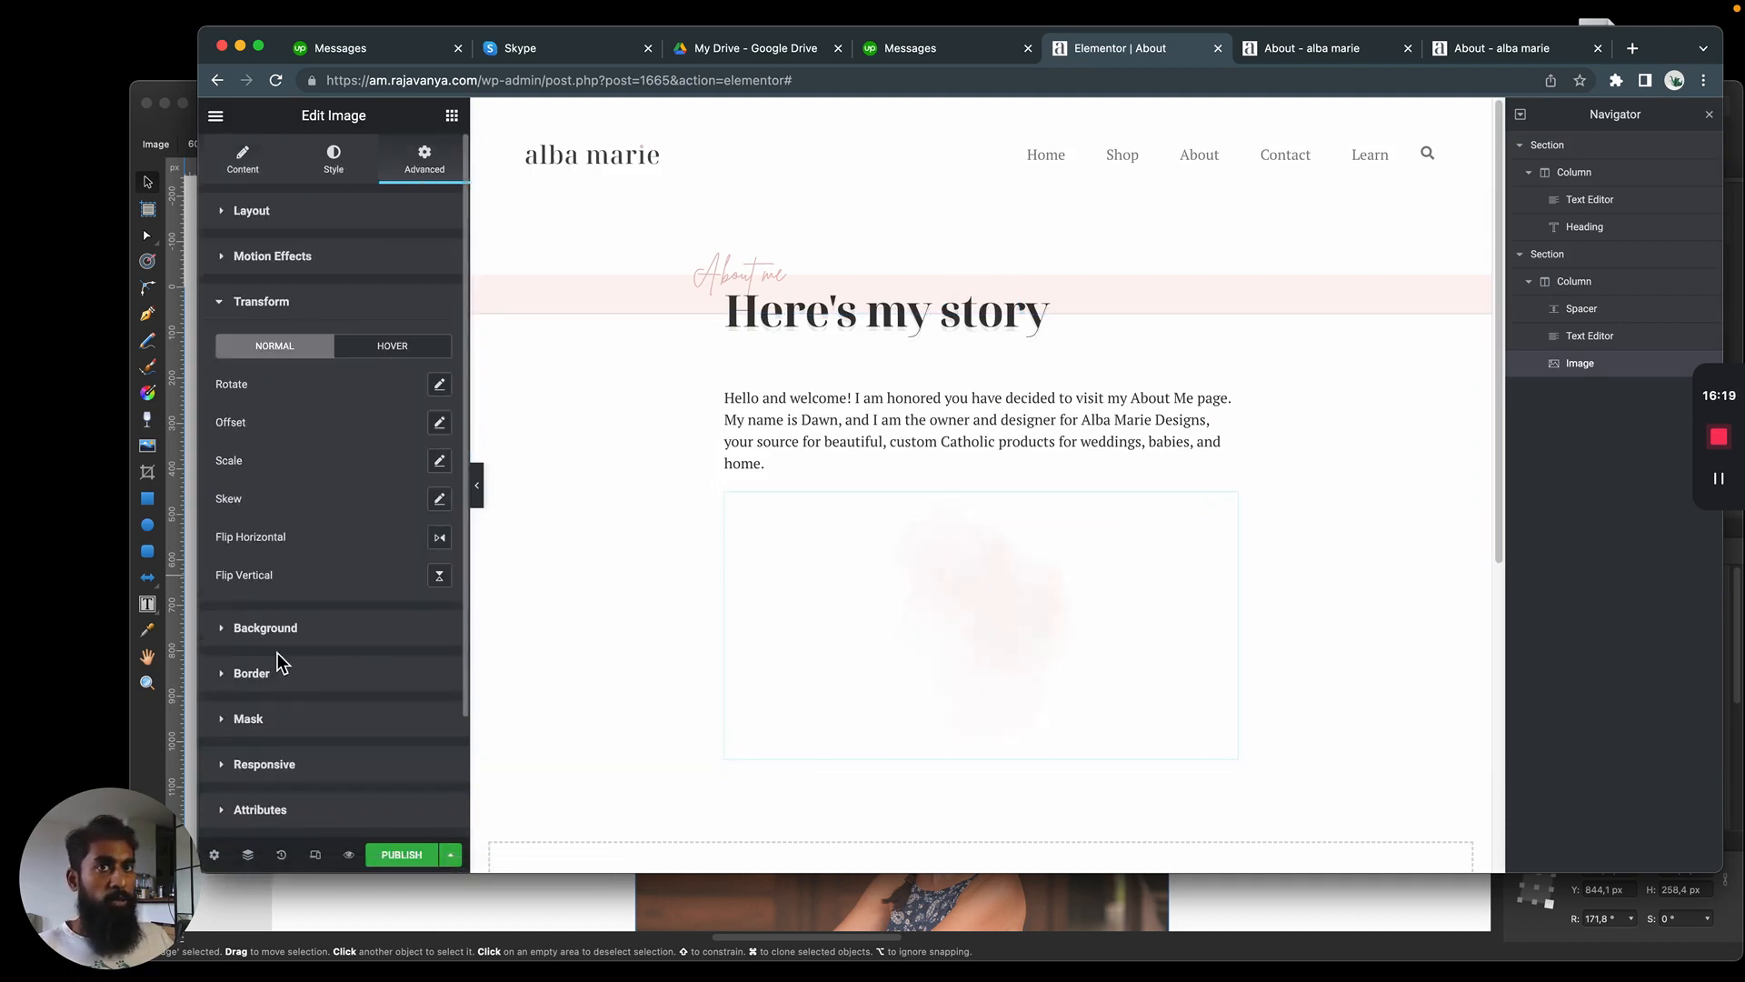
{"action": "left_click", "coordinate": [305, 285]}
{"action": "left_click", "coordinate": [297, 217]}
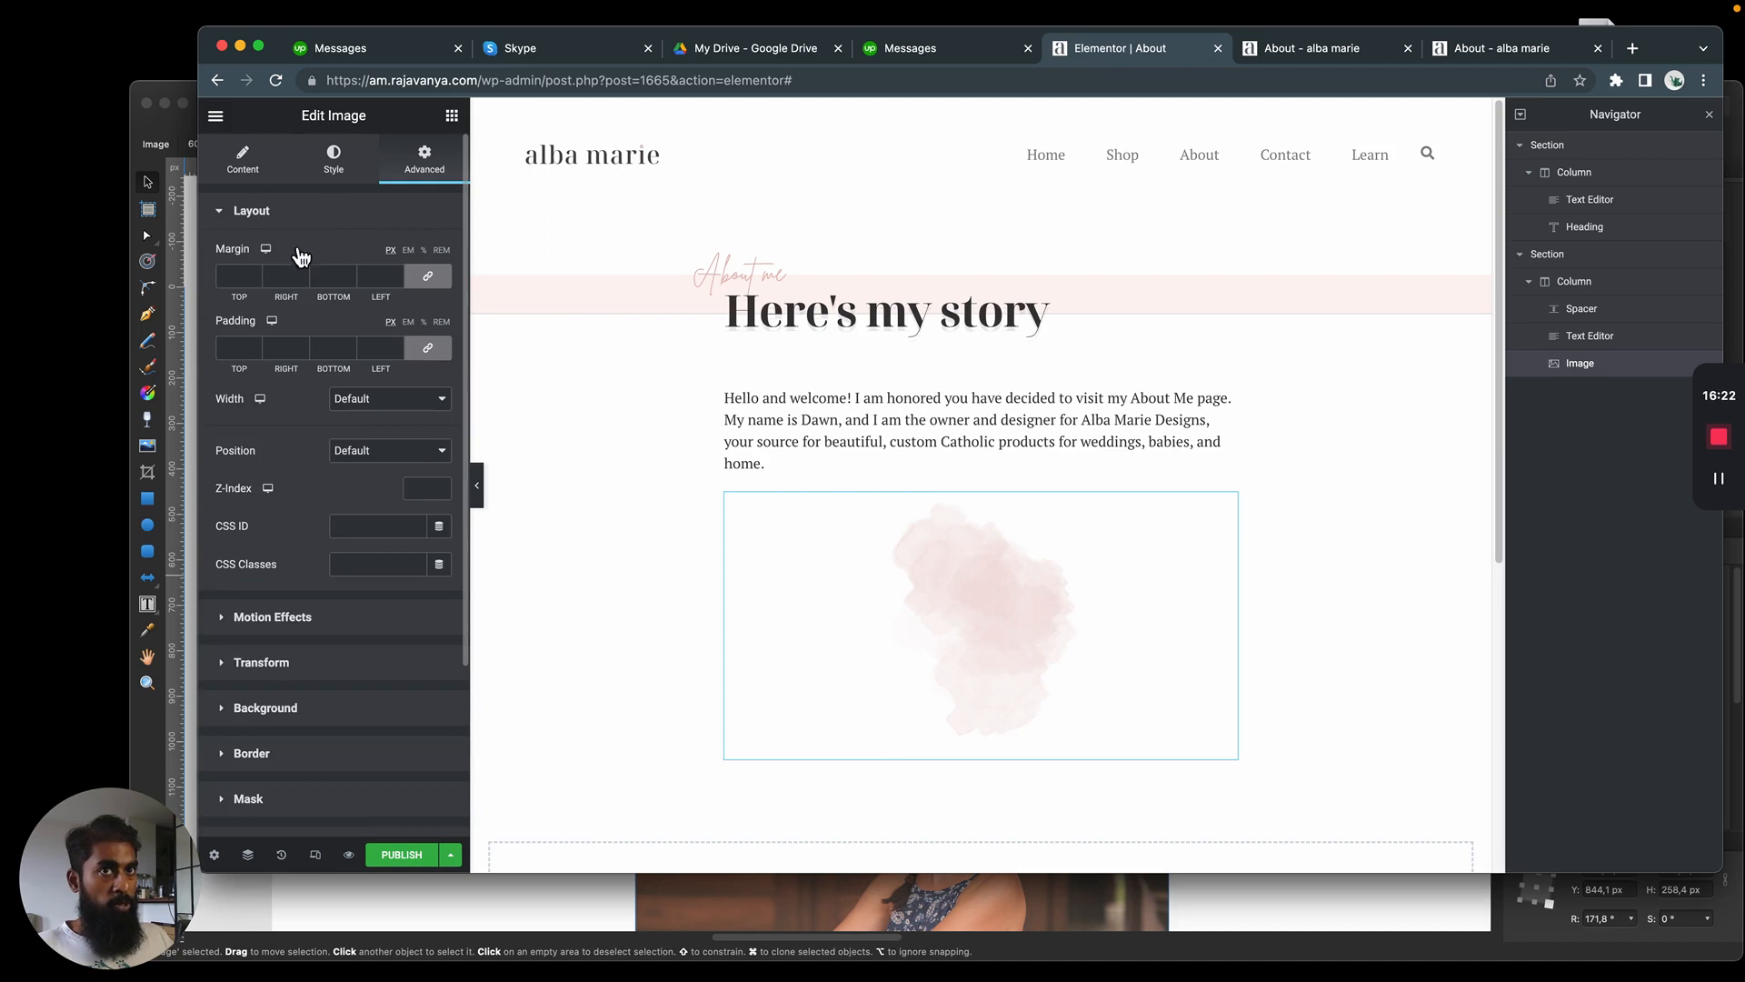
{"action": "left_click", "coordinate": [423, 492]}
{"action": "left_click", "coordinate": [410, 460]}
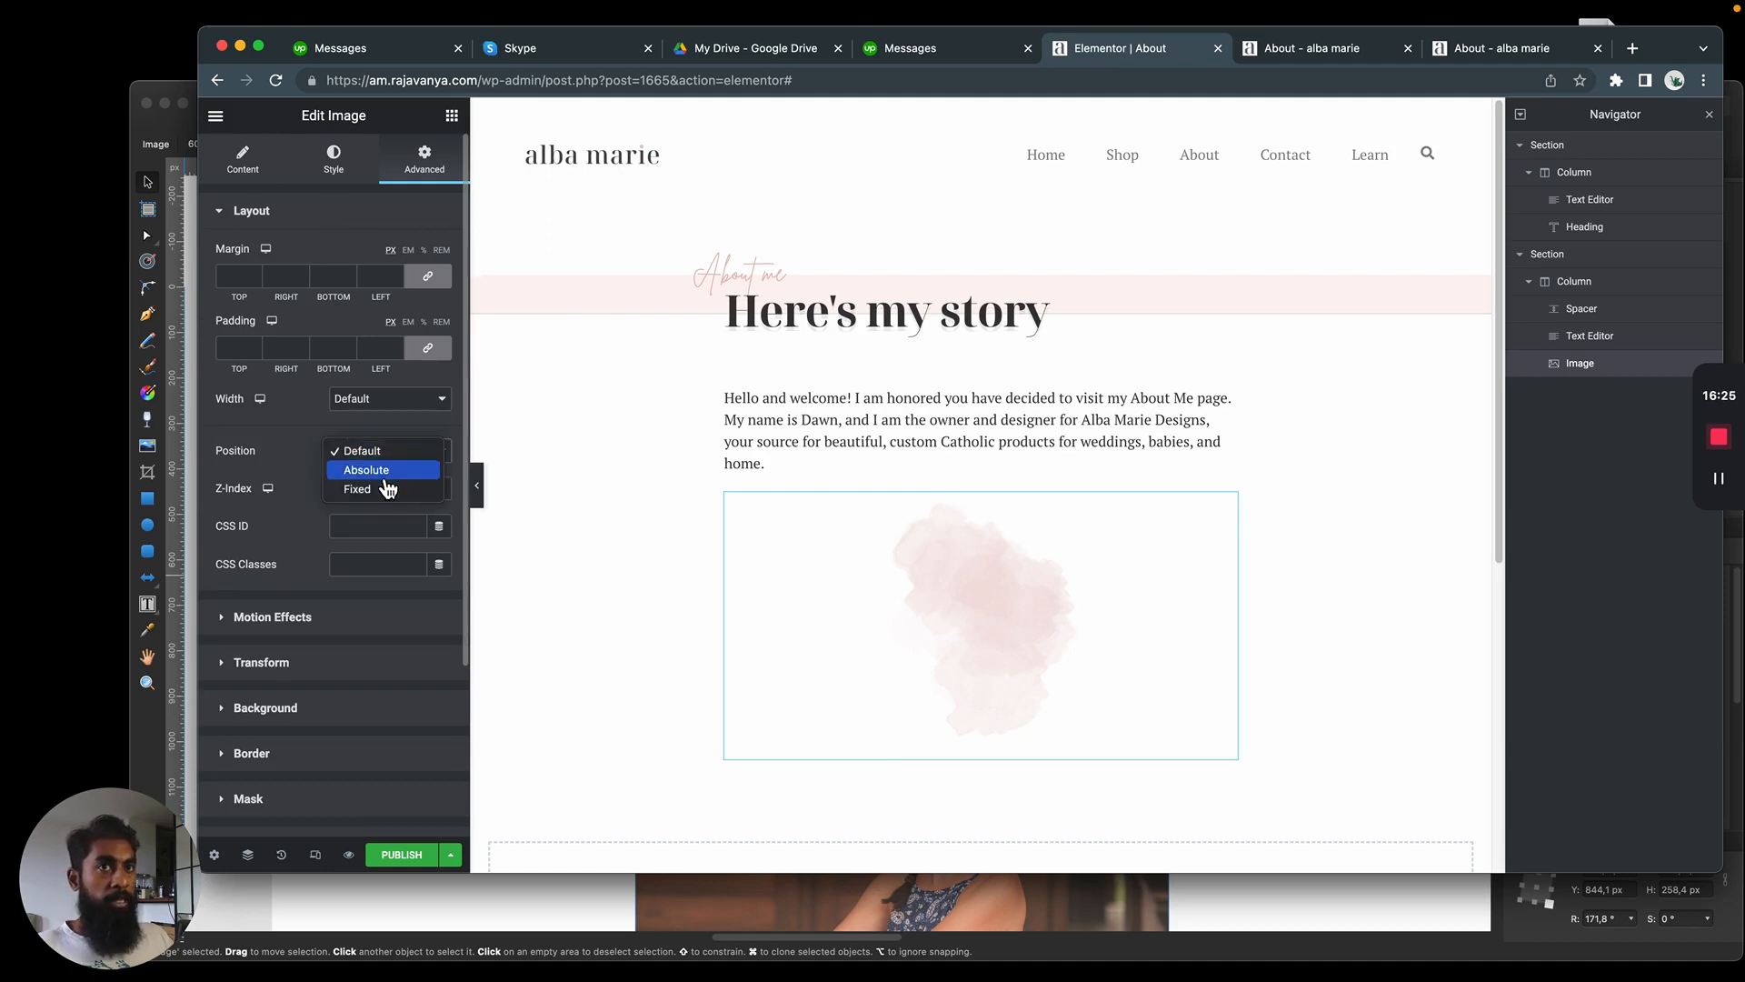
{"action": "left_click", "coordinate": [382, 475]}
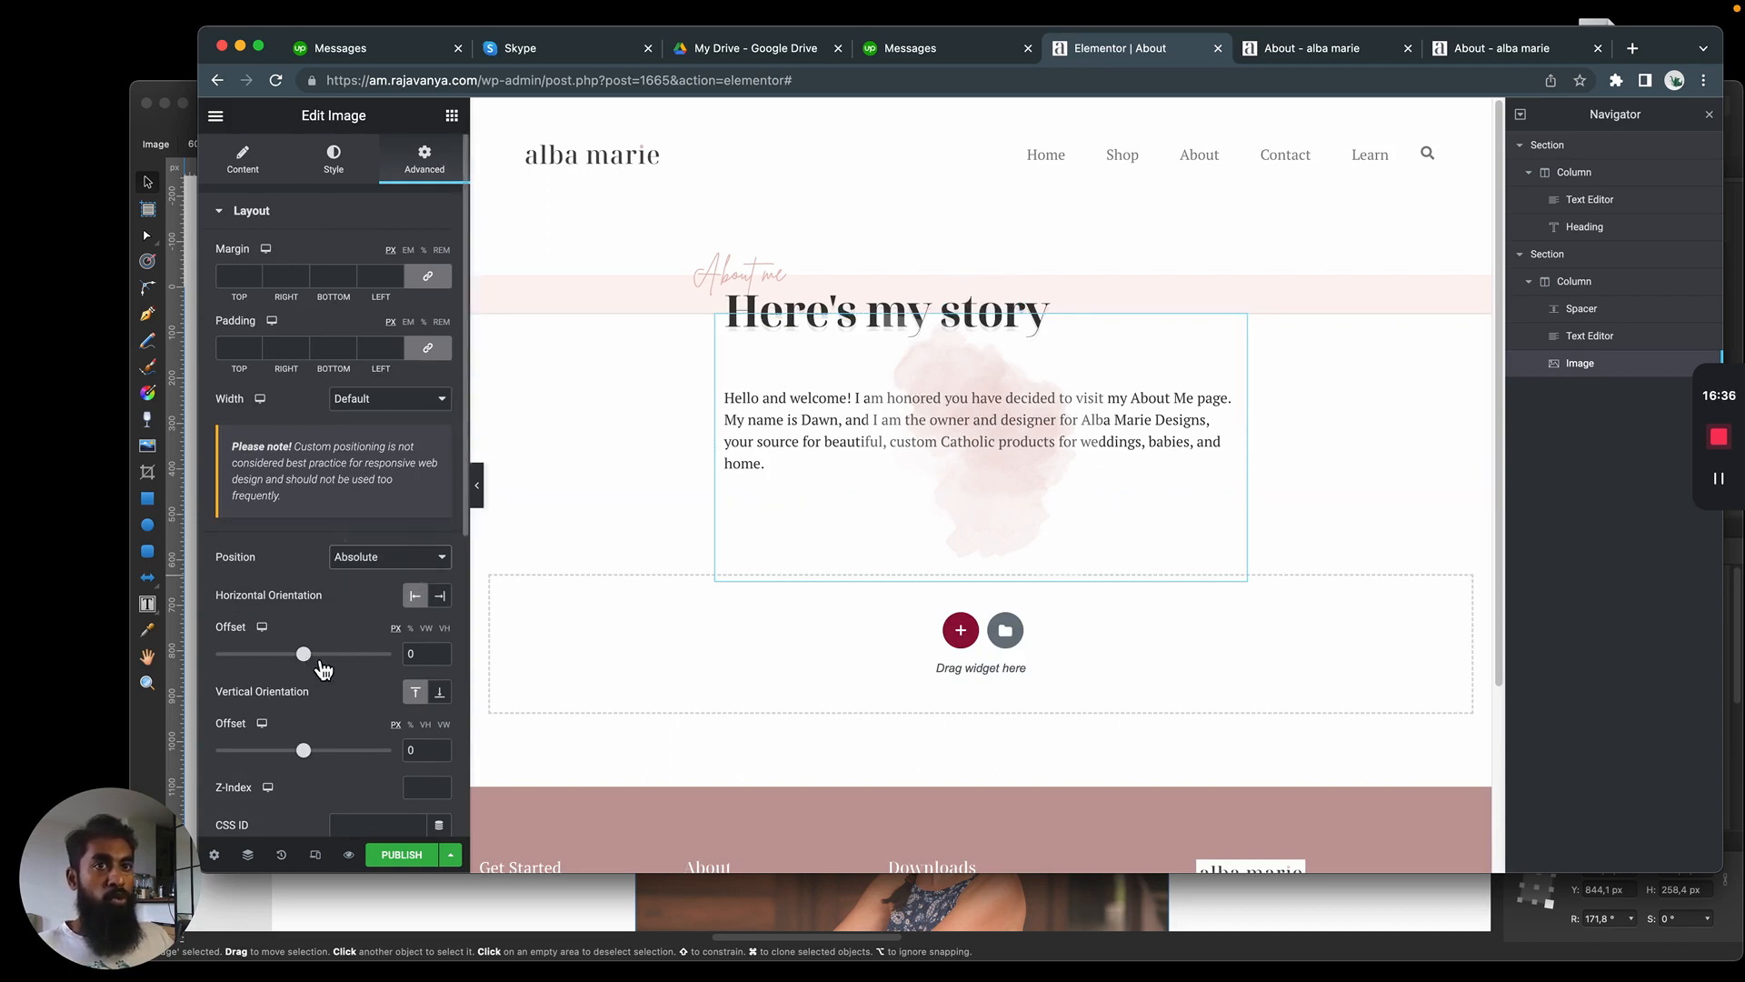
{"action": "left_click_drag", "start_coordinate": [312, 666], "coordinate": [285, 670]}
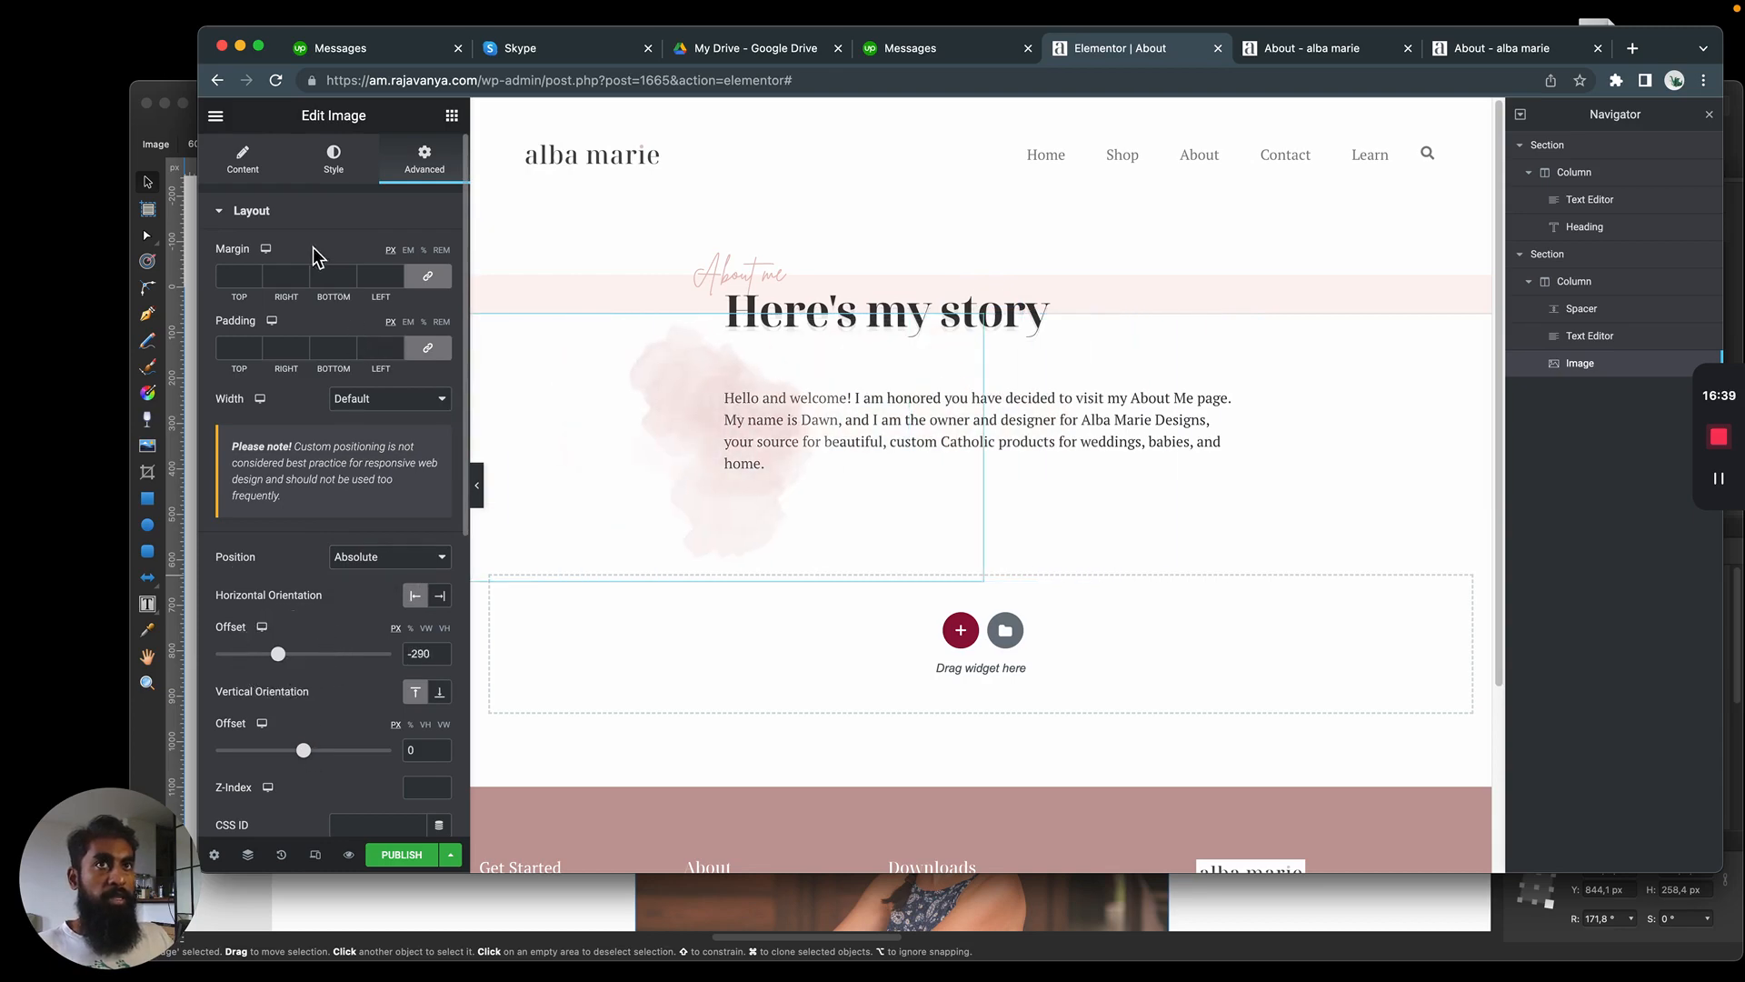
Compare the watercolor splash's size with the mockup and set the image width to 125 px
{"action": "left_click", "coordinate": [334, 160]}
{"action": "key", "text": "super+Tab"}
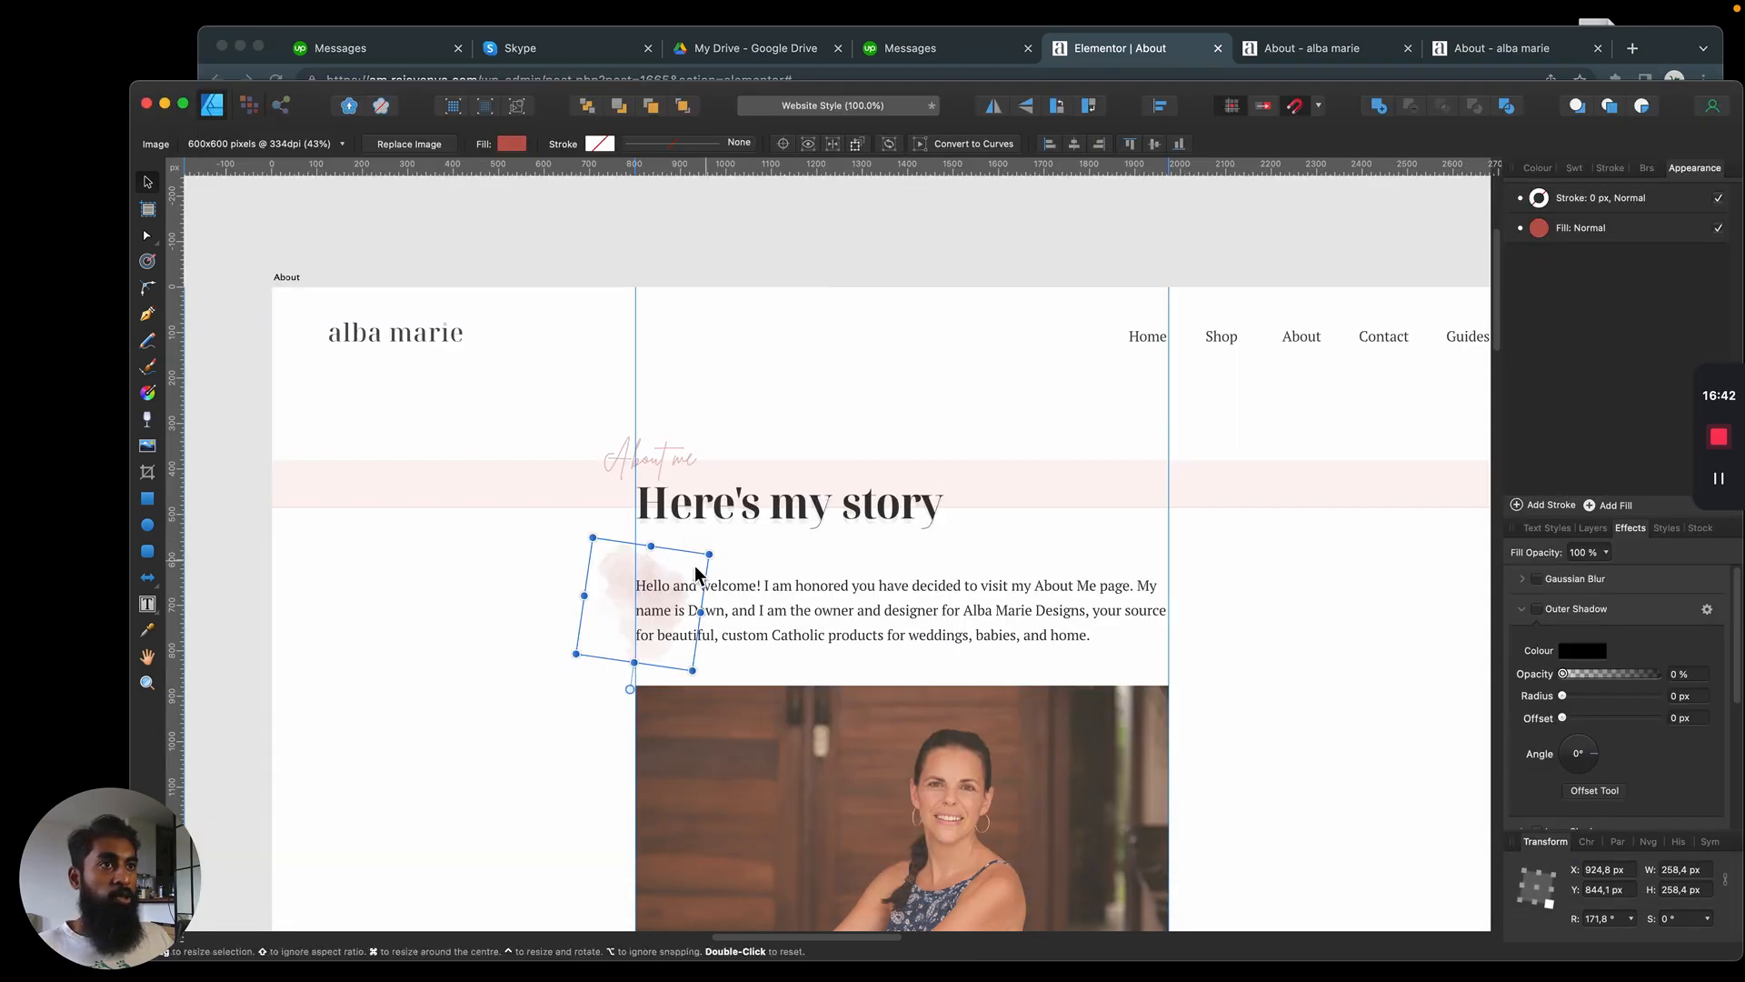
{"action": "key", "text": "super+Tab"}
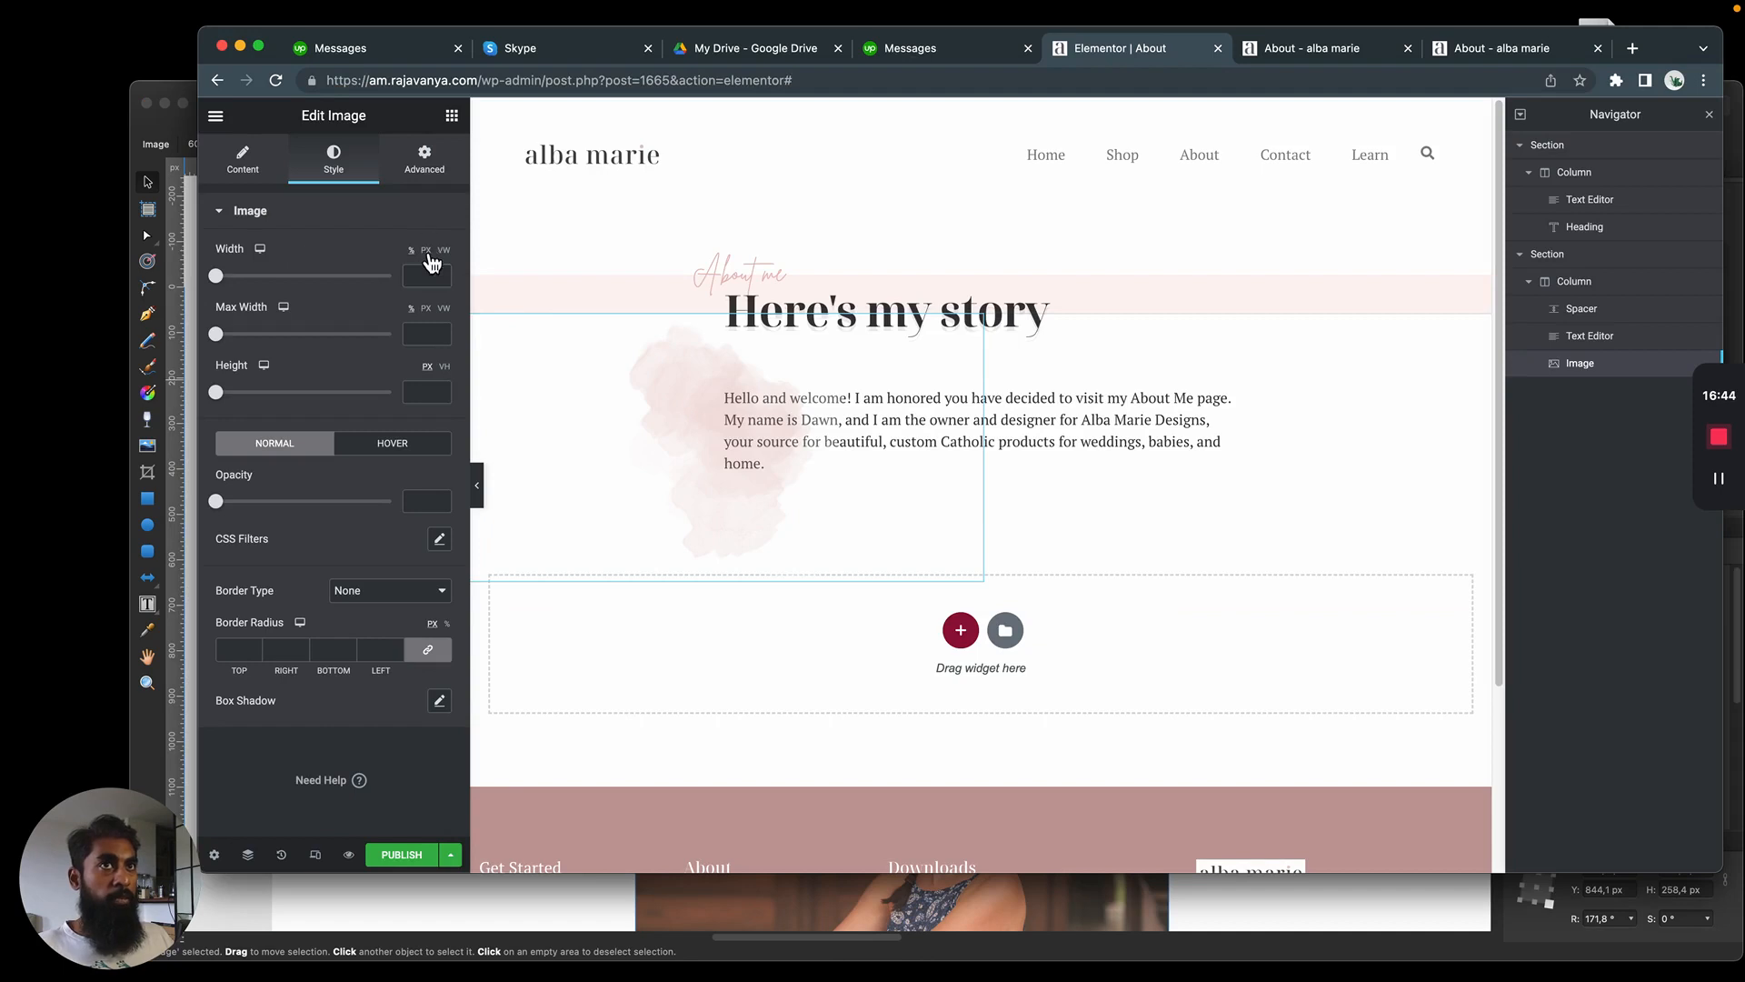
{"action": "left_click_drag", "start_coordinate": [218, 278], "coordinate": [245, 280]}
Set the watercolor image's vertical offset to 41 px, comparing its placement with the mockup
{"action": "left_click", "coordinate": [425, 160]}
{"action": "left_click_drag", "start_coordinate": [304, 751], "coordinate": [318, 750]}
{"action": "key", "text": "super+Tab"}
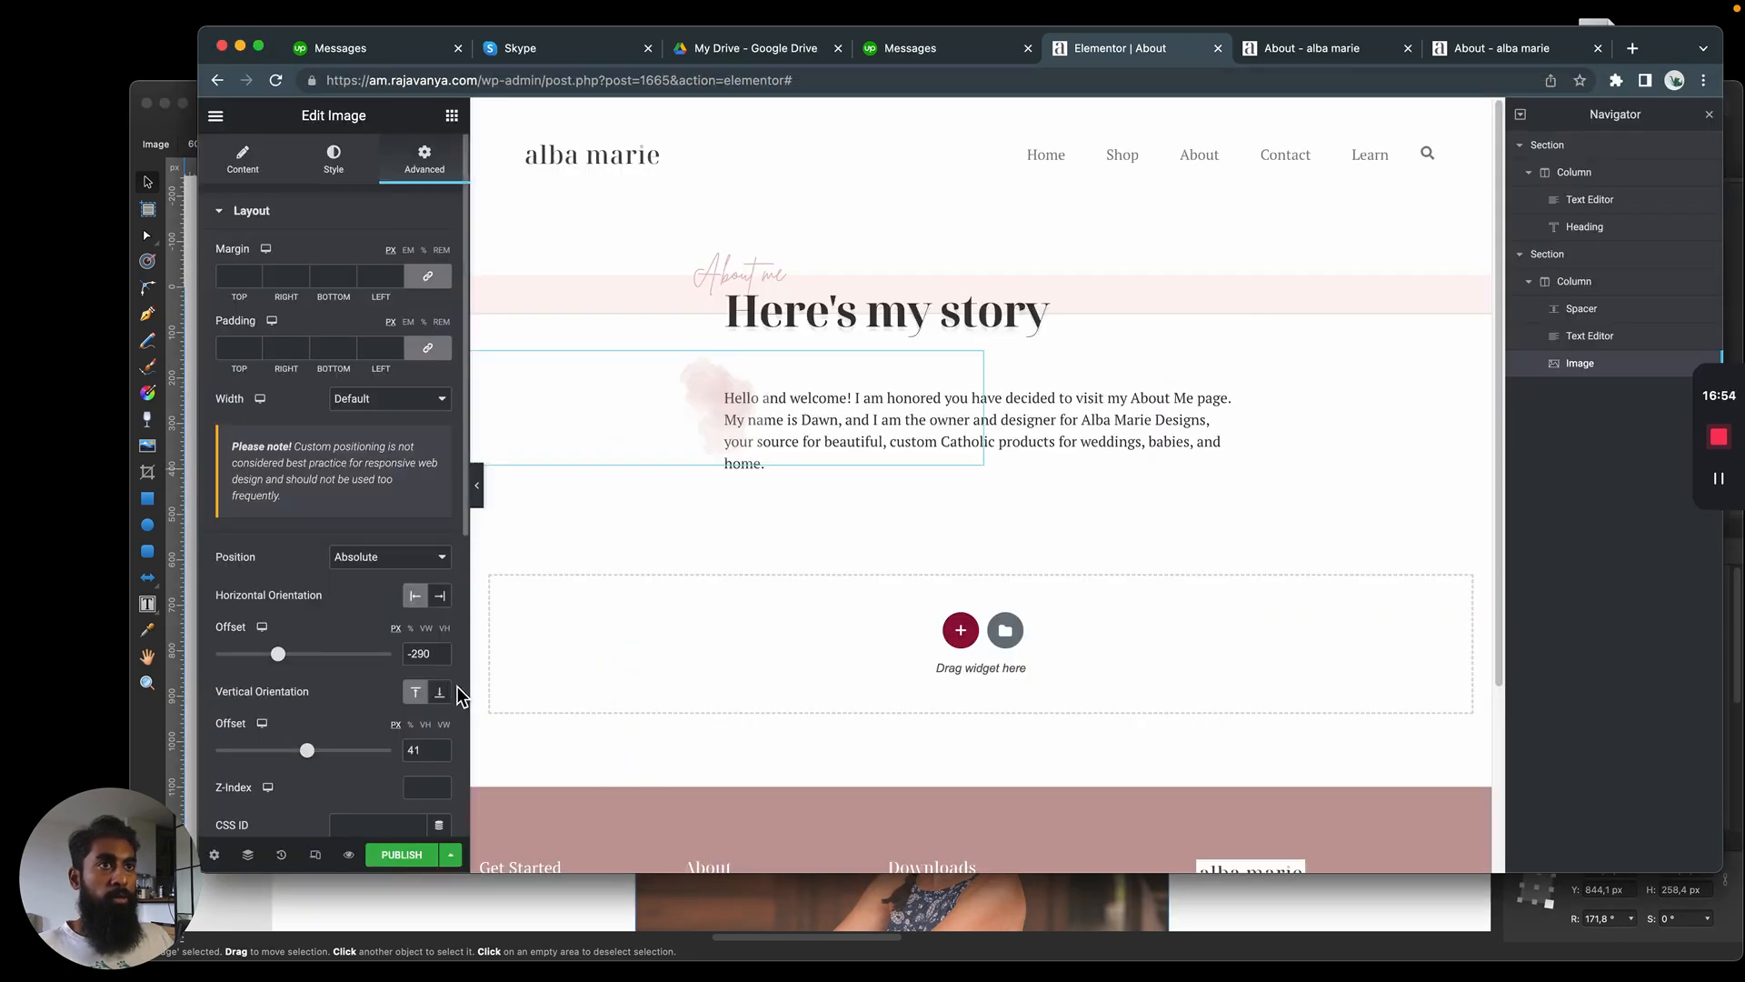
{"action": "left_click_drag", "start_coordinate": [305, 750], "coordinate": [307, 750]}
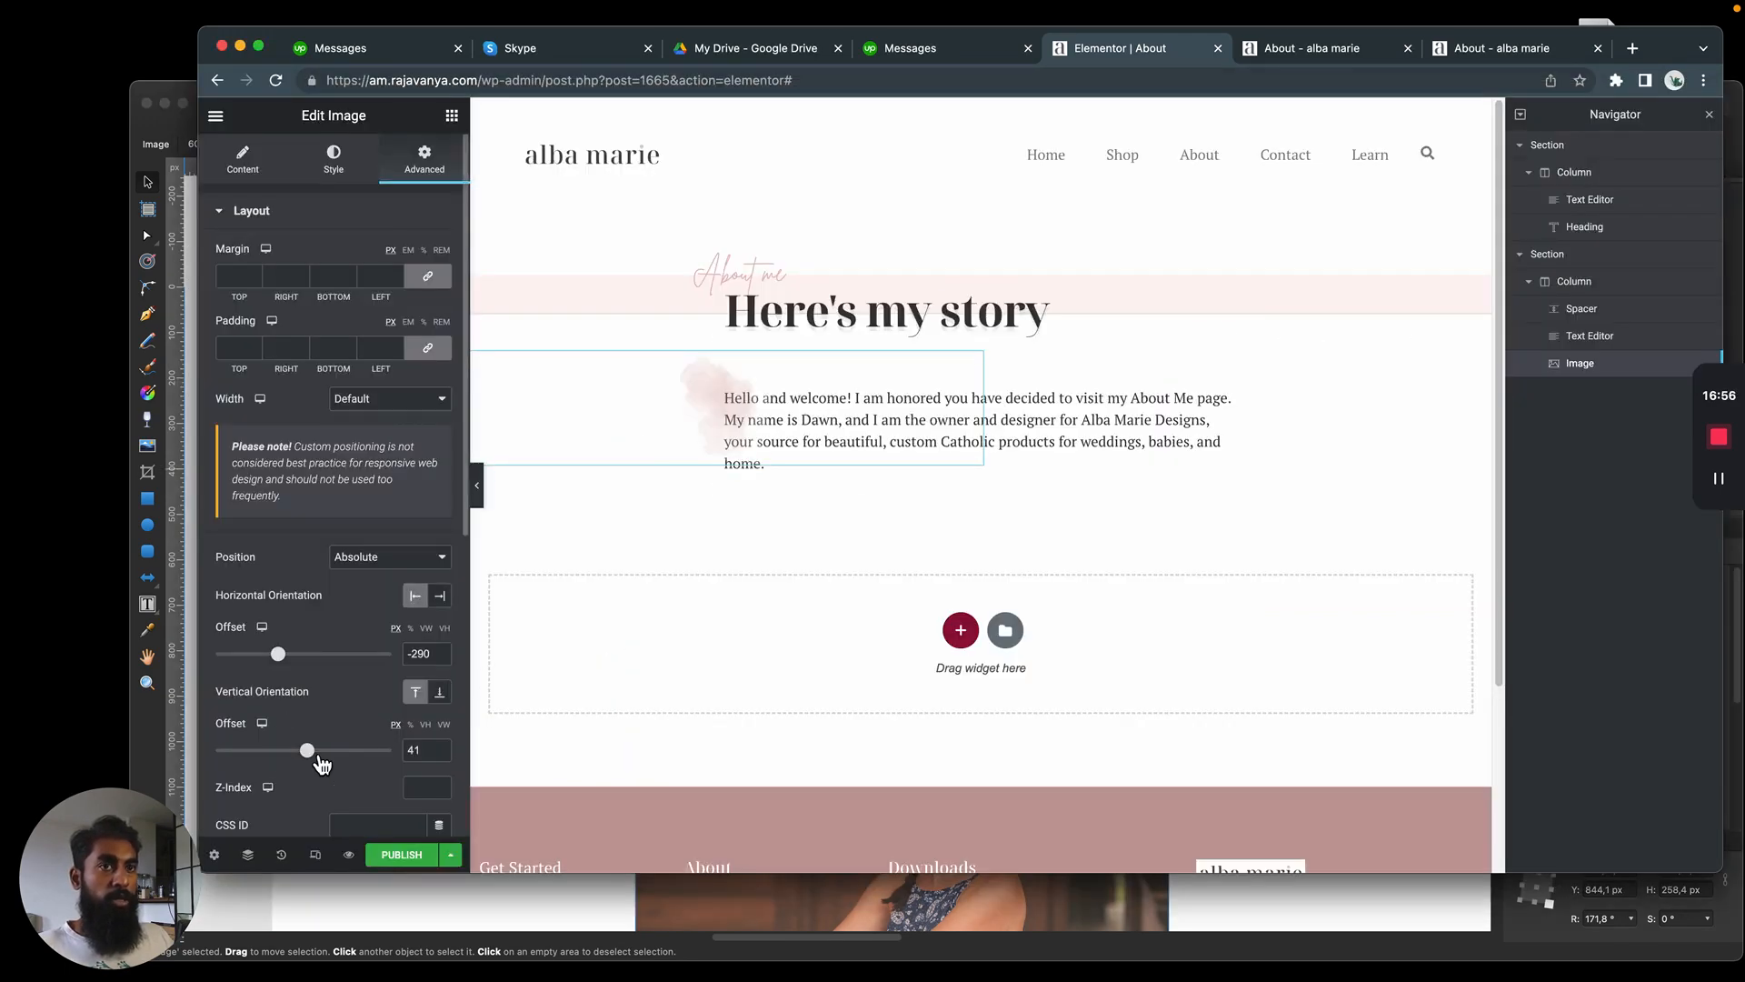
Send the watercolor image behind the paragraph text with a Z-Index of -1
{"action": "left_click", "coordinate": [242, 160]}
{"action": "left_click", "coordinate": [334, 160]}
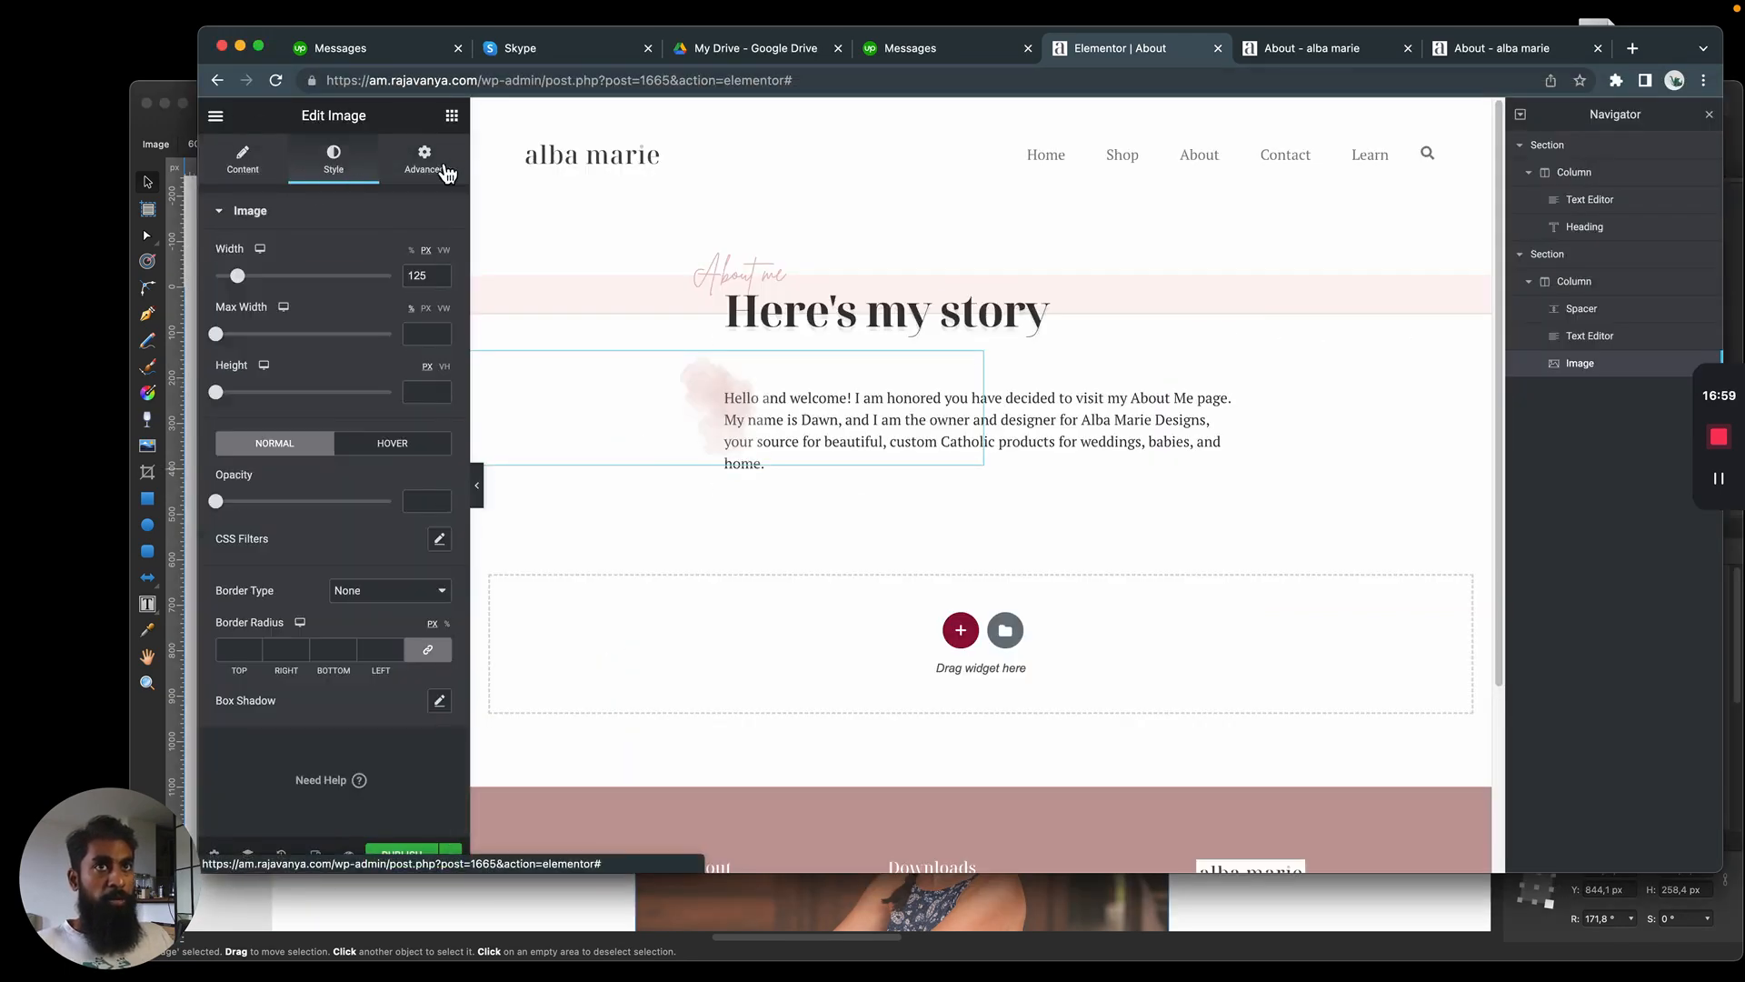
{"action": "left_click", "coordinate": [426, 169]}
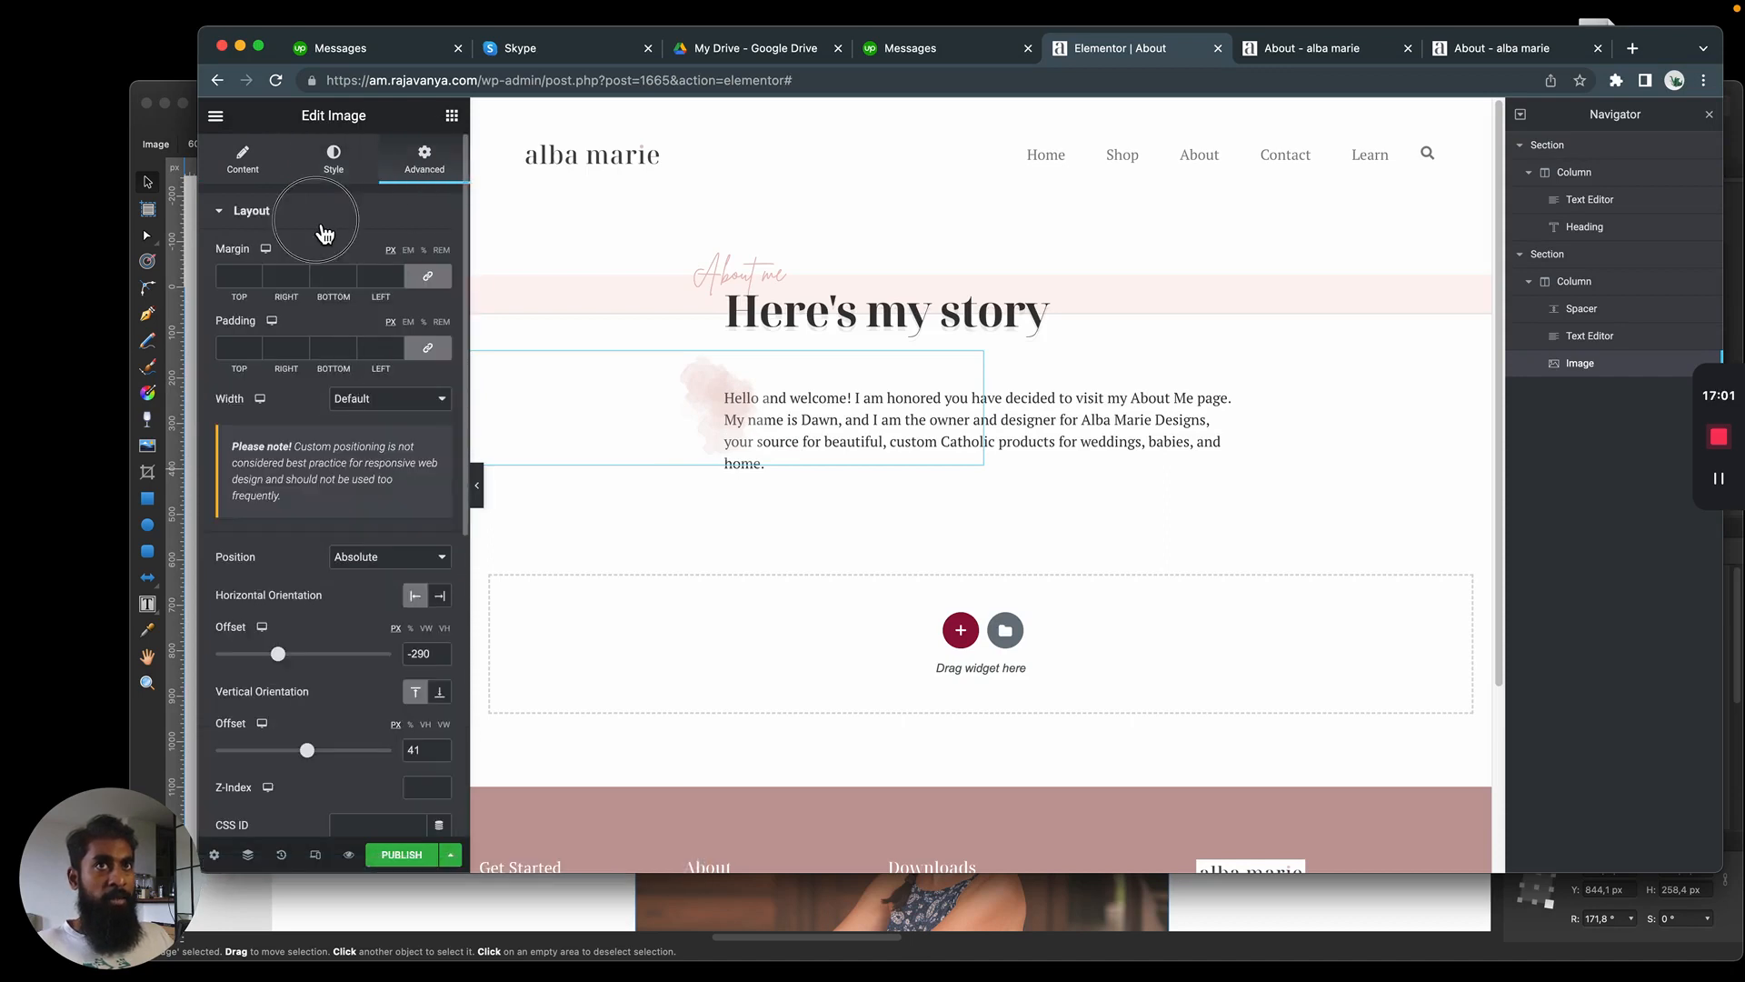
{"action": "scroll", "coordinate": [300, 435], "scroll_direction": "down", "scroll_amount": 4}
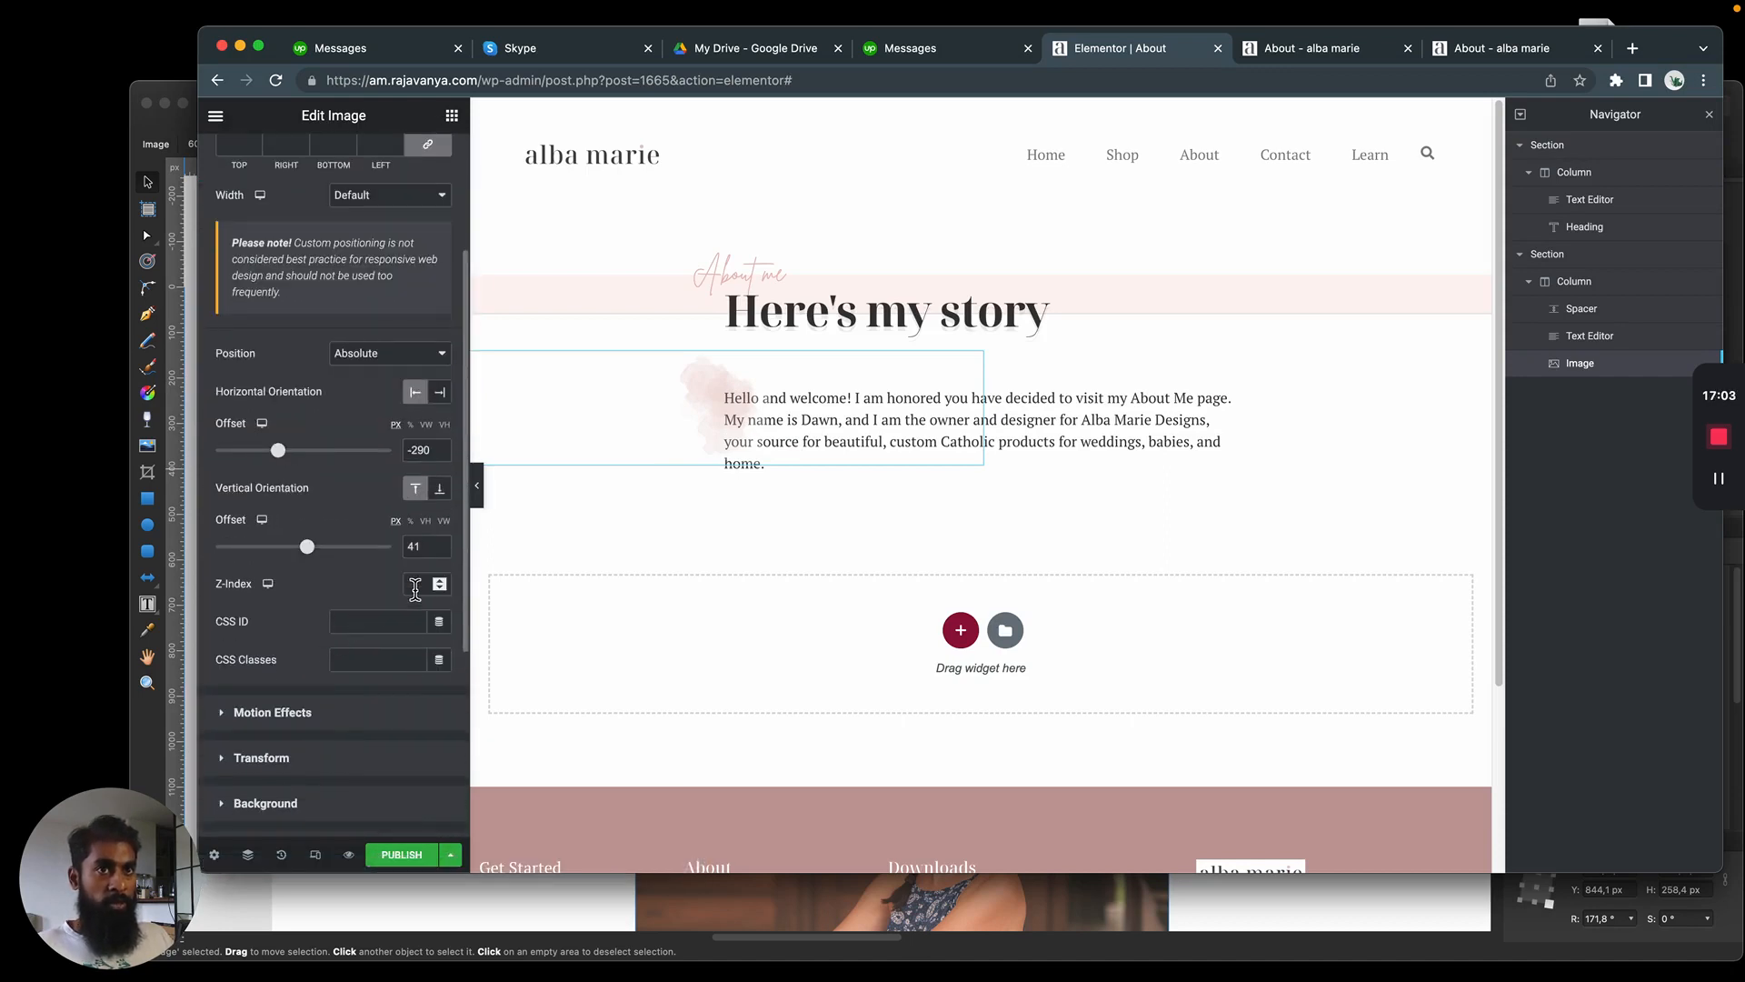
{"action": "left_click", "coordinate": [413, 583]}
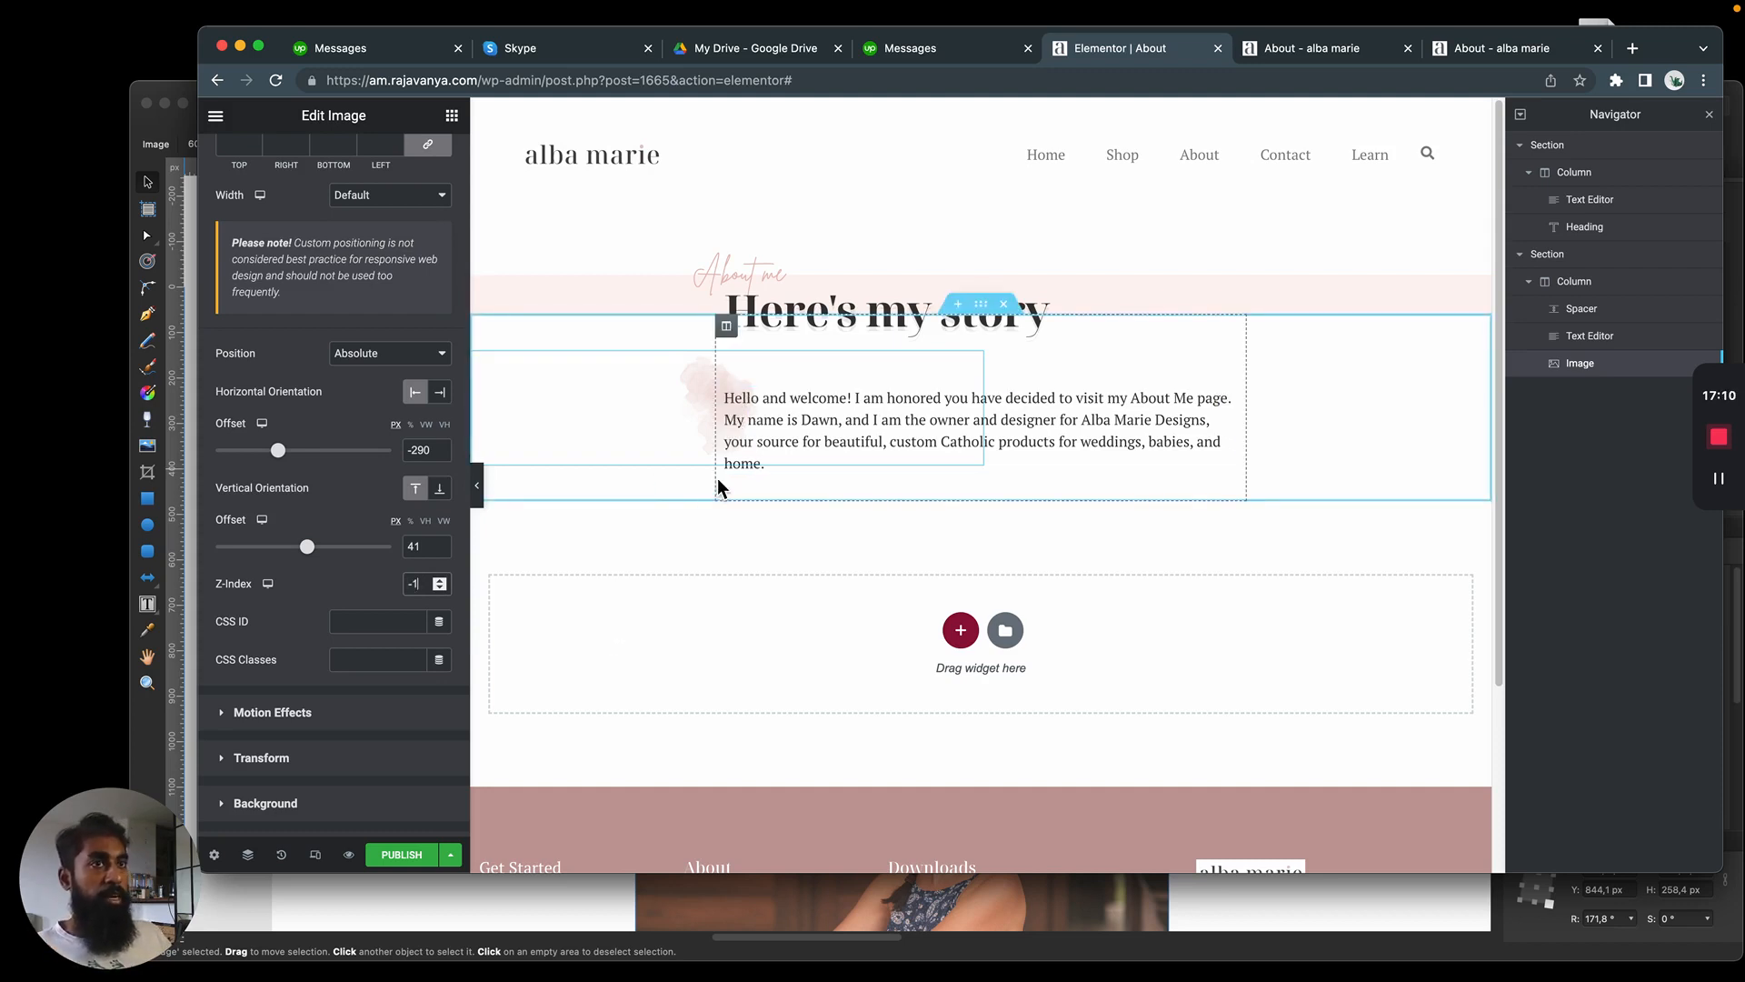
{"action": "left_click", "coordinate": [791, 411]}
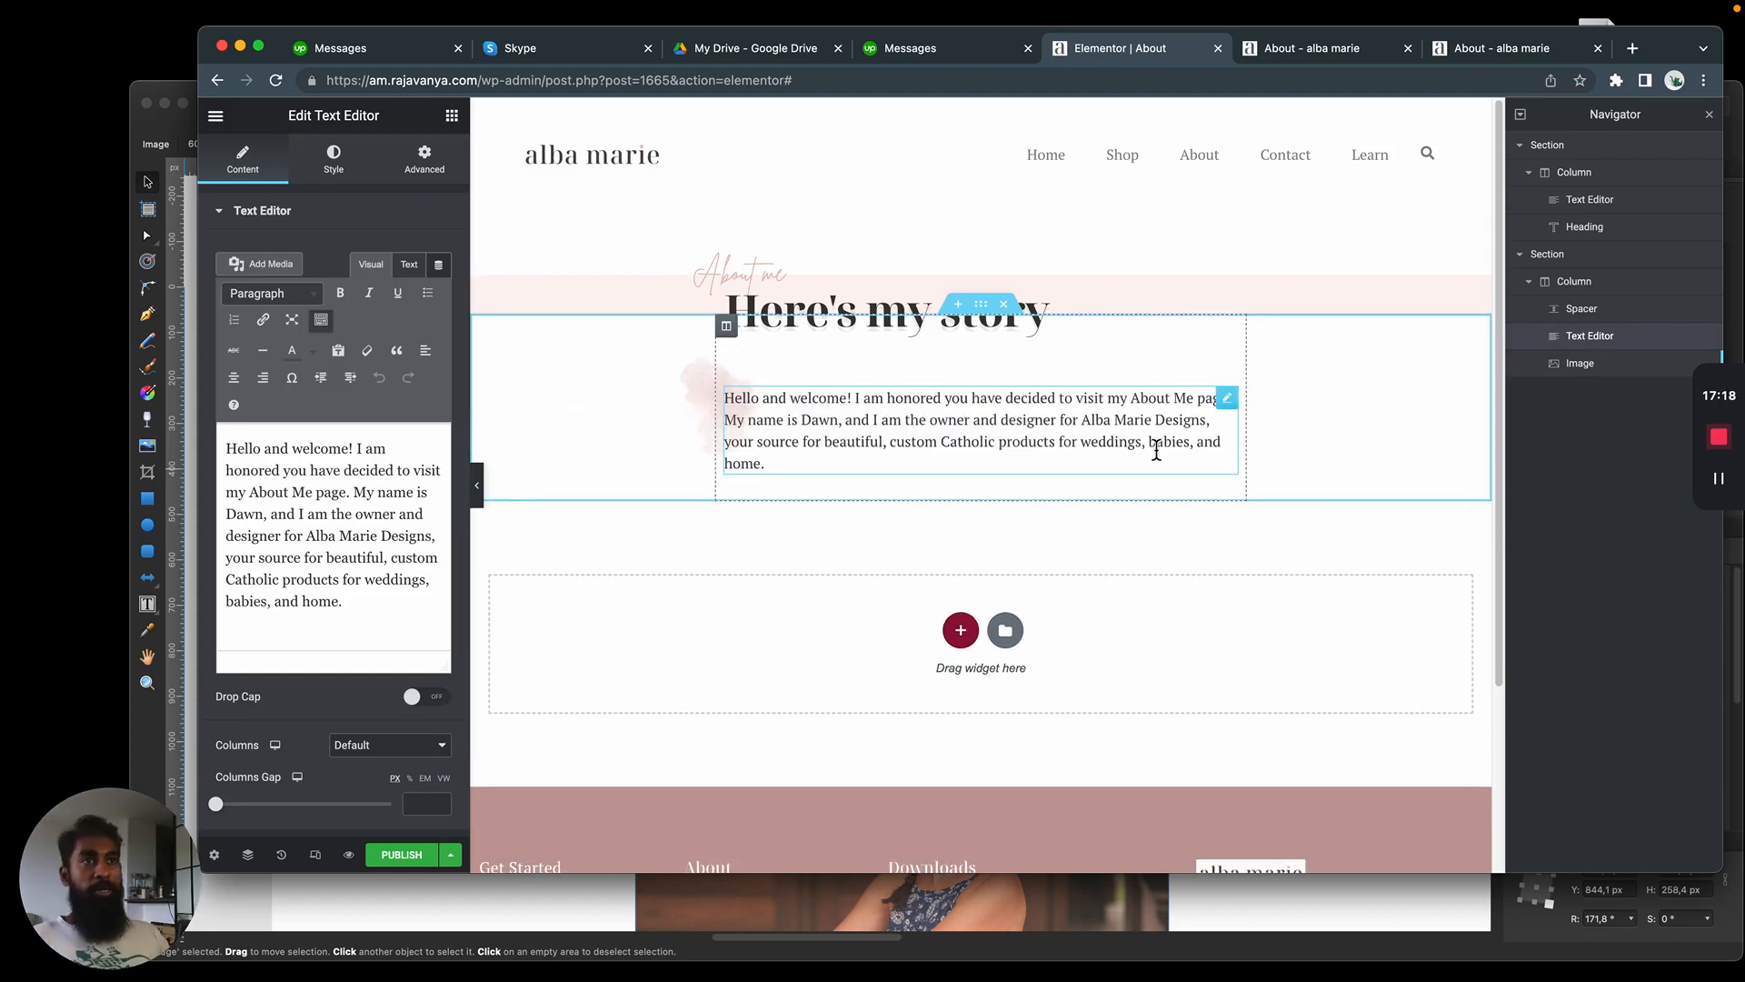
Add an Image widget below the intro paragraph and upload the seated portrait PNG from the Temp folder into it
{"action": "left_click", "coordinate": [453, 121]}
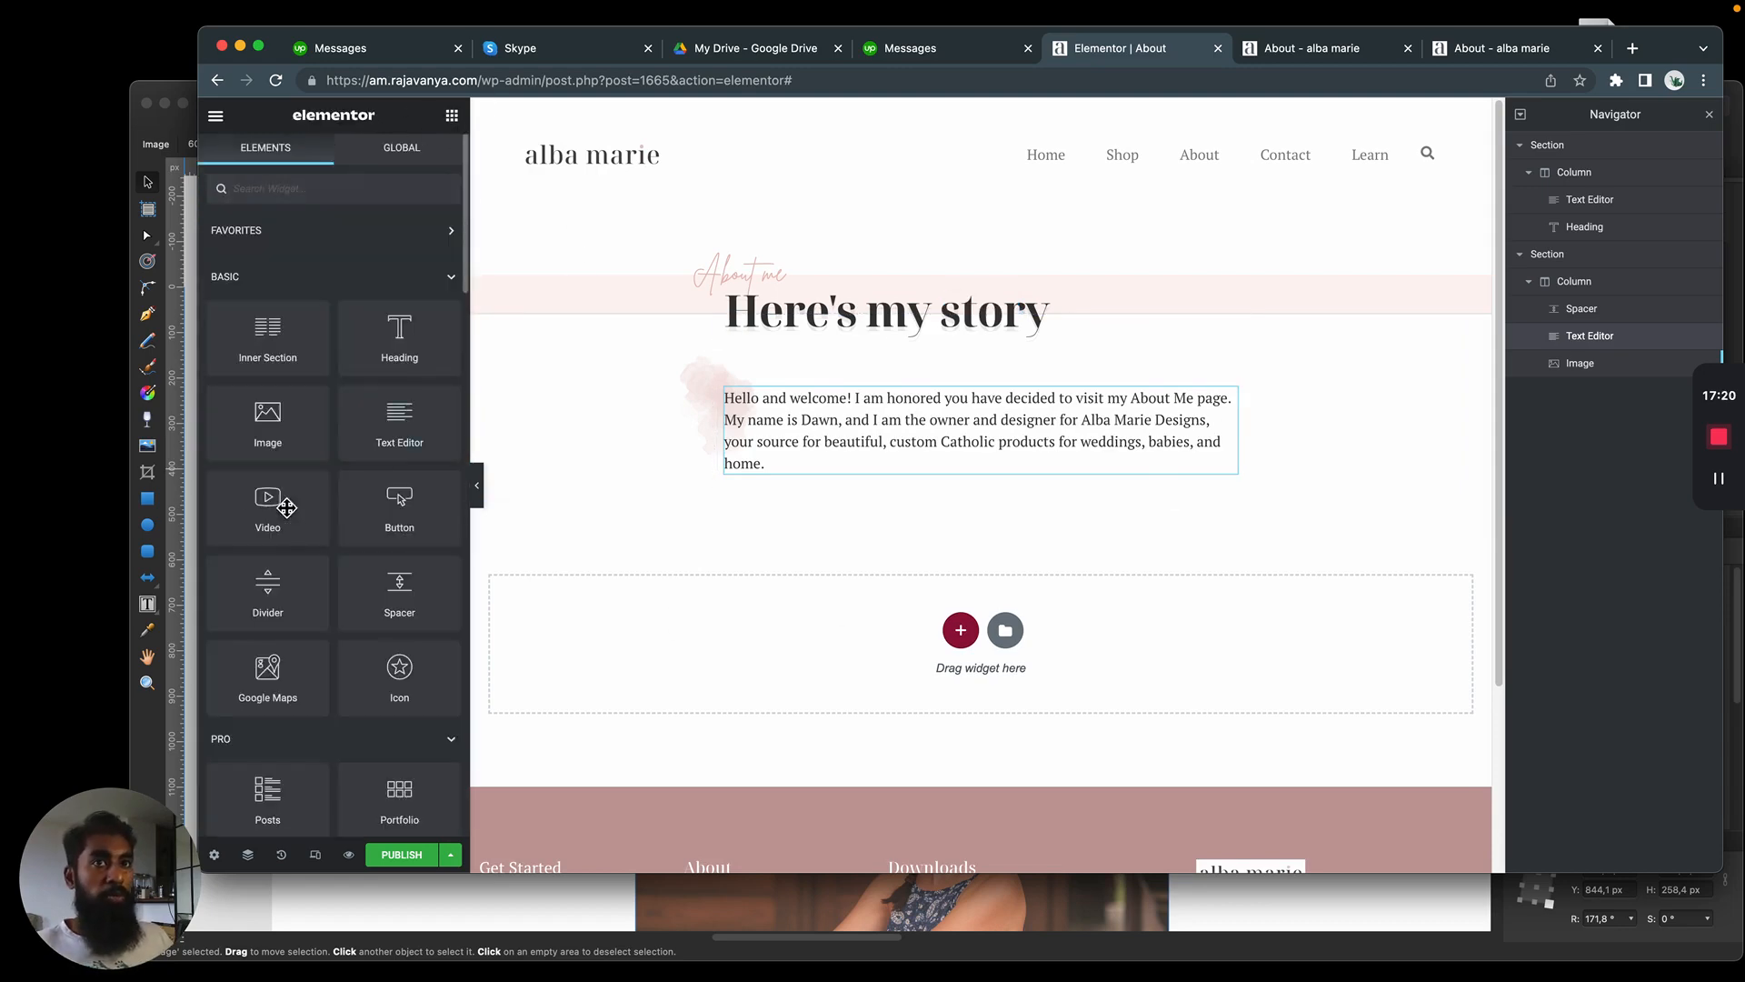
{"action": "left_click_drag", "start_coordinate": [267, 420], "coordinate": [900, 482]}
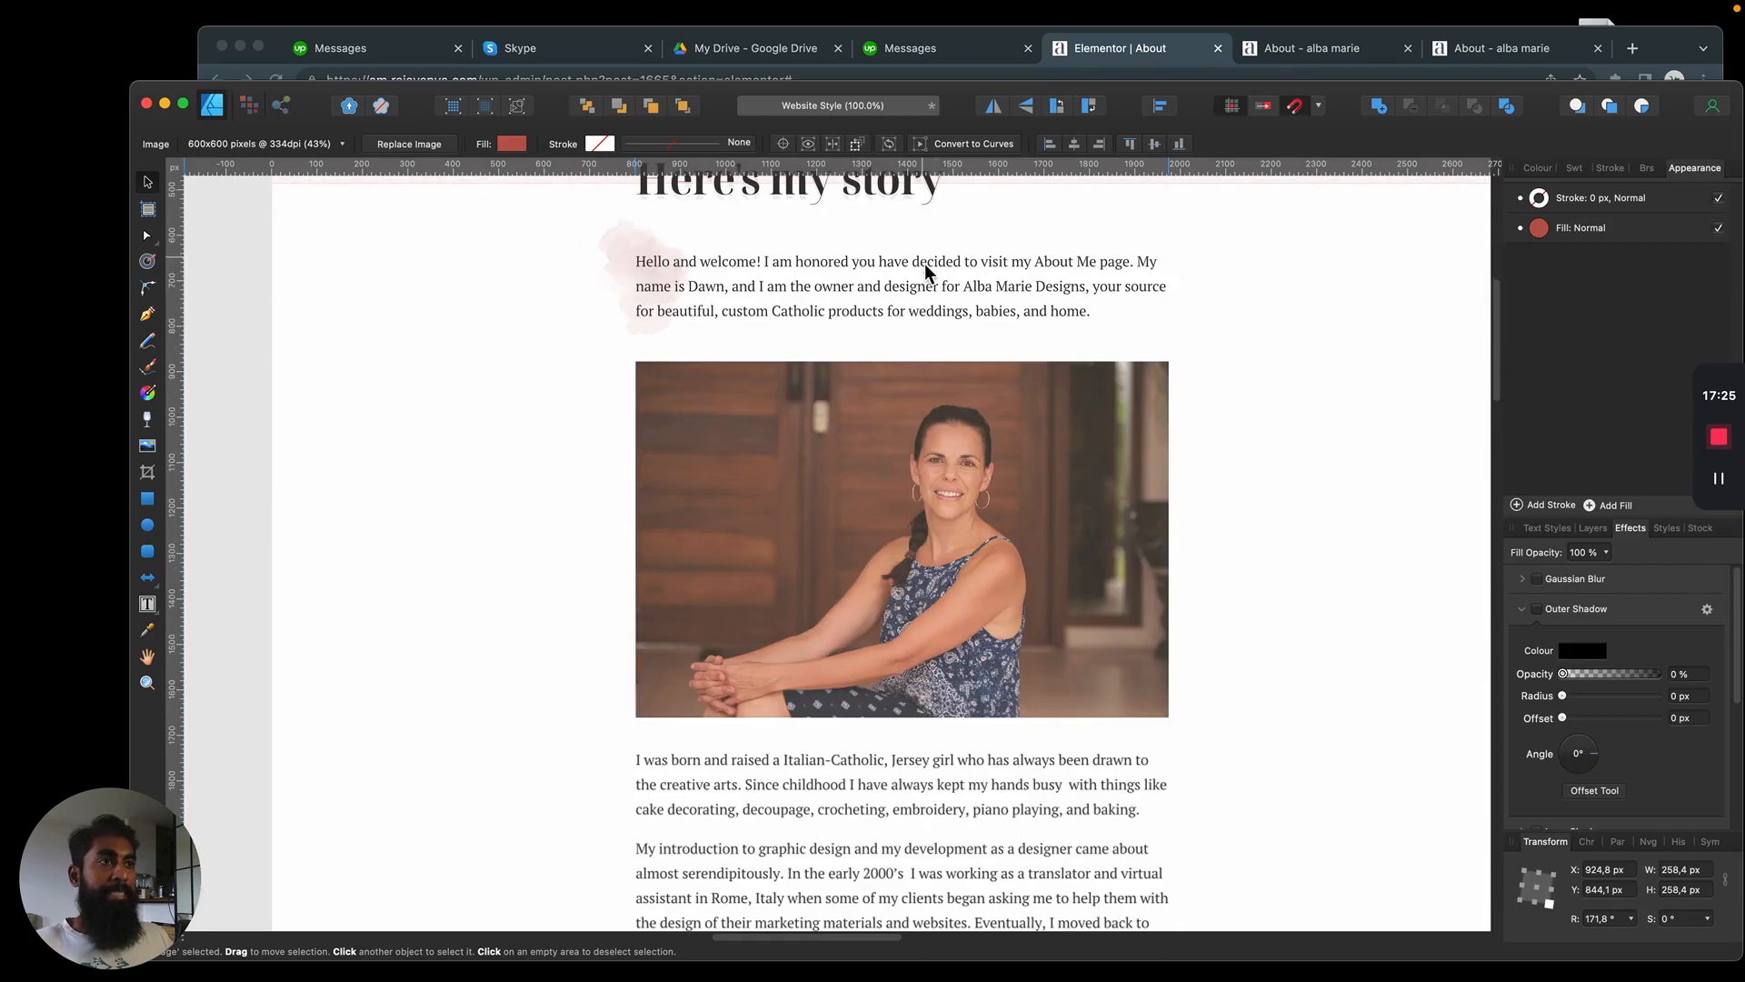
{"action": "left_click", "coordinate": [937, 401]}
{"action": "key", "text": "super+Tab"}
{"action": "left_click", "coordinate": [413, 321]}
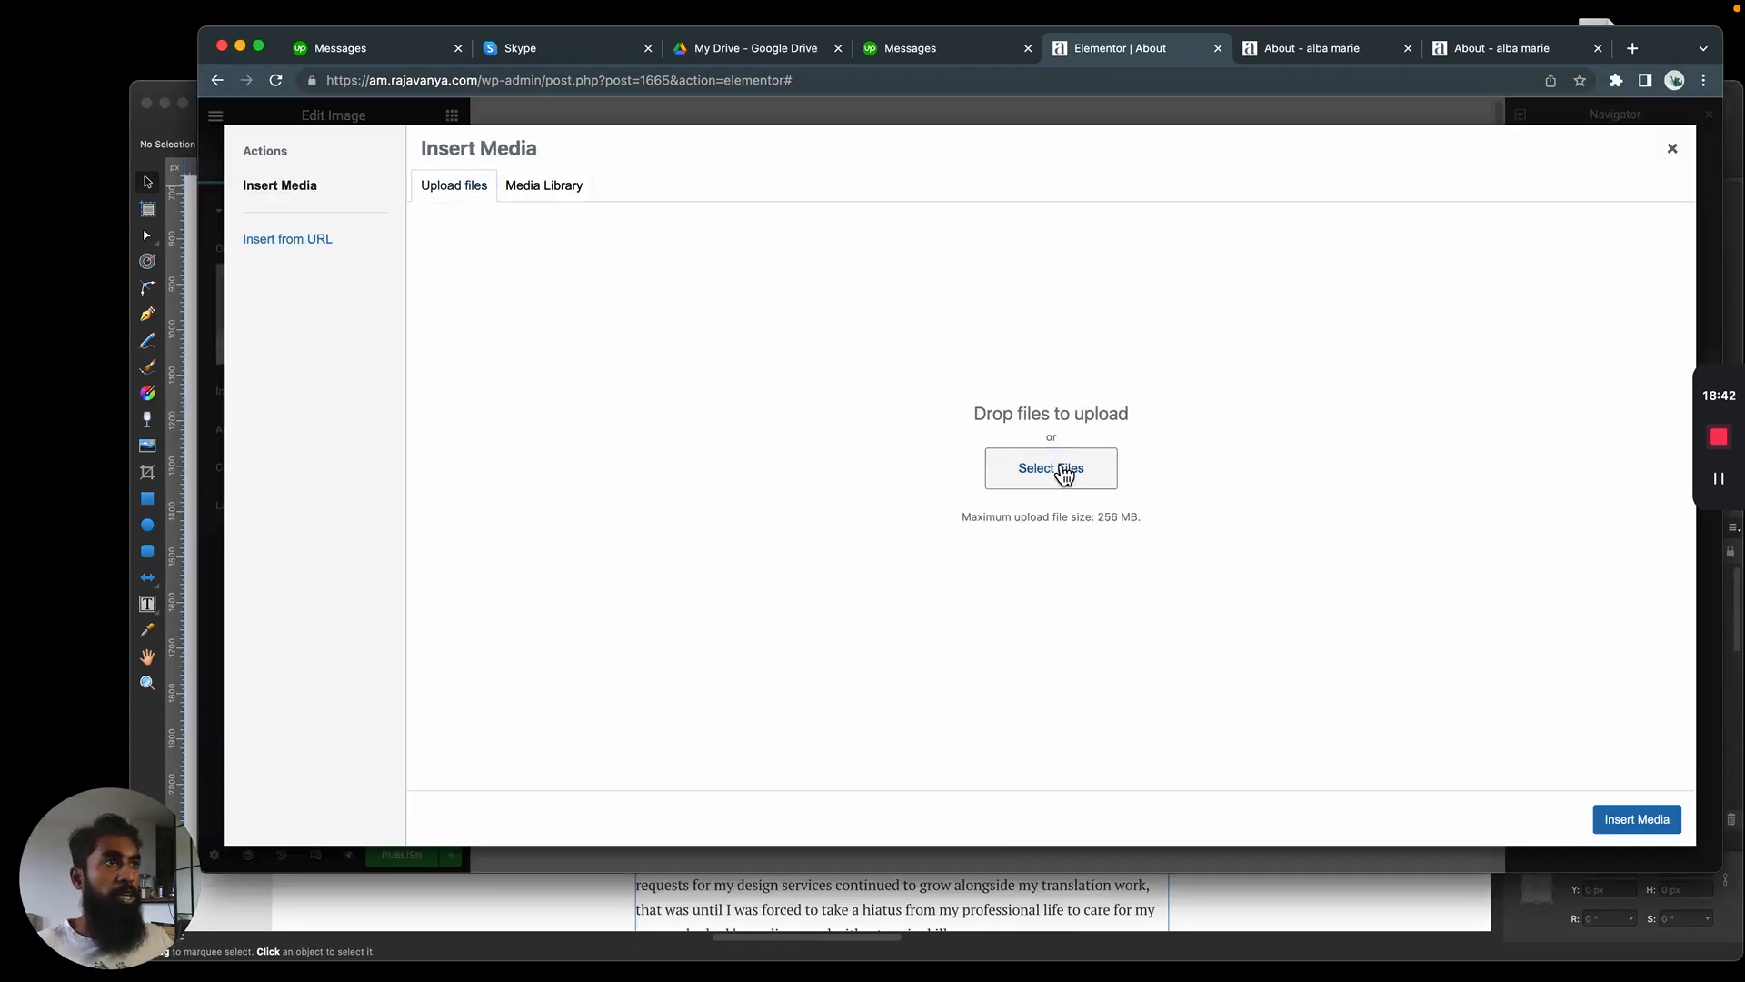
{"action": "left_click", "coordinate": [1059, 463]}
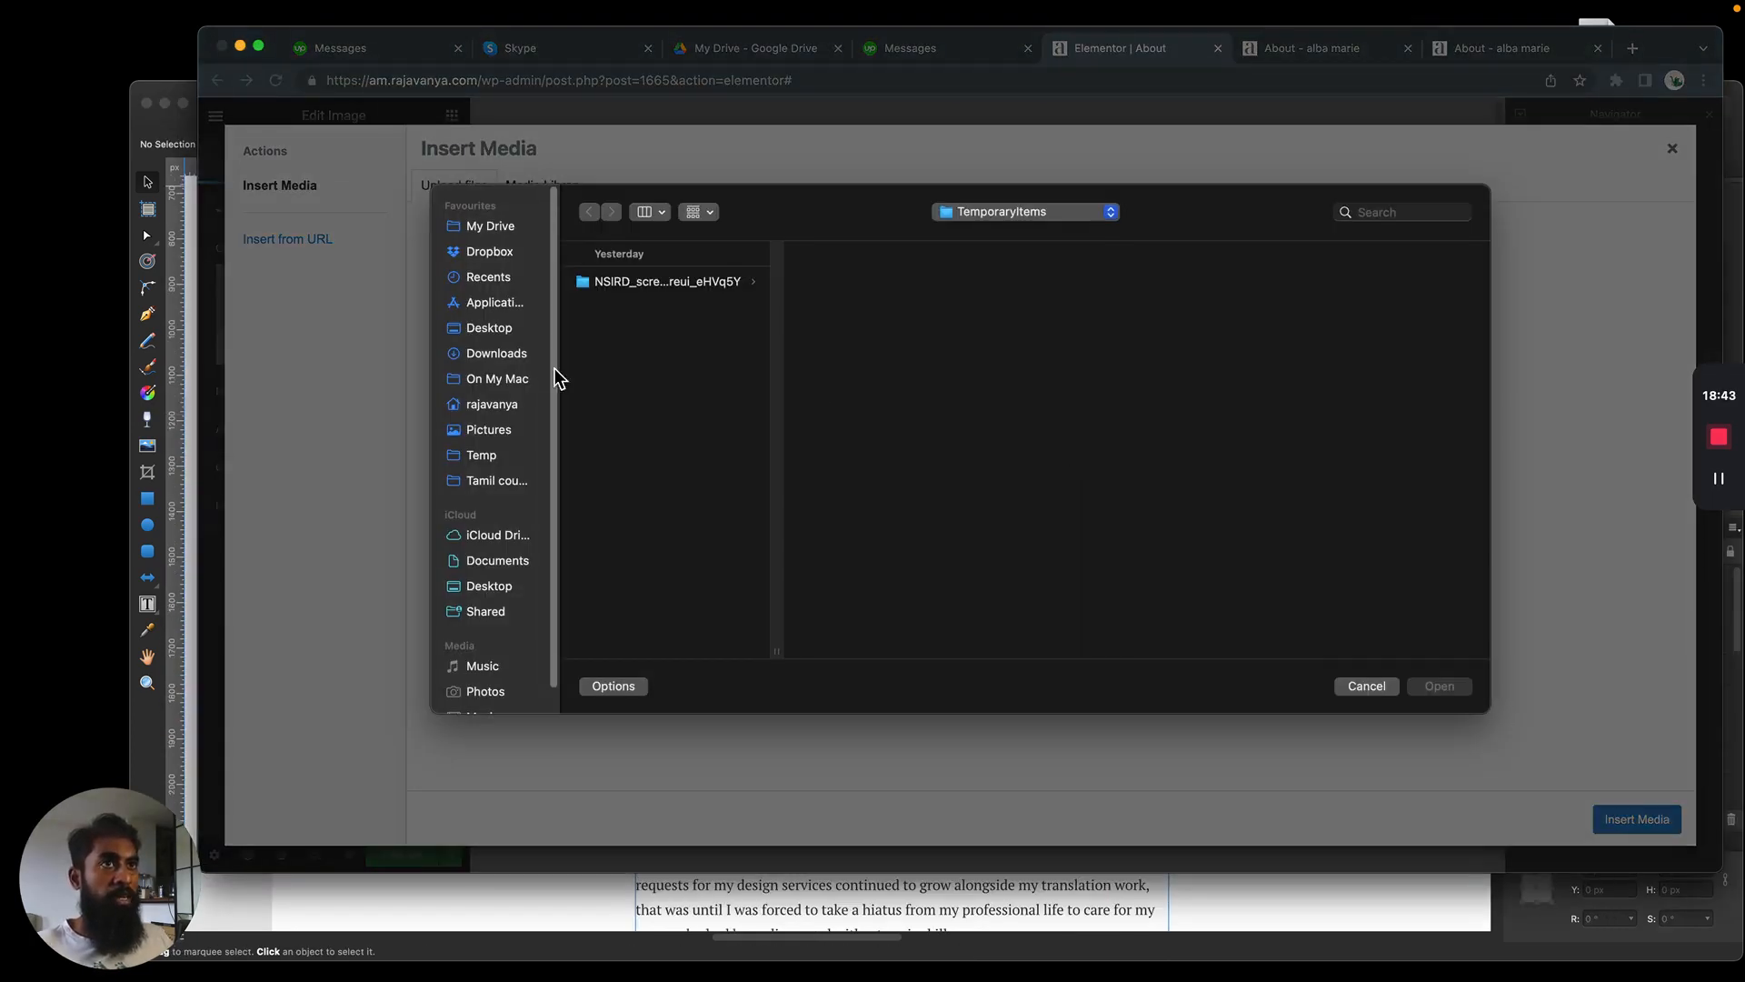
{"action": "left_click", "coordinate": [483, 456]}
{"action": "left_click", "coordinate": [693, 285]}
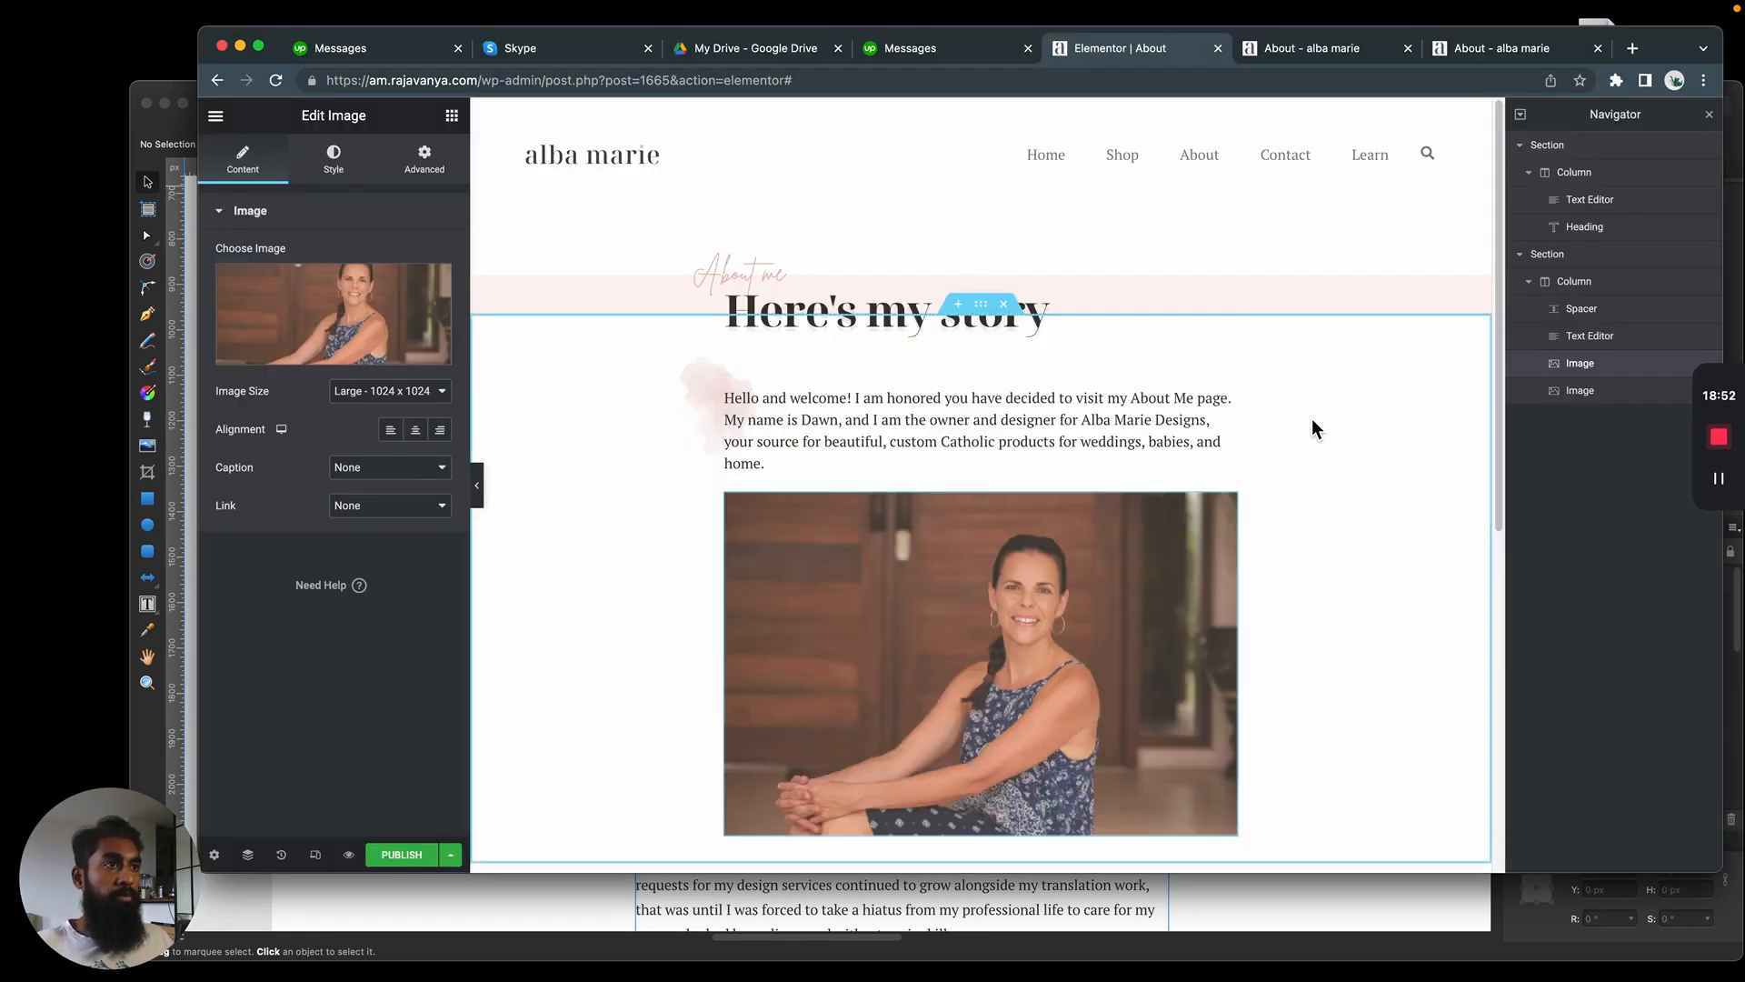
{"action": "scroll", "coordinate": [1311, 427], "scroll_direction": "down", "scroll_amount": 2}
{"action": "scroll", "coordinate": [1274, 487], "scroll_direction": "up", "scroll_amount": 2}
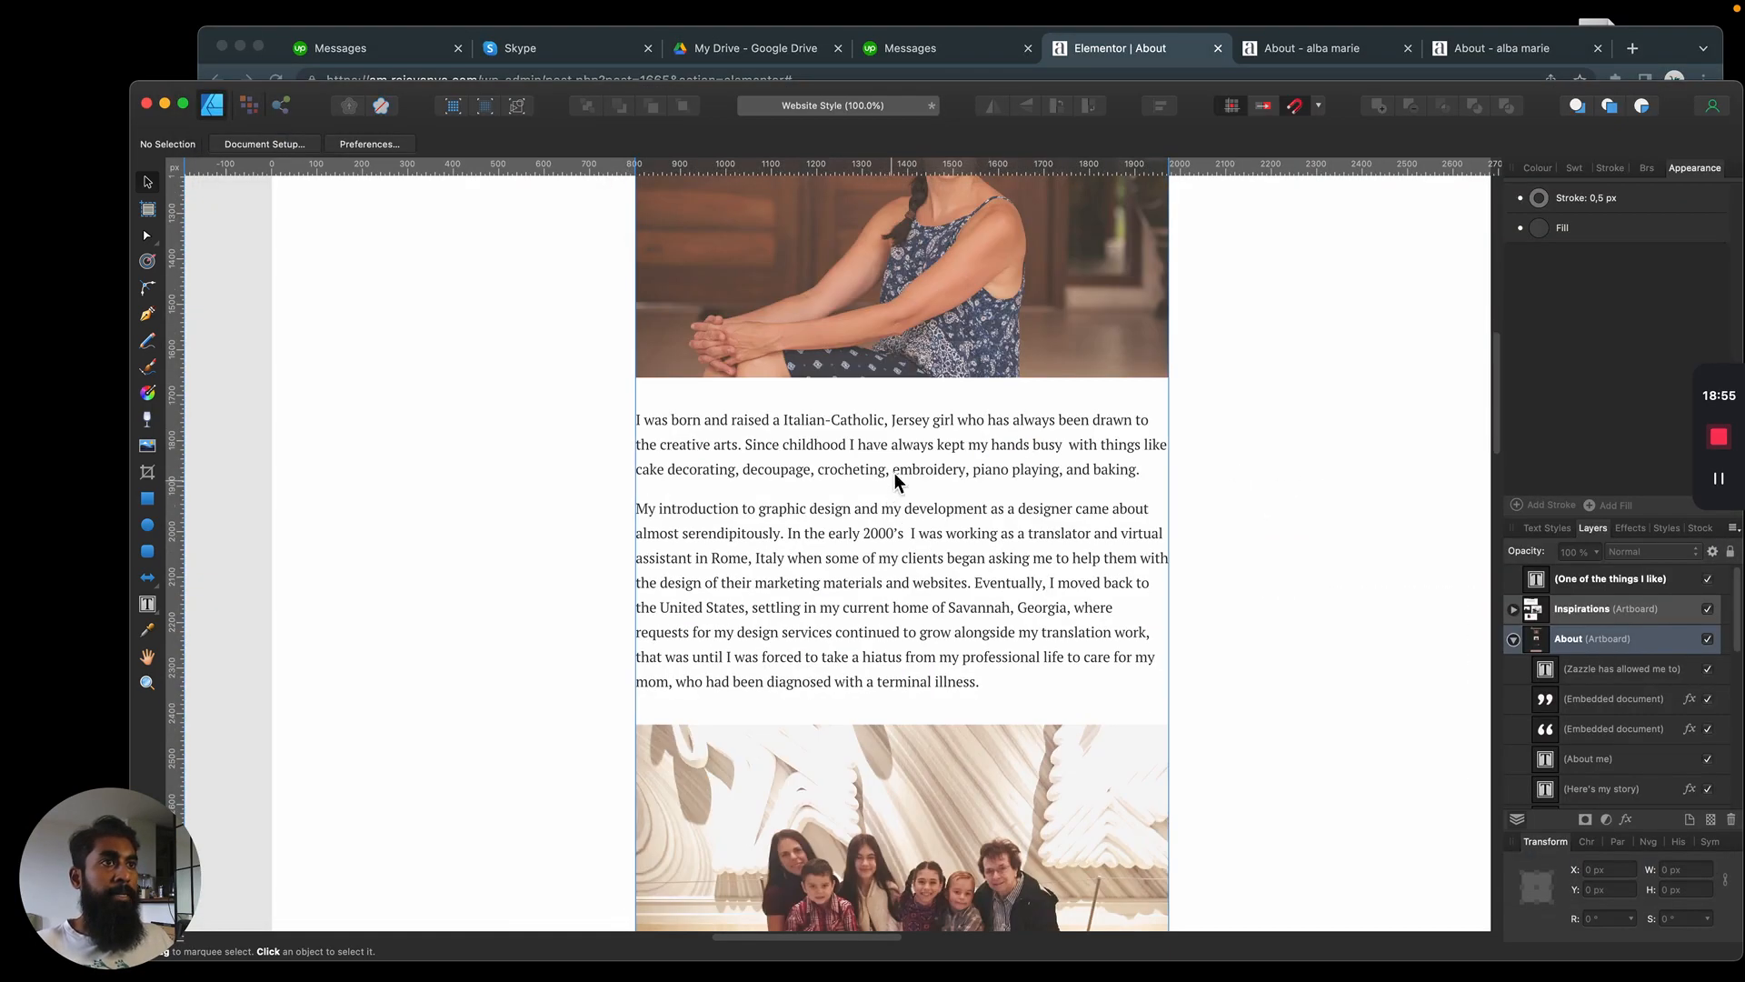
Copy the full text block starting "I was born and raised" below the portrait in the Affinity Designer mockup
{"action": "triple_click", "coordinate": [894, 469]}
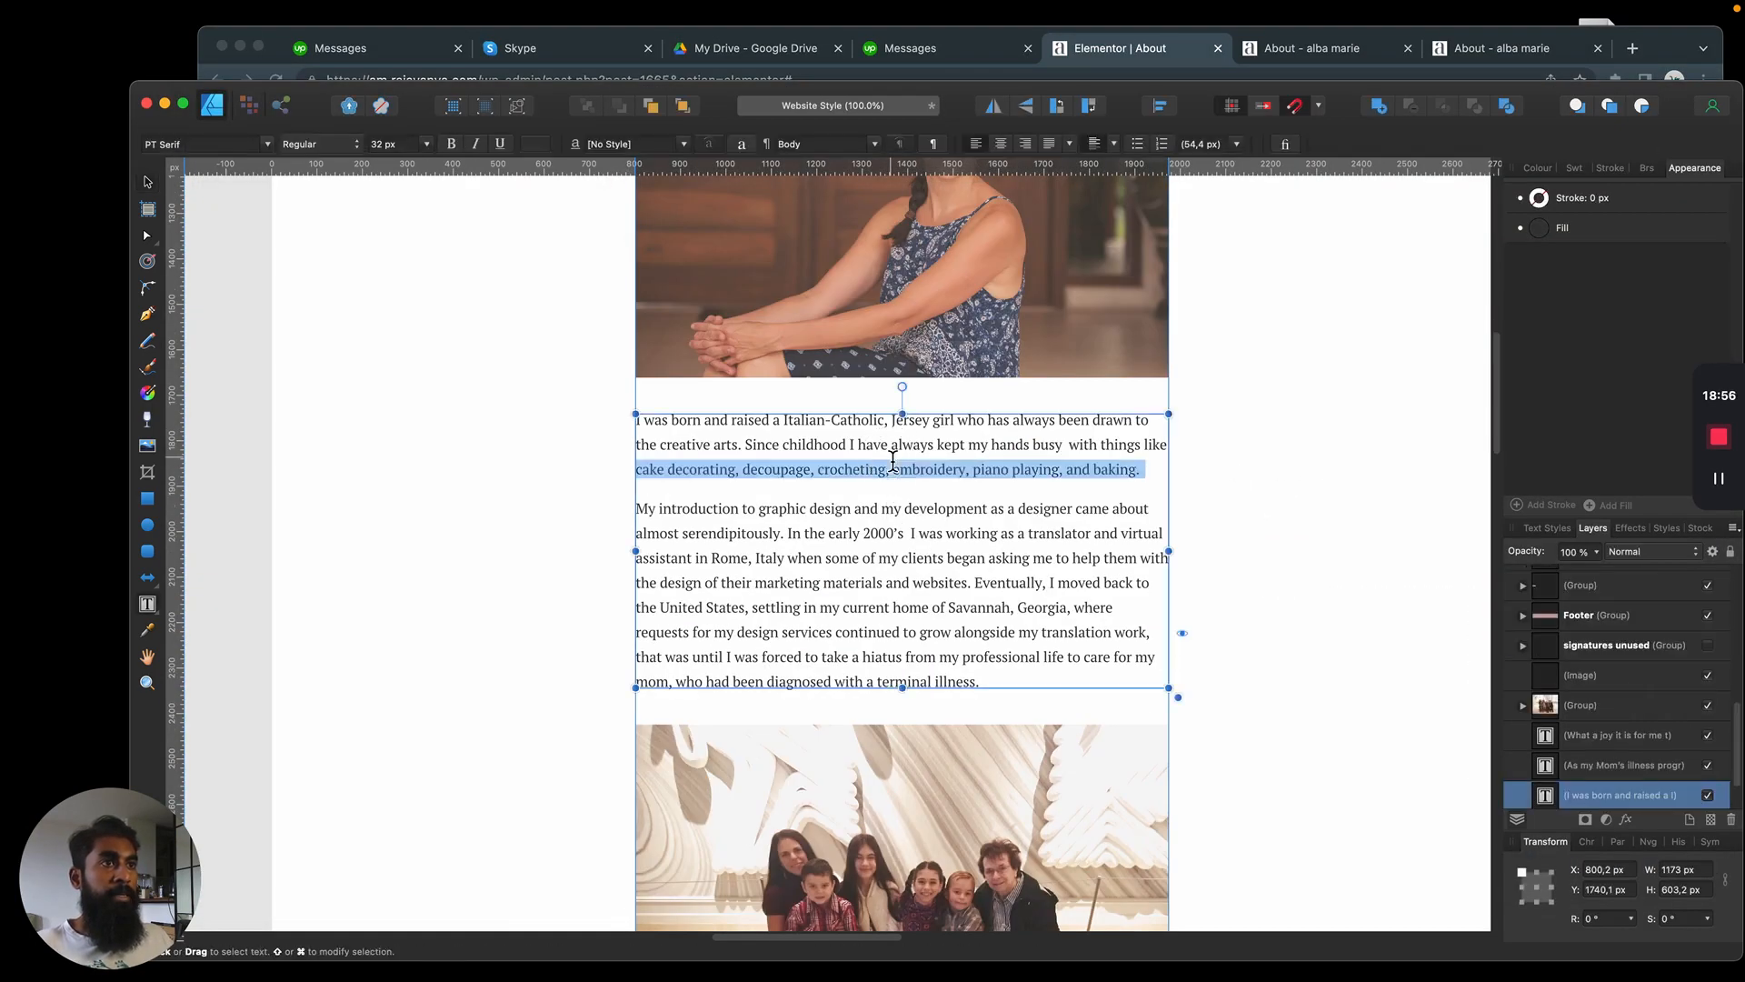
{"action": "double_click", "coordinate": [950, 444]}
{"action": "key", "text": "super+a"}
{"action": "key", "text": "super+c"}
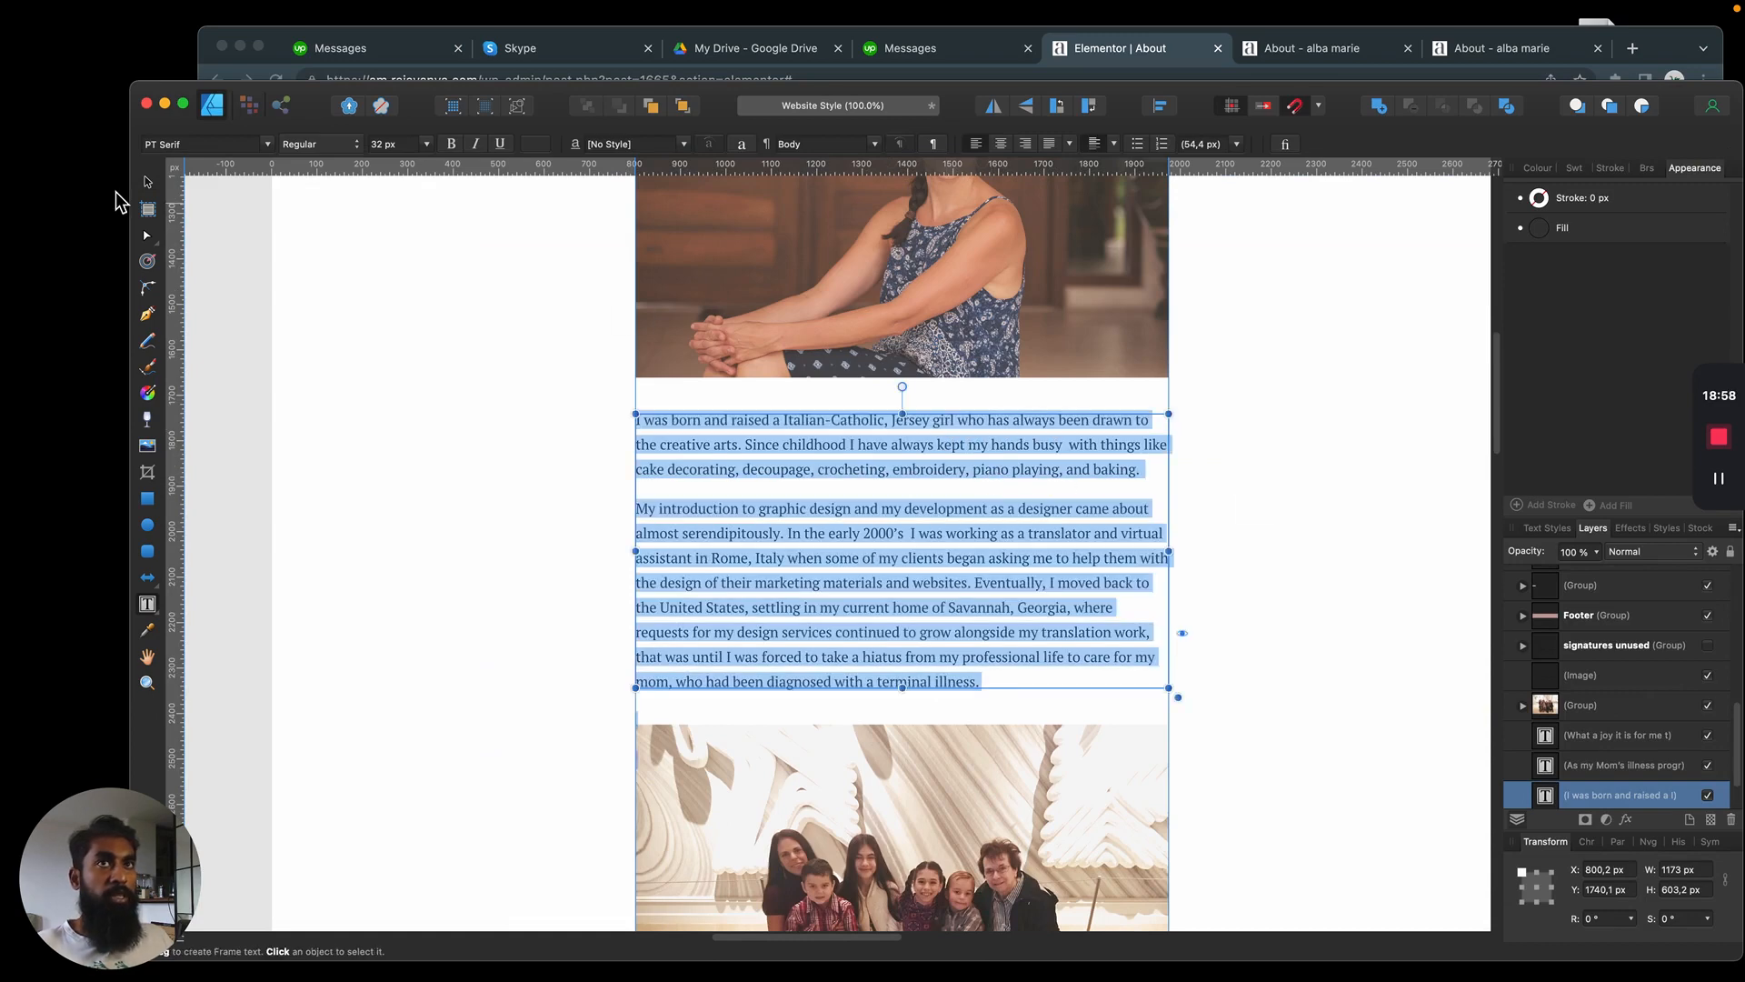
Duplicate the intro paragraph widget in Elementor and move the copy below the portrait photo
{"action": "key", "text": "super+Tab"}
{"action": "right_click", "coordinate": [934, 404]}
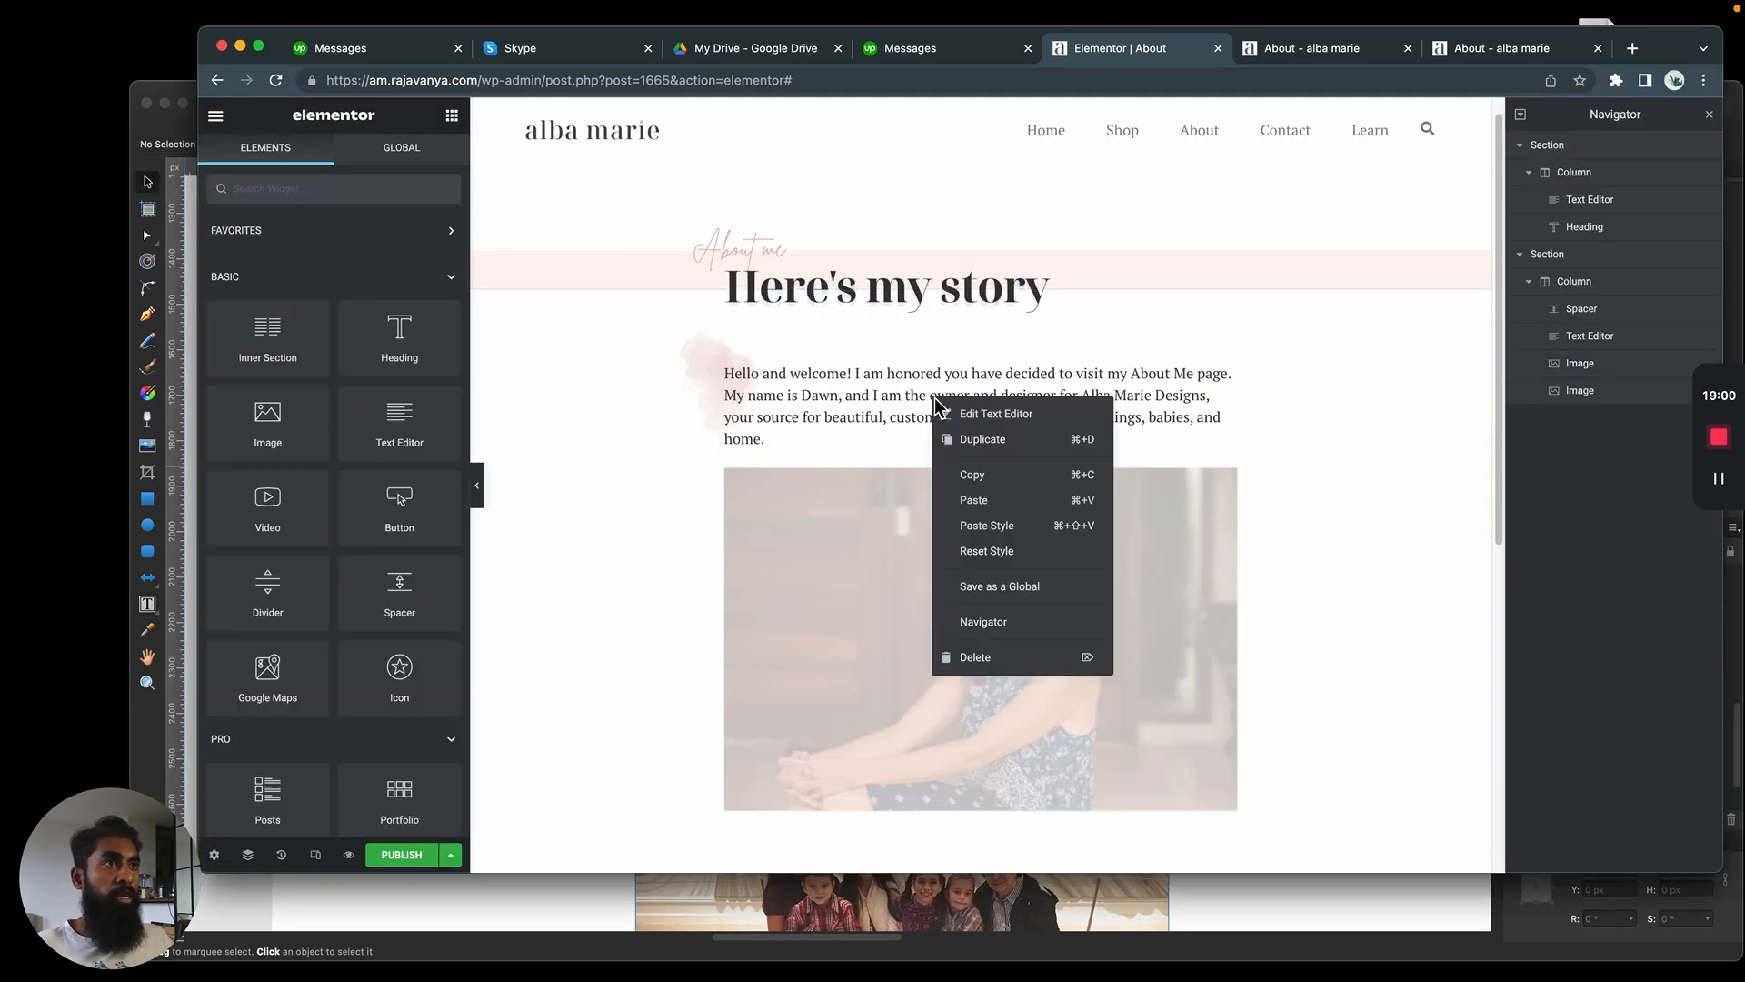
{"action": "left_click", "coordinate": [1001, 452]}
{"action": "scroll", "coordinate": [1189, 342], "scroll_direction": "down", "scroll_amount": 2}
{"action": "left_click_drag", "start_coordinate": [1211, 309], "coordinate": [1157, 656]}
Replace the duplicated paragraph with the copied "I was born and raised" text as plain text, and compare its paragraph breaks with the mockup
{"action": "left_click", "coordinate": [411, 268]}
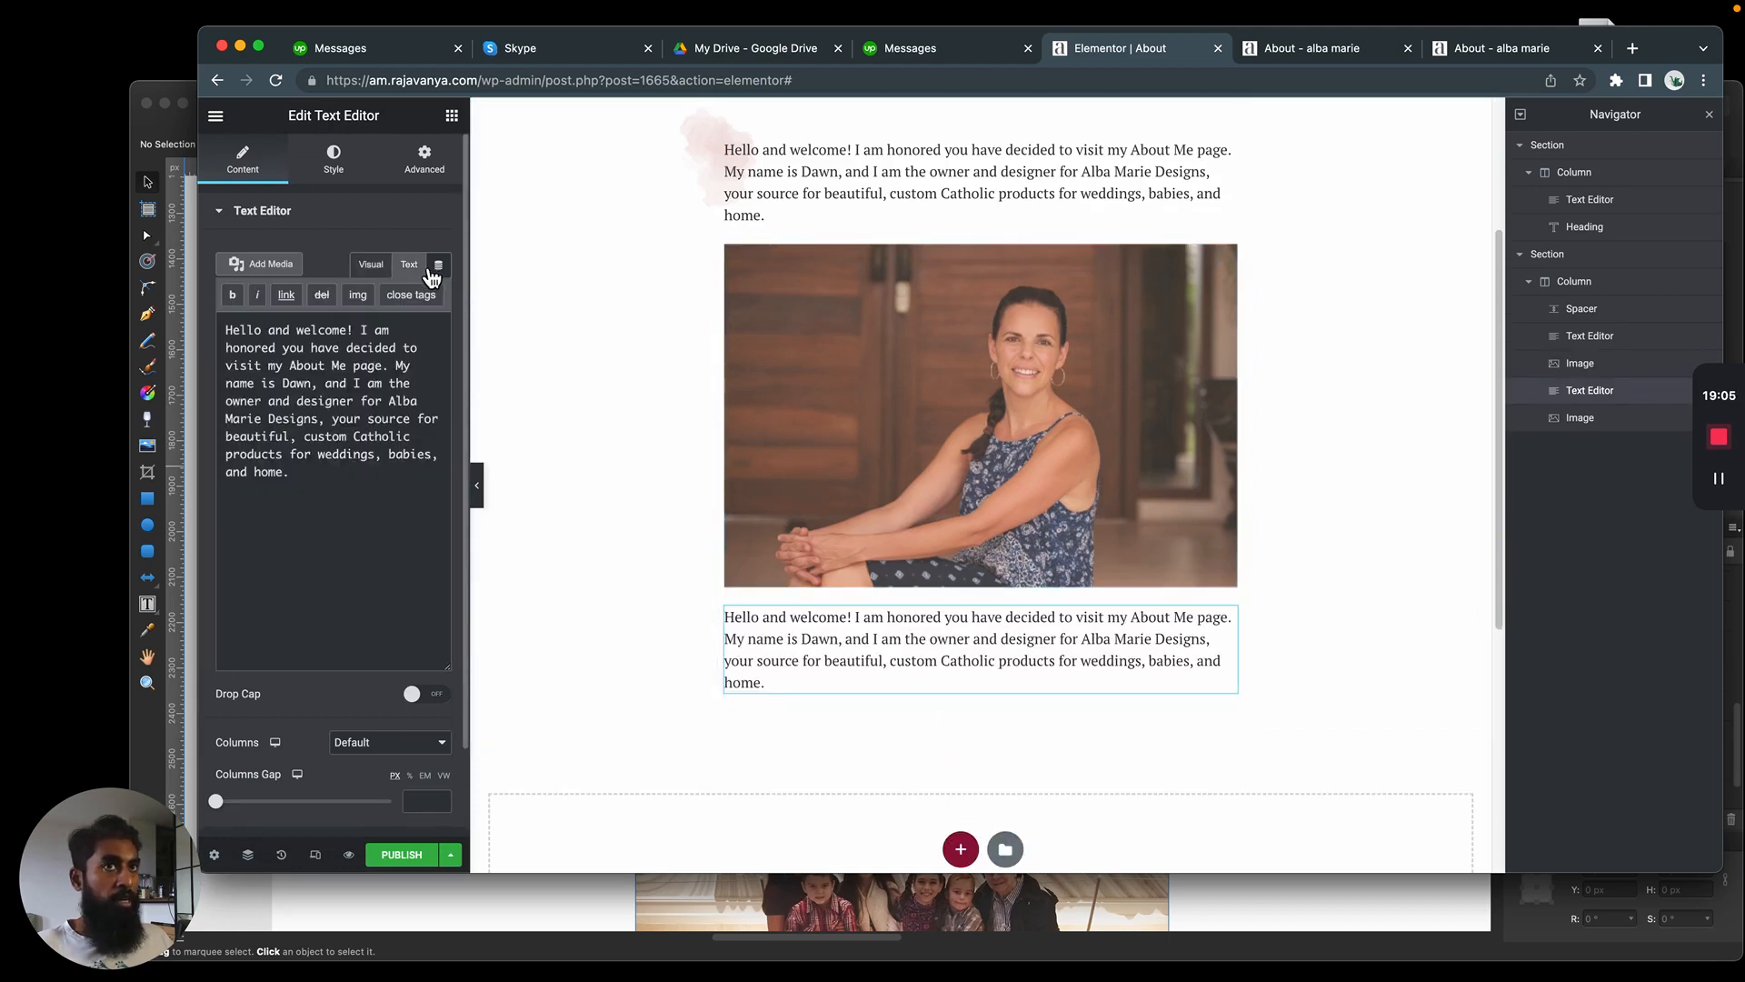
{"action": "key", "text": "super+a"}
{"action": "key", "text": "super+v"}
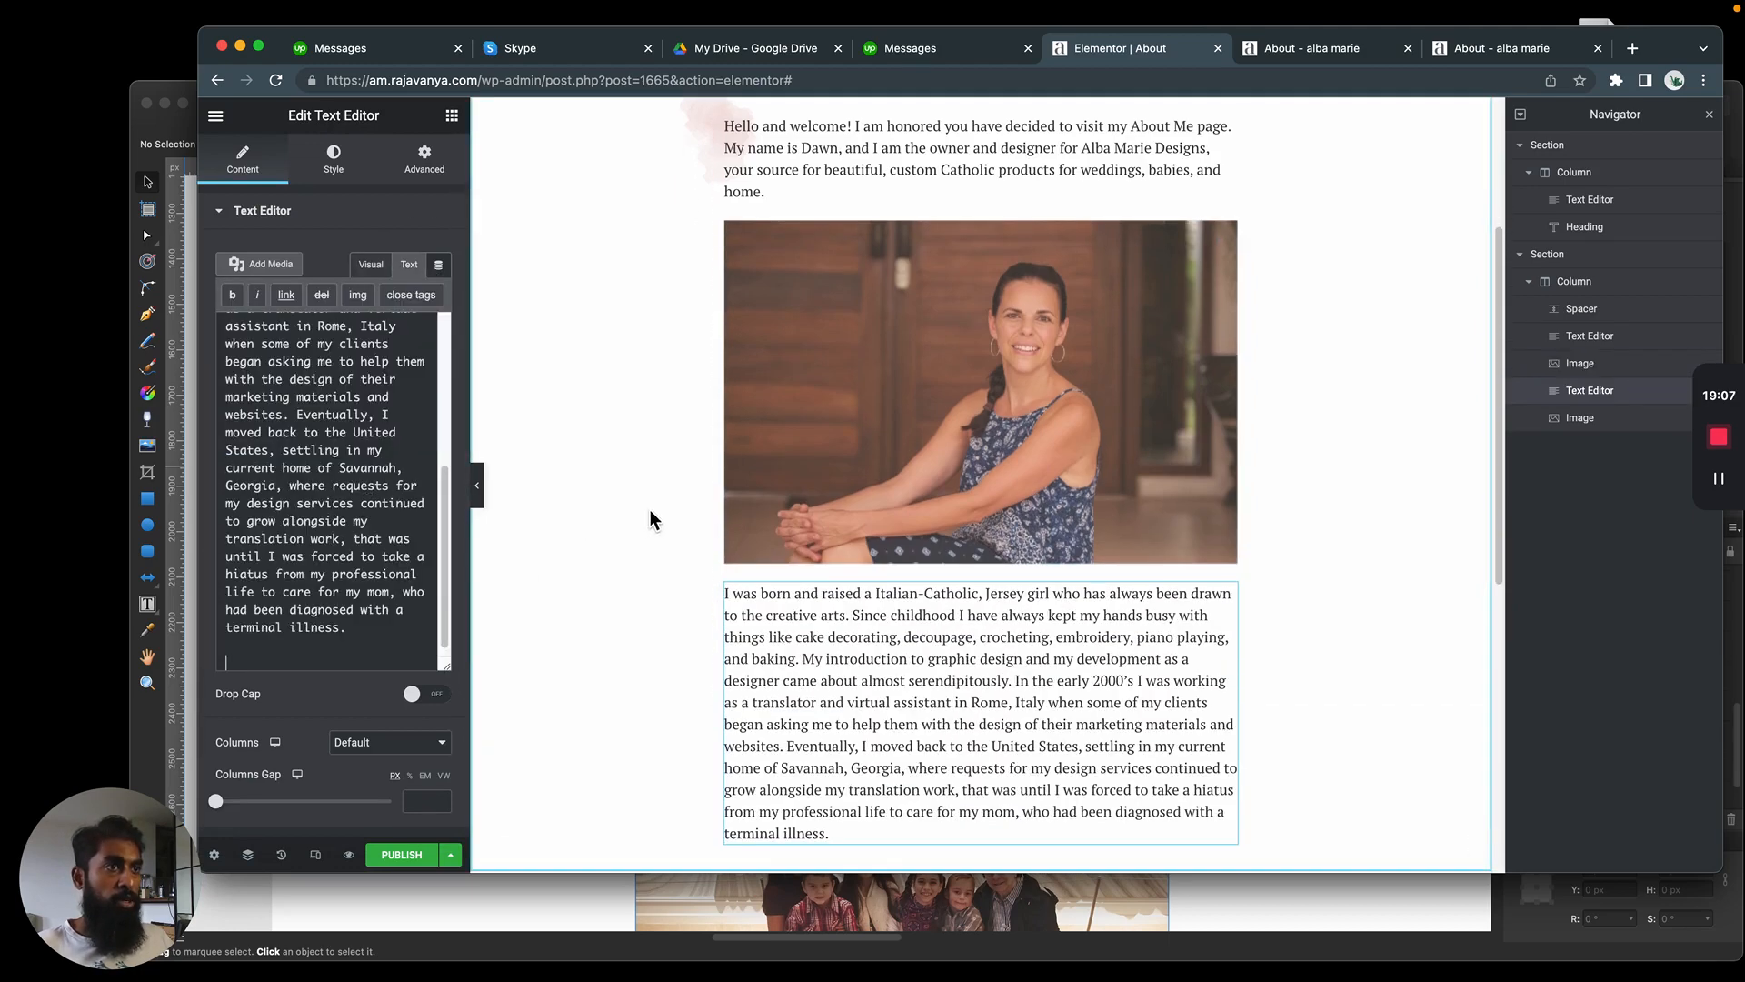
{"action": "key", "text": "super+Tab"}
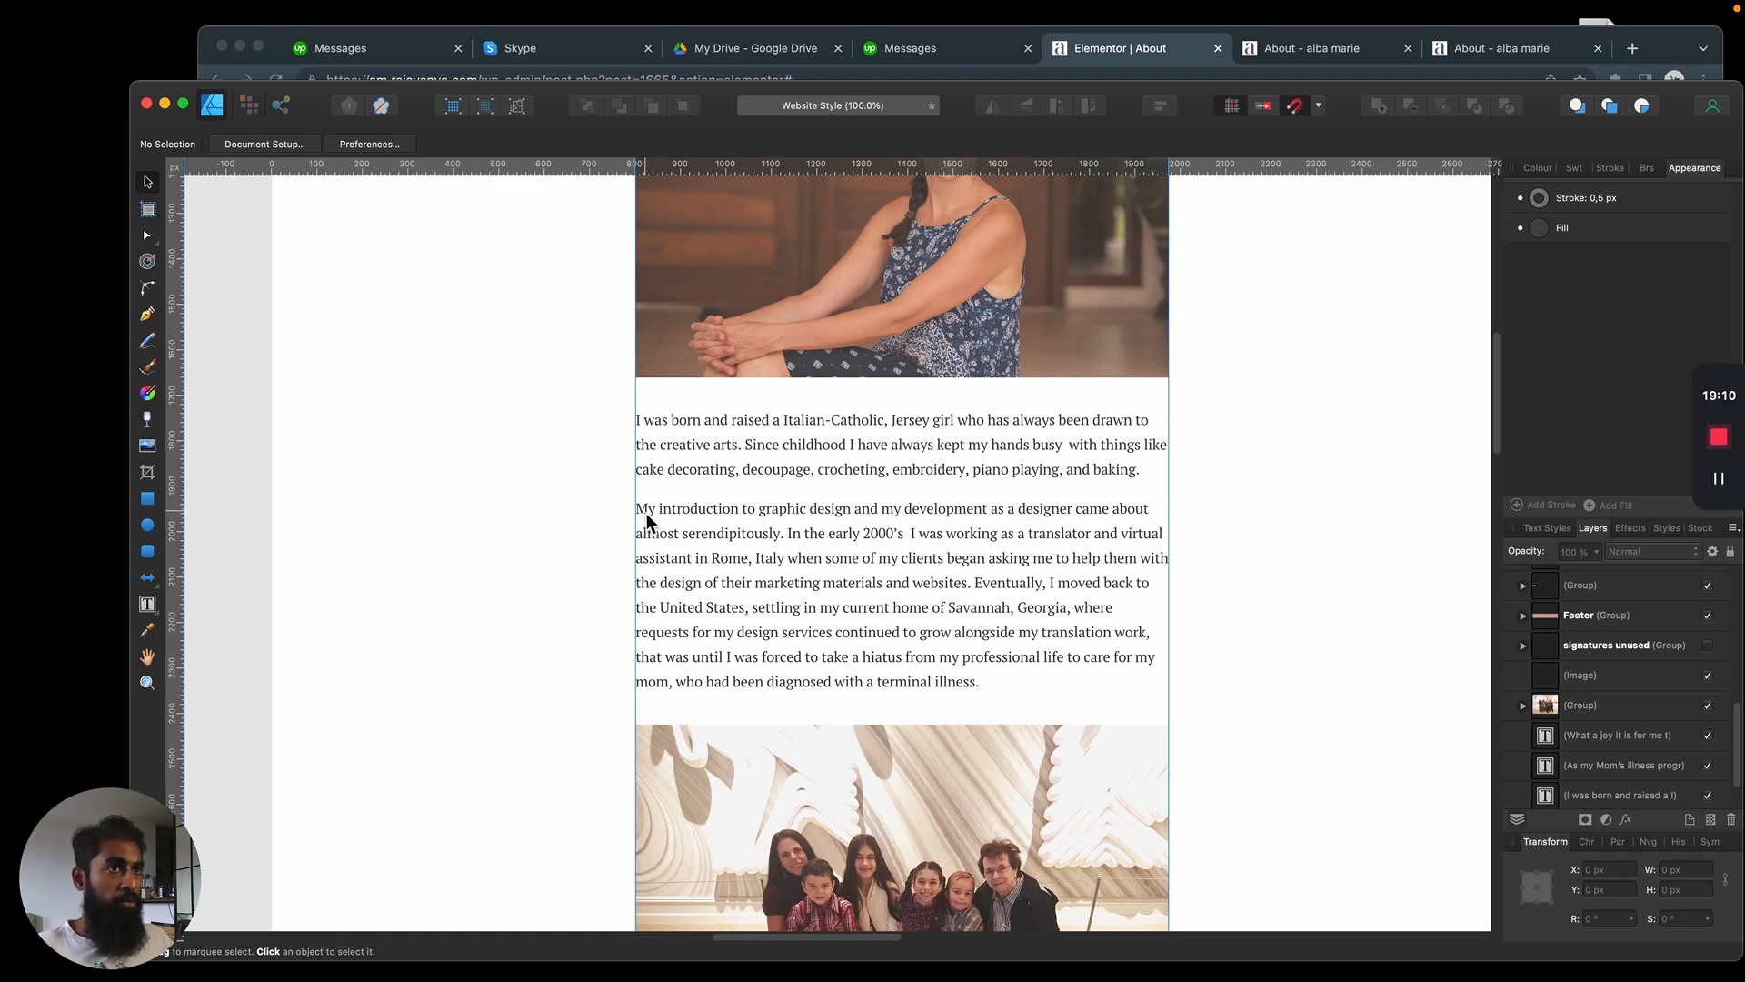
{"action": "key", "text": "super+Tab"}
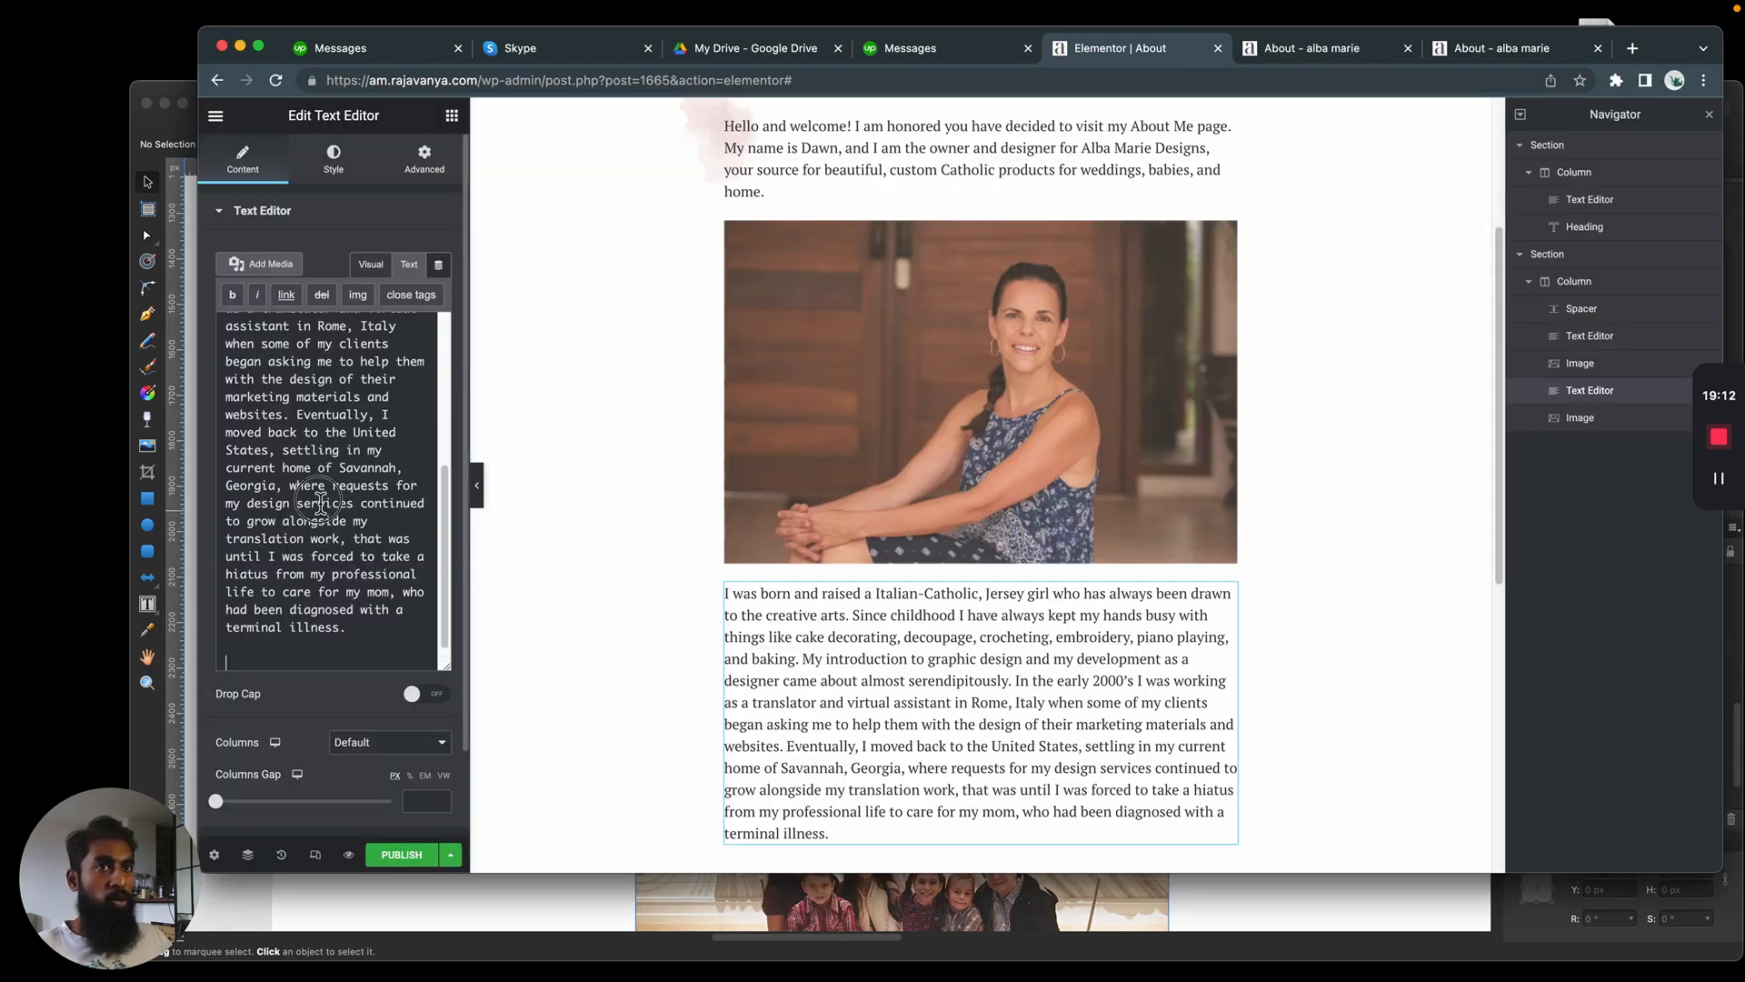
Remove the blank lines after "terminal illness." at the end of the story text
{"action": "left_click", "coordinate": [328, 650]}
{"action": "left_click", "coordinate": [334, 663]}
{"action": "key", "text": "BackSpace"}
{"action": "key", "text": "BackSpace"}
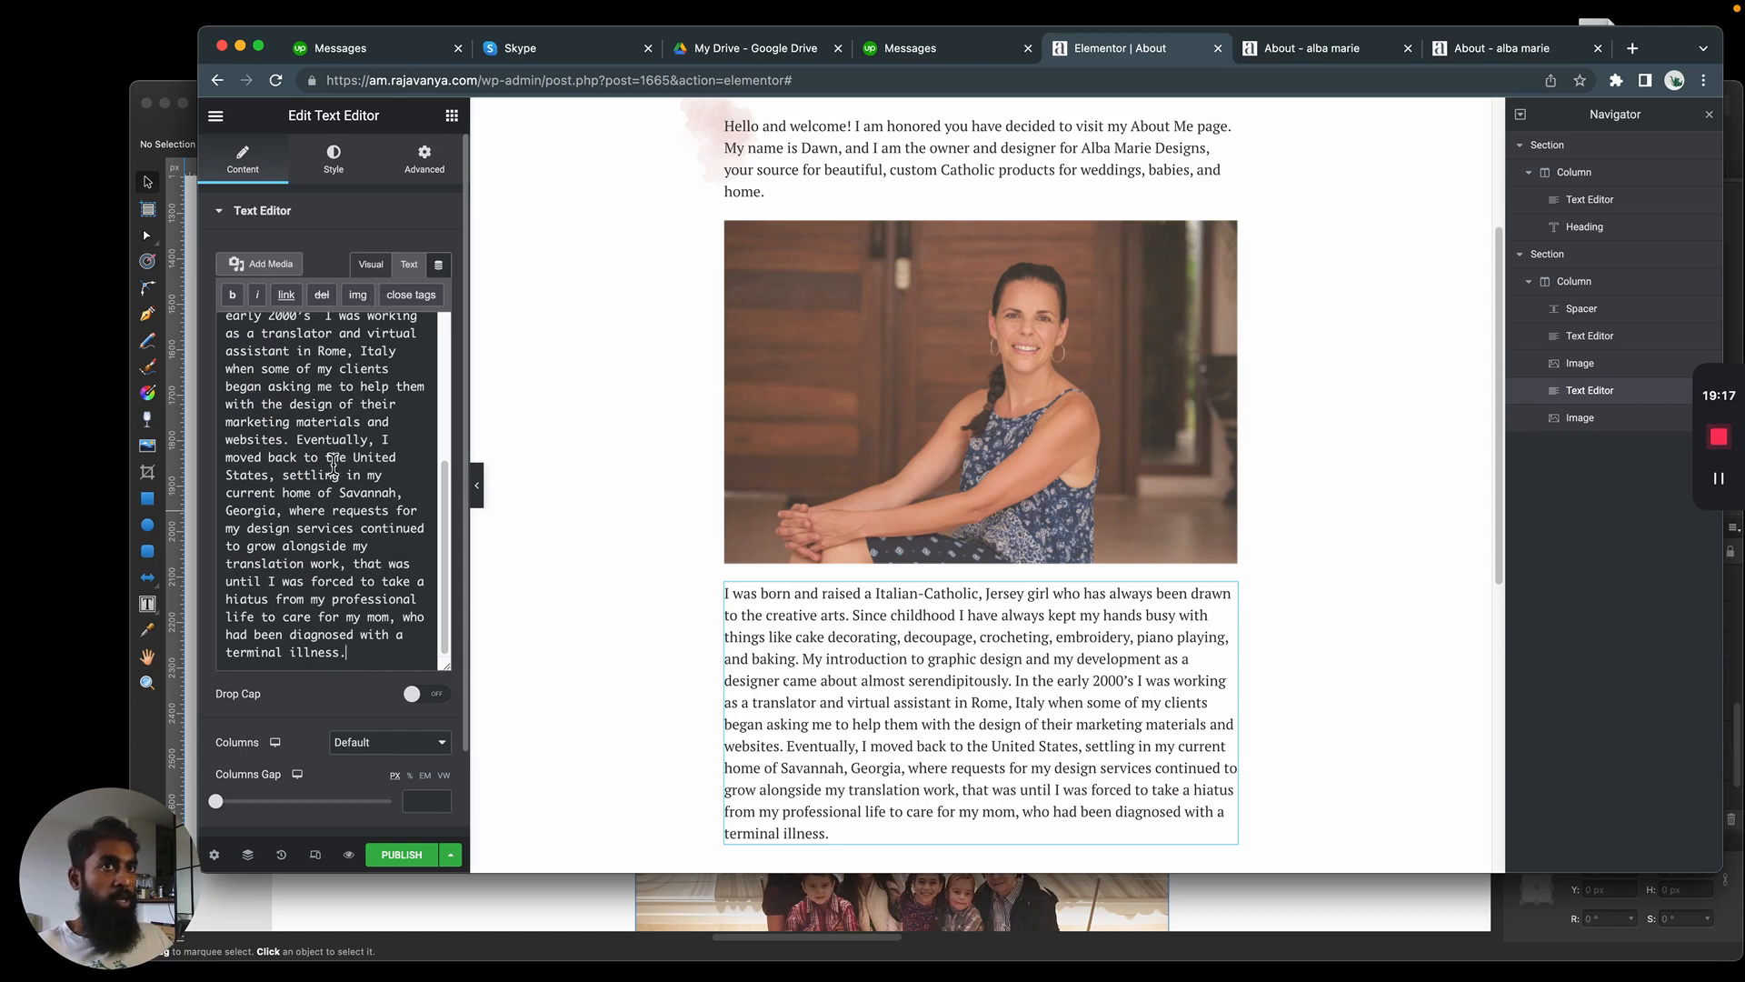
{"action": "scroll", "coordinate": [365, 491], "scroll_direction": "up", "scroll_amount": 3}
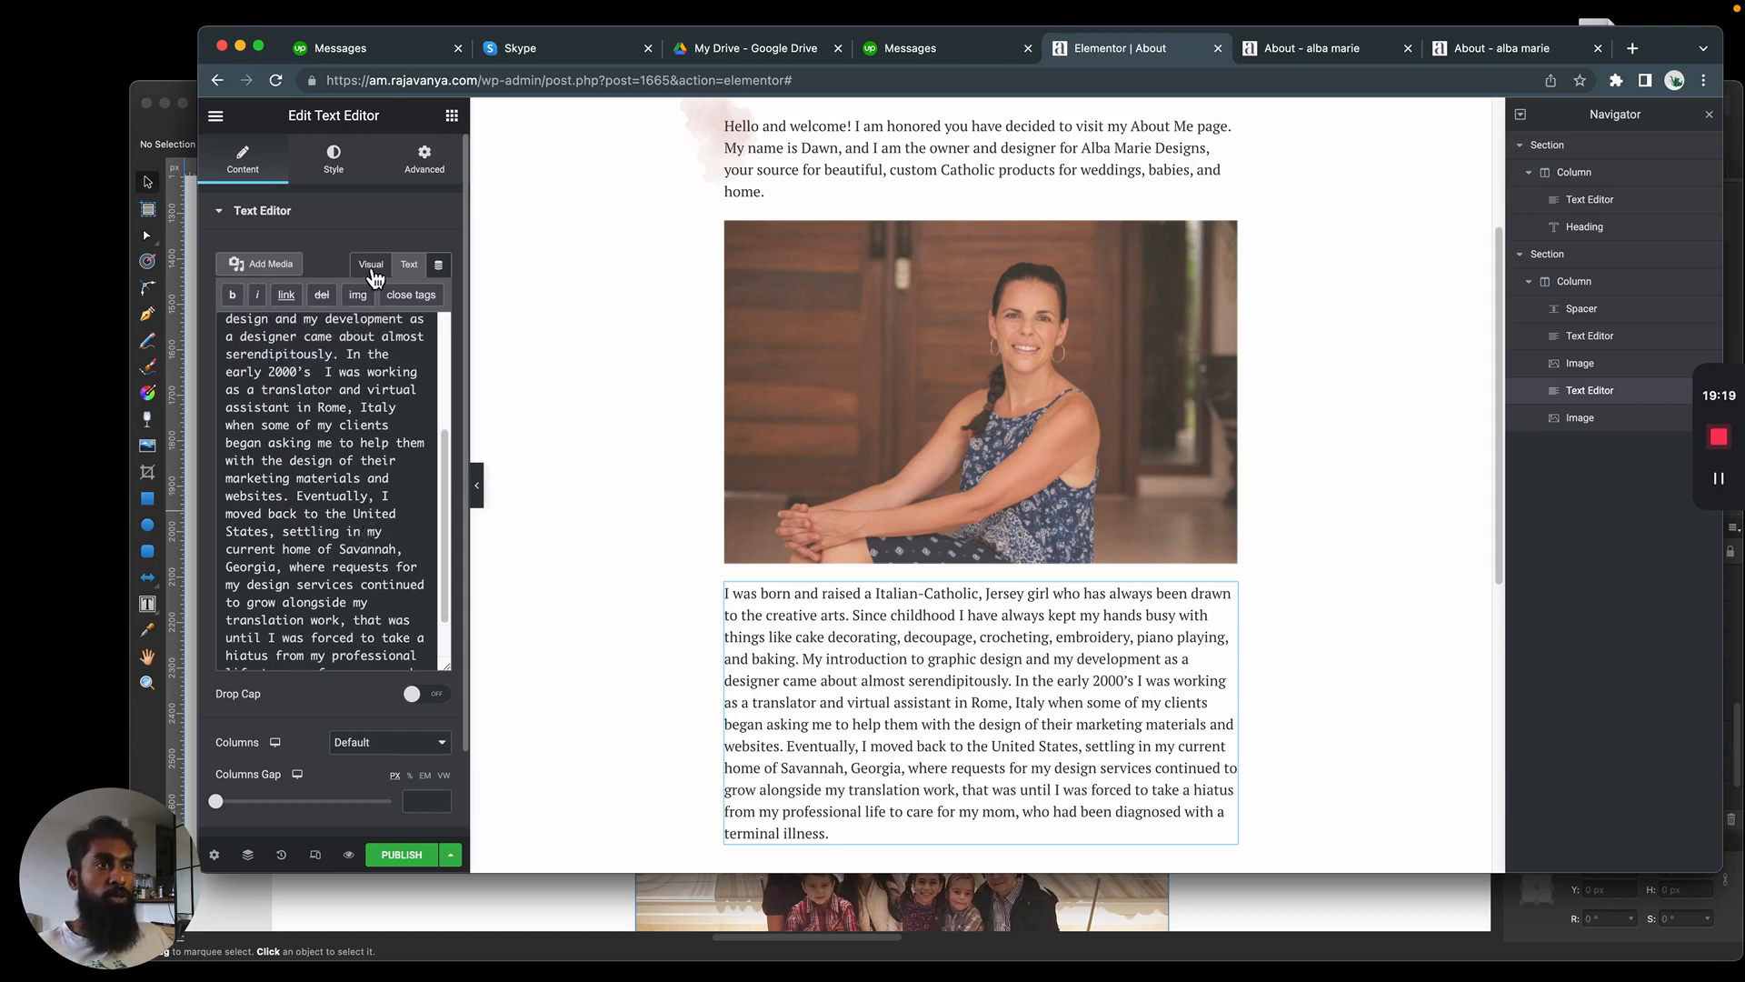
Split the story text into two paragraphs before "My introduction to graphic design" and check the paragraph tags in its HTML
{"action": "left_click", "coordinate": [741, 684]}
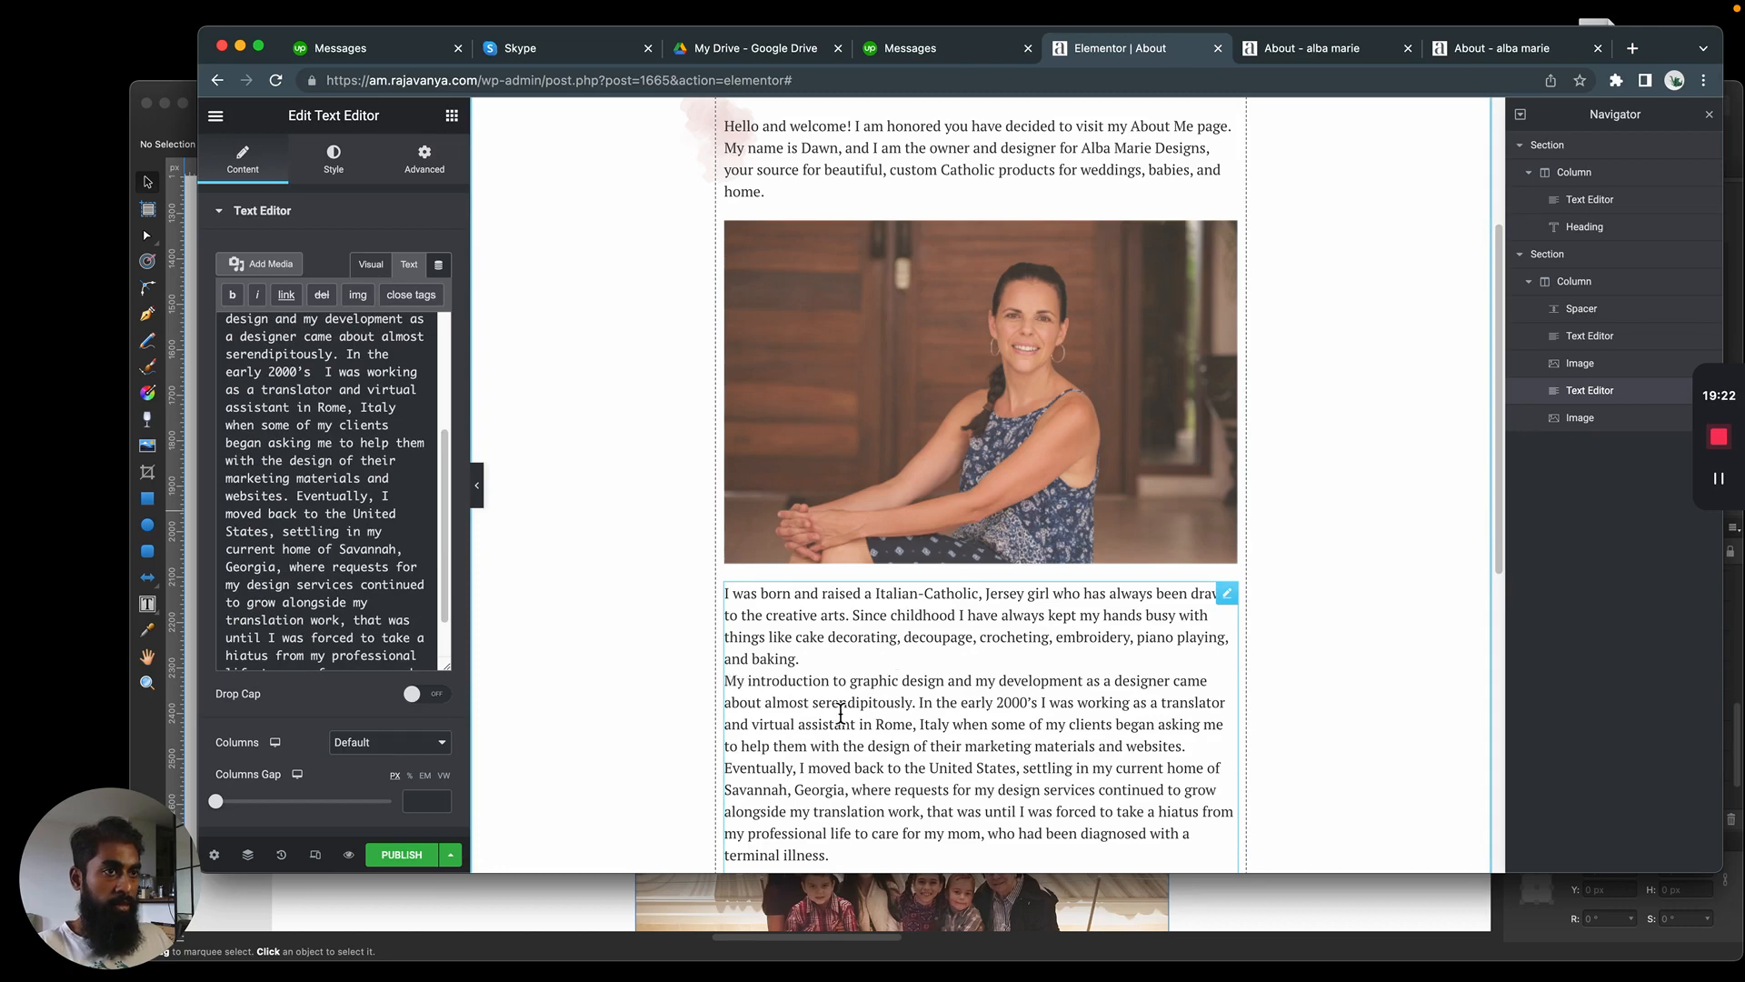
{"action": "key", "text": "BackSpace"}
{"action": "key", "text": "Return"}
{"action": "scroll", "coordinate": [327, 500], "scroll_direction": "up", "scroll_amount": 4}
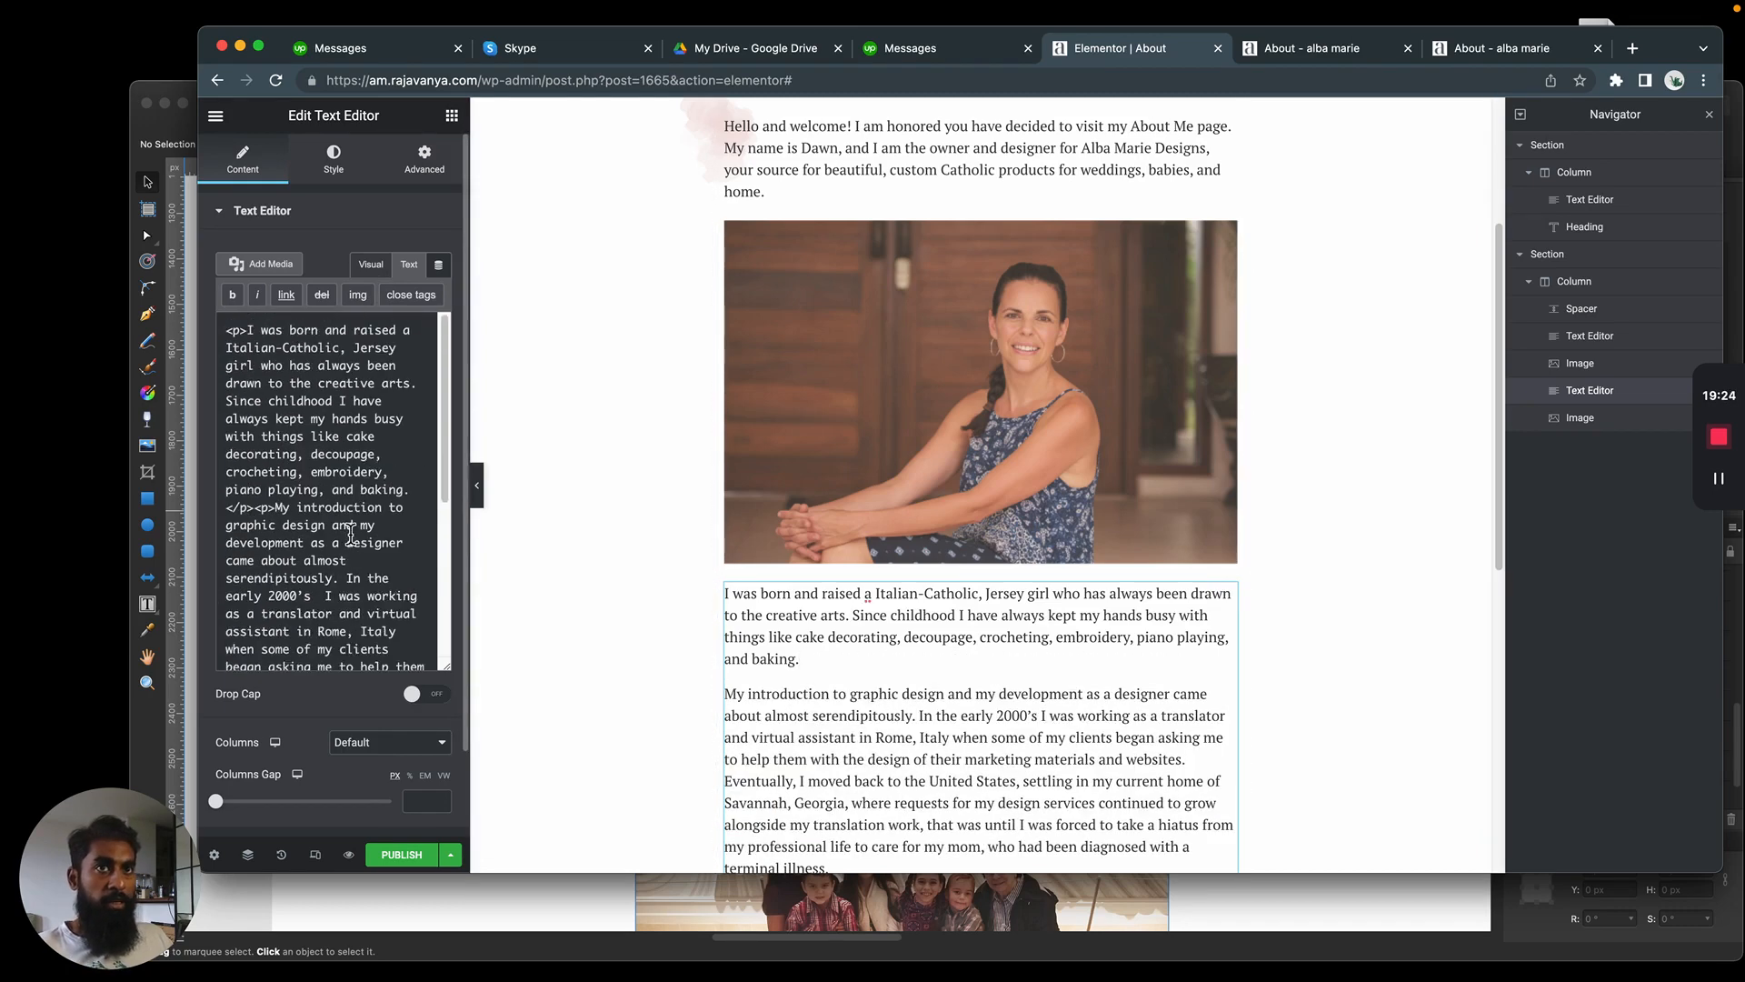
{"action": "scroll", "coordinate": [300, 478], "scroll_direction": "down", "scroll_amount": 1}
{"action": "scroll", "coordinate": [280, 494], "scroll_direction": "up", "scroll_amount": 1}
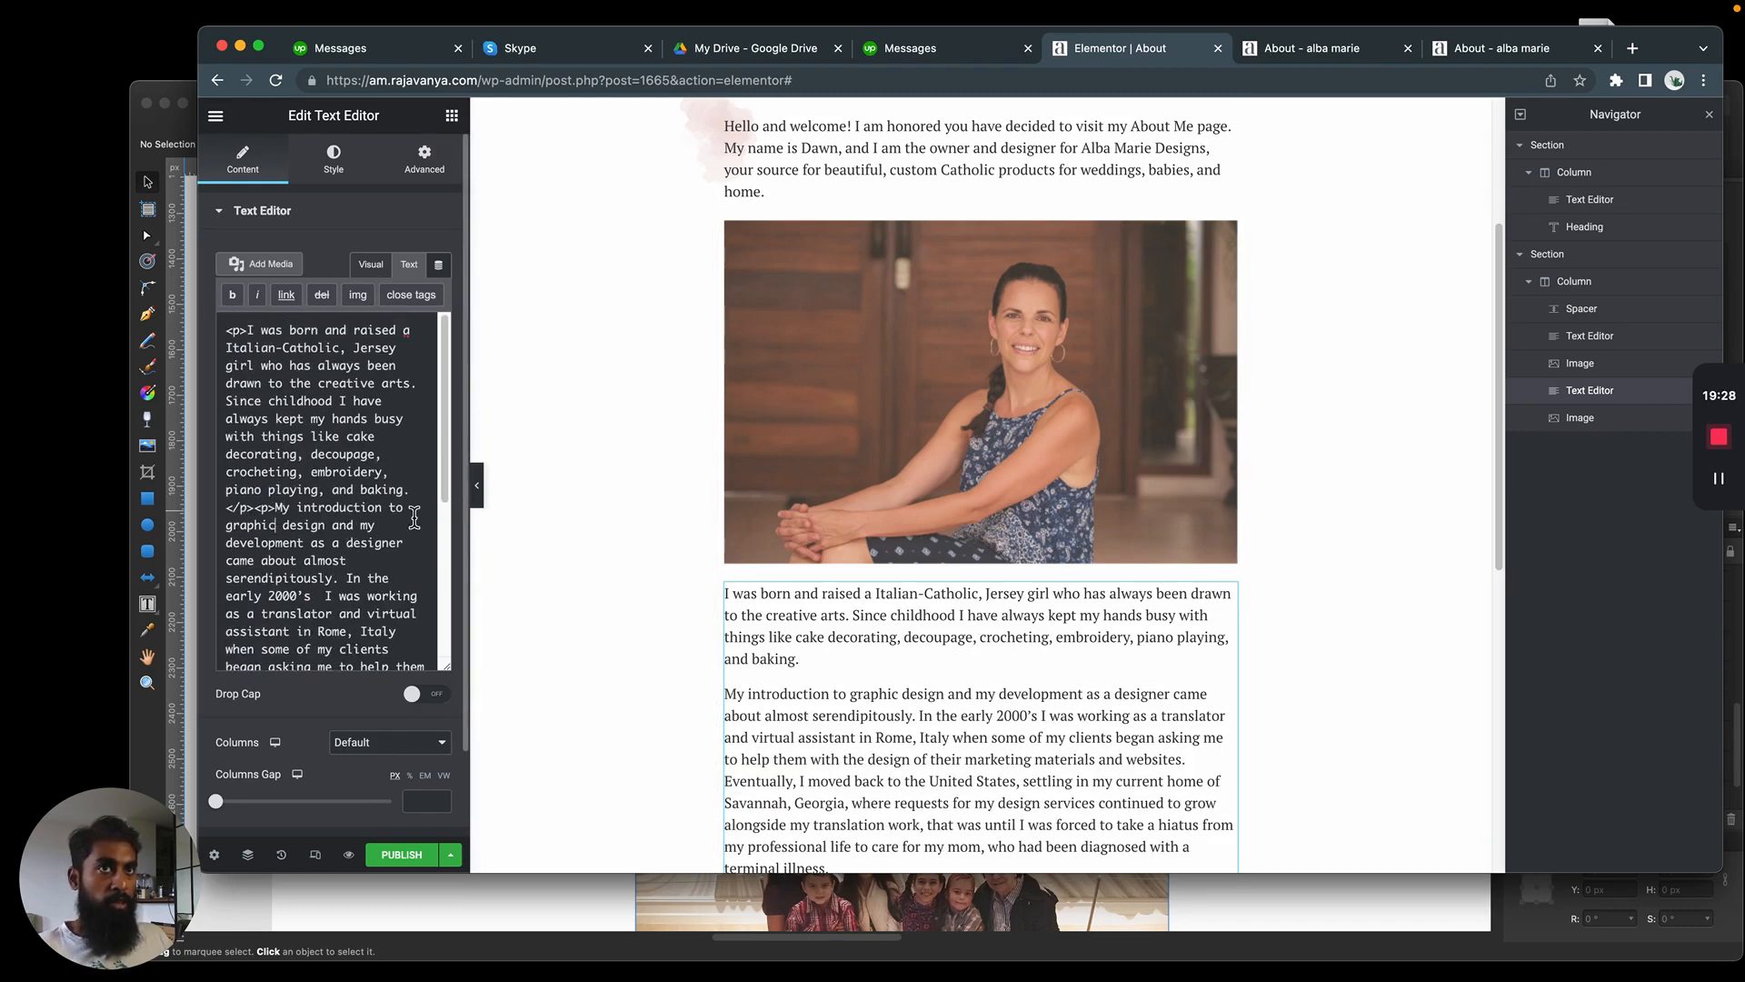
{"action": "scroll", "coordinate": [415, 517], "scroll_direction": "down", "scroll_amount": 6}
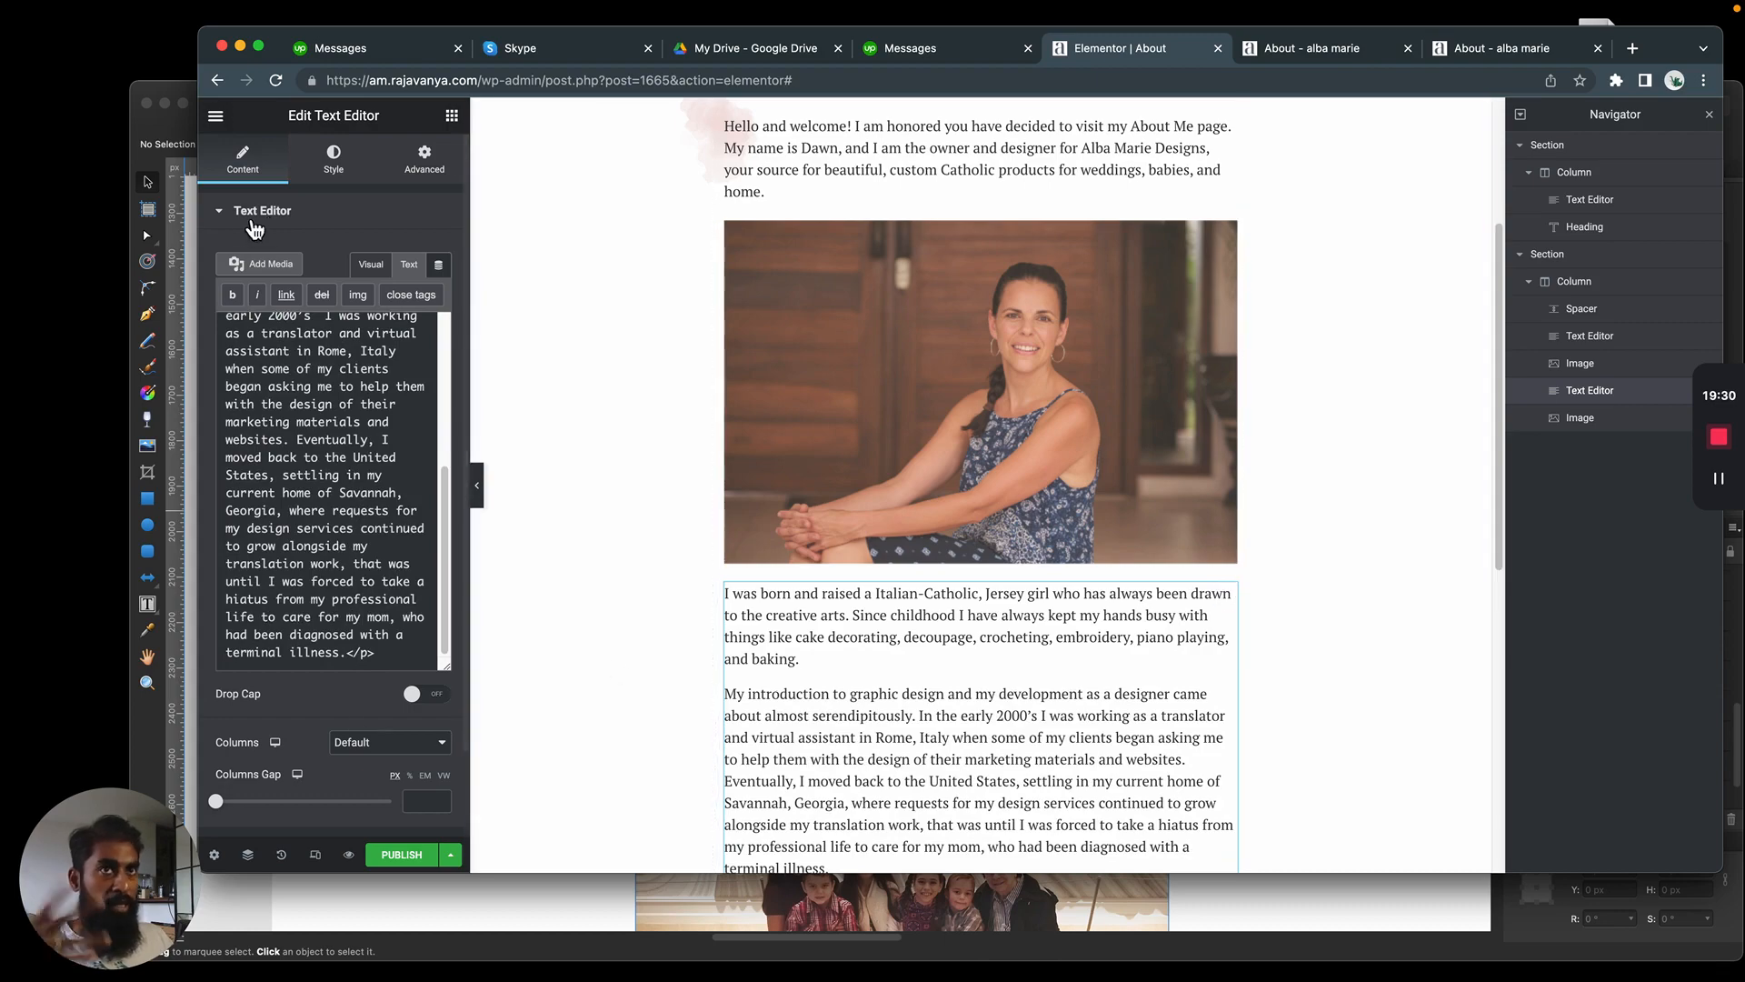
{"action": "left_click", "coordinate": [370, 265]}
Switch to the Affinity Designer mockup and select the family photo group below the story text
{"action": "left_click", "coordinate": [924, 494]}
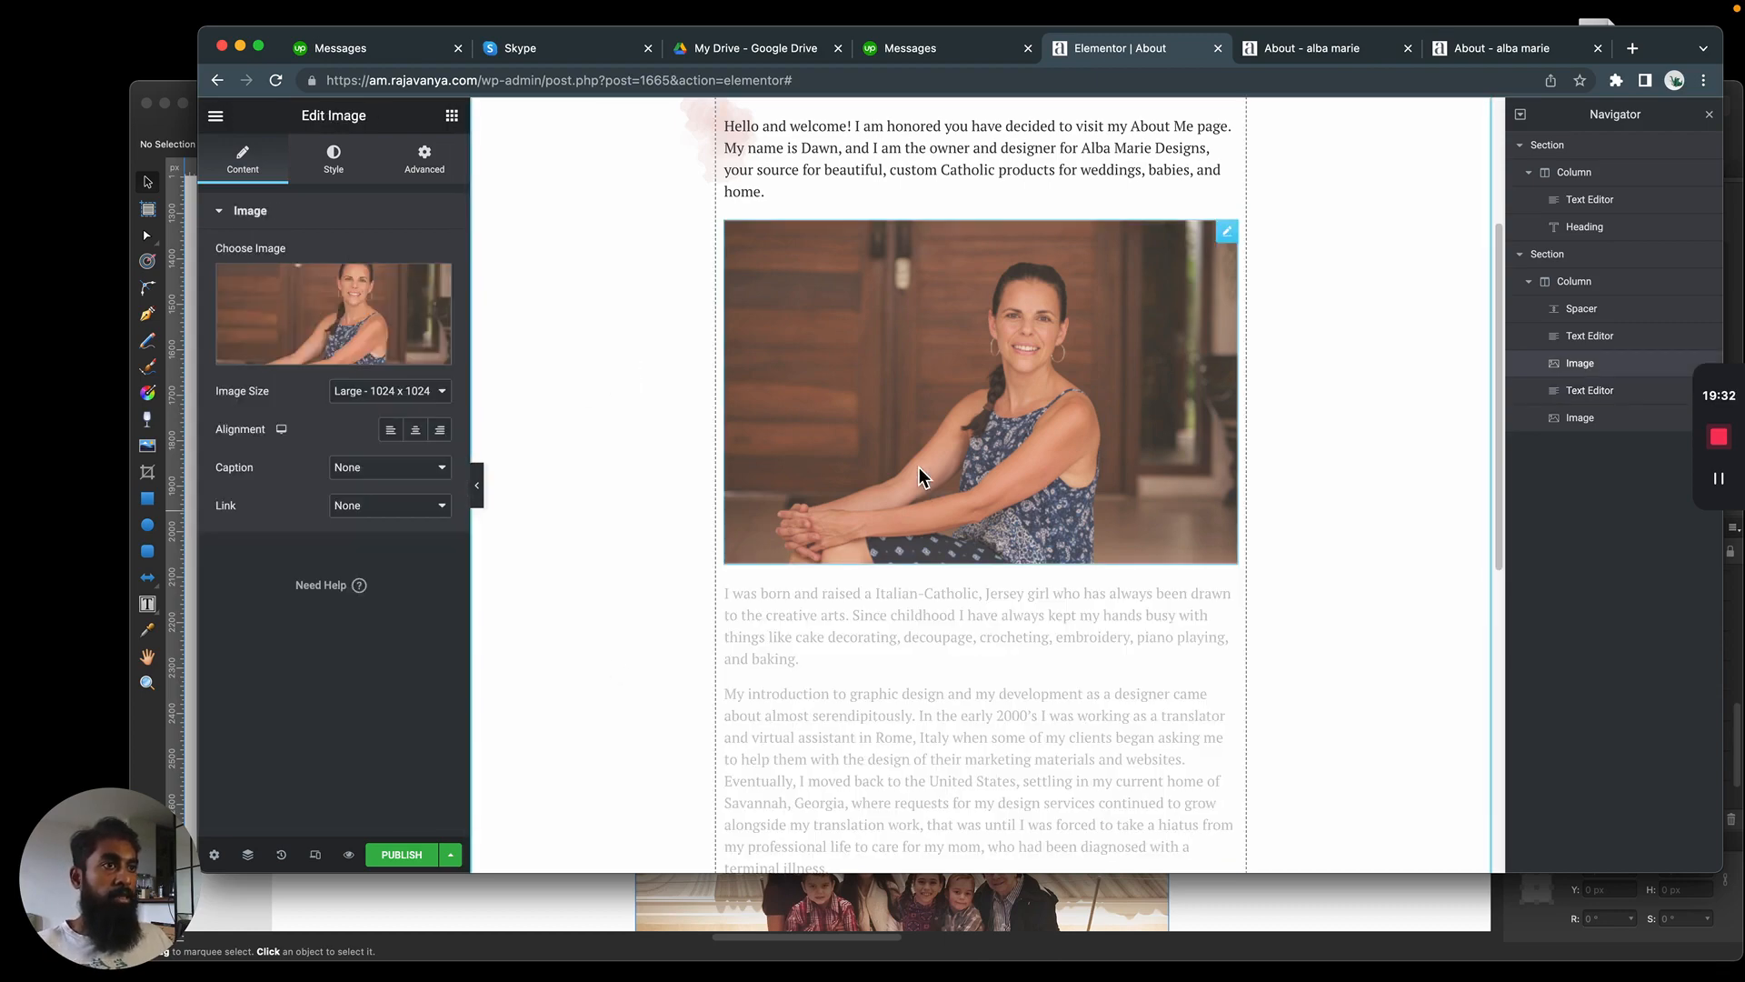
{"action": "scroll", "coordinate": [902, 429], "scroll_direction": "down", "scroll_amount": 5}
{"action": "key", "text": "super+Tab"}
{"action": "scroll", "coordinate": [946, 450], "scroll_direction": "down", "scroll_amount": 5}
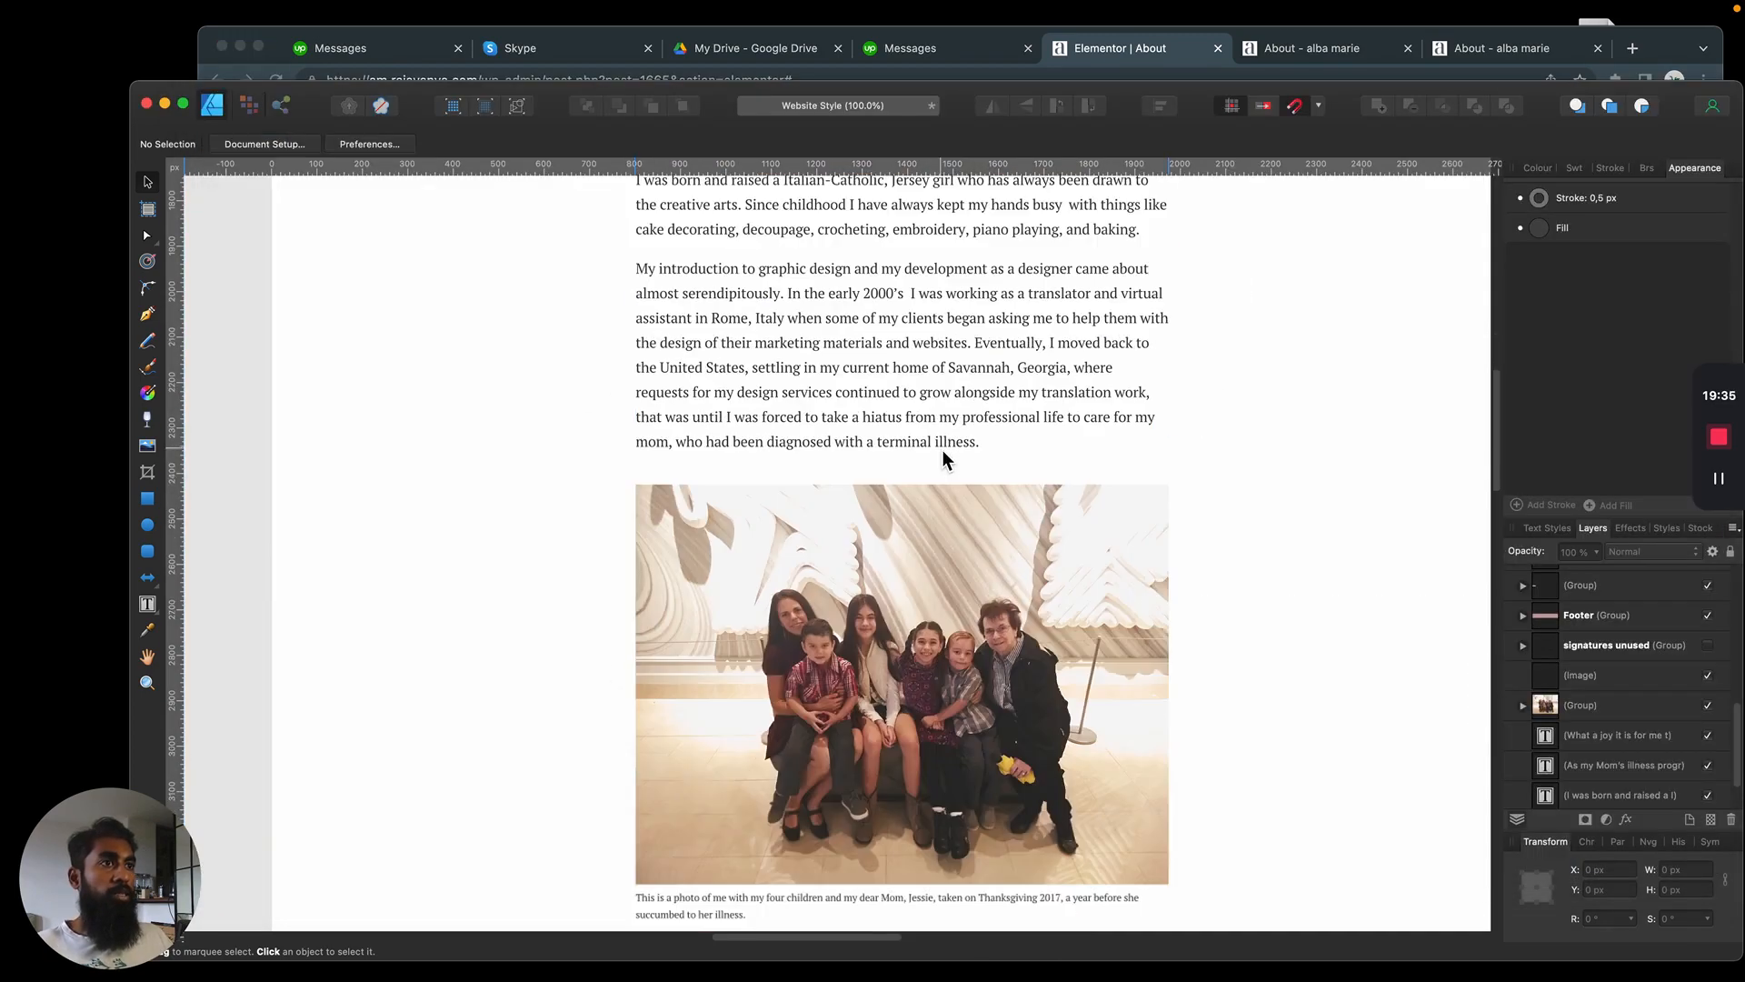
{"action": "left_click", "coordinate": [943, 458]}
{"action": "scroll", "coordinate": [955, 436], "scroll_direction": "up", "scroll_amount": 2}
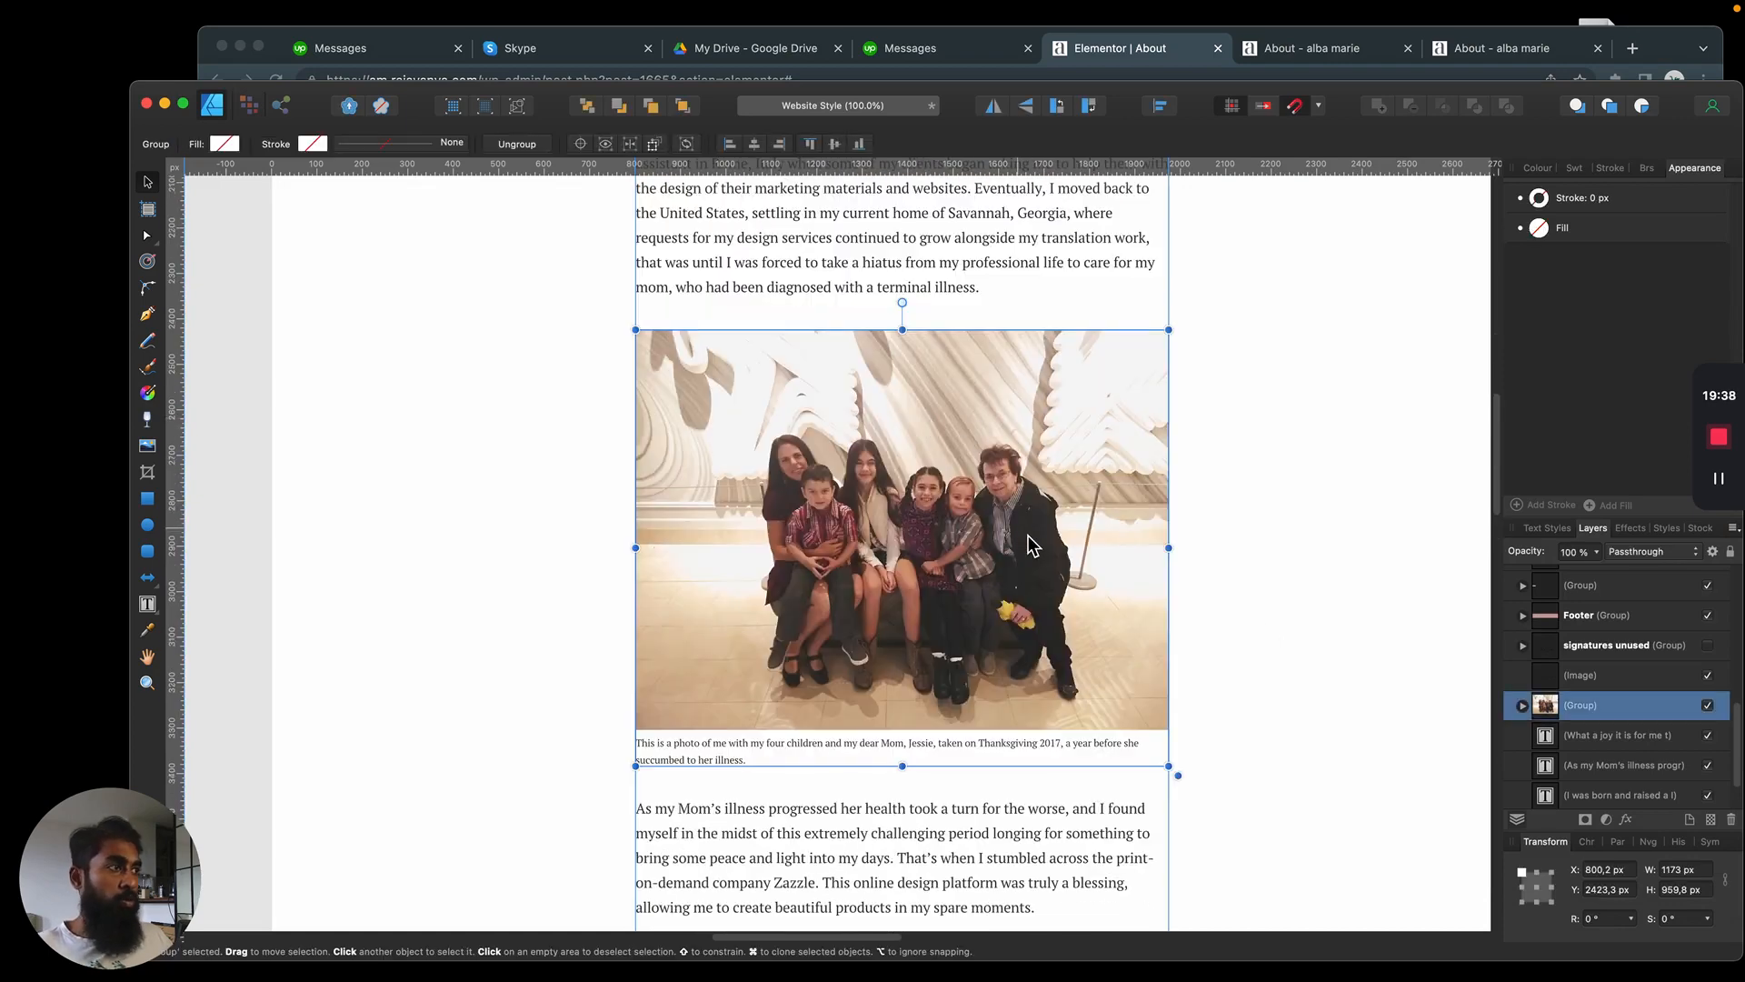
Duplicate the portrait image widget in Elementor and move the copy below the story text
{"action": "right_click", "coordinate": [993, 335]}
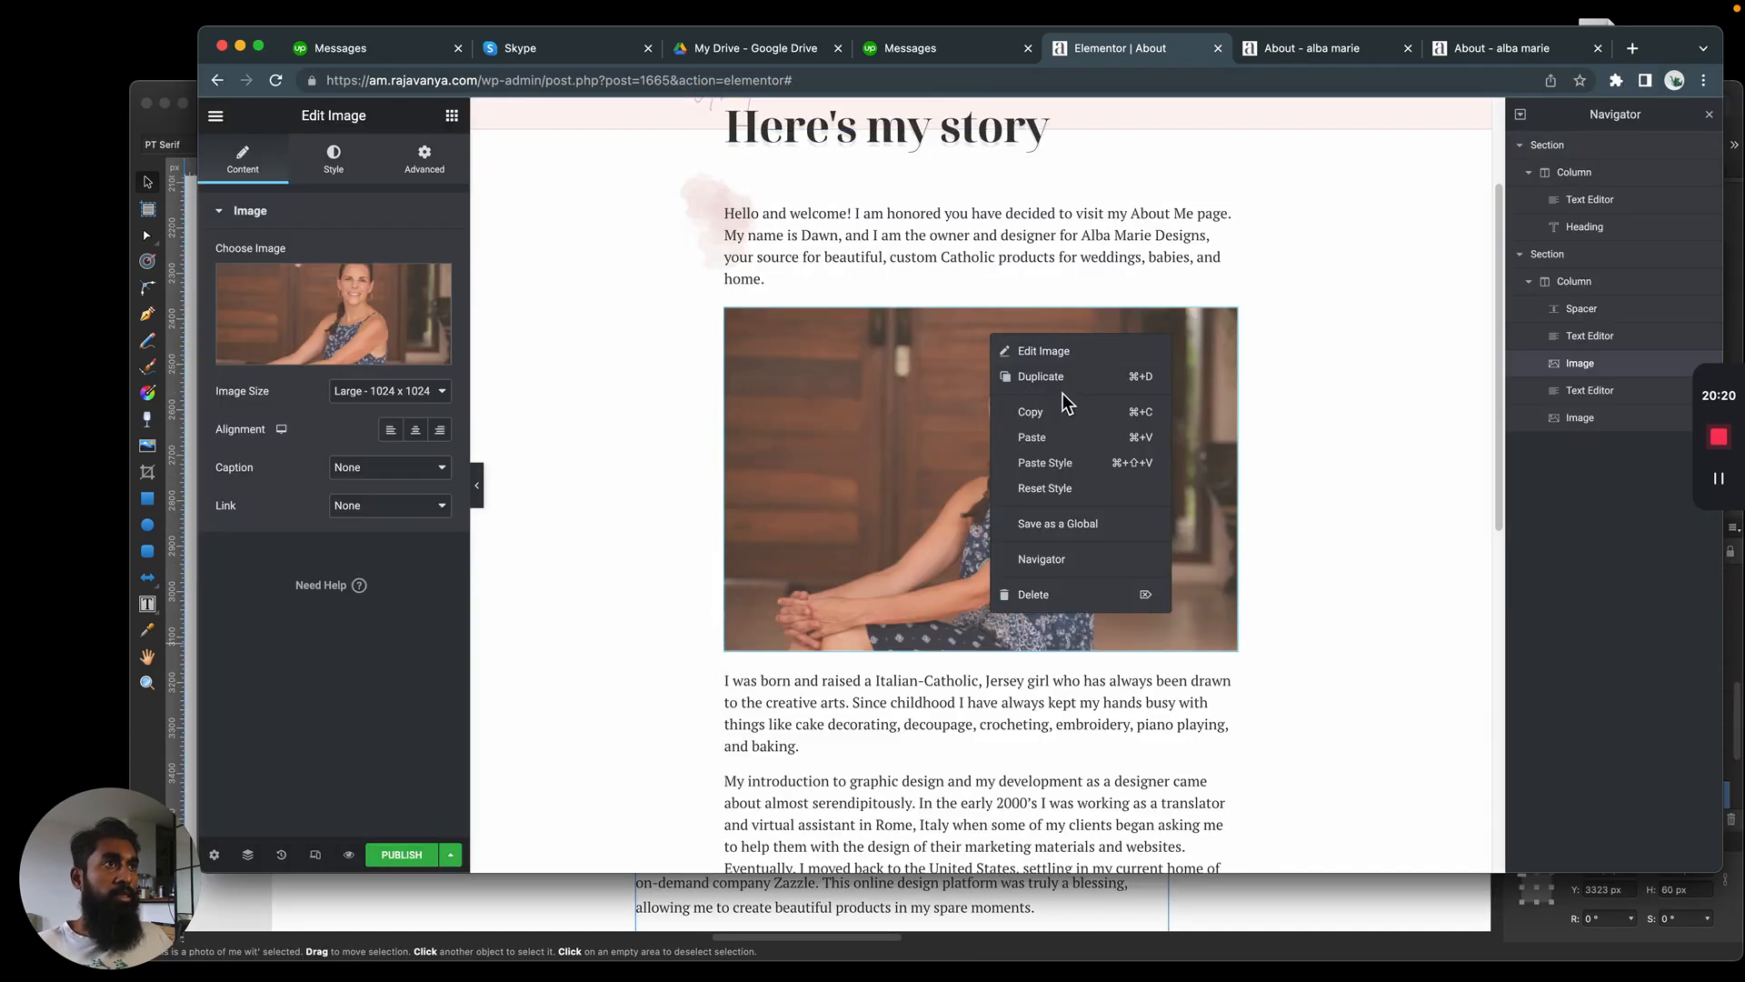
{"action": "left_click", "coordinate": [1059, 387]}
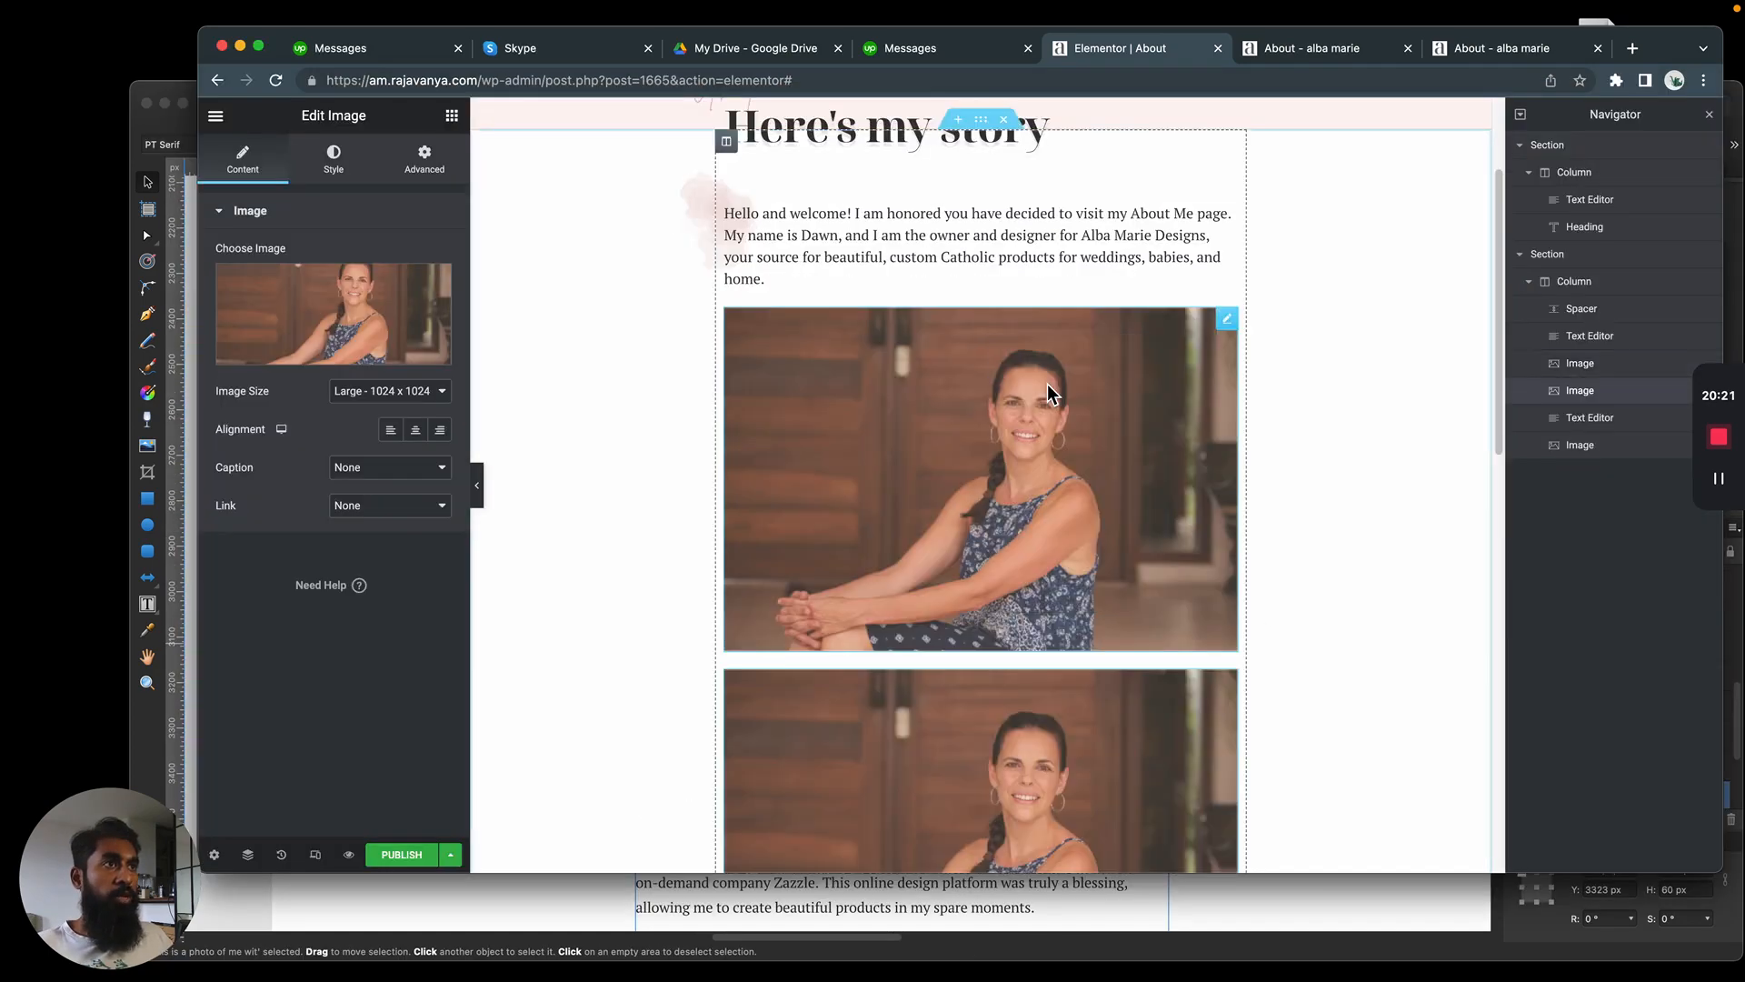
{"action": "scroll", "coordinate": [1047, 384], "scroll_direction": "down", "scroll_amount": 4}
{"action": "left_click_drag", "start_coordinate": [1099, 406], "coordinate": [984, 484]}
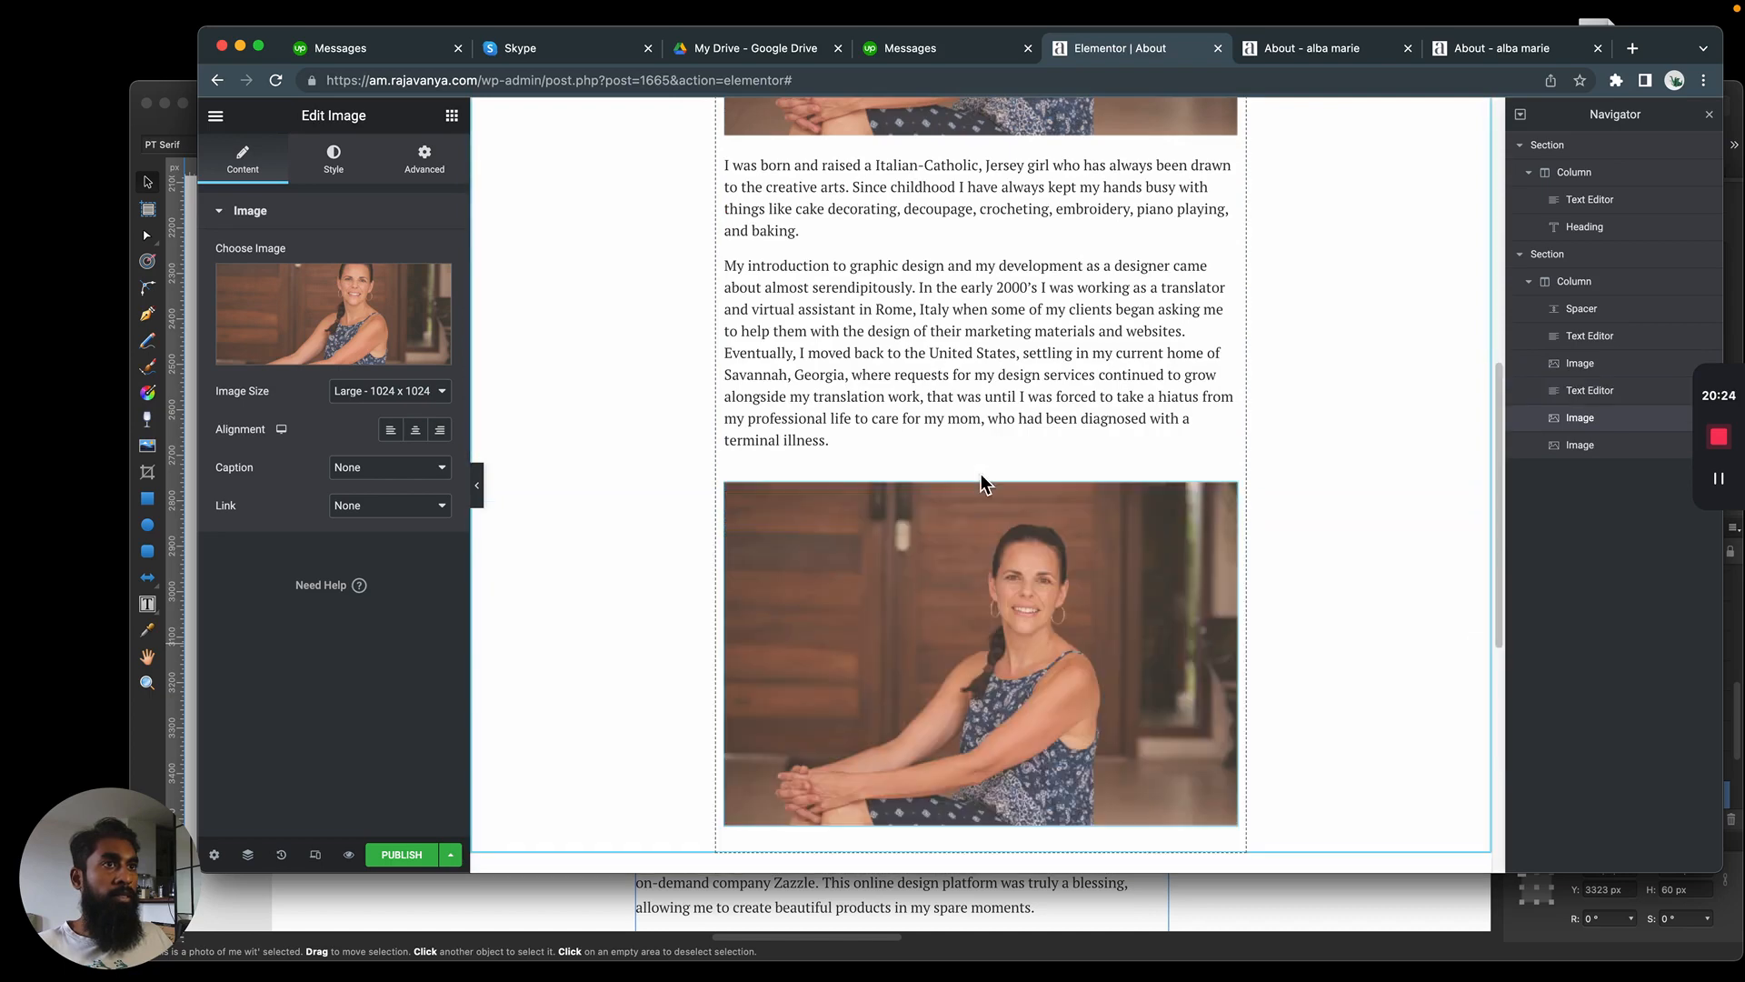
Replace the duplicated portrait with the family photo PNG uploaded from the Temp folder
{"action": "left_click", "coordinate": [364, 310]}
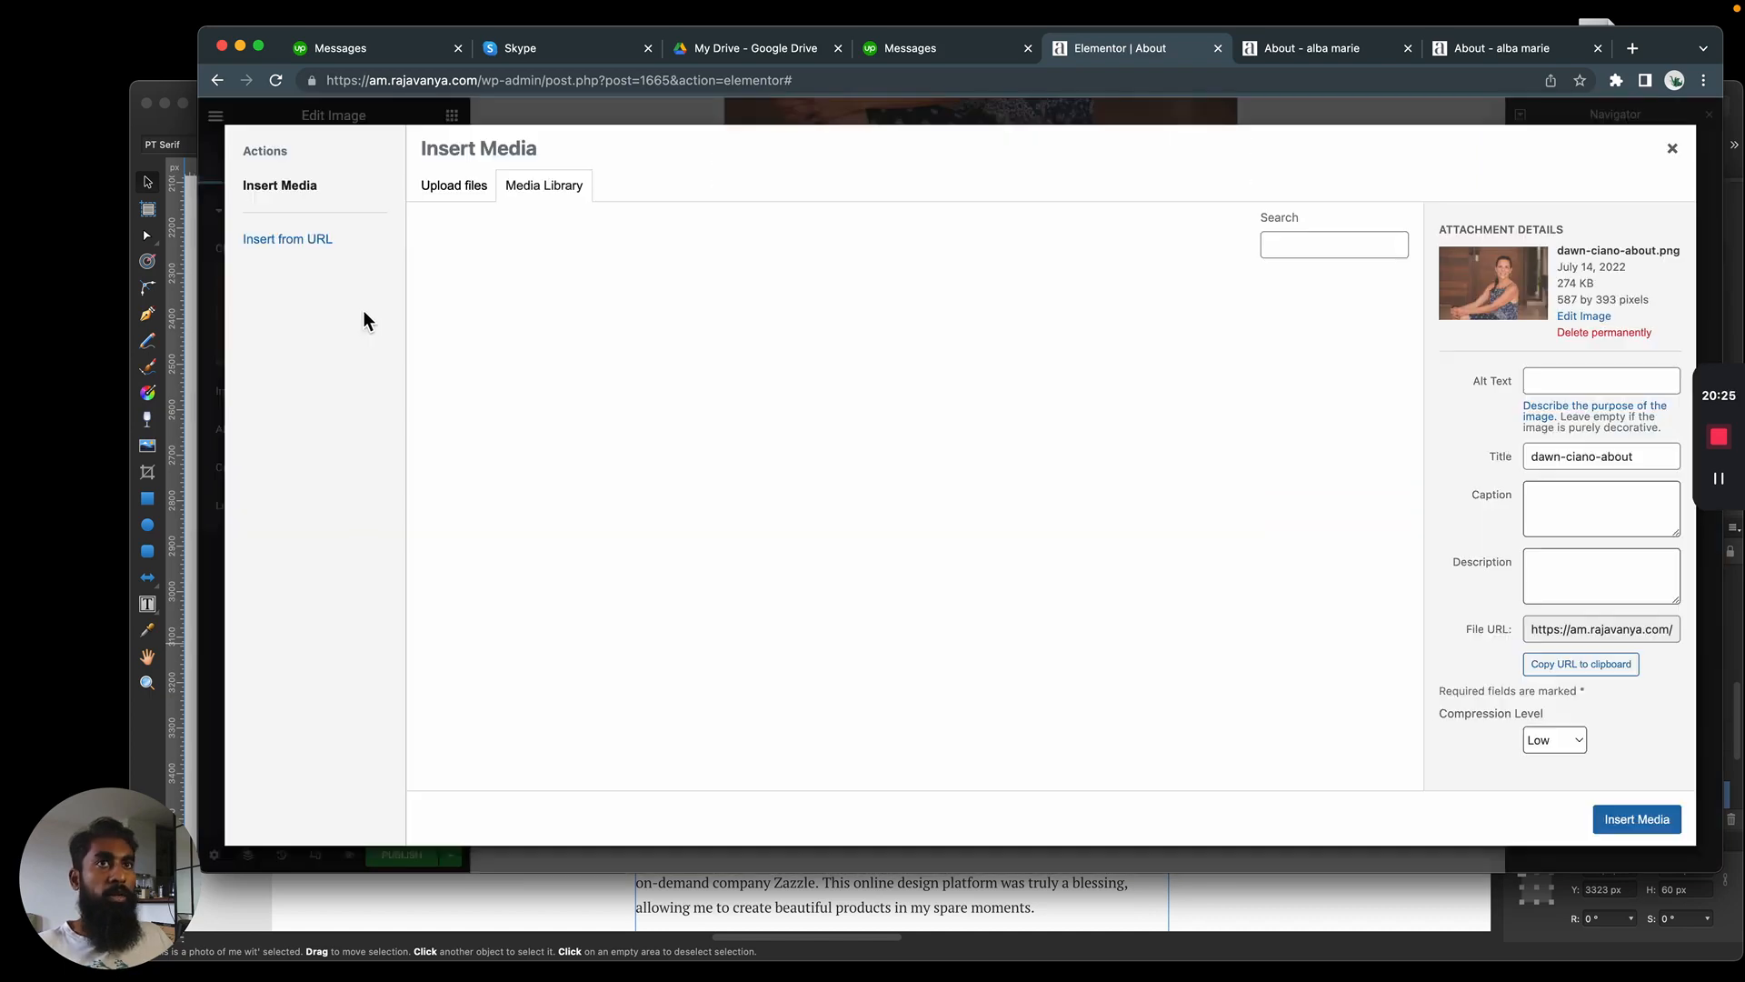
{"action": "left_click", "coordinate": [446, 191]}
{"action": "left_click", "coordinate": [1049, 469]}
{"action": "left_click", "coordinate": [706, 303]}
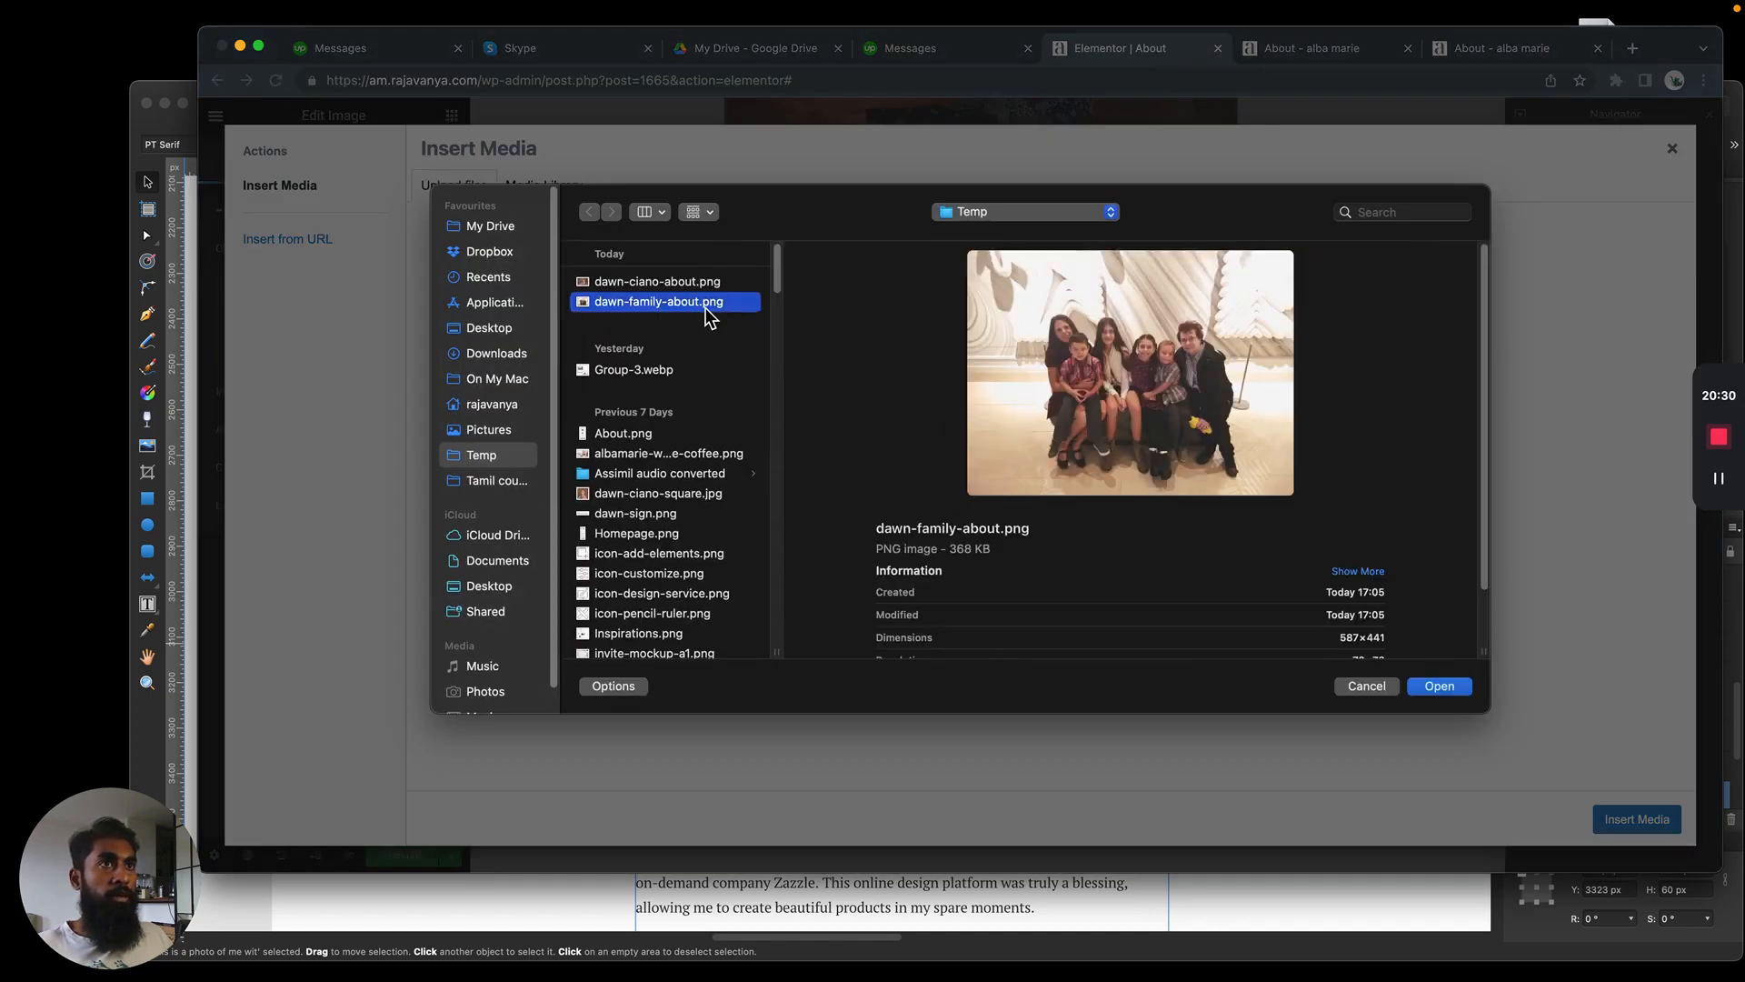
{"action": "double_click", "coordinate": [706, 307]}
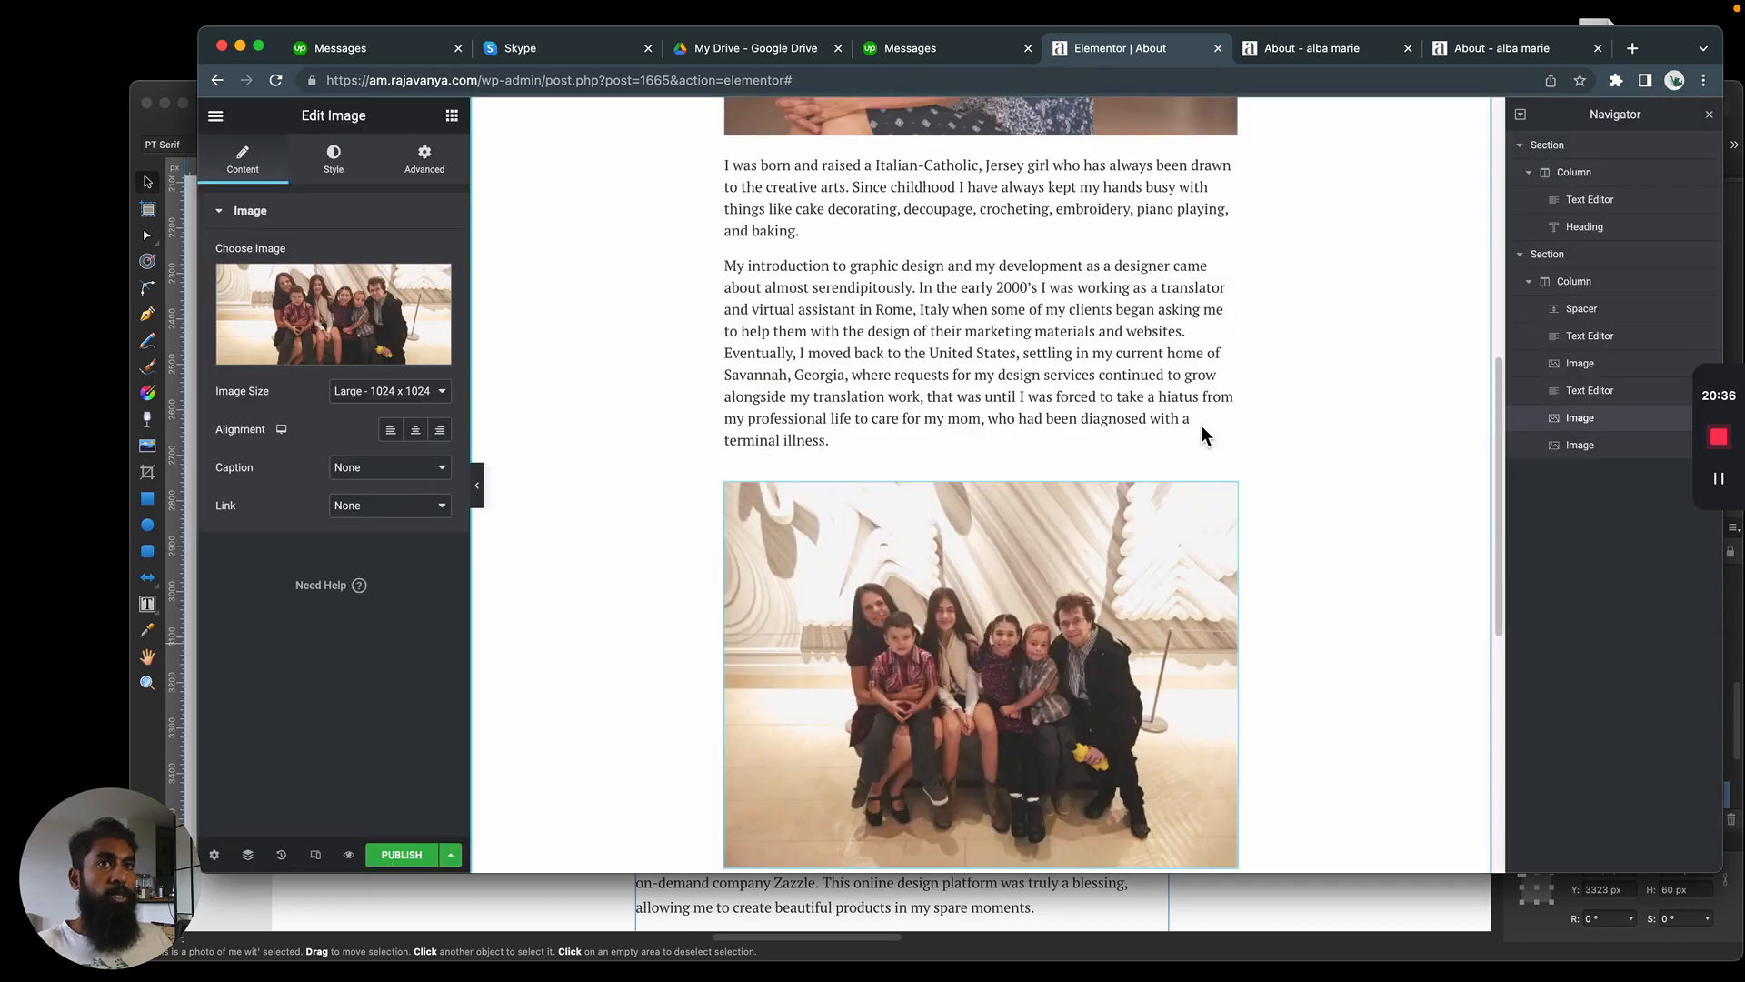
{"action": "scroll", "coordinate": [963, 449], "scroll_direction": "down", "scroll_amount": 3}
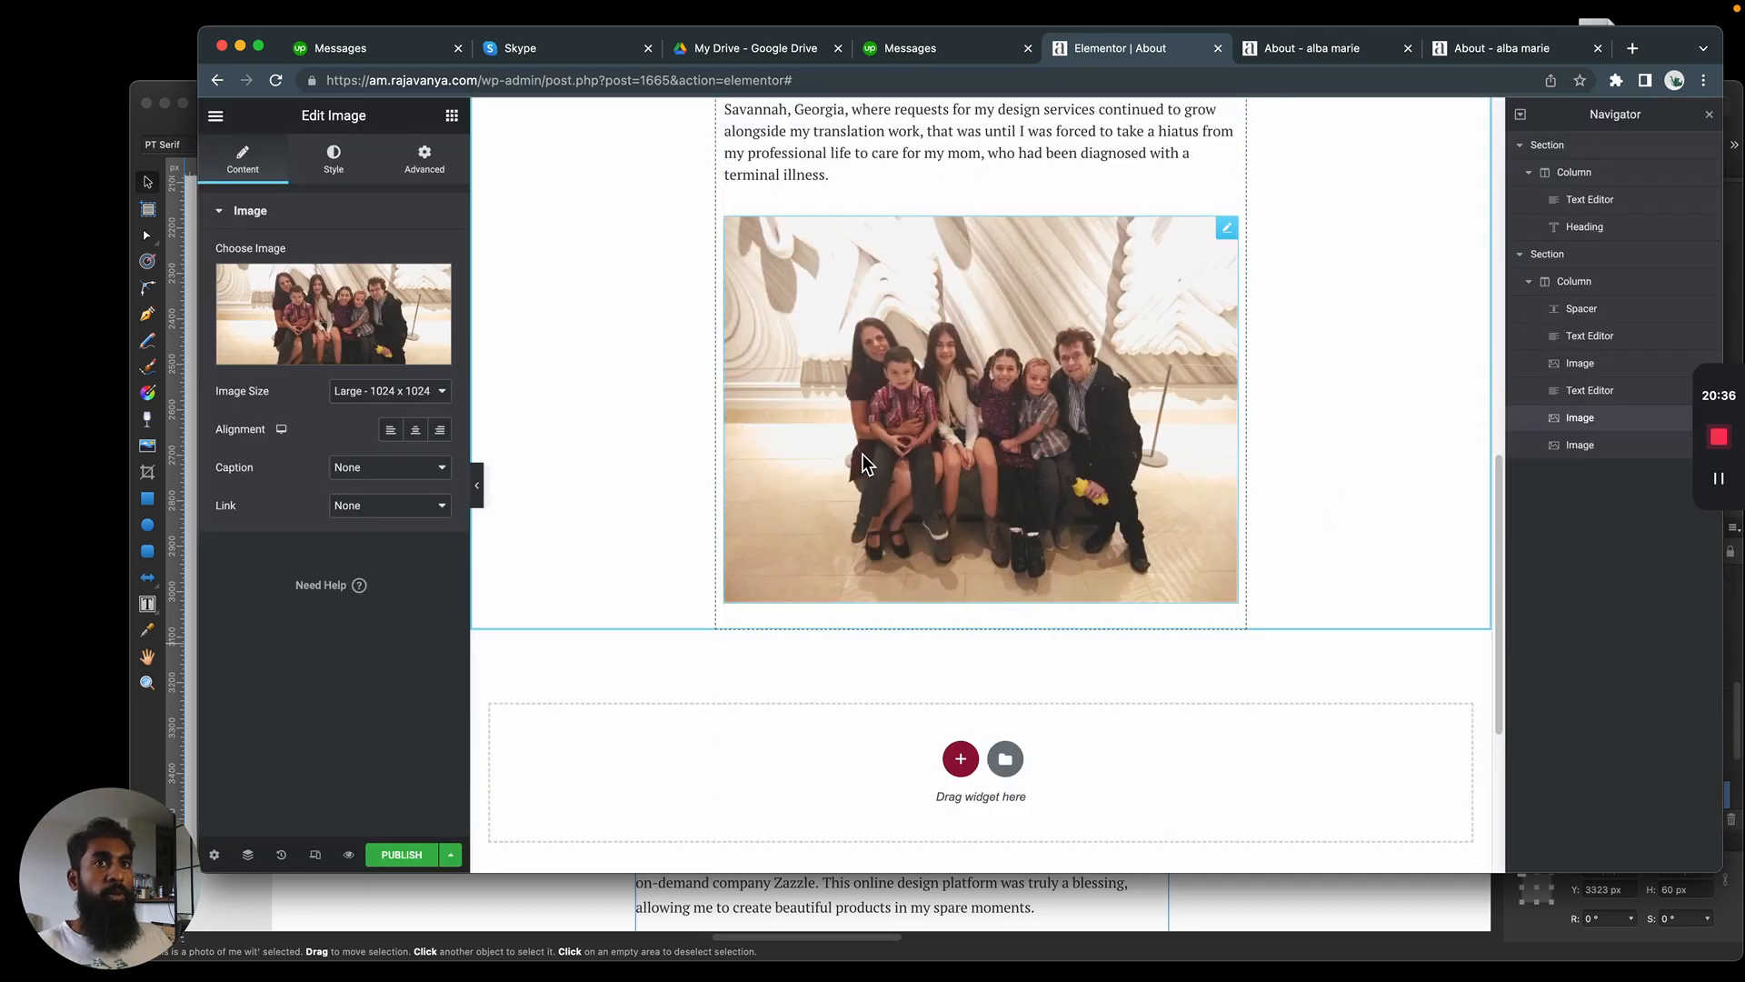
Give the family photo a custom caption, using the text copied from beneath the same photo in the Affinity Designer mockup
{"action": "left_click", "coordinate": [427, 467]}
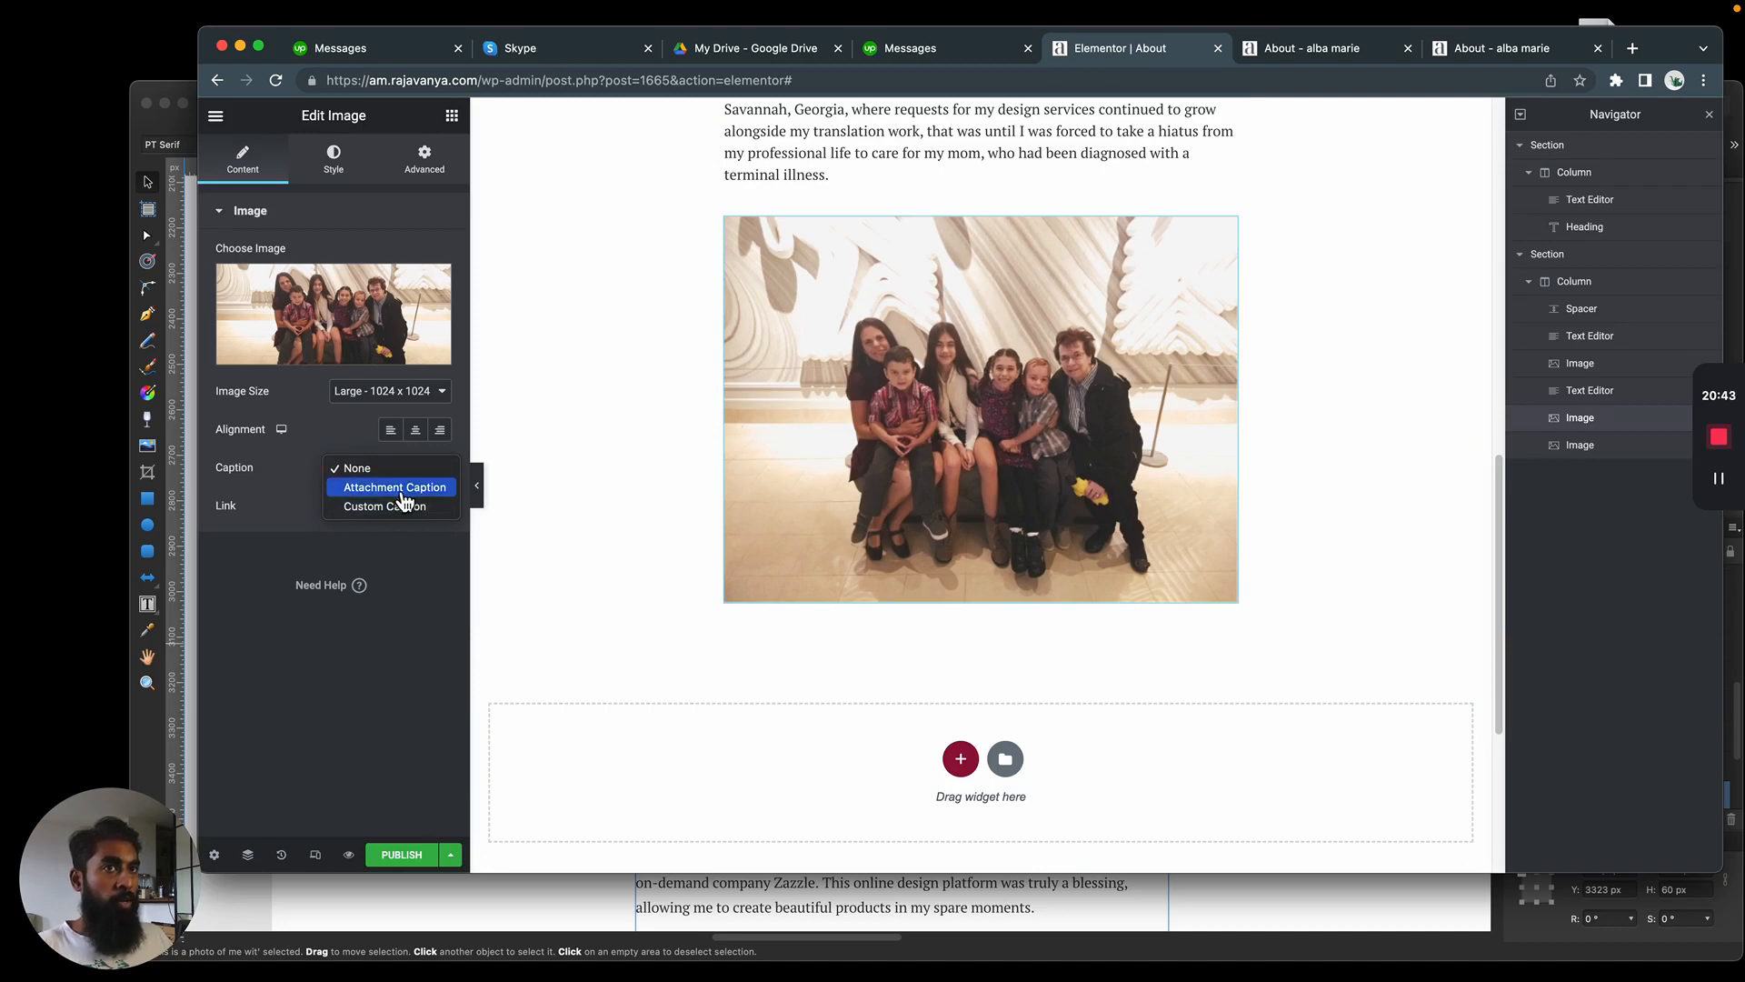
{"action": "left_click", "coordinate": [400, 506]}
{"action": "key", "text": "super+Tab"}
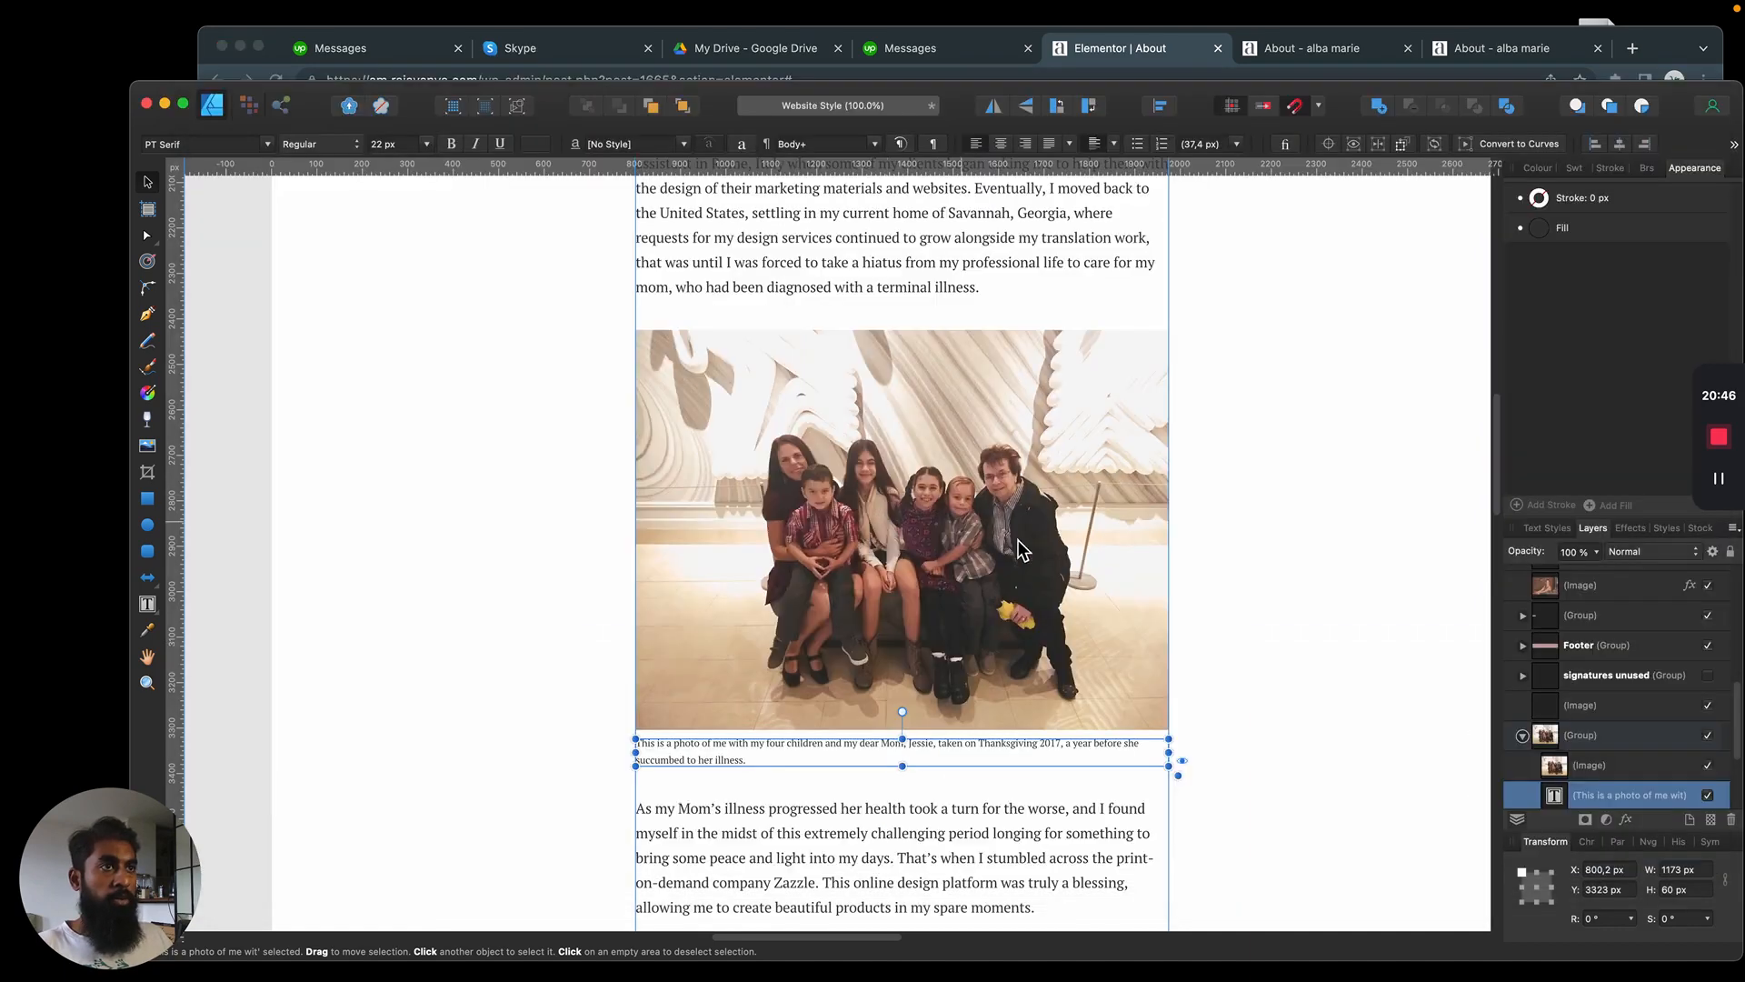
{"action": "triple_click", "coordinate": [753, 747]}
{"action": "triple_click", "coordinate": [800, 749]}
{"action": "key", "text": "super+a"}
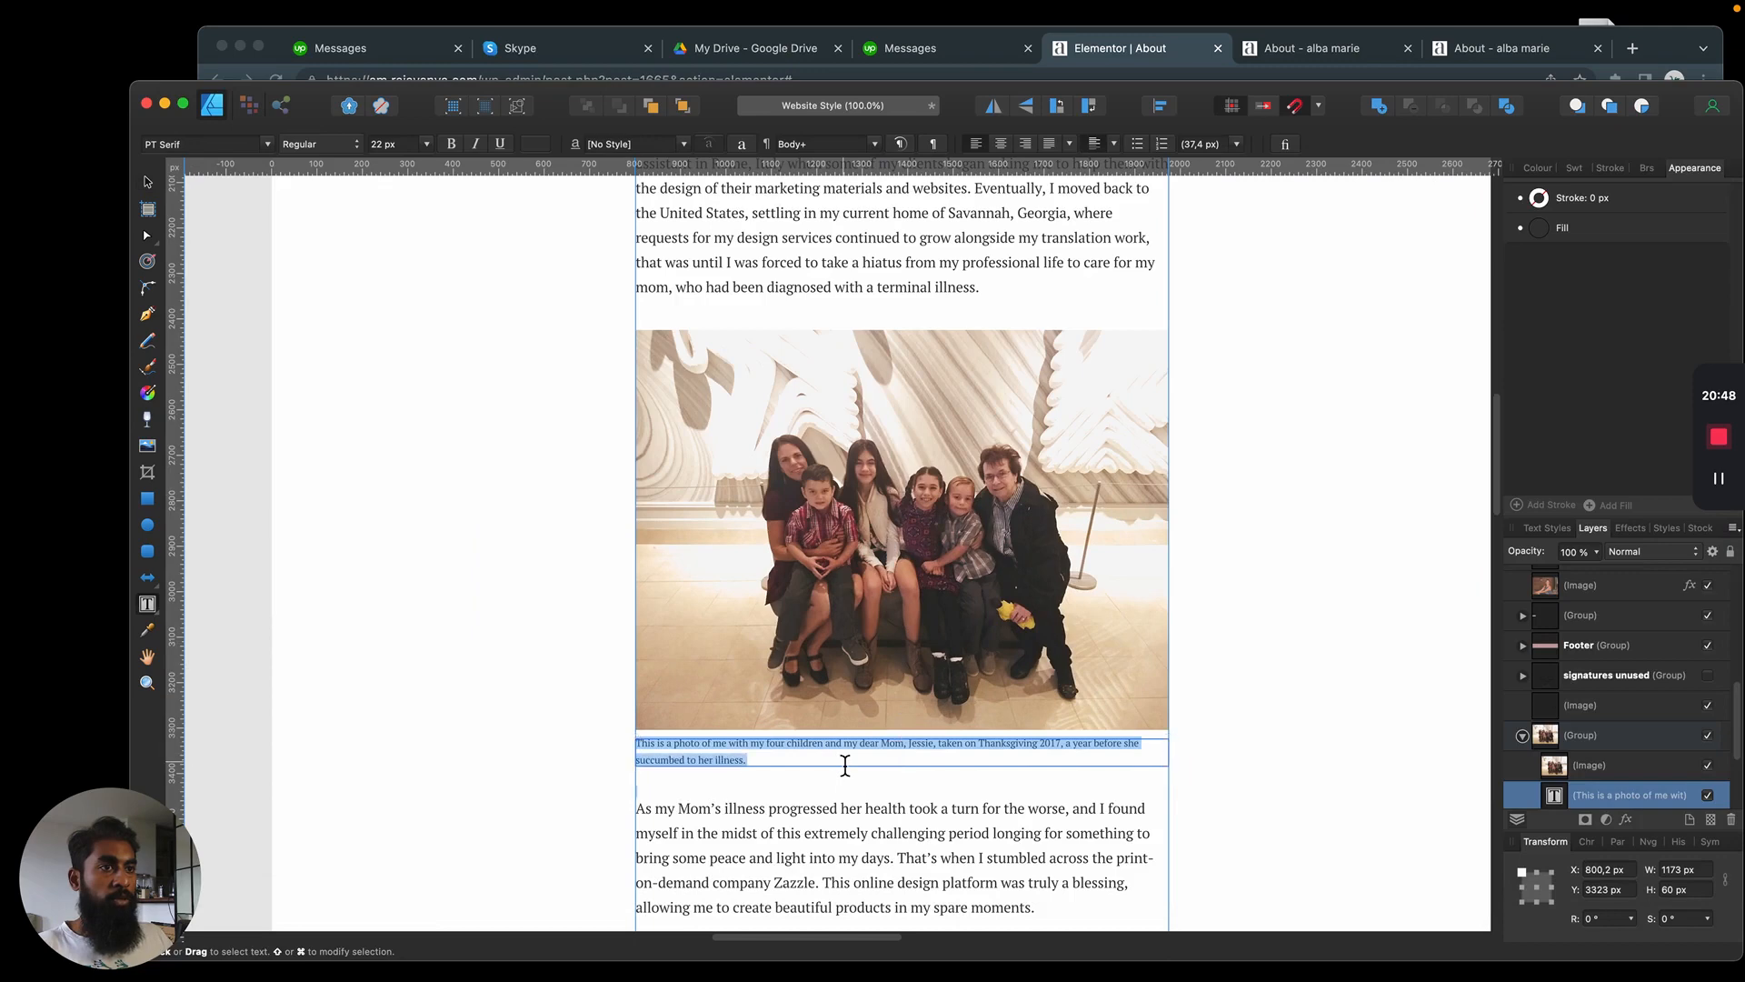
{"action": "left_click", "coordinate": [149, 186]}
{"action": "key", "text": "super+c"}
{"action": "key", "text": "super+Tab"}
{"action": "left_click", "coordinate": [371, 505]}
{"action": "key", "text": "super+v"}
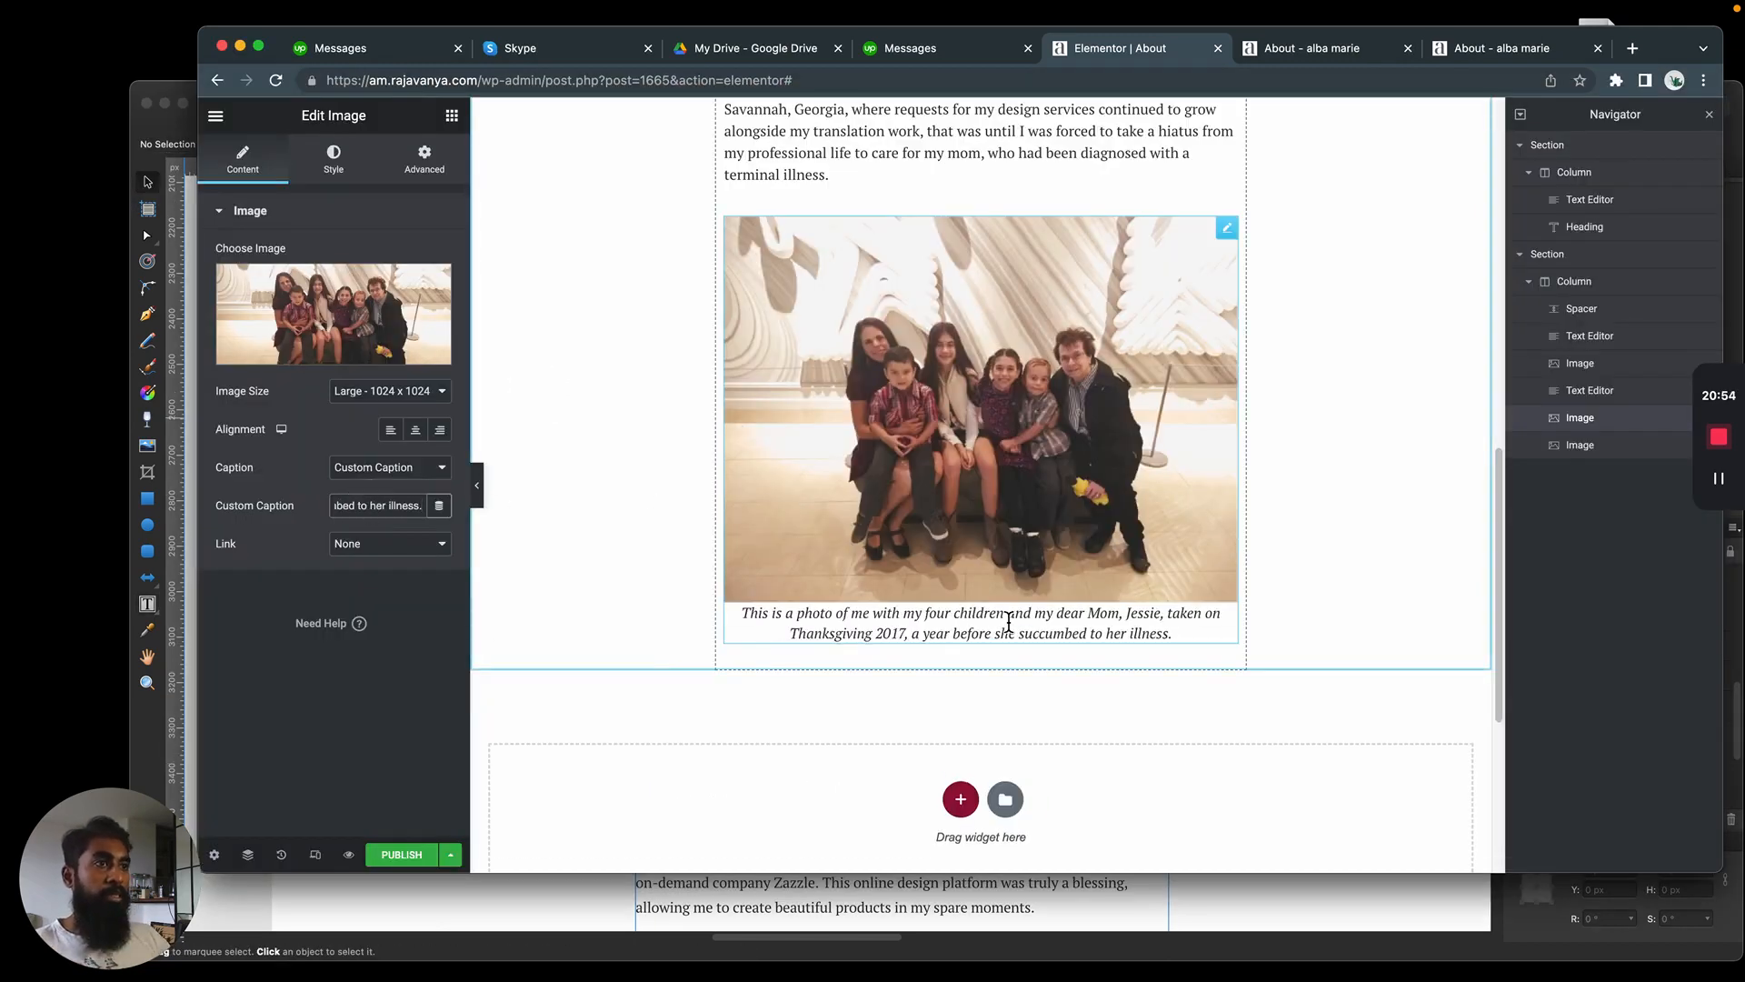
{"action": "left_click", "coordinate": [334, 156]}
{"action": "left_click", "coordinate": [315, 259]}
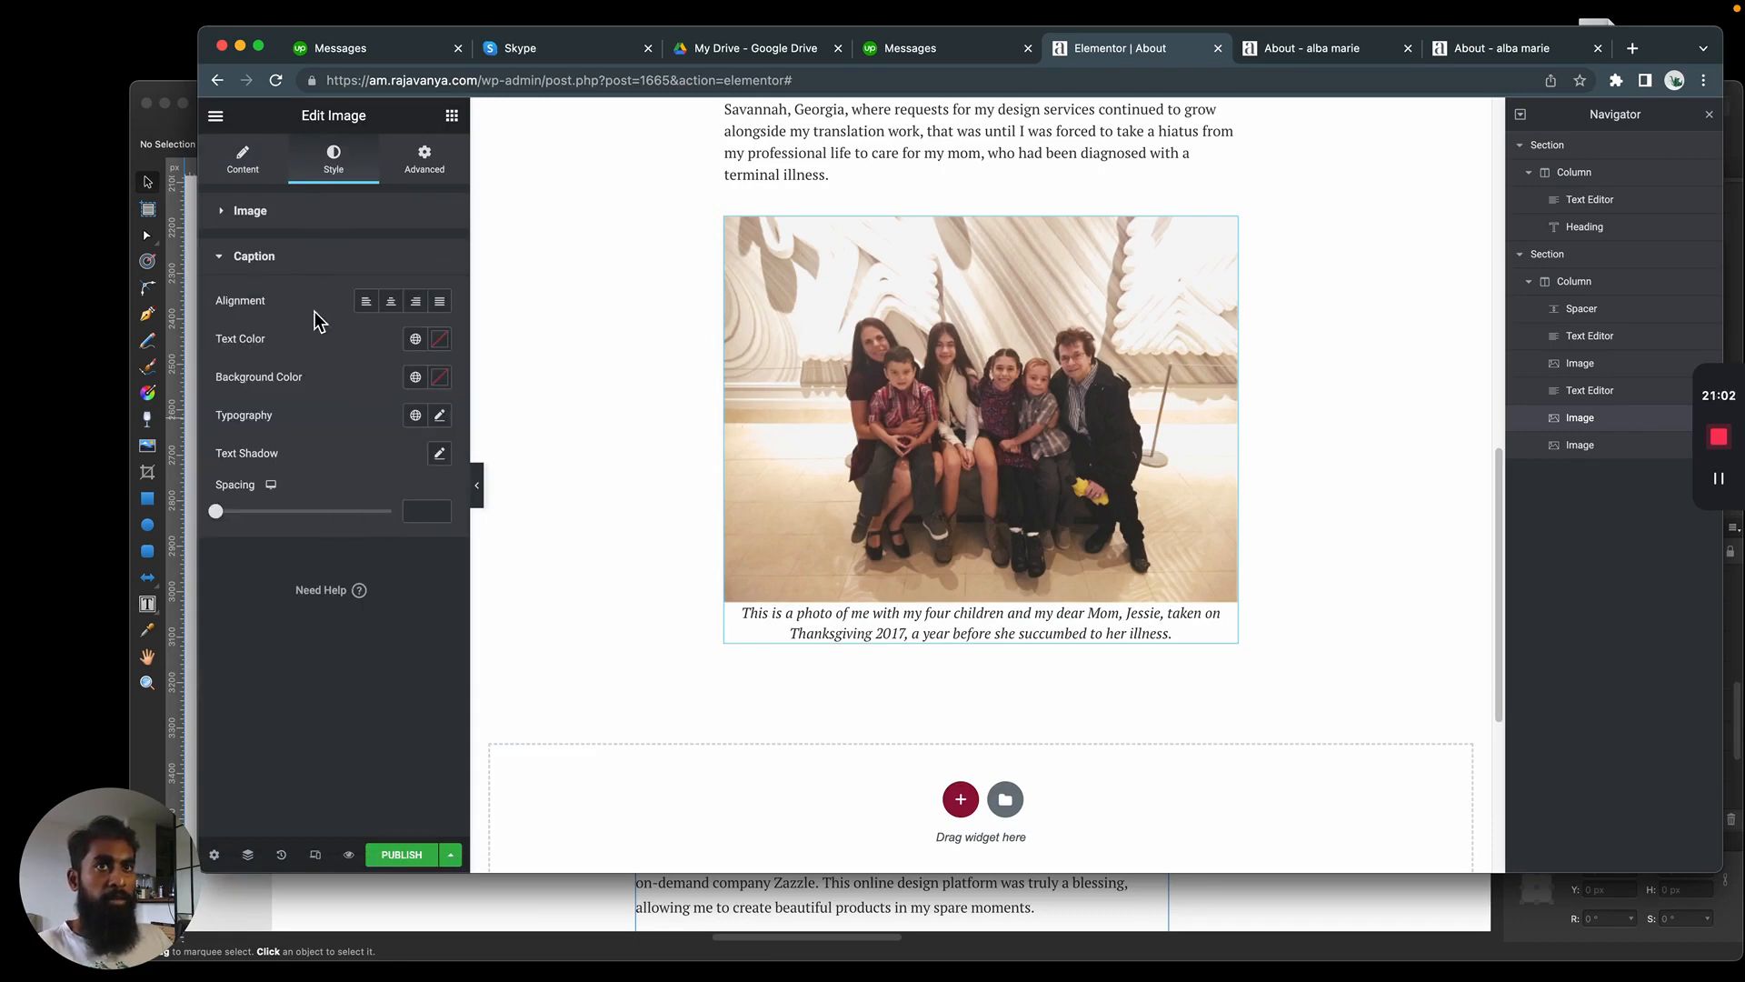
{"action": "left_click", "coordinate": [440, 416]}
{"action": "left_click", "coordinate": [395, 501]}
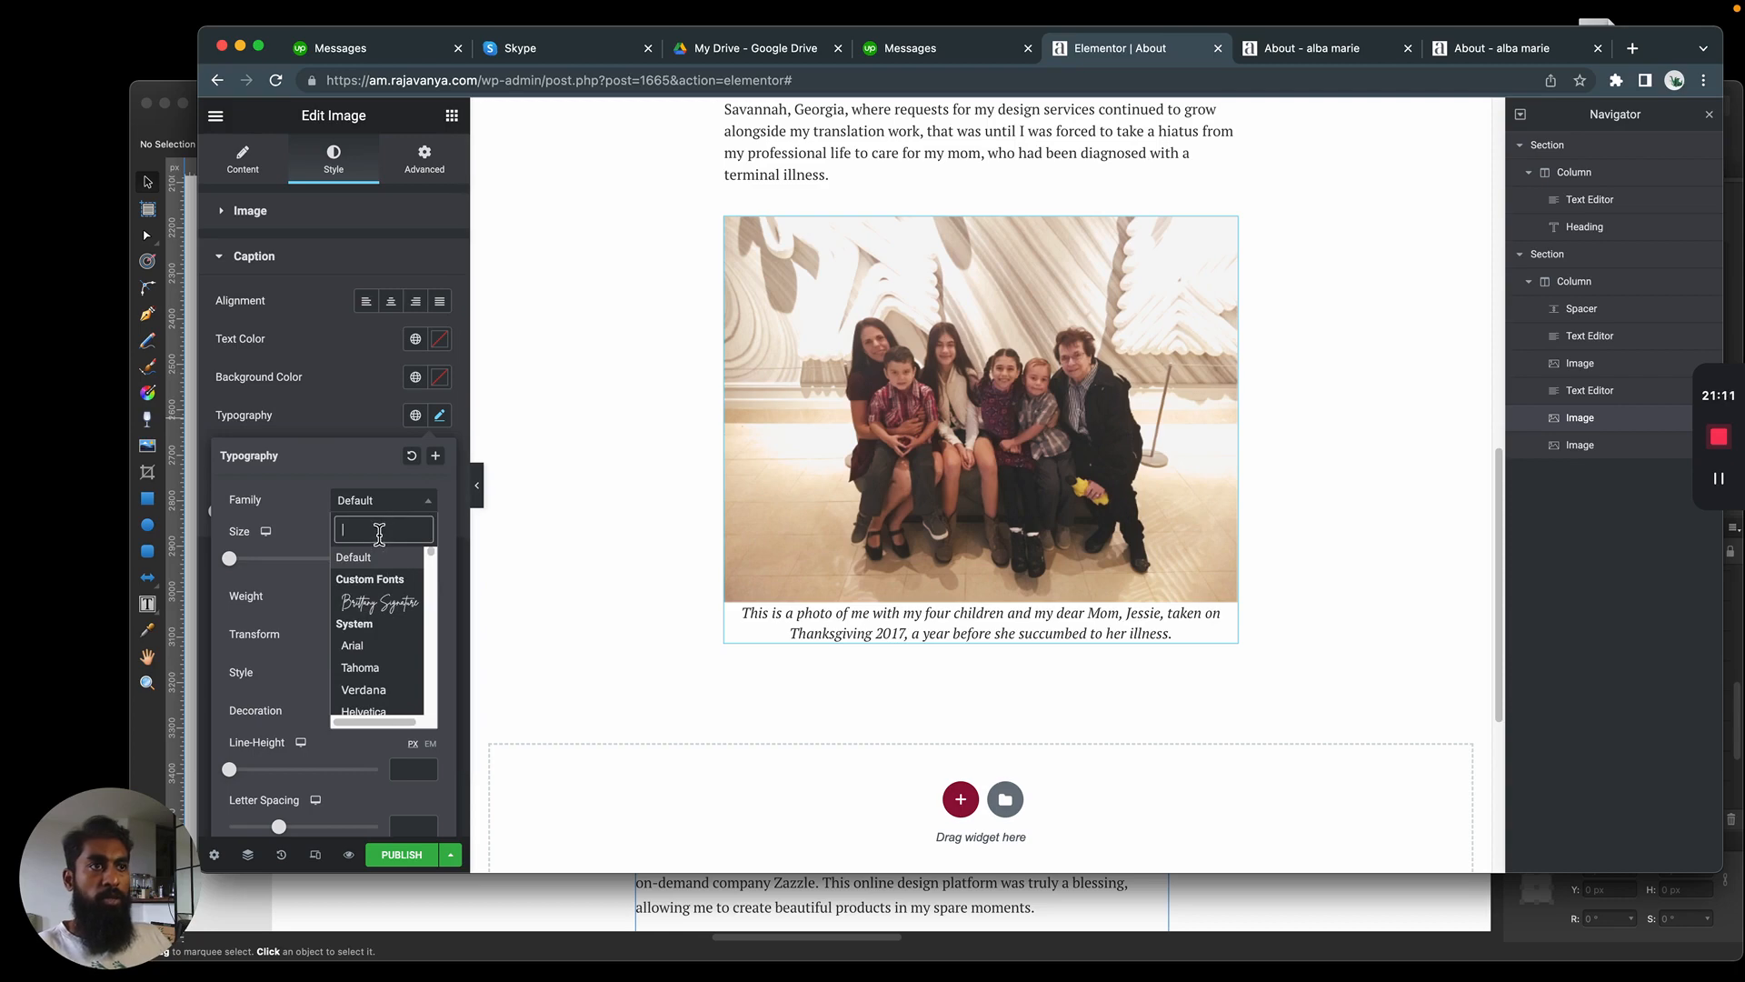
{"action": "key", "text": "Escape"}
{"action": "left_click", "coordinate": [891, 626]}
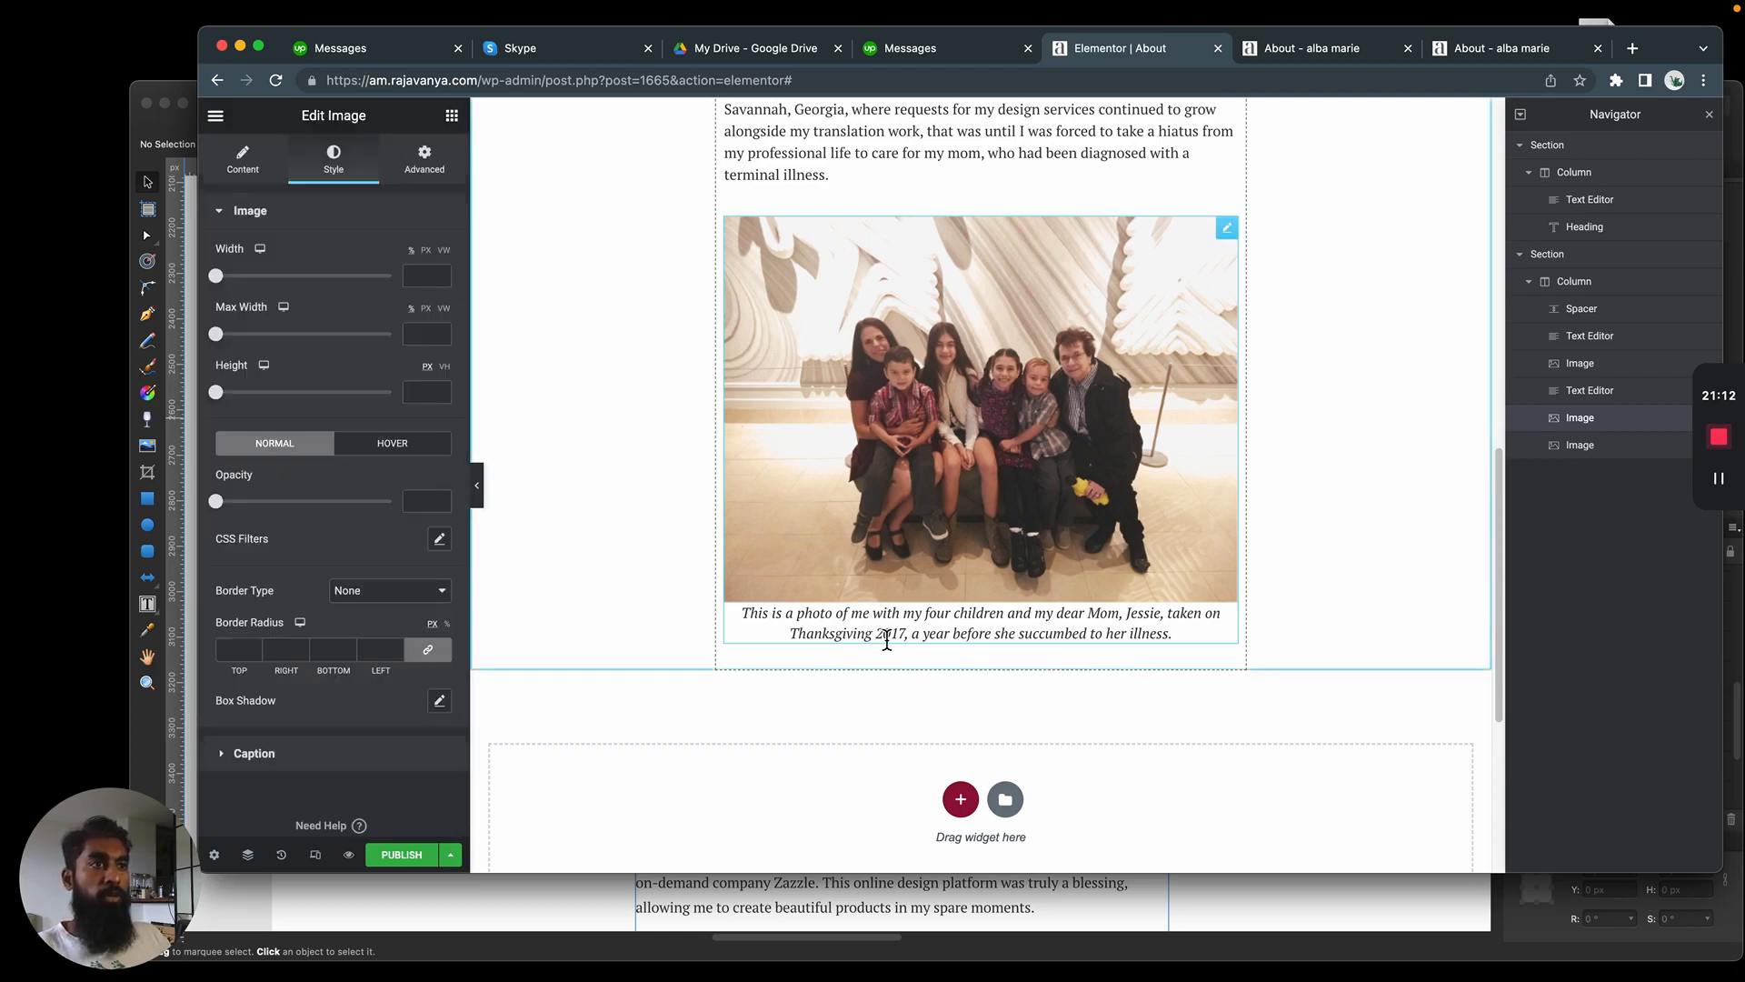
Try the Accent and Text global fonts on the family photo's caption
{"action": "left_click", "coordinate": [364, 210]}
{"action": "left_click", "coordinate": [416, 416]}
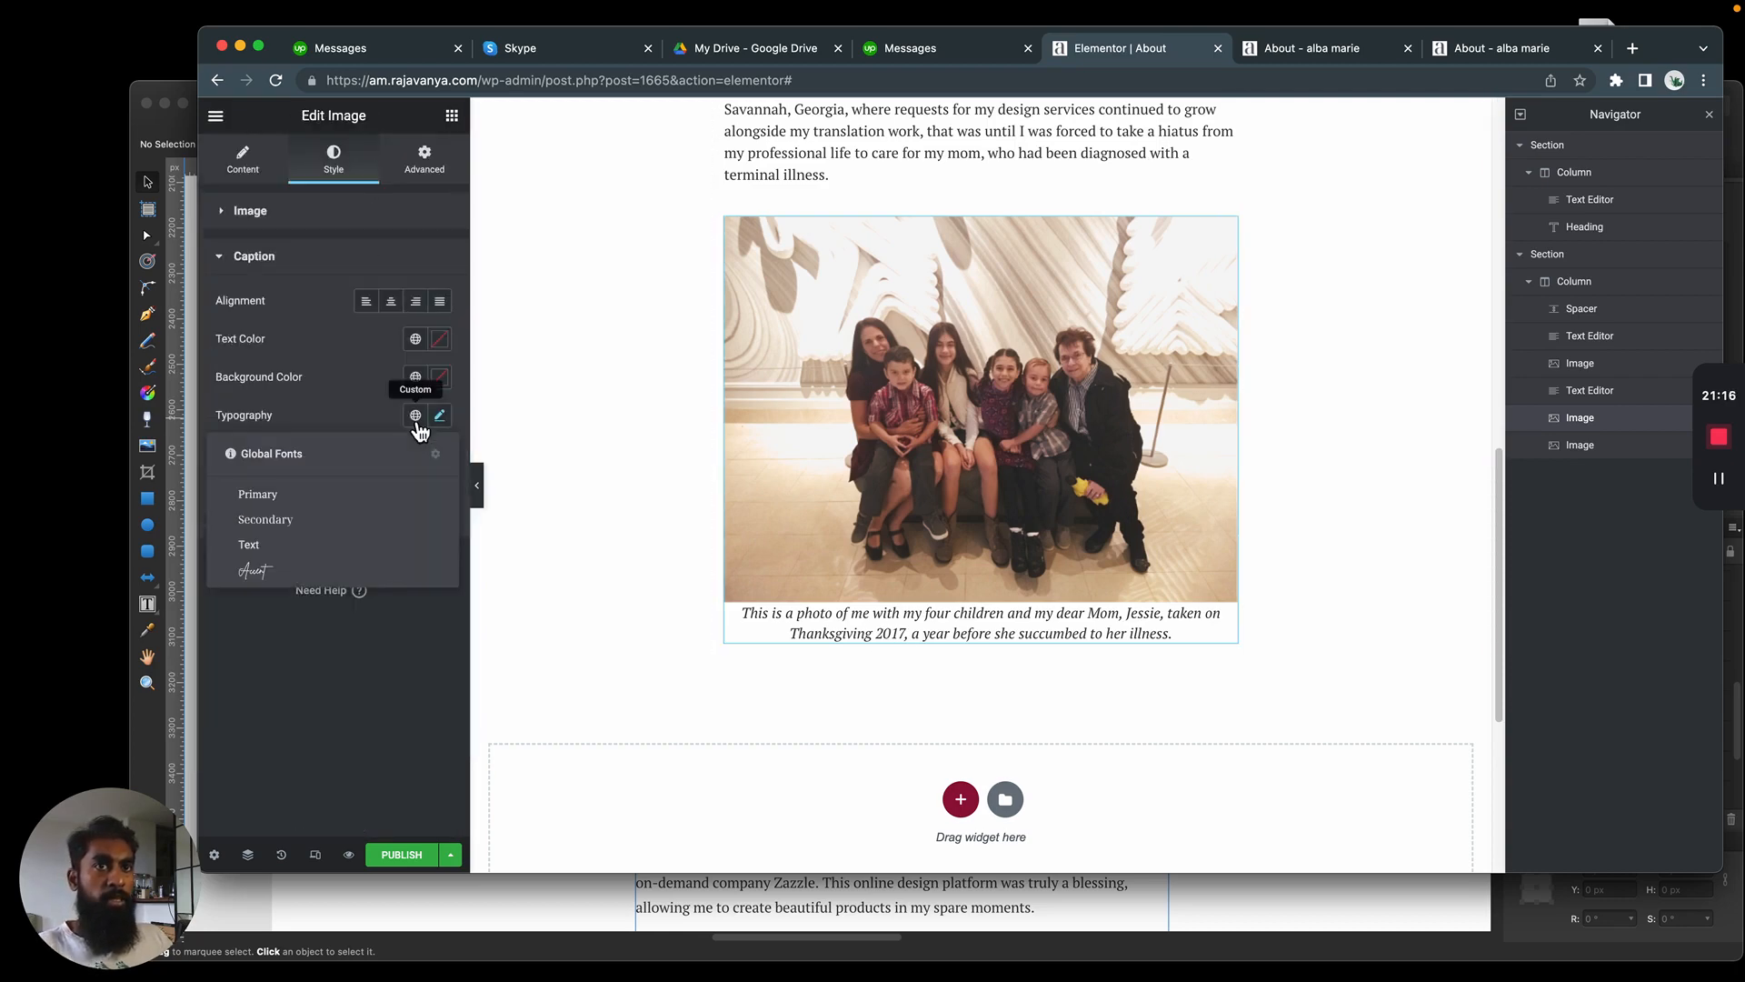
{"action": "left_click", "coordinate": [288, 569]}
{"action": "left_click", "coordinate": [419, 425]}
{"action": "left_click", "coordinate": [288, 547]}
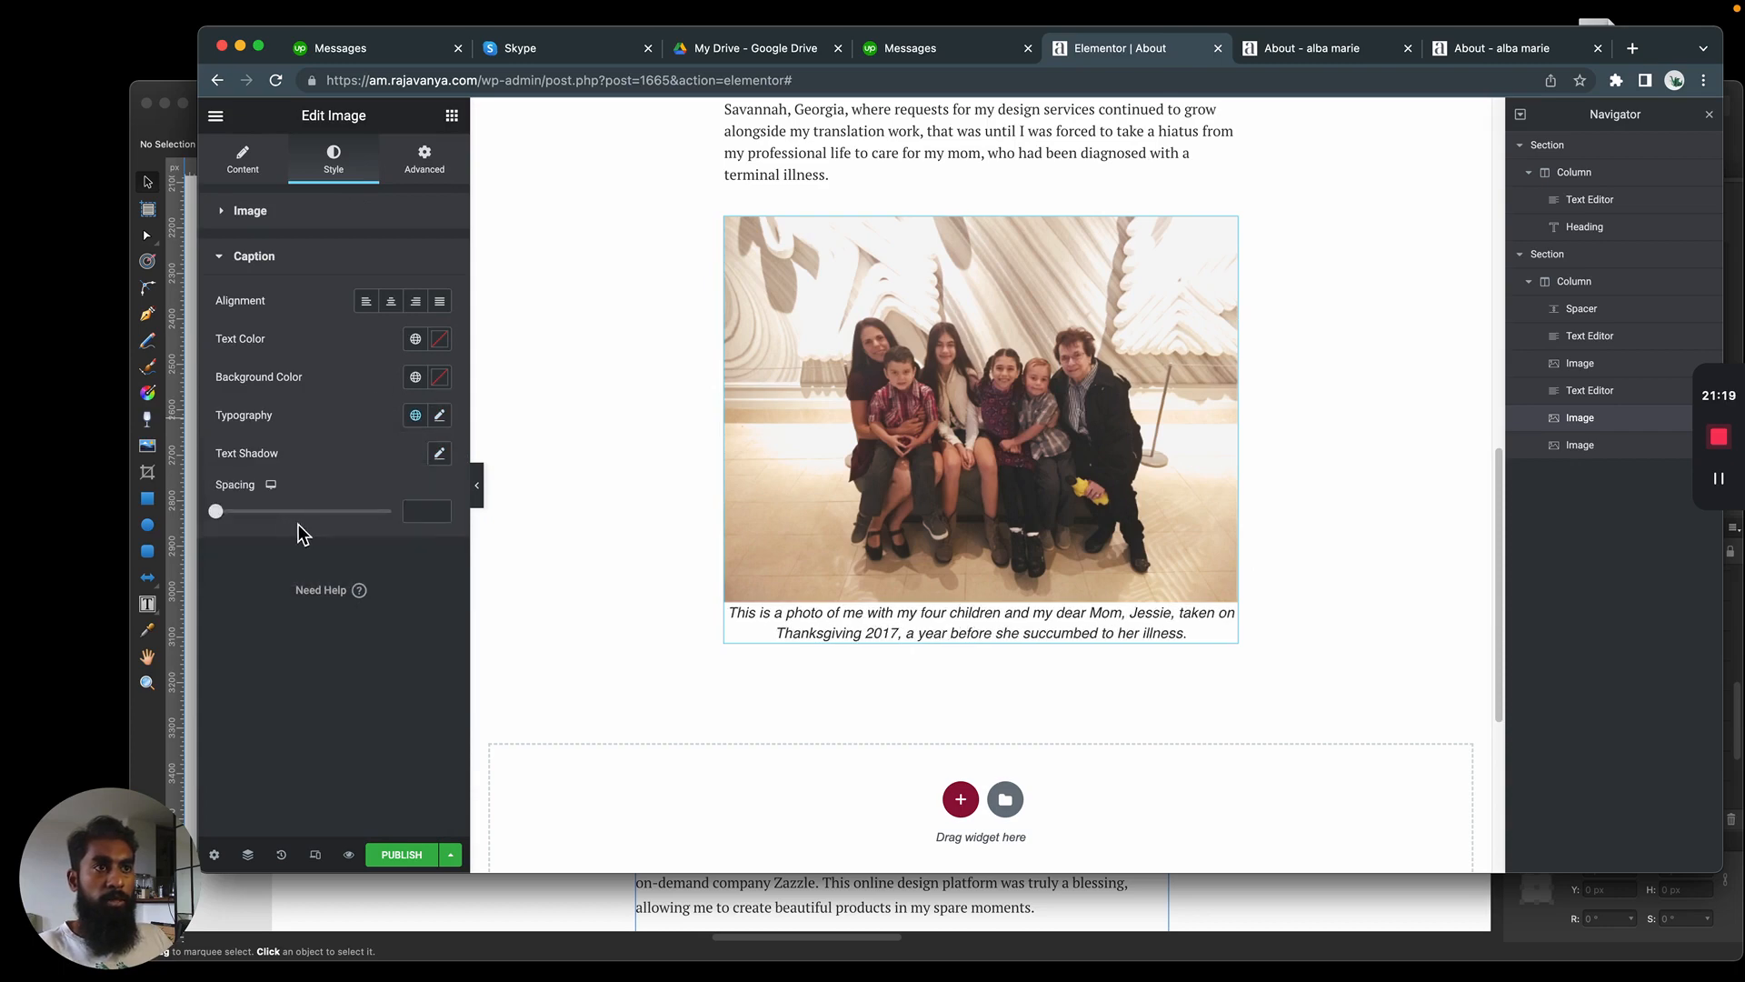
Apply the Primary global font to the family photo's caption and switch its typography to custom settings
{"action": "left_click", "coordinate": [416, 415]}
{"action": "left_click", "coordinate": [291, 500]}
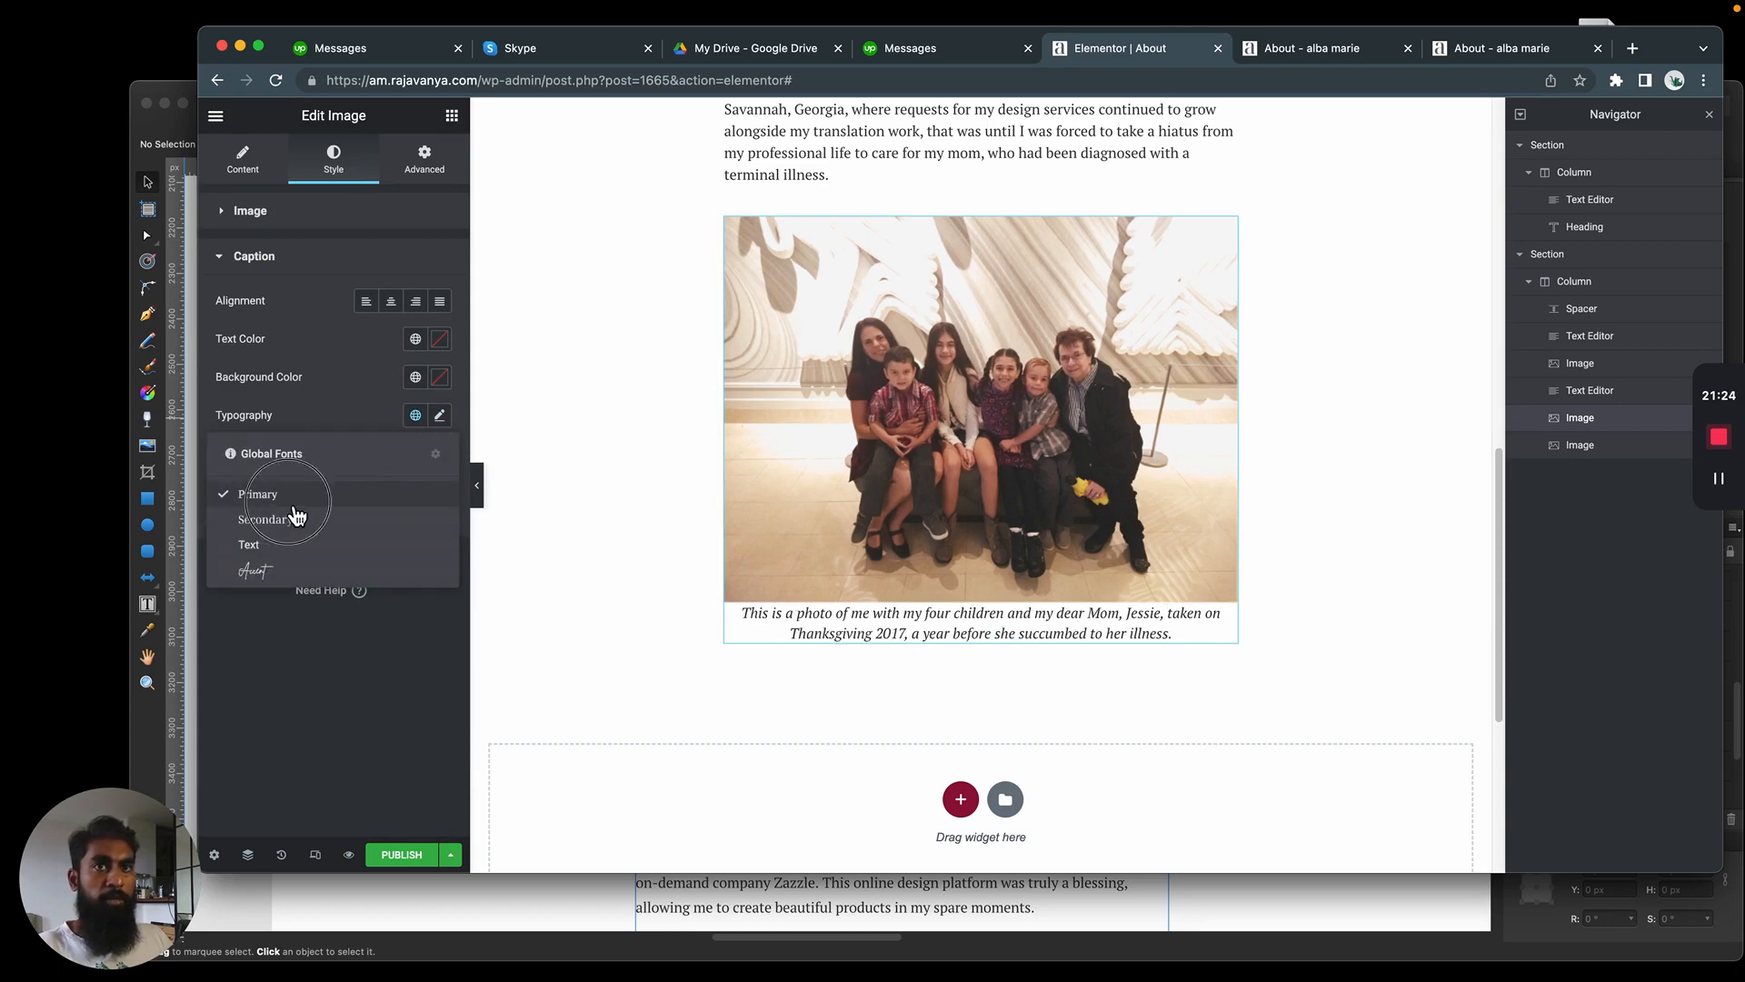
{"action": "left_click", "coordinate": [441, 416]}
{"action": "left_click", "coordinate": [415, 457]}
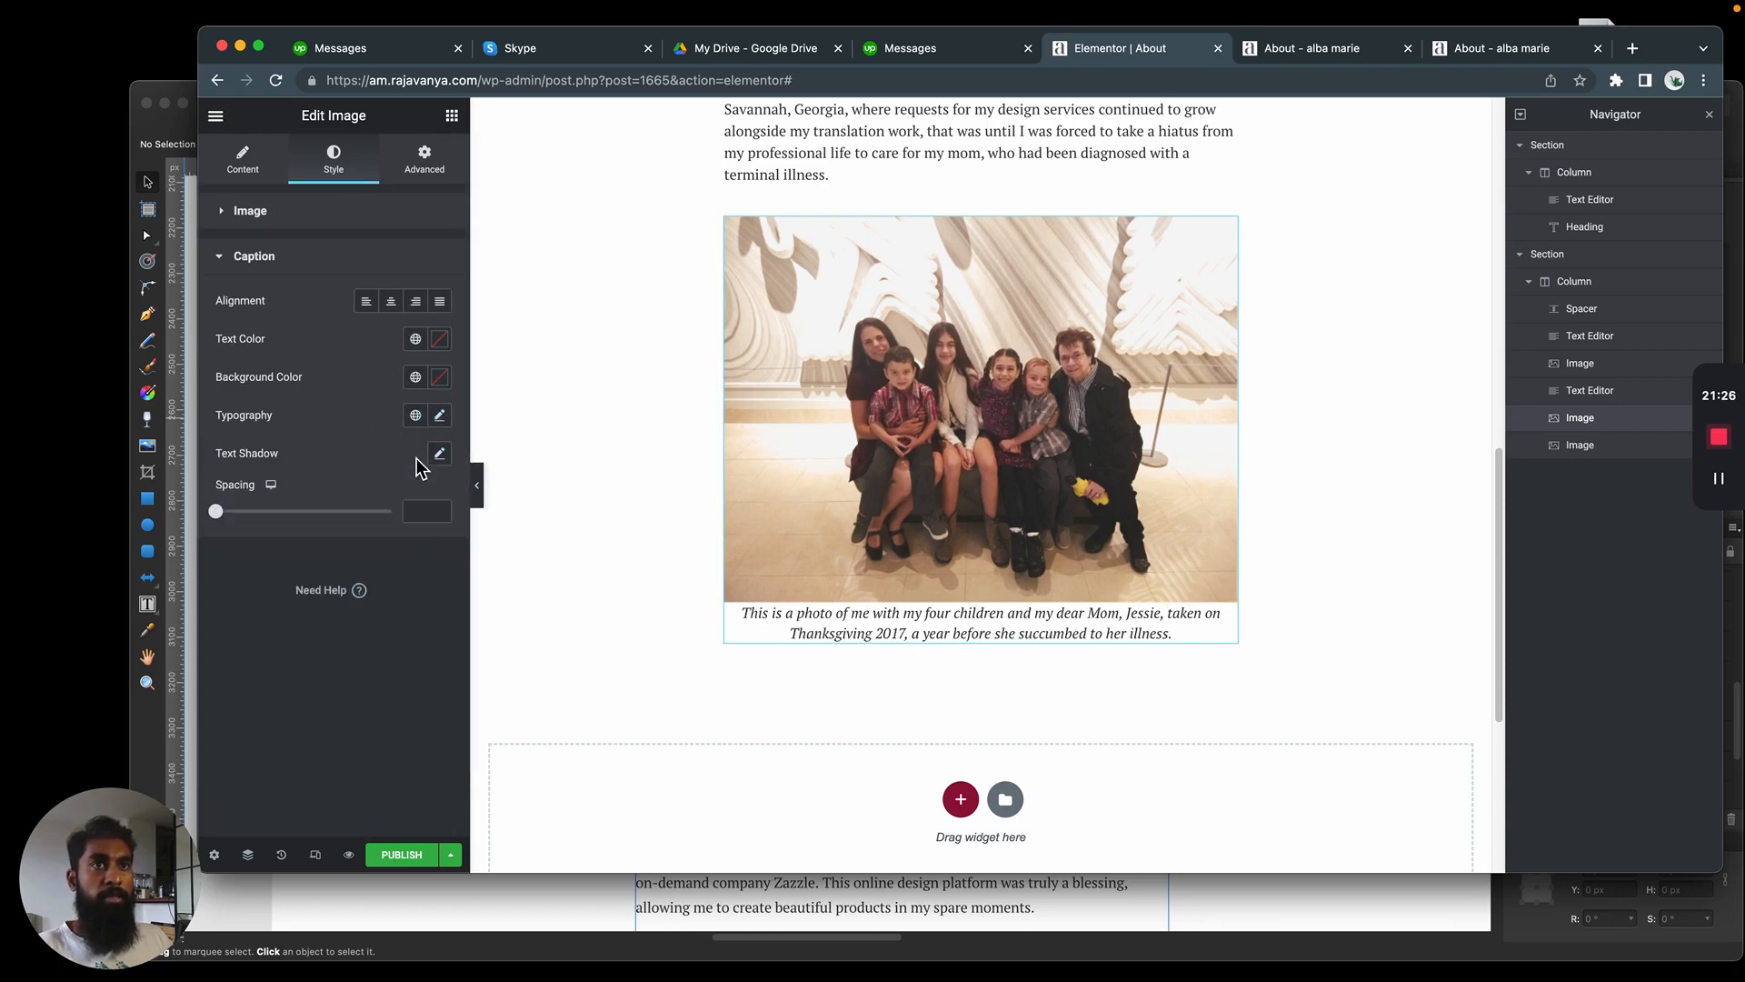
Set the caption's font style to Normal and its size to 11 px
{"action": "left_click", "coordinate": [439, 417]}
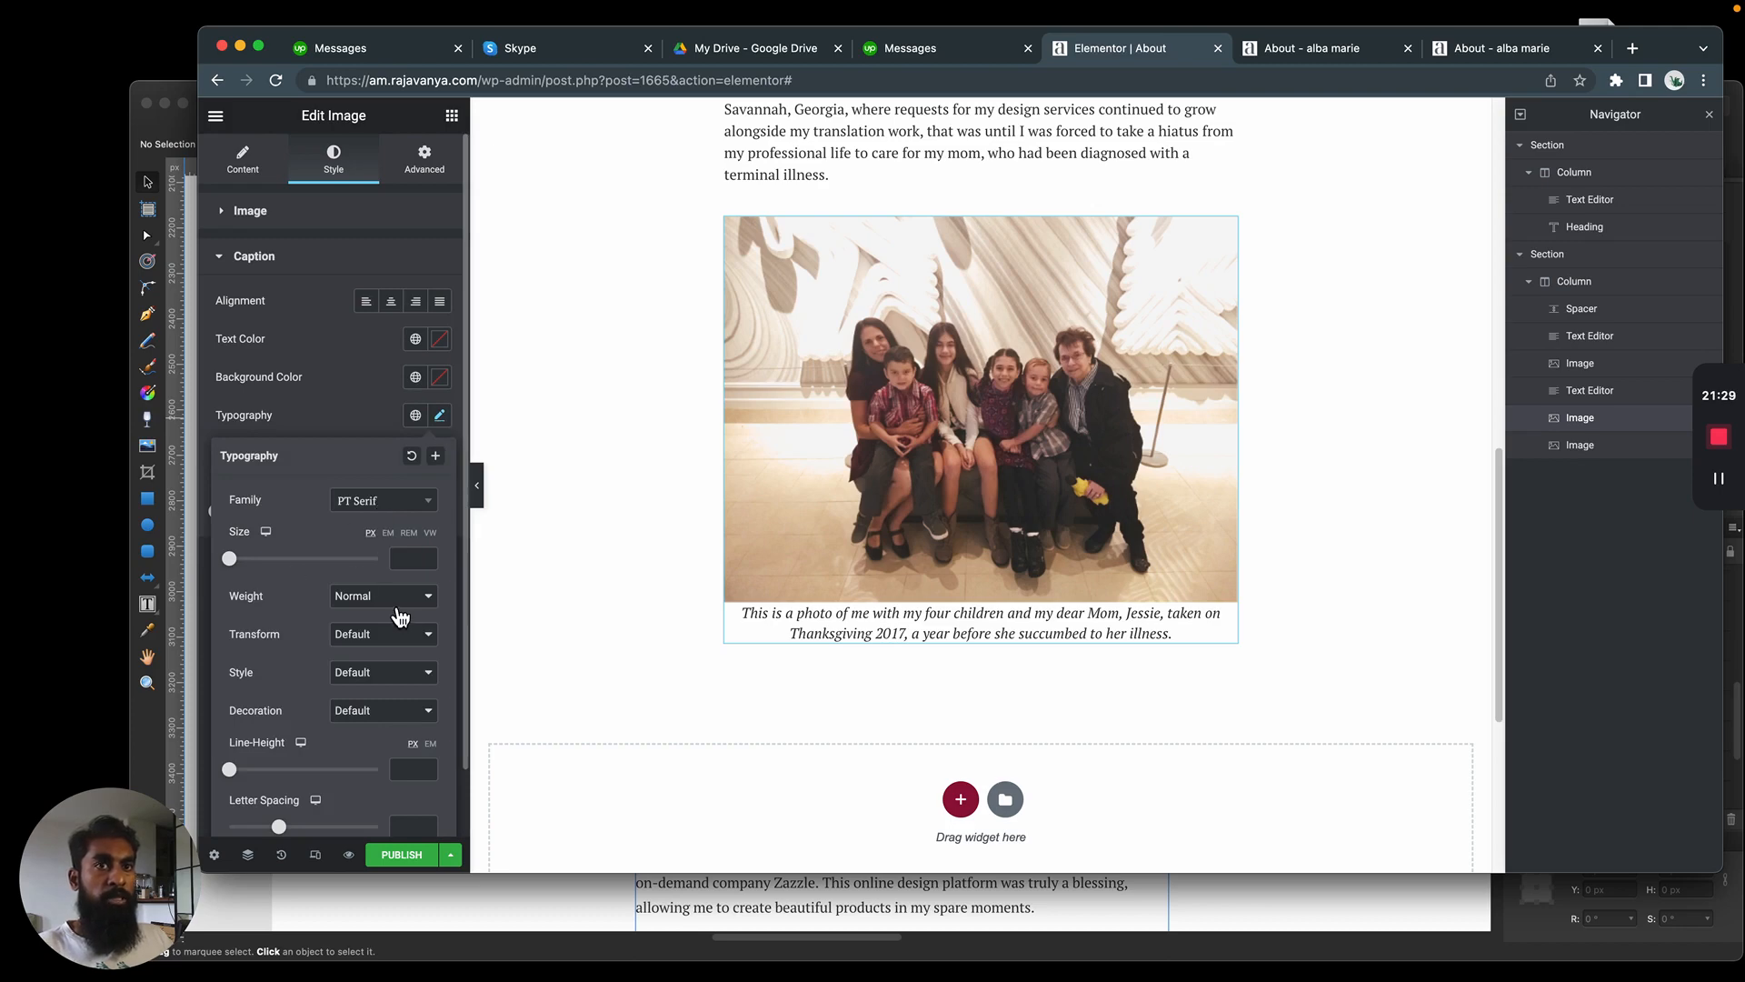
{"action": "left_click", "coordinate": [397, 672]}
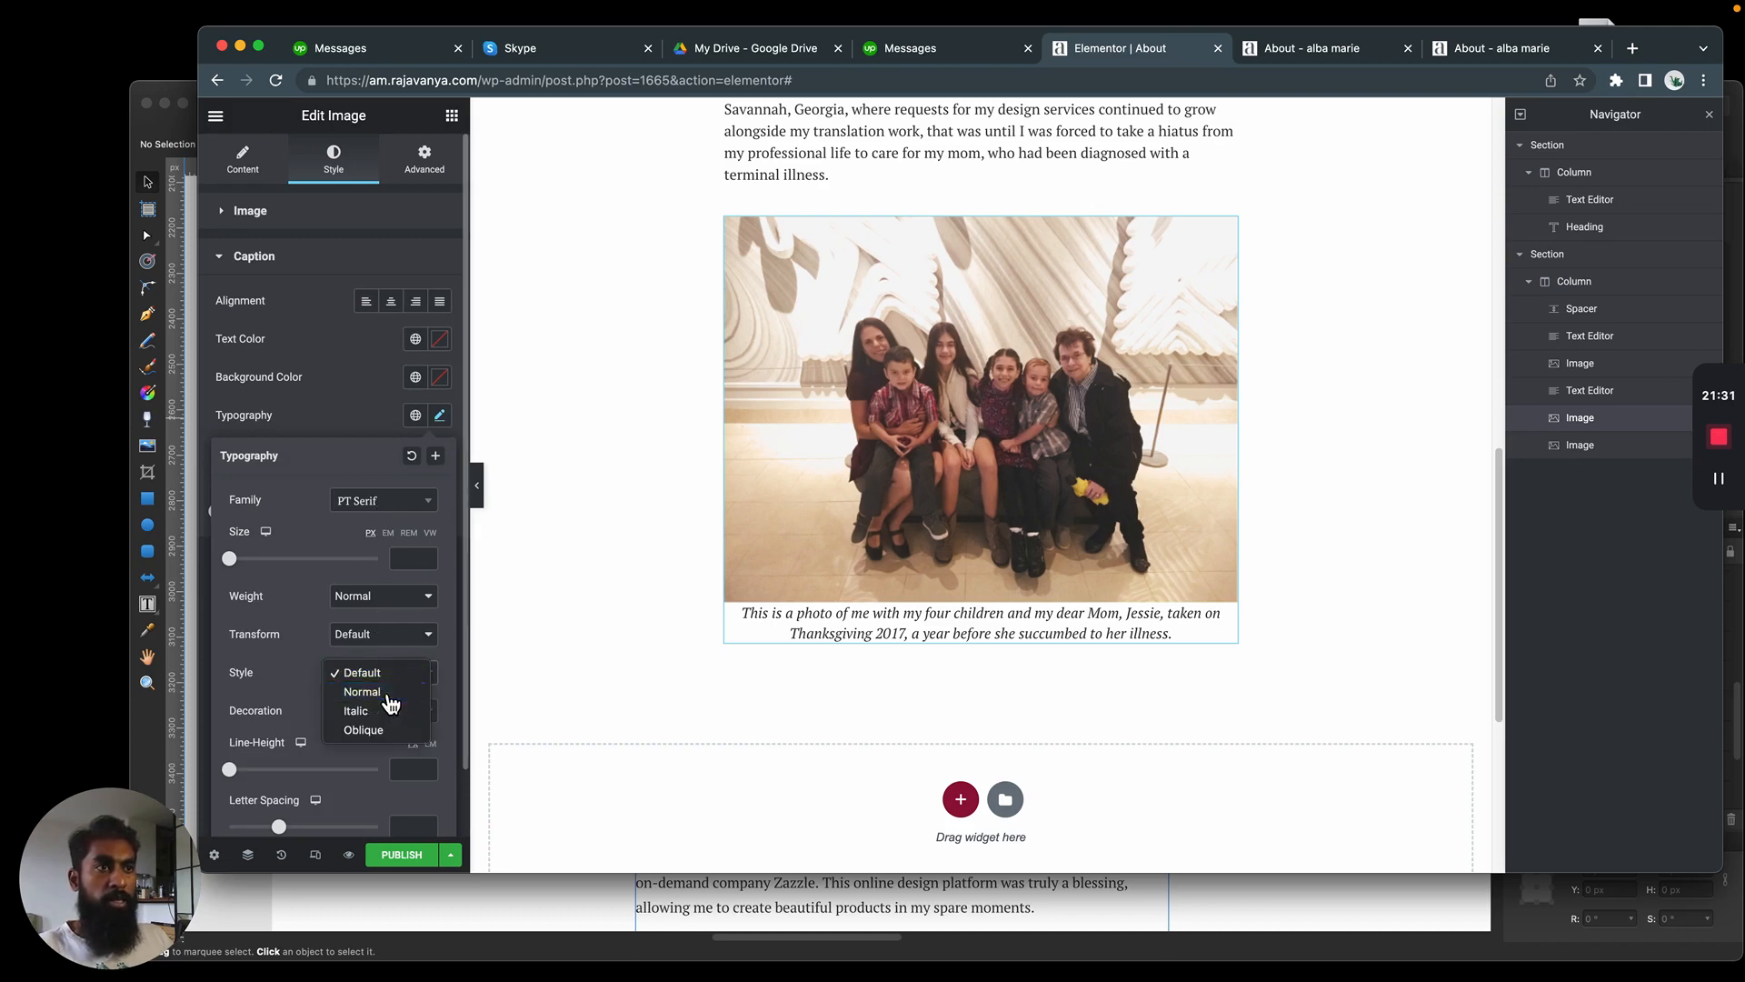
{"action": "left_click", "coordinate": [381, 689]}
{"action": "left_click_drag", "start_coordinate": [229, 558], "coordinate": [237, 558]}
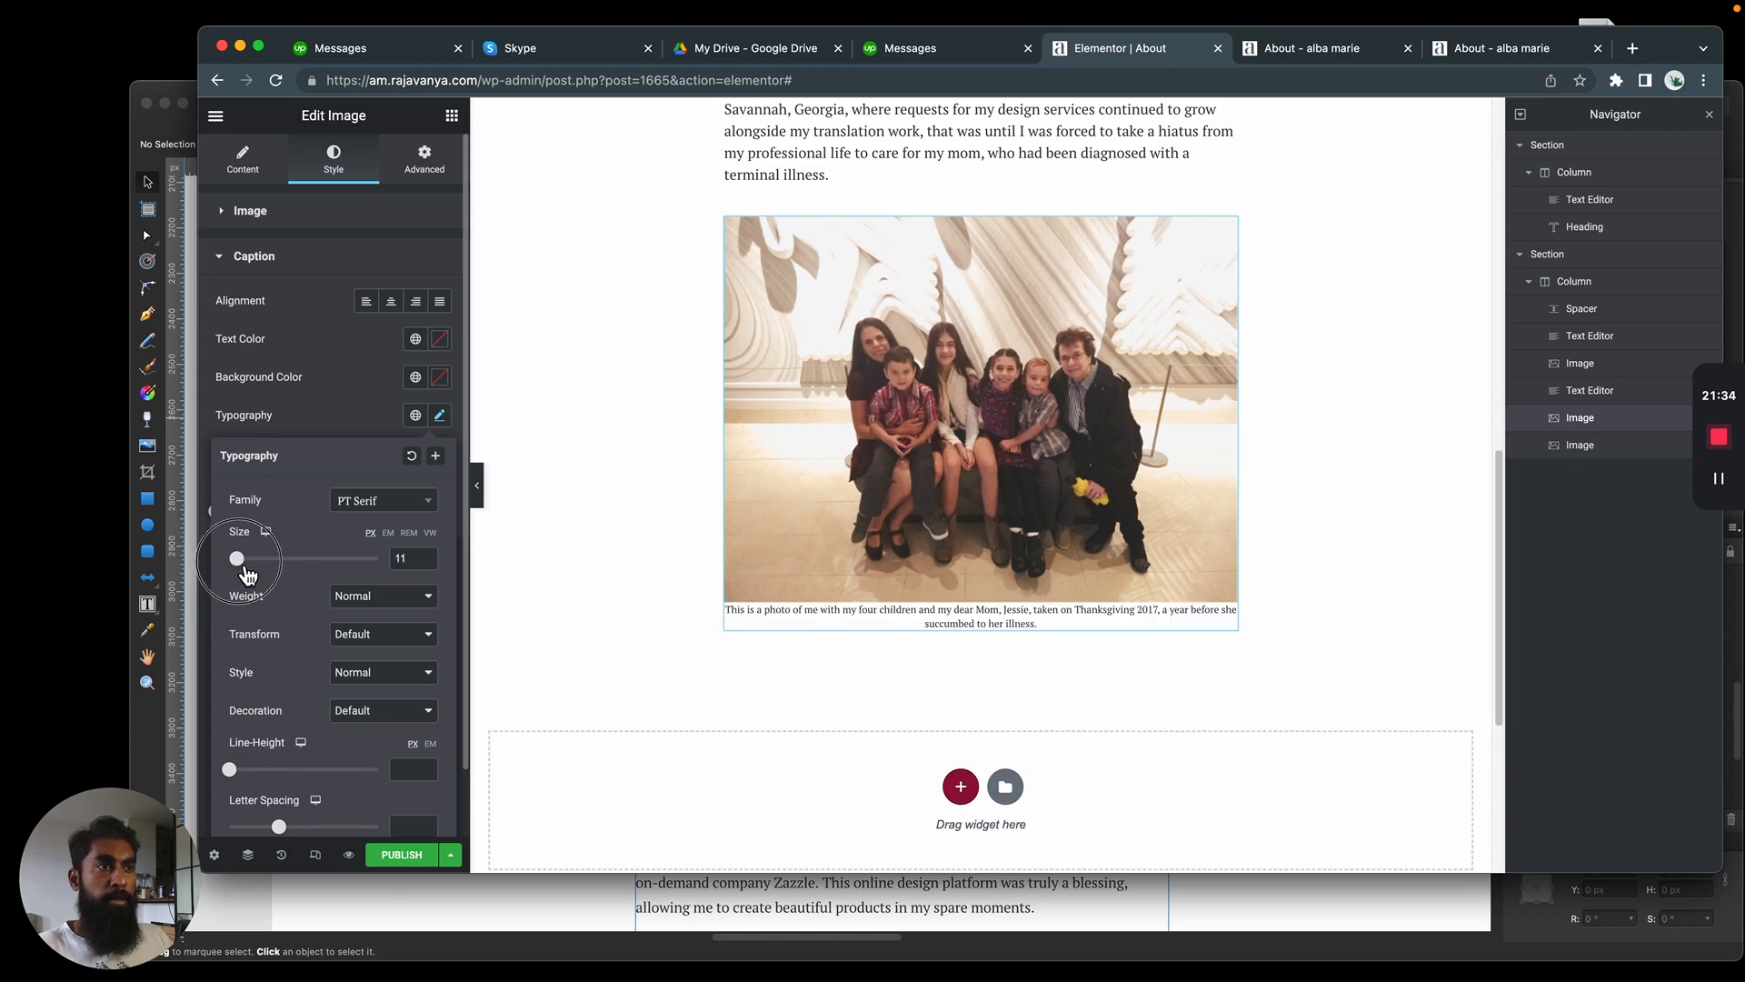
Left-align the family photo's caption and compare it with the caption in the mockup
{"action": "scroll", "coordinate": [322, 636], "scroll_direction": "down", "scroll_amount": 2}
{"action": "key", "text": "super+Tab"}
{"action": "scroll", "coordinate": [854, 496], "scroll_direction": "down", "scroll_amount": 2}
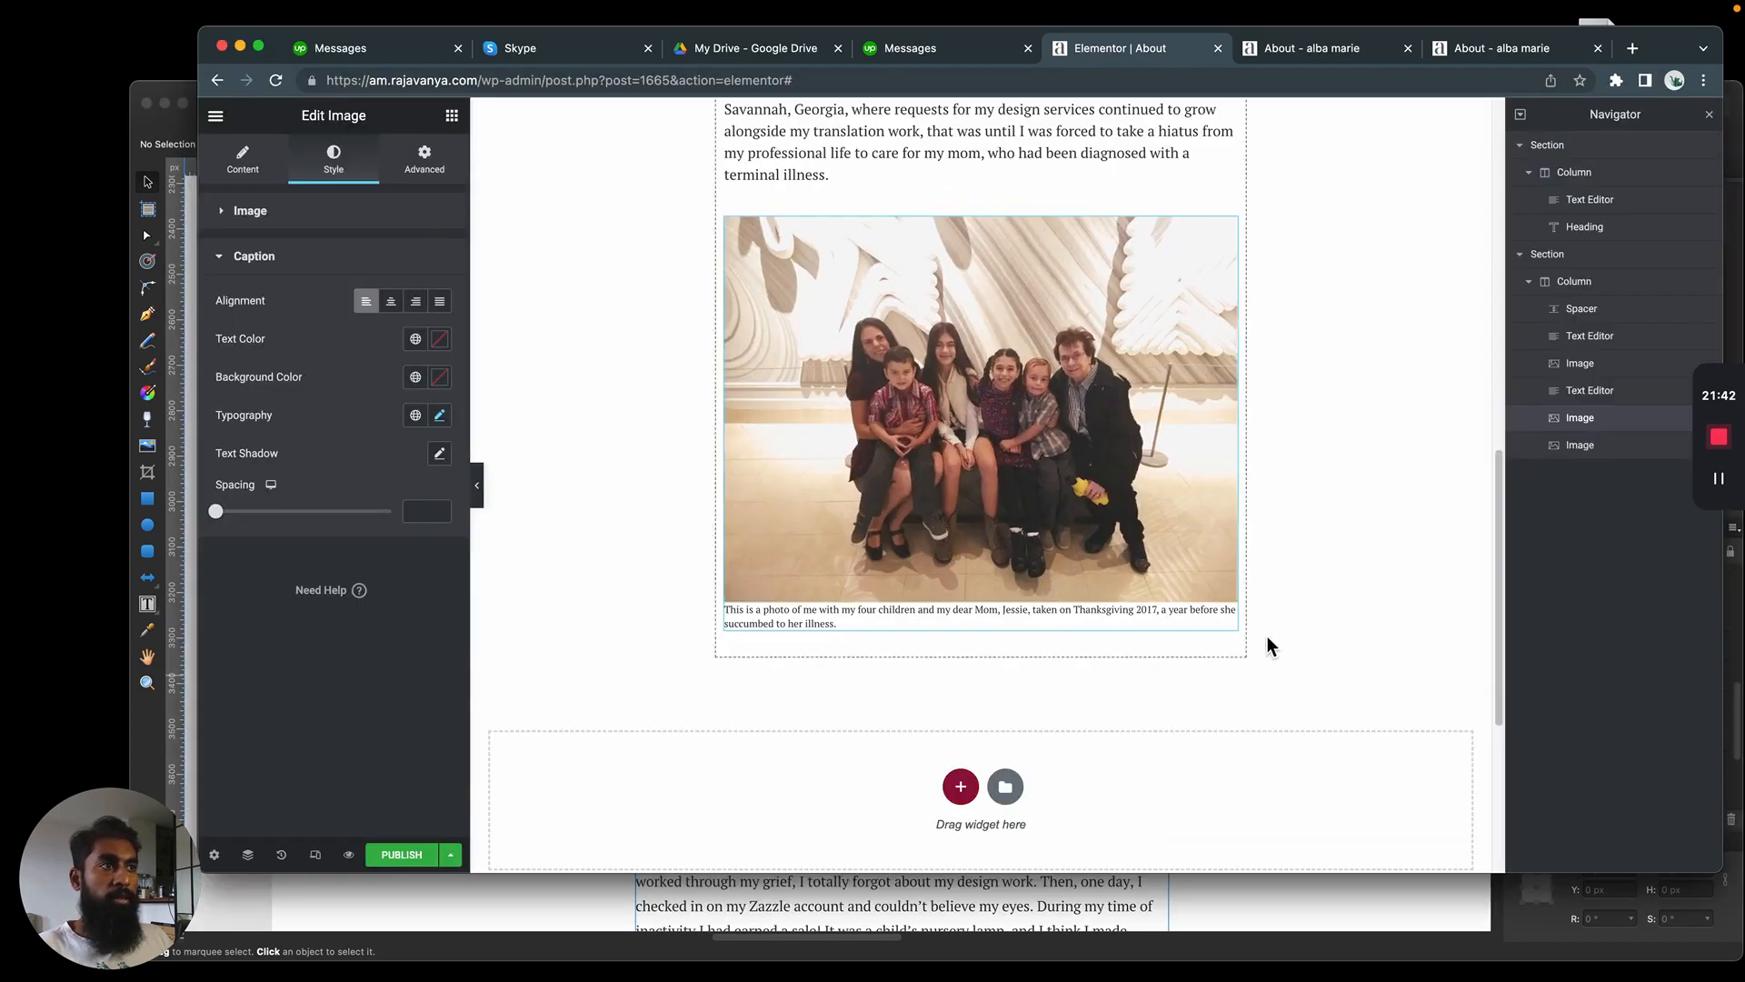
{"action": "key", "text": "super+Tab"}
{"action": "key", "text": "super+Tab"}
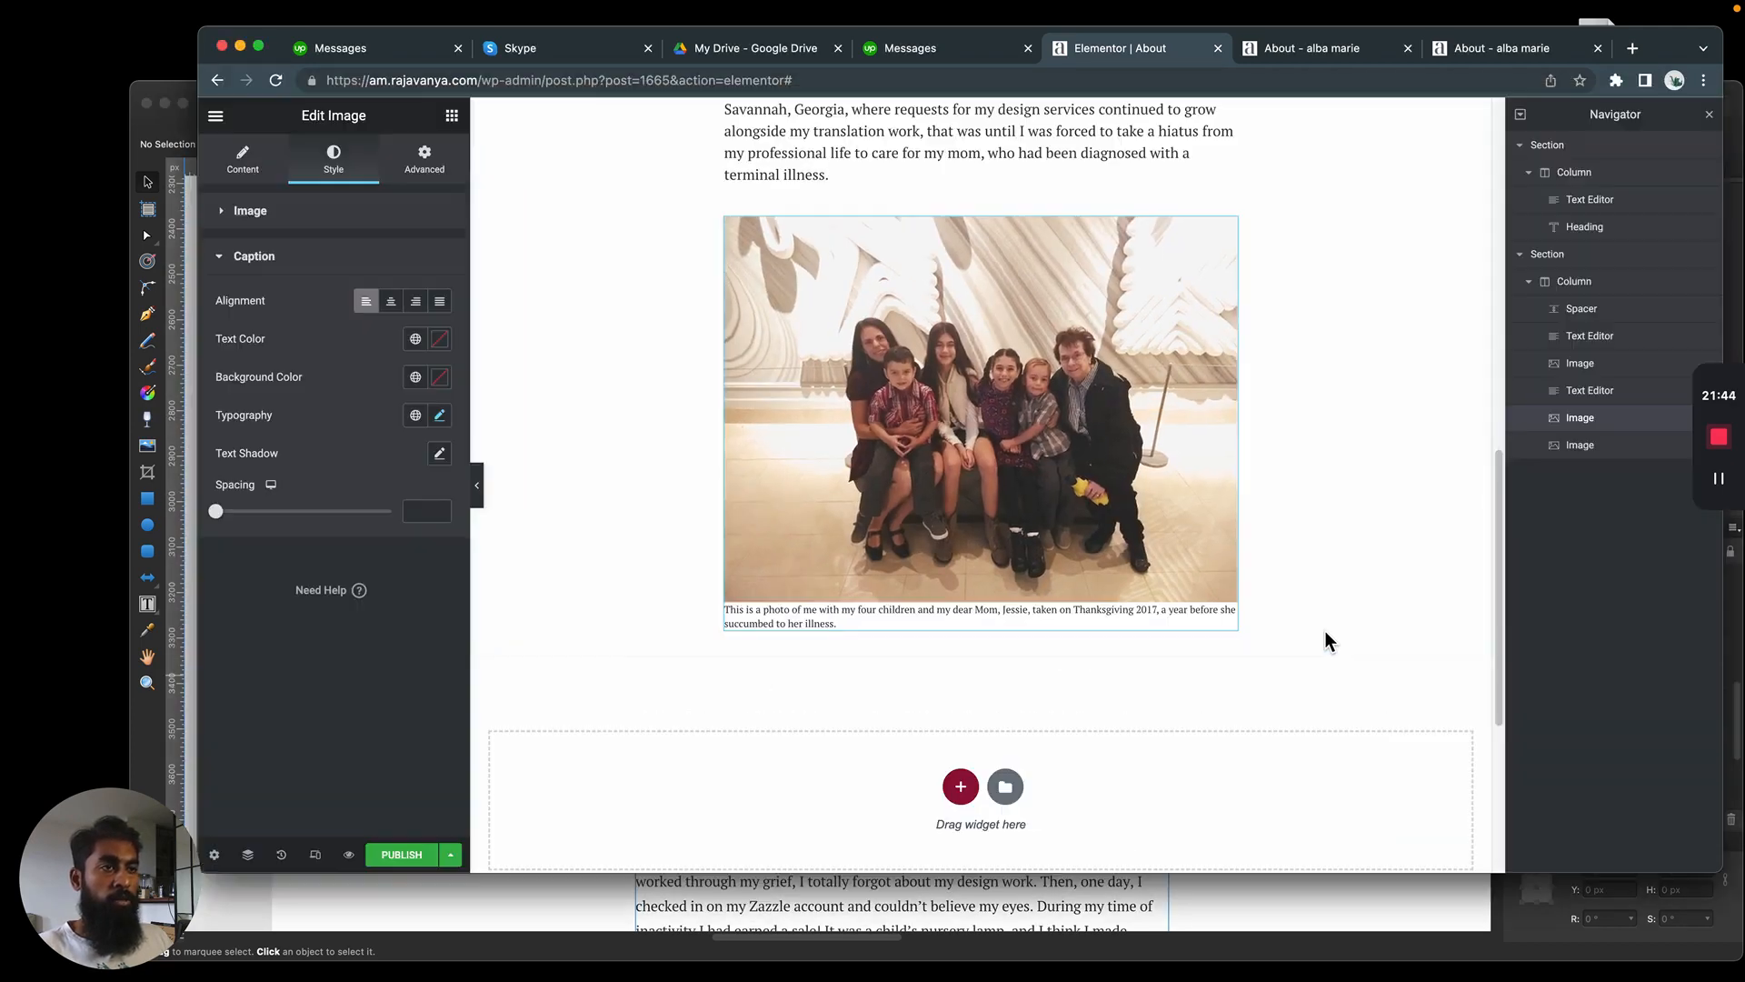
Set the caption's line height to 1.5 em and compare its line spacing with the mockup
{"action": "left_click", "coordinate": [440, 416]}
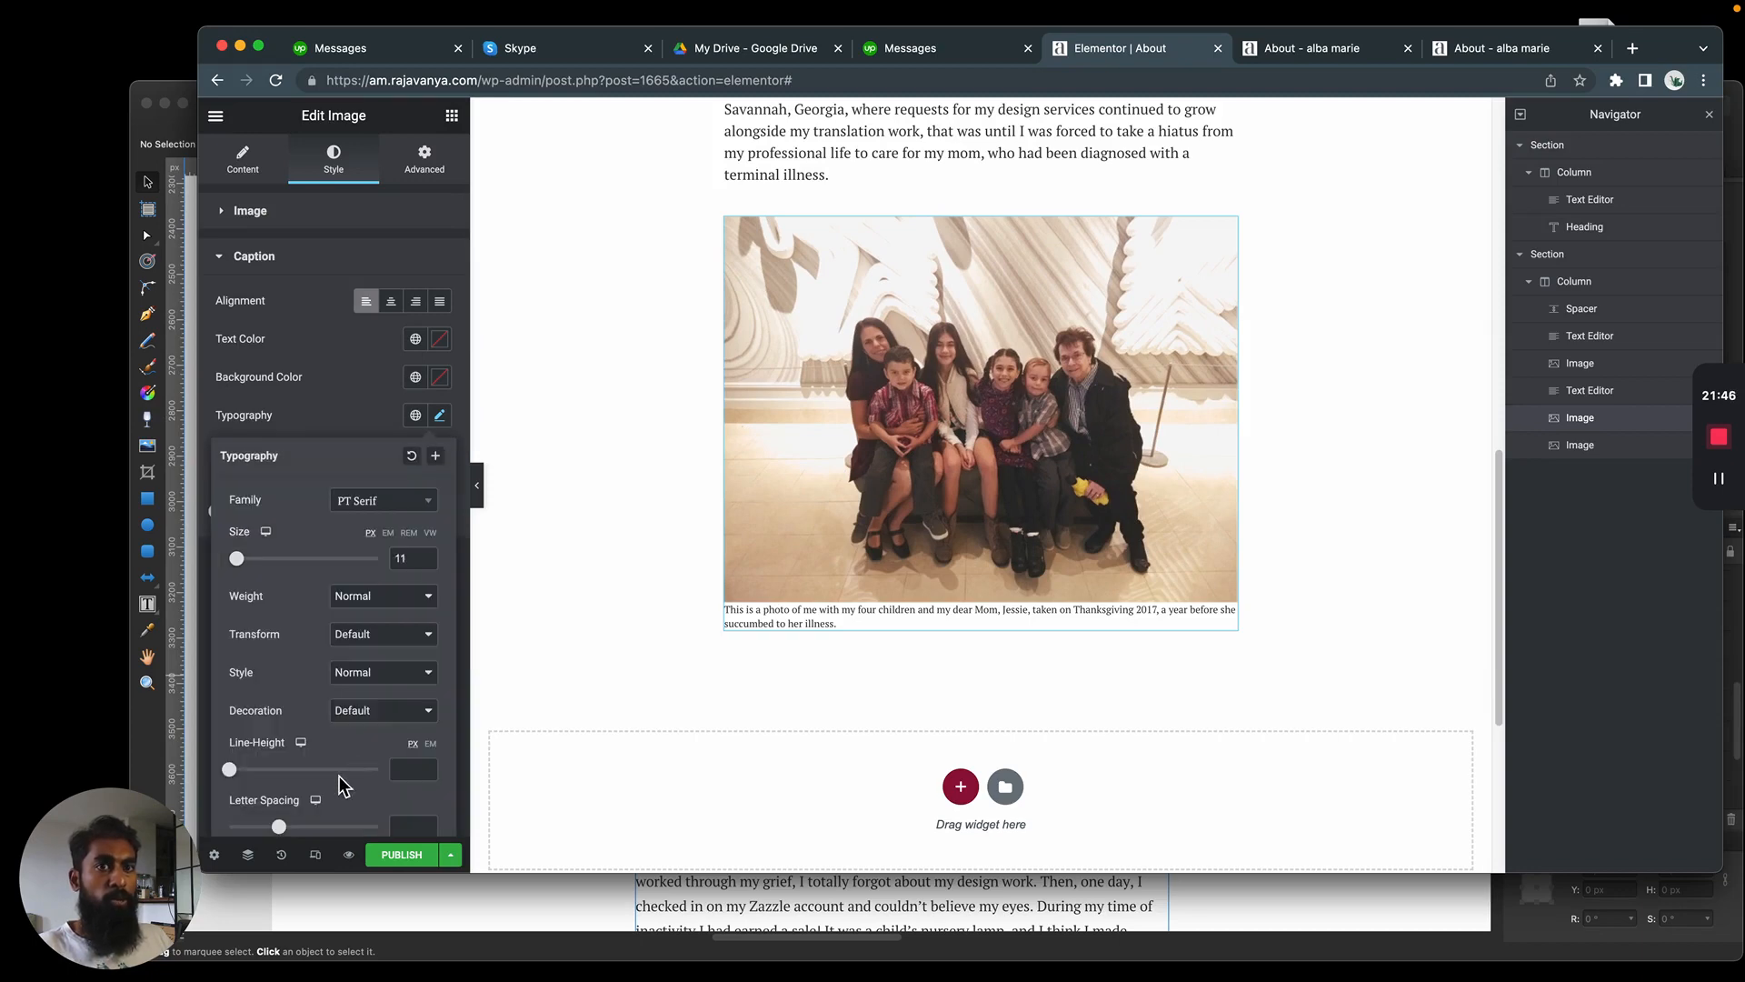
{"action": "left_click_drag", "start_coordinate": [283, 830], "coordinate": [251, 768]}
{"action": "left_click", "coordinate": [431, 744]}
{"action": "key", "text": "super+Tab"}
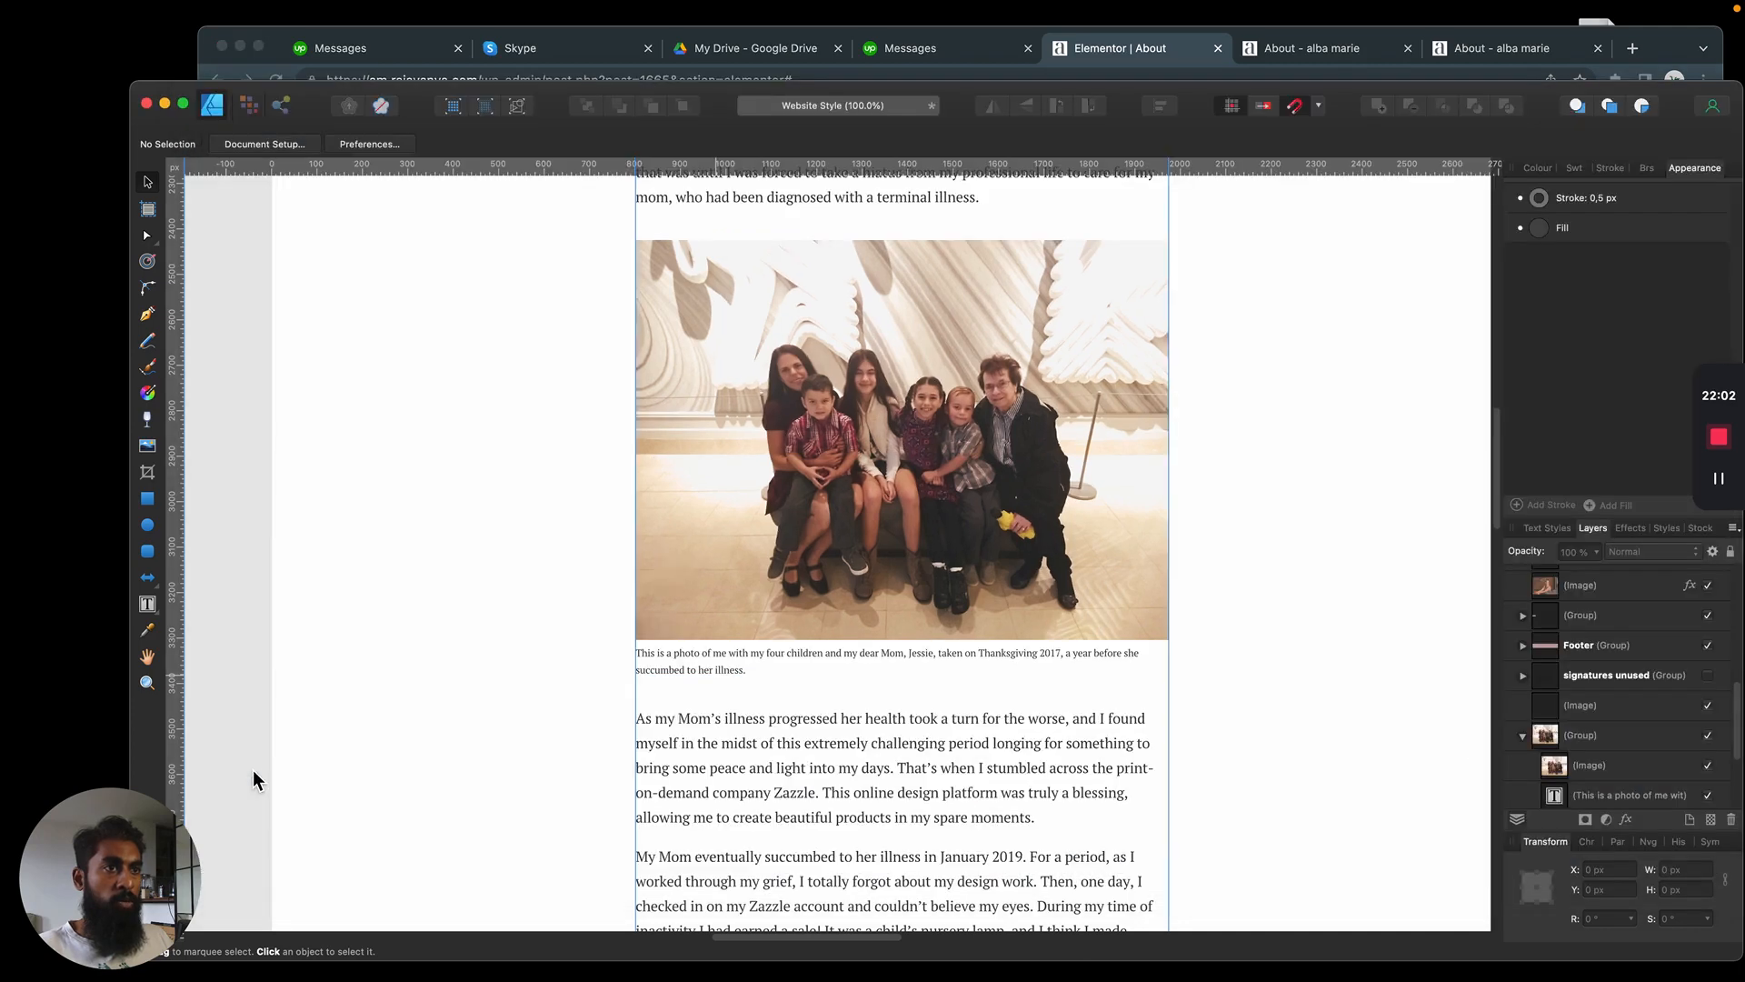
{"action": "key", "text": "super+Tab"}
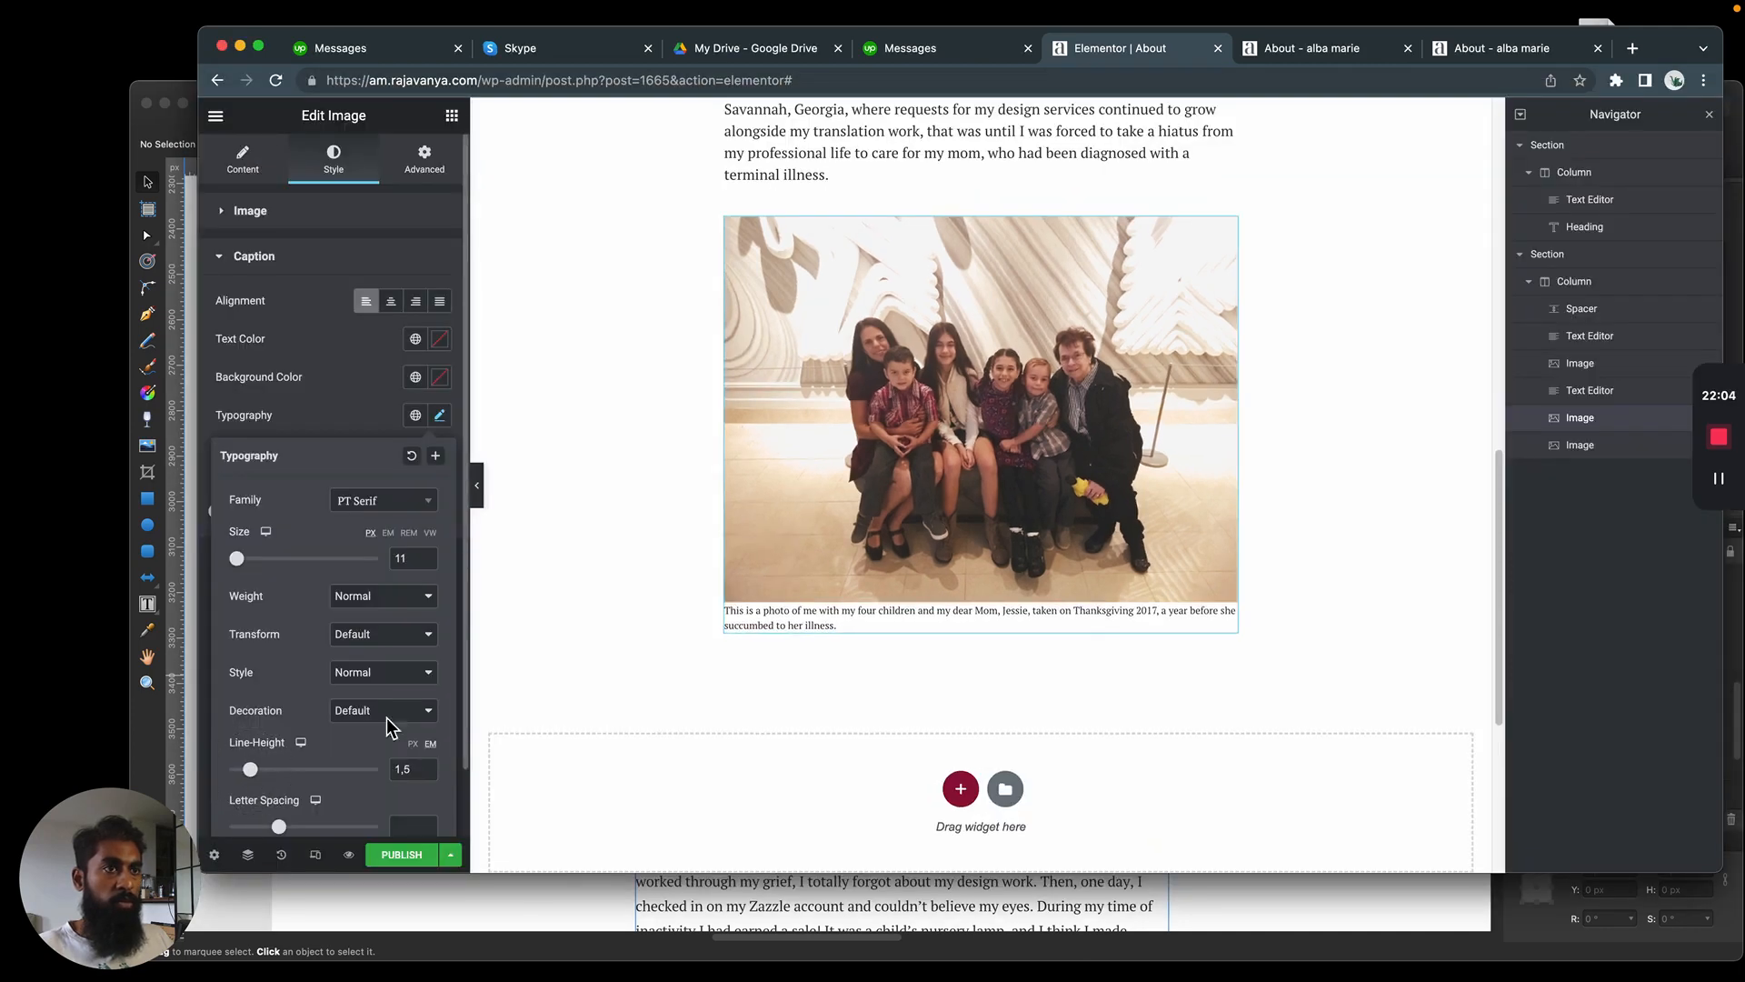
{"action": "left_click", "coordinate": [636, 623]}
Review the built page from the heading down and examine the mockup's text and quote below the family photo
{"action": "scroll", "coordinate": [863, 473], "scroll_direction": "up", "scroll_amount": 10}
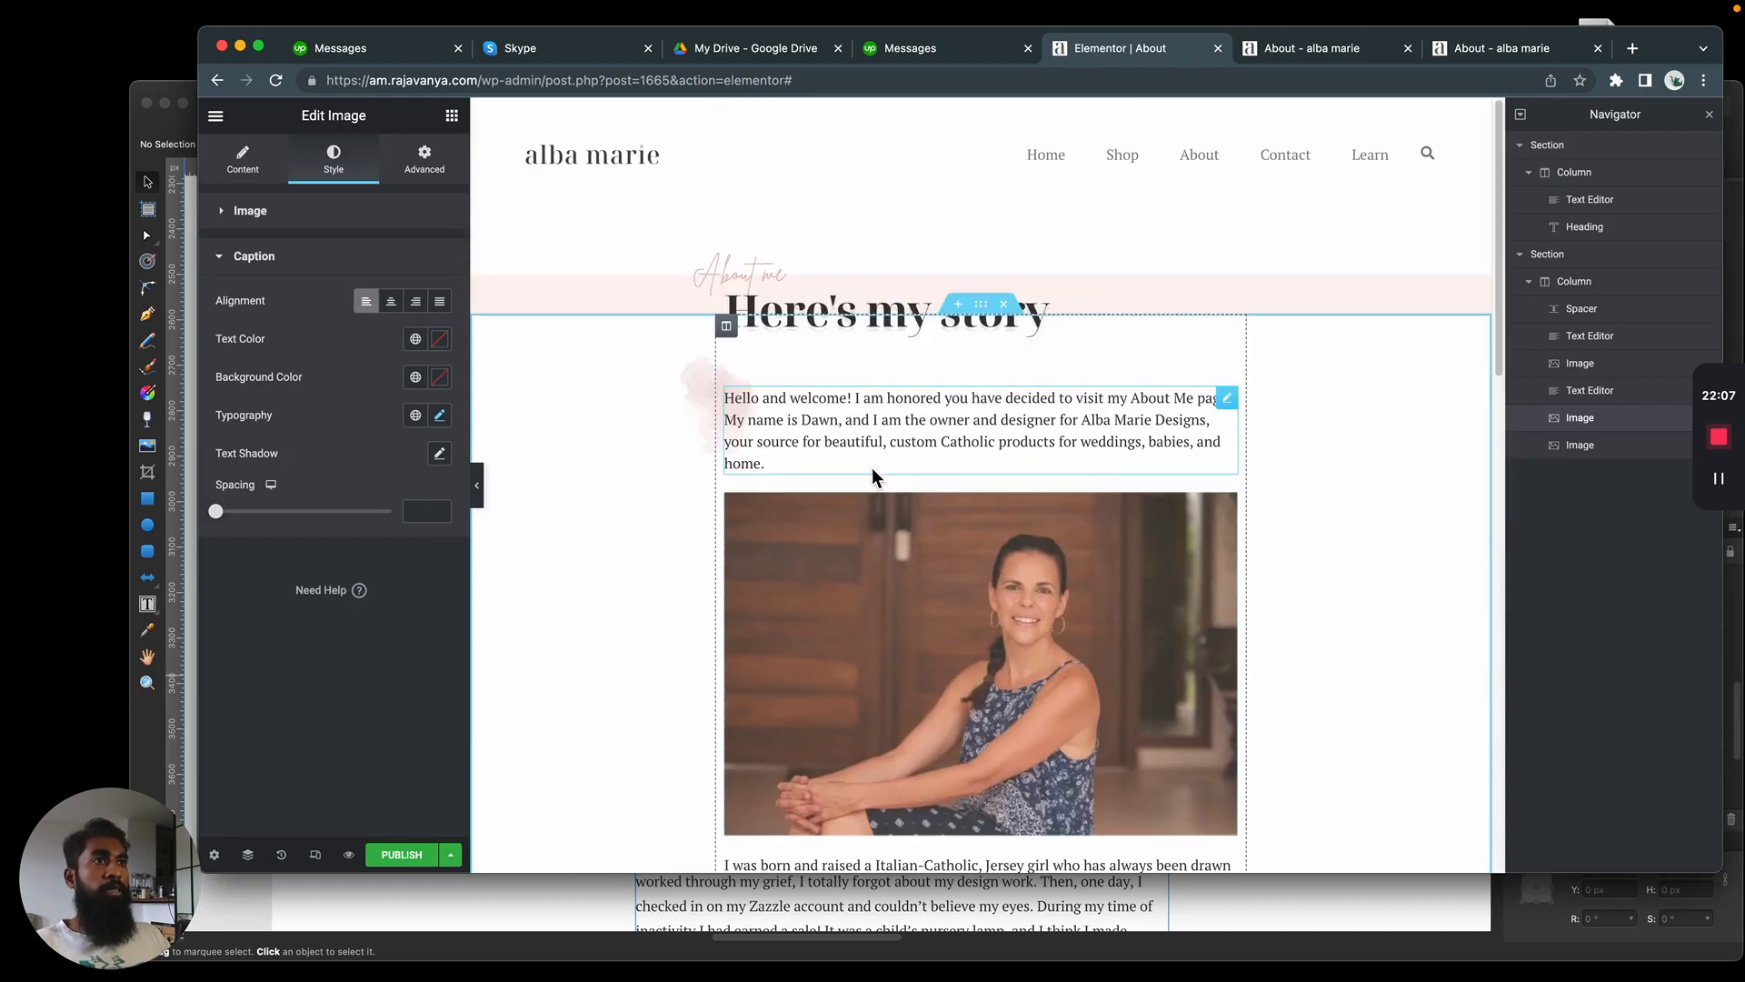
{"action": "scroll", "coordinate": [874, 463], "scroll_direction": "down", "scroll_amount": 9}
{"action": "scroll", "coordinate": [893, 409], "scroll_direction": "down", "scroll_amount": 4}
{"action": "key", "text": "super+Tab"}
{"action": "scroll", "coordinate": [900, 409], "scroll_direction": "down", "scroll_amount": 5}
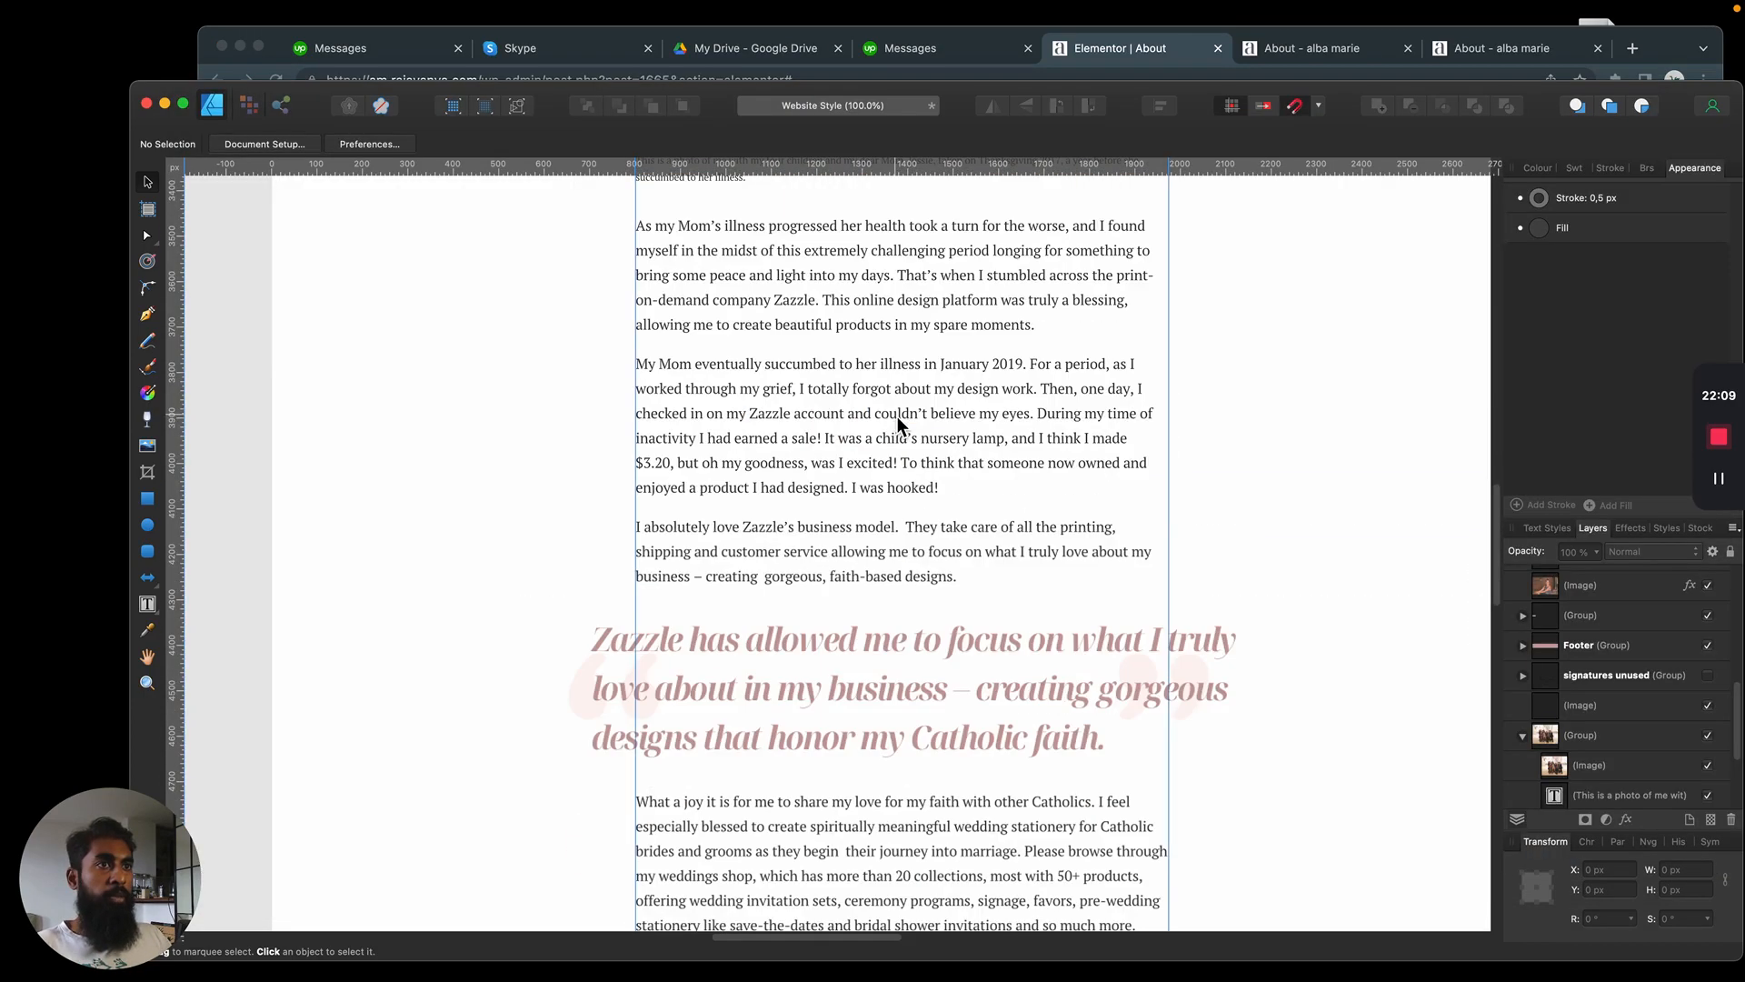
Copy the mockup's three story paragraphs starting "As my Mom's illness progressed" into the text block below the photo caption
{"action": "scroll", "coordinate": [897, 414], "scroll_direction": "down", "scroll_amount": 4}
{"action": "left_click", "coordinate": [1200, 619]}
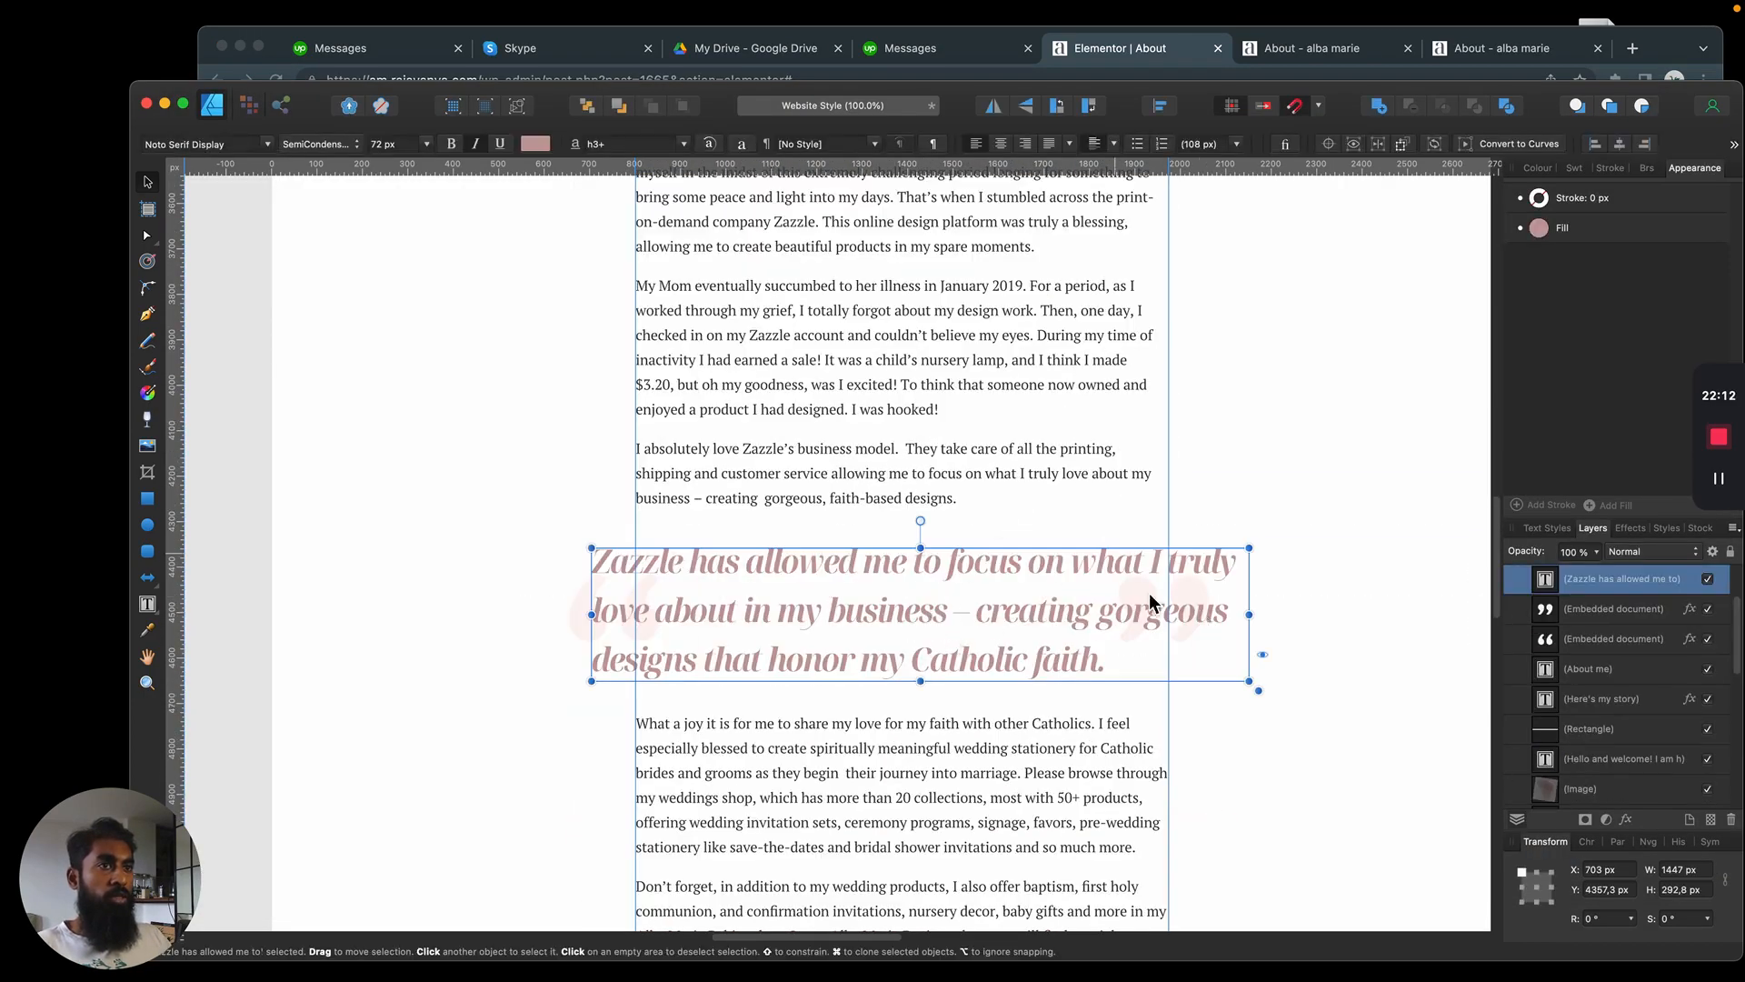
{"action": "scroll", "coordinate": [854, 484], "scroll_direction": "up", "scroll_amount": 7}
{"action": "left_click", "coordinate": [823, 354]}
{"action": "scroll", "coordinate": [829, 373], "scroll_direction": "down", "scroll_amount": 2}
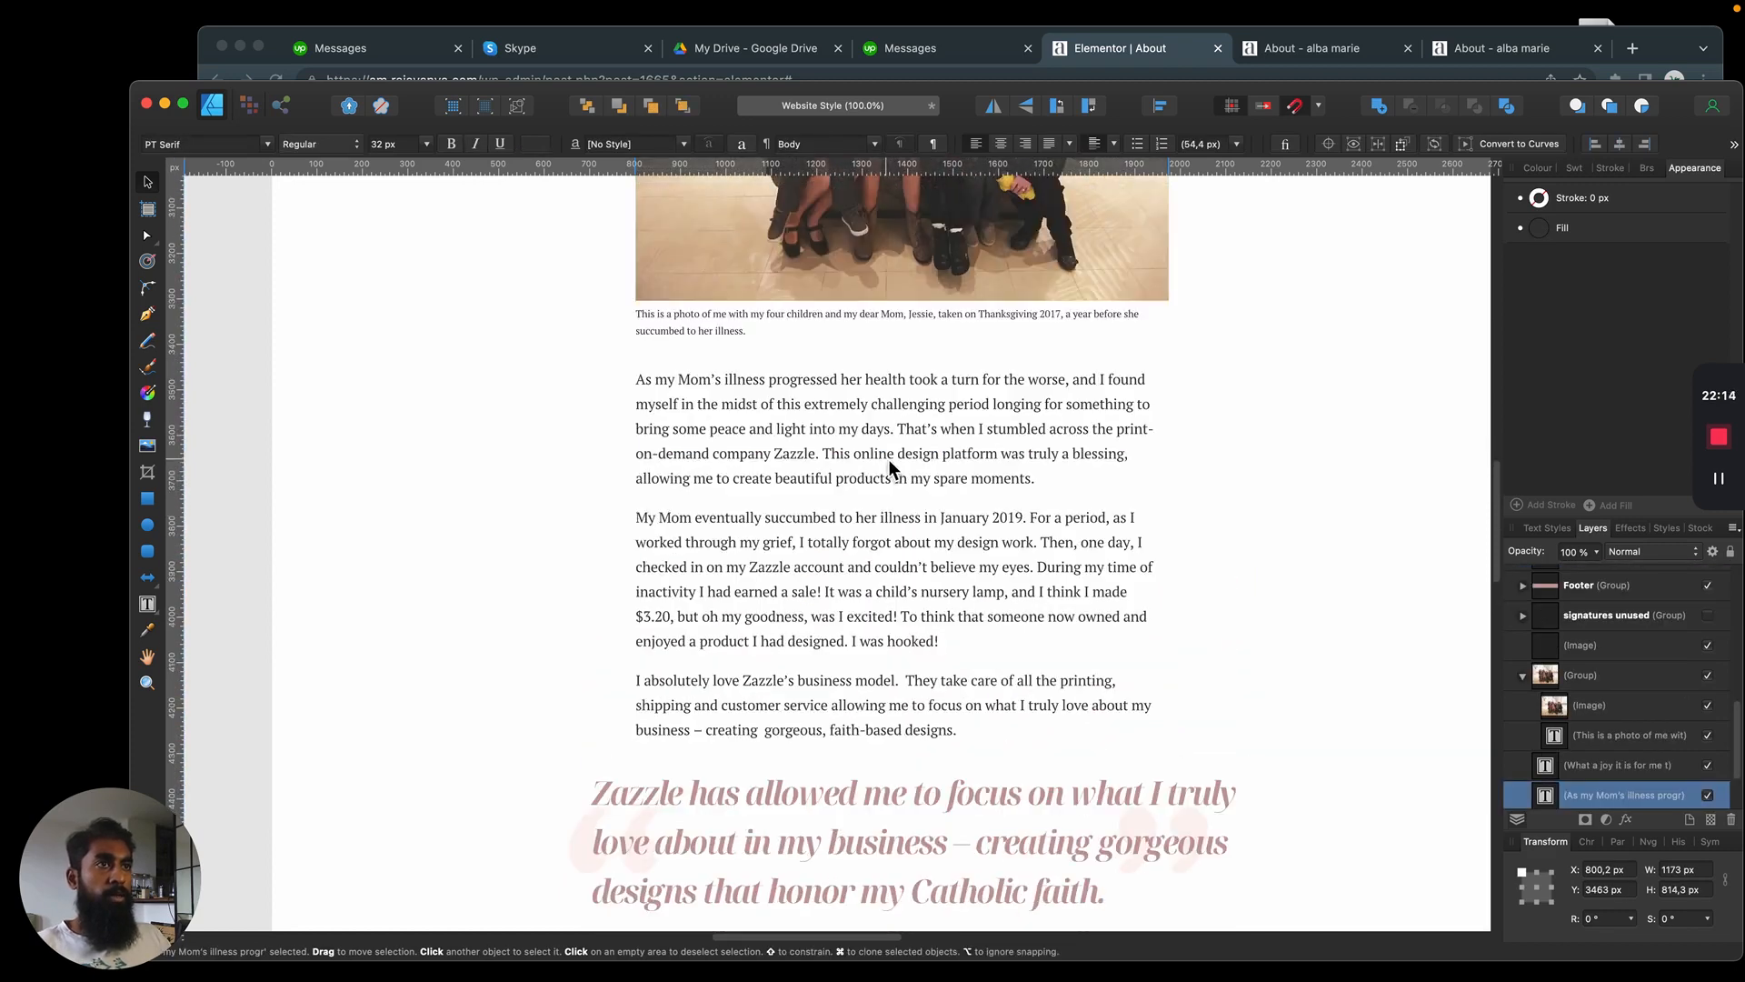
{"action": "double_click", "coordinate": [887, 459]}
{"action": "key", "text": "super+a"}
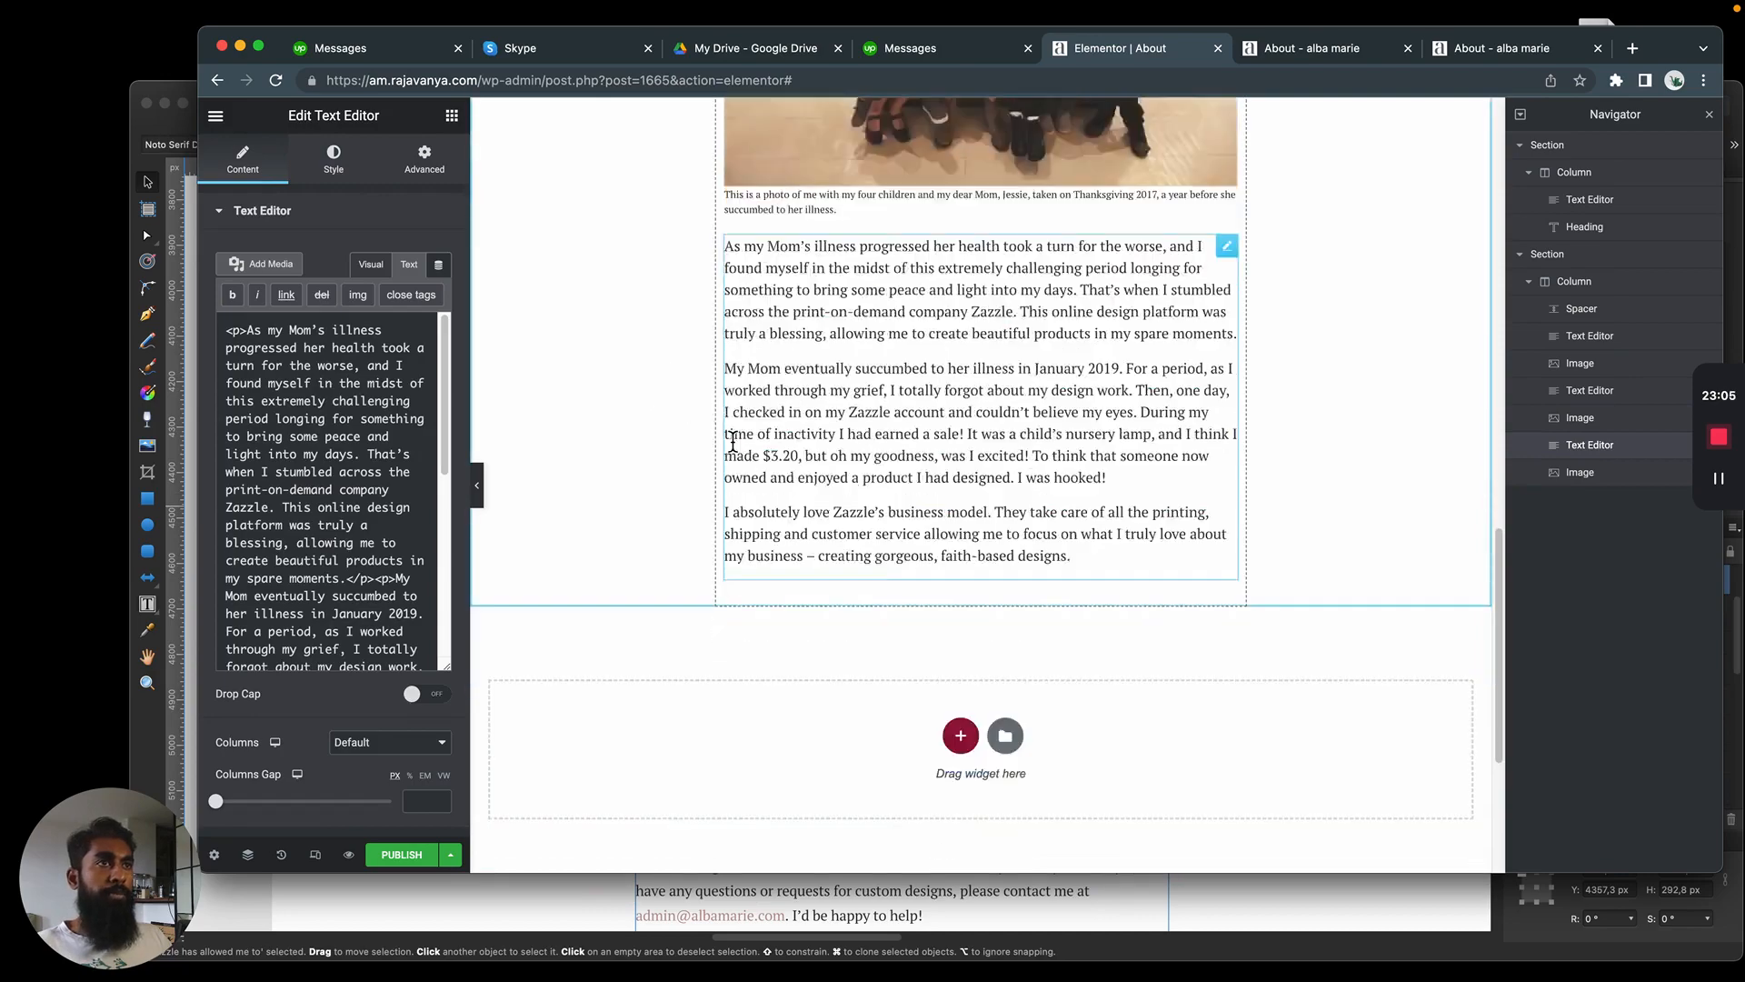
{"action": "scroll", "coordinate": [734, 440], "scroll_direction": "up", "scroll_amount": 3}
{"action": "key", "text": "super+Tab"}
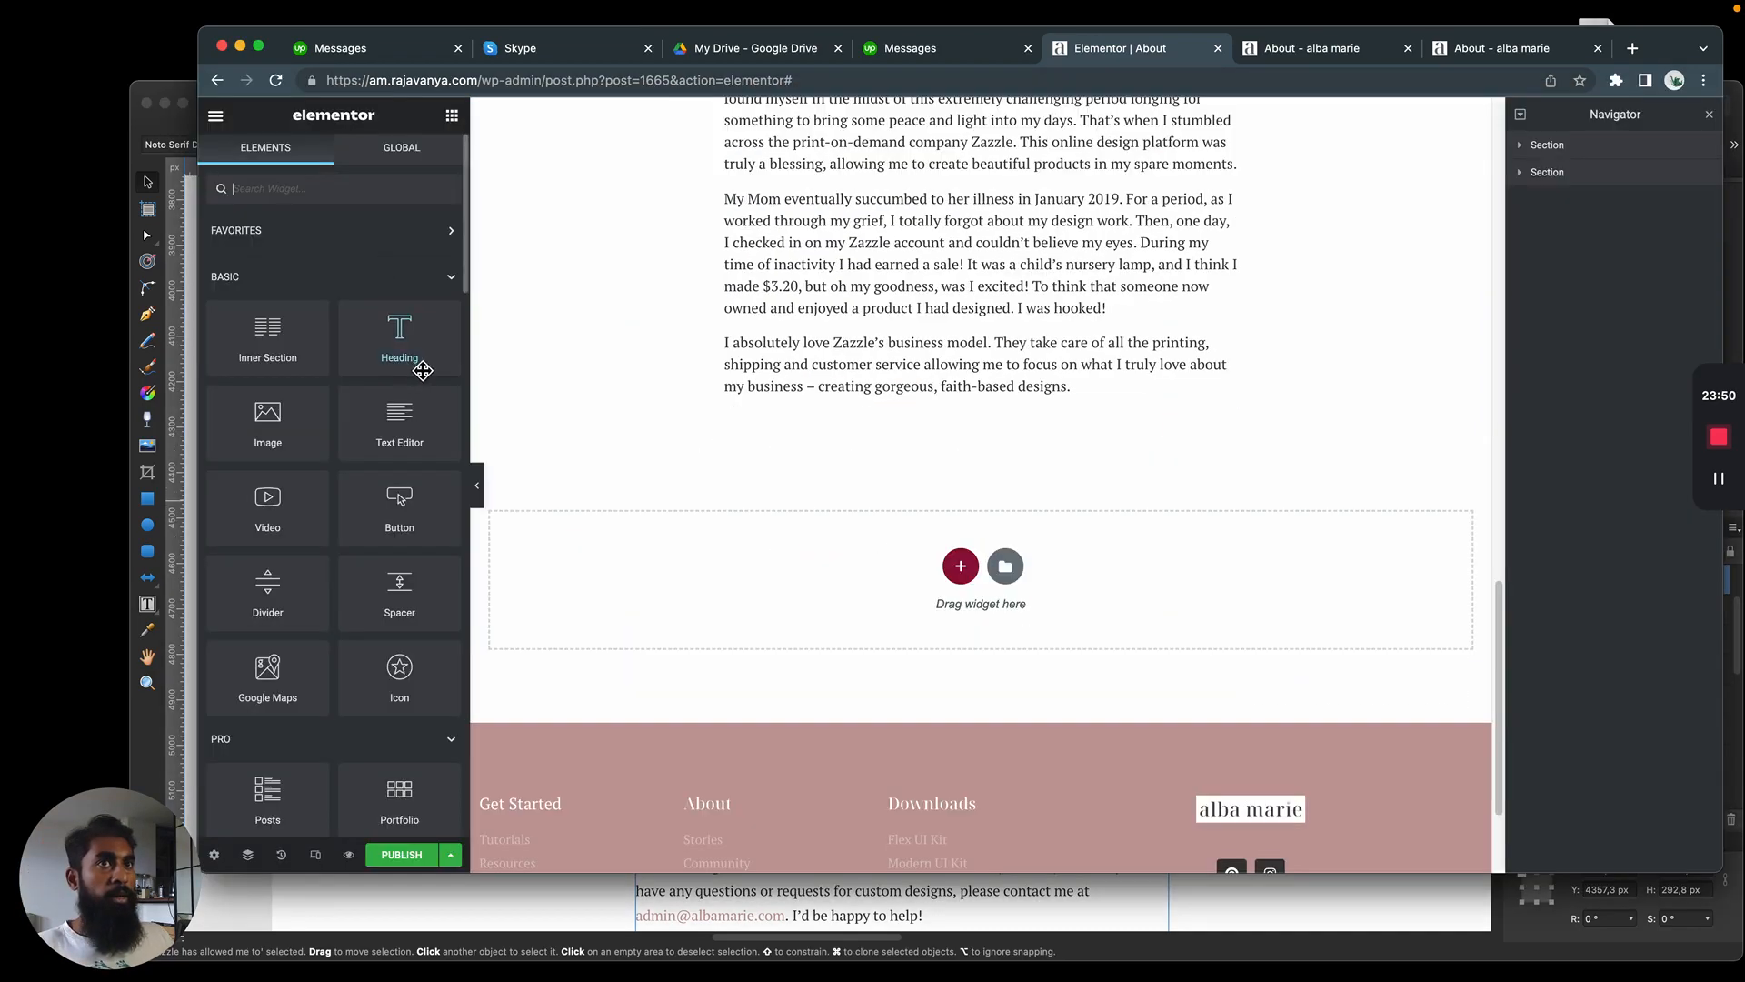
{"action": "left_click_drag", "start_coordinate": [389, 346], "coordinate": [946, 402]}
{"action": "left_click", "coordinate": [389, 472]}
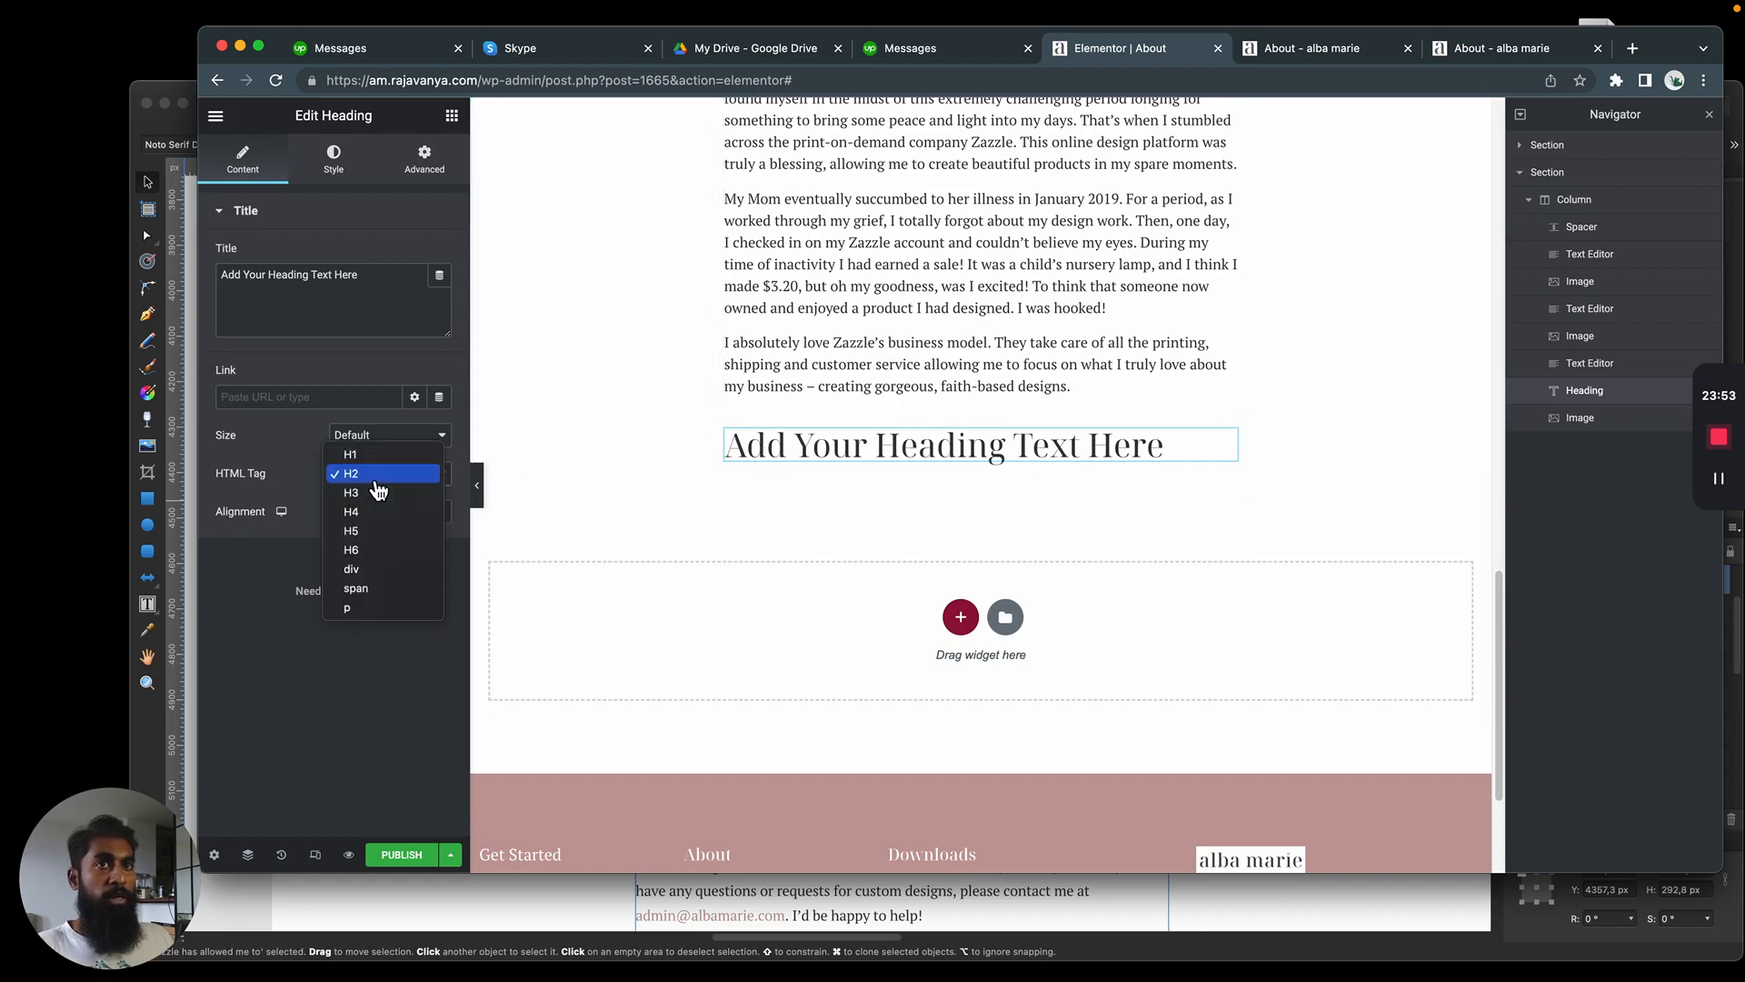
{"action": "left_click", "coordinate": [378, 515]}
{"action": "left_click", "coordinate": [392, 479]}
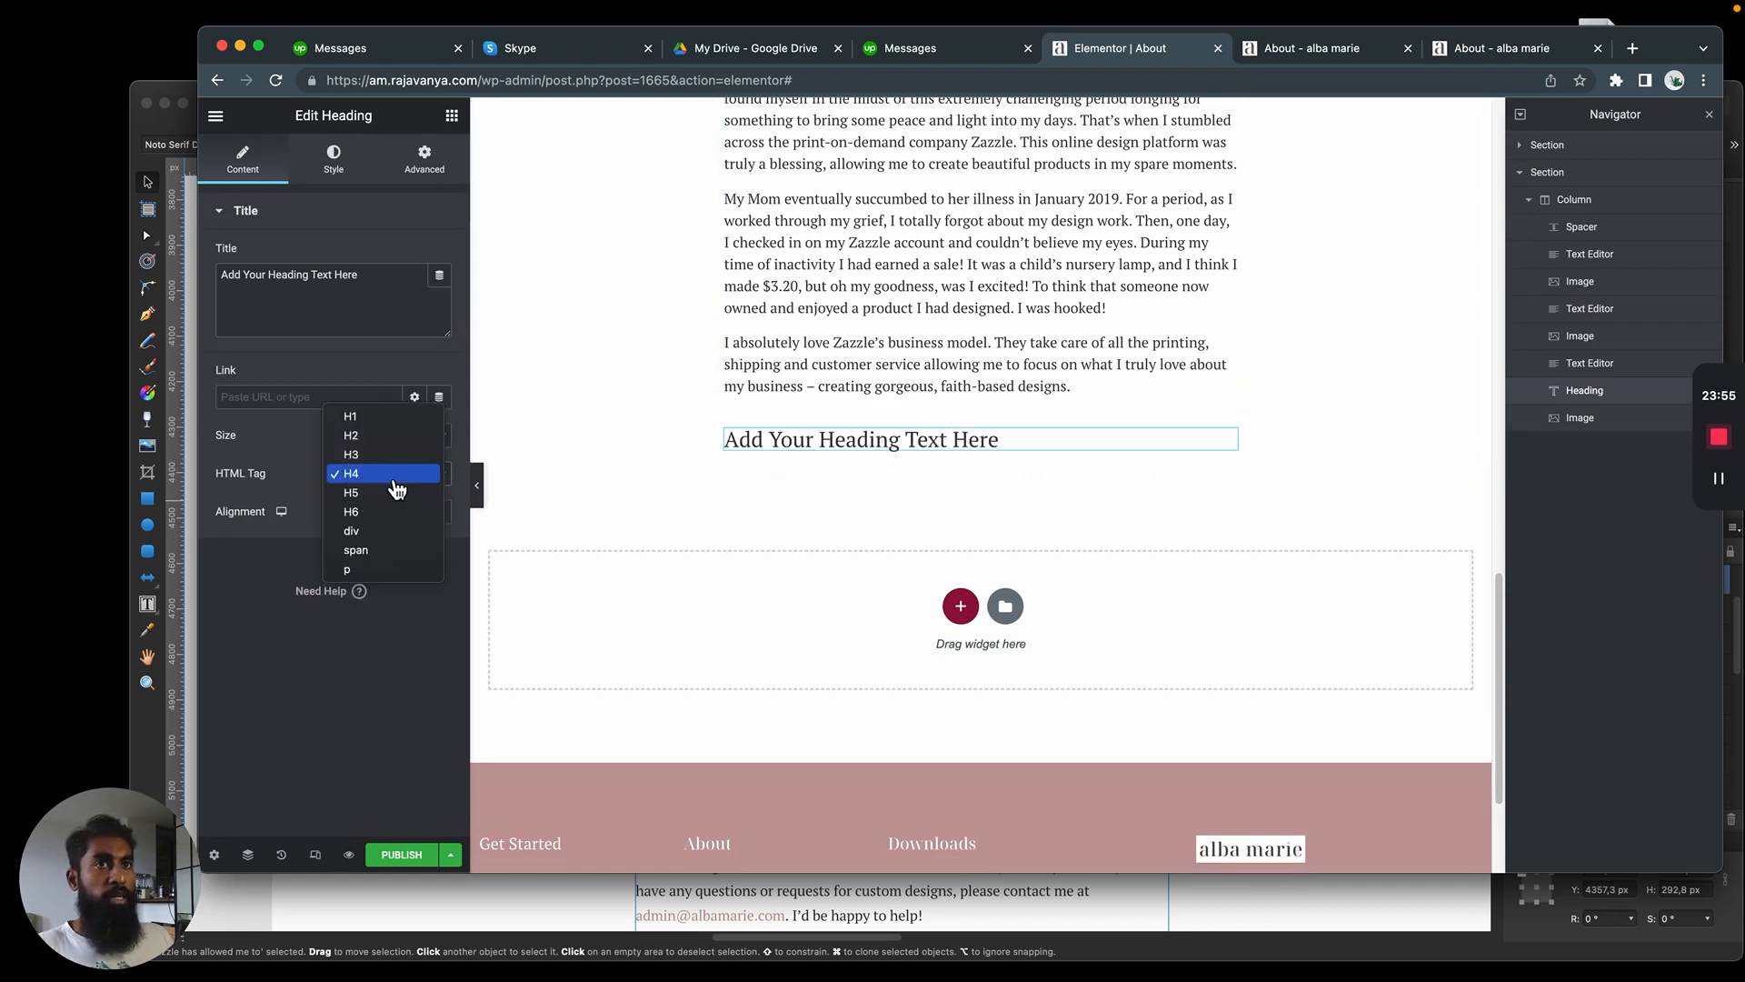
{"action": "left_click", "coordinate": [276, 520]}
{"action": "right_click", "coordinate": [989, 441]}
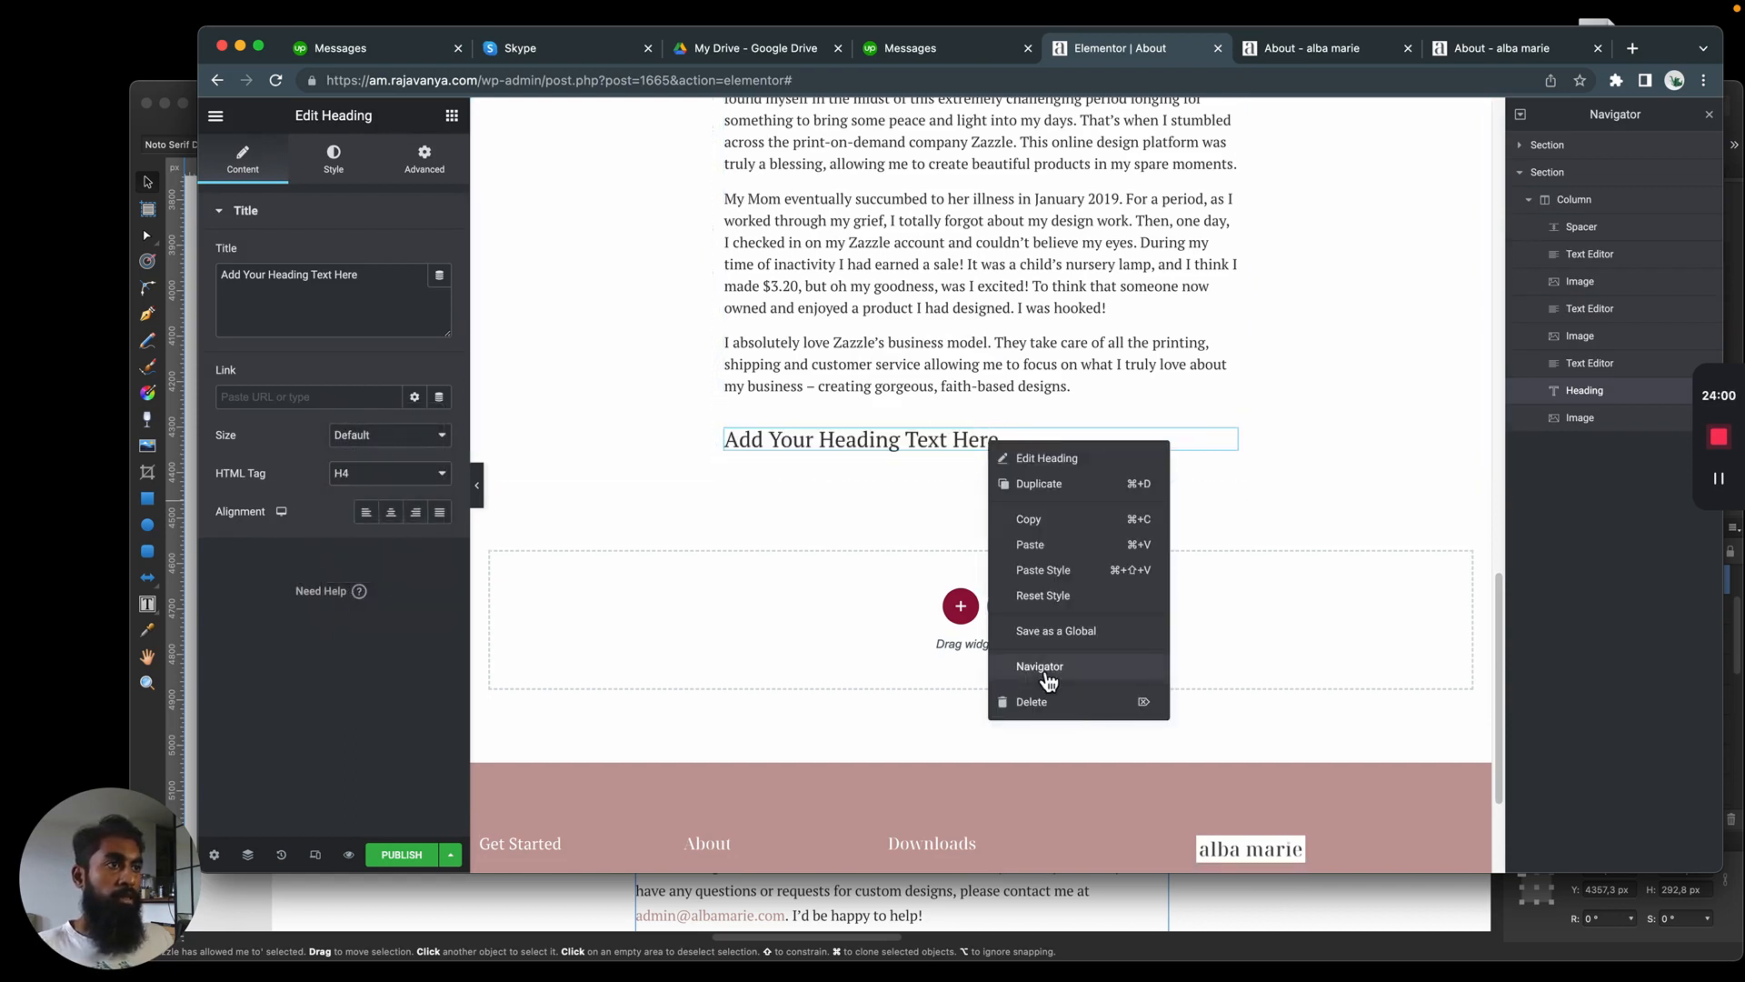
{"action": "left_click", "coordinate": [1027, 697]}
Add a Text Editor widget below the story paragraphs and format its placeholder text as a blockquote
{"action": "left_click_drag", "start_coordinate": [400, 423], "coordinate": [859, 389]}
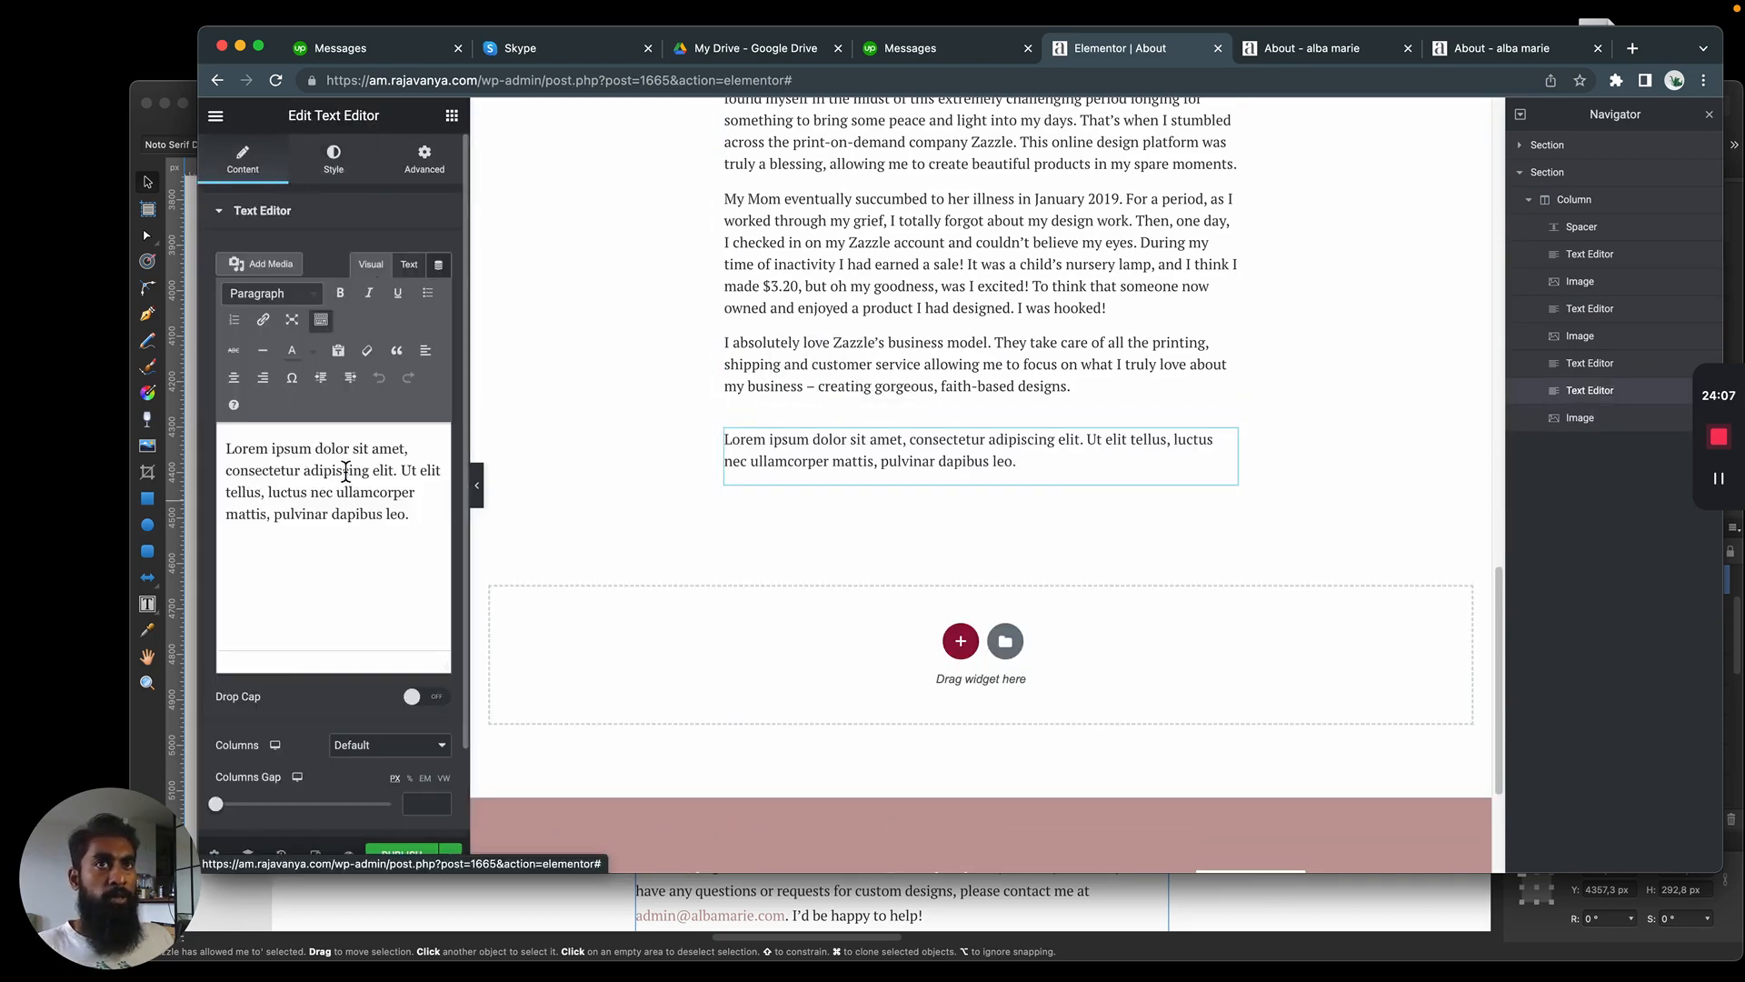
{"action": "left_click", "coordinate": [274, 293]}
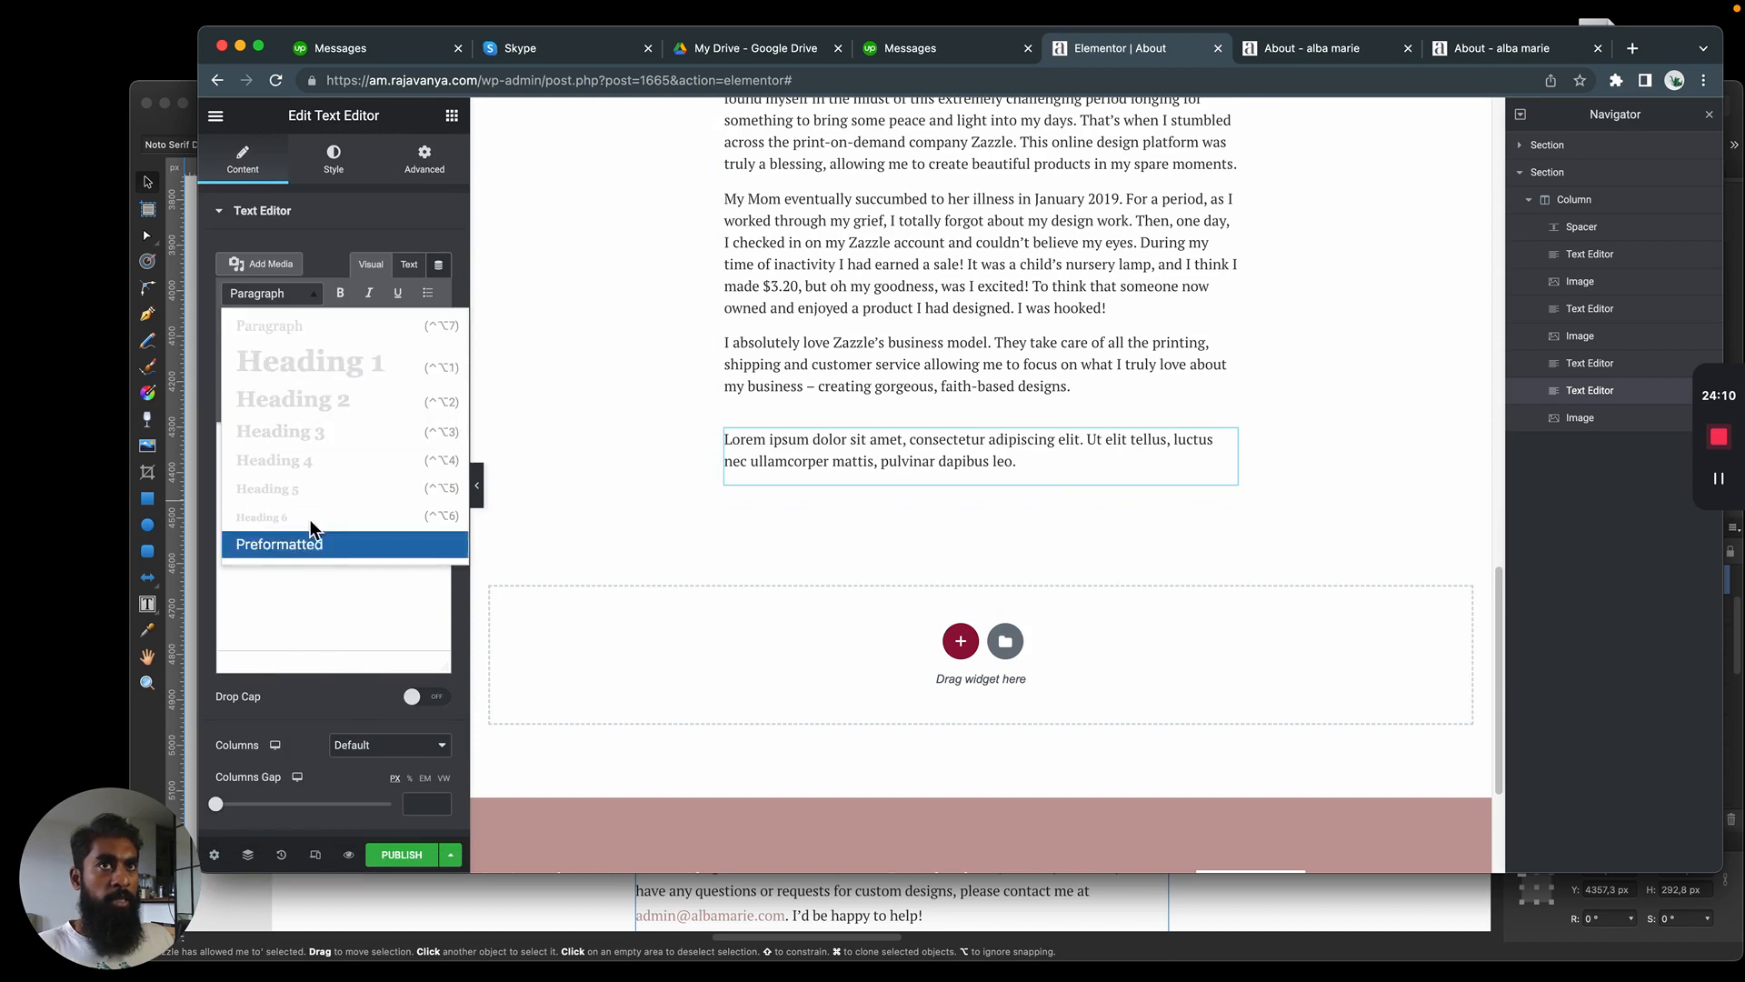
{"action": "left_click", "coordinate": [261, 212]}
{"action": "left_click", "coordinate": [261, 212]}
{"action": "left_click", "coordinate": [372, 463]}
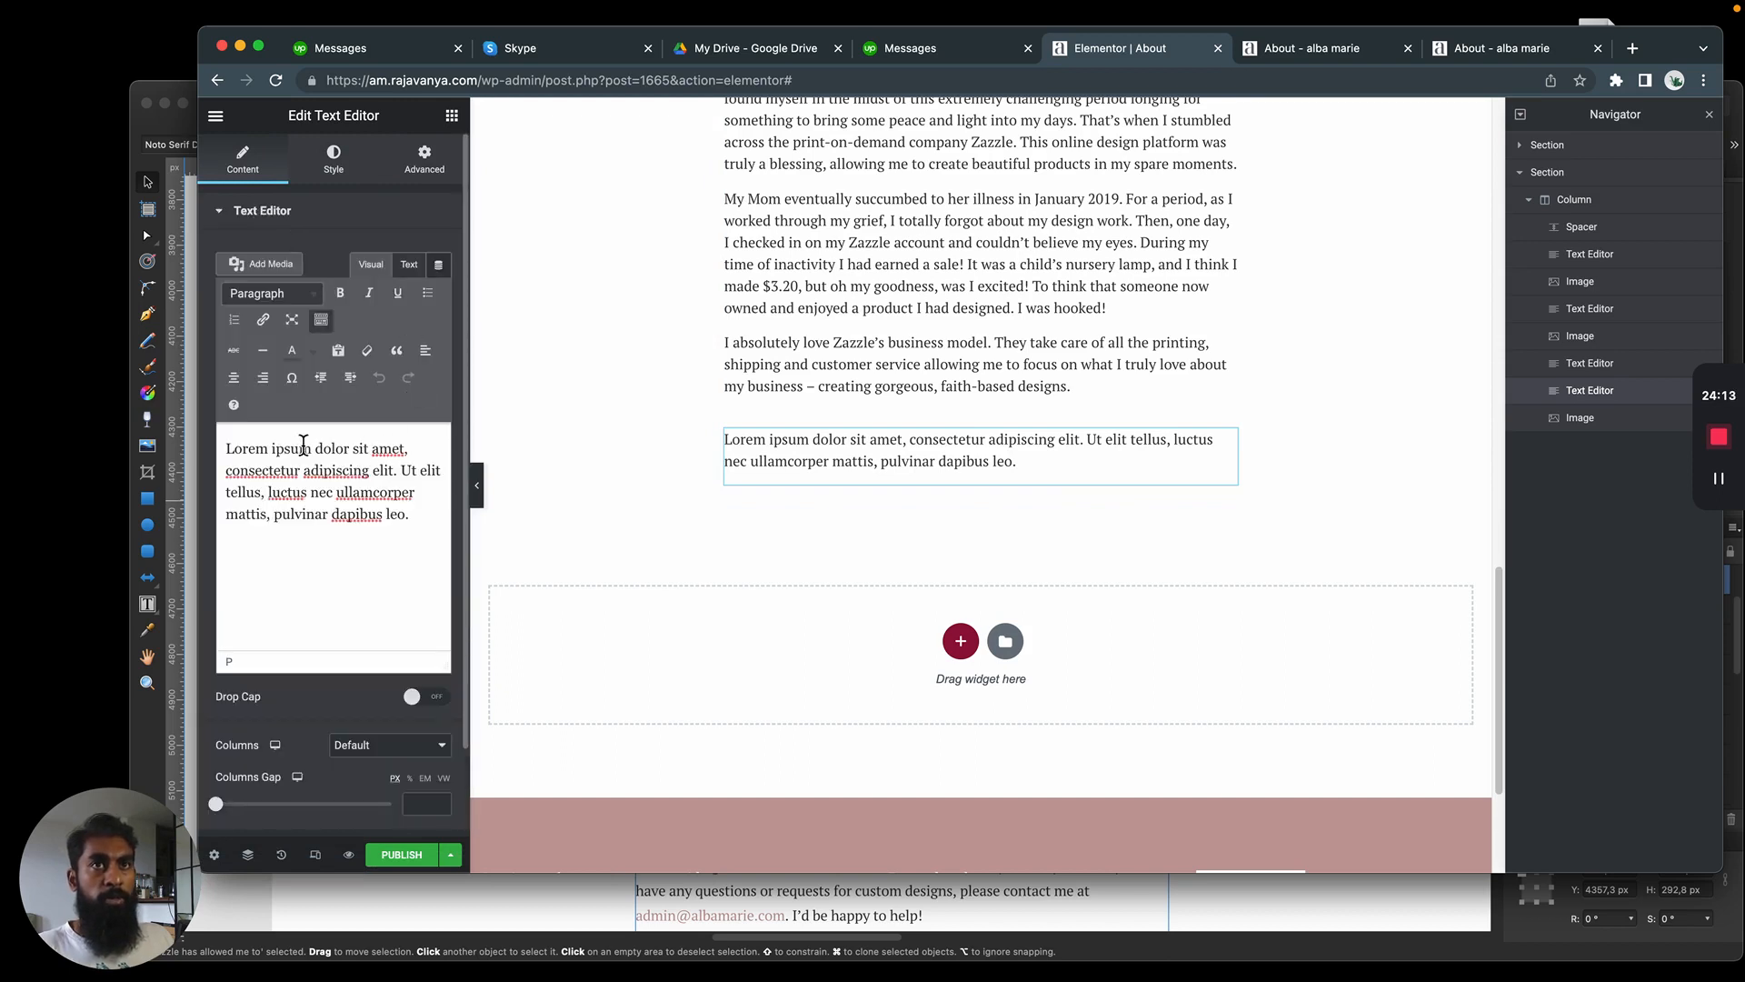
{"action": "key", "text": "super+a"}
{"action": "left_click", "coordinate": [397, 352]}
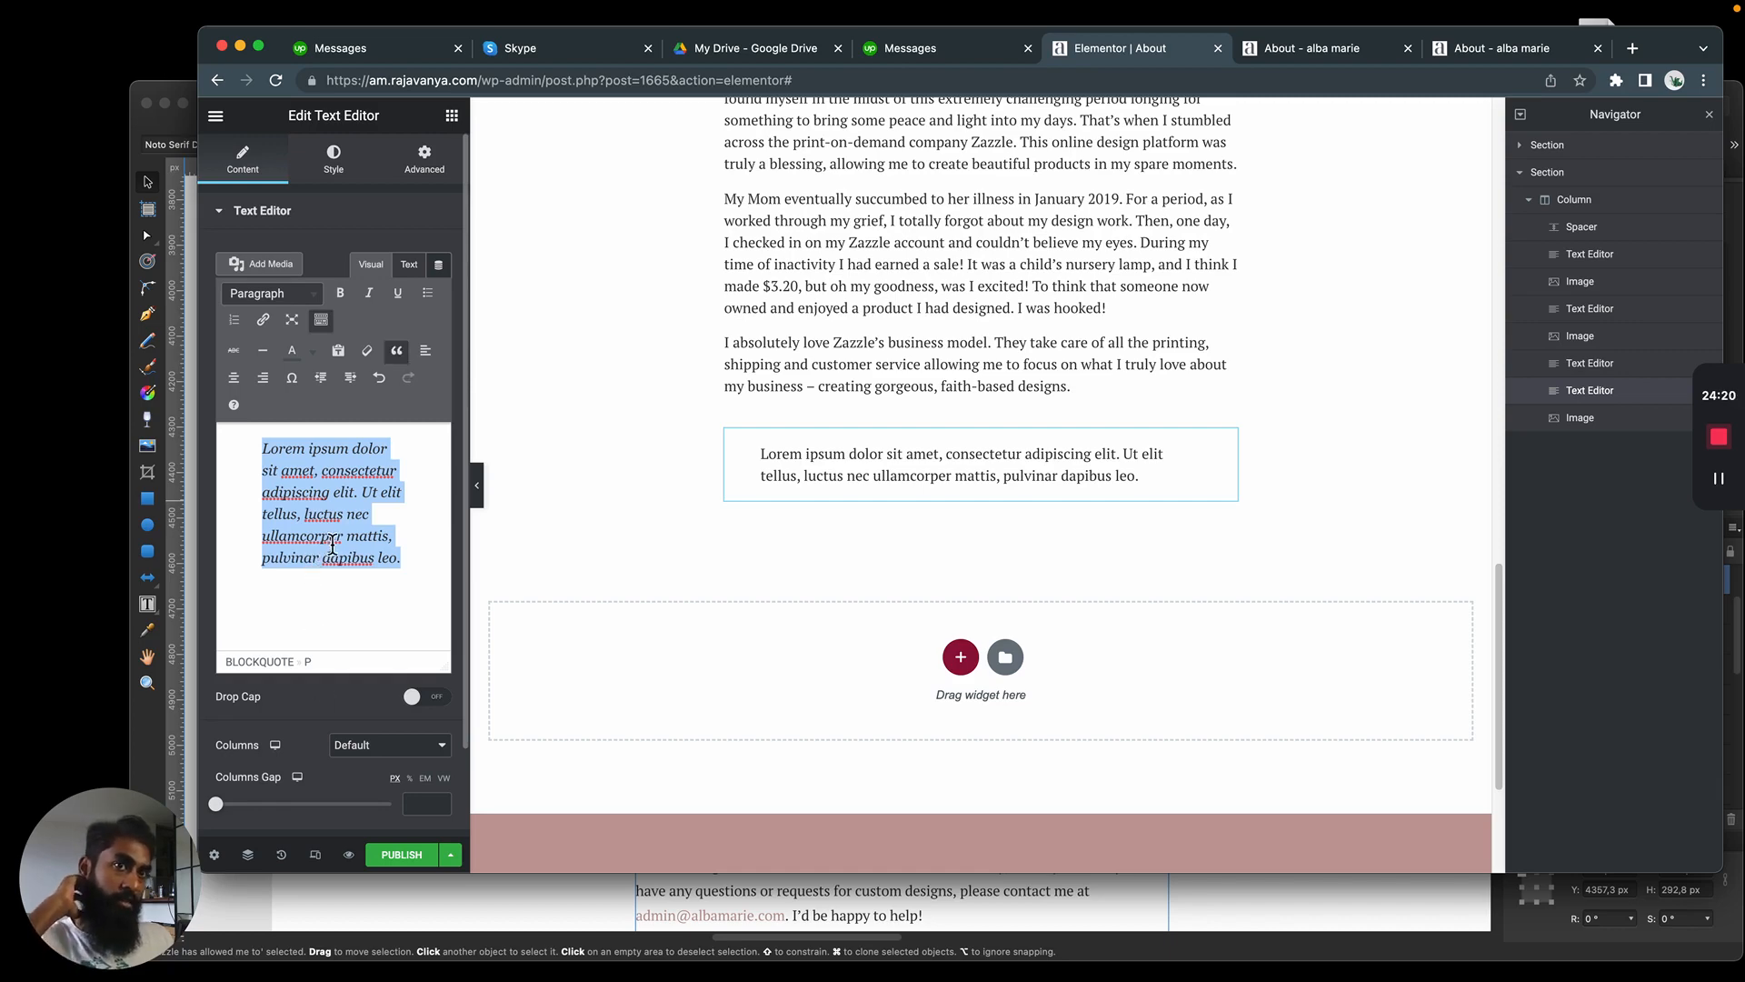
Copy the full "Zazzle has allowed me to focus on what I truly love" quote text from the mockup and return to the page
{"action": "key", "text": "super+Tab"}
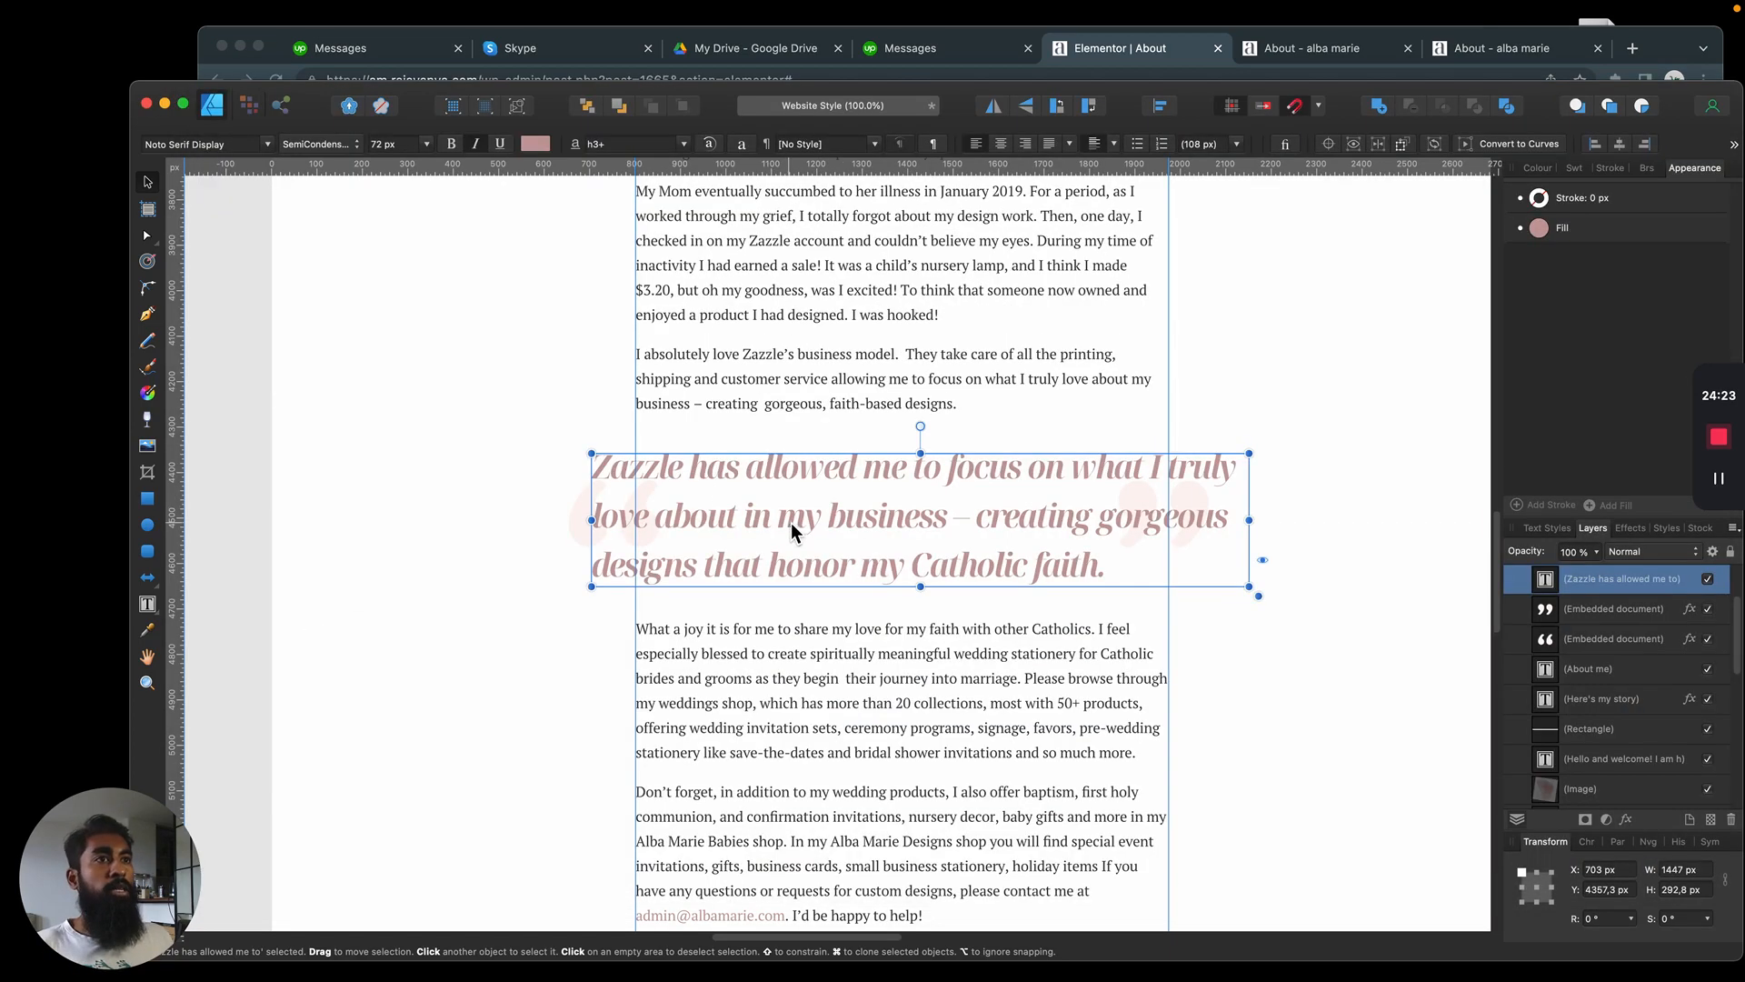
{"action": "double_click", "coordinate": [798, 469]}
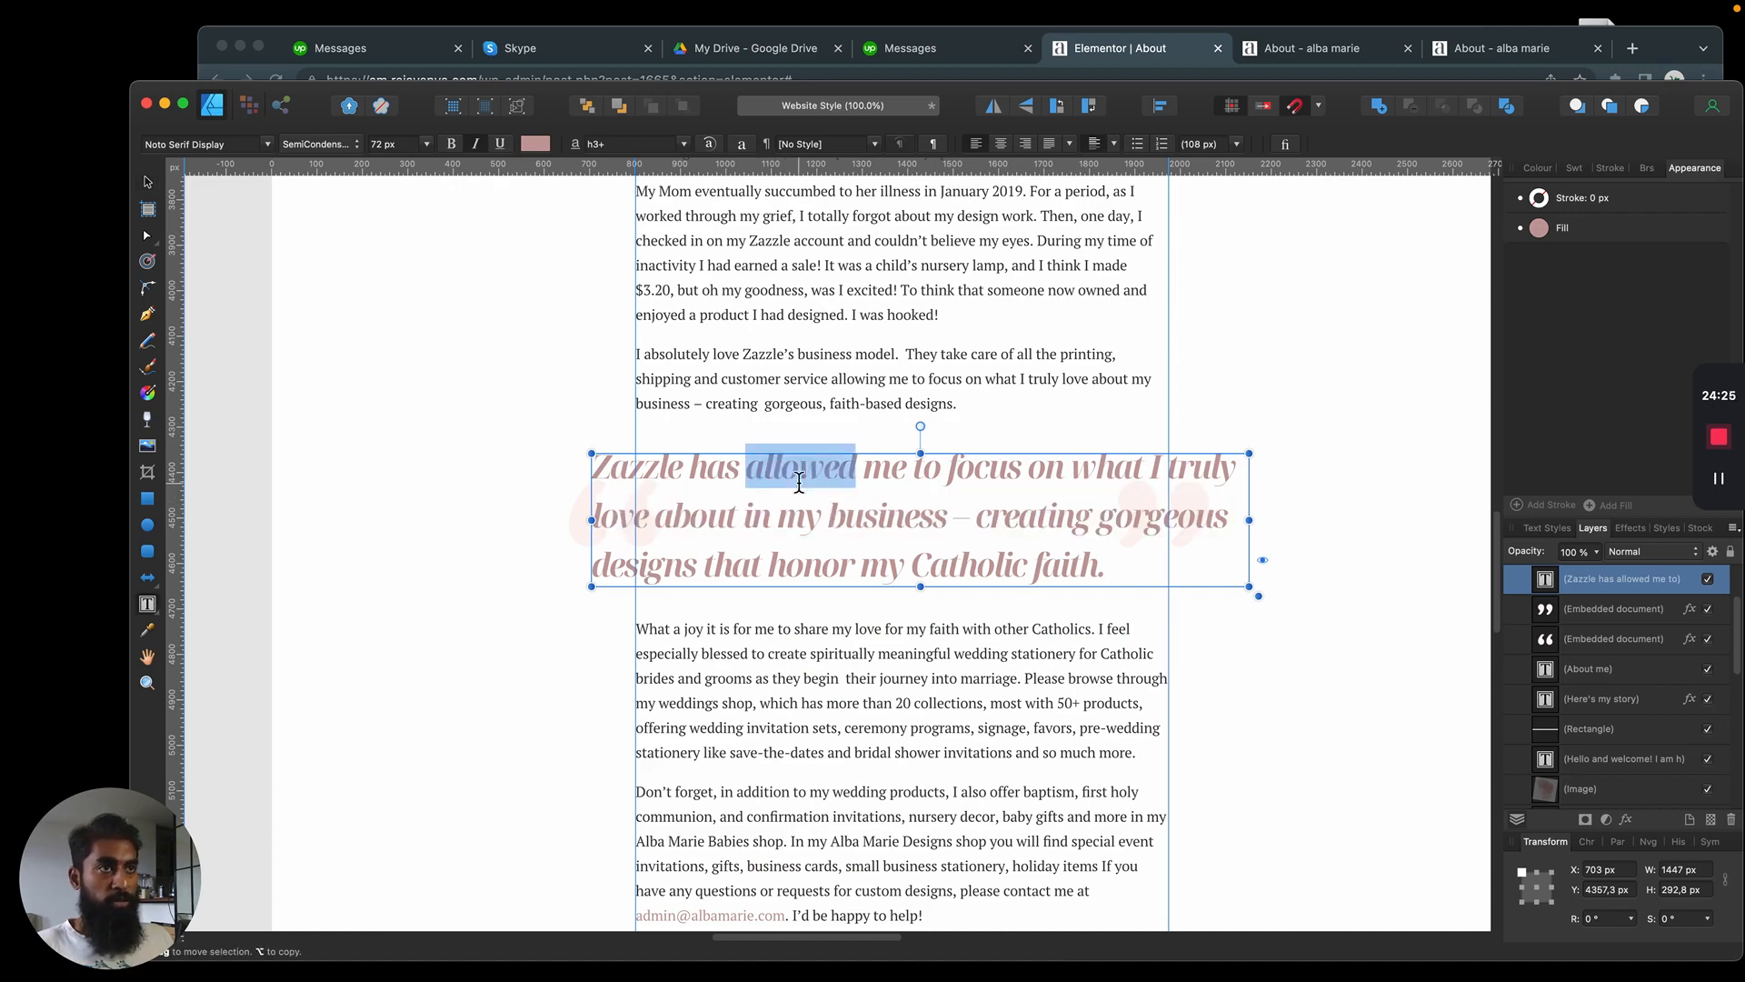
{"action": "key", "text": "super+a"}
{"action": "key", "text": "super+c"}
{"action": "left_click", "coordinate": [148, 184]}
{"action": "left_click", "coordinate": [591, 373]}
{"action": "key", "text": "super+Tab"}
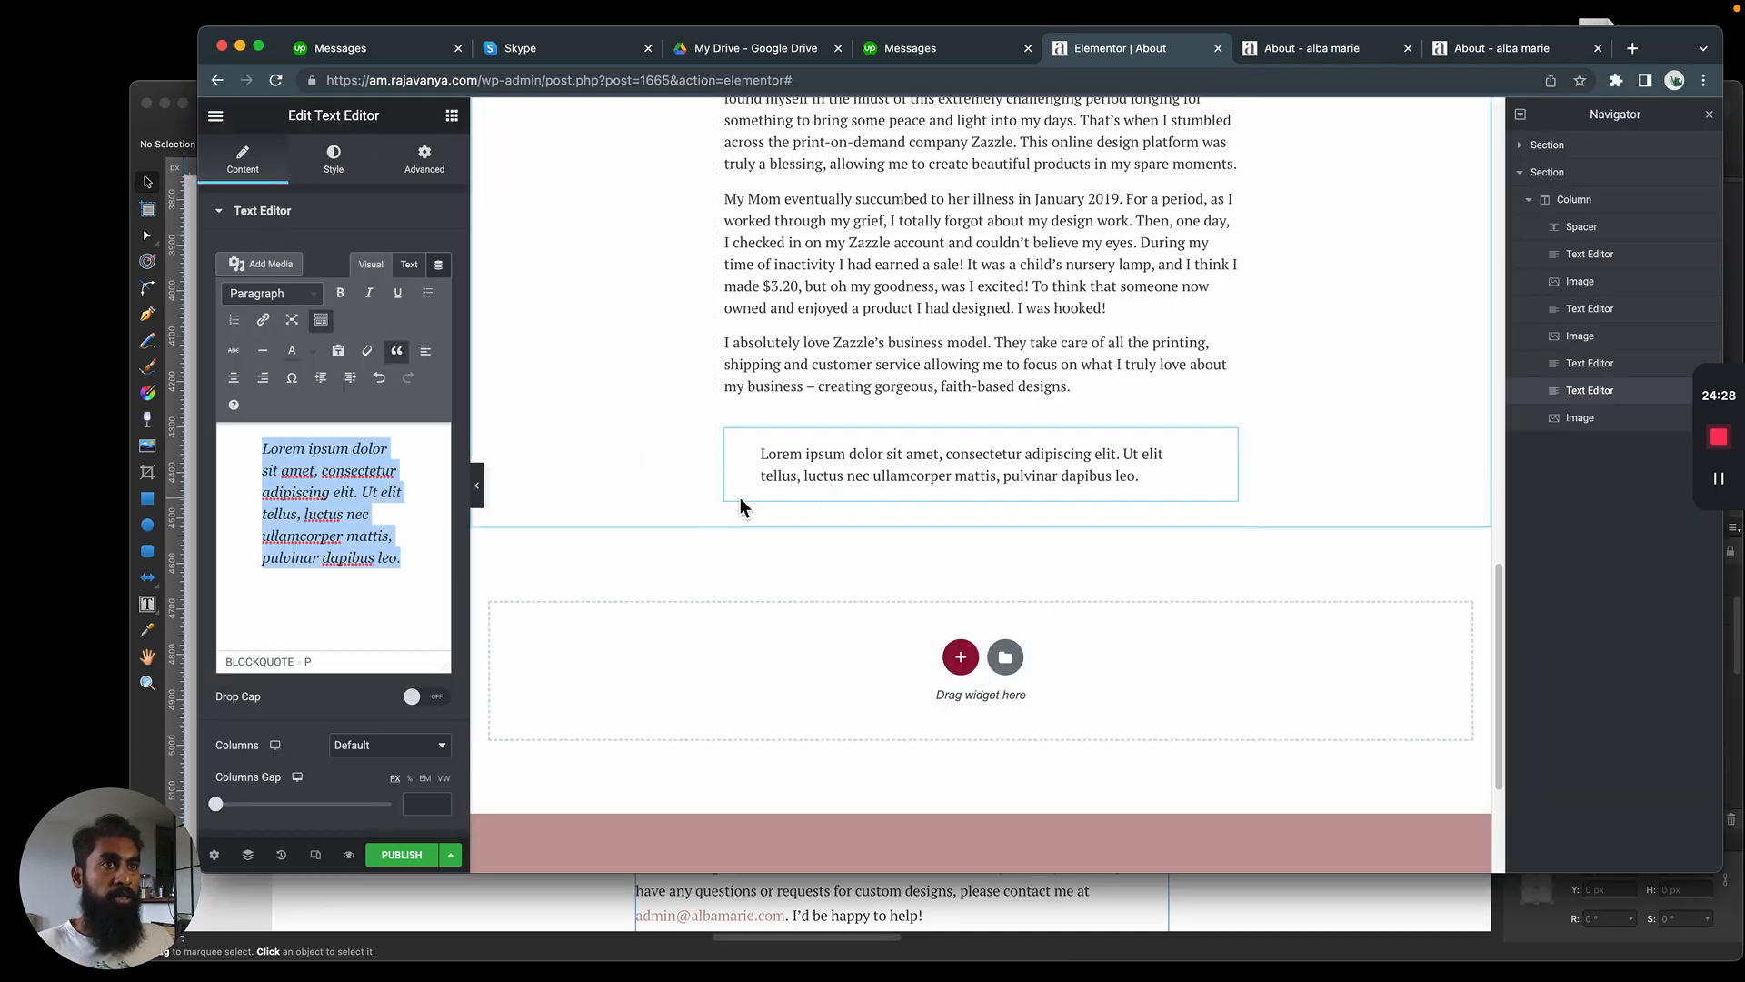
Replace the placeholder text inside the blockquote tags with the copied Zazzle quote
{"action": "left_click", "coordinate": [412, 270]}
{"action": "left_click", "coordinate": [367, 277]}
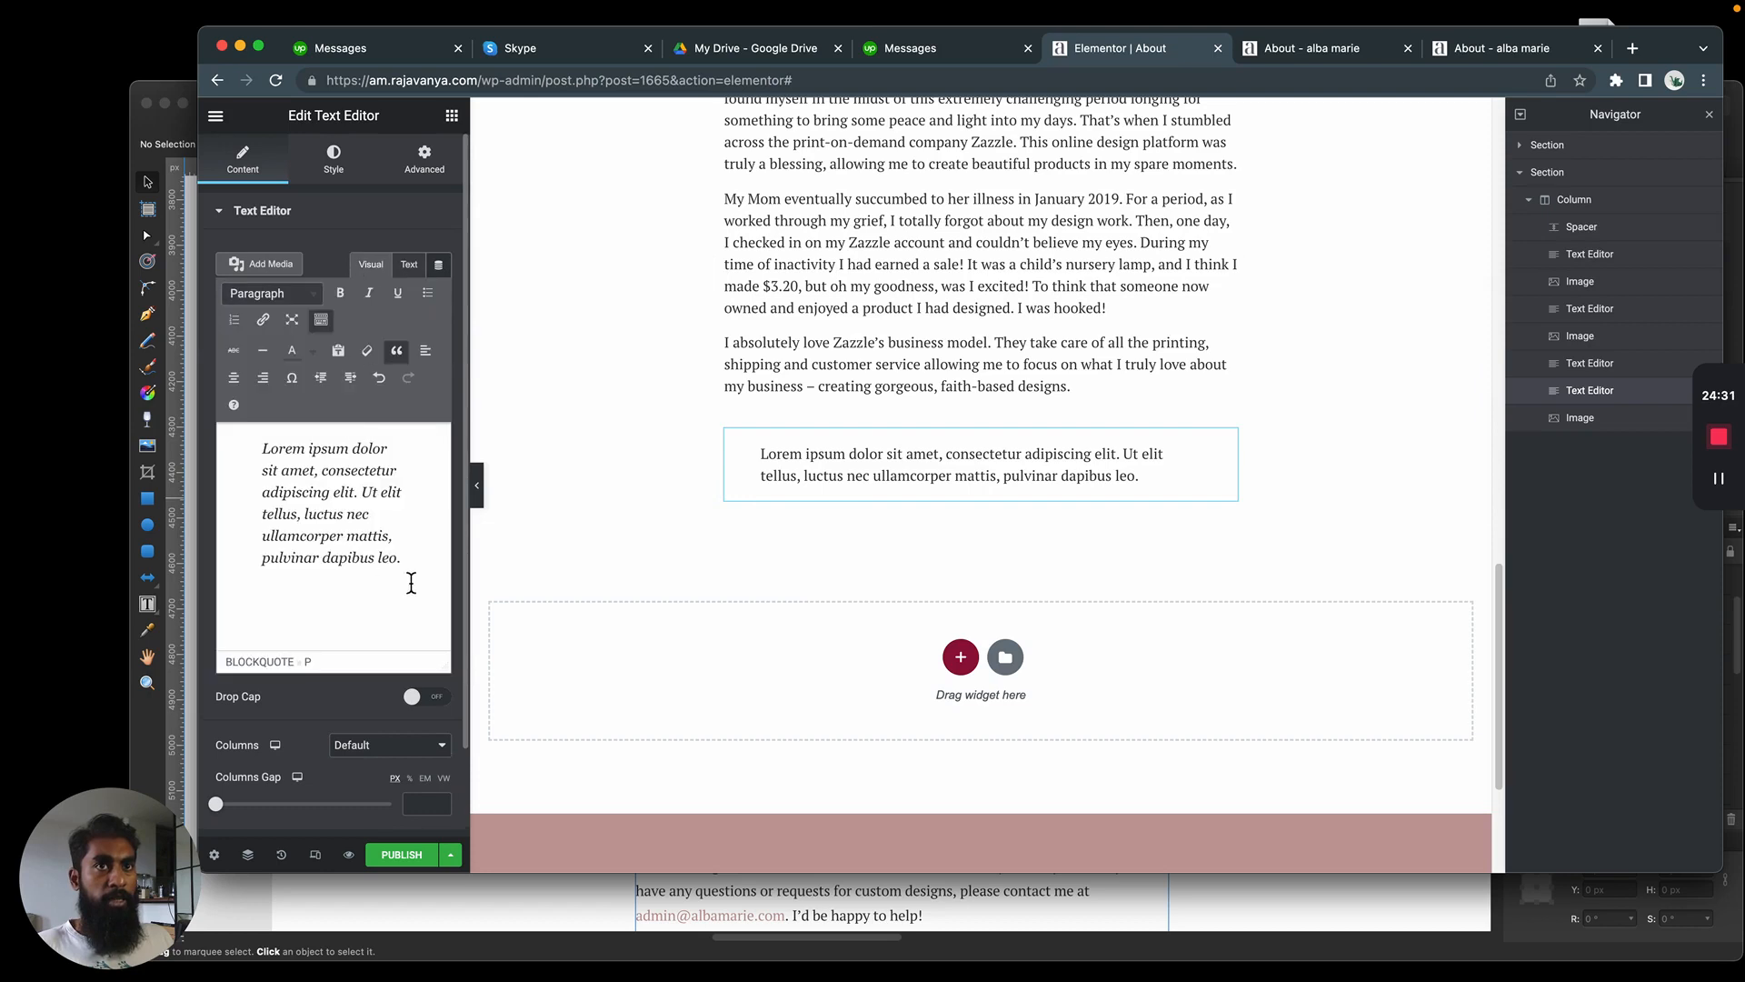
{"action": "left_click_drag", "start_coordinate": [411, 584], "coordinate": [155, 391]}
{"action": "left_click", "coordinate": [409, 265]}
{"action": "left_click_drag", "start_coordinate": [427, 401], "coordinate": [311, 336]}
{"action": "key", "text": "super+v"}
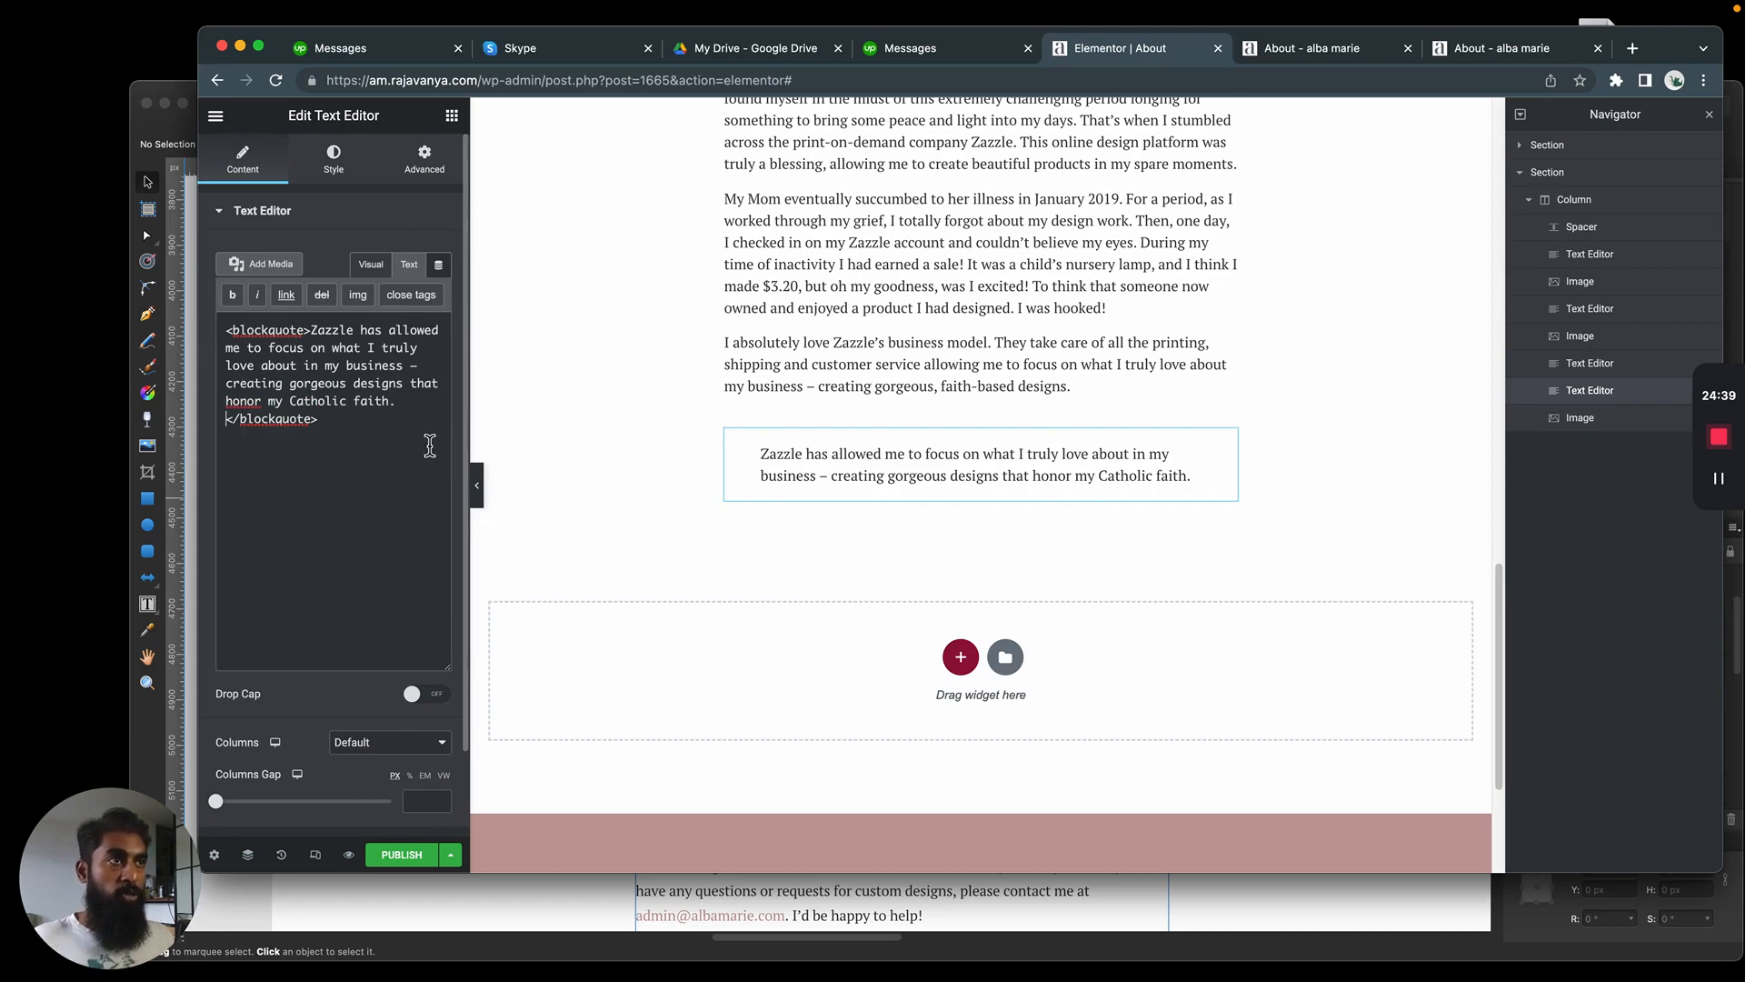
Compare the quote's alignment with the mockup and left-align it
{"action": "key", "text": "super+Tab"}
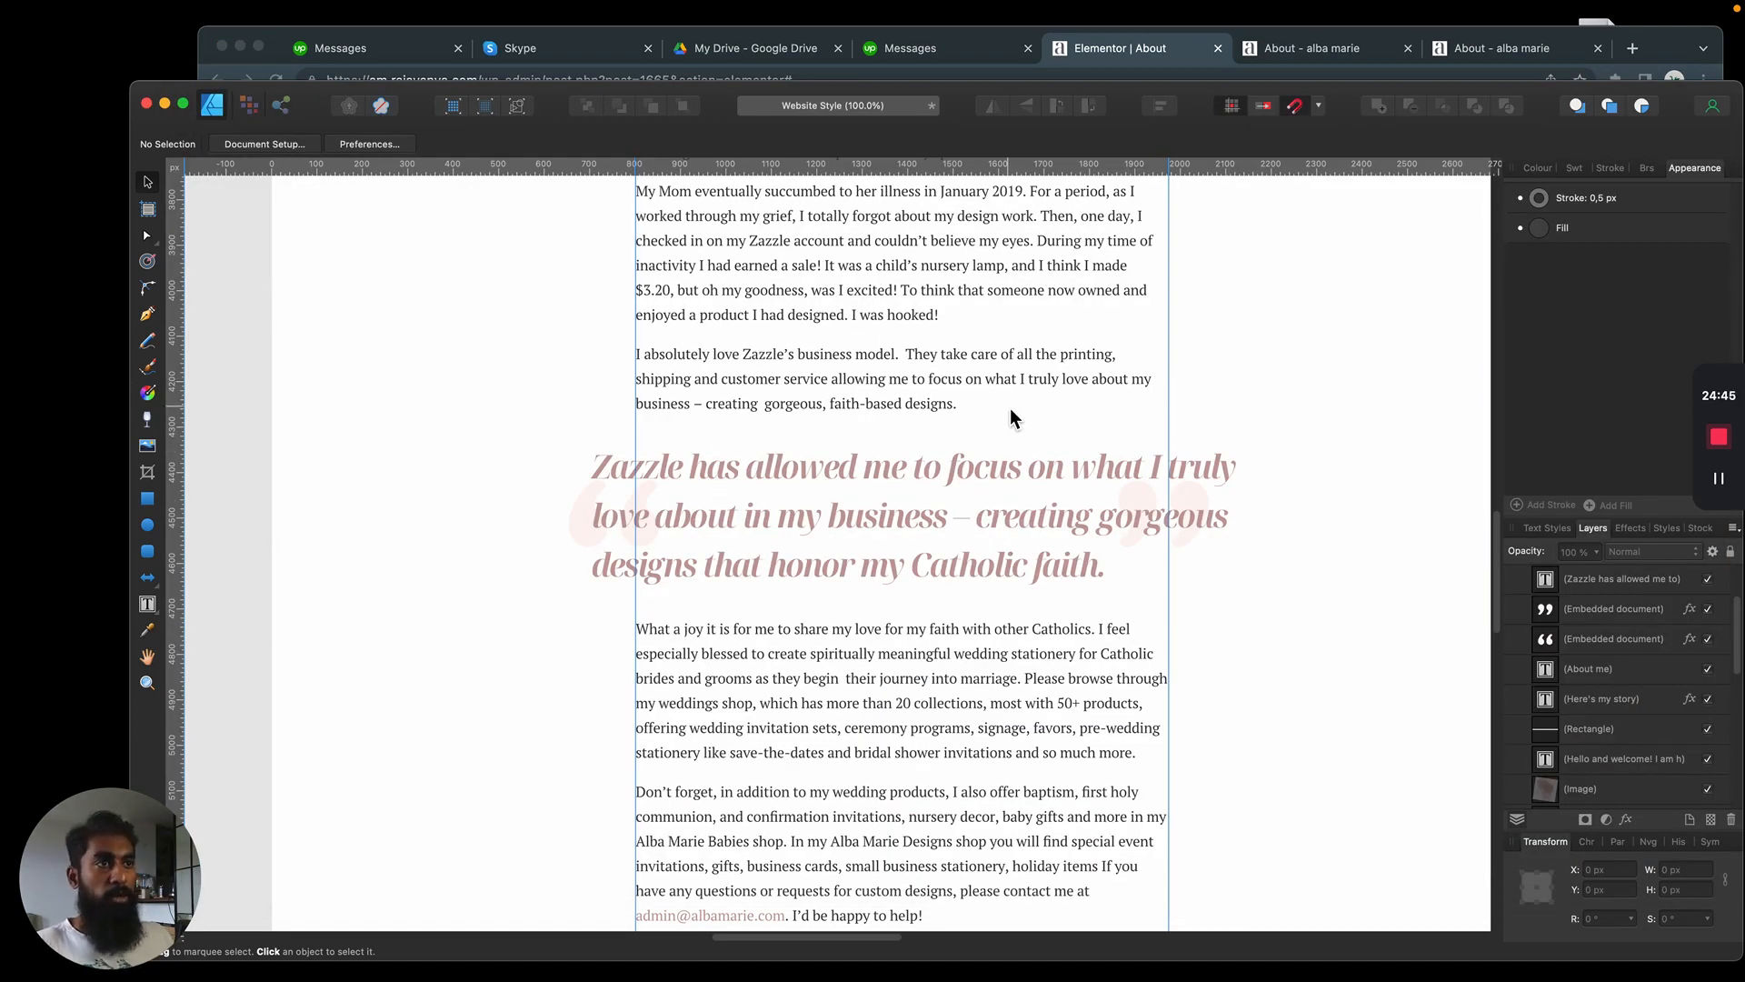
{"action": "key", "text": "super+Tab"}
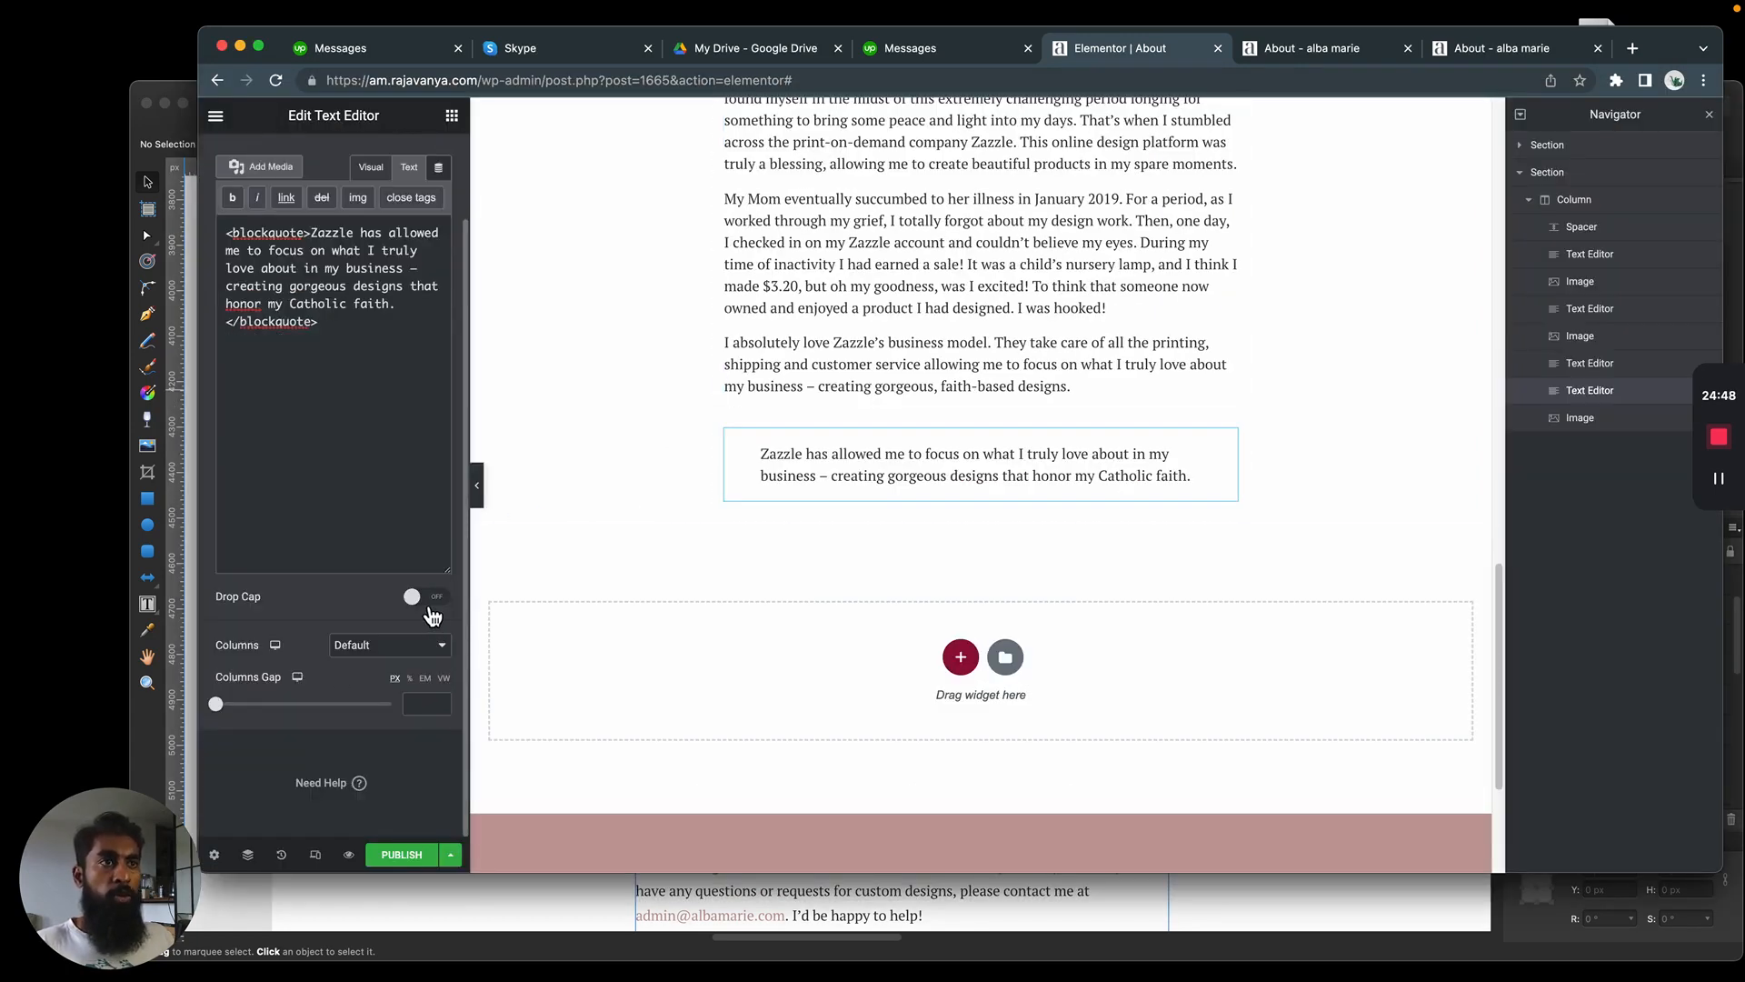
{"action": "scroll", "coordinate": [300, 609], "scroll_direction": "up", "scroll_amount": 3}
{"action": "left_click", "coordinate": [332, 160]}
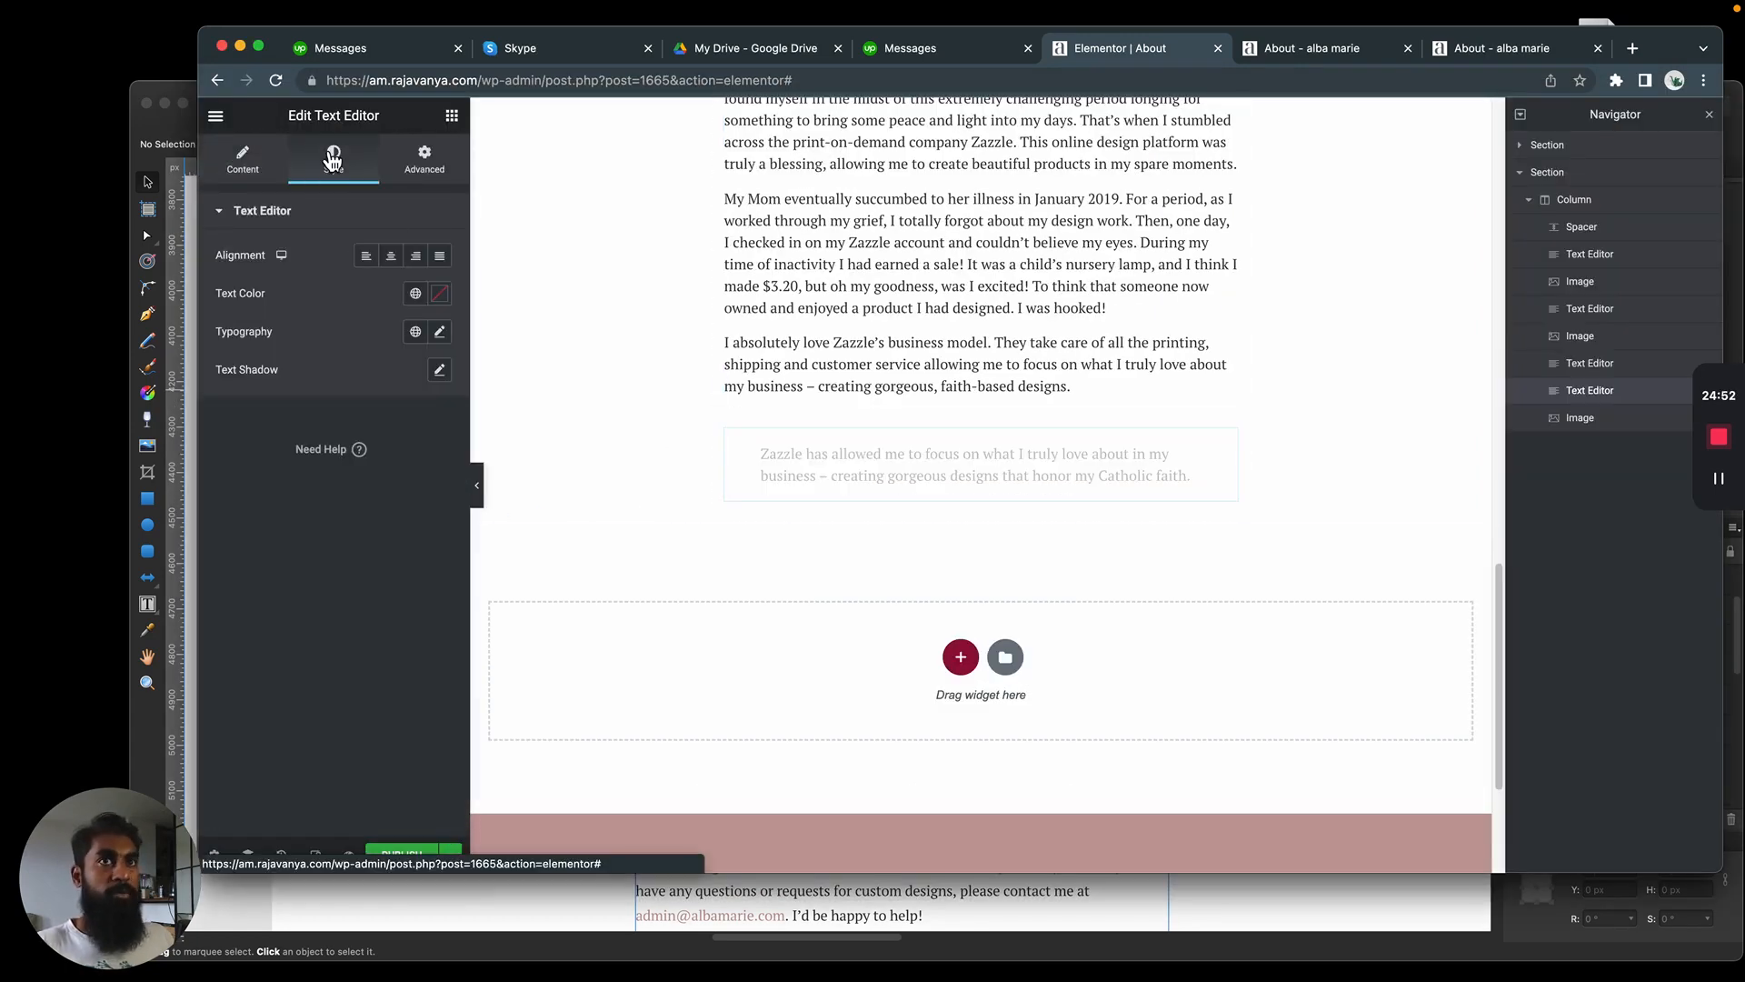
{"action": "left_click", "coordinate": [399, 262]}
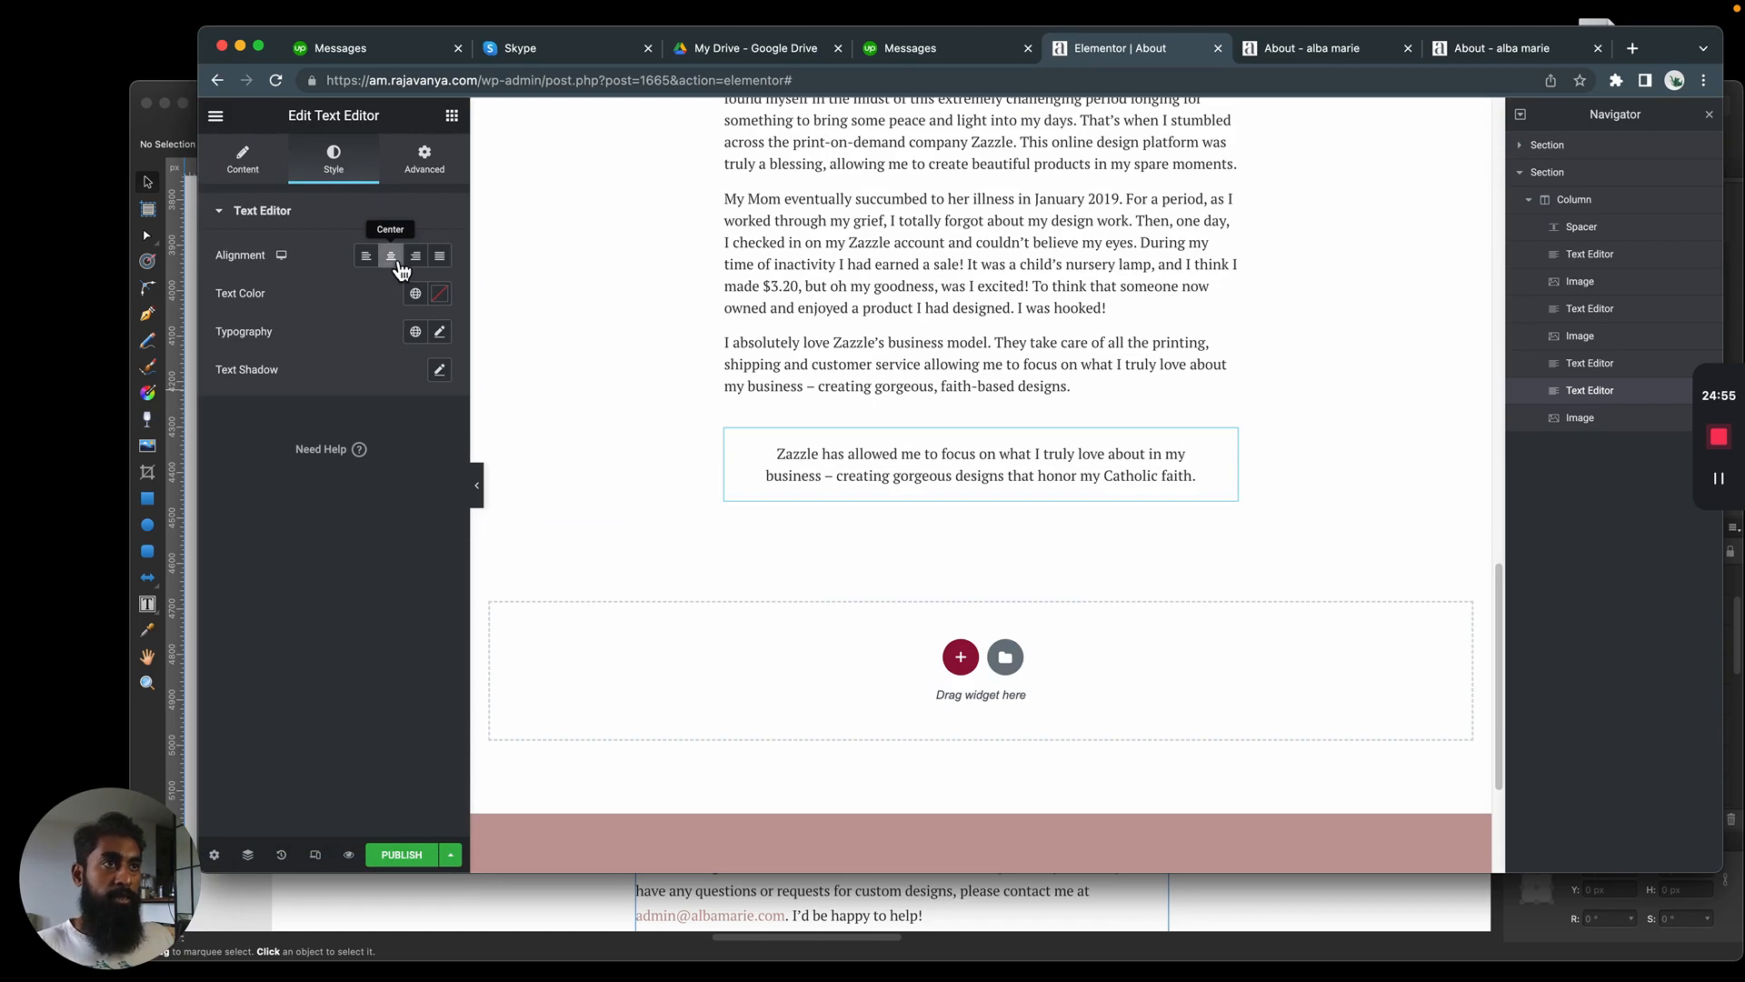
{"action": "key", "text": "super+Tab"}
{"action": "key", "text": "super+Tab"}
{"action": "left_click", "coordinate": [368, 261]}
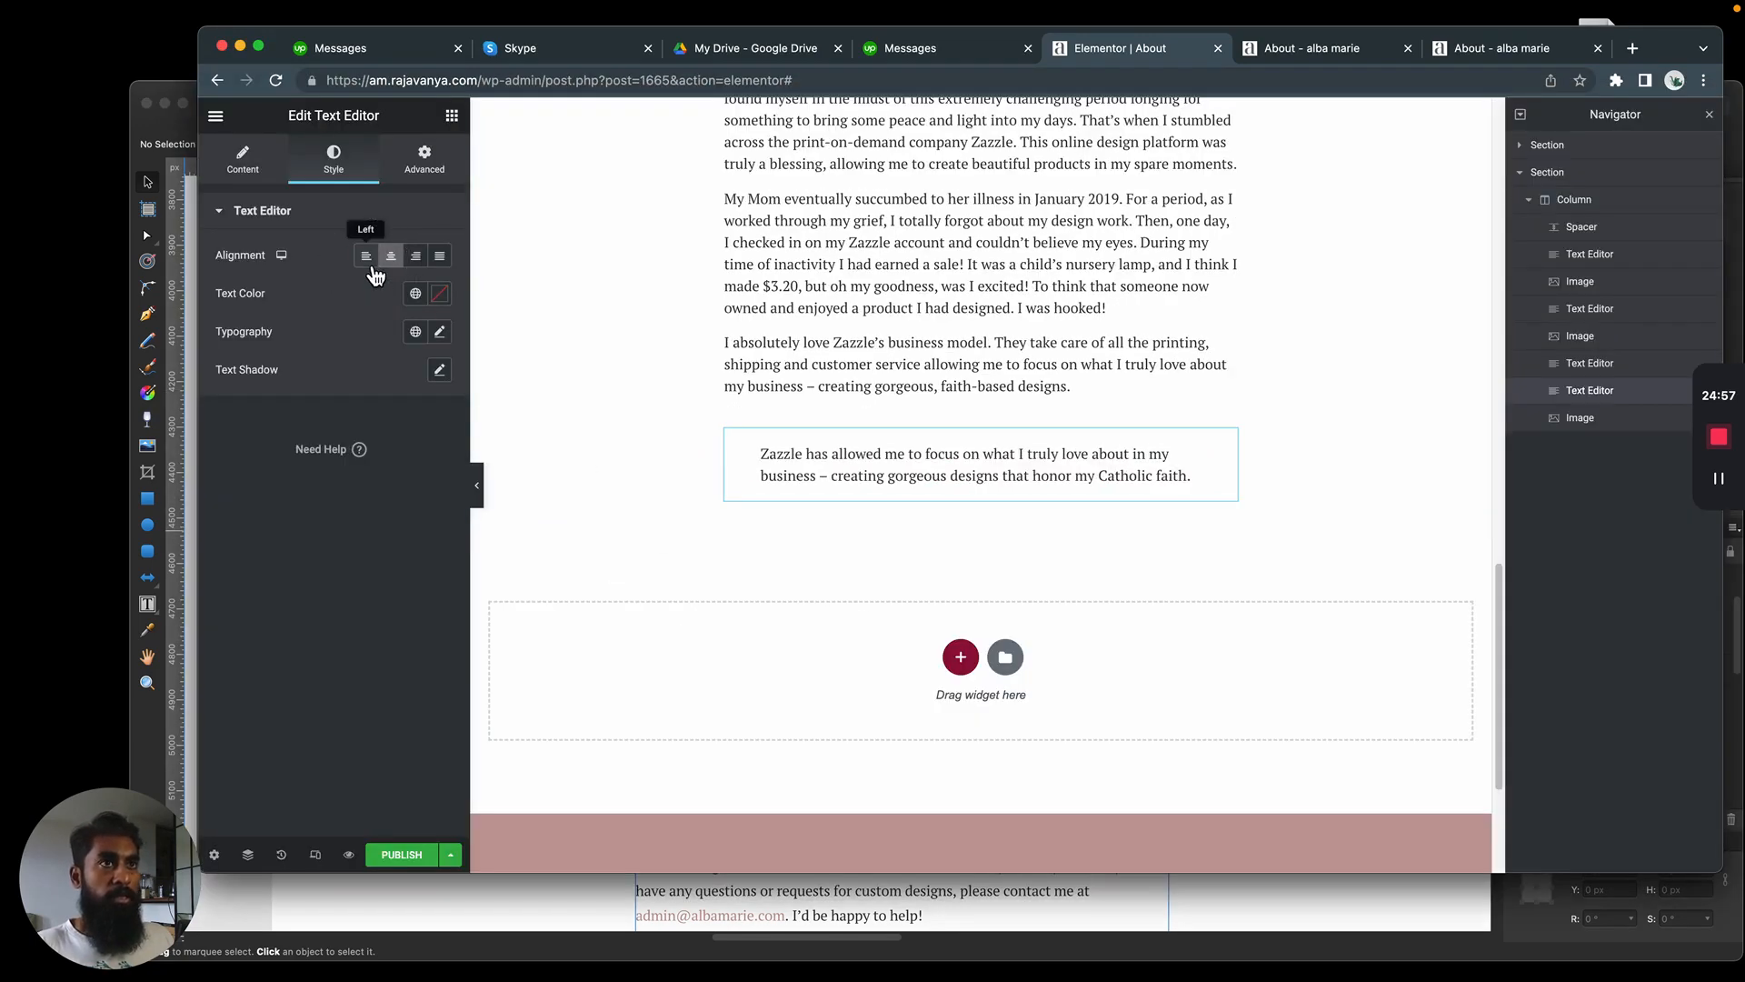
Check the quote's typeface in the mockup and set the page quote's font family to Noto Serif Display
{"action": "left_click", "coordinate": [442, 333]}
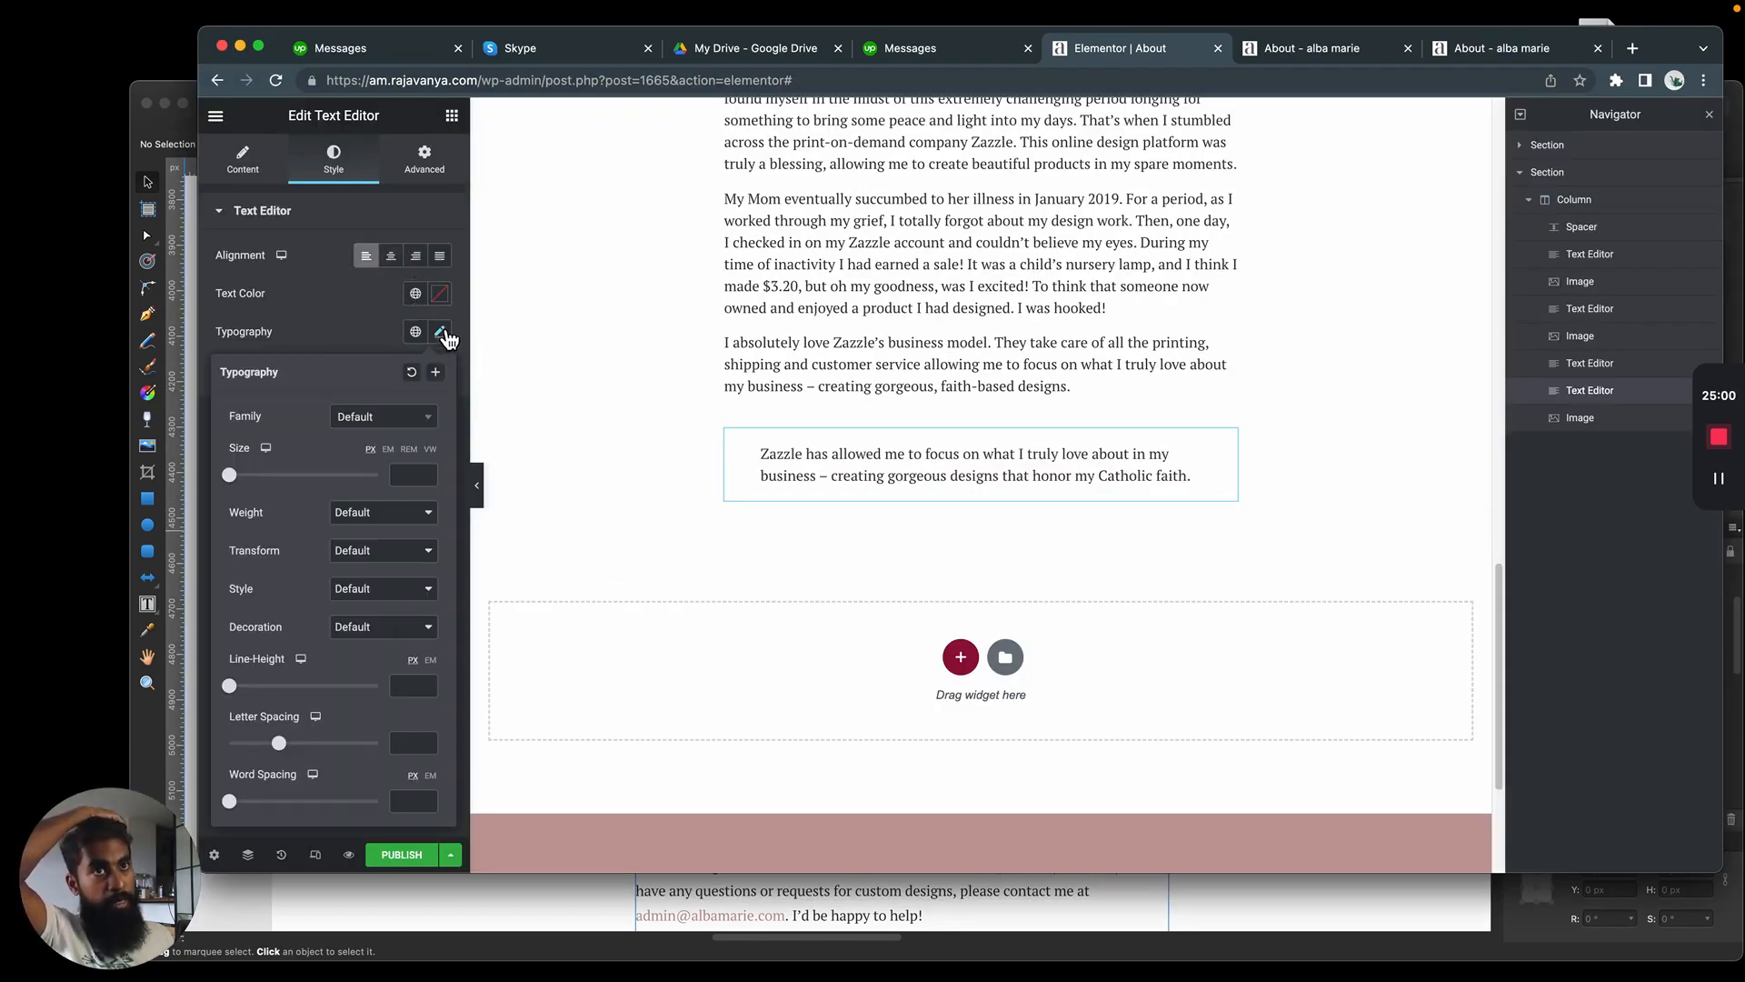
{"action": "left_click", "coordinate": [385, 418]}
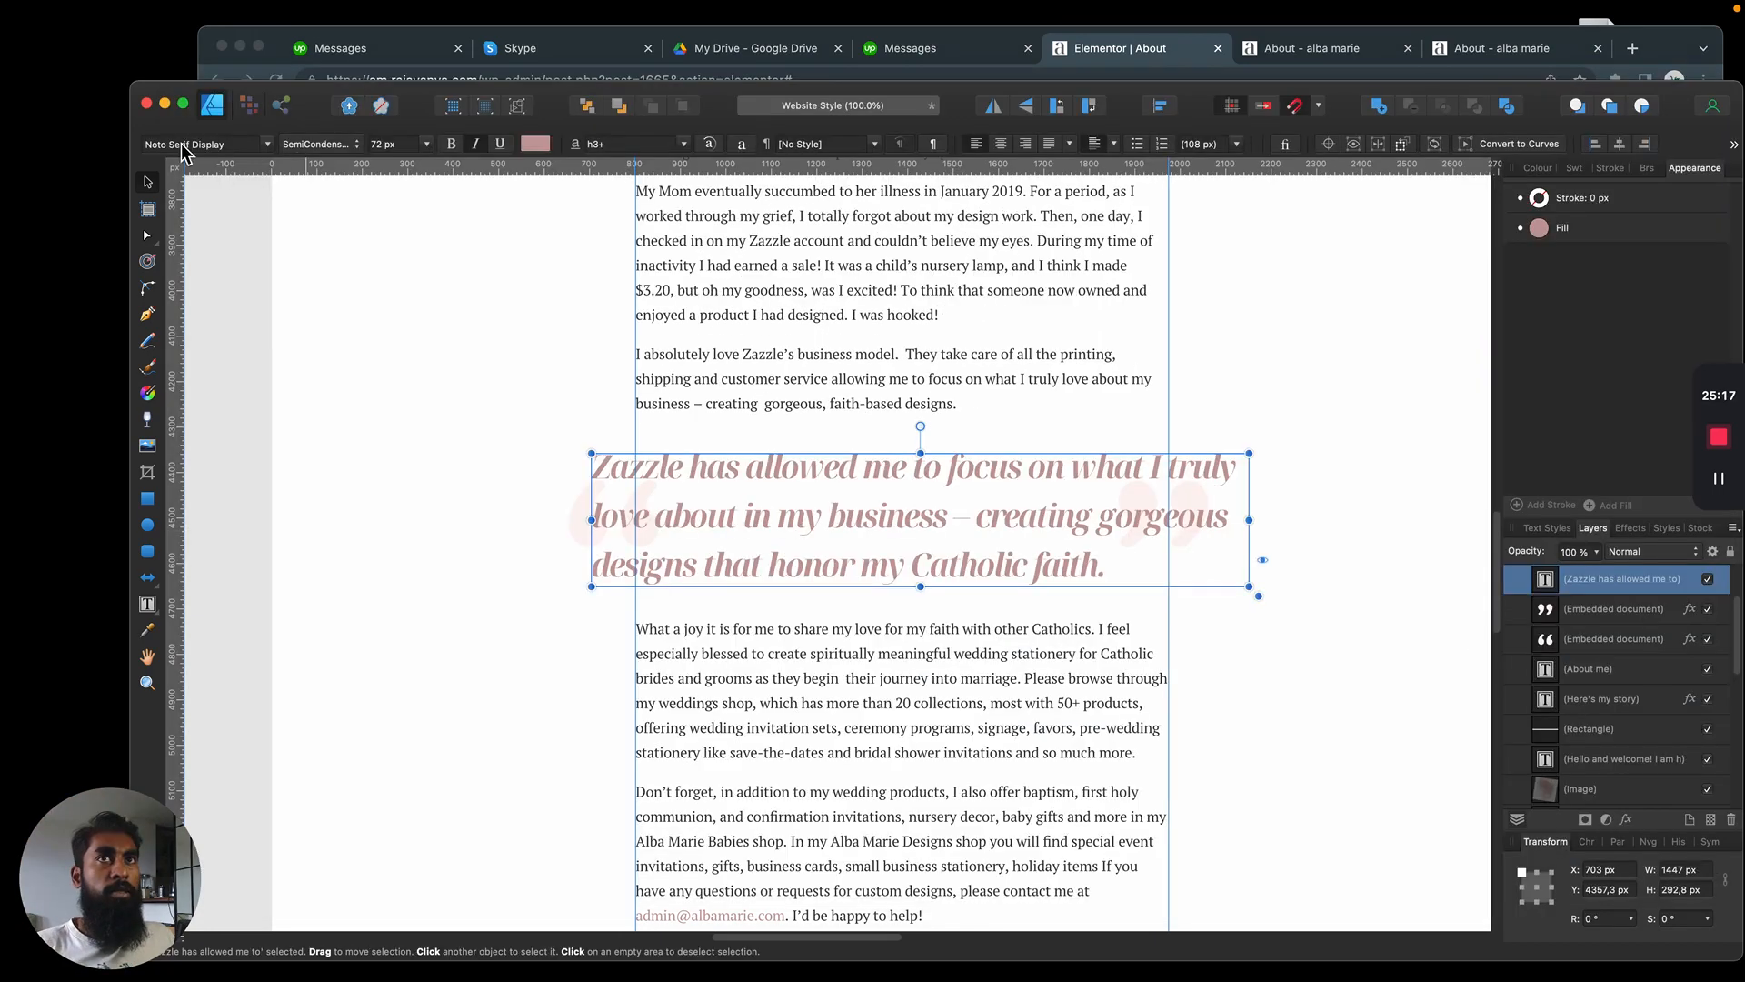
{"action": "key", "text": "super+Tab"}
{"action": "scroll", "coordinate": [974, 496], "scroll_direction": "down", "scroll_amount": 18}
{"action": "left_click", "coordinate": [918, 270]}
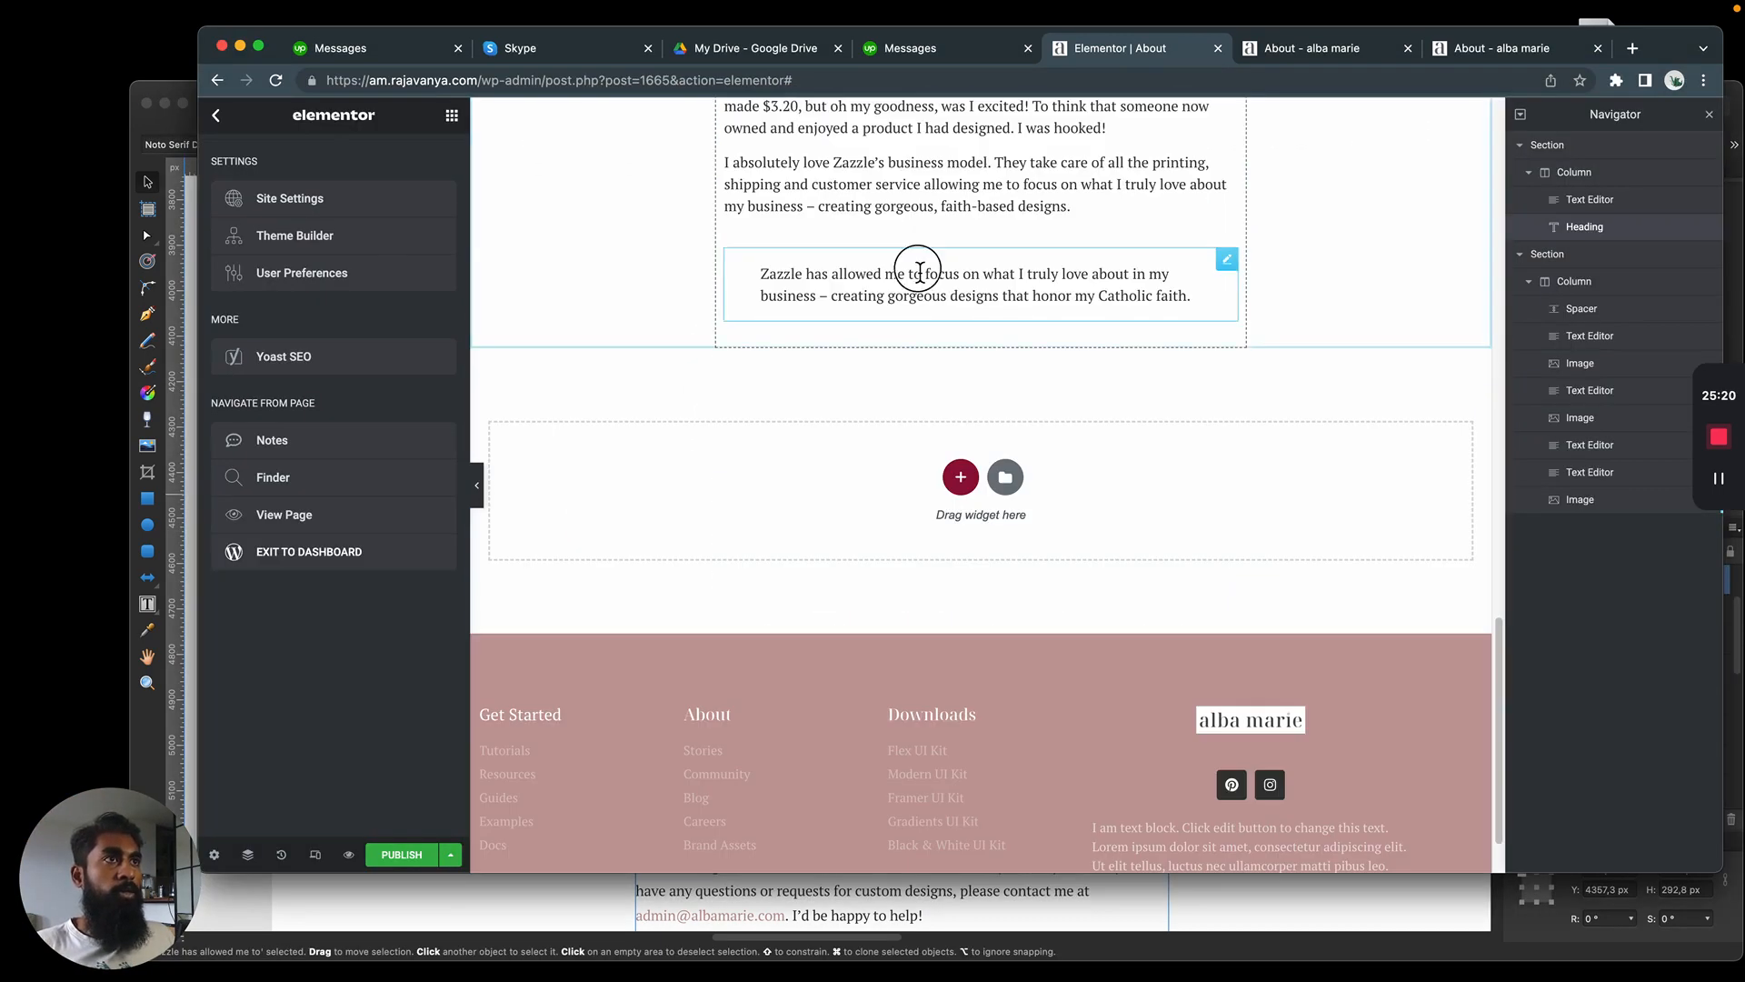
{"action": "left_click", "coordinate": [440, 331]}
{"action": "left_click", "coordinate": [381, 420]}
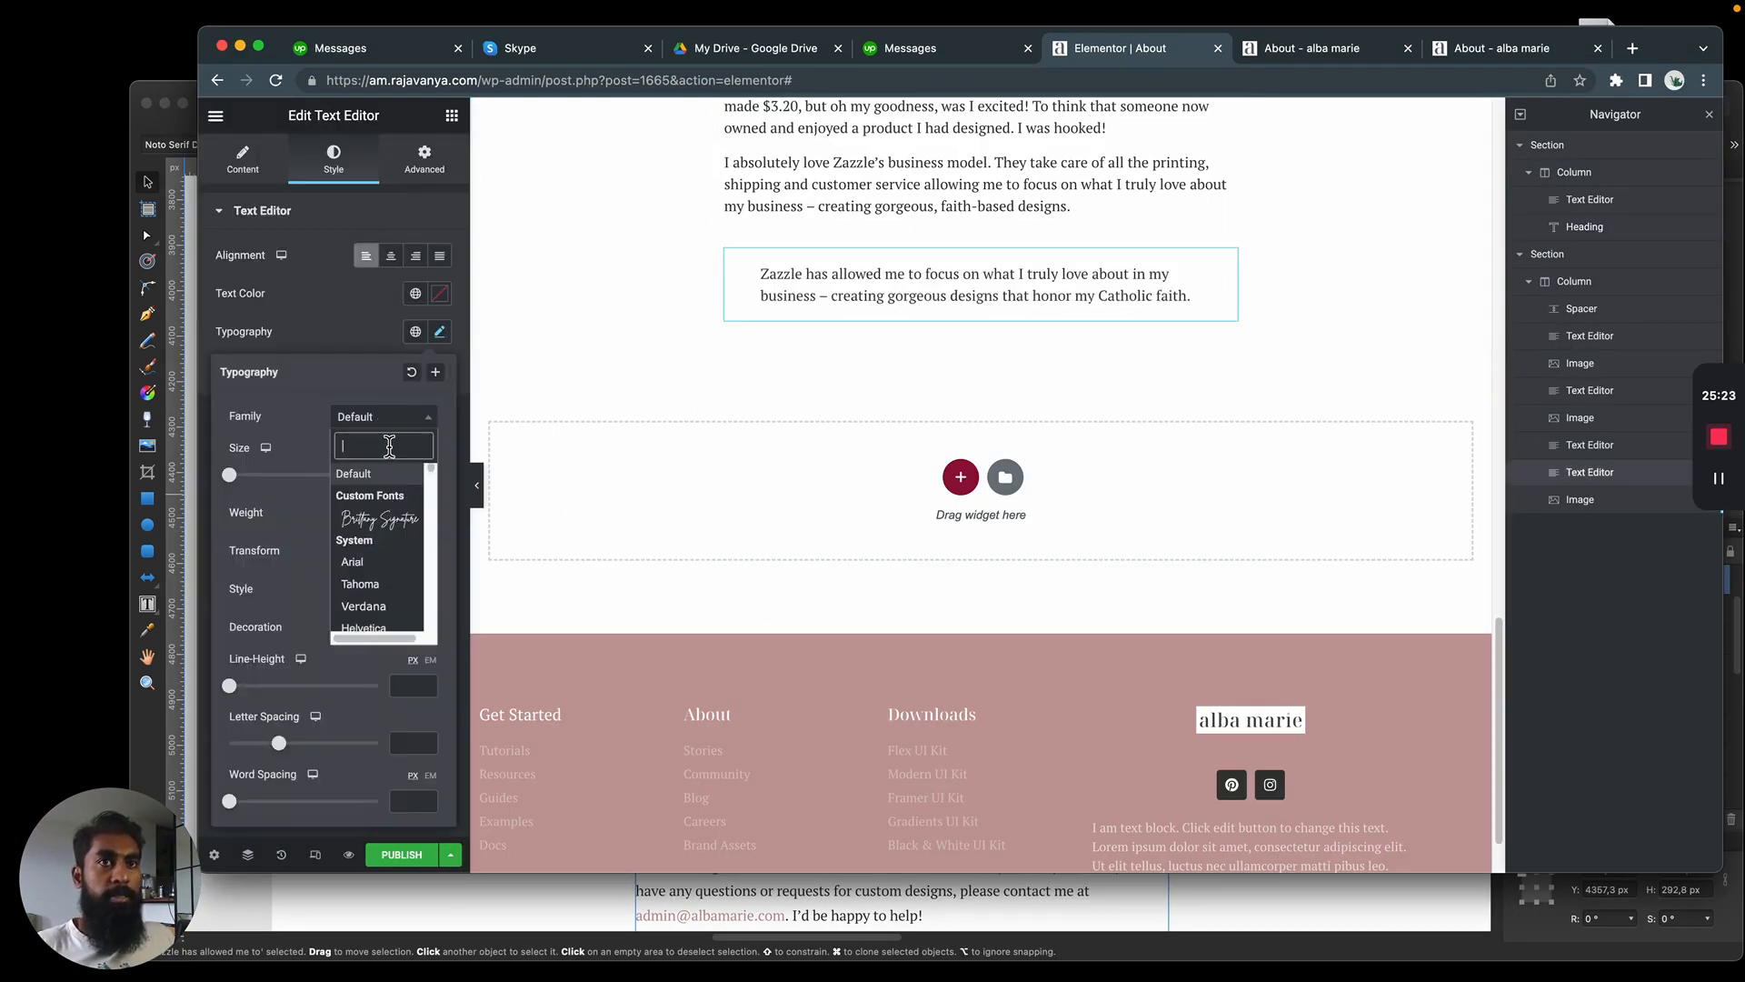
{"action": "type", "text": "noto serif dis"}
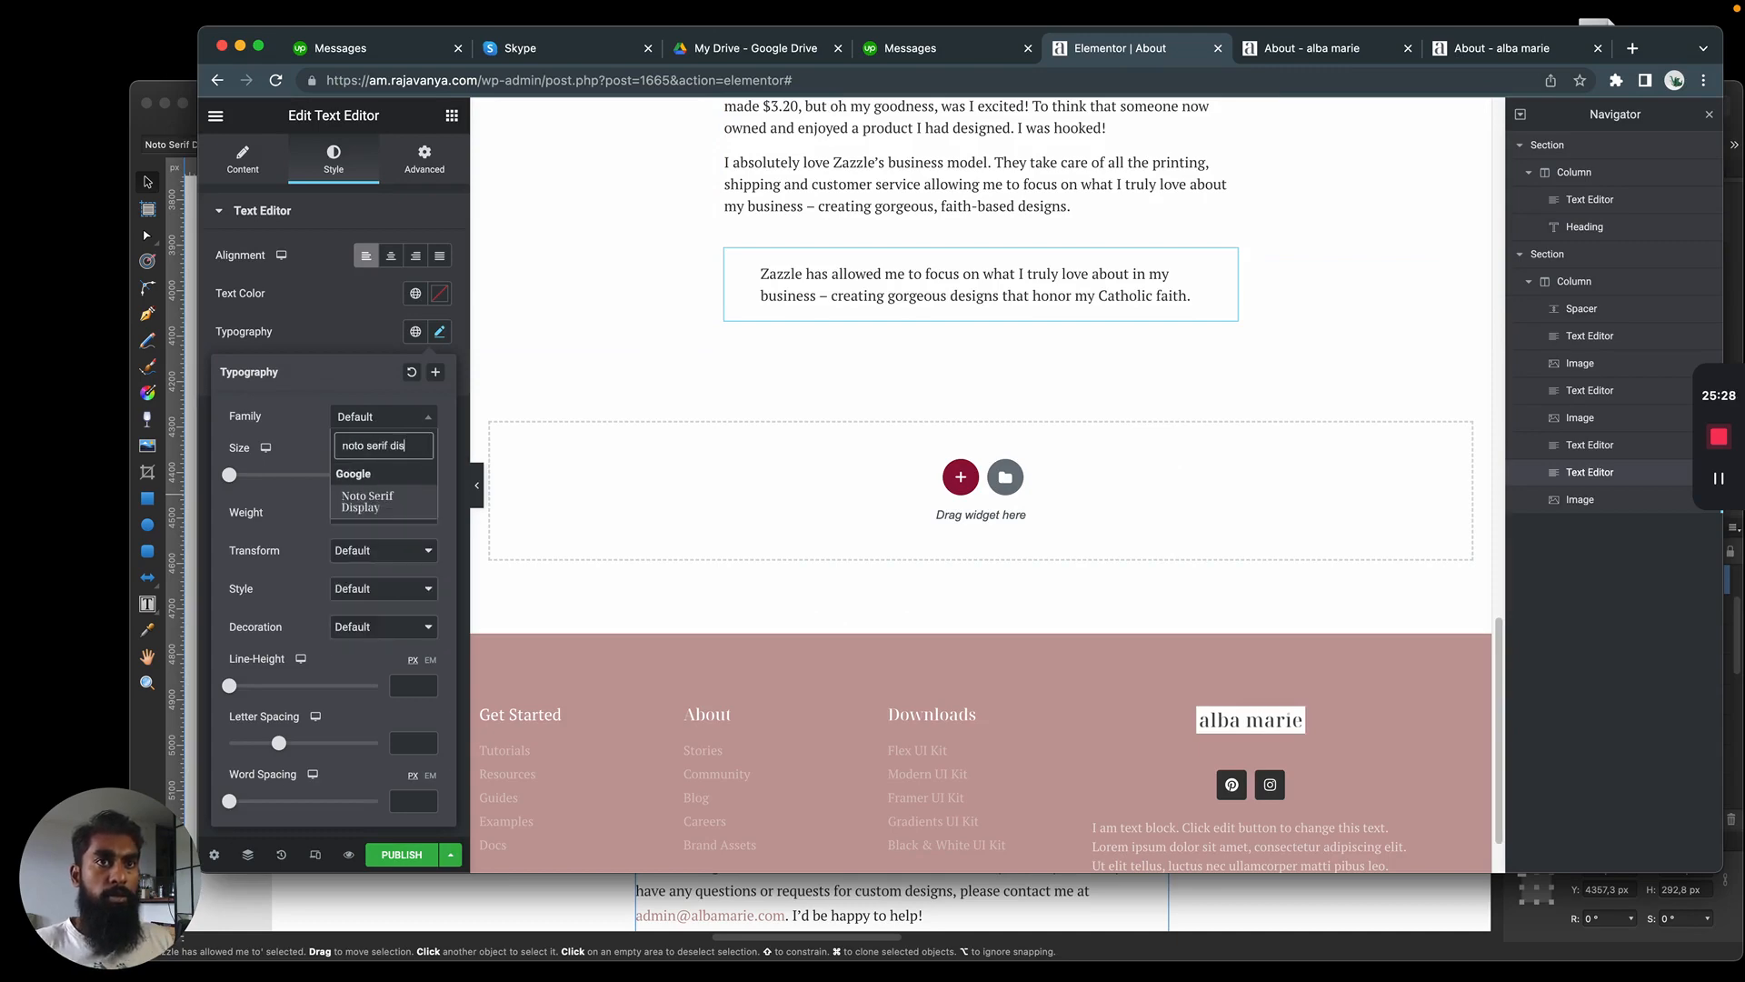
{"action": "key", "text": "Return"}
Set the quote's font weight to Bold and its style to Italic, comparing both with the mockup
{"action": "key", "text": "super+Tab"}
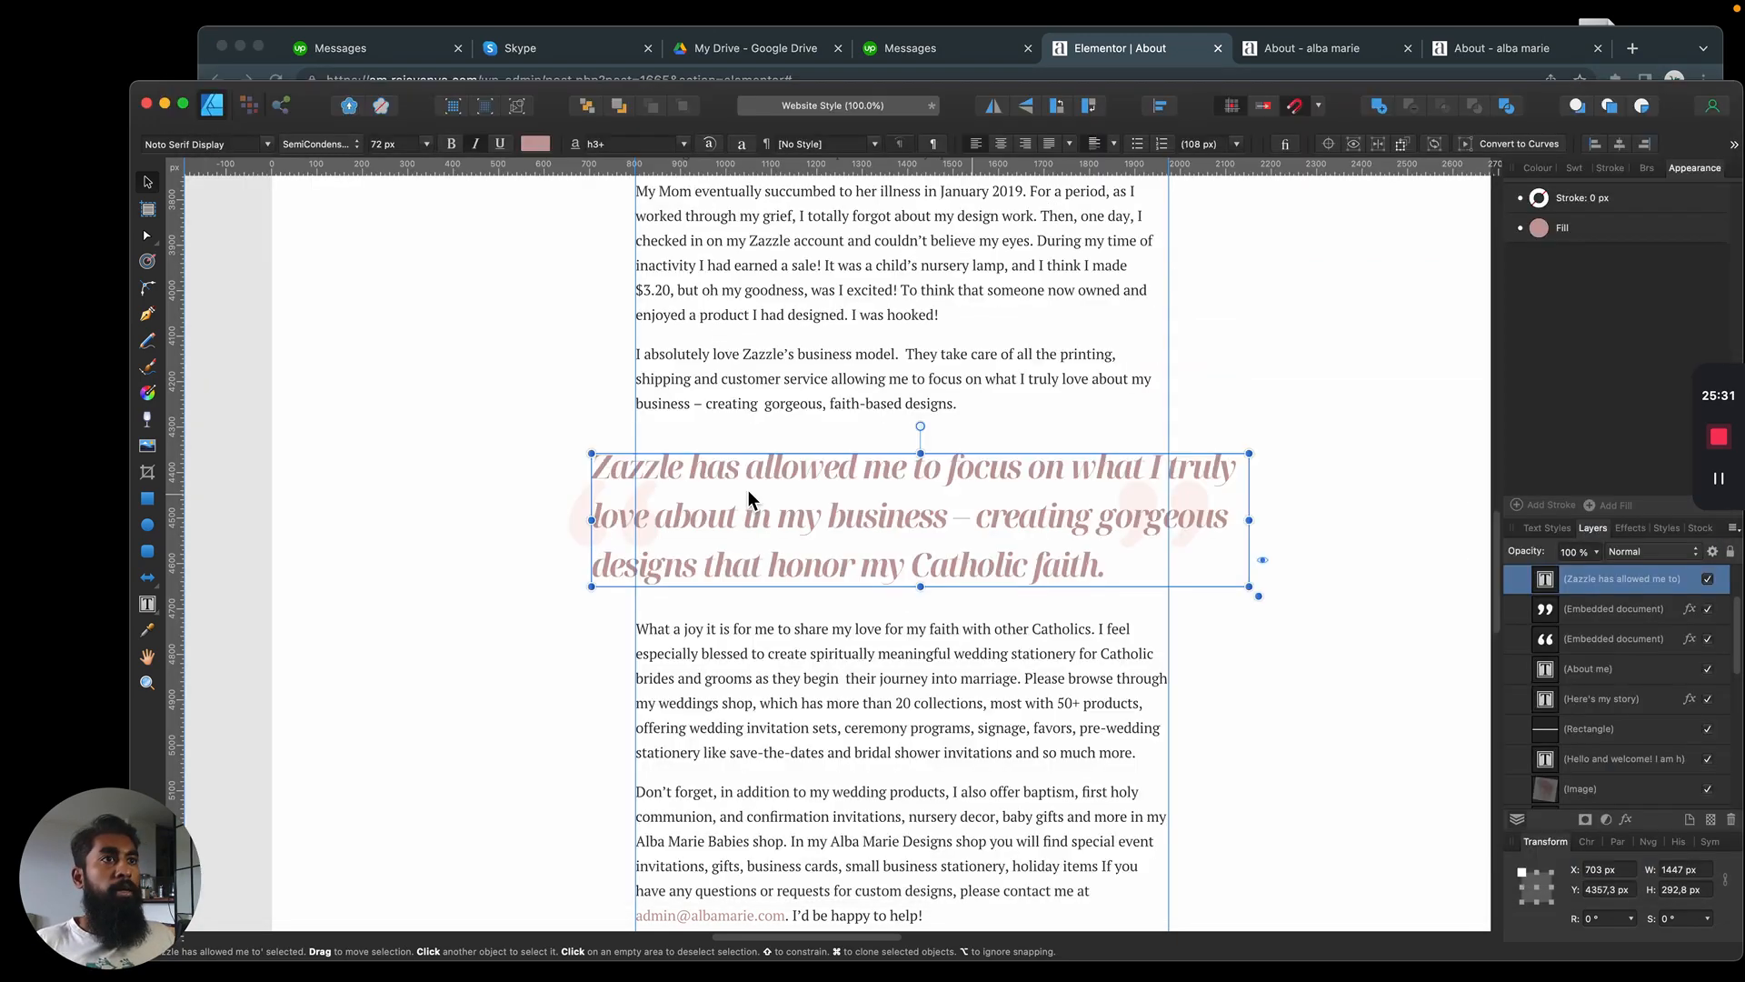
{"action": "key", "text": "super+Tab"}
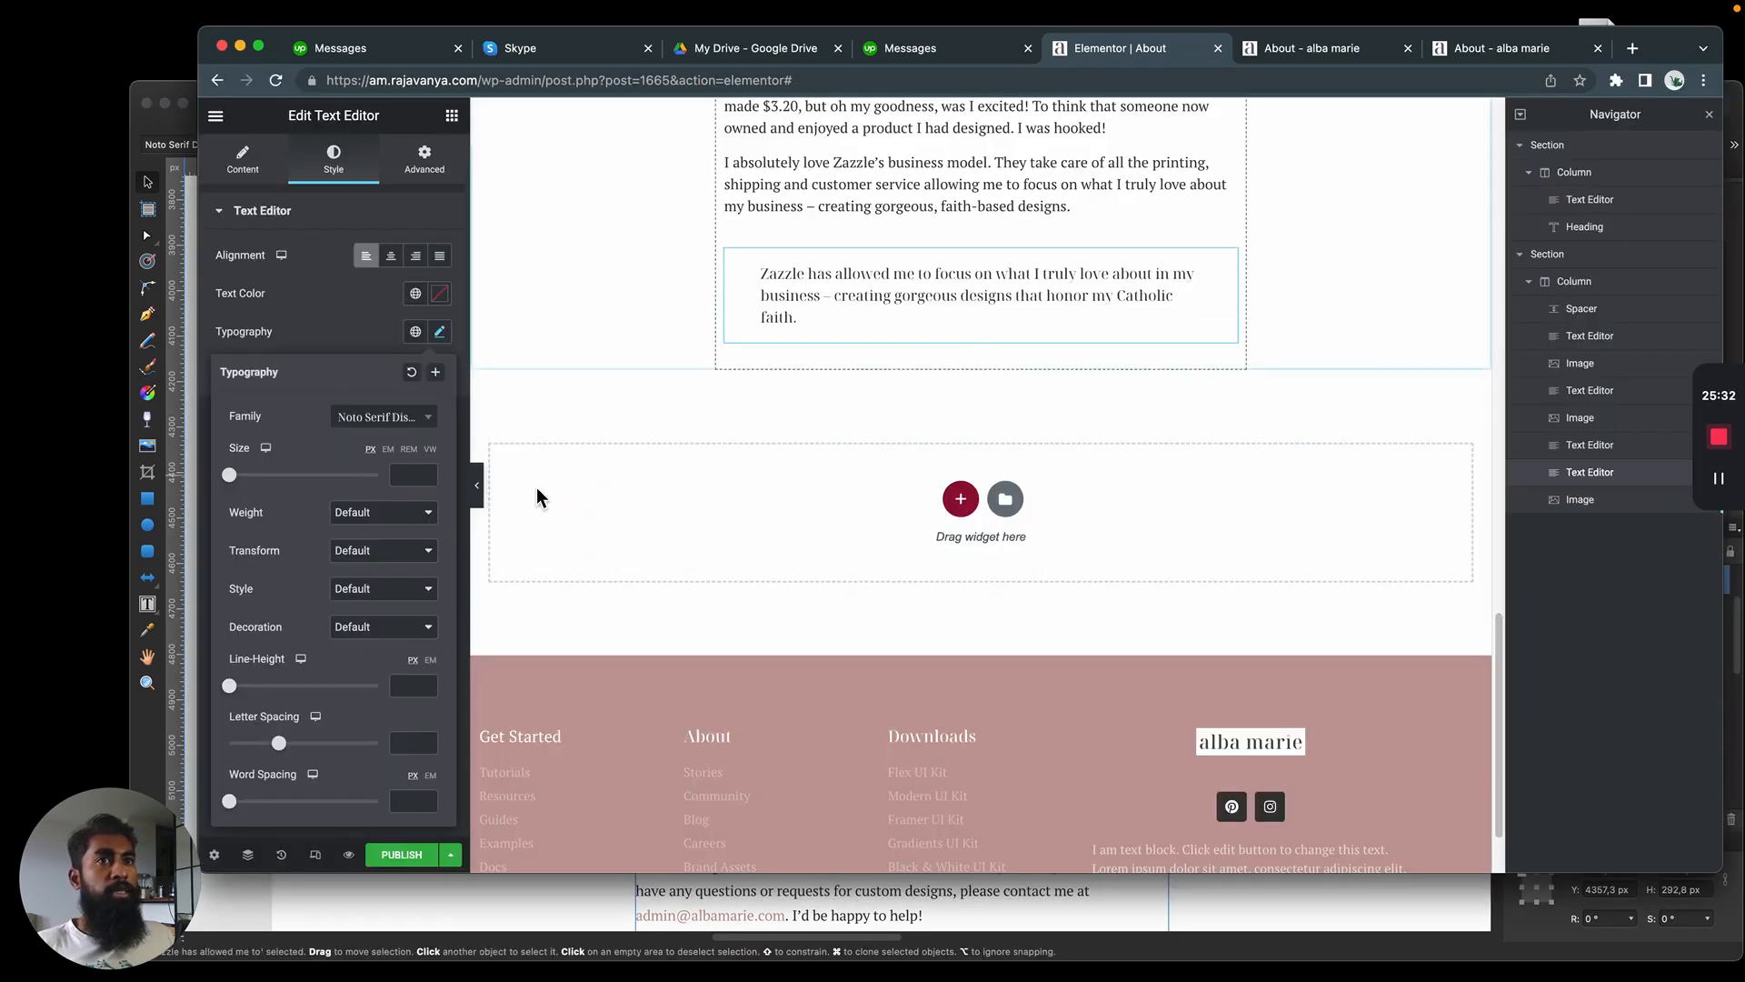
{"action": "left_click", "coordinate": [407, 516]}
{"action": "left_click", "coordinate": [390, 550]}
{"action": "left_click", "coordinate": [395, 592]}
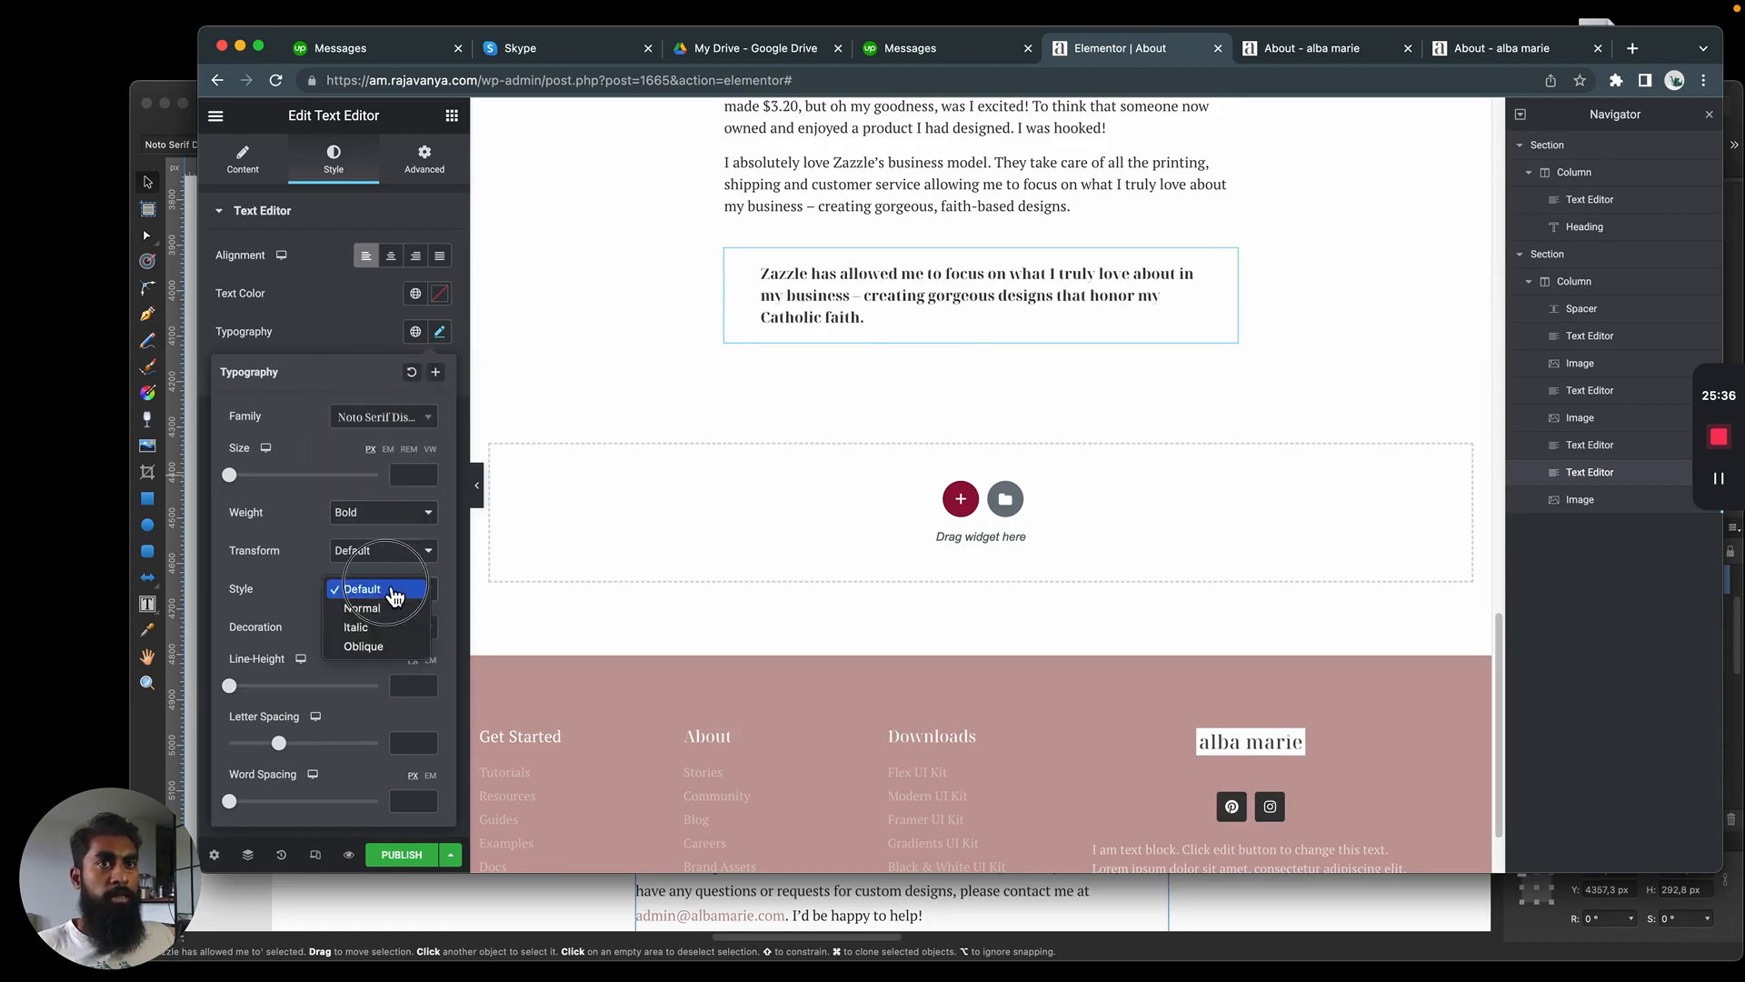
{"action": "left_click", "coordinate": [382, 627]}
{"action": "key", "text": "super+Tab"}
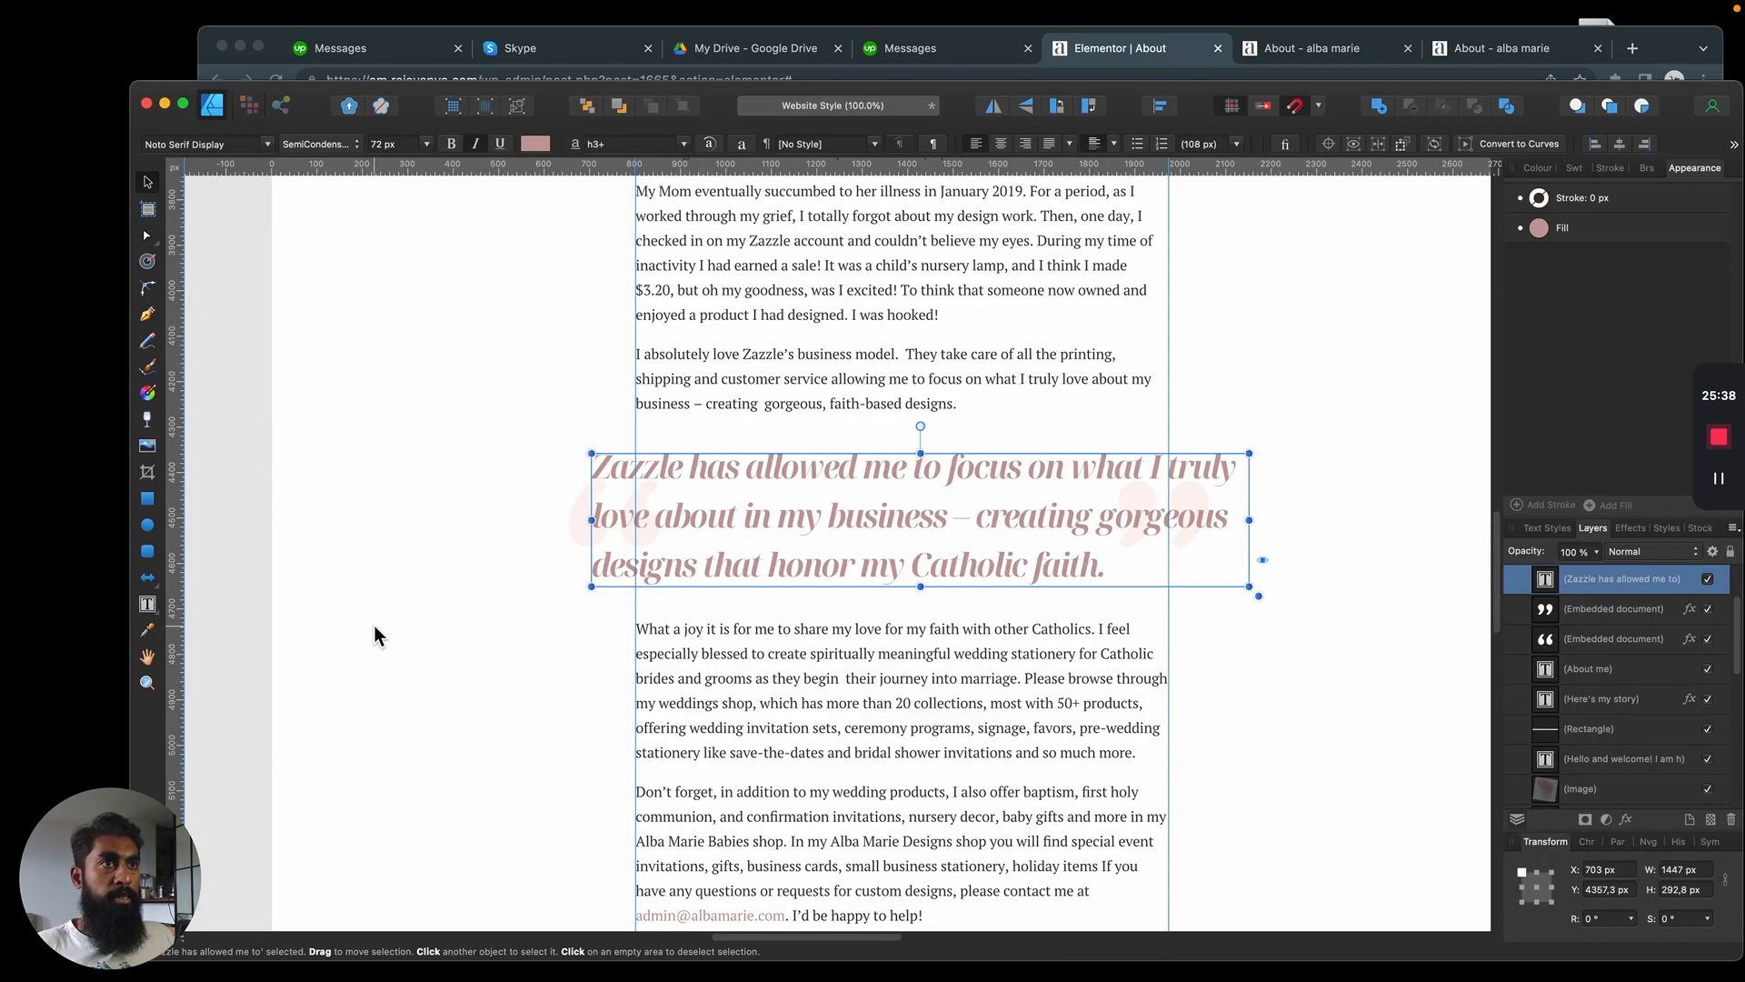
{"action": "key", "text": "super+Tab"}
Examine the quote's spacing, layout and text formatting options, and reopen its typography settings
{"action": "left_click", "coordinate": [420, 164]}
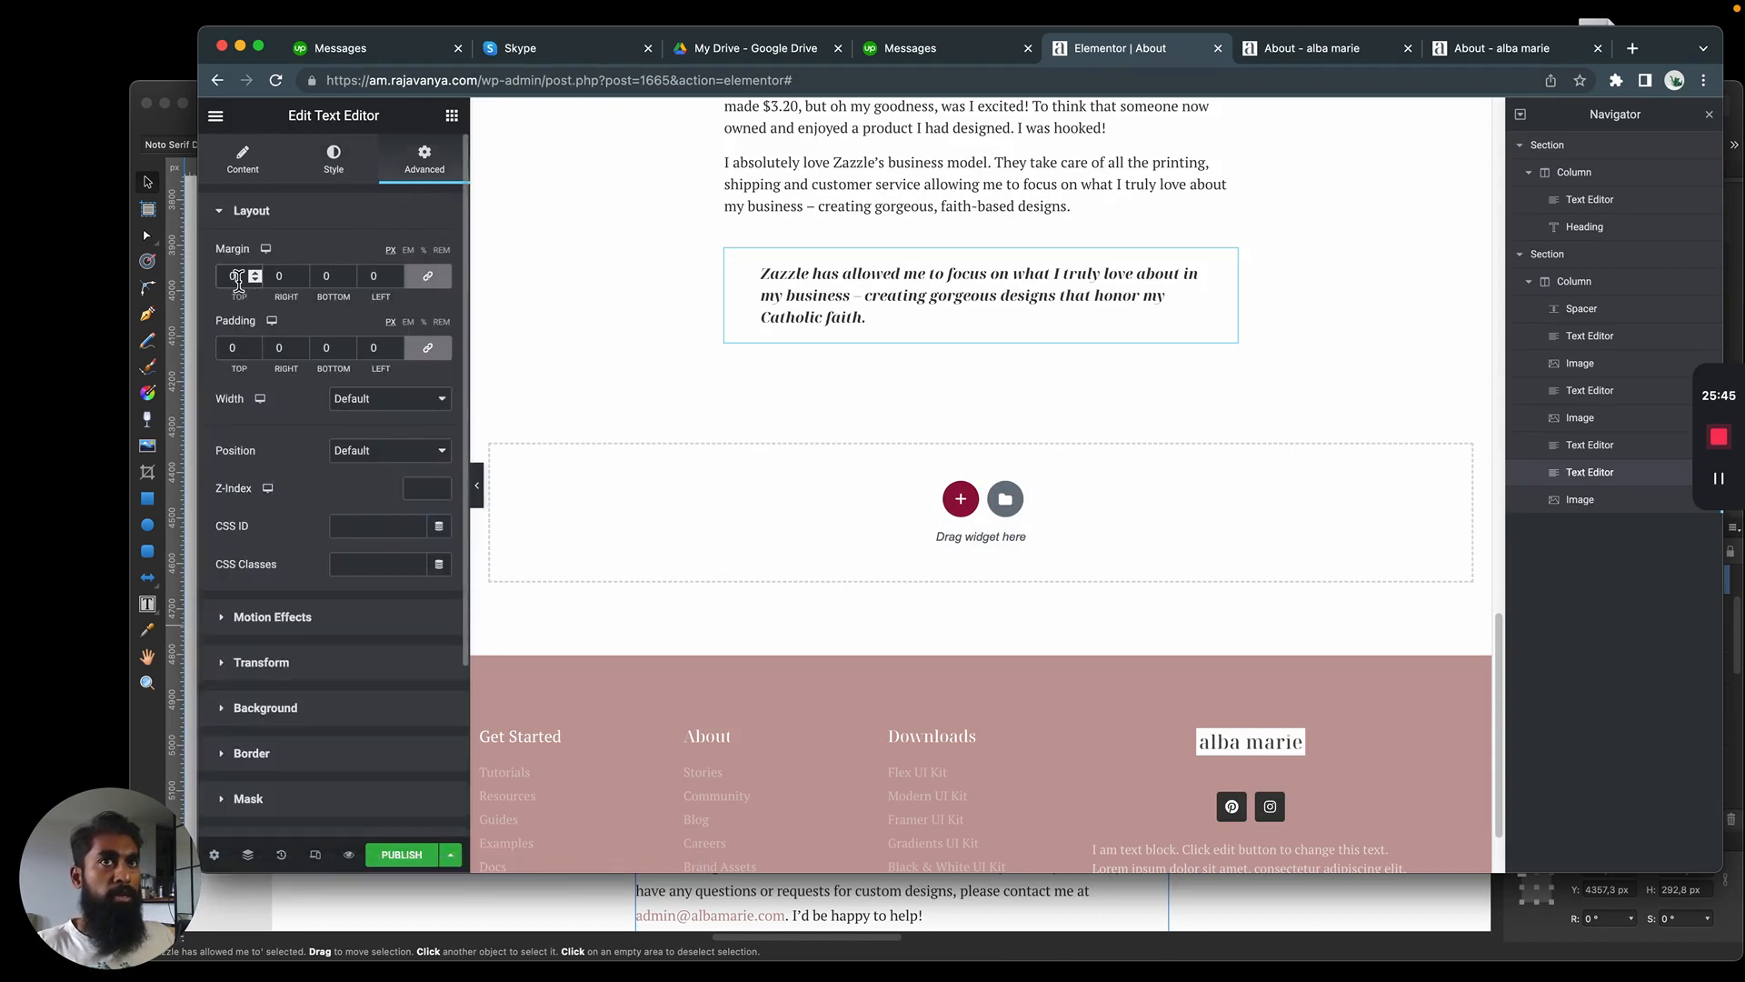
{"action": "left_click", "coordinate": [257, 173]}
{"action": "triple_click", "coordinate": [302, 516]}
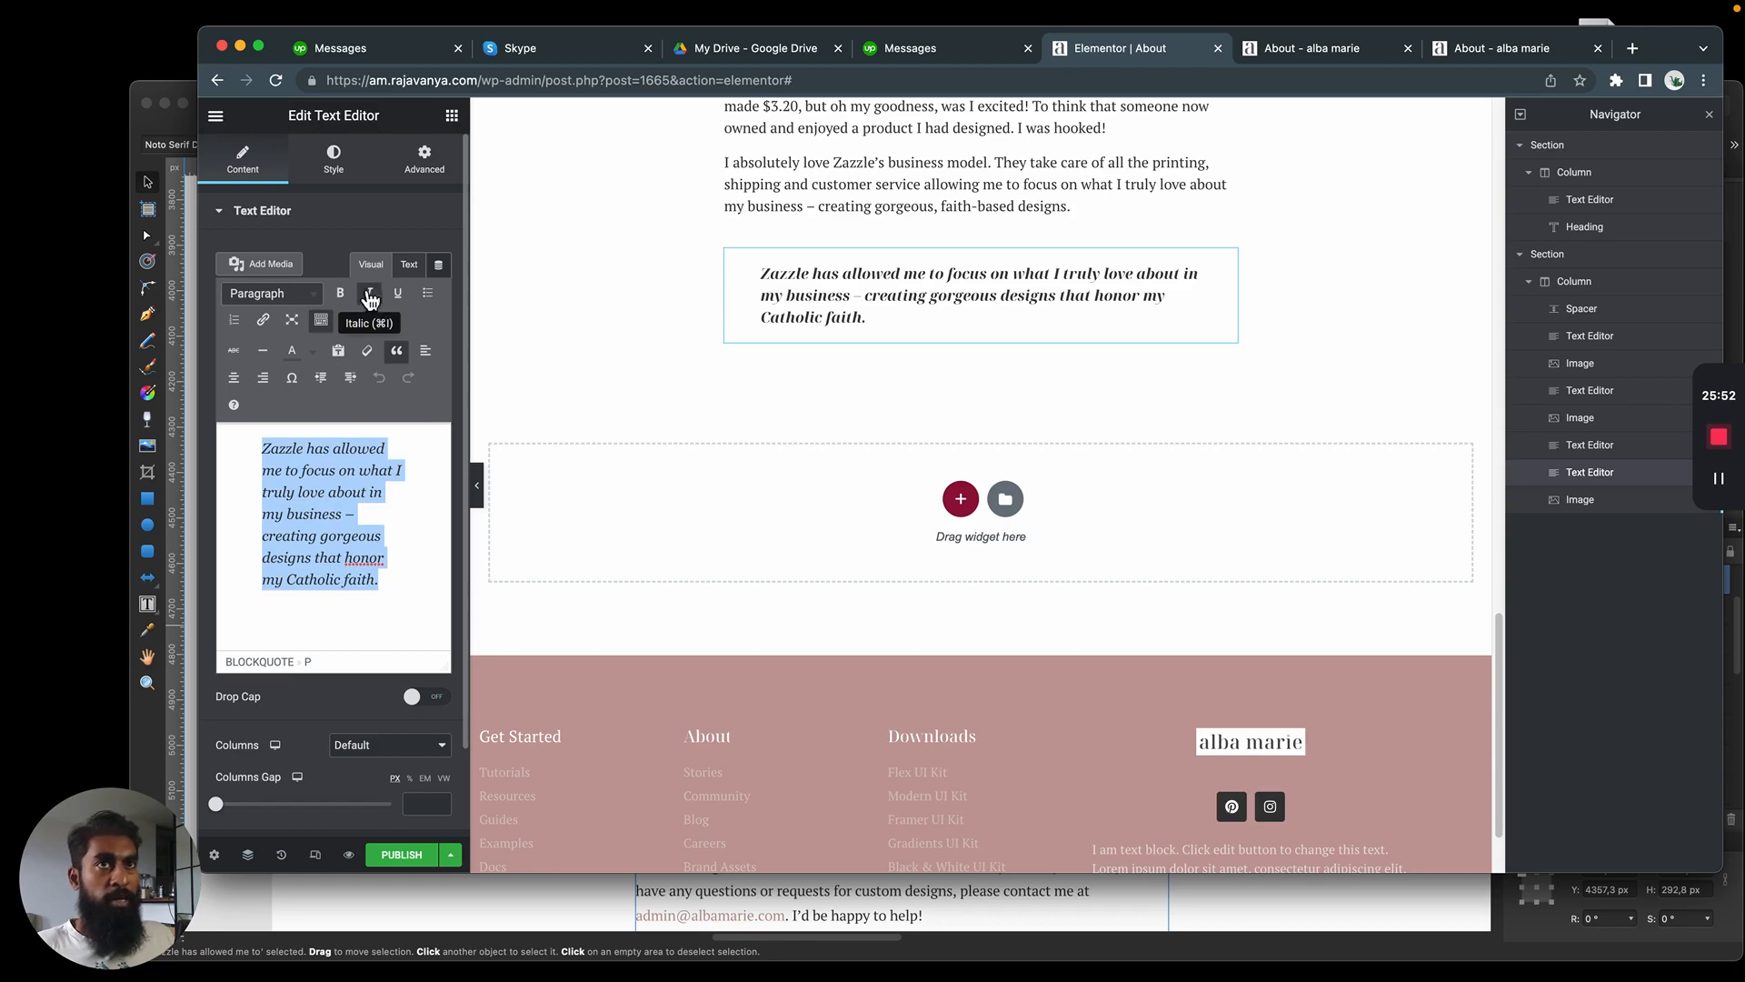
{"action": "scroll", "coordinate": [294, 715], "scroll_direction": "down", "scroll_amount": 2}
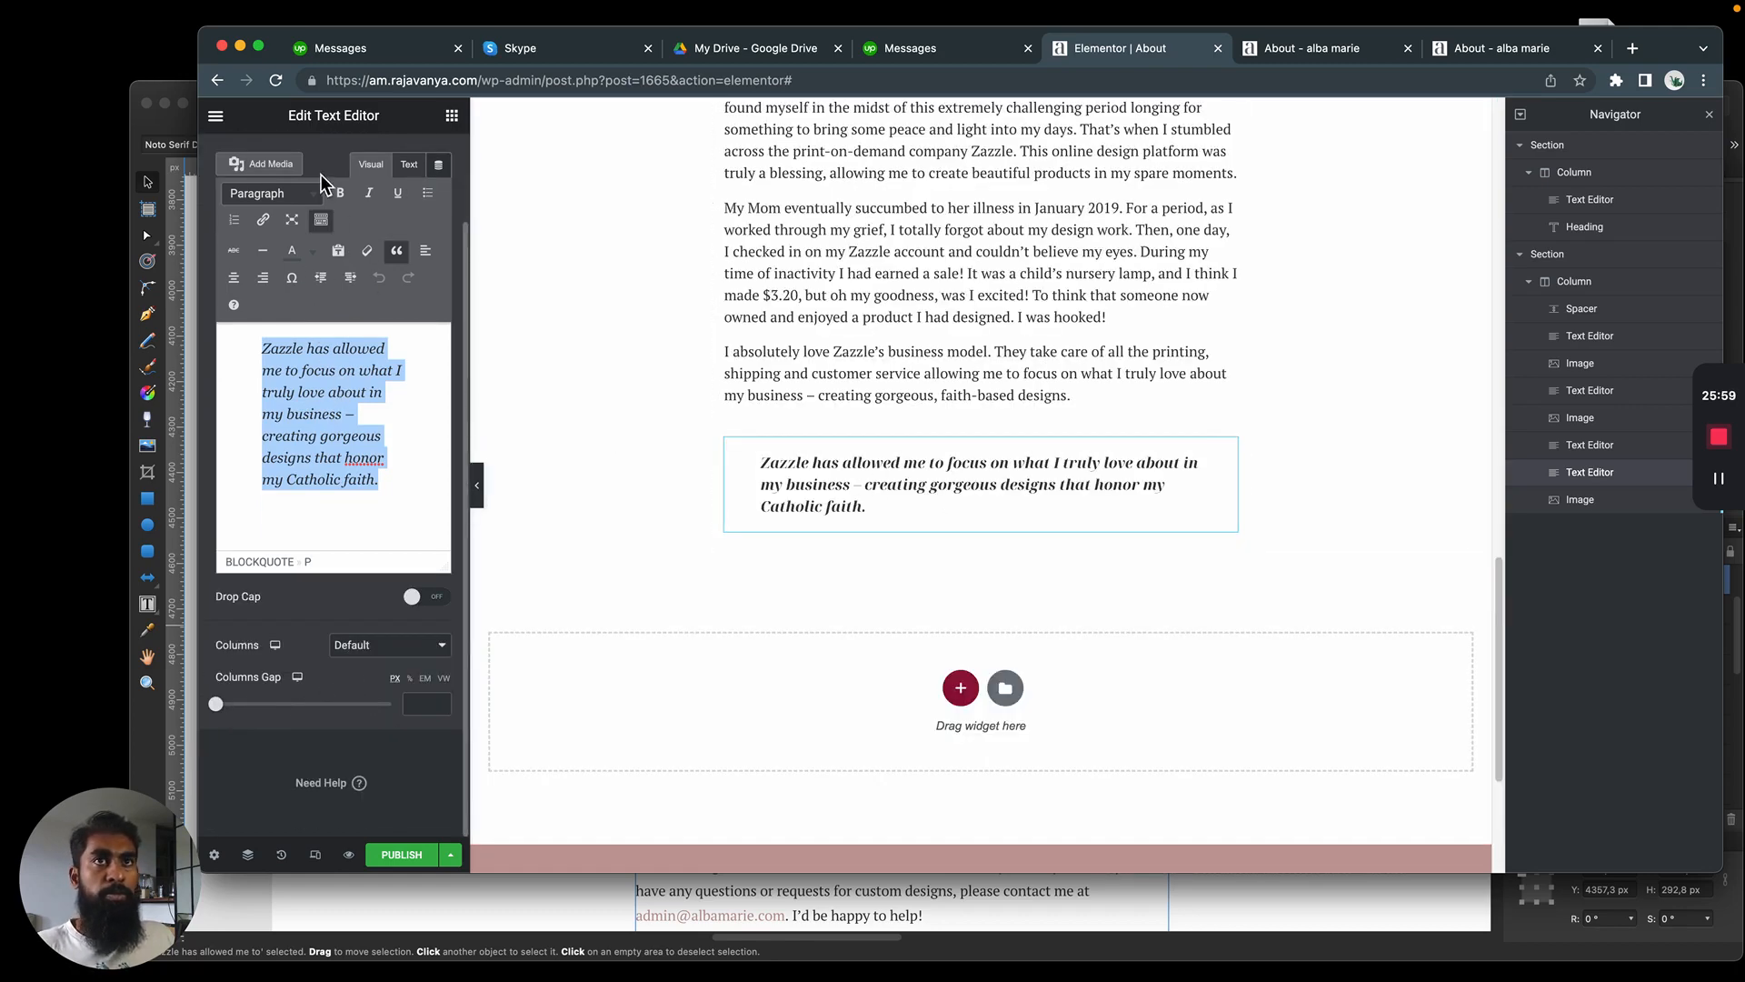
{"action": "left_click", "coordinate": [427, 164]}
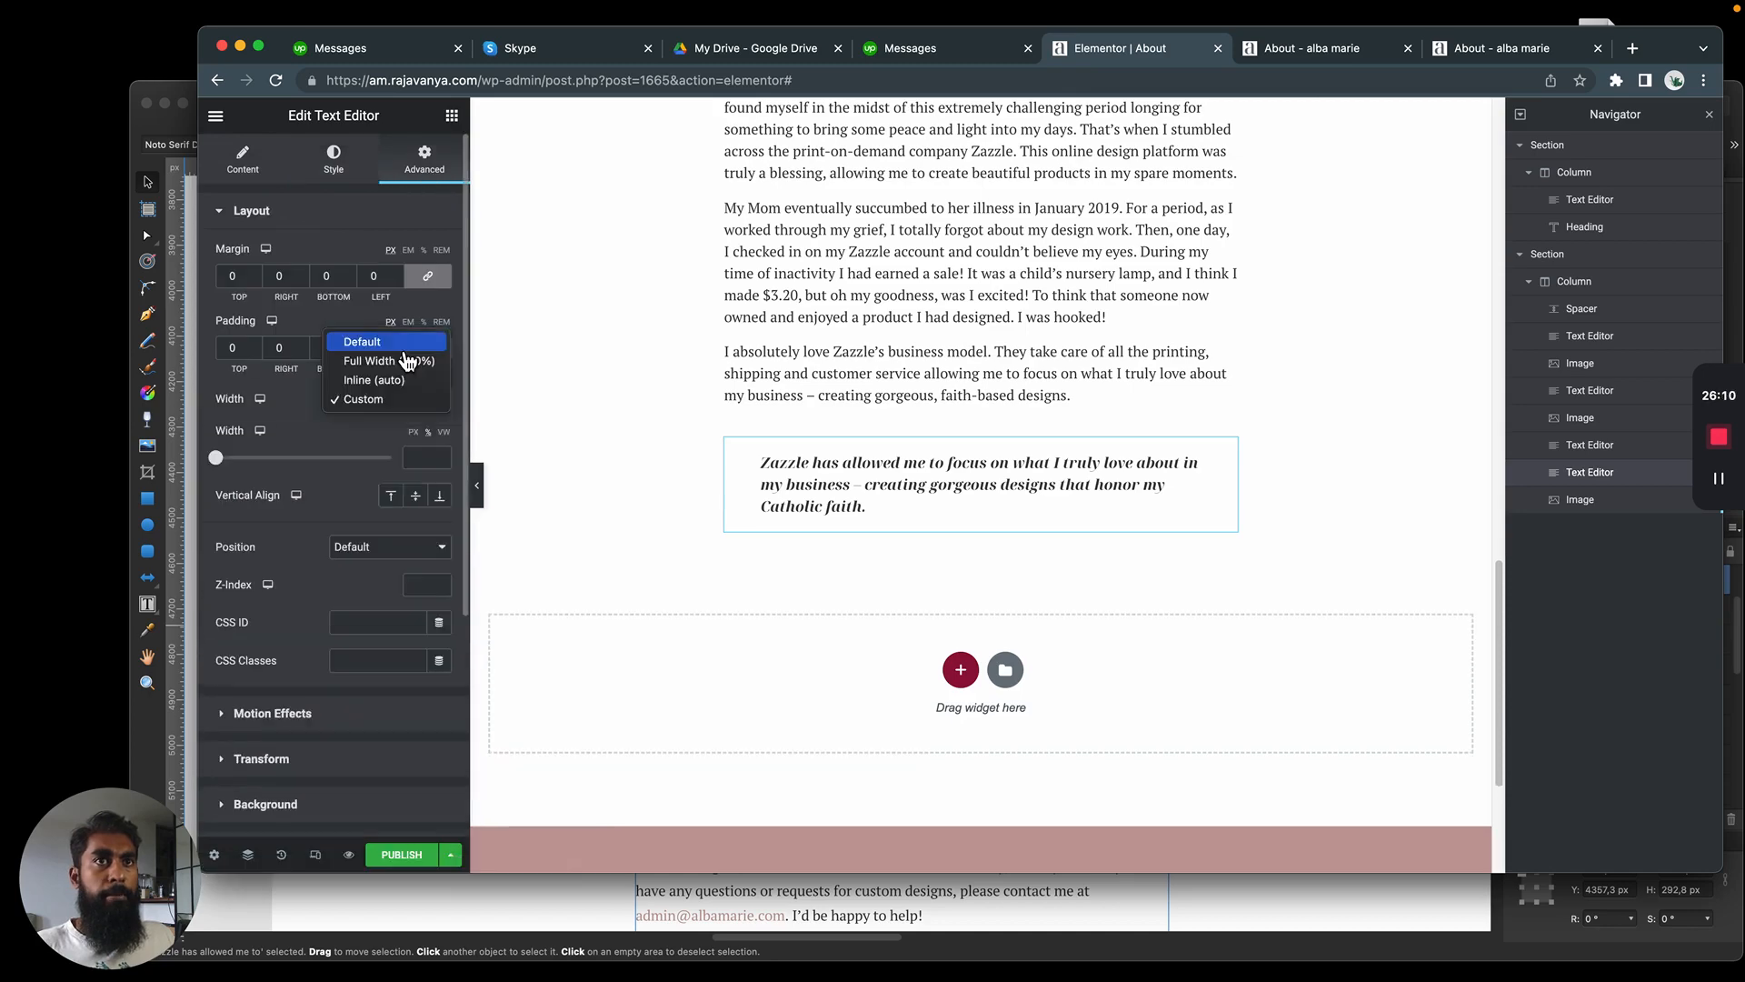
{"action": "left_click", "coordinate": [402, 343]}
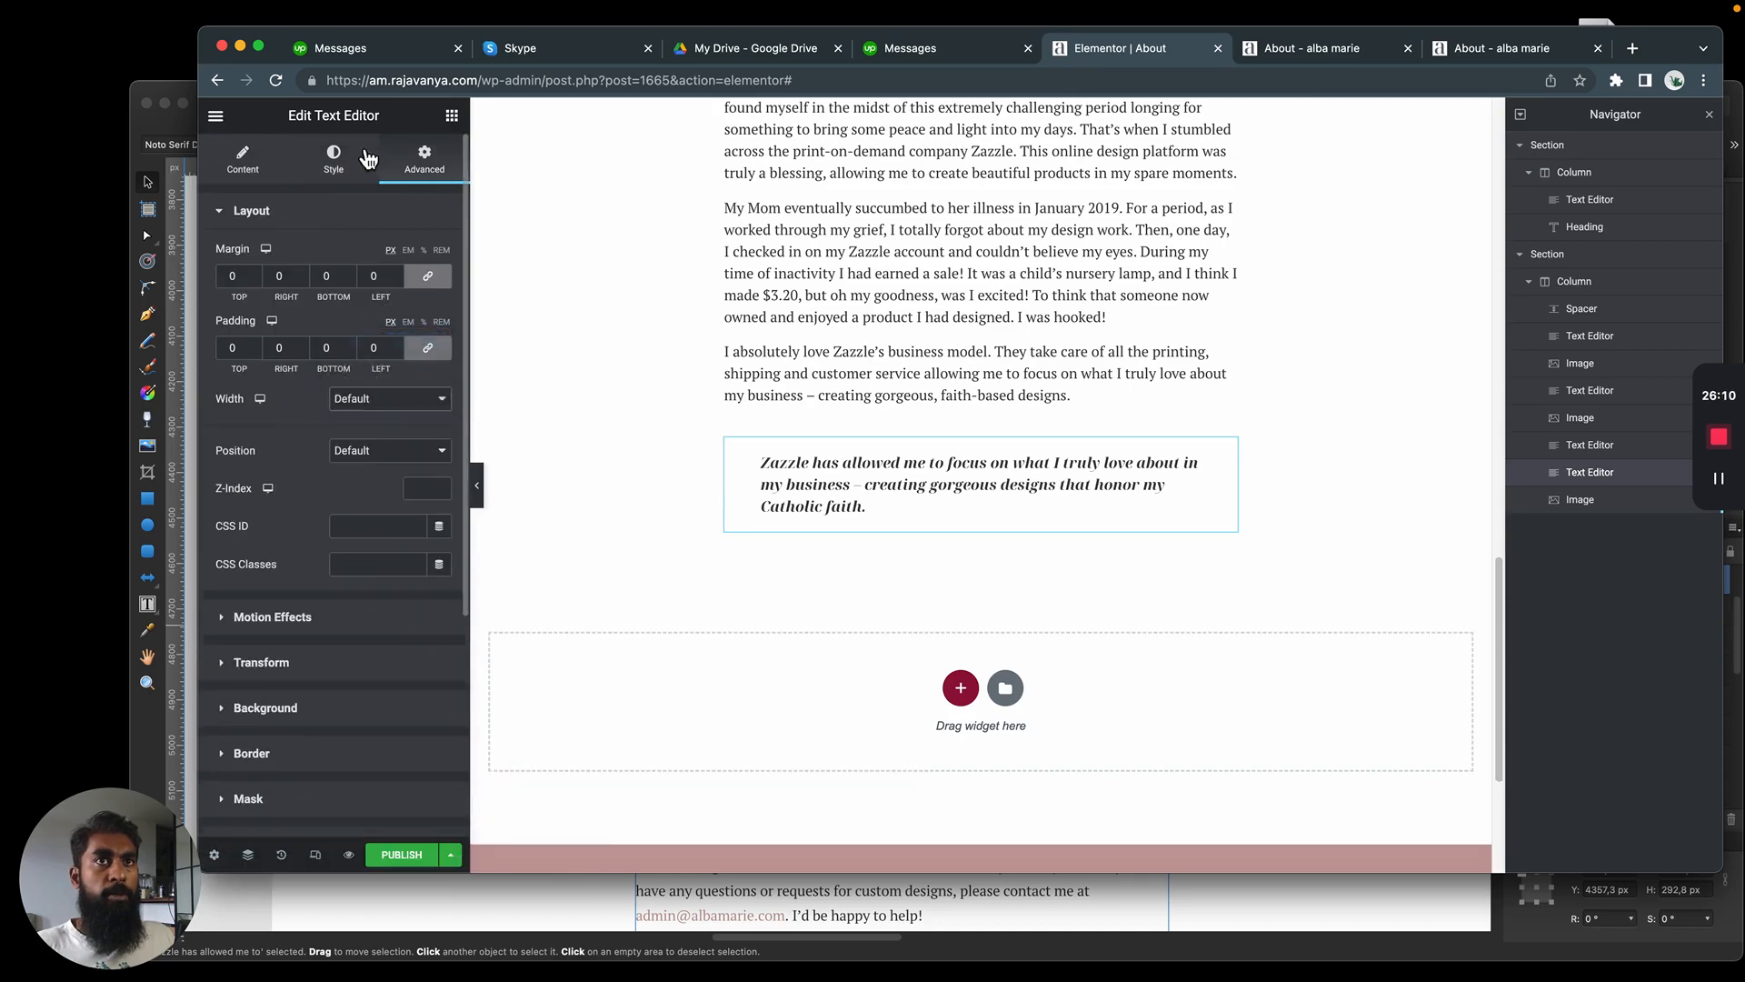
{"action": "left_click", "coordinate": [338, 169]}
{"action": "left_click", "coordinate": [440, 332]}
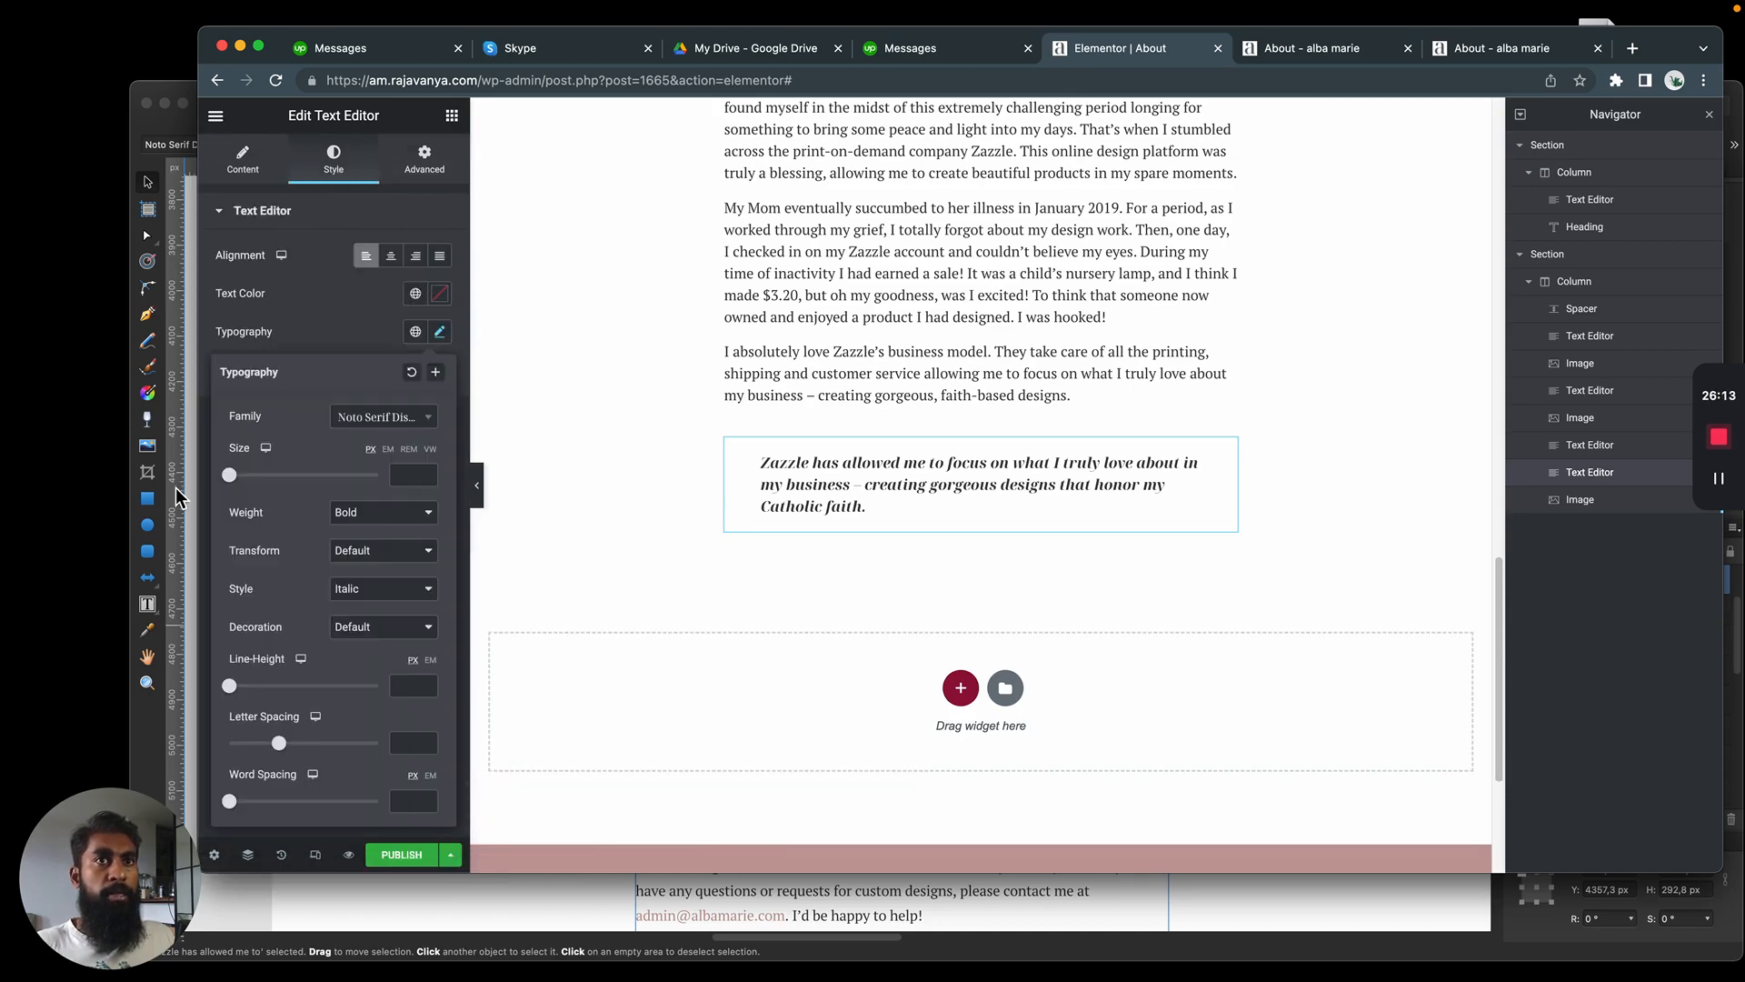
Set the quote's font size to 32 px and its text color to the global dark pink, comparing it with the mockup
{"action": "left_click_drag", "start_coordinate": [227, 476], "coordinate": [247, 476]}
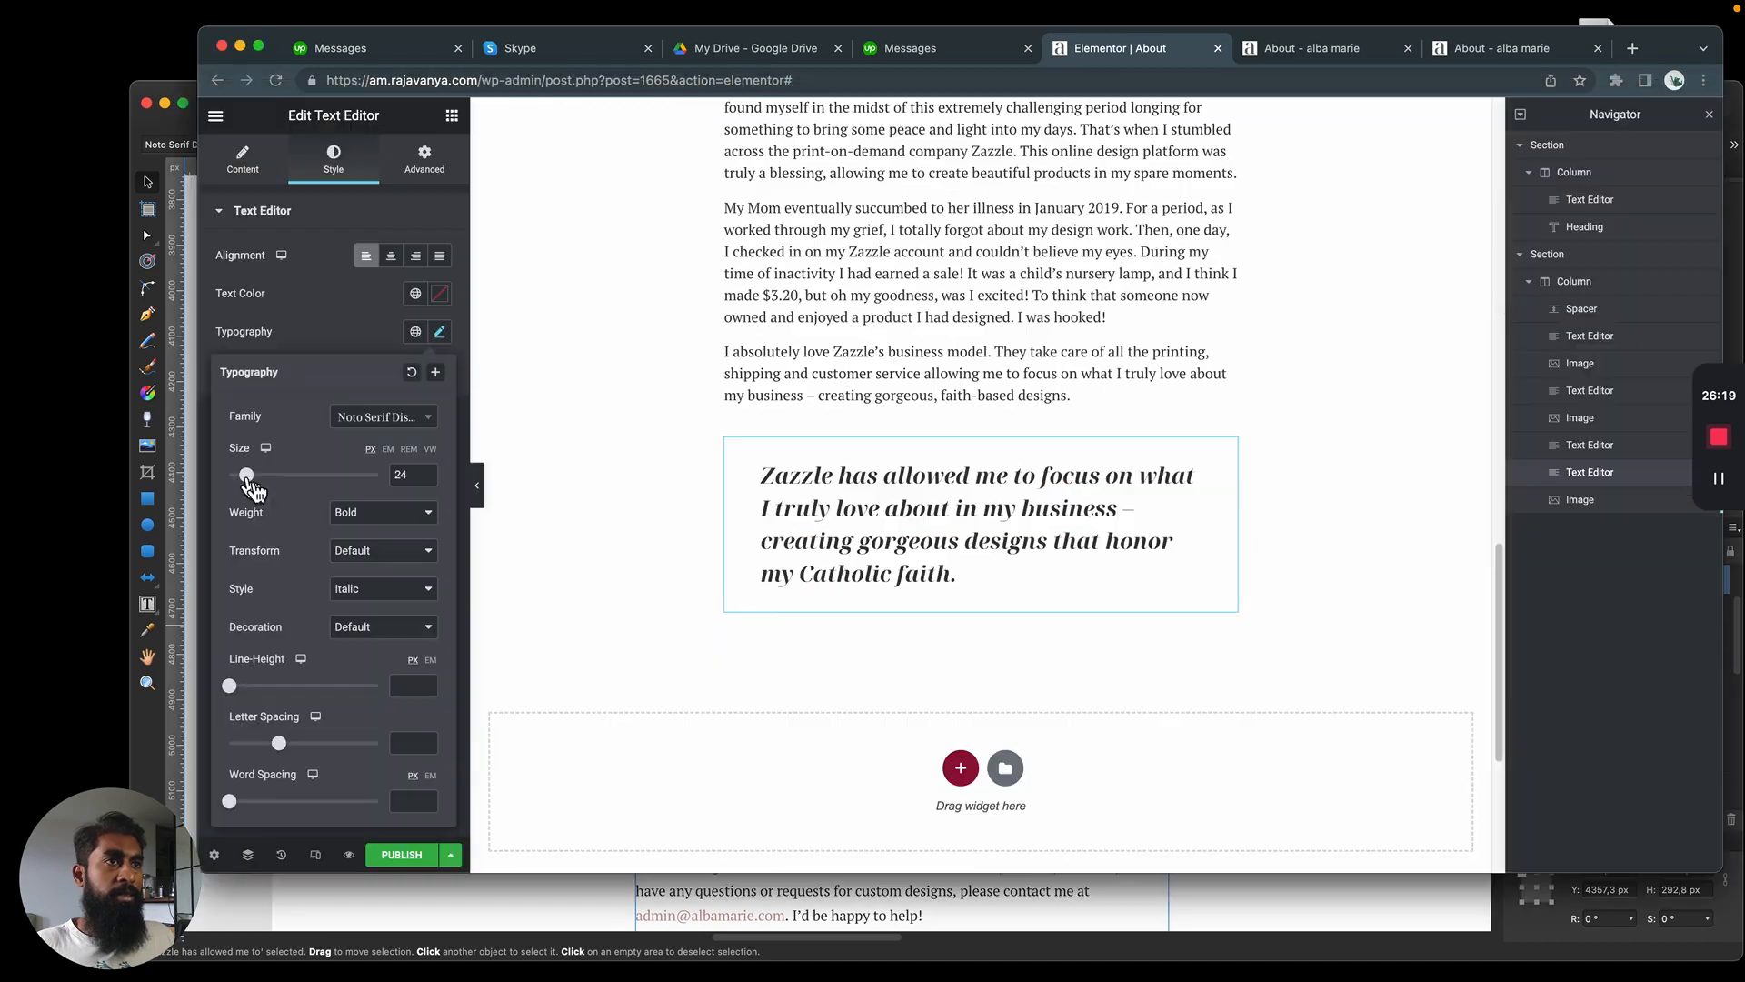
{"action": "left_click_drag", "start_coordinate": [255, 490], "coordinate": [261, 493]}
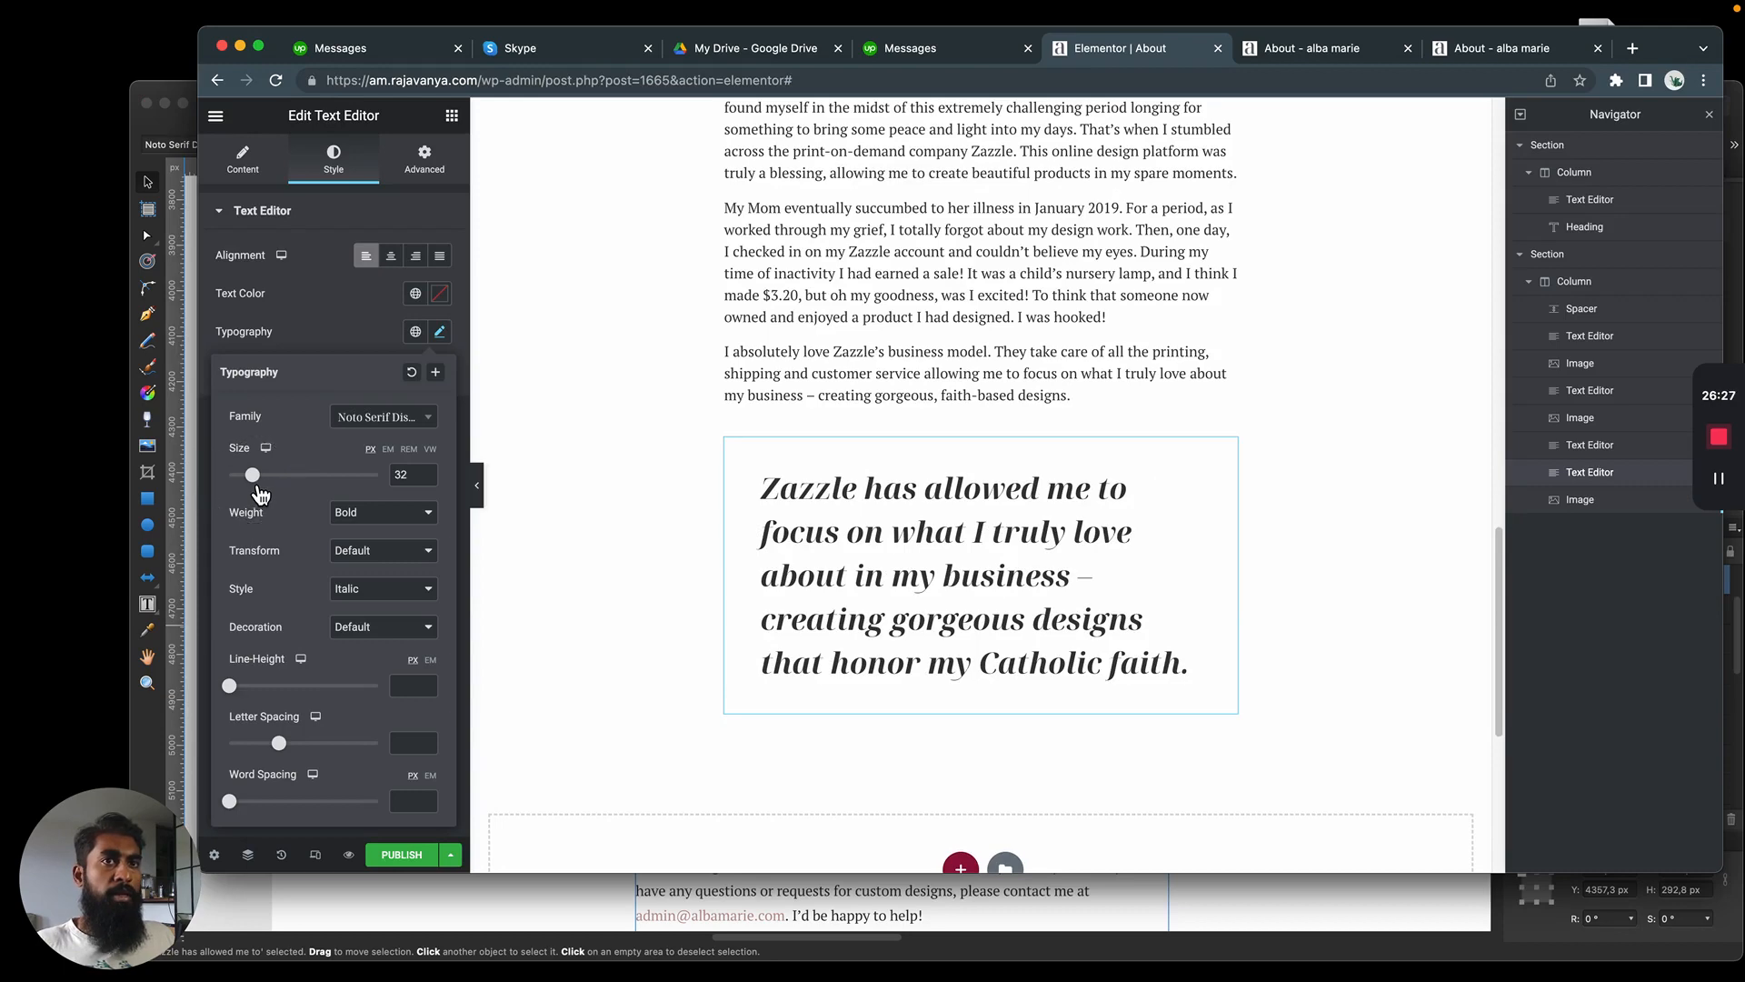
{"action": "left_click", "coordinate": [331, 335]}
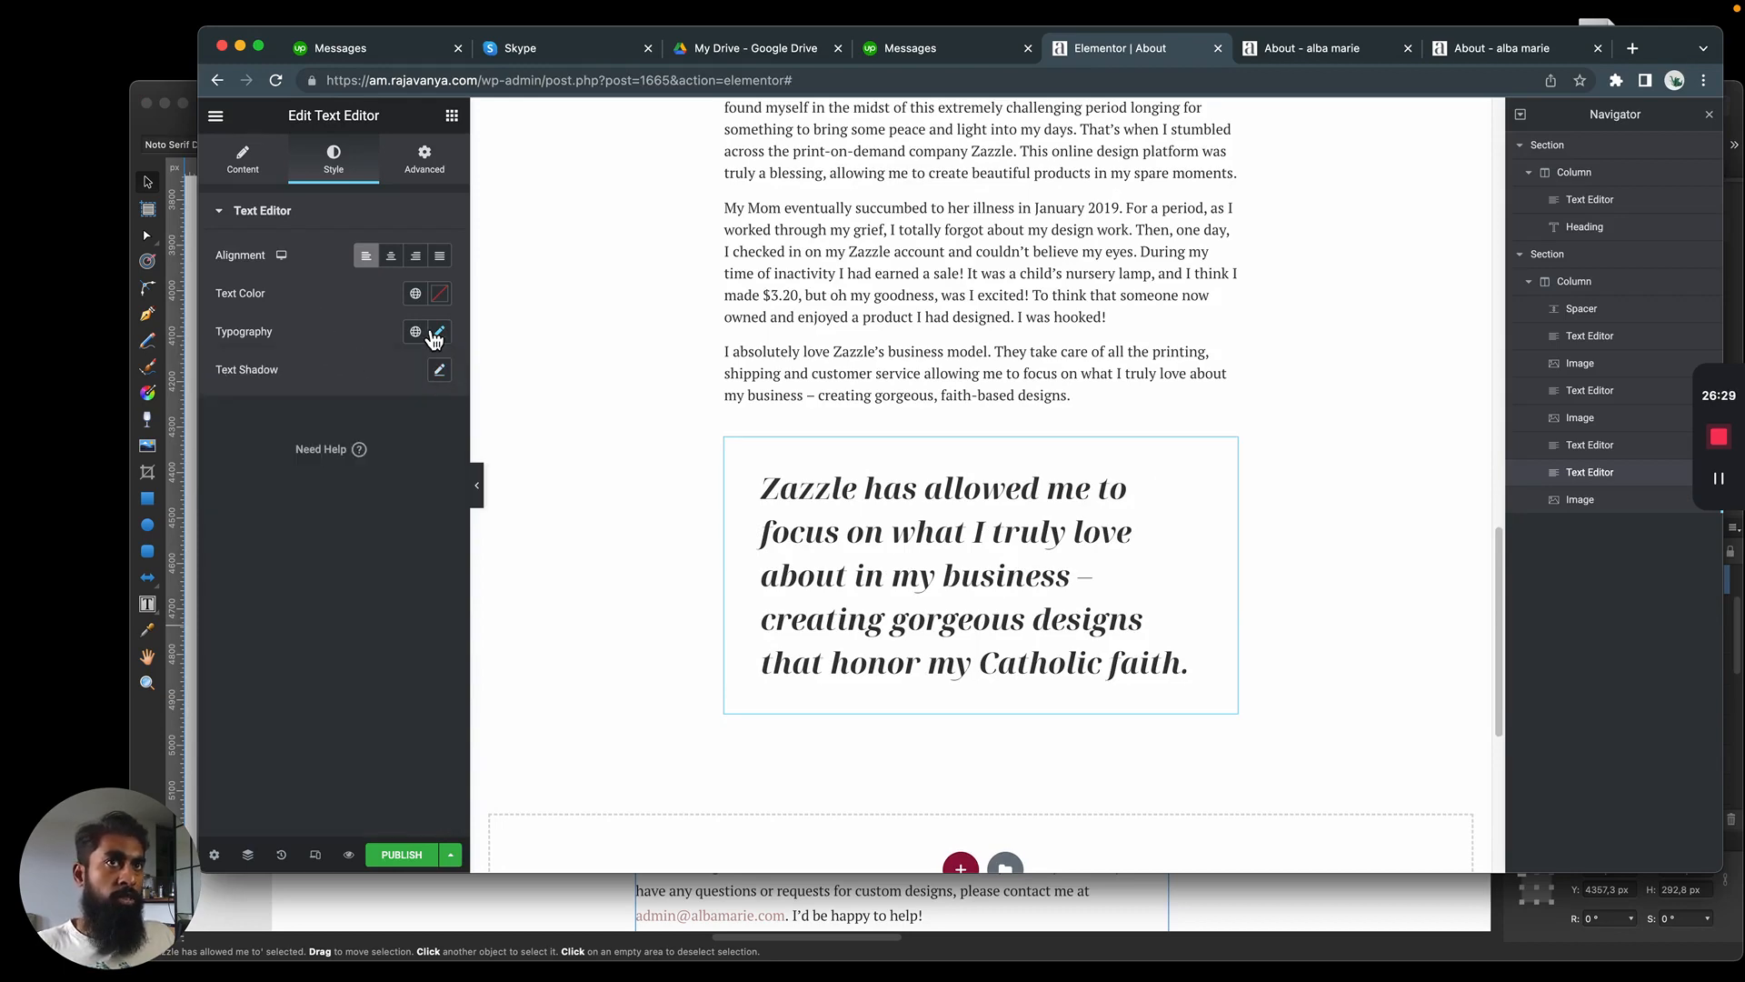
{"action": "left_click", "coordinate": [416, 293]}
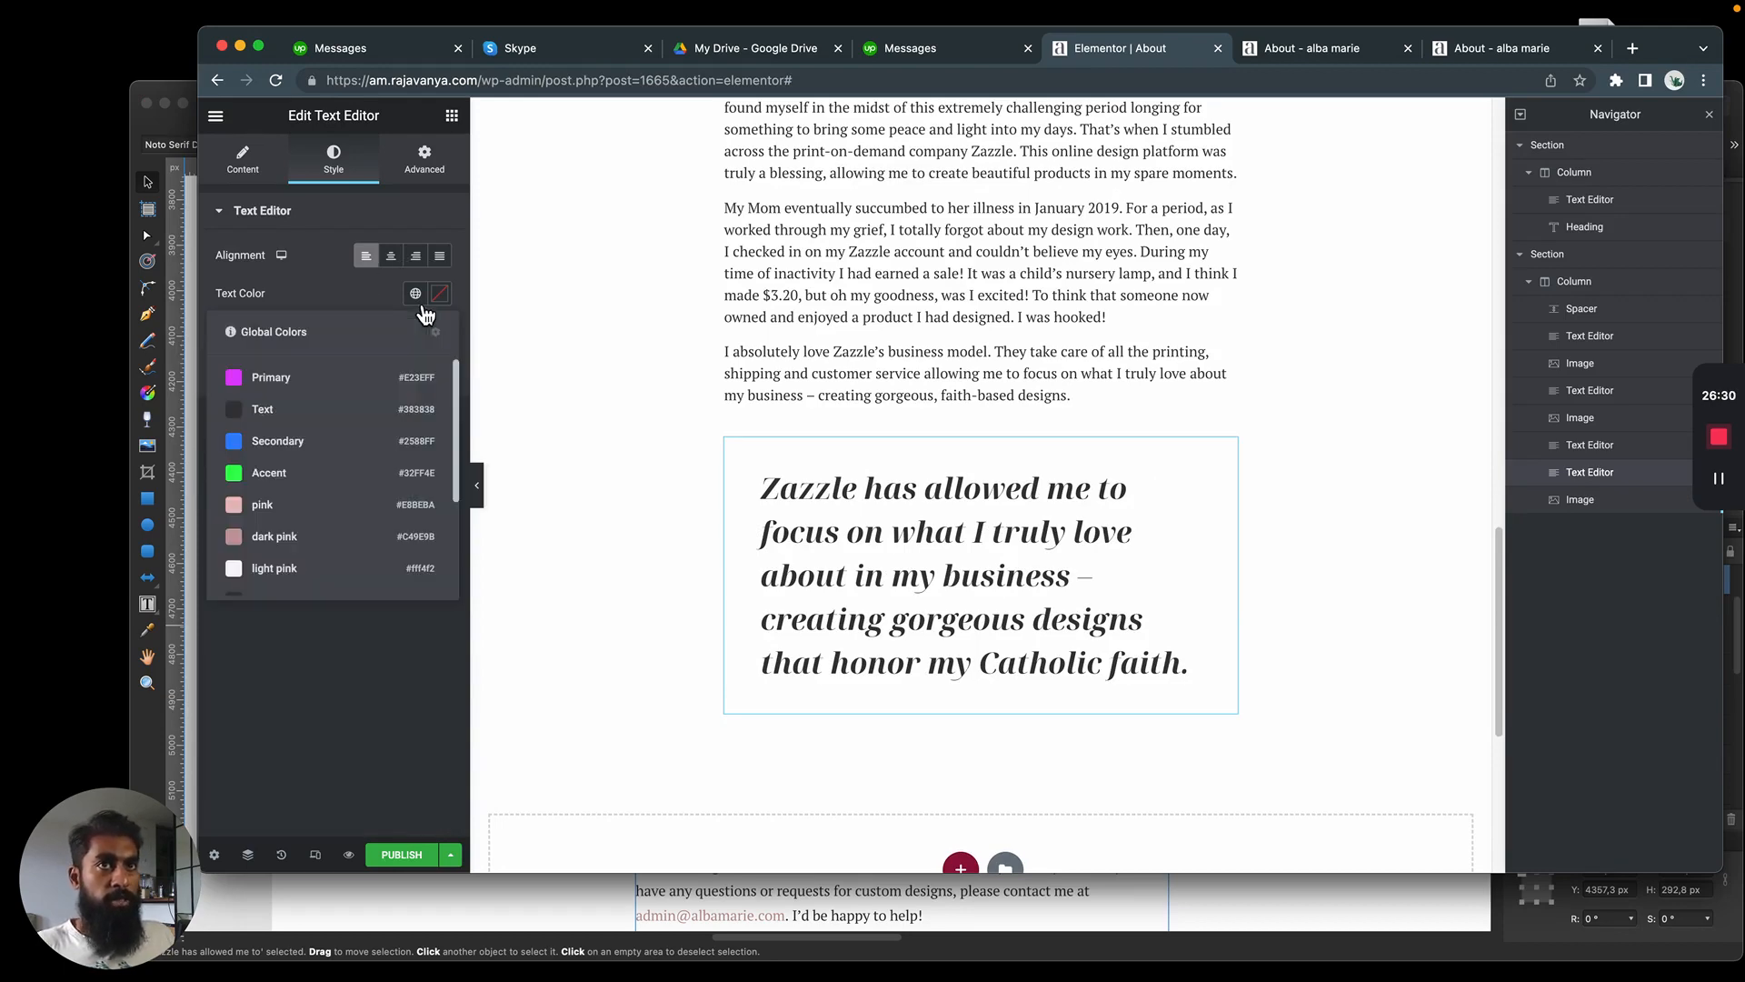
{"action": "left_click", "coordinate": [291, 535]}
{"action": "key", "text": "super+Tab"}
{"action": "key", "text": "super+Tab"}
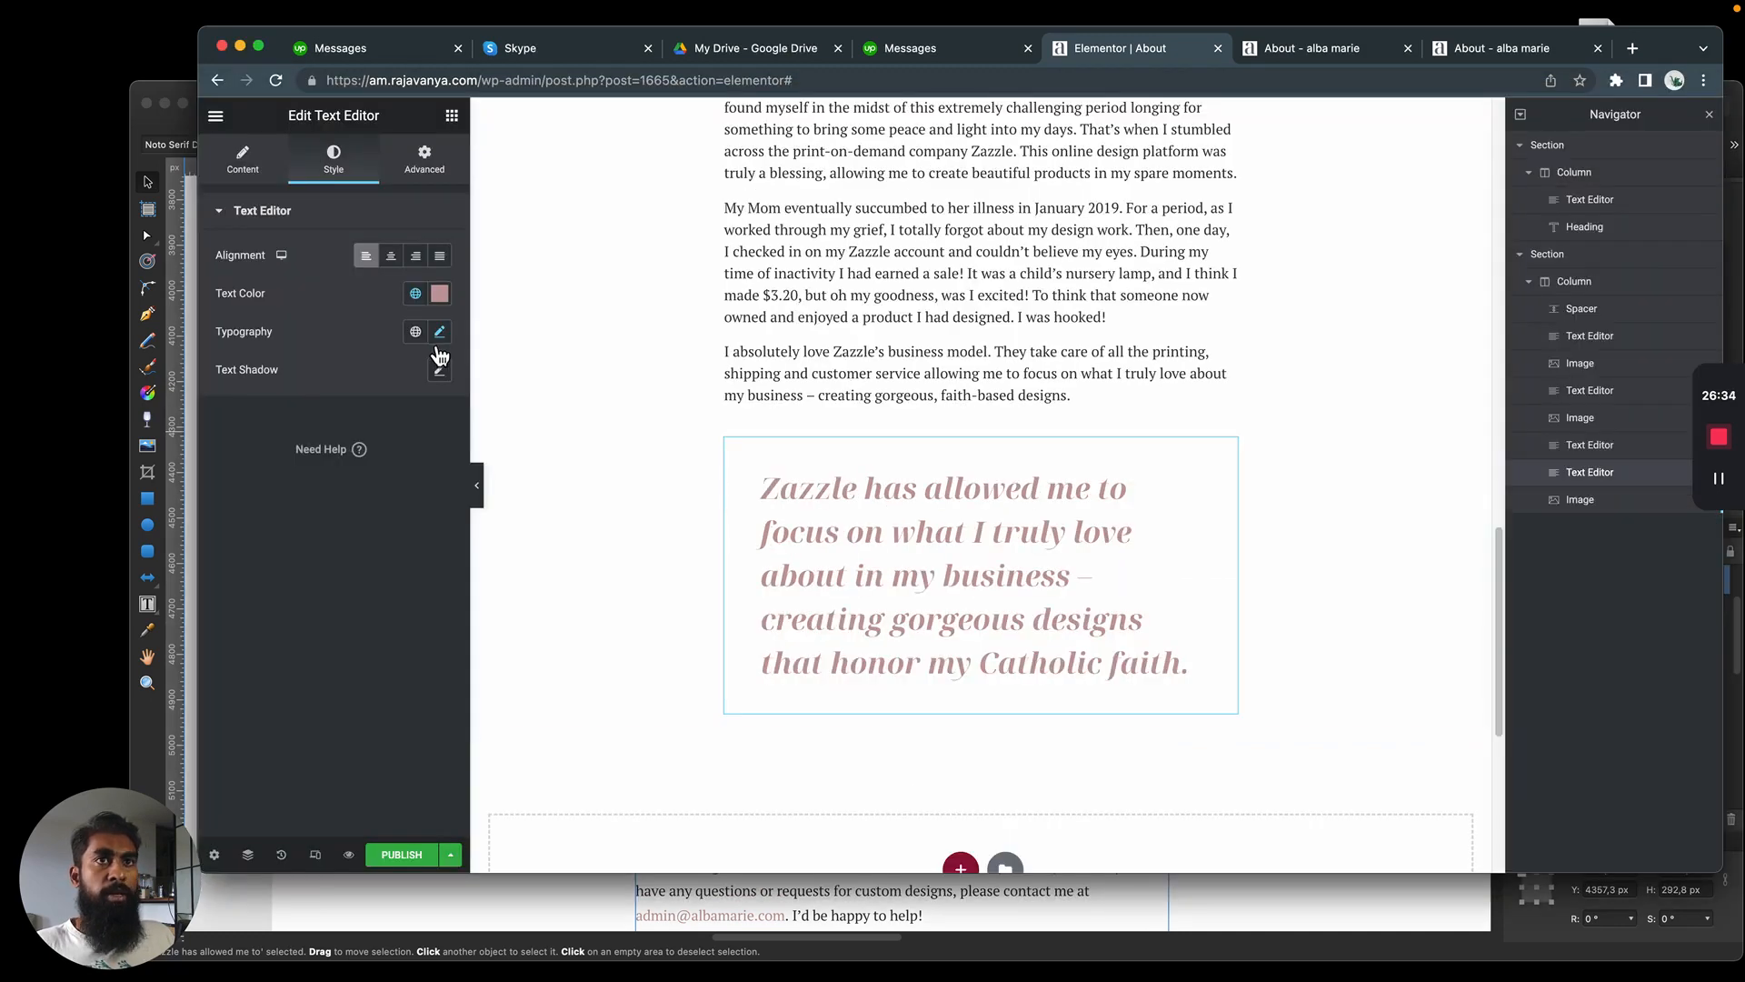
Set the quote's letter spacing to -1.8 and enlarge its font size slightly, checking both against the mockup
{"action": "left_click", "coordinate": [440, 332]}
{"action": "mouse_move", "coordinate": [282, 754]}
{"action": "left_mouse_down"}
{"action": "mouse_move", "coordinate": [261, 750]}
{"action": "mouse_move", "coordinate": [271, 760]}
{"action": "left_mouse_up"}
{"action": "key", "text": "super+Tab"}
{"action": "key", "text": "super+Tab"}
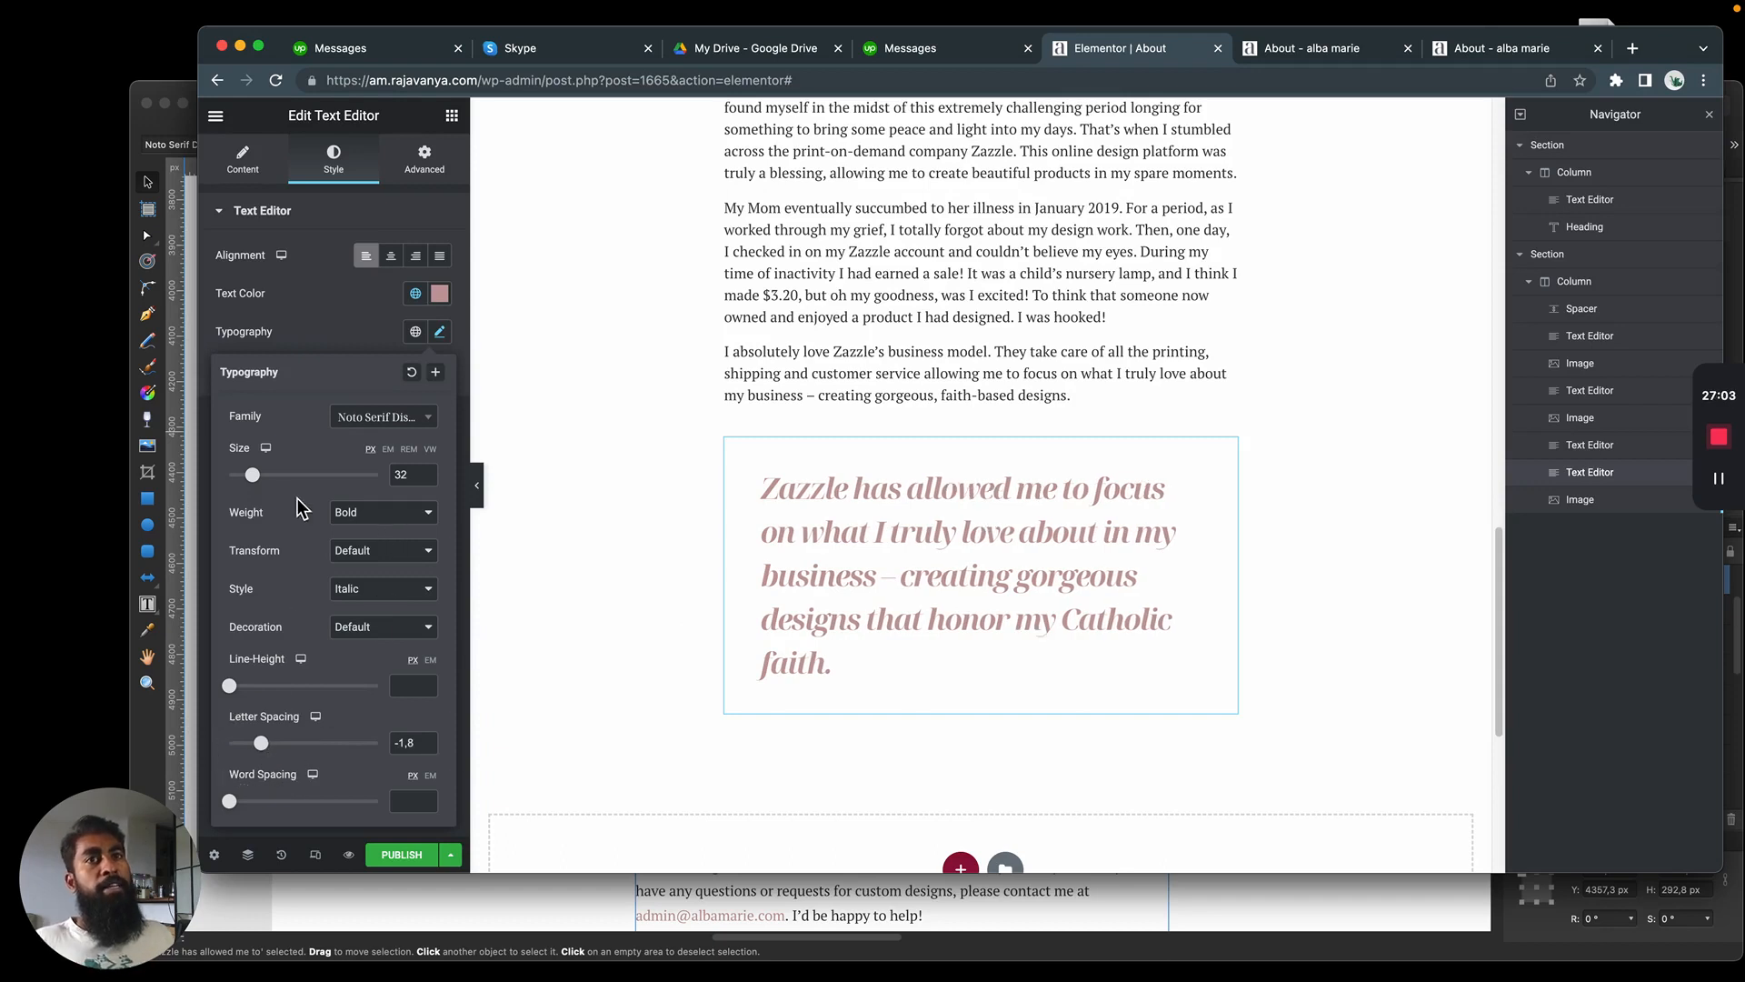
{"action": "left_click_drag", "start_coordinate": [259, 481], "coordinate": [263, 483]}
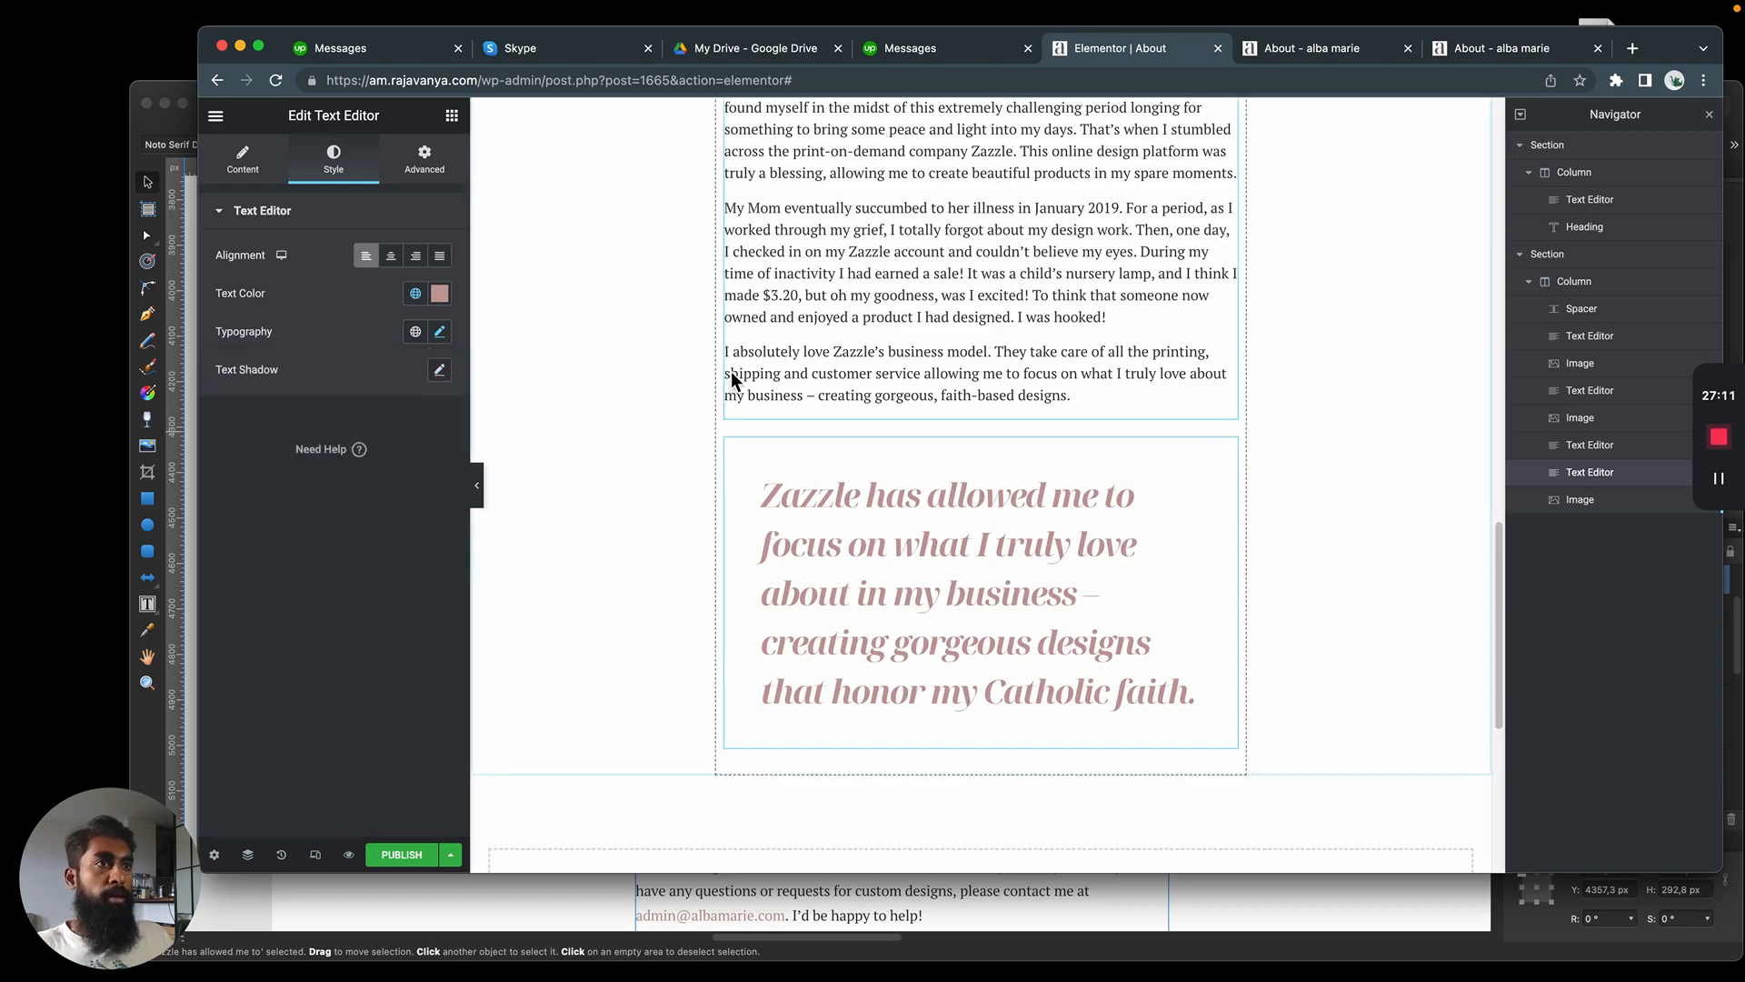
Check the opening quotation mark in the mockup and add an Icon widget directly below the blockquote
{"action": "key", "text": "super+Tab"}
{"action": "left_click", "coordinate": [579, 536]}
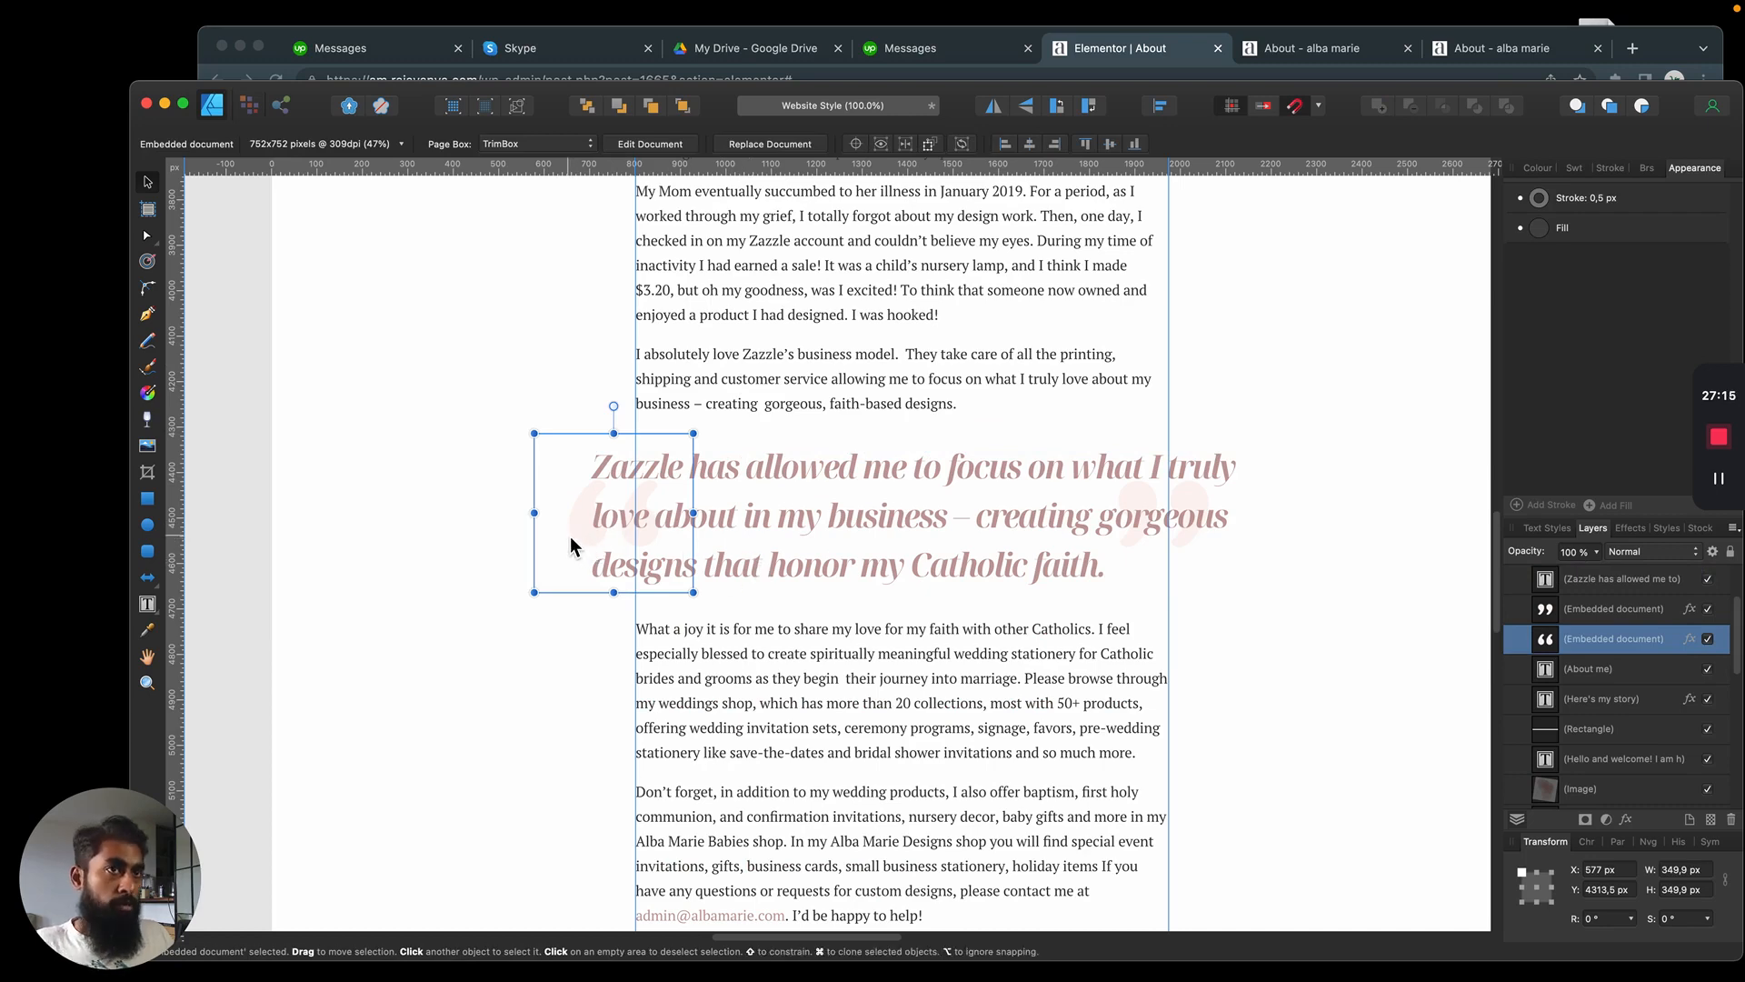
{"action": "key", "text": "super+Tab"}
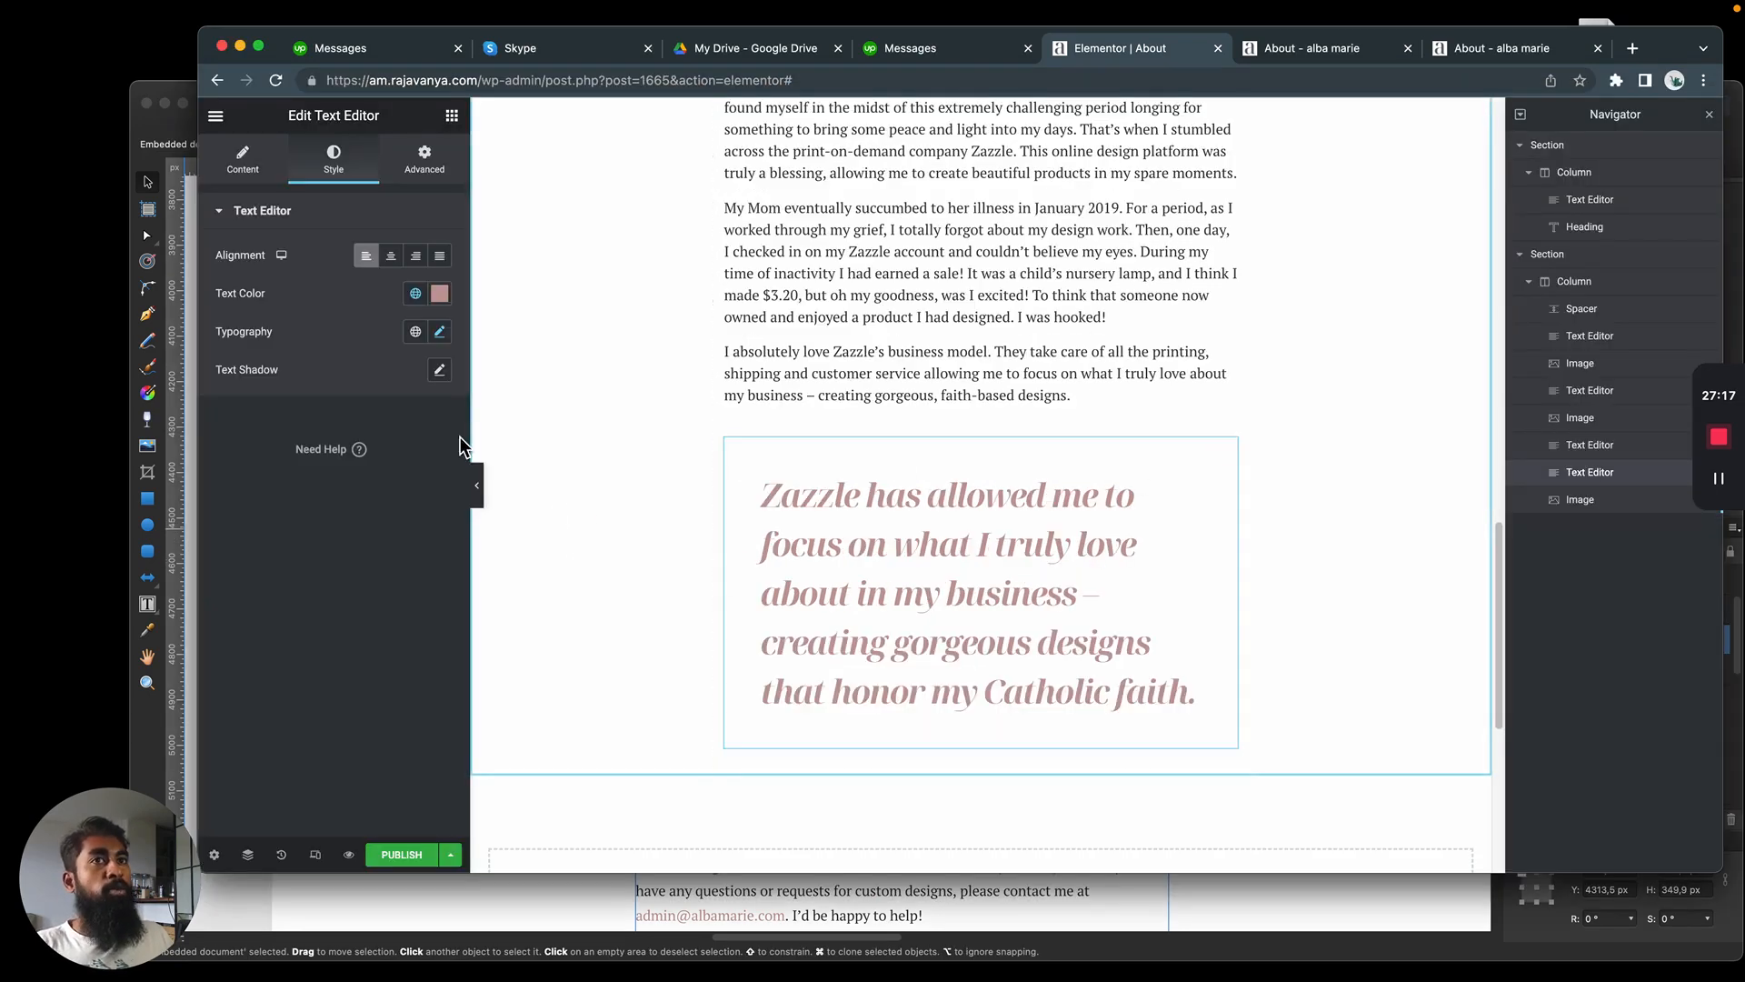
{"action": "left_click", "coordinate": [452, 117]}
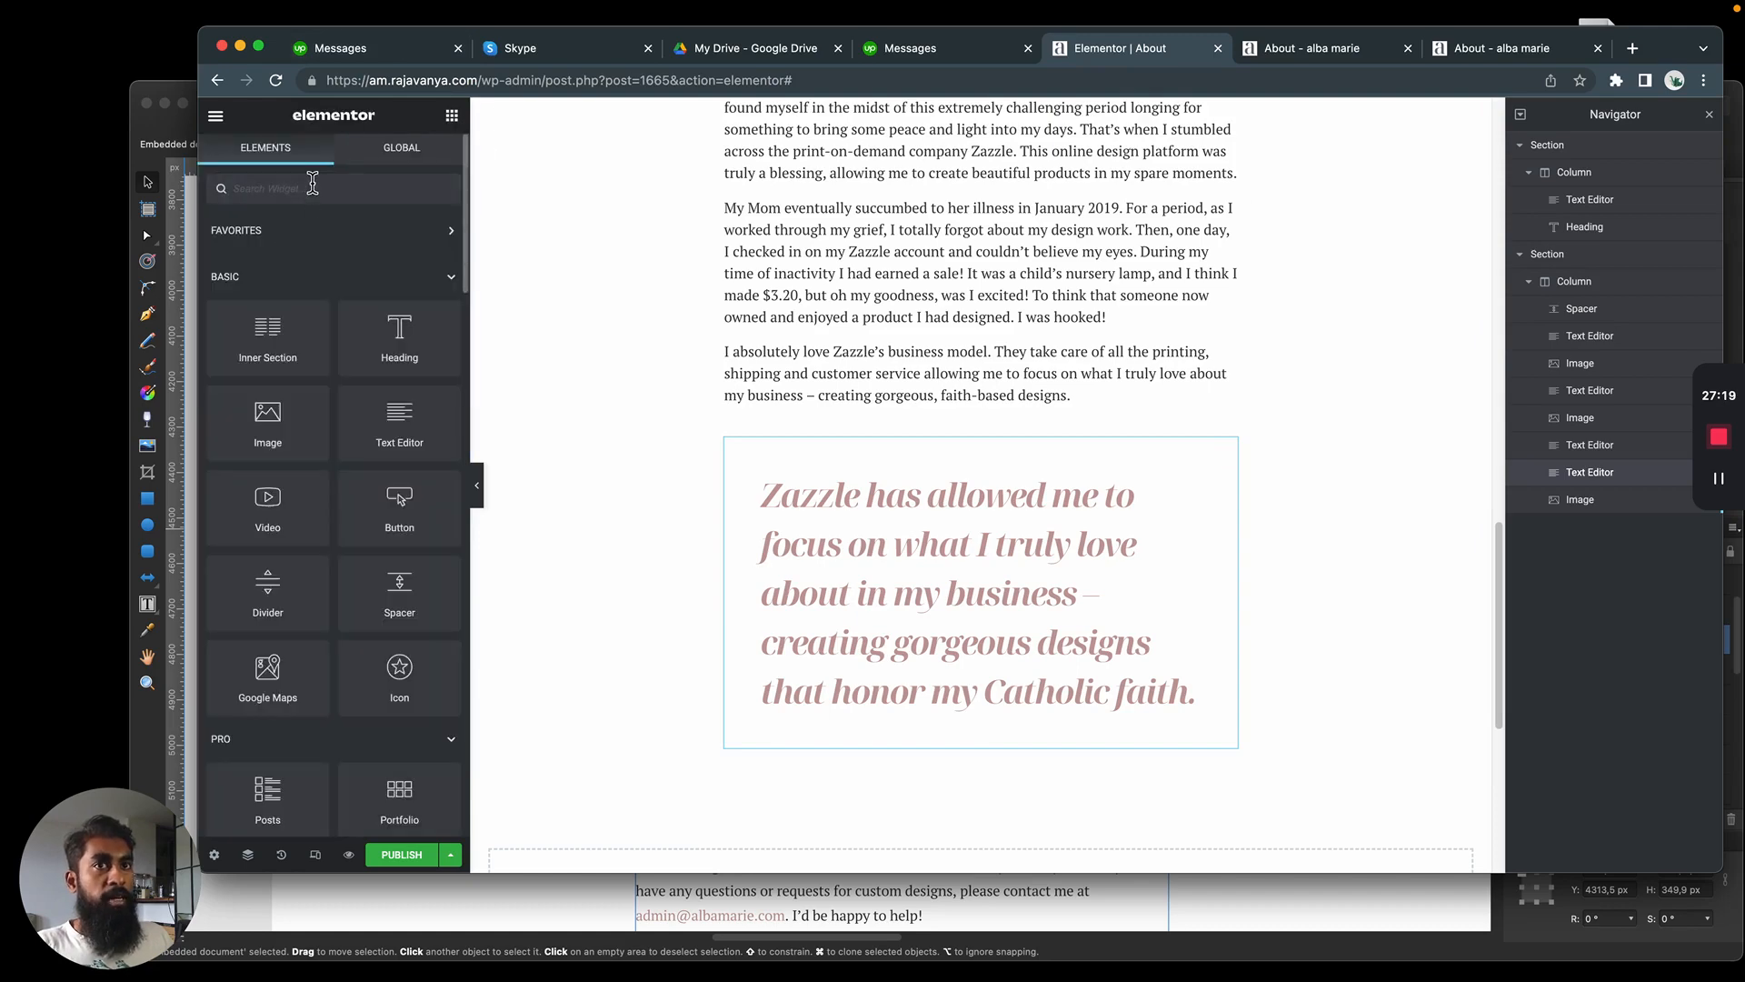
{"action": "type", "text": "icon"}
{"action": "left_click_drag", "start_coordinate": [276, 263], "coordinate": [903, 686]}
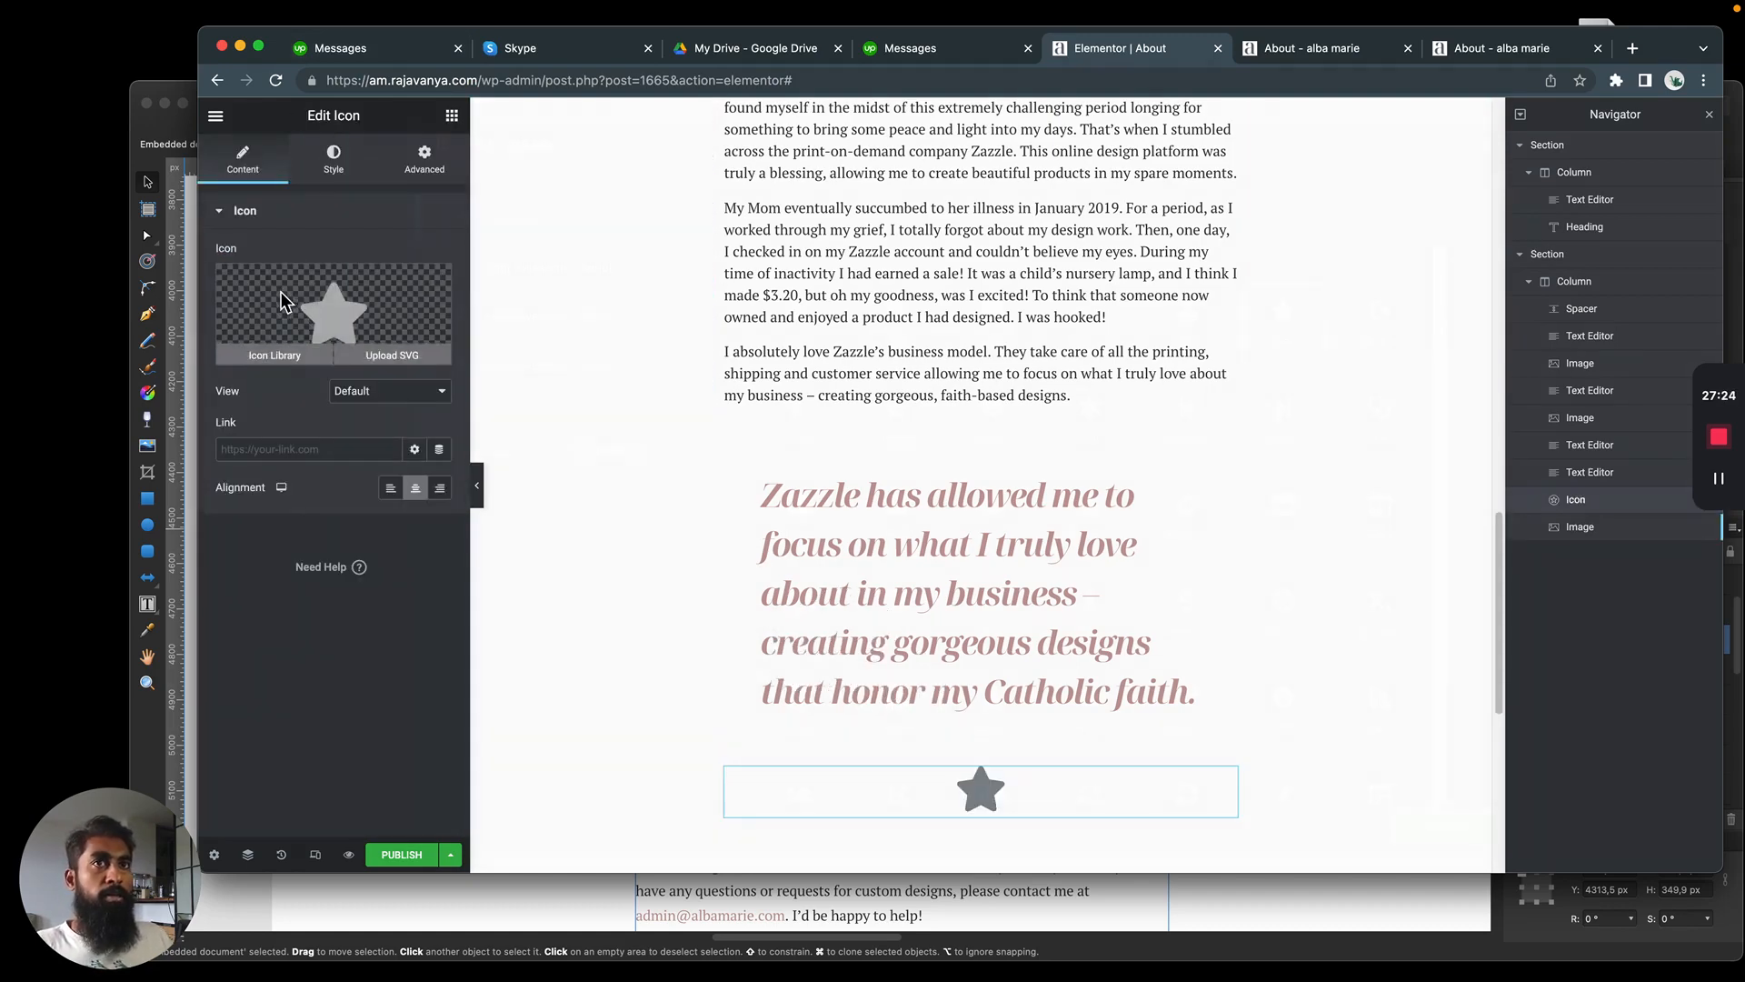
Replace the widget's star with the opening quotation mark icon from the Icon Library
{"action": "left_click", "coordinate": [274, 345]}
{"action": "left_click", "coordinate": [986, 202]}
{"action": "type", "text": "quote"}
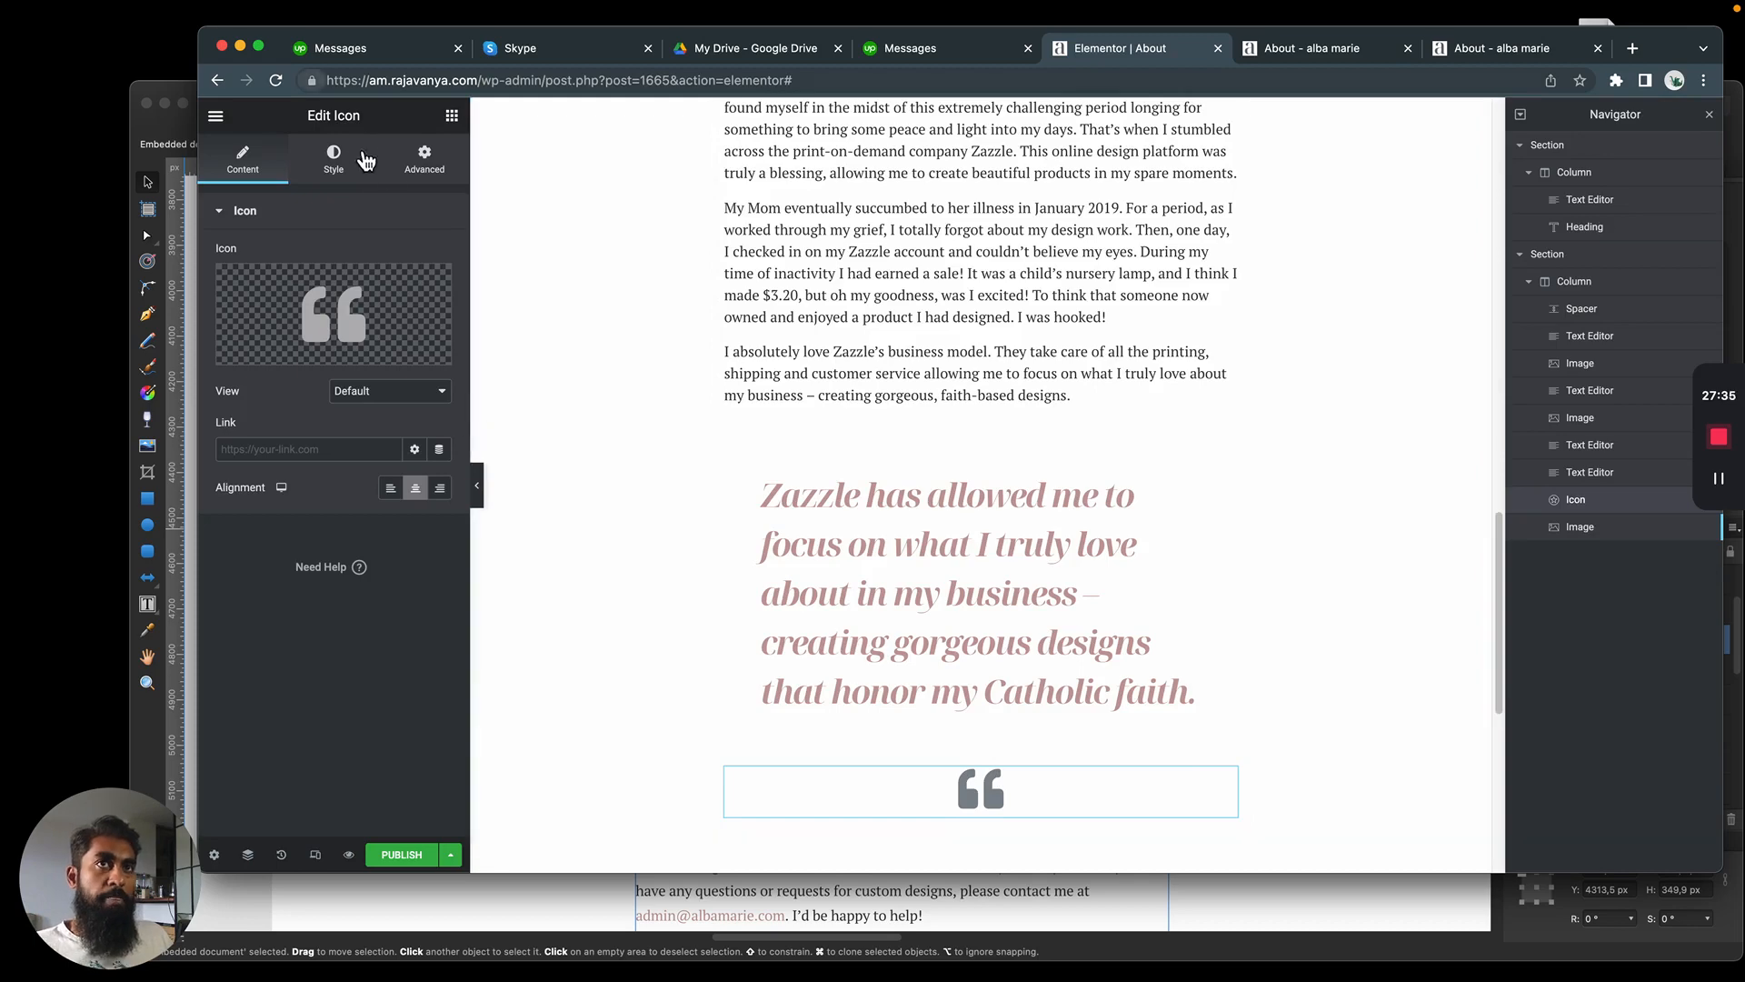
Set the quotation mark icon's primary color to a pale pink global color and compare it with the mockup
{"action": "left_click", "coordinate": [428, 174]}
{"action": "left_click", "coordinate": [333, 162]}
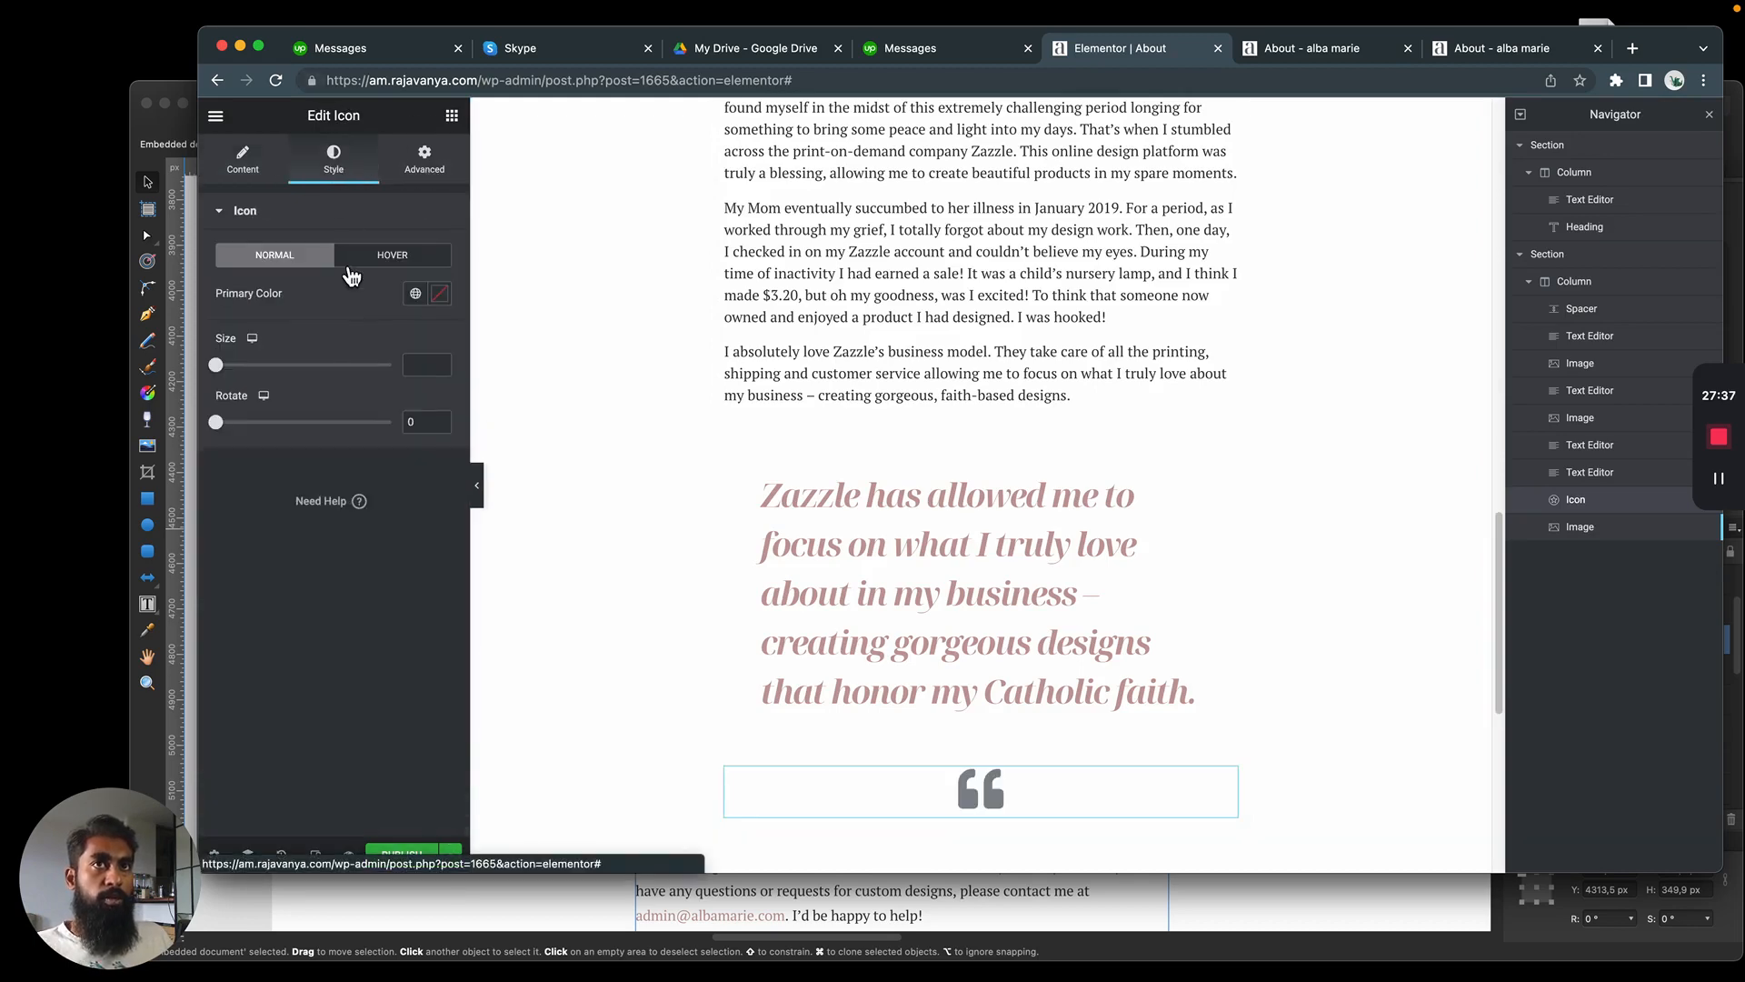
{"action": "left_click", "coordinate": [416, 294]}
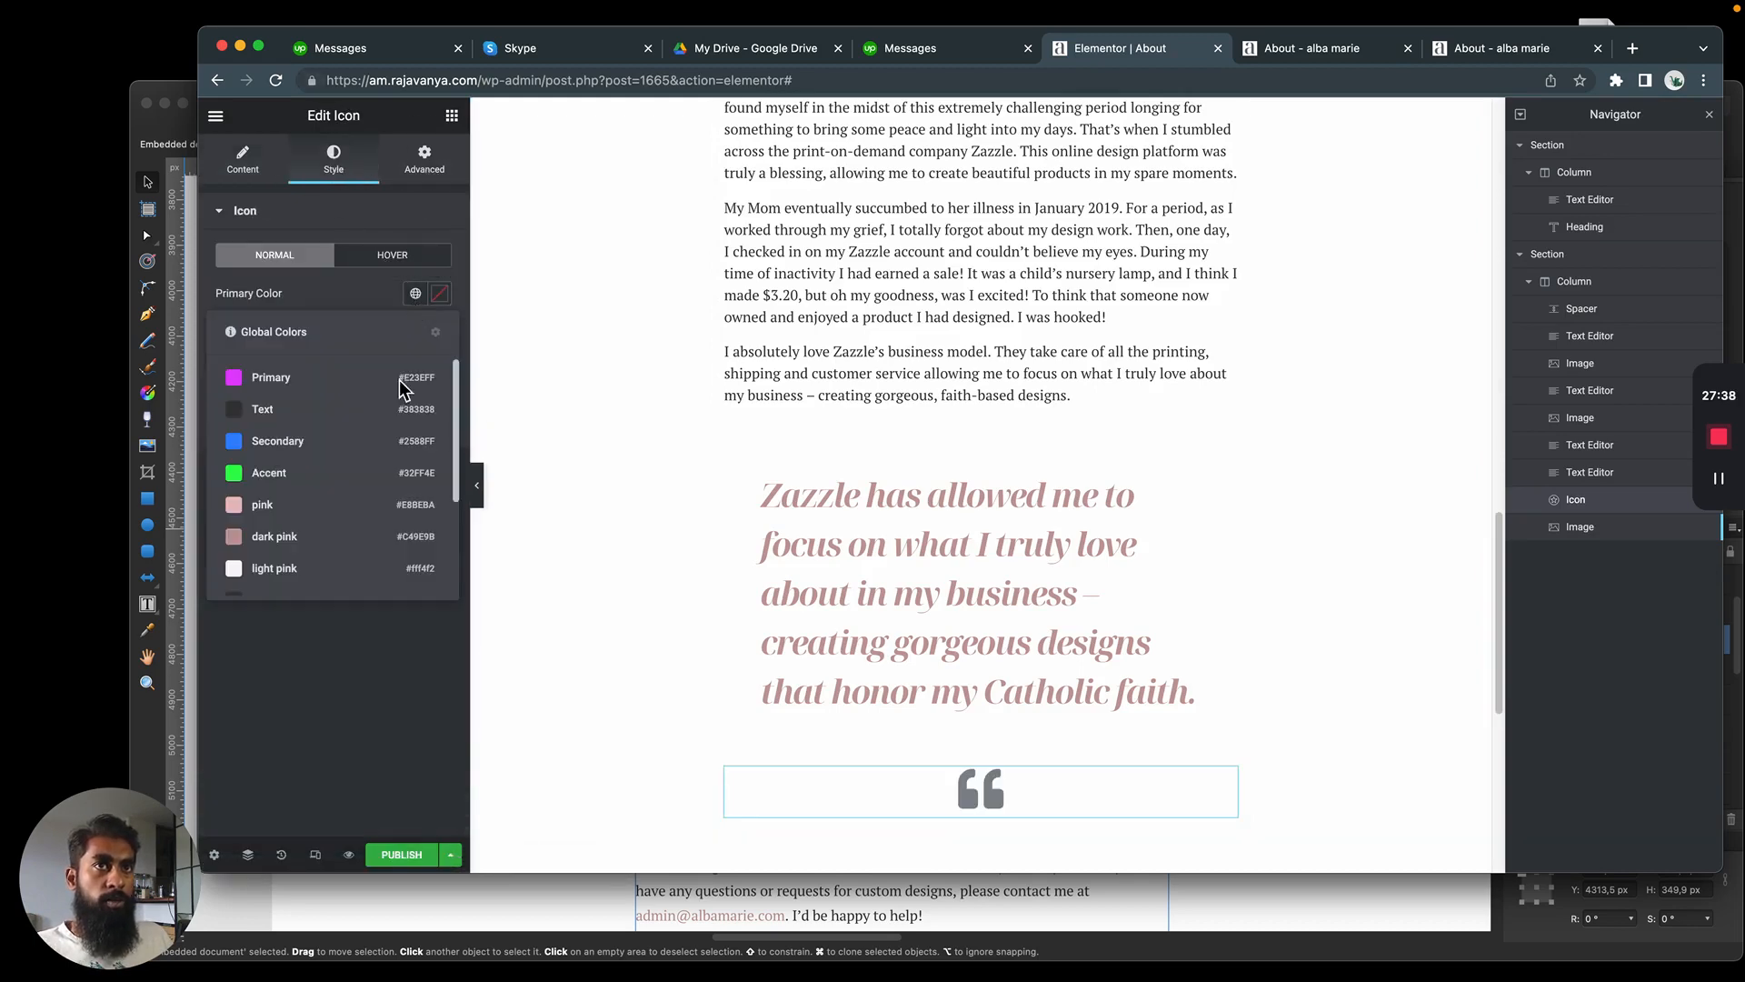
{"action": "left_click", "coordinate": [303, 538]}
{"action": "left_click", "coordinate": [415, 294]}
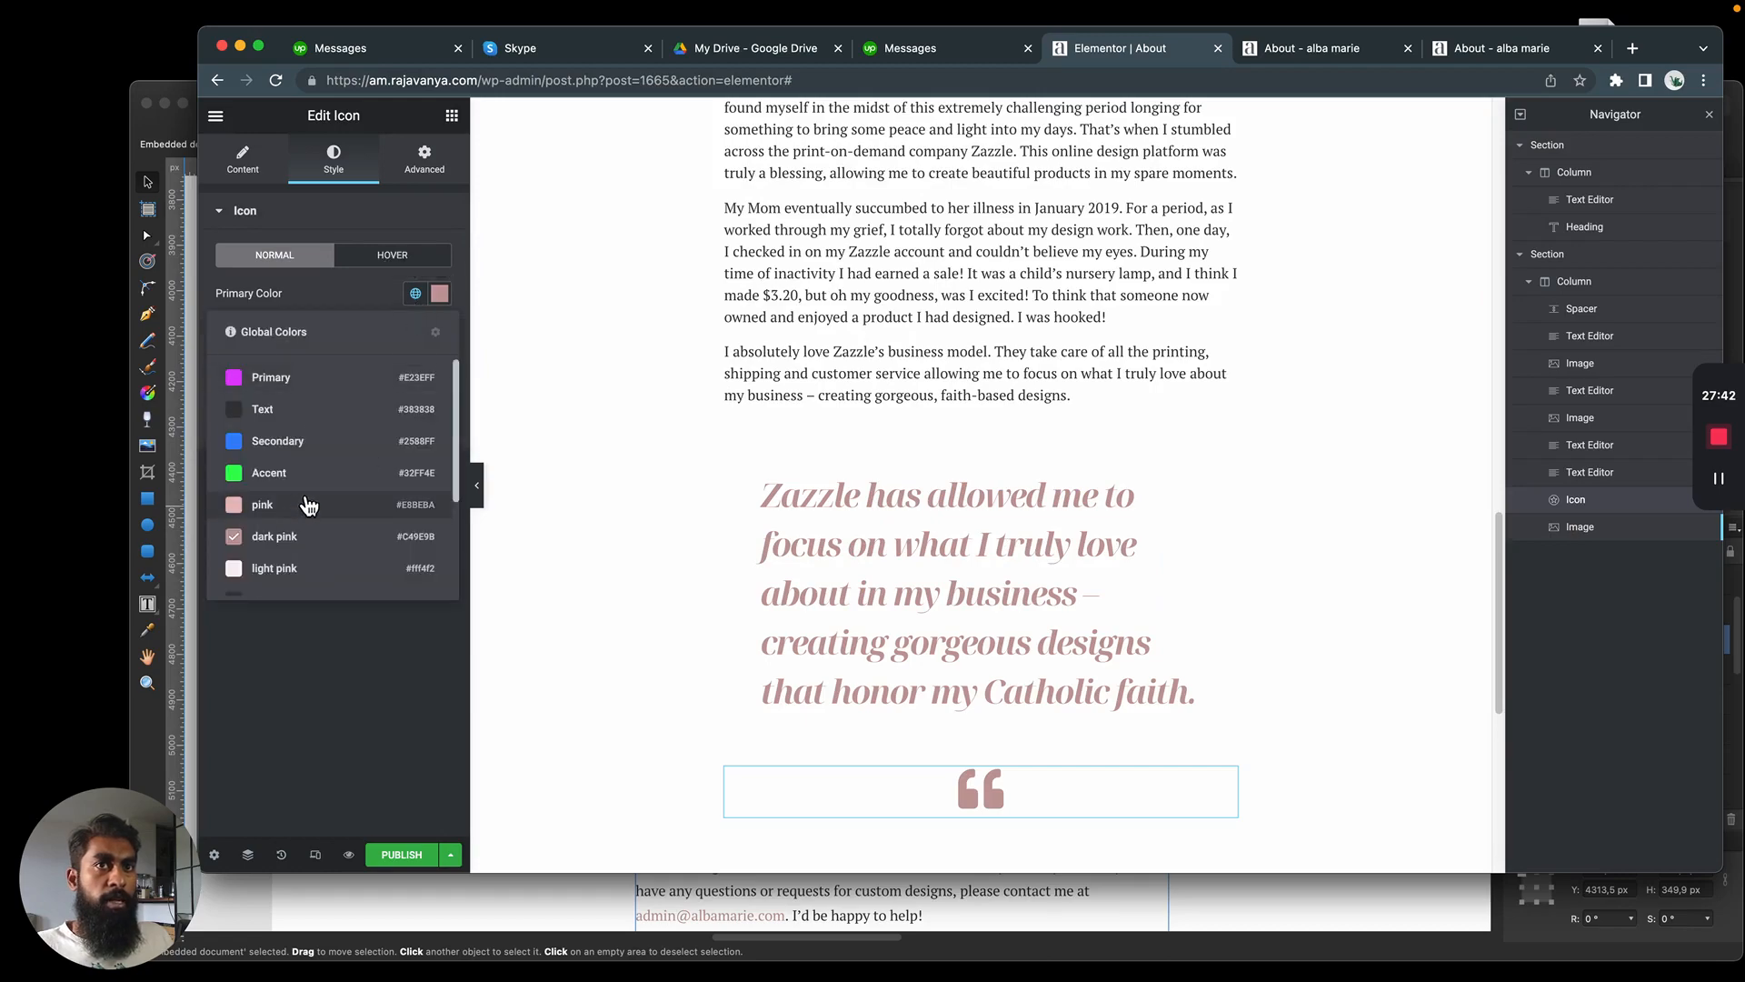
{"action": "scroll", "coordinate": [304, 518], "scroll_direction": "down", "scroll_amount": 1}
{"action": "key", "text": "super+Tab"}
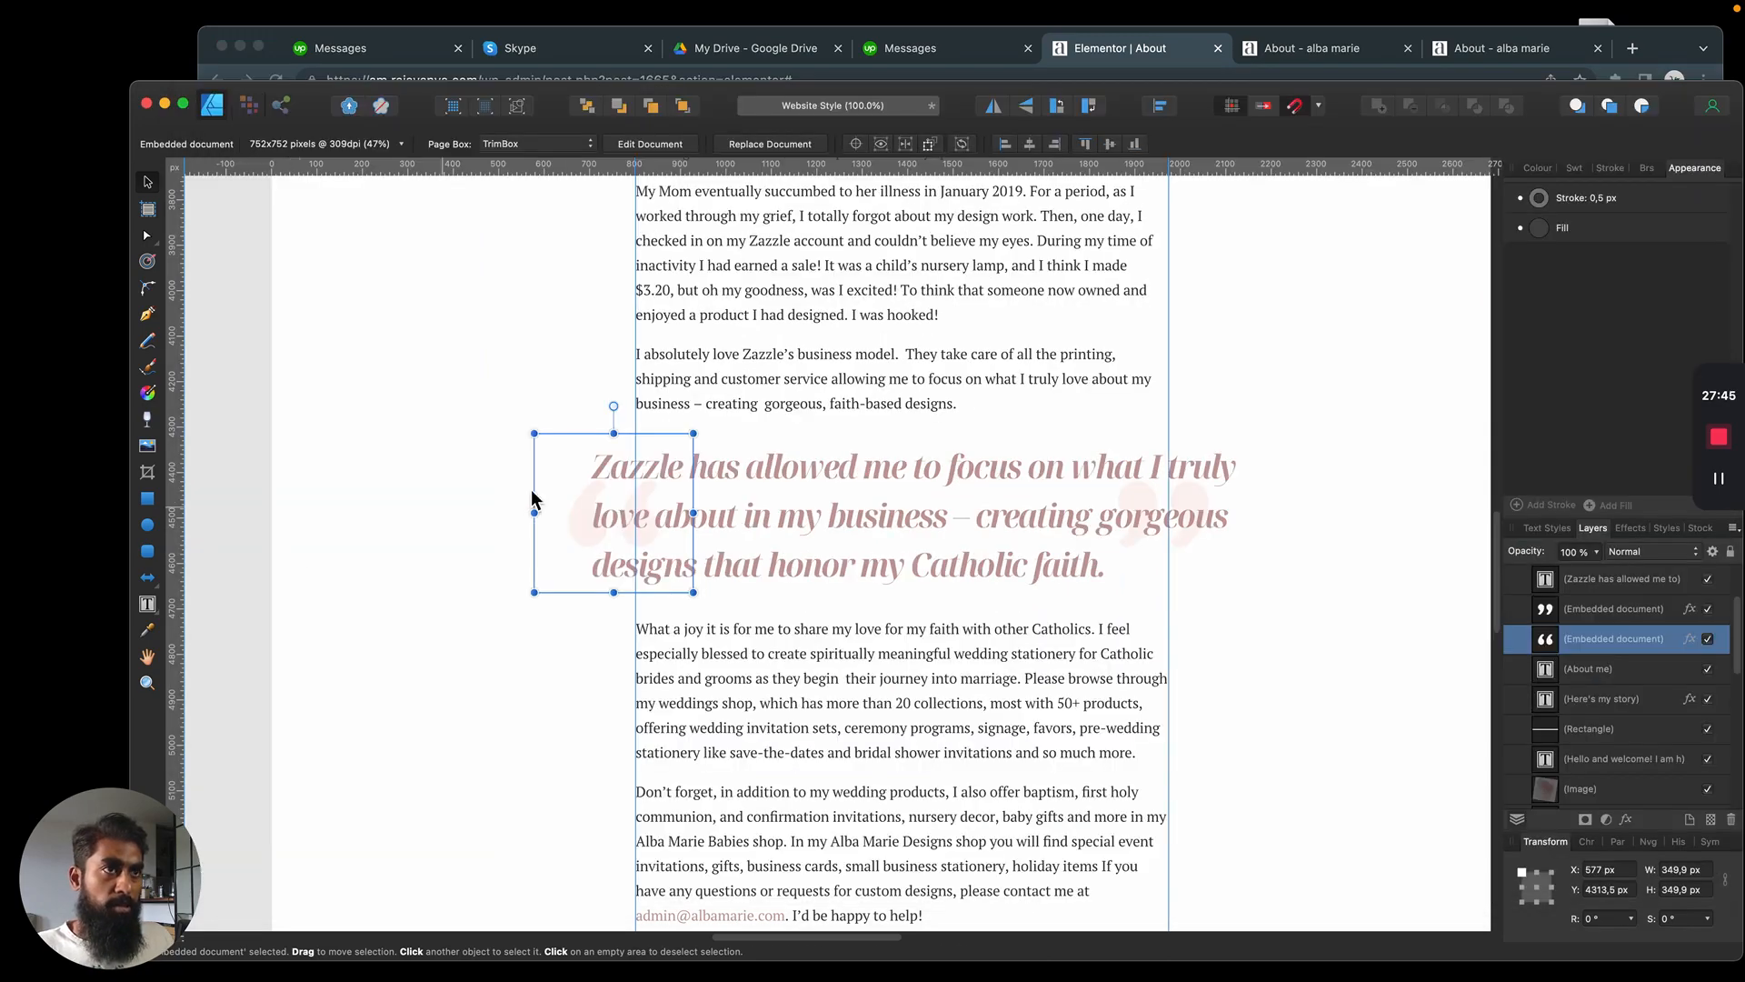
{"action": "scroll", "coordinate": [591, 466], "scroll_direction": "up", "scroll_amount": 15}
{"action": "scroll", "coordinate": [546, 439], "scroll_direction": "down", "scroll_amount": 8}
{"action": "scroll", "coordinate": [537, 439], "scroll_direction": "down", "scroll_amount": 10}
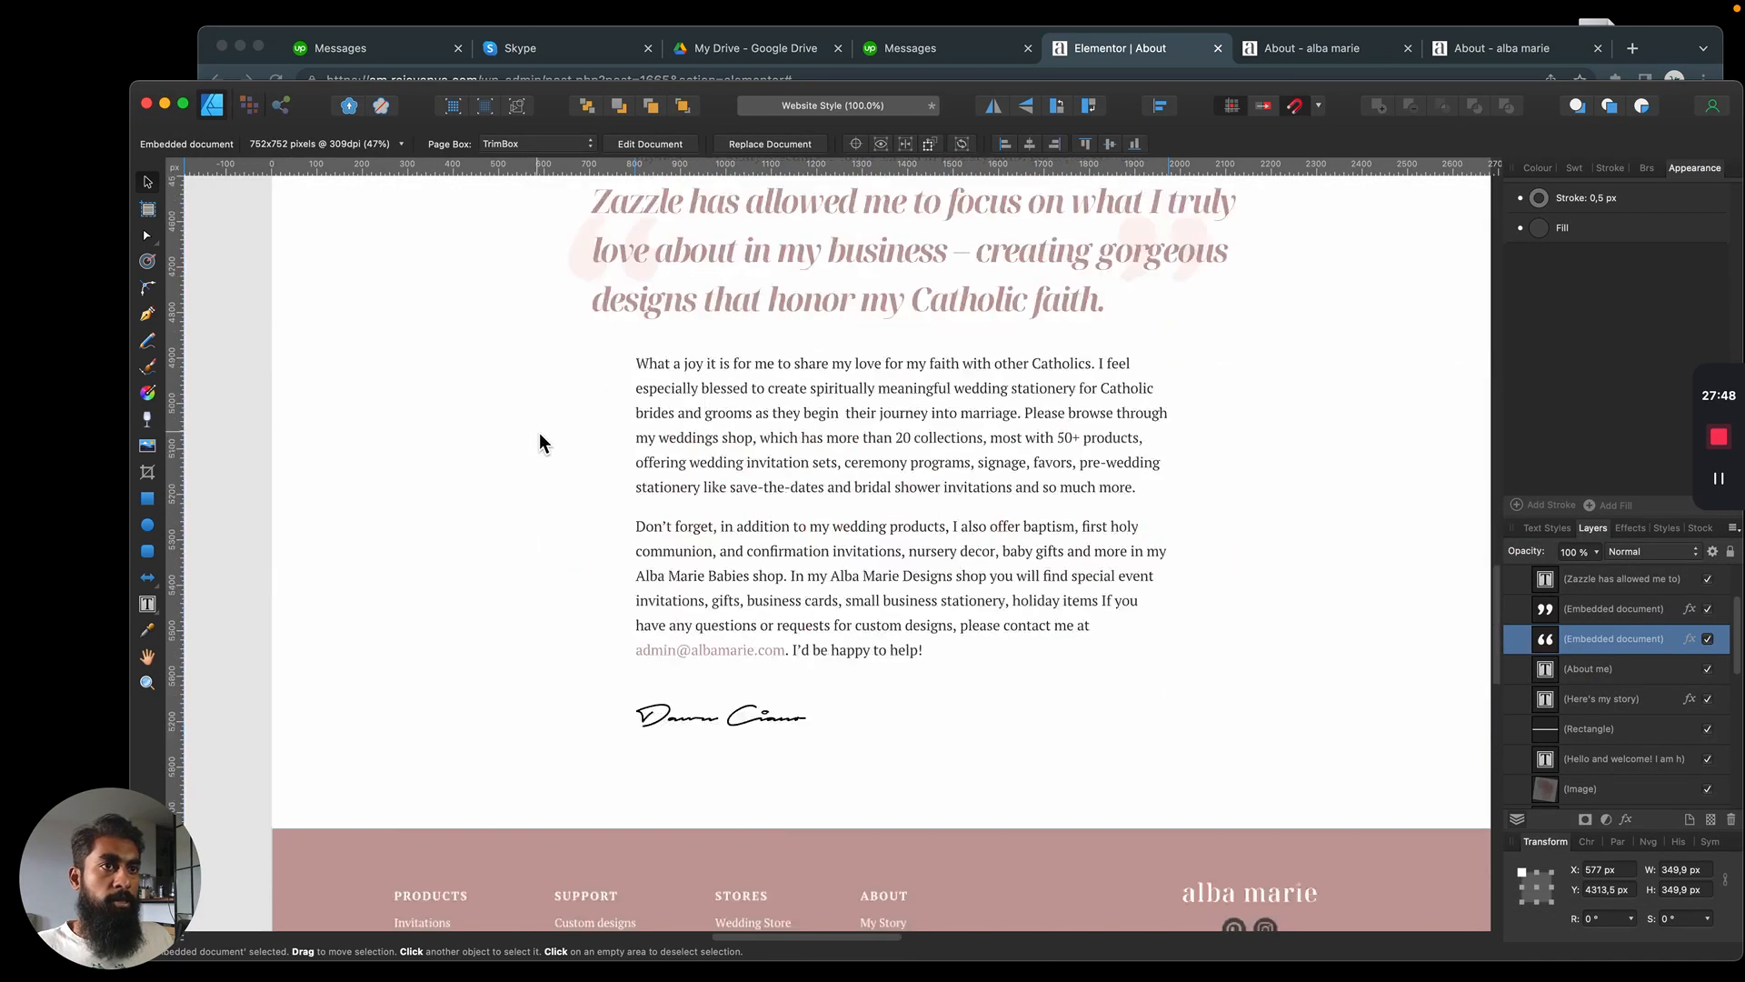
{"action": "scroll", "coordinate": [538, 432], "scroll_direction": "up", "scroll_amount": 3}
{"action": "key", "text": "super+Tab"}
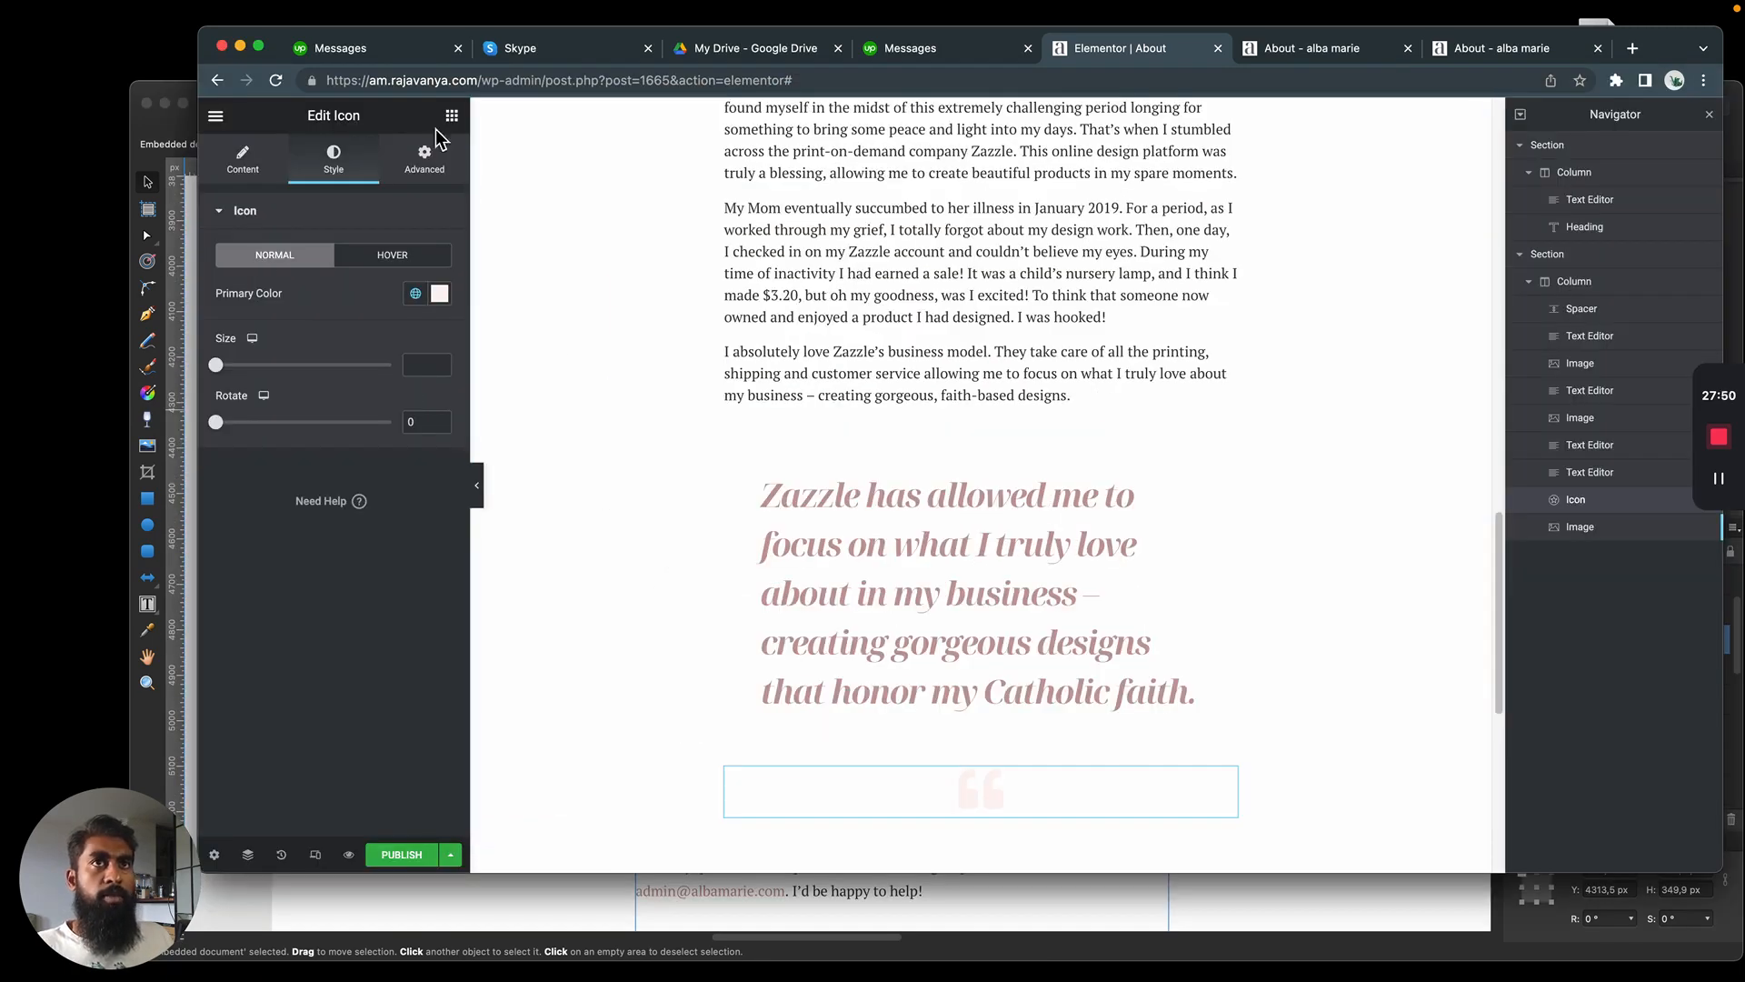
Set the icon's position to Absolute and shift it to offsets of about 279 px horizontally and 114 px vertically
{"action": "left_click", "coordinate": [425, 157]}
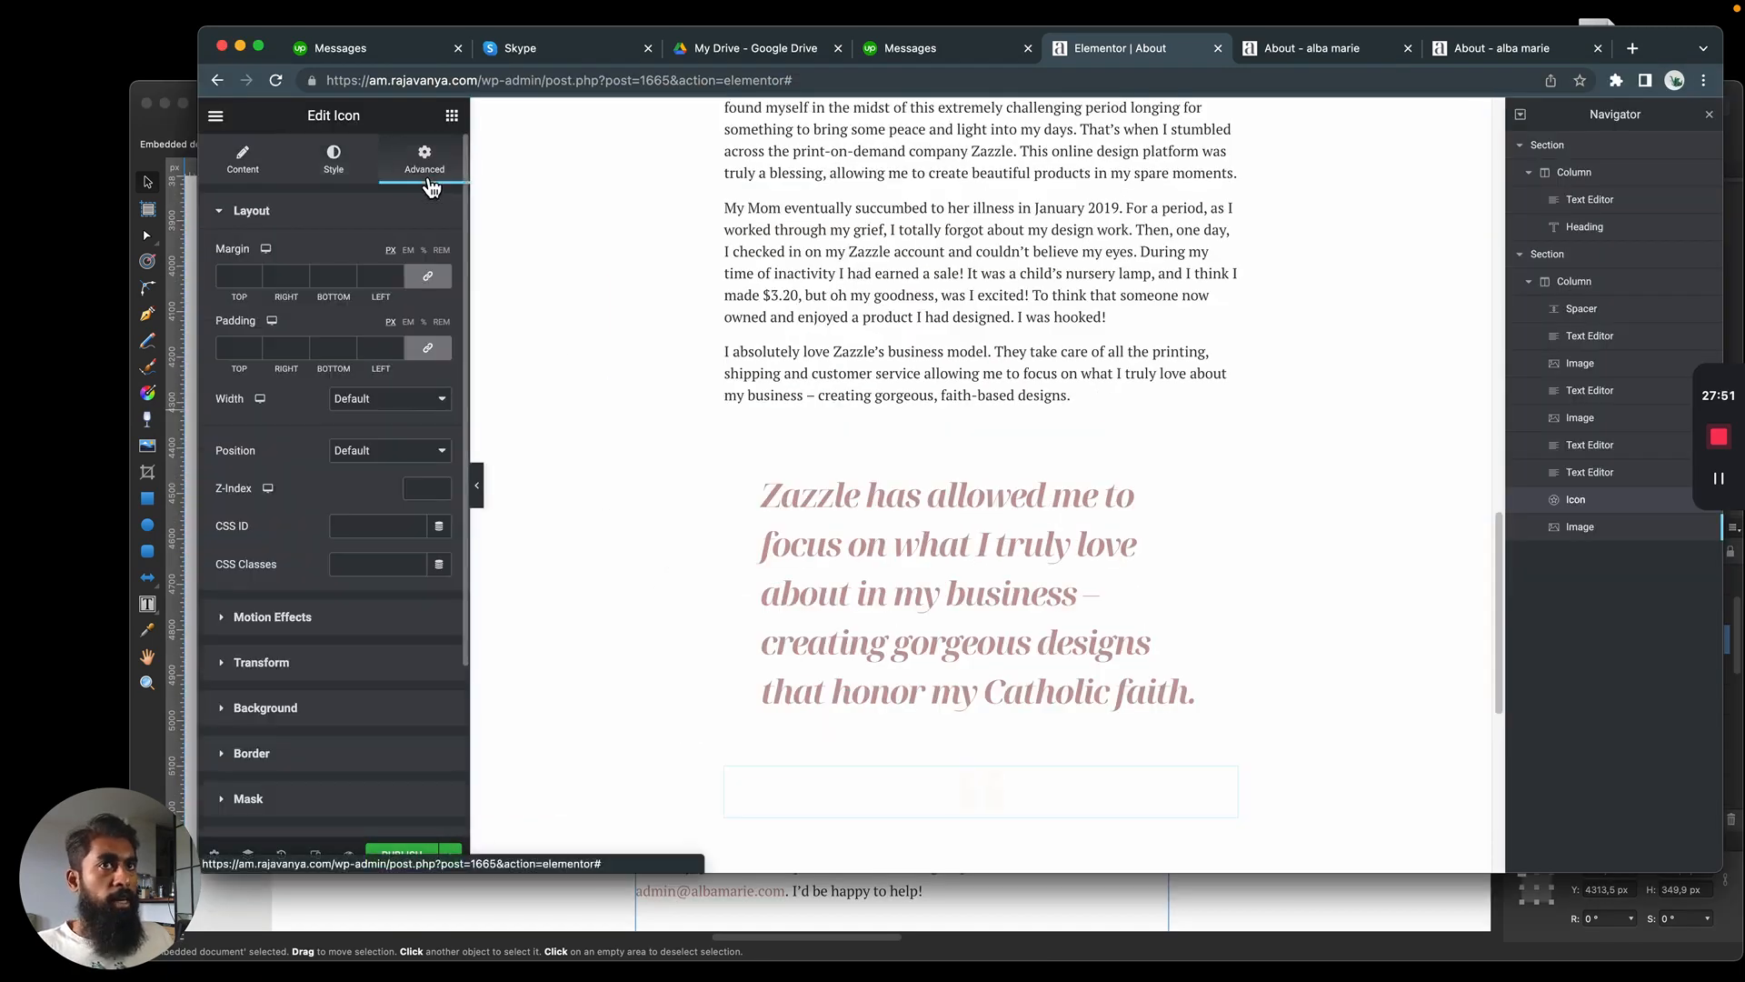
{"action": "left_click", "coordinate": [382, 451]}
{"action": "left_click", "coordinate": [392, 468]}
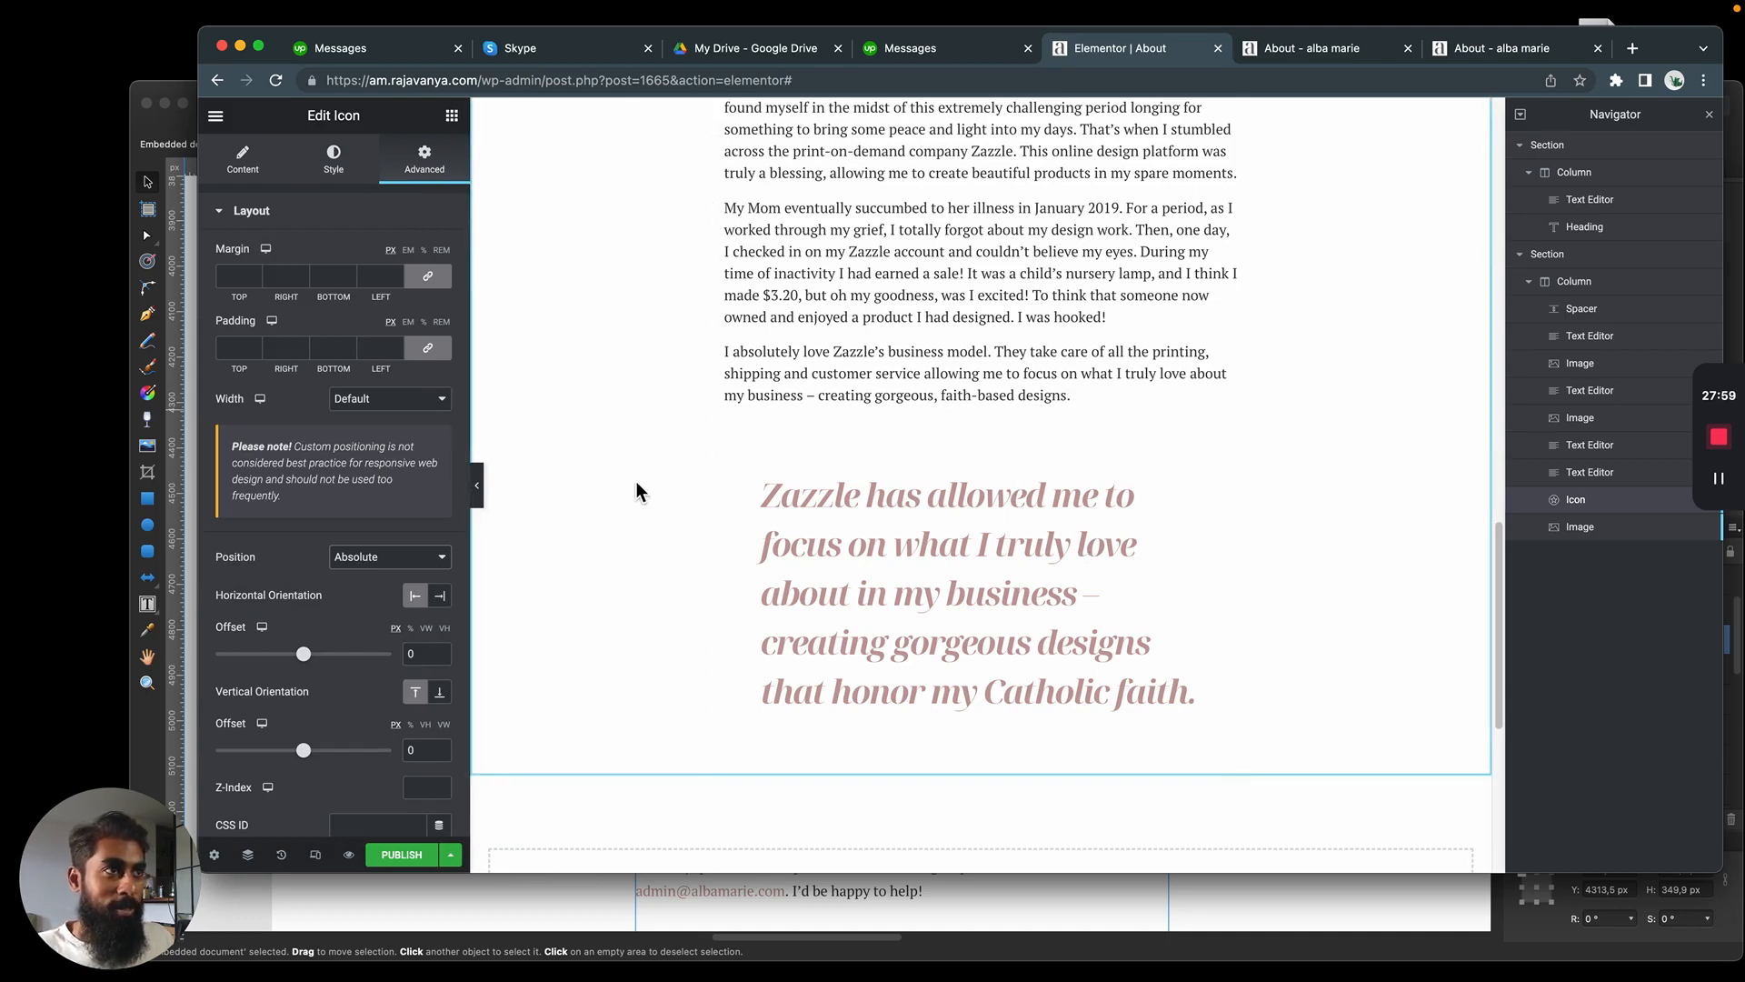
{"action": "scroll", "coordinate": [637, 483], "scroll_direction": "down", "scroll_amount": 2}
{"action": "scroll", "coordinate": [639, 487], "scroll_direction": "up", "scroll_amount": 6}
{"action": "scroll", "coordinate": [640, 491], "scroll_direction": "down", "scroll_amount": 3}
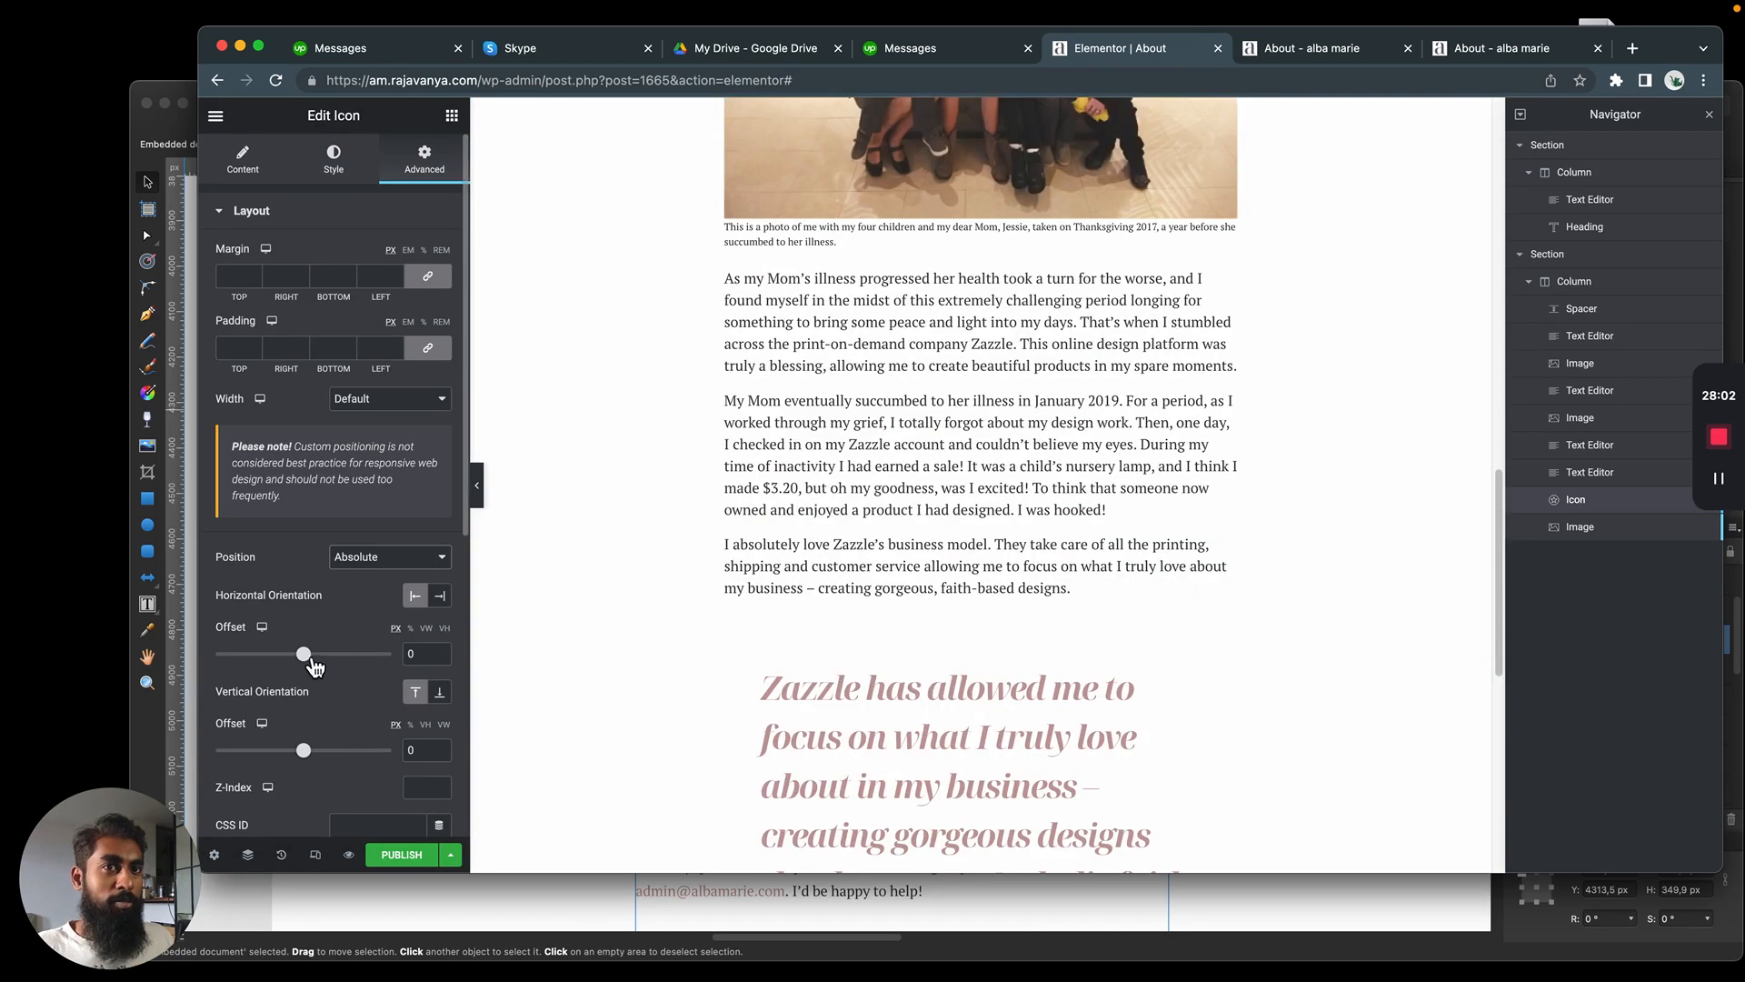
{"action": "left_click_drag", "start_coordinate": [310, 756], "coordinate": [313, 756]}
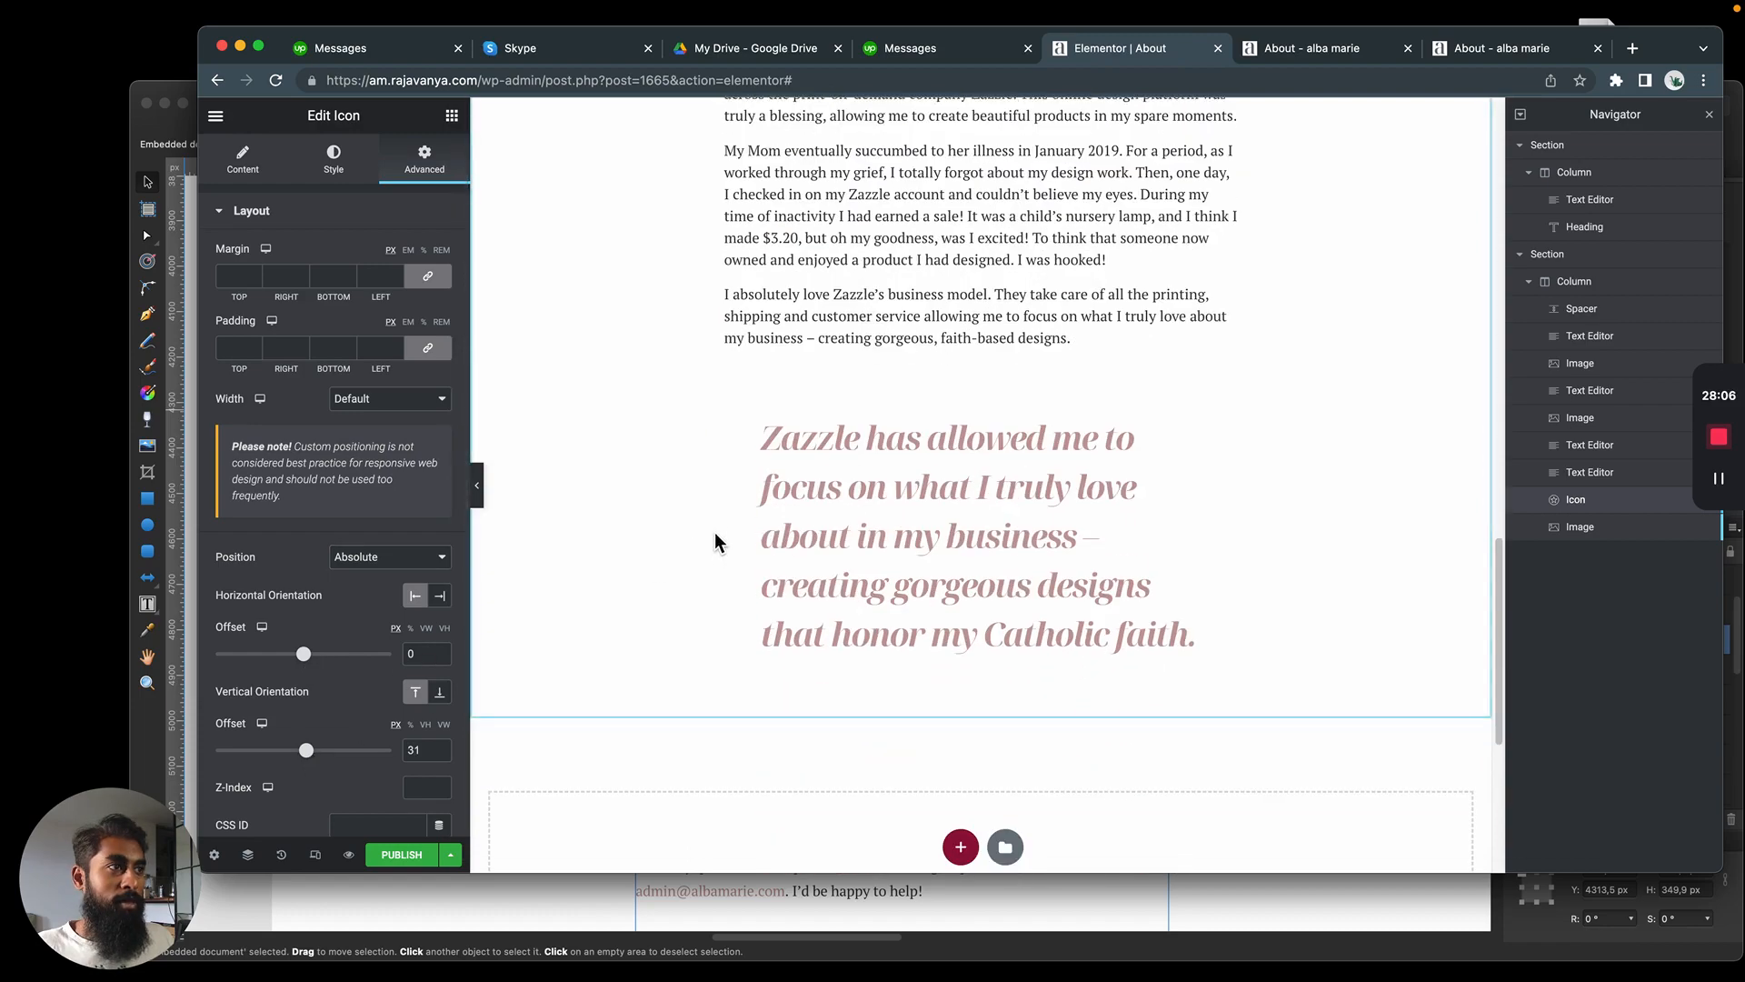
{"action": "left_click_drag", "start_coordinate": [309, 659], "coordinate": [322, 662]}
{"action": "left_click_drag", "start_coordinate": [322, 661], "coordinate": [333, 662]}
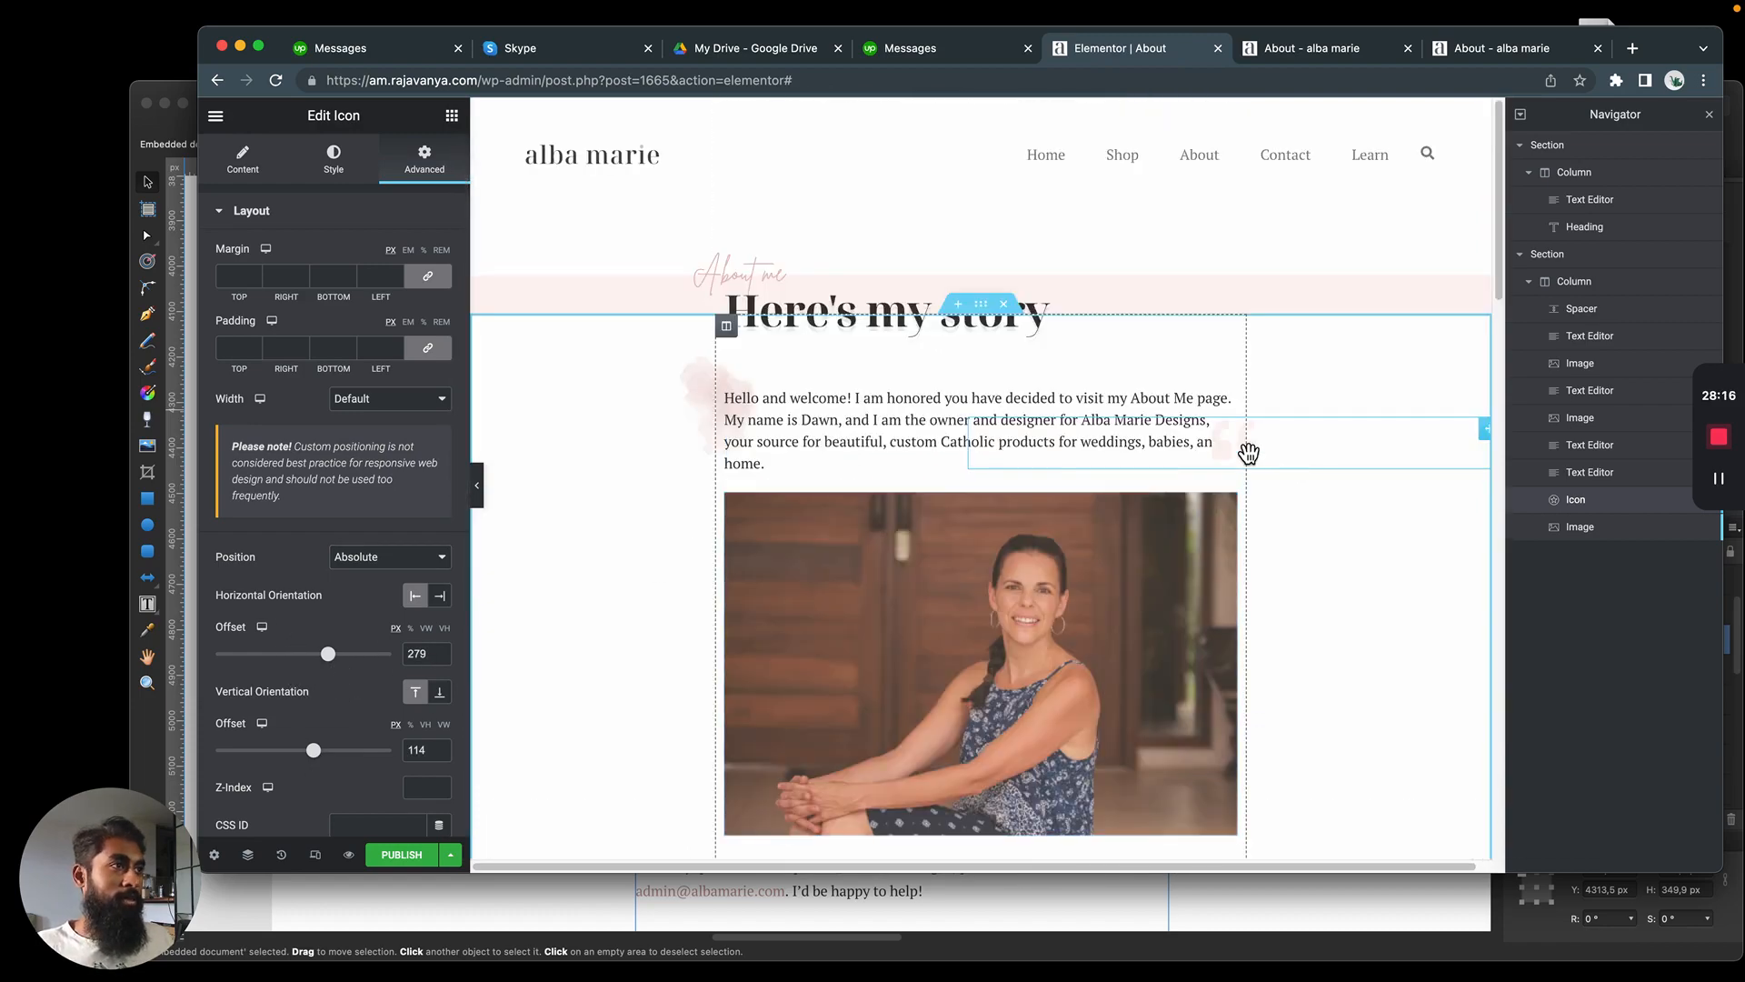
Move the quotation mark icon to the blockquote's upper-left corner, at offsets of about -284 px horizontally and 1842 px vertically
{"action": "scroll", "coordinate": [1091, 509], "scroll_direction": "down", "scroll_amount": 10}
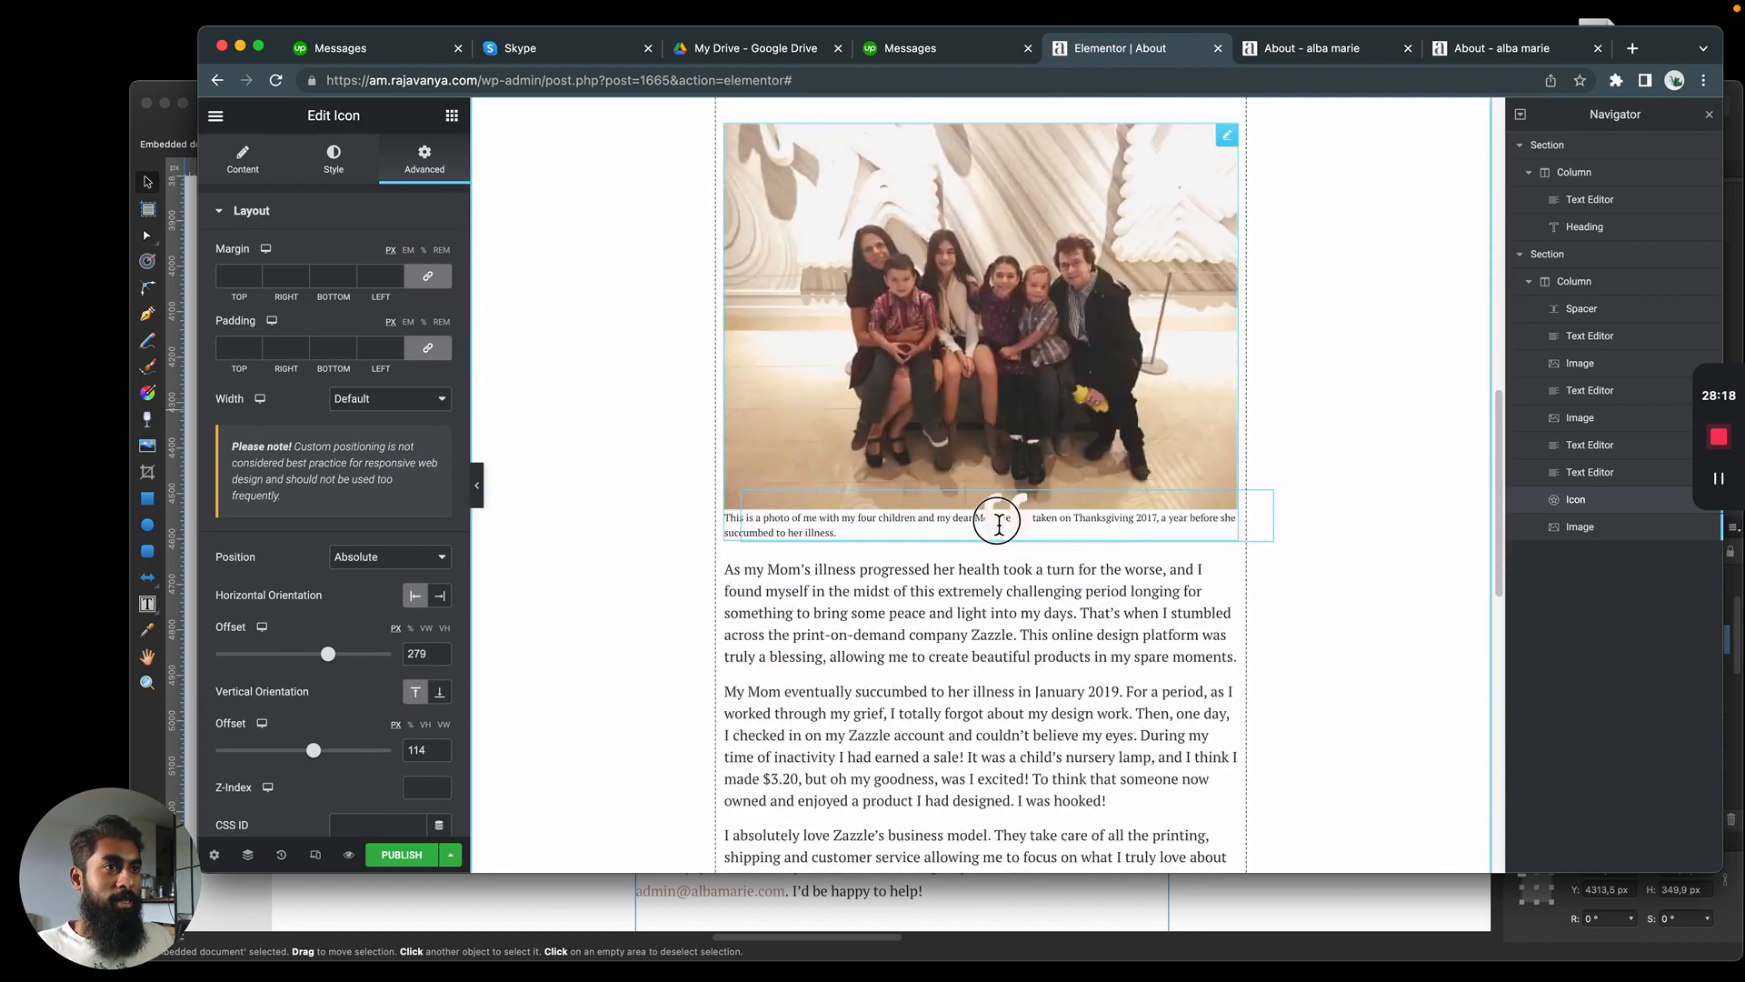
{"action": "left_click_drag", "start_coordinate": [998, 525], "coordinate": [724, 586]}
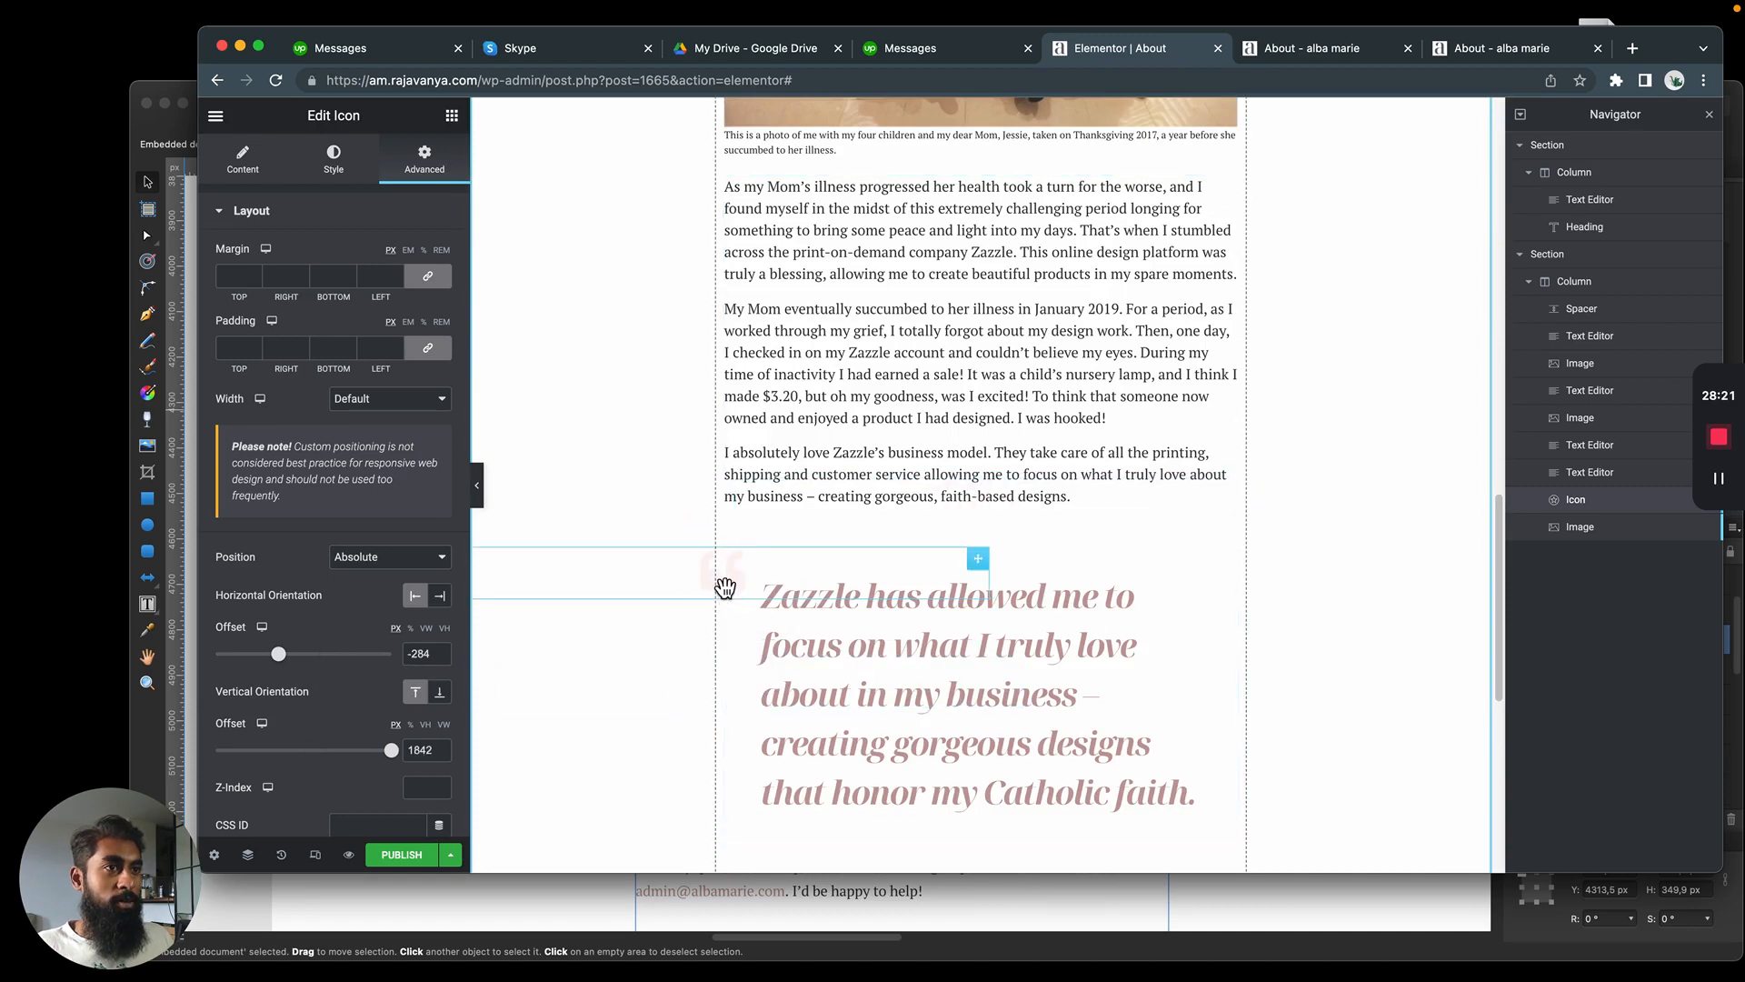
{"action": "left_click", "coordinate": [867, 430]}
{"action": "scroll", "coordinate": [928, 354], "scroll_direction": "down", "scroll_amount": 1}
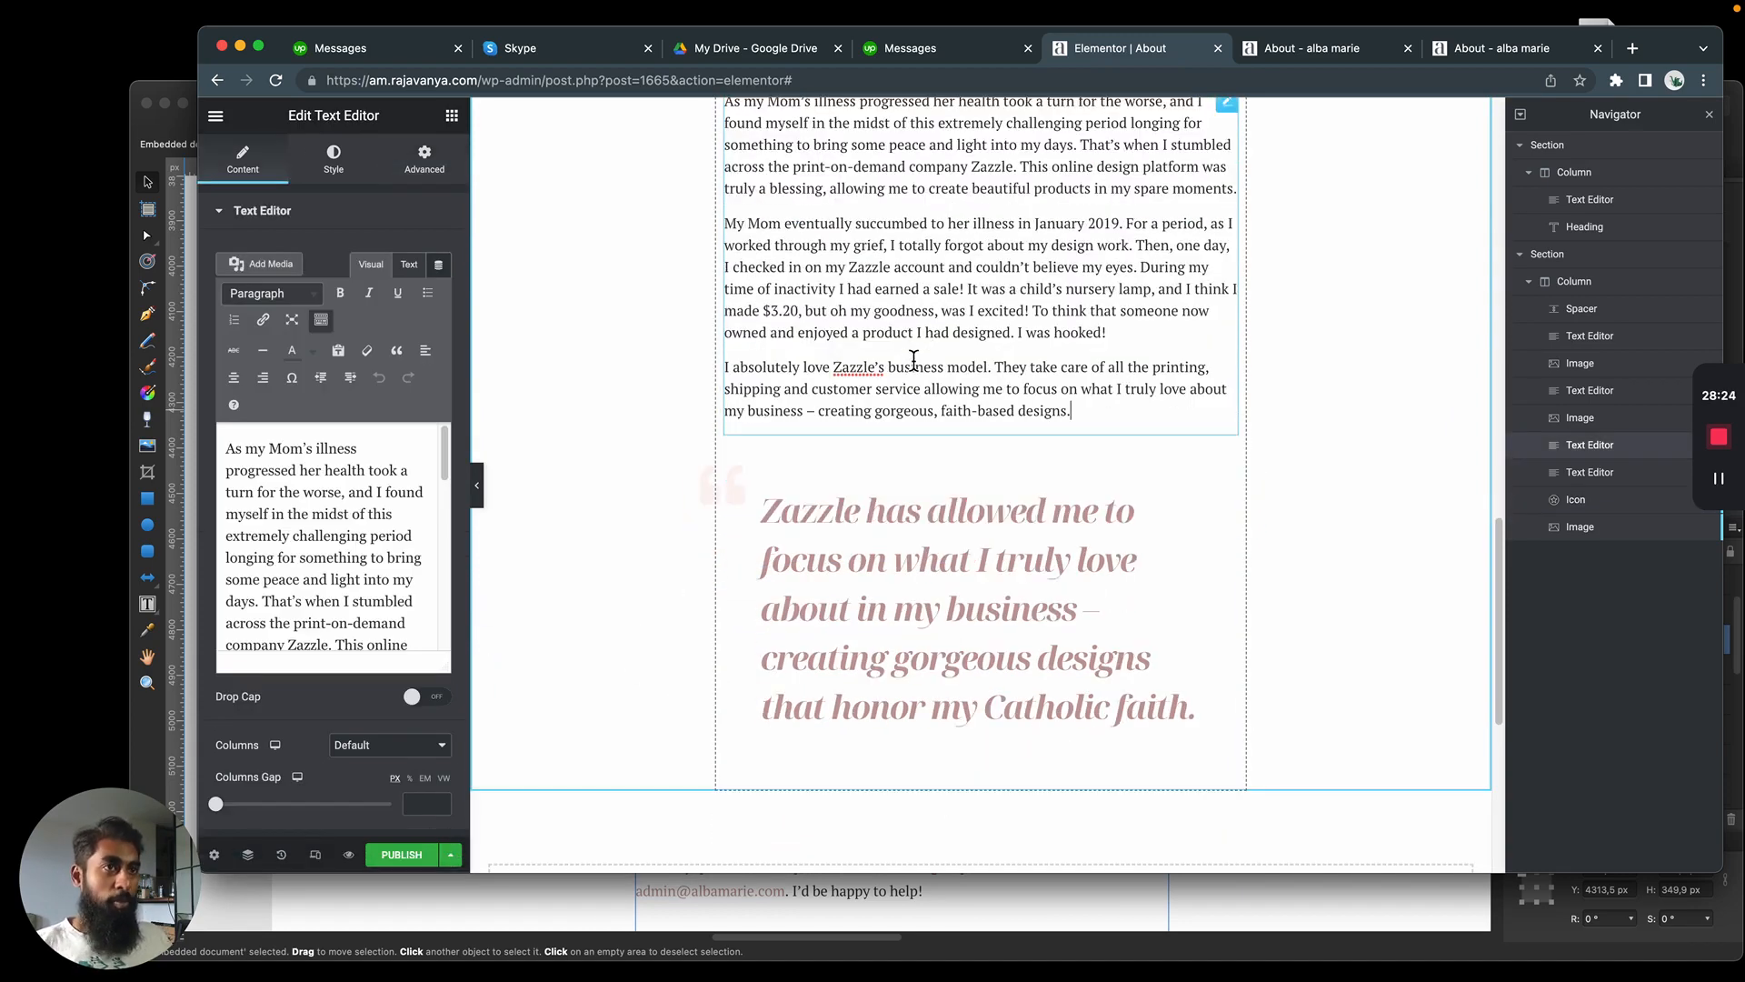
Duplicate the quotation mark icon and place one copy beyond the end of the quote's last line
{"action": "left_click", "coordinate": [713, 481]}
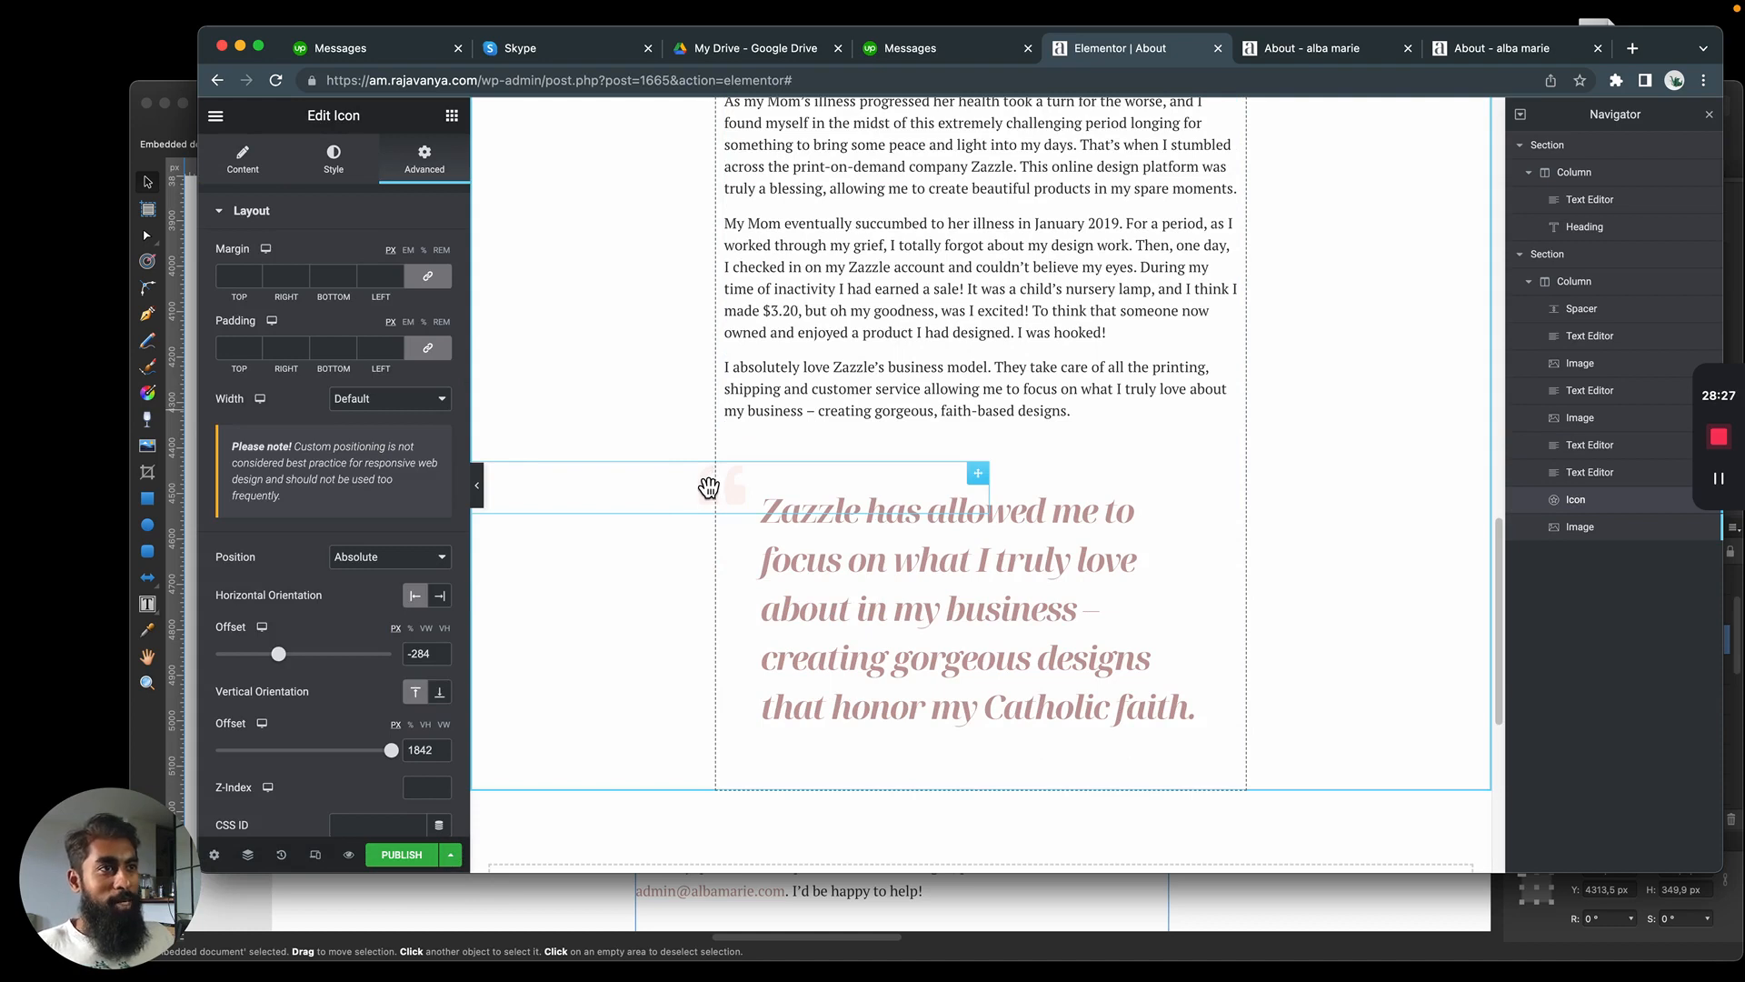
{"action": "left_click_drag", "start_coordinate": [708, 488], "coordinate": [1196, 734]}
{"action": "right_click", "coordinate": [704, 505]}
{"action": "left_click", "coordinate": [744, 537]}
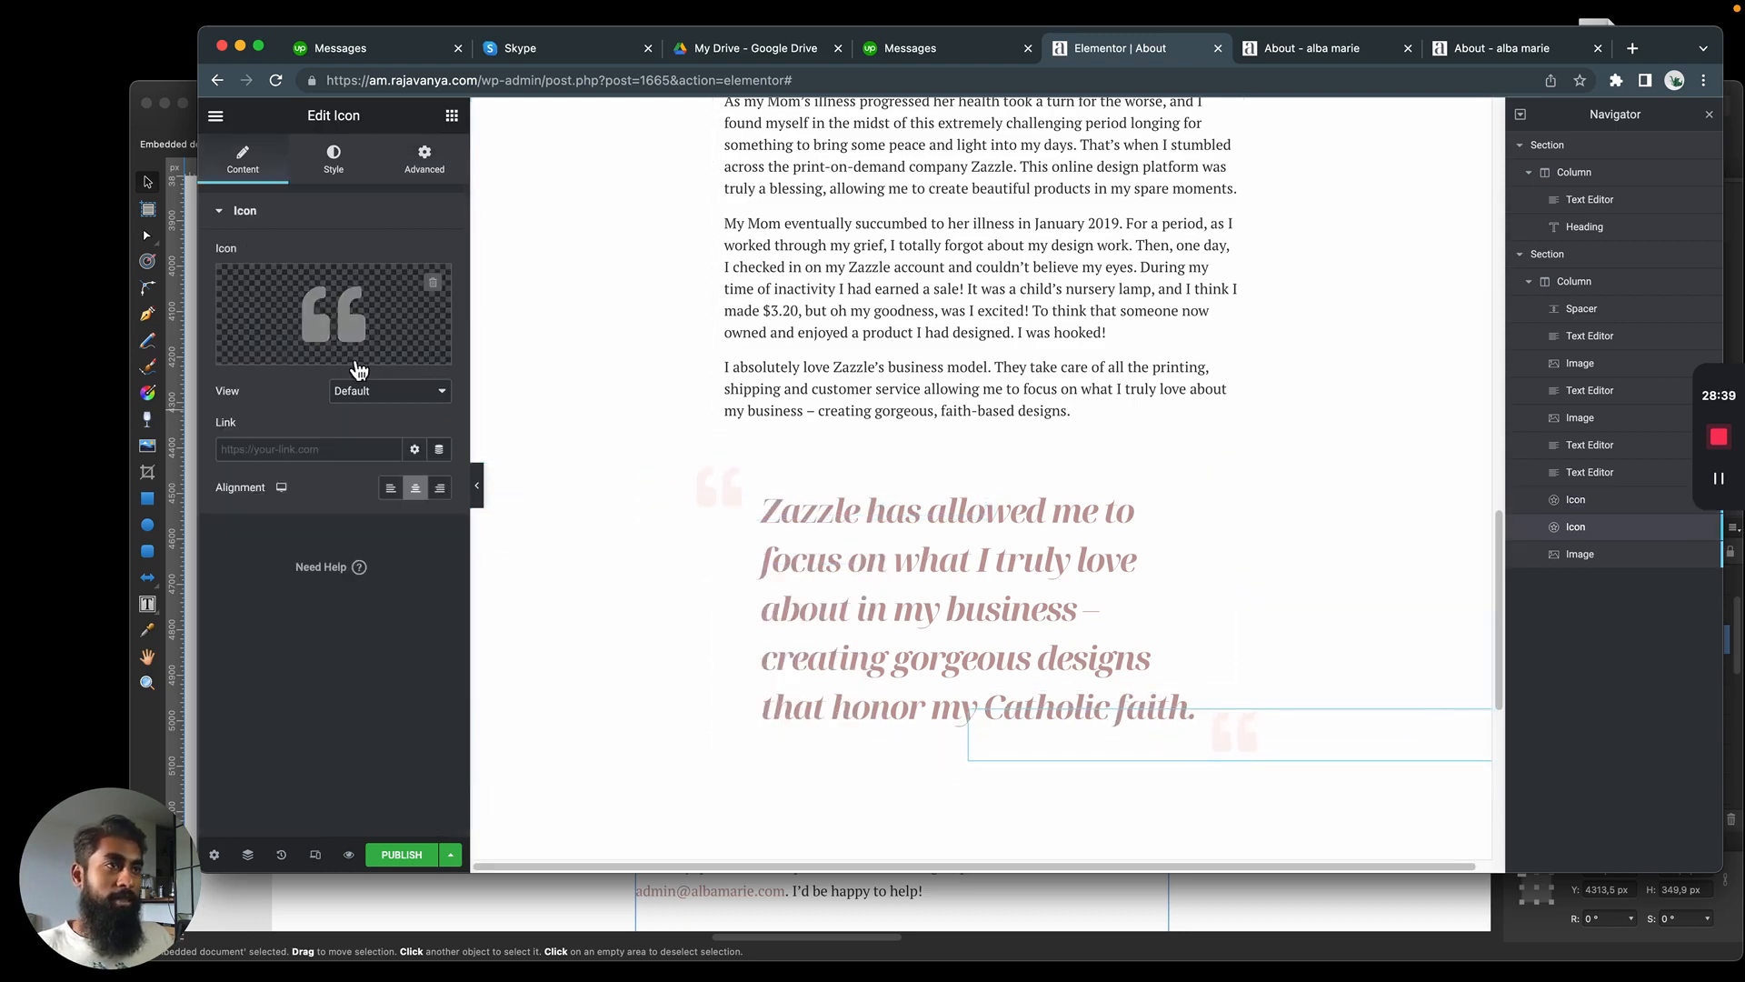
Change the lower icon to the closing quotation mark and move it over the end of the quote, at offsets of about 242 and 2062 px
{"action": "left_click", "coordinate": [357, 362]}
{"action": "left_click", "coordinate": [994, 322]}
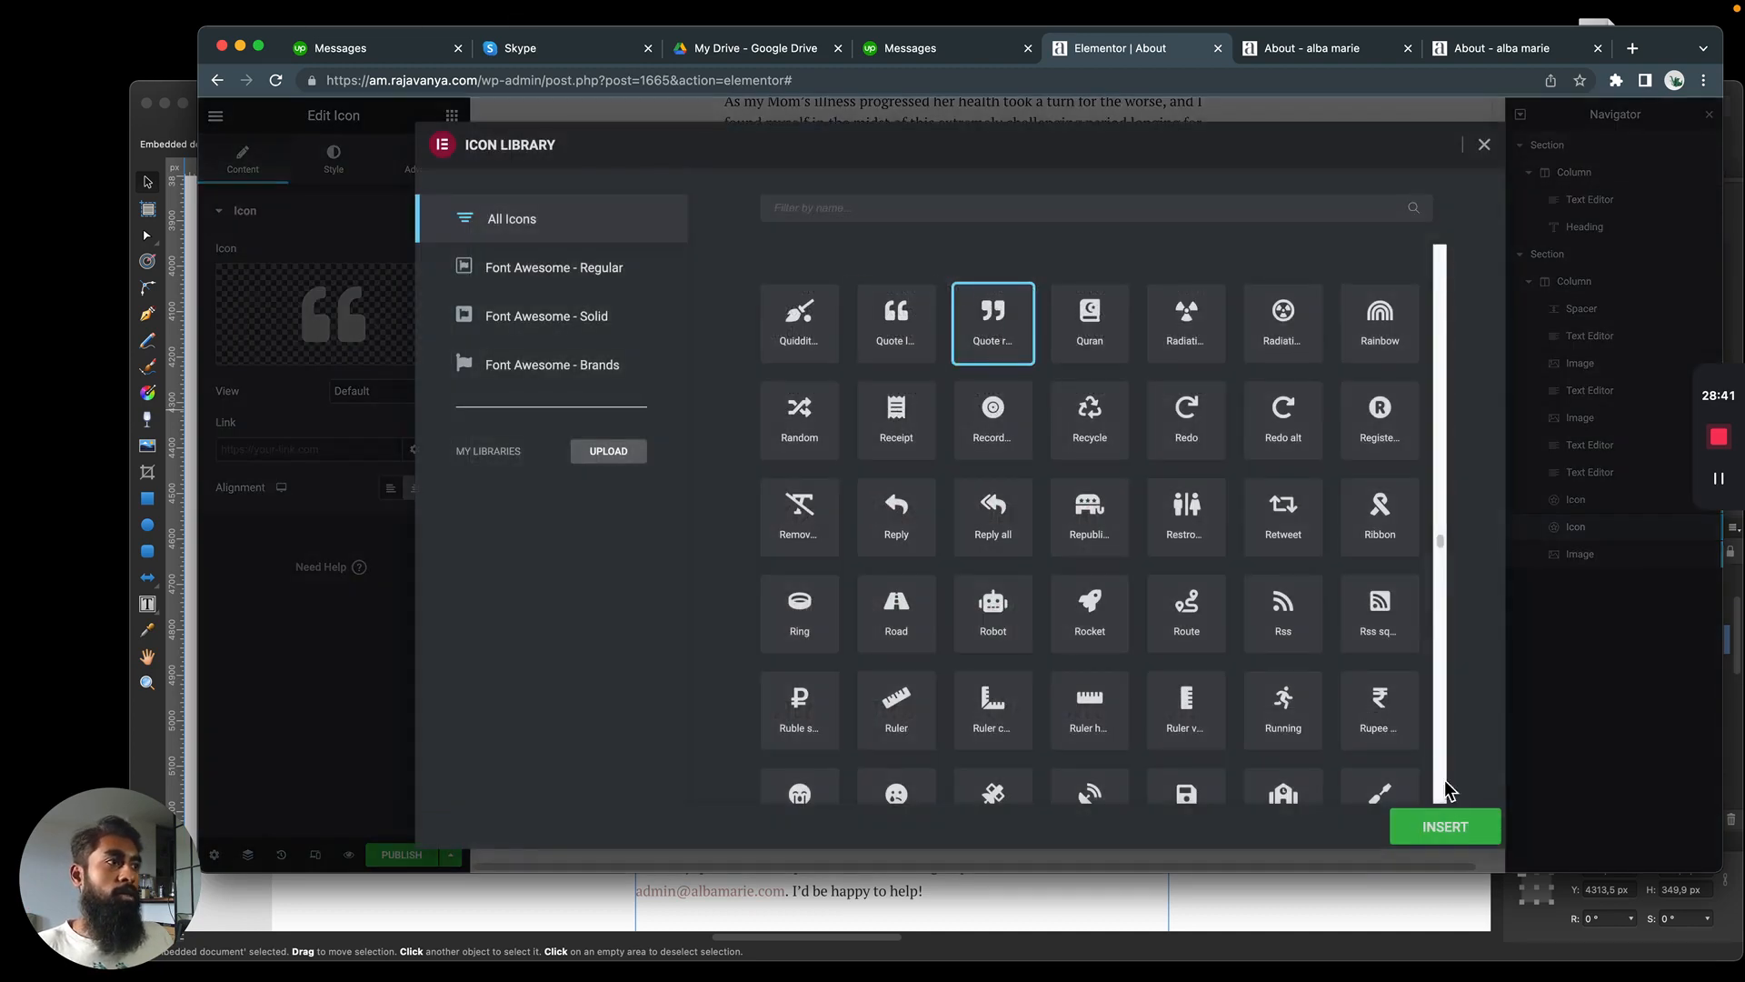
{"action": "left_click", "coordinate": [1444, 826]}
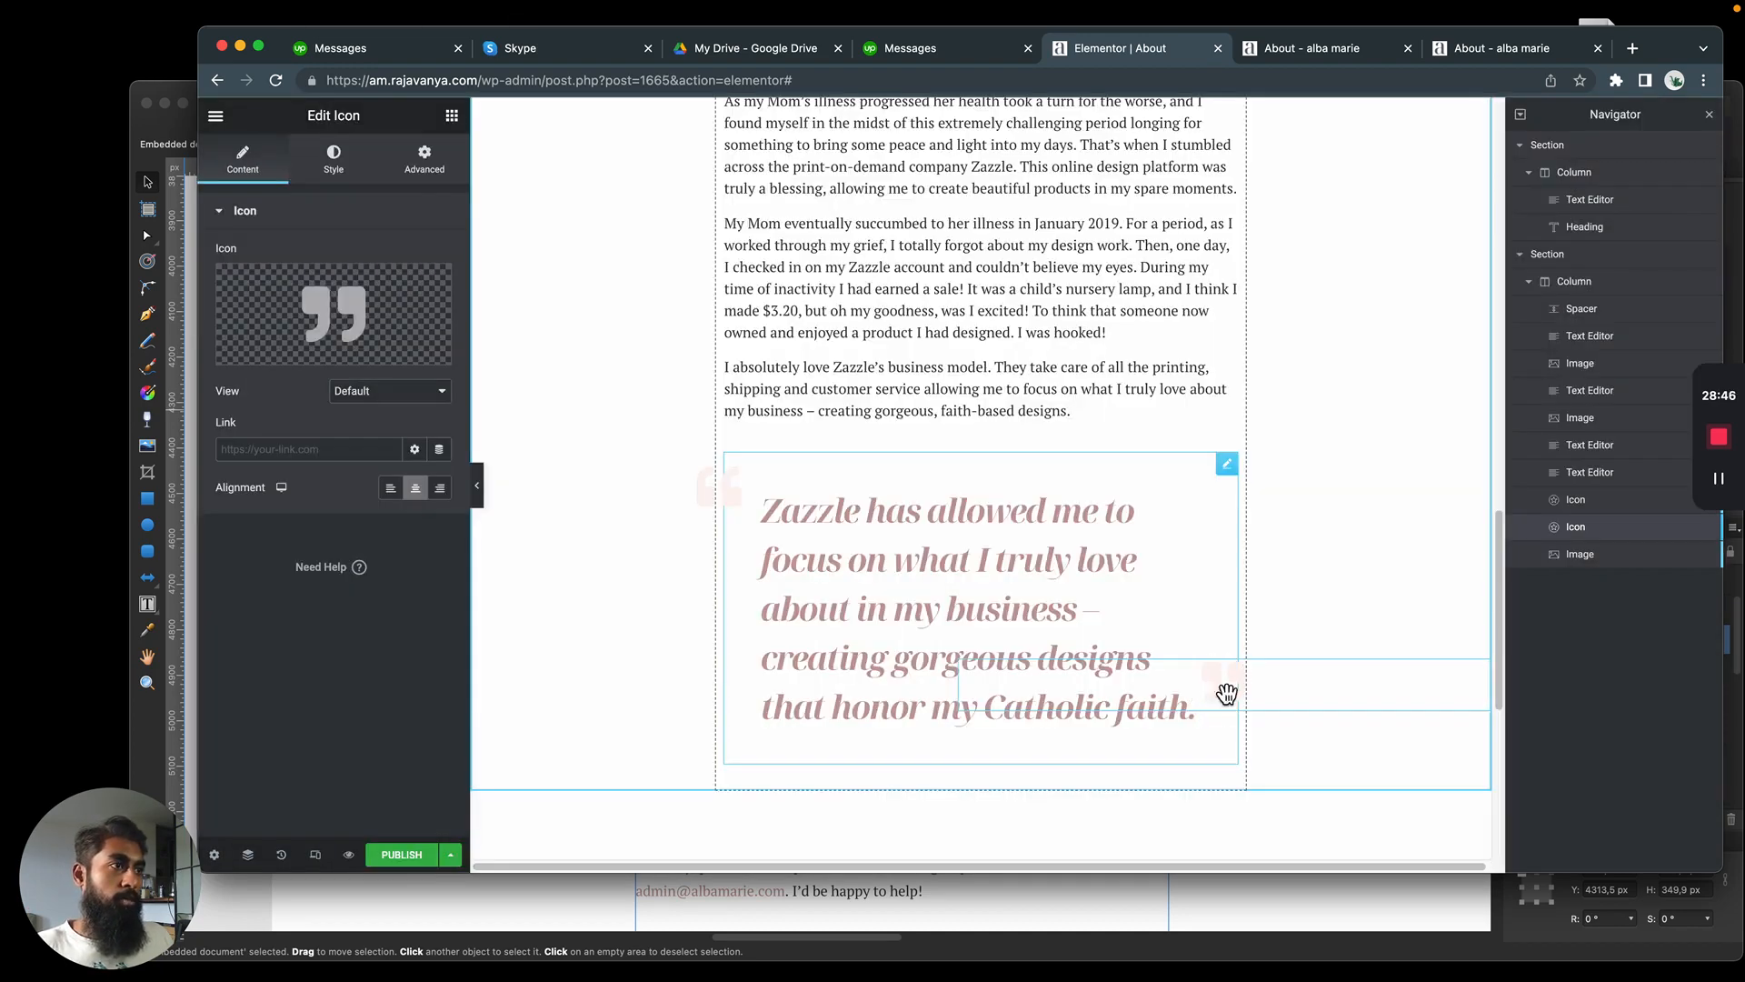
{"action": "left_click_drag", "start_coordinate": [1220, 671], "coordinate": [1197, 673]}
Set the Z-index of both quotation mark icons to -1 to layer them behind the quote text as in the mockup
{"action": "left_click", "coordinate": [444, 155]}
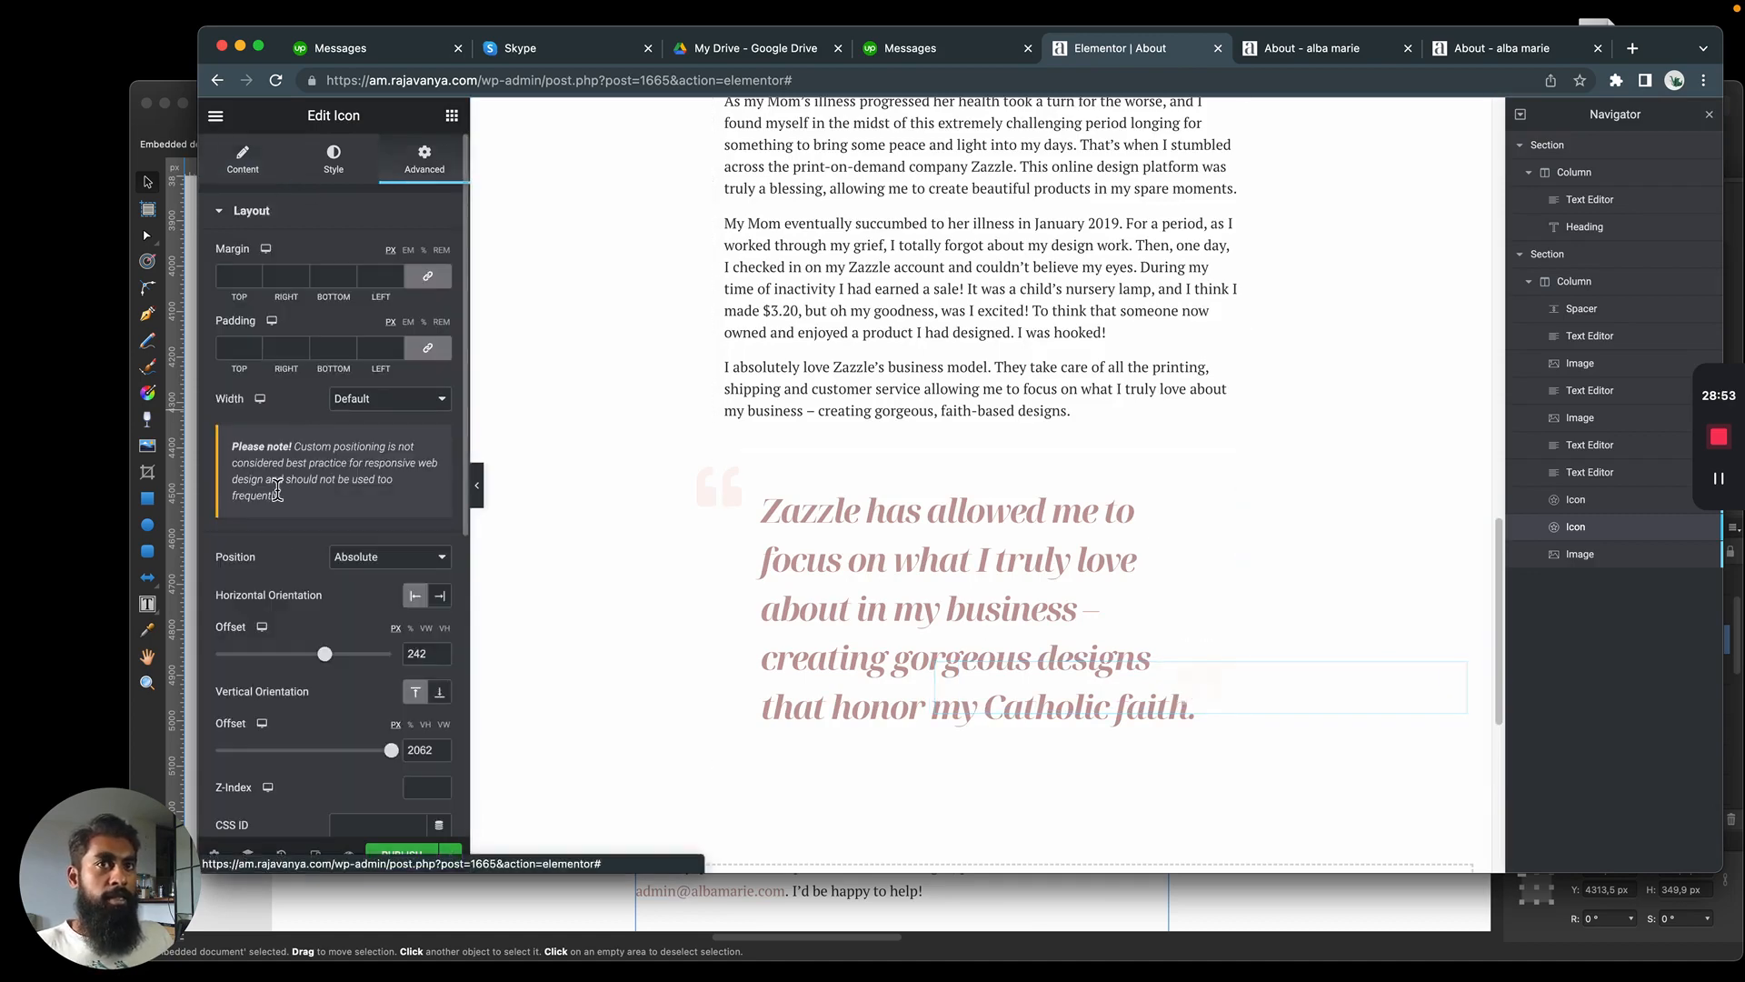
{"action": "key", "text": "super+Tab"}
{"action": "key", "text": "super+Tab"}
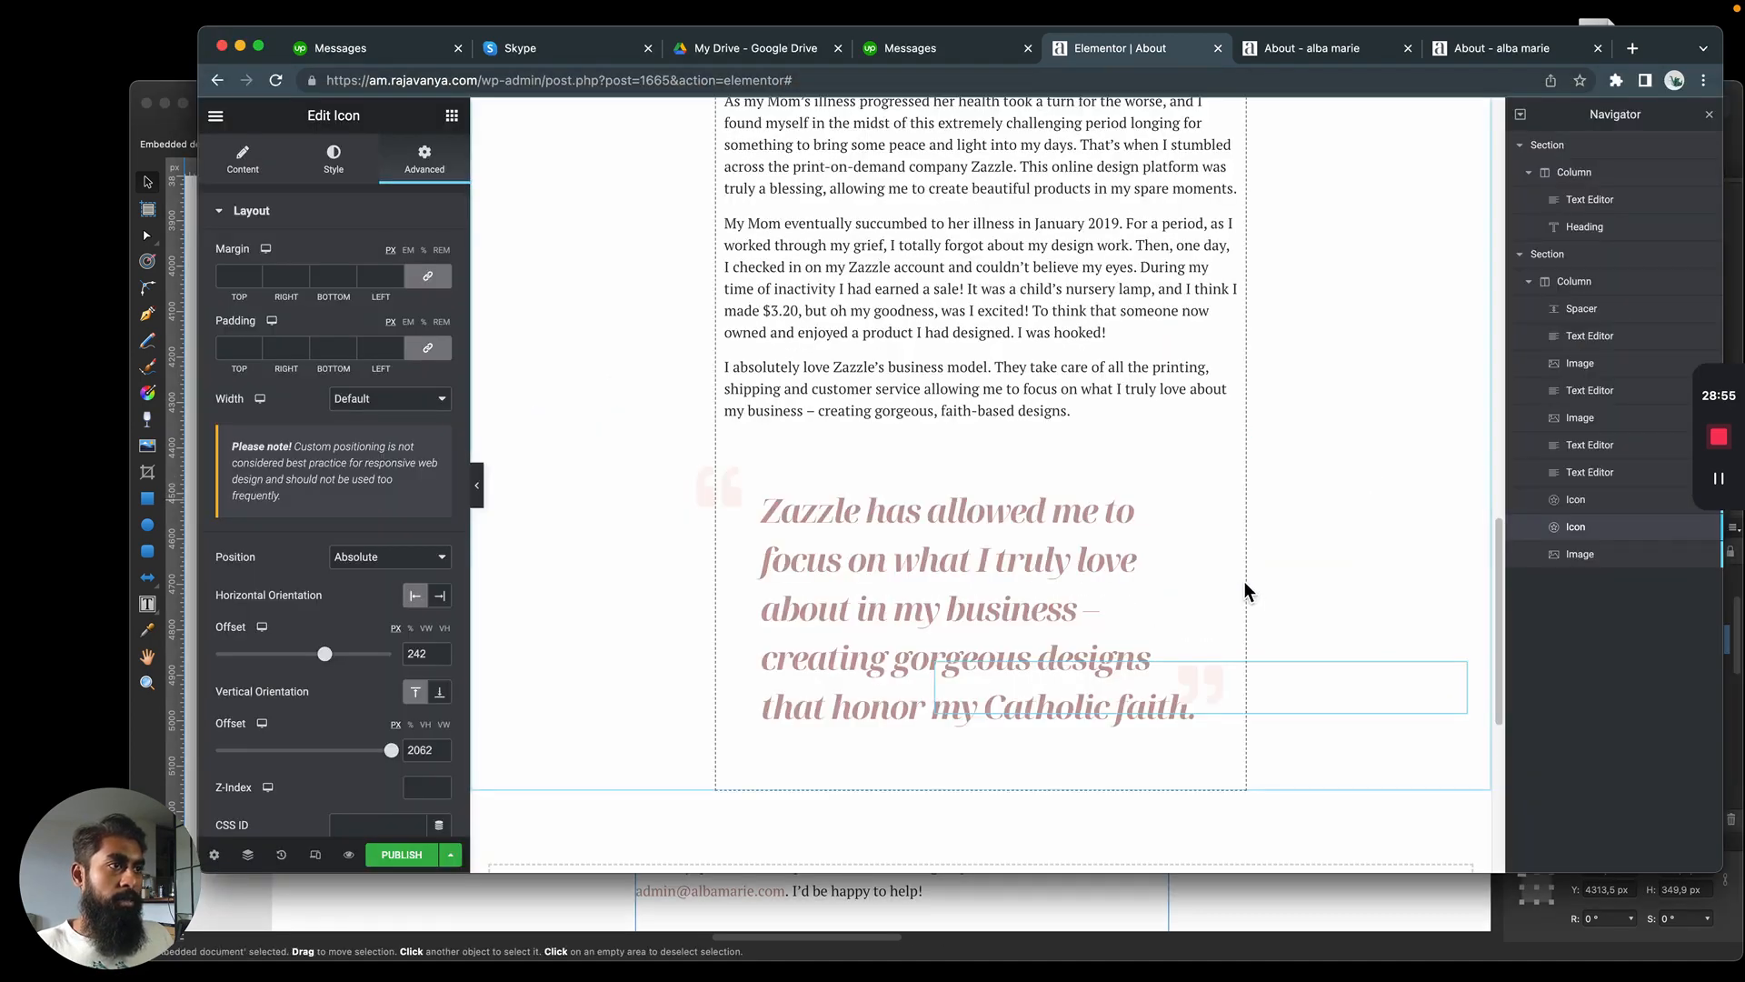
{"action": "scroll", "coordinate": [345, 693], "scroll_direction": "down", "scroll_amount": 5}
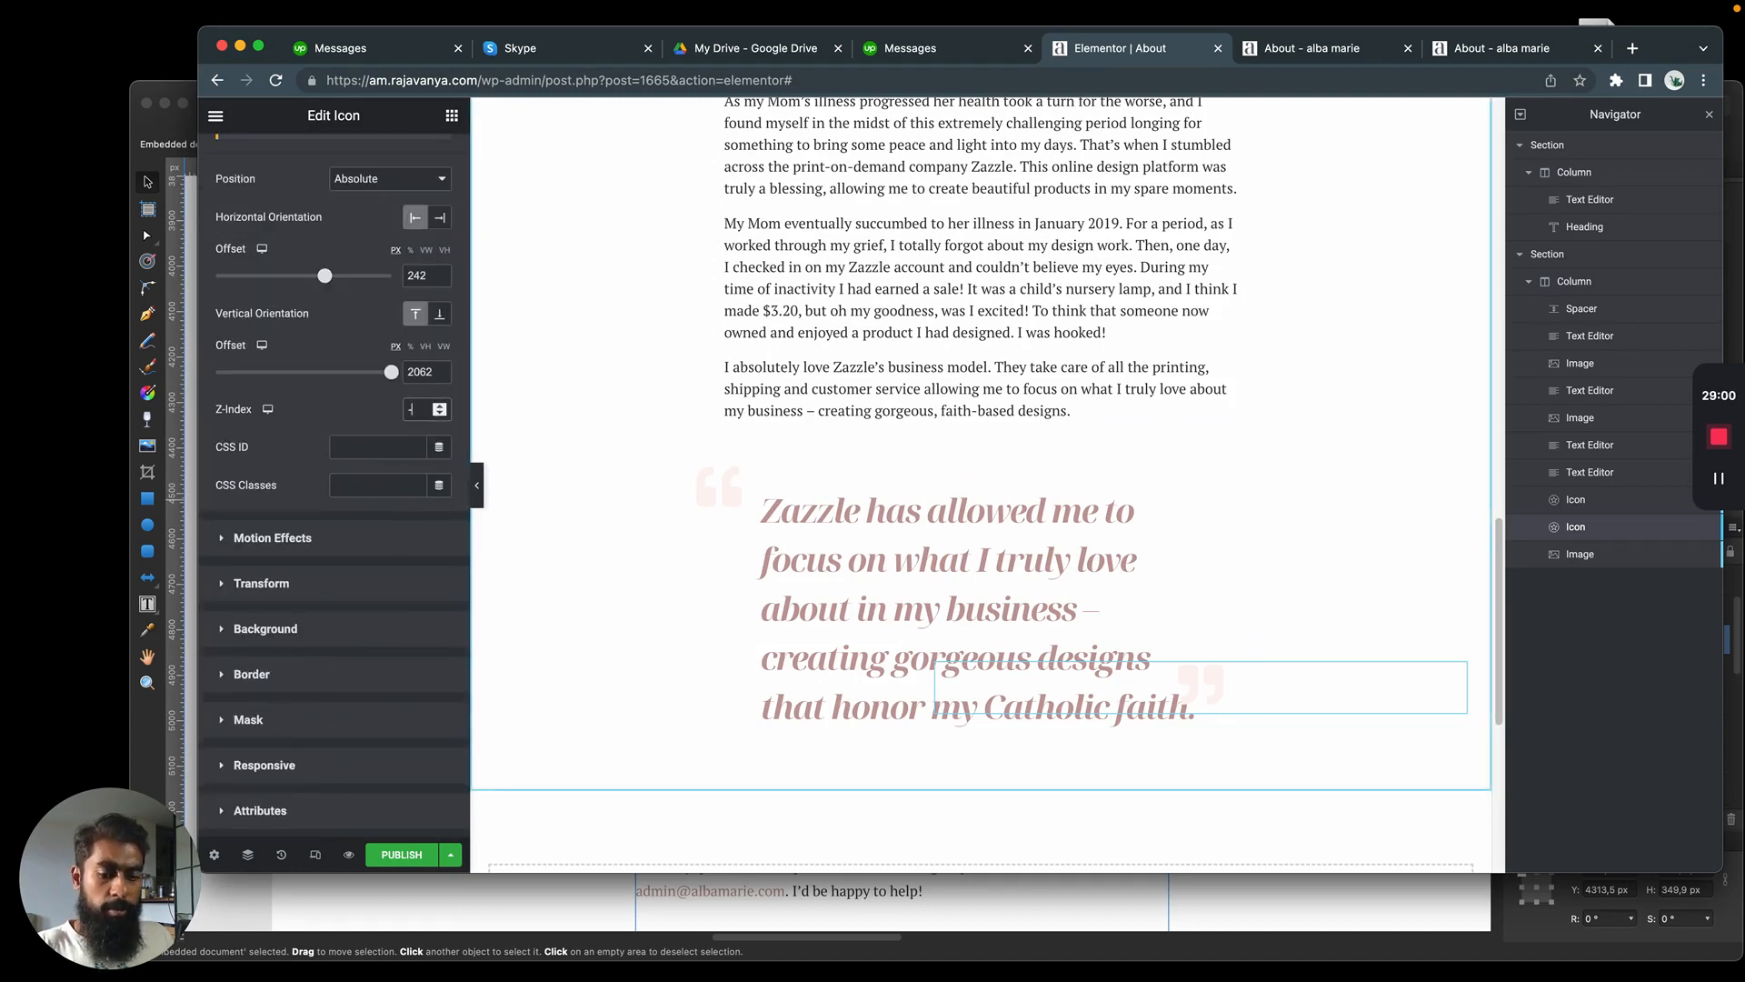
{"action": "type", "text": "-1"}
{"action": "left_click", "coordinate": [645, 515]}
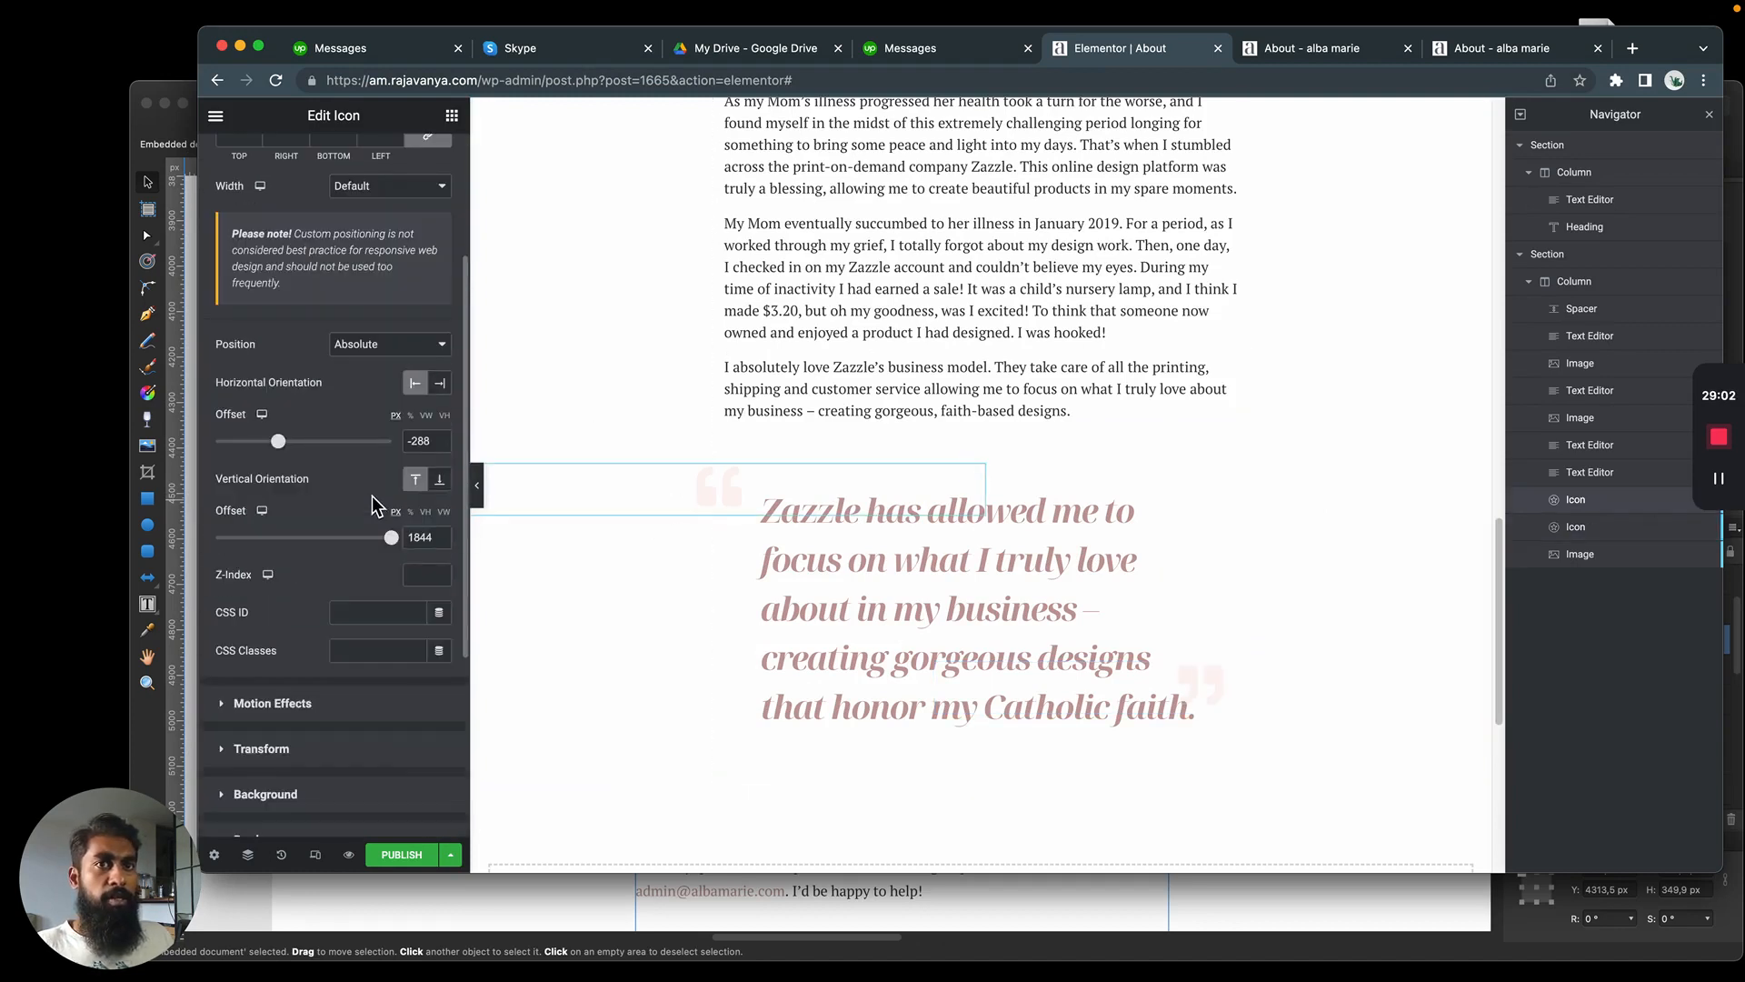
{"action": "left_click", "coordinate": [440, 579]}
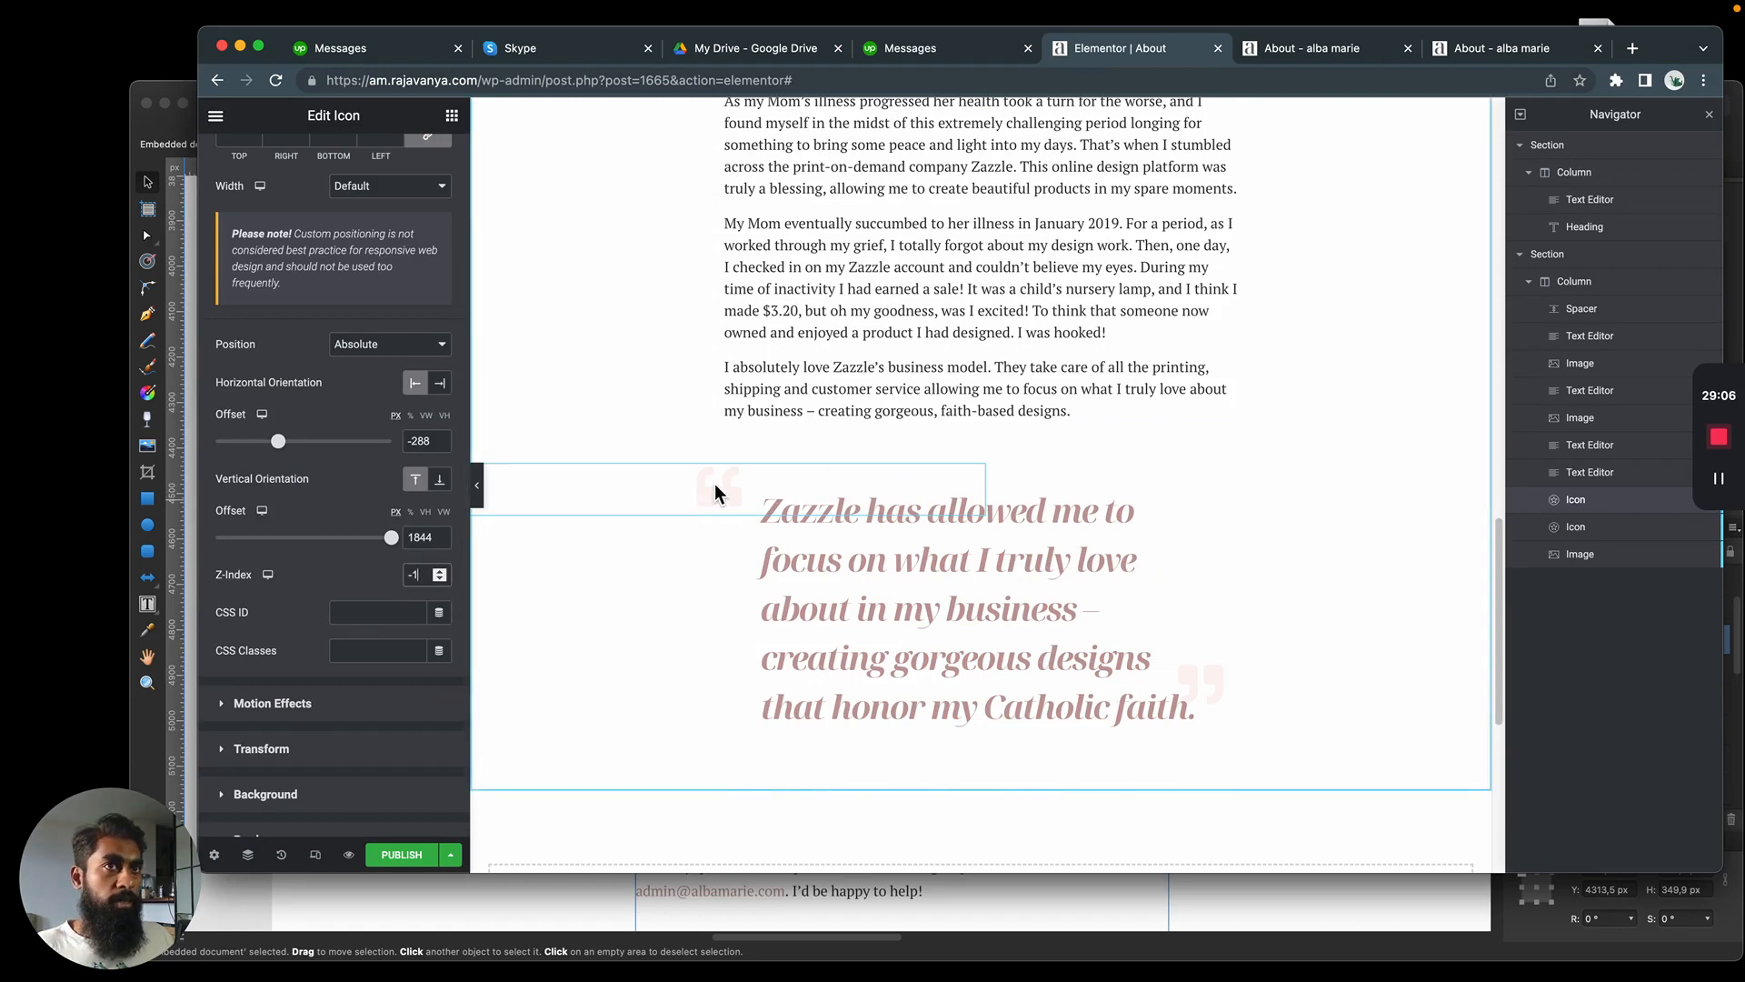
Shift the opening quotation mark closer to the quote, to a horizontal offset of about -257 px
{"action": "mouse_move", "coordinate": [716, 488]}
{"action": "left_mouse_down"}
{"action": "mouse_move", "coordinate": [730, 493]}
{"action": "mouse_move", "coordinate": [692, 505]}
{"action": "left_mouse_up"}
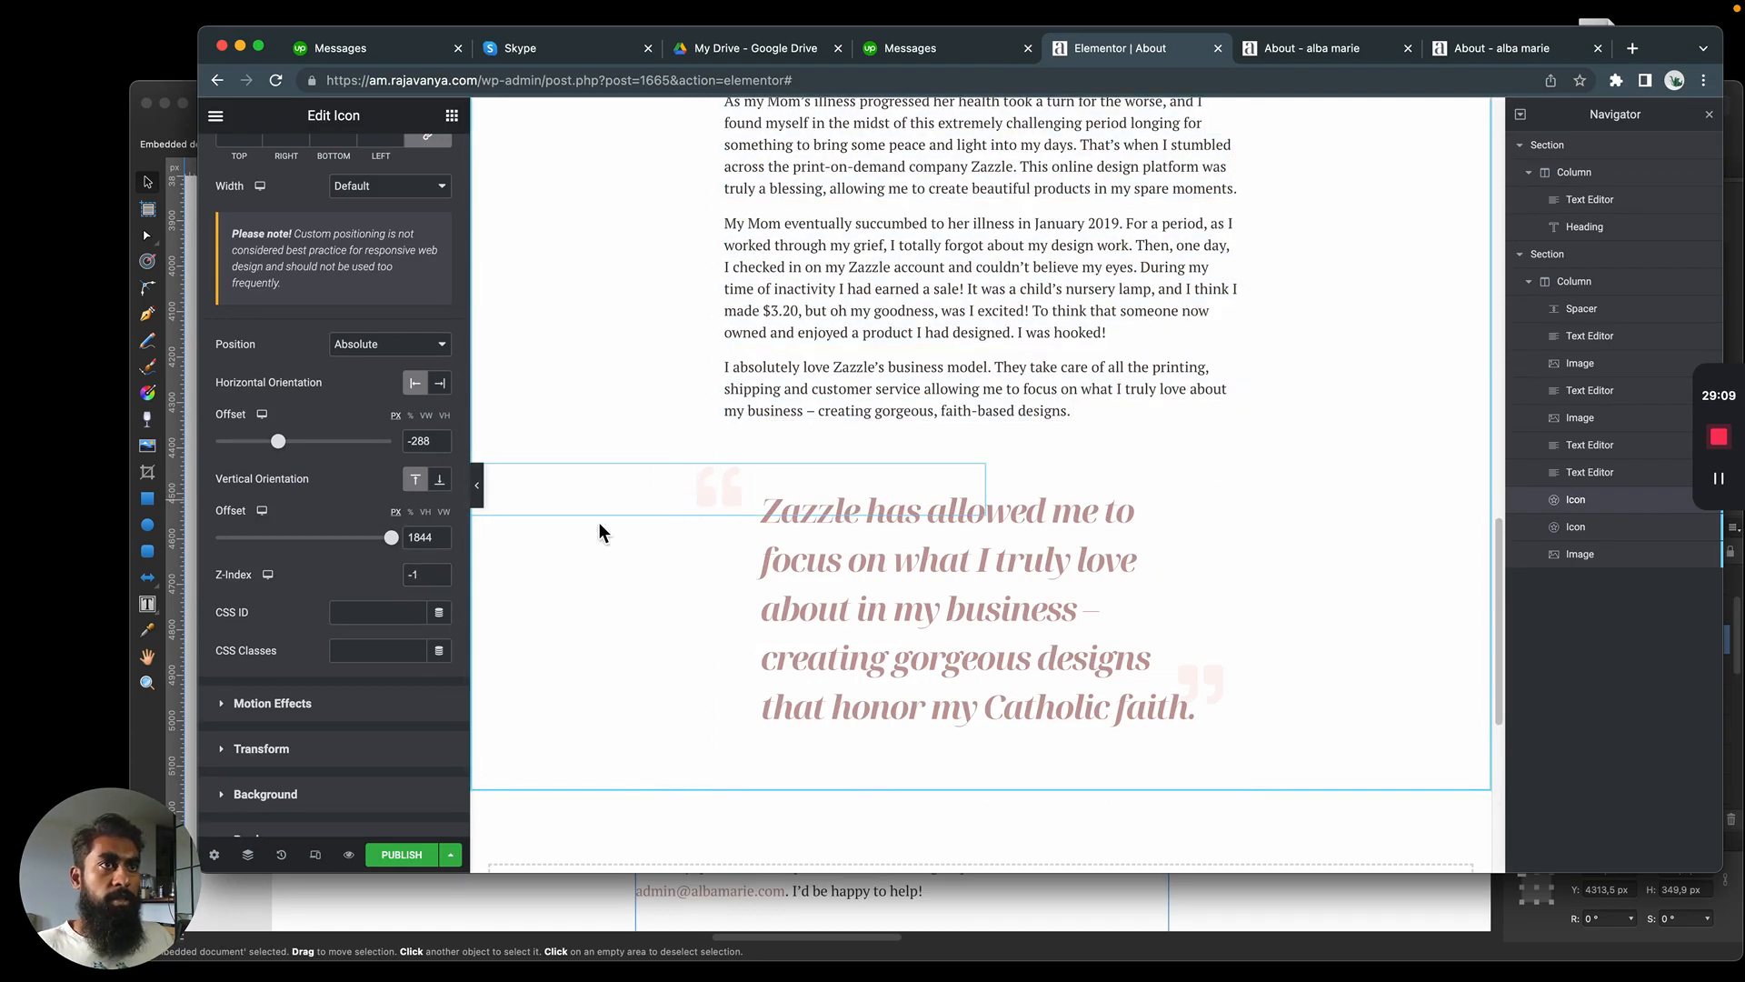
{"action": "left_click", "coordinate": [1222, 677]}
{"action": "left_click", "coordinate": [1611, 499]}
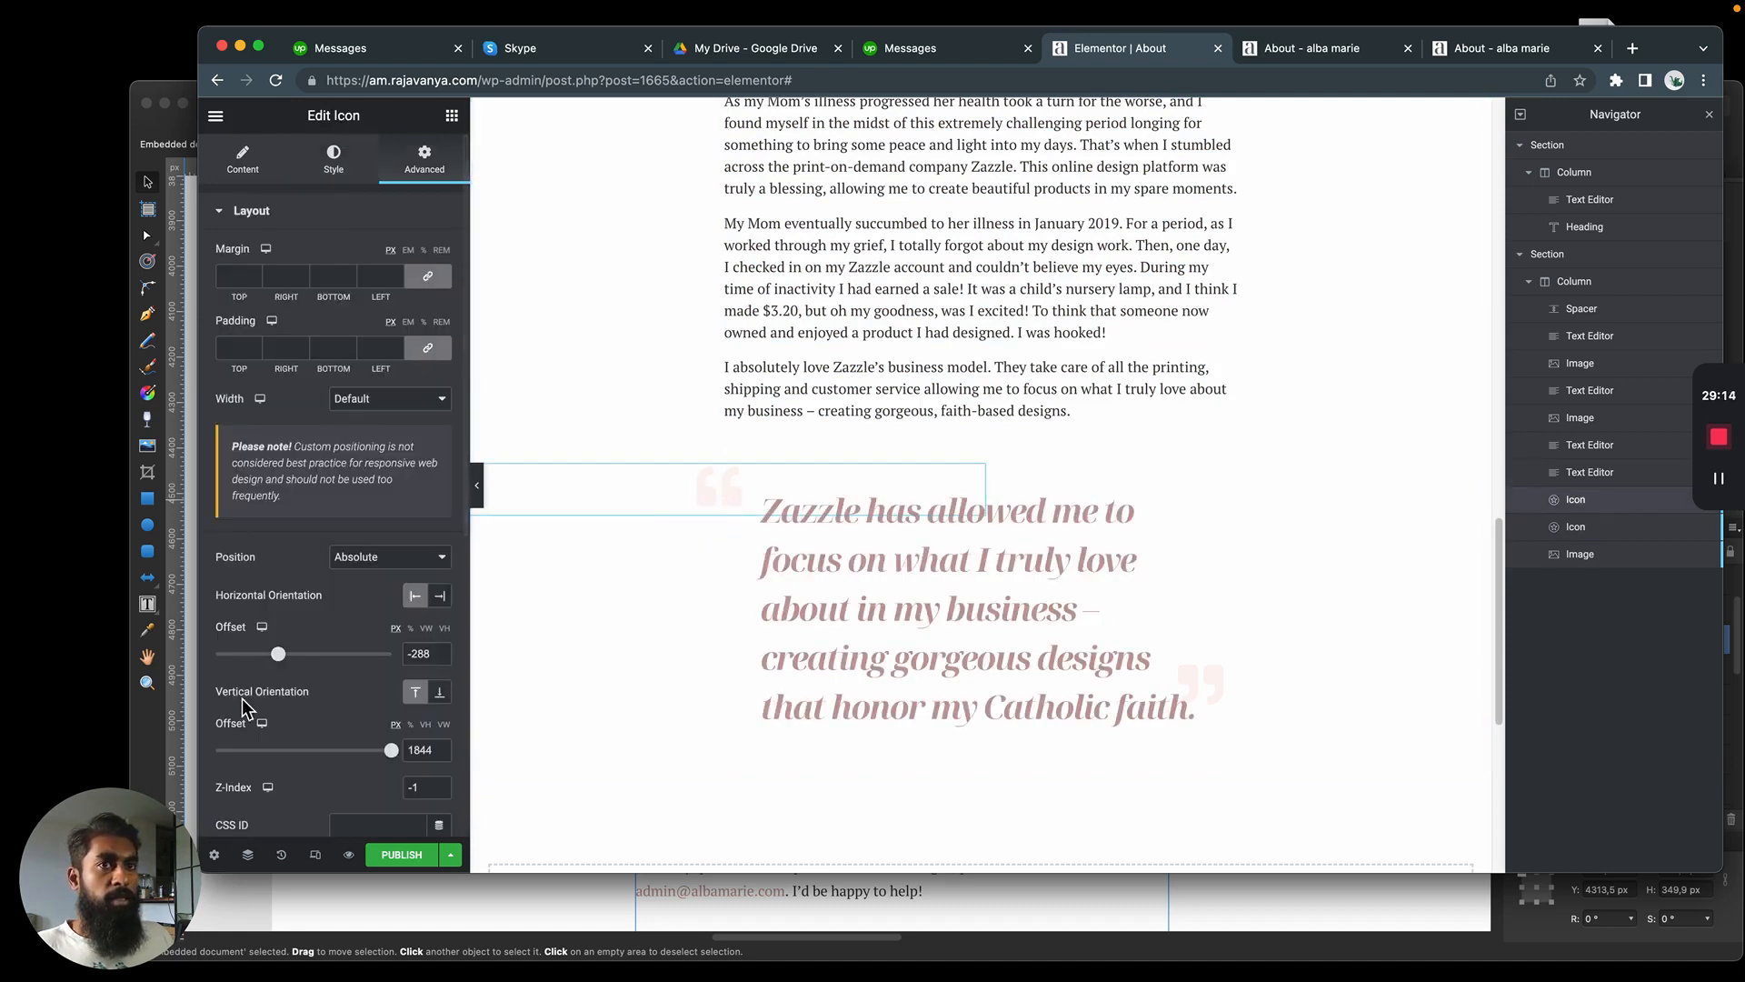
{"action": "left_click_drag", "start_coordinate": [278, 654], "coordinate": [281, 653]}
Change the closing quotation mark's vertical offset to 1000 px and check where it sits on the page
{"action": "left_click", "coordinate": [1268, 686]}
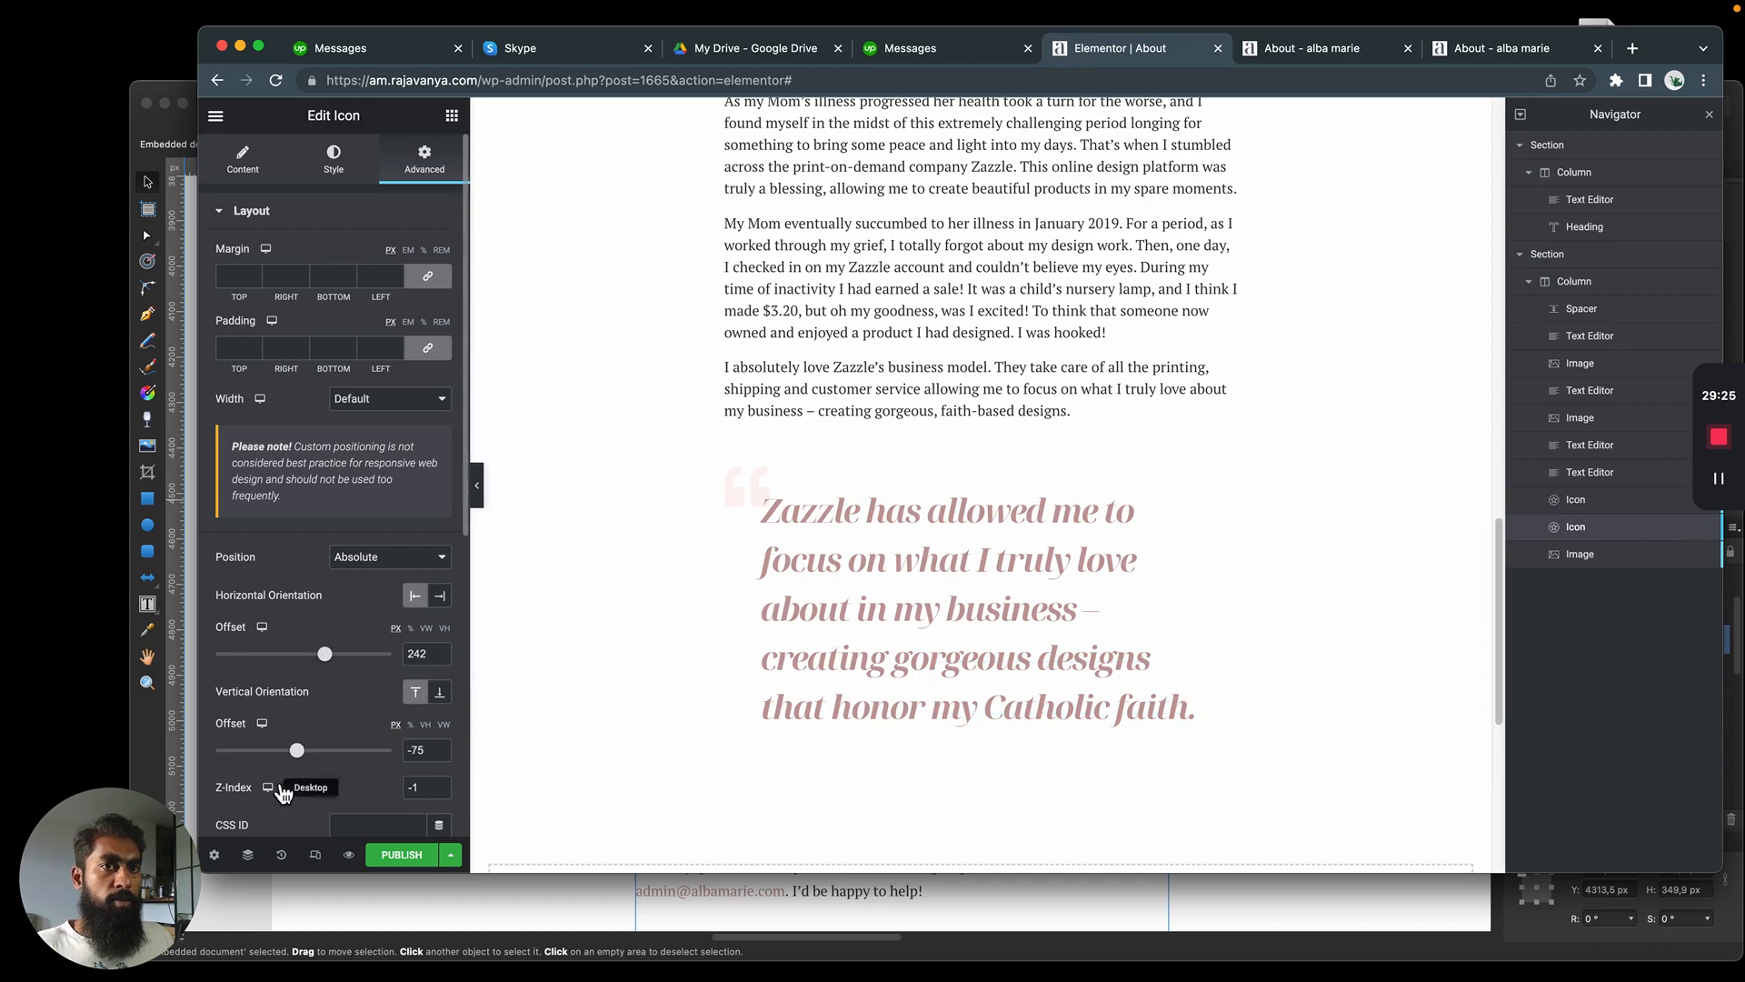
{"action": "left_click_drag", "start_coordinate": [296, 752], "coordinate": [396, 765]}
{"action": "scroll", "coordinate": [798, 592], "scroll_direction": "up", "scroll_amount": 8}
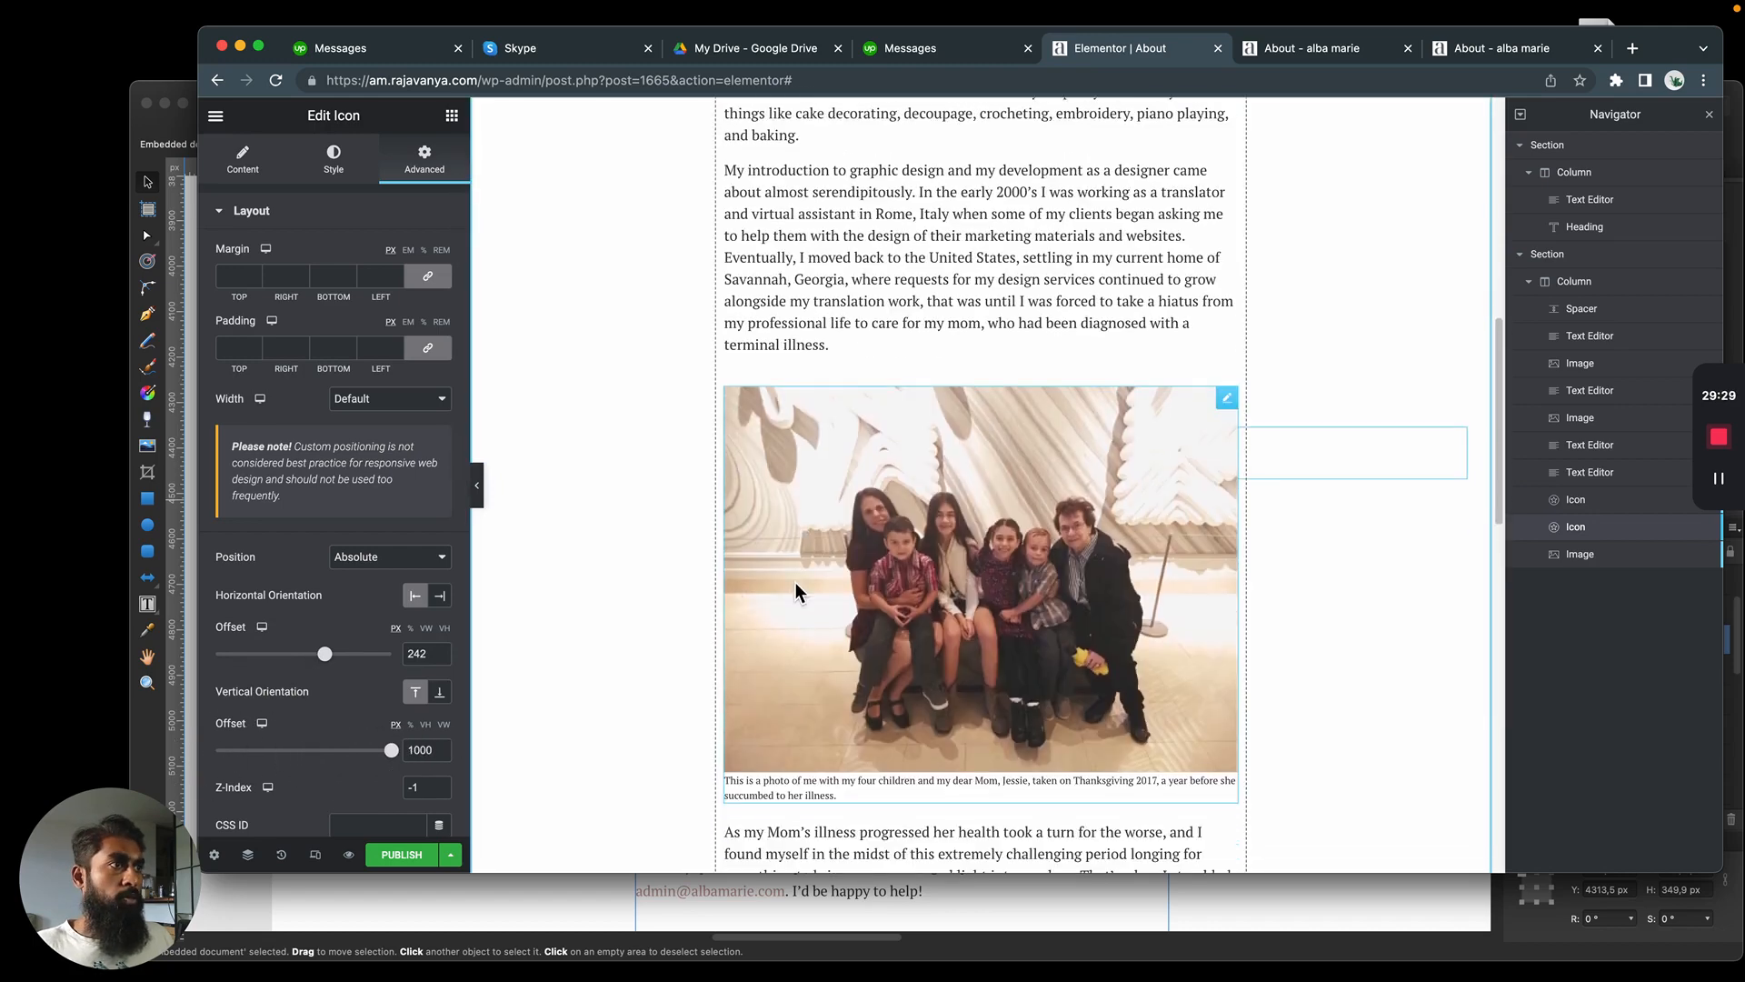
{"action": "scroll", "coordinate": [1363, 443], "scroll_direction": "up", "scroll_amount": 1}
{"action": "scroll", "coordinate": [393, 559], "scroll_direction": "down", "scroll_amount": 3}
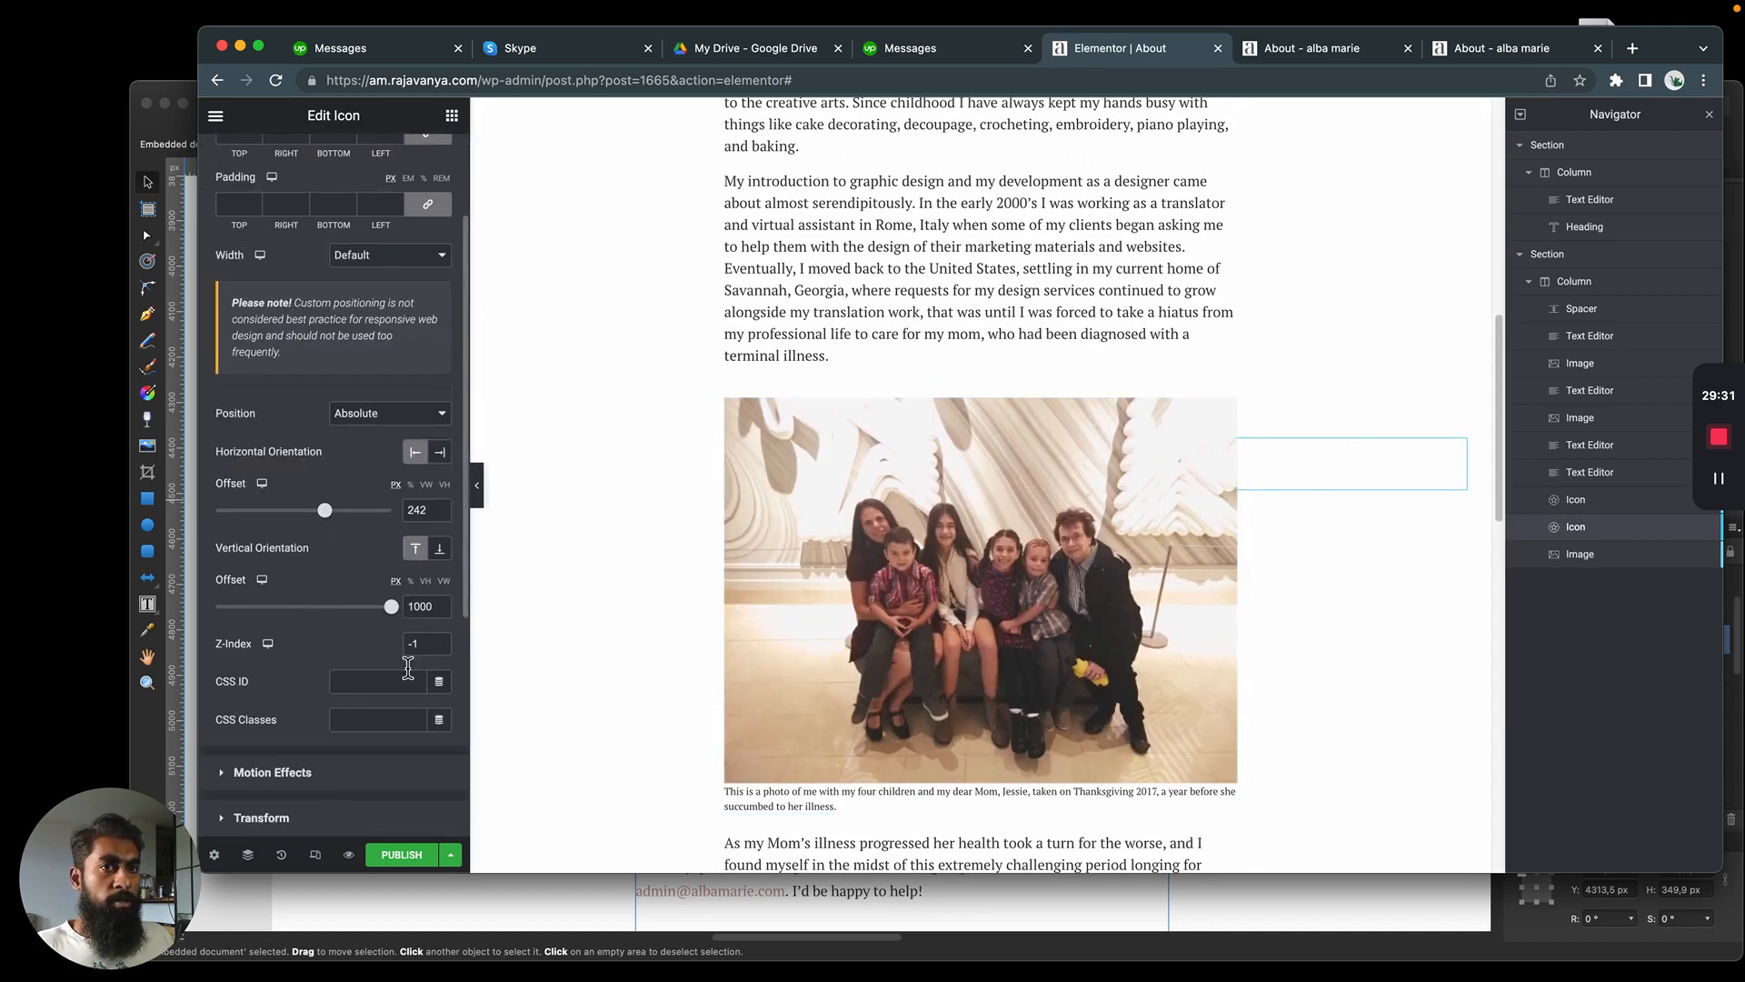
{"action": "scroll", "coordinate": [832, 550], "scroll_direction": "up", "scroll_amount": 15}
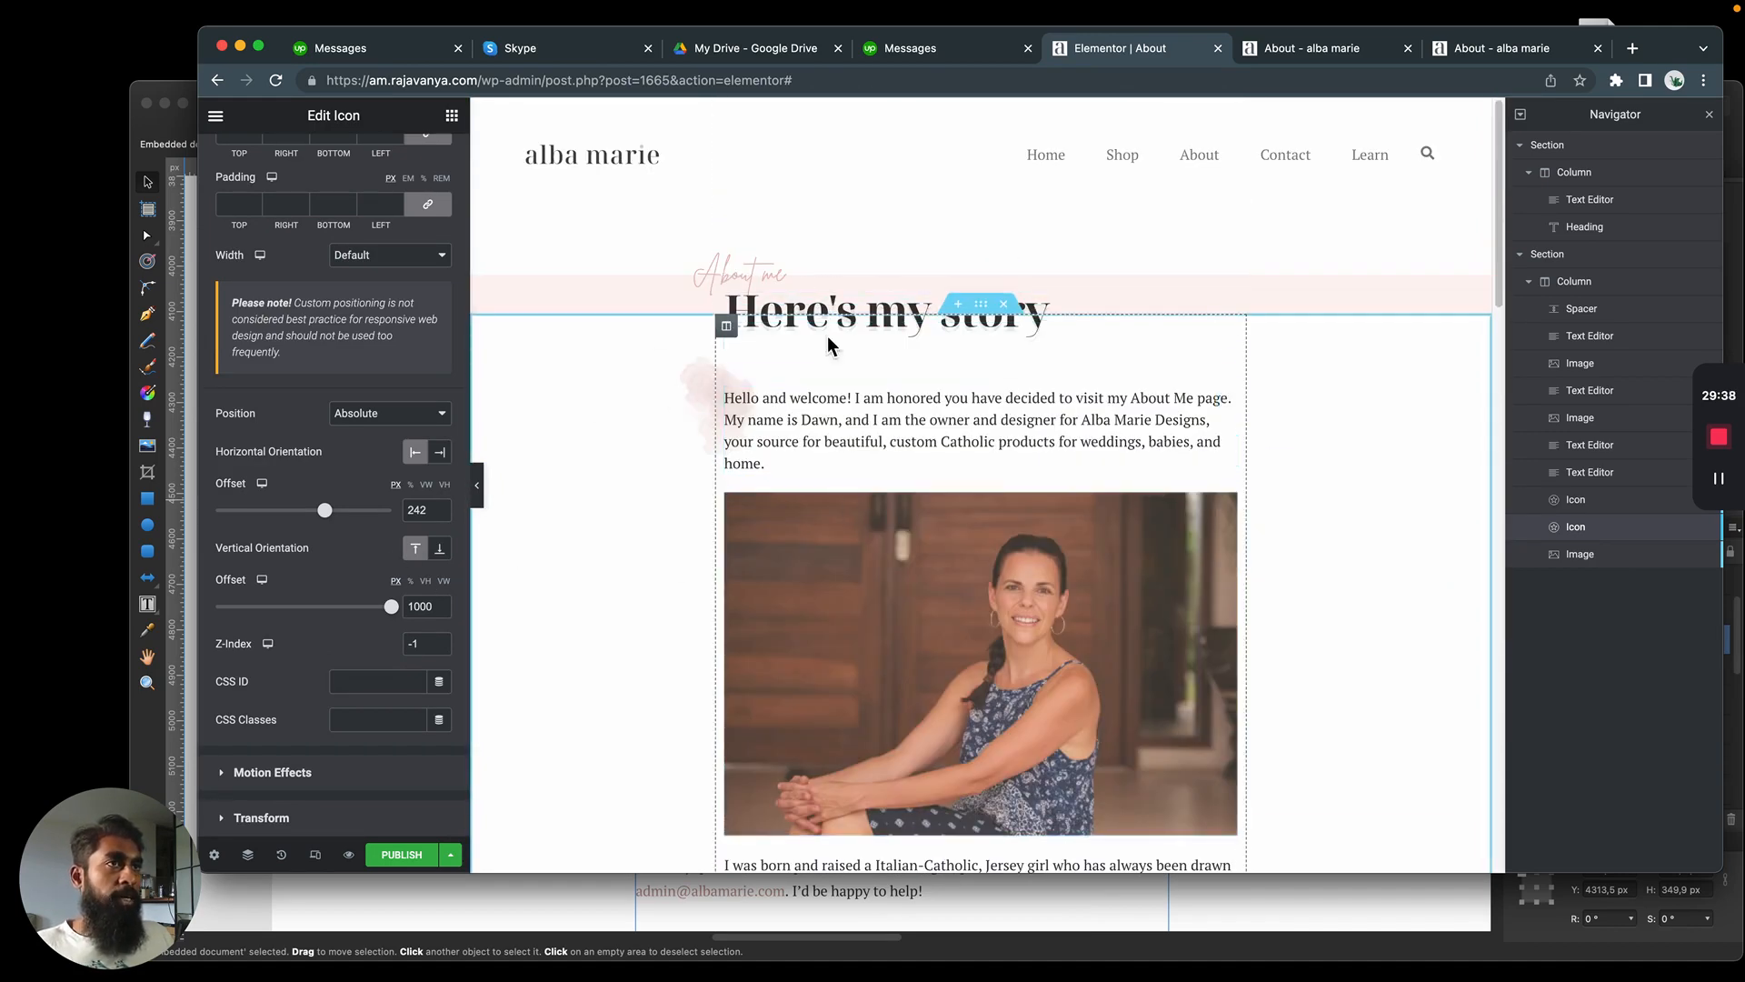
Add a single-column section below the story section and set its boxed content width to 585
{"action": "left_click", "coordinate": [979, 312]}
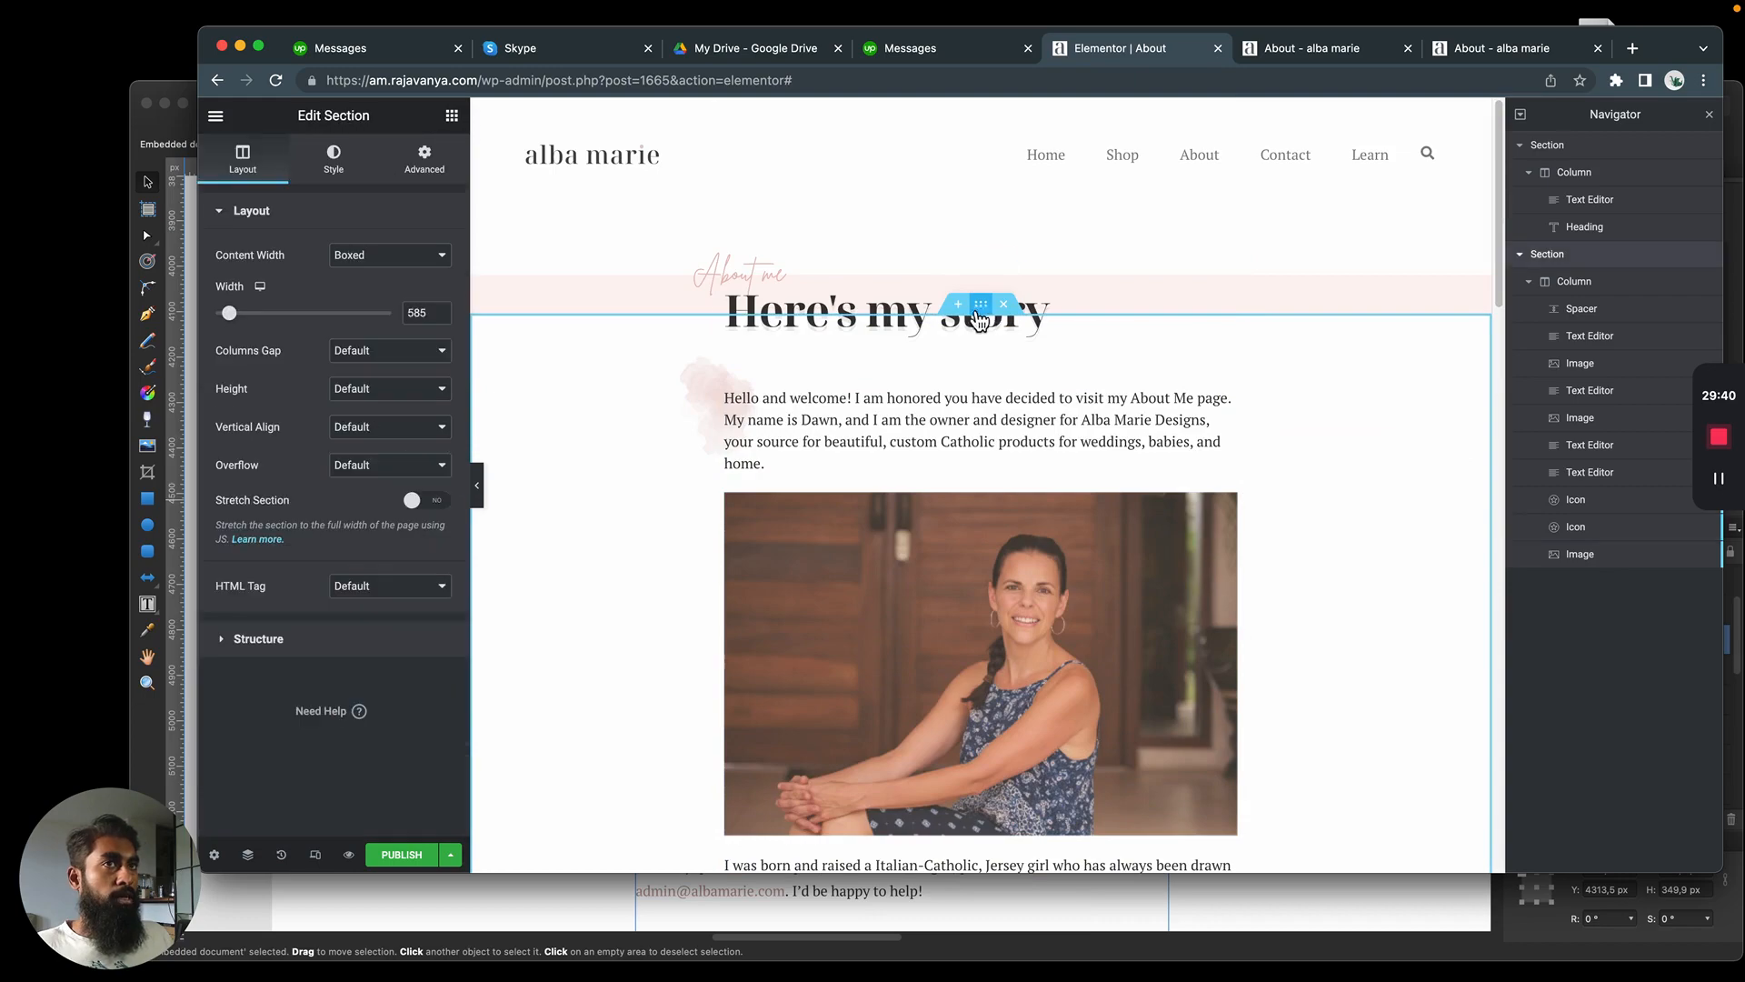
{"action": "scroll", "coordinate": [824, 430], "scroll_direction": "down", "scroll_amount": 15}
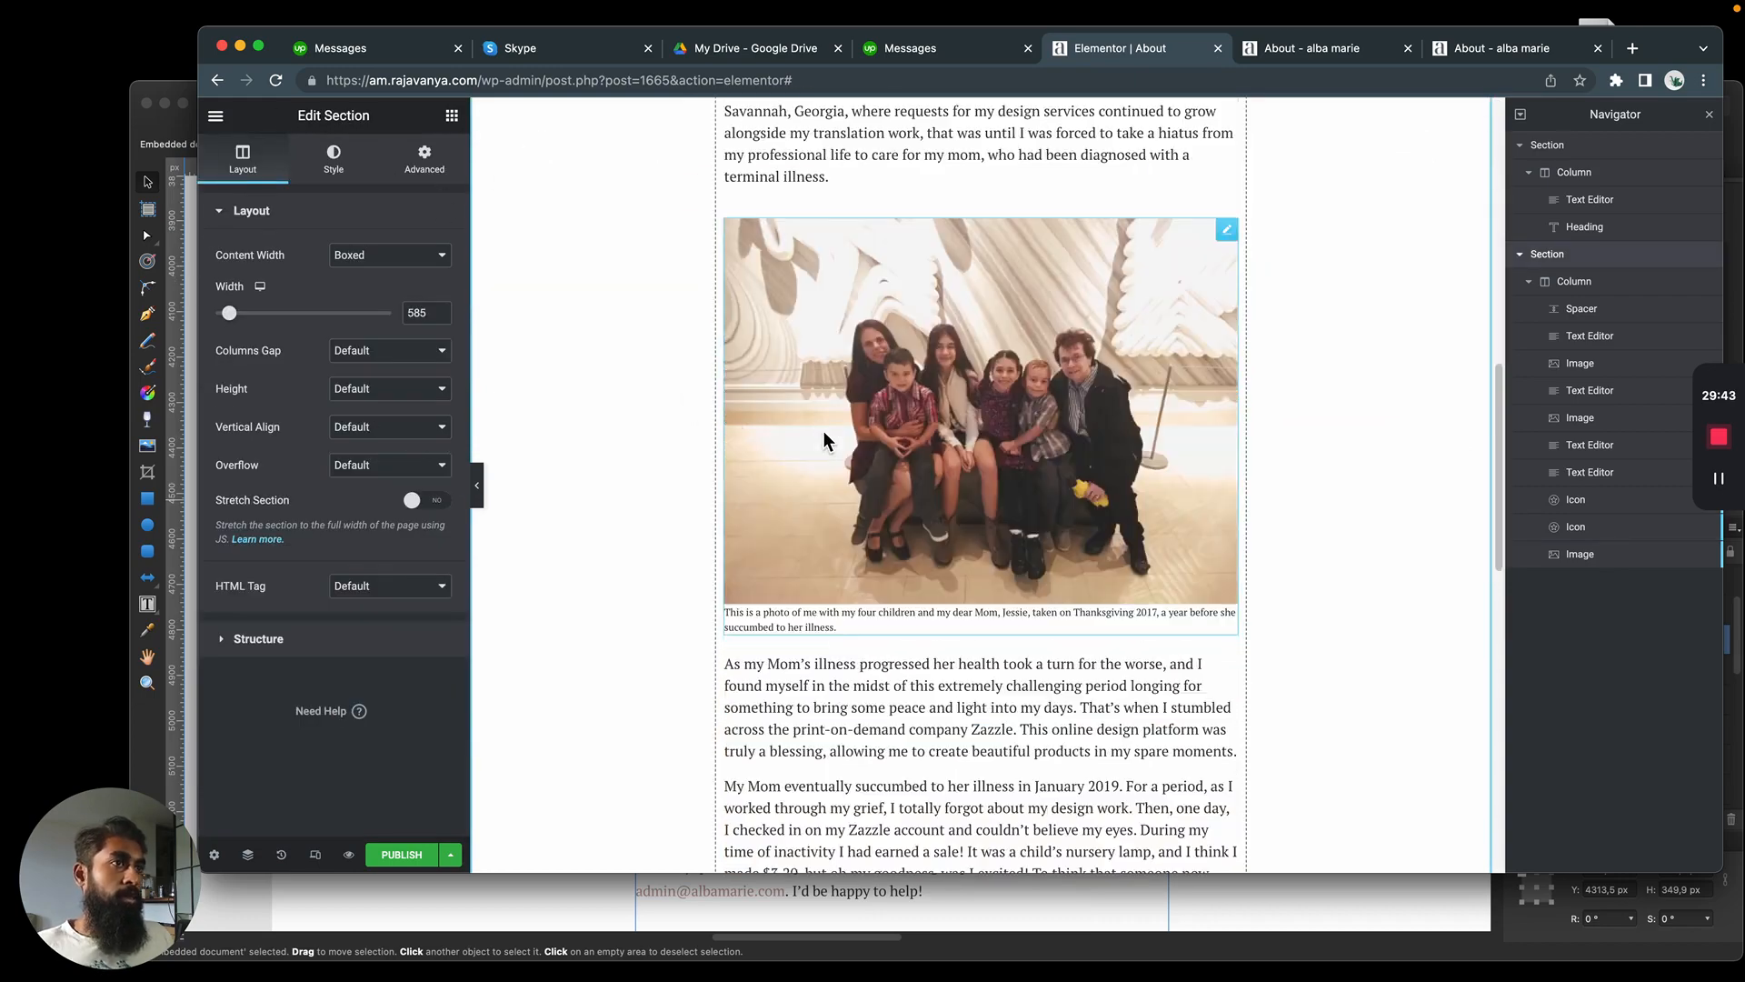
{"action": "scroll", "coordinate": [916, 431], "scroll_direction": "down", "scroll_amount": 1}
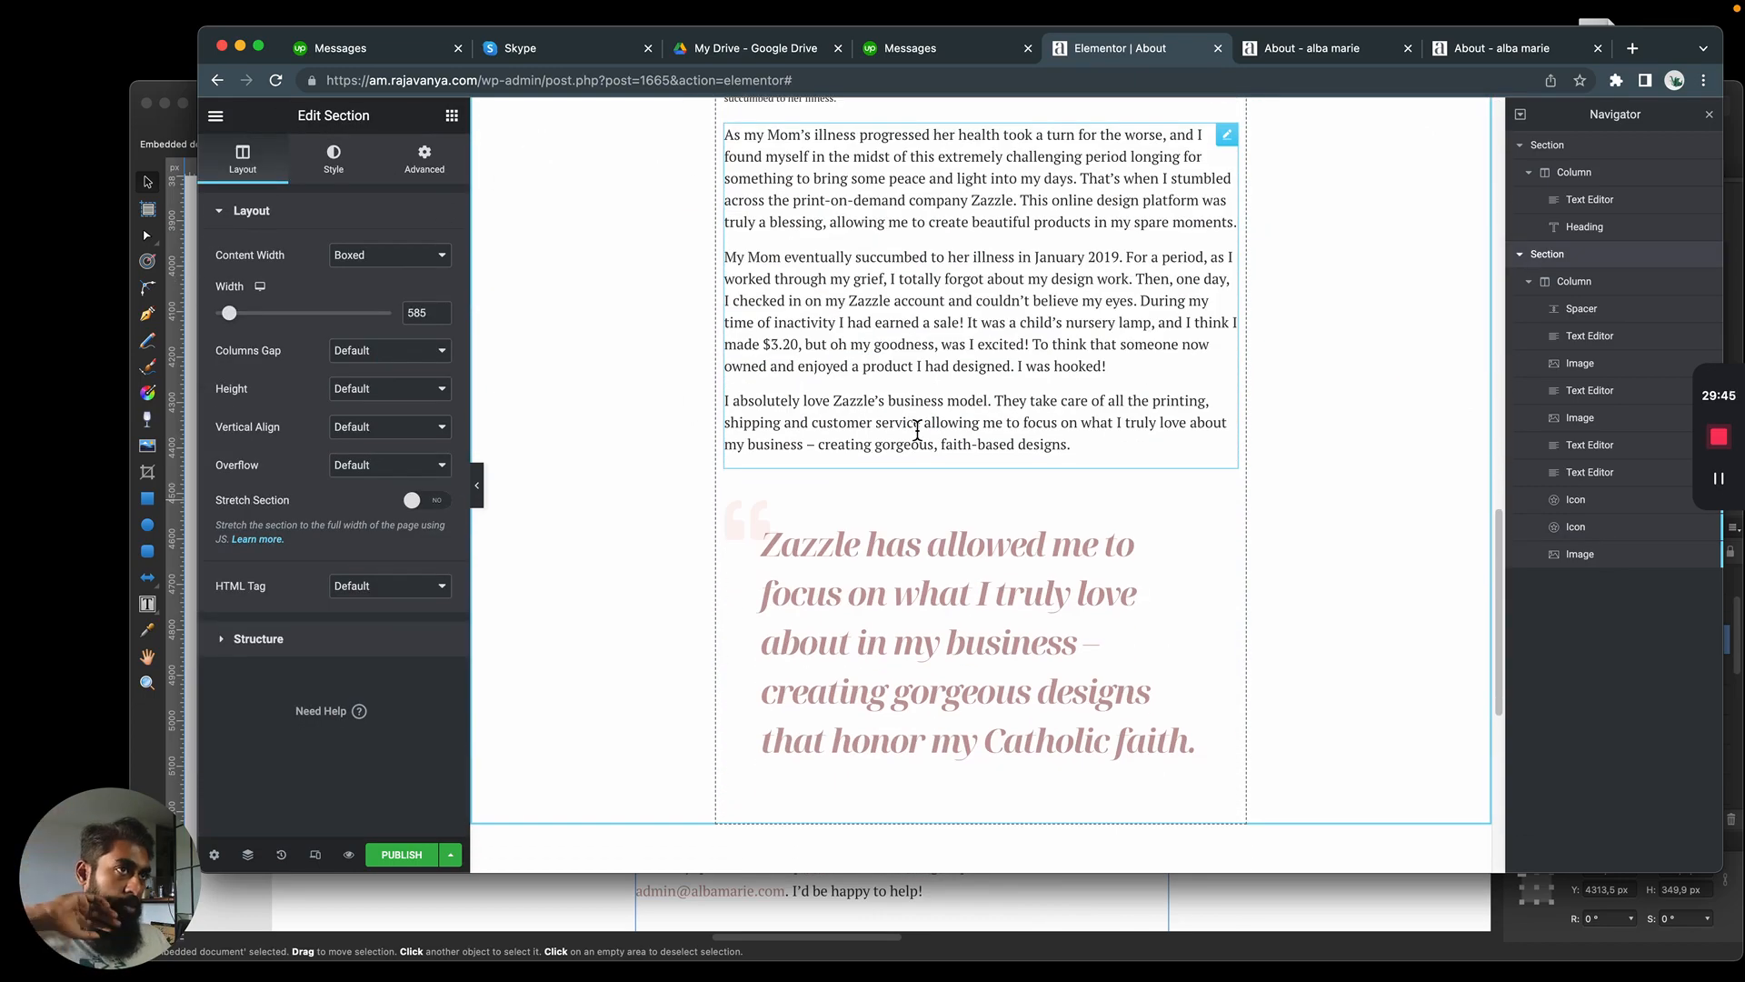
{"action": "scroll", "coordinate": [919, 427], "scroll_direction": "down", "scroll_amount": 5}
{"action": "scroll", "coordinate": [966, 564], "scroll_direction": "up", "scroll_amount": 12}
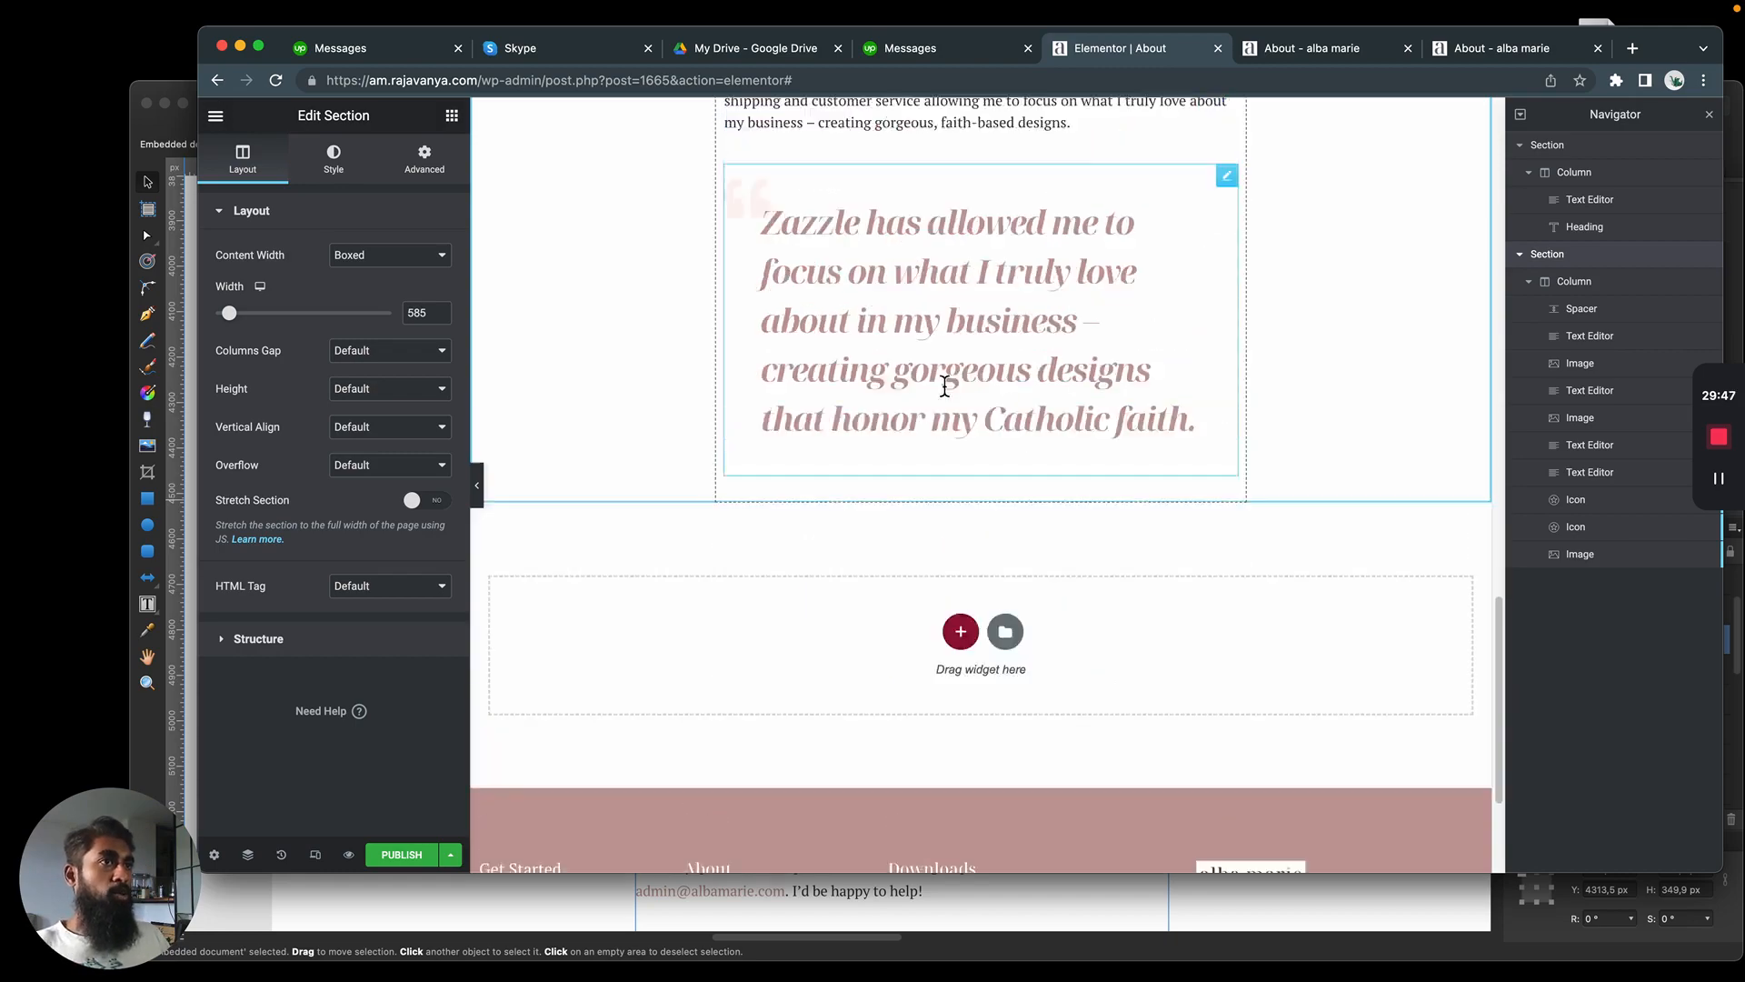
{"action": "scroll", "coordinate": [945, 346], "scroll_direction": "down", "scroll_amount": 15}
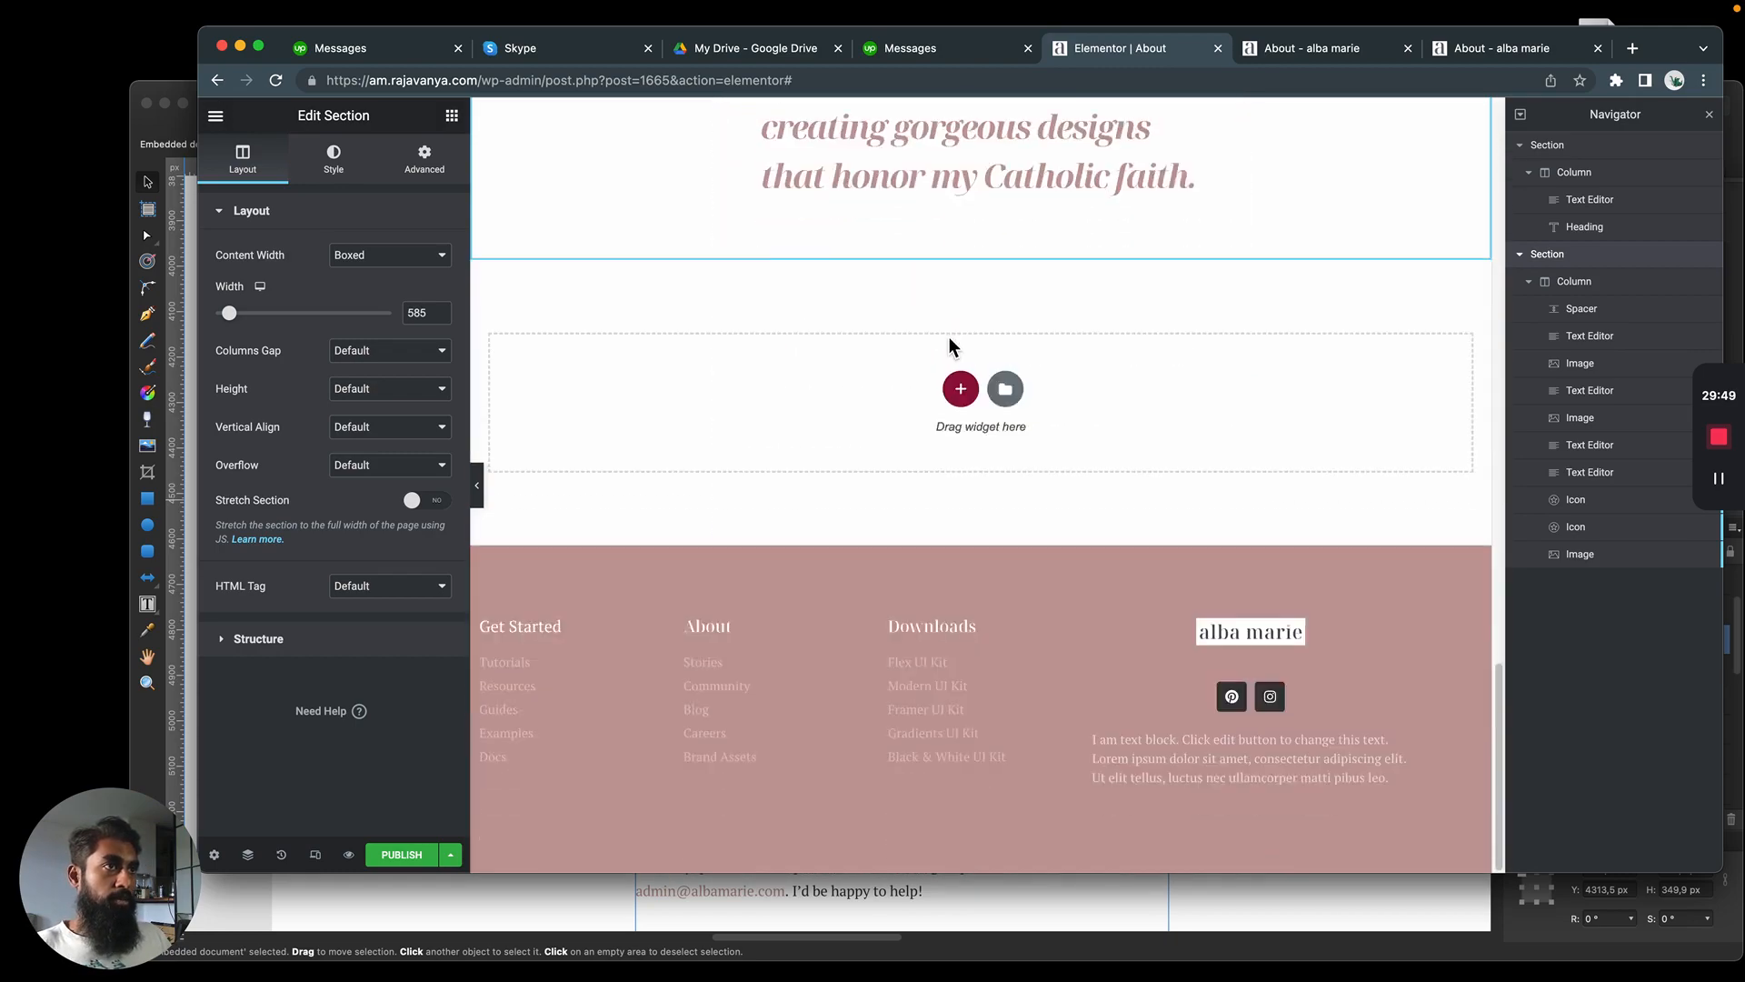
{"action": "scroll", "coordinate": [954, 455], "scroll_direction": "up", "scroll_amount": 3}
{"action": "left_click", "coordinate": [962, 580]}
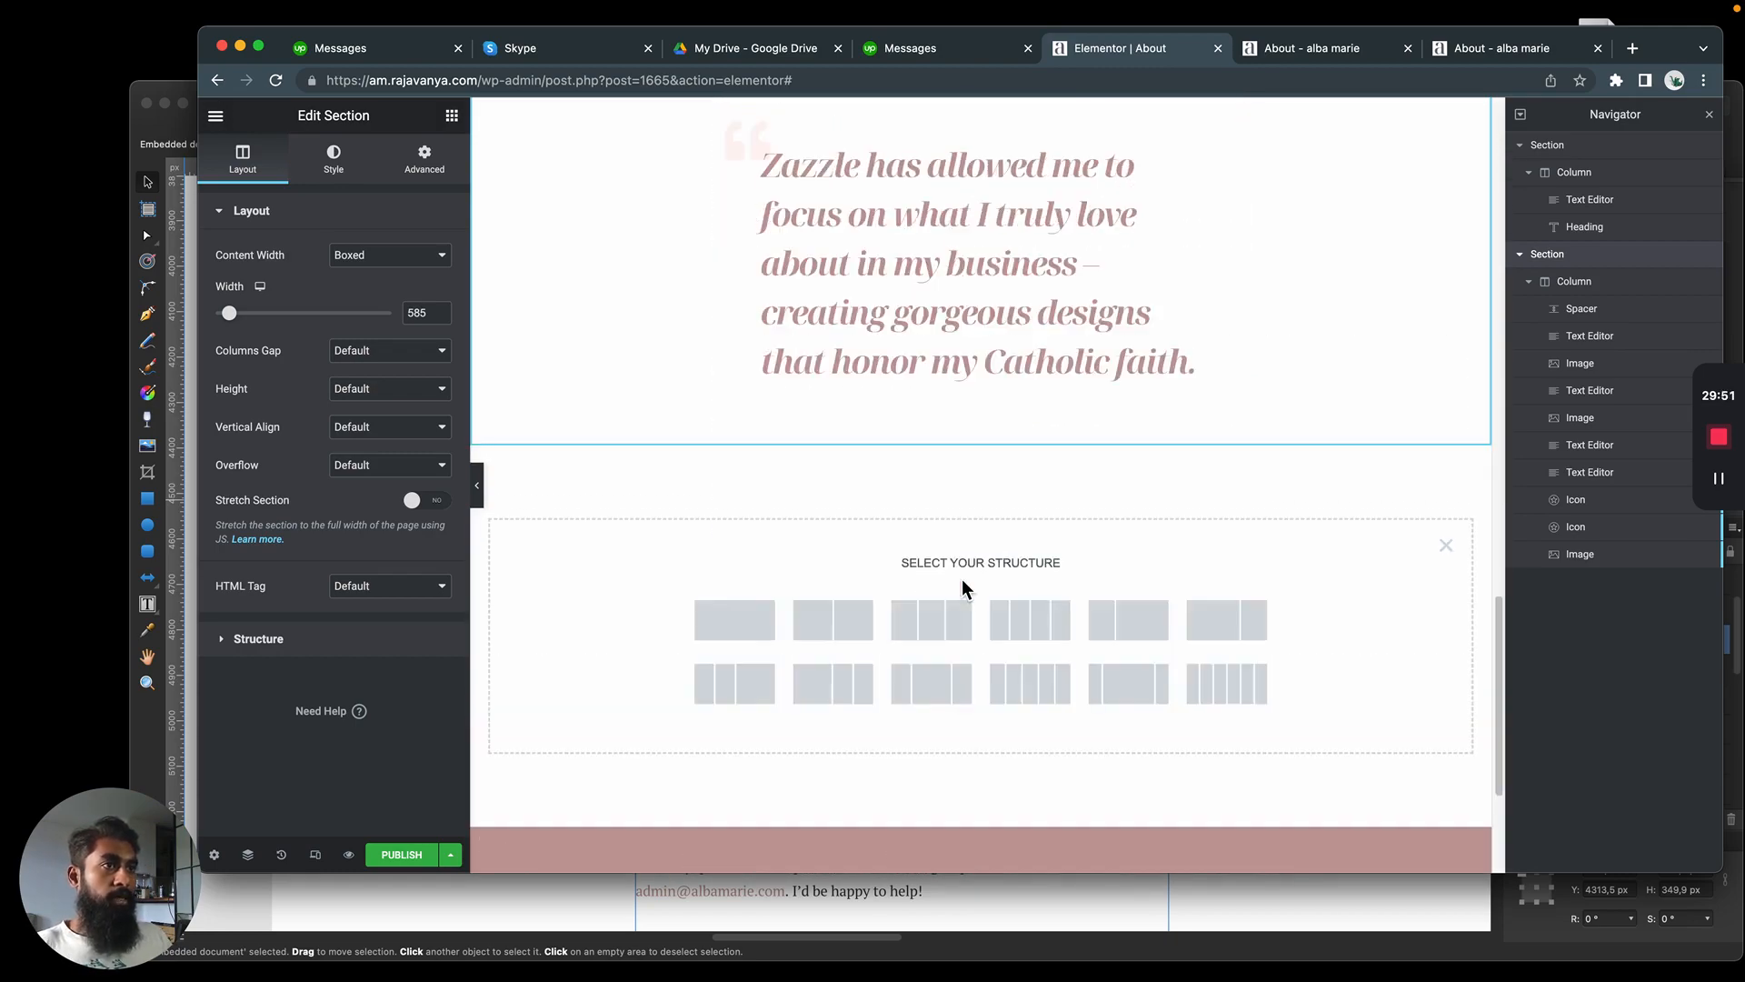
{"action": "left_click", "coordinate": [744, 629]}
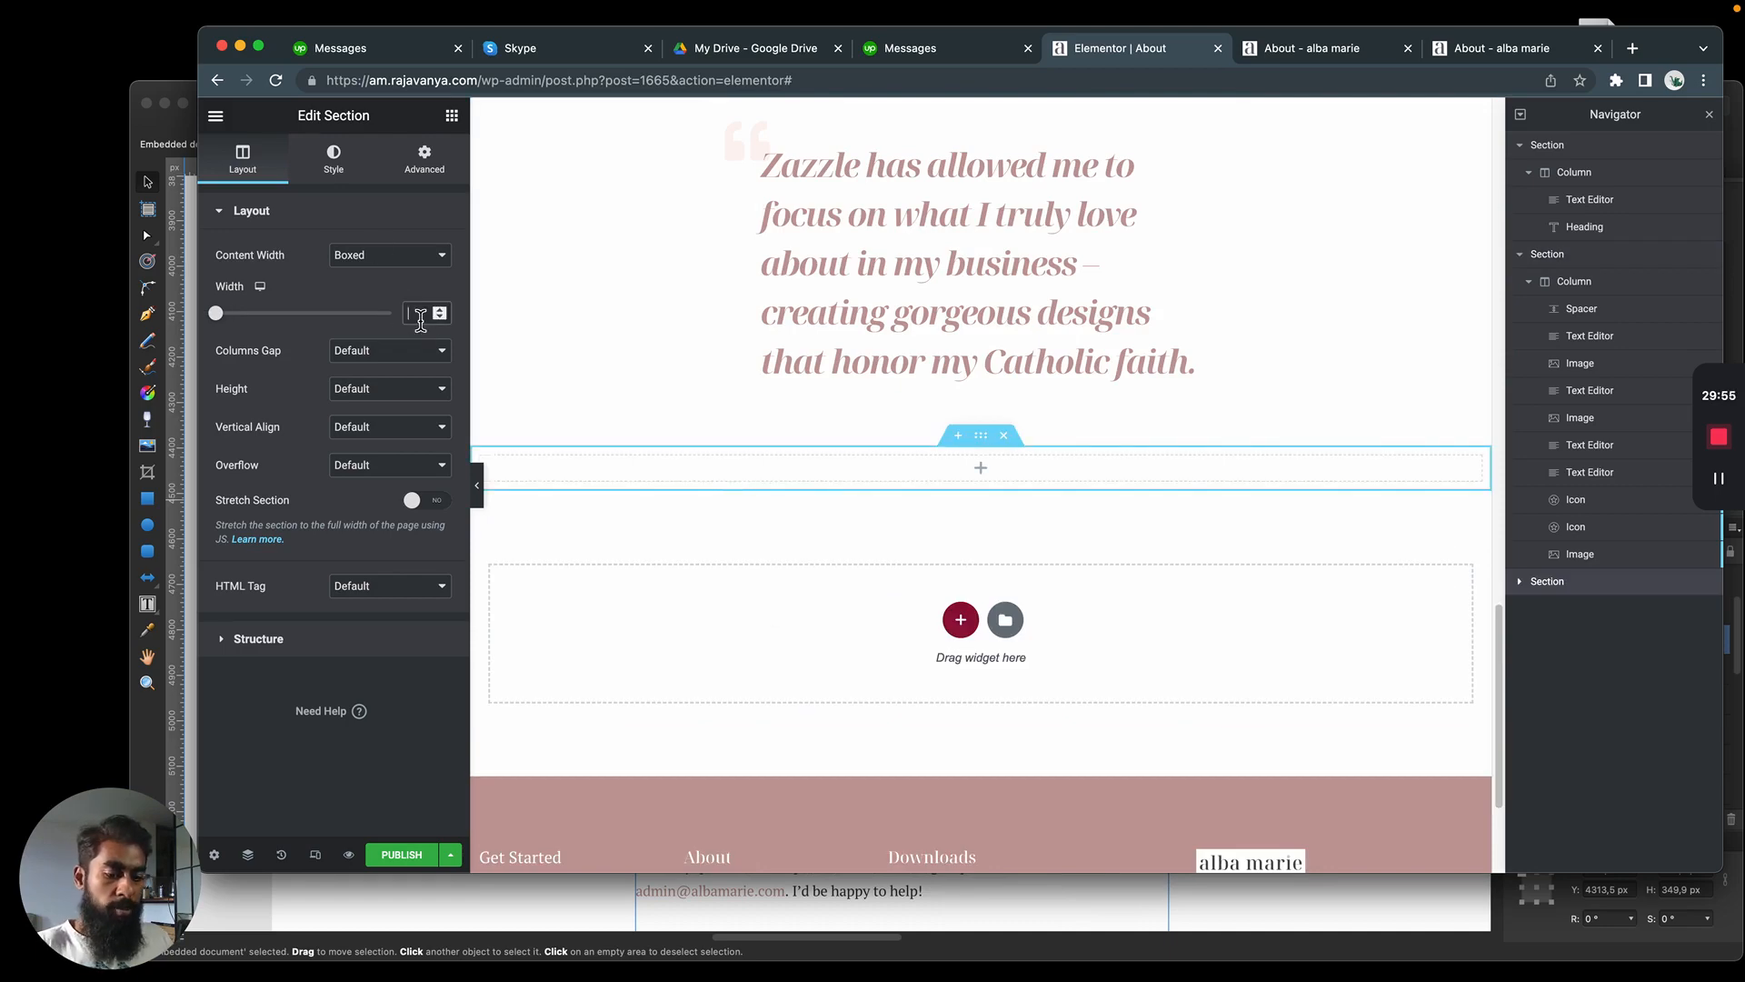
{"action": "type", "text": "585"}
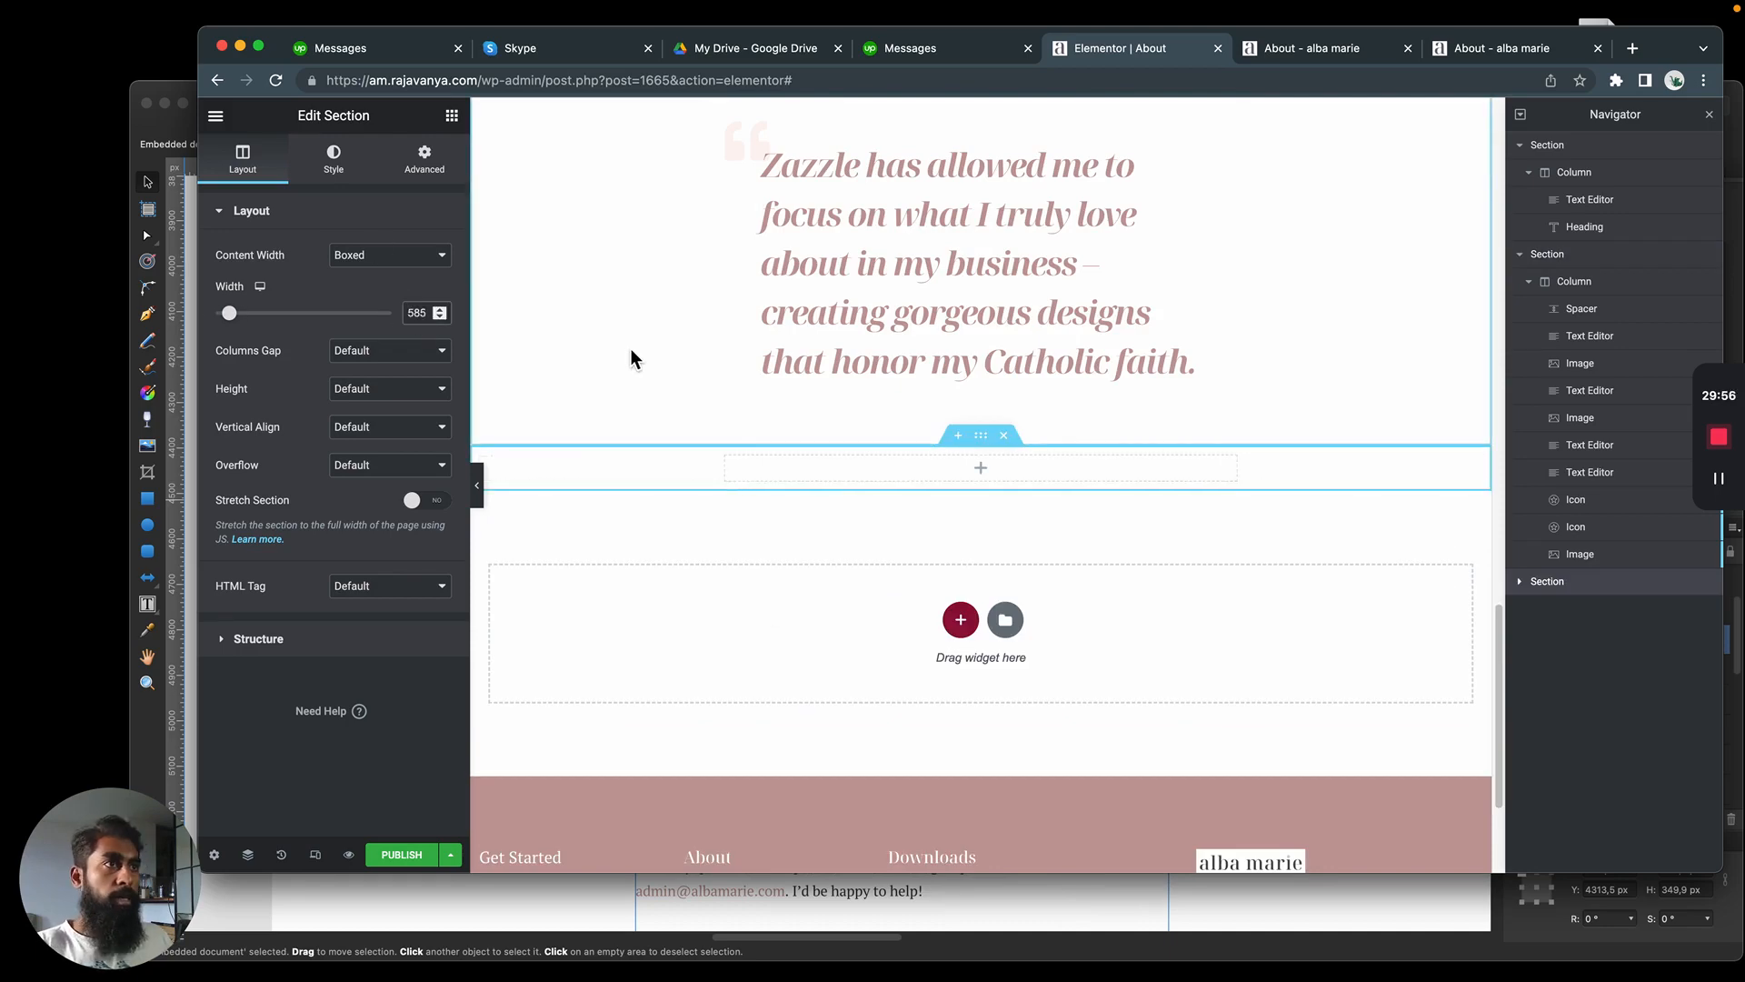
Move the Zazzle blockquote's text editor out of the story section into the new section's column
{"action": "left_click", "coordinate": [1581, 554]}
{"action": "left_click", "coordinate": [1581, 527]}
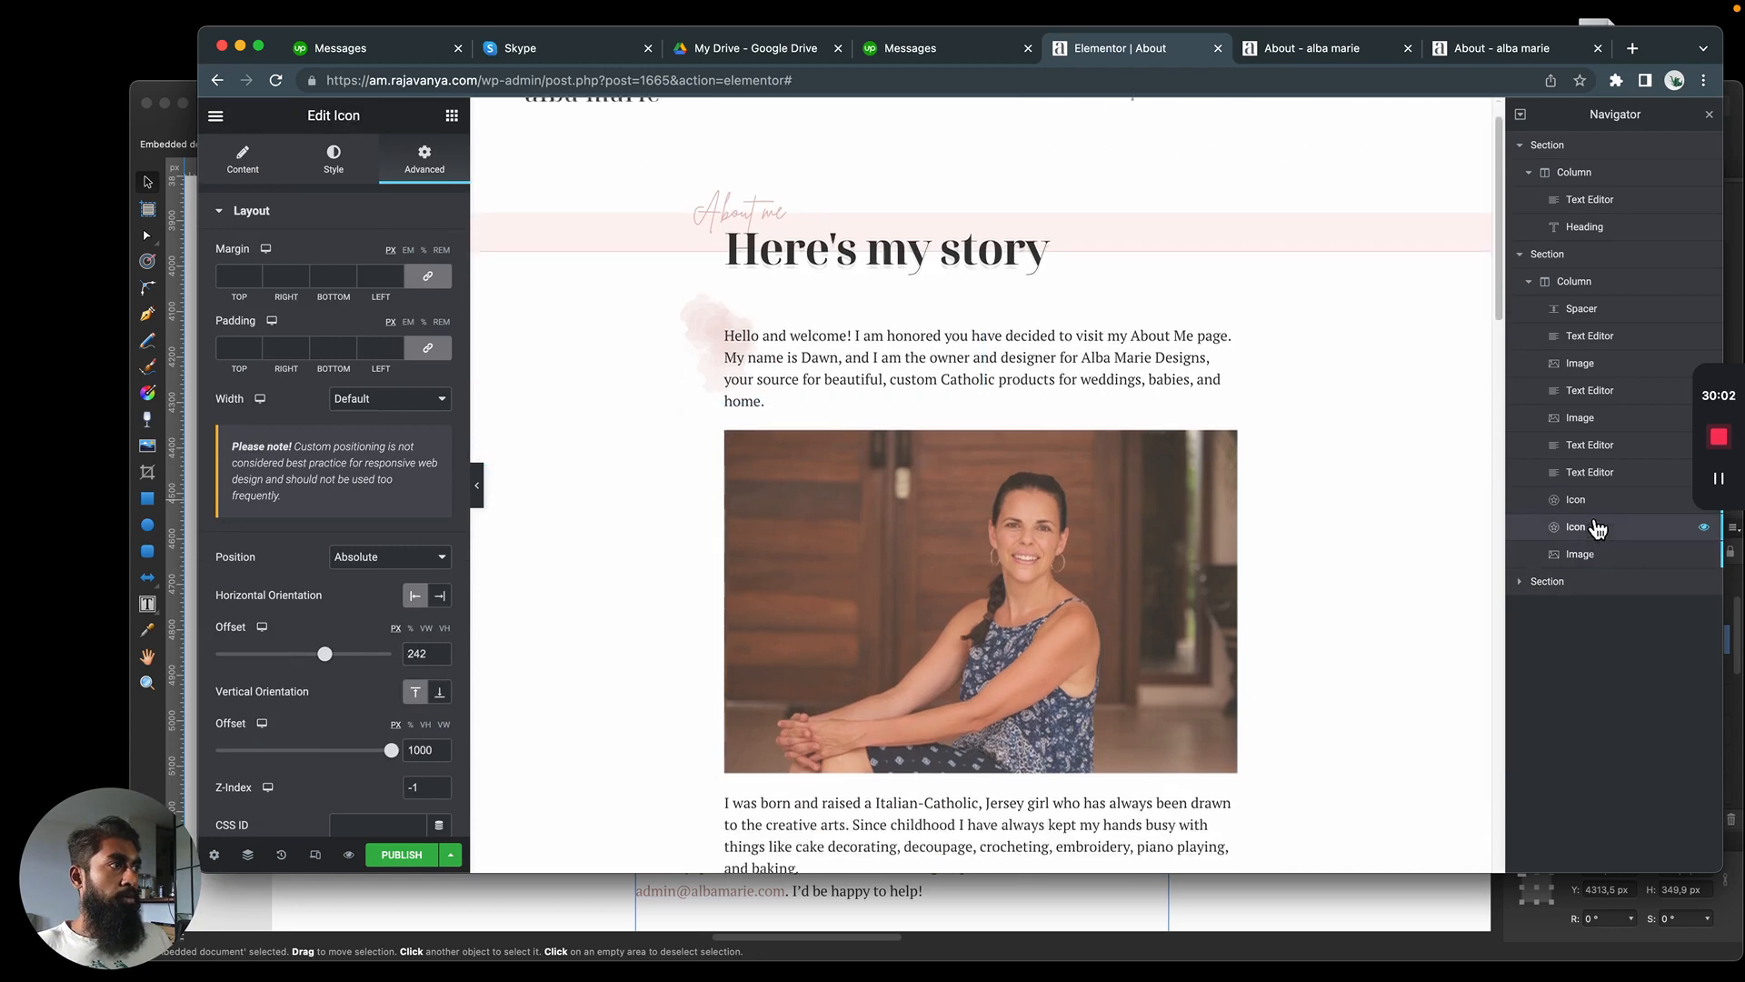
{"action": "left_click", "coordinate": [1595, 502]}
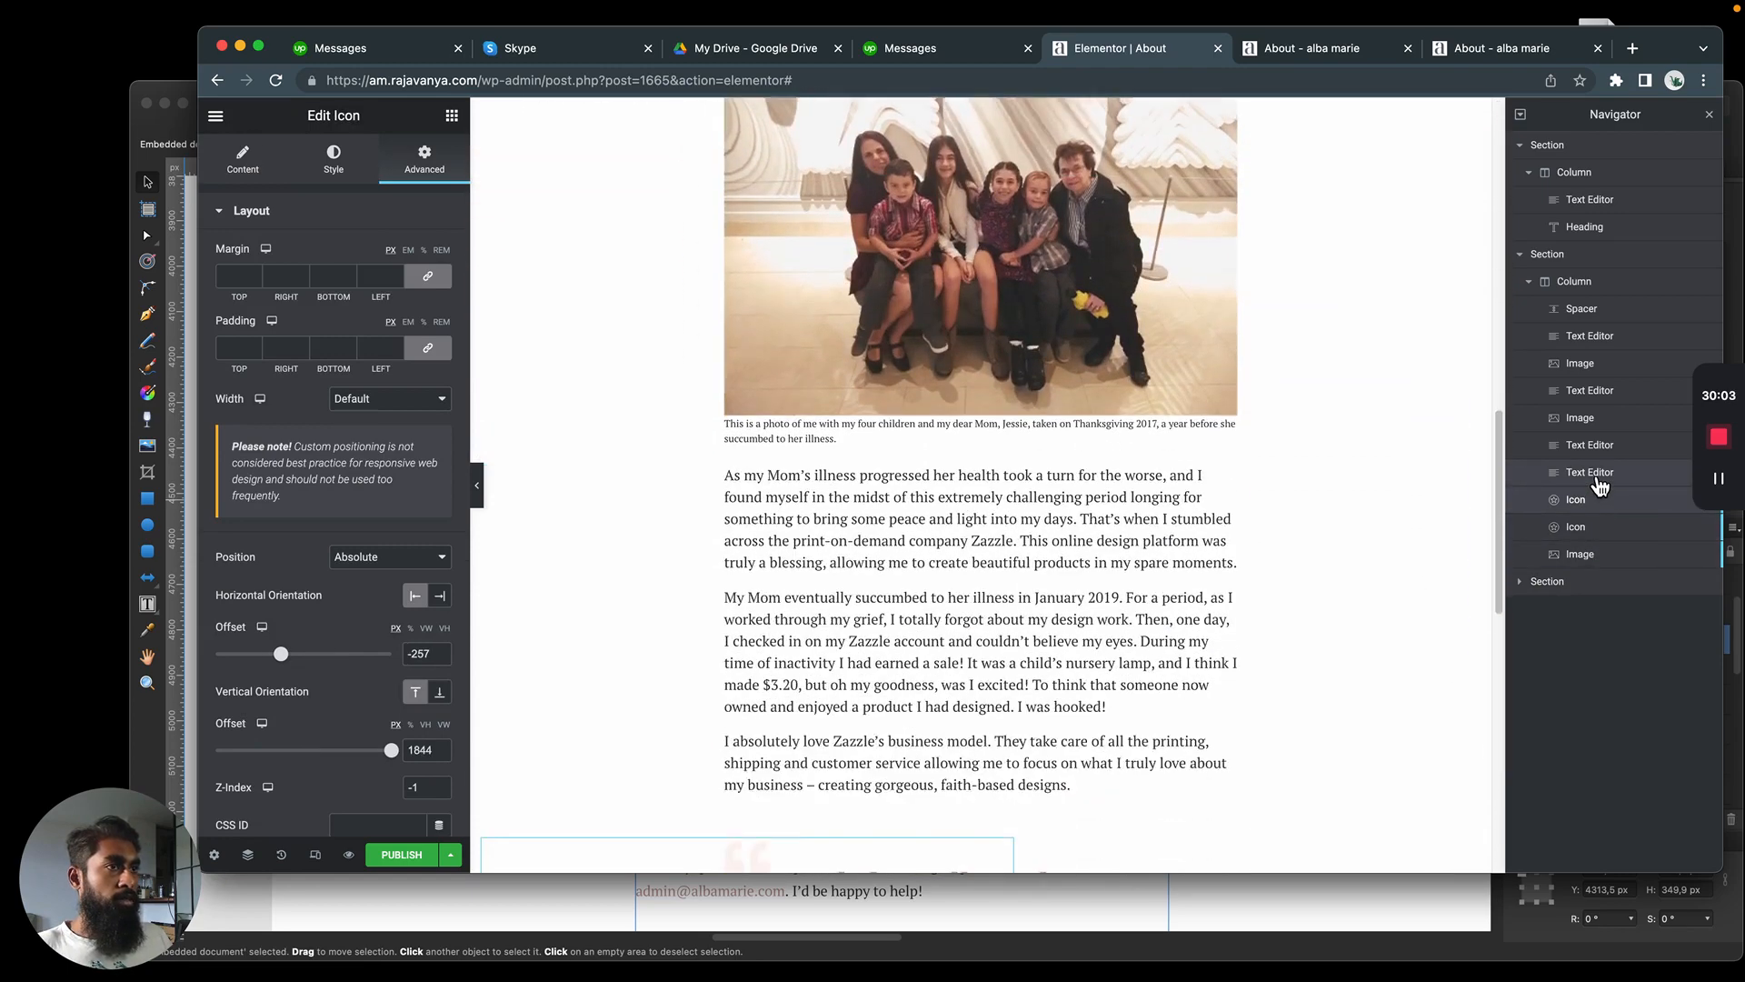
{"action": "left_click", "coordinate": [1597, 476]}
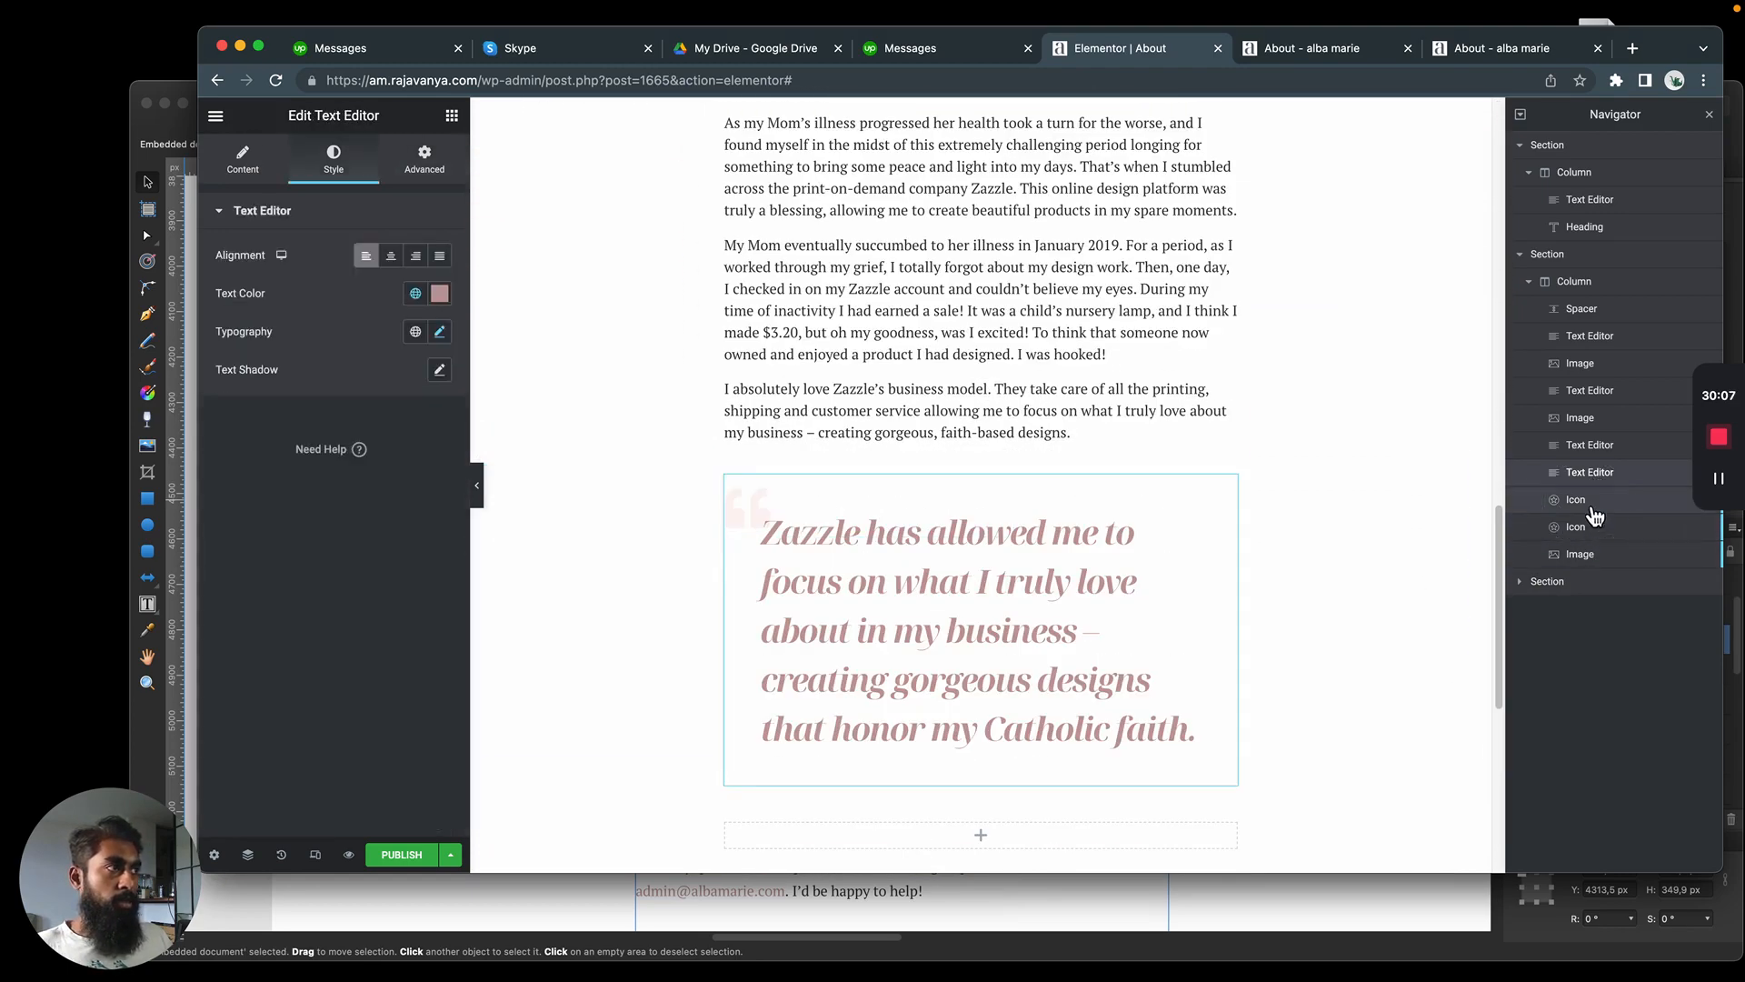
{"action": "left_click", "coordinate": [1592, 502]}
{"action": "left_click_drag", "start_coordinate": [1586, 473], "coordinate": [1614, 611]}
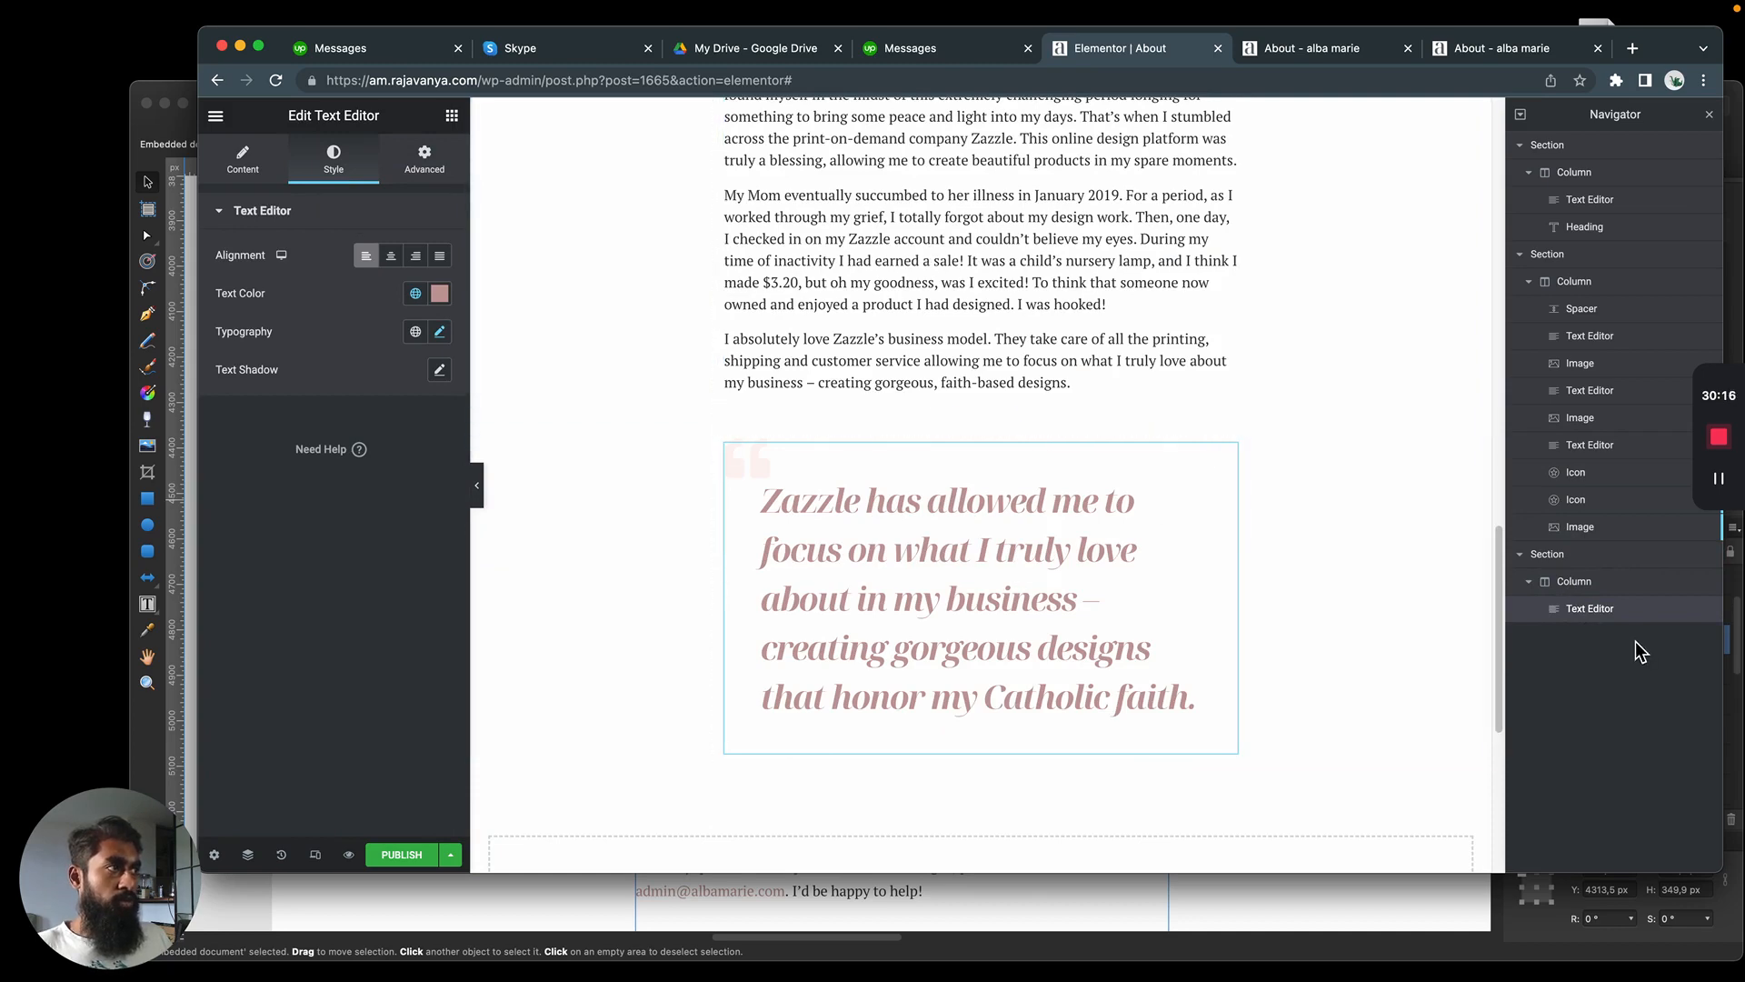
{"action": "scroll", "coordinate": [870, 433], "scroll_direction": "down", "scroll_amount": 2}
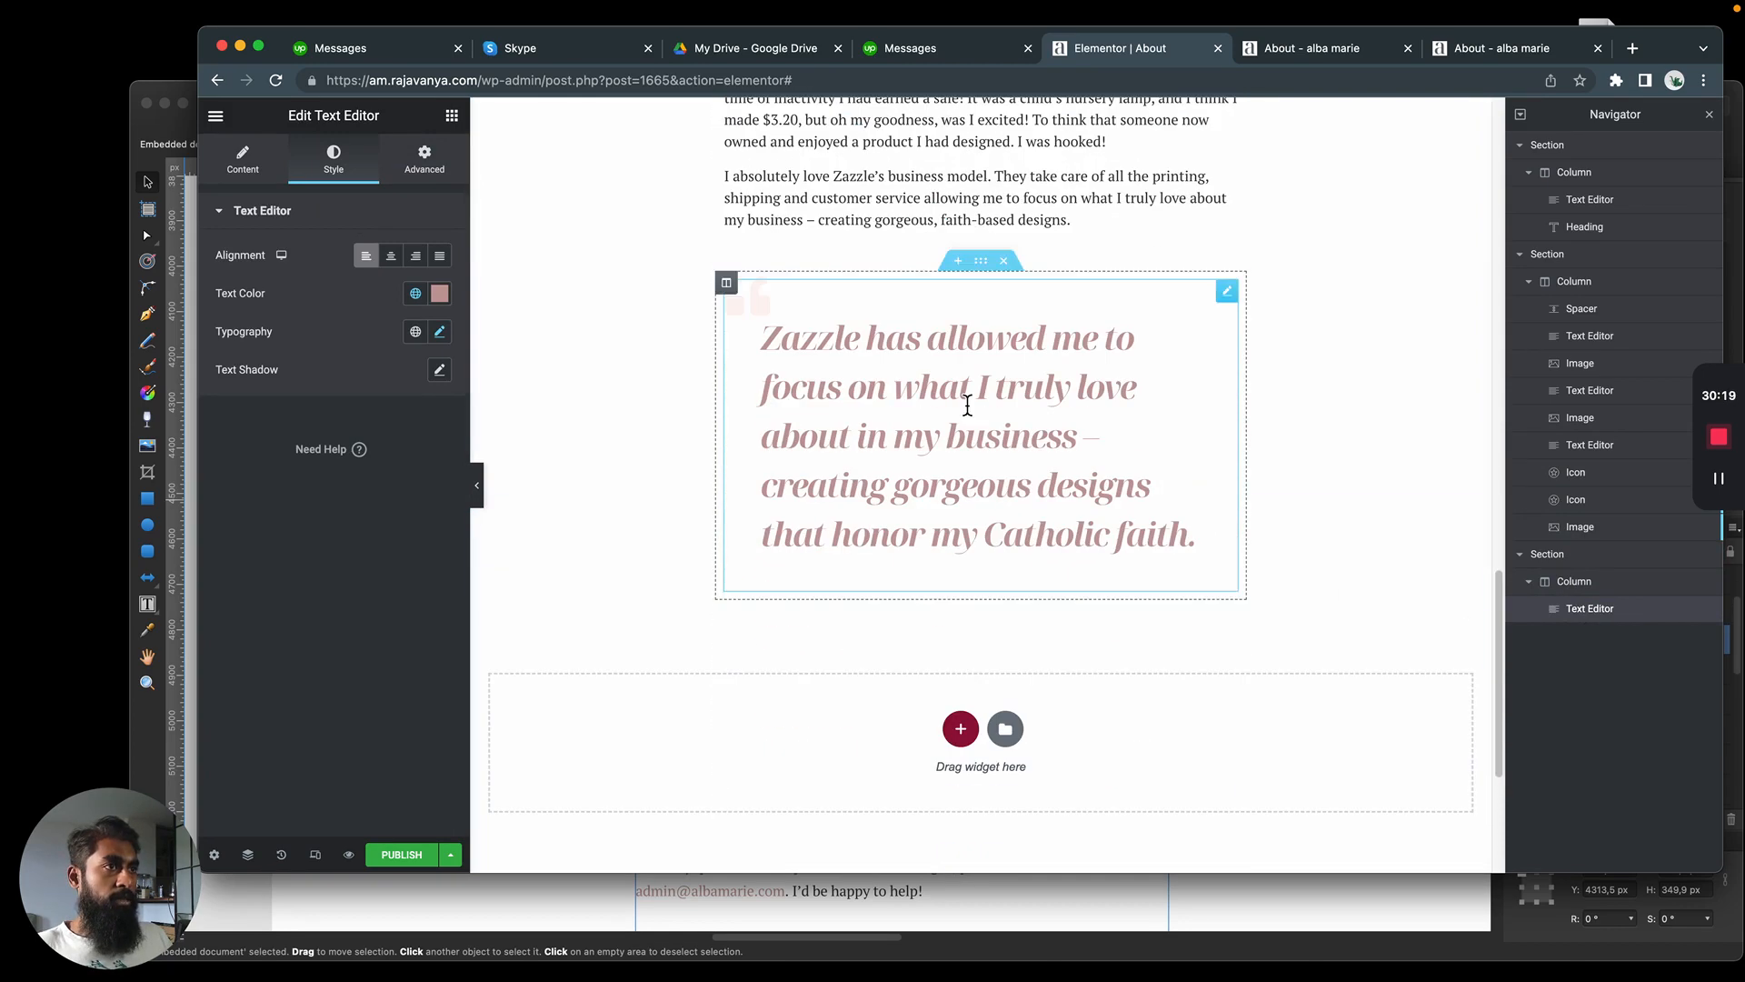
Move both quotation mark icons into the blockquote's column, with the opening mark before the text and the closing mark after it
{"action": "left_click", "coordinate": [1586, 512]}
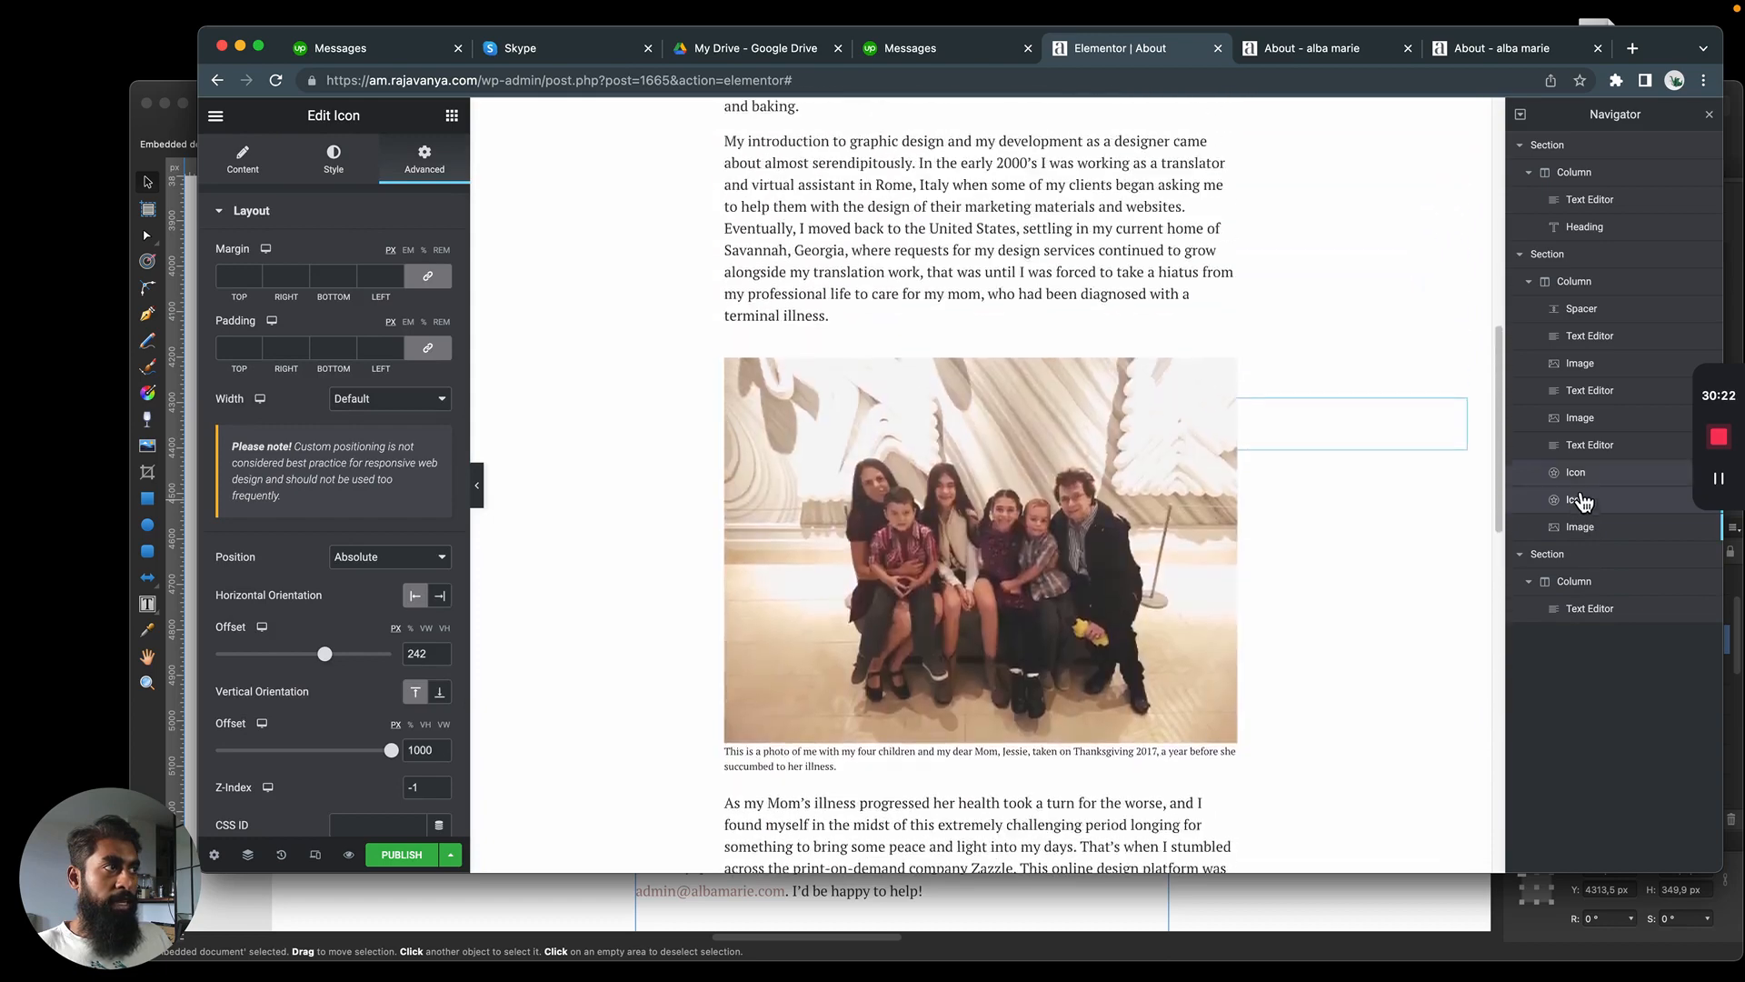
{"action": "left_click_drag", "start_coordinate": [1580, 502], "coordinate": [1604, 583]}
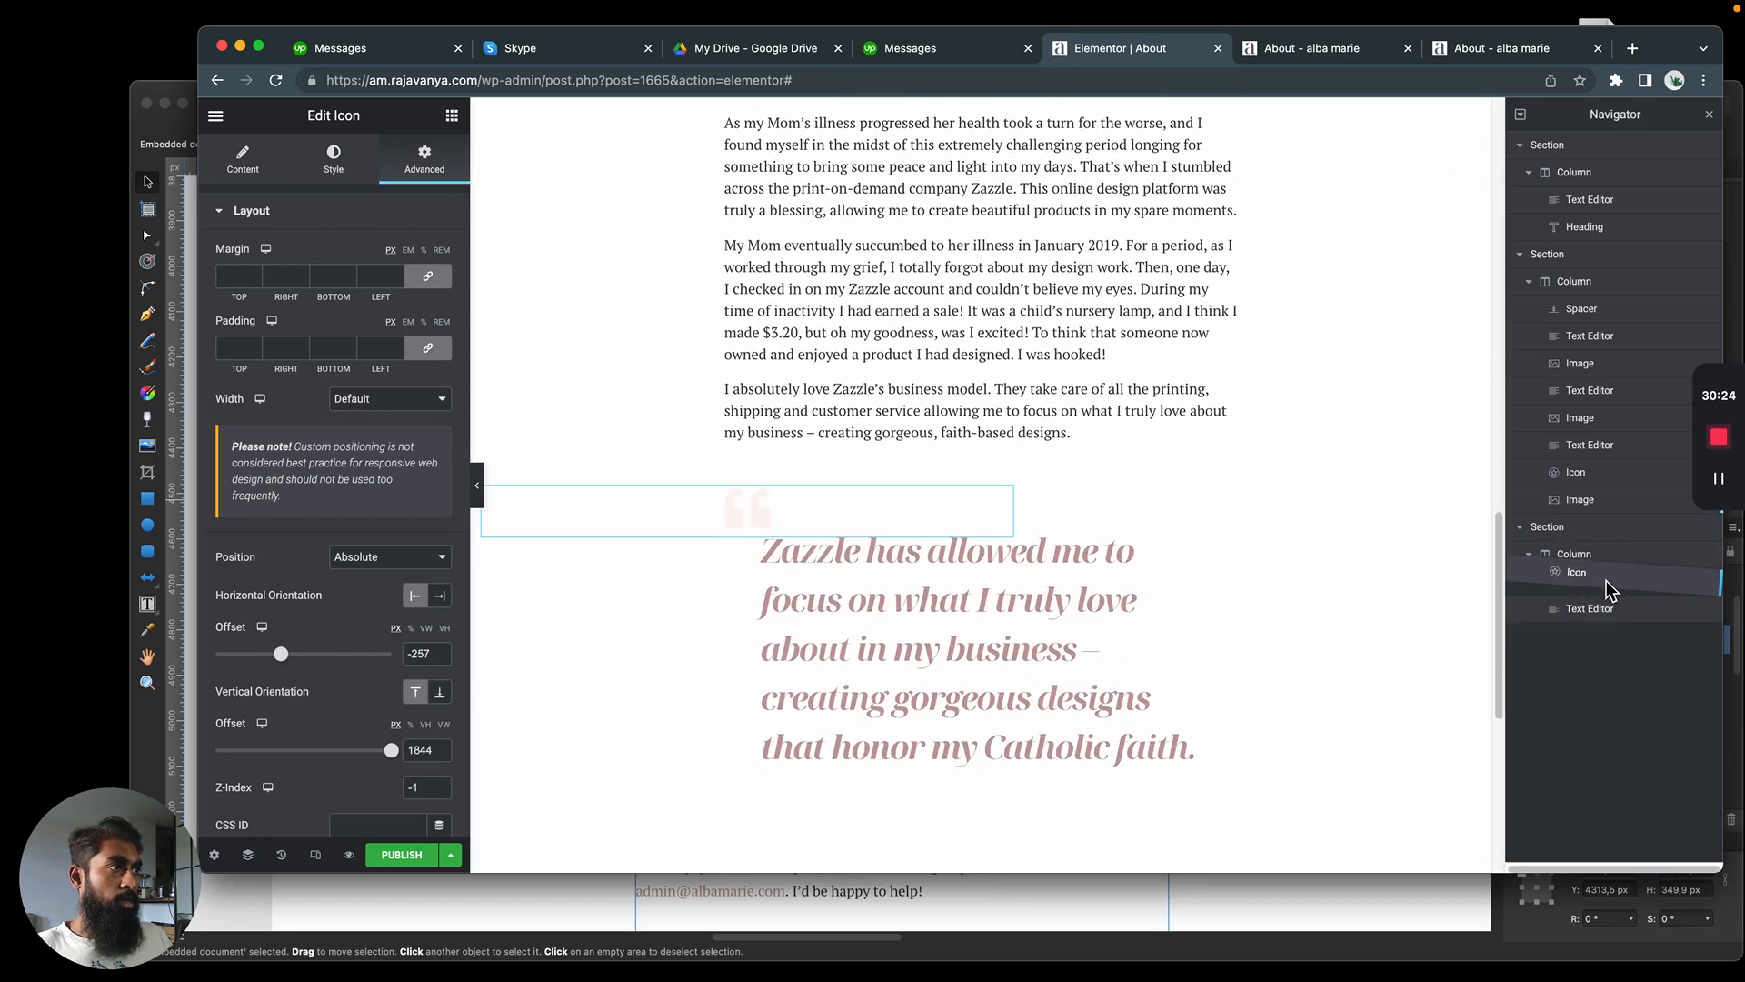
{"action": "left_click_drag", "start_coordinate": [1589, 472], "coordinate": [1597, 610]}
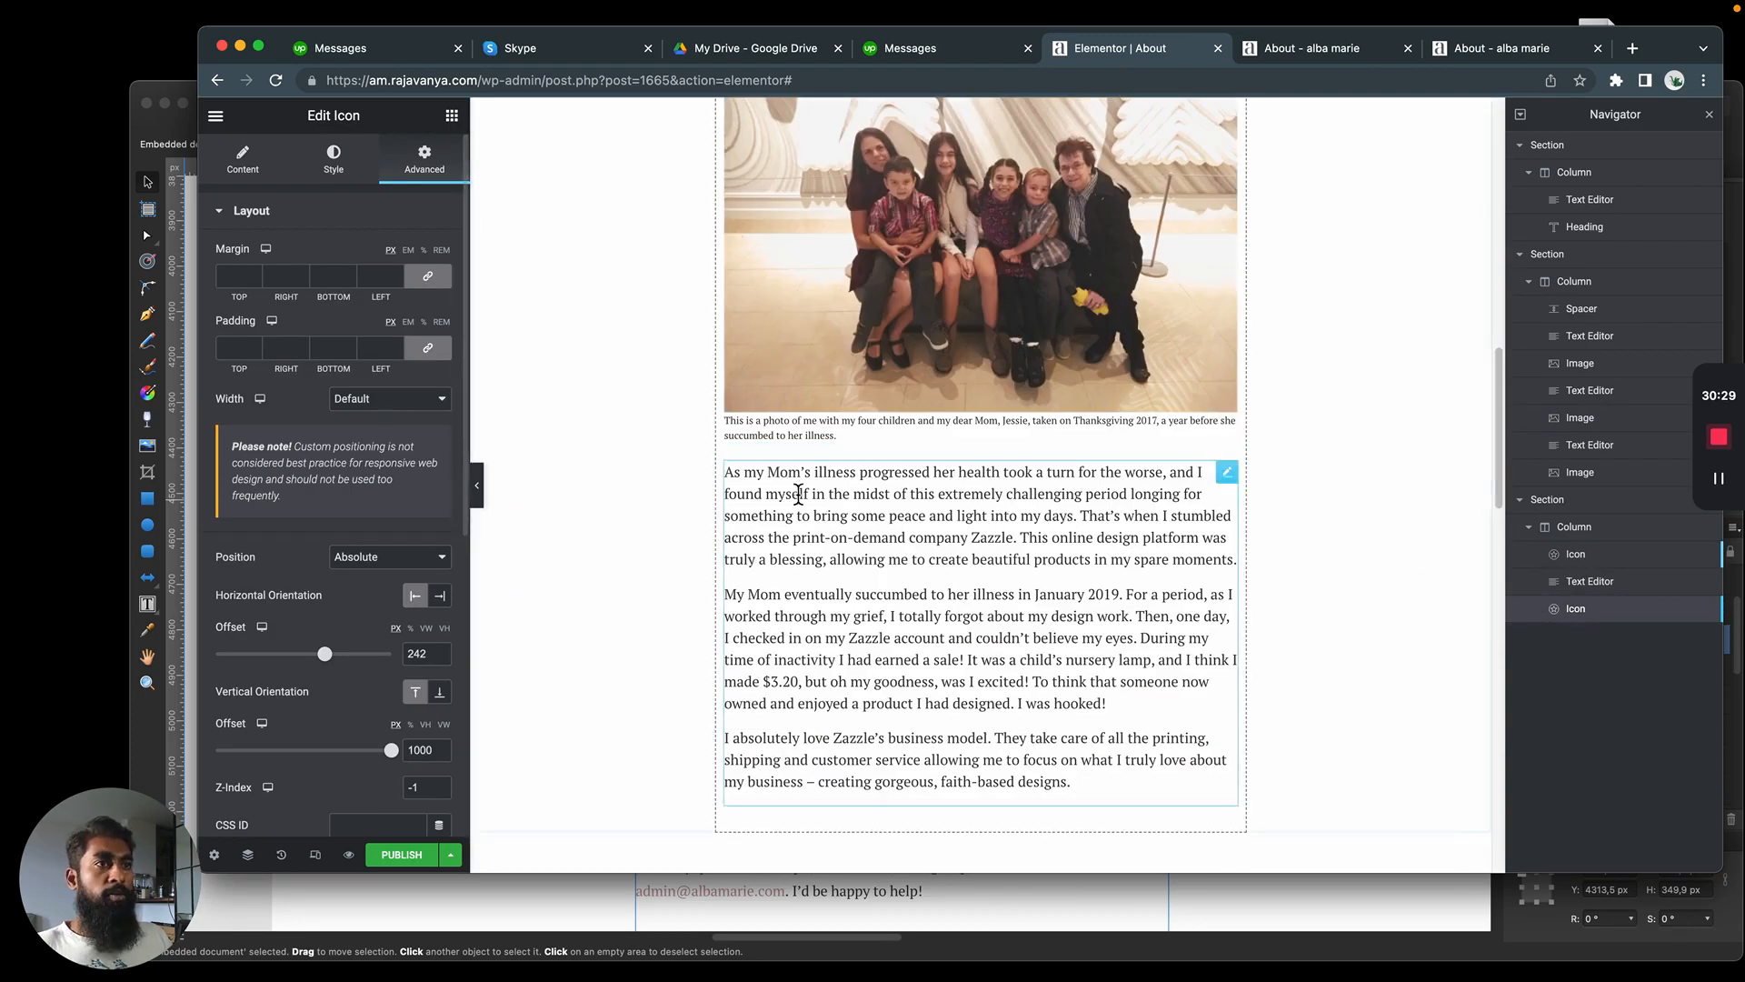
Set the opening quotation mark's horizontal and vertical offsets to 0
{"action": "left_click", "coordinate": [1619, 562]}
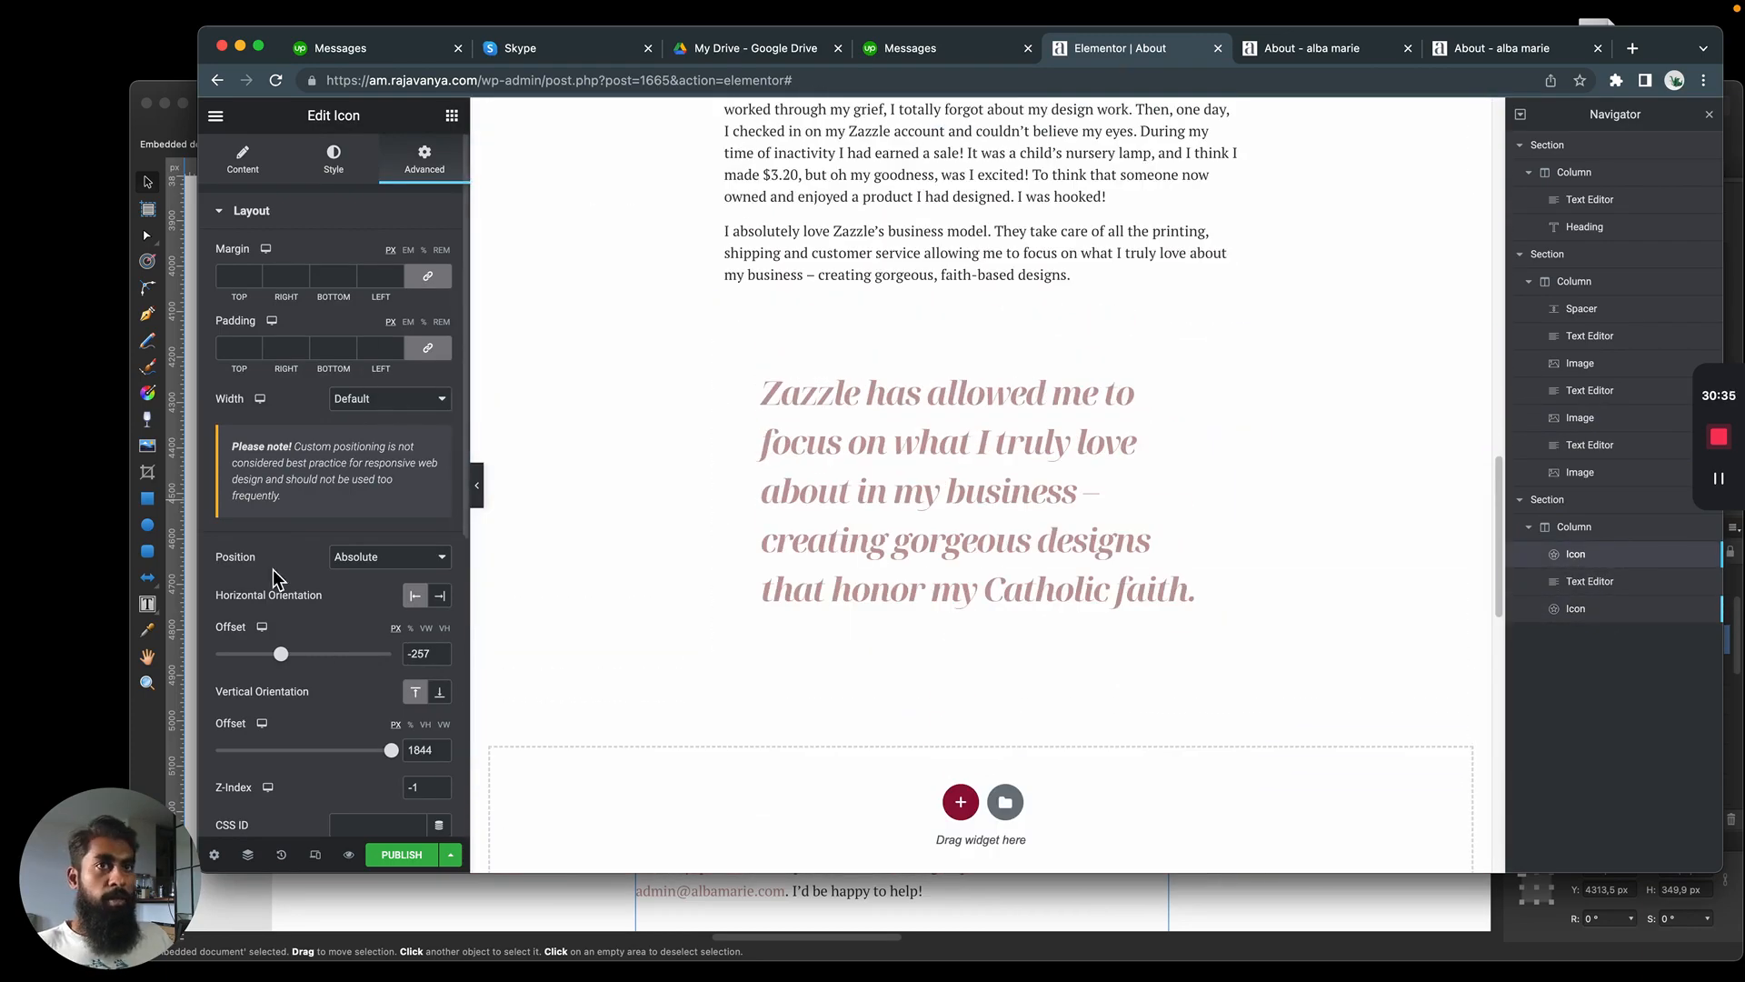
{"action": "left_click_drag", "start_coordinate": [434, 656], "coordinate": [366, 665]}
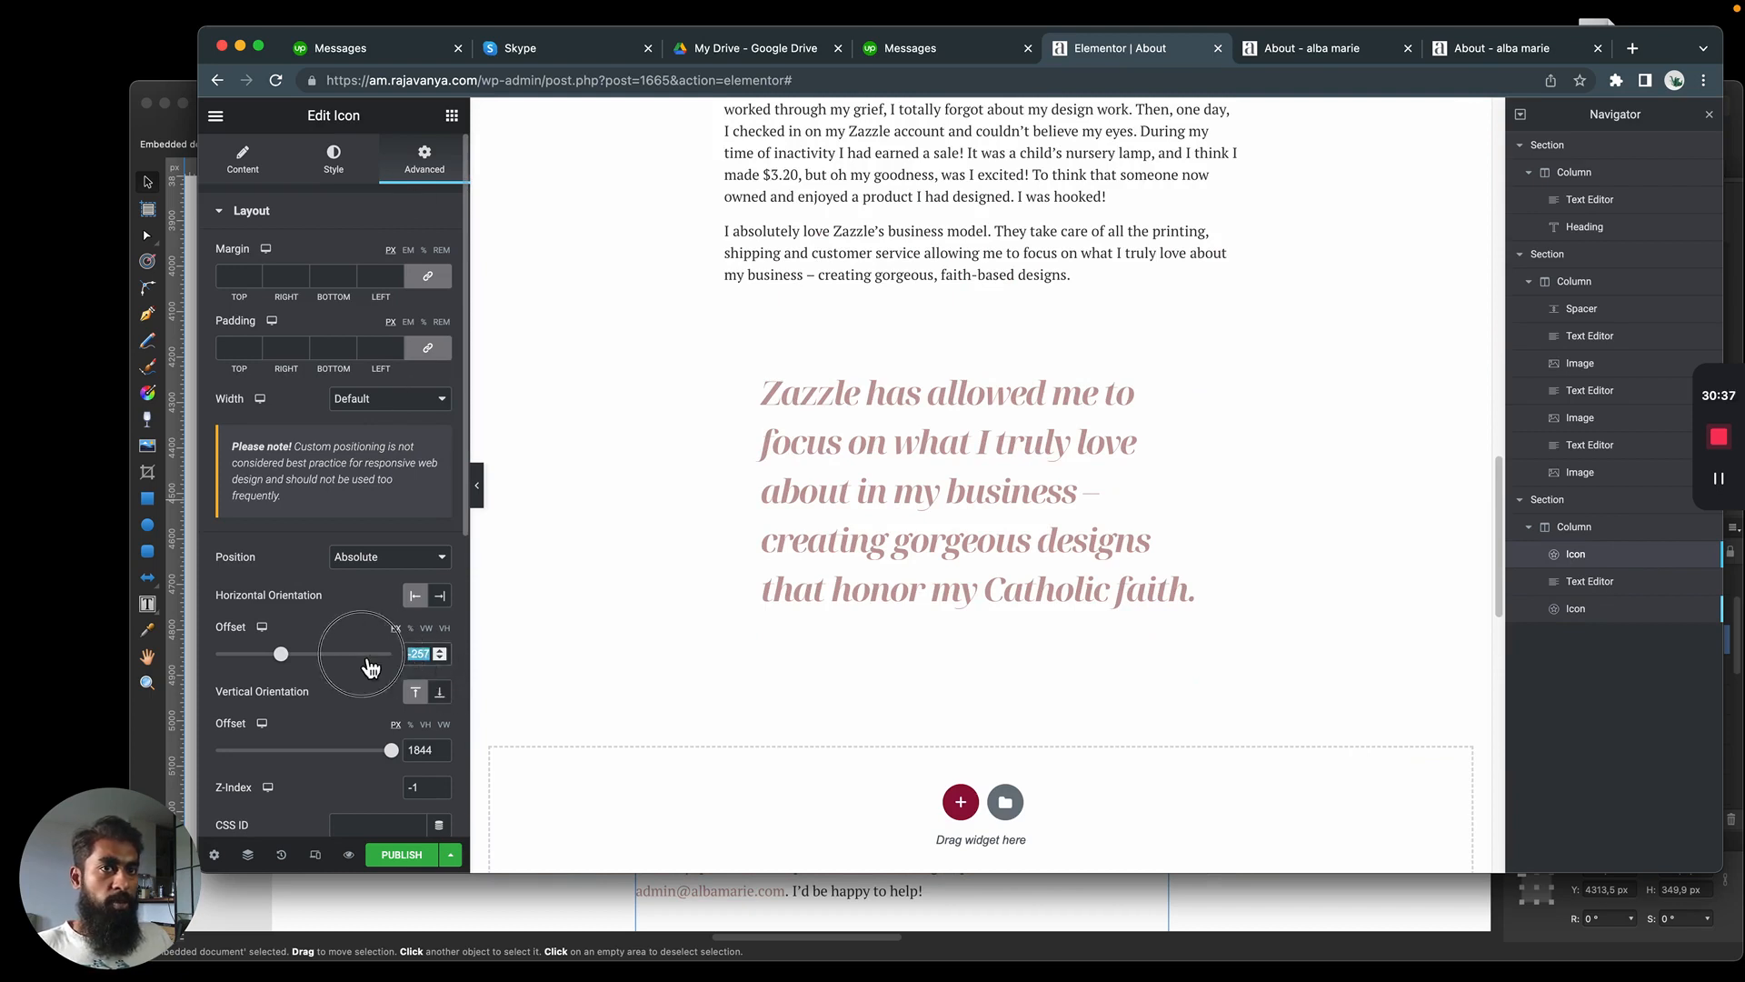
{"action": "double_click", "coordinate": [427, 749]}
{"action": "type", "text": "0"}
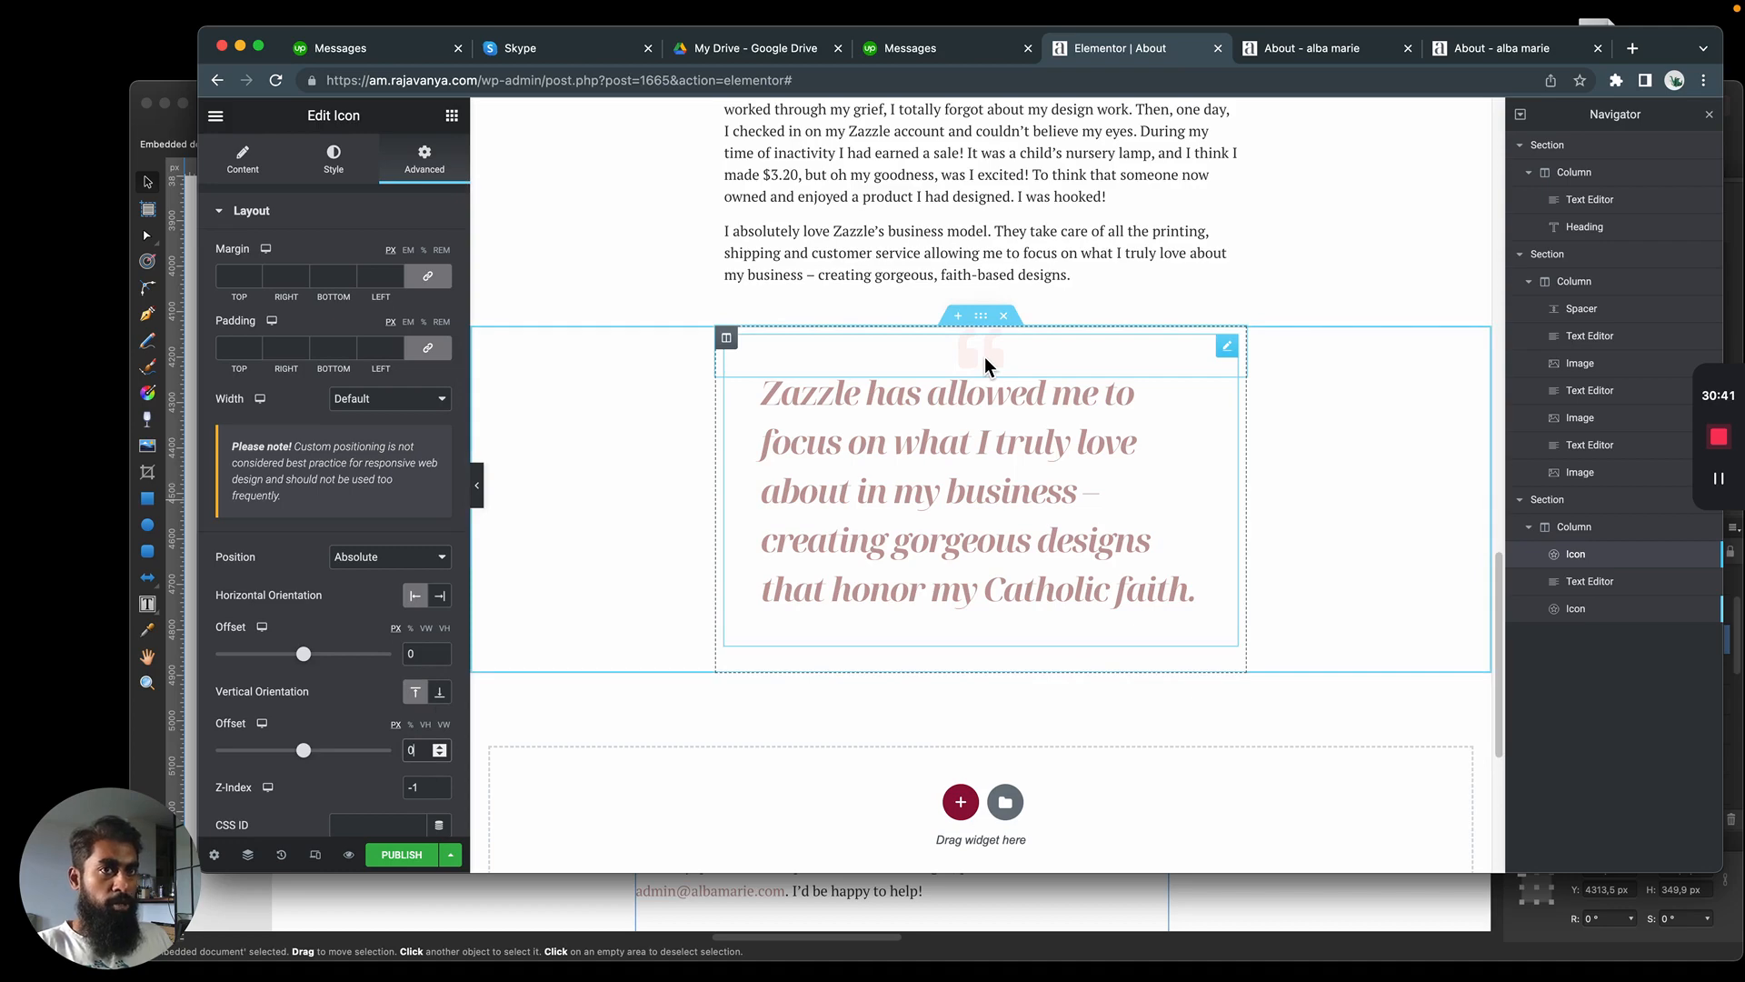
Set the closing quotation mark's vertical offset to 0 and its horizontal offset to about 186 px
{"action": "left_click", "coordinate": [1604, 609]}
{"action": "double_click", "coordinate": [418, 657]}
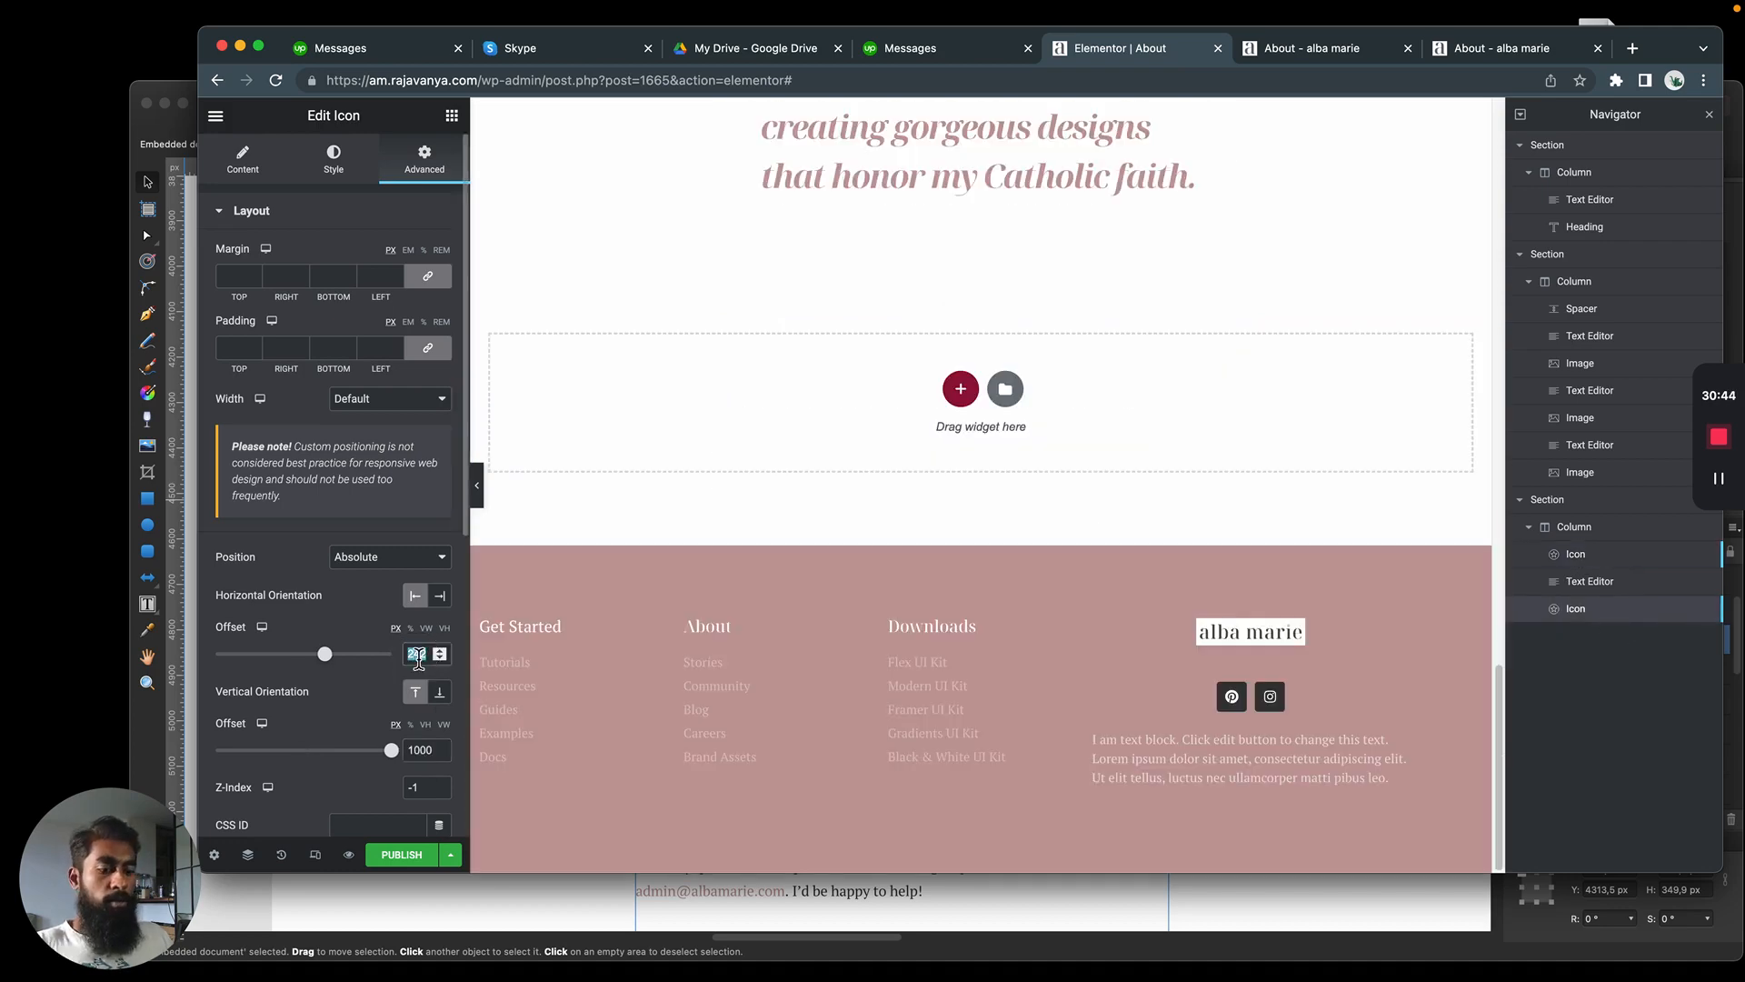
{"action": "double_click", "coordinate": [421, 750]}
{"action": "type", "text": "0"}
{"action": "scroll", "coordinate": [603, 713], "scroll_direction": "up", "scroll_amount": 10}
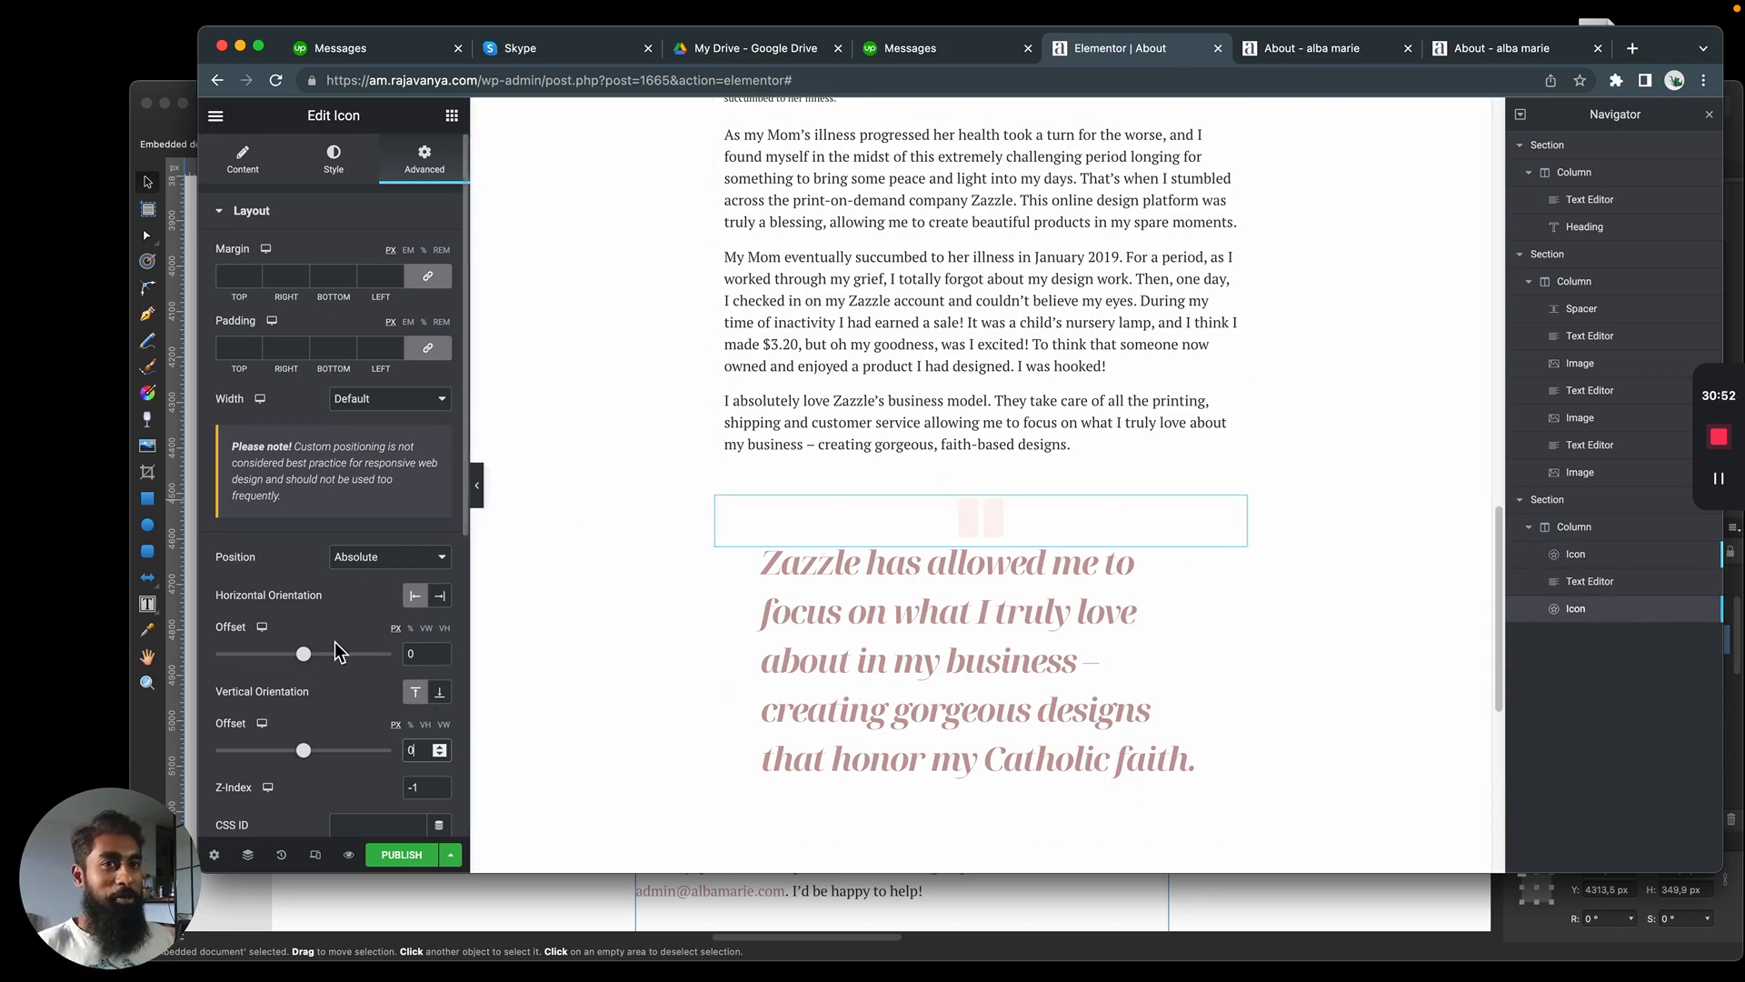
{"action": "left_click_drag", "start_coordinate": [304, 654], "coordinate": [320, 672]}
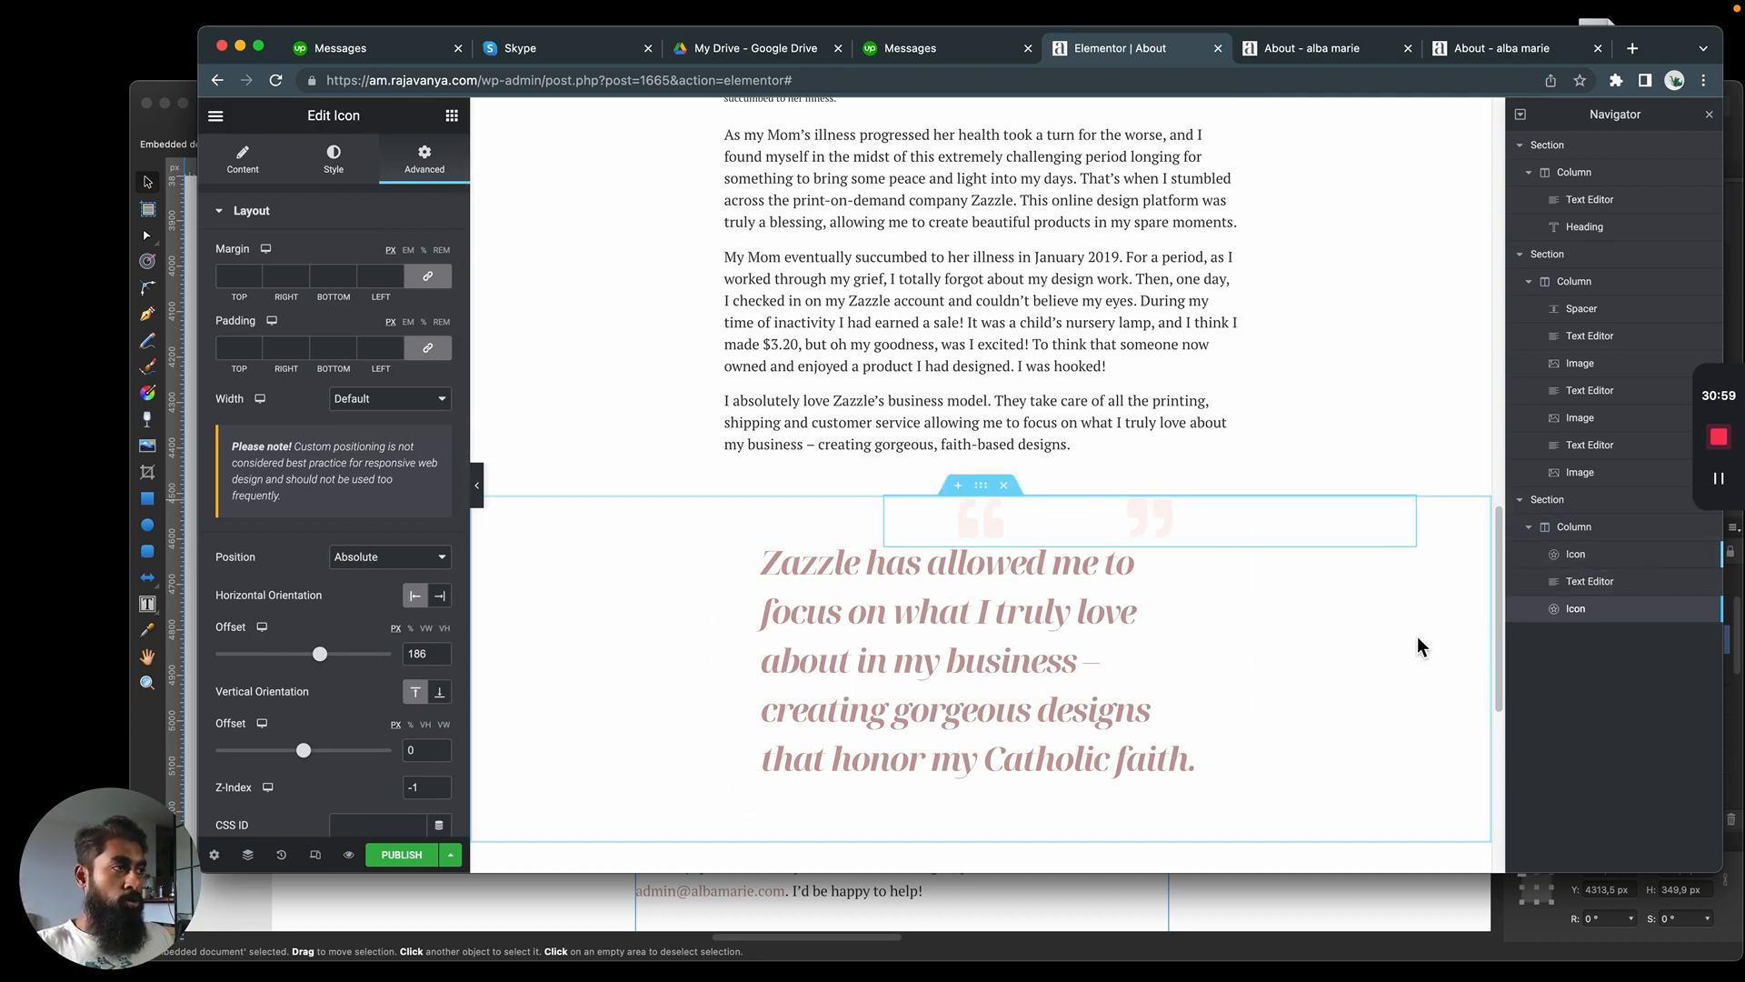
Left-align the opening quotation mark icon within its widget and open its positioning settings
{"action": "left_click", "coordinate": [1631, 499]}
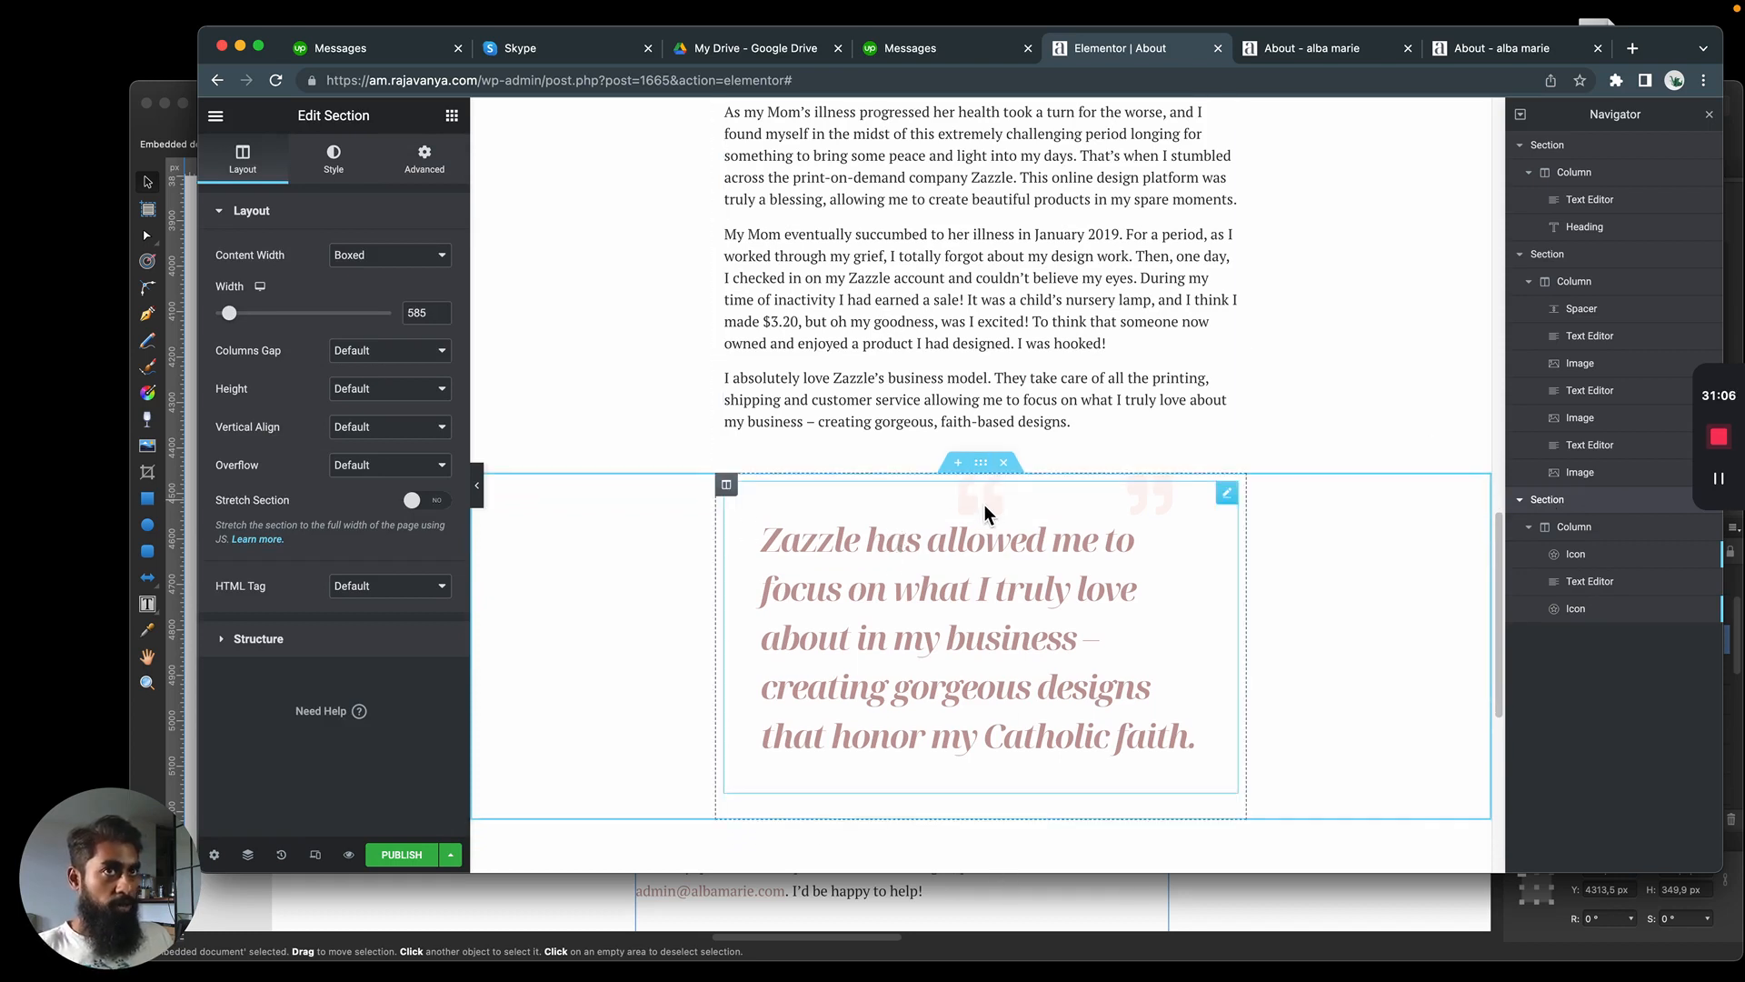
{"action": "left_click", "coordinate": [1604, 556]}
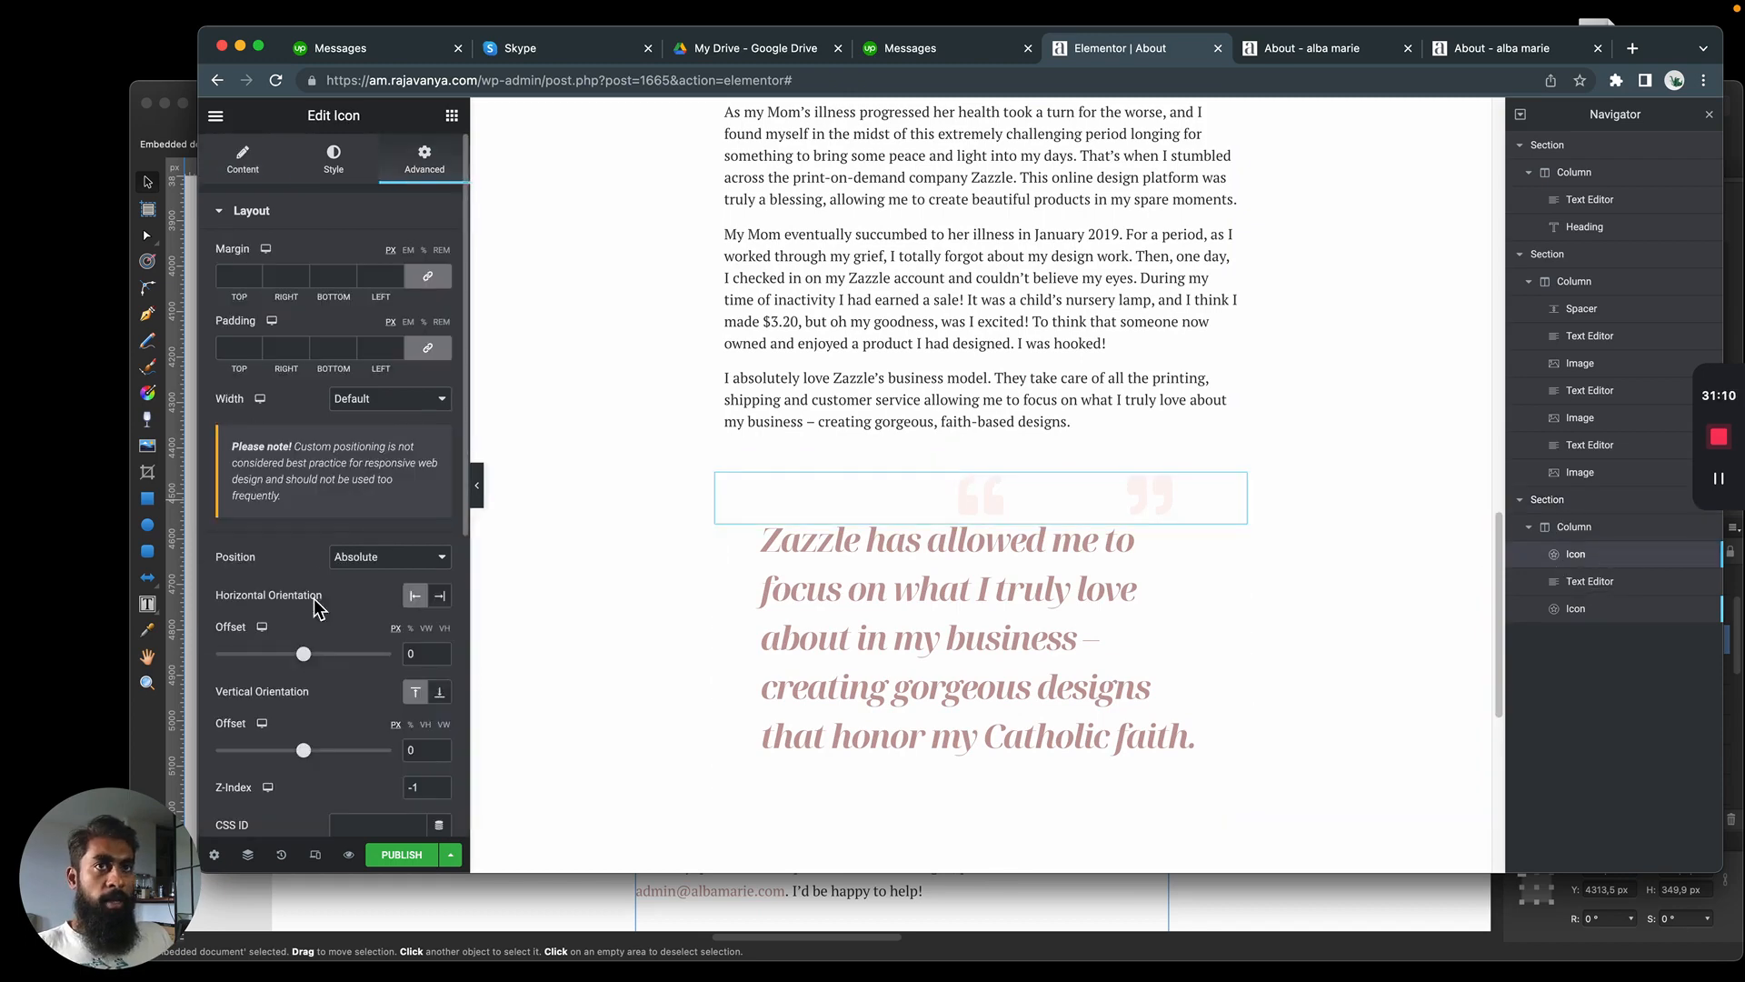
{"action": "scroll", "coordinate": [319, 533], "scroll_direction": "down", "scroll_amount": 5}
{"action": "scroll", "coordinate": [313, 521], "scroll_direction": "up", "scroll_amount": 5}
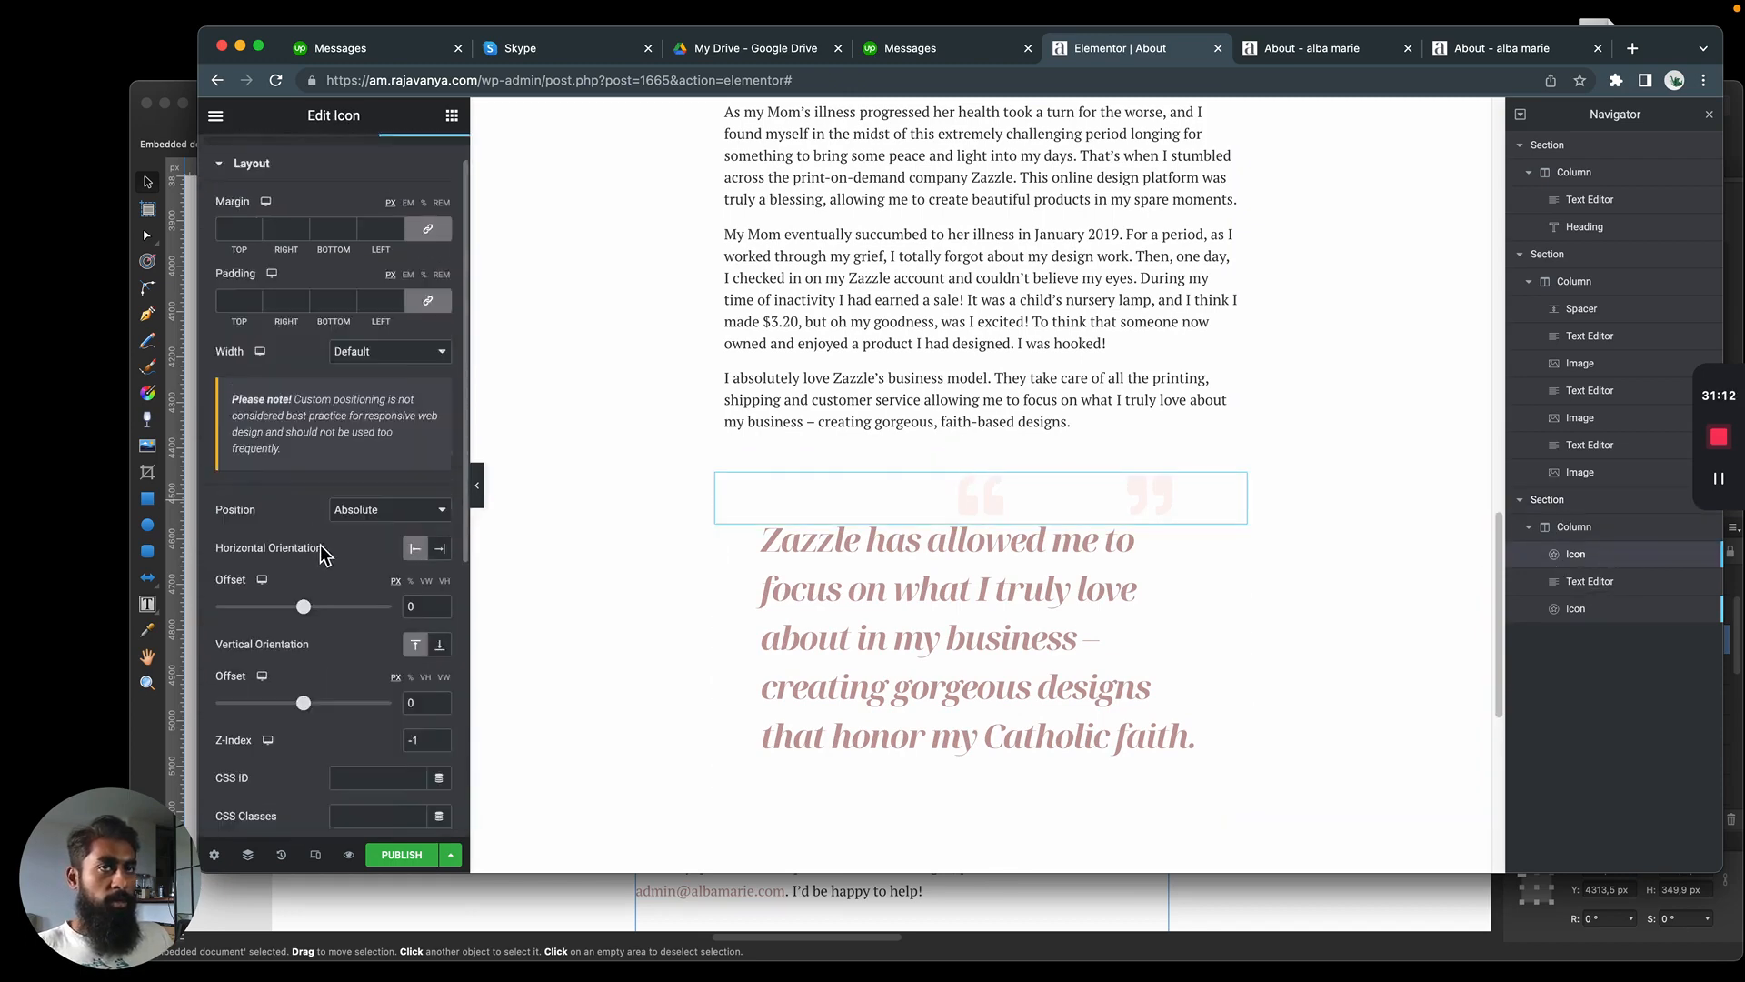
{"action": "left_click", "coordinate": [334, 160]}
{"action": "left_click", "coordinate": [243, 163]}
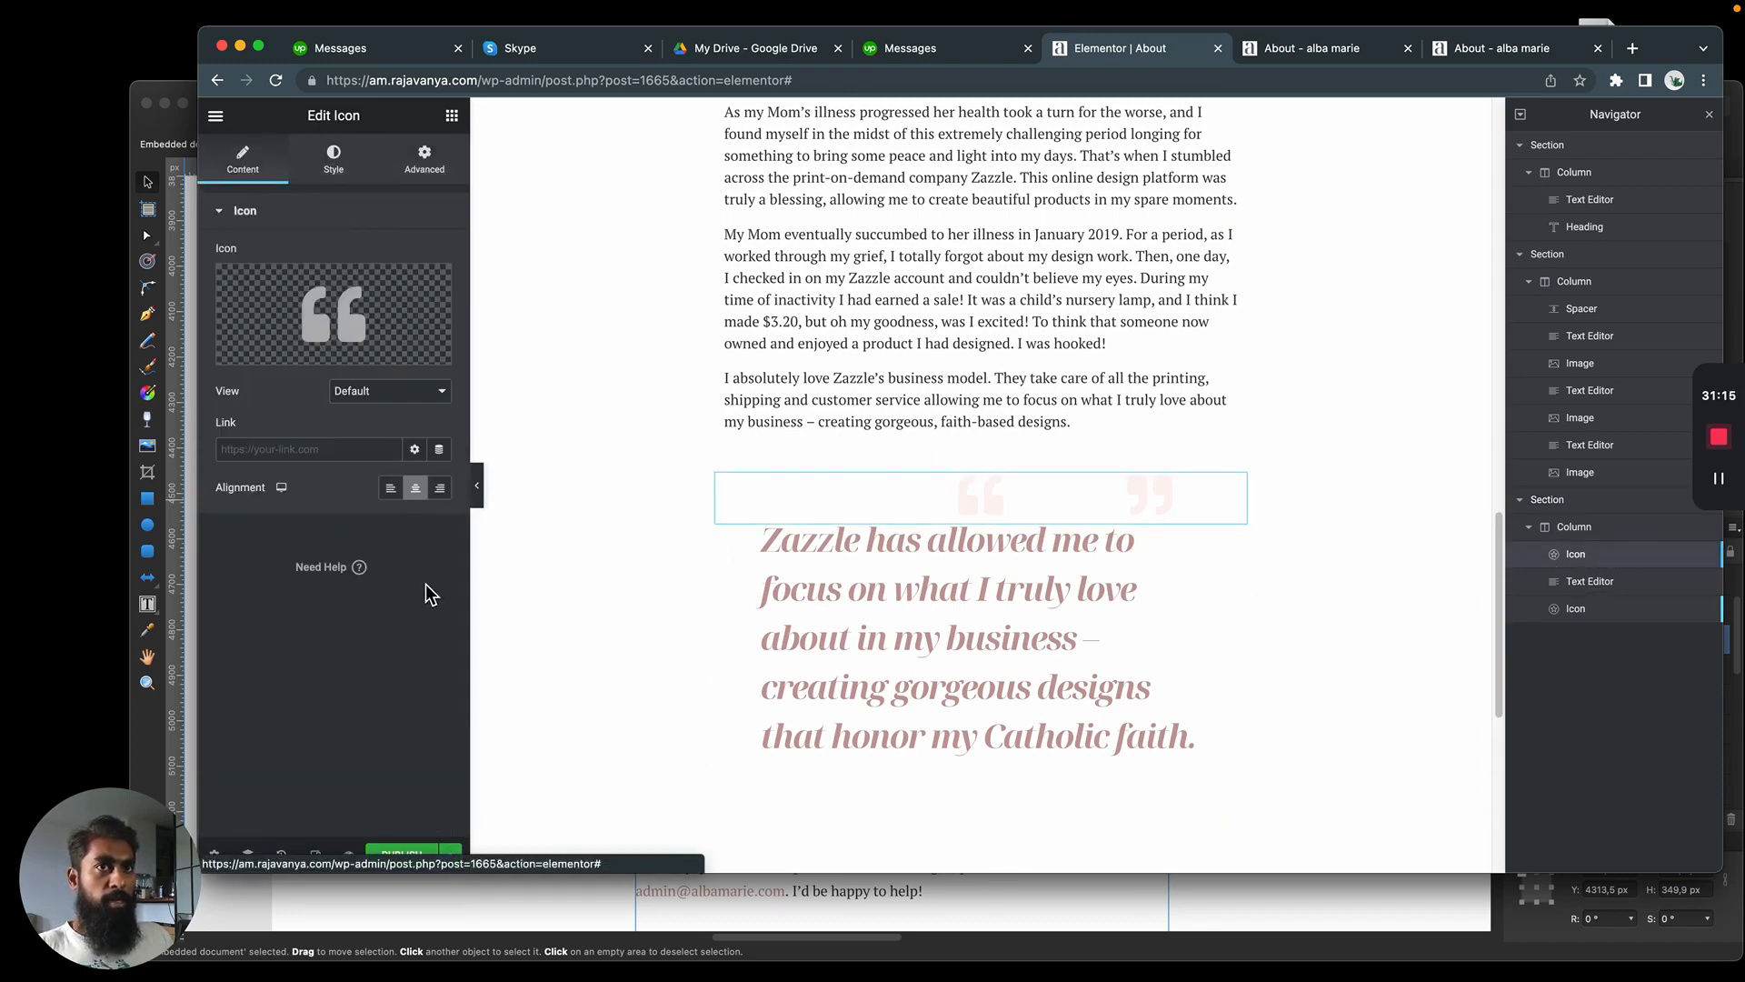
{"action": "left_click", "coordinate": [391, 488]}
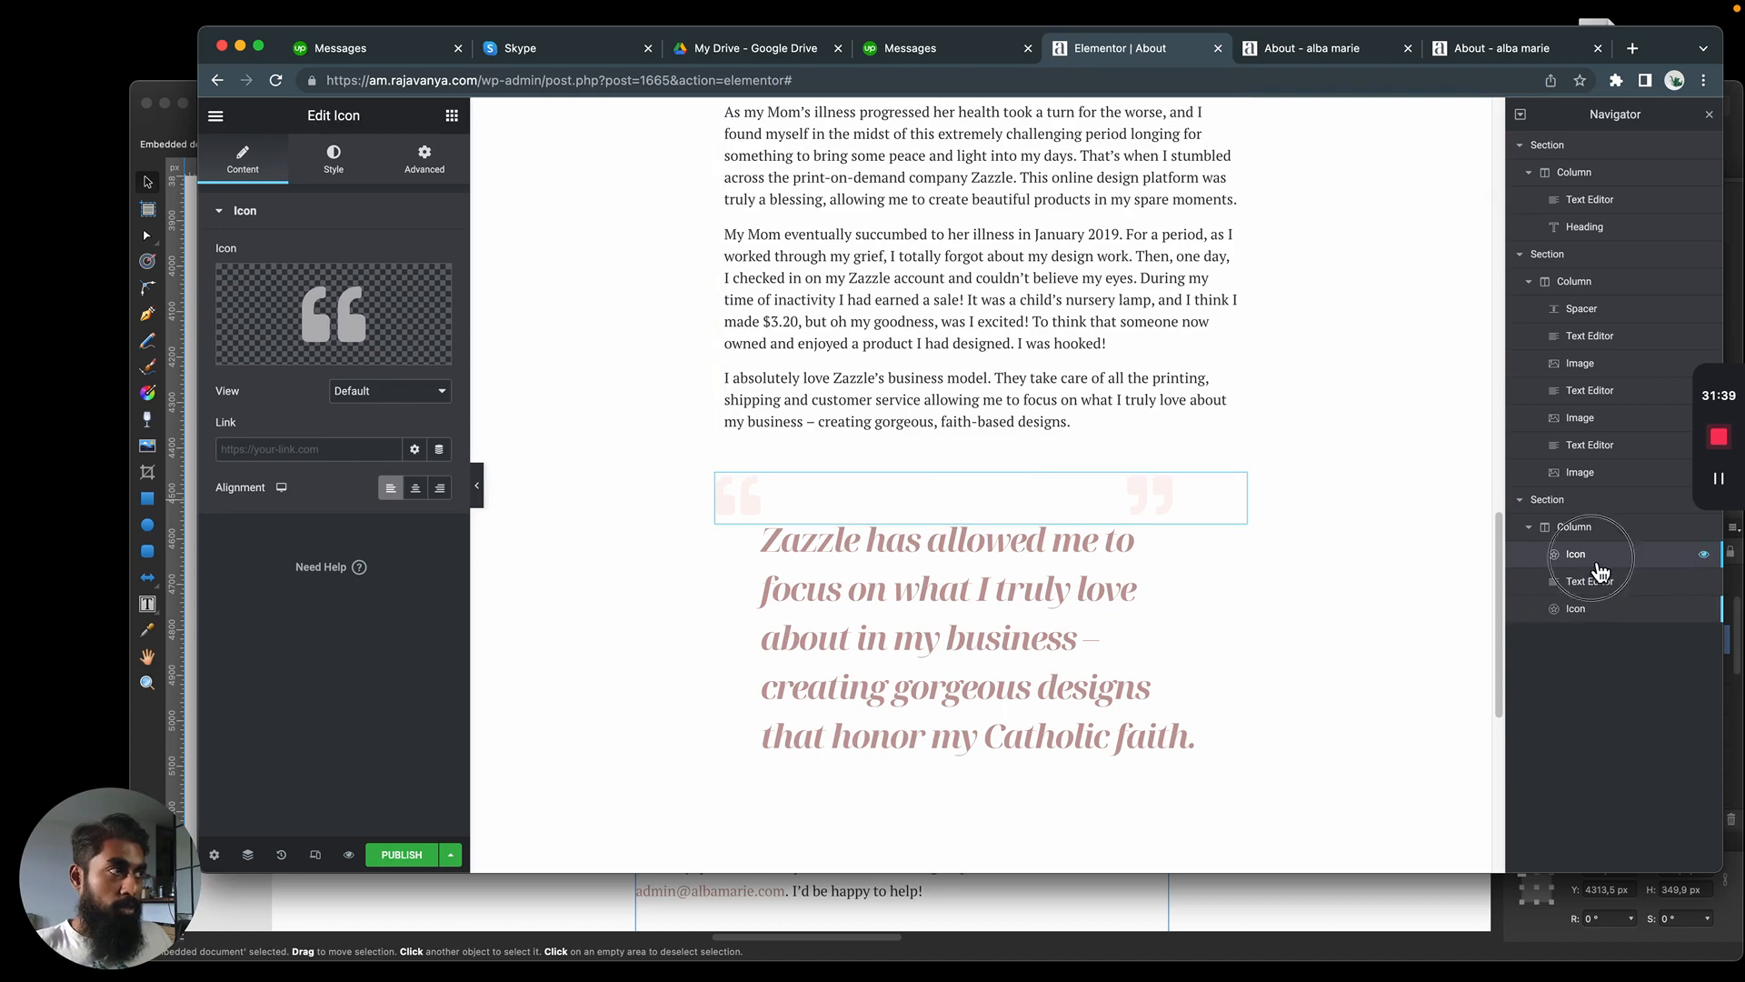
{"action": "left_click", "coordinate": [344, 178]}
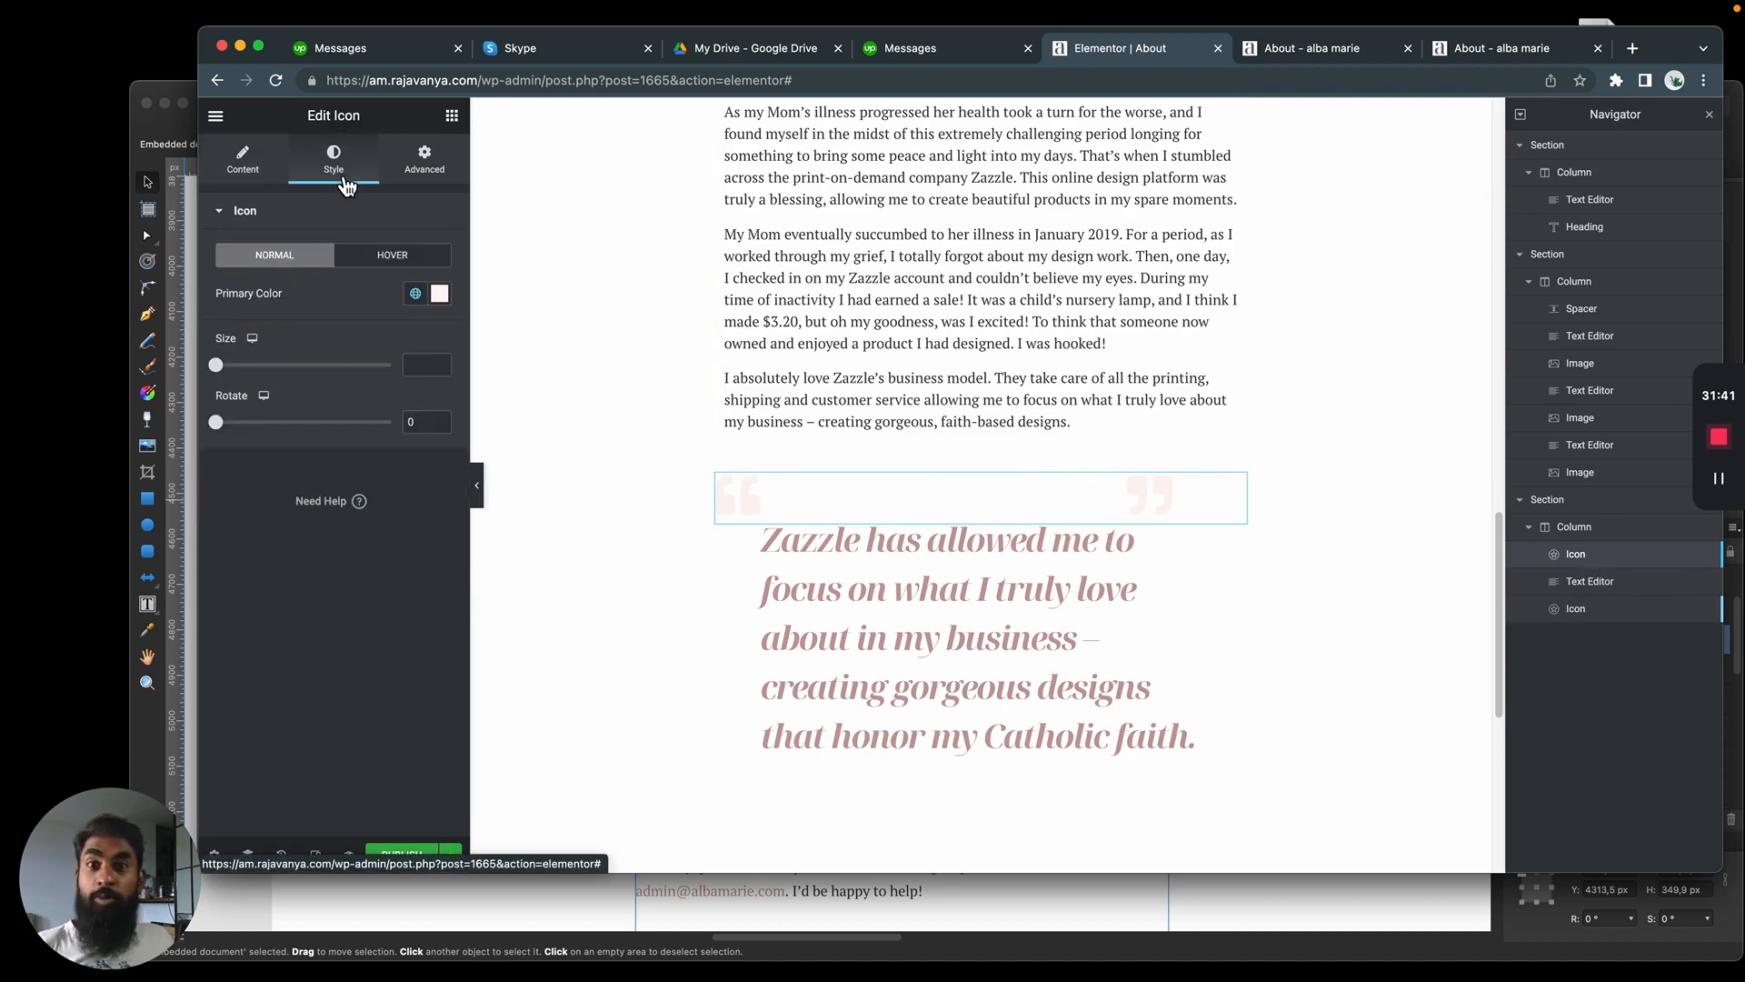
{"action": "left_click", "coordinate": [434, 173]}
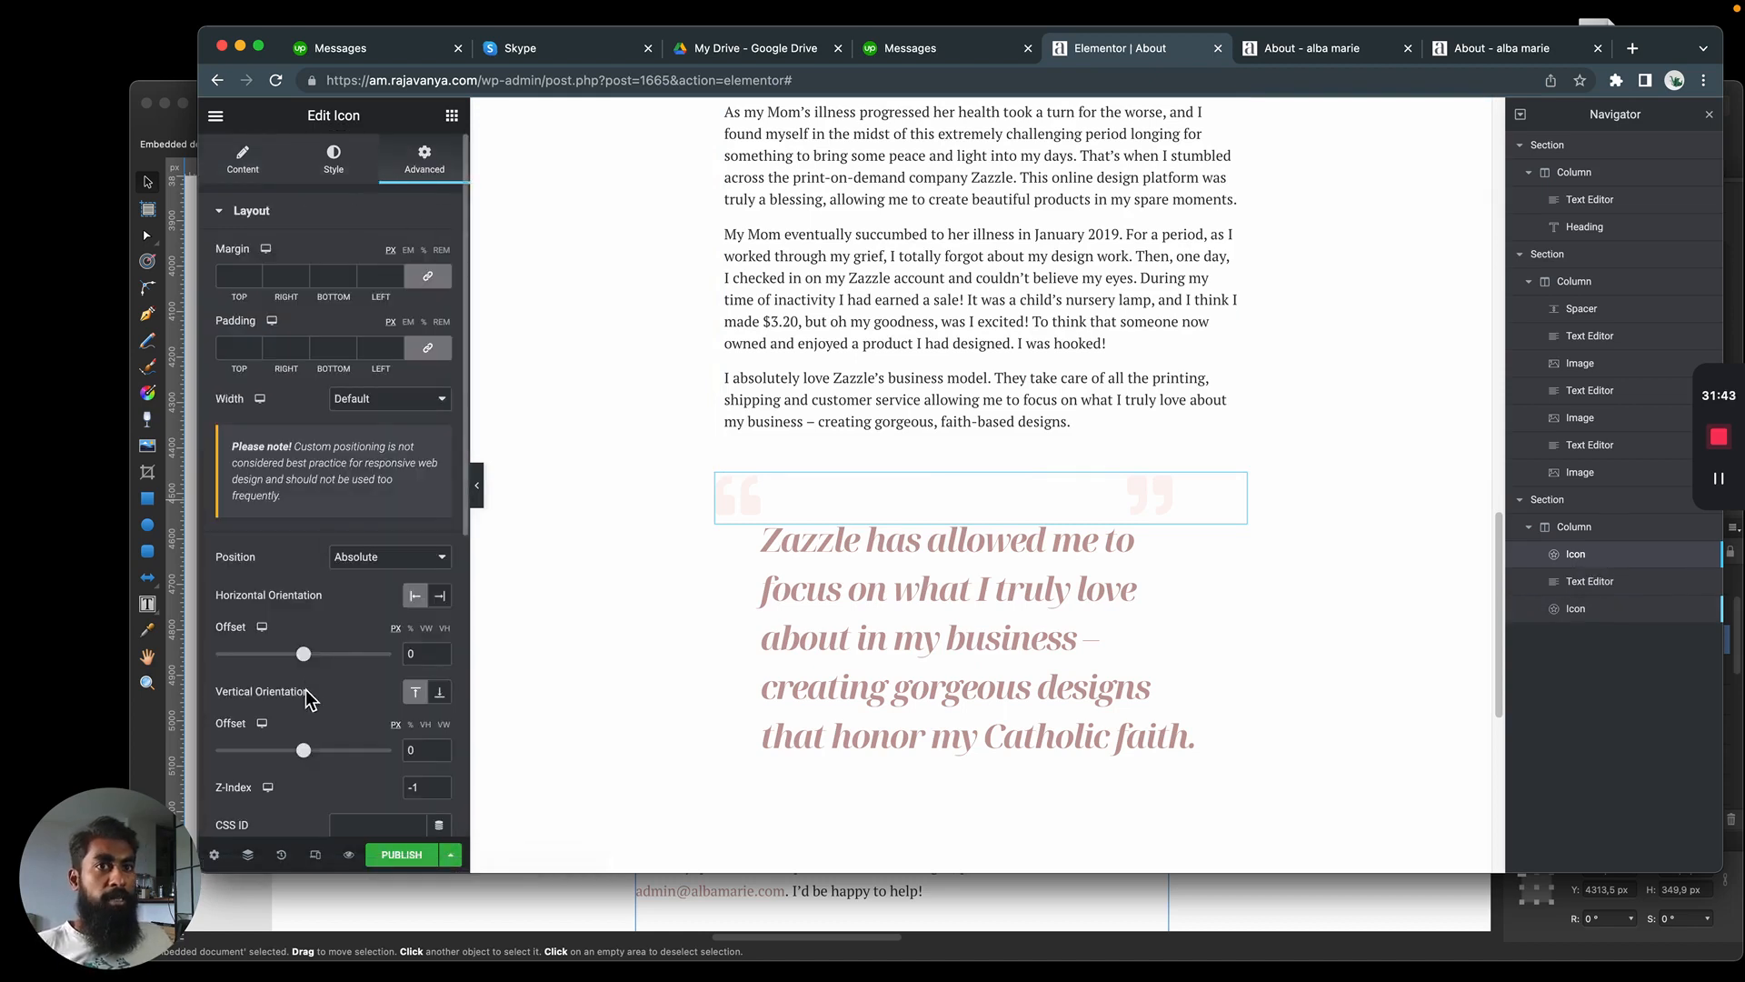
Set the opening quotation mark's horizontal offset to 20 px and its vertical offset to 21 px
{"action": "mouse_move", "coordinate": [309, 665]}
{"action": "left_mouse_down"}
{"action": "mouse_move", "coordinate": [273, 664]}
{"action": "mouse_move", "coordinate": [329, 668]}
{"action": "mouse_move", "coordinate": [311, 670]}
{"action": "left_mouse_up"}
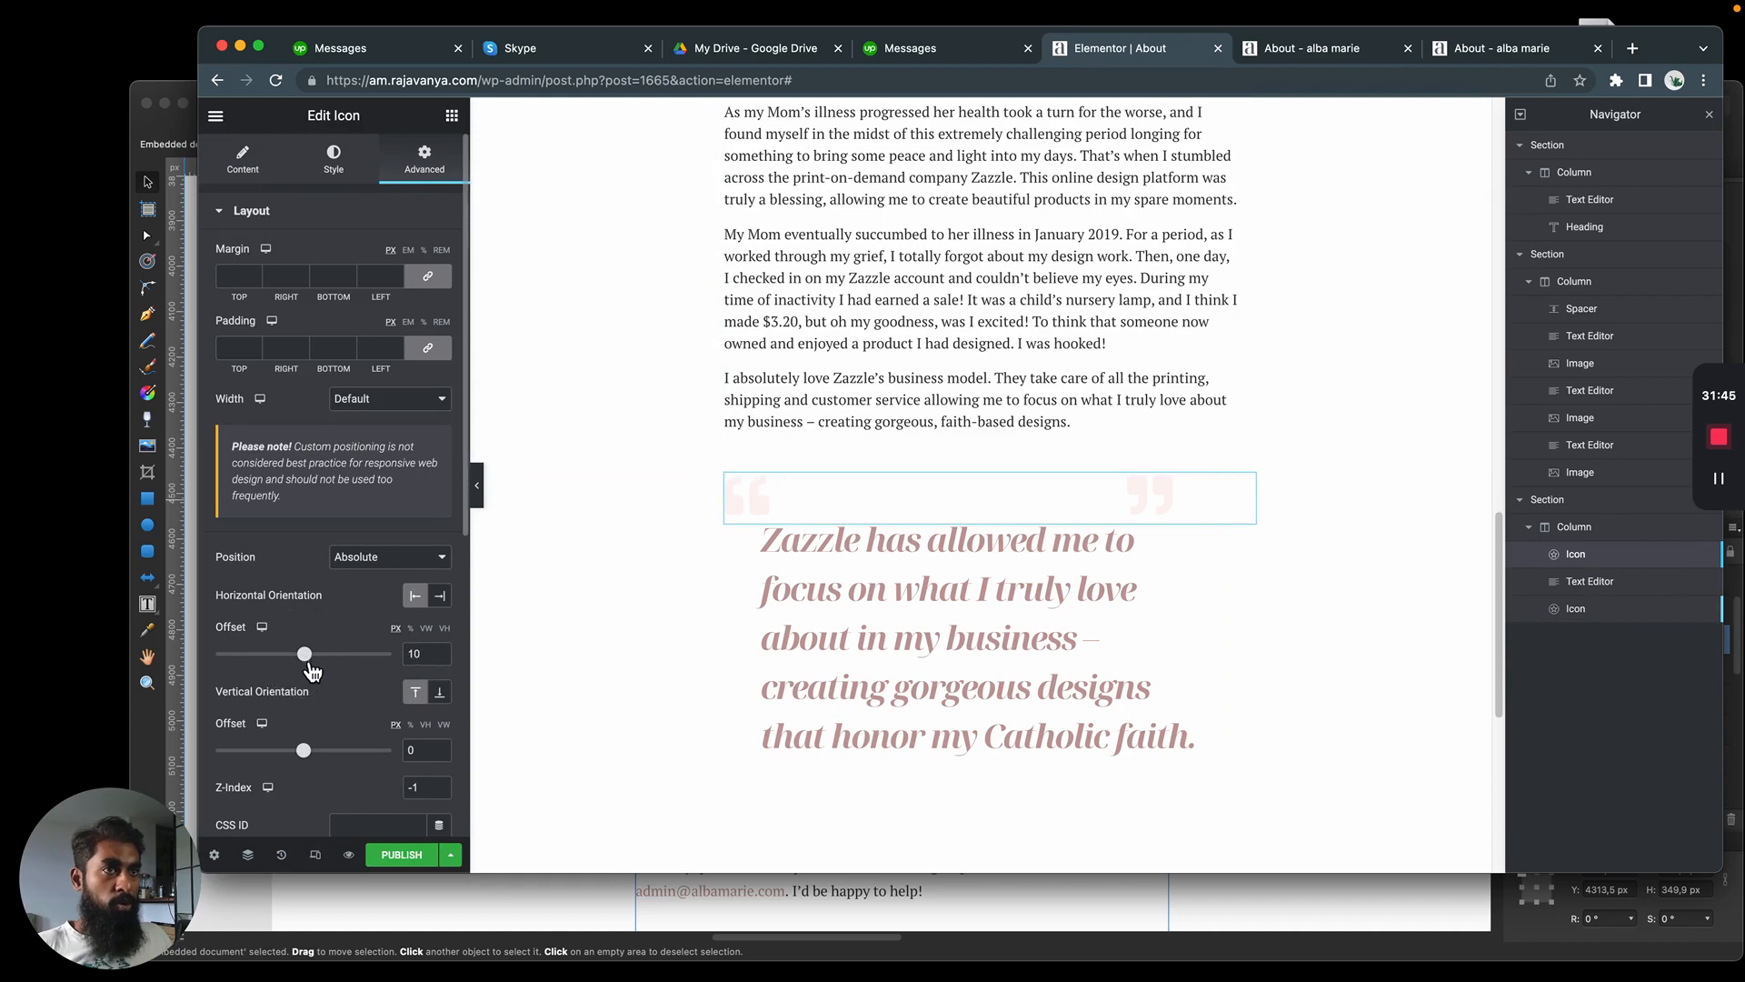
{"action": "left_click_drag", "start_coordinate": [313, 761], "coordinate": [315, 762]}
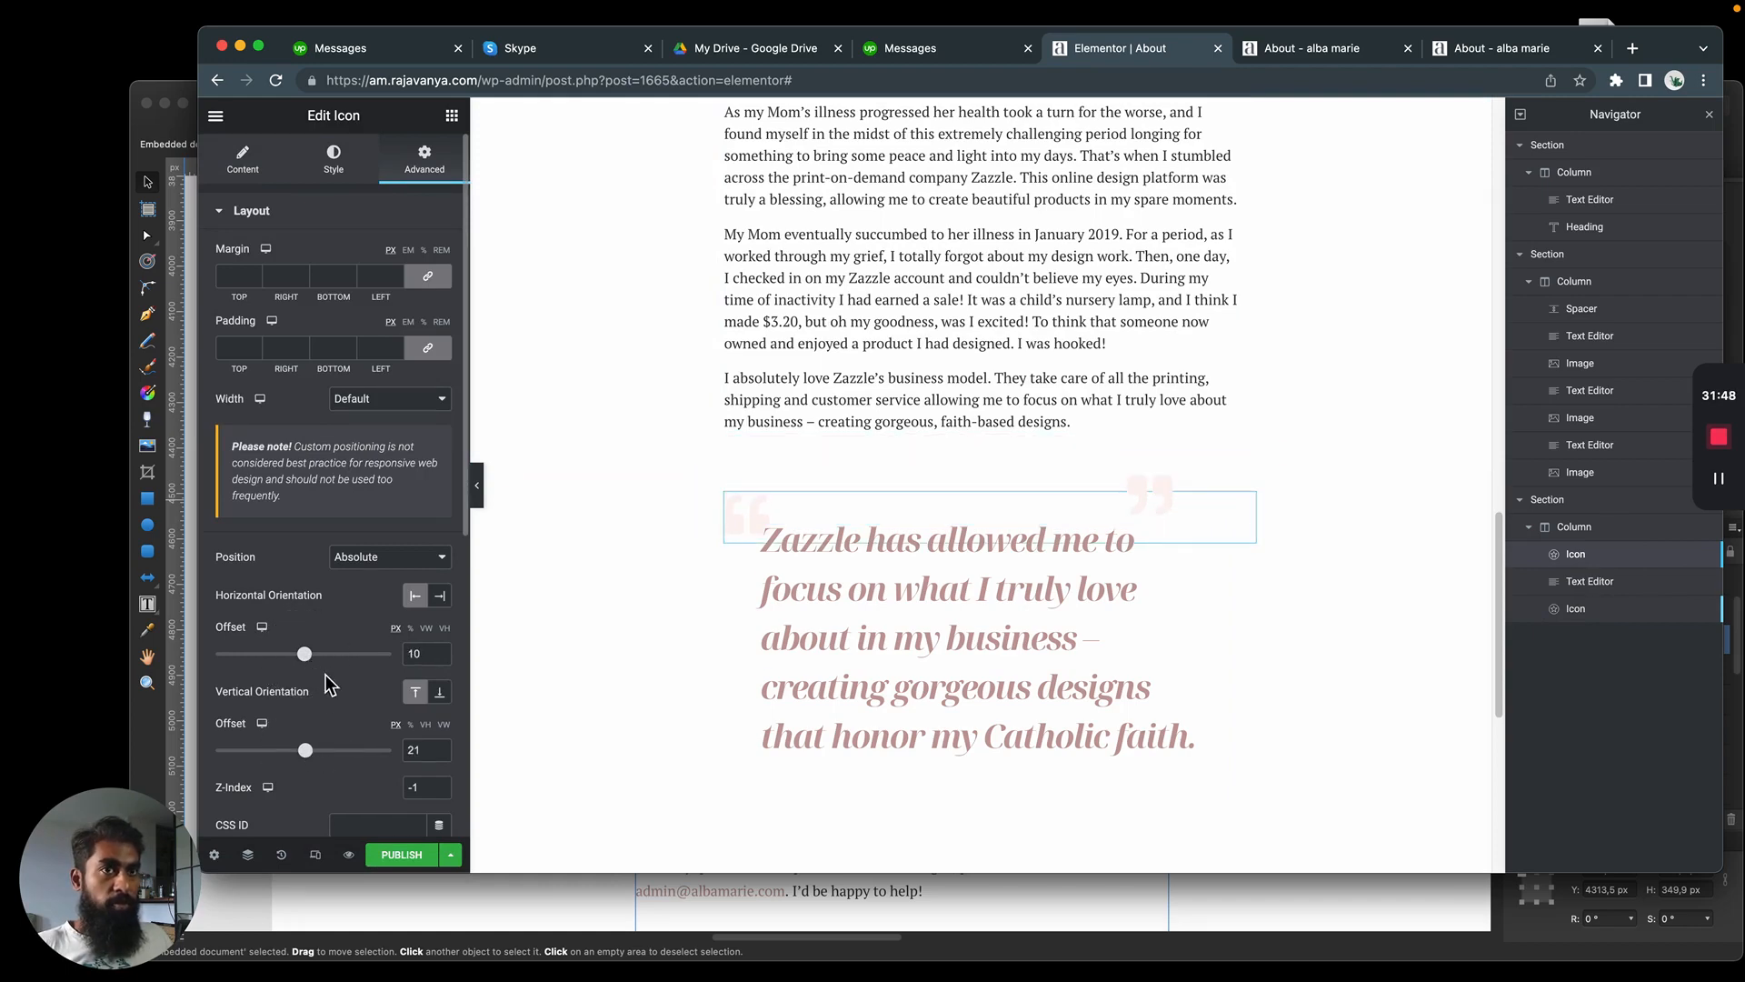
{"action": "left_click_drag", "start_coordinate": [305, 653], "coordinate": [309, 657]}
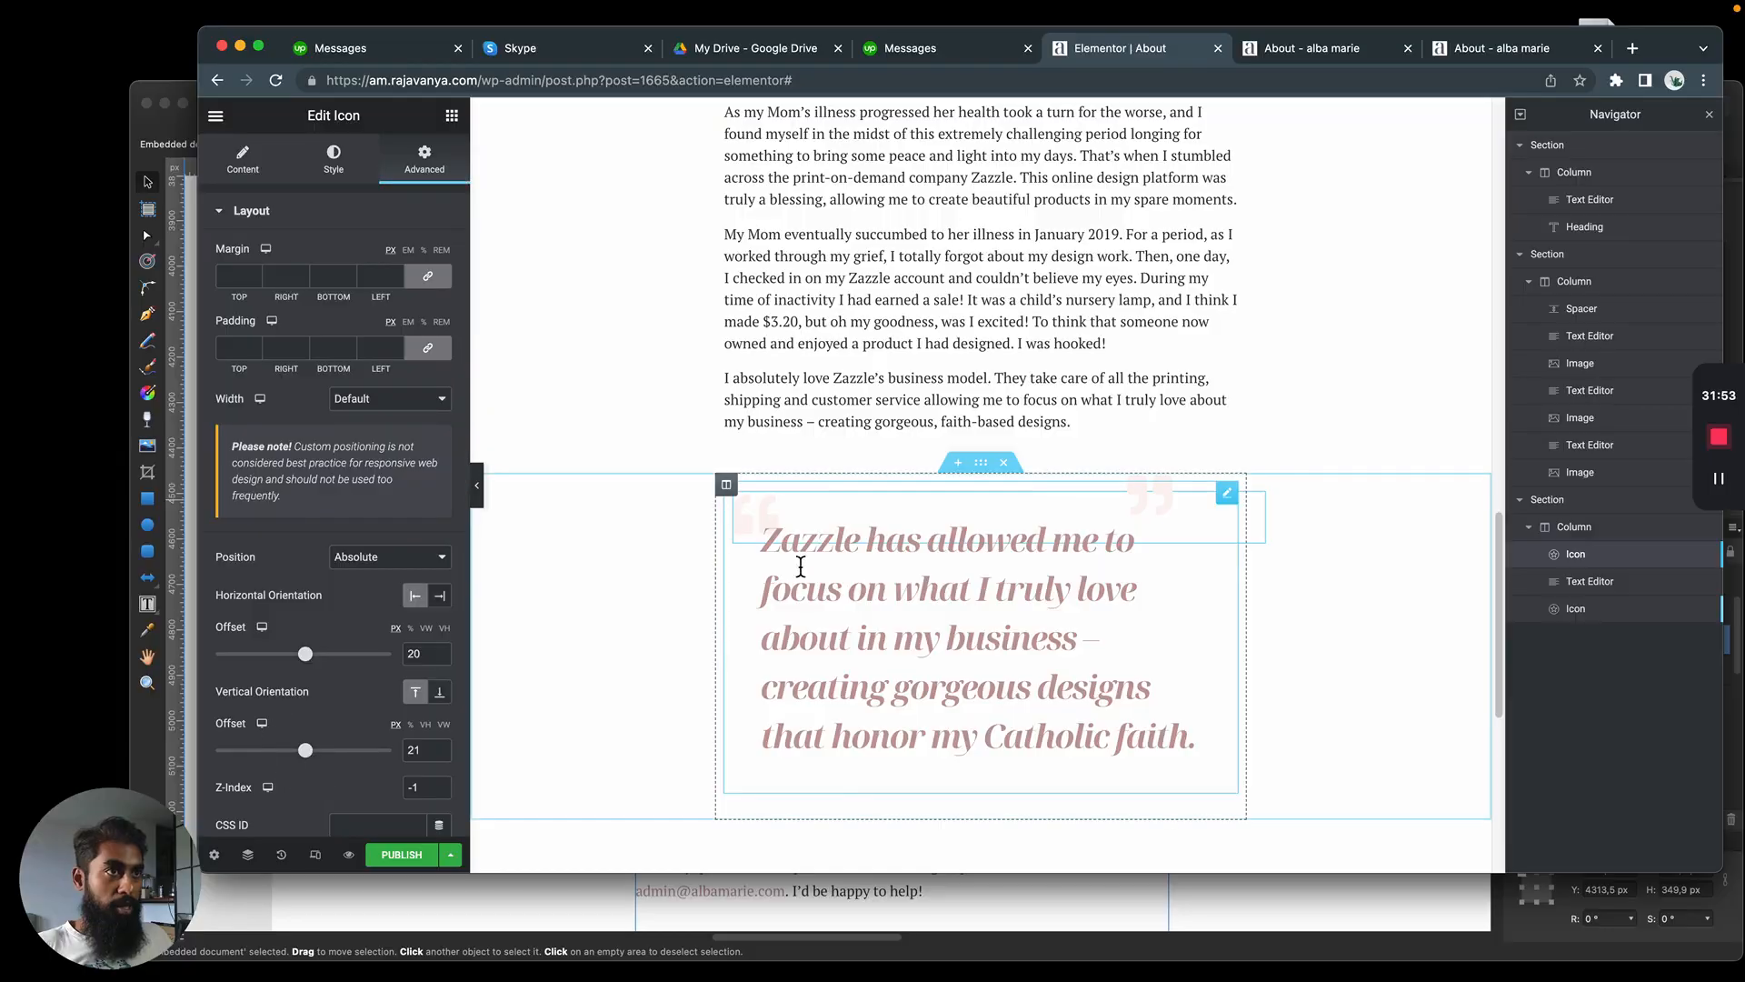
Set the closing quotation mark's horizontal offset to 237 px and its vertical offset to 238 px
{"action": "left_click", "coordinate": [1163, 498]}
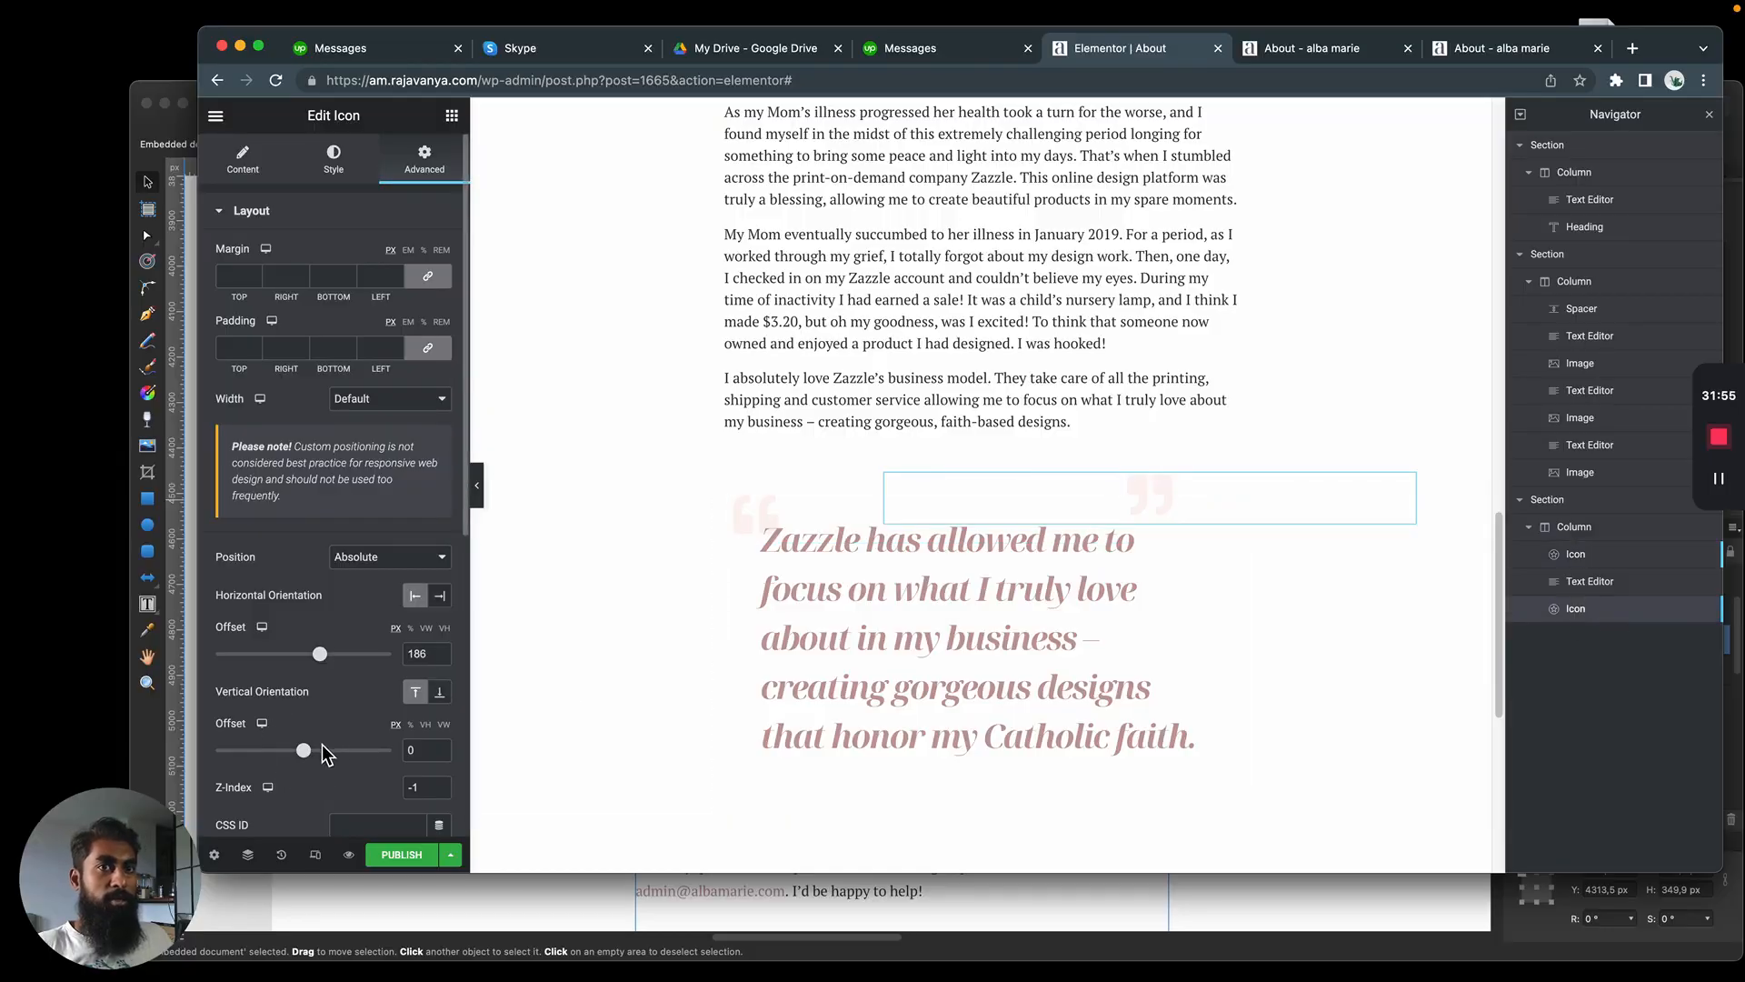
{"action": "left_click_drag", "start_coordinate": [311, 760], "coordinate": [336, 769]}
{"action": "left_click_drag", "start_coordinate": [329, 649], "coordinate": [330, 662]}
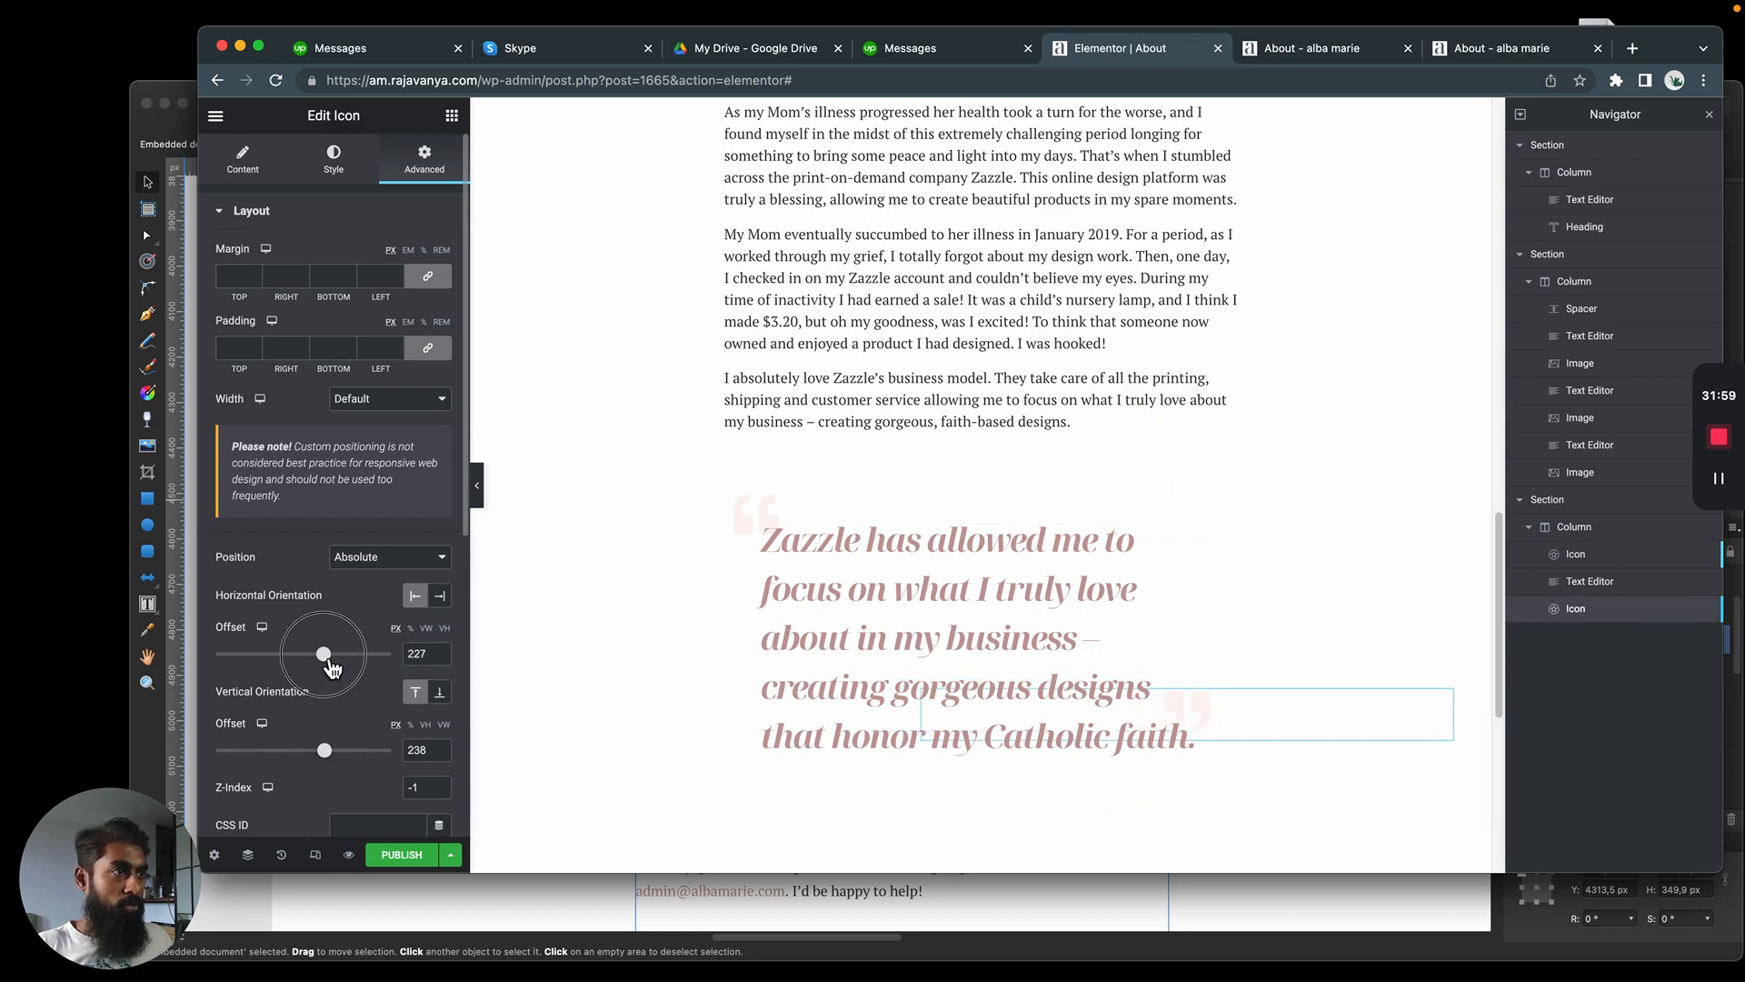
{"action": "left_click_drag", "start_coordinate": [324, 750], "coordinate": [325, 750]}
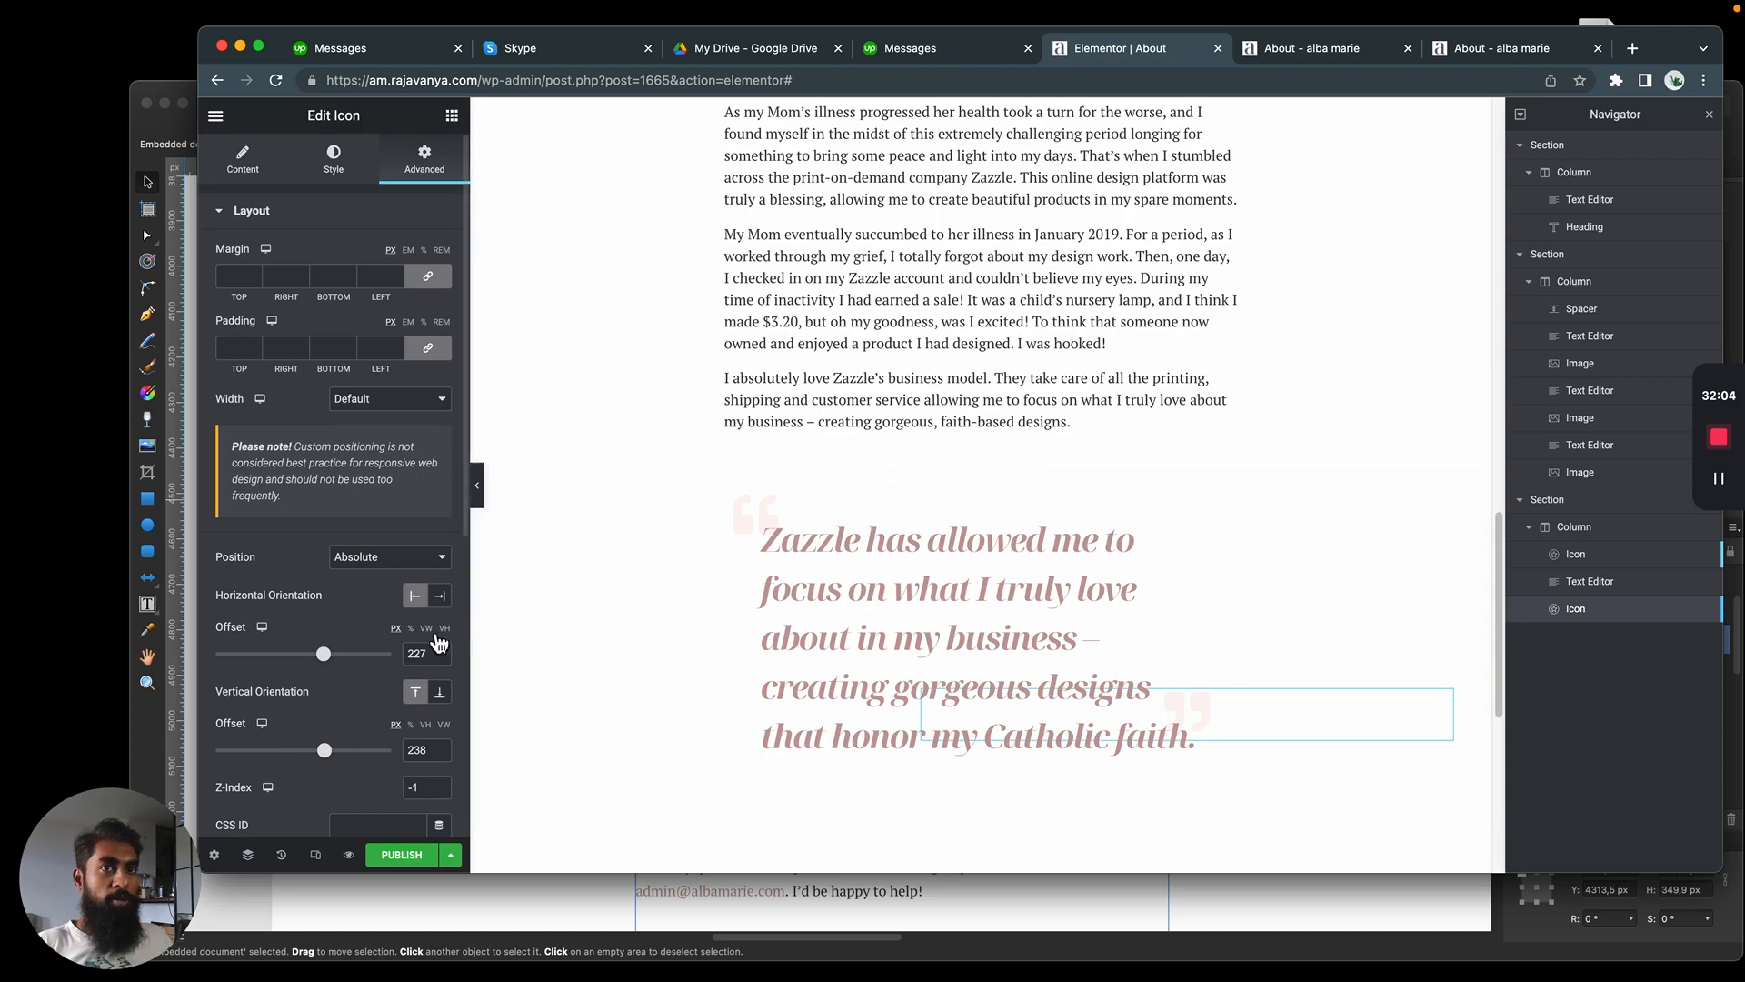
{"action": "left_click_drag", "start_coordinate": [323, 655], "coordinate": [335, 666]}
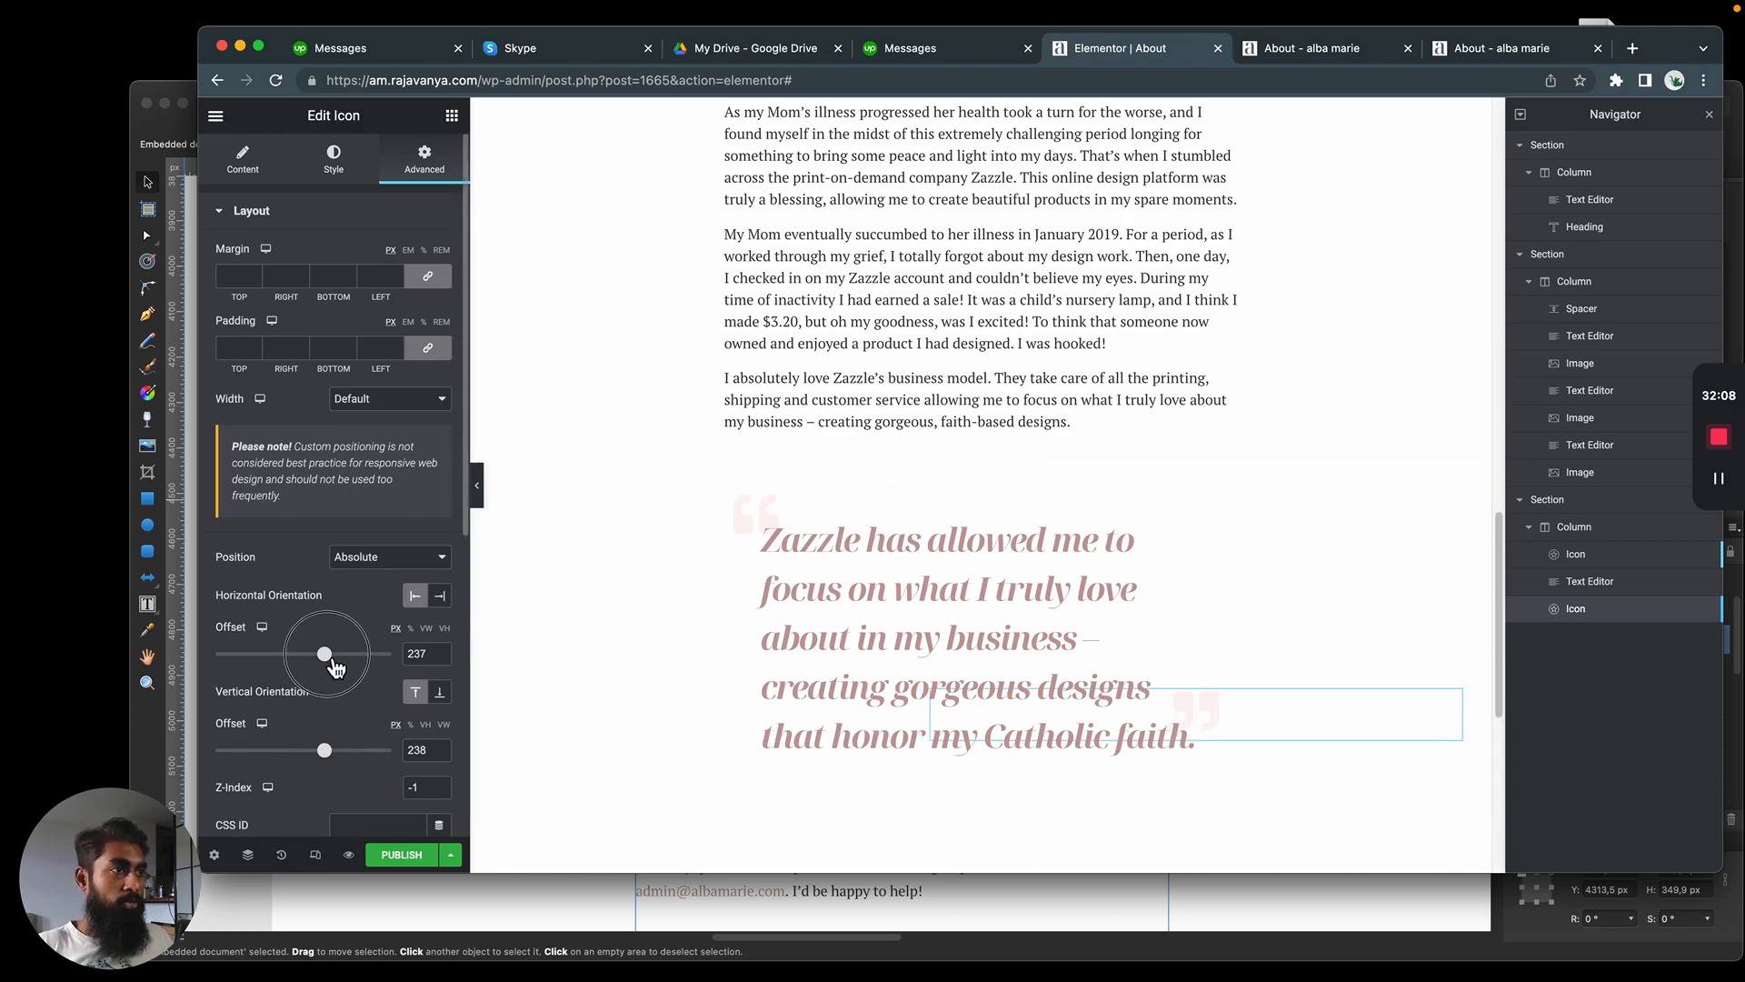
{"action": "scroll", "coordinate": [587, 290], "scroll_direction": "down", "scroll_amount": 2}
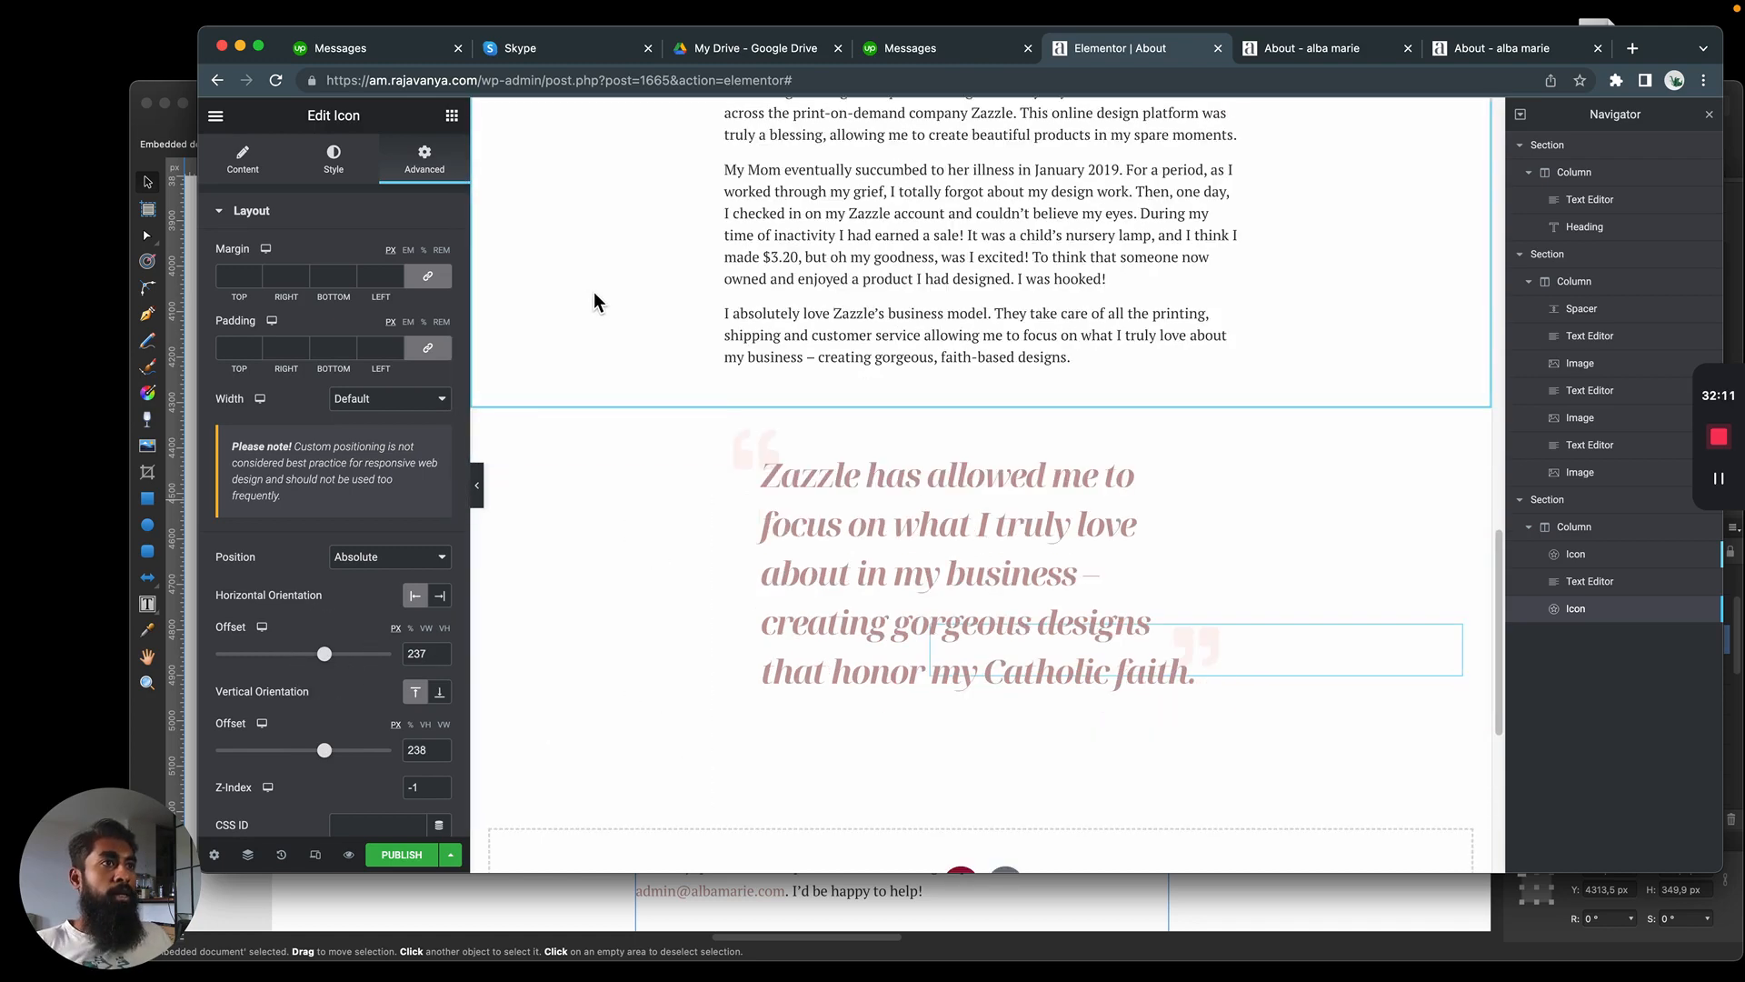
Switch to Affinity Designer and copy the body text starting "What a joy it is for me" below the mockup's blockquote
{"action": "key", "text": "super+Tab"}
{"action": "scroll", "coordinate": [946, 332], "scroll_direction": "down", "scroll_amount": 5}
{"action": "triple_click", "coordinate": [817, 400]}
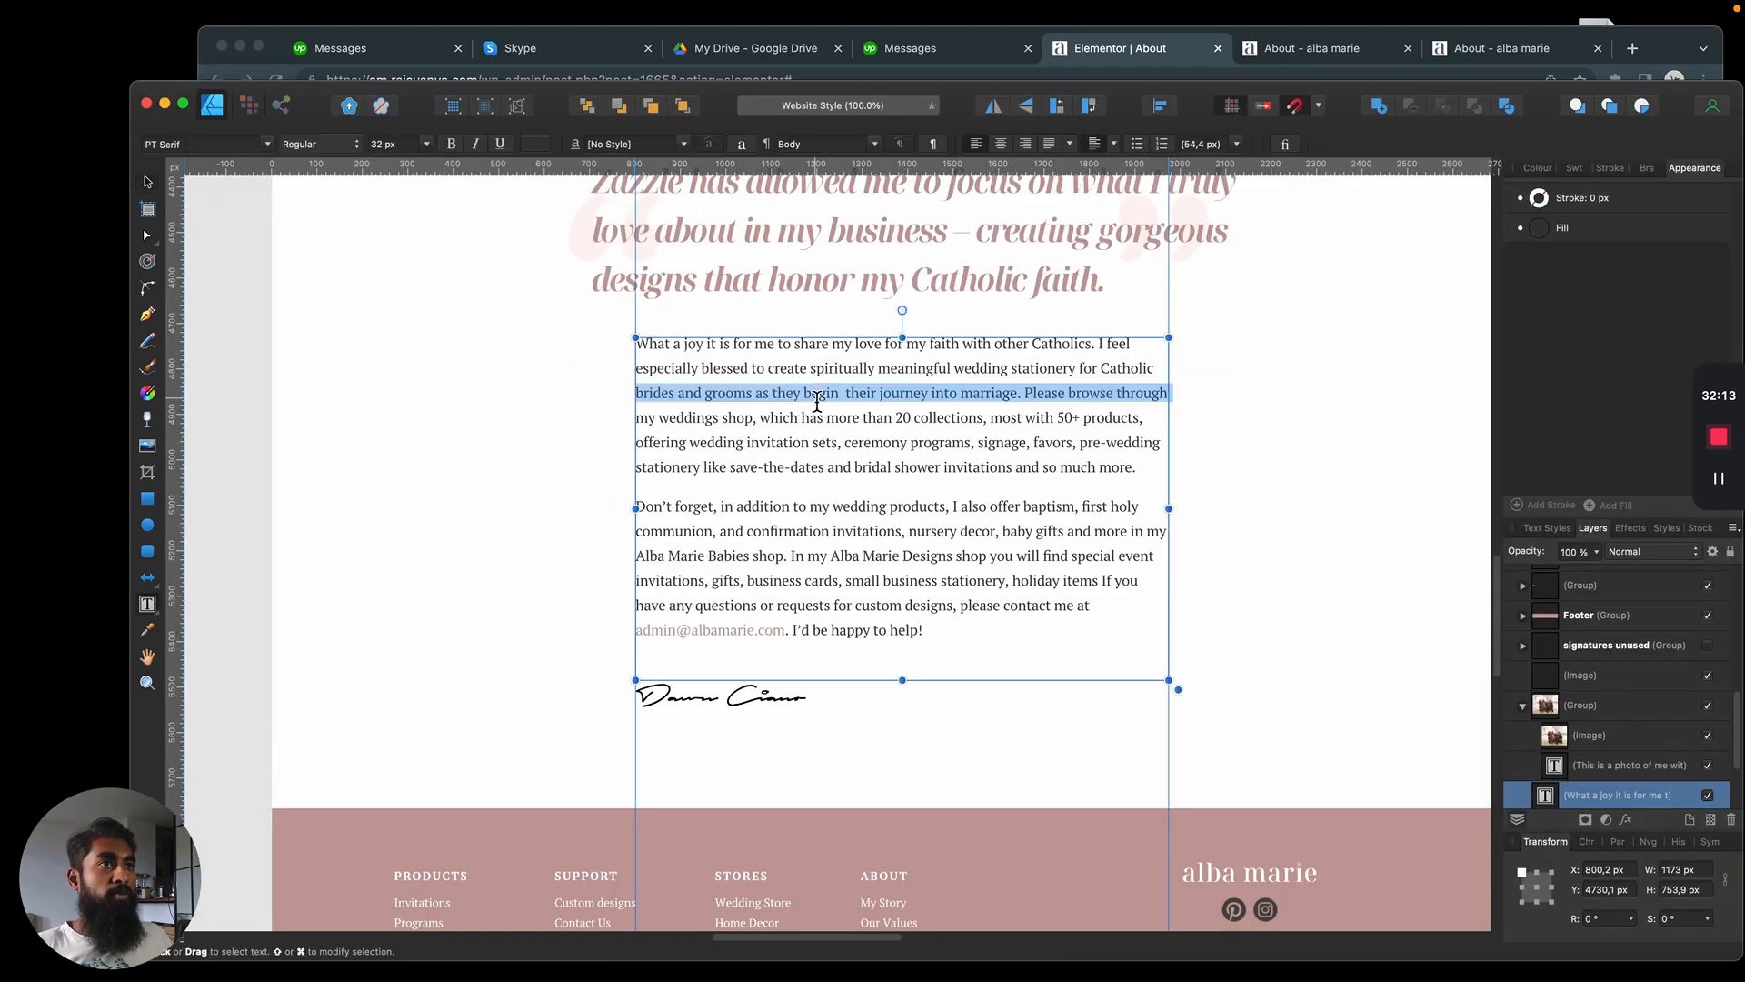
{"action": "left_click", "coordinate": [868, 365]}
{"action": "key", "text": "super+a"}
{"action": "left_click", "coordinate": [147, 182]}
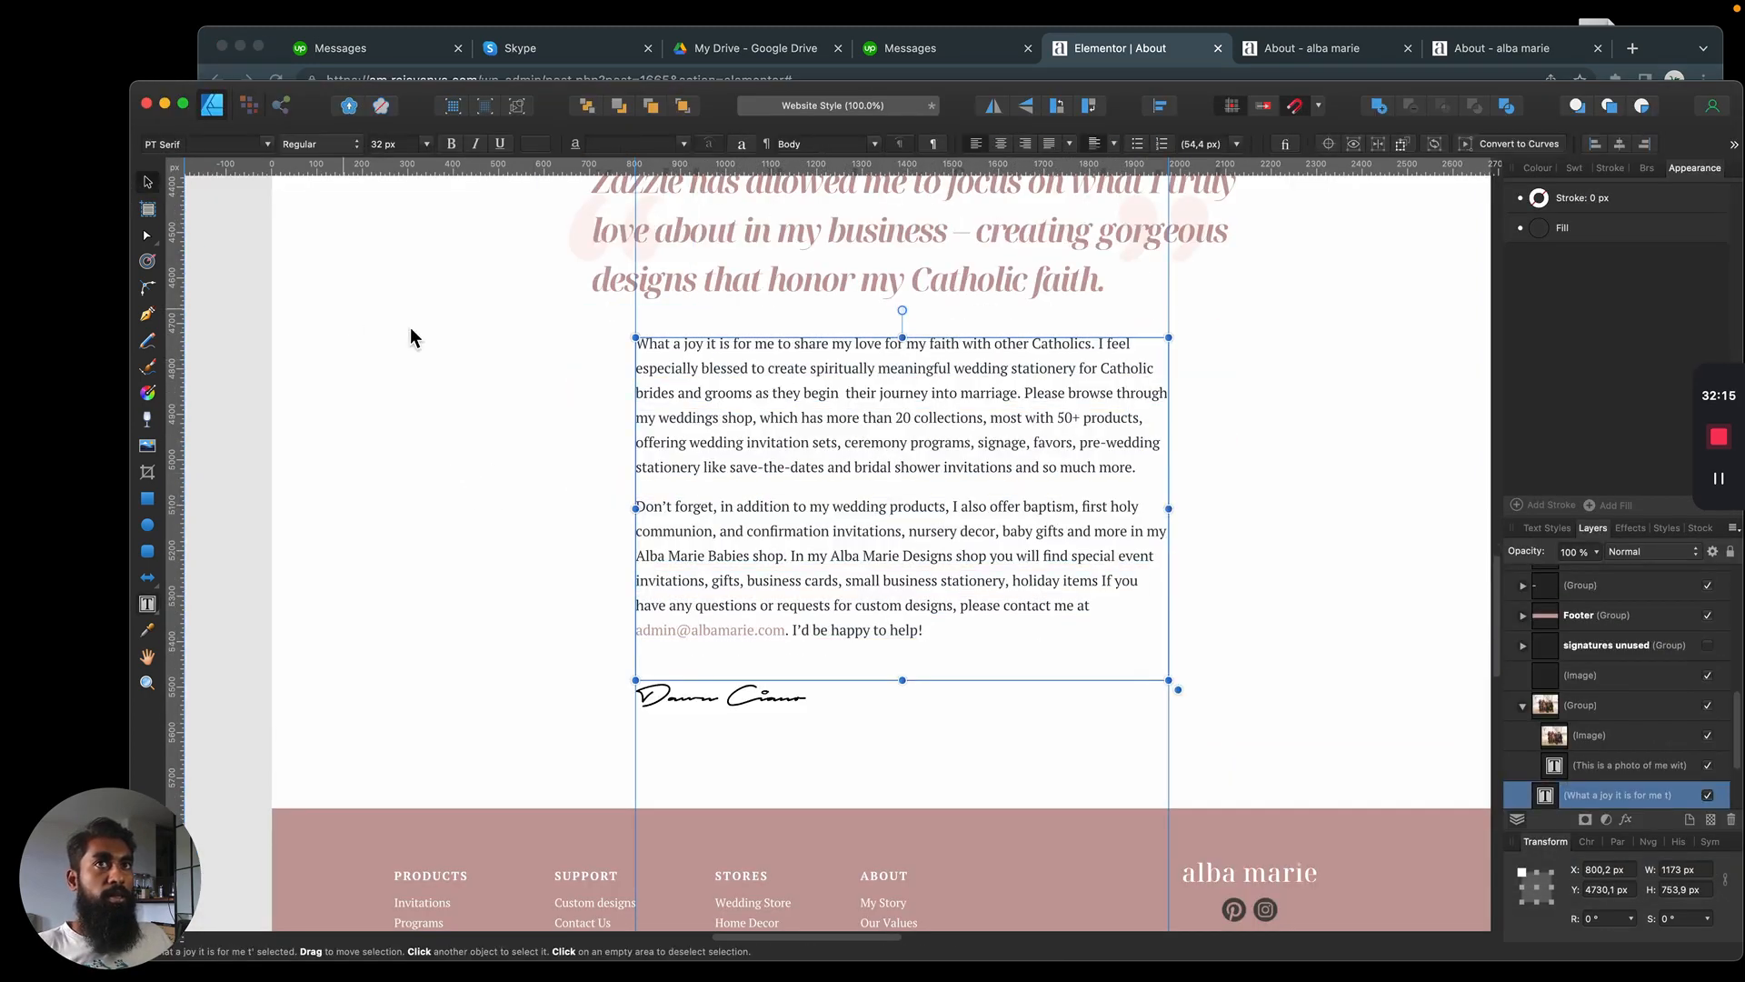
{"action": "left_click", "coordinate": [414, 334]}
Back in Elementor, duplicate the body text widget, move it below the blockquote, and replace its content with the copied text as two paragraphs
{"action": "key", "text": "super+Tab"}
{"action": "right_click", "coordinate": [942, 320]}
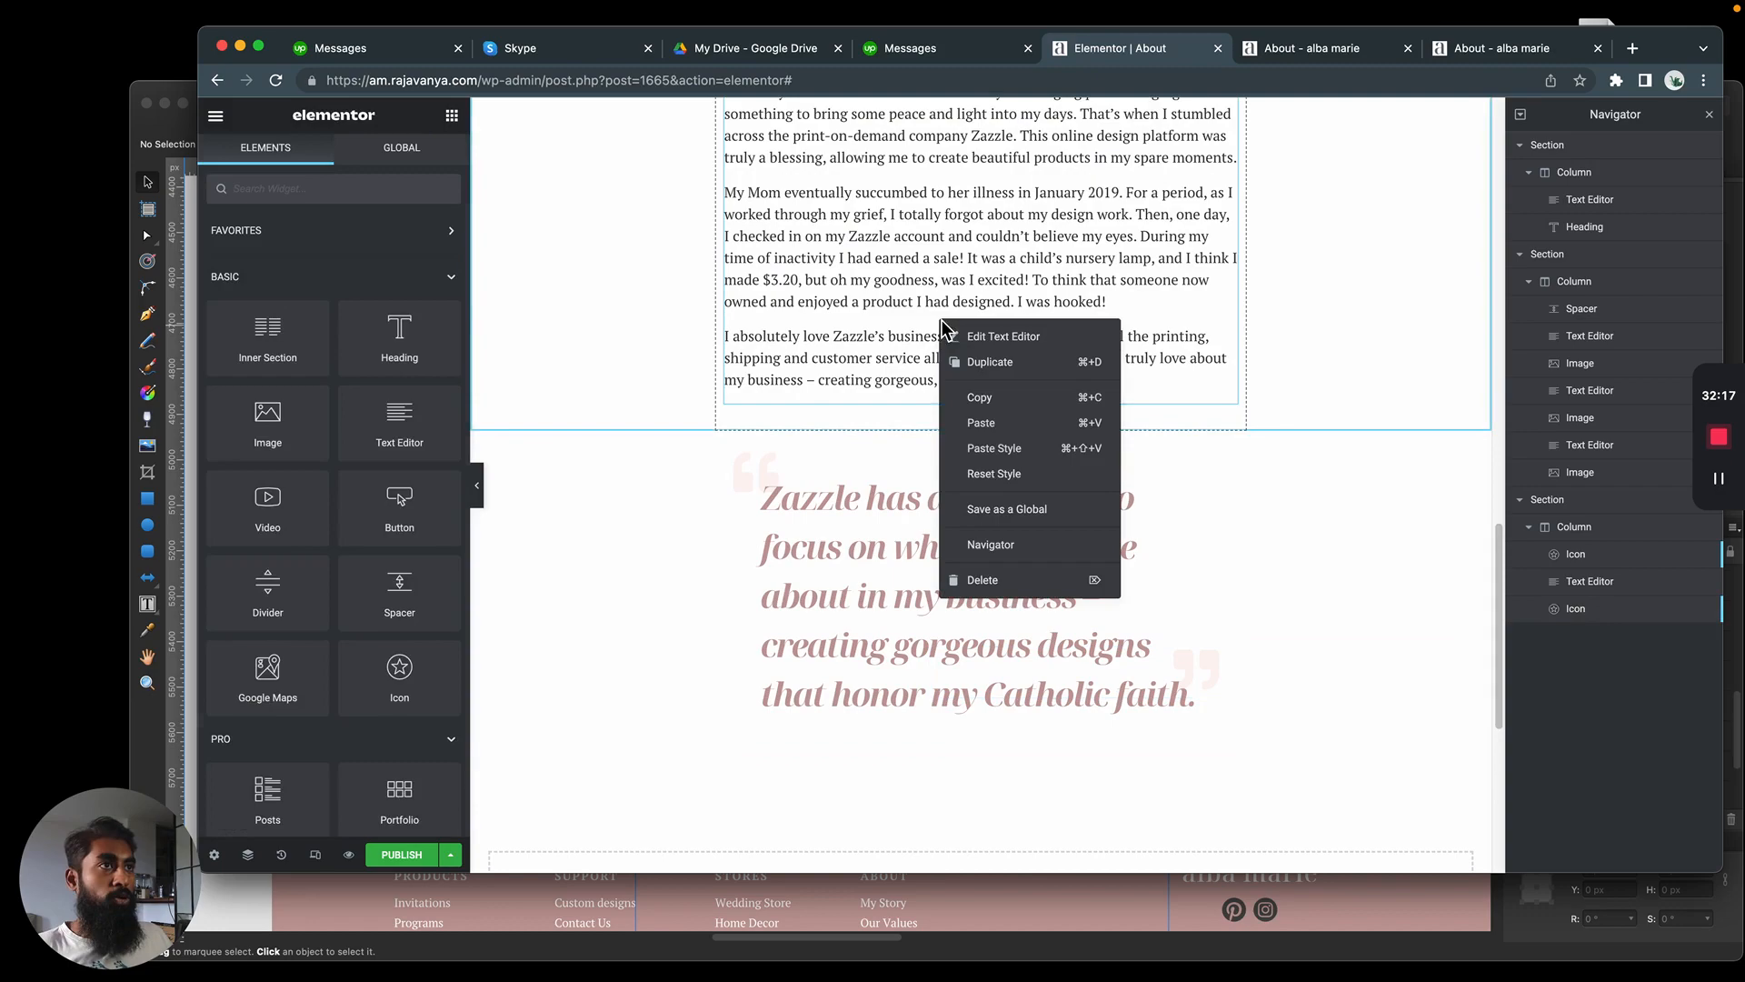
{"action": "left_click", "coordinate": [986, 357]}
{"action": "left_click_drag", "start_coordinate": [1227, 247], "coordinate": [1011, 349]}
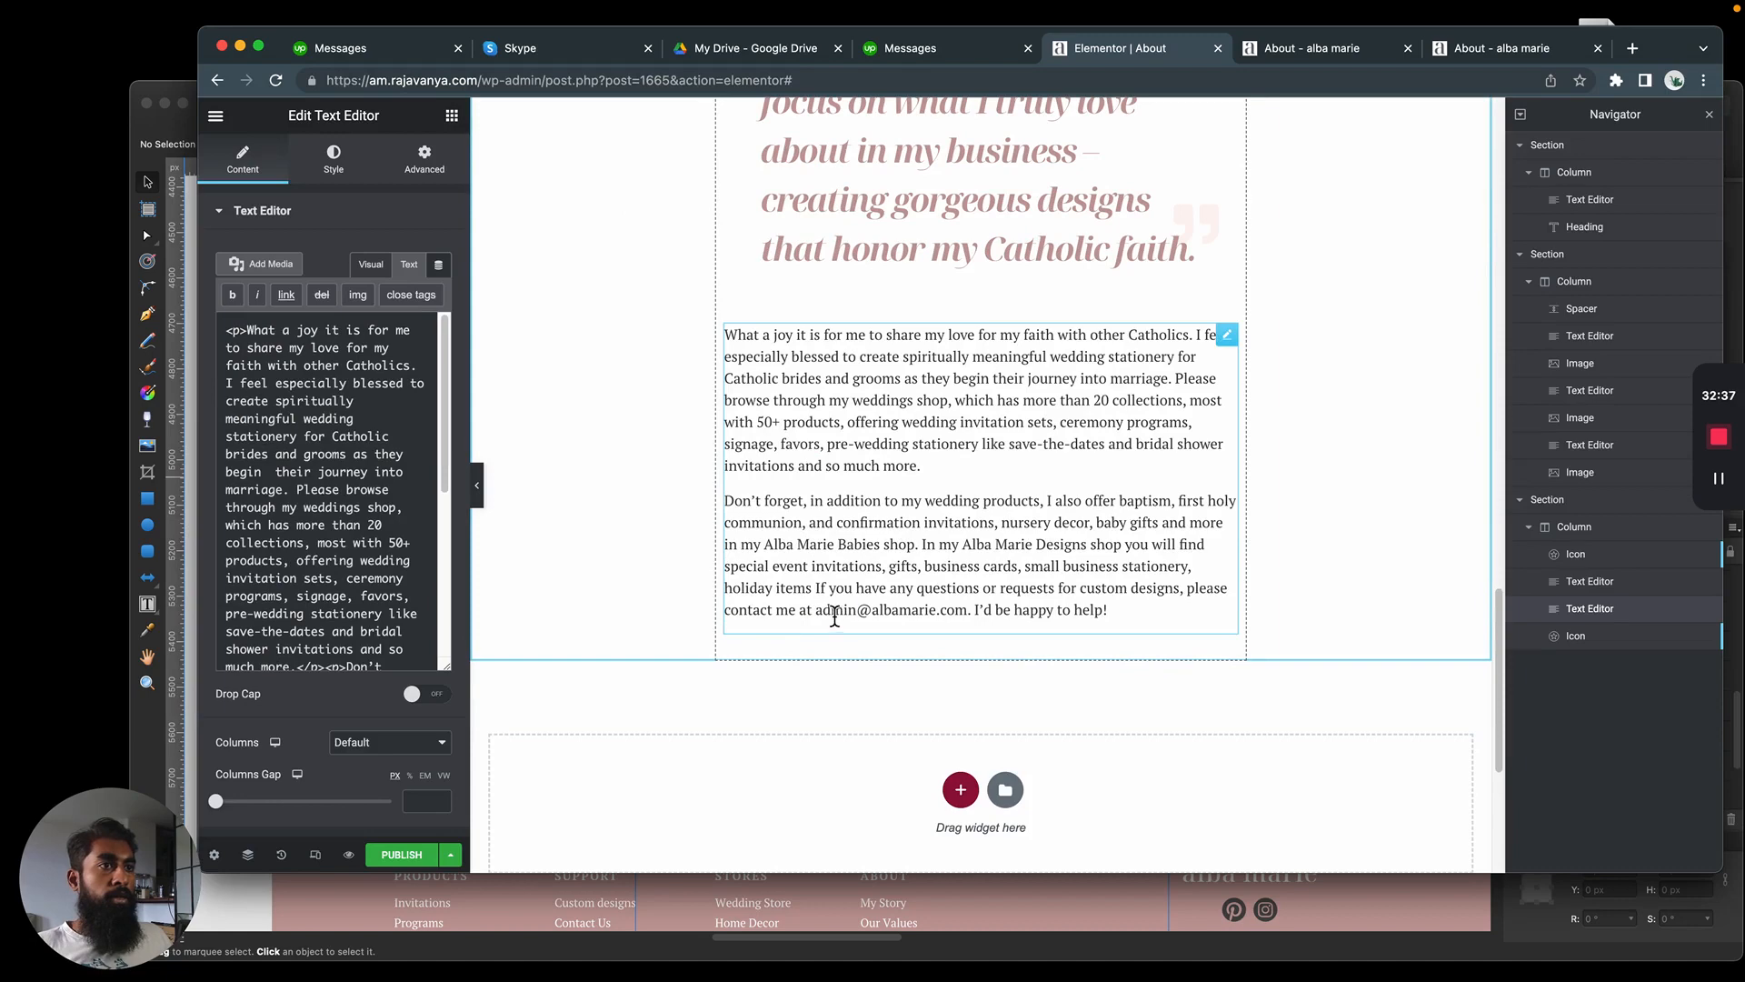
{"action": "left_click_drag", "start_coordinate": [816, 612], "coordinate": [968, 611]}
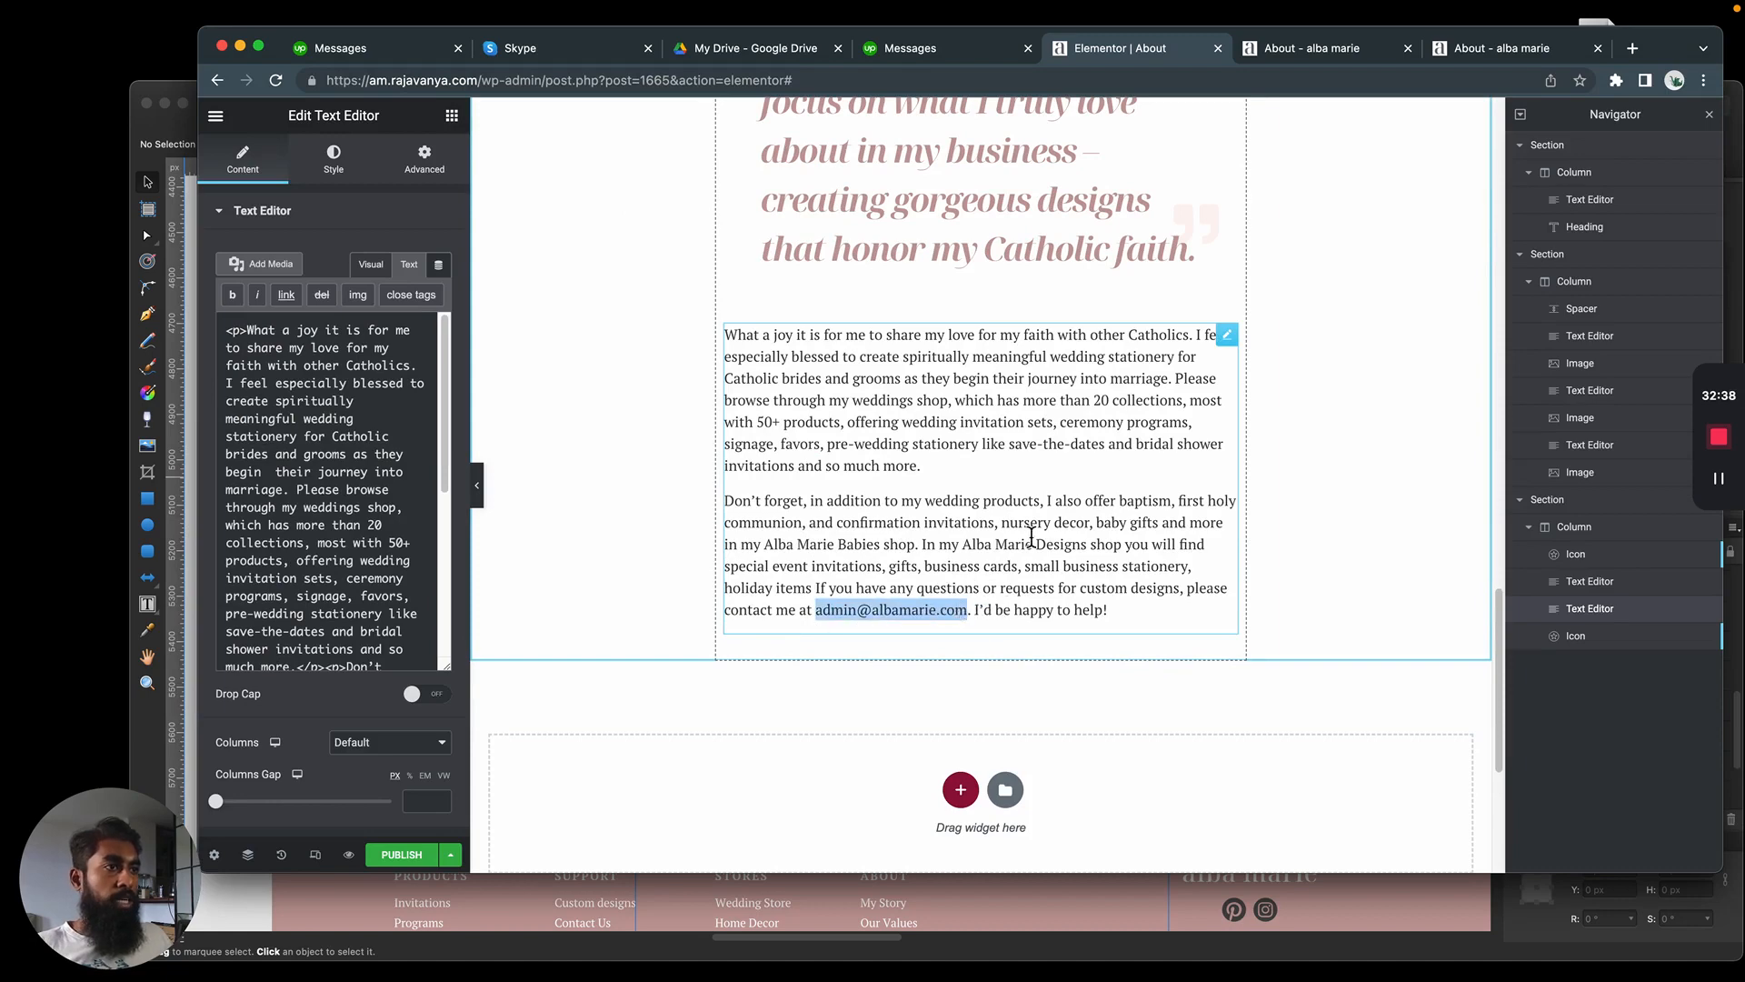
Add an Image widget below the closing paragraphs and insert the handwritten signature from the media library
{"action": "left_click", "coordinate": [452, 115]}
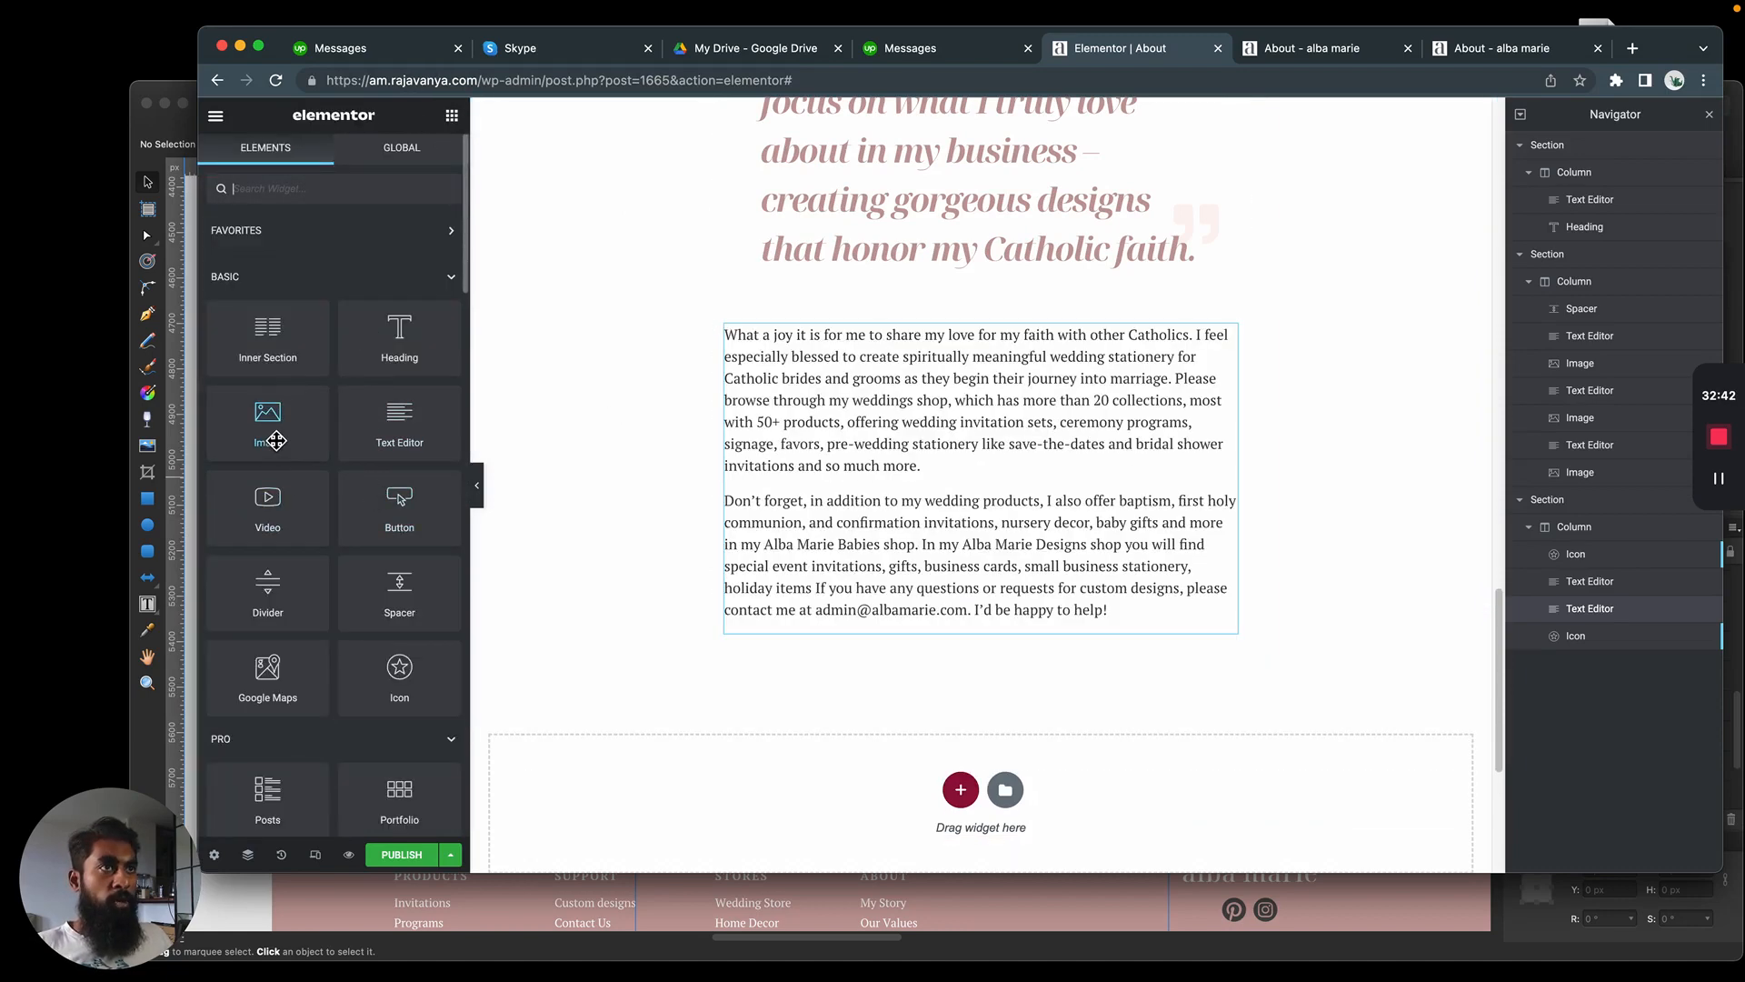
{"action": "left_click_drag", "start_coordinate": [275, 462], "coordinate": [861, 625]}
{"action": "left_click", "coordinate": [262, 297]}
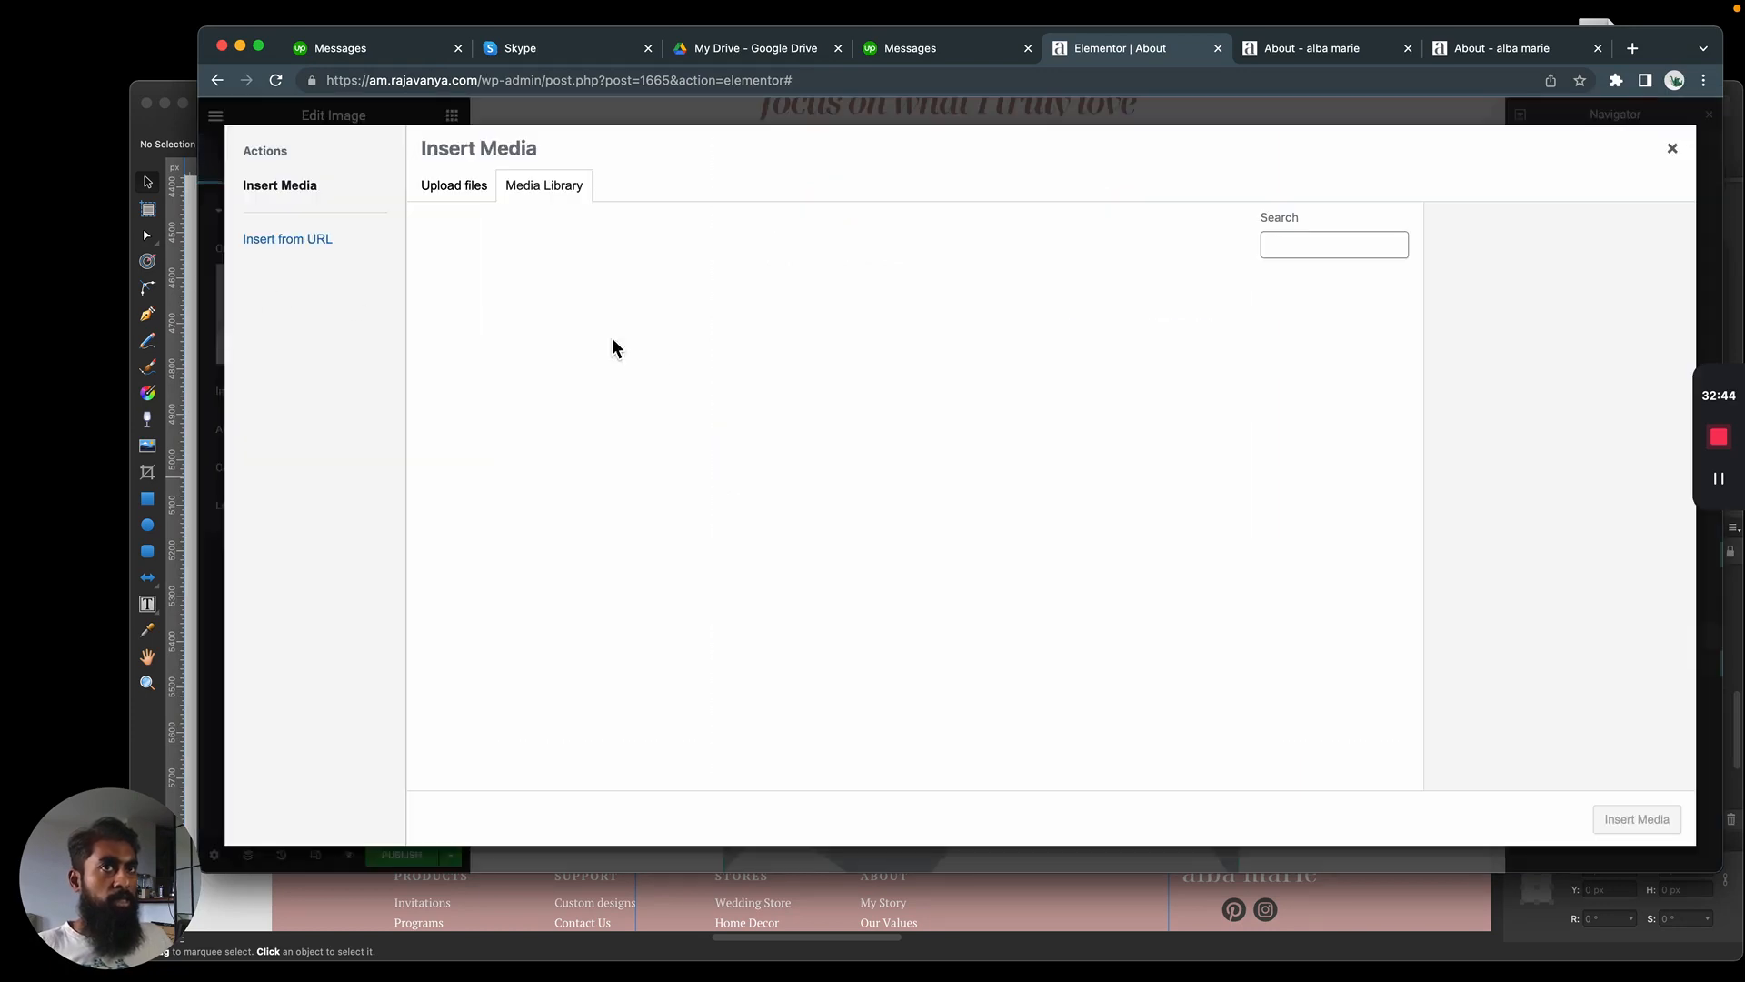
{"action": "left_click", "coordinate": [1045, 343]}
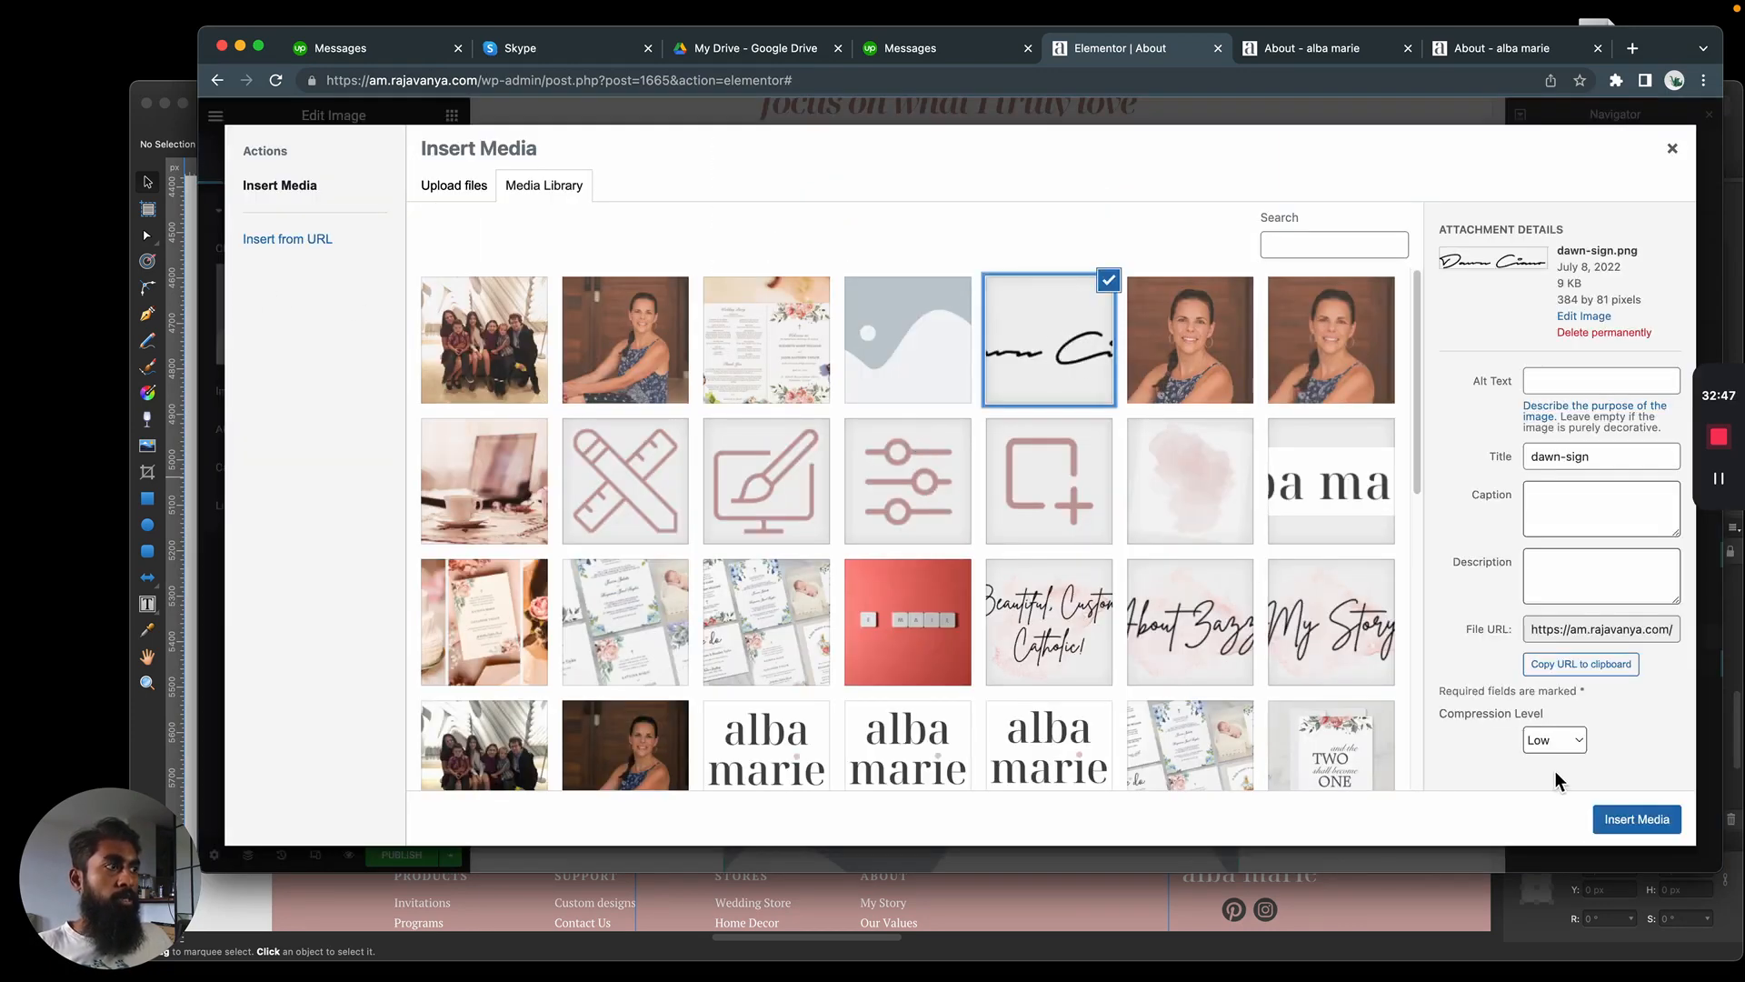
{"action": "left_click", "coordinate": [1636, 819]}
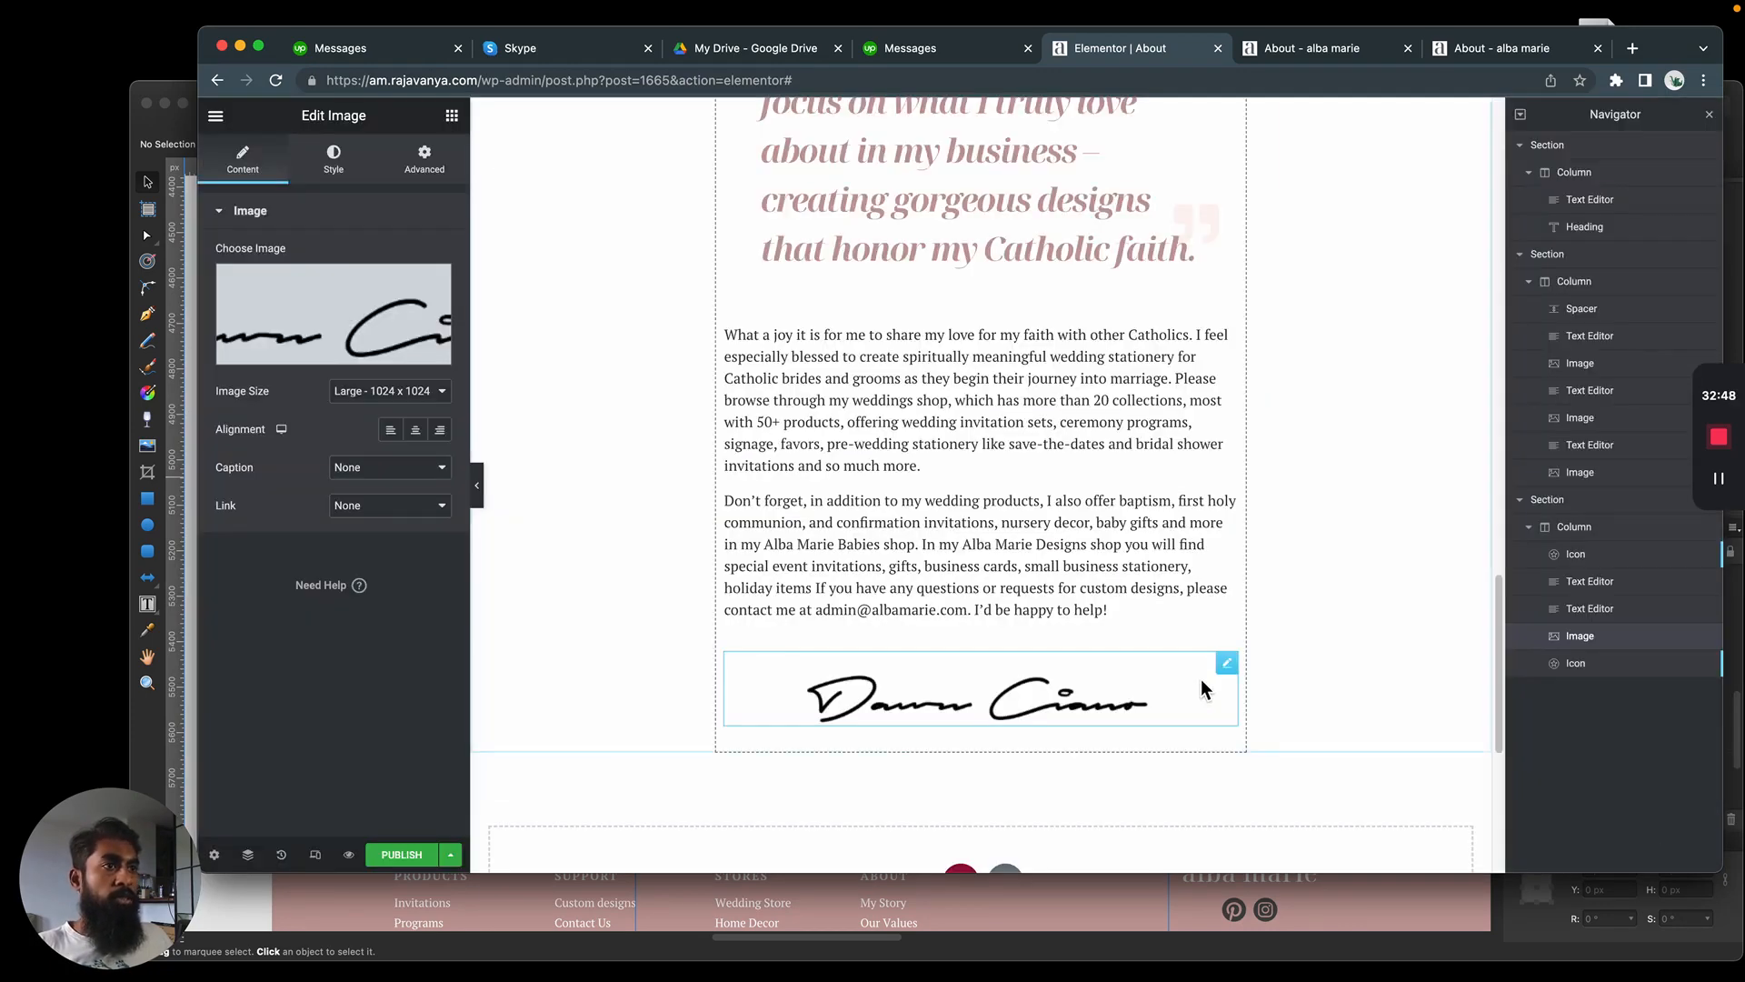
Left-align the signature image and set its width to 177 px
{"action": "left_click", "coordinate": [333, 156]}
{"action": "left_click", "coordinate": [242, 156]}
{"action": "left_click", "coordinate": [391, 429]}
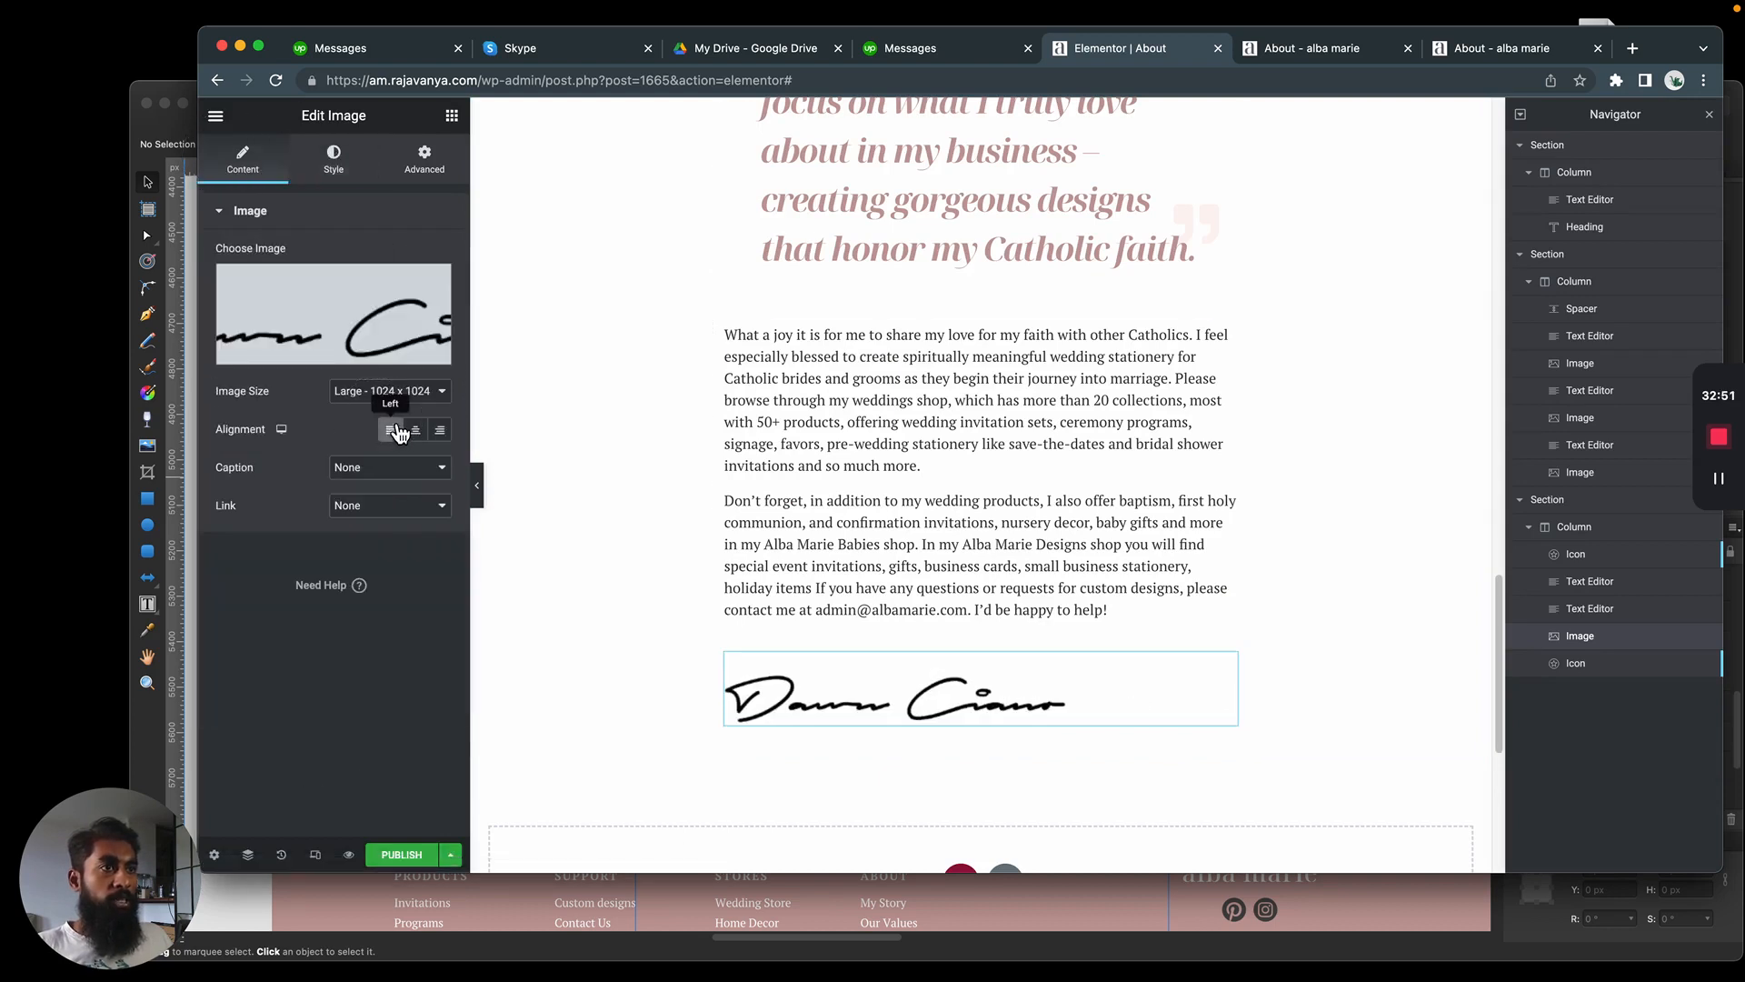
{"action": "left_click", "coordinate": [333, 157]}
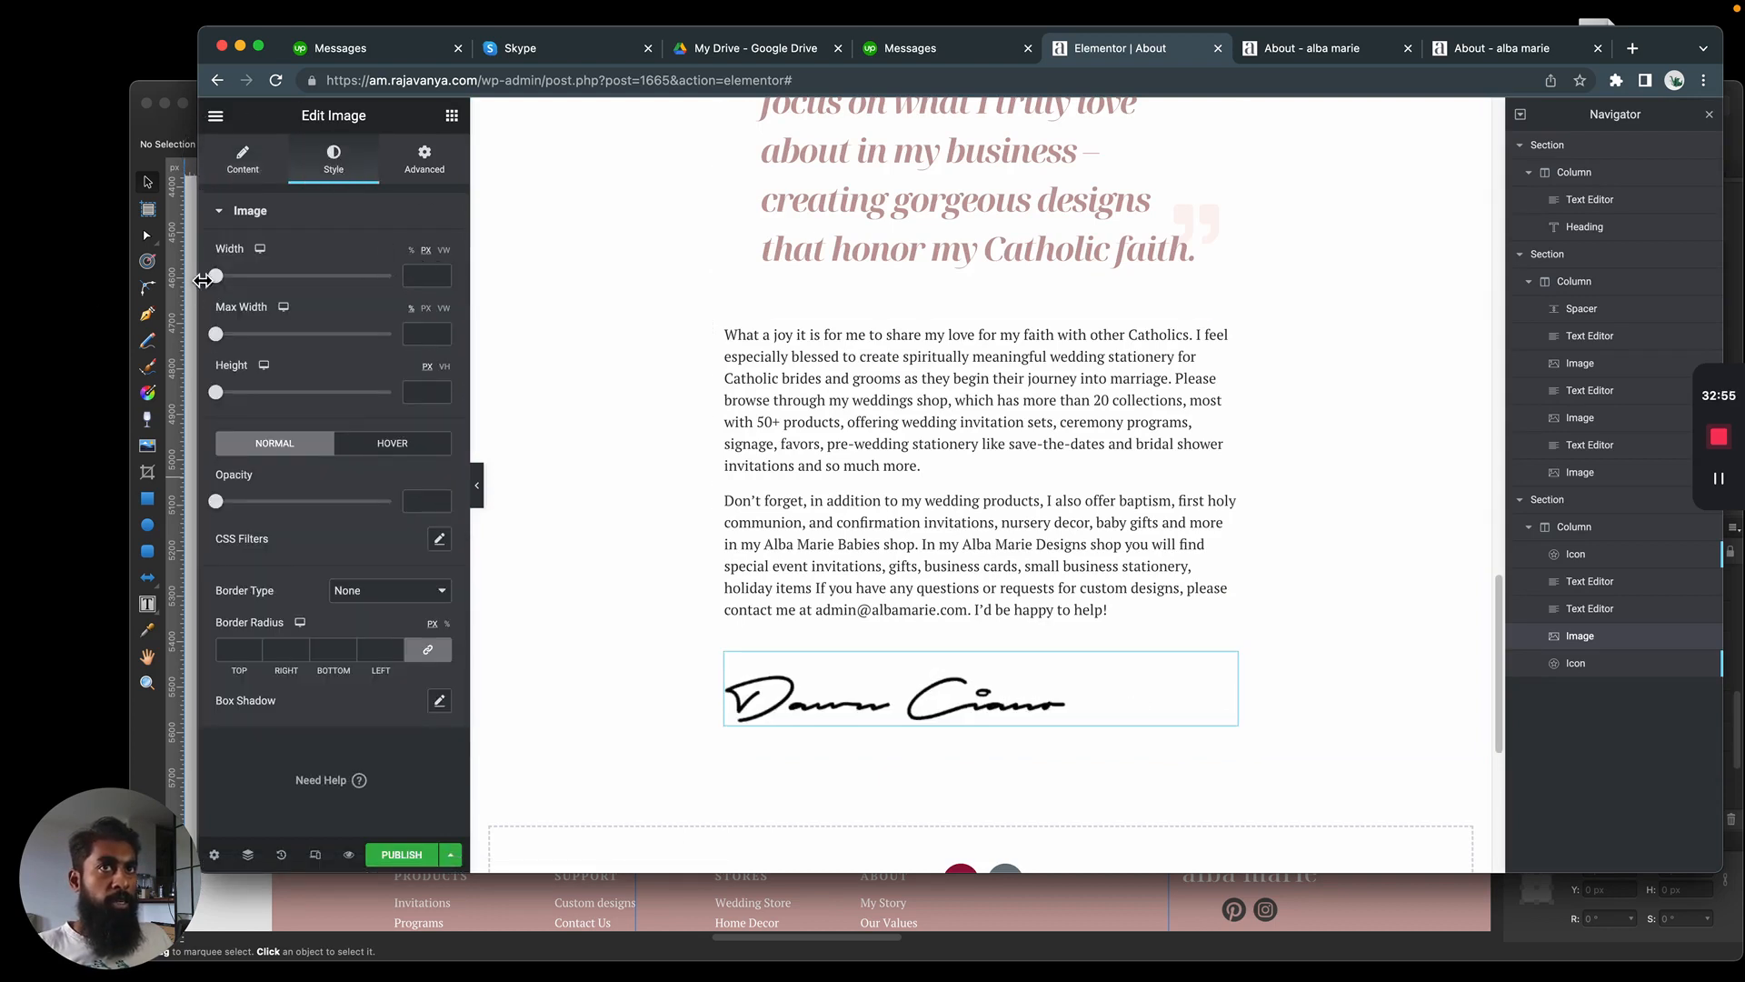
{"action": "left_click_drag", "start_coordinate": [202, 281], "coordinate": [260, 293]}
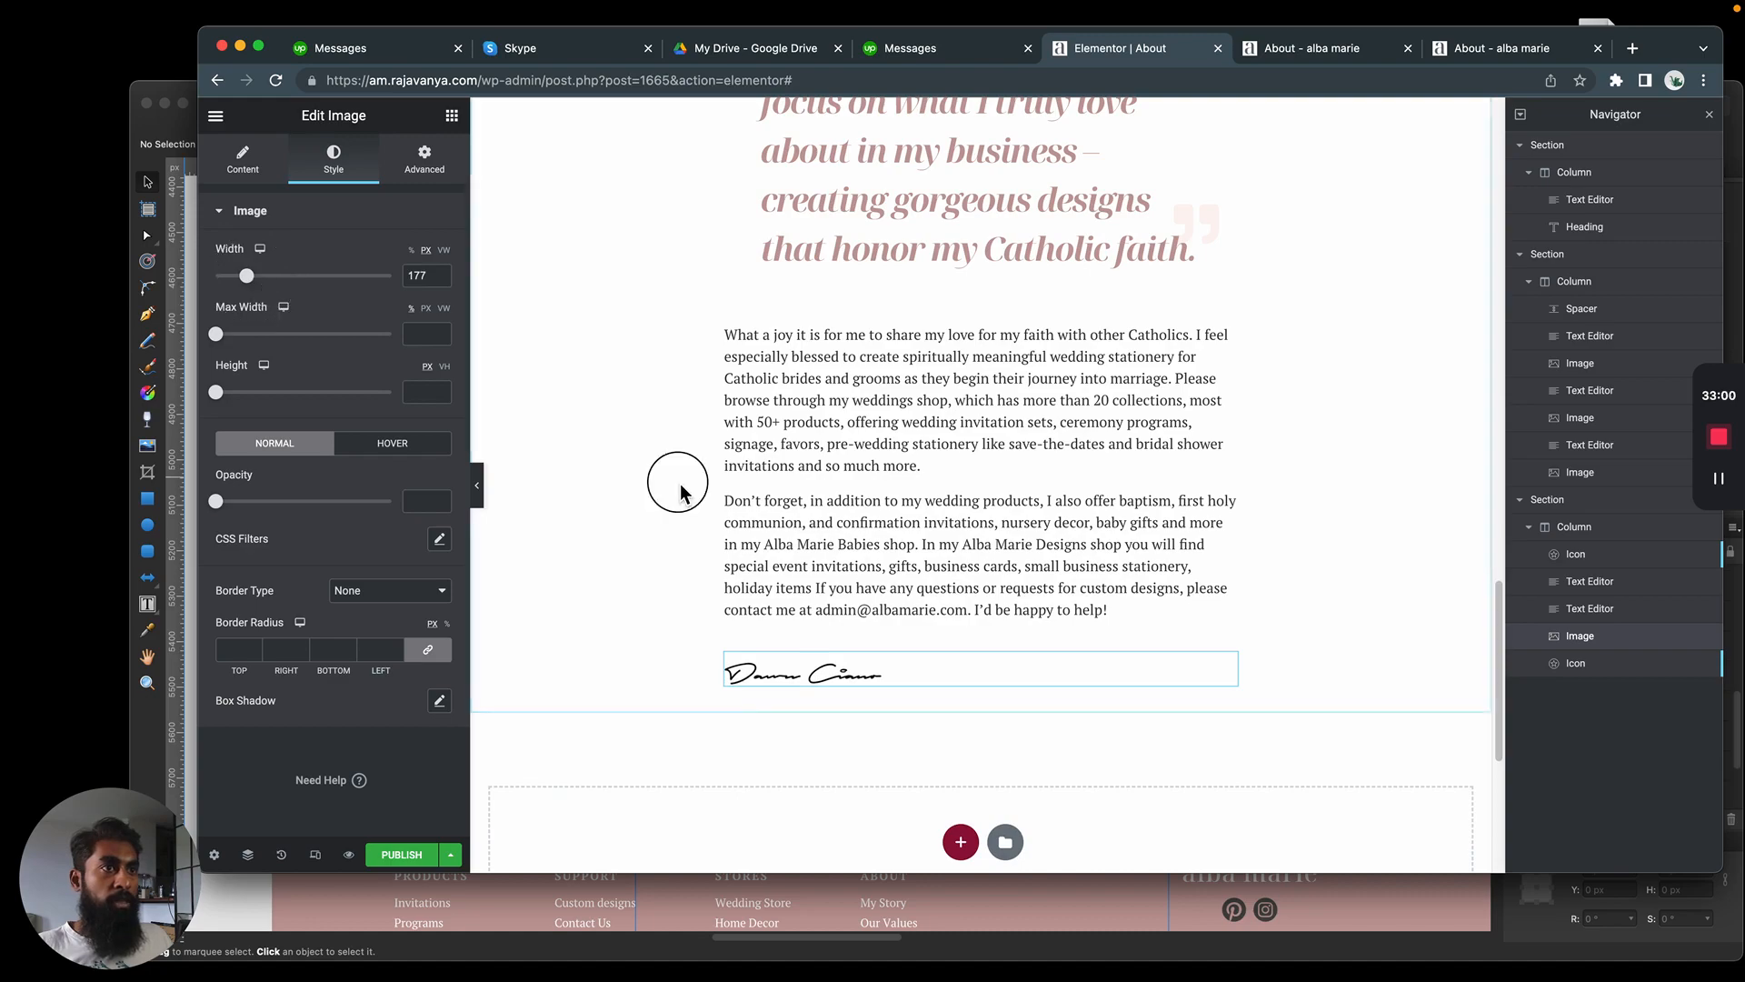
Compare the end of the page with the signature and footer area of the Affinity Designer mockup
{"action": "left_click", "coordinate": [927, 492]}
{"action": "scroll", "coordinate": [642, 450], "scroll_direction": "up", "scroll_amount": 20}
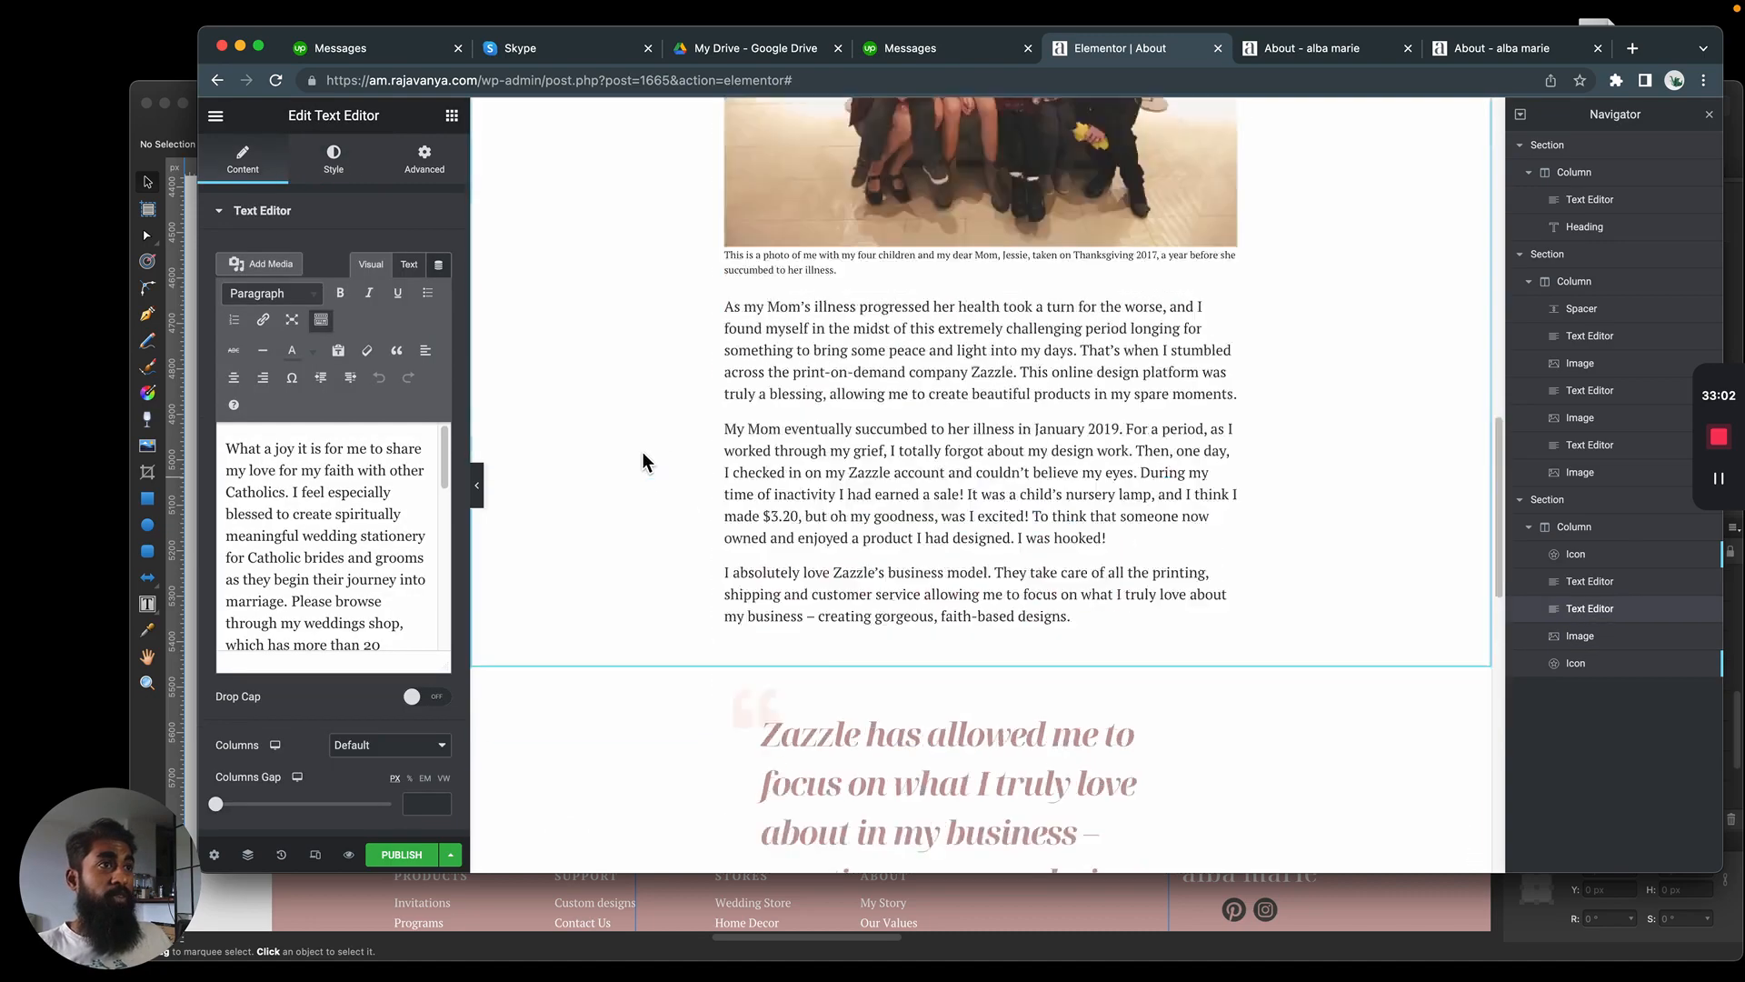
{"action": "scroll", "coordinate": [644, 449], "scroll_direction": "down", "scroll_amount": 20}
{"action": "key", "text": "super+Tab"}
{"action": "scroll", "coordinate": [1018, 474], "scroll_direction": "down", "scroll_amount": 5}
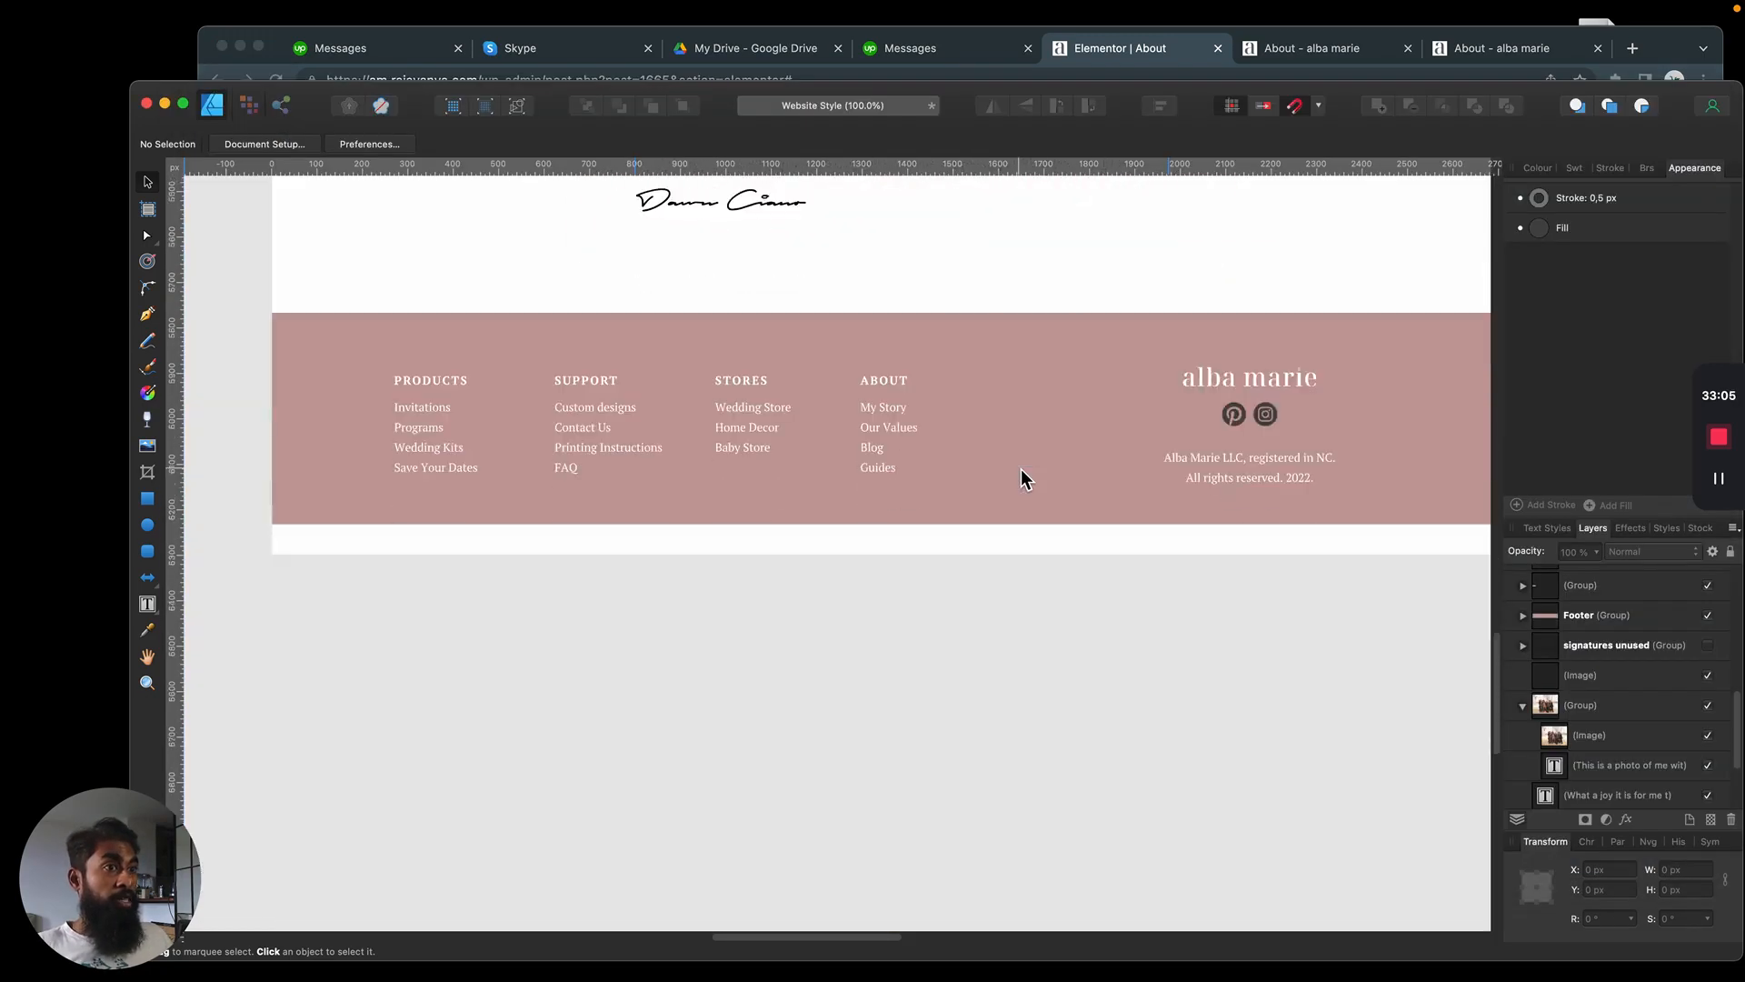
{"action": "scroll", "coordinate": [1006, 483], "scroll_direction": "up", "scroll_amount": 8}
{"action": "scroll", "coordinate": [1000, 471], "scroll_direction": "down", "scroll_amount": 3}
{"action": "scroll", "coordinate": [1000, 470], "scroll_direction": "up", "scroll_amount": 5}
{"action": "key", "text": "super+Tab"}
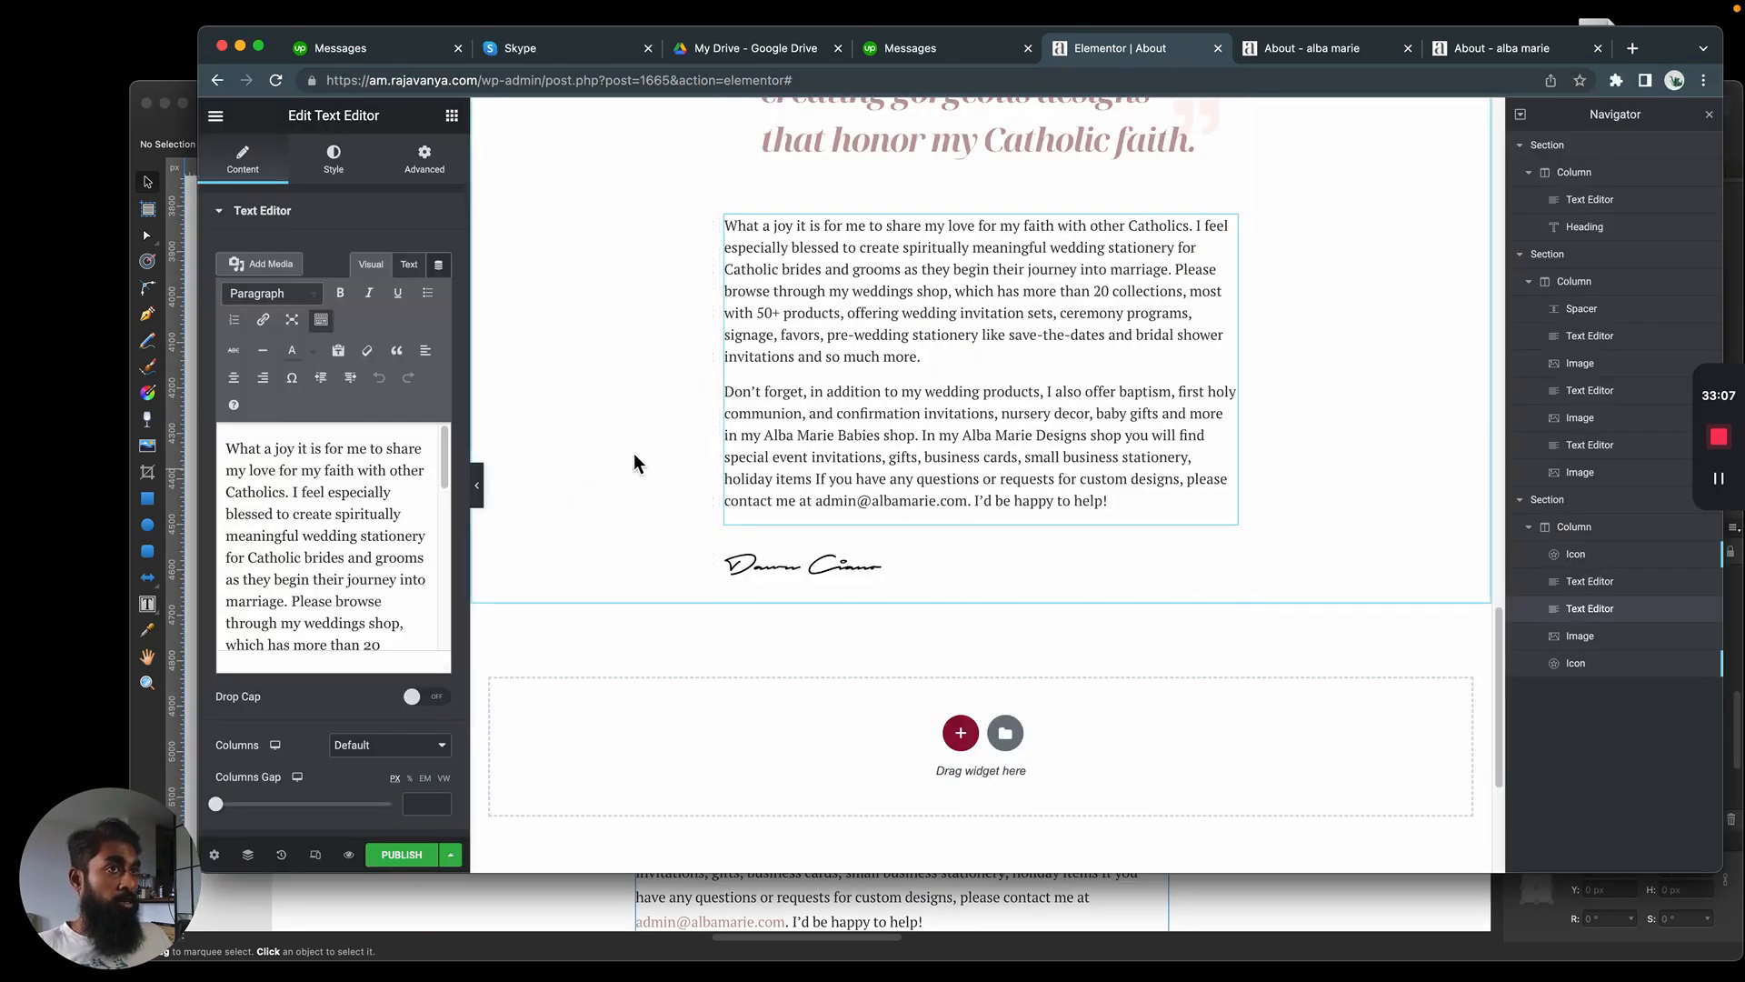
Publish the About page and review its blockquote, closing text, signature and footer in the preview
{"action": "left_click", "coordinate": [403, 859]}
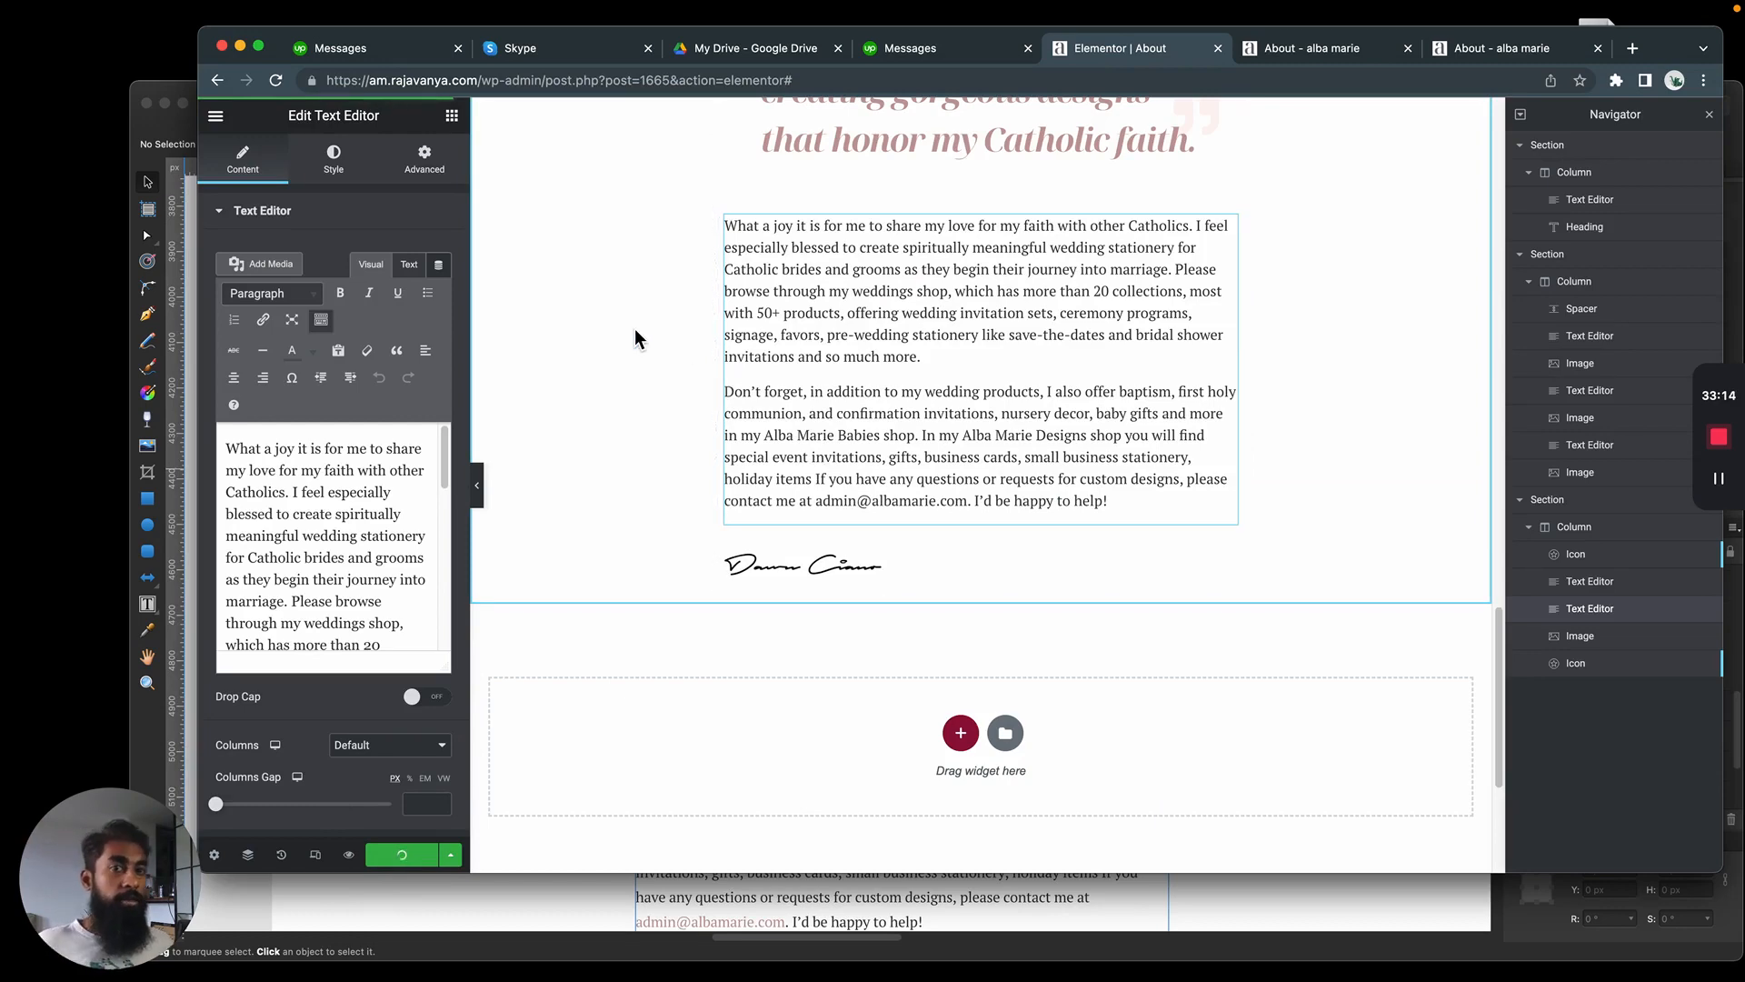
{"action": "left_click", "coordinate": [1287, 58]}
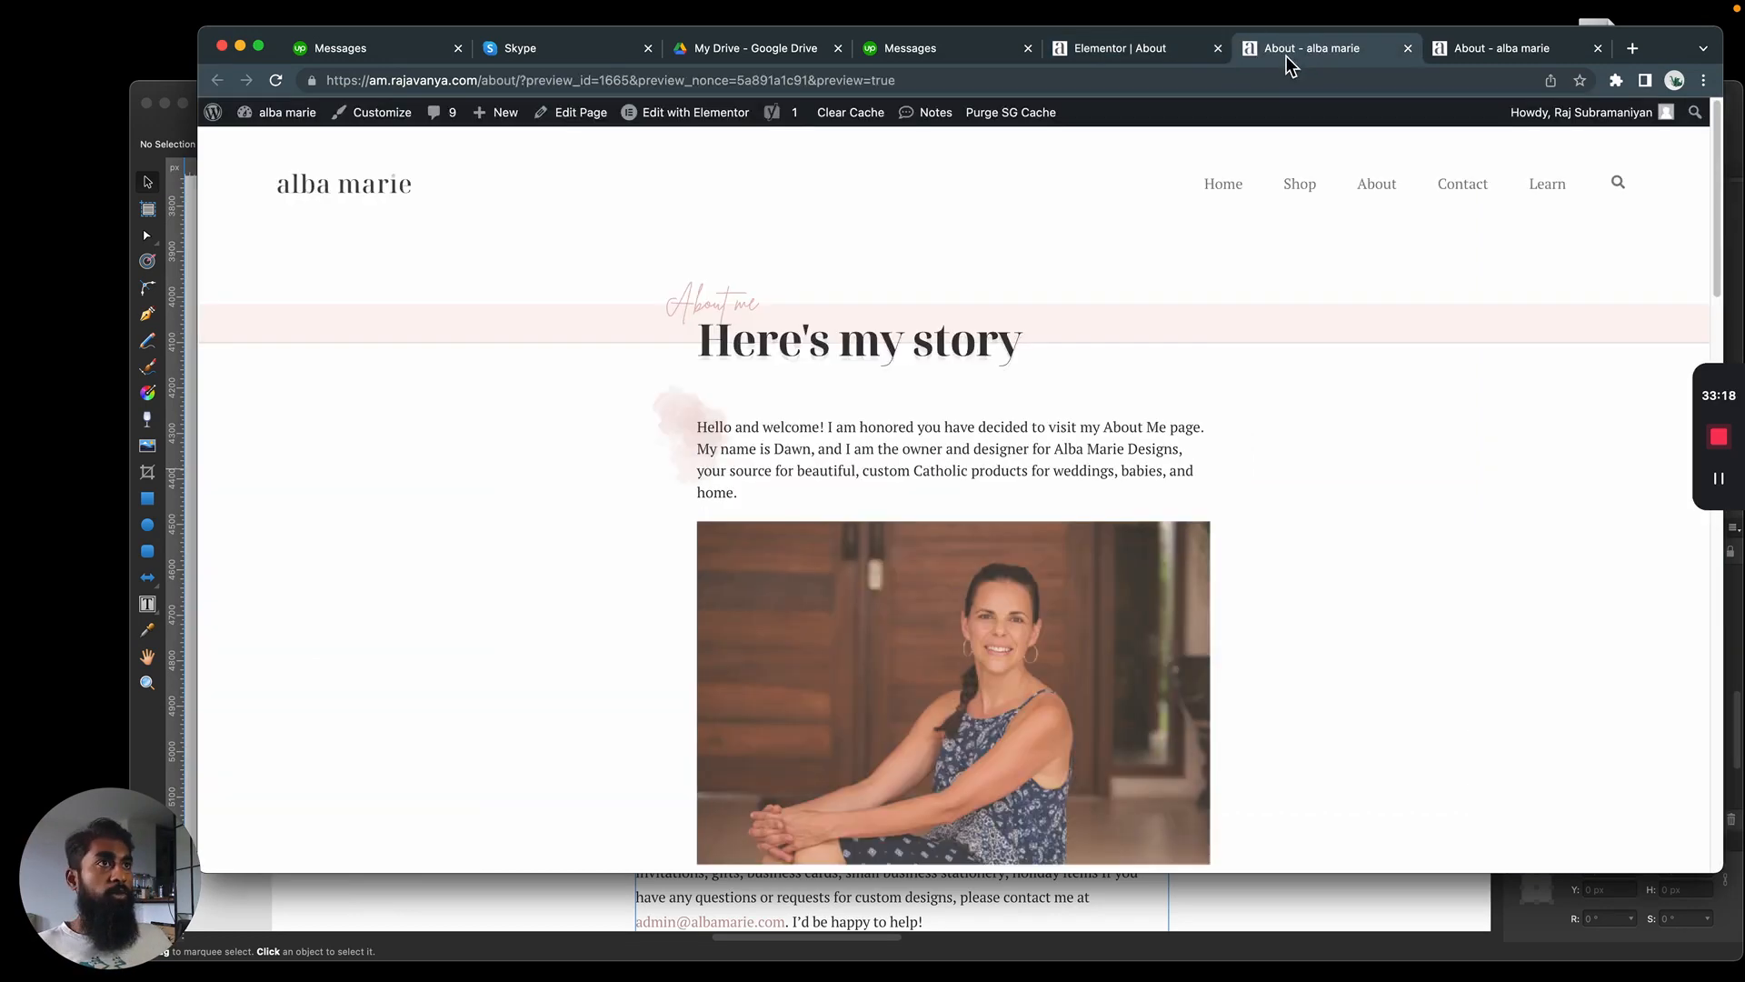
{"action": "scroll", "coordinate": [661, 436], "scroll_direction": "down", "scroll_amount": 15}
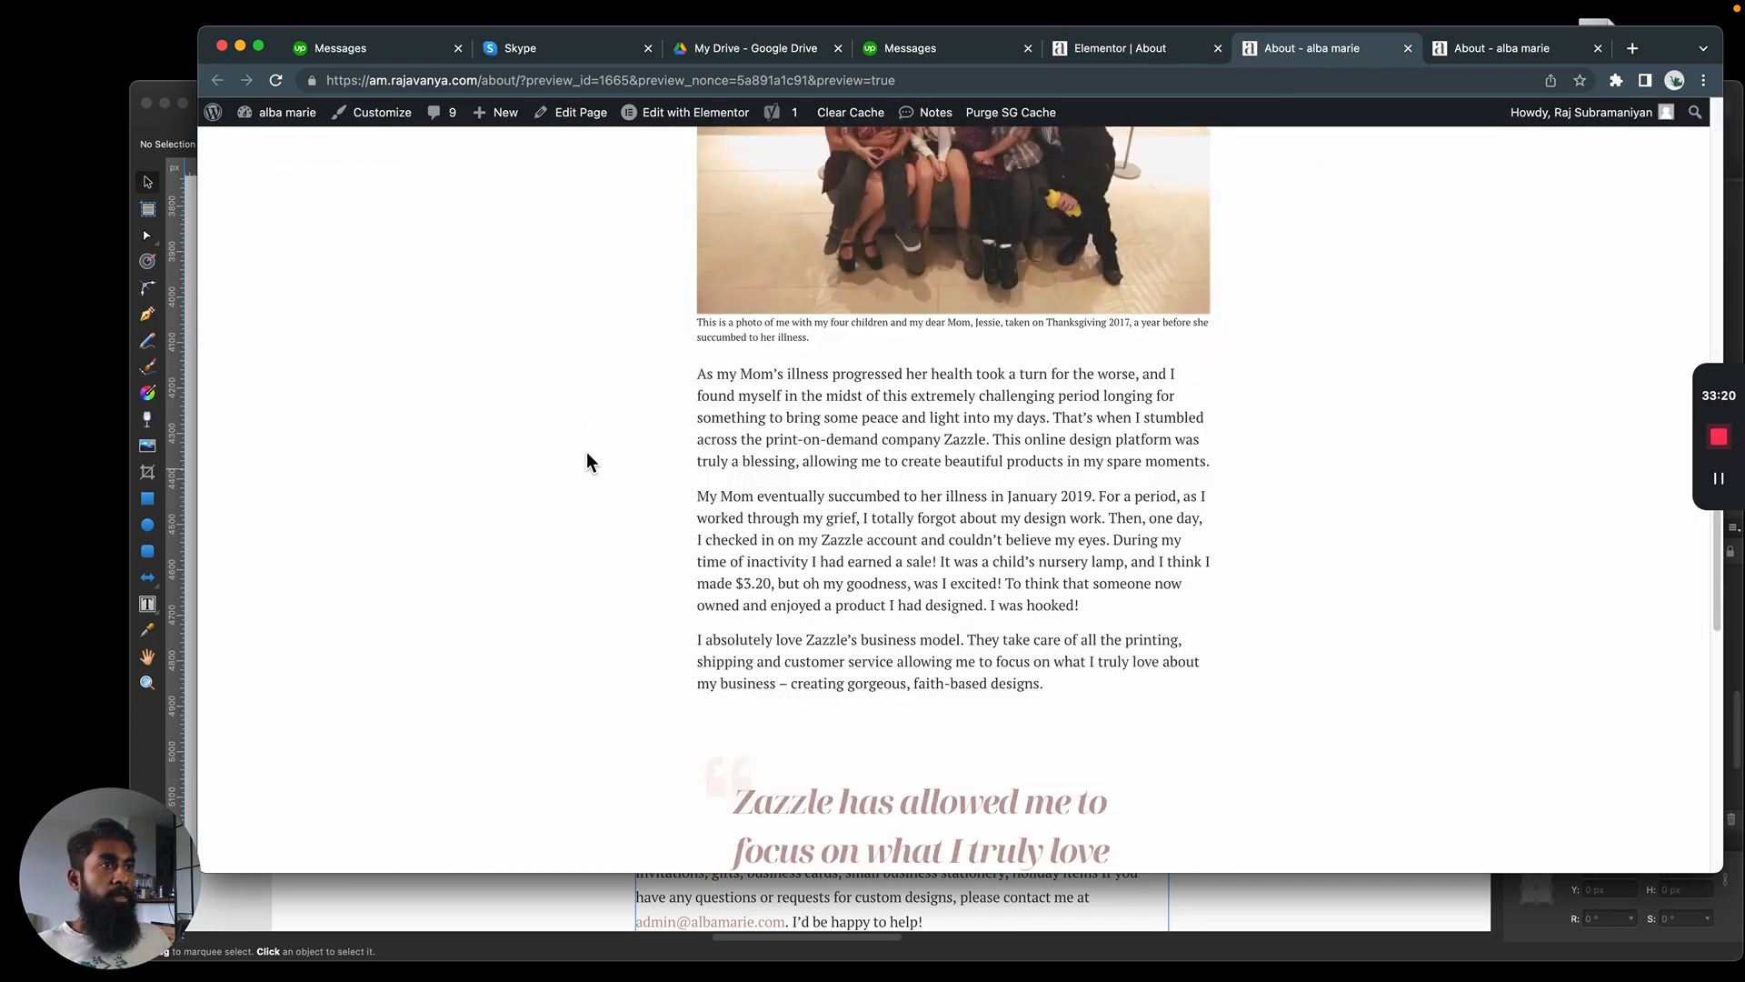
{"action": "scroll", "coordinate": [587, 449], "scroll_direction": "up", "scroll_amount": 4}
{"action": "scroll", "coordinate": [587, 449], "scroll_direction": "down", "scroll_amount": 8}
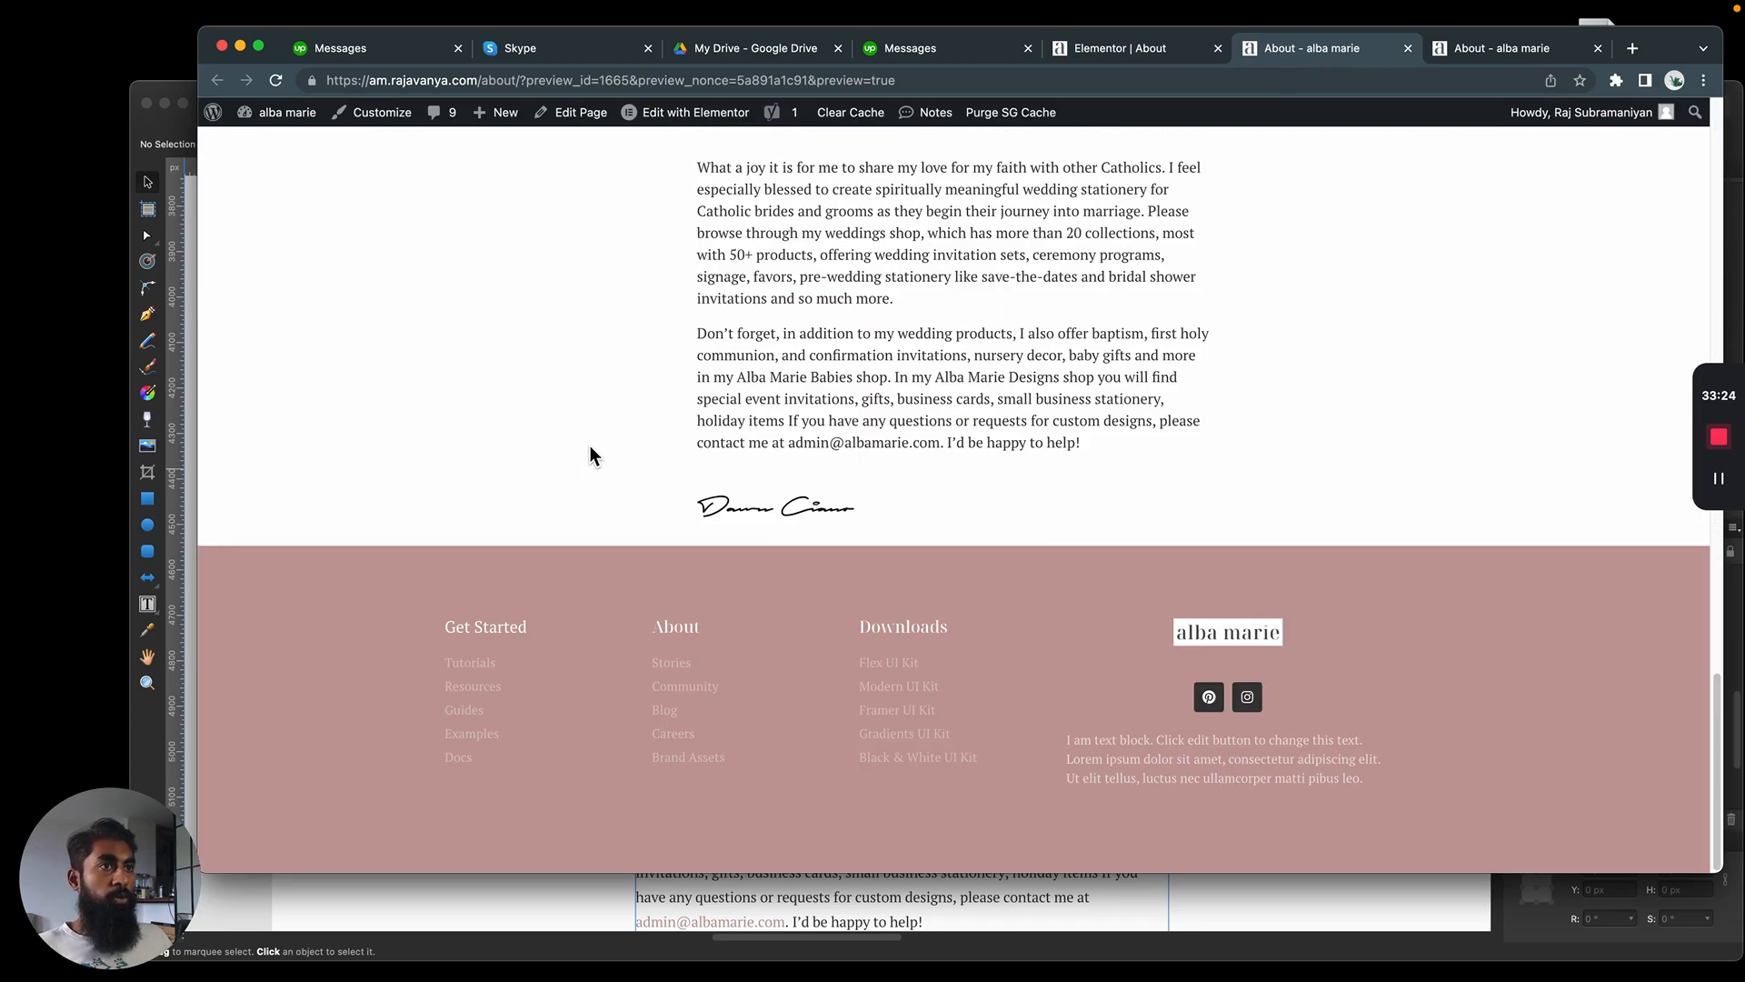
{"action": "mouse_move", "coordinate": [683, 514]}
{"action": "left_mouse_down"}
{"action": "mouse_move", "coordinate": [1157, 499]}
{"action": "mouse_move", "coordinate": [577, 506]}
{"action": "mouse_move", "coordinate": [1086, 518]}
{"action": "left_mouse_up"}
{"action": "left_click", "coordinate": [1086, 519]}
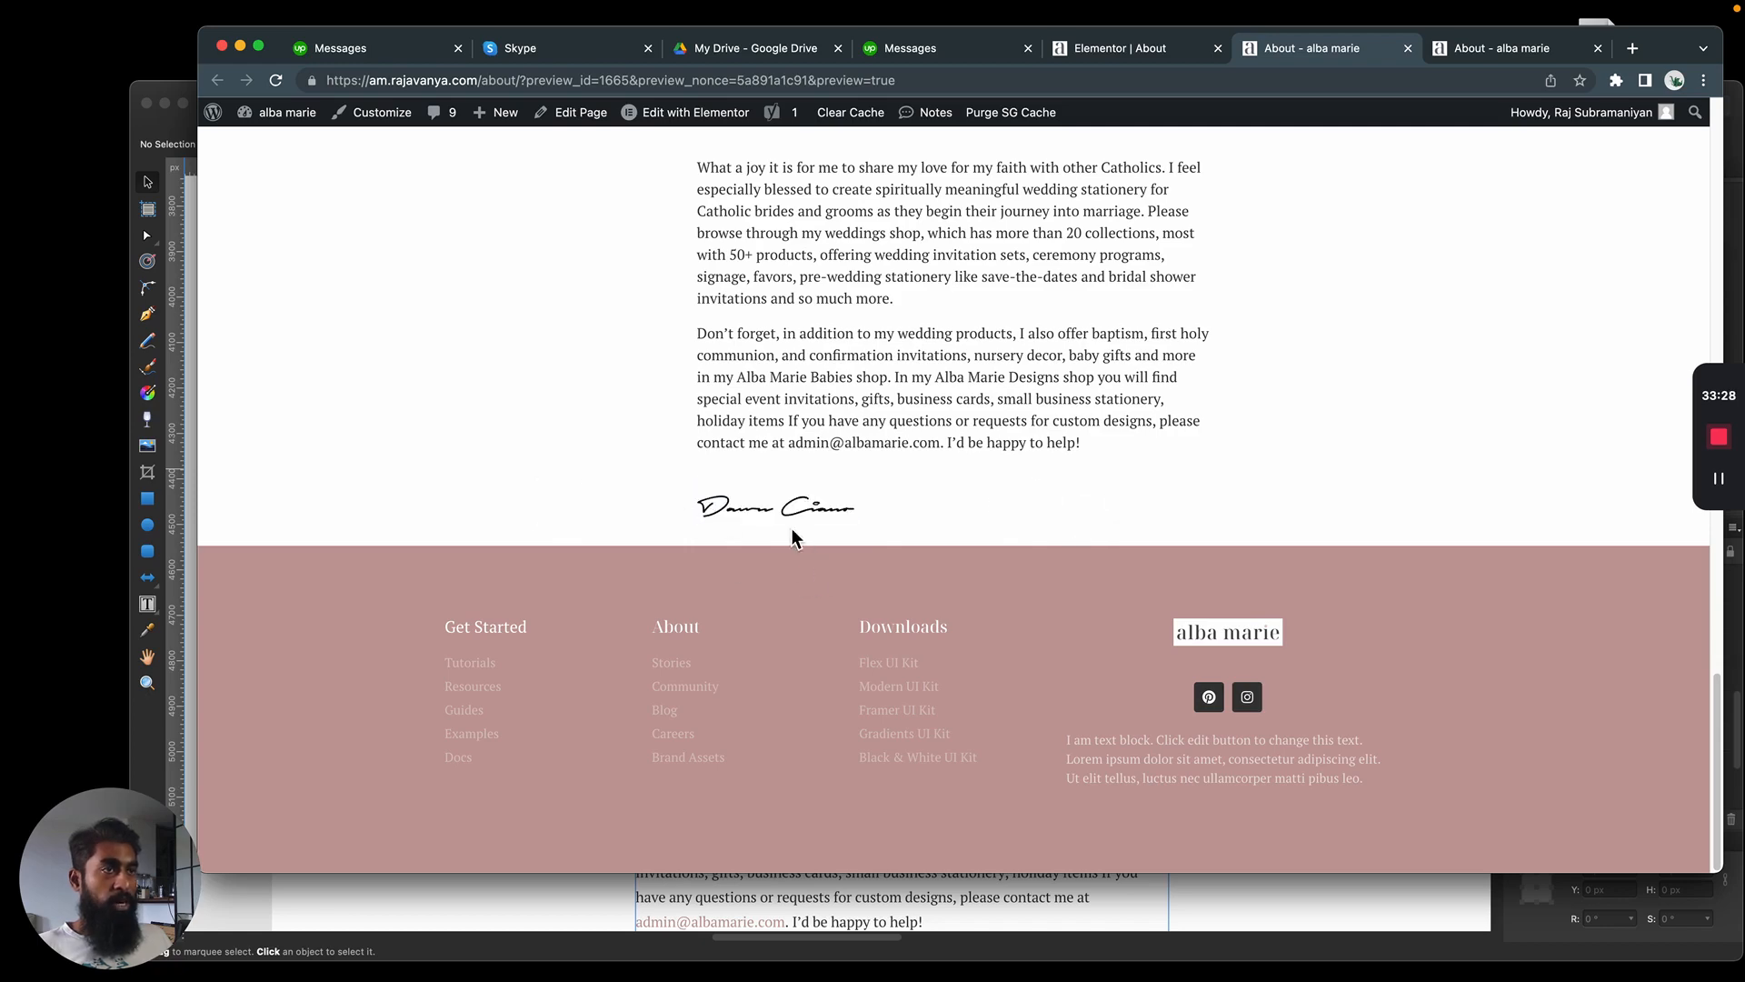
{"action": "scroll", "coordinate": [821, 573], "scroll_direction": "up", "scroll_amount": 6}
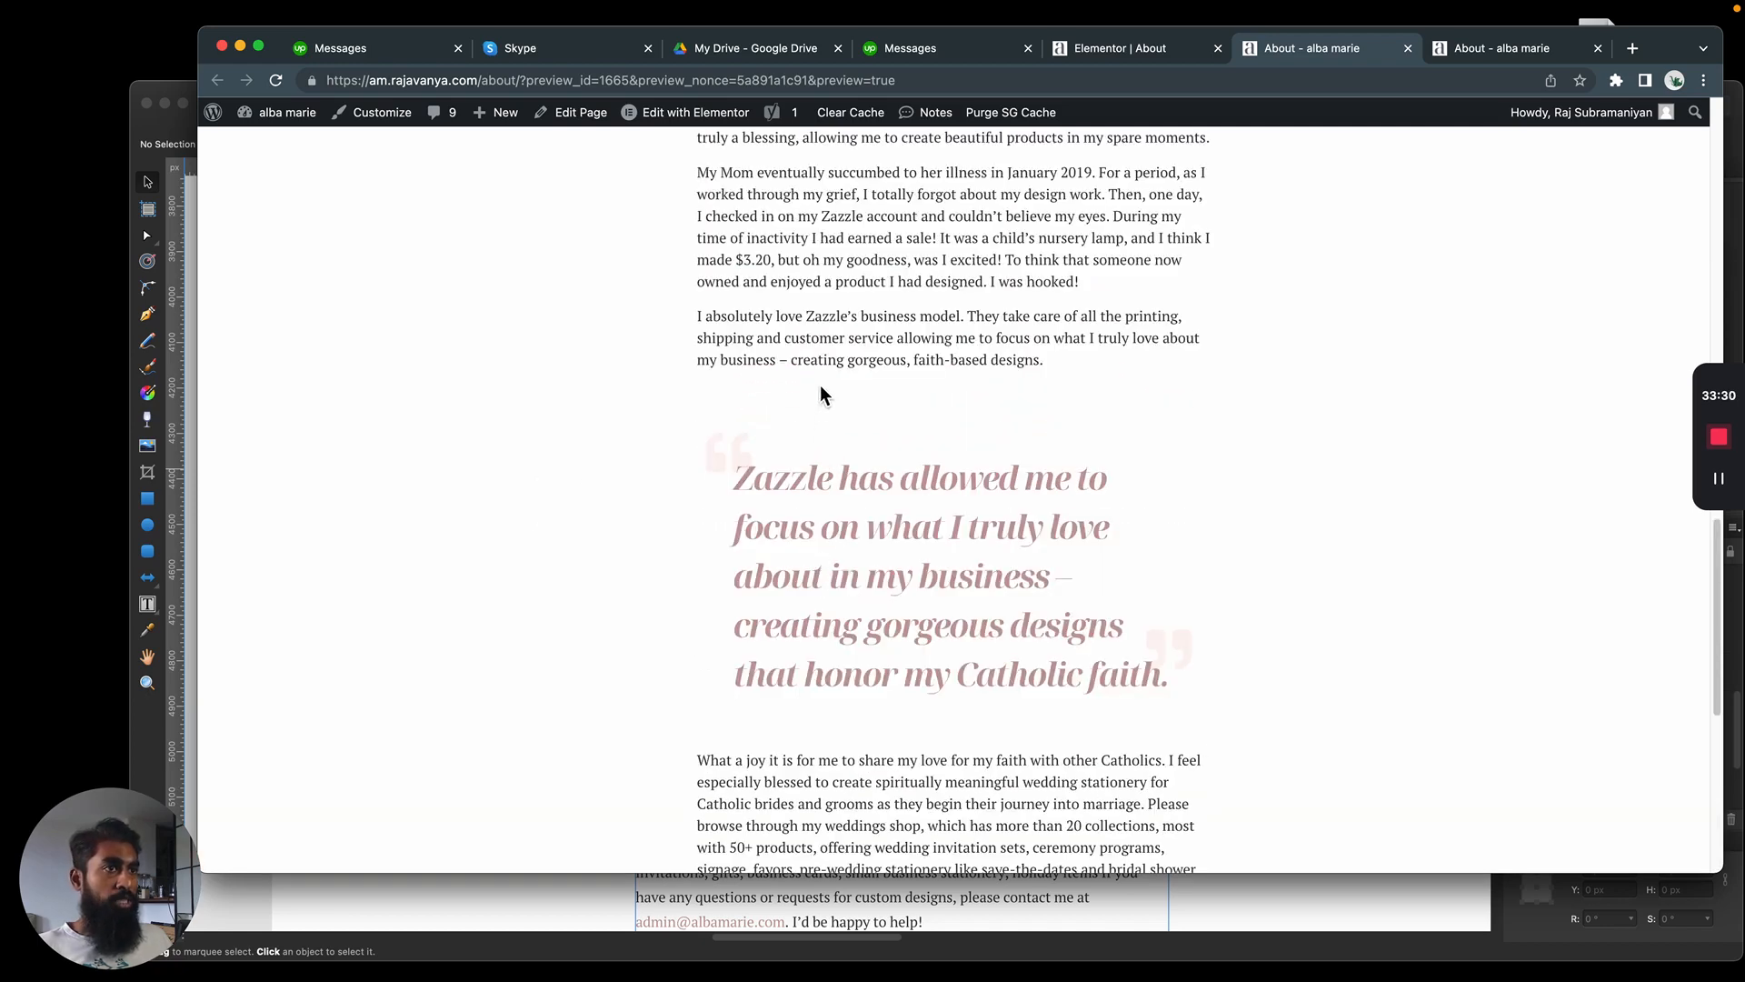
{"action": "scroll", "coordinate": [1353, 356], "scroll_direction": "down", "scroll_amount": 1}
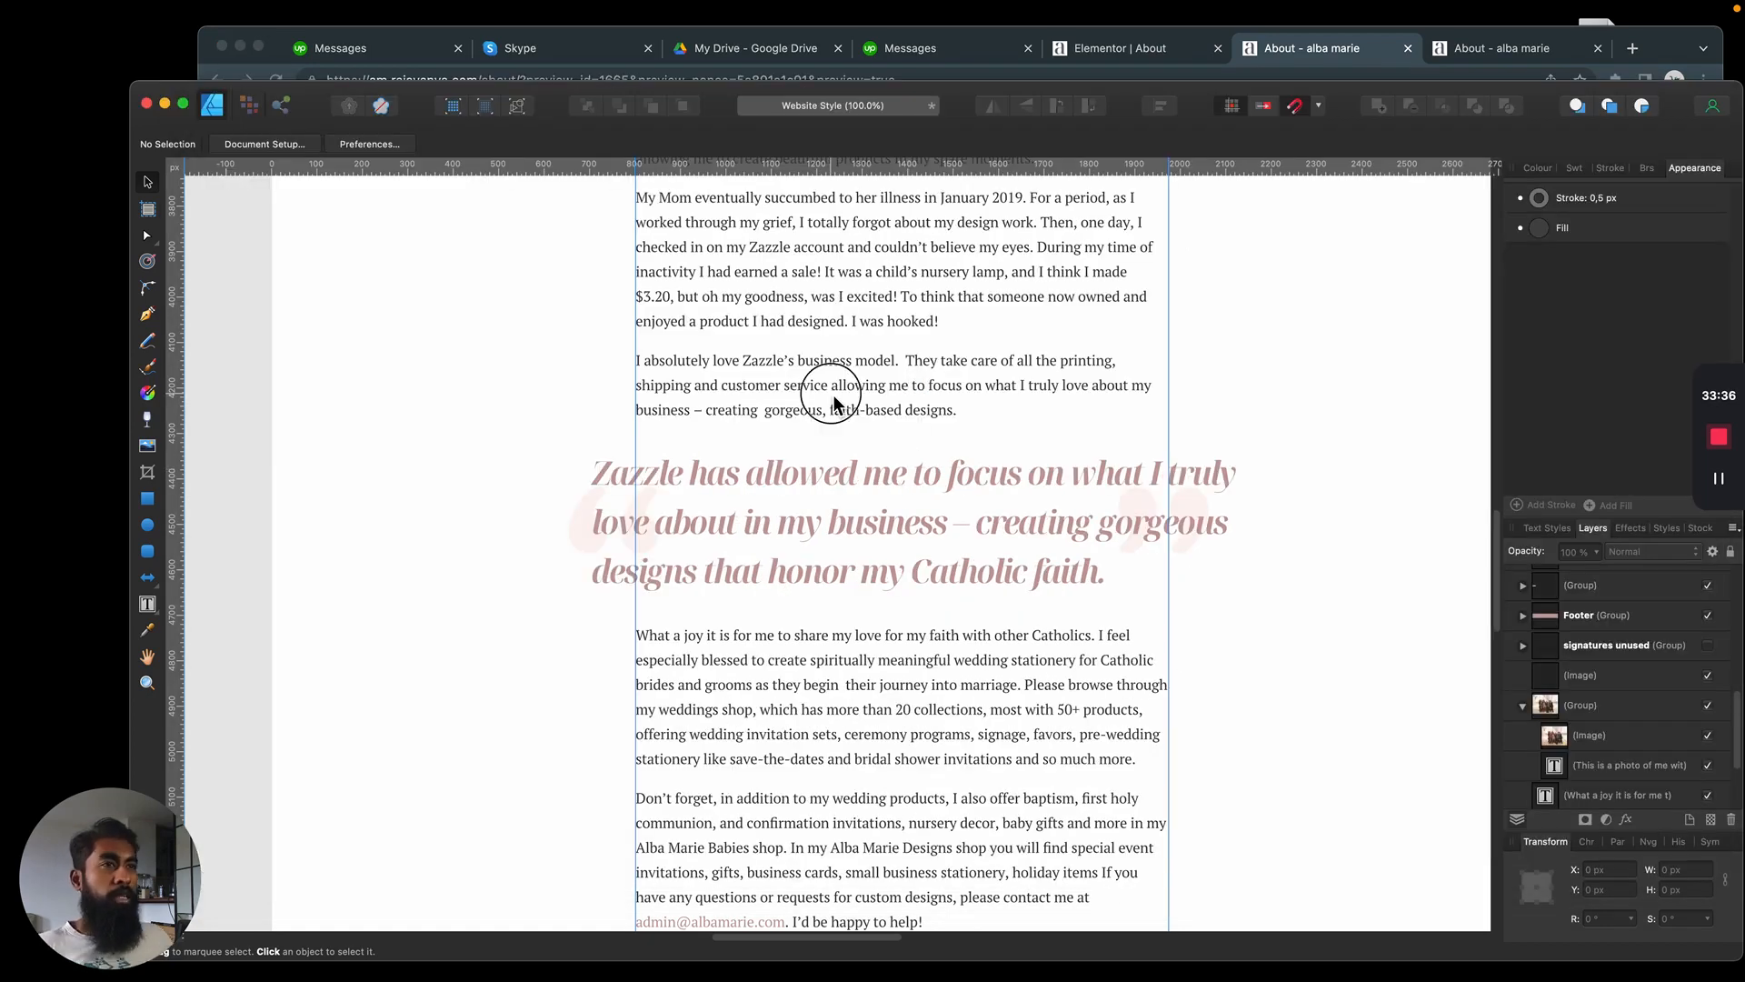
Compare the blockquote's width and line breaks in the preview with the blockquote in the Affinity Designer mockup
{"action": "left_click", "coordinate": [833, 395]}
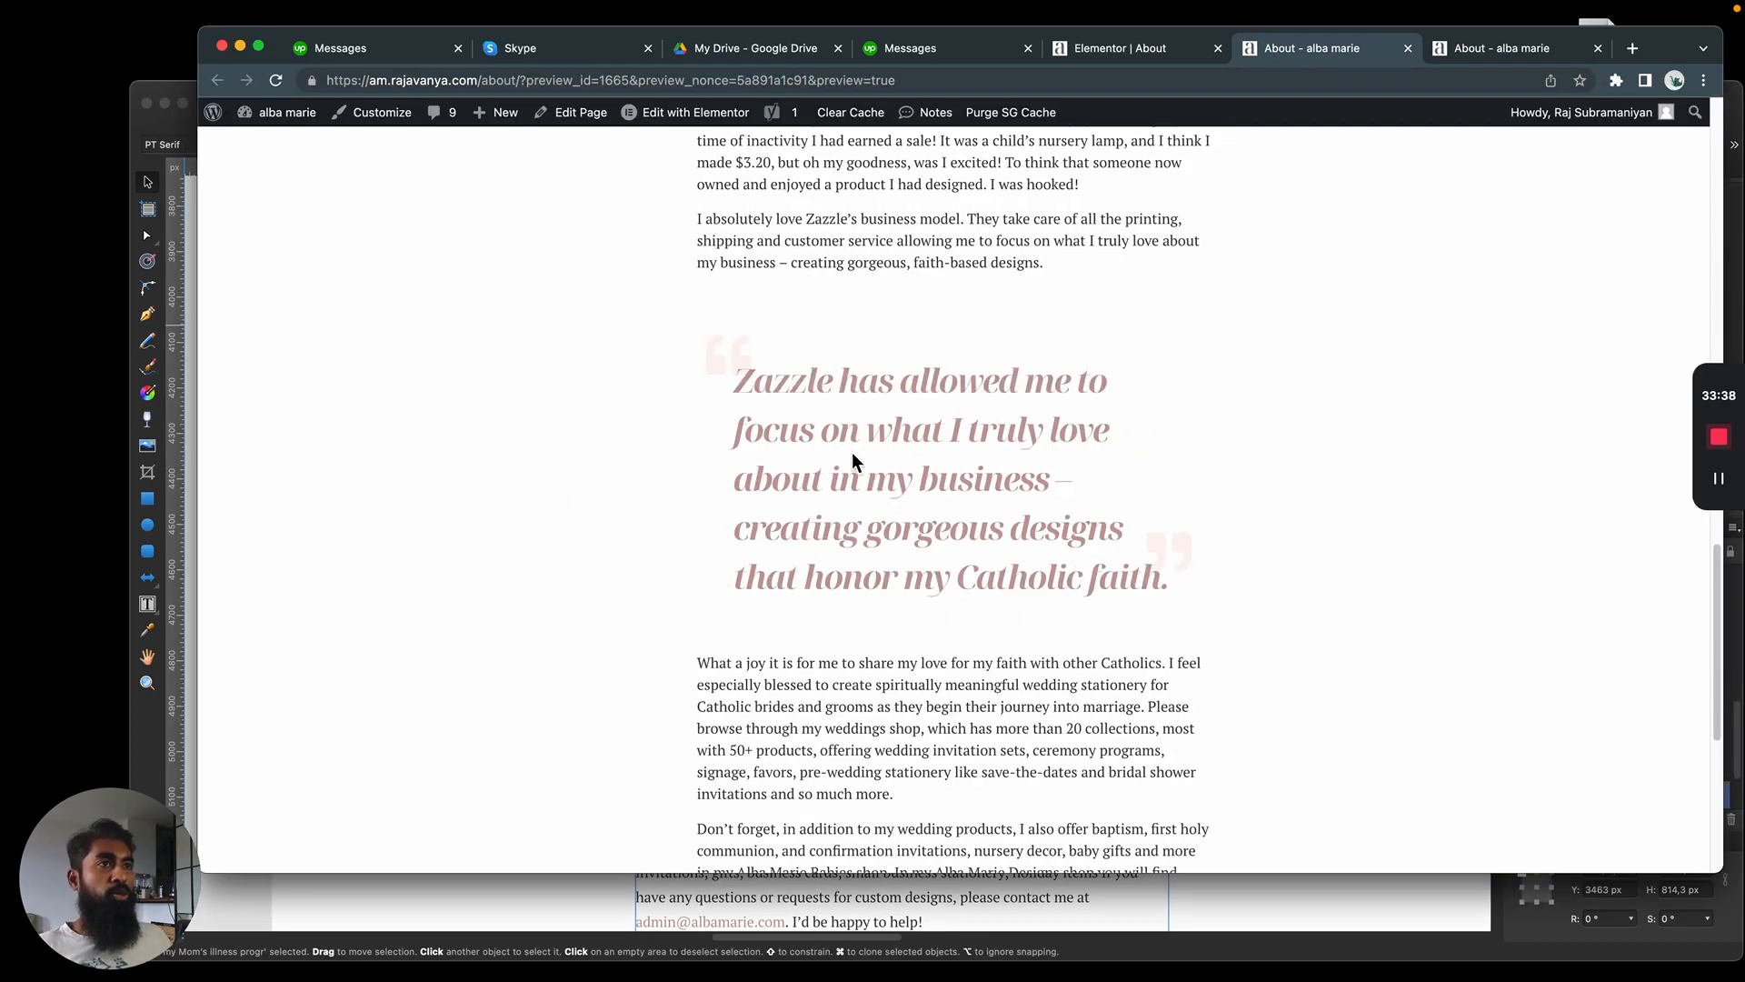
{"action": "left_click", "coordinate": [1079, 46]}
{"action": "left_click", "coordinate": [1286, 49]}
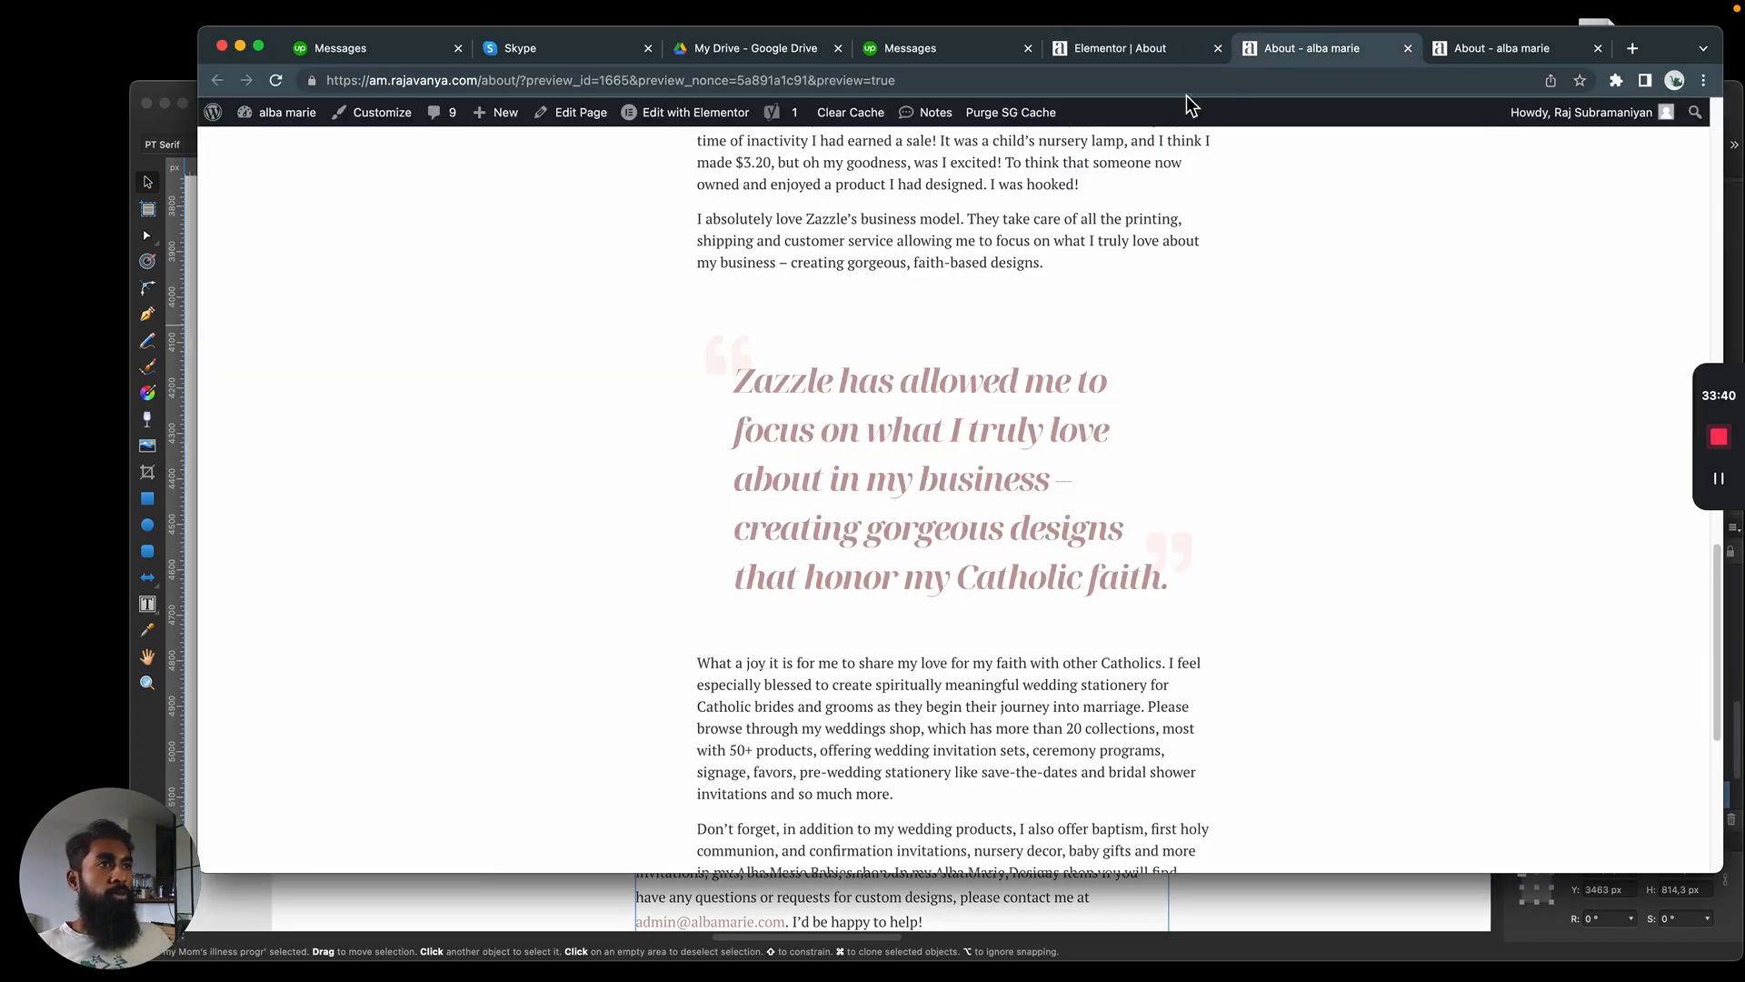
{"action": "key", "text": "super+Tab"}
{"action": "left_click", "coordinate": [969, 489]}
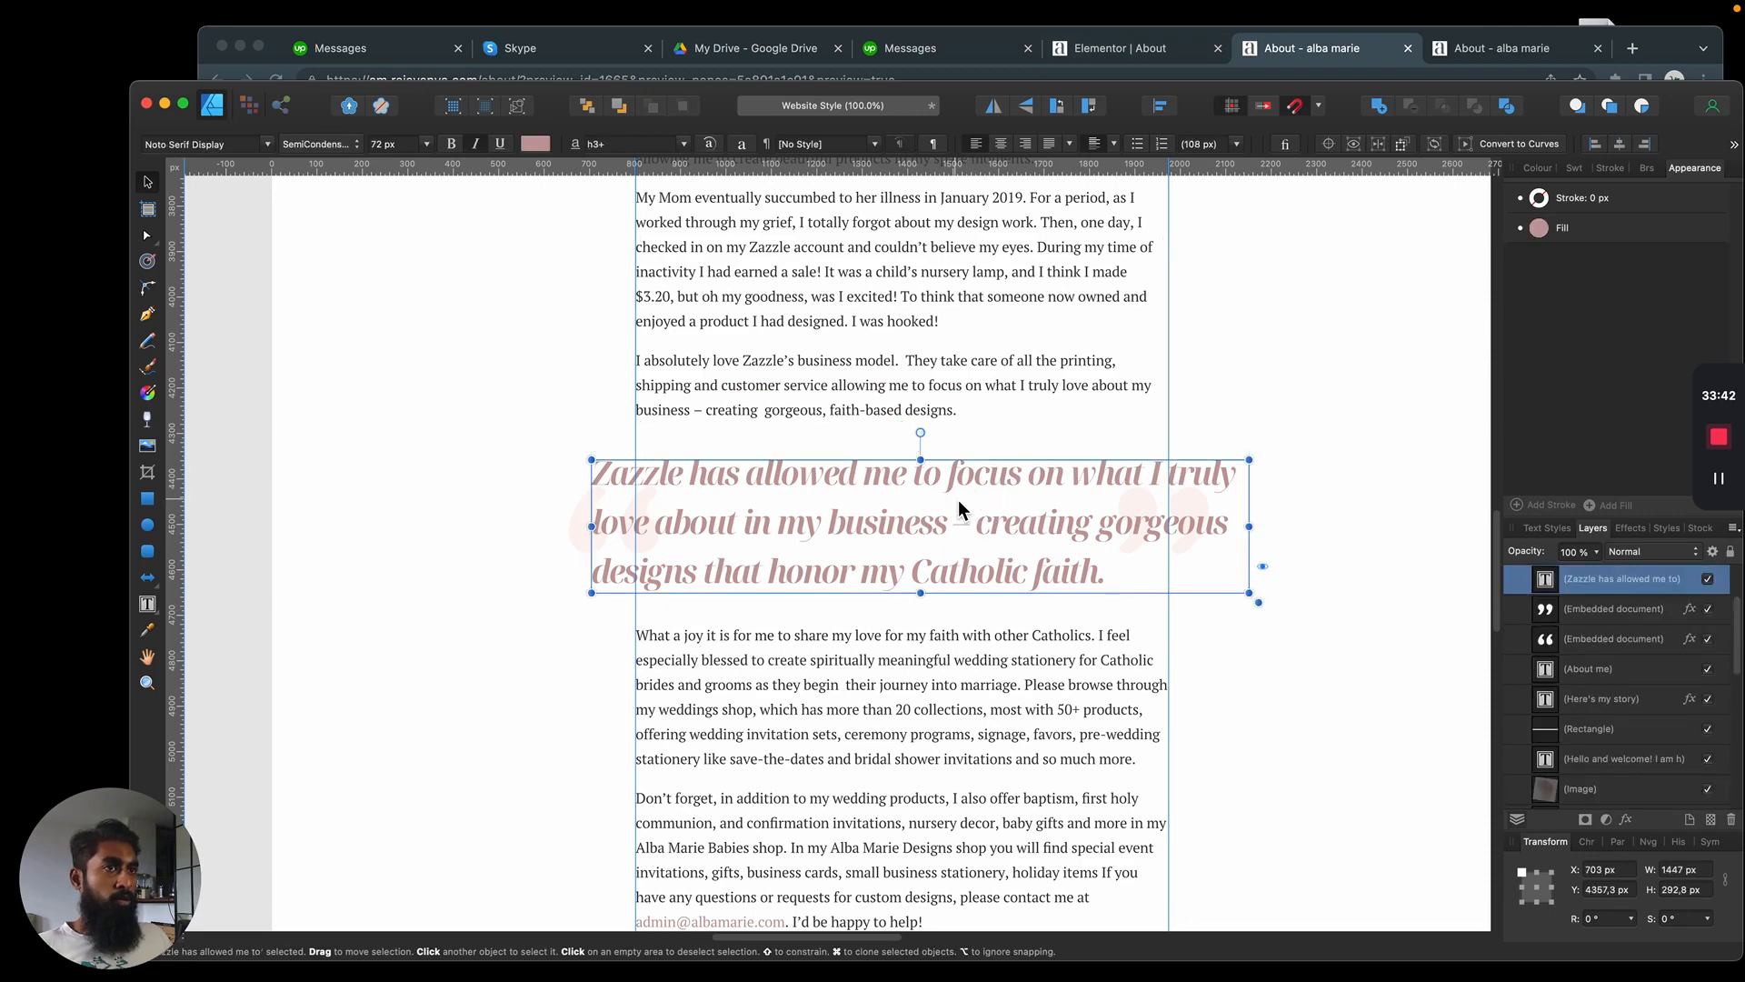
In the Elementor editor, unlink the blockquote text's margin values and set its left margin to -100 px
{"action": "key", "text": "super+Tab"}
{"action": "left_click", "coordinate": [1147, 50]}
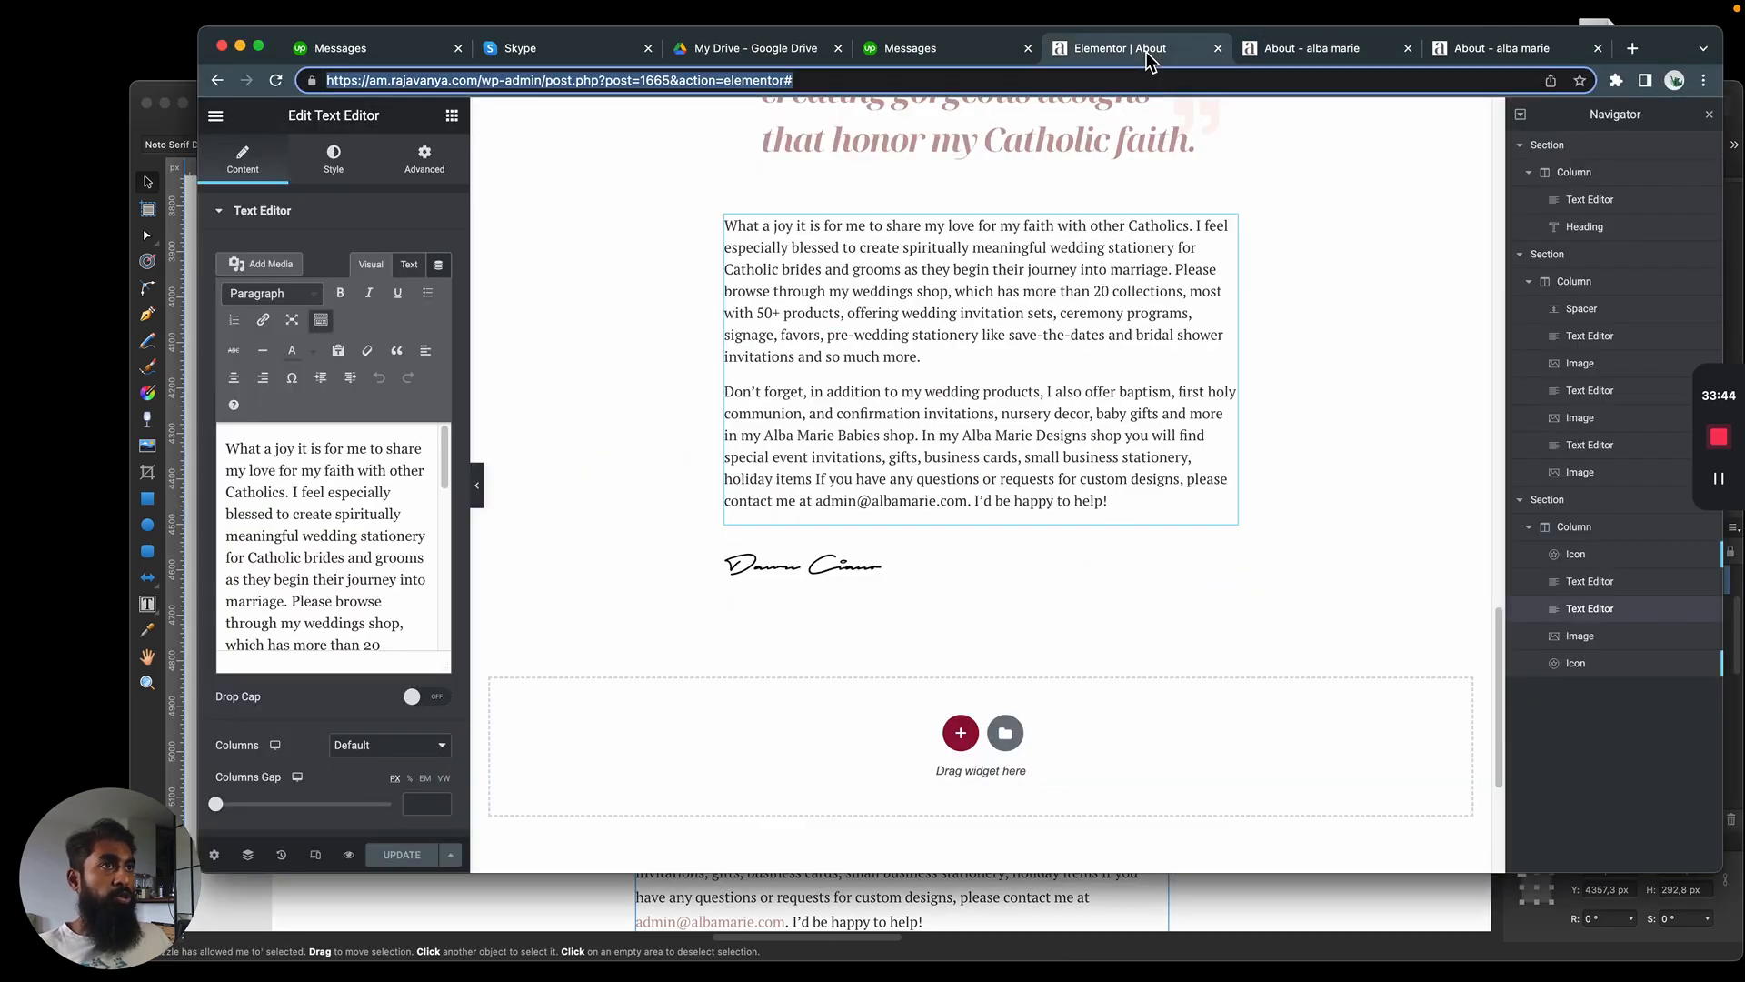
{"action": "scroll", "coordinate": [993, 356], "scroll_direction": "up", "scroll_amount": 5}
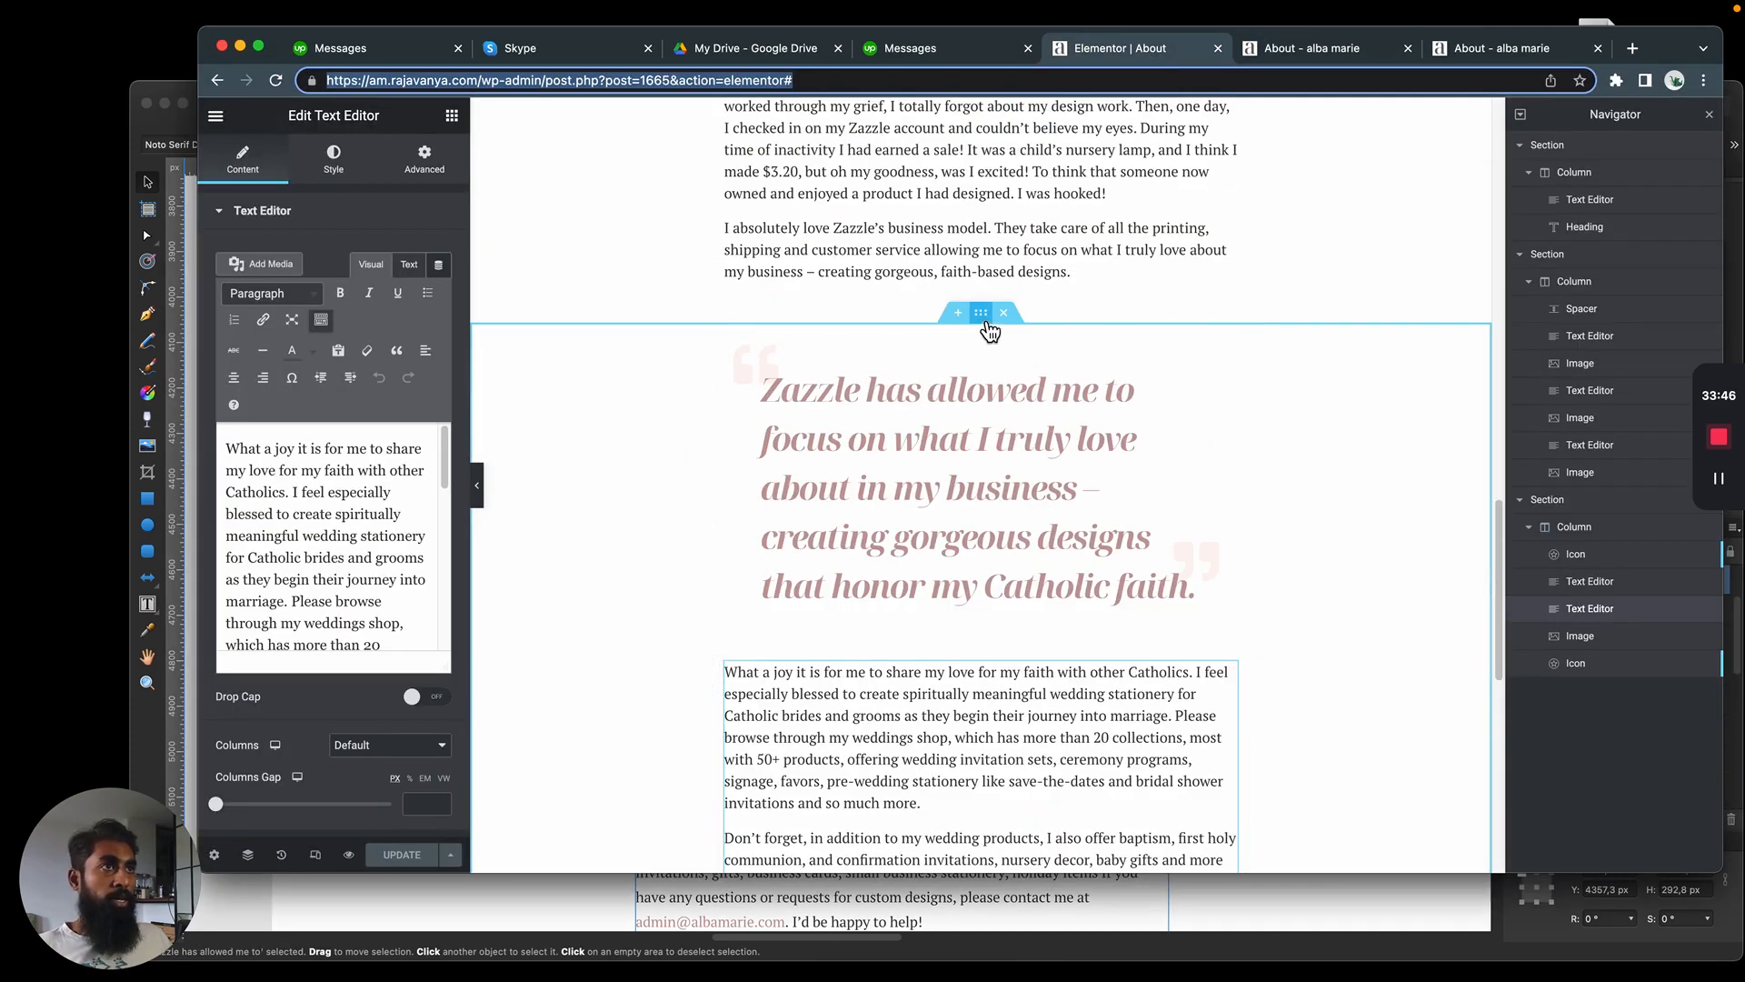
{"action": "left_click", "coordinate": [960, 415]}
{"action": "left_click", "coordinate": [424, 156]}
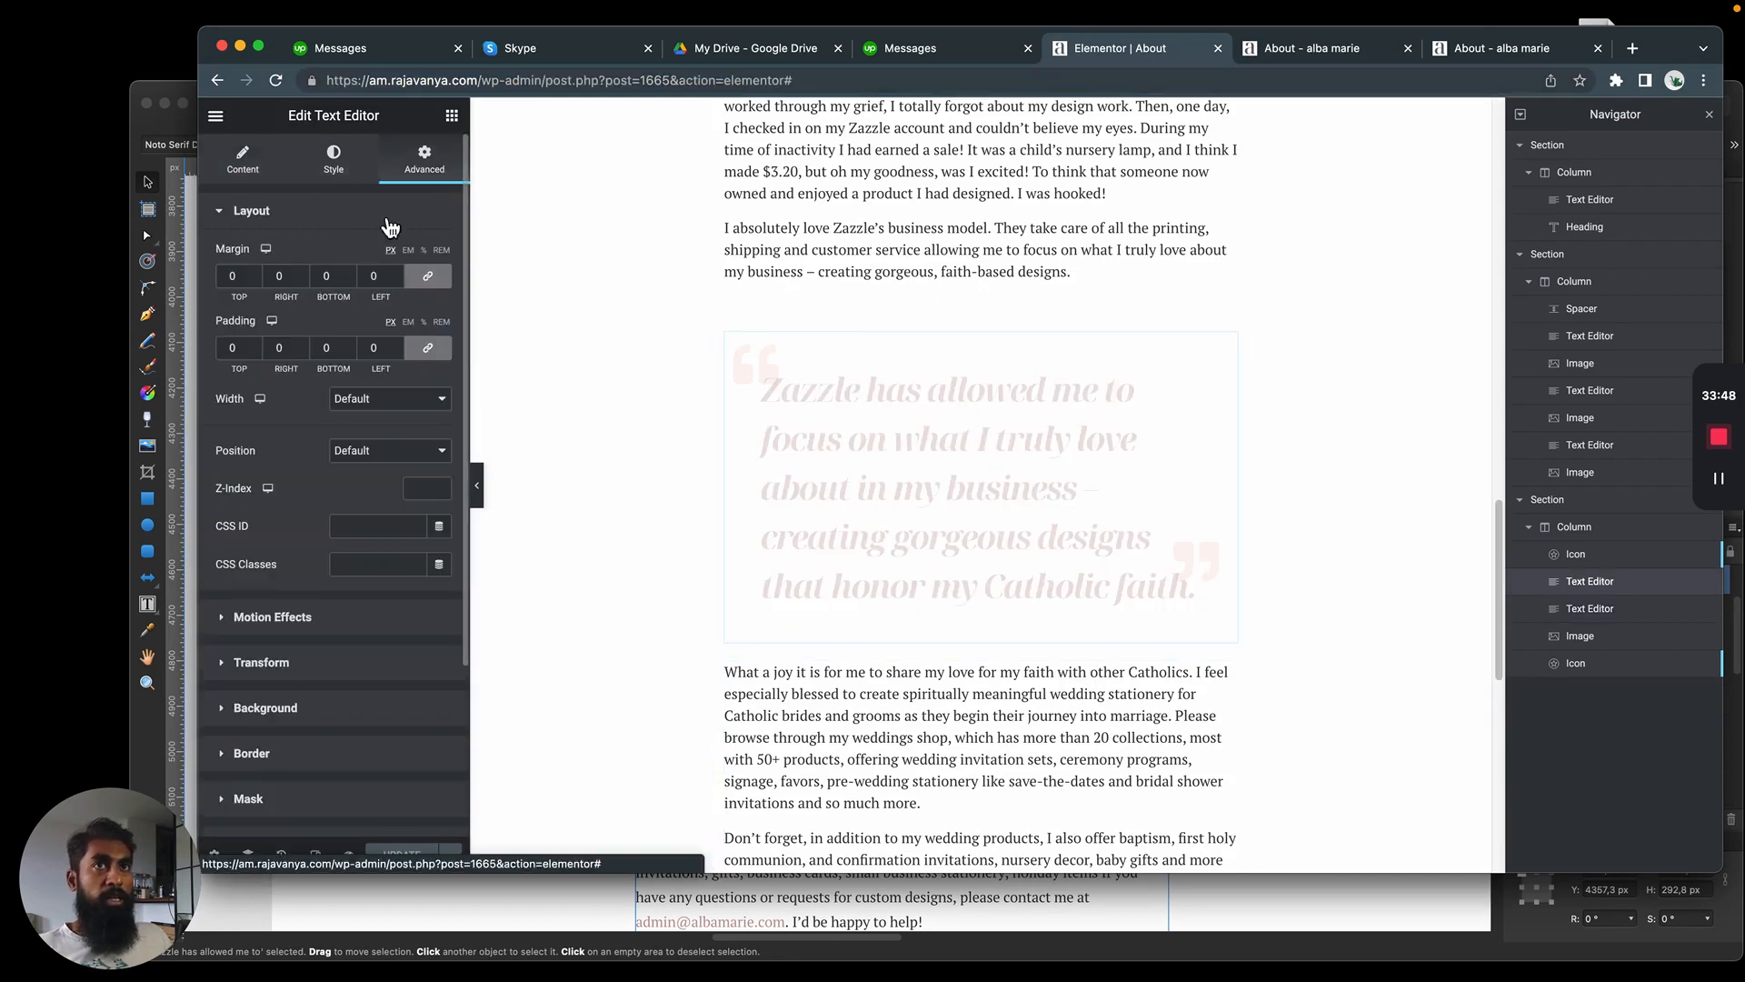
{"action": "left_click", "coordinate": [424, 280]}
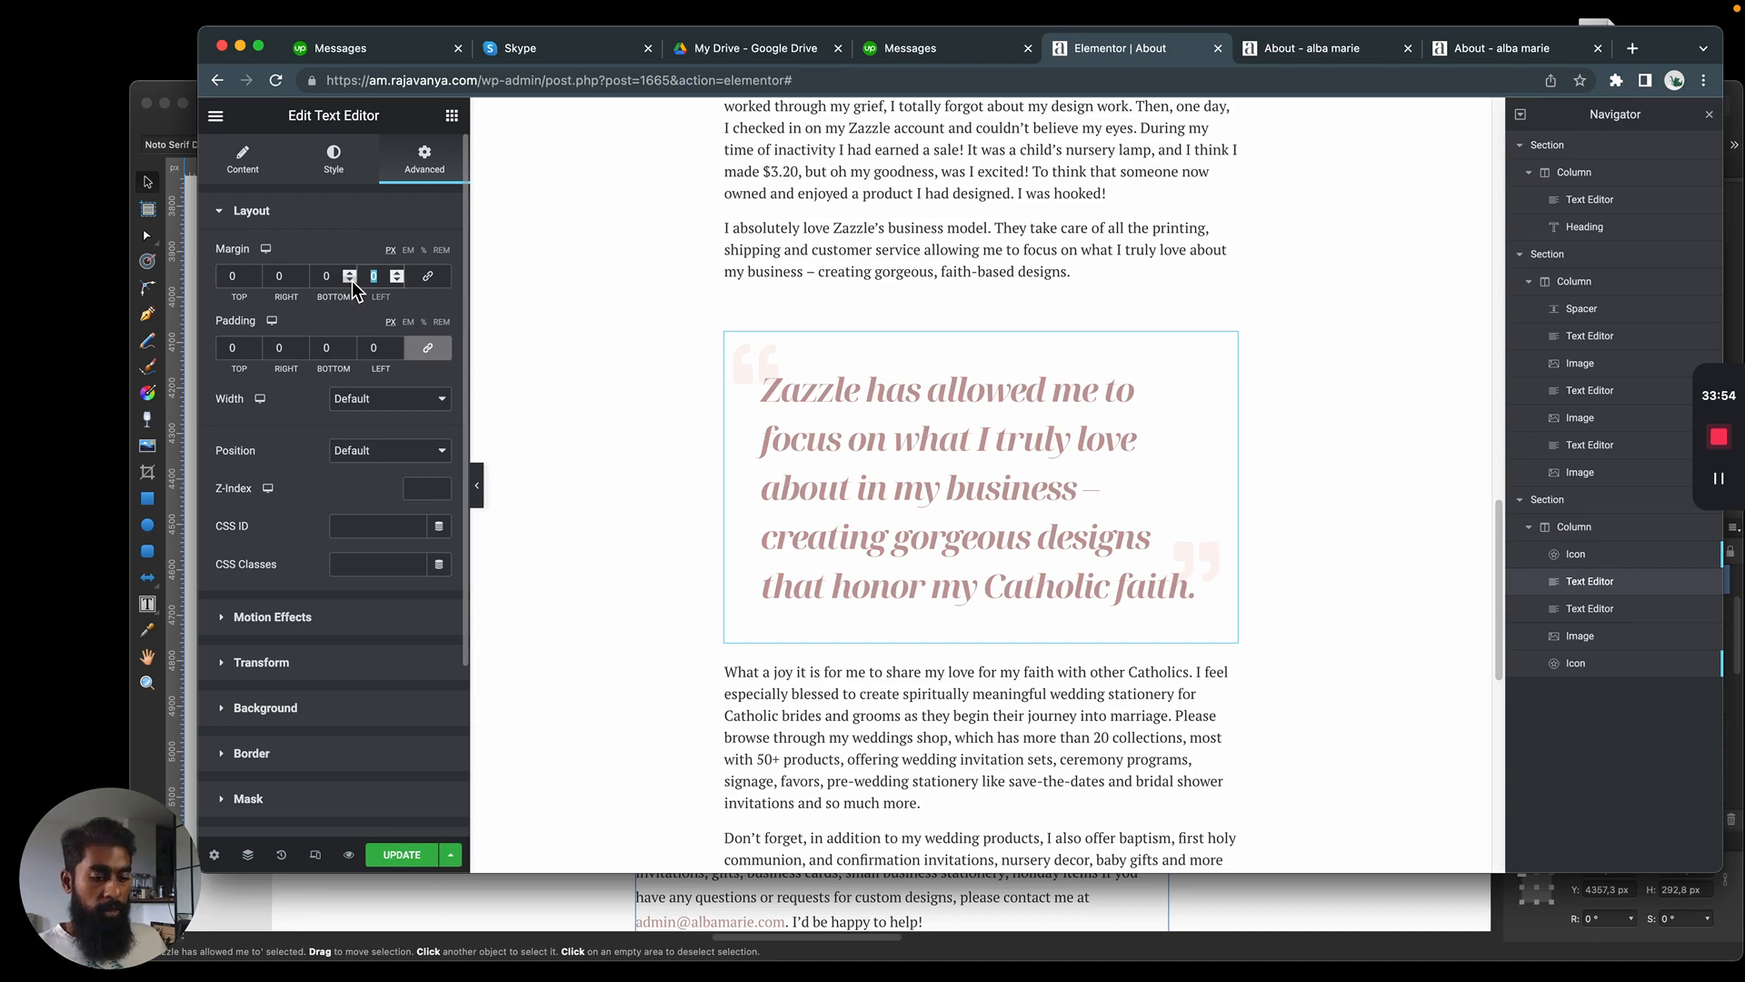
{"action": "key", "text": "Left"}
{"action": "type", "text": "0"}
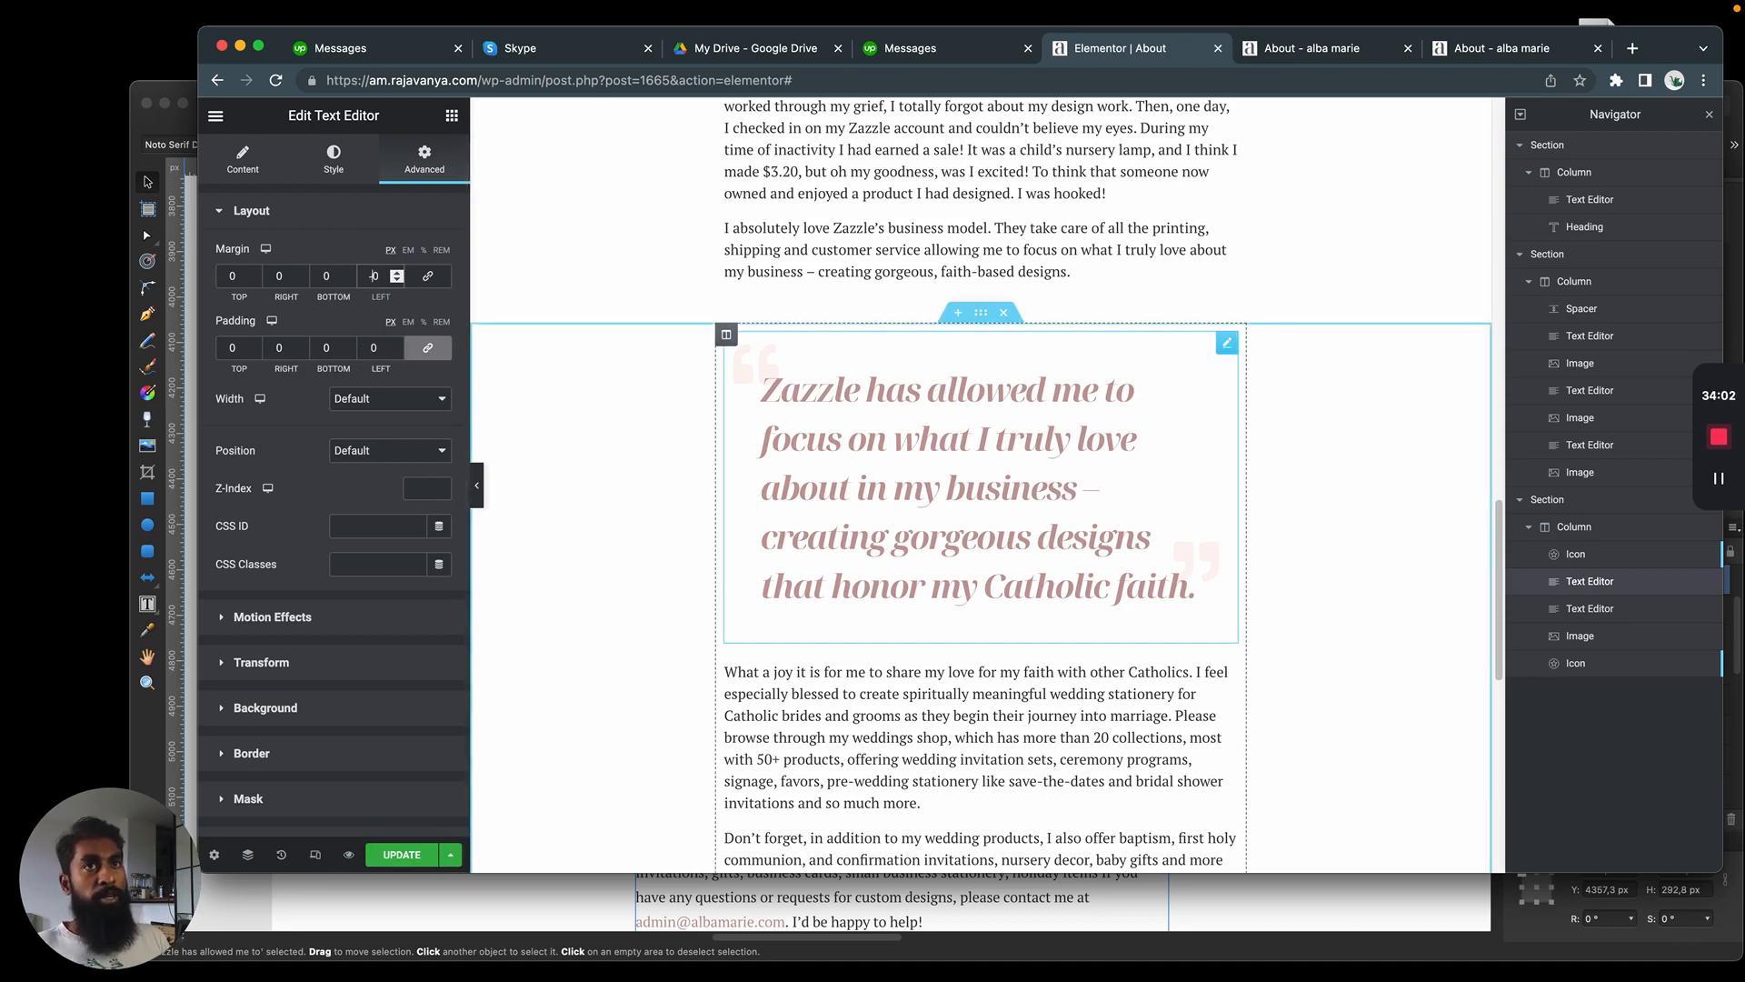
{"action": "type", "text": "5"}
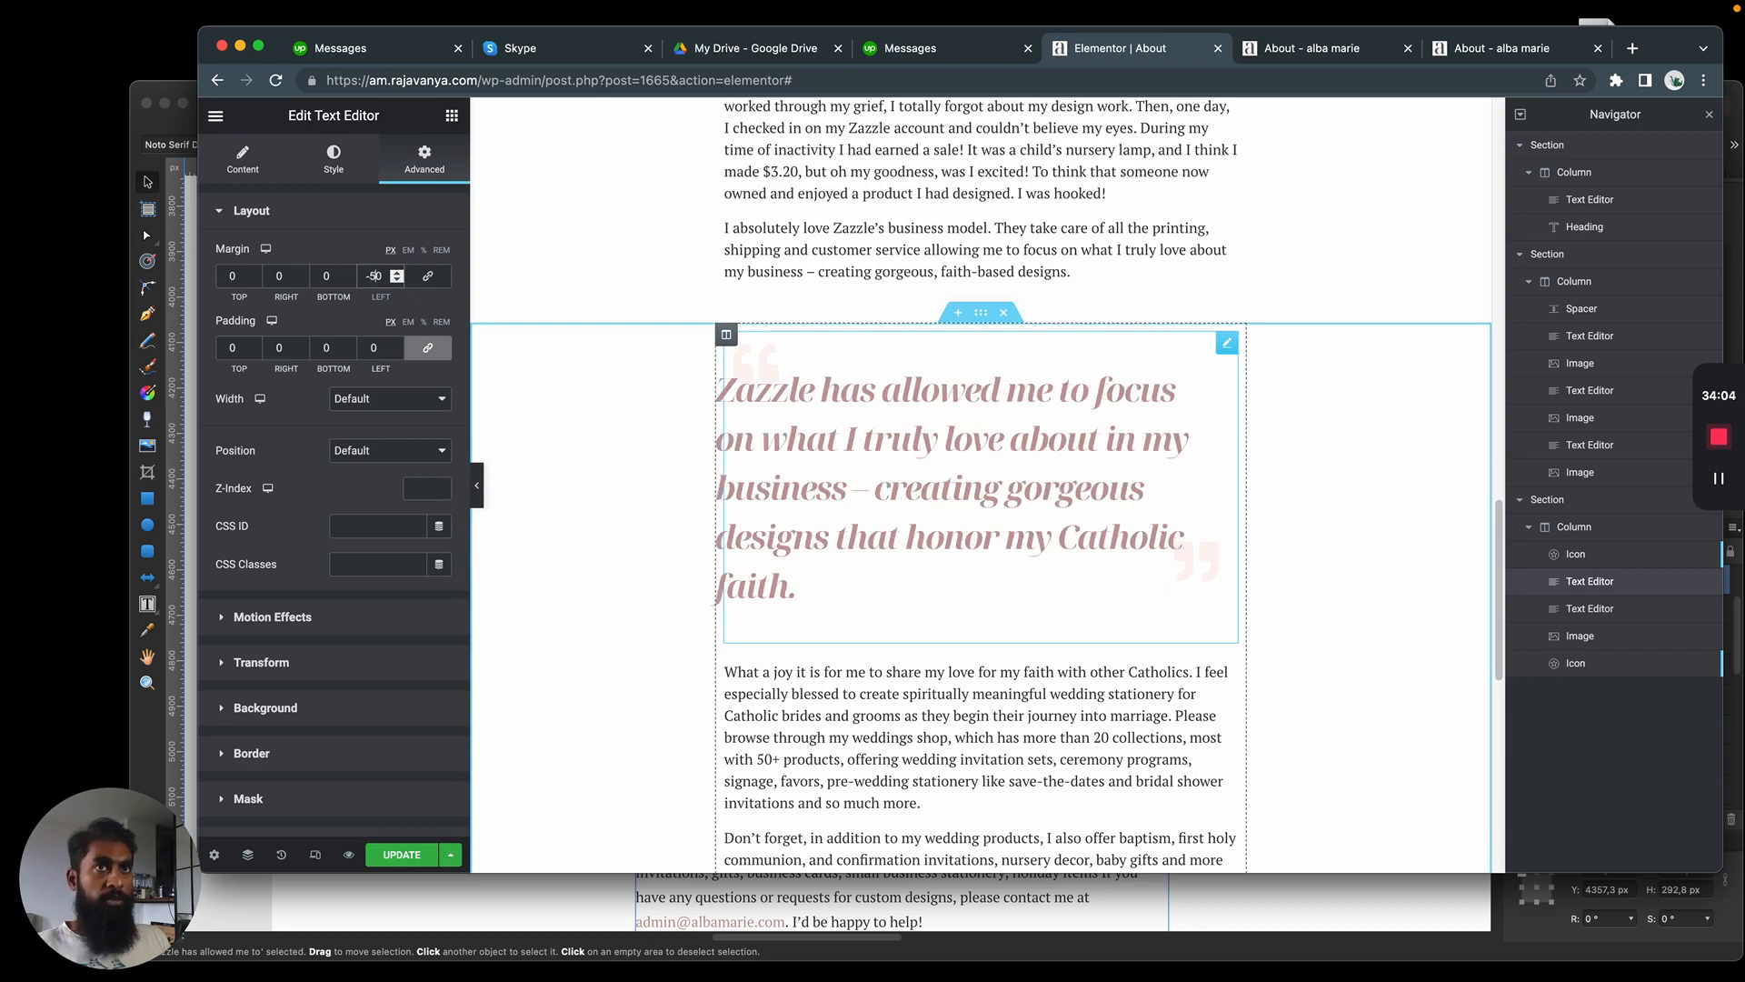
{"action": "key", "text": "BackSpace"}
{"action": "type", "text": "10"}
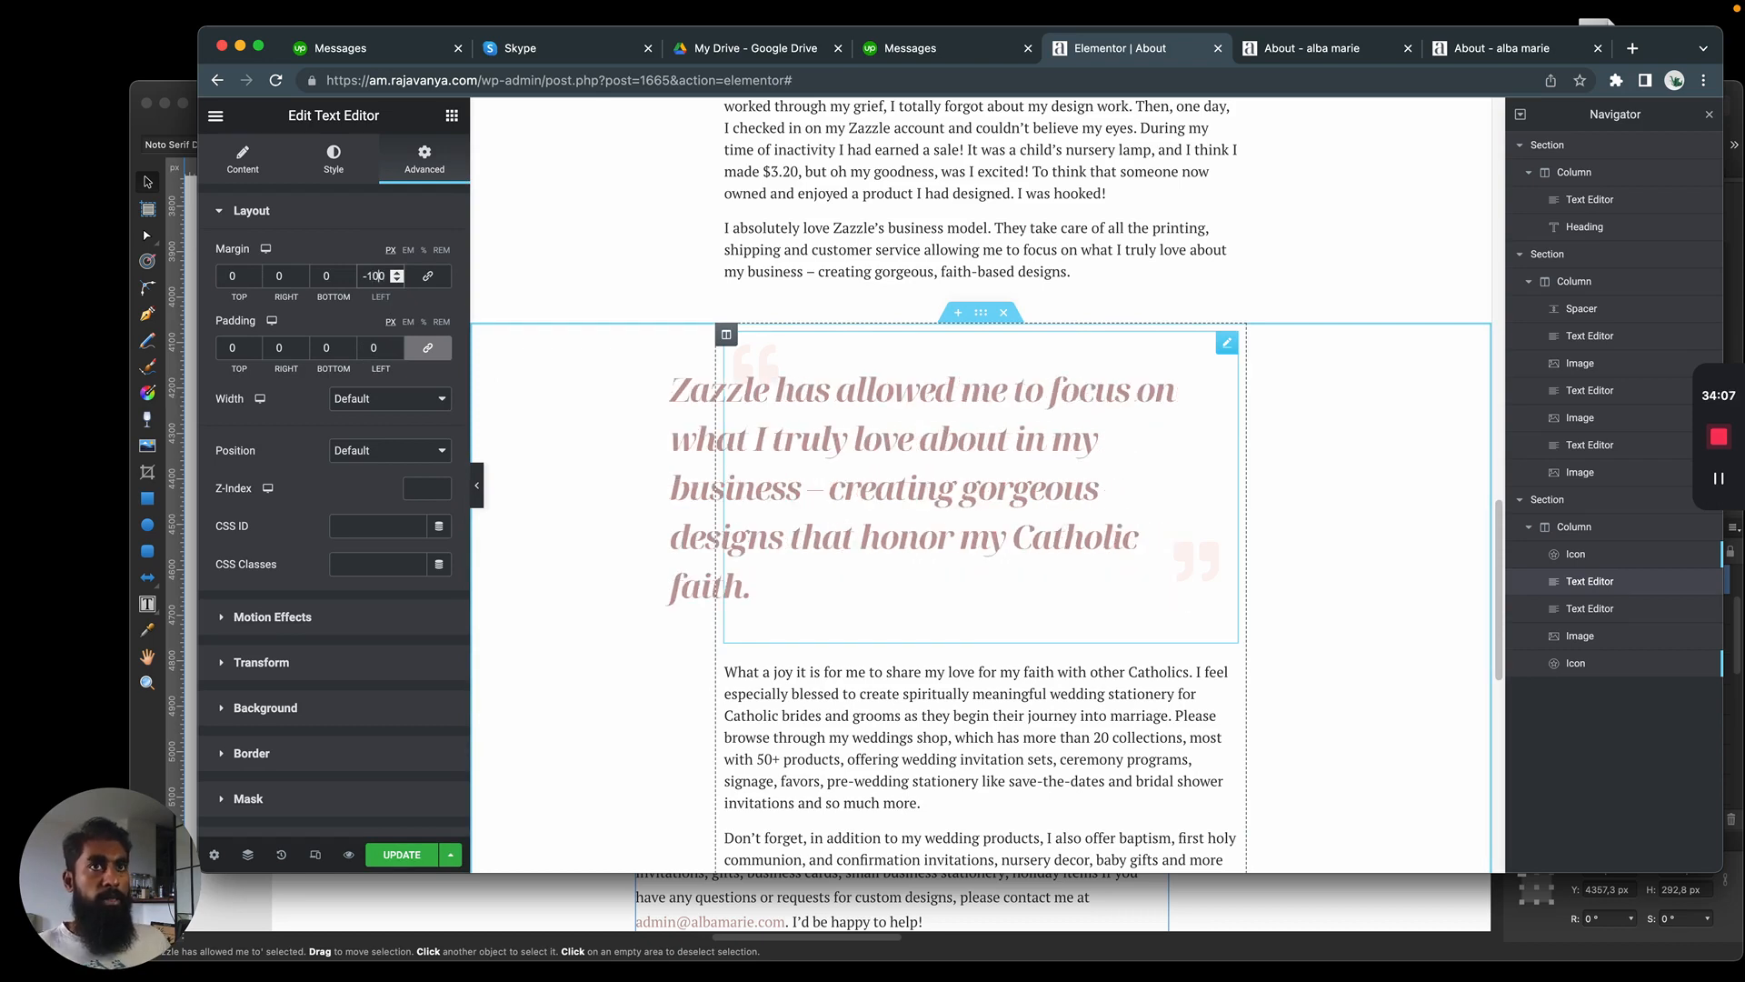
Try left and right margins of -150 px on the blockquote and compare its line breaks with the Affinity Designer mockup
{"action": "left_click", "coordinate": [282, 285]}
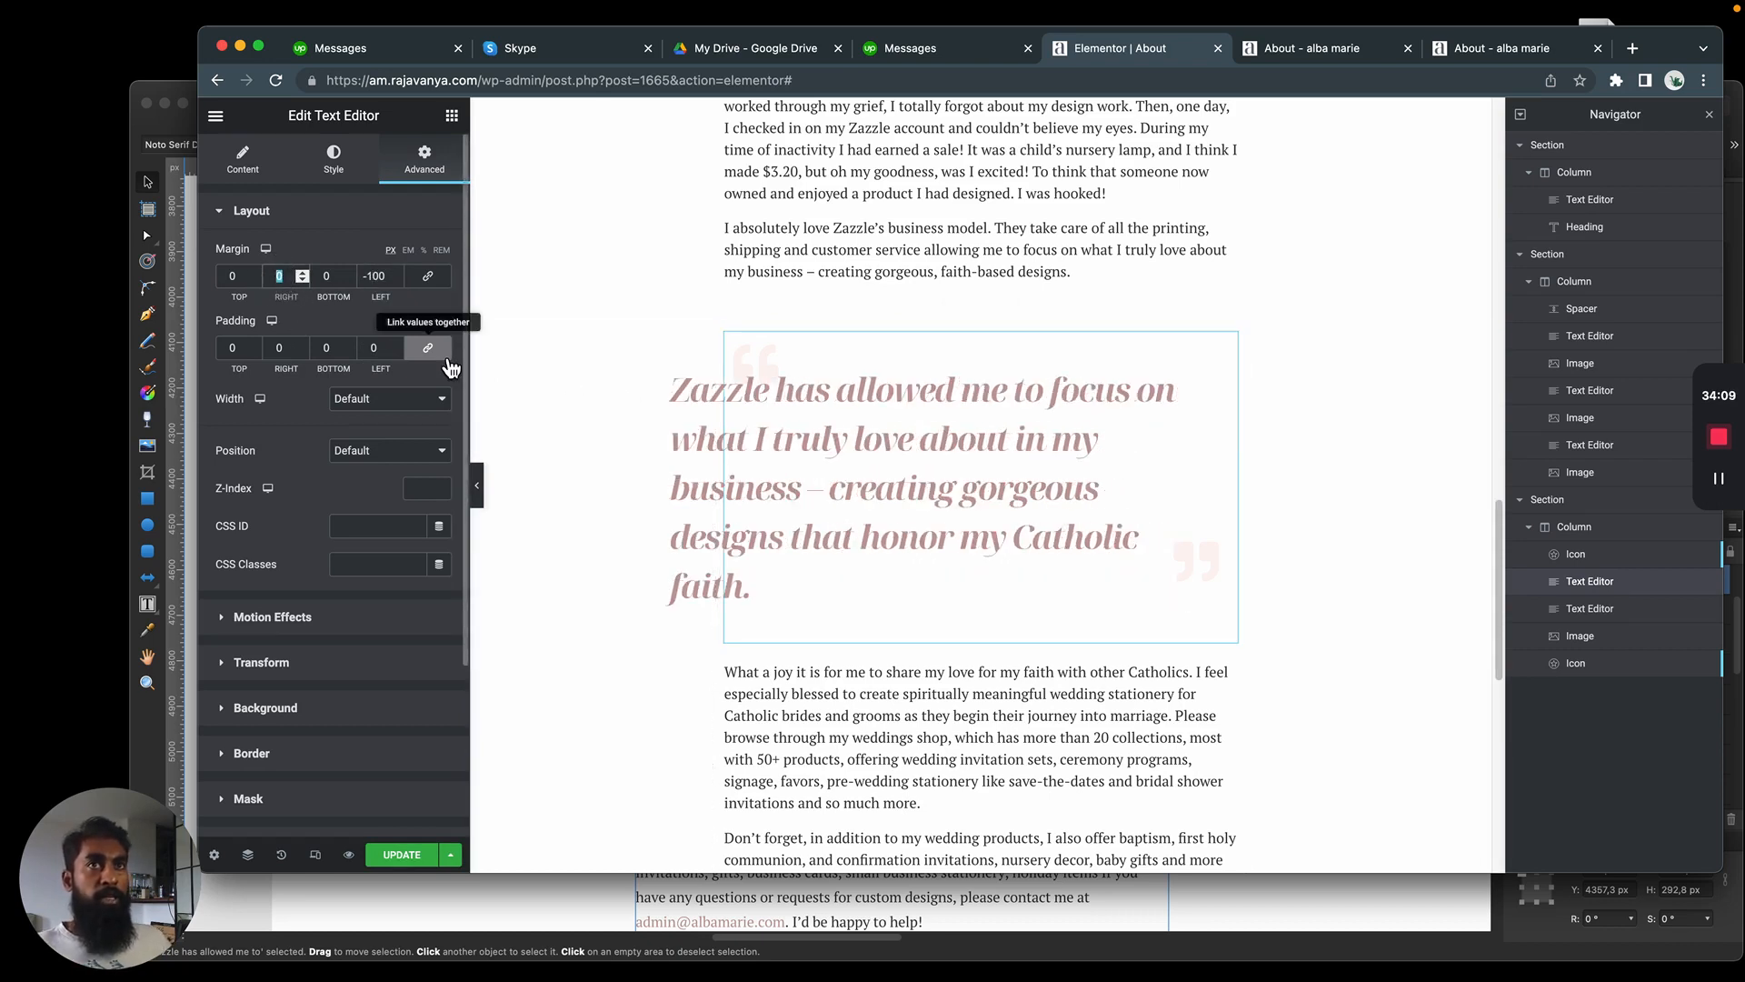
{"action": "type", "text": "-100"}
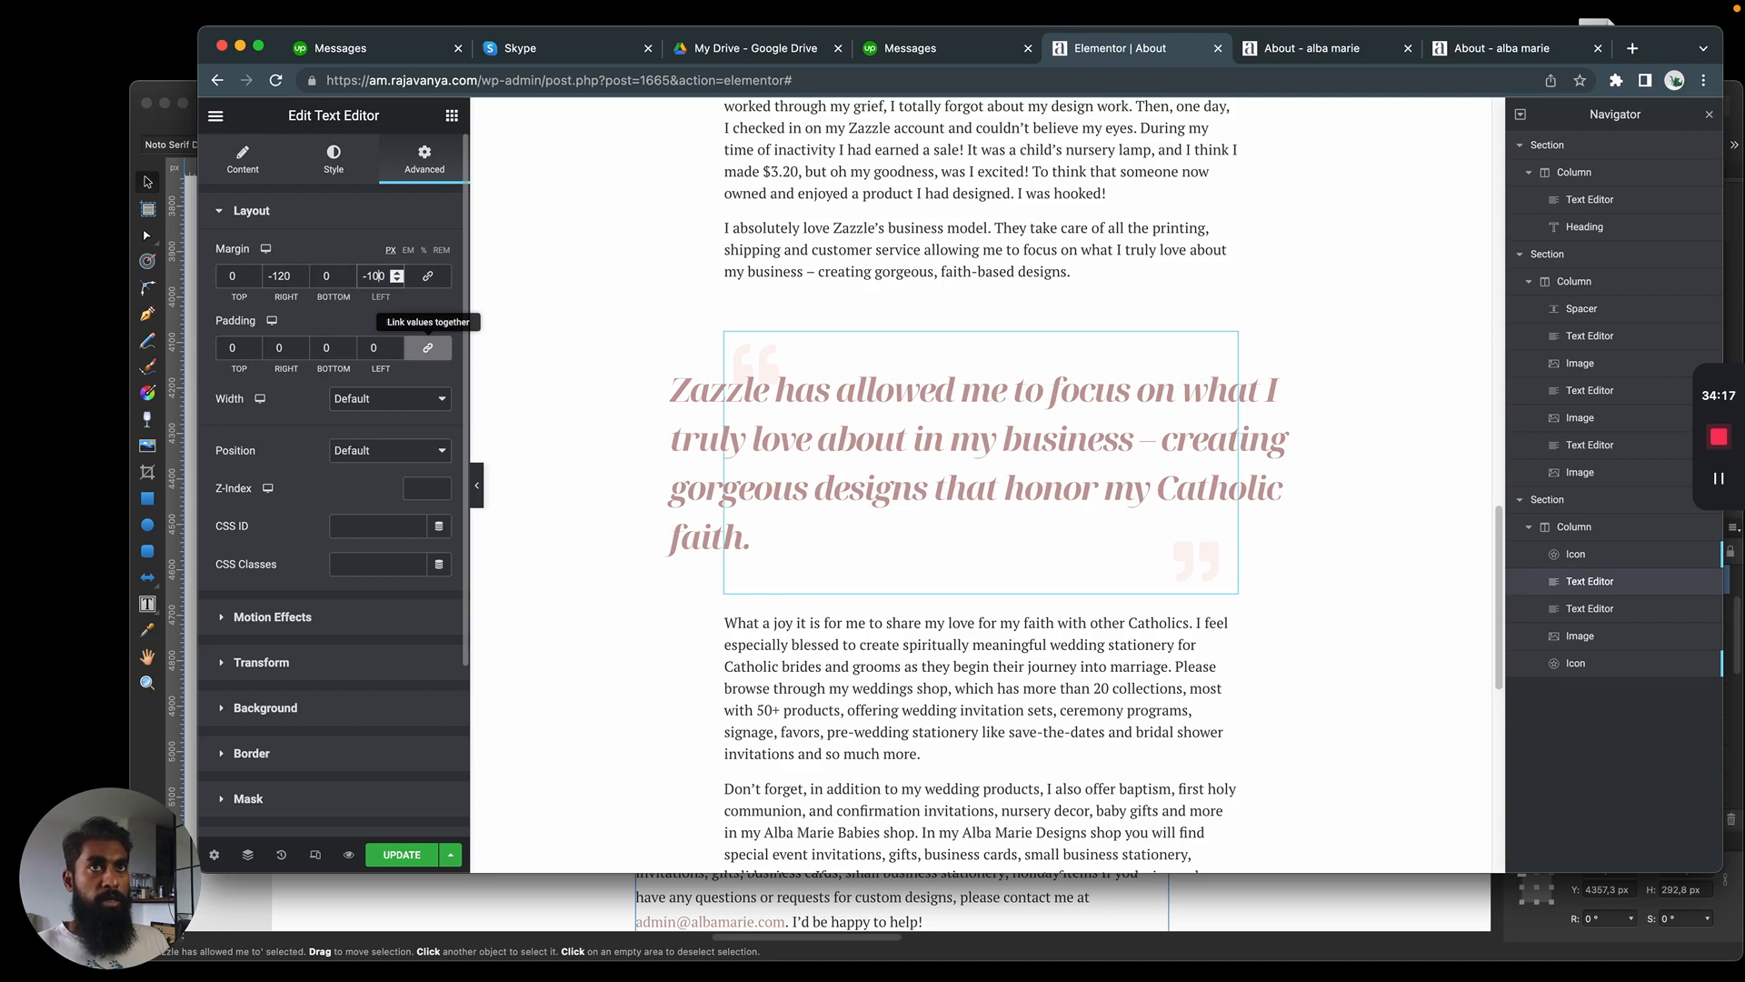
{"action": "key", "text": "BackSpace"}
{"action": "type", "text": "2"}
{"action": "key", "text": "BackSpace"}
{"action": "type", "text": "5"}
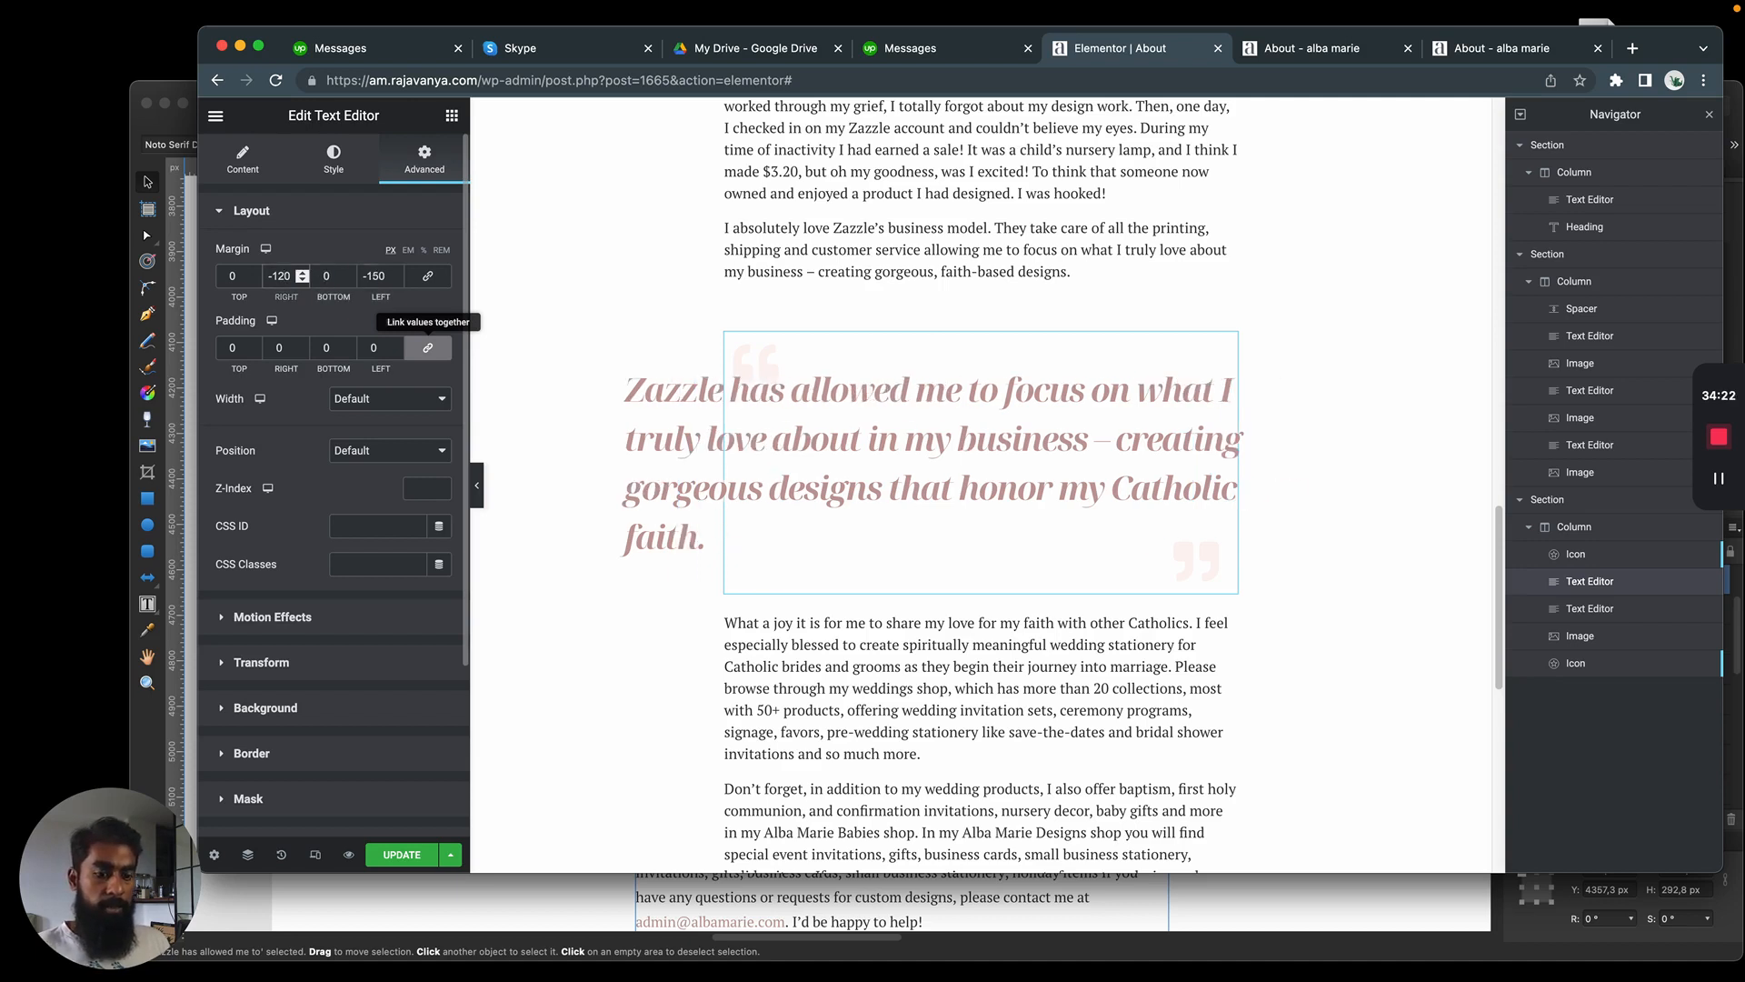
{"action": "key", "text": "BackSpace"}
{"action": "type", "text": "5"}
{"action": "key", "text": "super+Tab"}
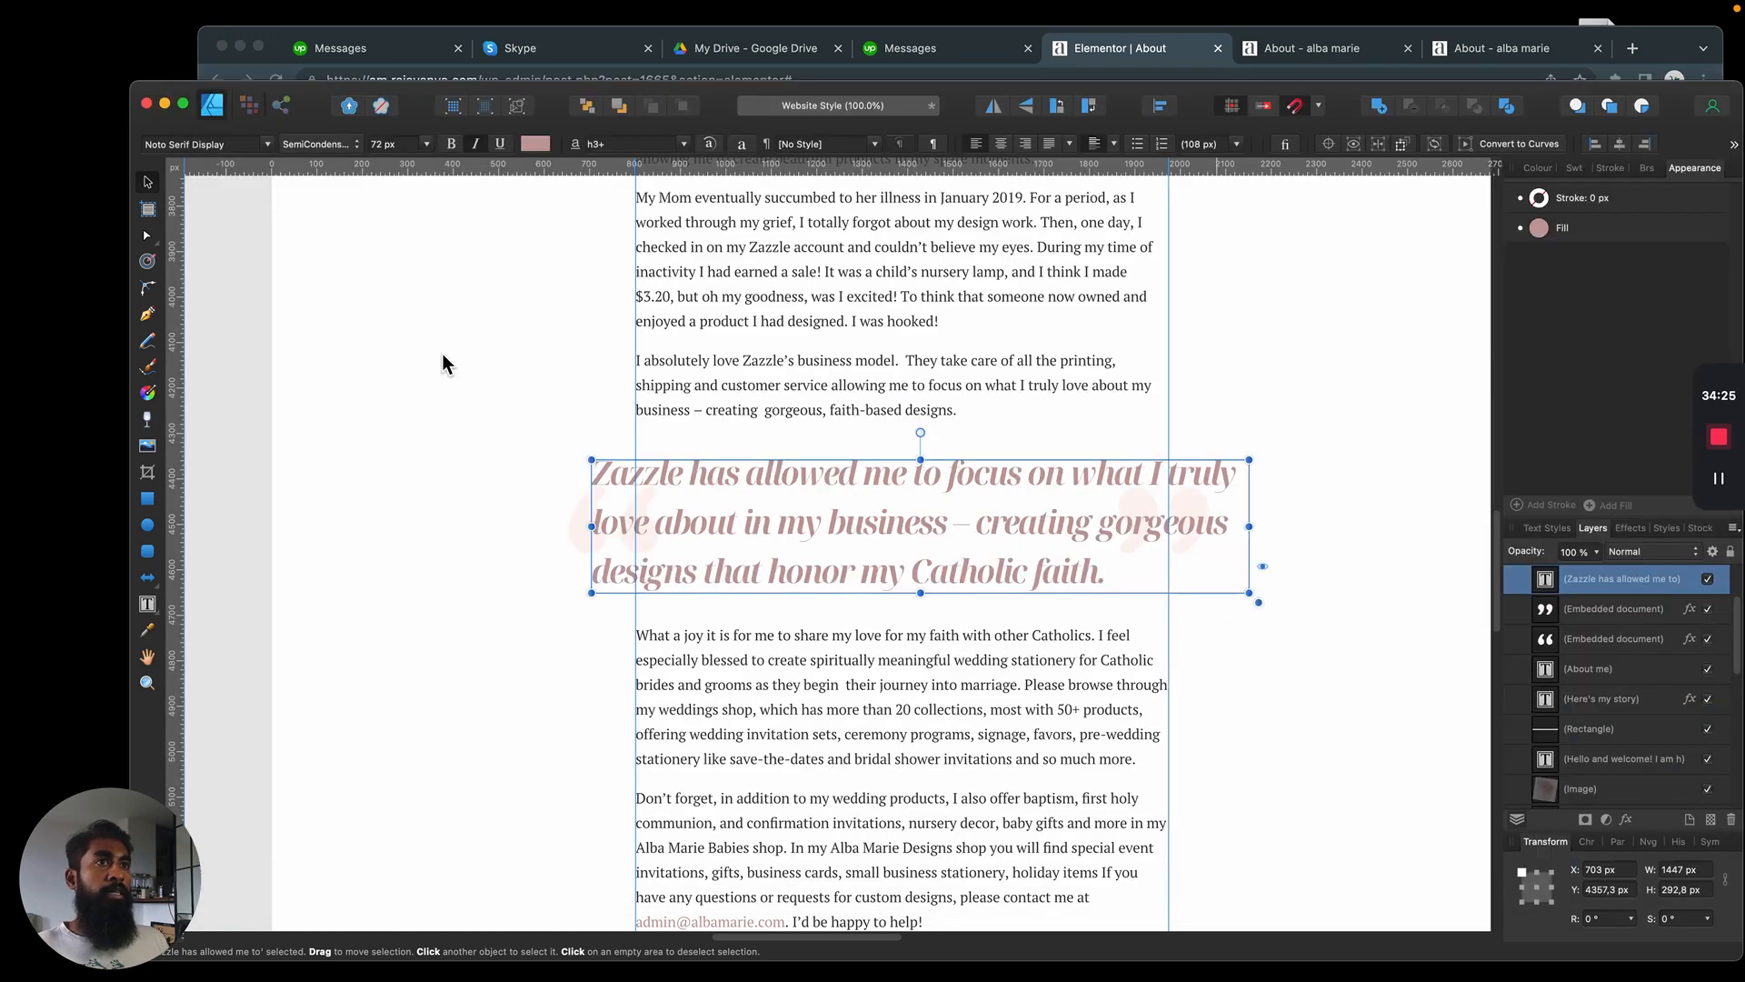
{"action": "key", "text": "super+Tab"}
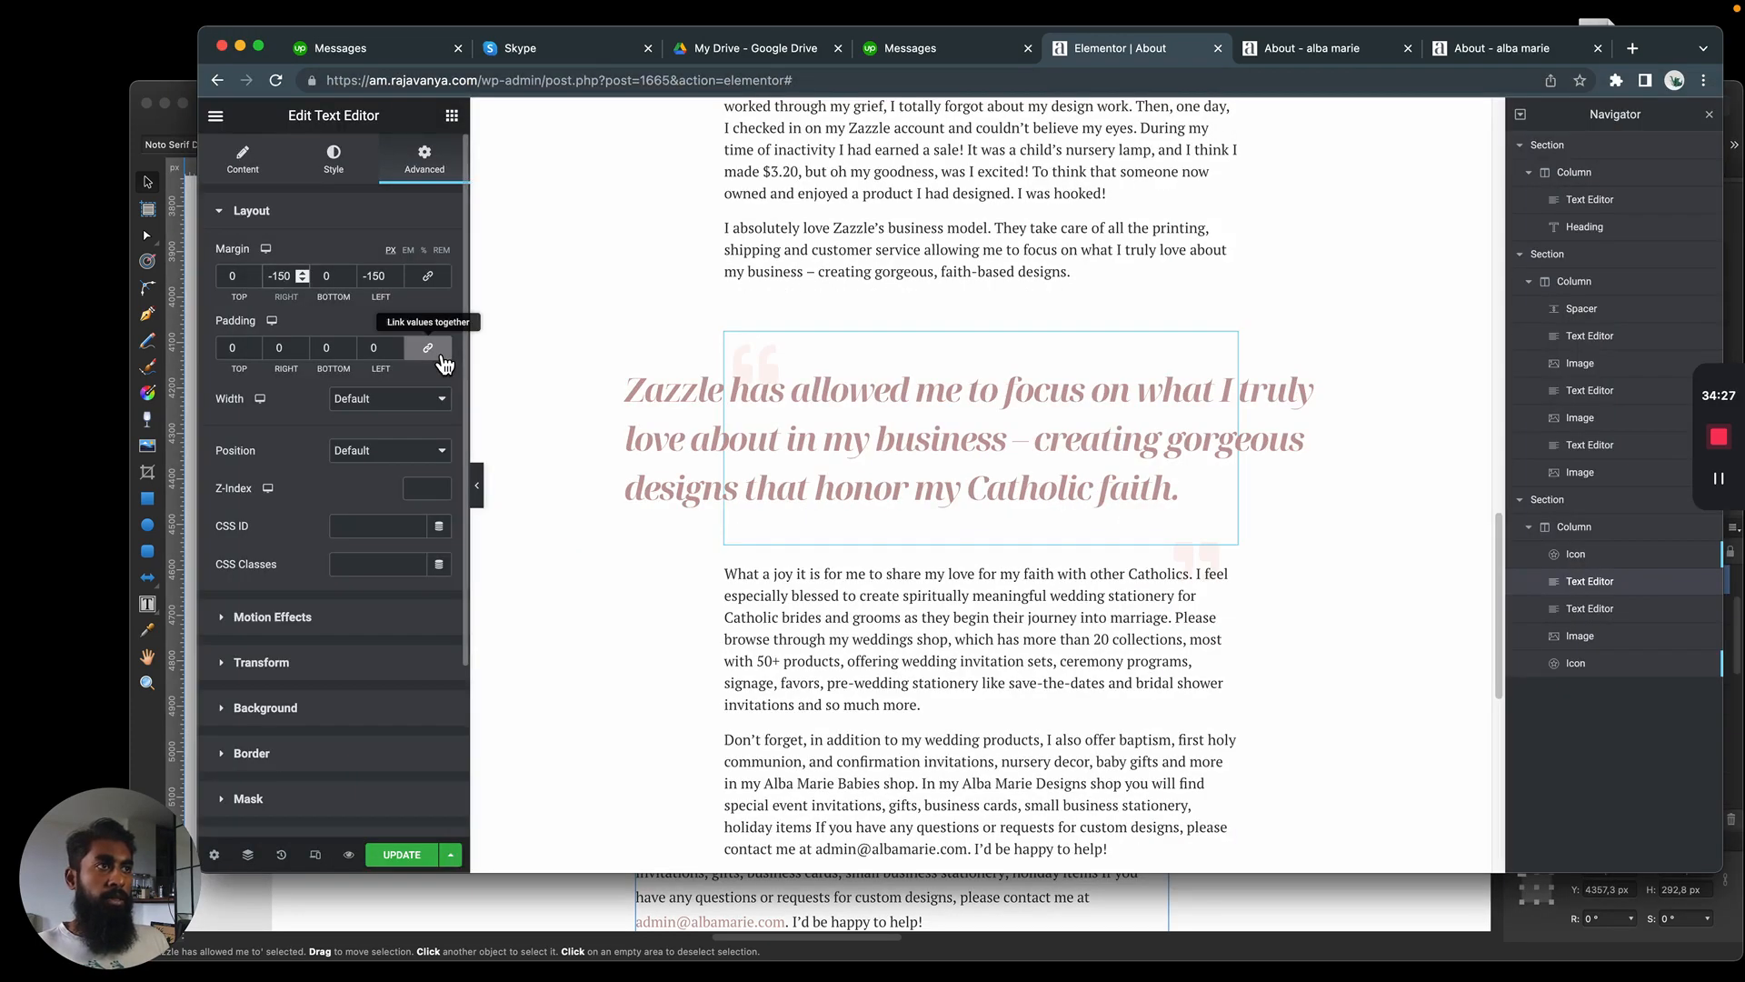
{"action": "key", "text": "super+Tab"}
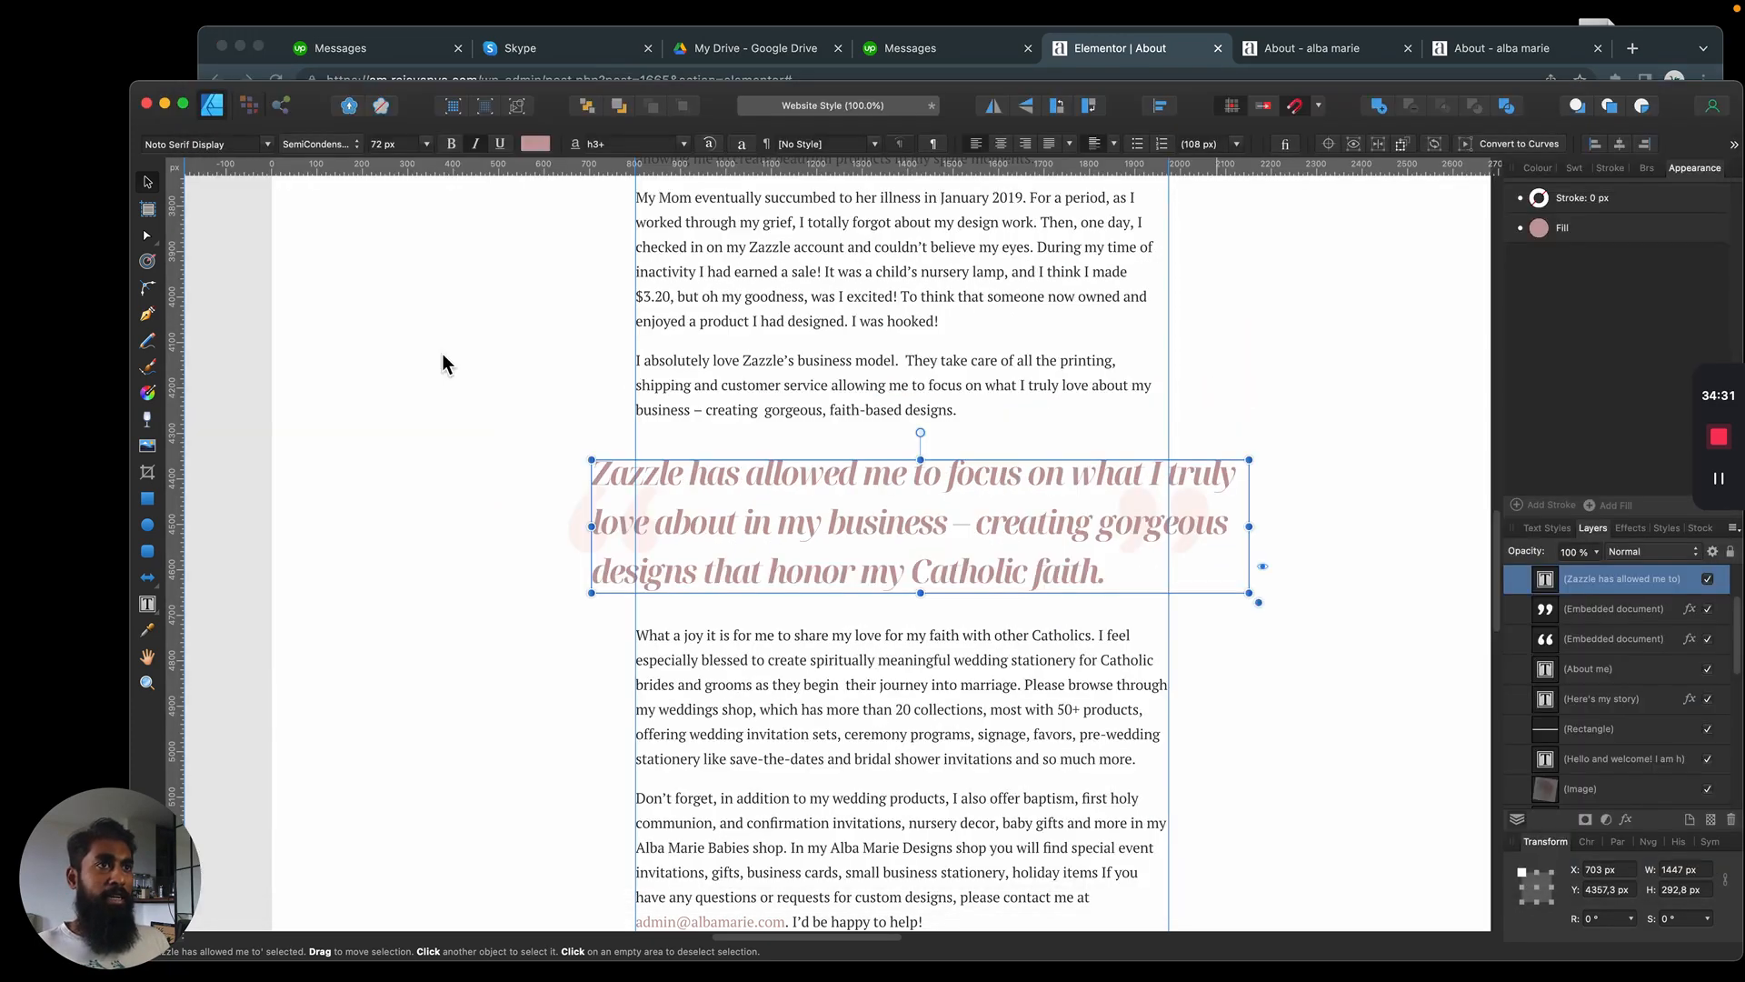
Return to the Elementor editor and set the blockquote's right and left margins to -100 px each
{"action": "key", "text": "super+Tab"}
{"action": "key", "text": "BackSpace"}
{"action": "type", "text": "00"}
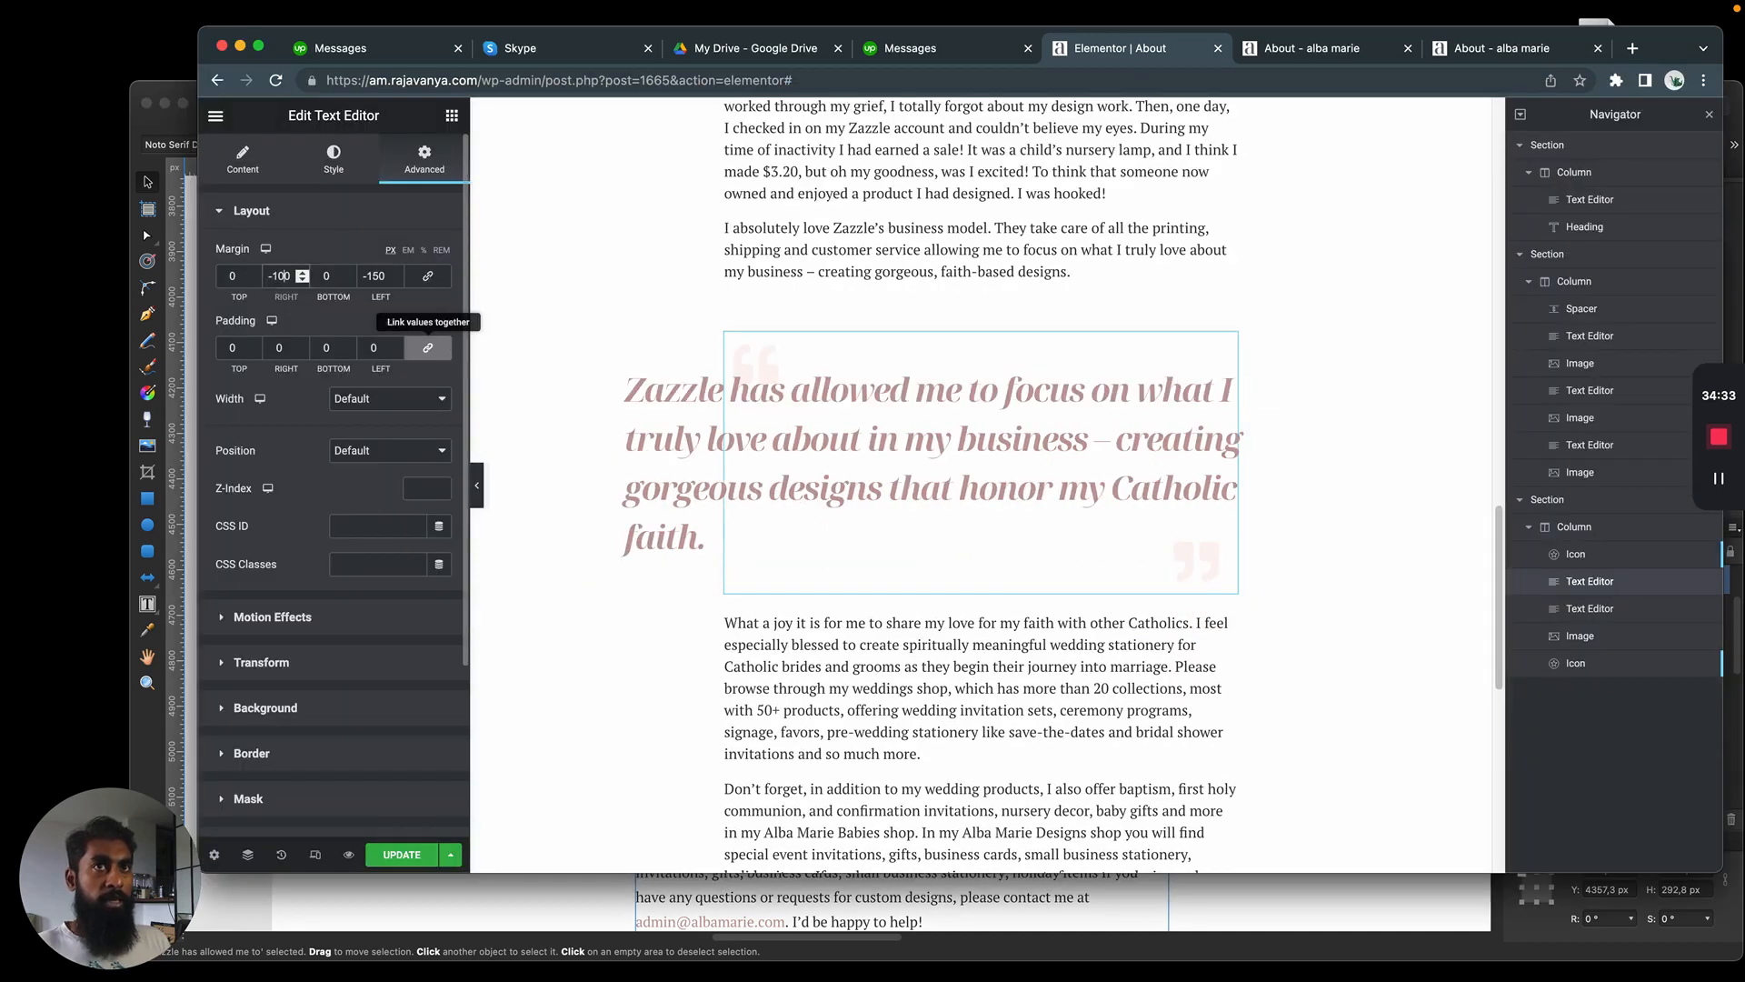
{"action": "key", "text": "BackSpace"}
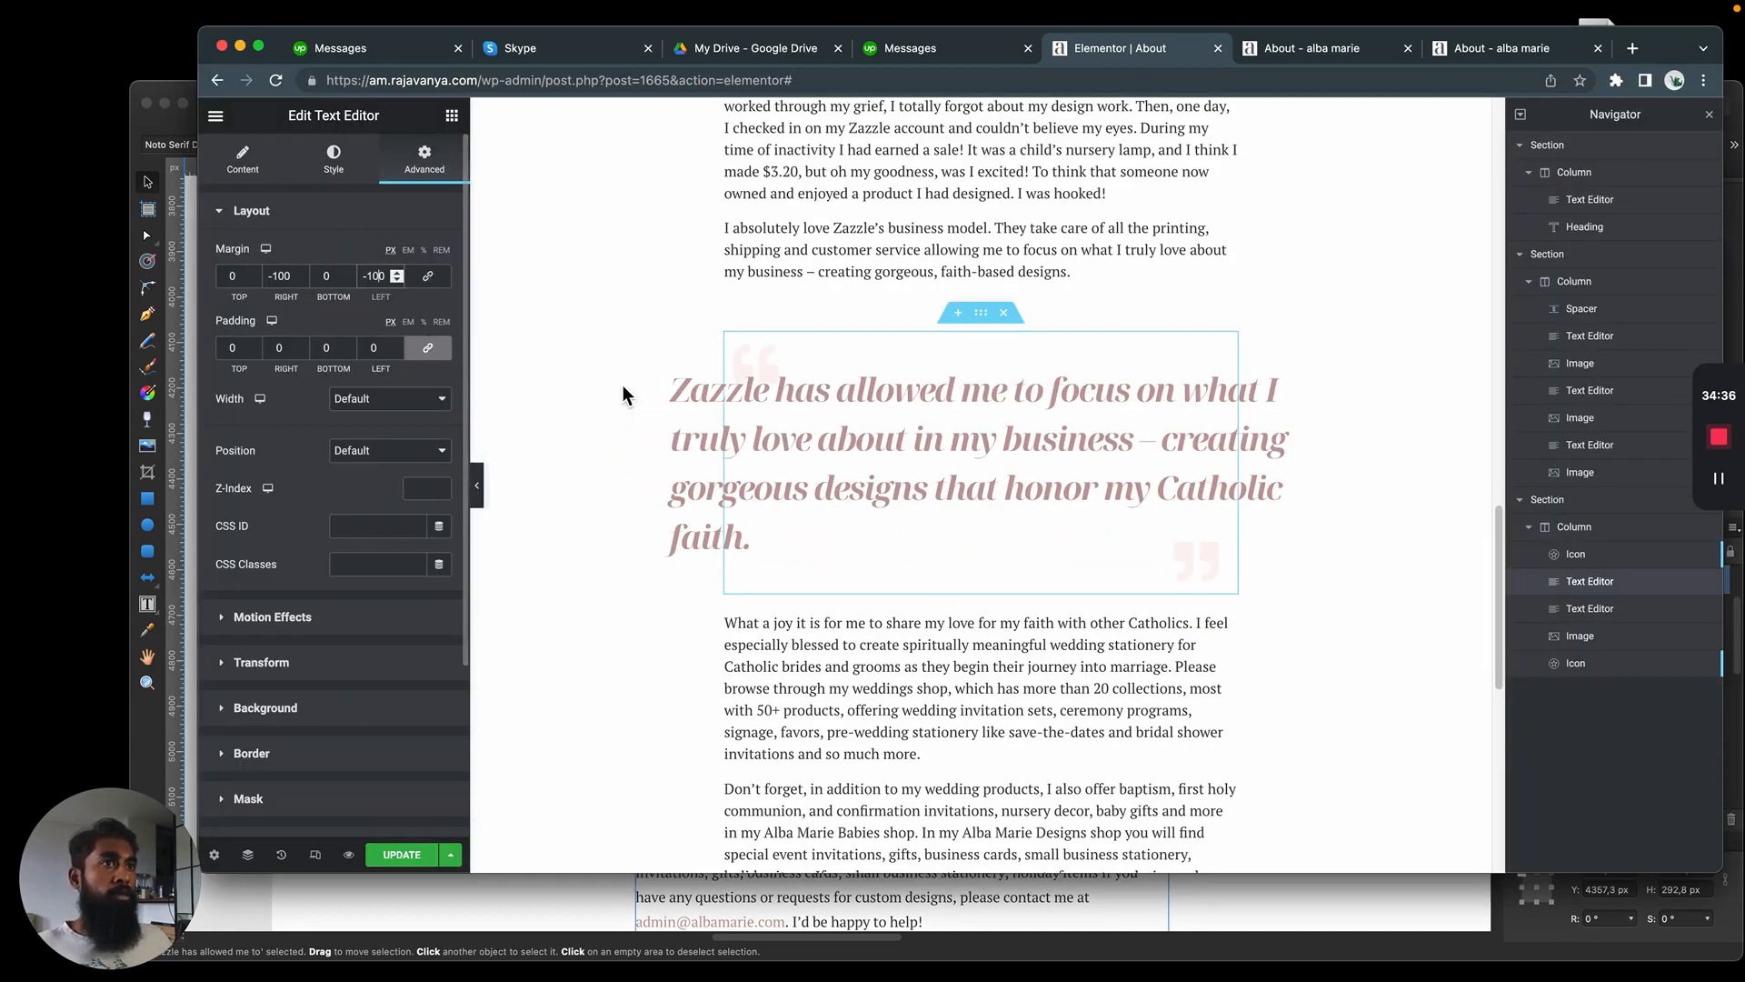
{"action": "type", "text": "0"}
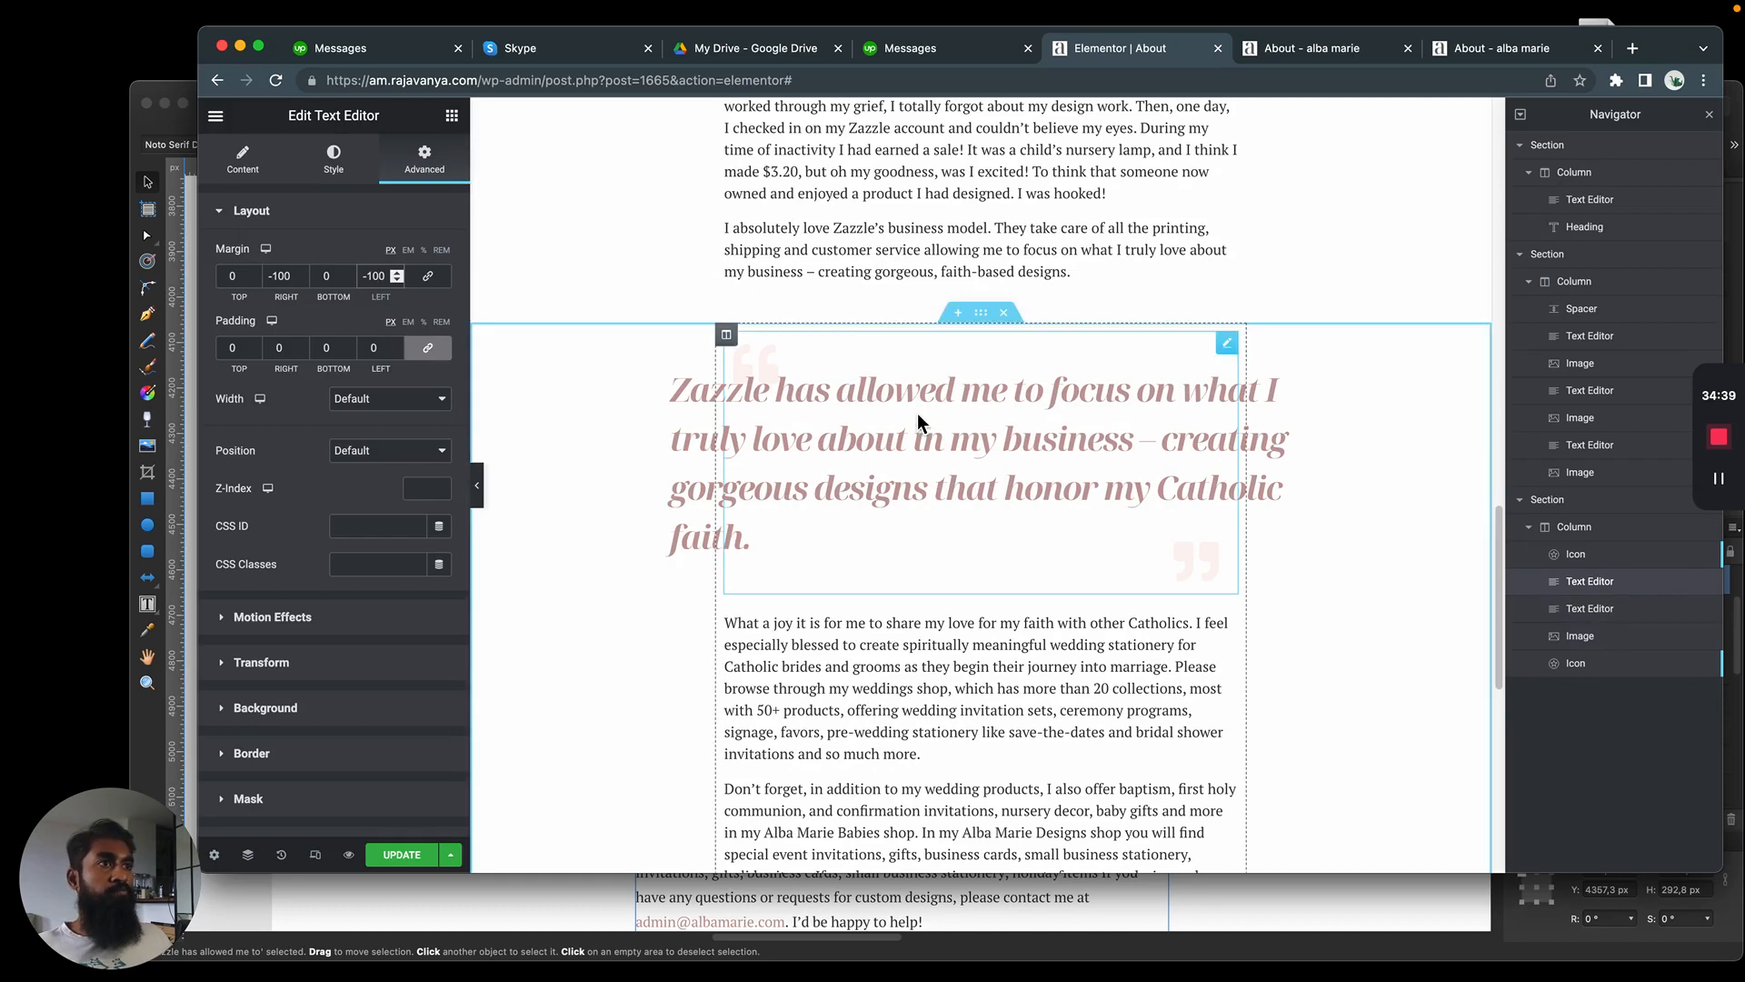
Set the blockquote's font size to 32 px
{"action": "left_click", "coordinate": [333, 159]}
{"action": "left_click", "coordinate": [440, 331]}
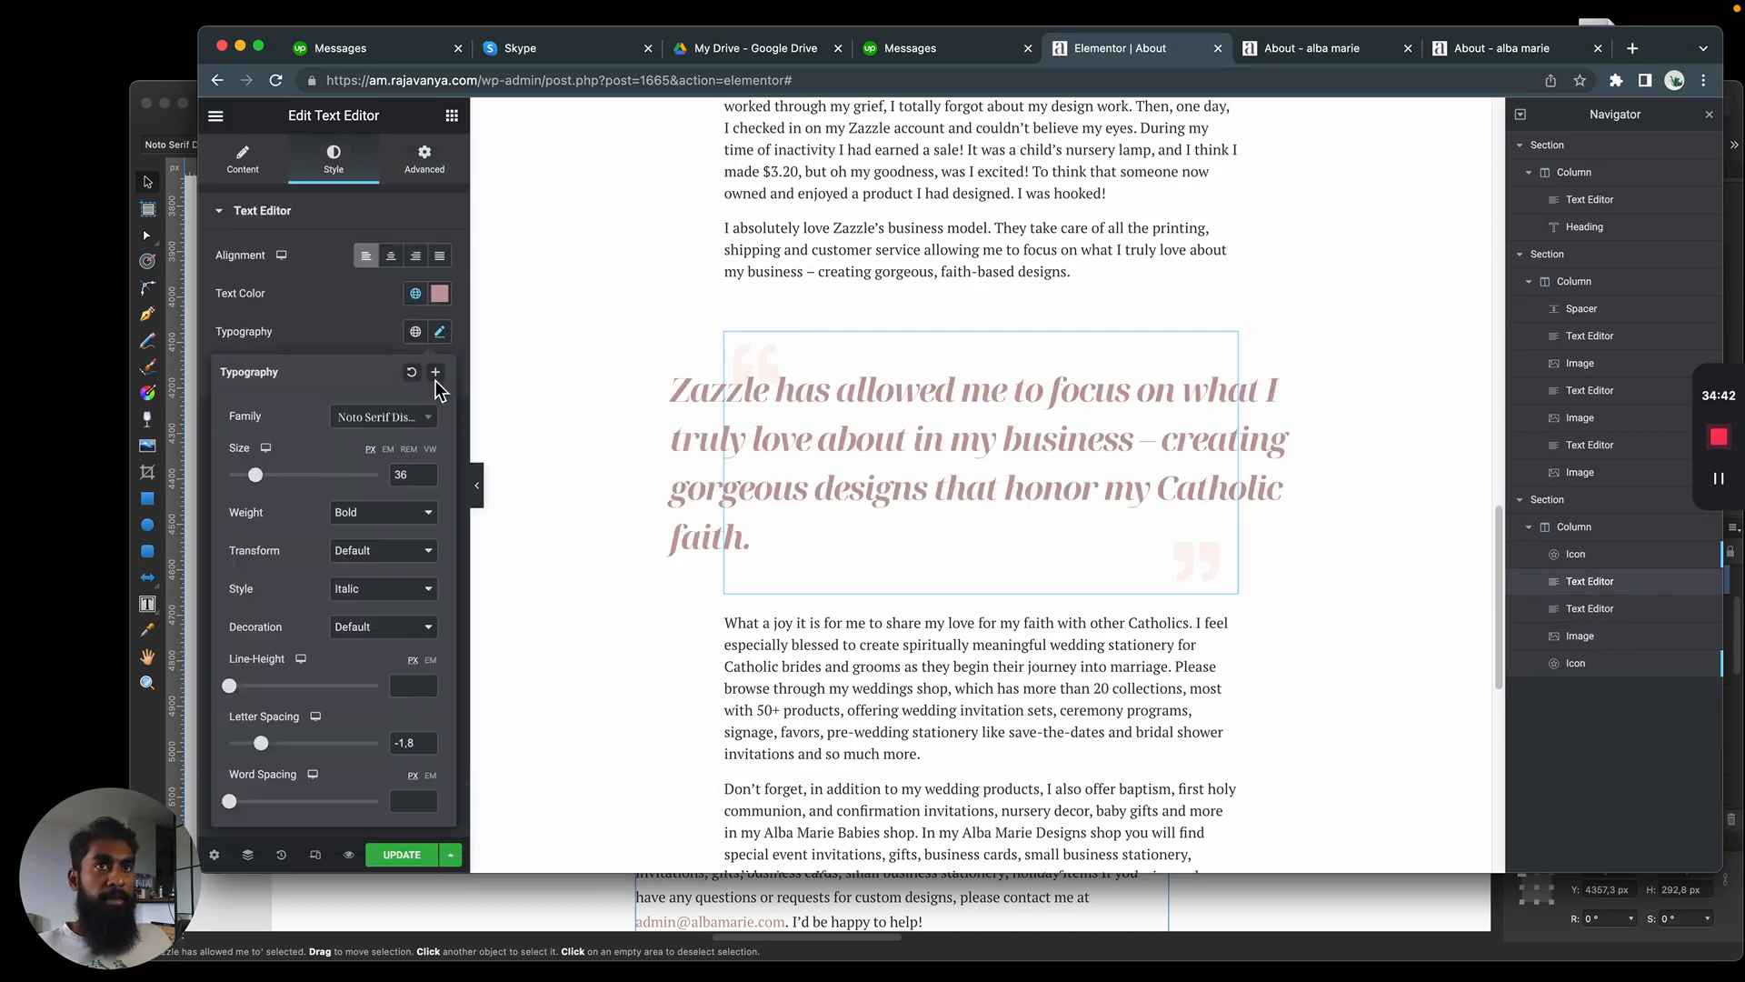
{"action": "left_click_drag", "start_coordinate": [272, 488], "coordinate": [268, 489]}
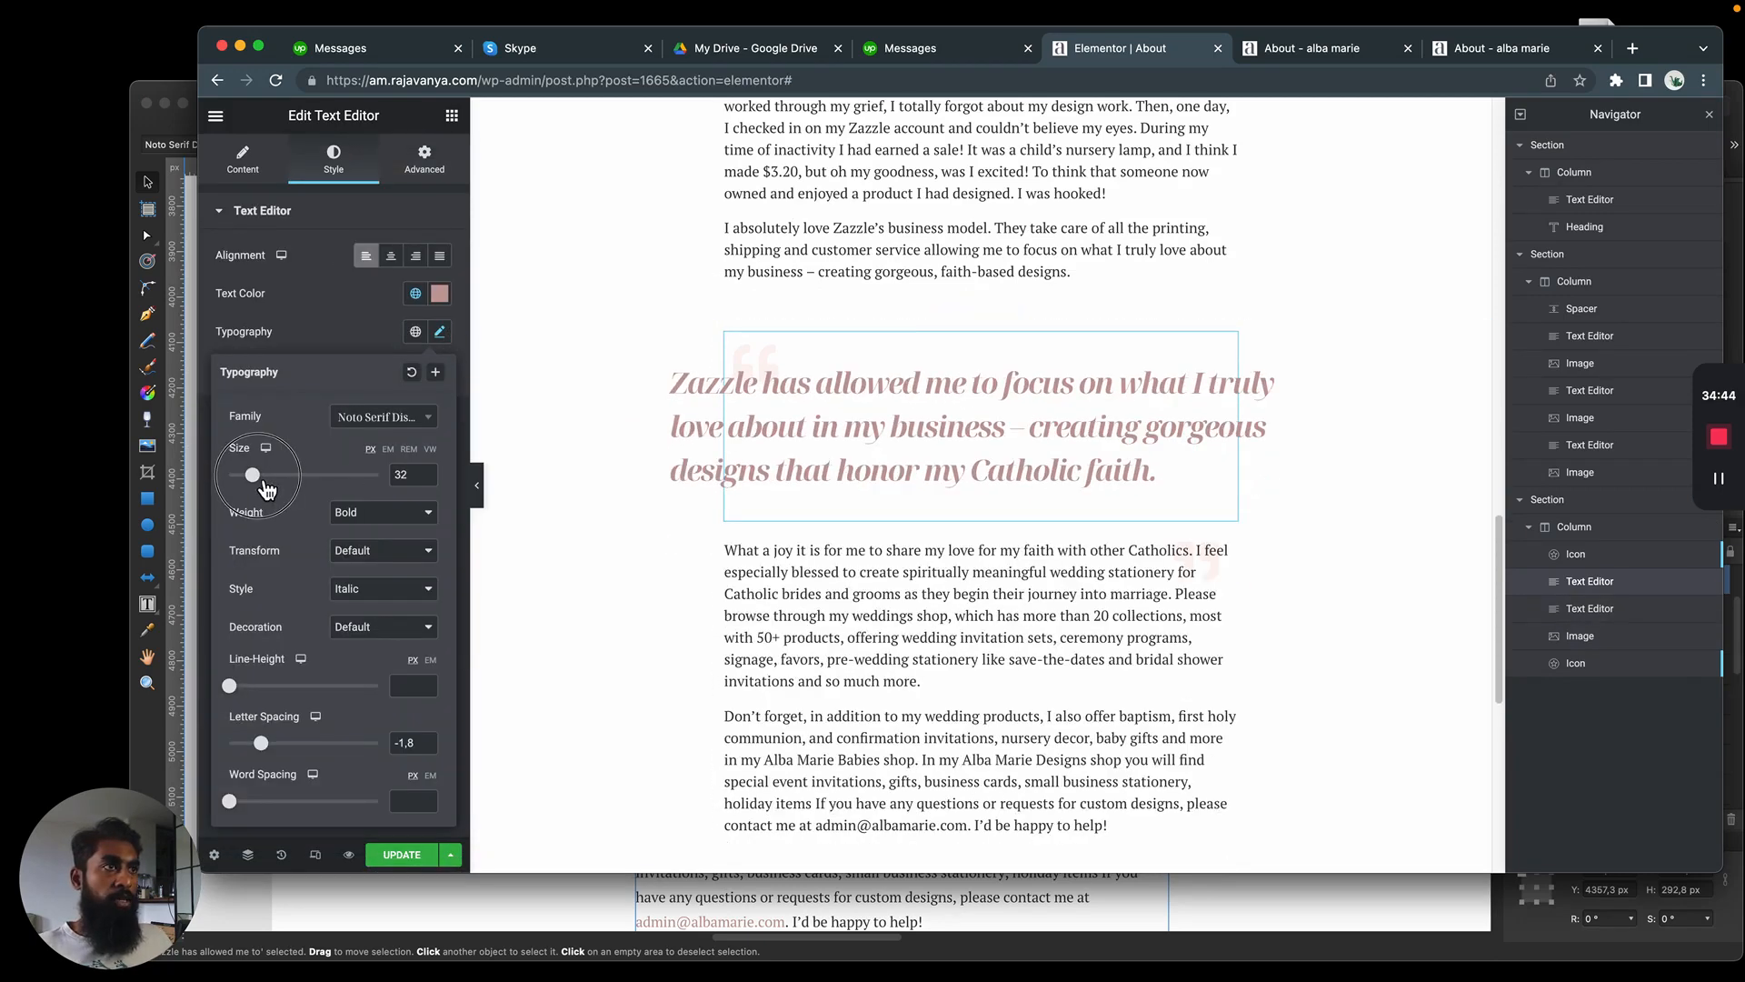
{"action": "left_click", "coordinate": [912, 145]}
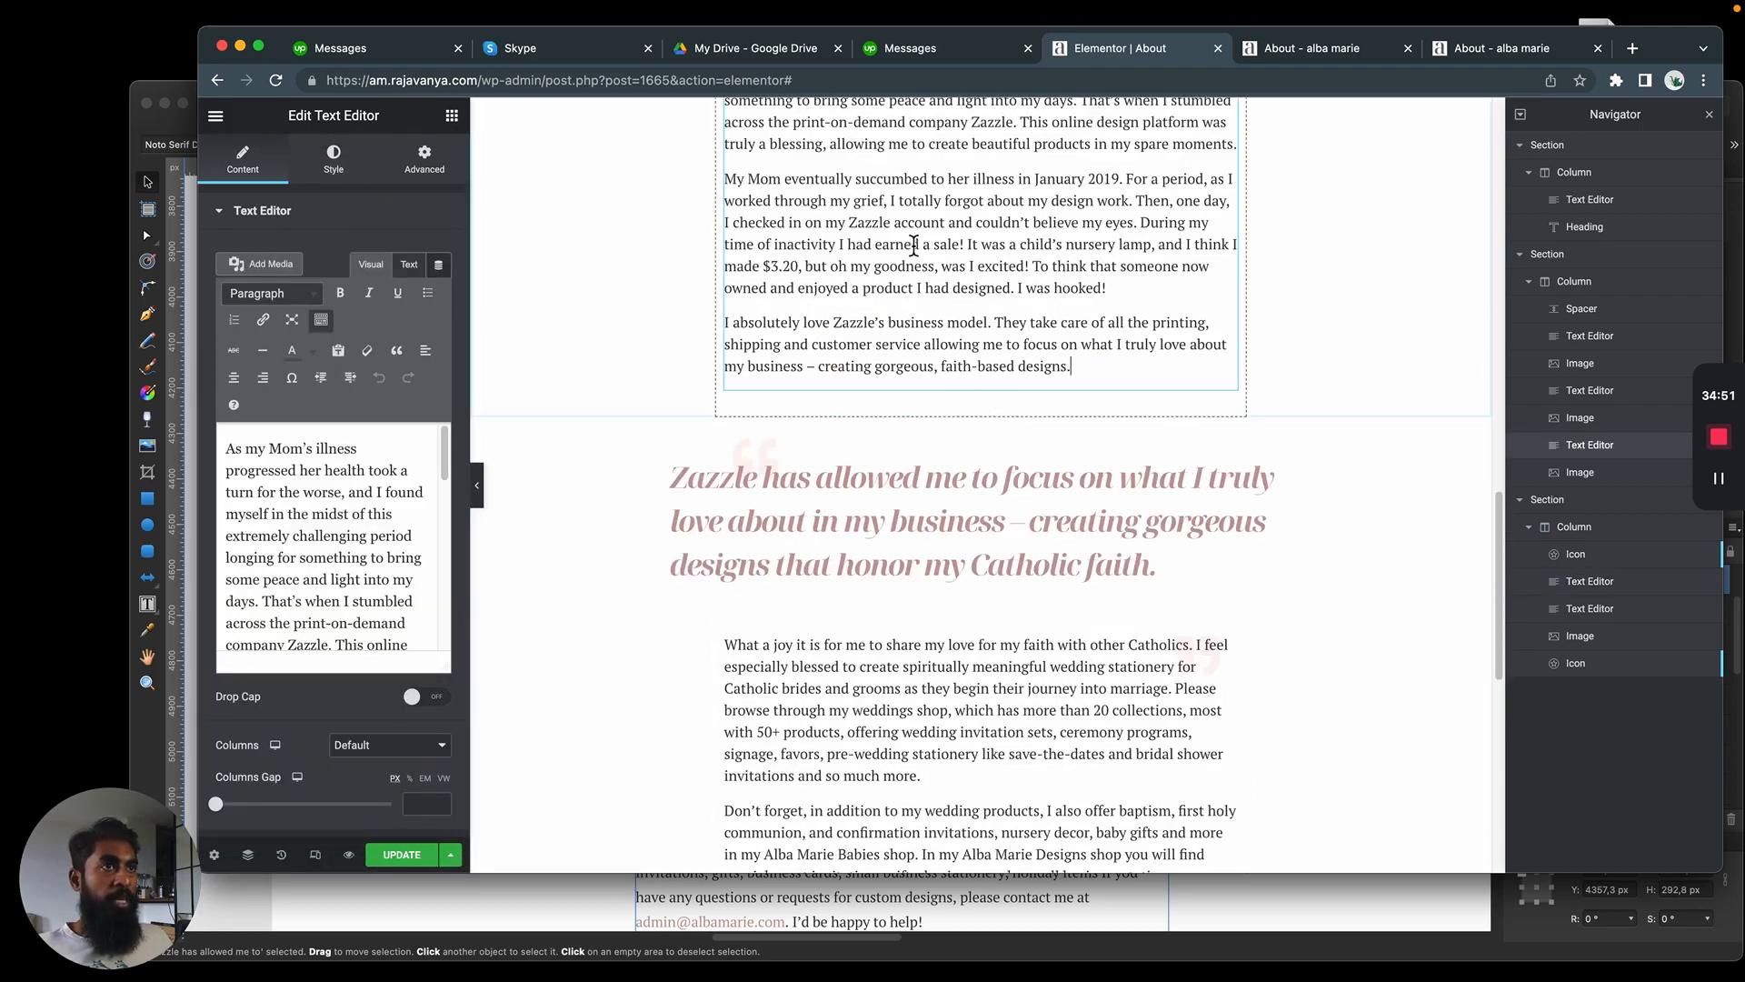
{"action": "scroll", "coordinate": [787, 422], "scroll_direction": "up", "scroll_amount": 1}
{"action": "scroll", "coordinate": [789, 414], "scroll_direction": "down", "scroll_amount": 1}
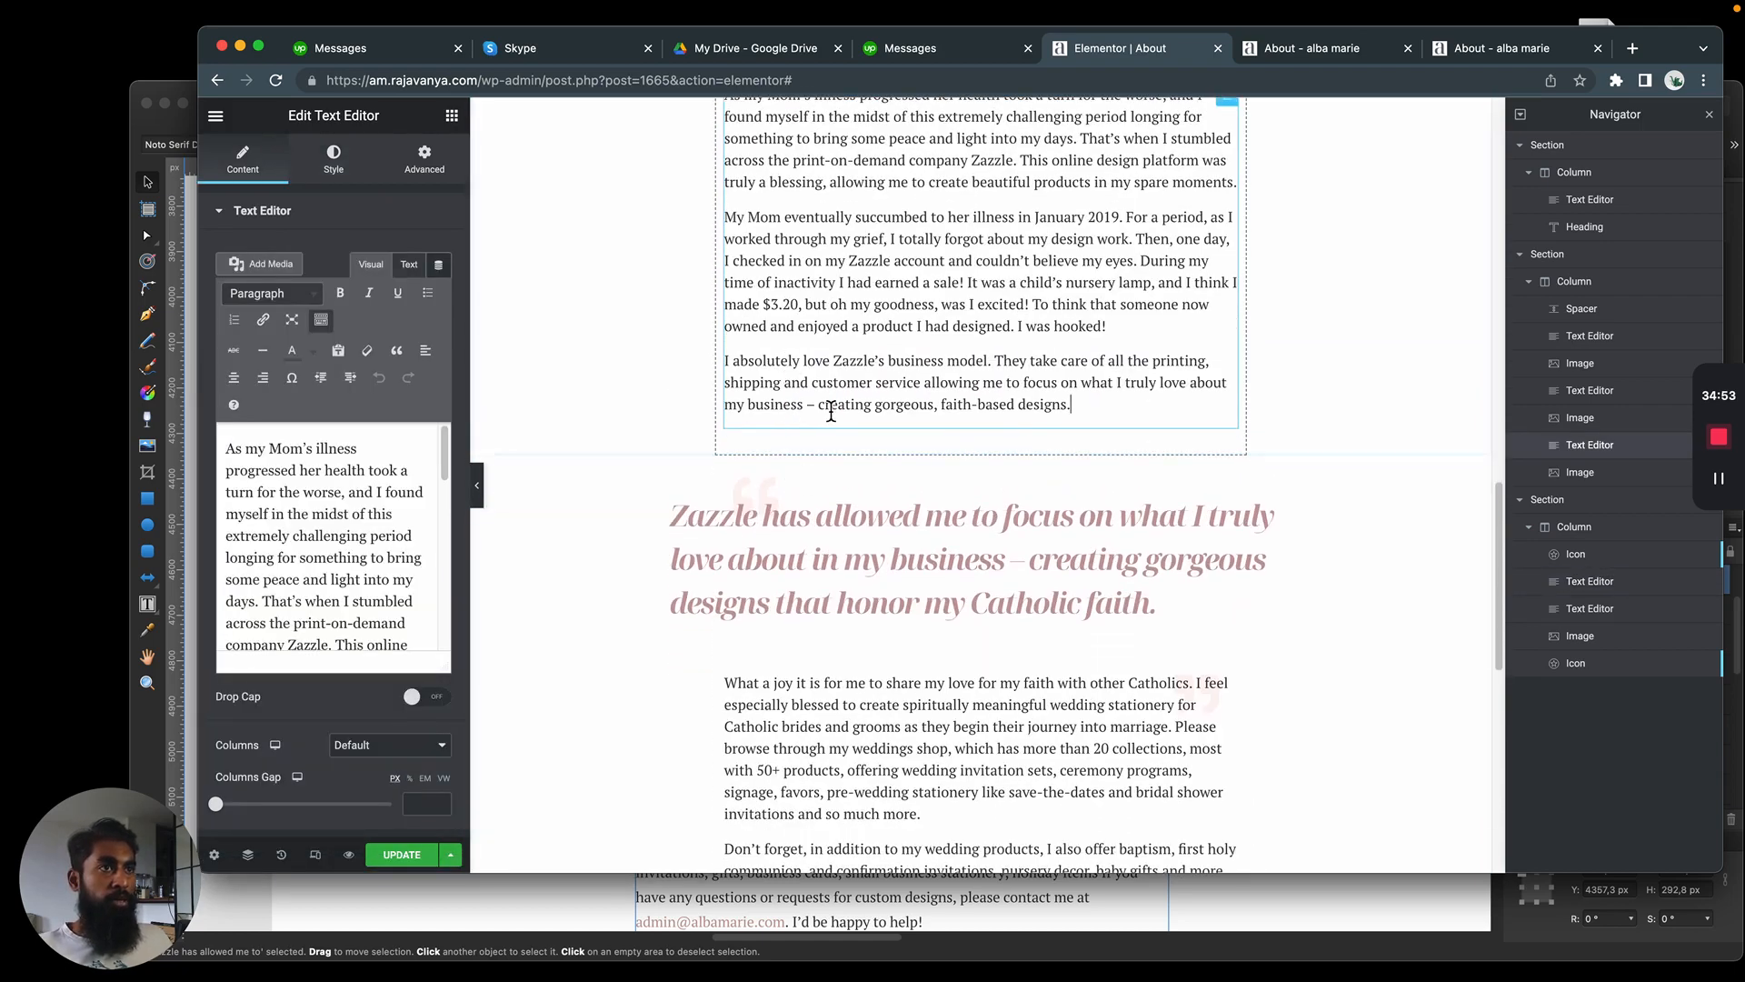
Unlink the margin values of the section containing the blockquote and set its top margin to -20 px
{"action": "left_click", "coordinate": [785, 459]}
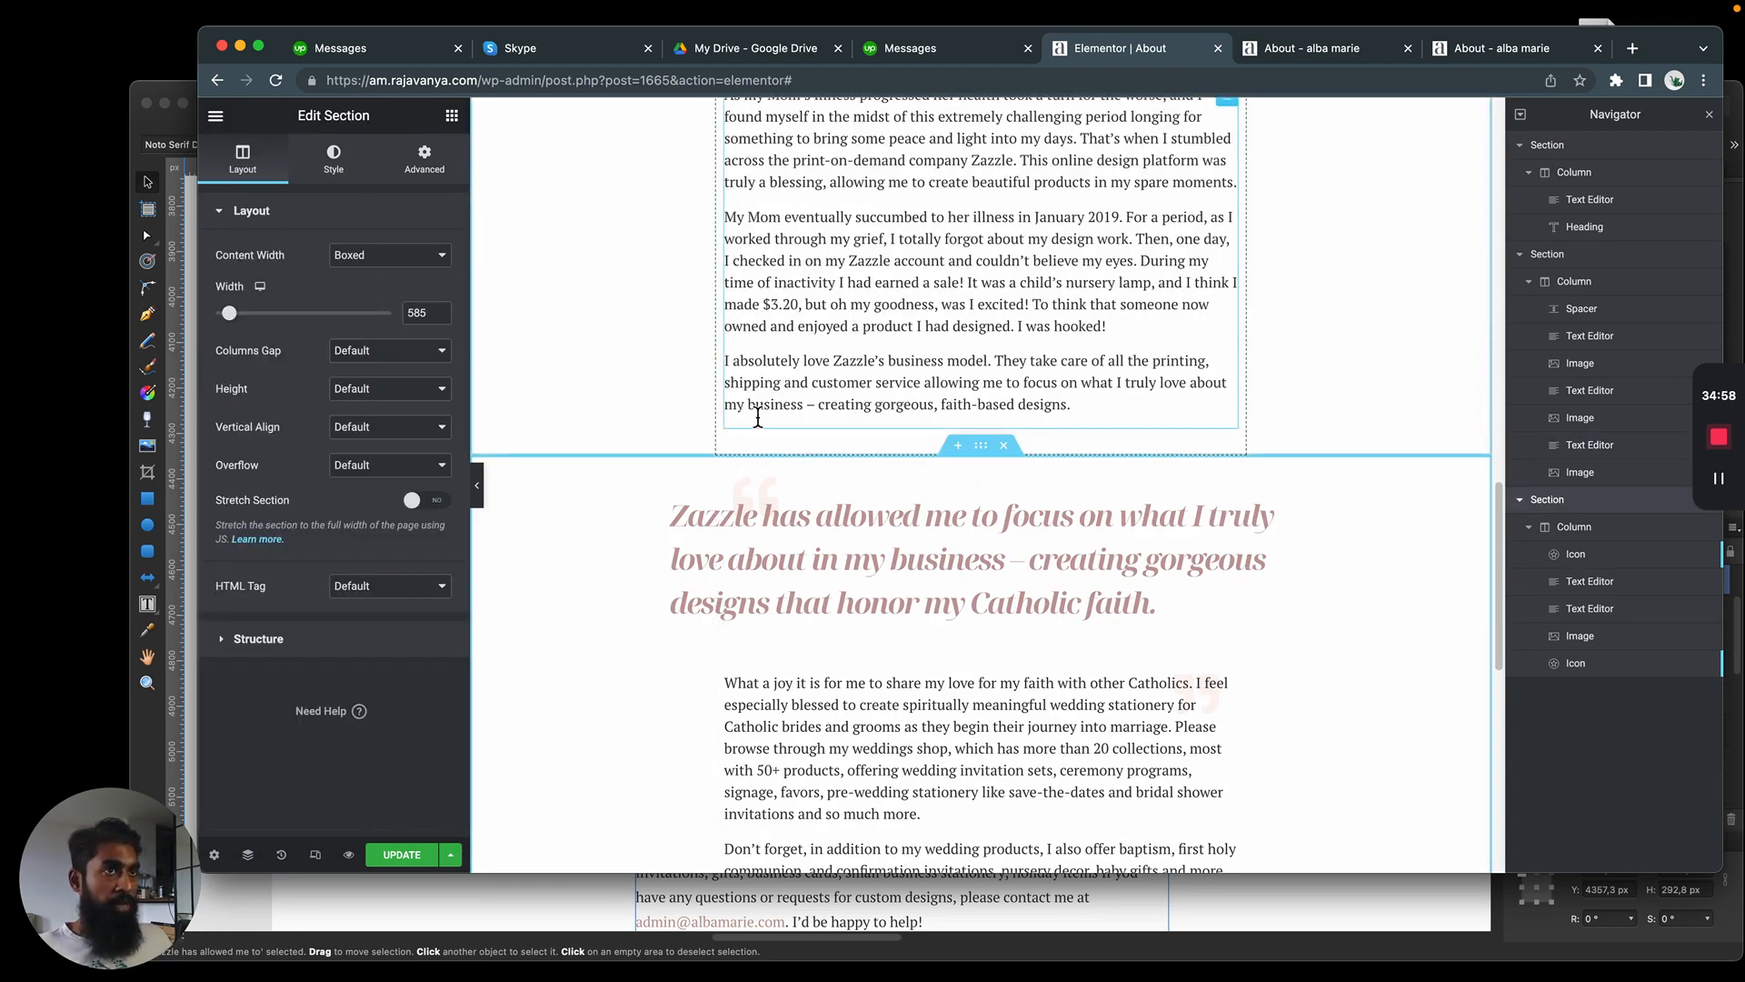
{"action": "scroll", "coordinate": [789, 438], "scroll_direction": "up", "scroll_amount": 10}
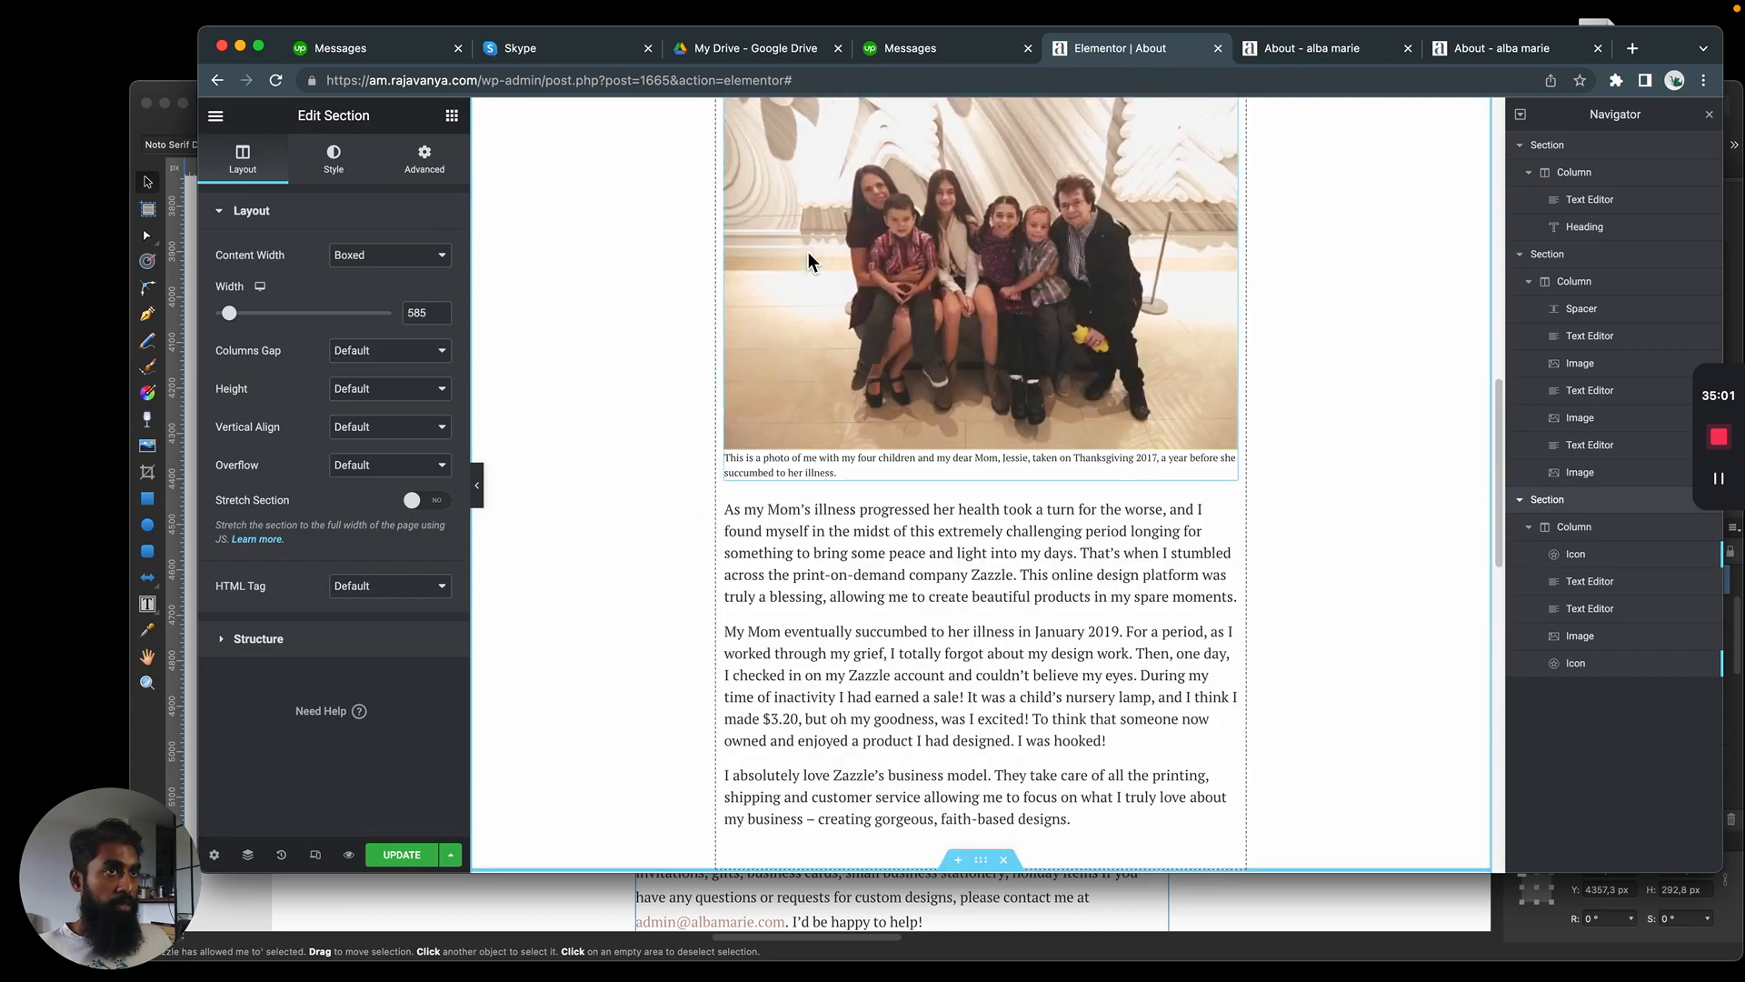
{"action": "scroll", "coordinate": [896, 545], "scroll_direction": "down", "scroll_amount": 8}
{"action": "scroll", "coordinate": [946, 462], "scroll_direction": "down", "scroll_amount": 4}
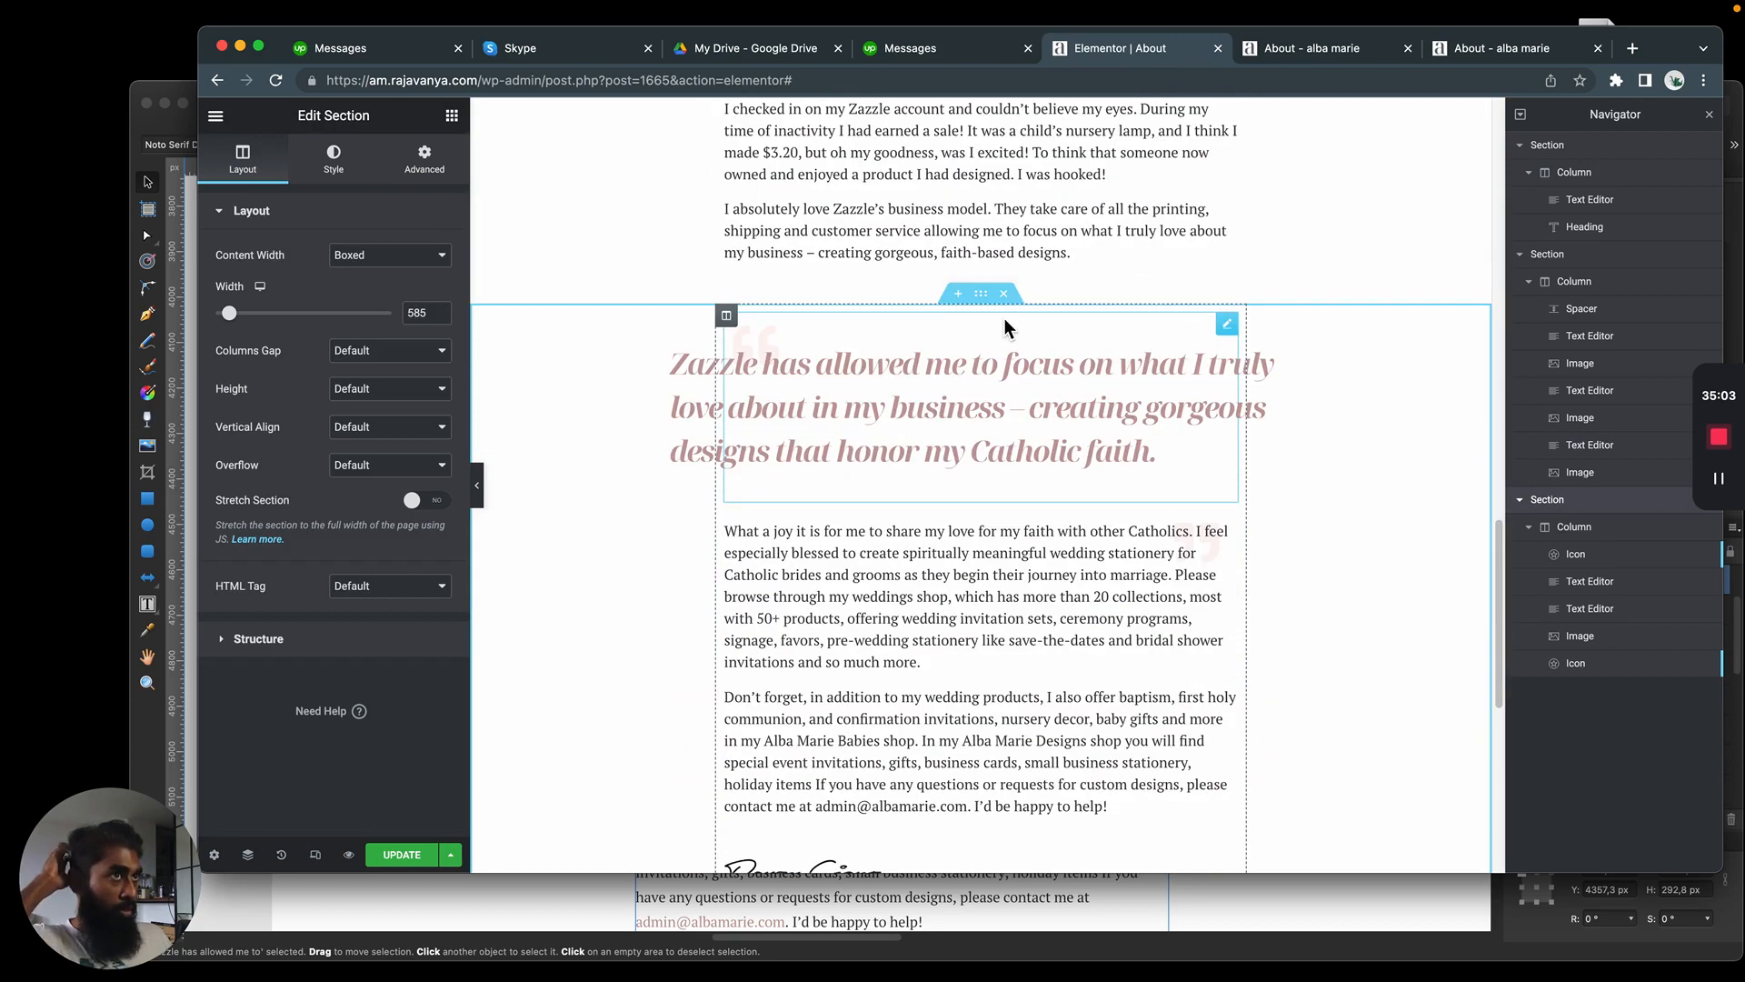
{"action": "left_click", "coordinate": [420, 162]}
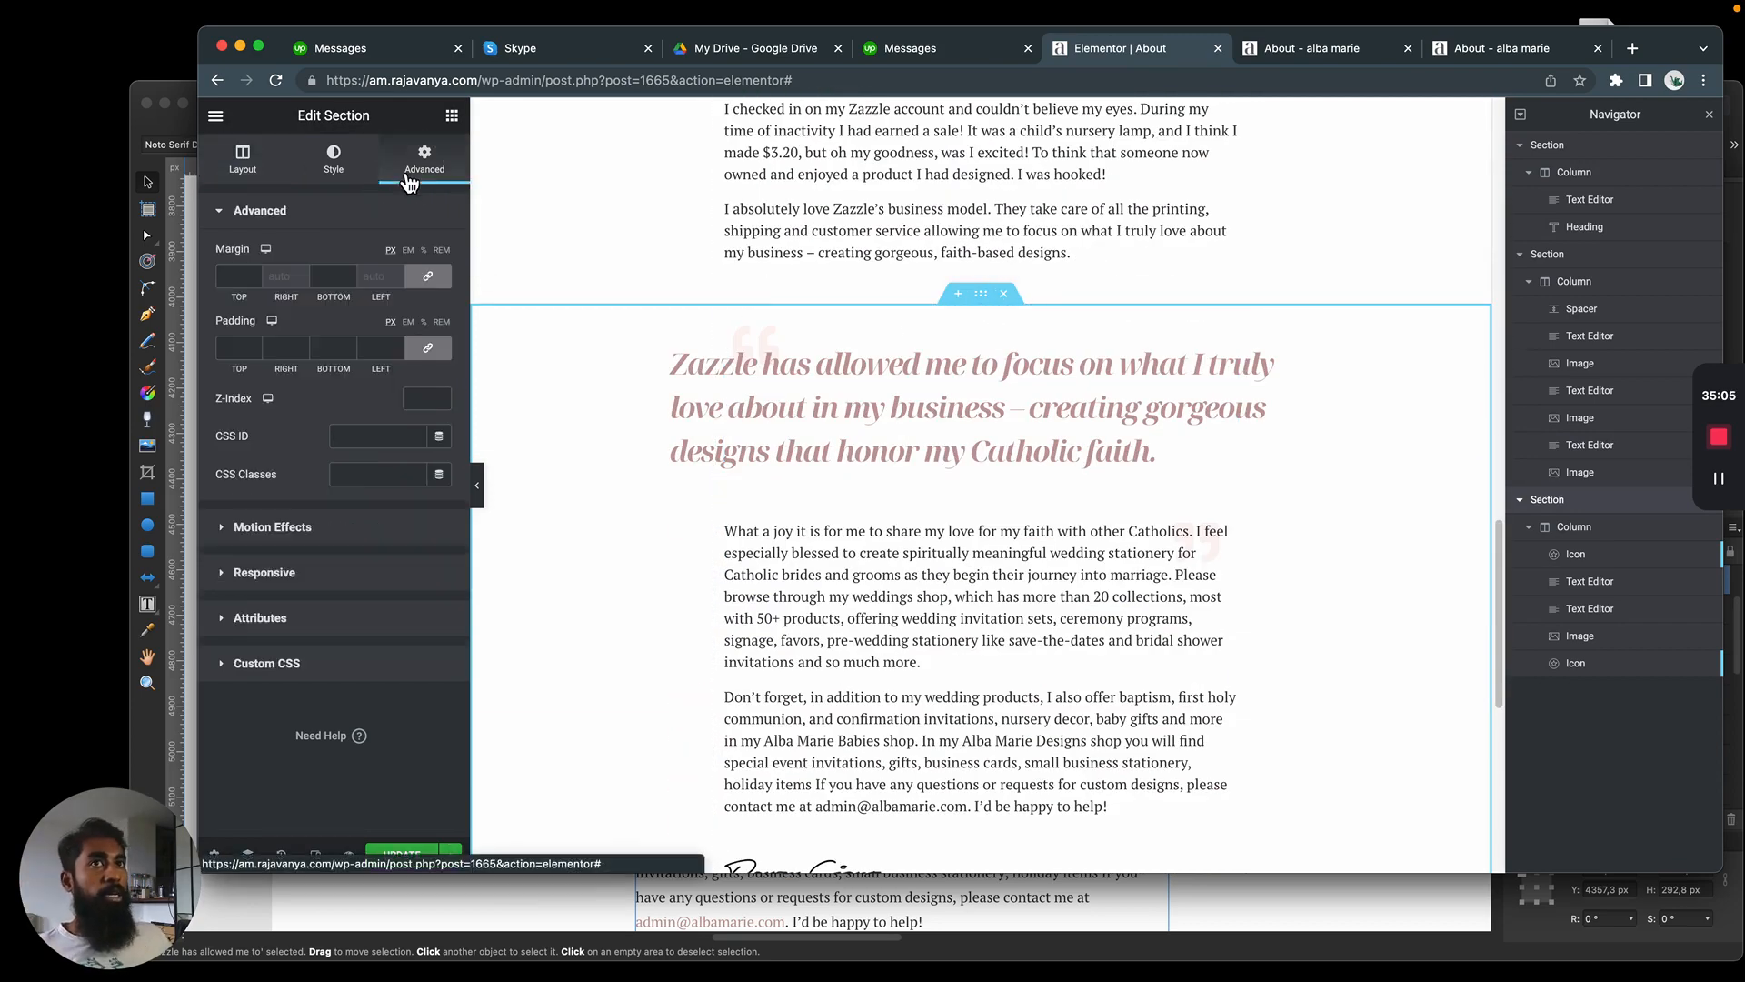
{"action": "left_click", "coordinate": [436, 282]}
{"action": "key", "text": "shift+Tab"}
{"action": "key", "text": "shift+Tab"}
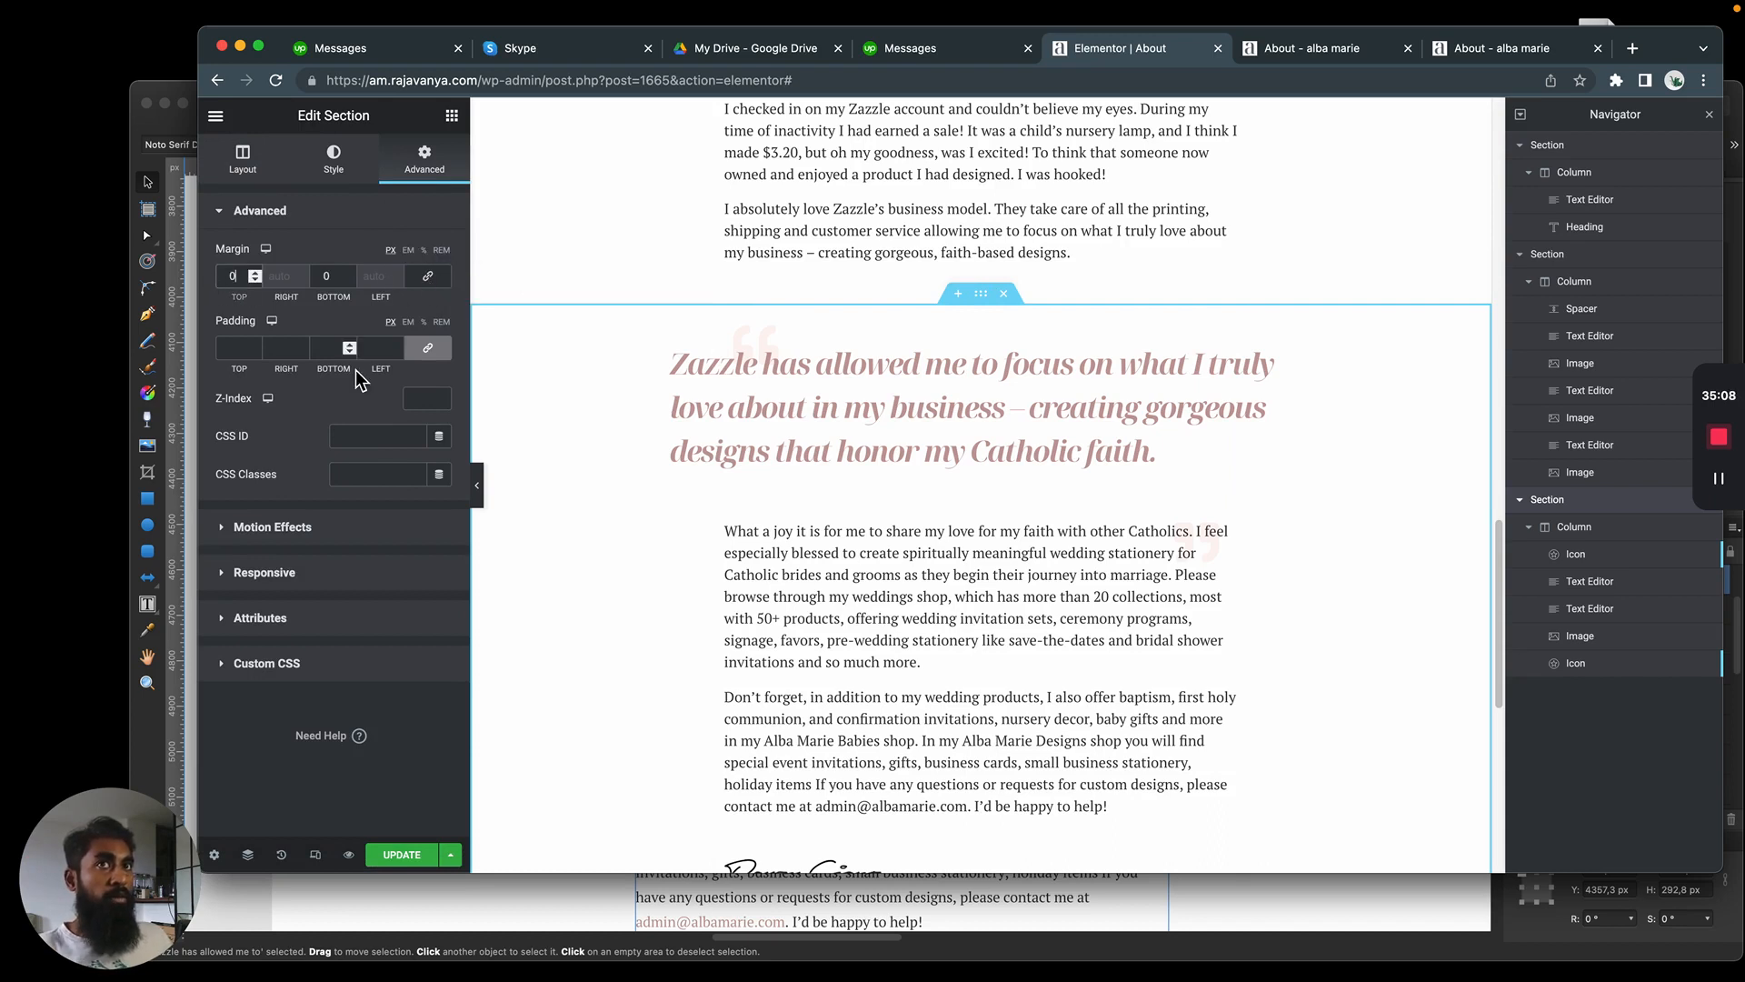
{"action": "type", "text": "1"}
{"action": "key", "text": "Up"}
{"action": "key", "text": "Up"}
{"action": "key", "text": "Up"}
{"action": "key", "text": "Up"}
{"action": "key", "text": "Up"}
{"action": "key", "text": "Down"}
{"action": "key", "text": "Down"}
{"action": "key", "text": "Down"}
{"action": "key", "text": "Down"}
{"action": "key", "text": "Down"}
{"action": "key", "text": "Down"}
{"action": "key", "text": "Down"}
{"action": "key", "text": "Down"}
{"action": "key", "text": "Down"}
{"action": "key", "text": "Down"}
{"action": "key", "text": "Down"}
{"action": "key", "text": "Down"}
{"action": "key", "text": "Down"}
{"action": "key", "text": "Down"}
{"action": "key", "text": "Down"}
{"action": "key", "text": "Down"}
{"action": "key", "text": "Down"}
{"action": "key", "text": "Down"}
{"action": "key", "text": "Down"}
{"action": "key", "text": "Down"}
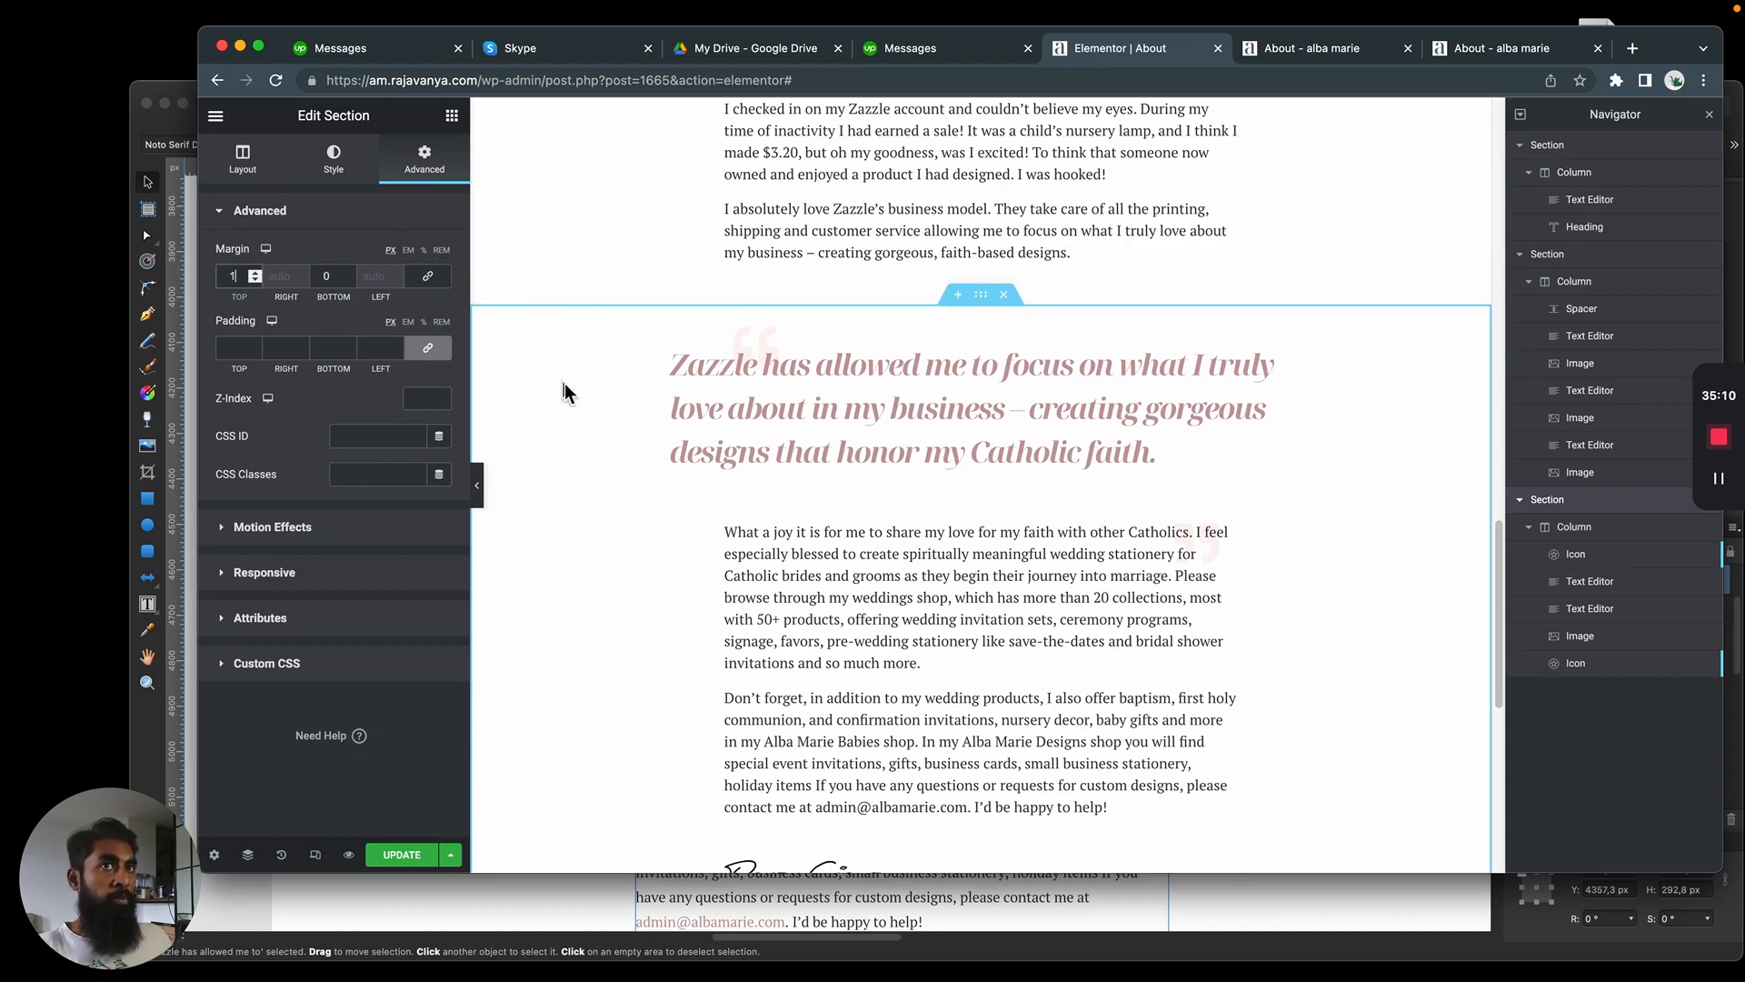
{"action": "key", "text": "Down"}
{"action": "key", "text": "Down"}
{"action": "key", "text": "Down"}
{"action": "key", "text": "Down"}
{"action": "key", "text": "Down"}
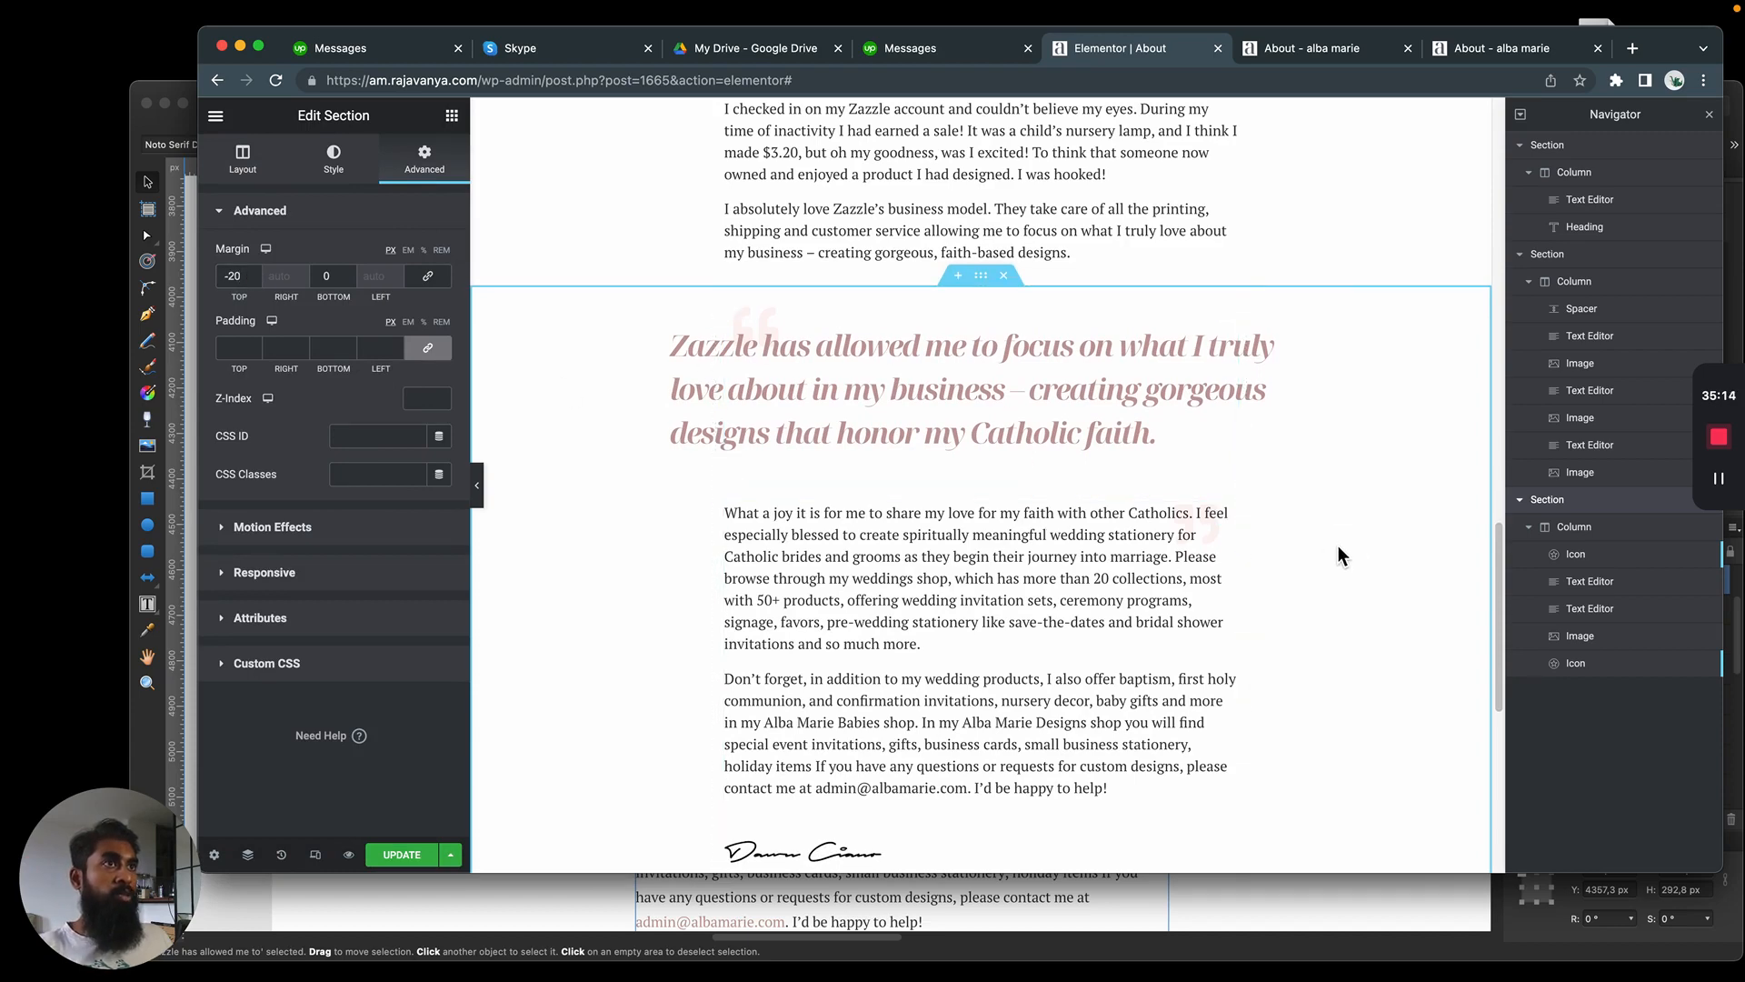
{"action": "left_click", "coordinate": [1028, 658]}
{"action": "scroll", "coordinate": [1028, 657], "scroll_direction": "down", "scroll_amount": 4}
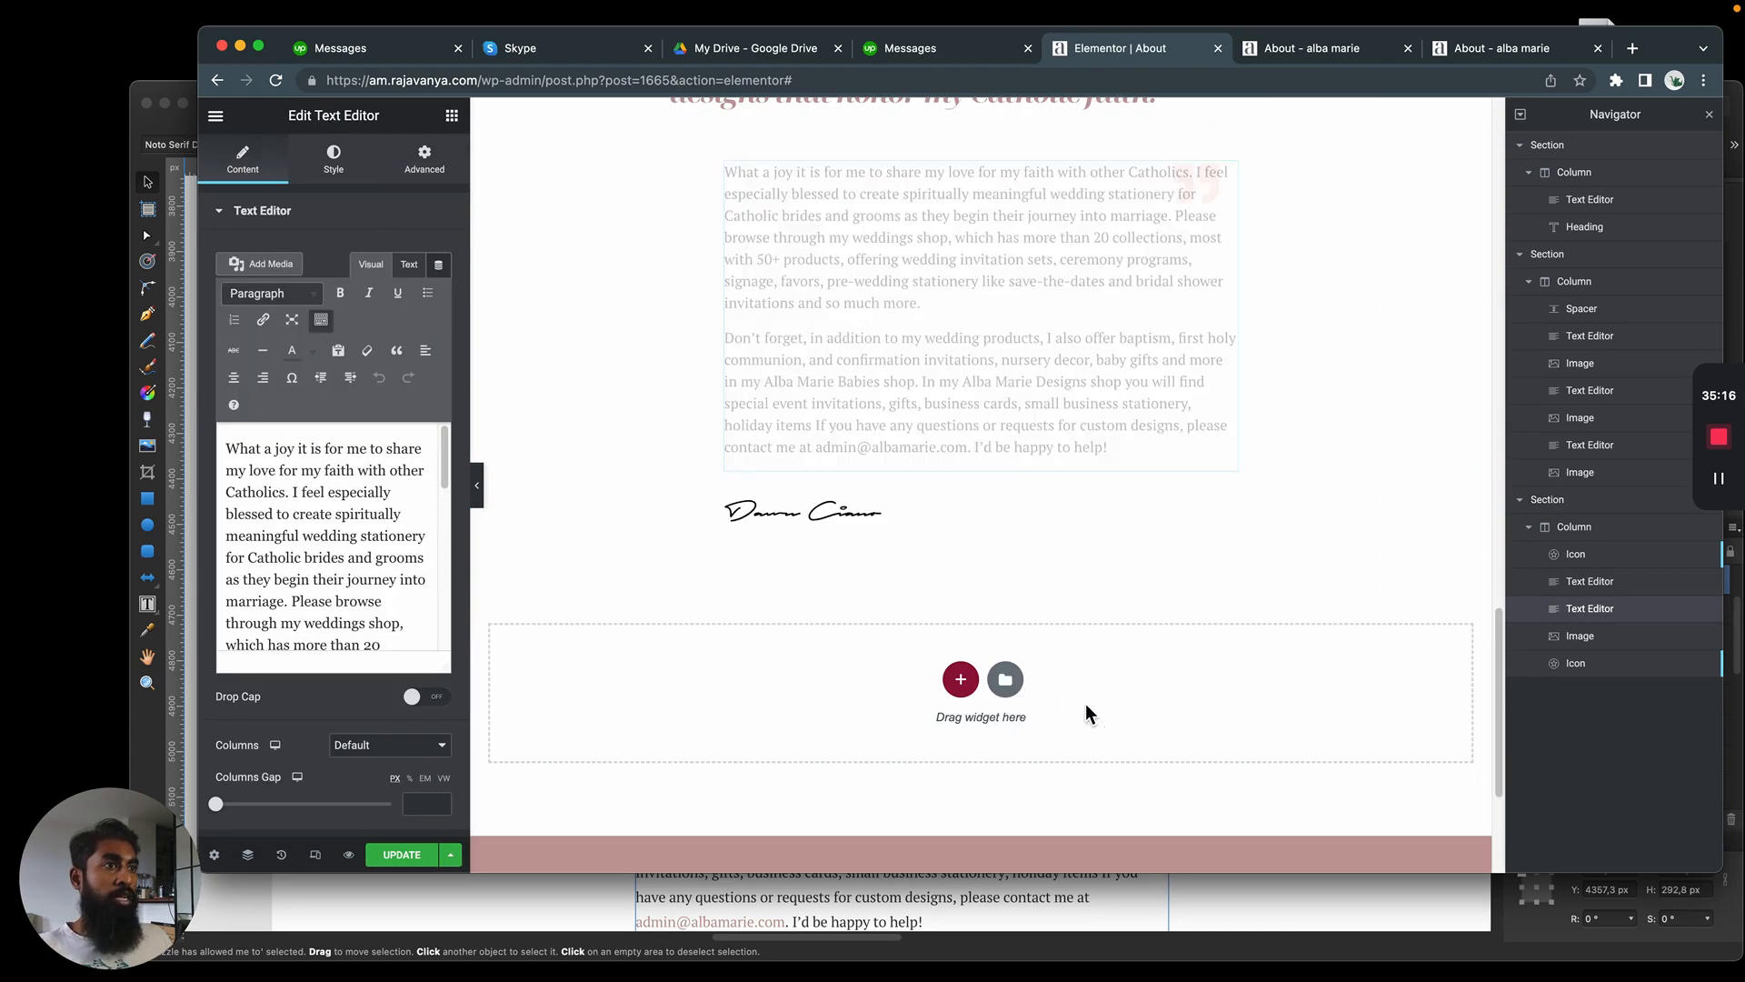
{"action": "scroll", "coordinate": [1112, 702], "scroll_direction": "up", "scroll_amount": 20}
{"action": "left_click", "coordinate": [722, 275]}
{"action": "scroll", "coordinate": [619, 309], "scroll_direction": "down", "scroll_amount": 10}
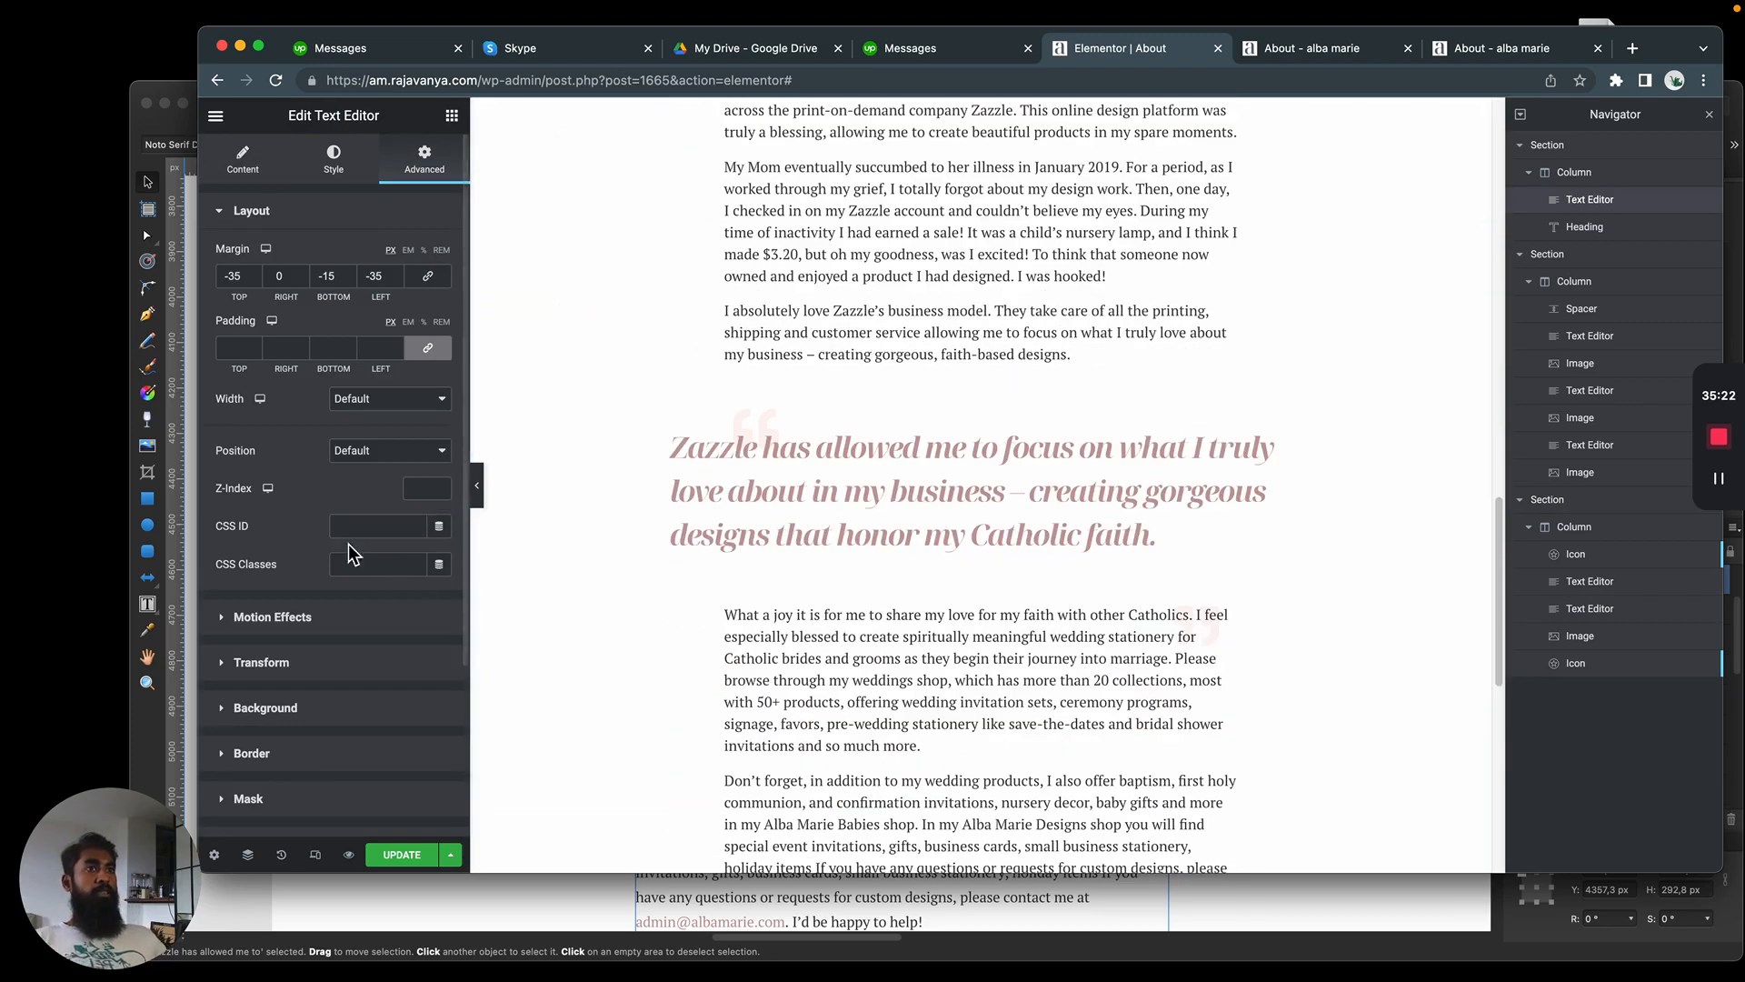
{"action": "scroll", "coordinate": [347, 544], "scroll_direction": "down", "scroll_amount": 2}
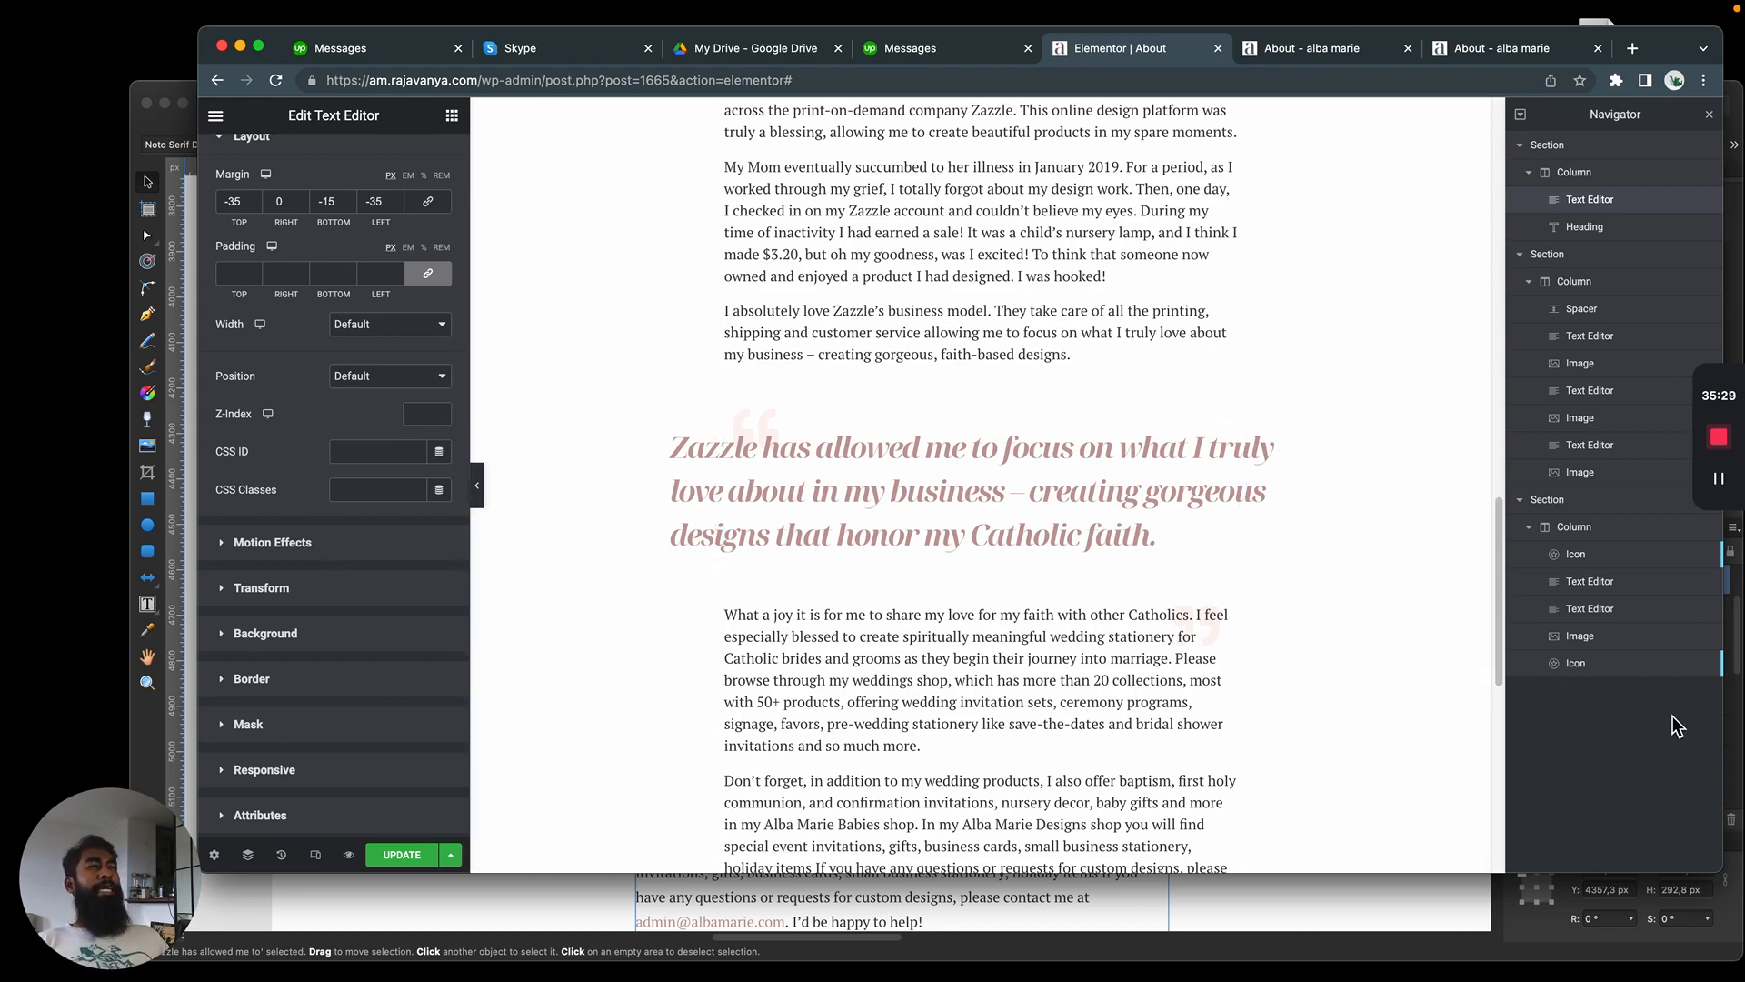
Reposition the opening quotation mark icon with a horizontal offset of -84 px and a vertical offset of 21 px
{"action": "left_click", "coordinate": [1636, 672]}
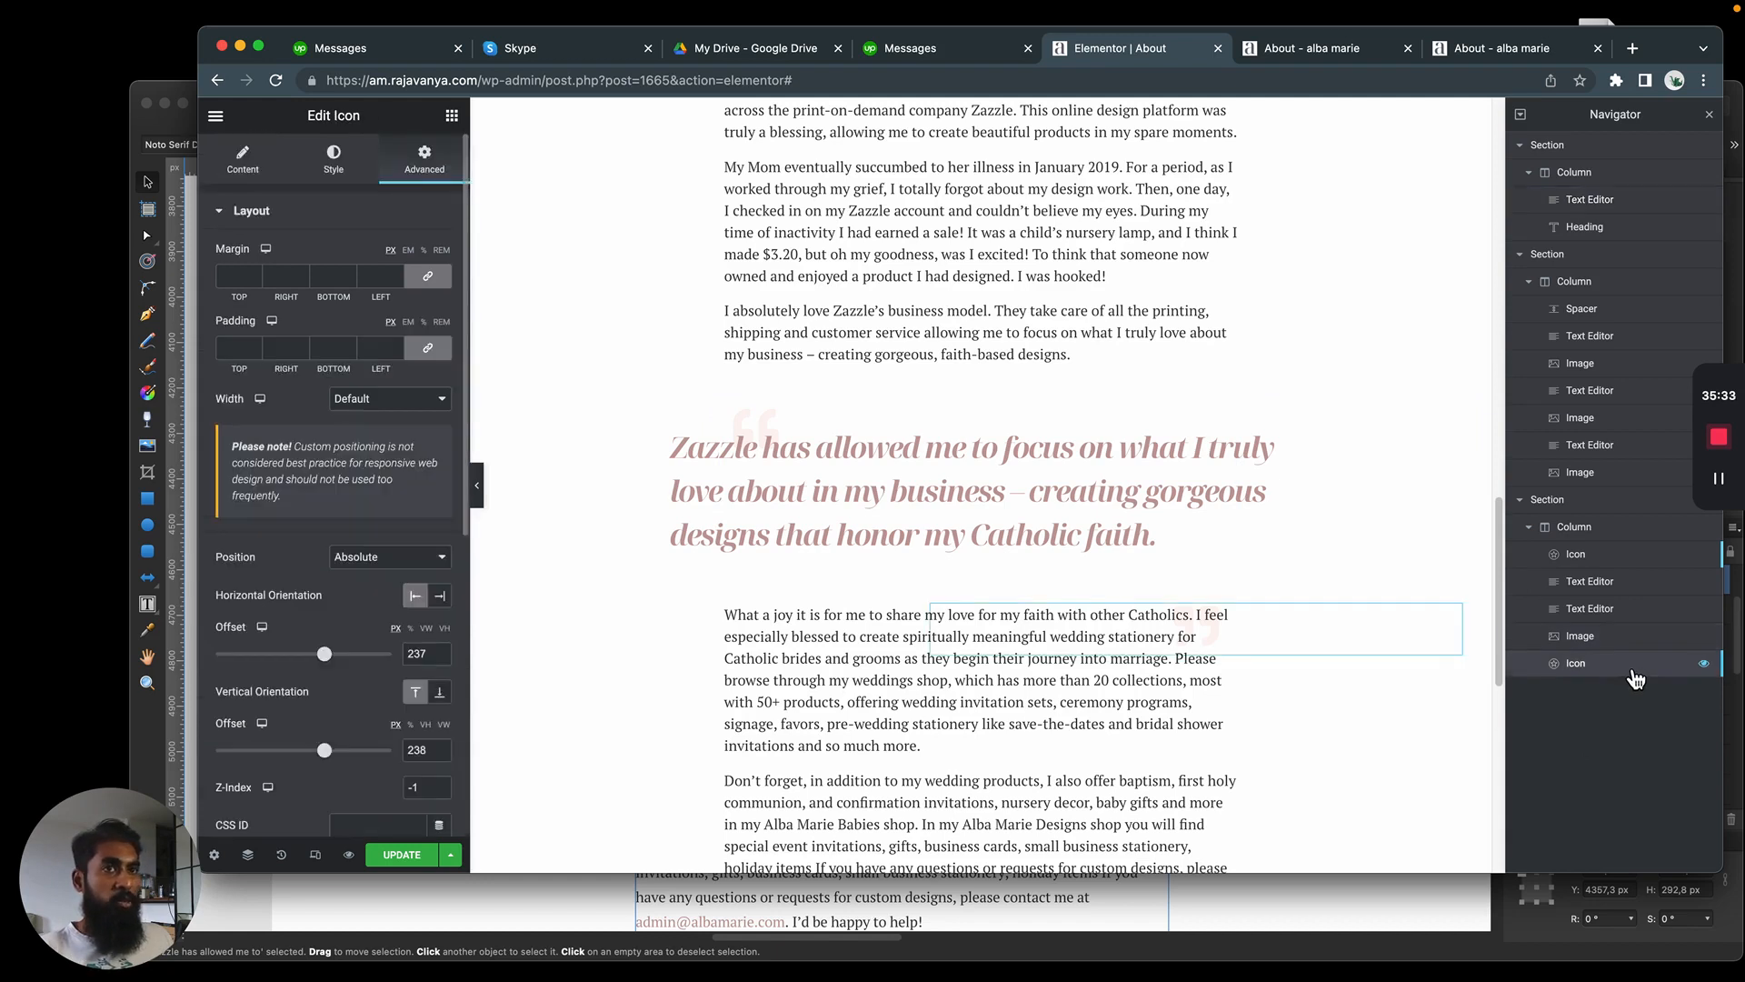
{"action": "left_click", "coordinate": [1577, 554]}
{"action": "left_click_drag", "start_coordinate": [305, 750], "coordinate": [319, 762]}
{"action": "left_click_drag", "start_coordinate": [306, 654], "coordinate": [296, 655]}
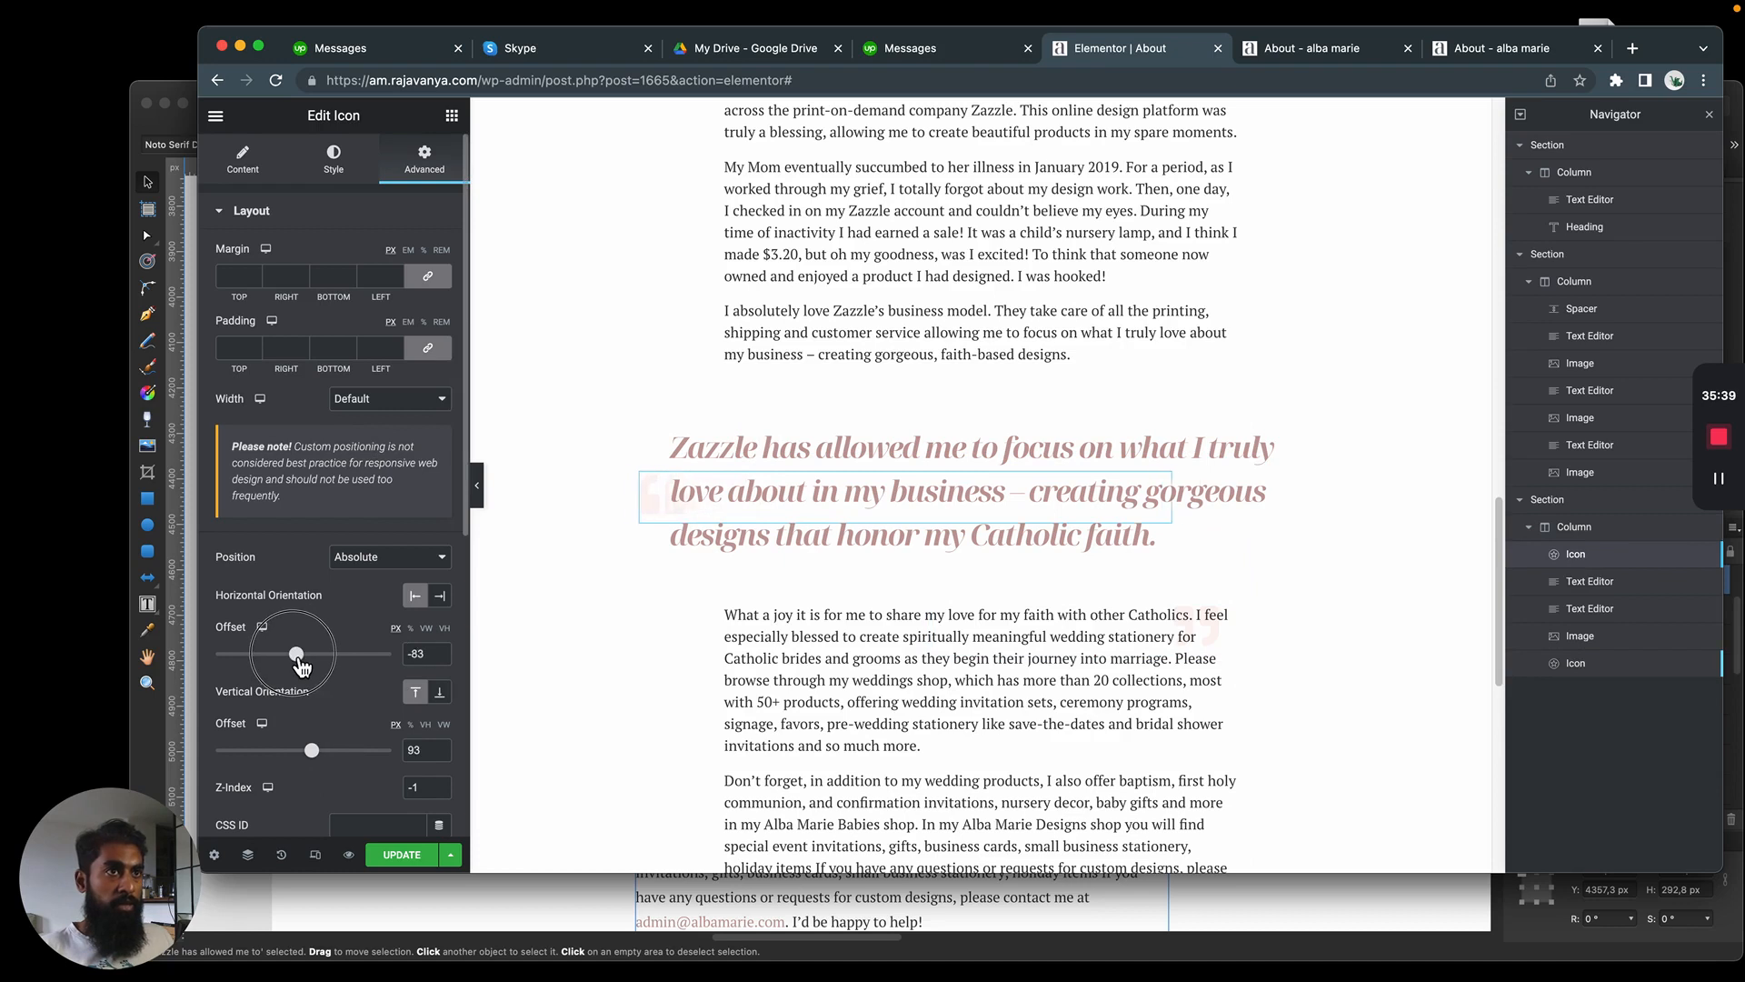
{"action": "left_click_drag", "start_coordinate": [312, 751], "coordinate": [317, 758]}
{"action": "left_click_drag", "start_coordinate": [296, 654], "coordinate": [308, 671]}
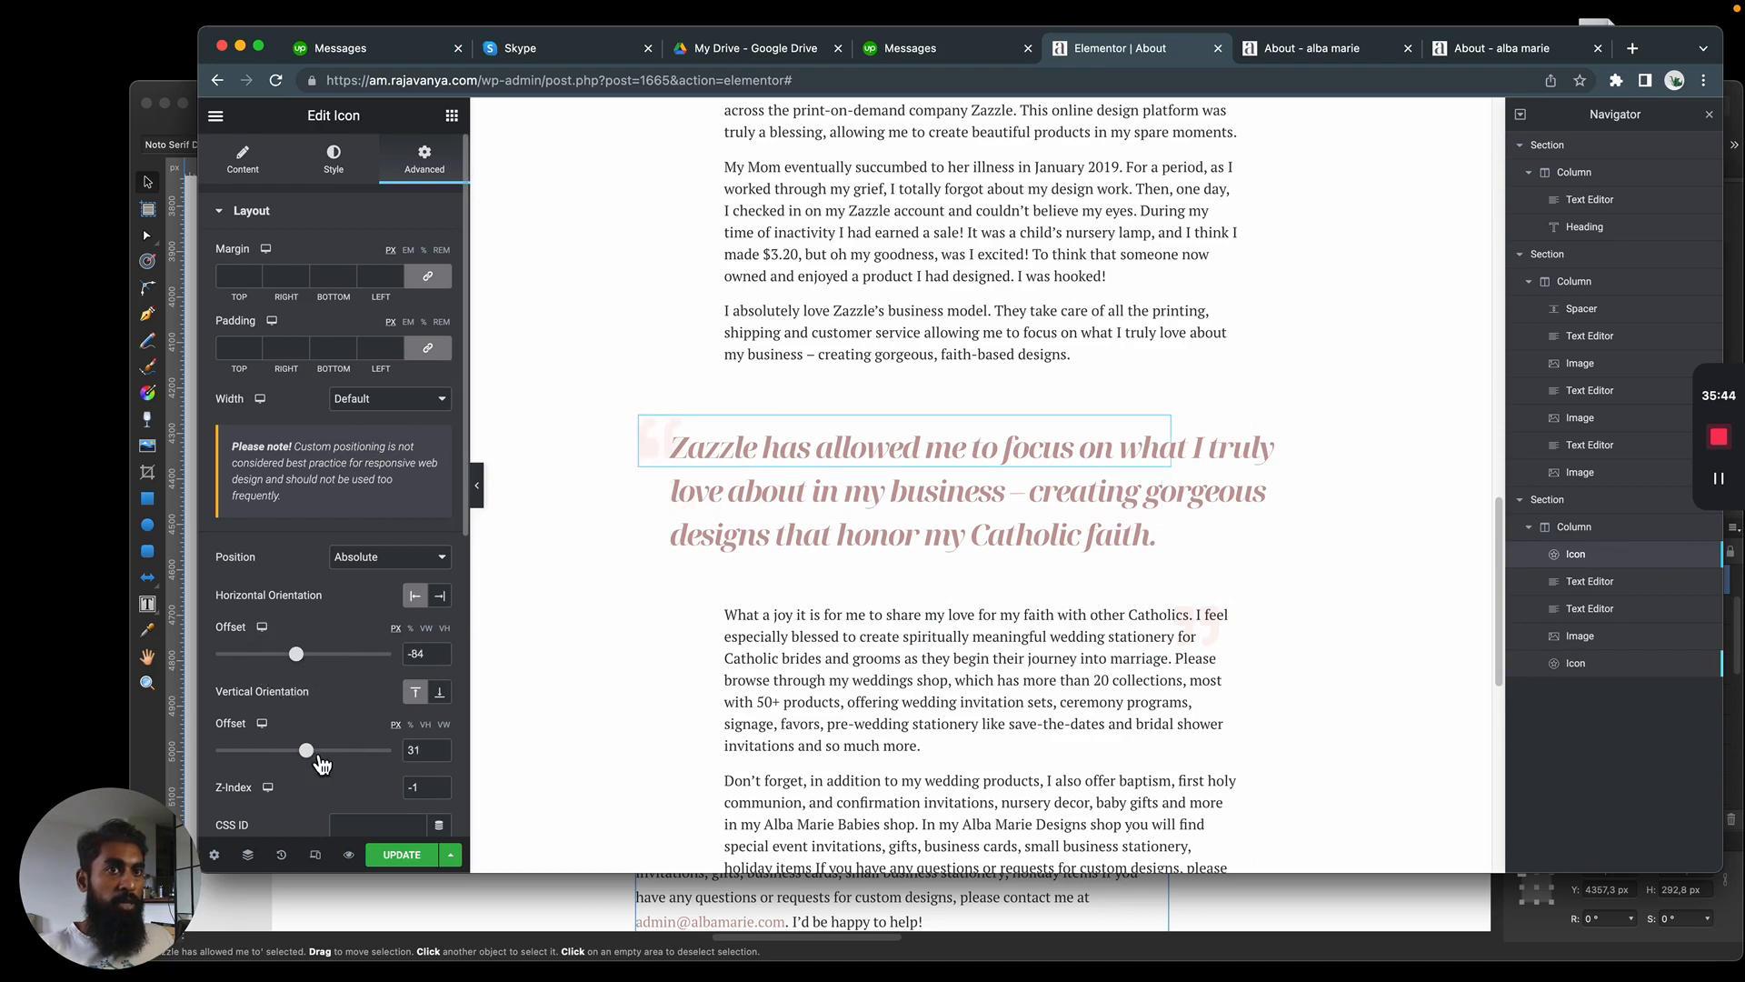
{"action": "left_click_drag", "start_coordinate": [322, 764], "coordinate": [319, 763]}
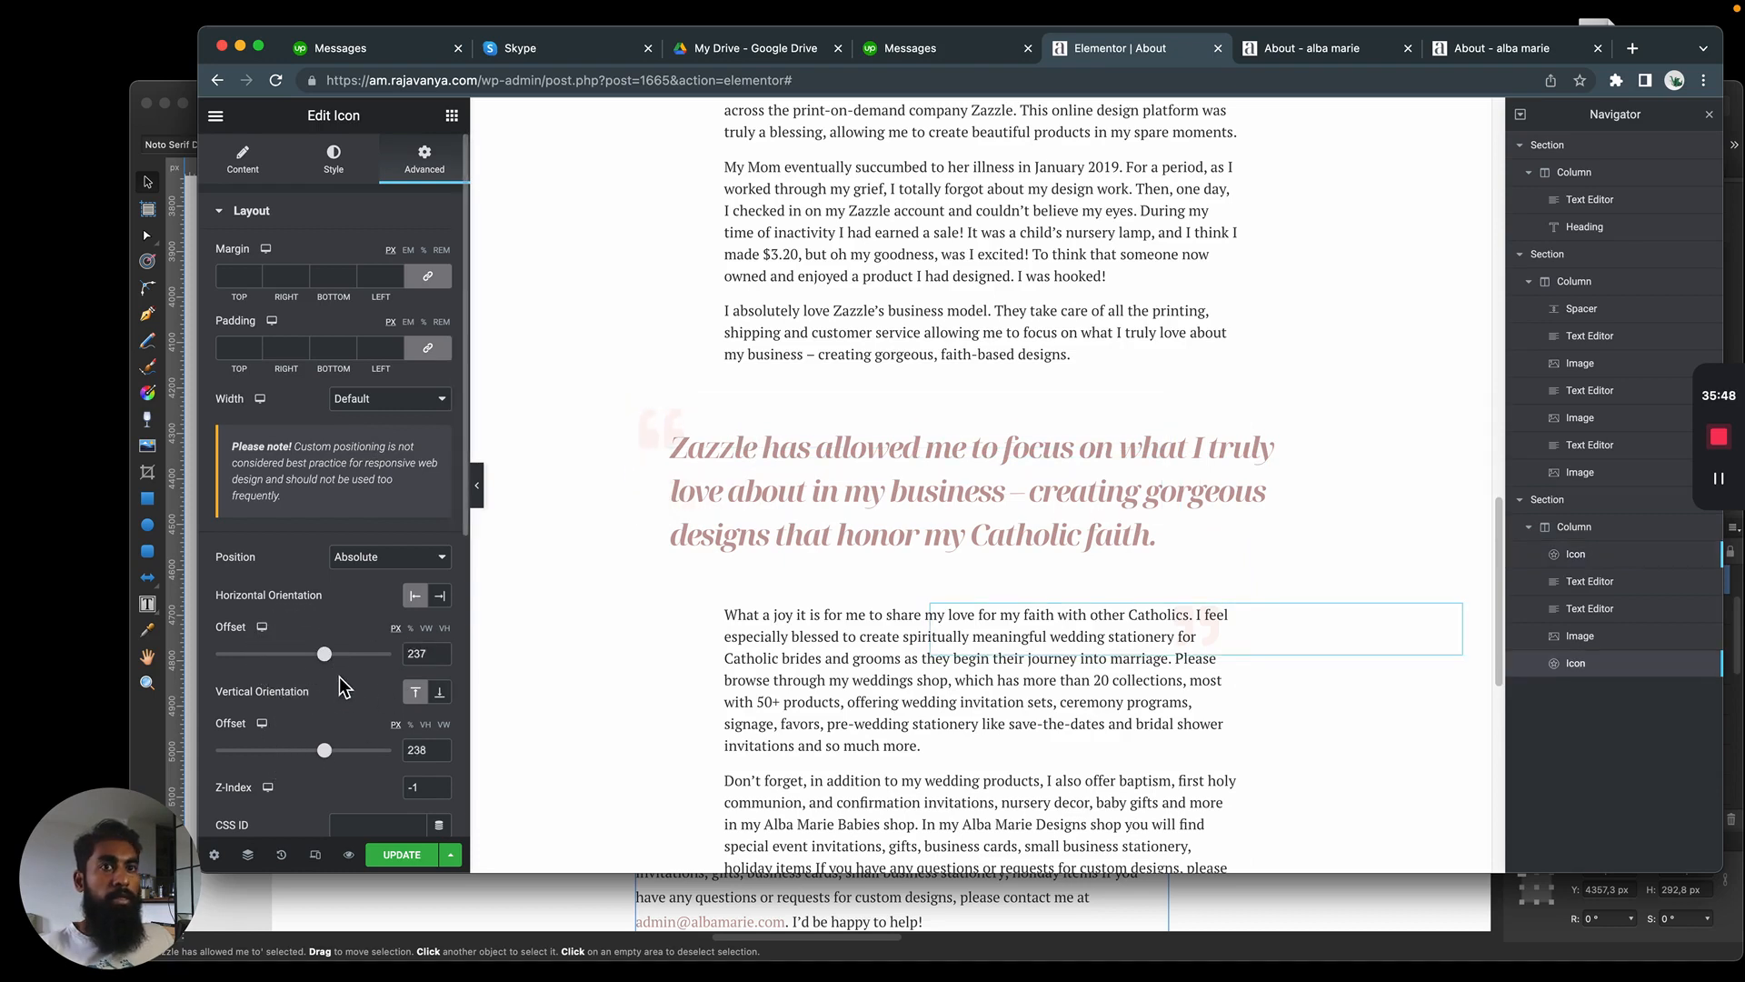
Reposition the closing quotation mark icon with a horizontal offset of 206 px and a vertical offset of 134 px
{"action": "mouse_move", "coordinate": [325, 752]}
{"action": "left_mouse_down"}
{"action": "mouse_move", "coordinate": [338, 758]}
{"action": "mouse_move", "coordinate": [320, 756]}
{"action": "left_mouse_up"}
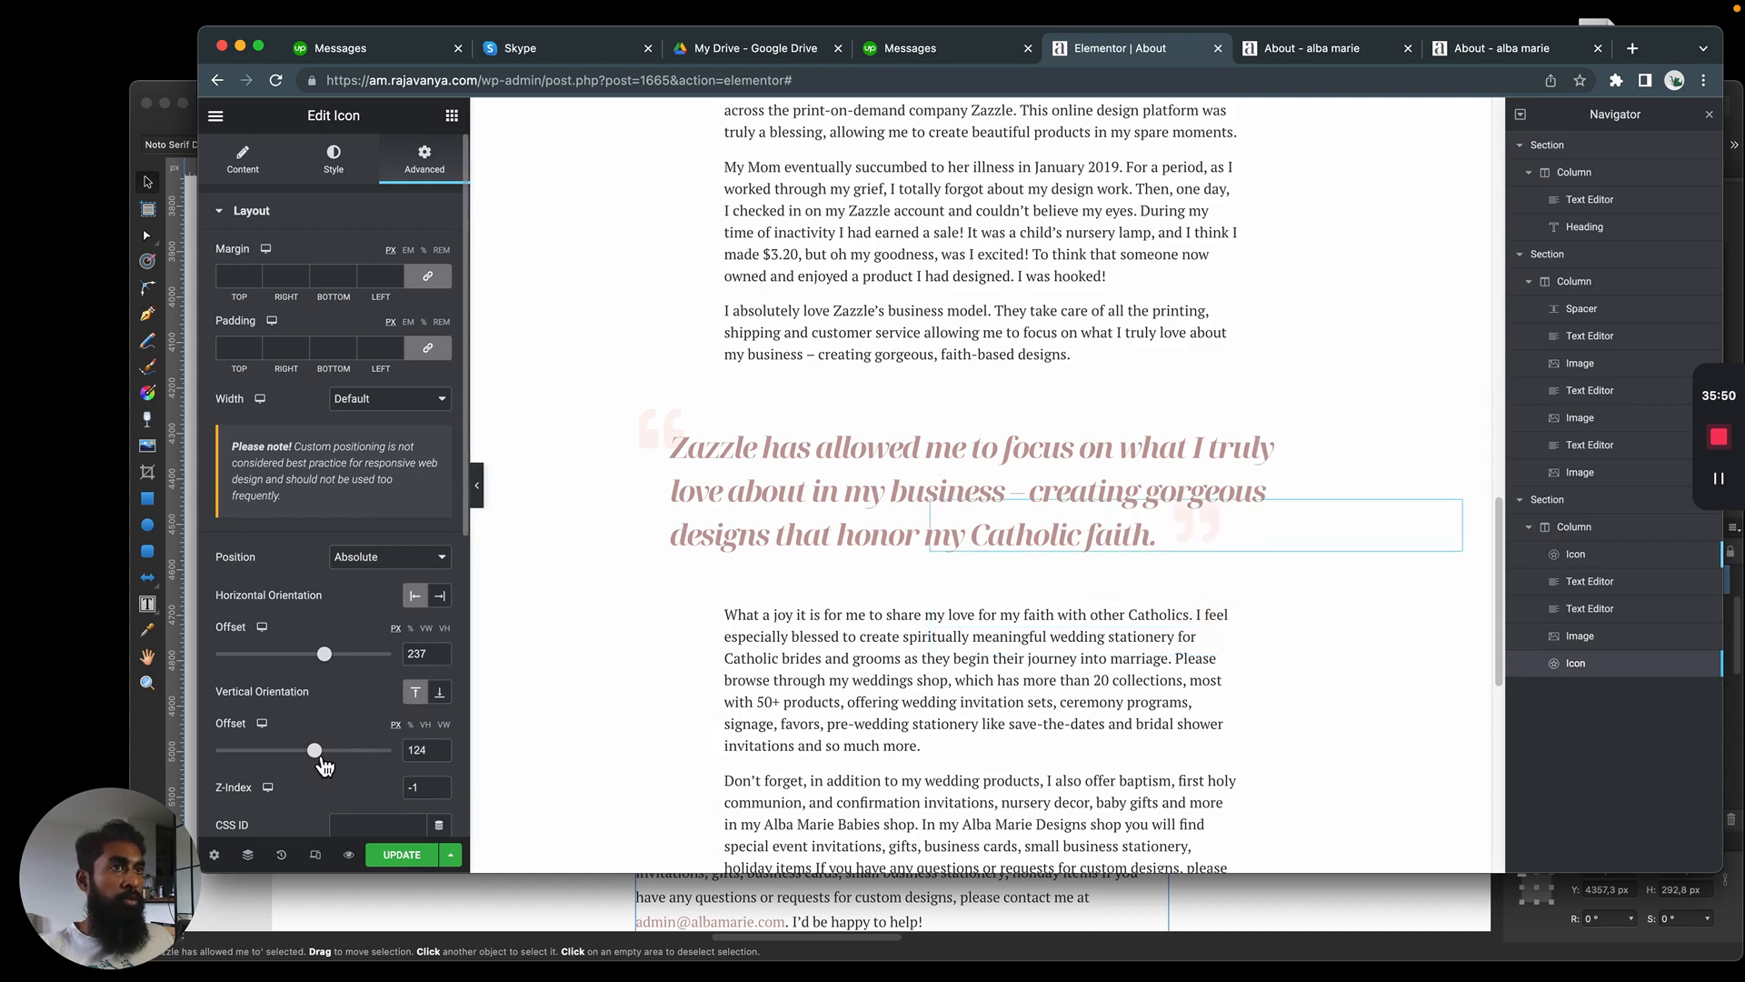
{"action": "left_click_drag", "start_coordinate": [329, 665], "coordinate": [320, 663]}
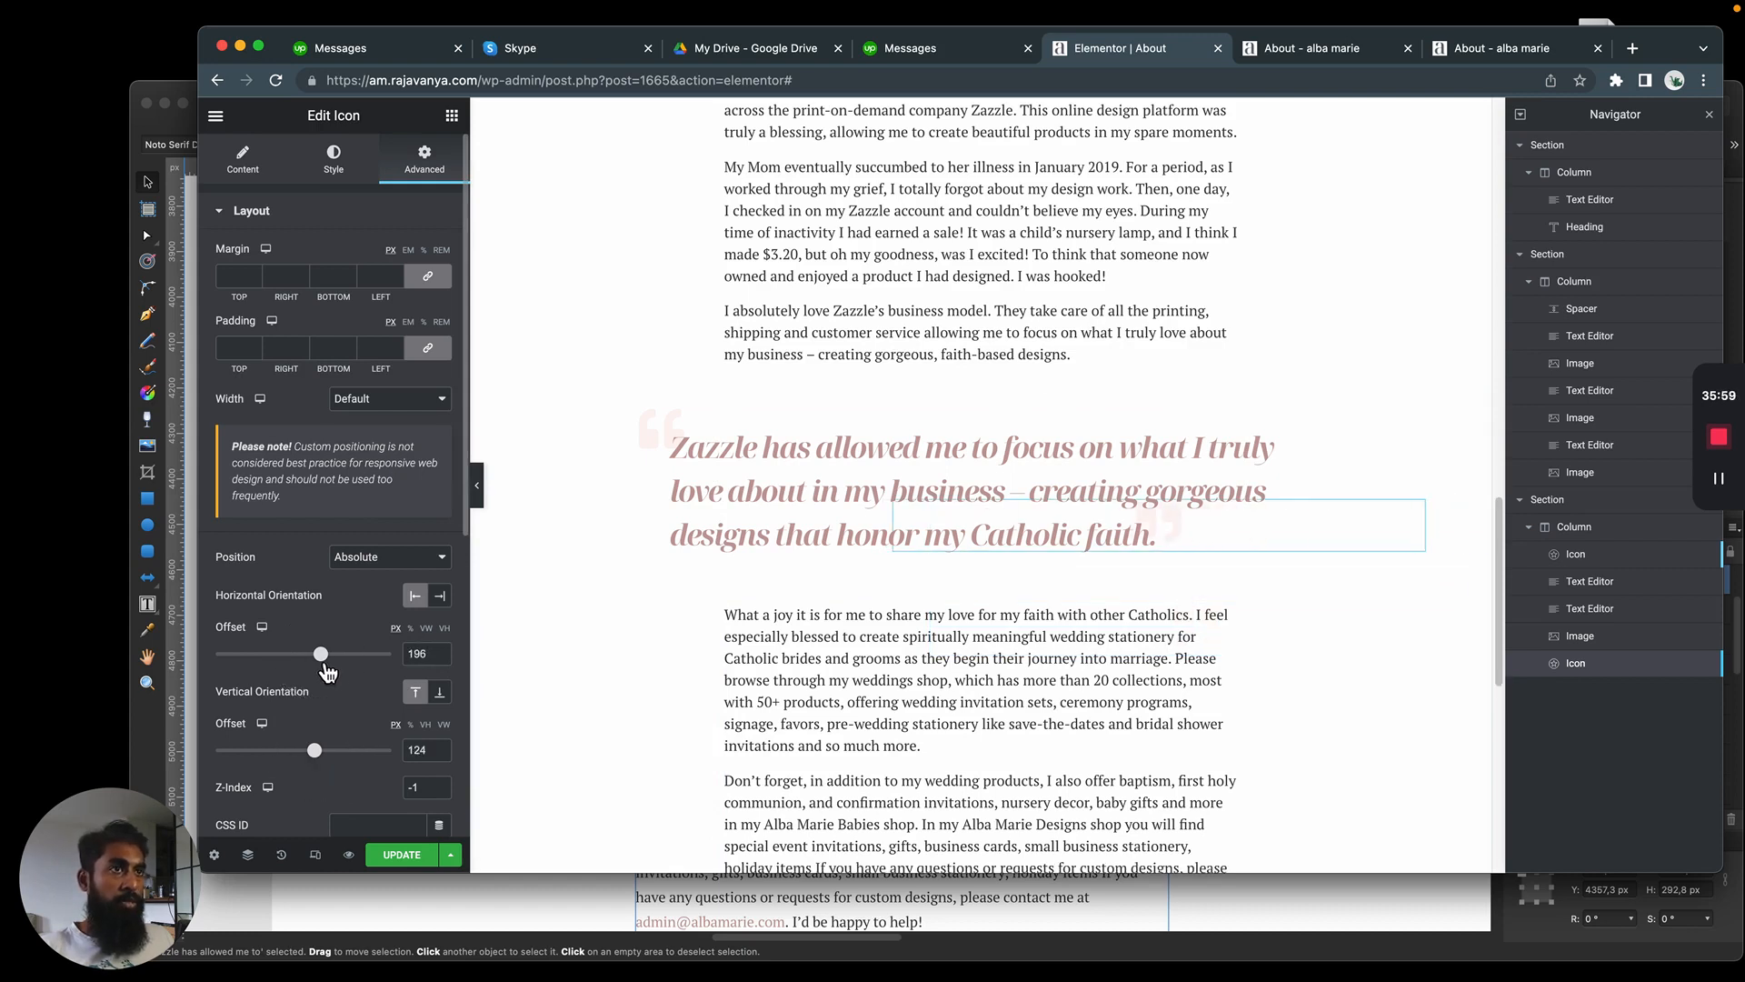
{"action": "left_click_drag", "start_coordinate": [318, 753], "coordinate": [319, 753]}
{"action": "left_click_drag", "start_coordinate": [324, 656], "coordinate": [326, 663]}
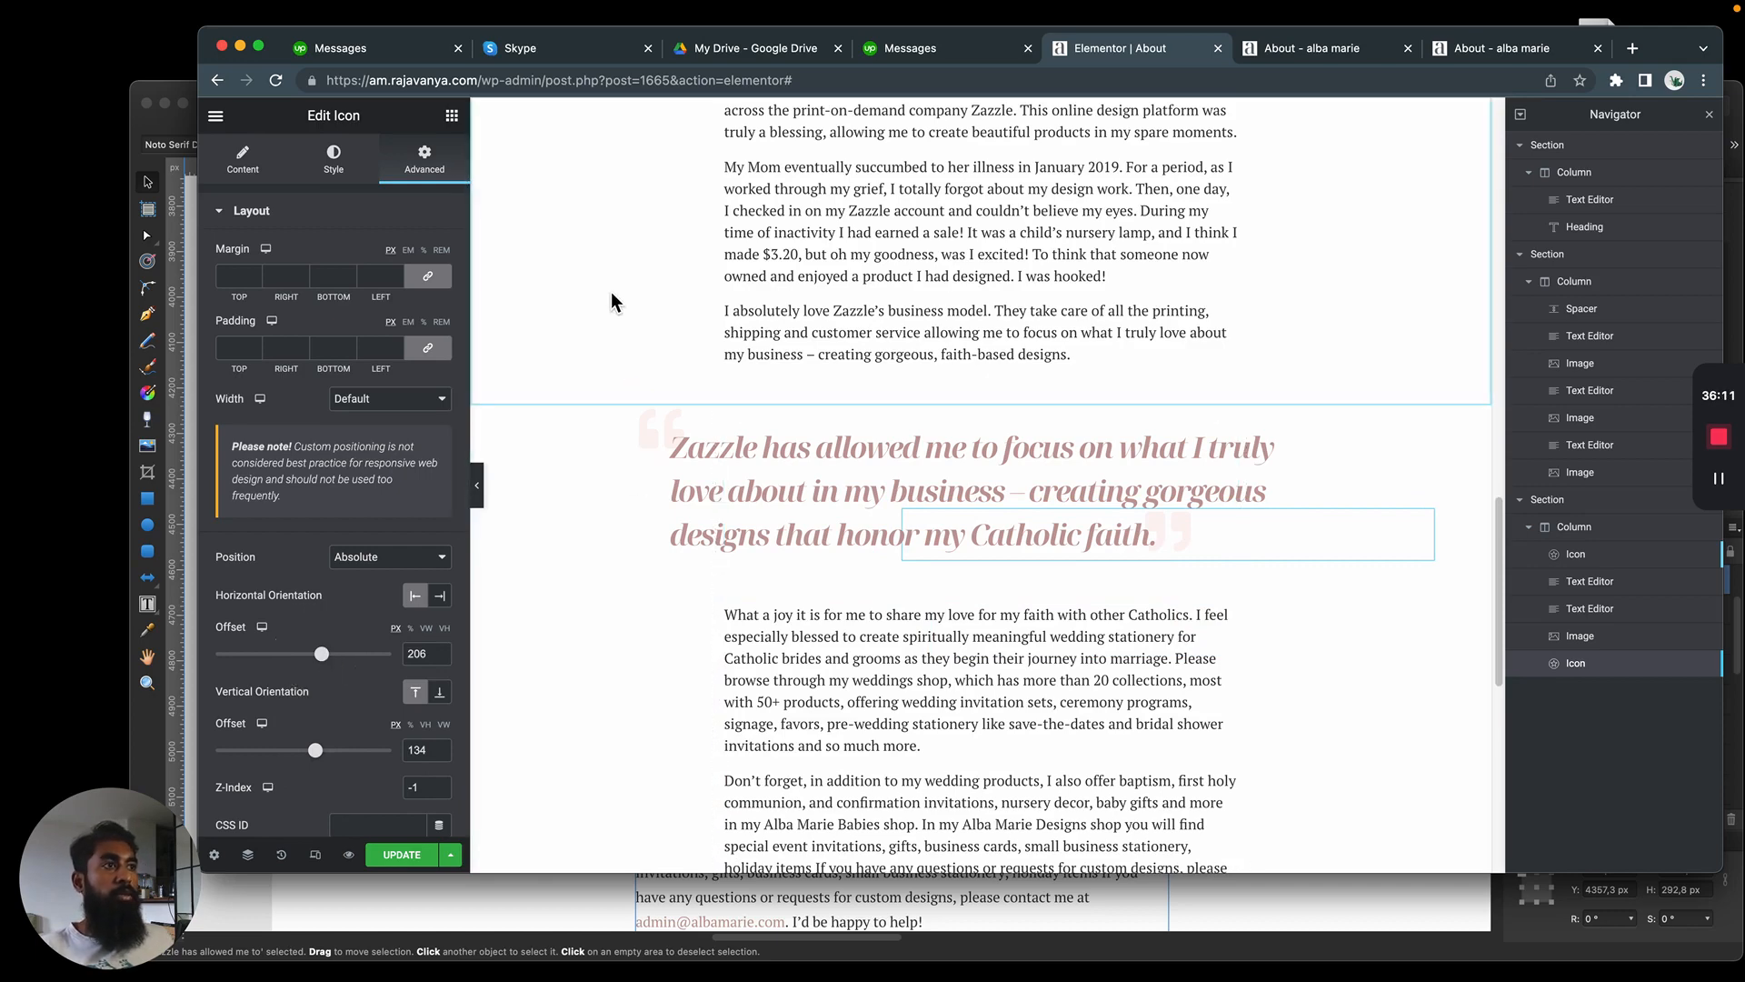
Set the top margin of the section containing the blockquote to -30 px
{"action": "left_click", "coordinate": [1027, 242]}
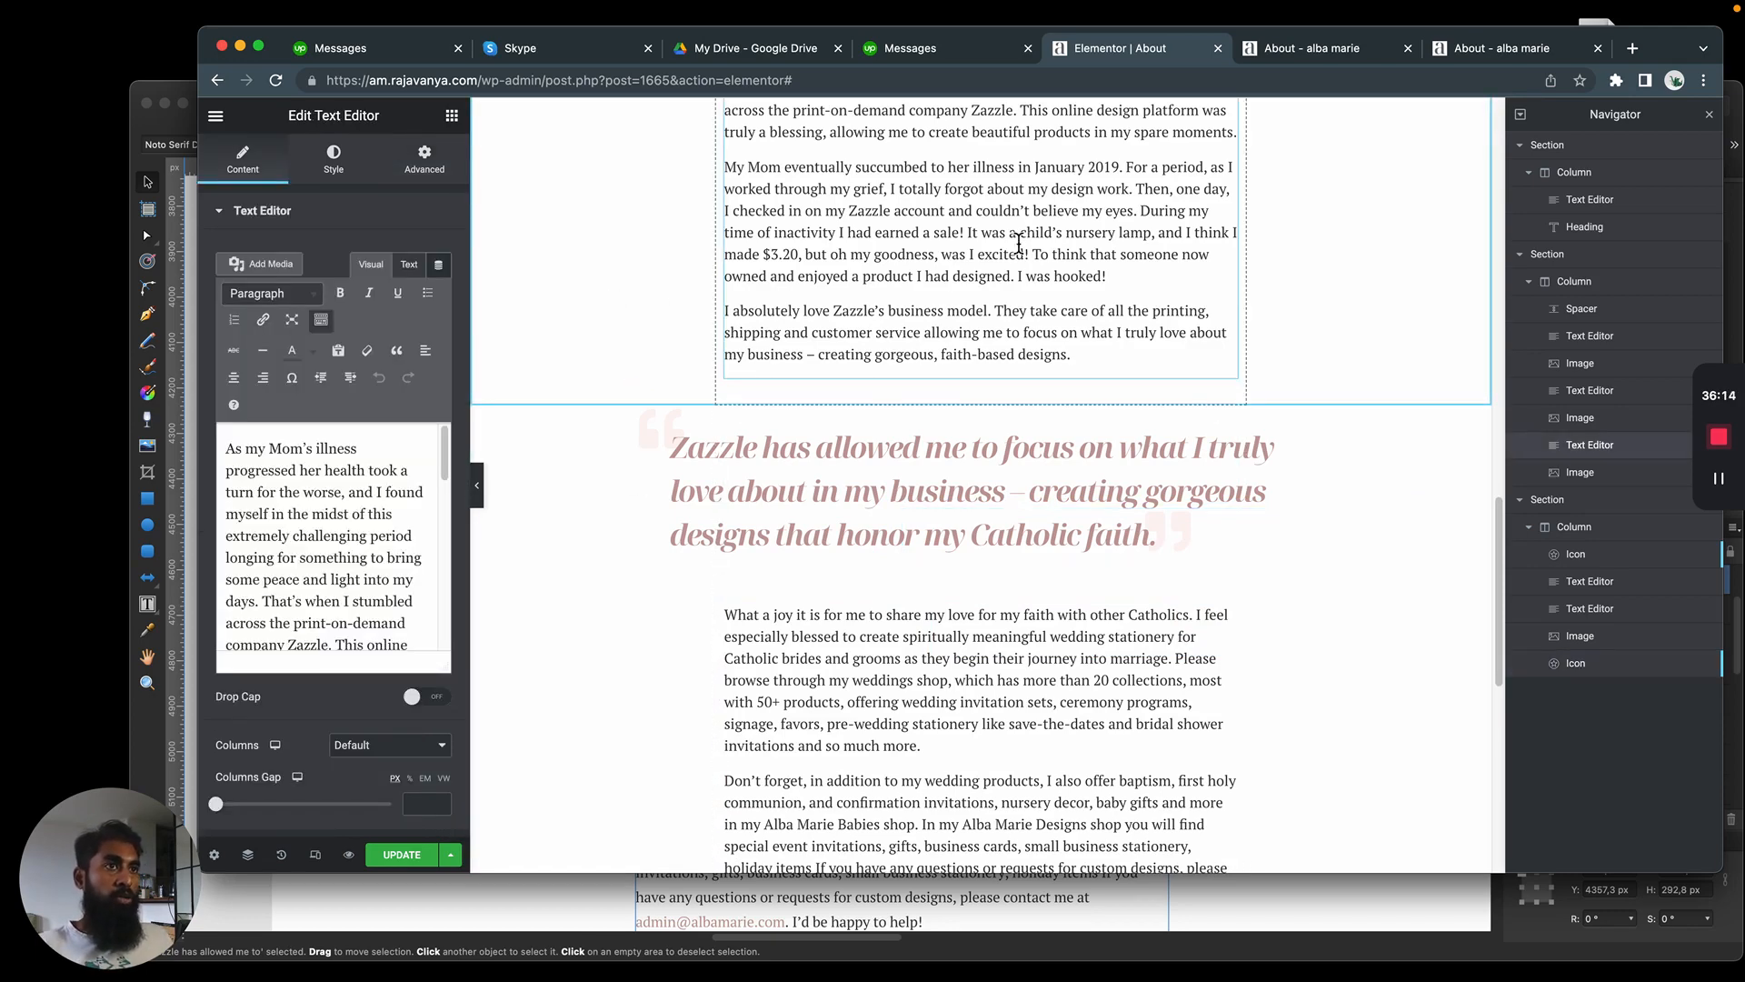
{"action": "left_click", "coordinate": [979, 377]}
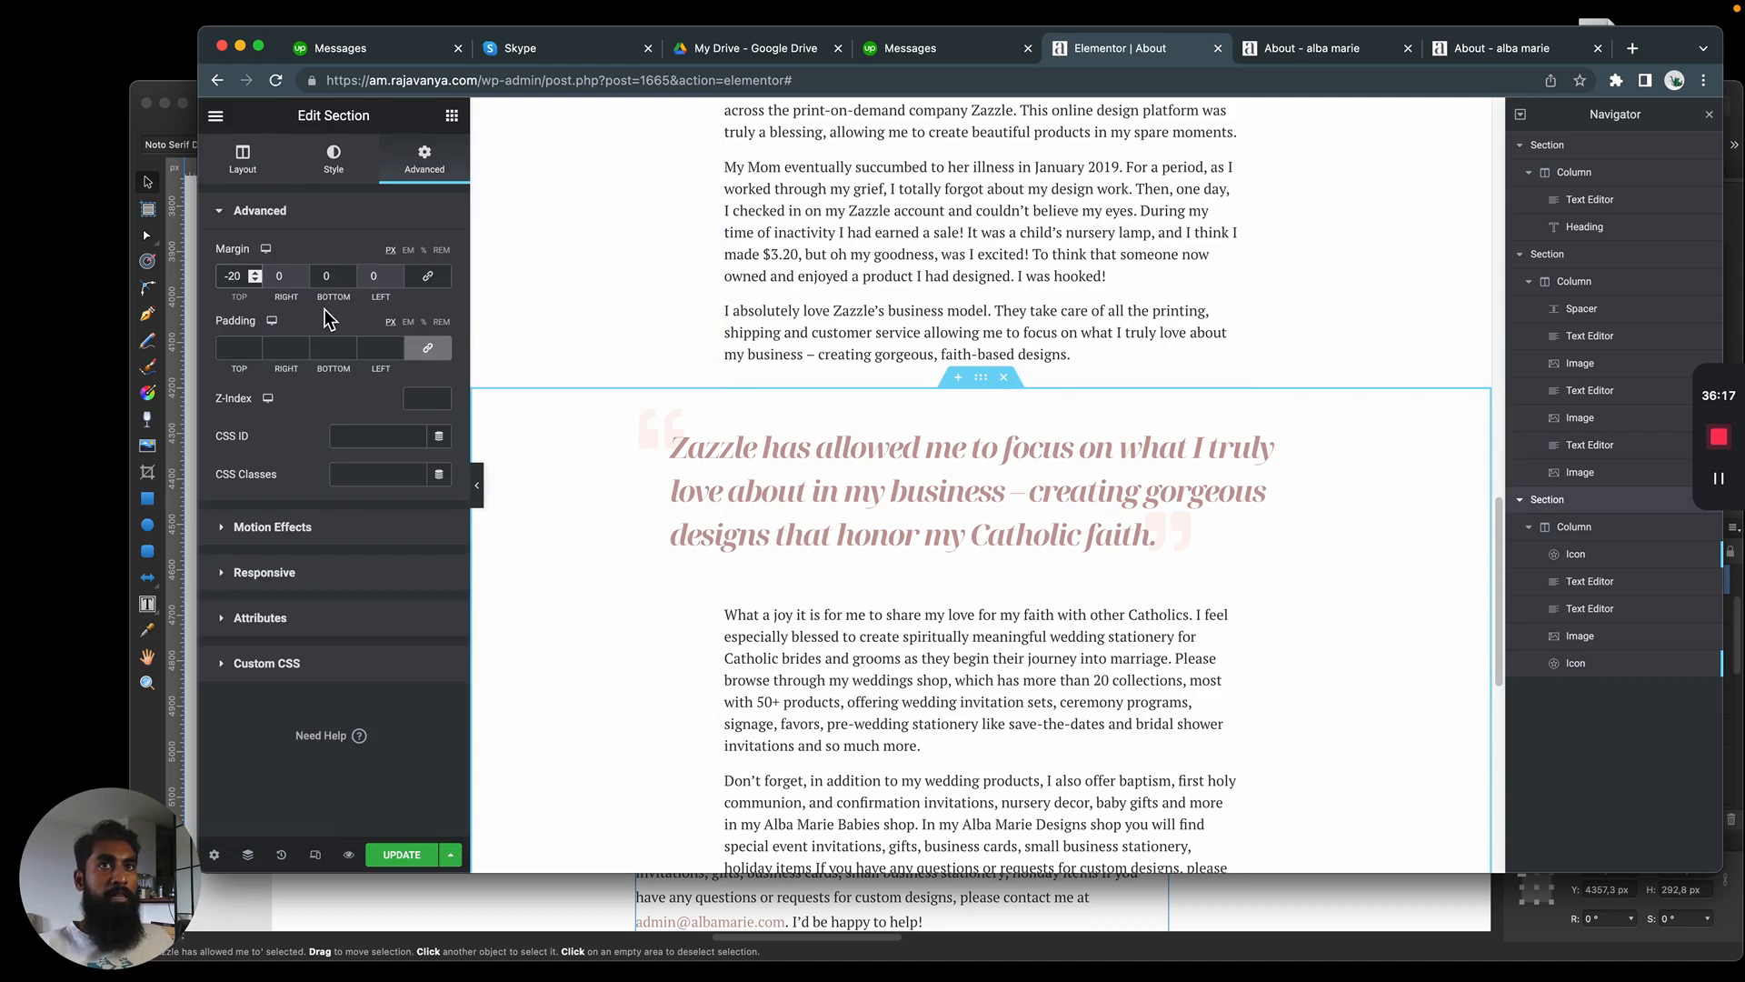
{"action": "key", "text": "Down"}
{"action": "key", "text": "Down"}
{"action": "key", "text": "Down"}
{"action": "key", "text": "Down"}
{"action": "key", "text": "Down"}
{"action": "key", "text": "Down"}
{"action": "key", "text": "Down"}
{"action": "key", "text": "Down"}
{"action": "key", "text": "Down"}
{"action": "key", "text": "Down"}
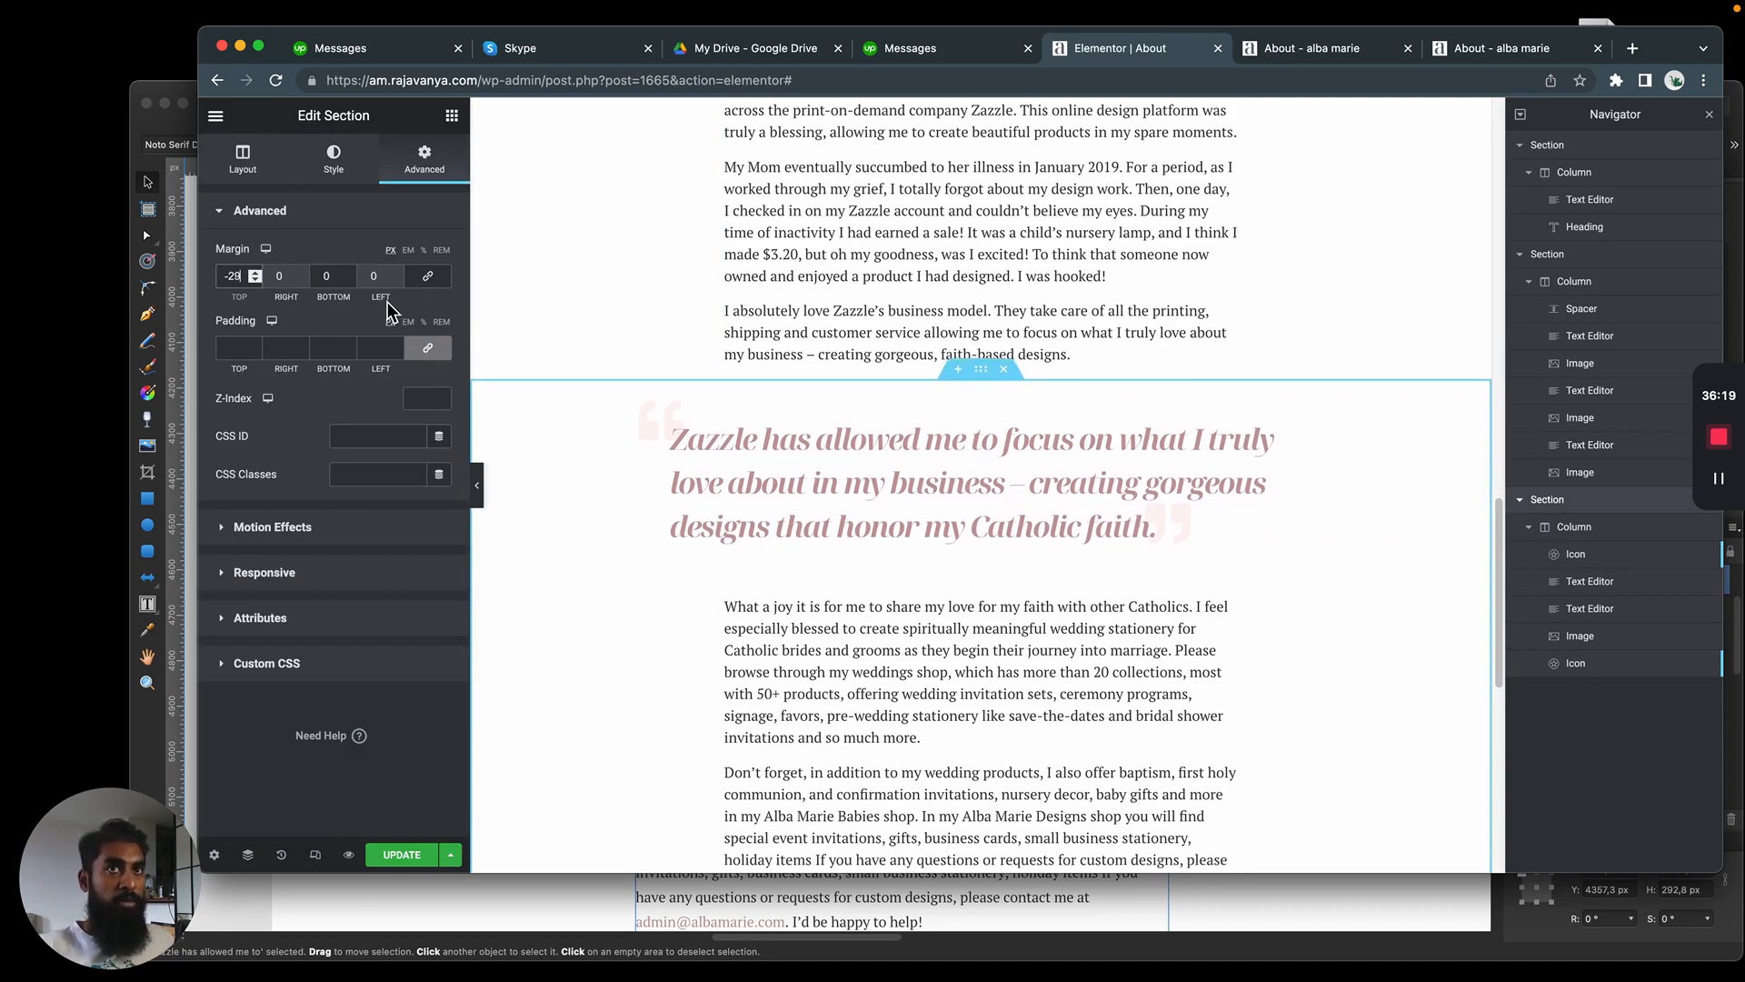
{"action": "left_click", "coordinate": [347, 700]}
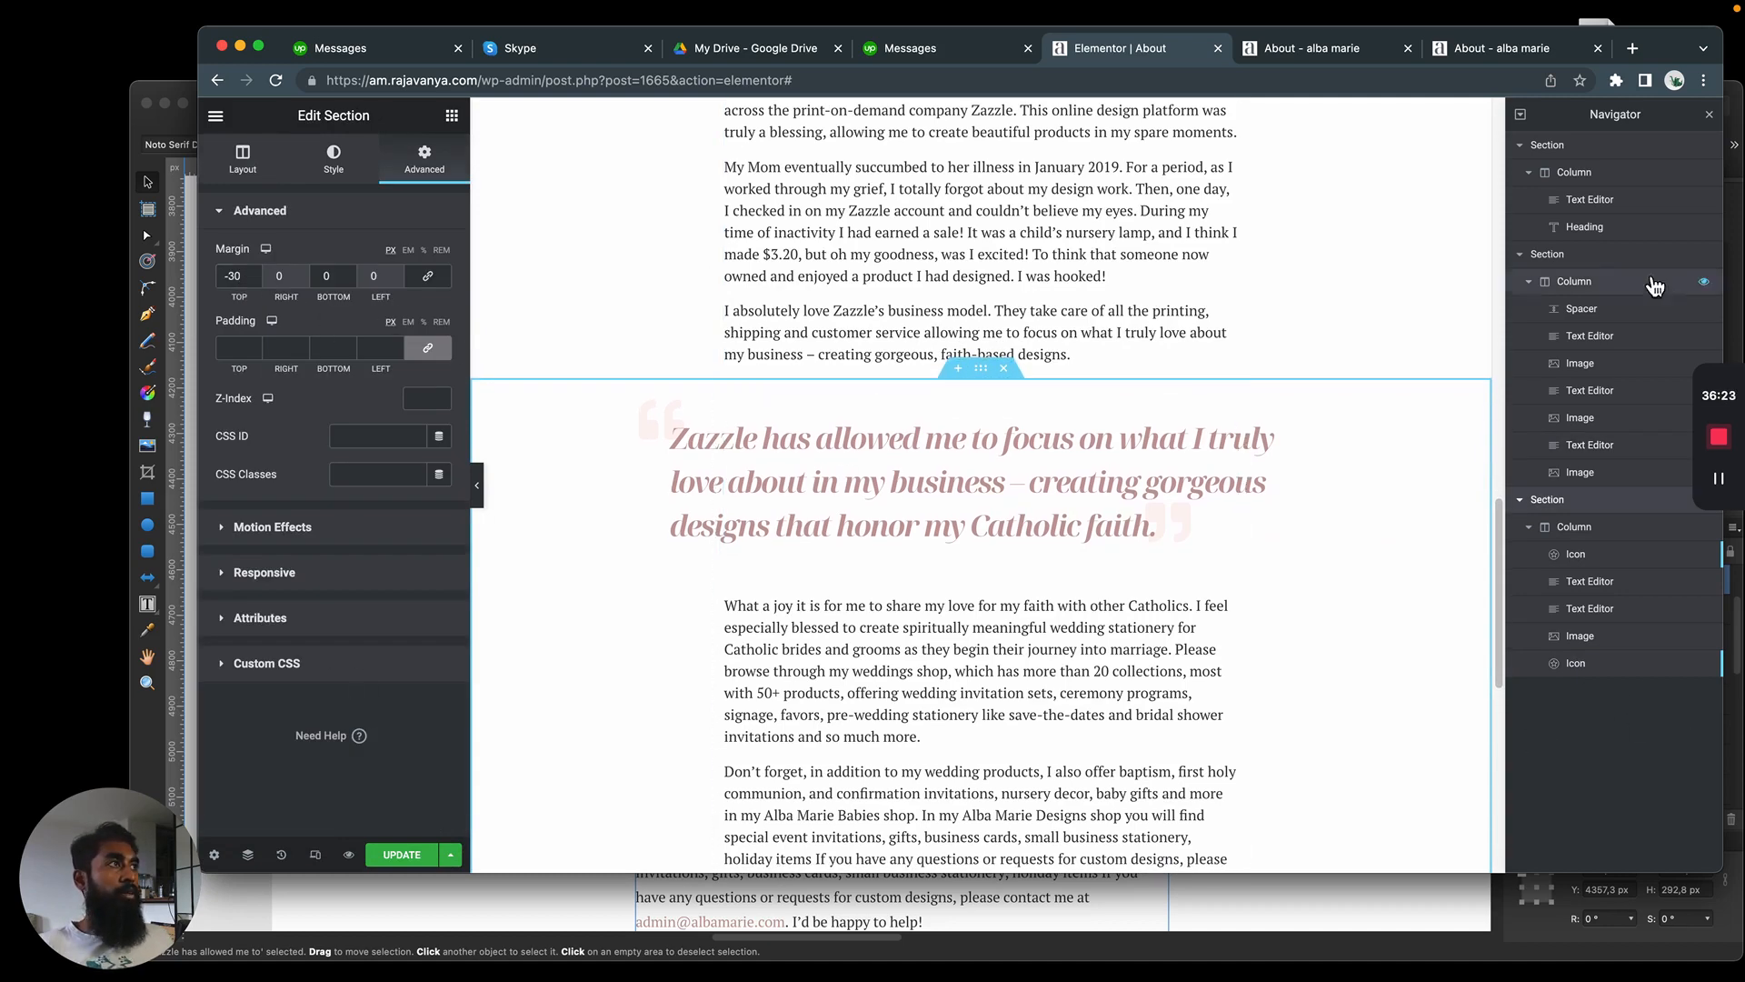
Review the page's spacing around the photo and blockquote, and examine the blockquote section's layout and style settings
{"action": "left_click", "coordinate": [1642, 182]}
{"action": "scroll", "coordinate": [1325, 412], "scroll_direction": "down", "scroll_amount": 15}
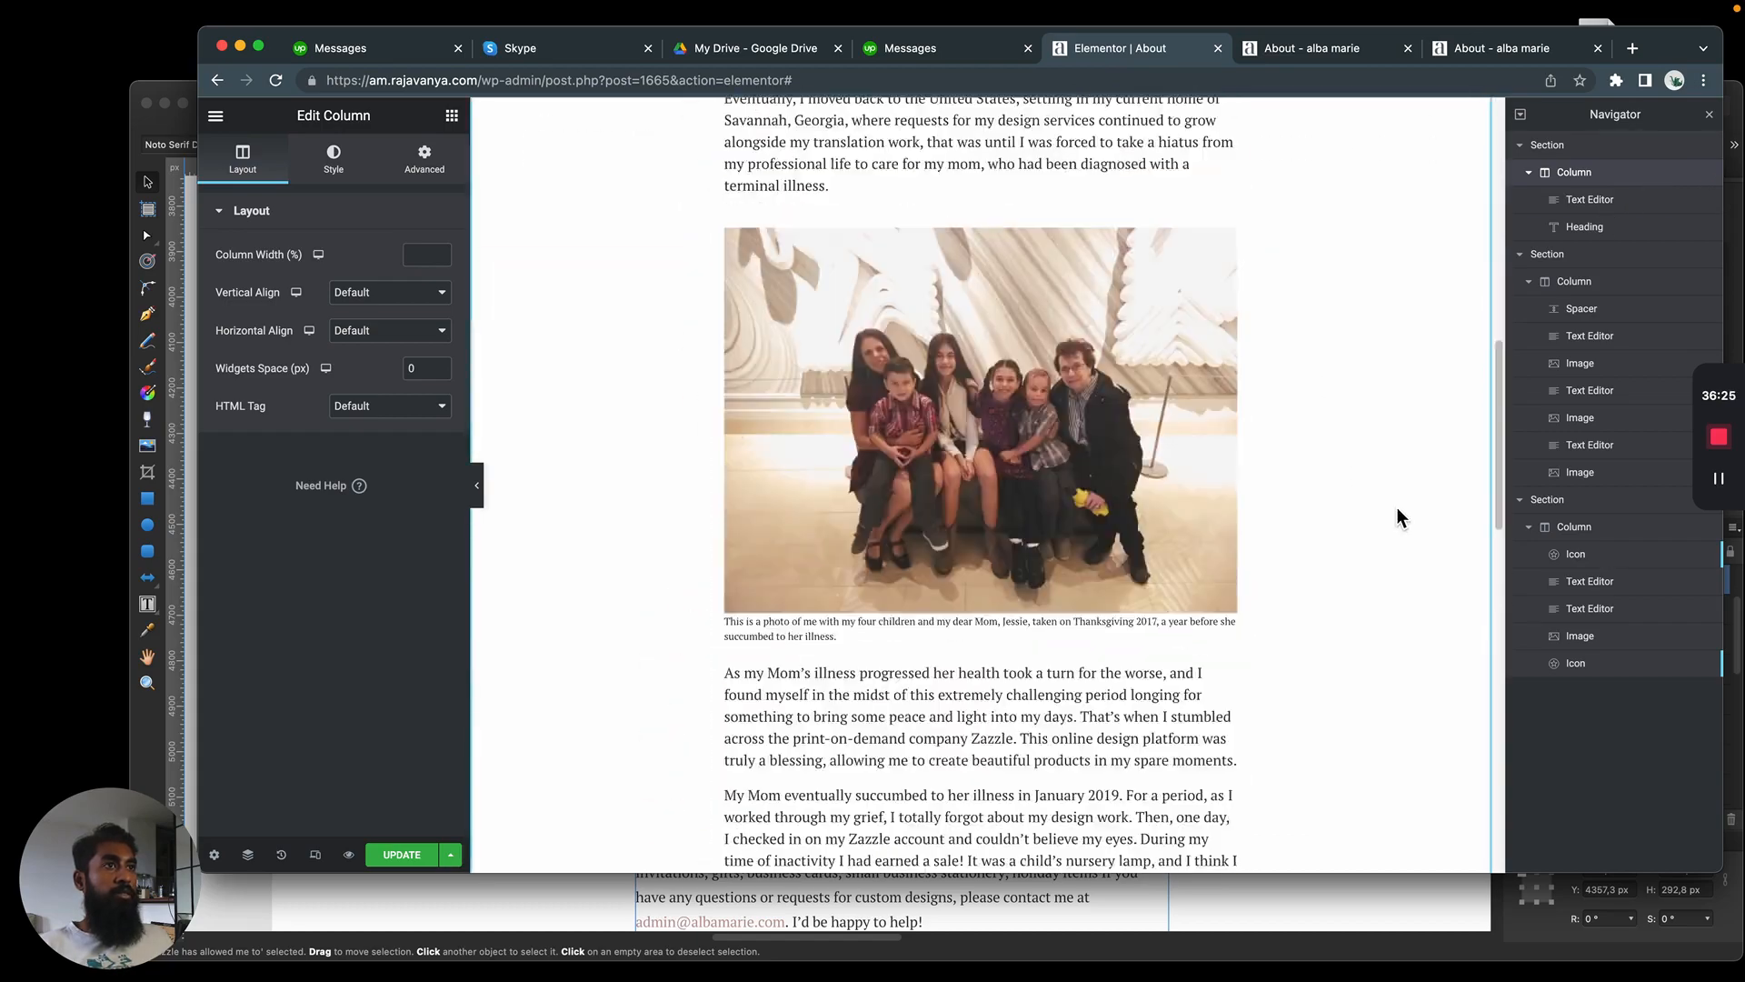
{"action": "scroll", "coordinate": [1394, 591], "scroll_direction": "up", "scroll_amount": 5}
{"action": "scroll", "coordinate": [1444, 623], "scroll_direction": "down", "scroll_amount": 2}
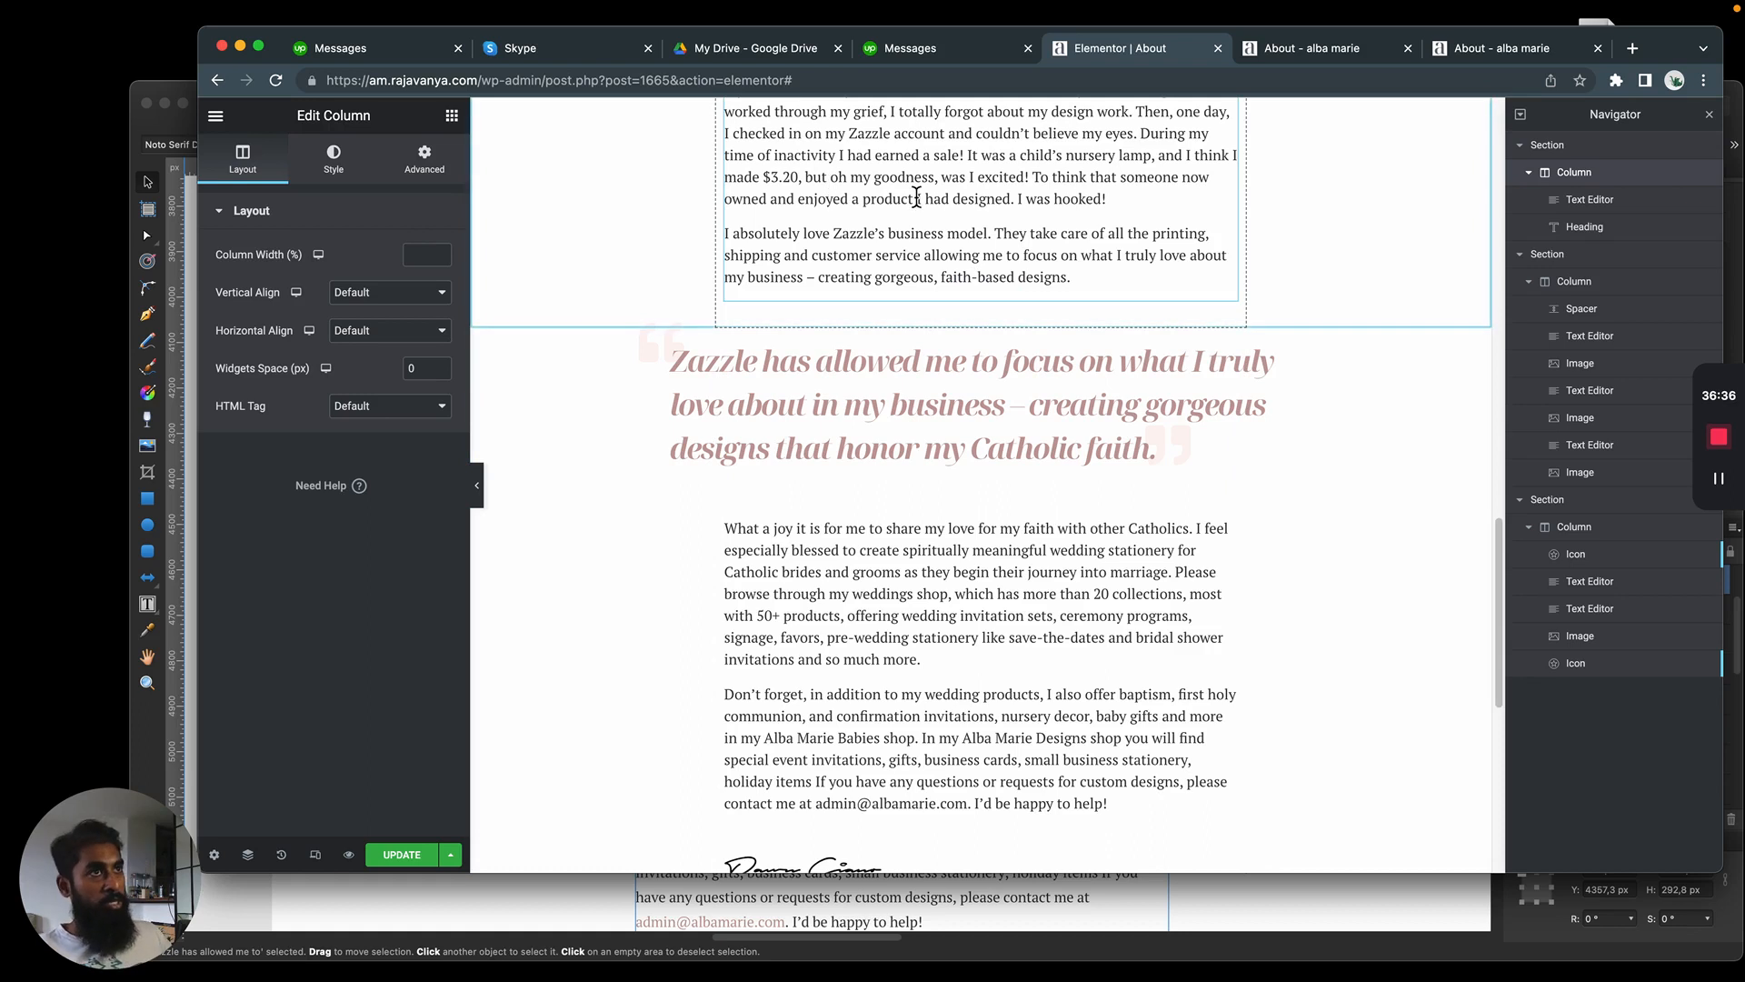
{"action": "left_click", "coordinate": [982, 292]}
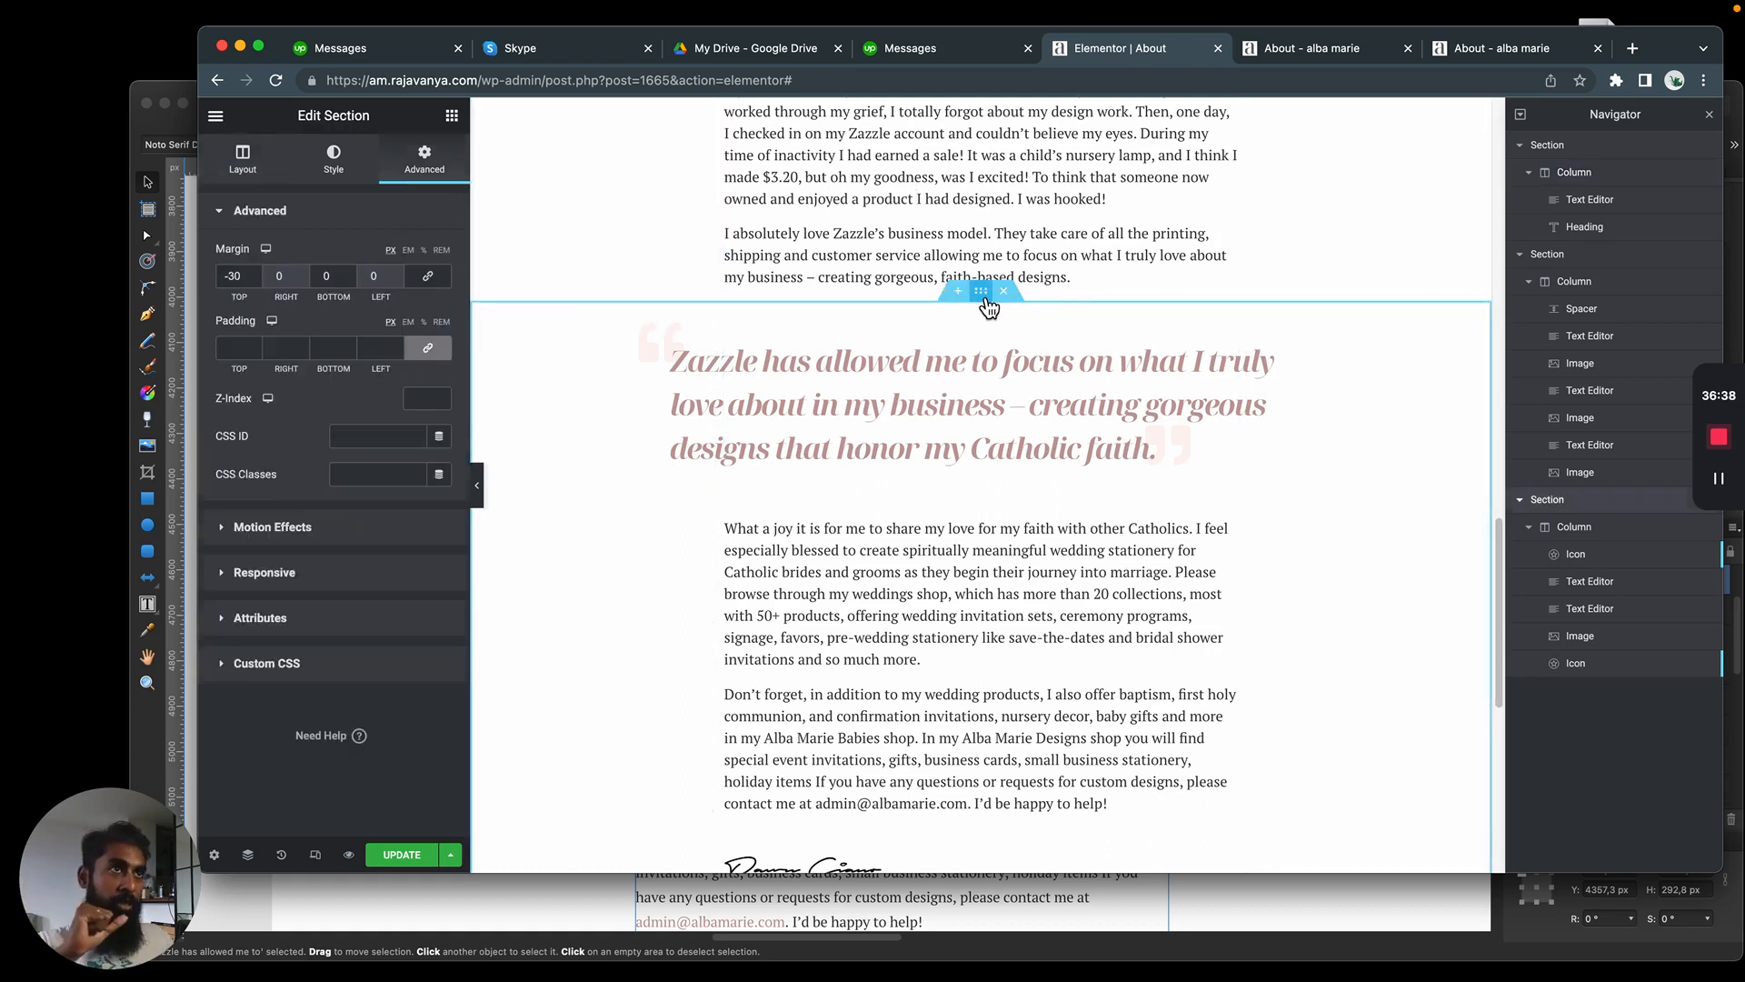
{"action": "left_click", "coordinate": [247, 168]}
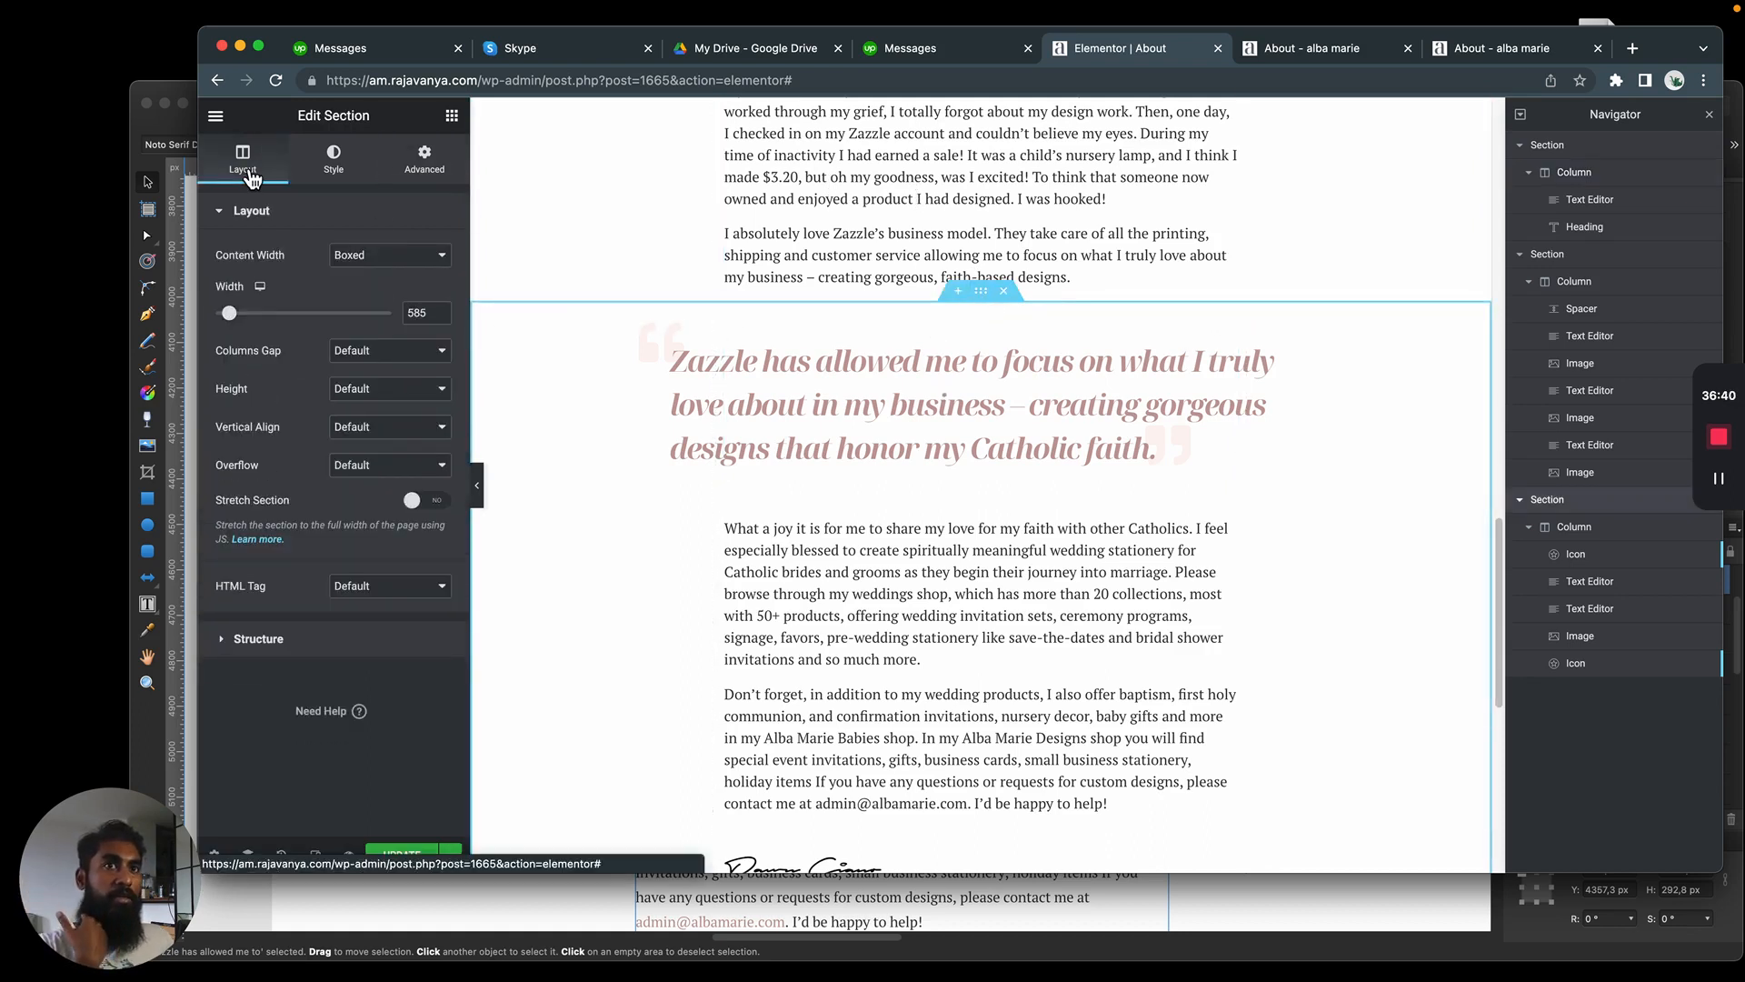
{"action": "left_click", "coordinate": [333, 162]}
{"action": "left_click", "coordinate": [247, 168]}
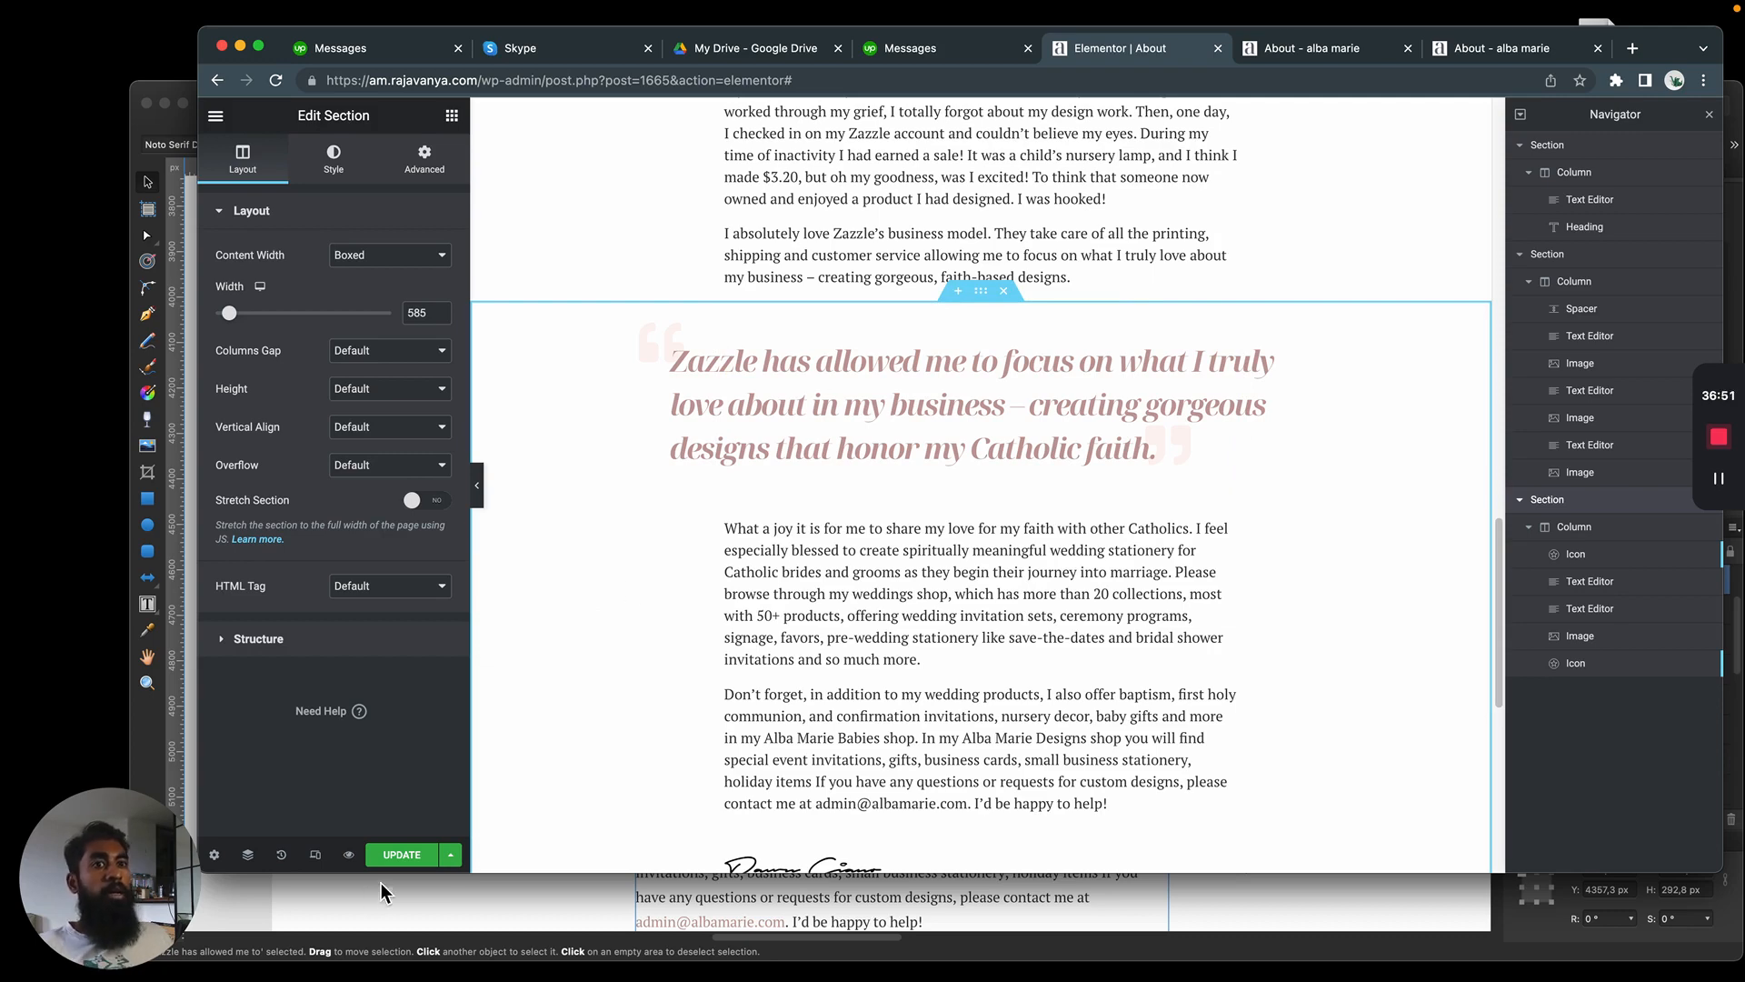
Save the page update and check the blockquote's width and quotation marks in the page preview
{"action": "left_click", "coordinate": [1295, 50]}
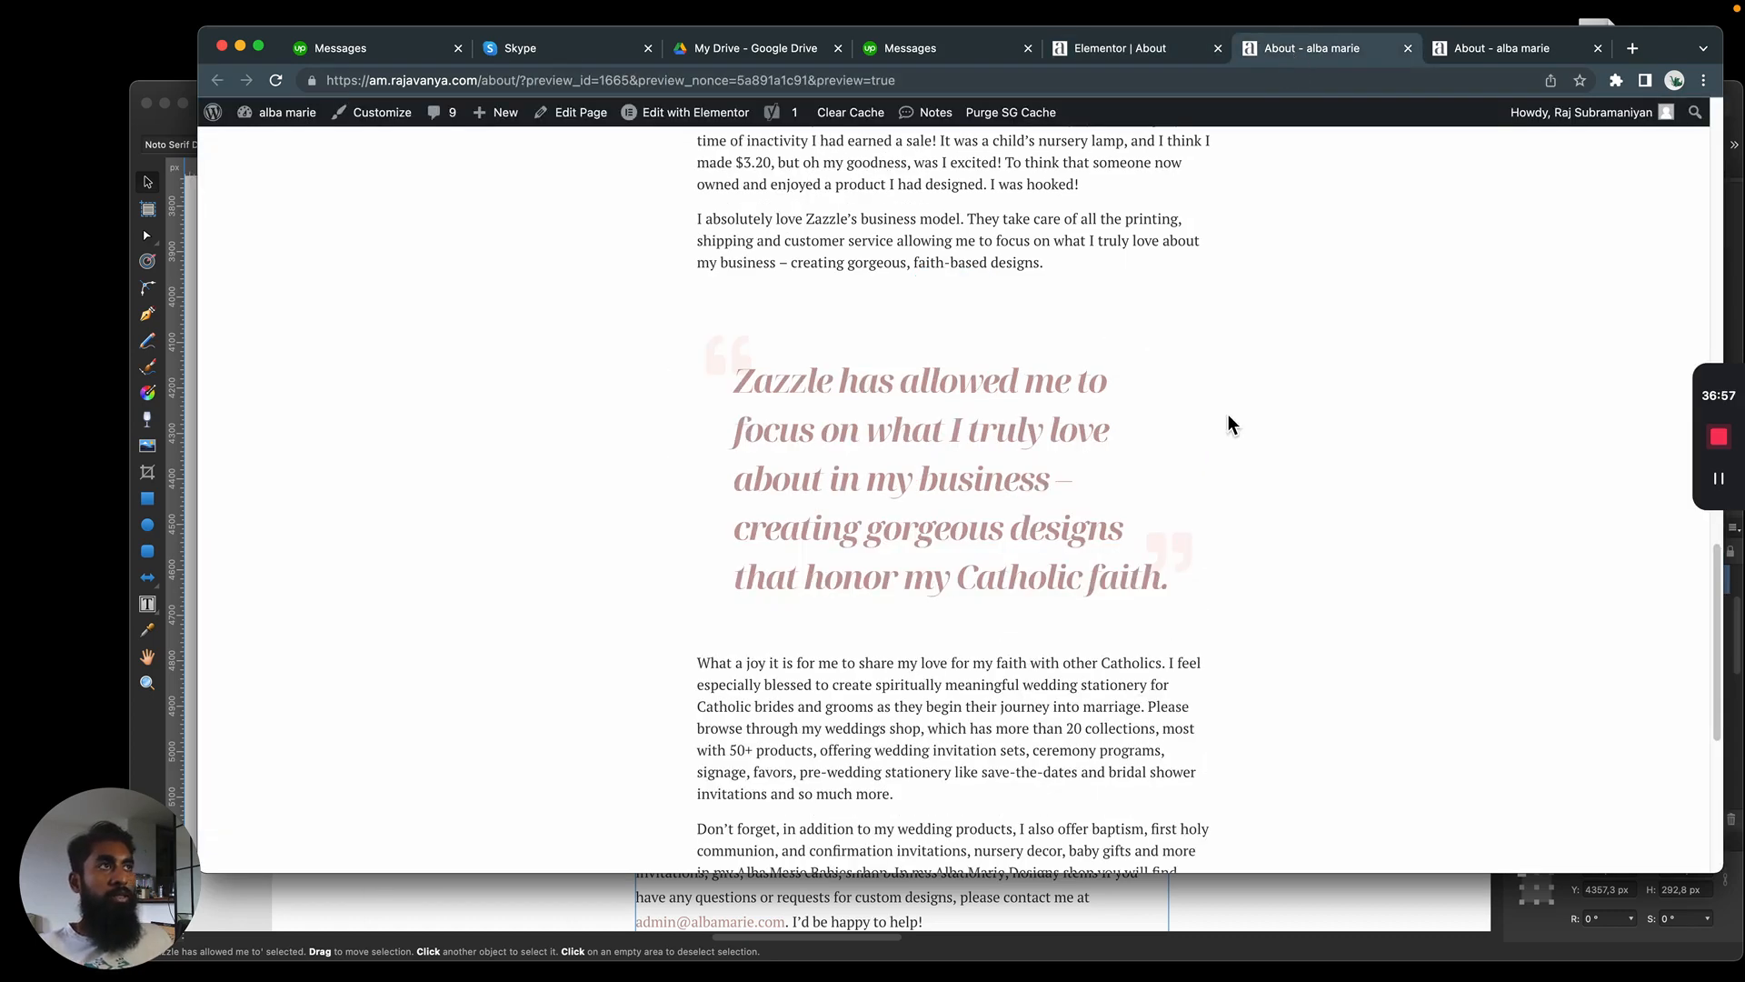
{"action": "left_click", "coordinate": [1142, 44]}
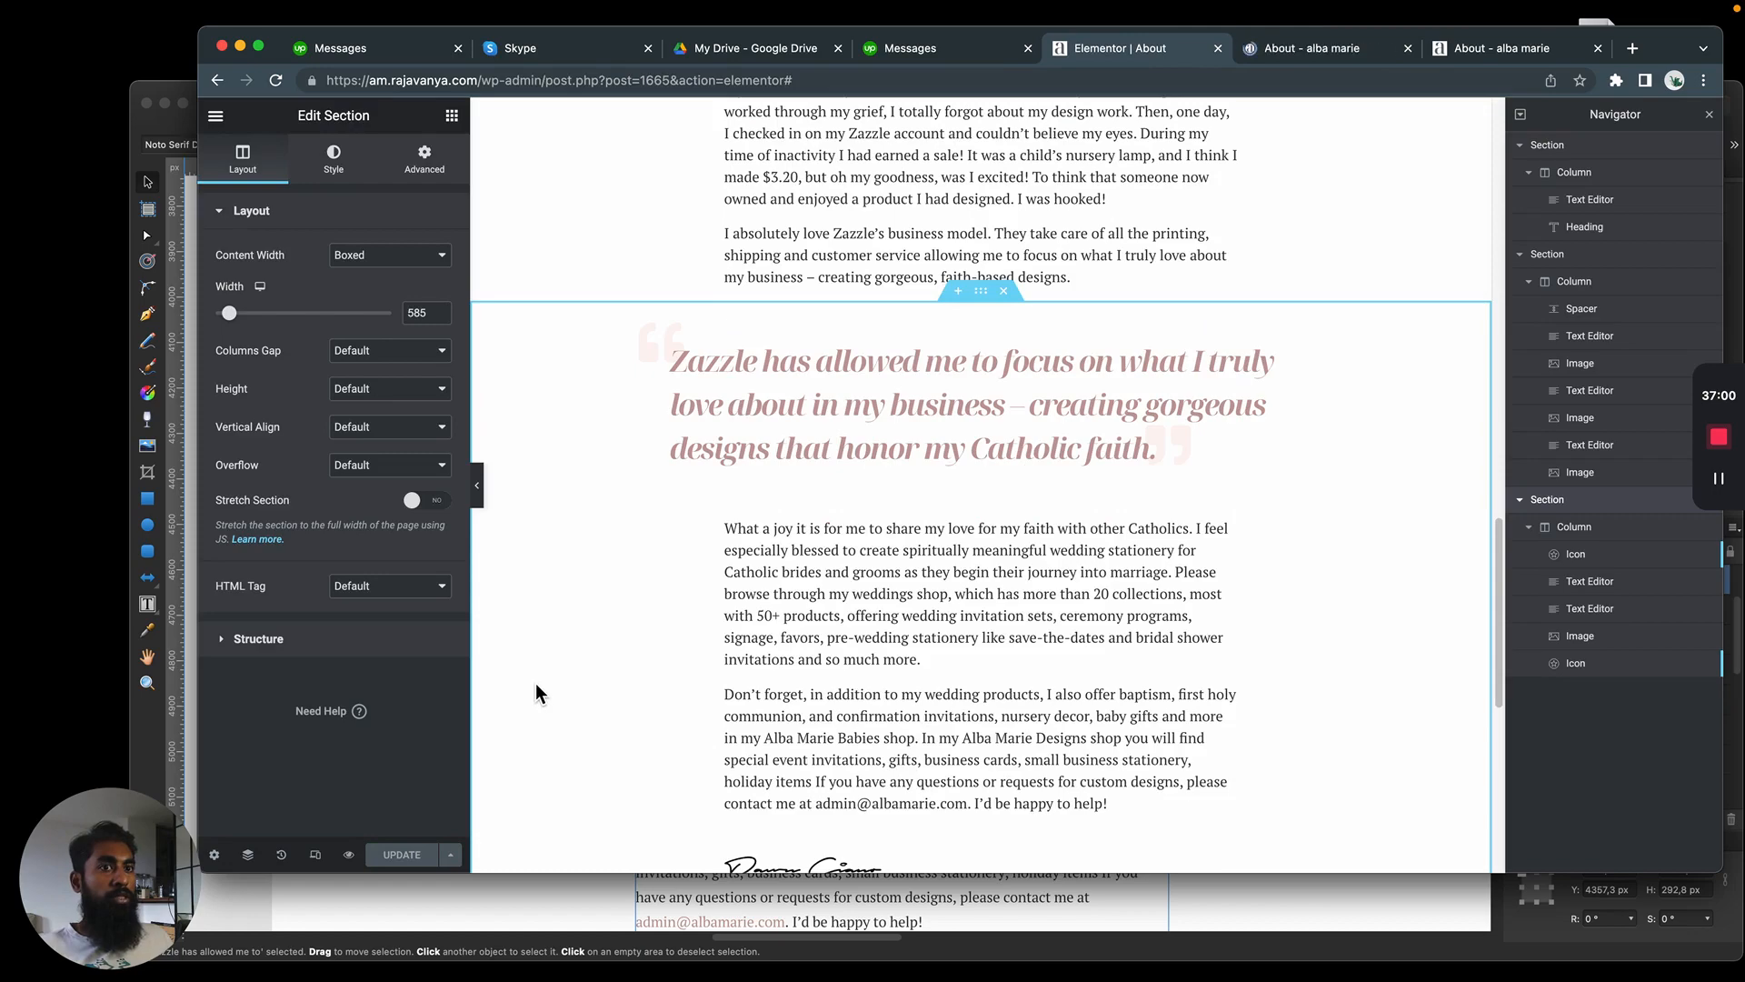
{"action": "left_click", "coordinate": [1302, 48]}
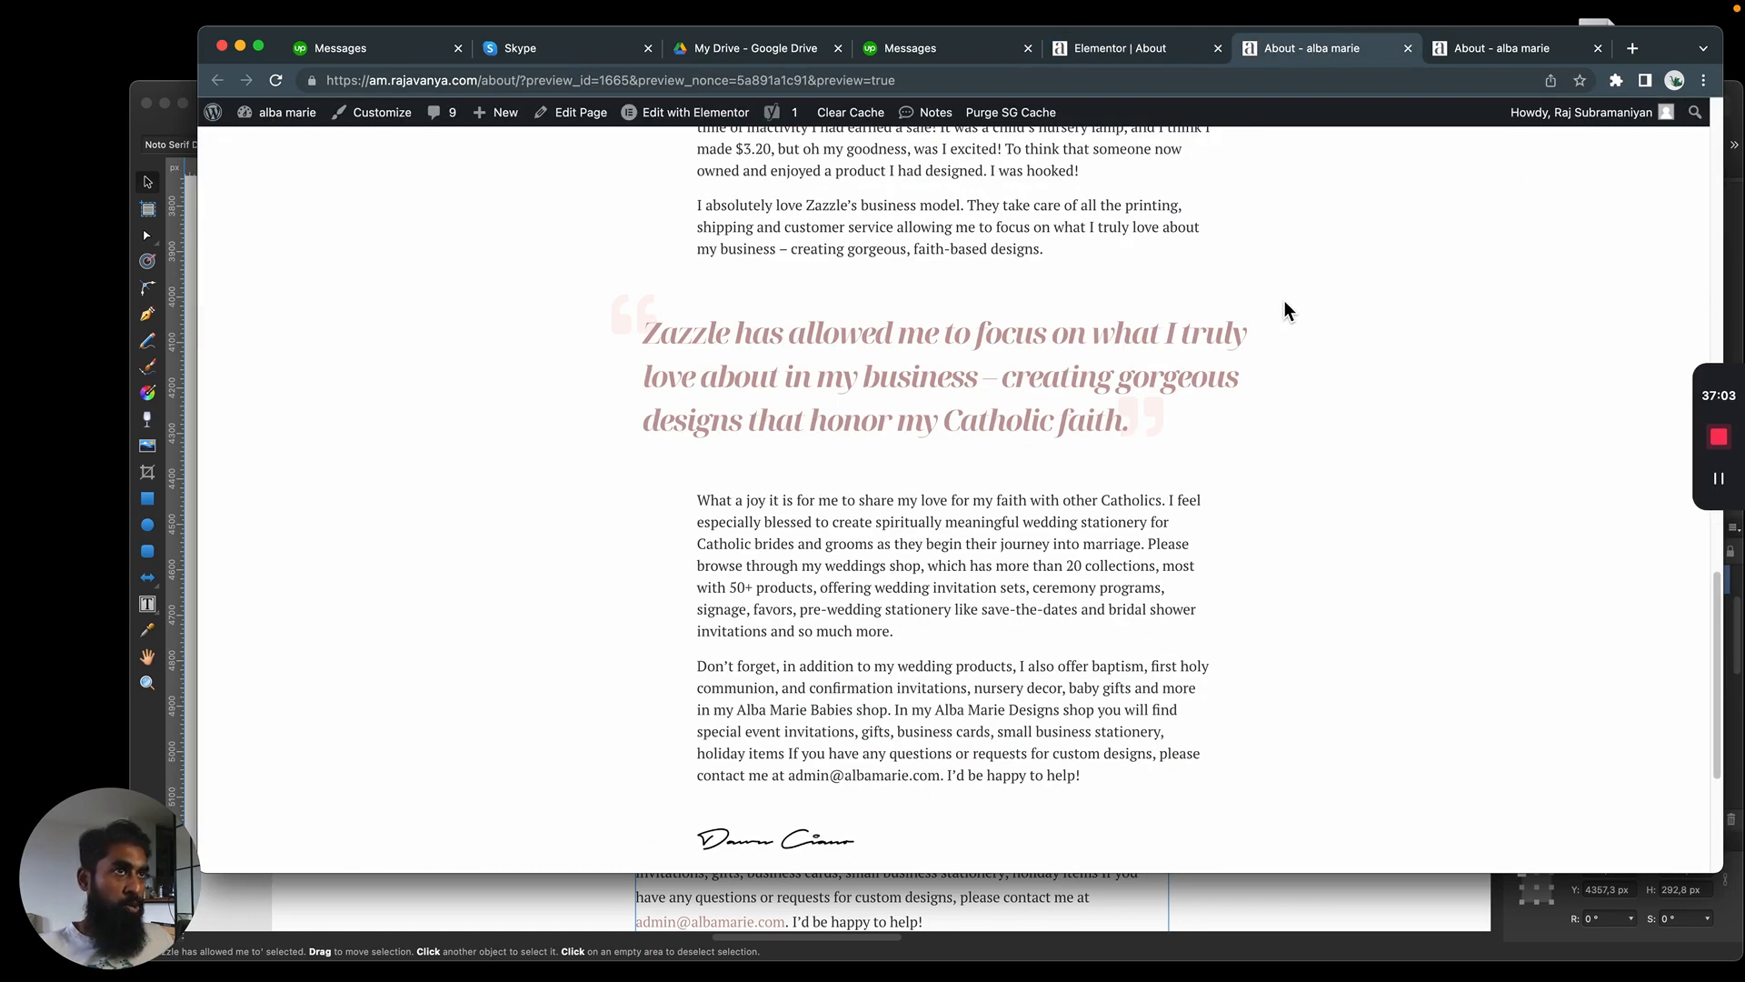
{"action": "scroll", "coordinate": [1363, 432], "scroll_direction": "up", "scroll_amount": 10}
{"action": "scroll", "coordinate": [1302, 417], "scroll_direction": "down", "scroll_amount": 9}
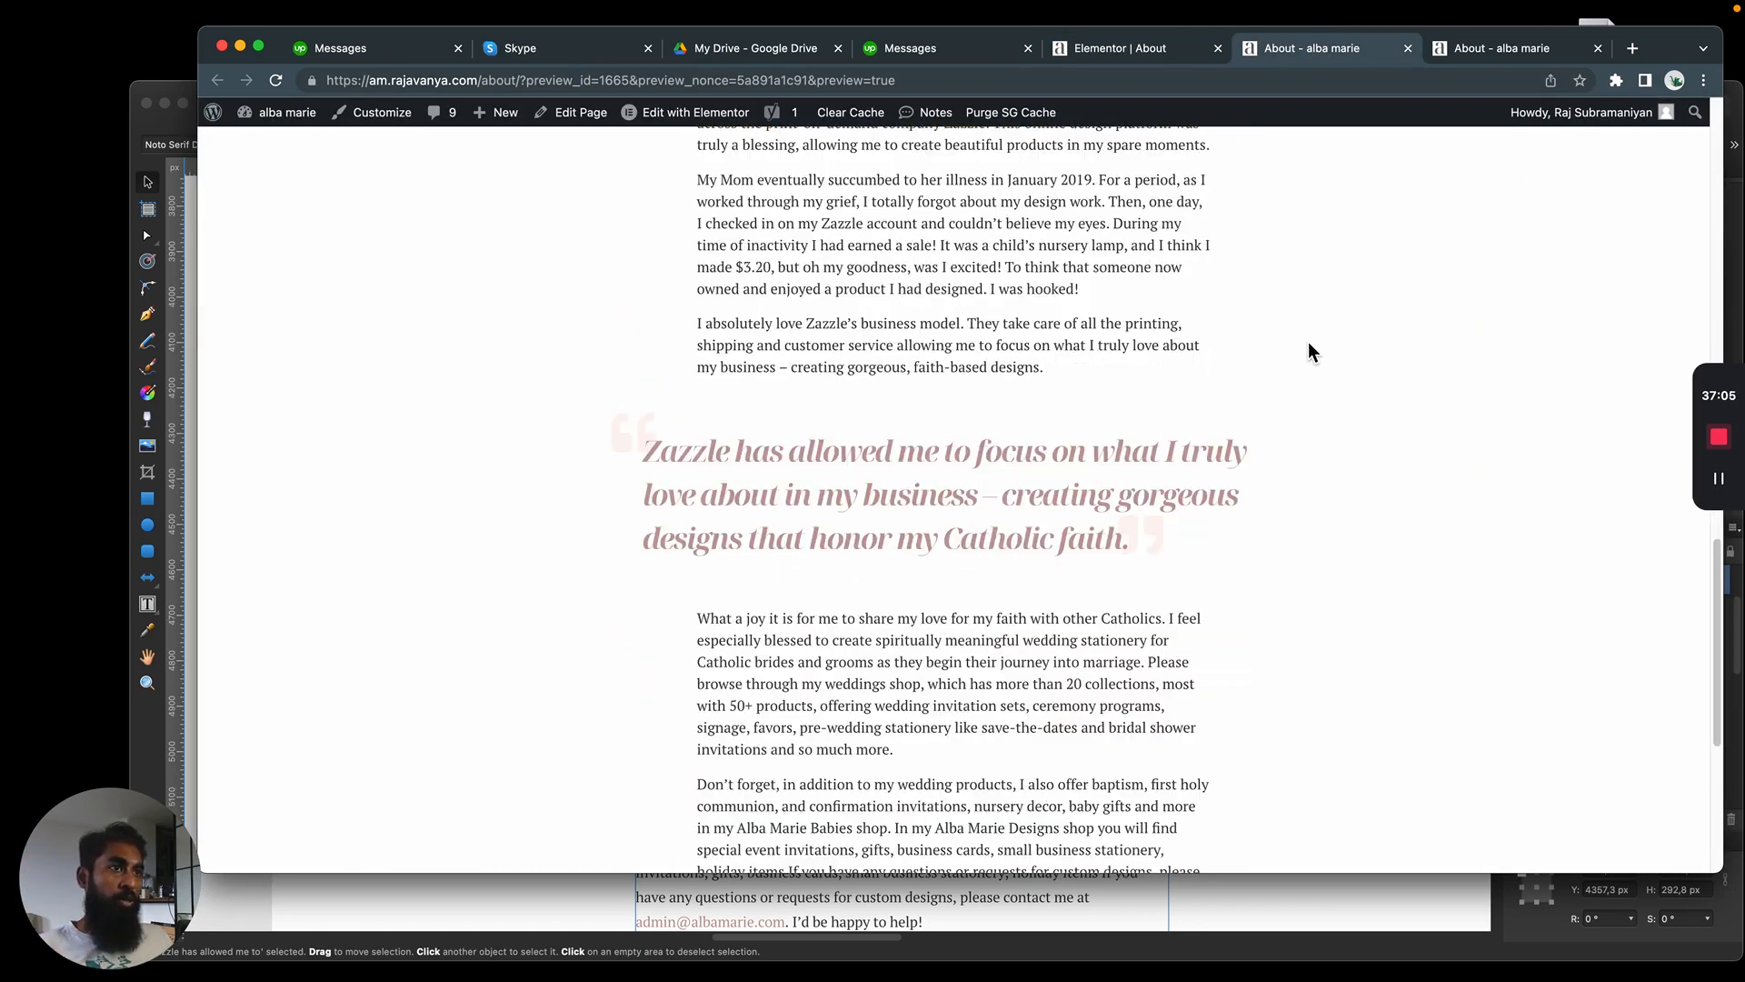
{"action": "triple_click", "coordinate": [1007, 470]}
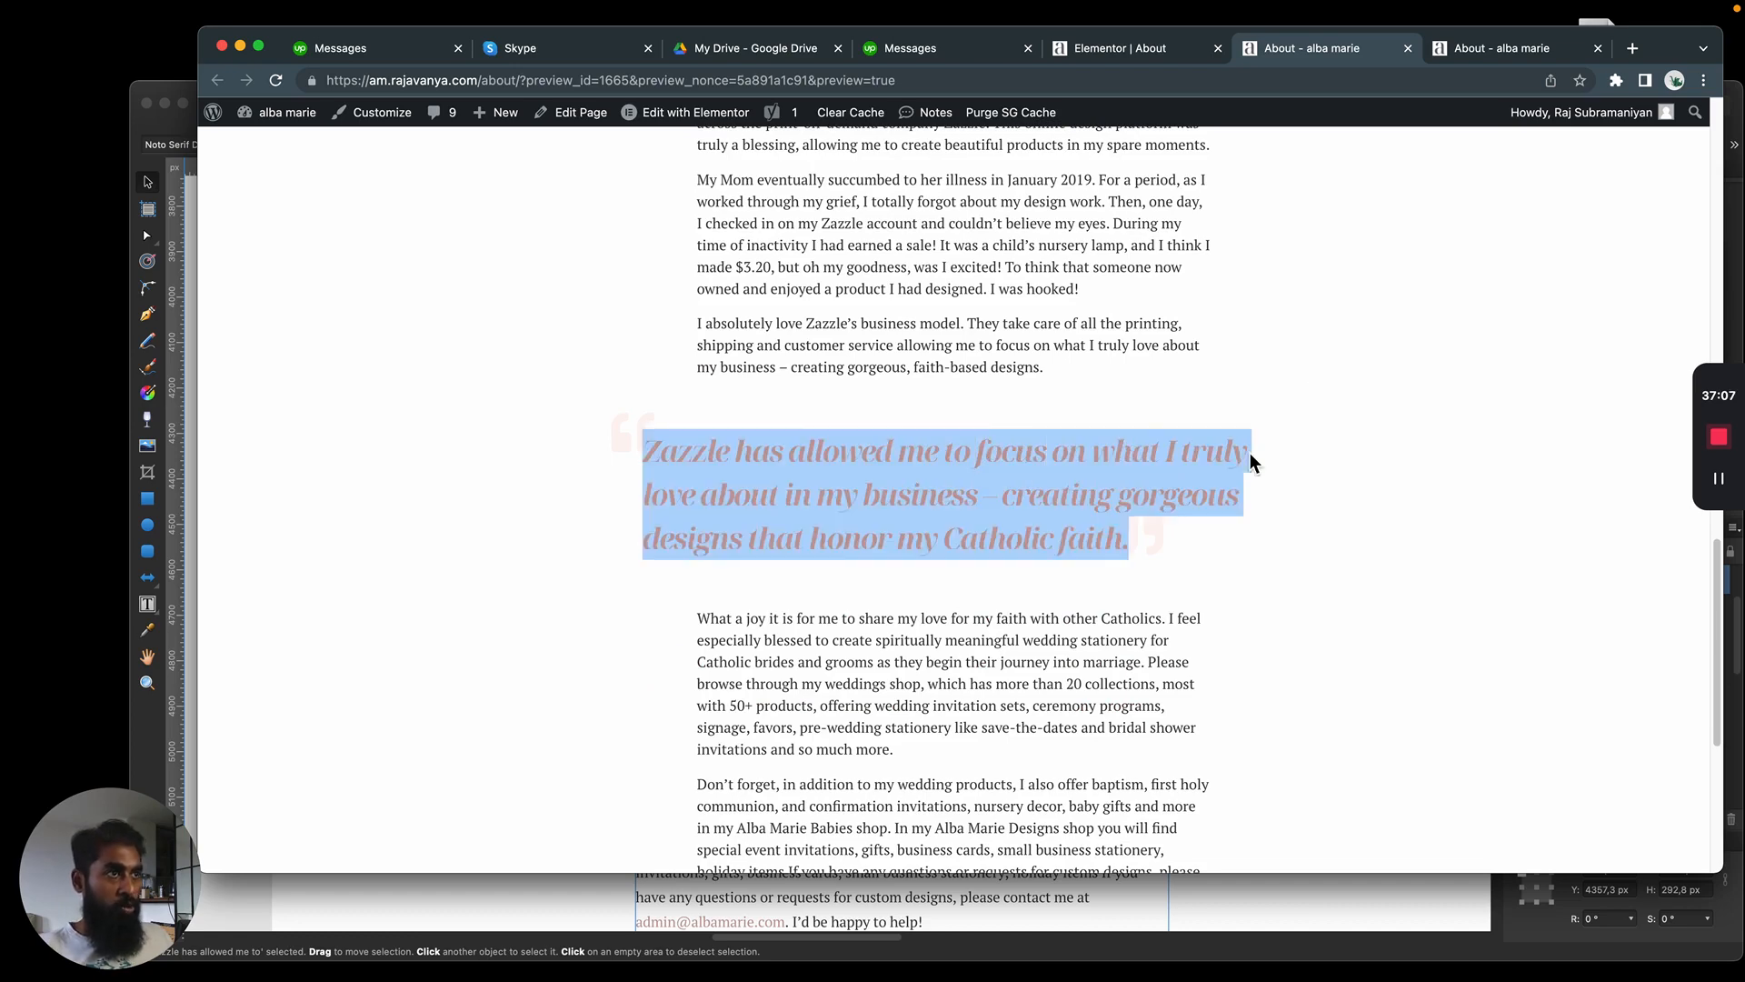
{"action": "left_click", "coordinate": [1307, 434]}
{"action": "left_click", "coordinate": [1114, 47]}
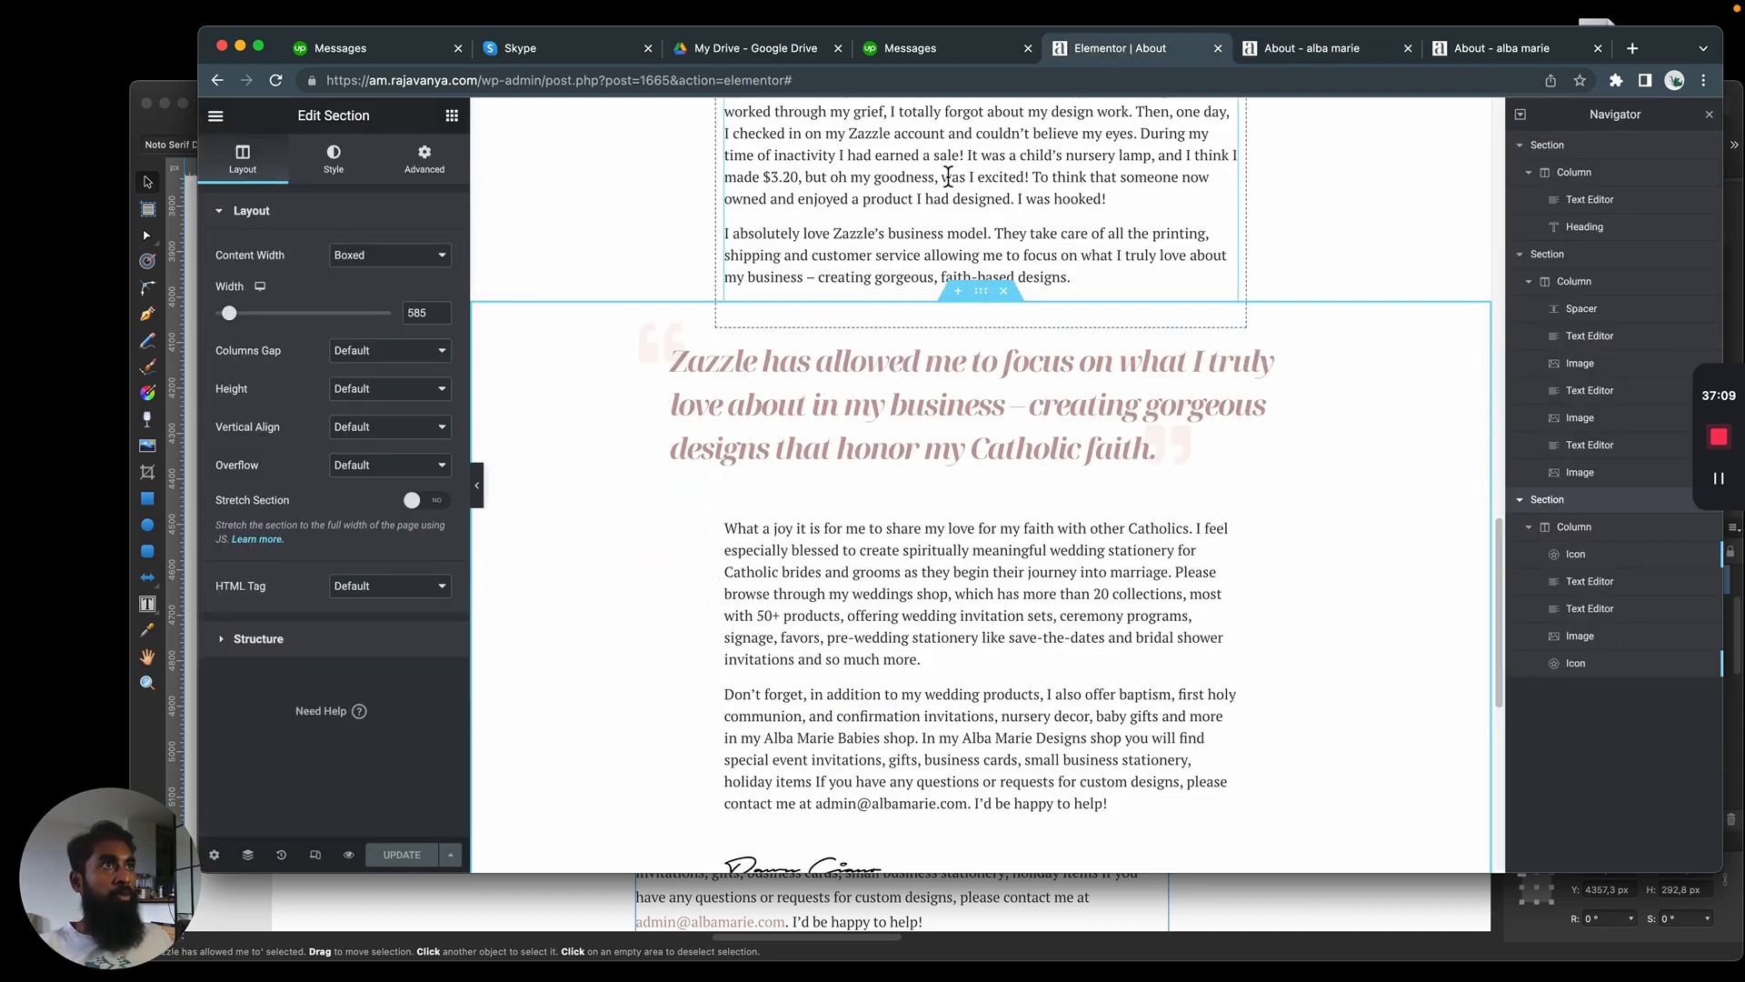
Switch the editor to the mobile responsive view and select the "About me" text above the page heading
{"action": "left_click", "coordinate": [314, 855]}
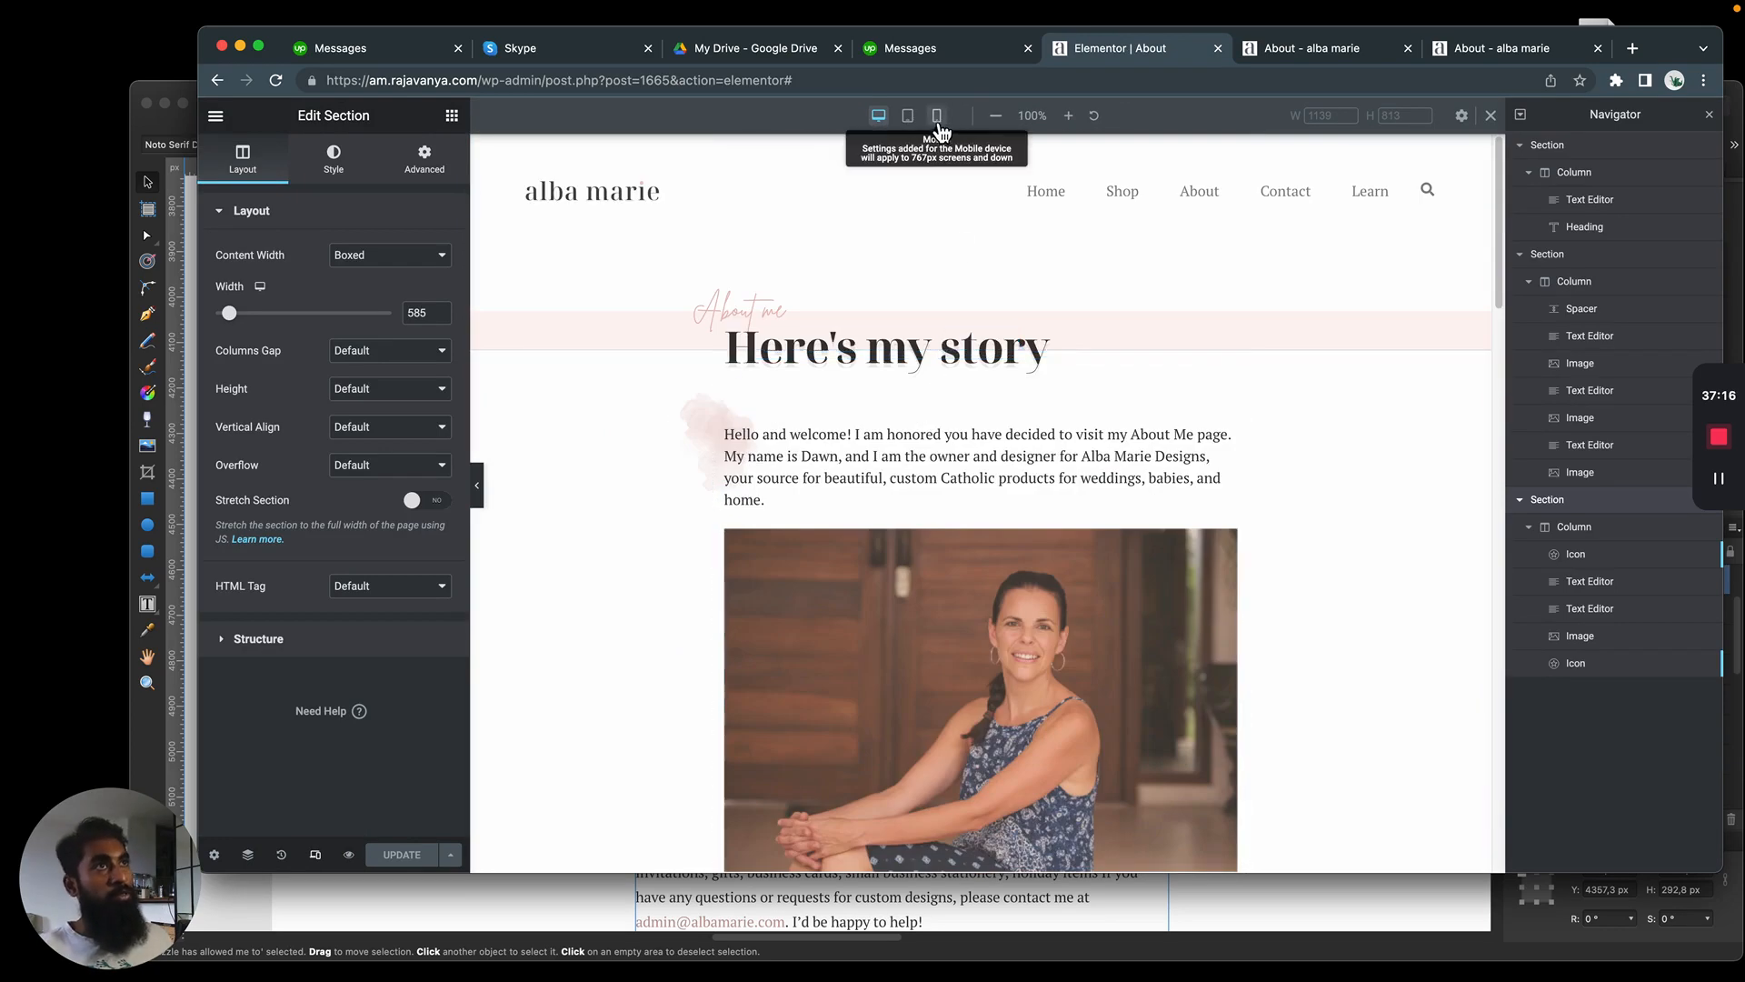
{"action": "left_click", "coordinate": [937, 116]}
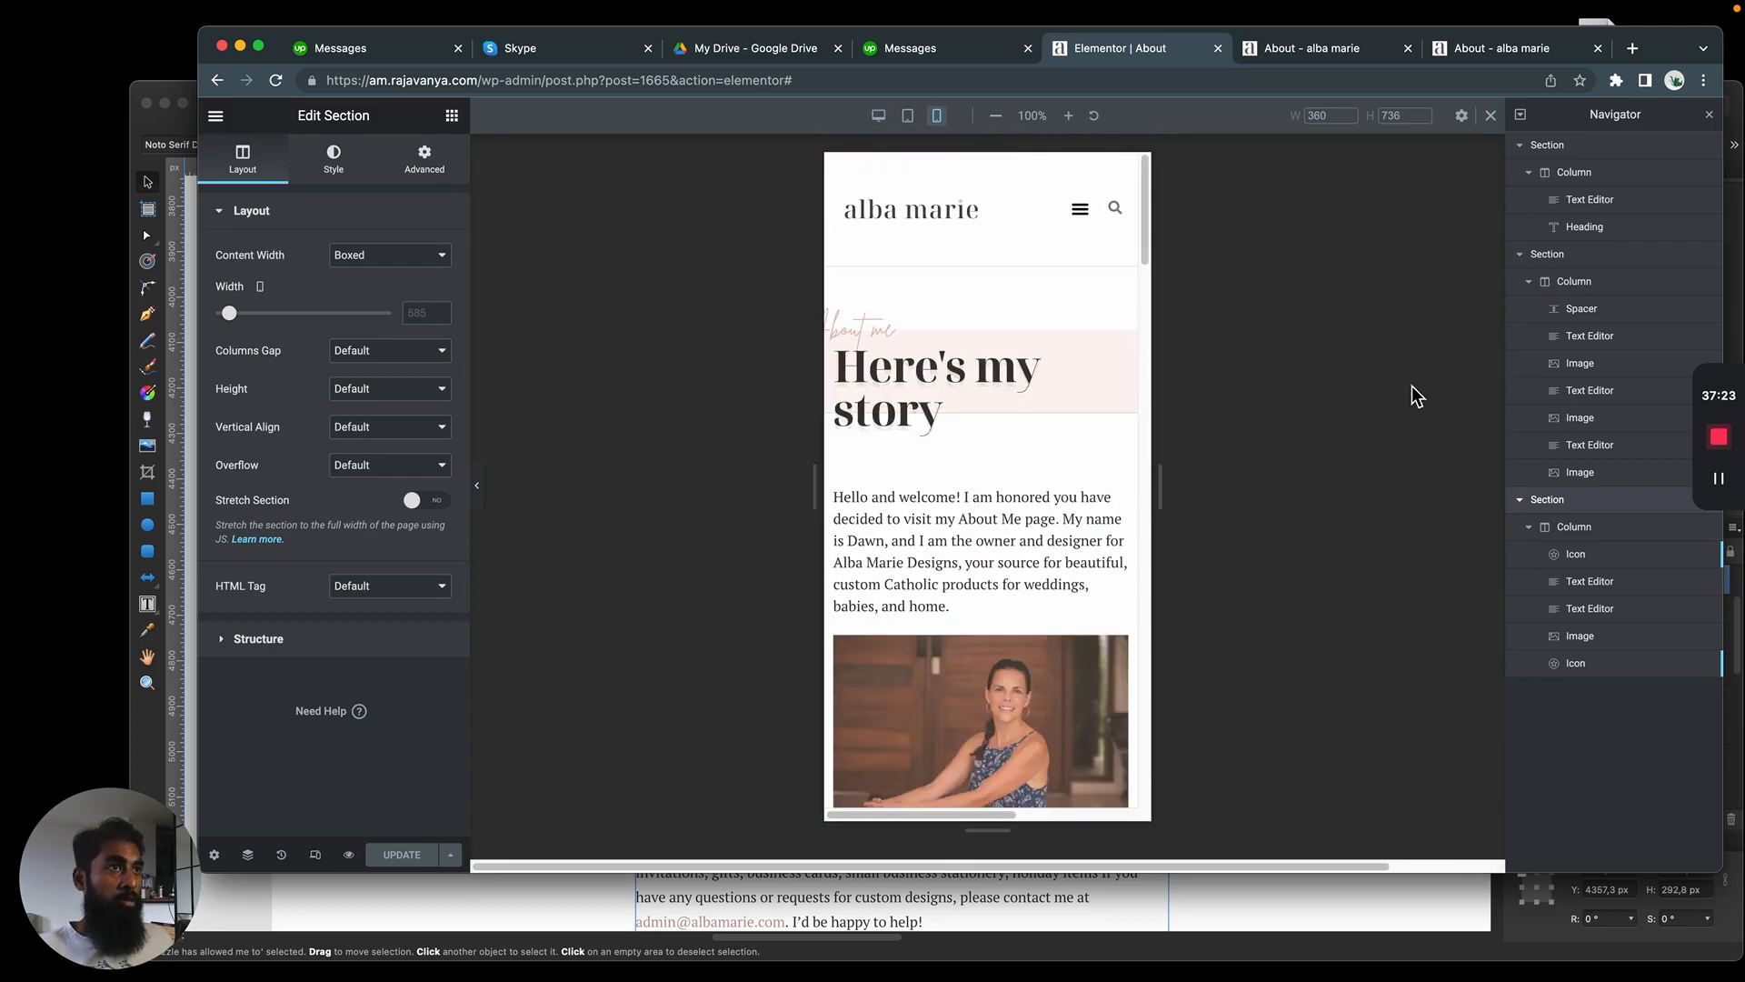
{"action": "left_click", "coordinate": [870, 332]}
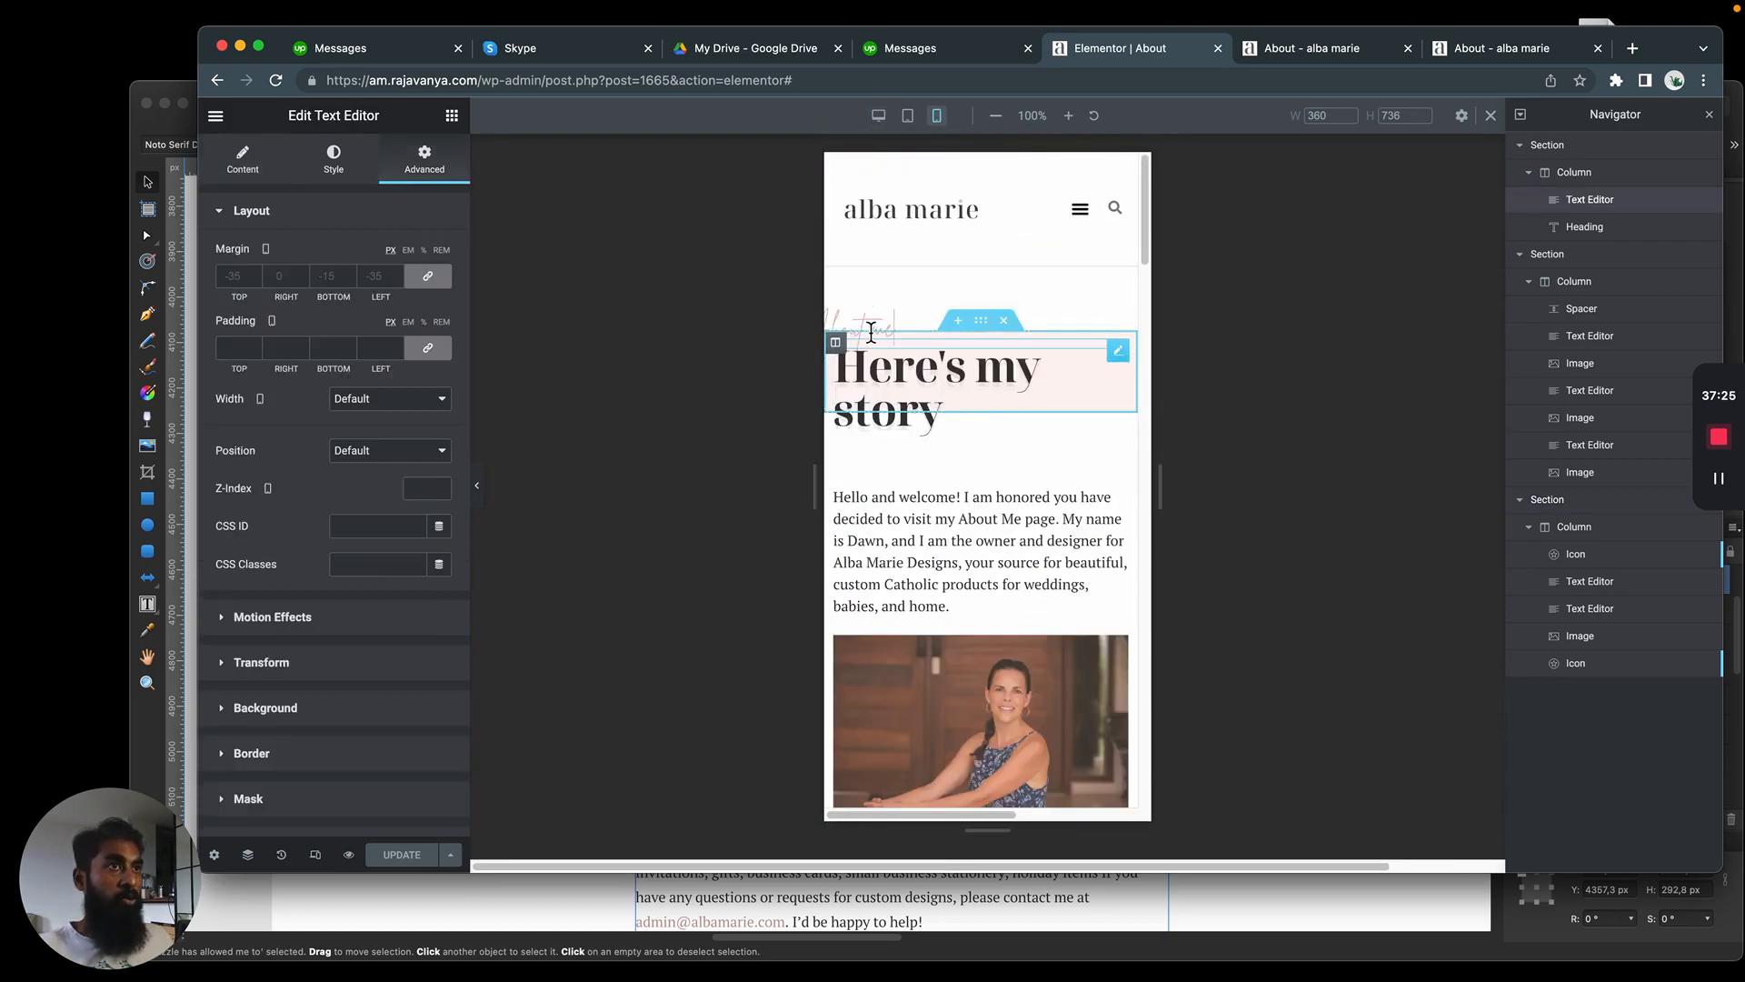
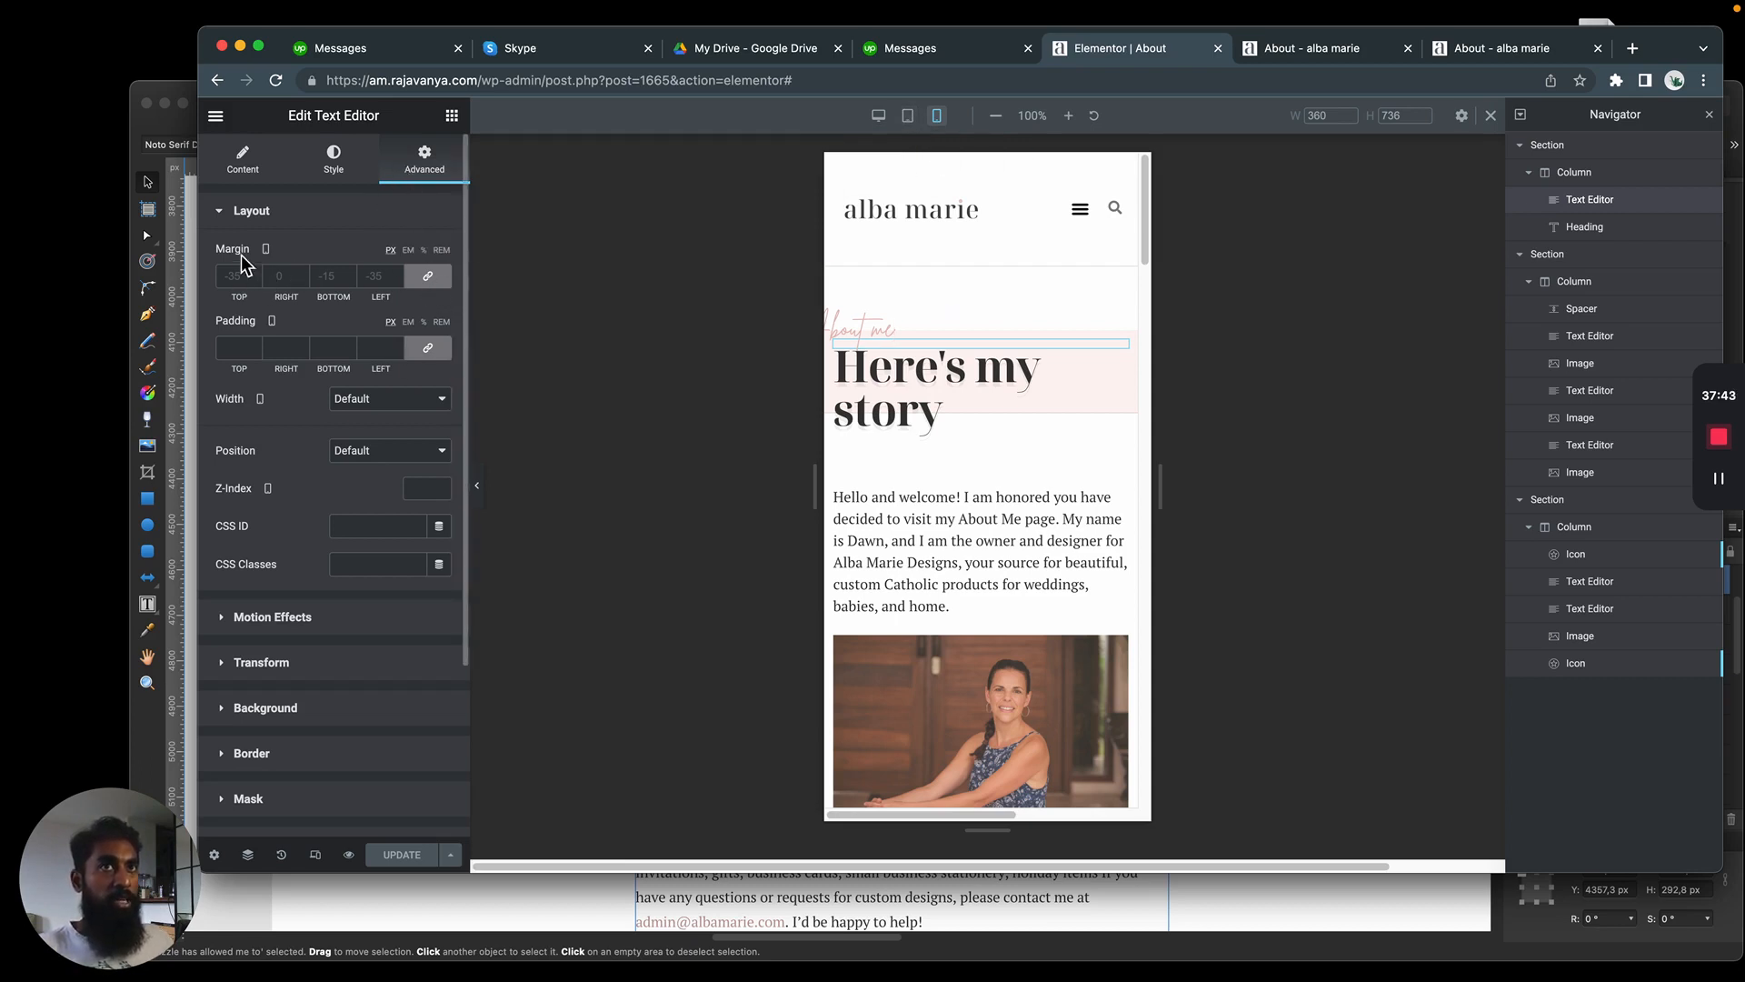
Unlink the mobile margins of the "About me" text and set its top margin to -30 px, with the left margin at 0
{"action": "mouse_move", "coordinate": [266, 248]}
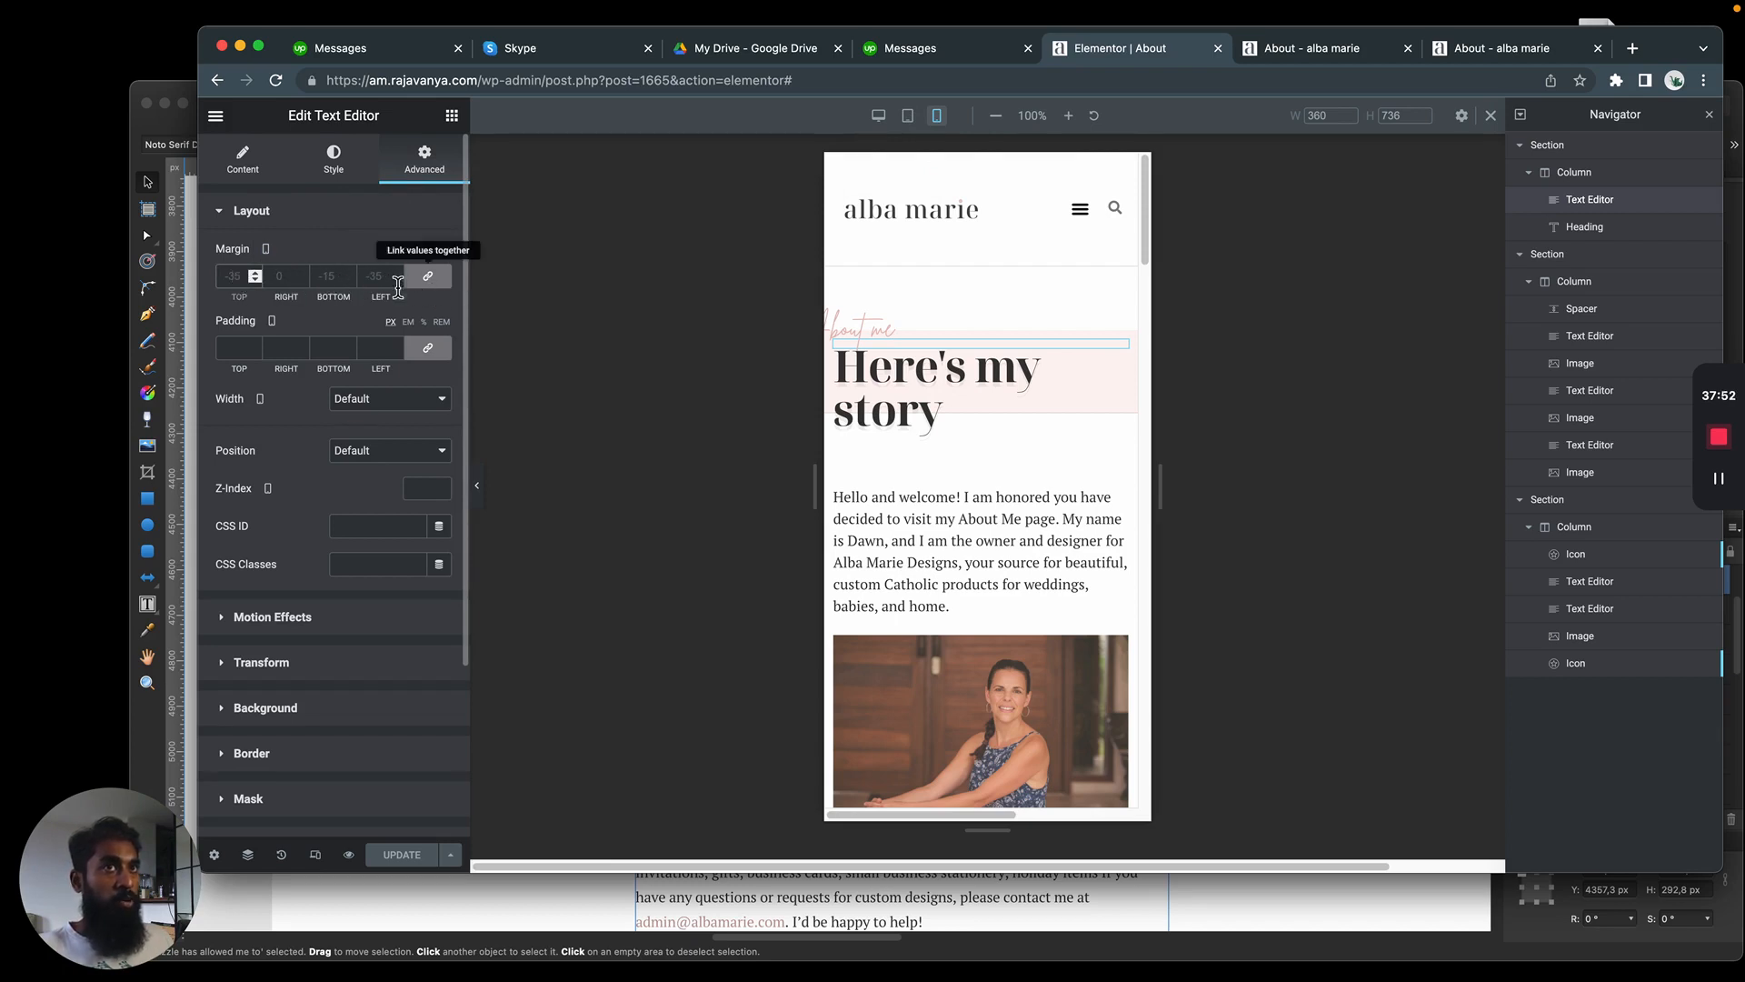
{"action": "left_click", "coordinate": [430, 287]}
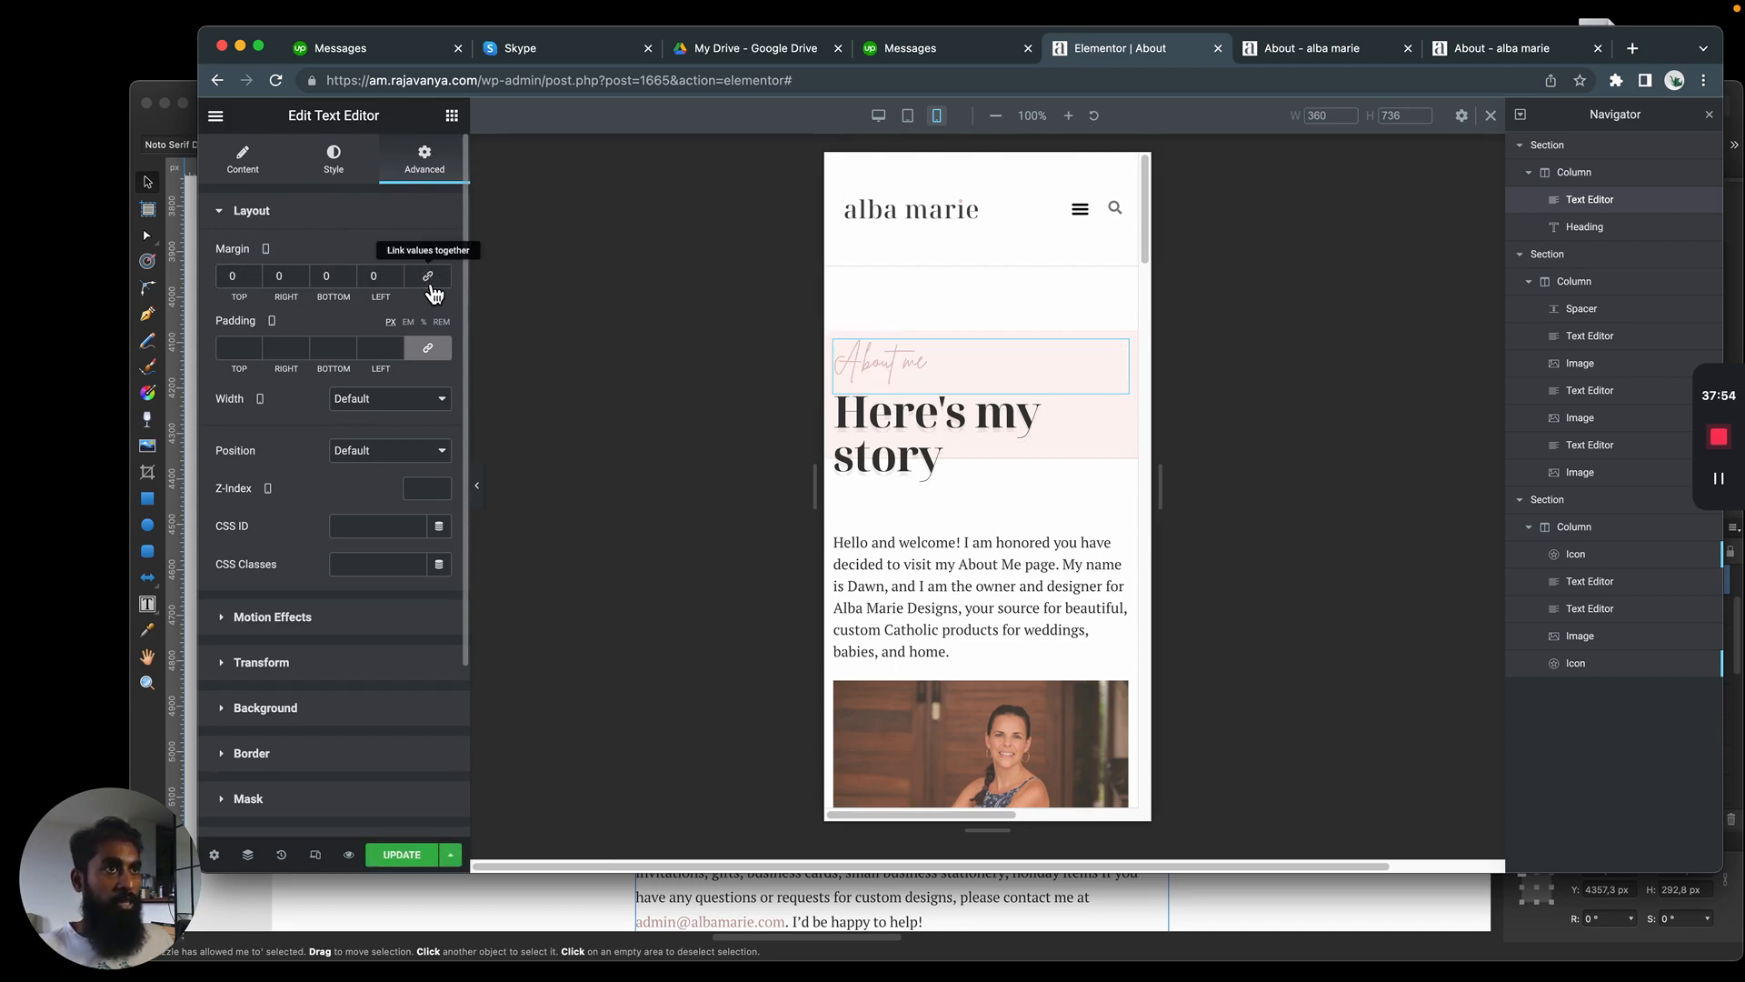
{"action": "left_click", "coordinate": [269, 240]}
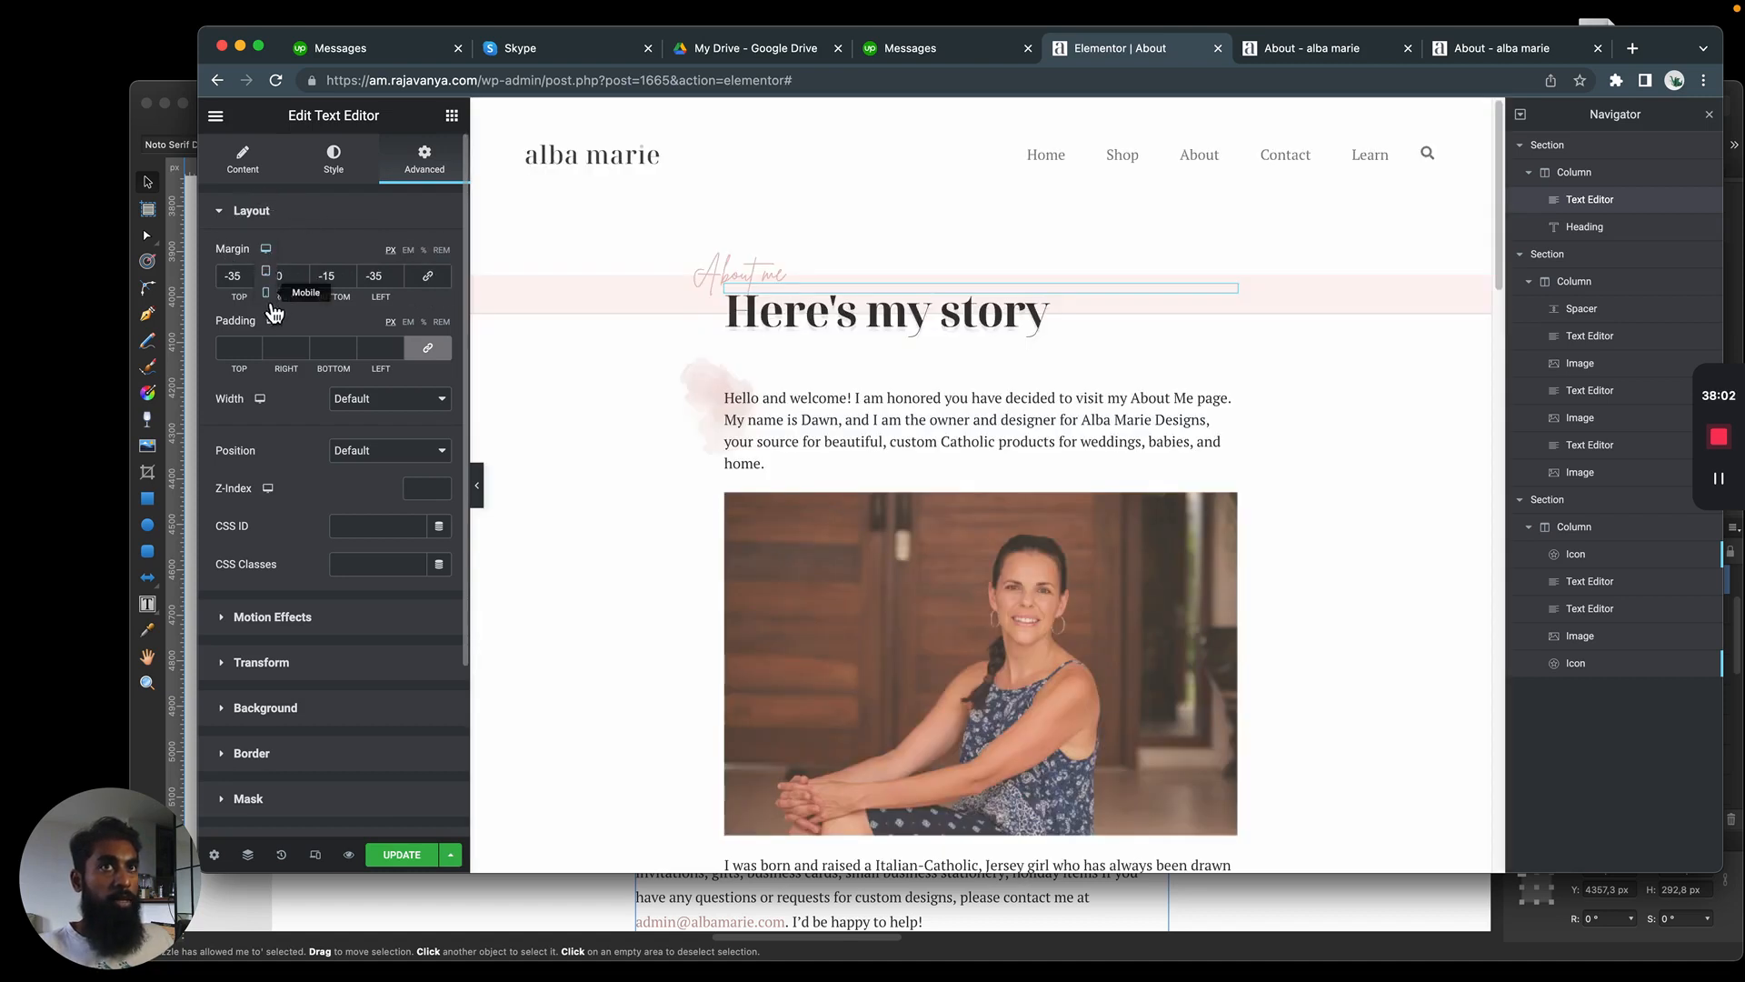
{"action": "left_click", "coordinate": [267, 299]}
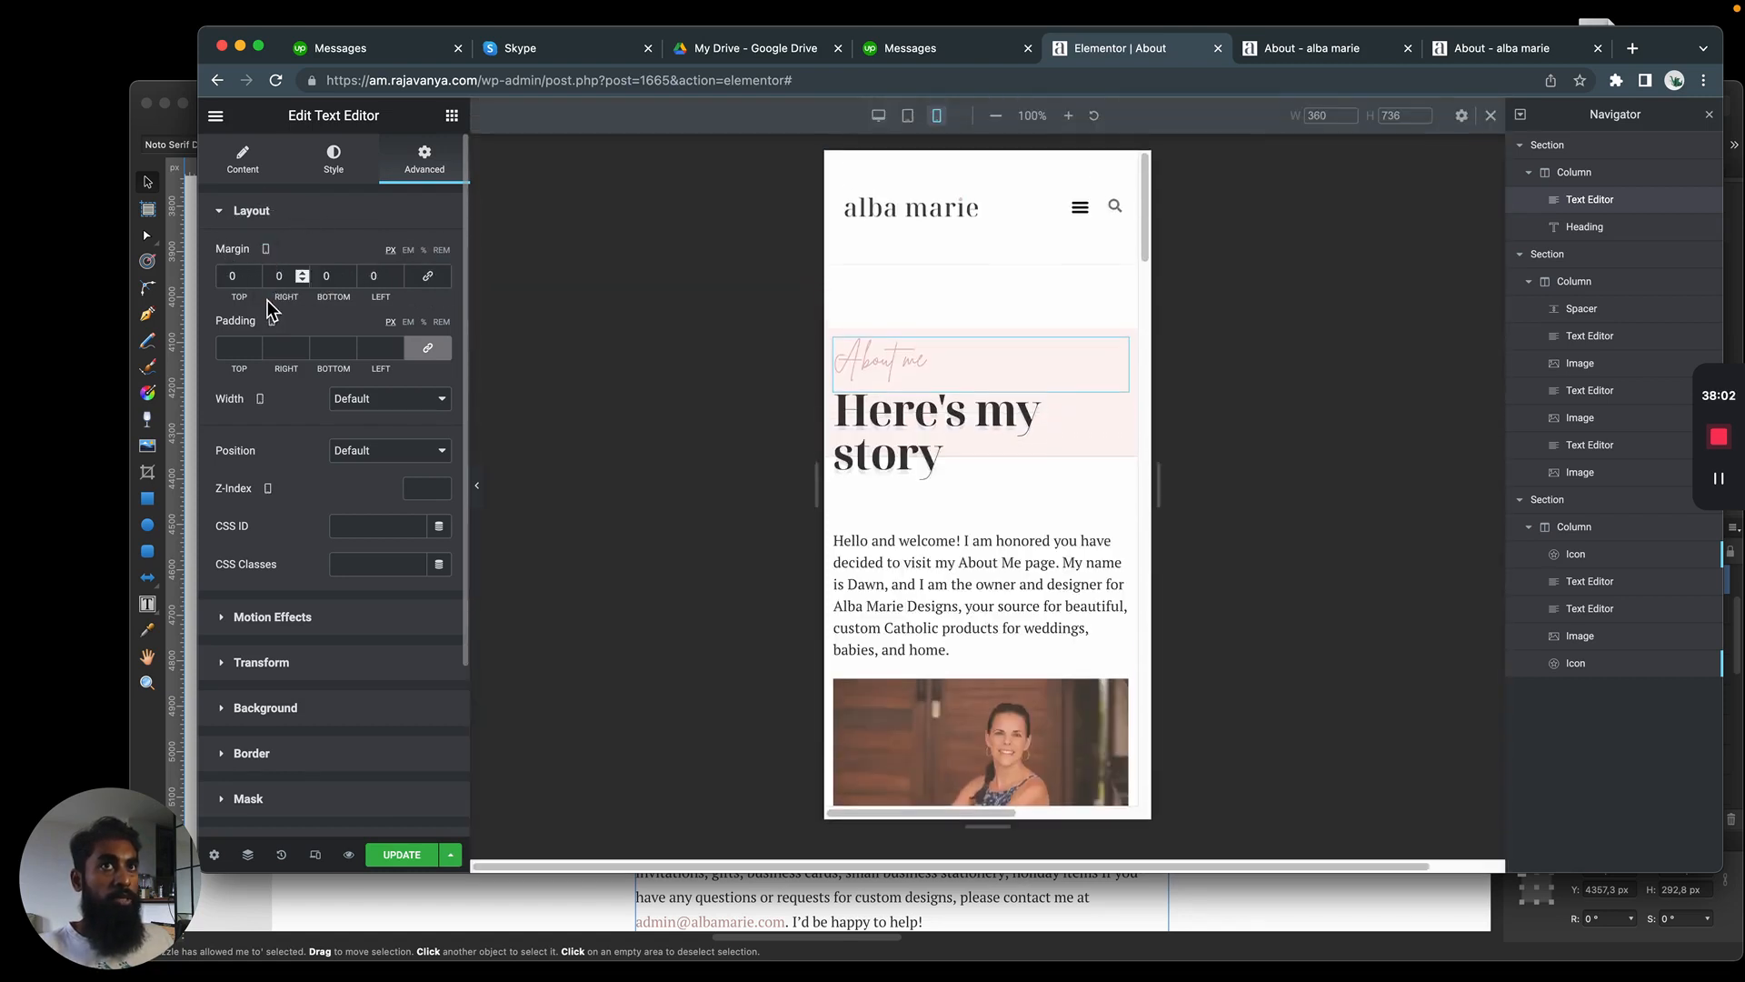
{"action": "left_click", "coordinate": [428, 275]}
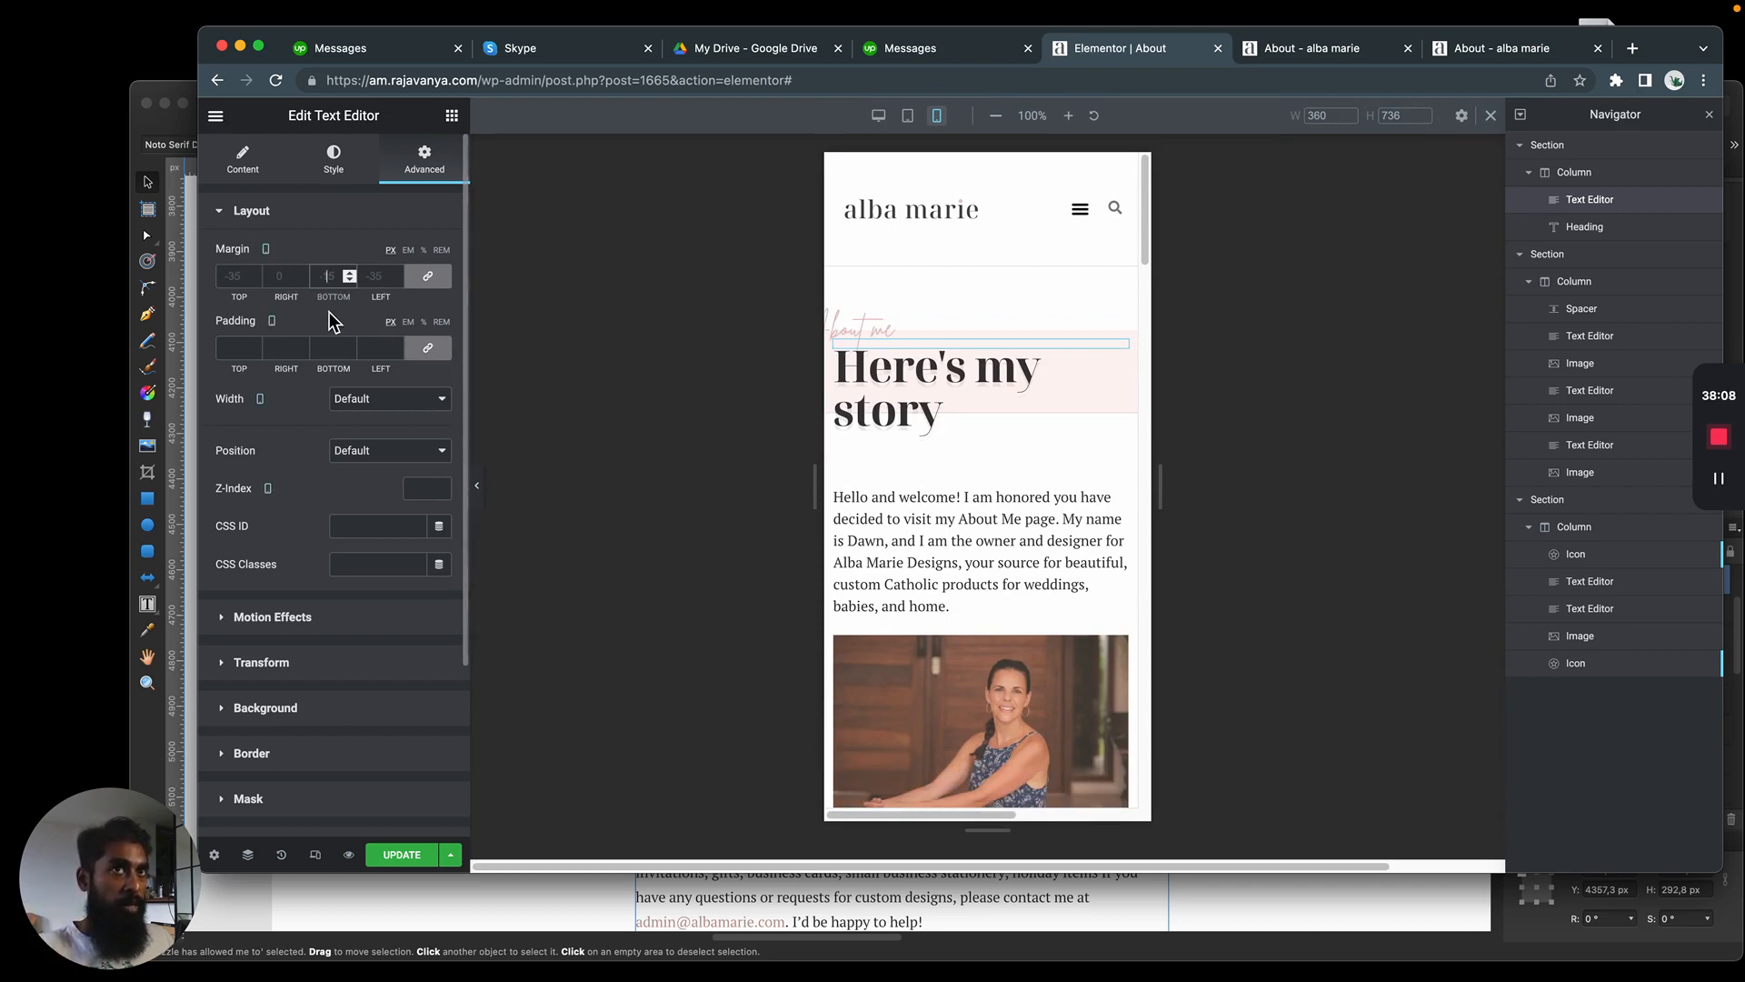
{"action": "left_click", "coordinate": [433, 281]}
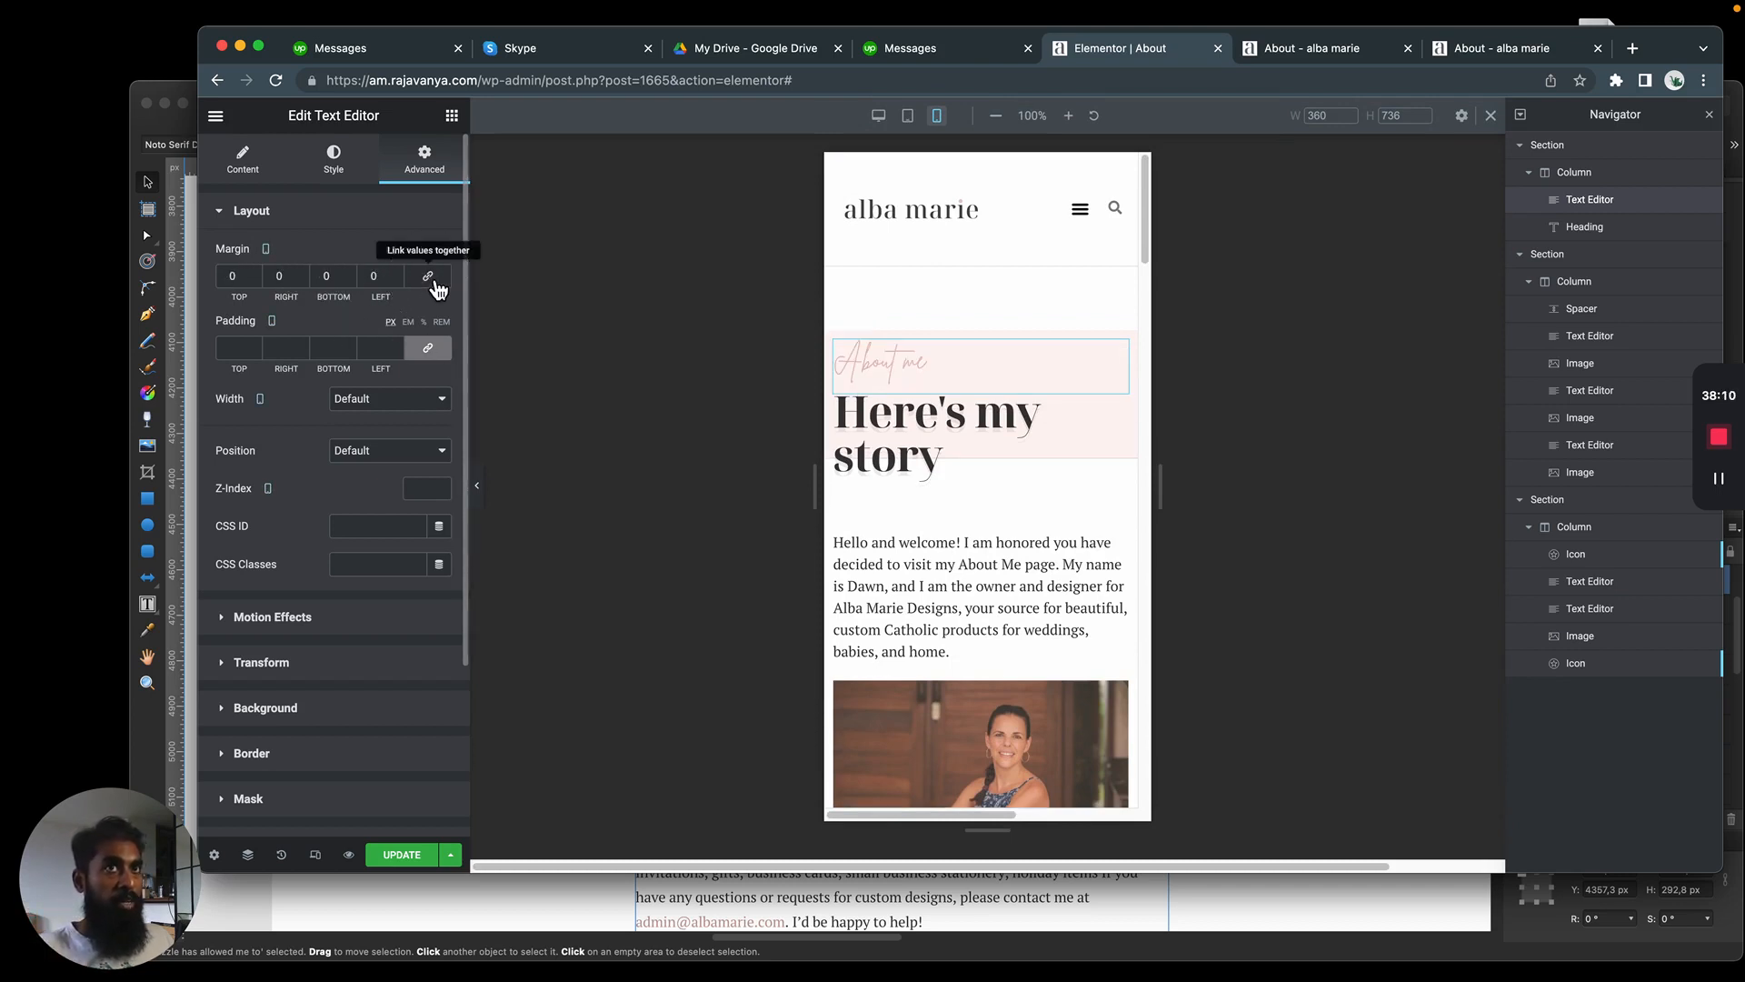
{"action": "left_click", "coordinate": [255, 280]}
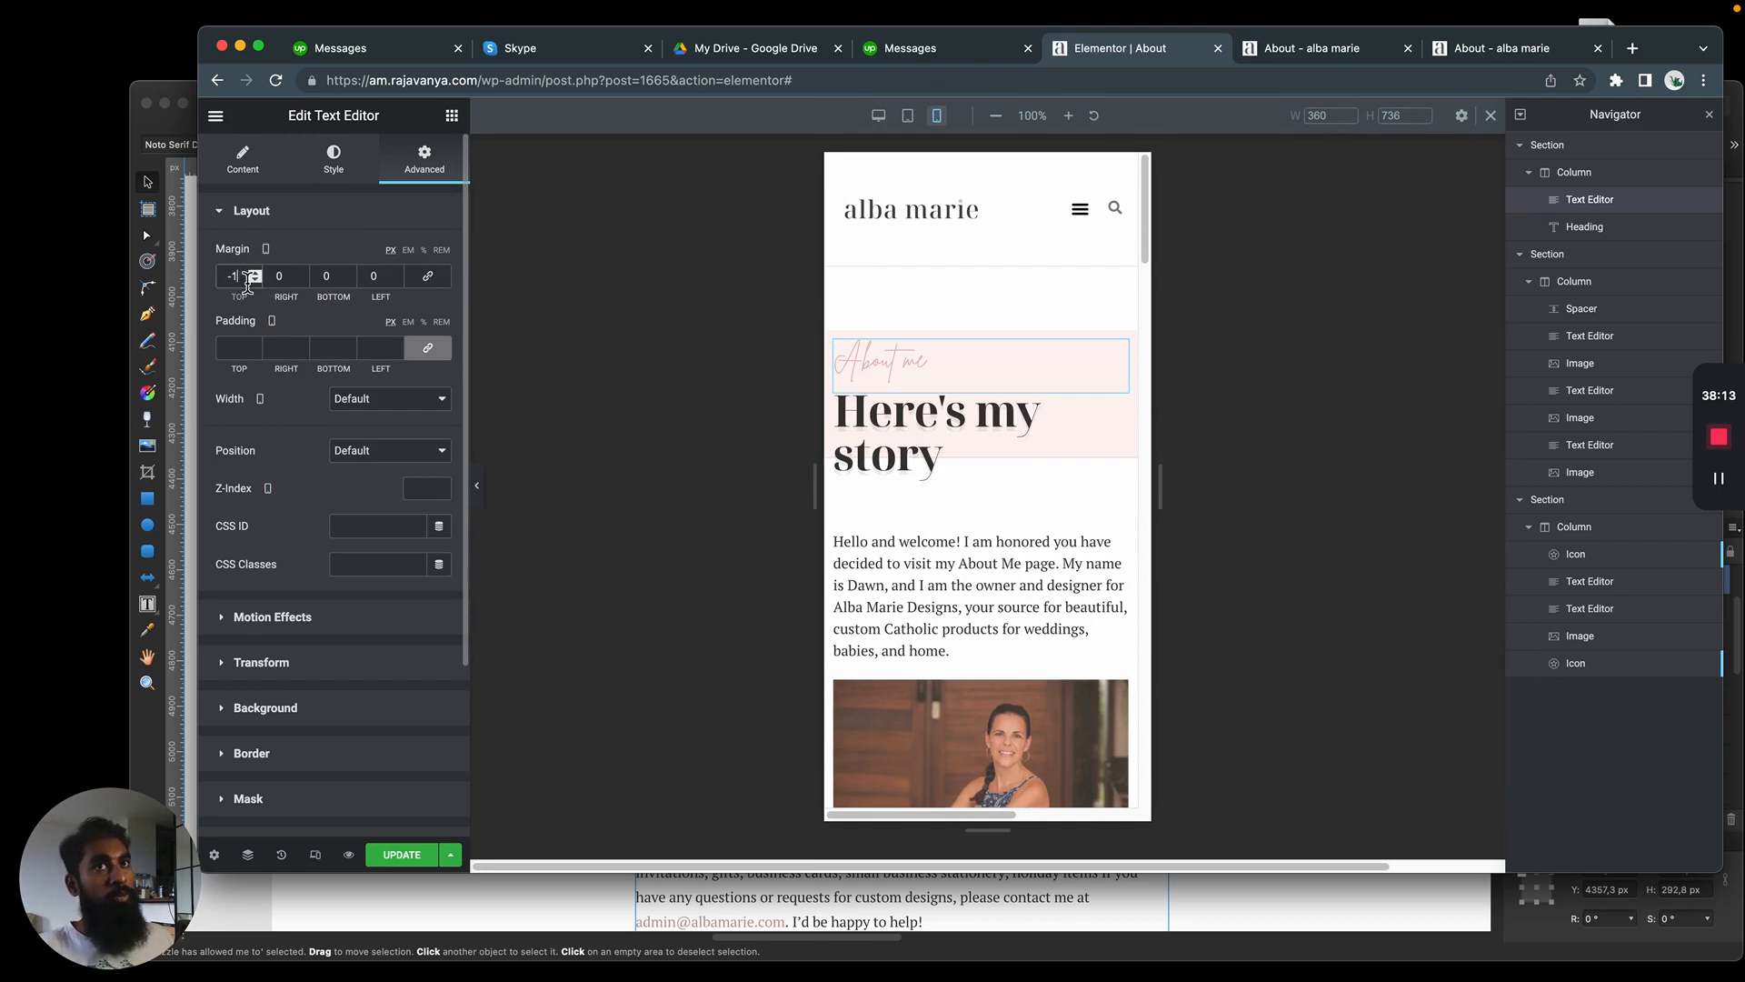
{"action": "left_click_drag", "start_coordinate": [240, 277], "coordinate": [189, 278]}
{"action": "type", "text": "030"}
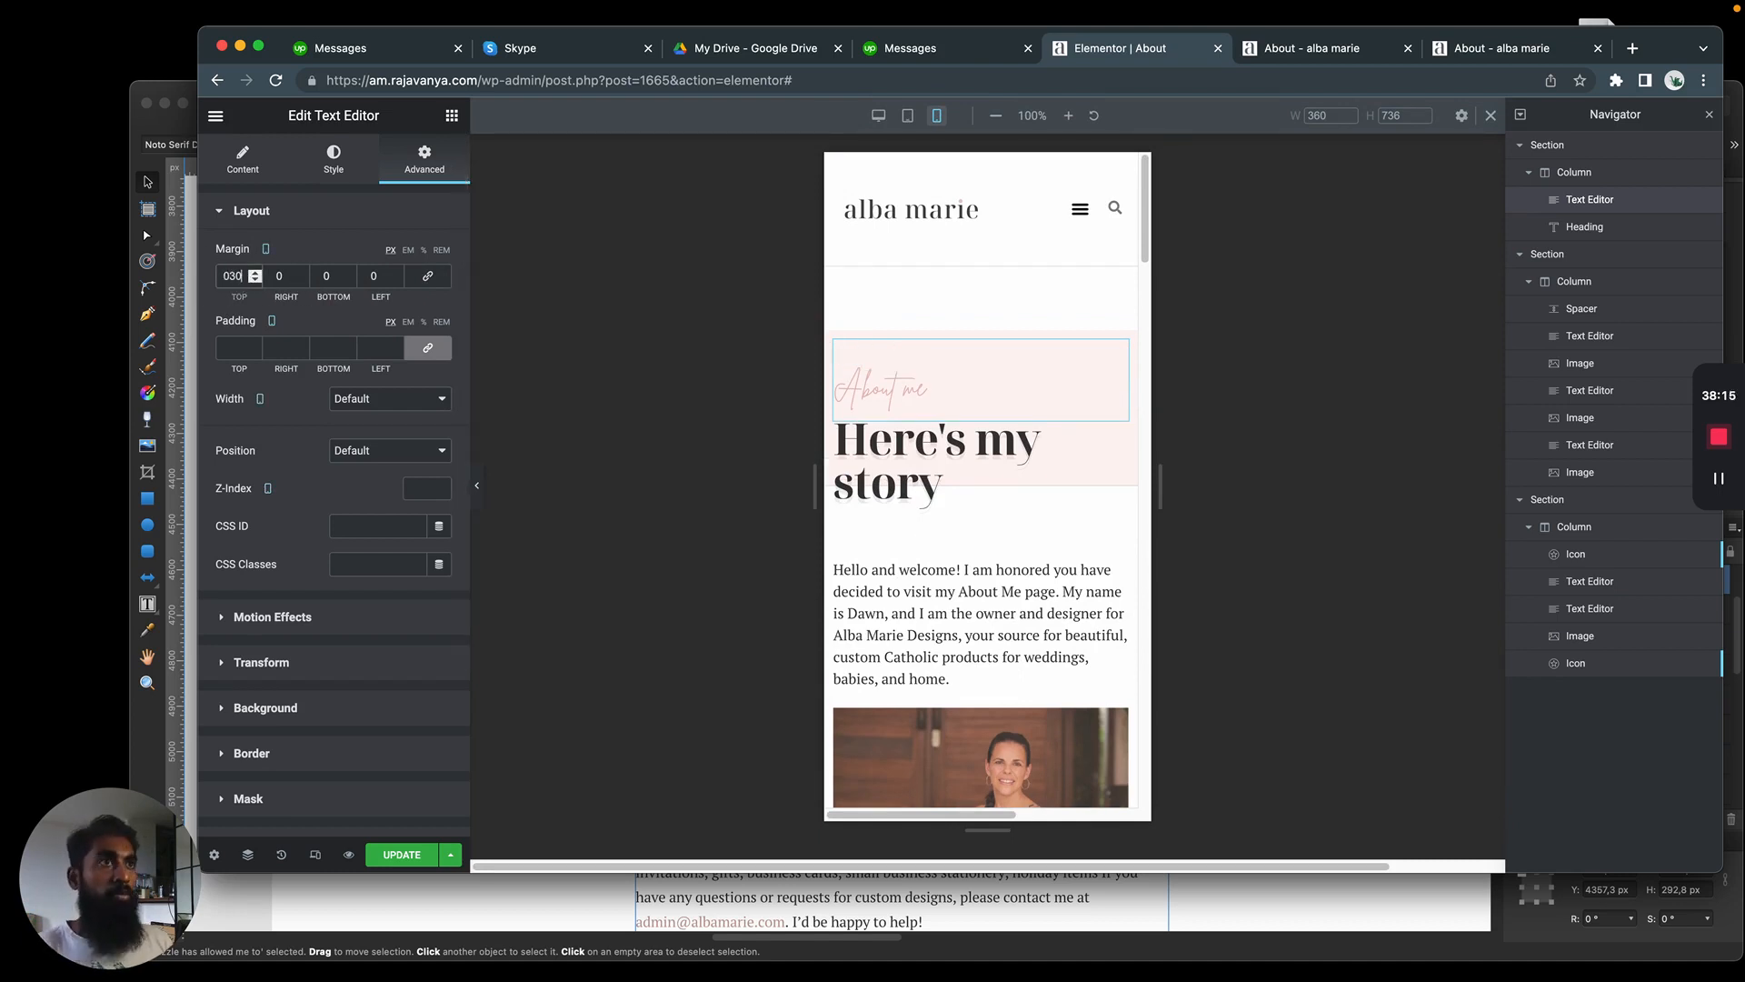
{"action": "key", "text": "BackSpace"}
{"action": "type", "text": "-"}
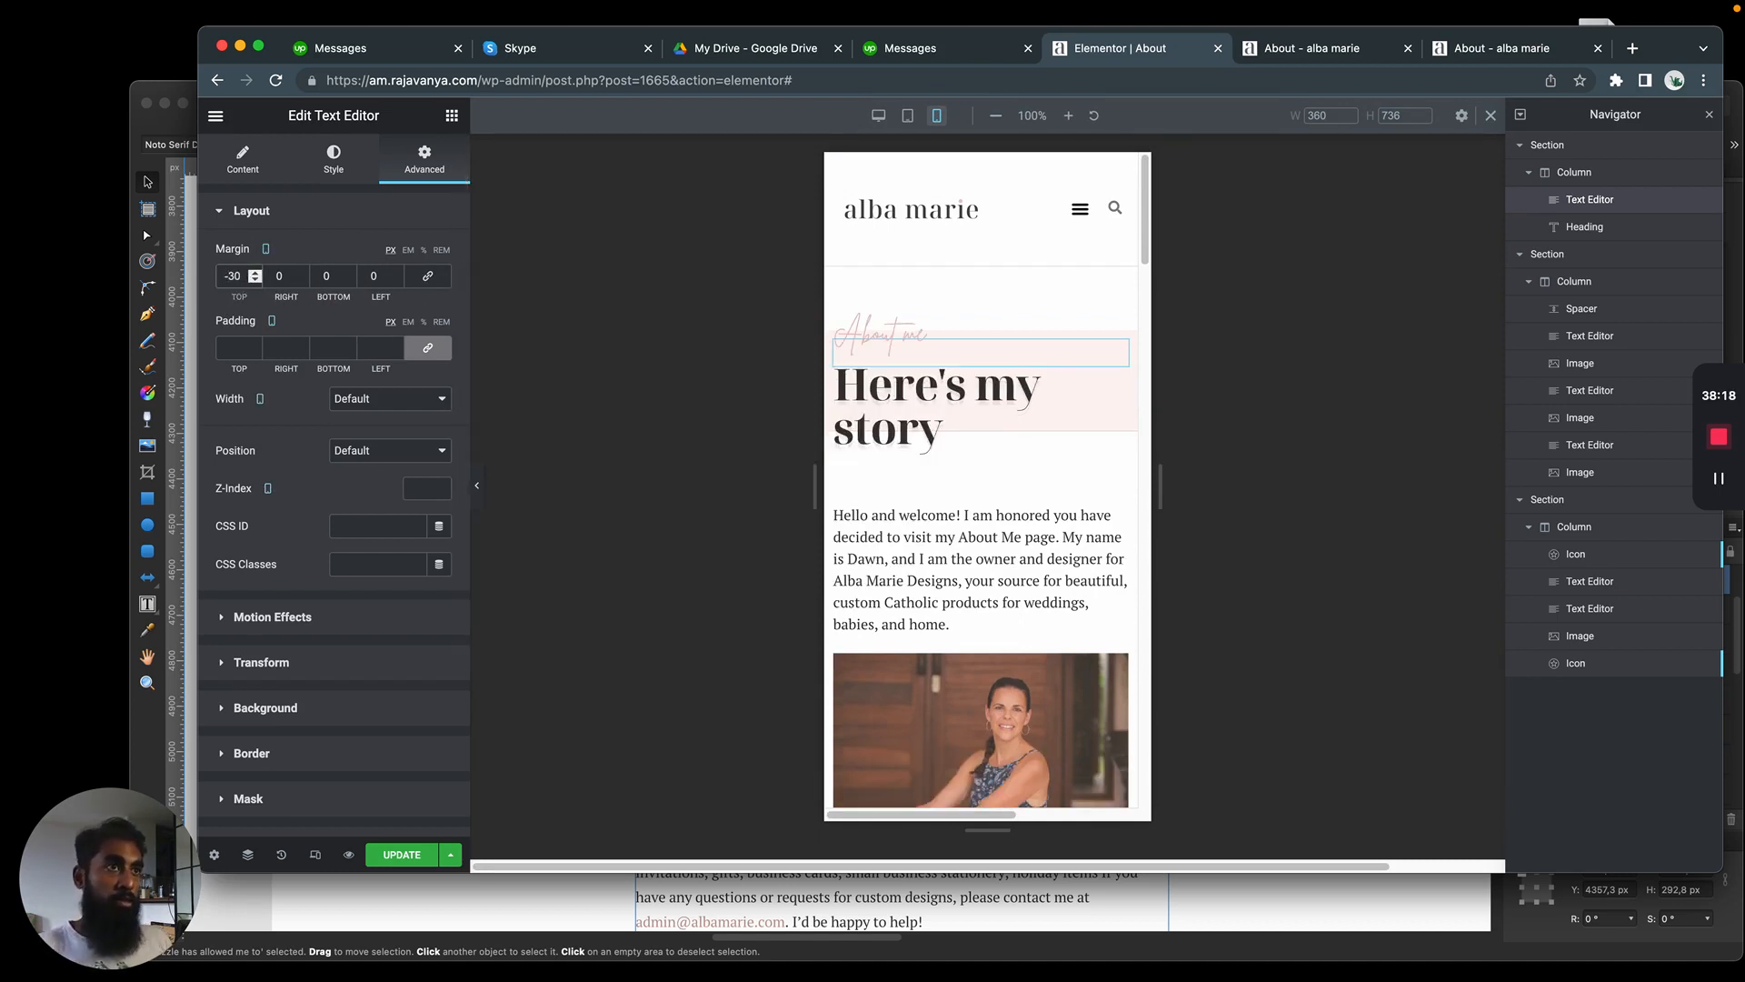
Try bottom margins of -10, -15 and -20 px on the "About me" text in the mobile view
{"action": "key", "text": "Tab"}
{"action": "key", "text": "Tab"}
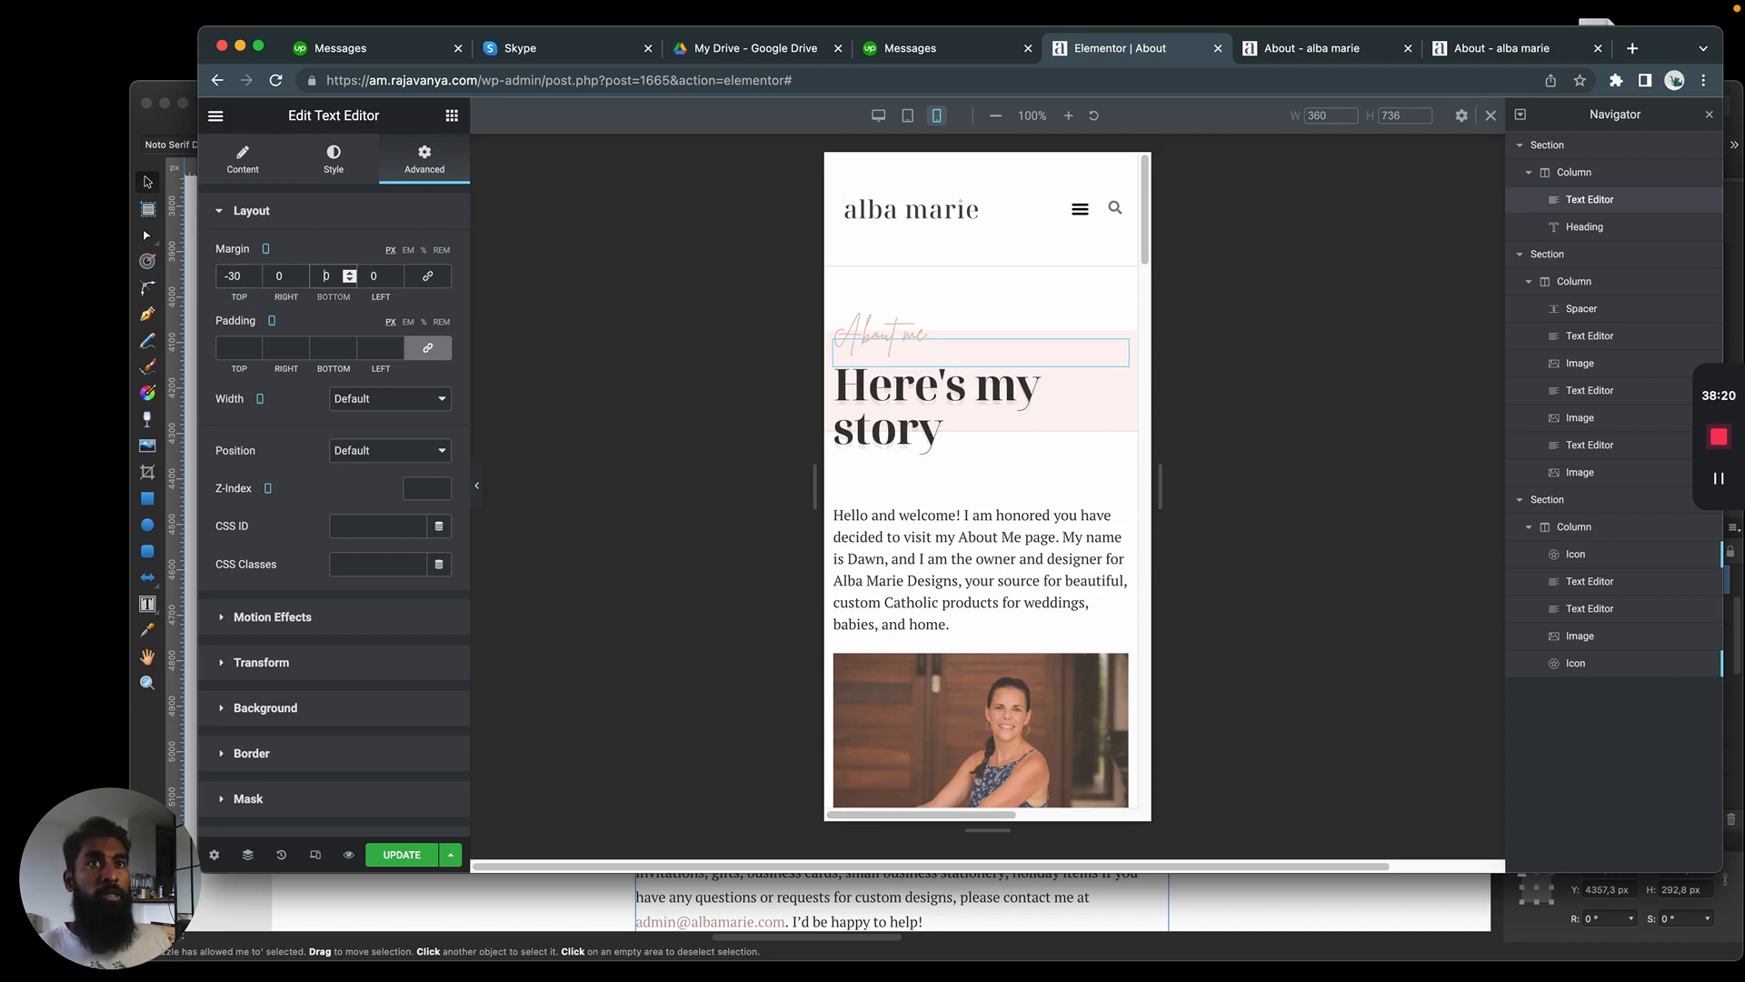
{"action": "type", "text": "-10"}
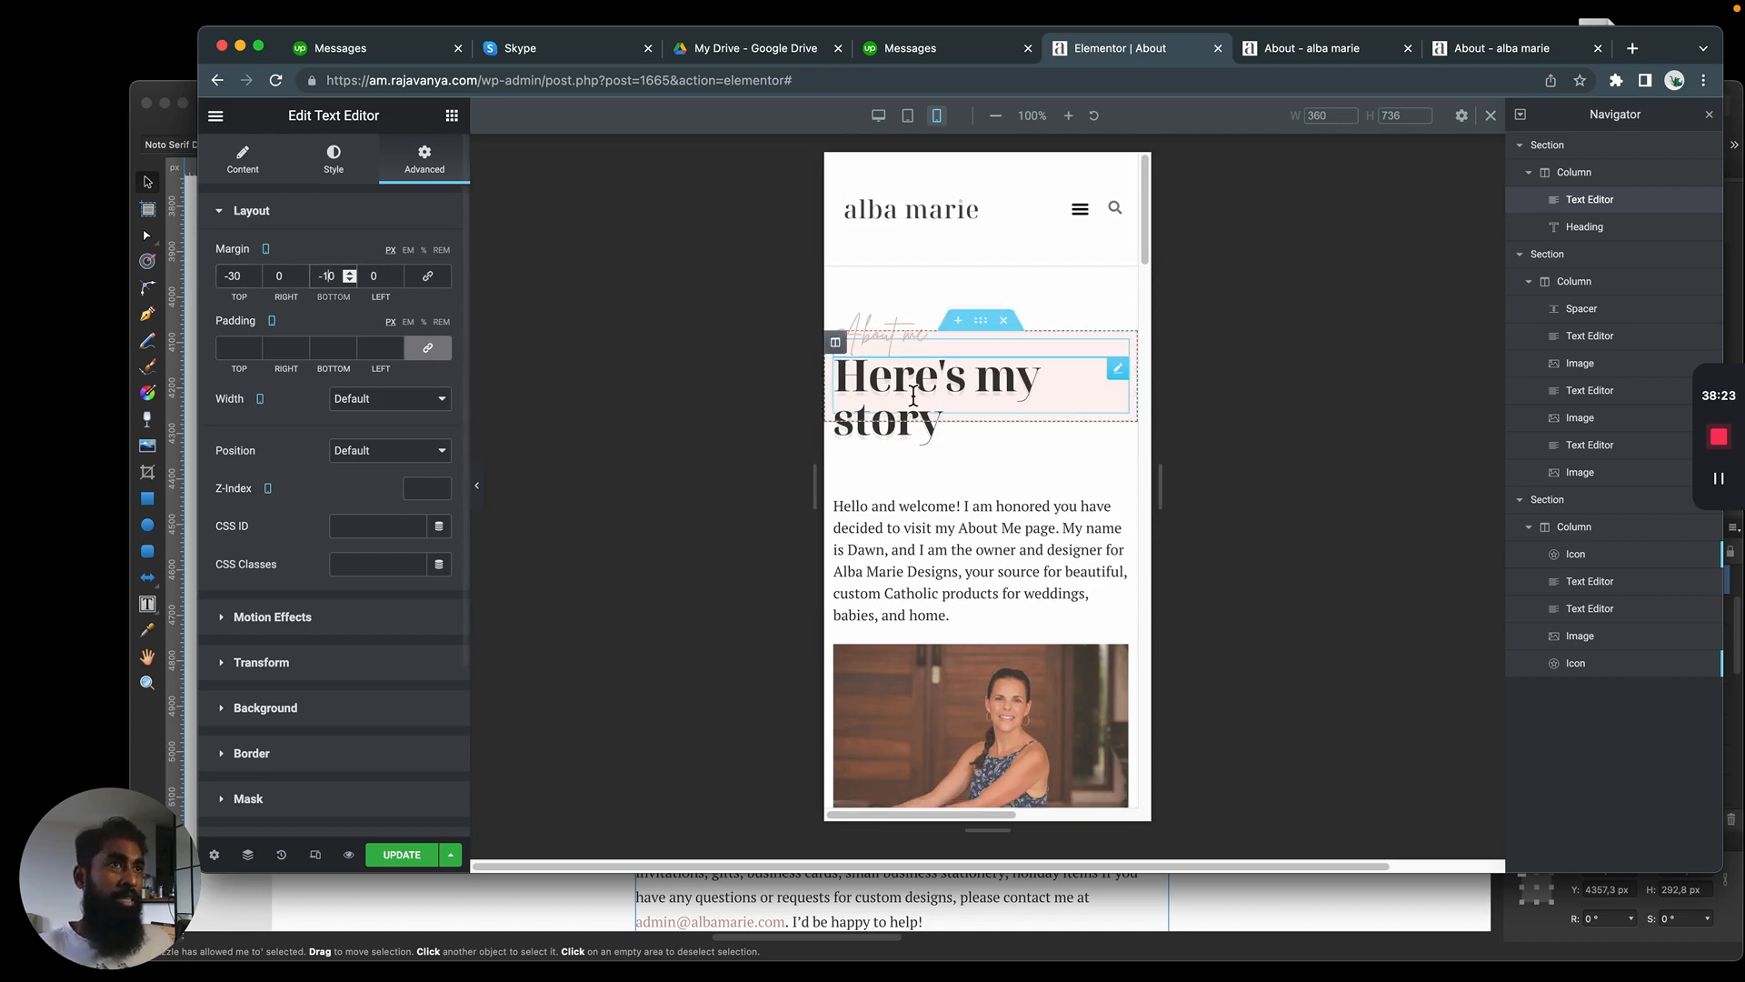
{"action": "key", "text": "BackSpace"}
{"action": "type", "text": "5"}
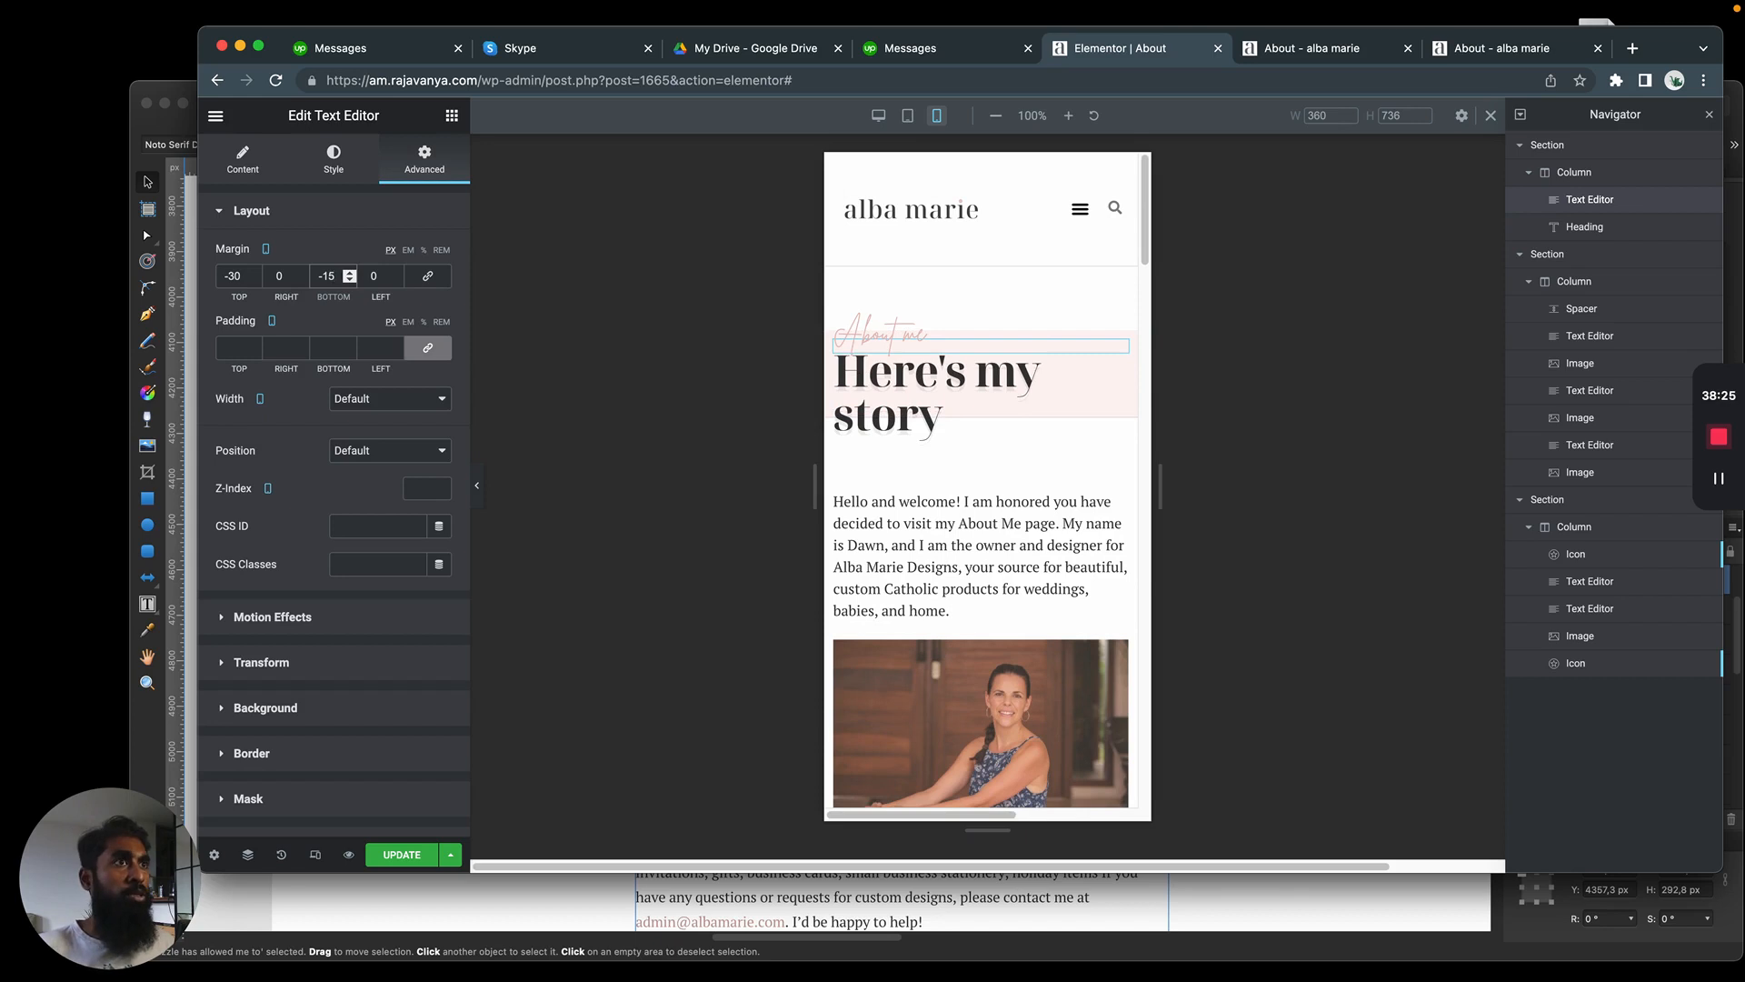
{"action": "key", "text": "BackSpace"}
{"action": "key", "text": "BackSpace"}
{"action": "type", "text": "20"}
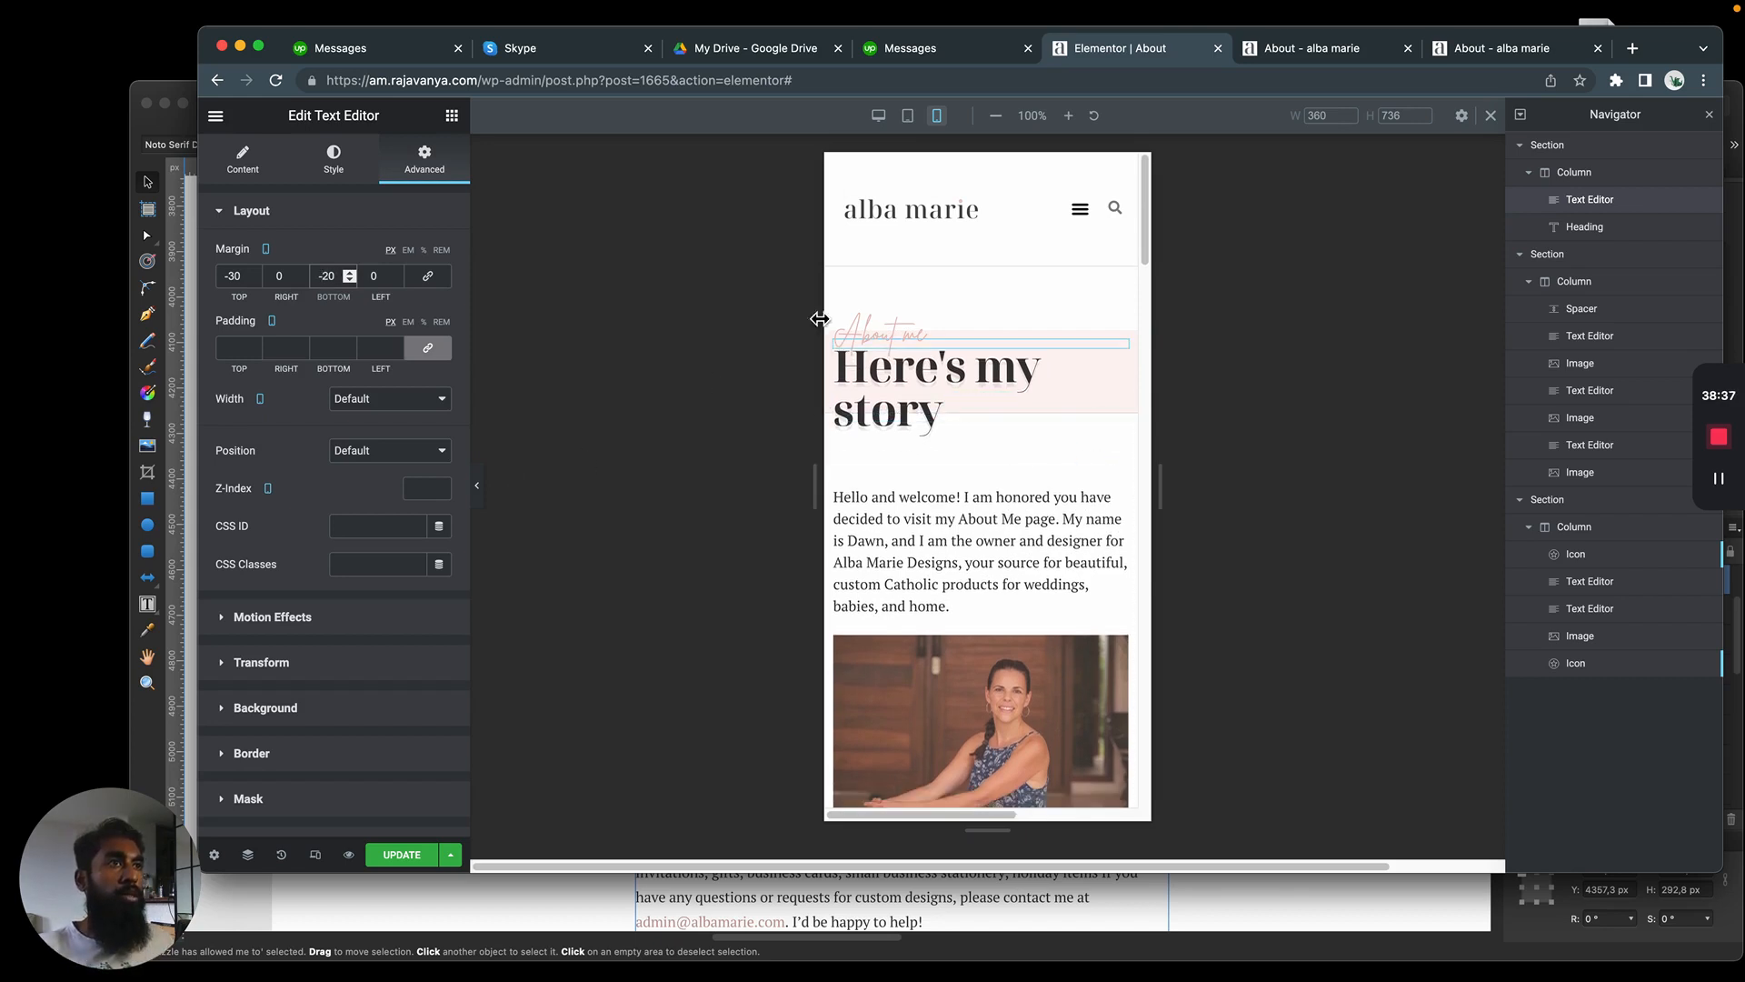
Reduce the mobile font size of the "Here's my story" heading to 36 px
{"action": "left_click", "coordinate": [916, 375]}
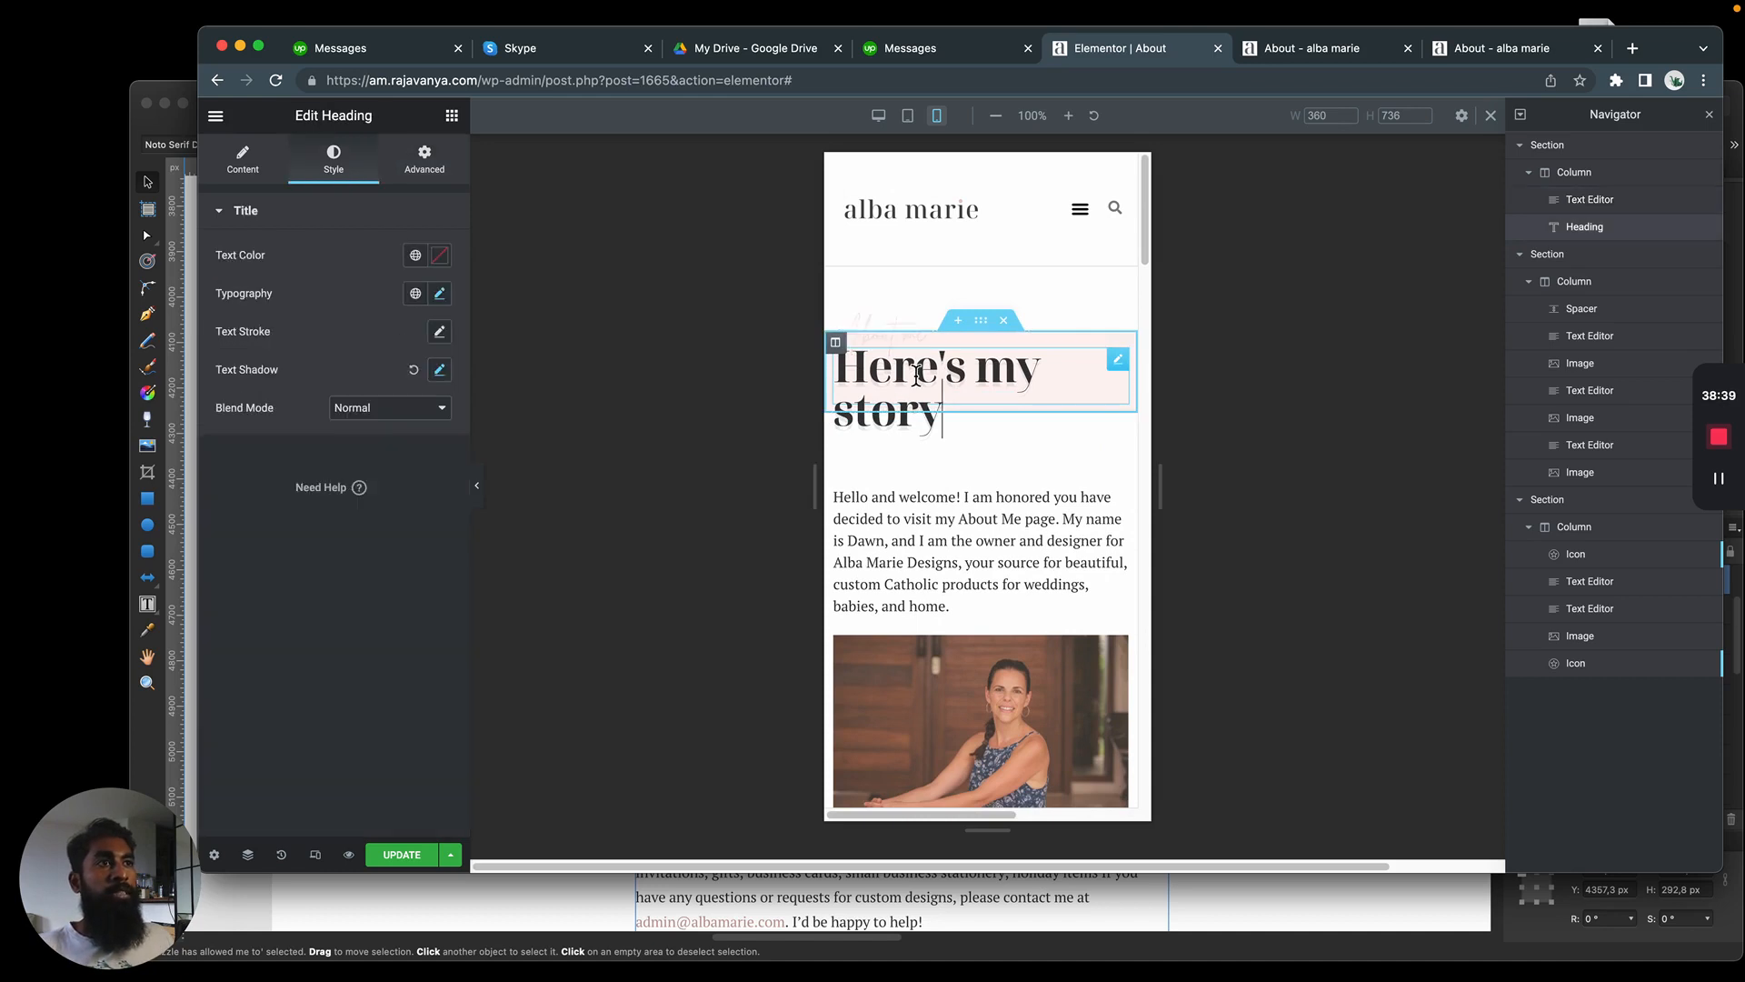
{"action": "left_click", "coordinate": [963, 495]}
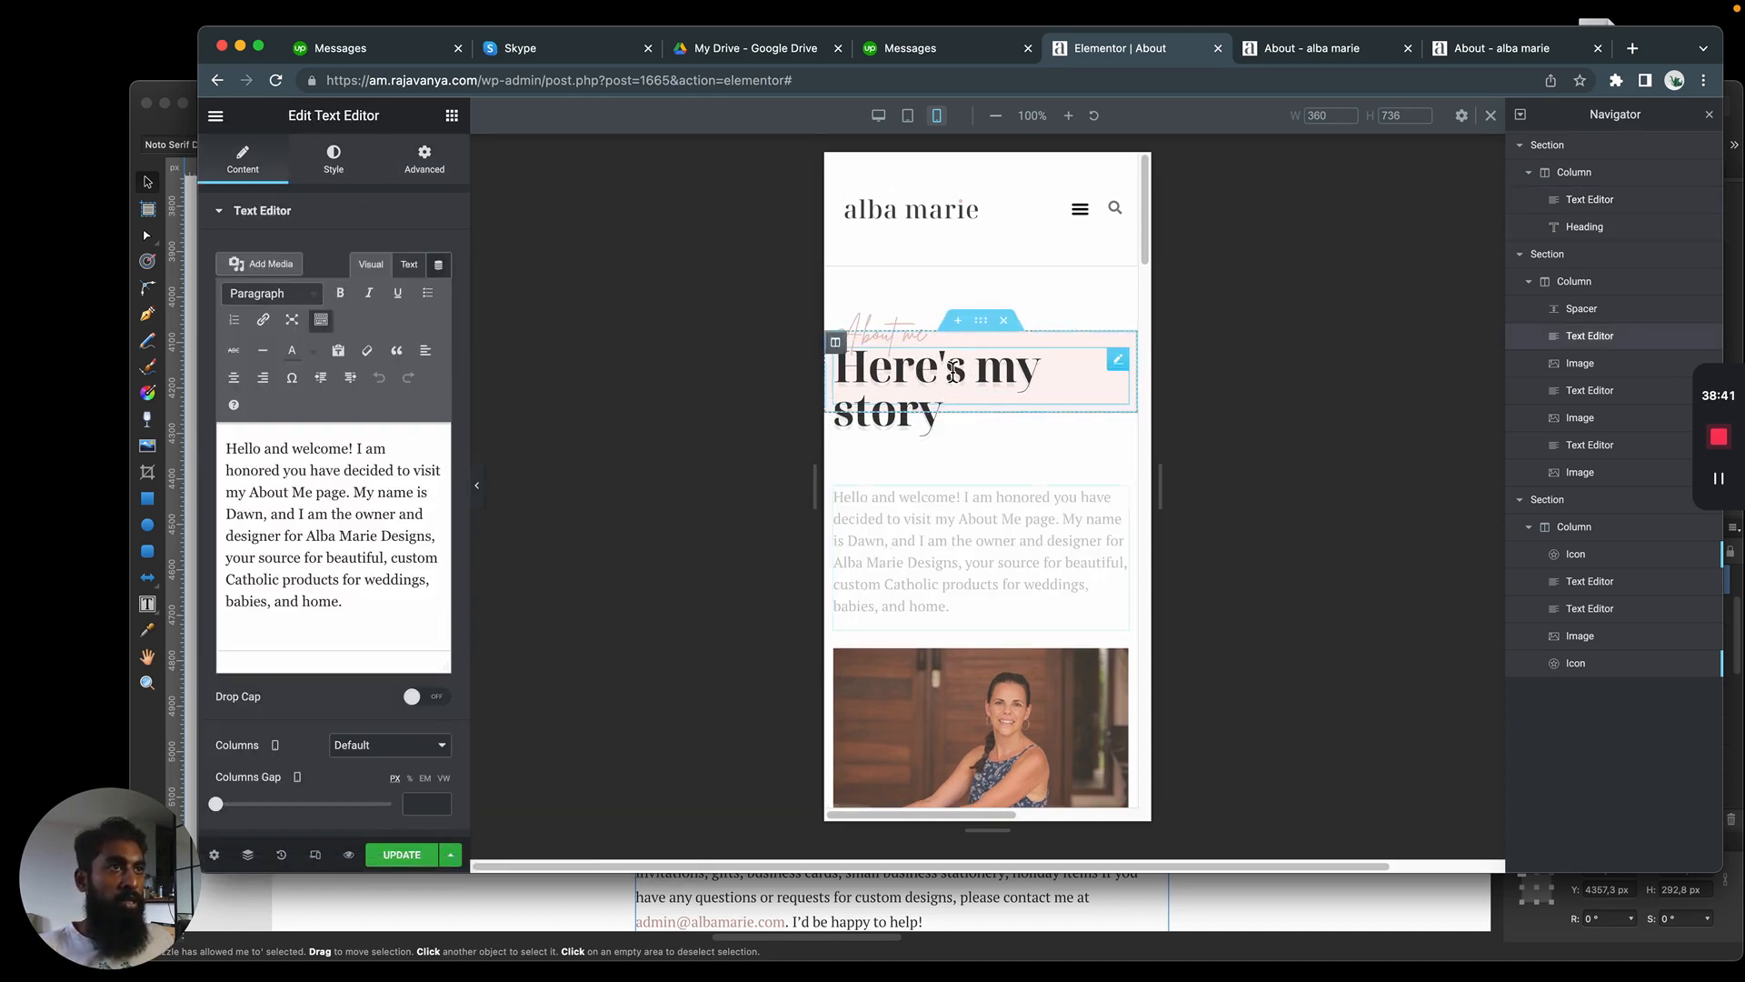
{"action": "left_click", "coordinate": [951, 371]}
{"action": "left_click", "coordinate": [440, 292]}
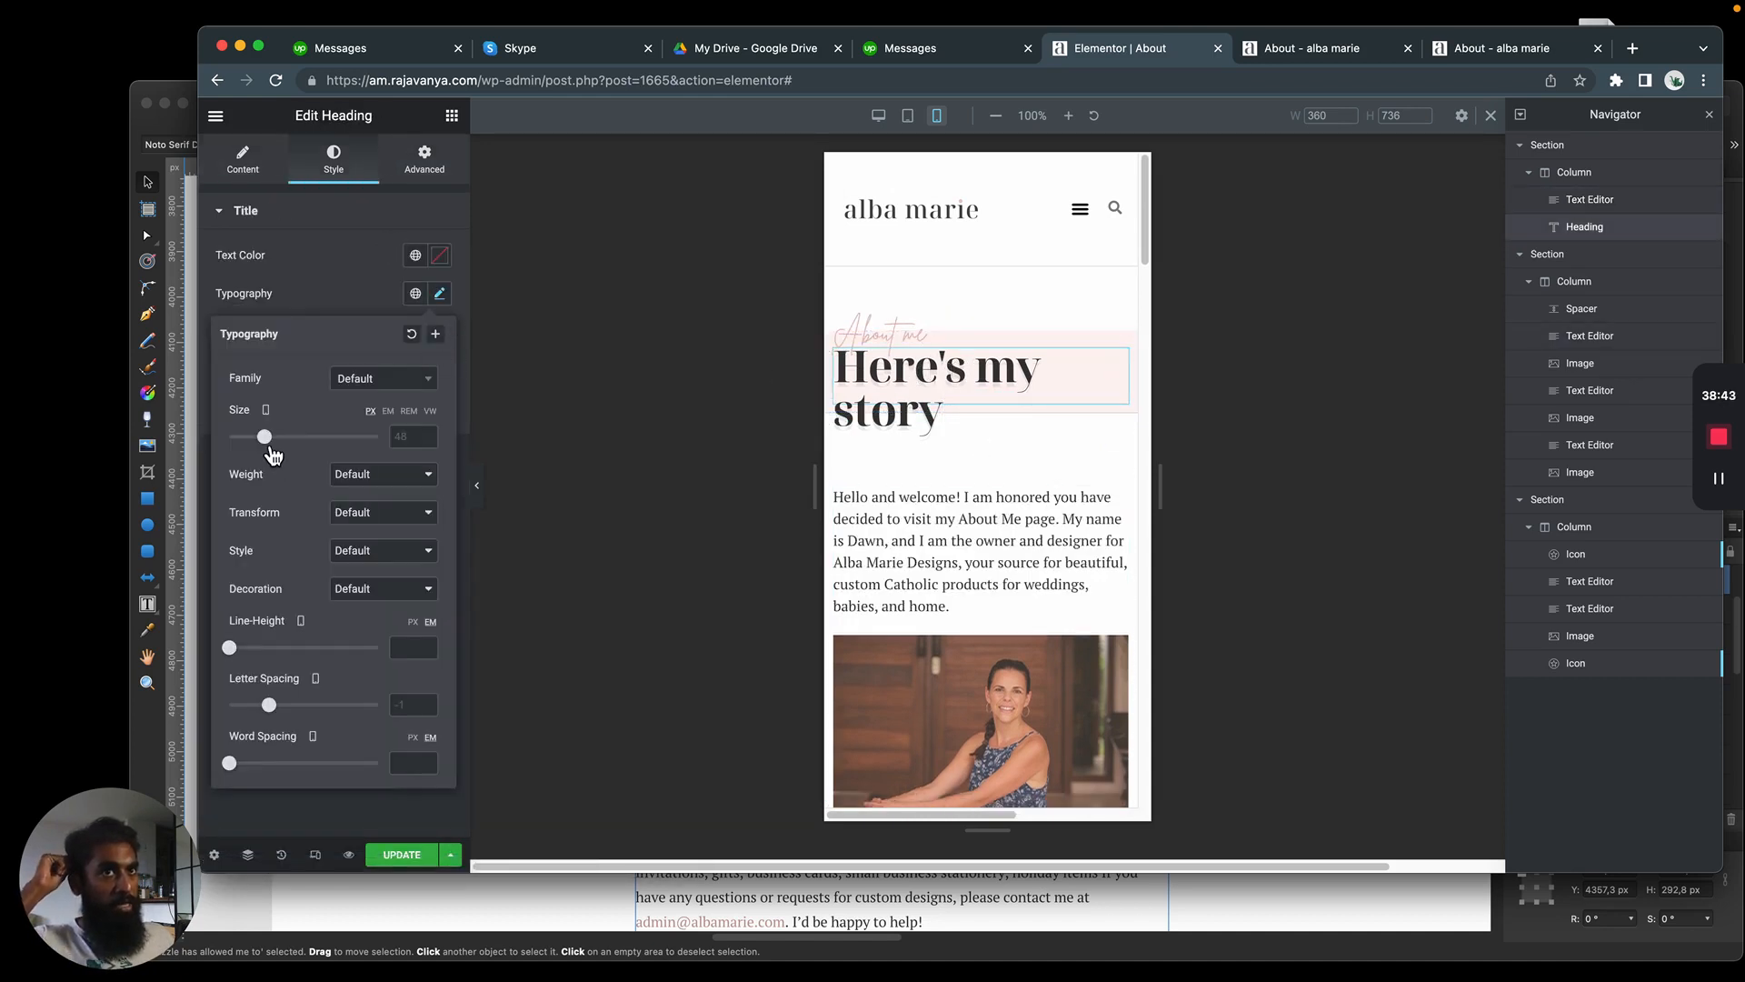
{"action": "left_click_drag", "start_coordinate": [273, 451], "coordinate": [265, 454]}
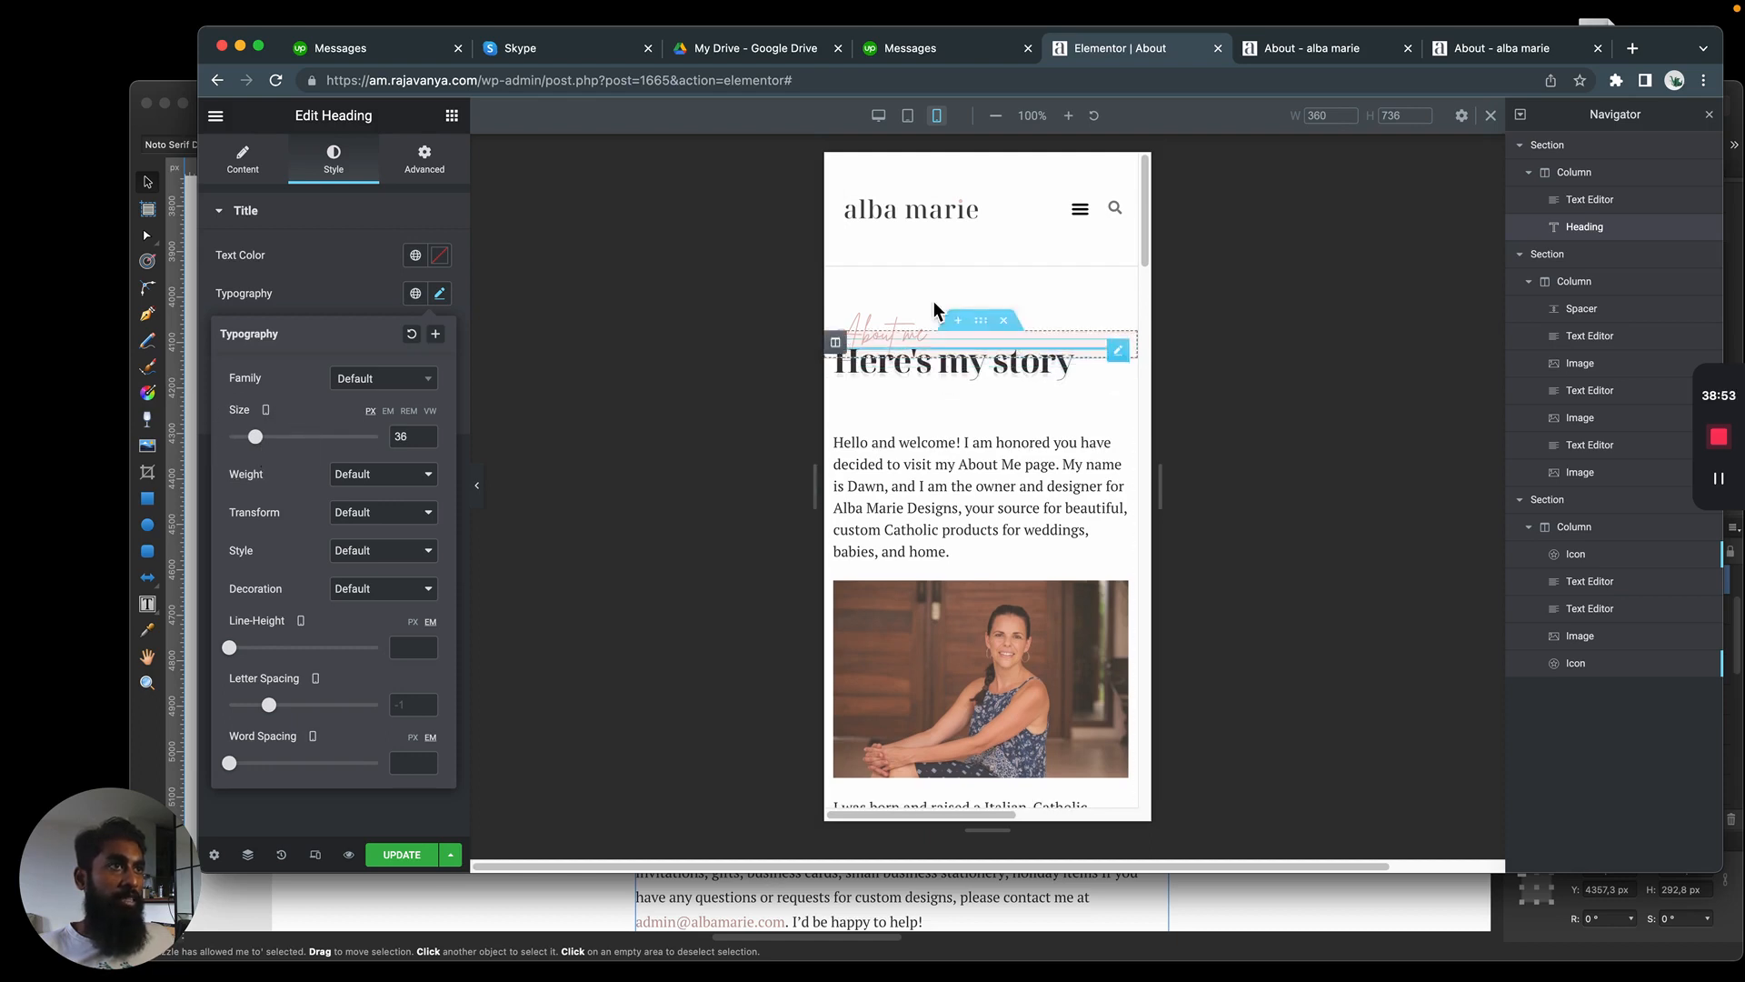
Set the mobile bottom margin of the "Here's my story" heading to -23 px, with its other margins at 0
{"action": "left_click", "coordinate": [414, 162]}
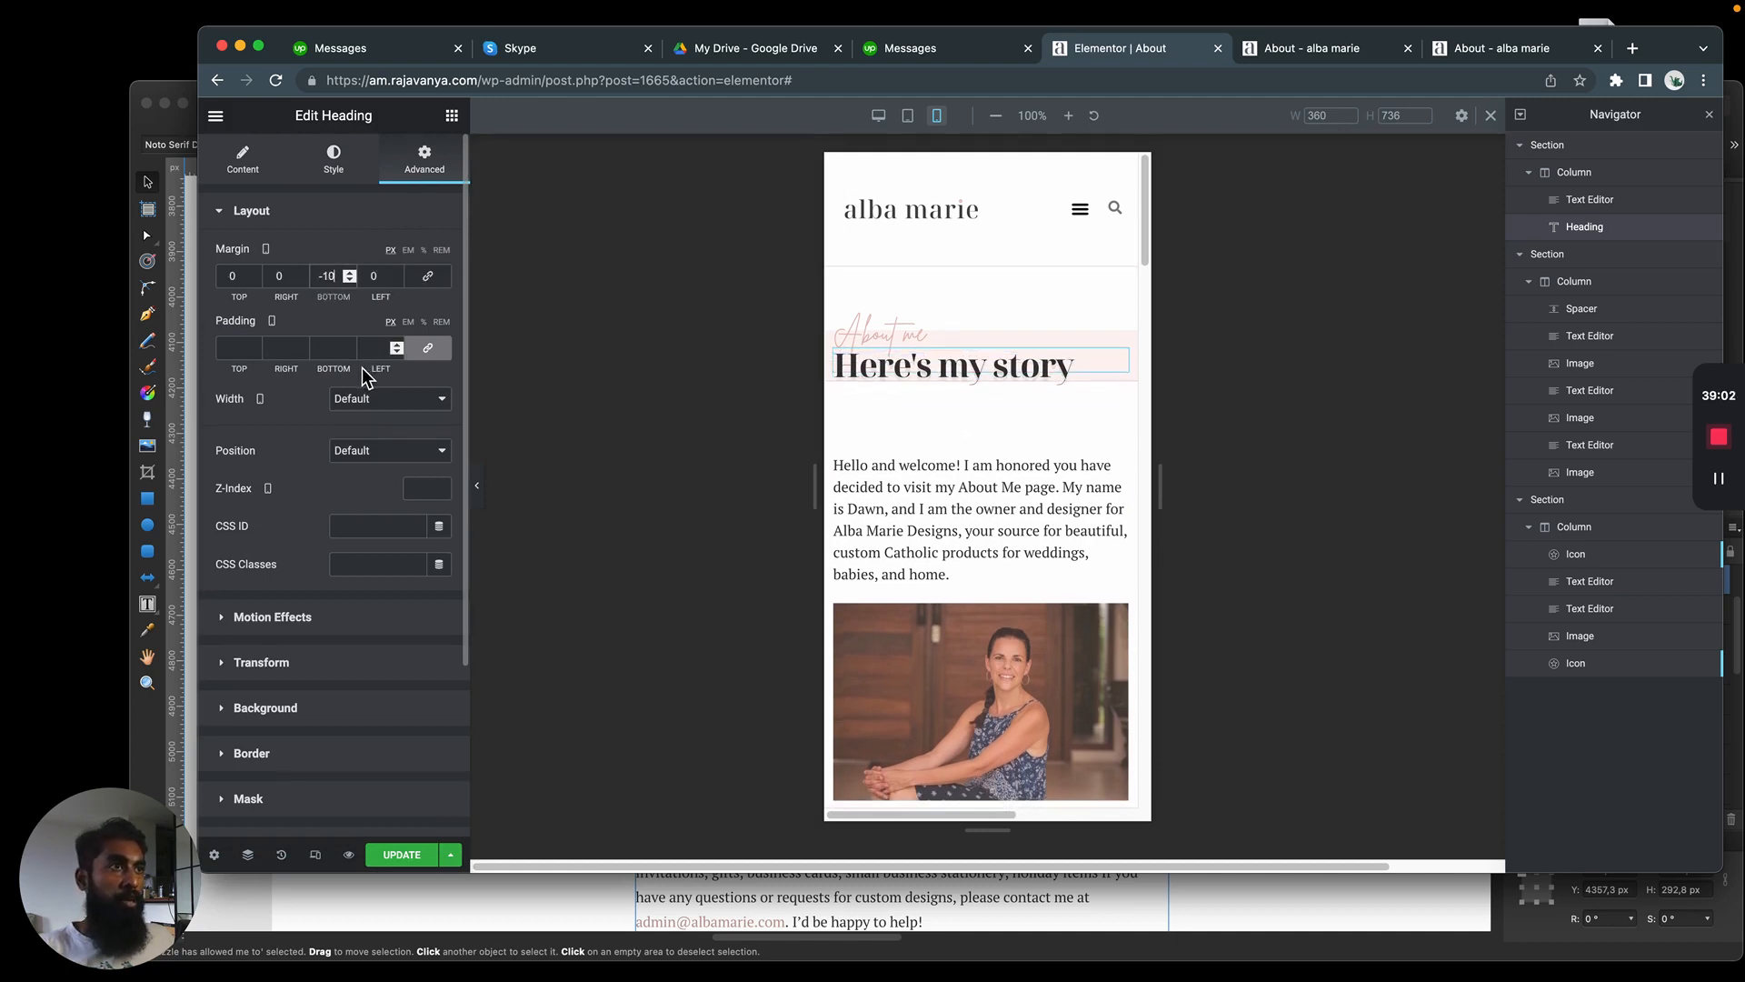
{"action": "key", "text": "Down"}
{"action": "key", "text": "Down"}
{"action": "key", "text": "Down"}
{"action": "key", "text": "Down"}
{"action": "key", "text": "Down"}
{"action": "key", "text": "Down"}
{"action": "key", "text": "Down"}
{"action": "key", "text": "Down"}
{"action": "key", "text": "Down"}
{"action": "key", "text": "Down"}
{"action": "key", "text": "Down"}
{"action": "key", "text": "Down"}
{"action": "key", "text": "Down"}
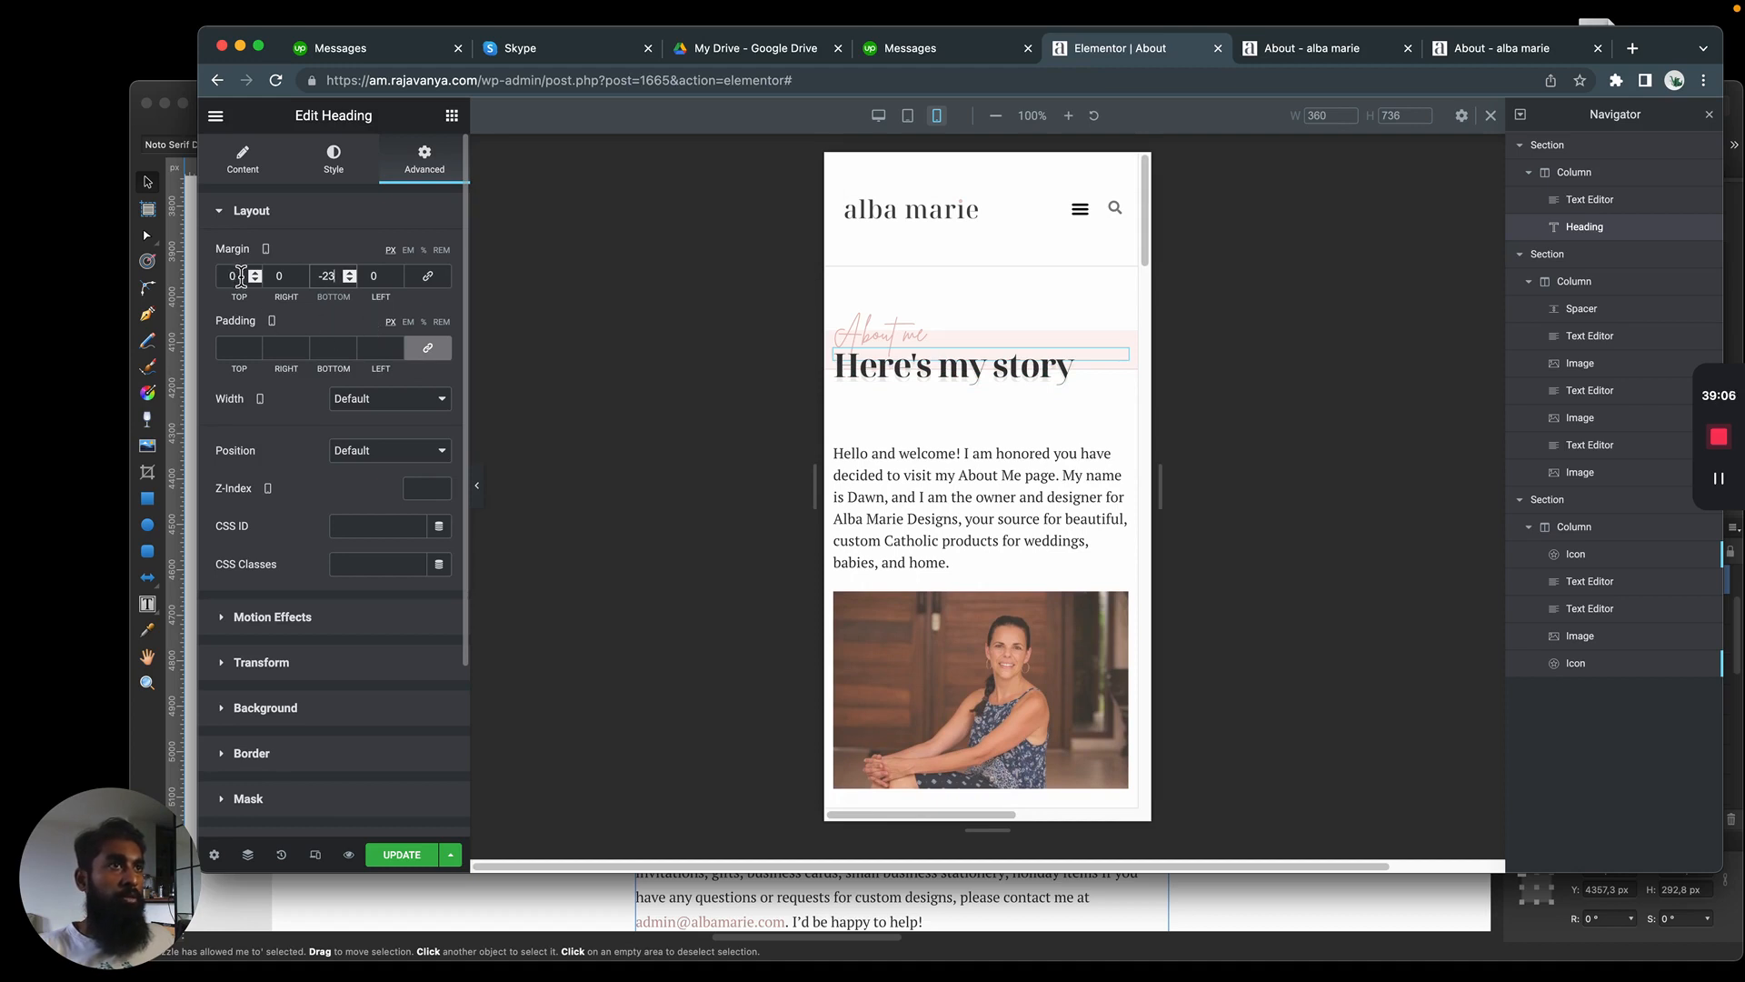
Set the mobile bottom margin of the "About me" text to -15 px
{"action": "left_click", "coordinate": [955, 560]}
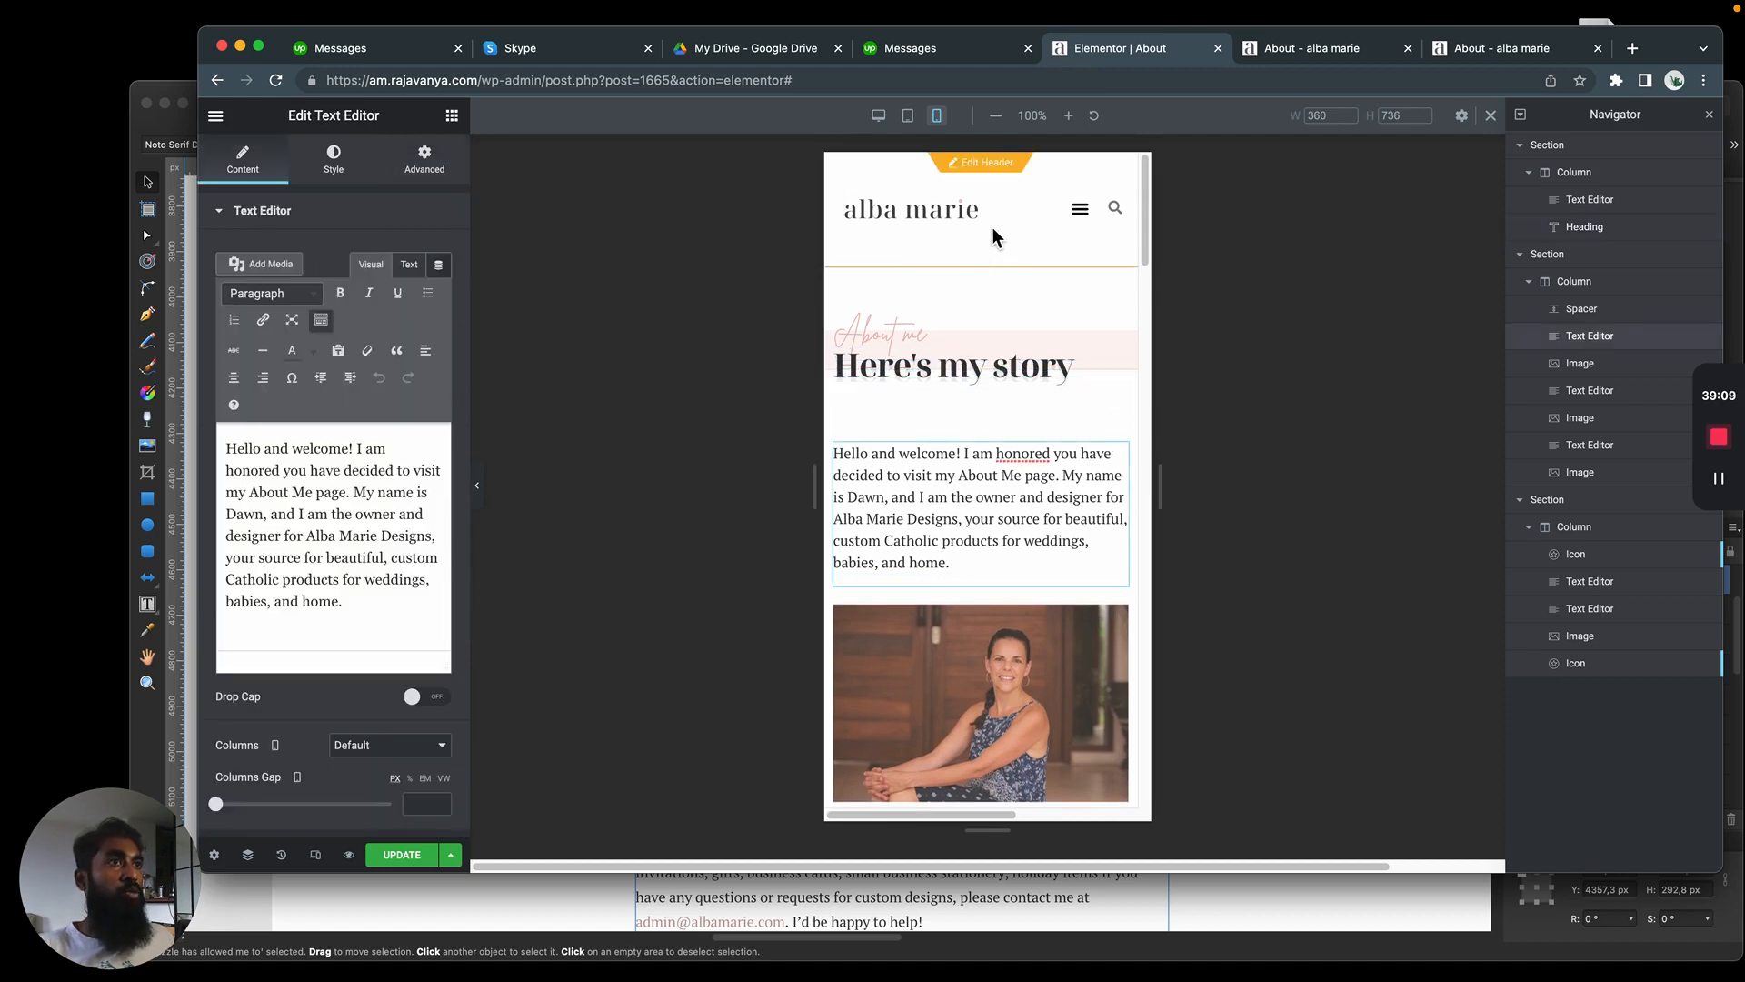
{"action": "left_click", "coordinate": [900, 338]}
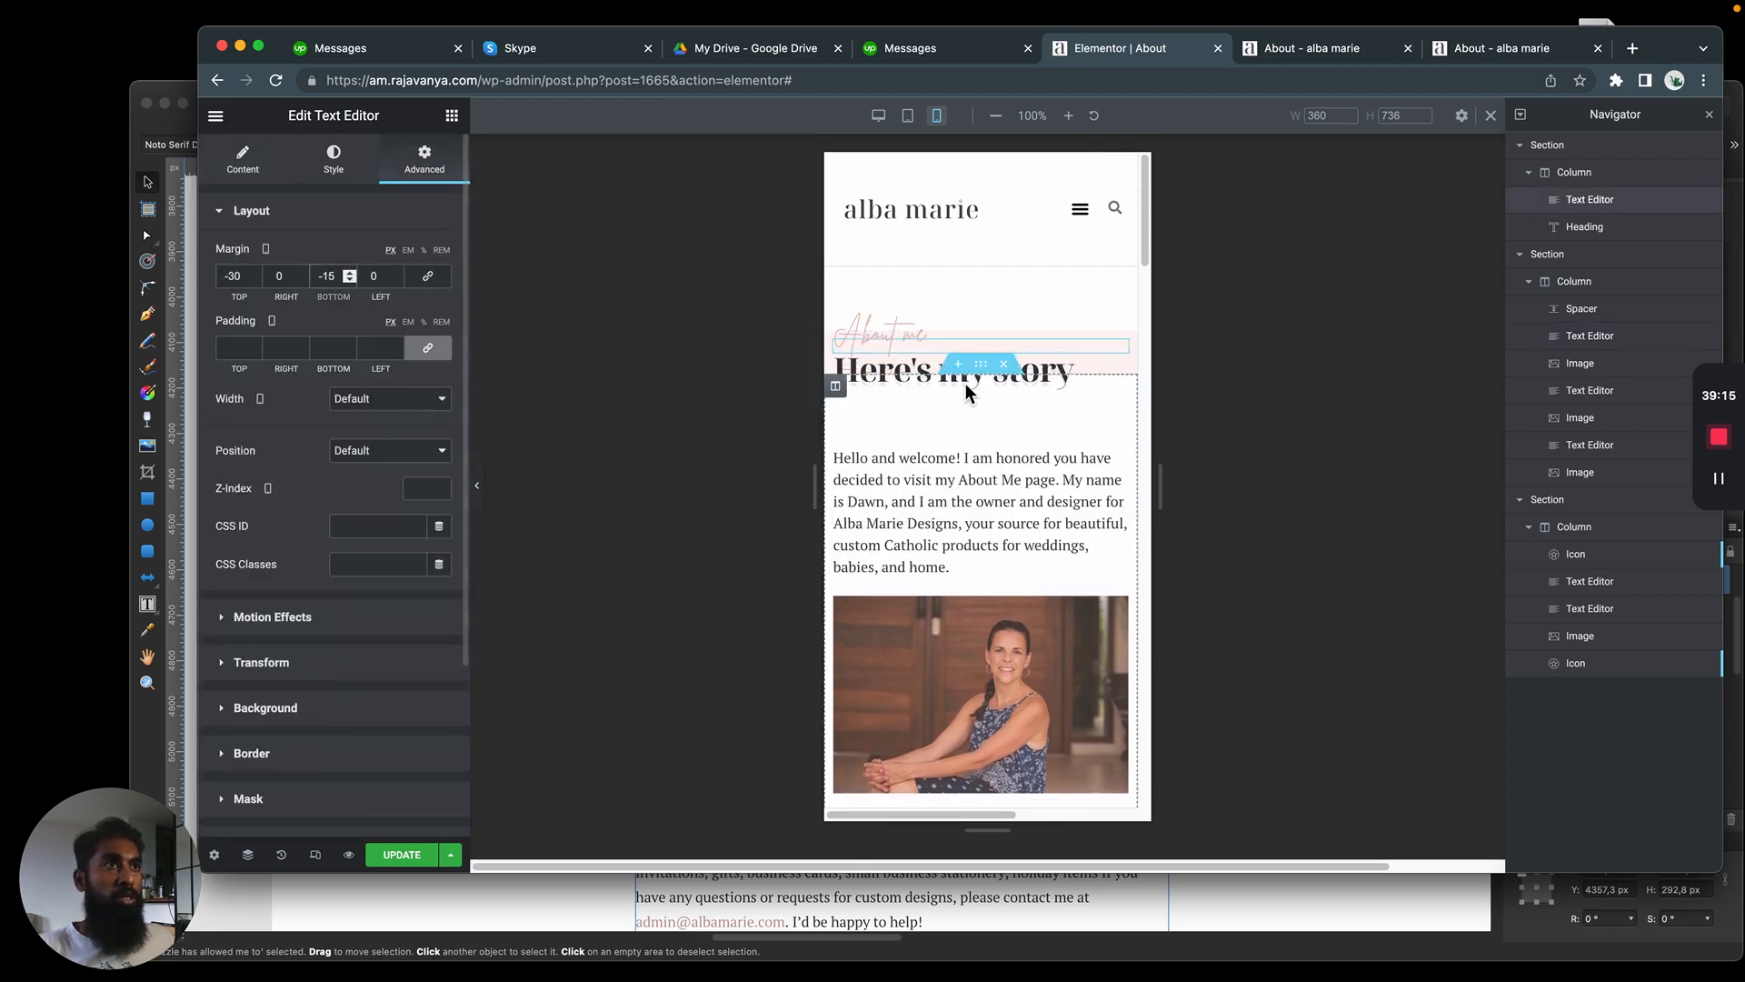
{"action": "left_click", "coordinate": [1003, 493]}
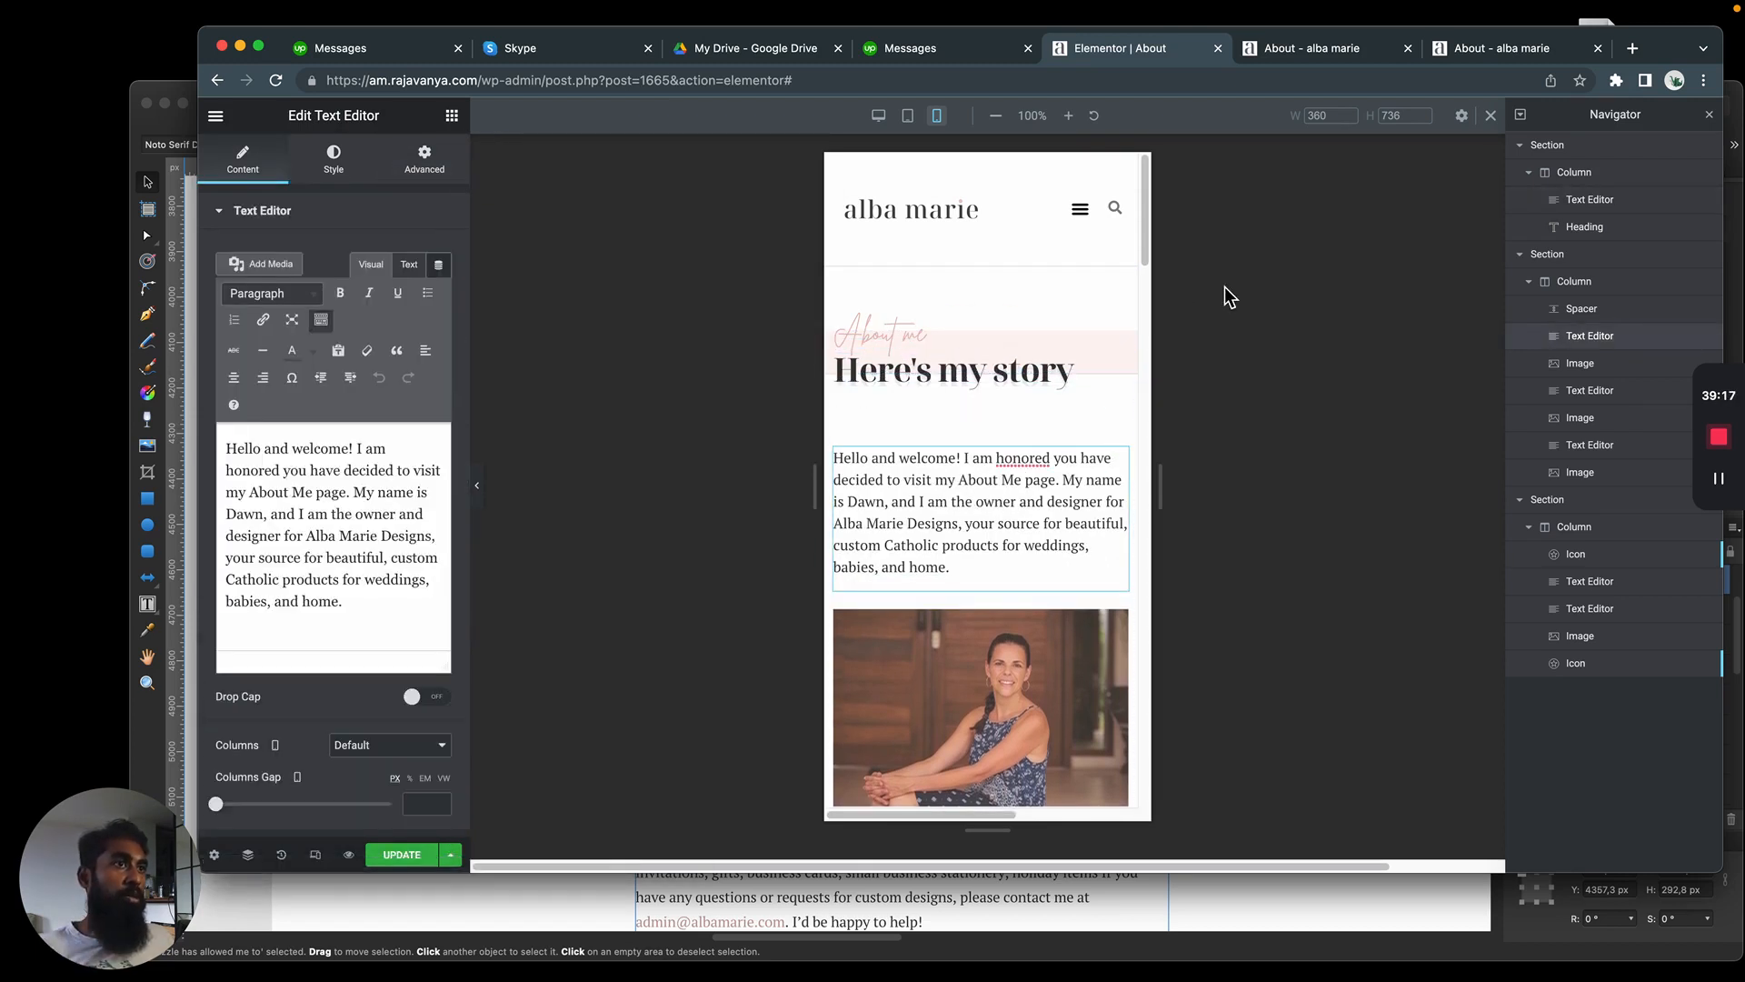
Return to the desktop view and delete the spacer above the introduction paragraph
{"action": "left_click", "coordinate": [925, 414]}
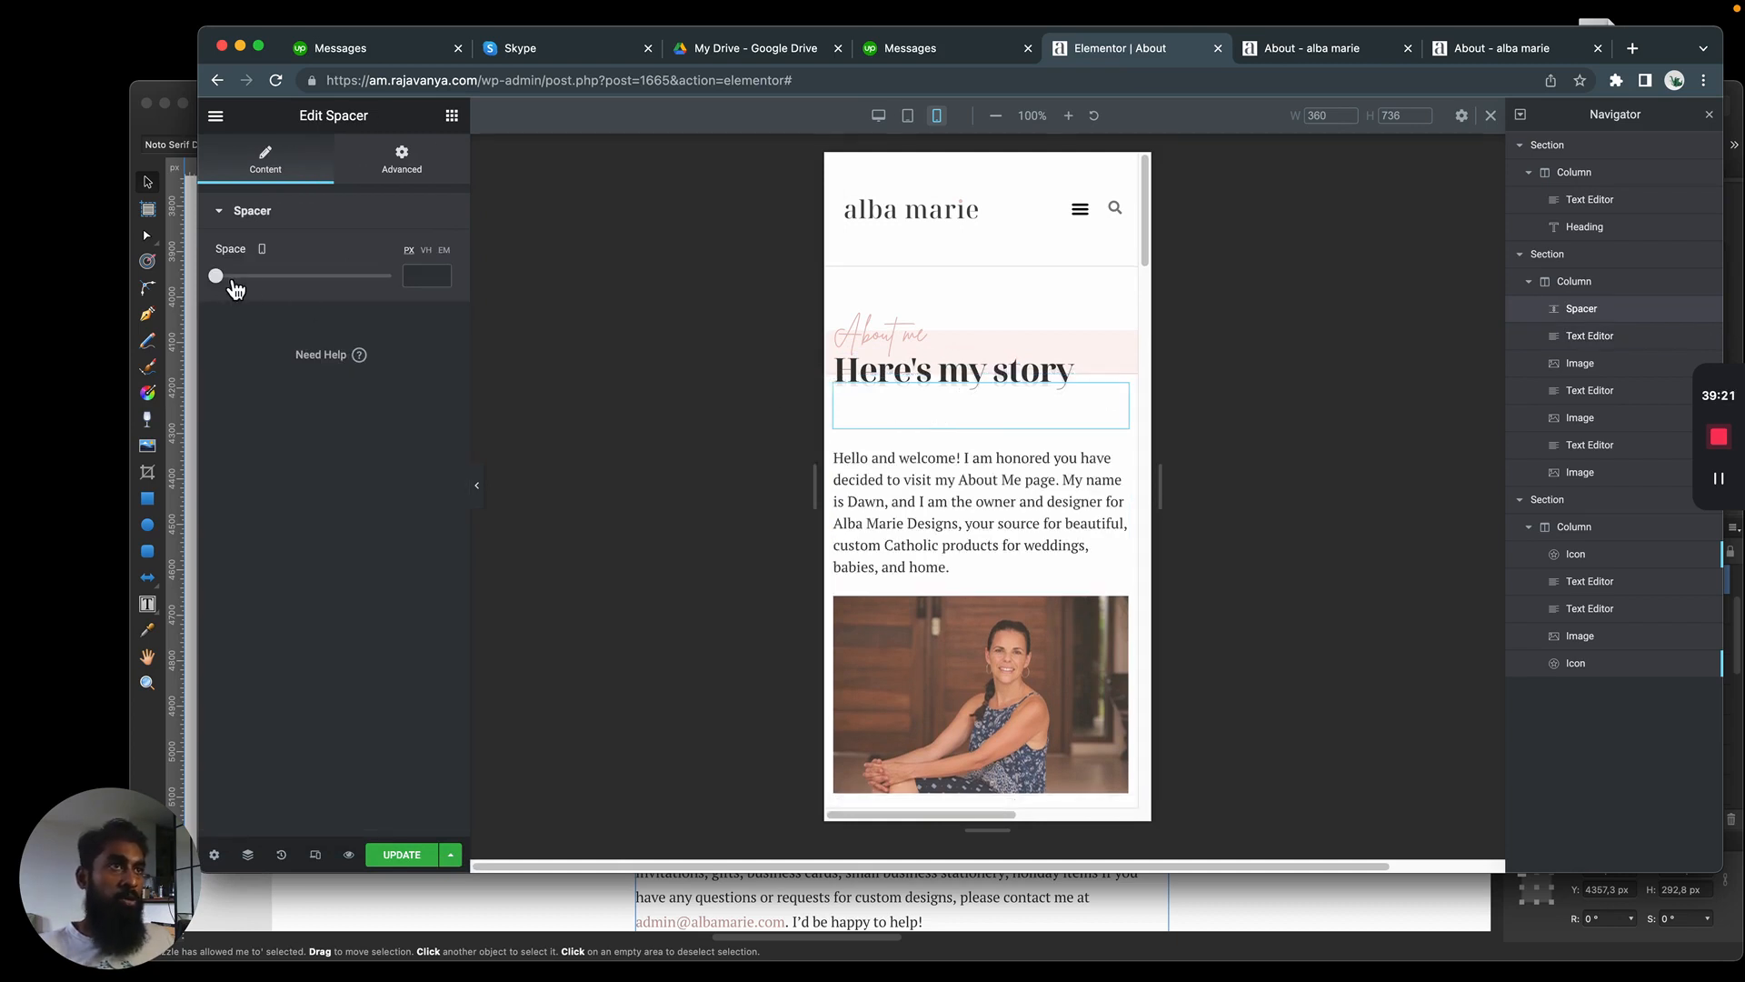
{"action": "left_click", "coordinate": [878, 116]}
{"action": "right_click", "coordinate": [836, 392]}
{"action": "left_click", "coordinate": [886, 637]}
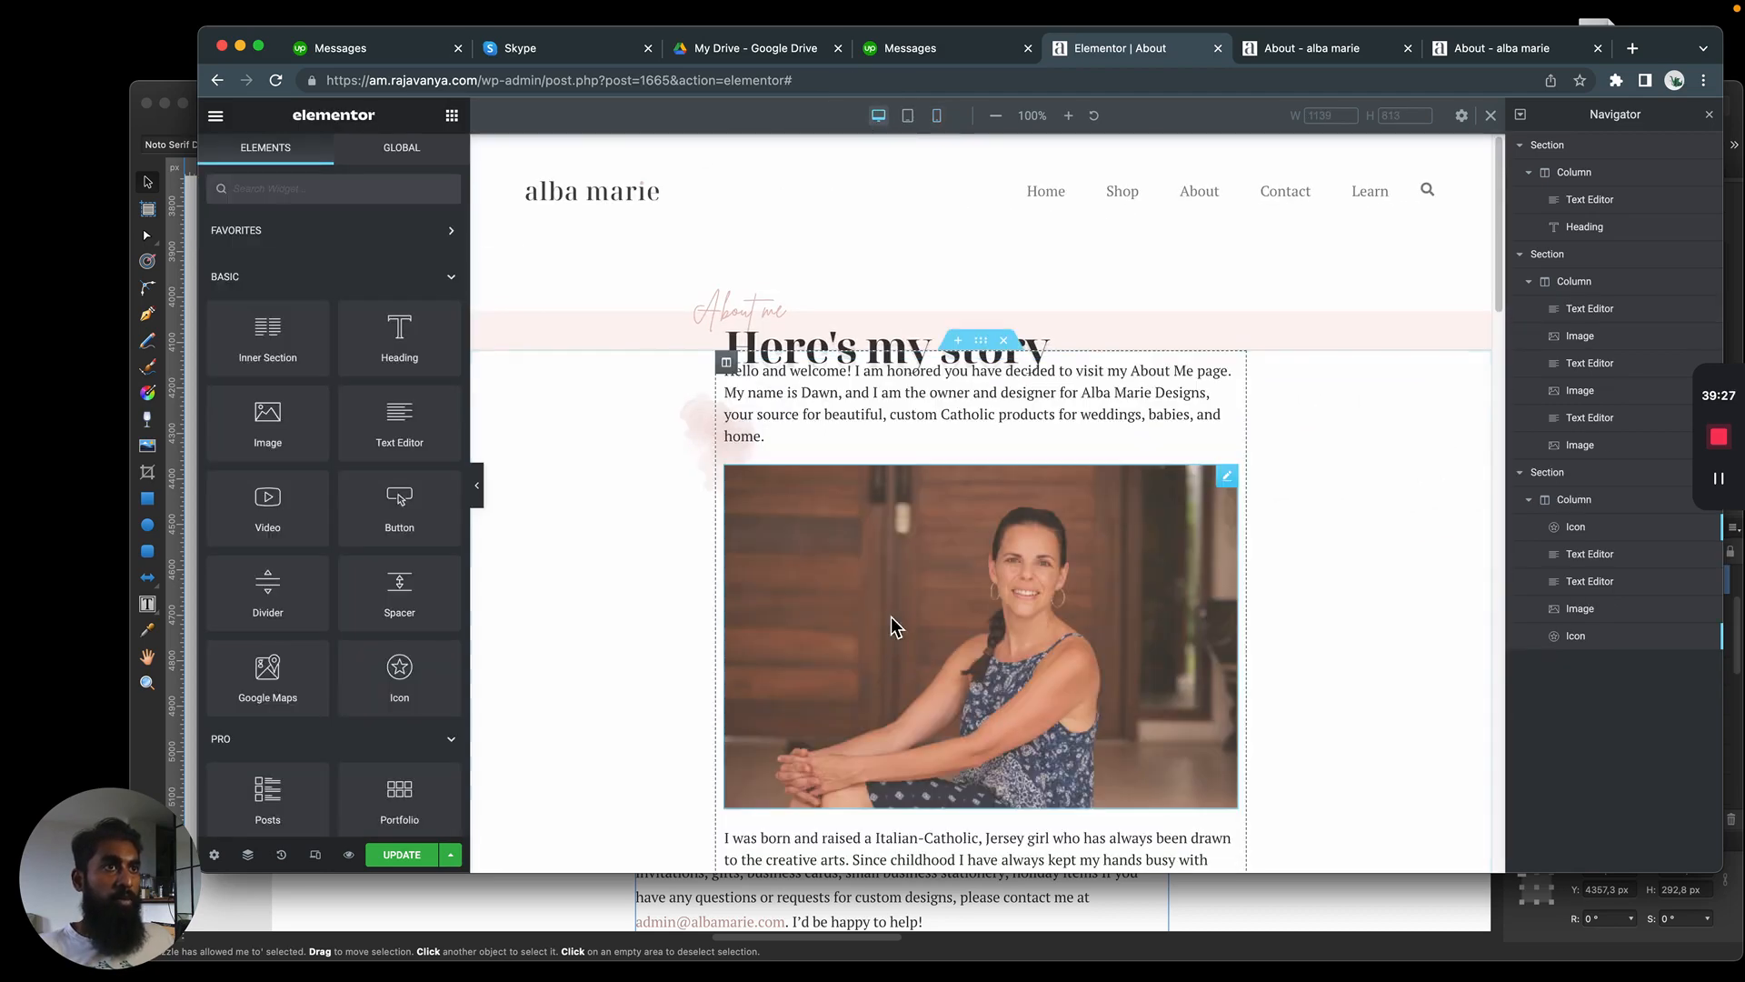
Unlink the padding of the section holding the introduction text and photo, and set its top padding to 30 px
{"action": "left_click", "coordinate": [981, 340]}
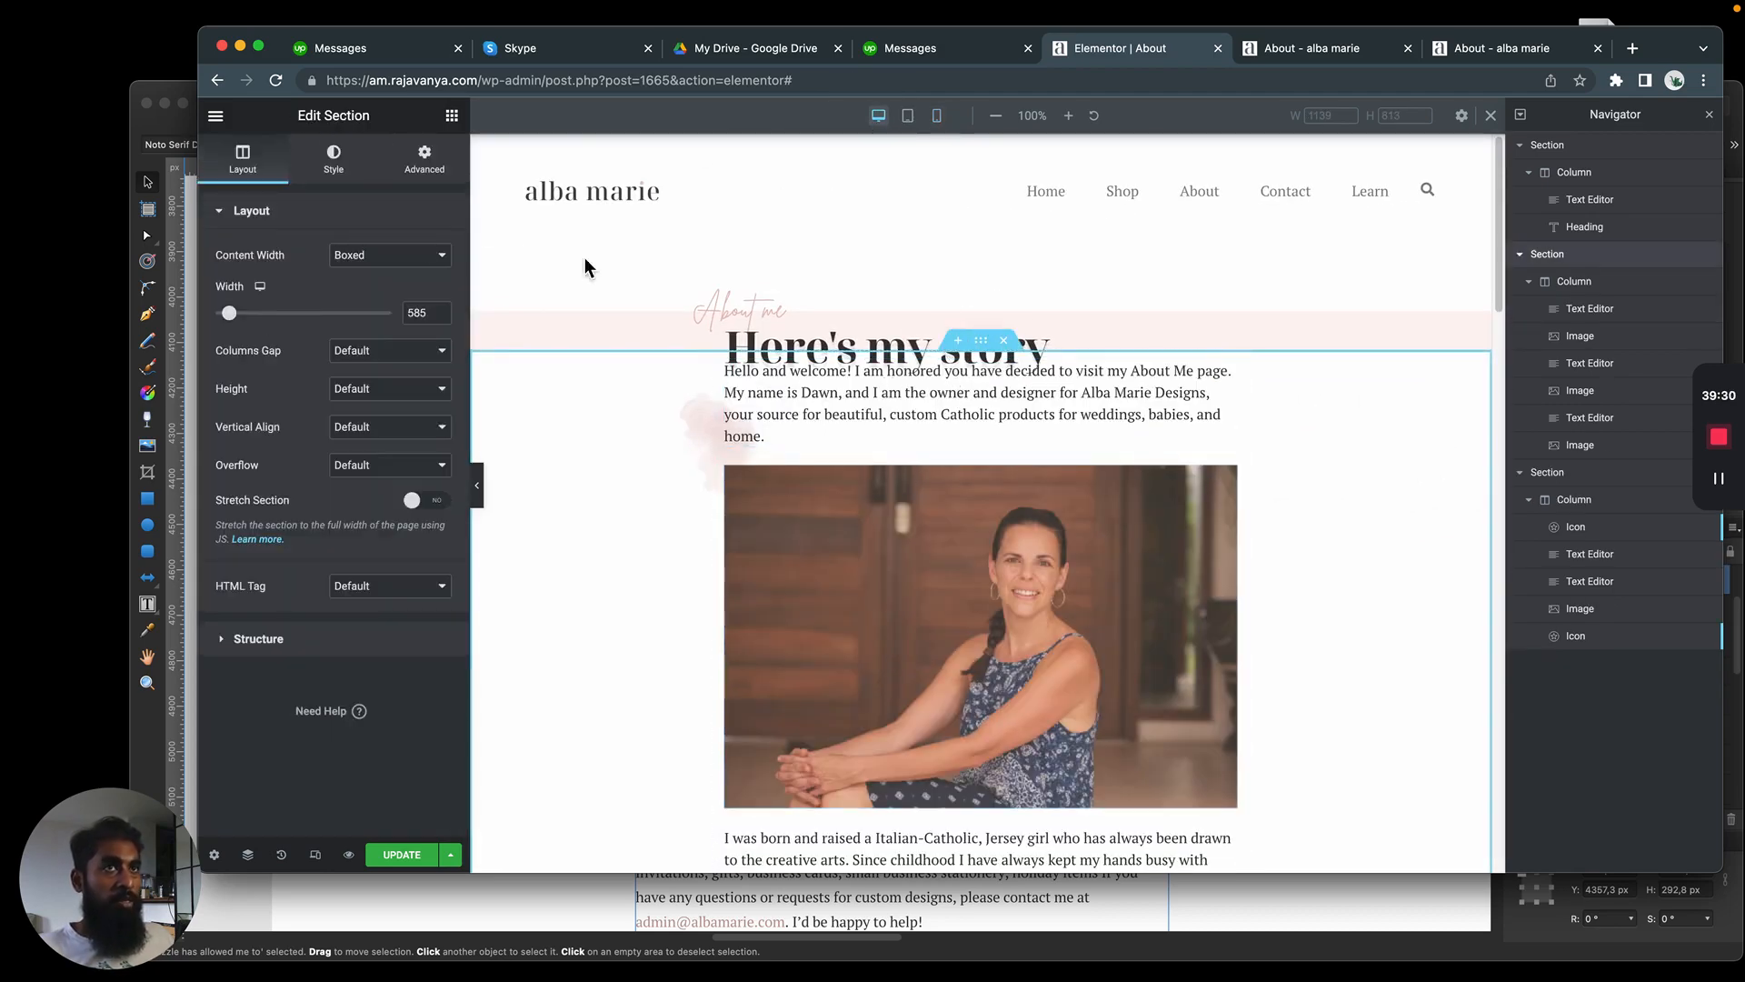
{"action": "left_click", "coordinate": [421, 172]}
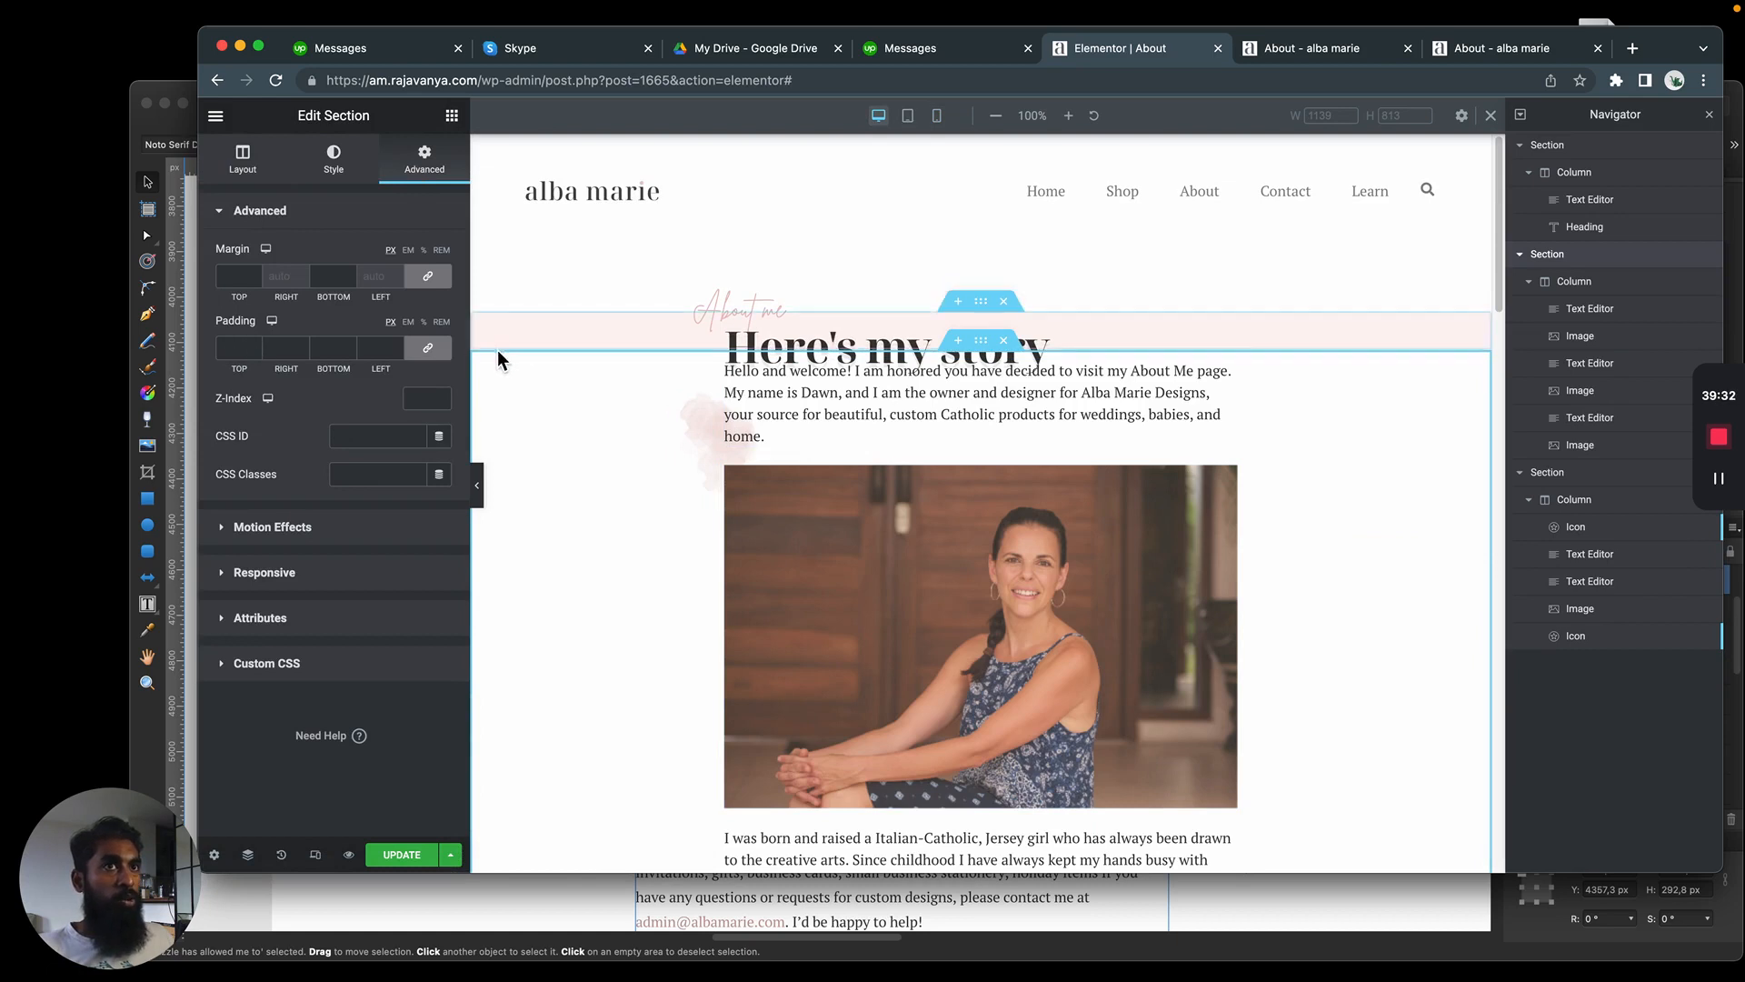
{"action": "left_click", "coordinate": [429, 354]}
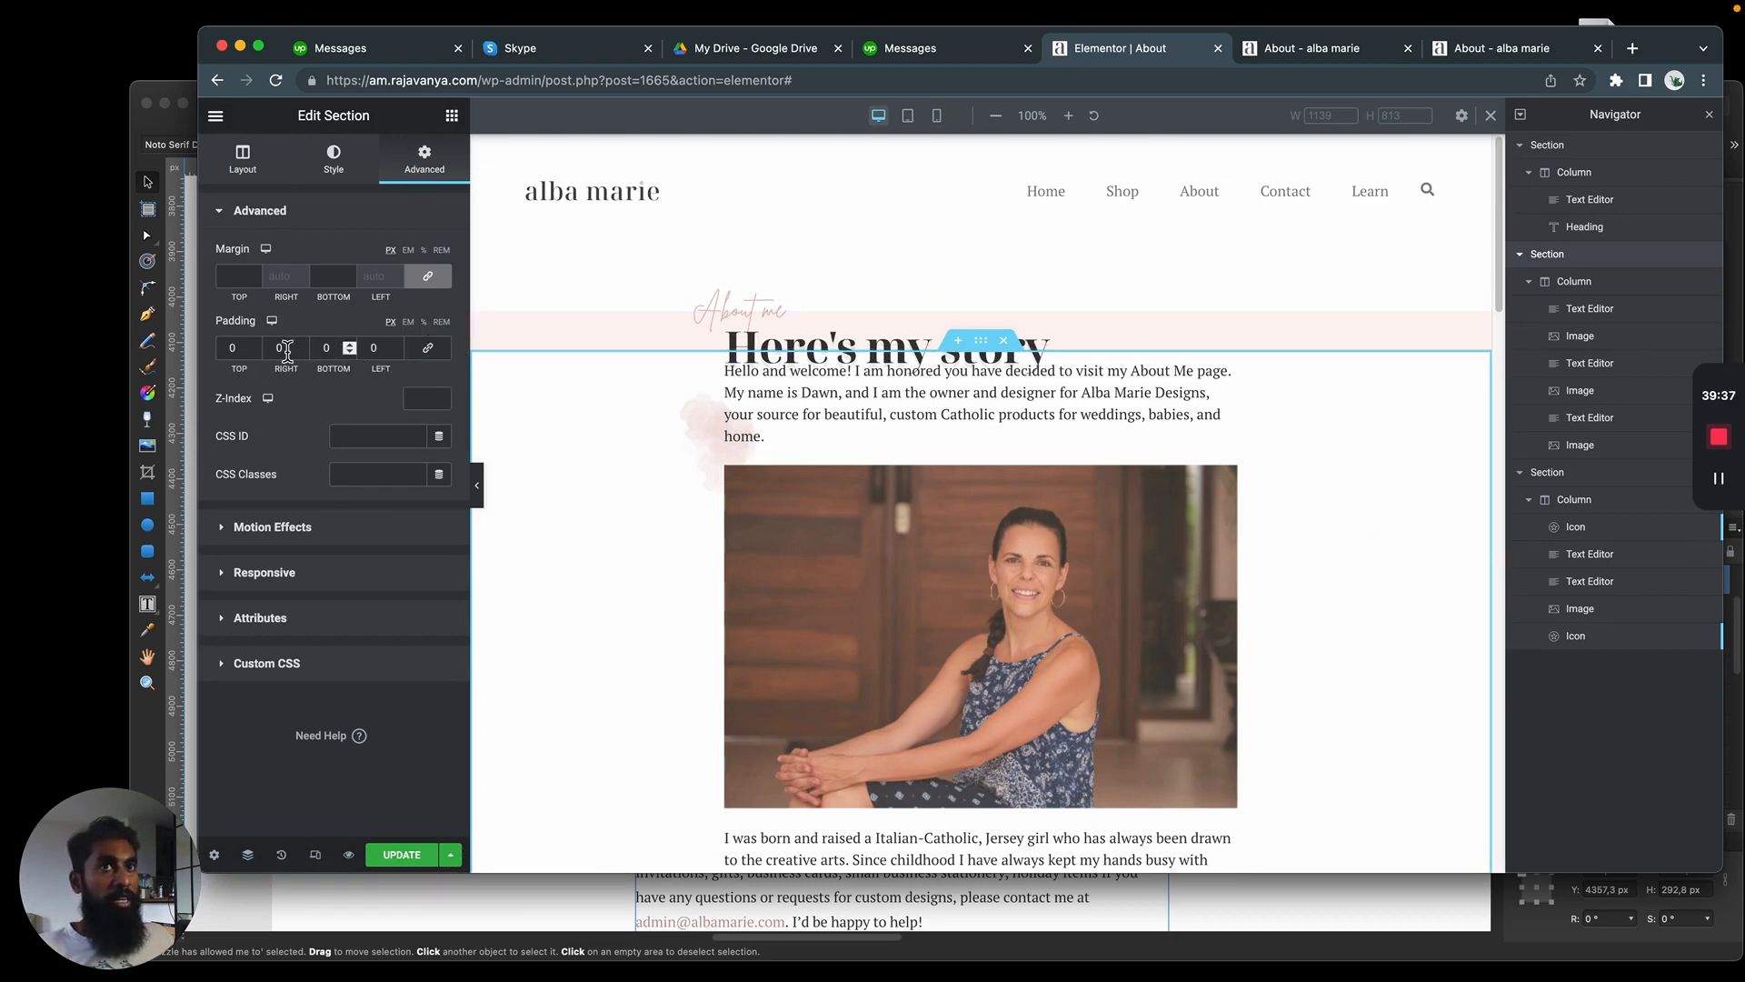
{"action": "left_click", "coordinate": [227, 352]}
{"action": "type", "text": "3"}
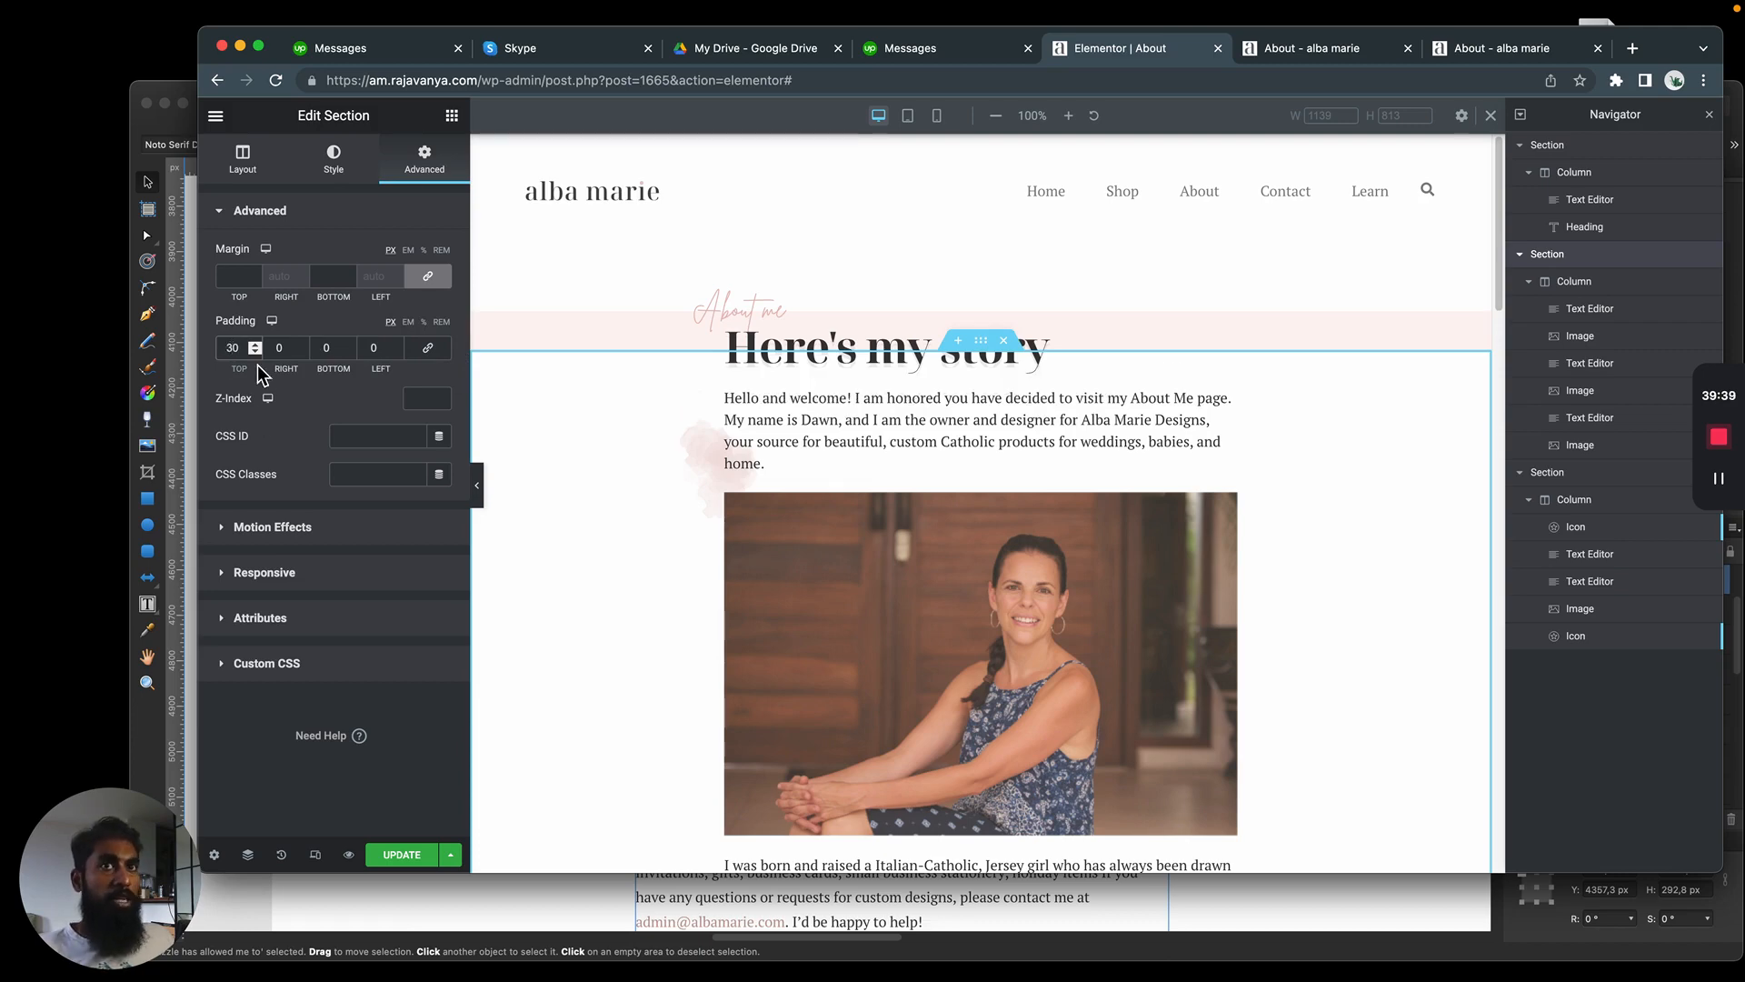
Check the gap below the heading in the Affinity Designer mockup and set the introduction section's top padding to 70 px in Elementor
{"action": "key", "text": "super+Tab"}
{"action": "scroll", "coordinate": [603, 444], "scroll_direction": "up", "scroll_amount": 20}
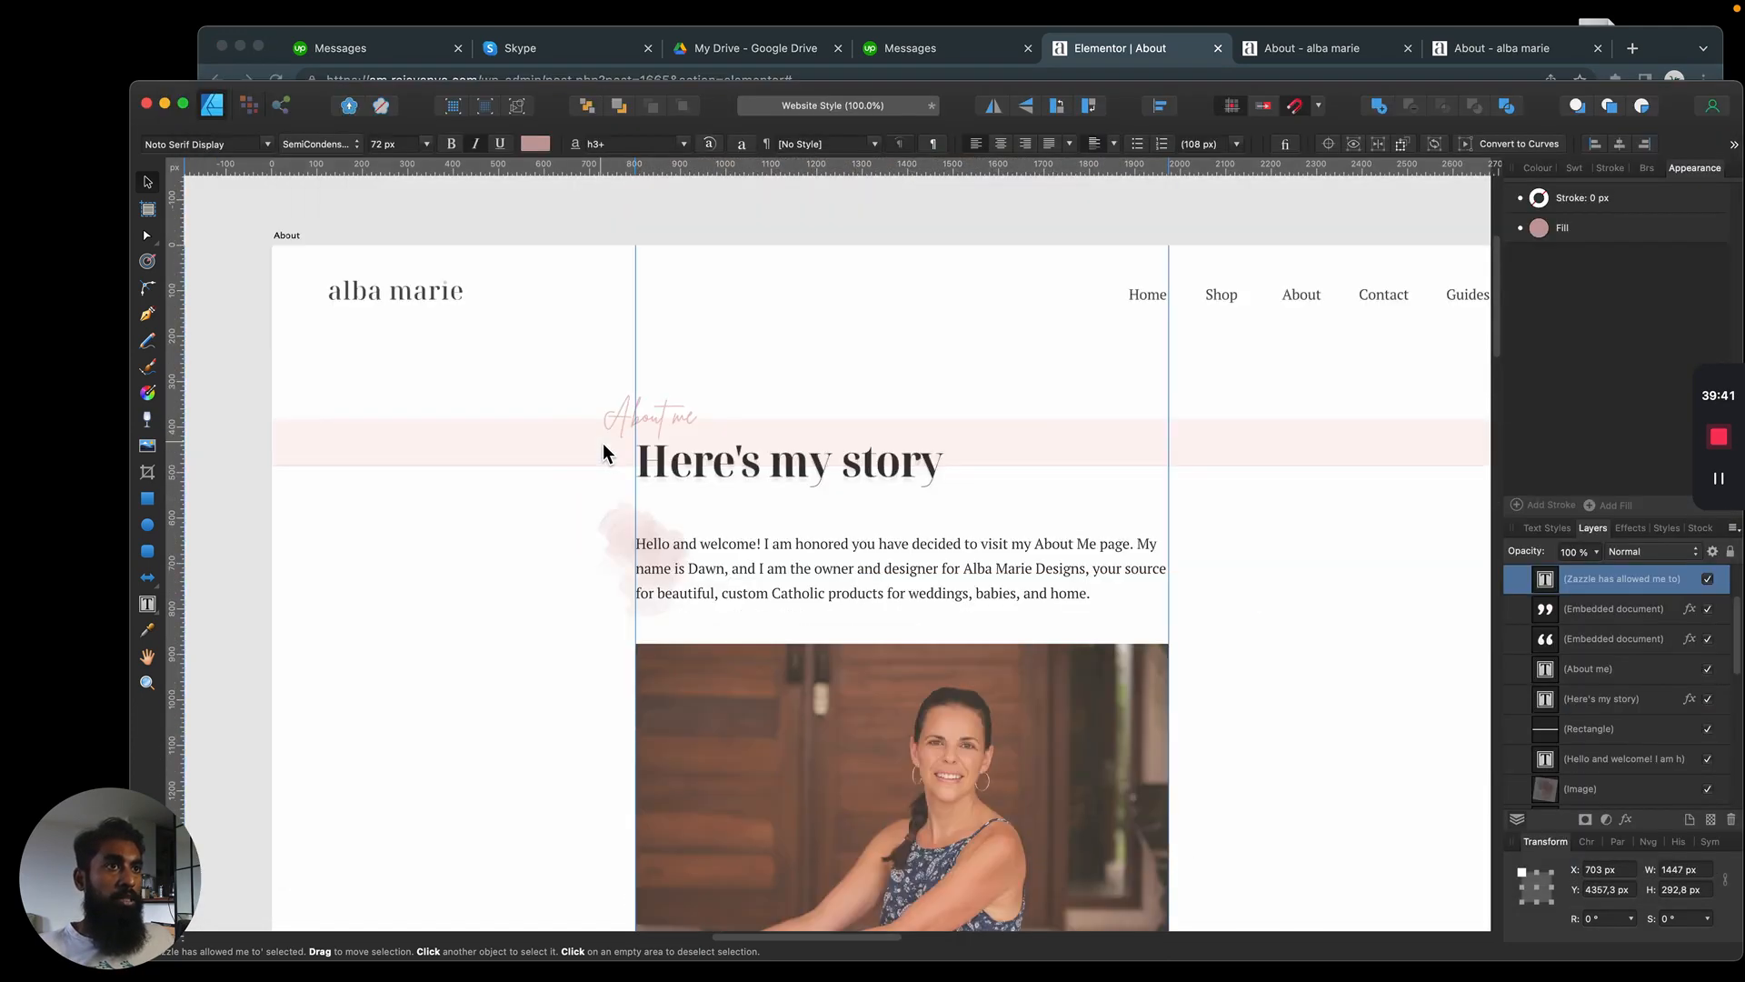
{"action": "left_click", "coordinate": [547, 540]}
{"action": "left_click_drag", "start_coordinate": [567, 483], "coordinate": [555, 558]}
{"action": "key", "text": "super+Tab"}
{"action": "left_click", "coordinate": [228, 348]}
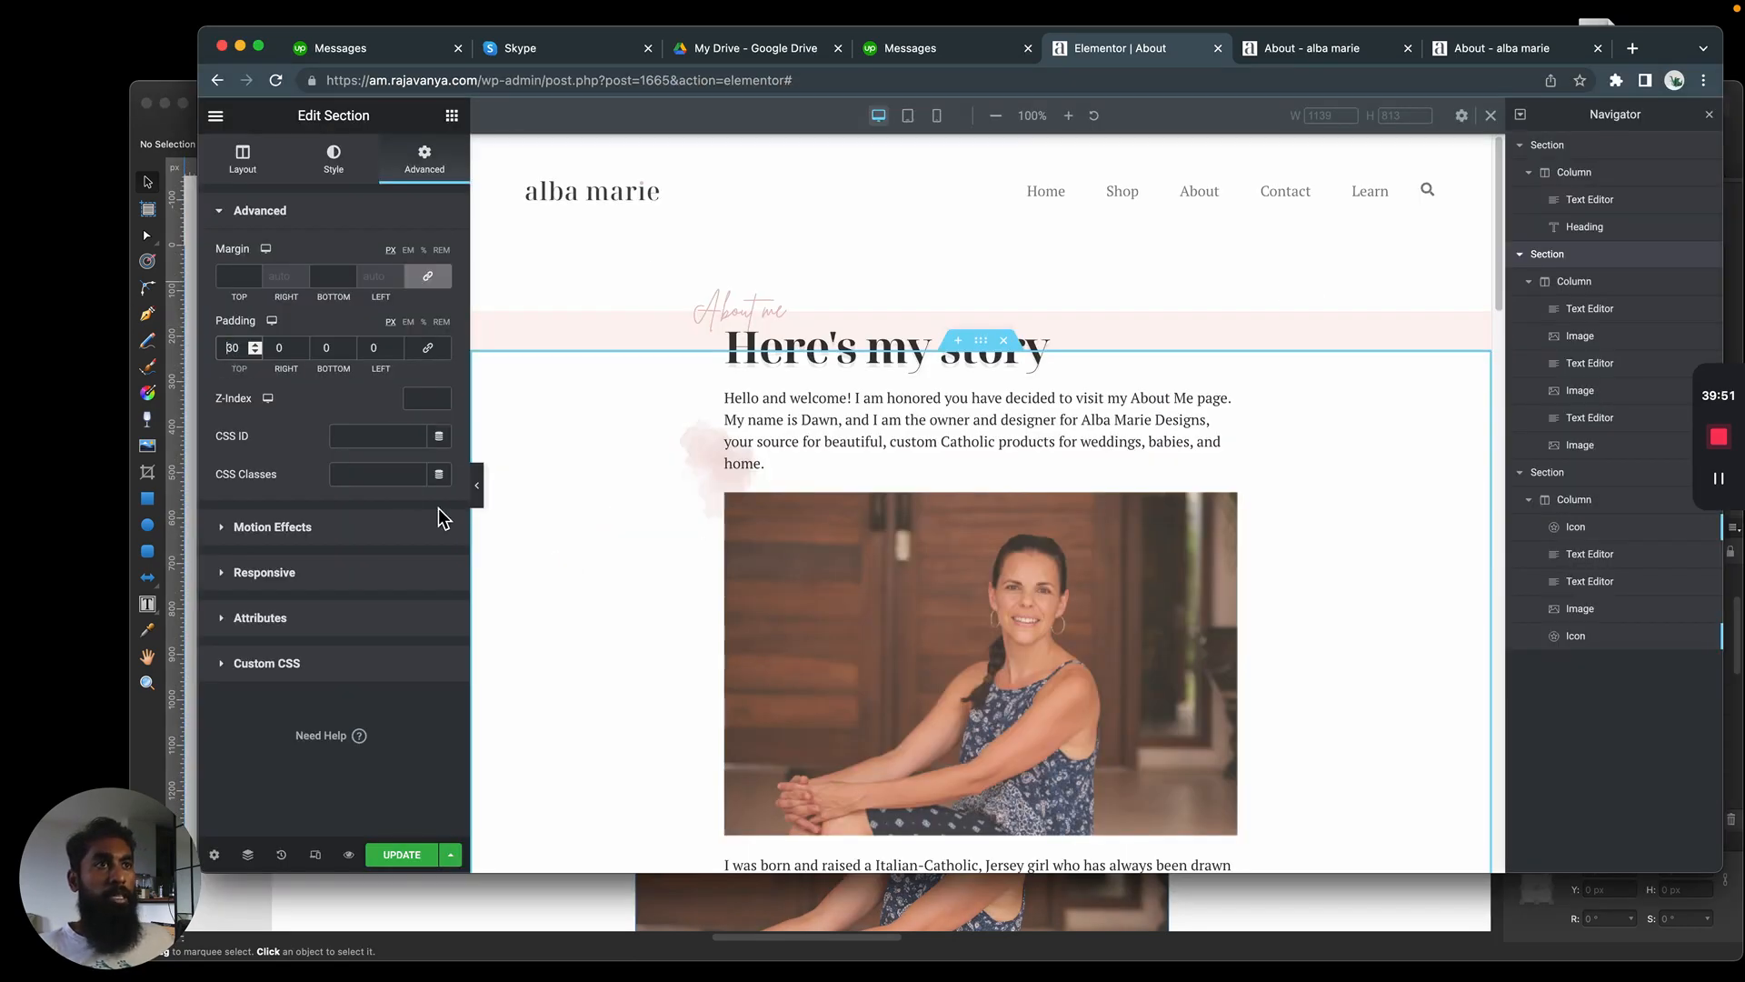
{"action": "key", "text": "BackSpace"}
{"action": "type", "text": "7"}
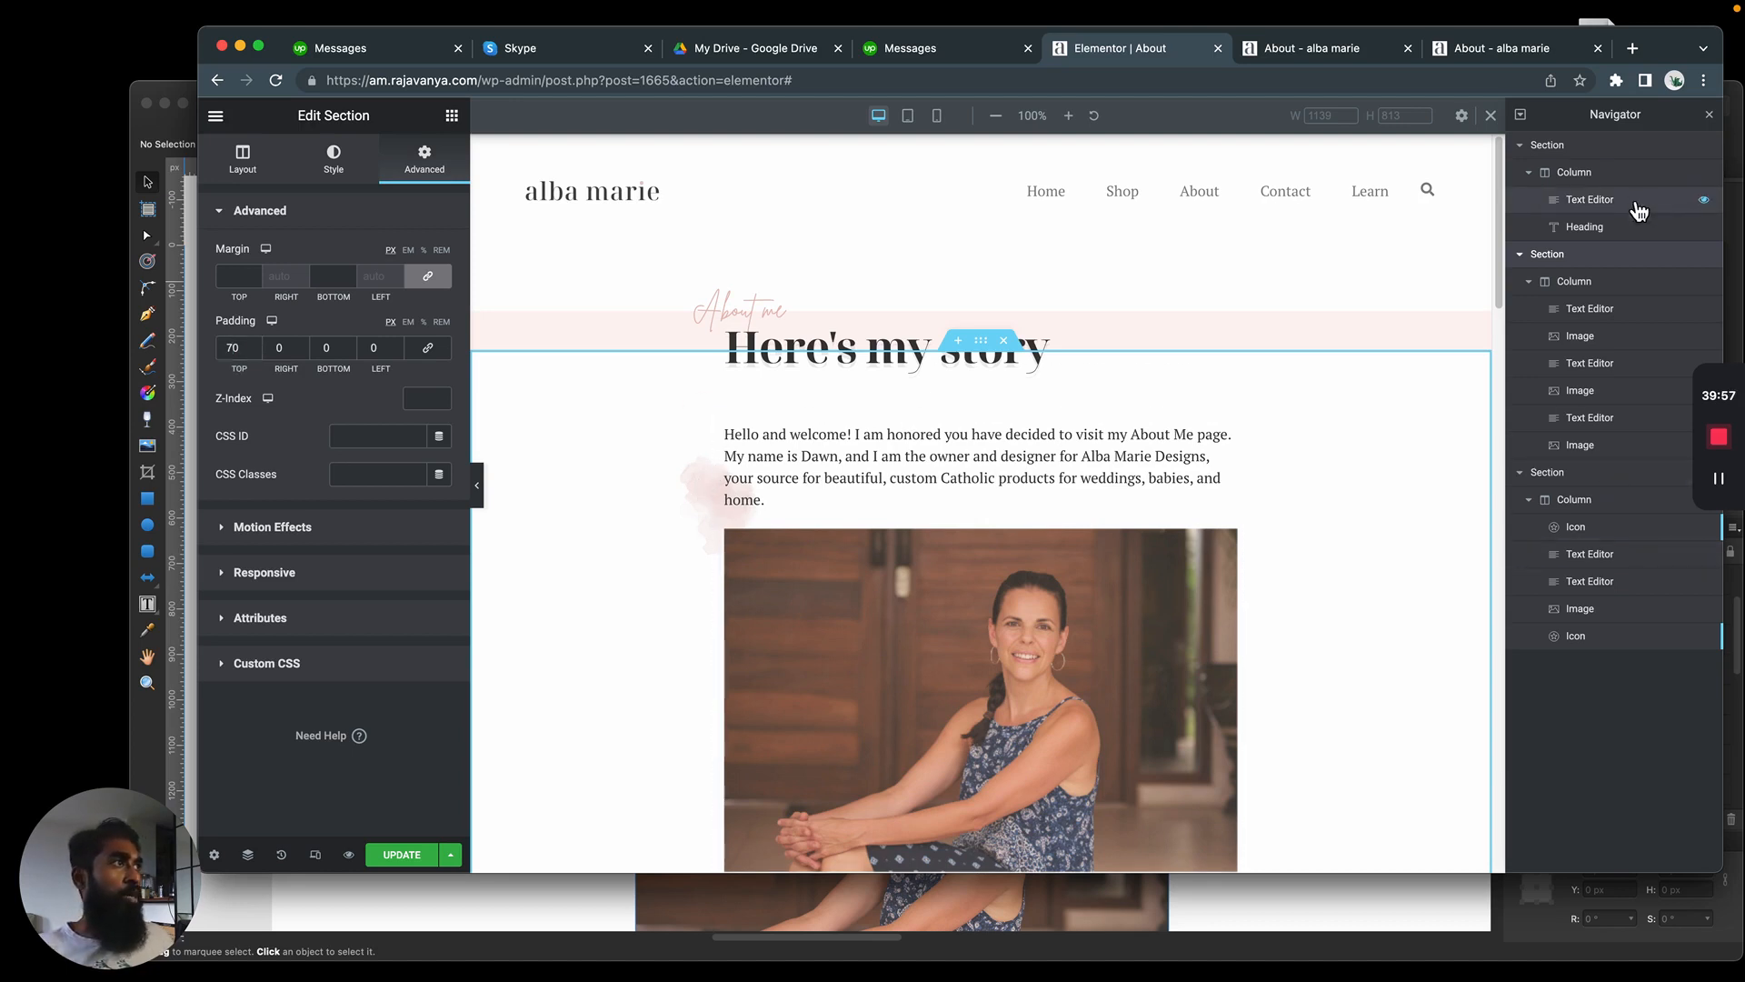
Move the pink watercolor image beside the introduction text up by setting its vertical offset to -31 px
{"action": "left_click", "coordinate": [1587, 444]}
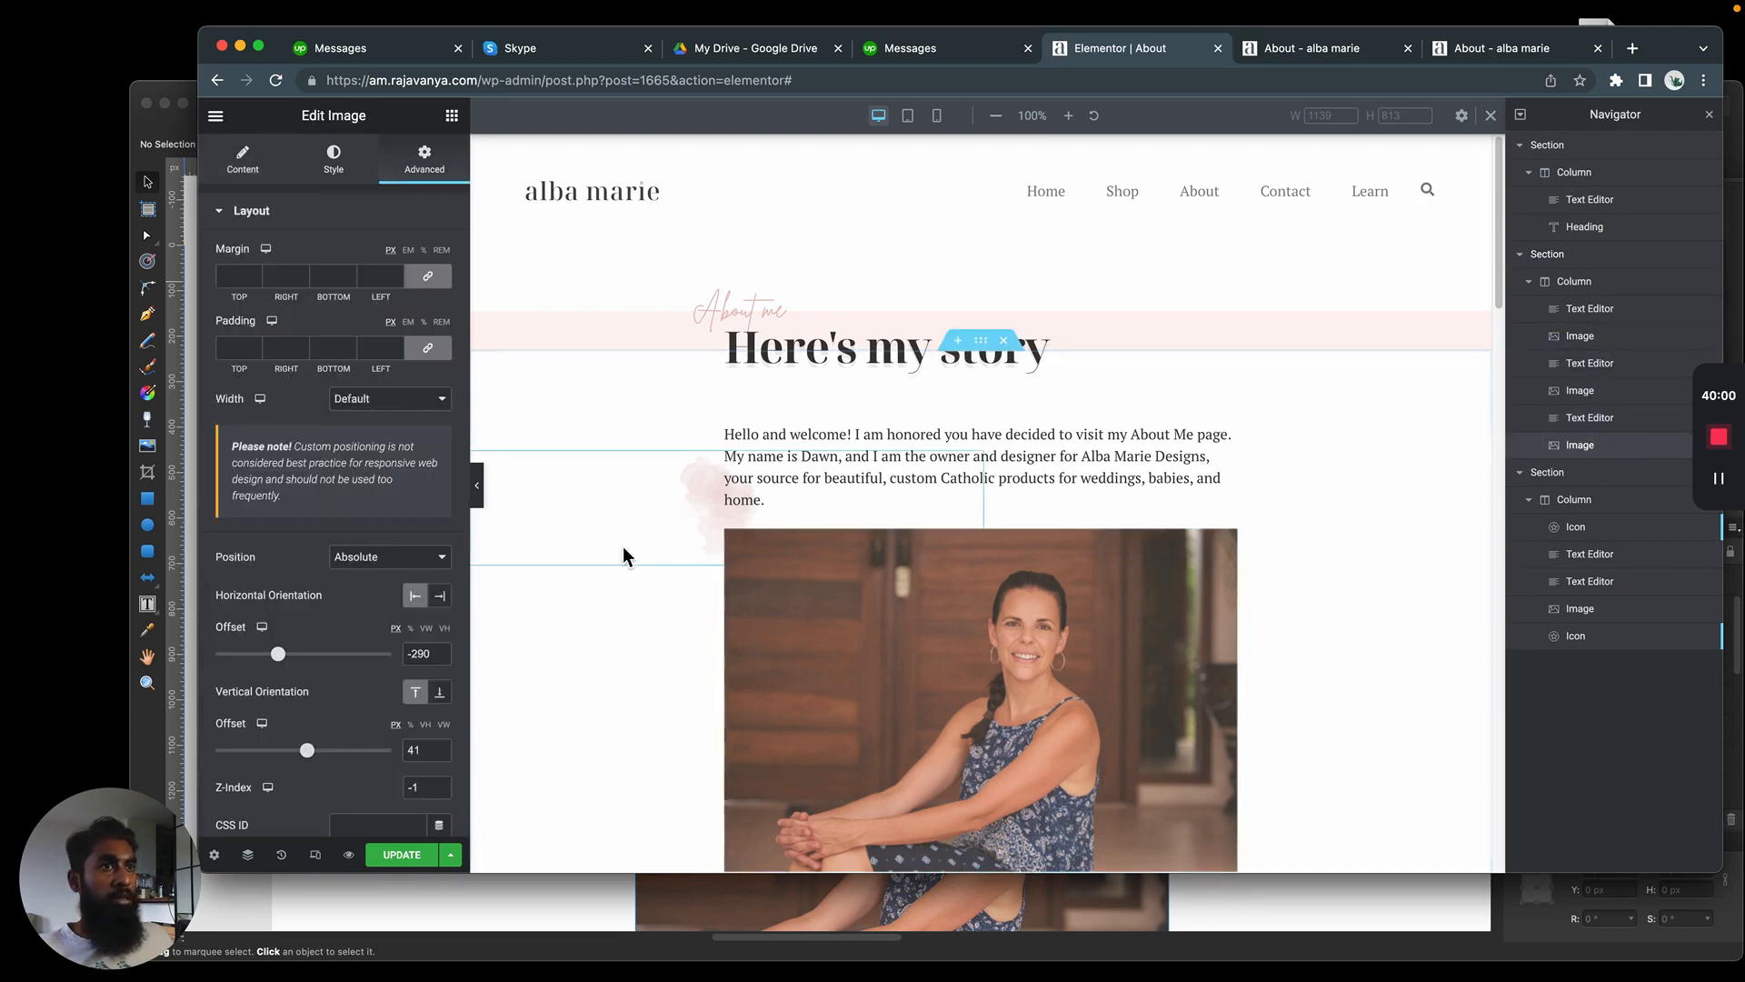
{"action": "left_click_drag", "start_coordinate": [308, 750], "coordinate": [300, 750]}
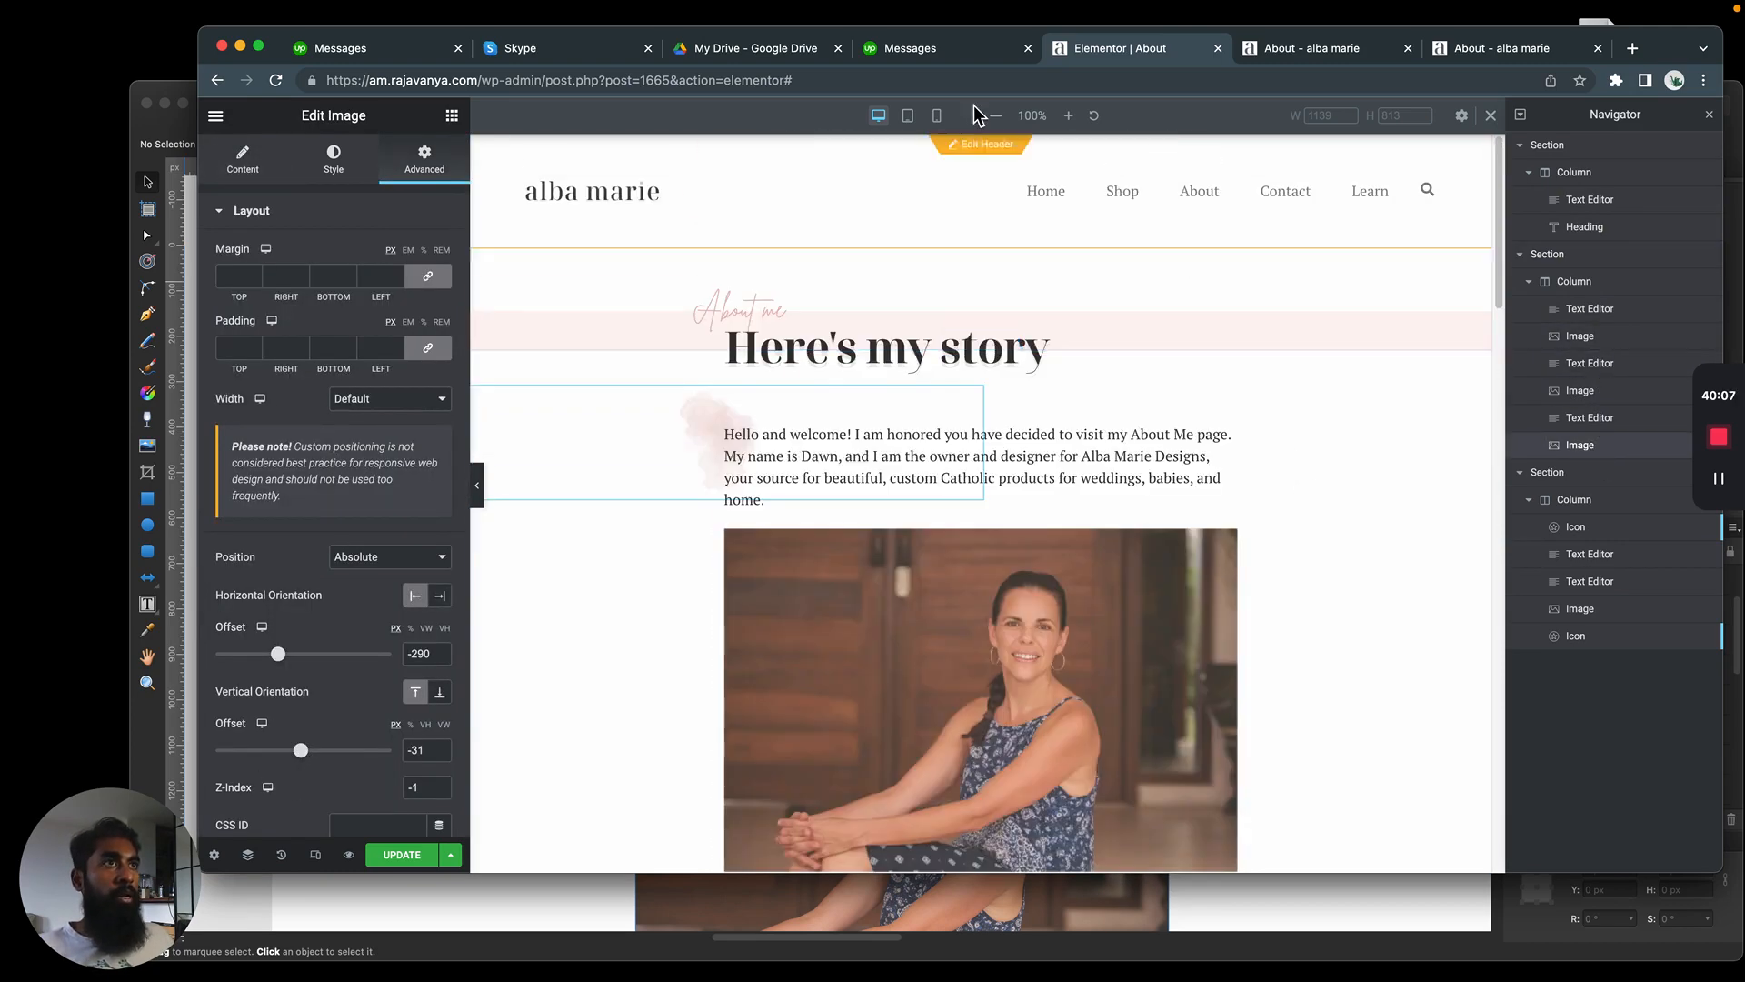
Review the page down to the footer in the desktop view, and examine the text and blockquote in the tablet view
{"action": "scroll", "coordinate": [1049, 380], "scroll_direction": "down", "scroll_amount": 20}
{"action": "scroll", "coordinate": [1050, 380], "scroll_direction": "down", "scroll_amount": 5}
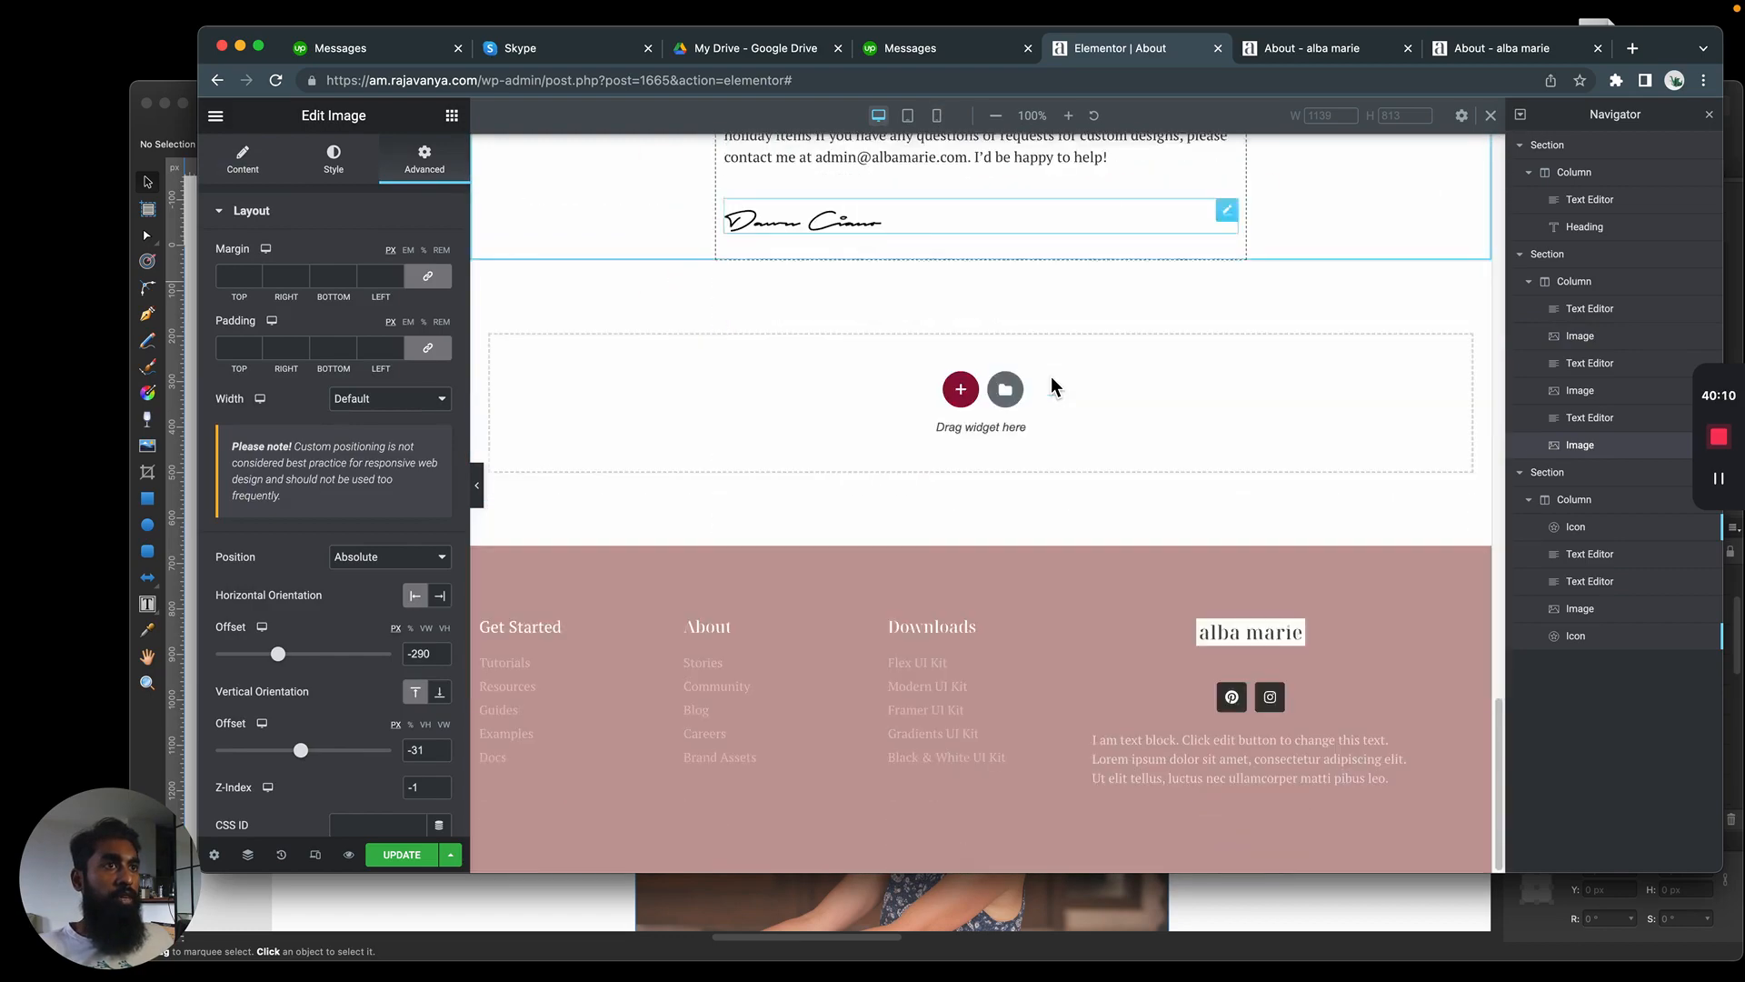
{"action": "scroll", "coordinate": [1054, 363], "scroll_direction": "up", "scroll_amount": 20}
{"action": "left_click", "coordinate": [908, 117]}
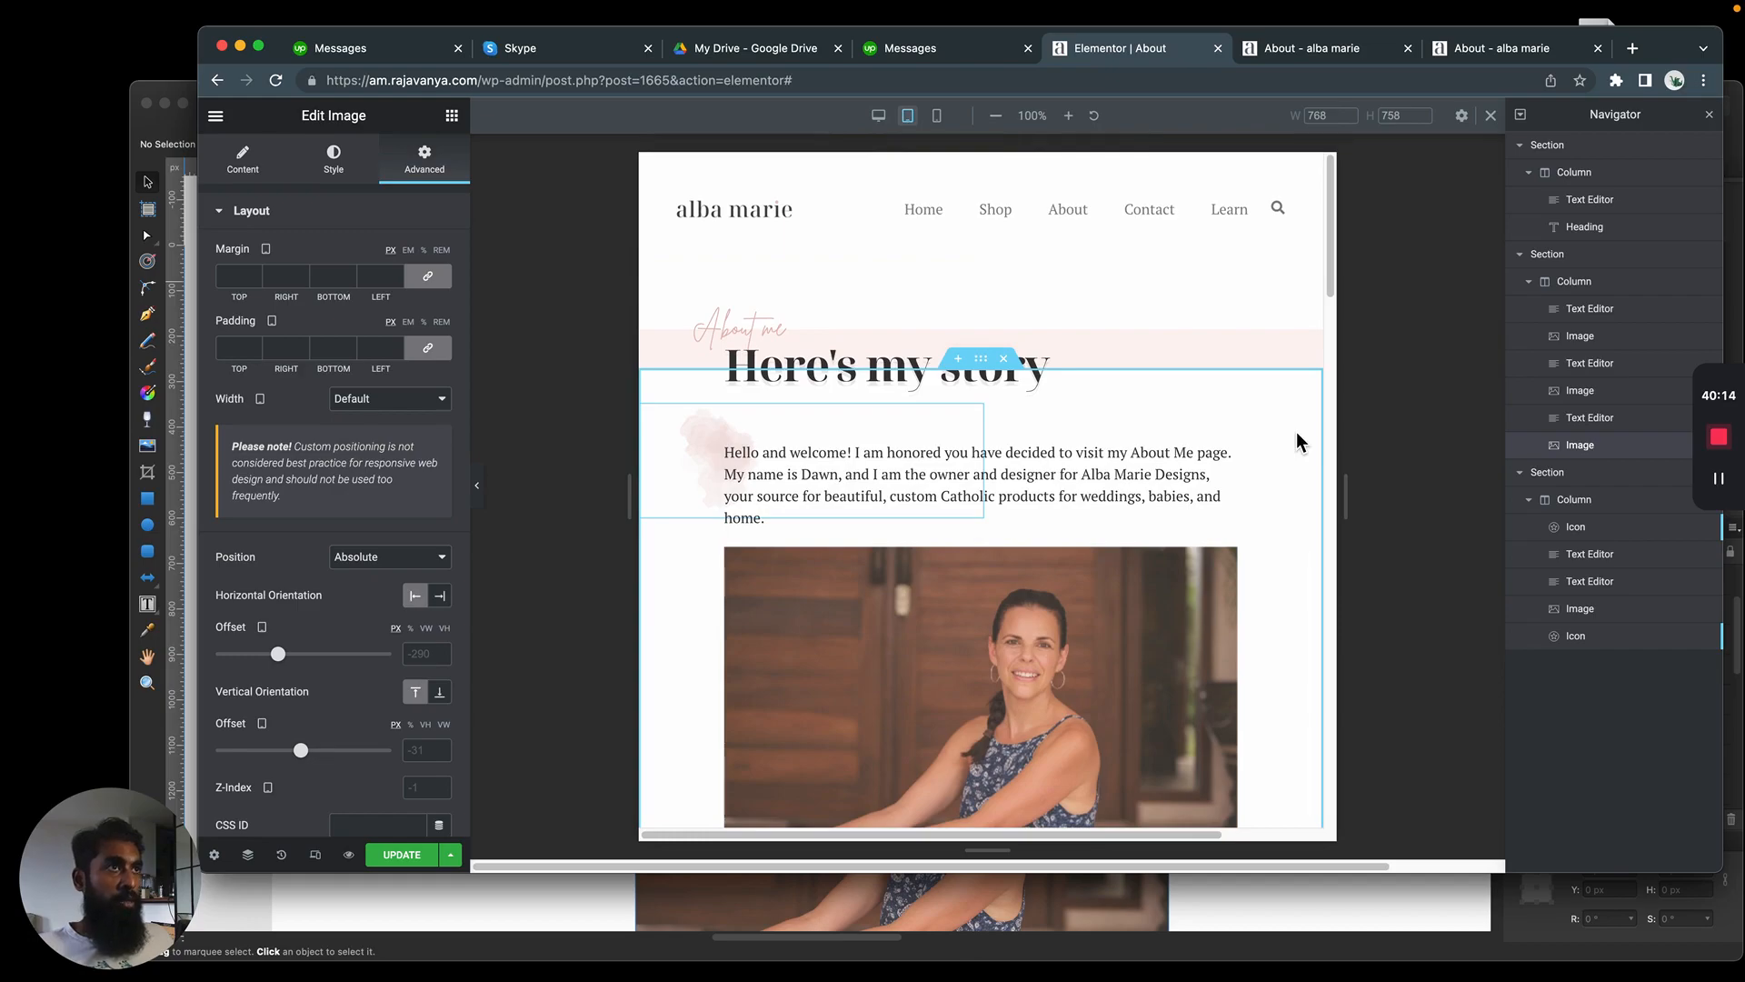
{"action": "scroll", "coordinate": [1262, 451], "scroll_direction": "down", "scroll_amount": 20}
{"action": "scroll", "coordinate": [1262, 449], "scroll_direction": "up", "scroll_amount": 5}
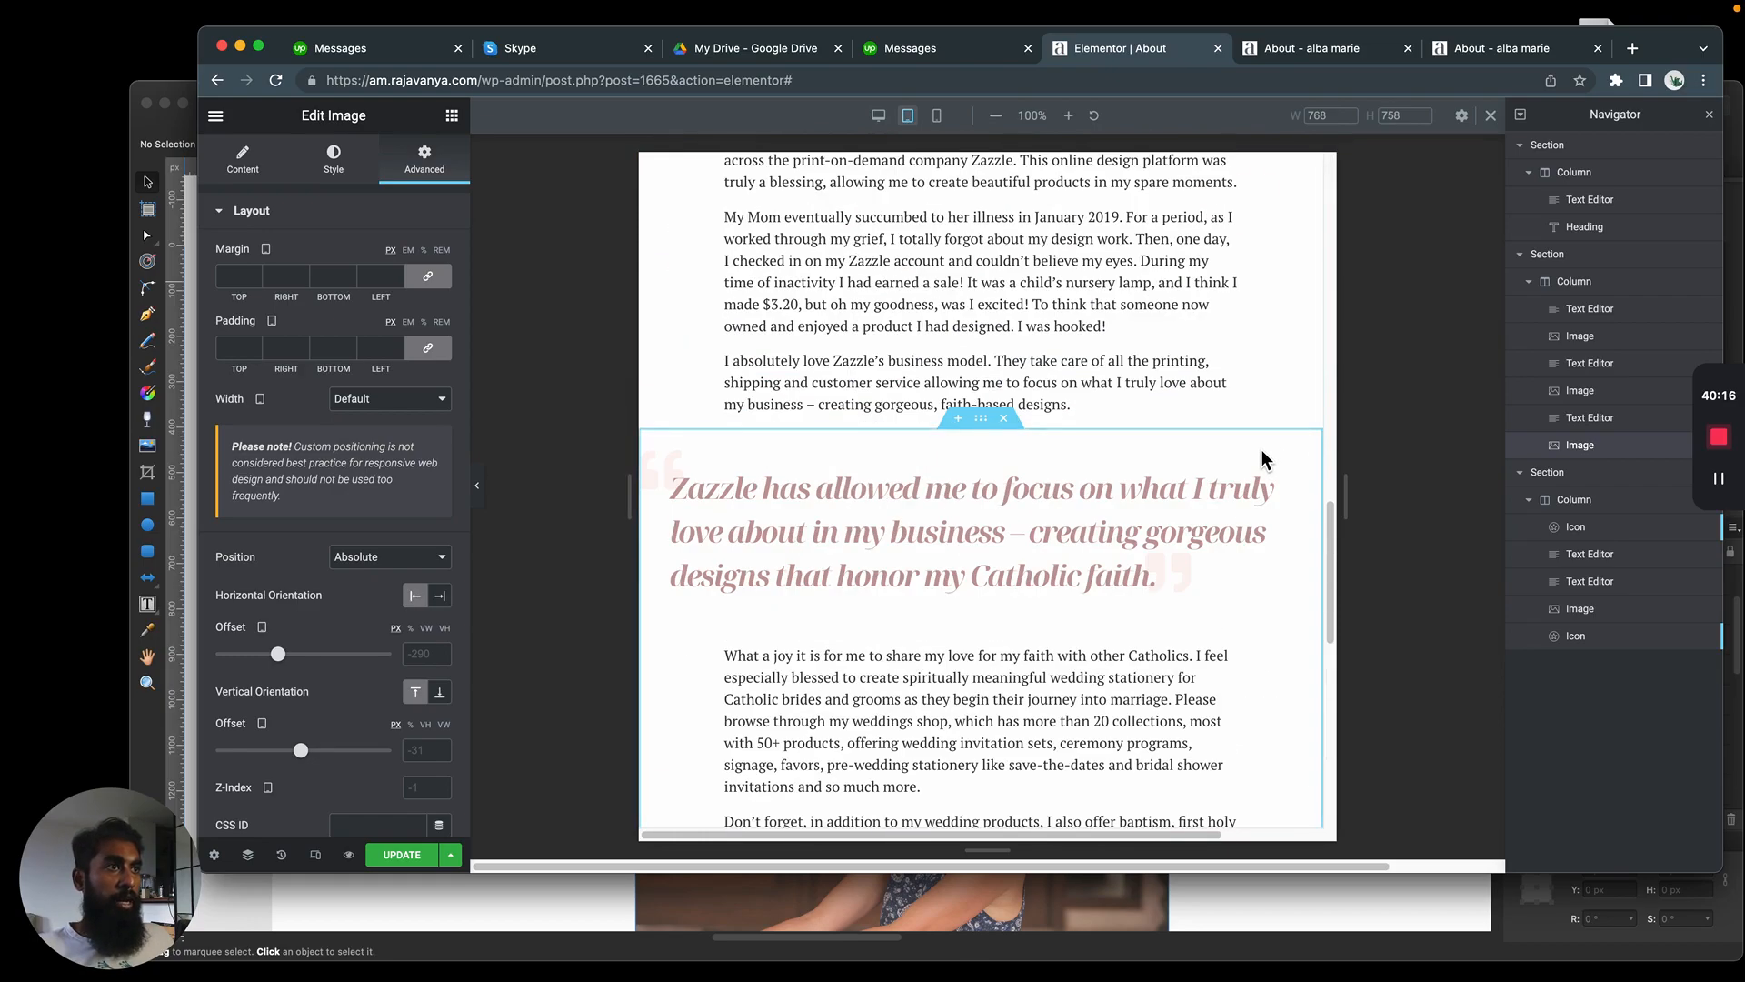
In the mobile view, set the pink watercolor image's horizontal offset to 82 px and its vertical offset to -114 px
{"action": "scroll", "coordinate": [1262, 449], "scroll_direction": "down", "scroll_amount": 8}
{"action": "scroll", "coordinate": [1262, 445], "scroll_direction": "up", "scroll_amount": 10}
{"action": "scroll", "coordinate": [1258, 440], "scroll_direction": "up", "scroll_amount": 10}
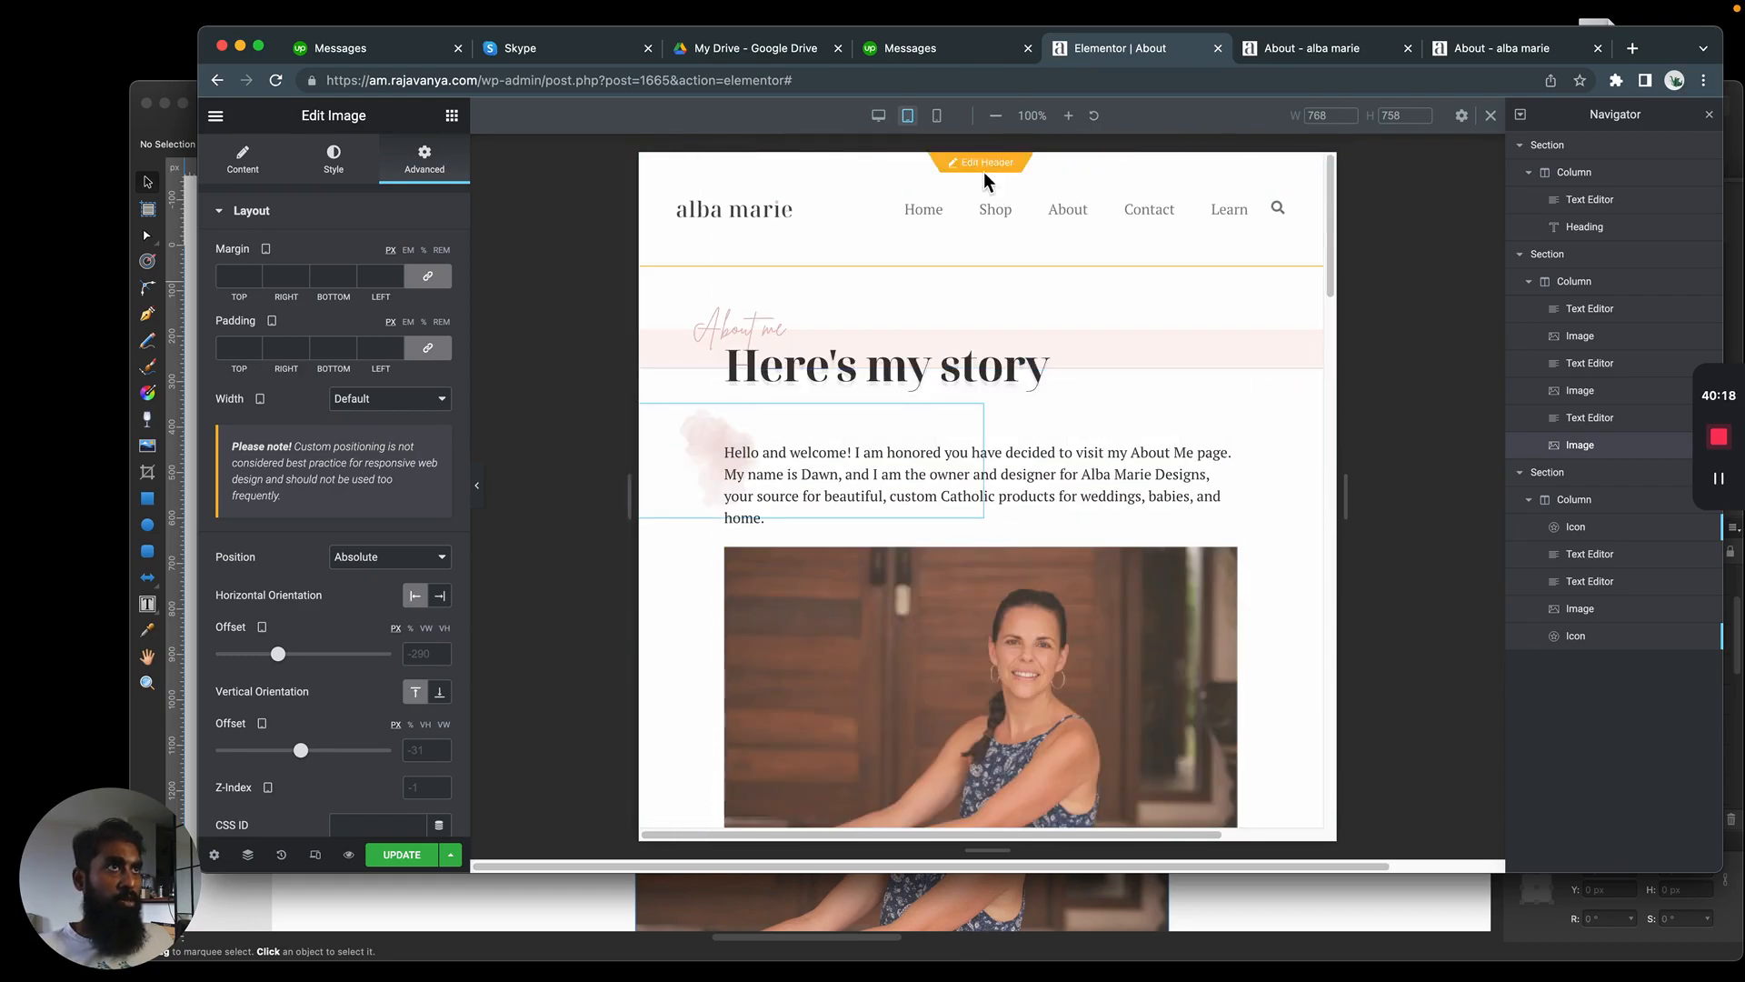
{"action": "left_click", "coordinate": [946, 122]}
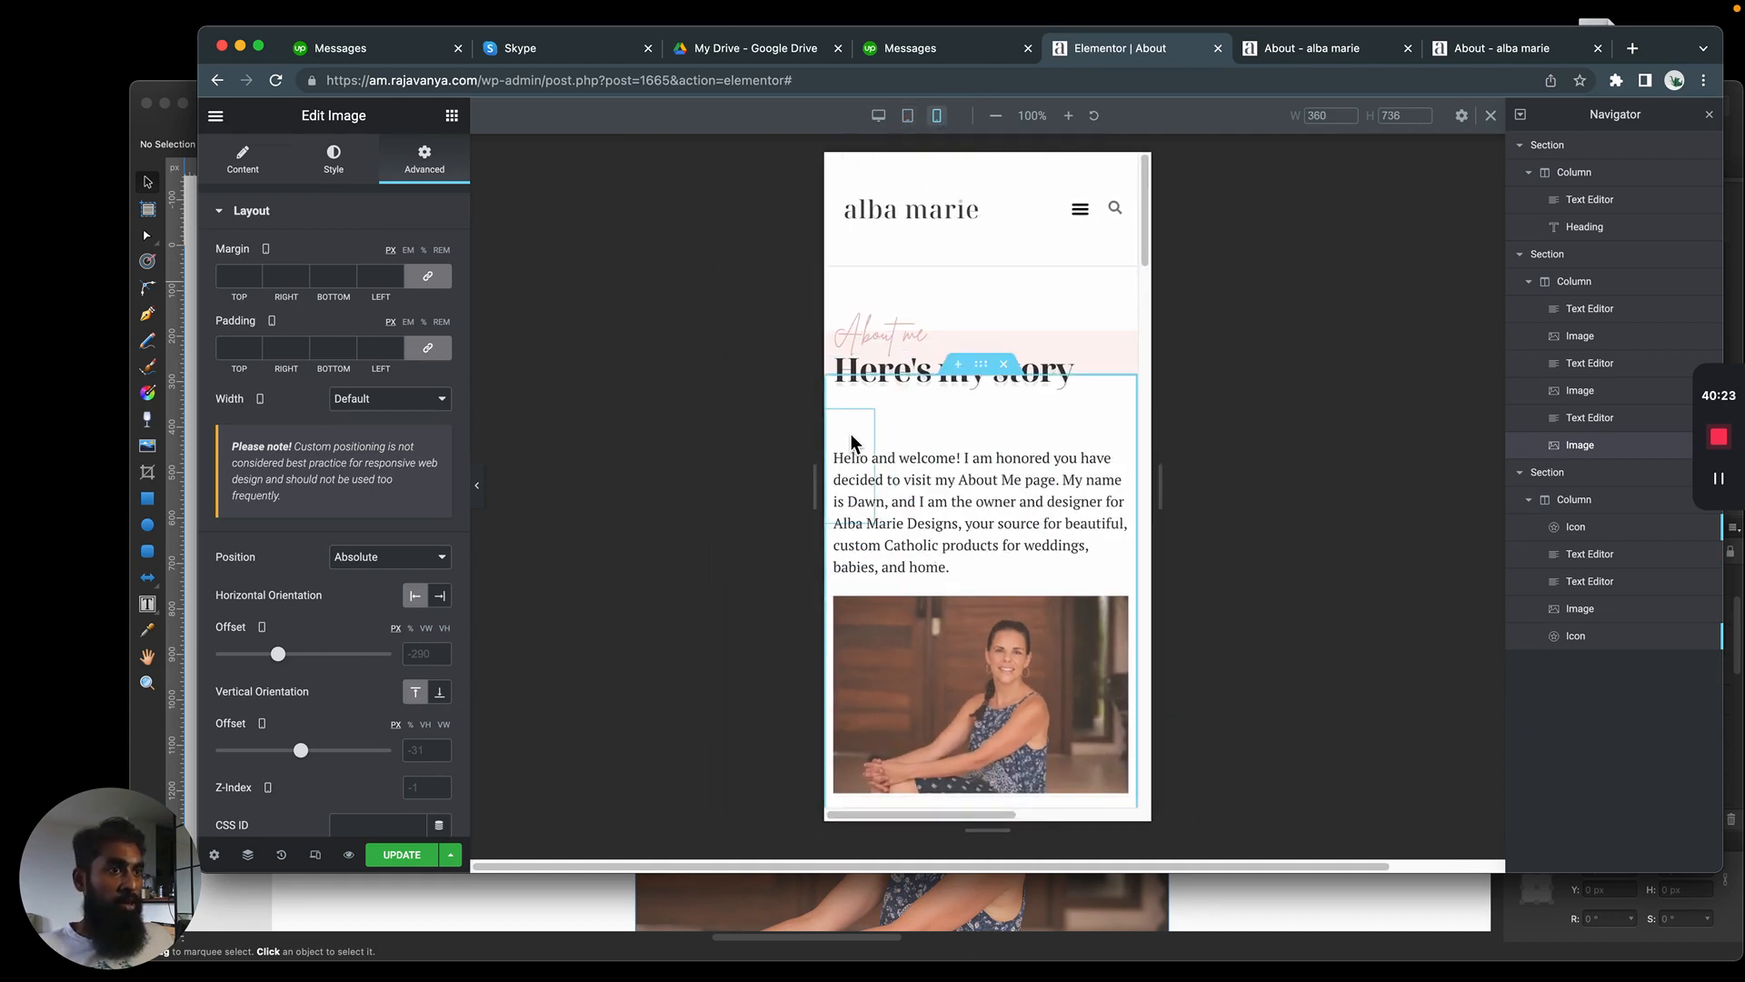
{"action": "left_click_drag", "start_coordinate": [986, 816], "coordinate": [804, 820]}
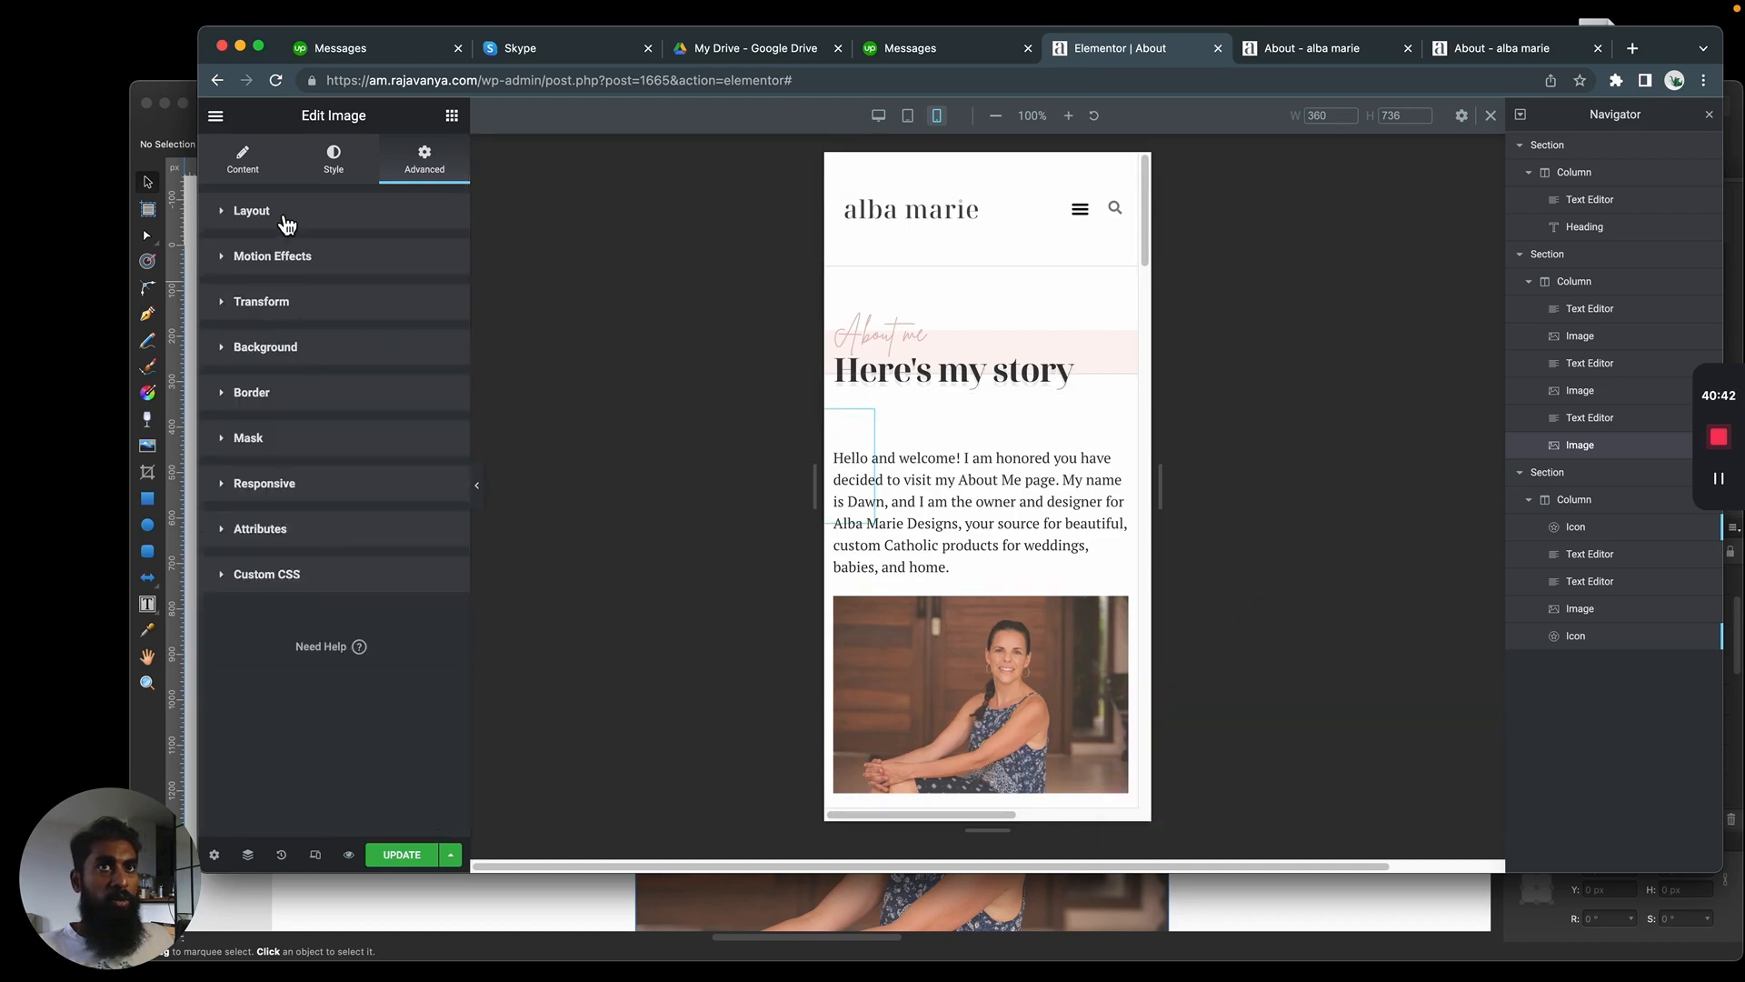
{"action": "left_click", "coordinate": [287, 224]}
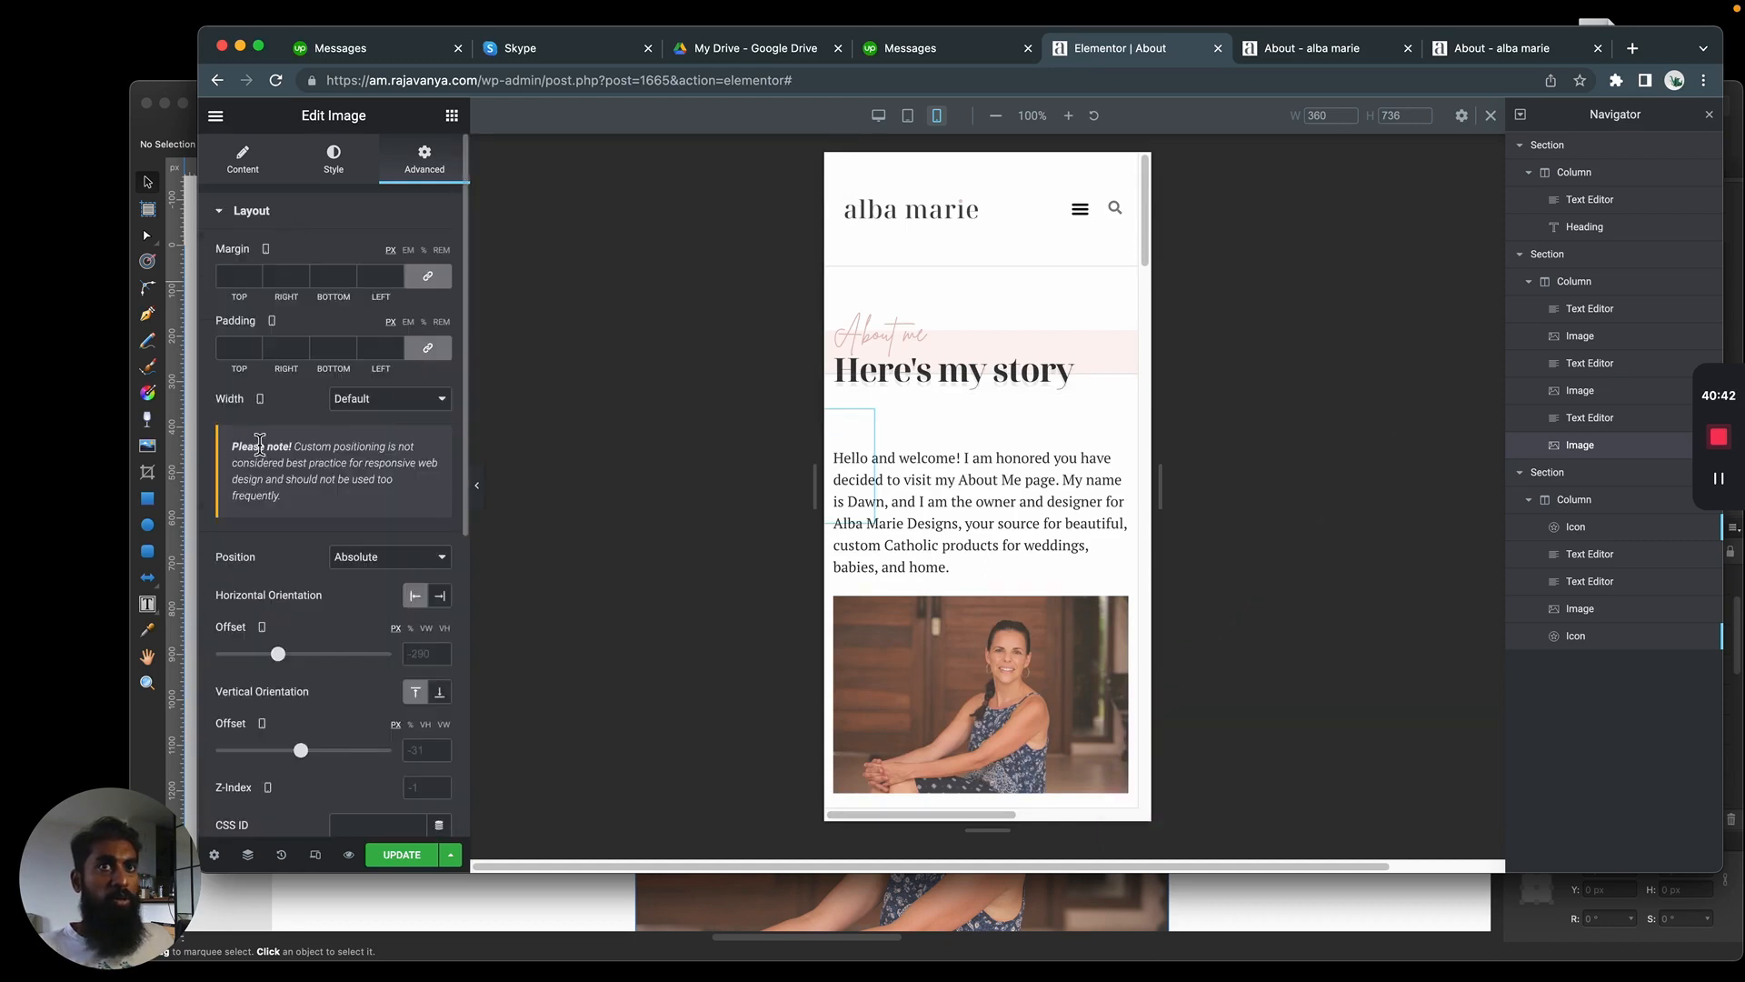
{"action": "left_click_drag", "start_coordinate": [289, 670], "coordinate": [320, 671]}
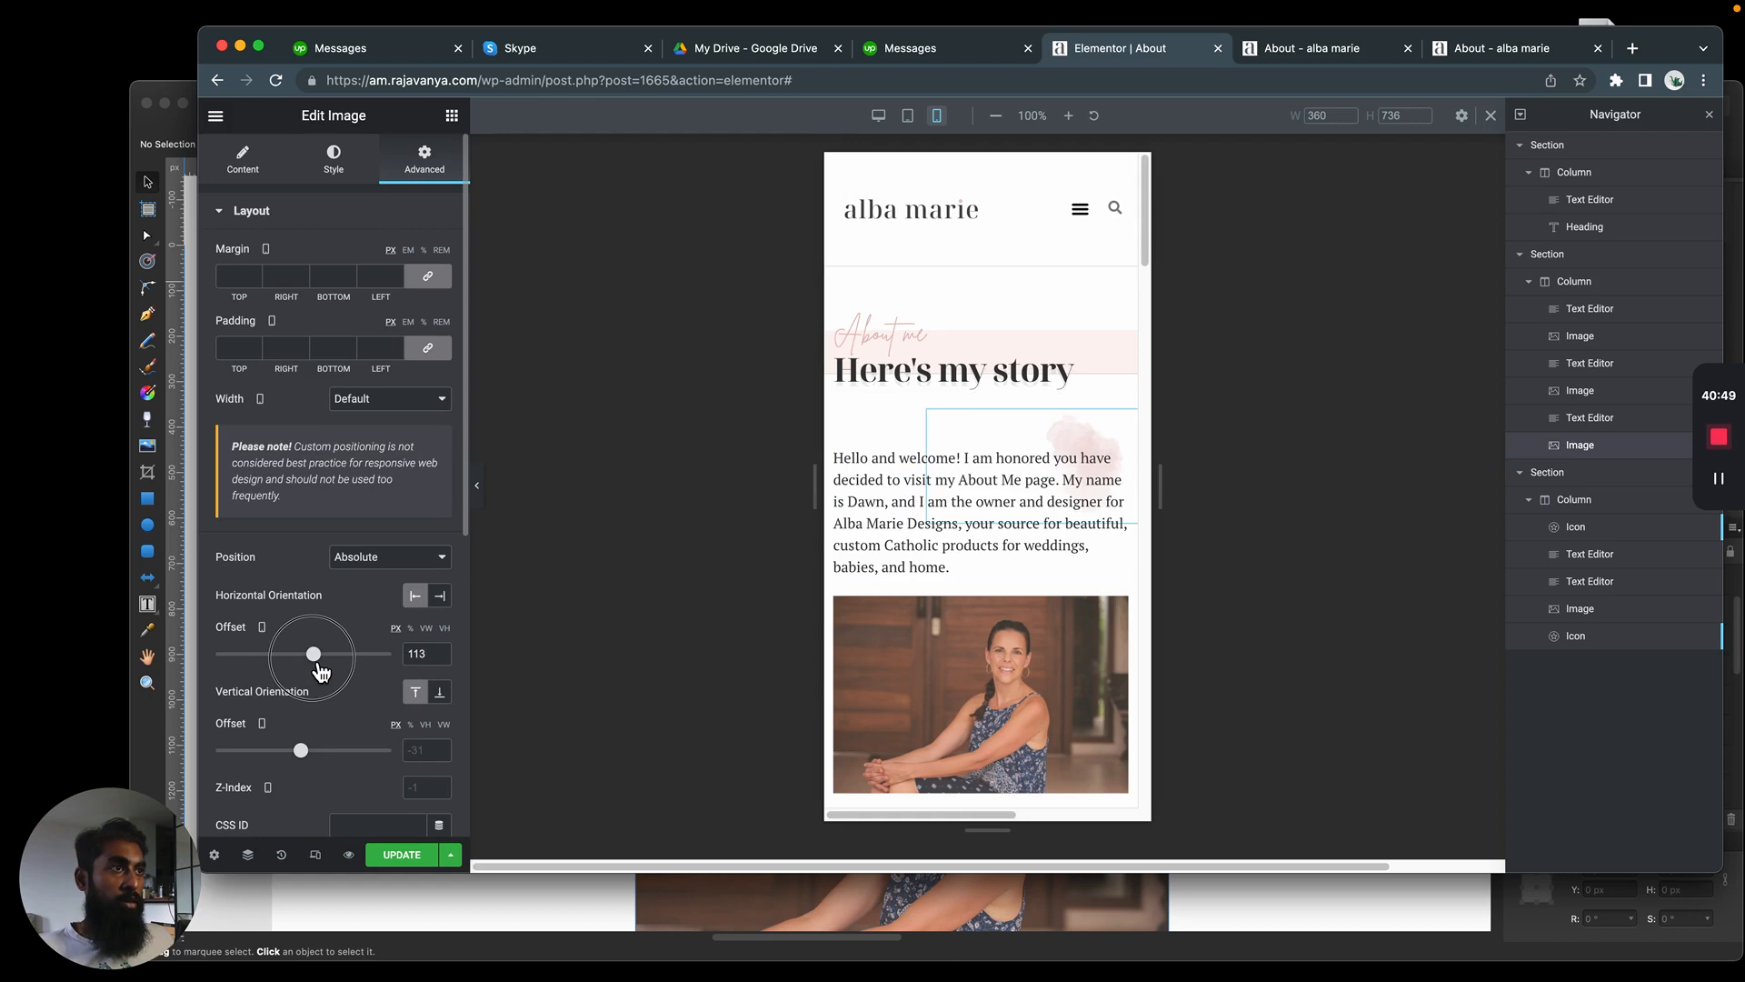
{"action": "left_click_drag", "start_coordinate": [309, 758], "coordinate": [297, 760]}
{"action": "left_click_drag", "start_coordinate": [316, 666], "coordinate": [312, 666]}
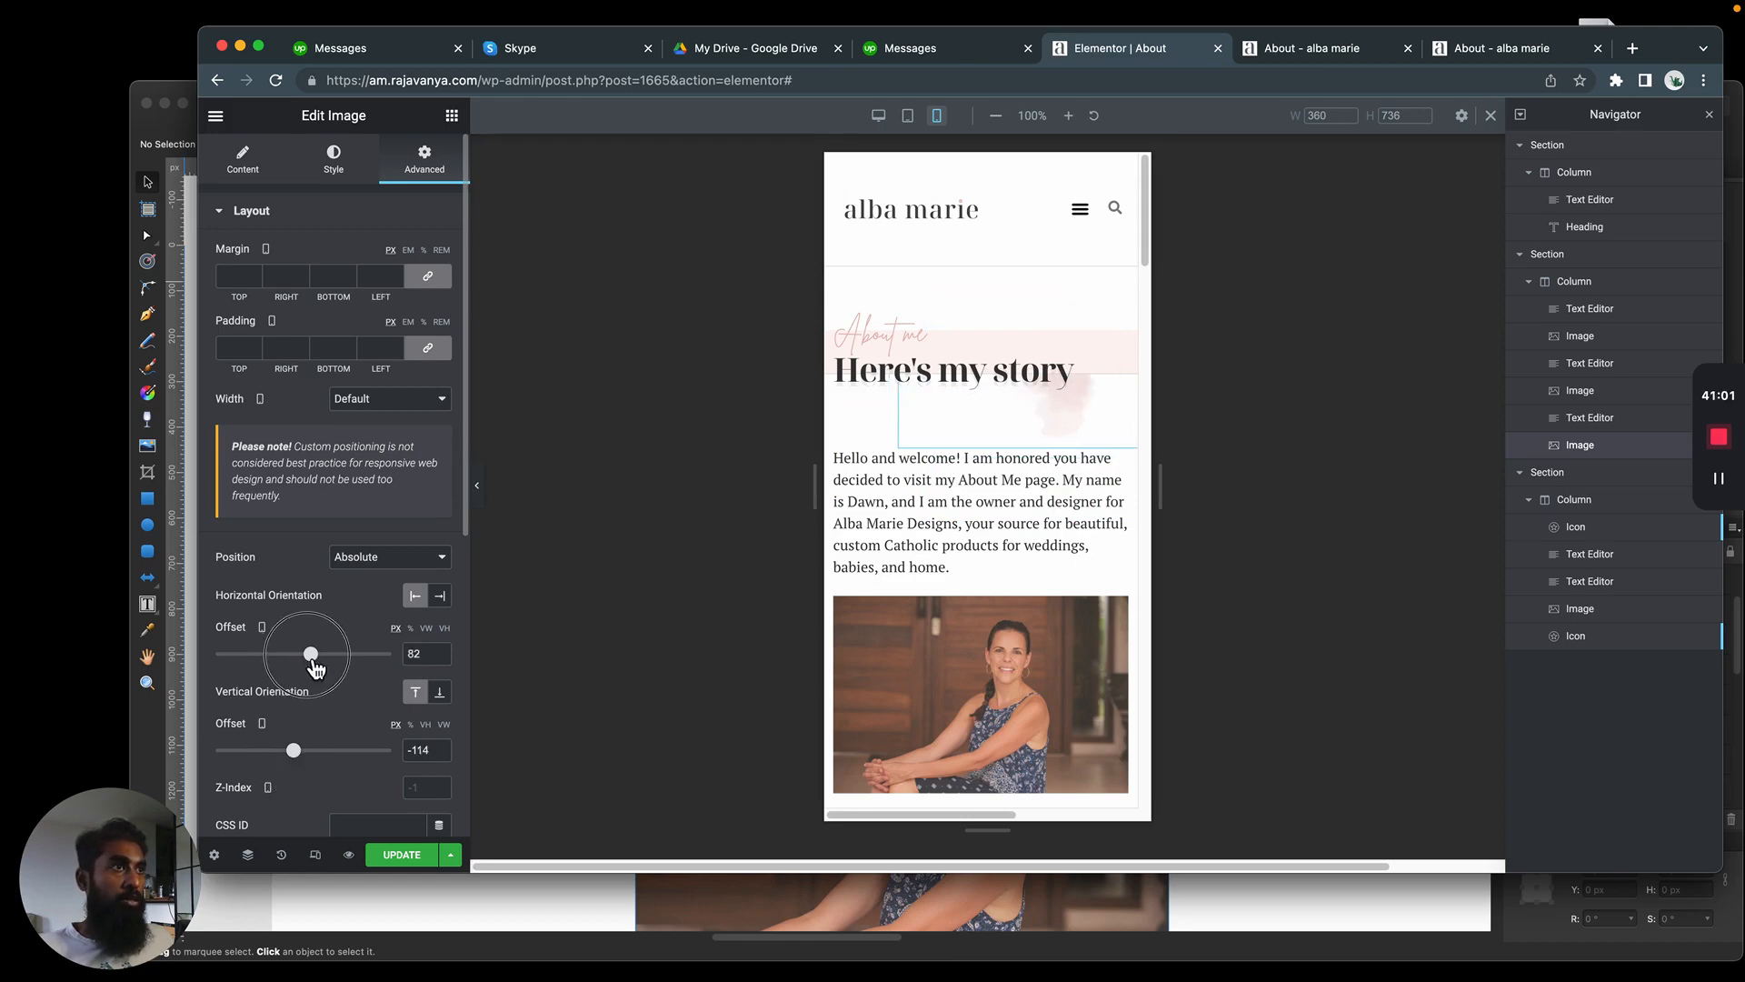
Set the blockquote text's mobile margins to 0 on all sides with the sides unlinked, and set its padding to 0
{"action": "left_click", "coordinate": [932, 495]}
{"action": "scroll", "coordinate": [945, 409], "scroll_direction": "down", "scroll_amount": 10}
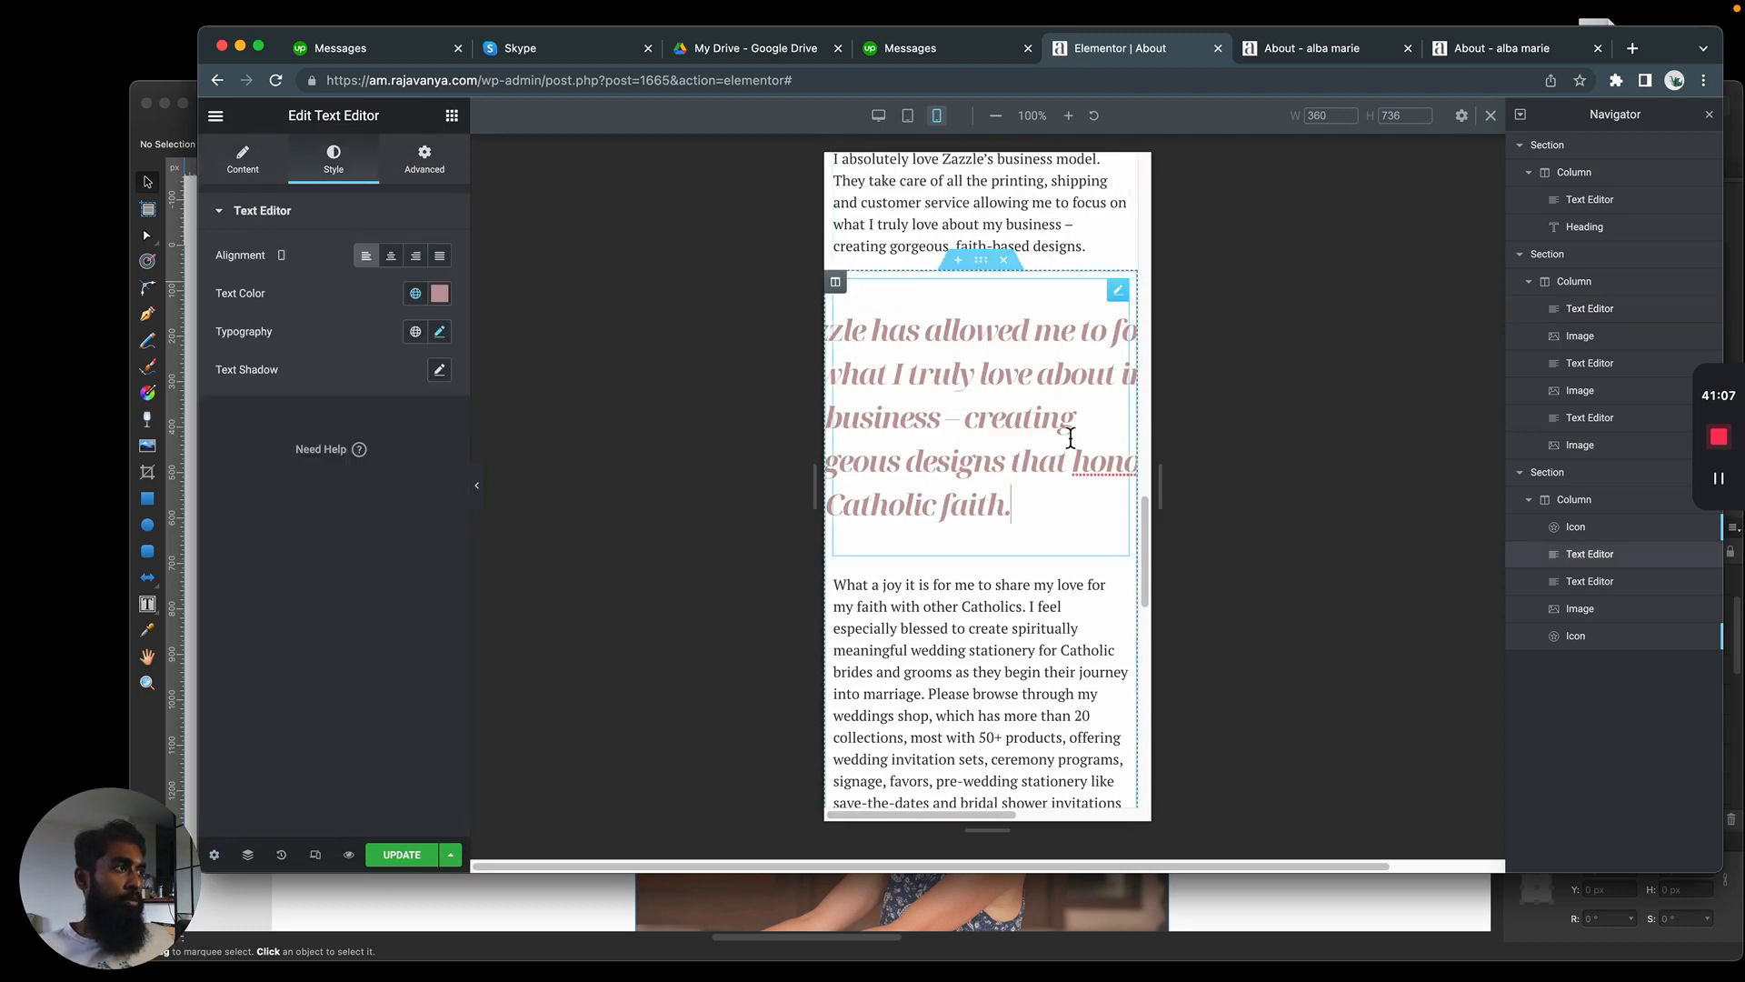
{"action": "left_click", "coordinate": [1589, 533]}
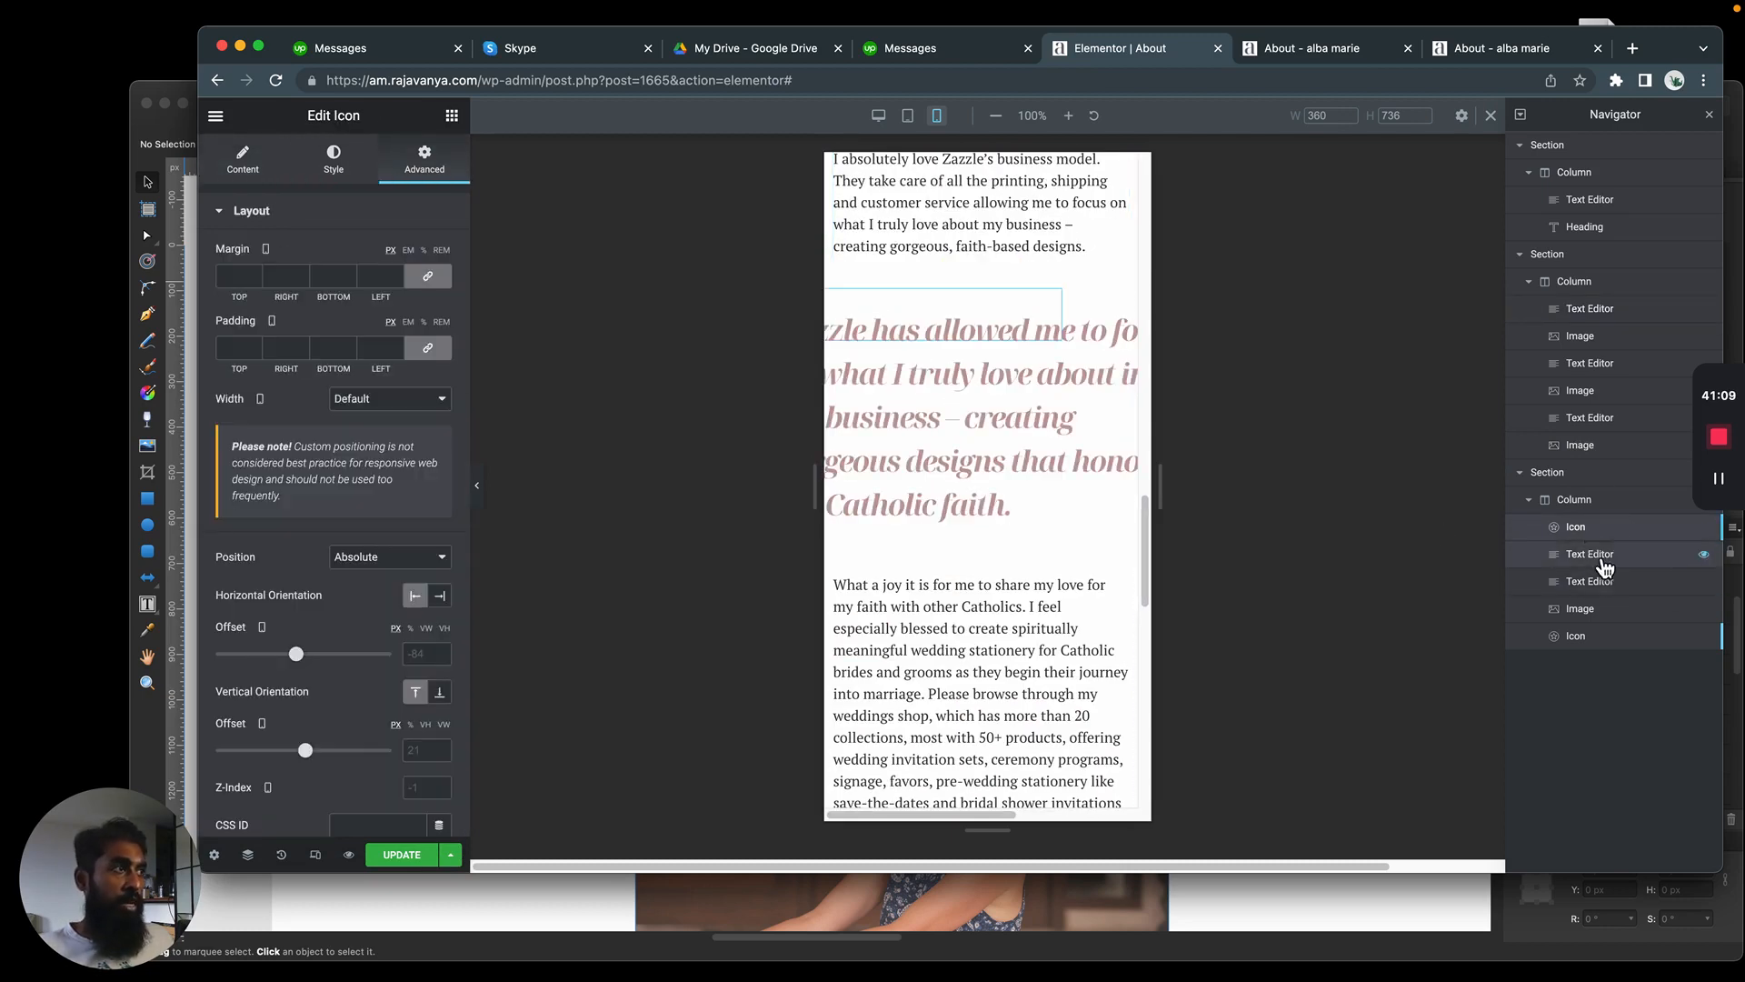
{"action": "left_click", "coordinate": [1592, 556]}
{"action": "left_click", "coordinate": [436, 164]}
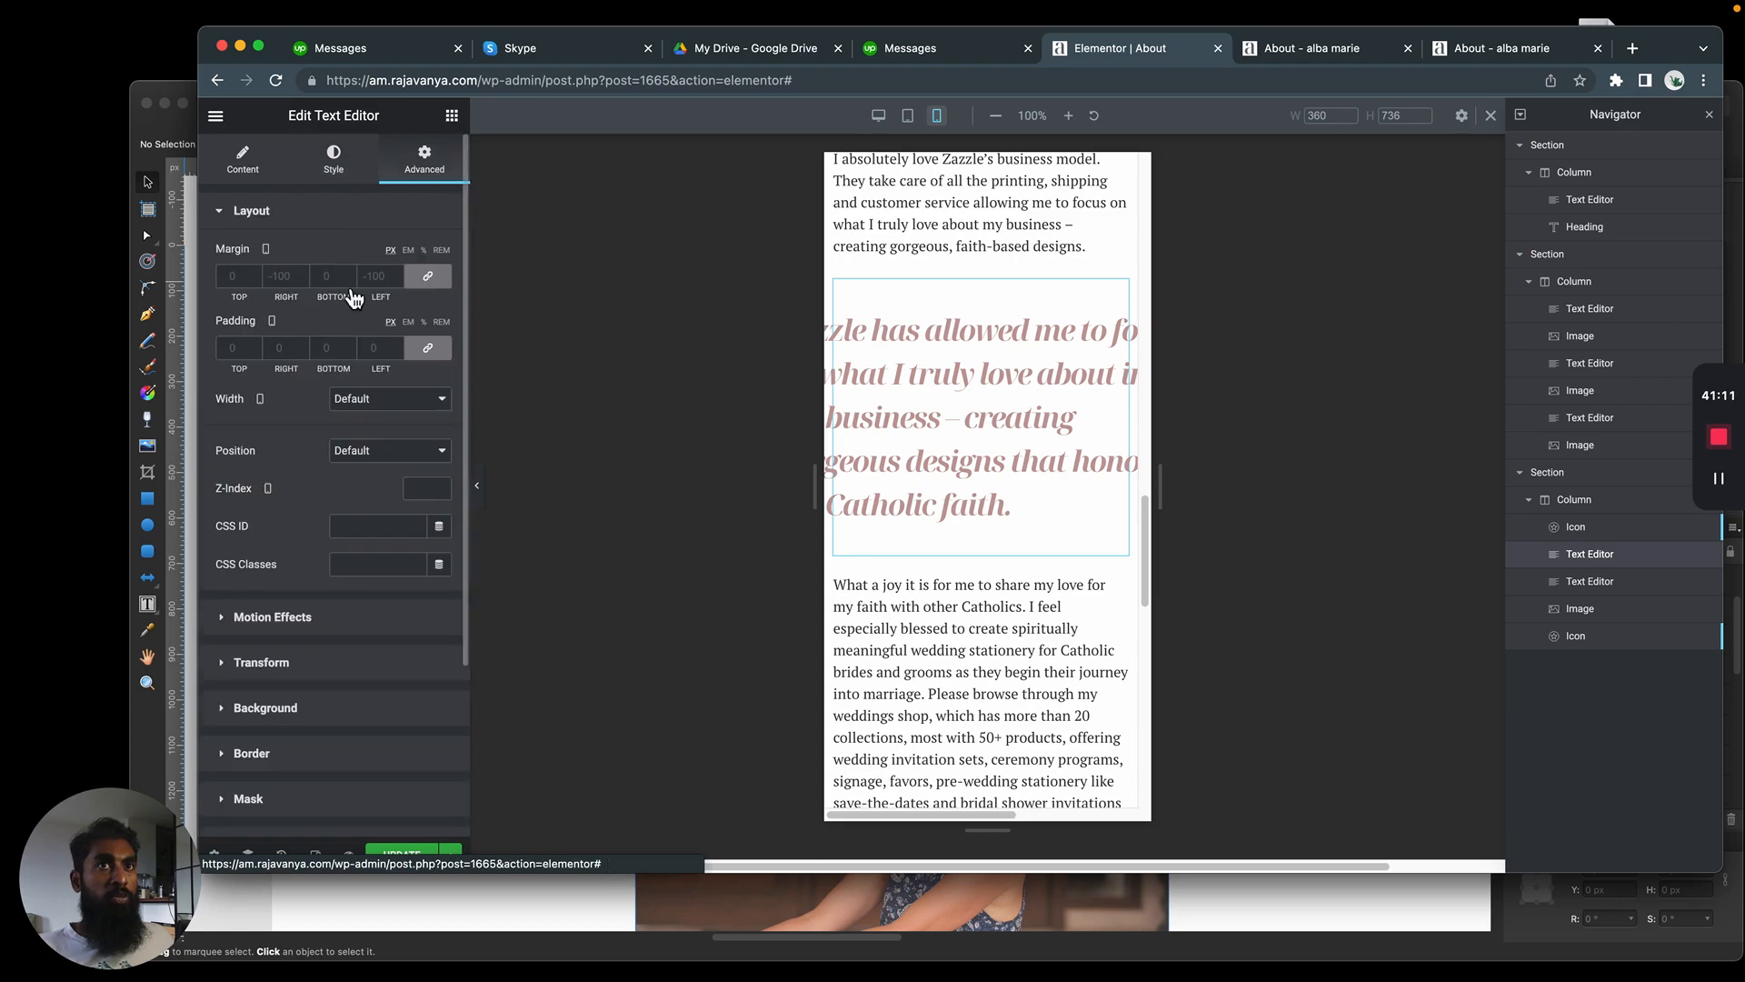
{"action": "left_click", "coordinate": [430, 289]}
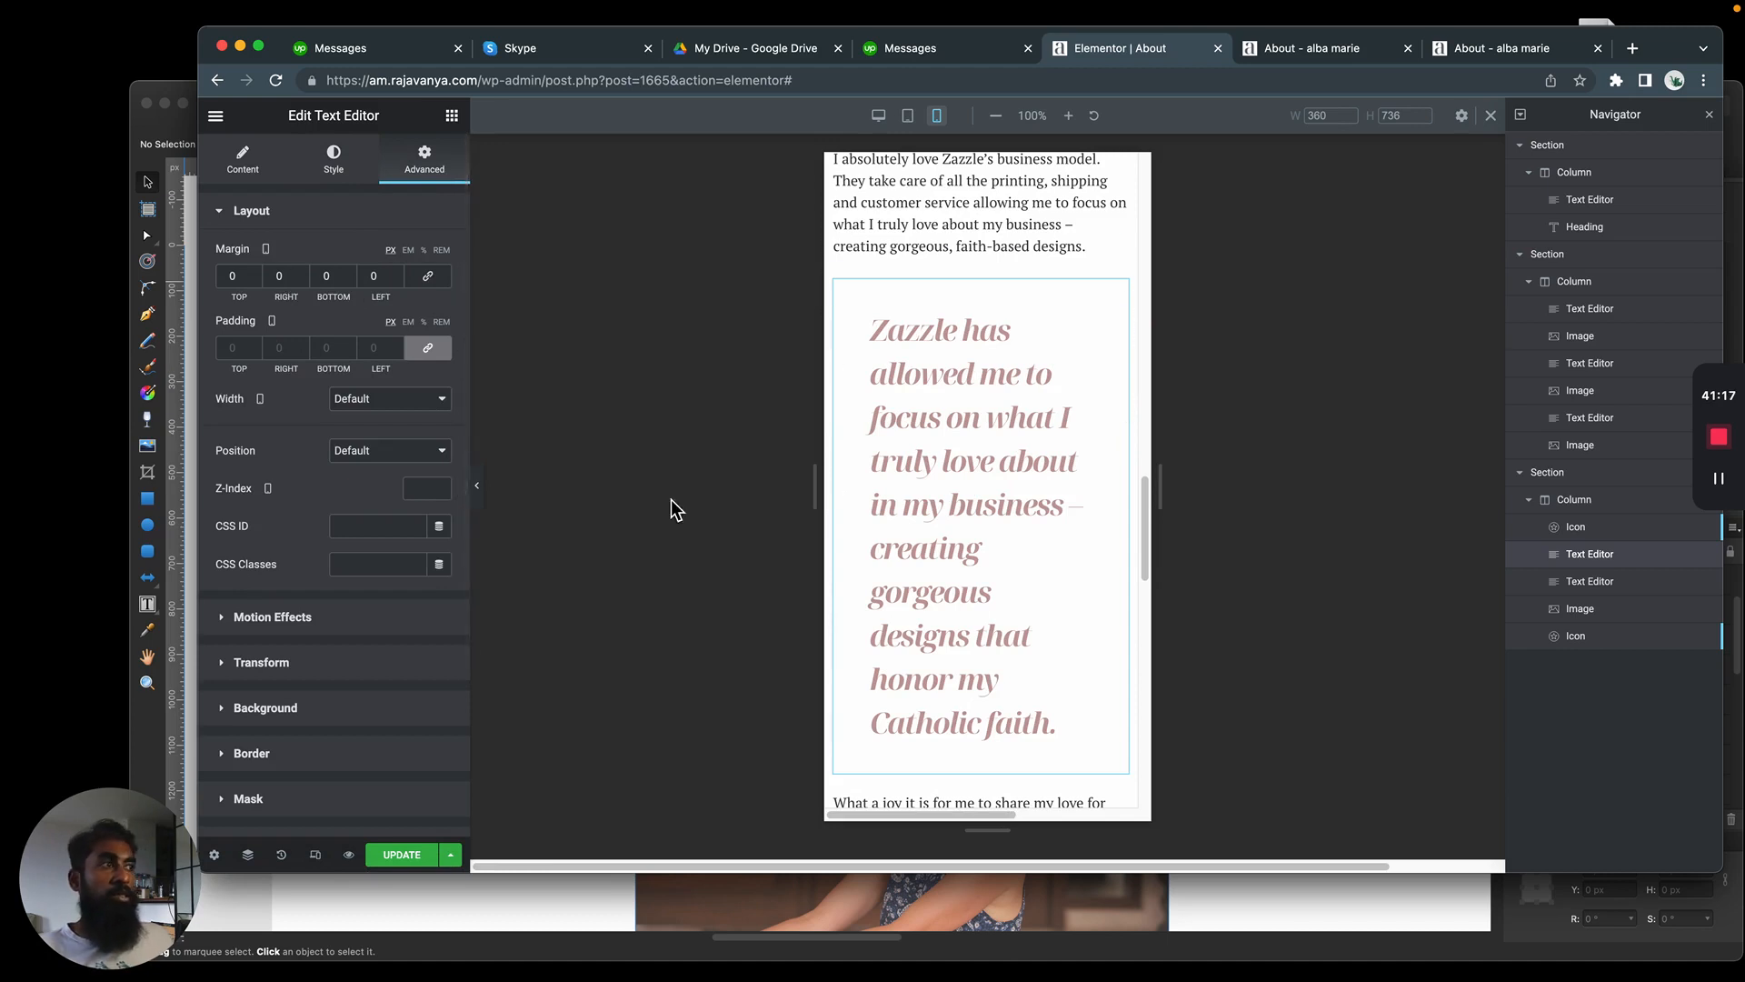
{"action": "left_click", "coordinate": [946, 358]}
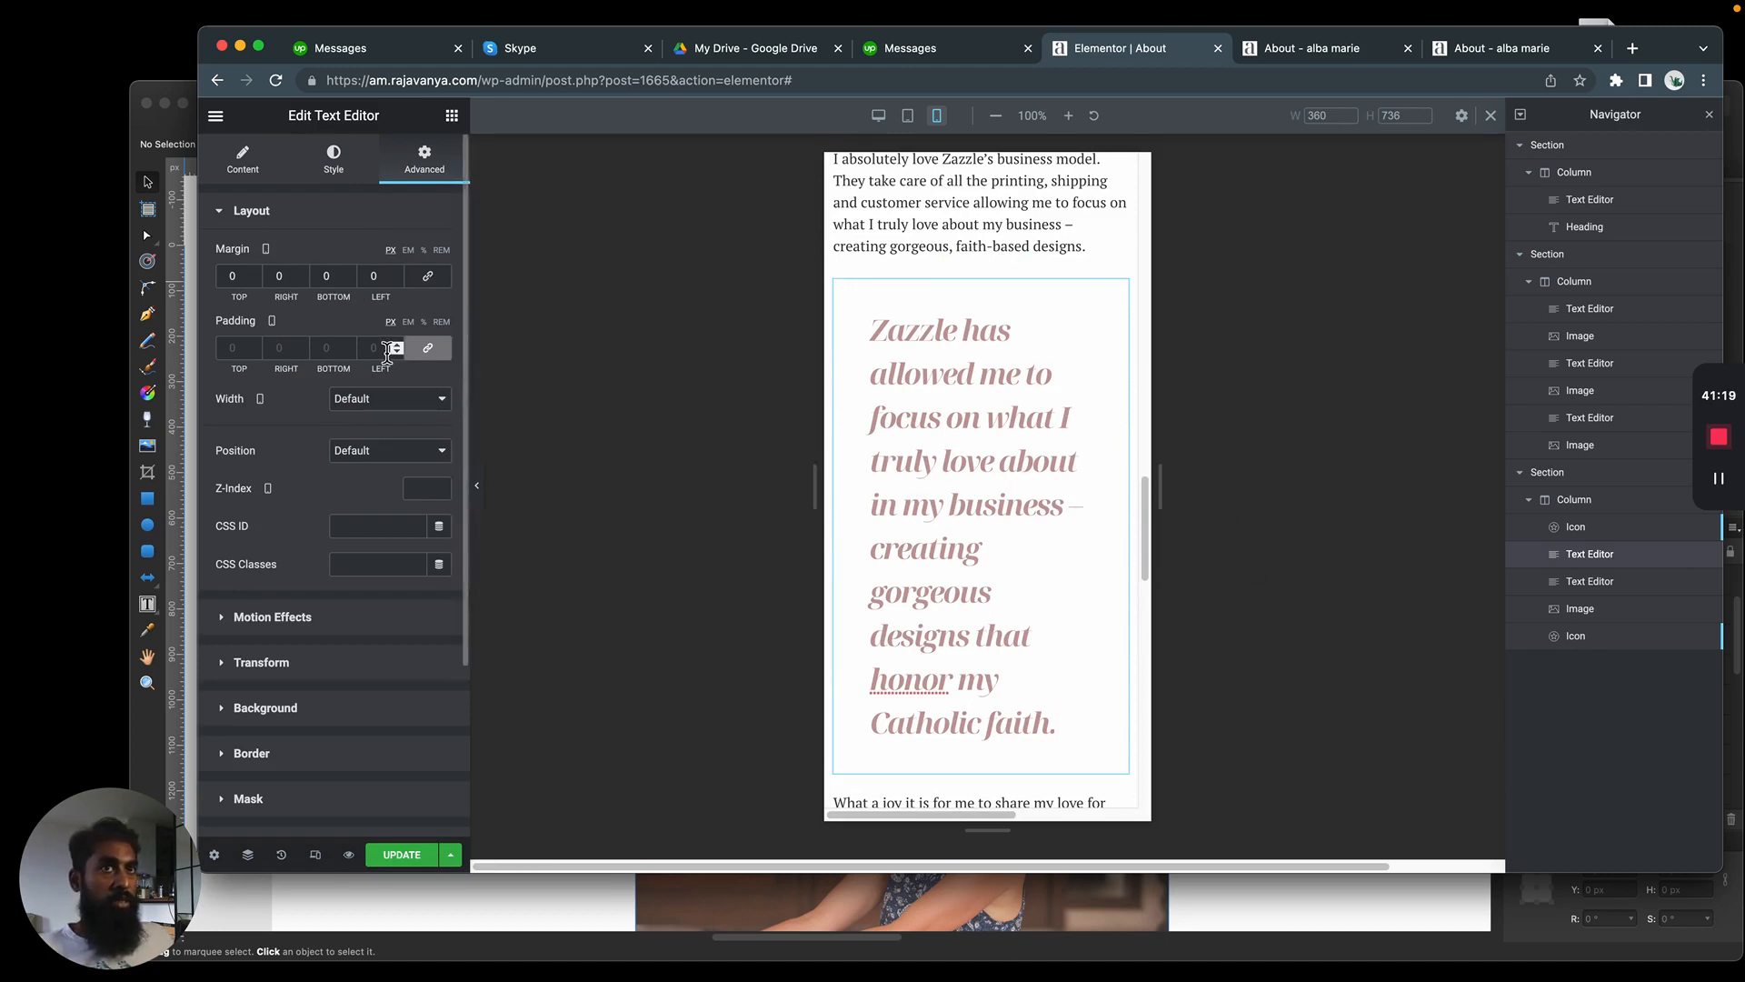
{"action": "left_click", "coordinate": [431, 356]}
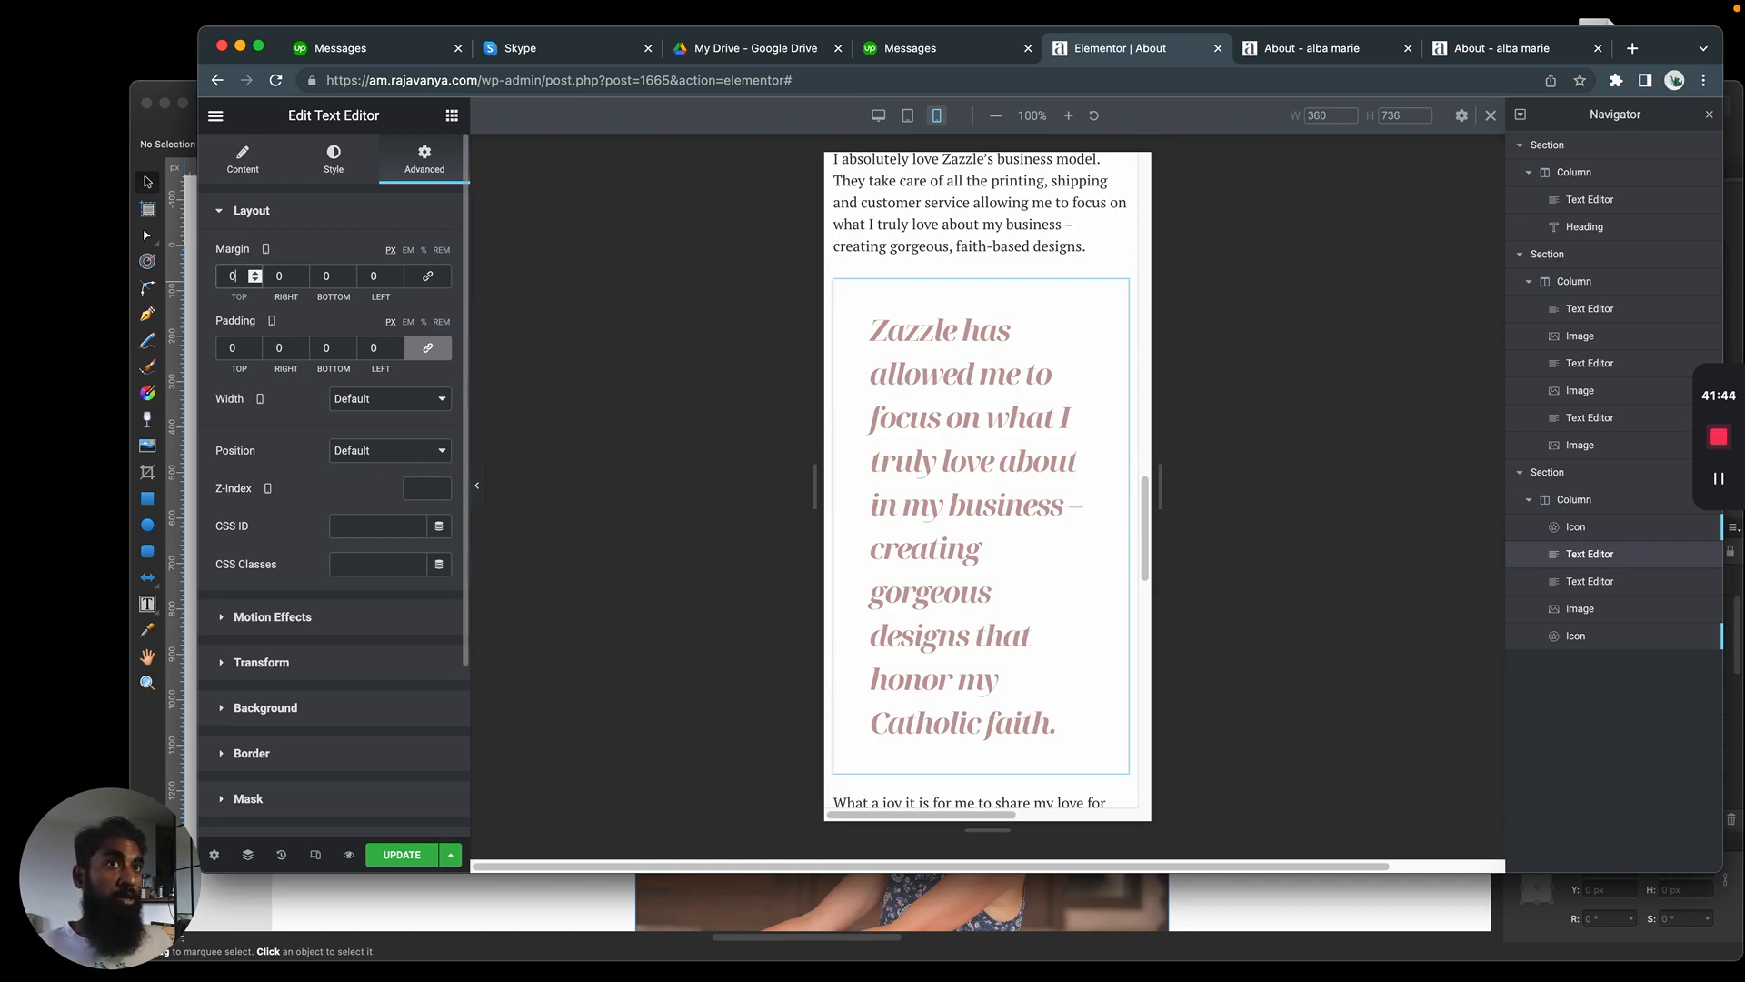
{"action": "type", "text": "40"}
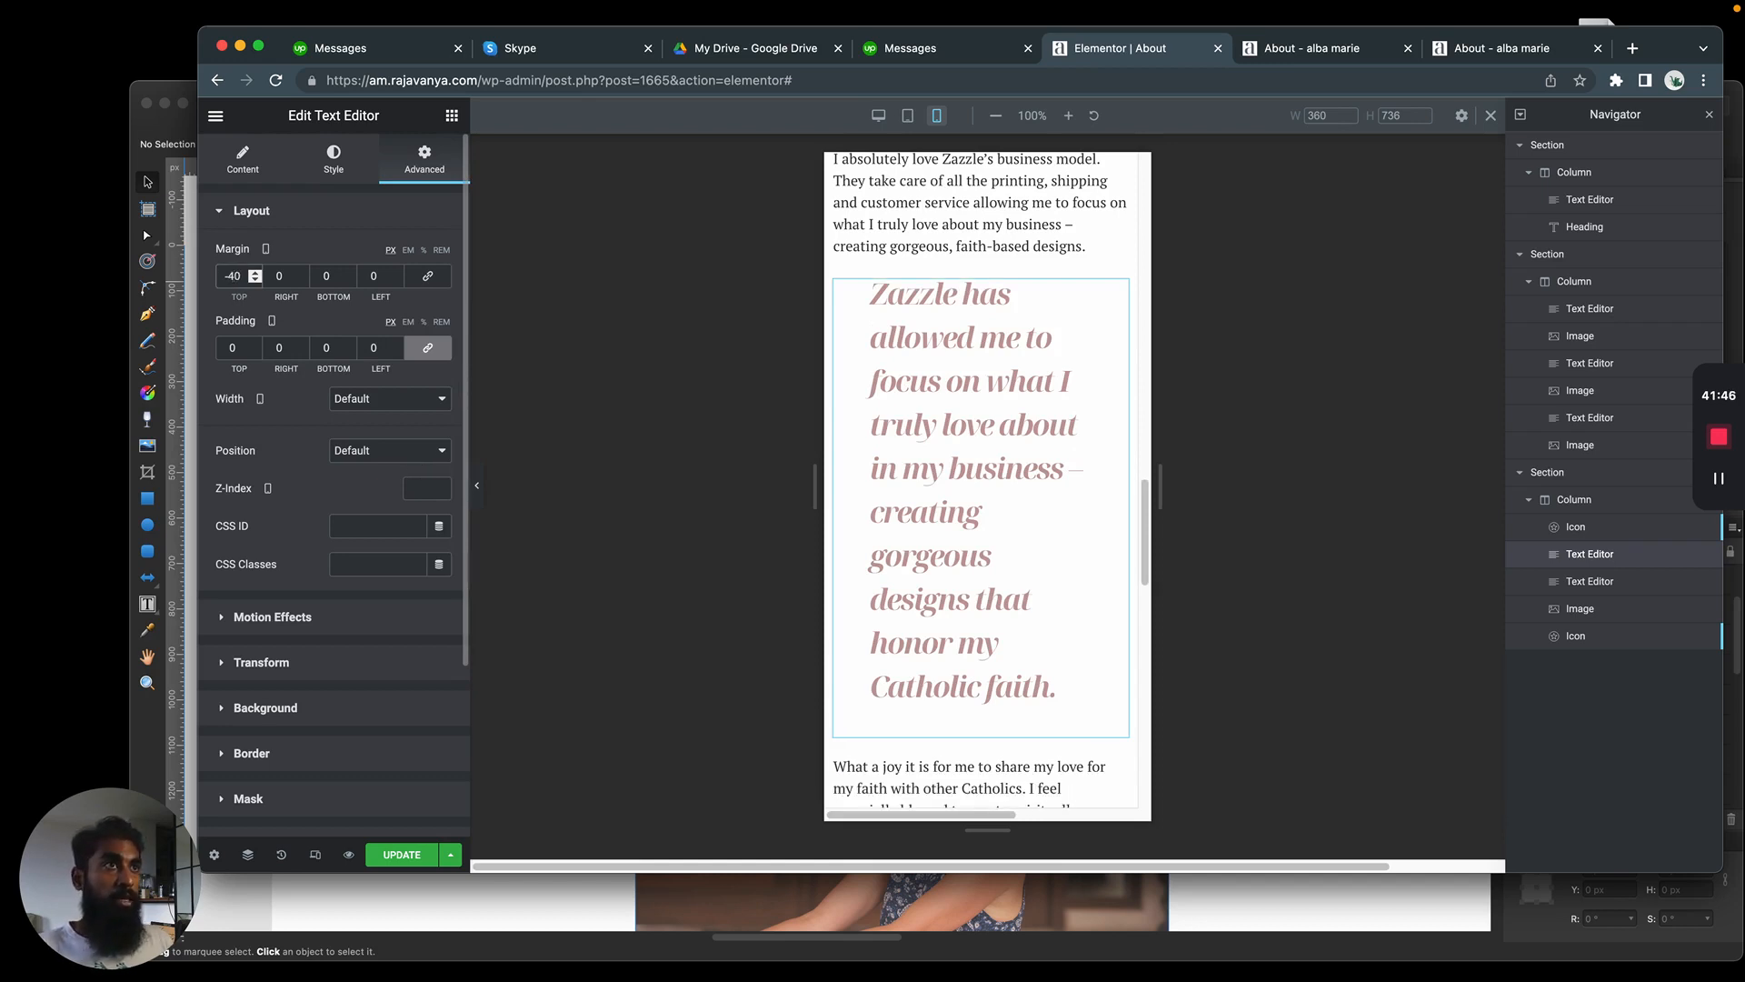
{"action": "key", "text": "BackSpace"}
{"action": "key", "text": "BackSpace"}
{"action": "key", "text": "BackSpace"}
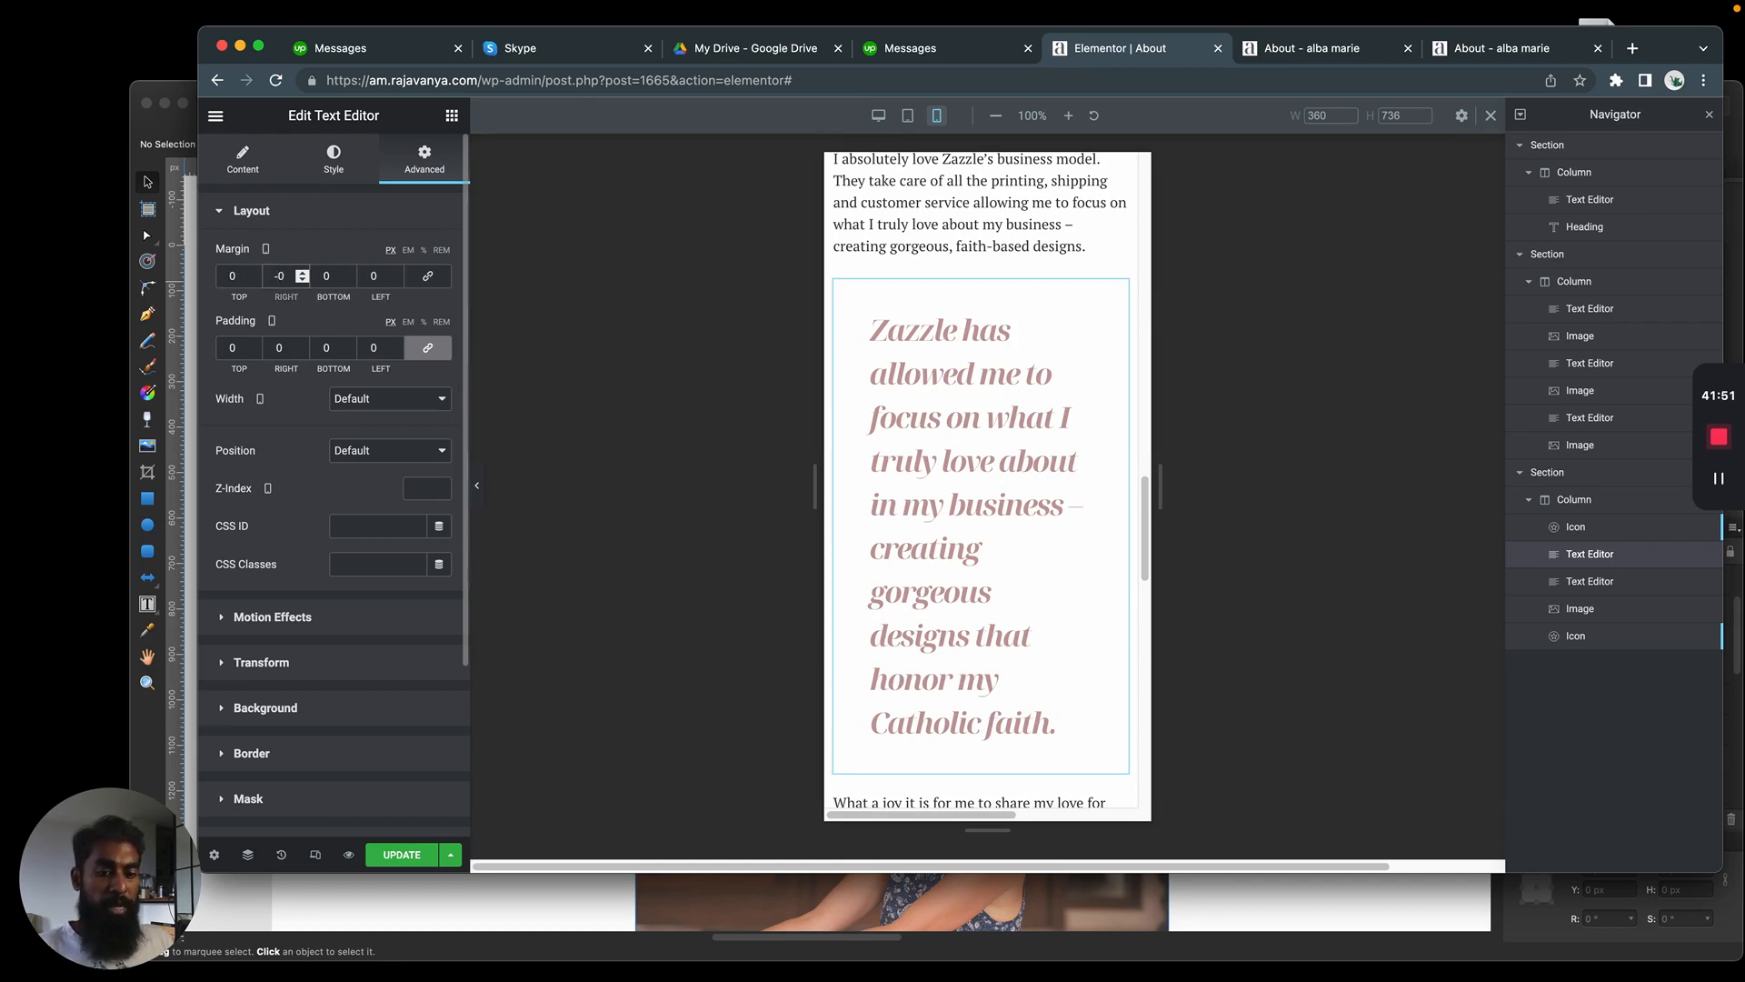
Set the blockquote text's left and right margins to -20 px for mobile, after trying -50 px on both sides
{"action": "type", "text": "5"}
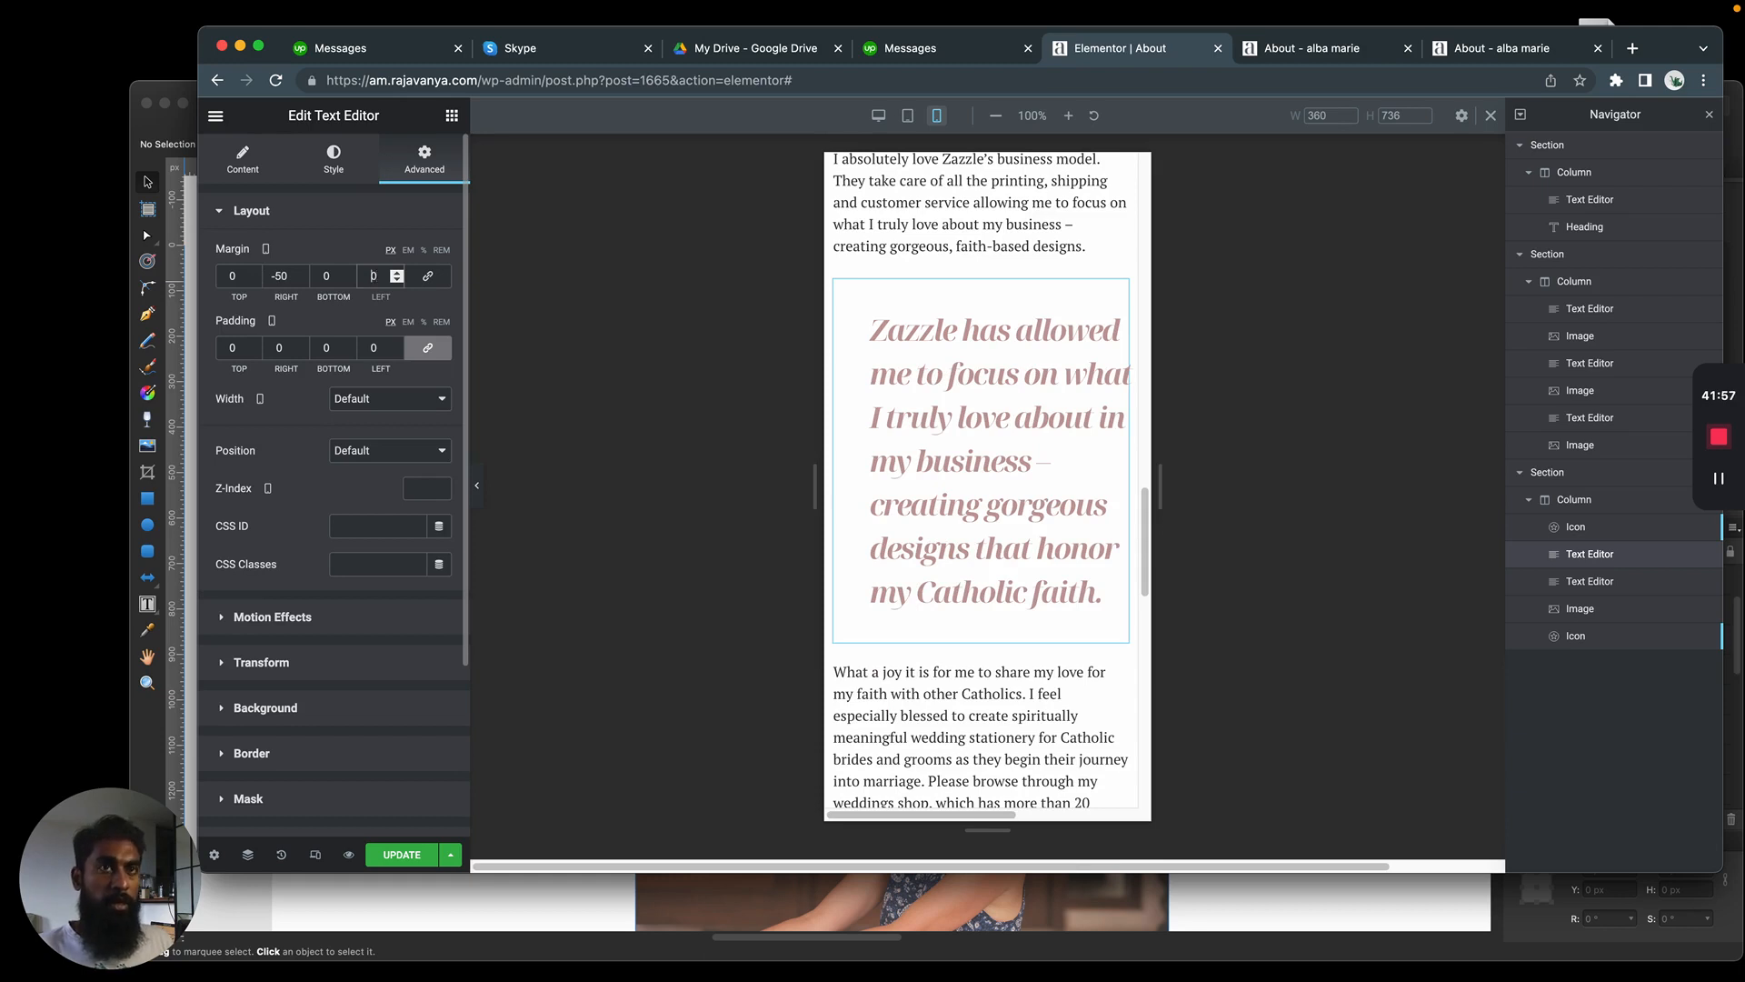
{"action": "type", "text": "-5"}
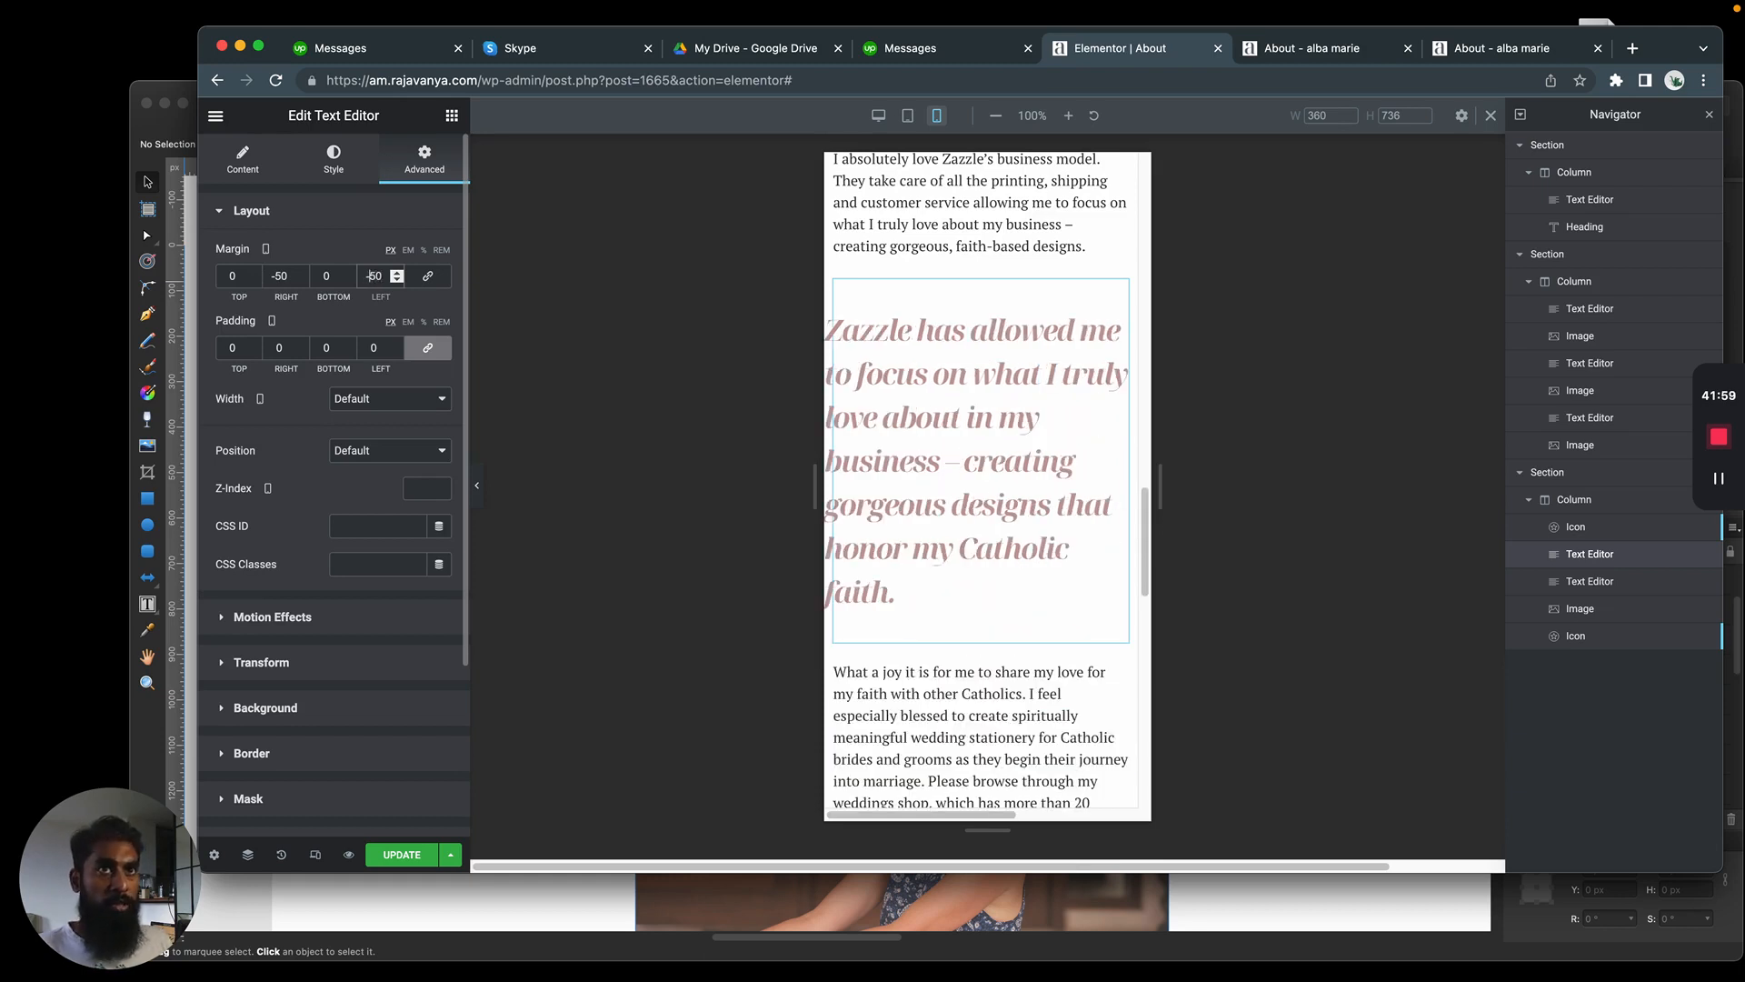
{"action": "key", "text": "BackSpace"}
{"action": "type", "text": "2"}
{"action": "left_click", "coordinate": [280, 275]}
{"action": "key", "text": "BackSpace"}
{"action": "type", "text": "2"}
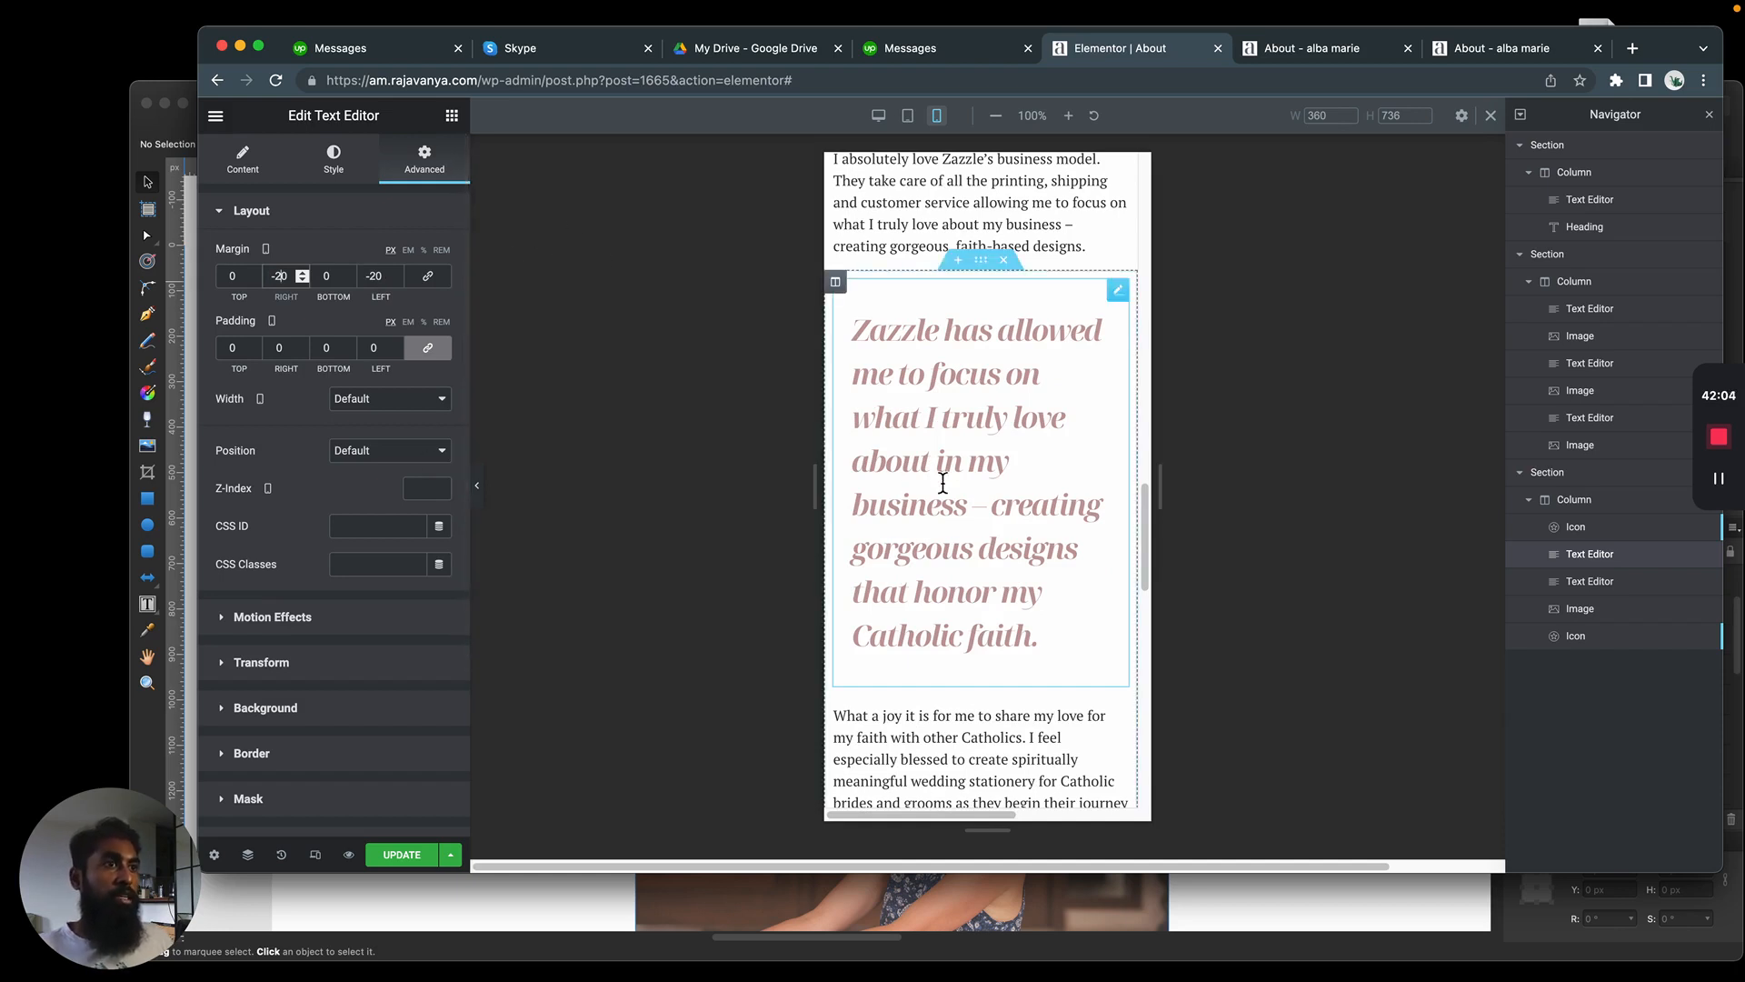
Set the opening quote icon's horizontal offset to 19 px and its width to Custom in the mobile view
{"action": "left_click", "coordinate": [1600, 529]}
{"action": "left_click_drag", "start_coordinate": [307, 667], "coordinate": [313, 667]}
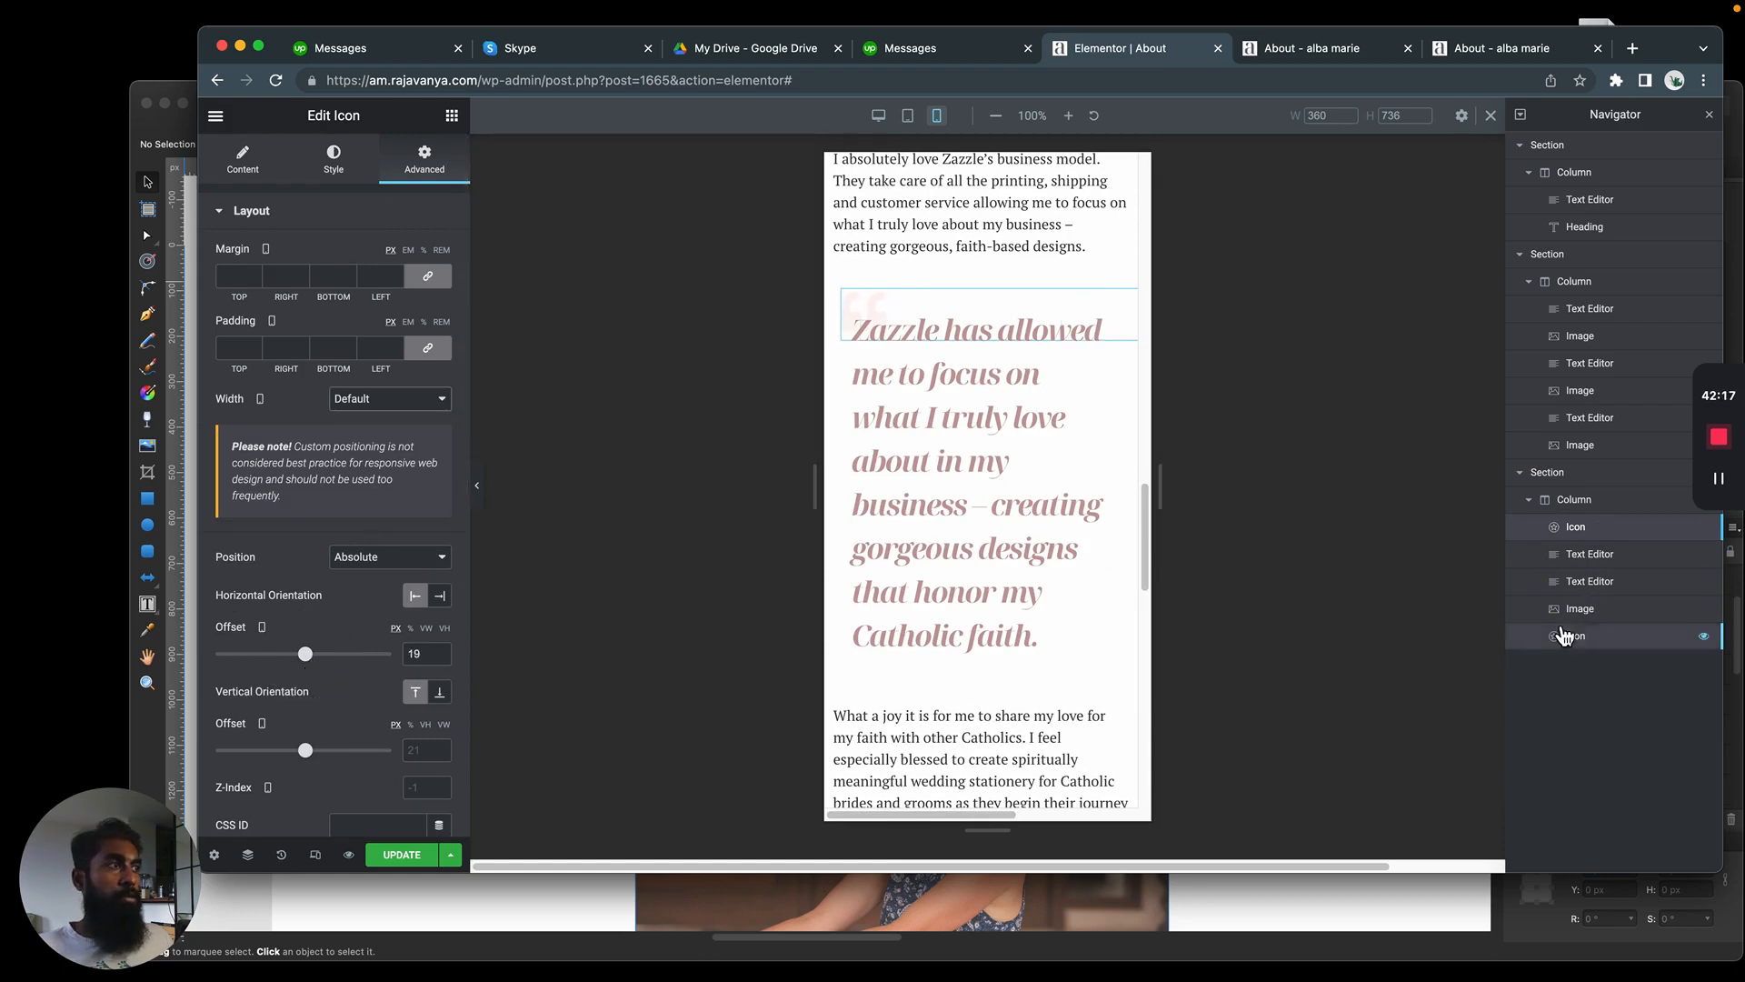
{"action": "left_click", "coordinate": [383, 400]}
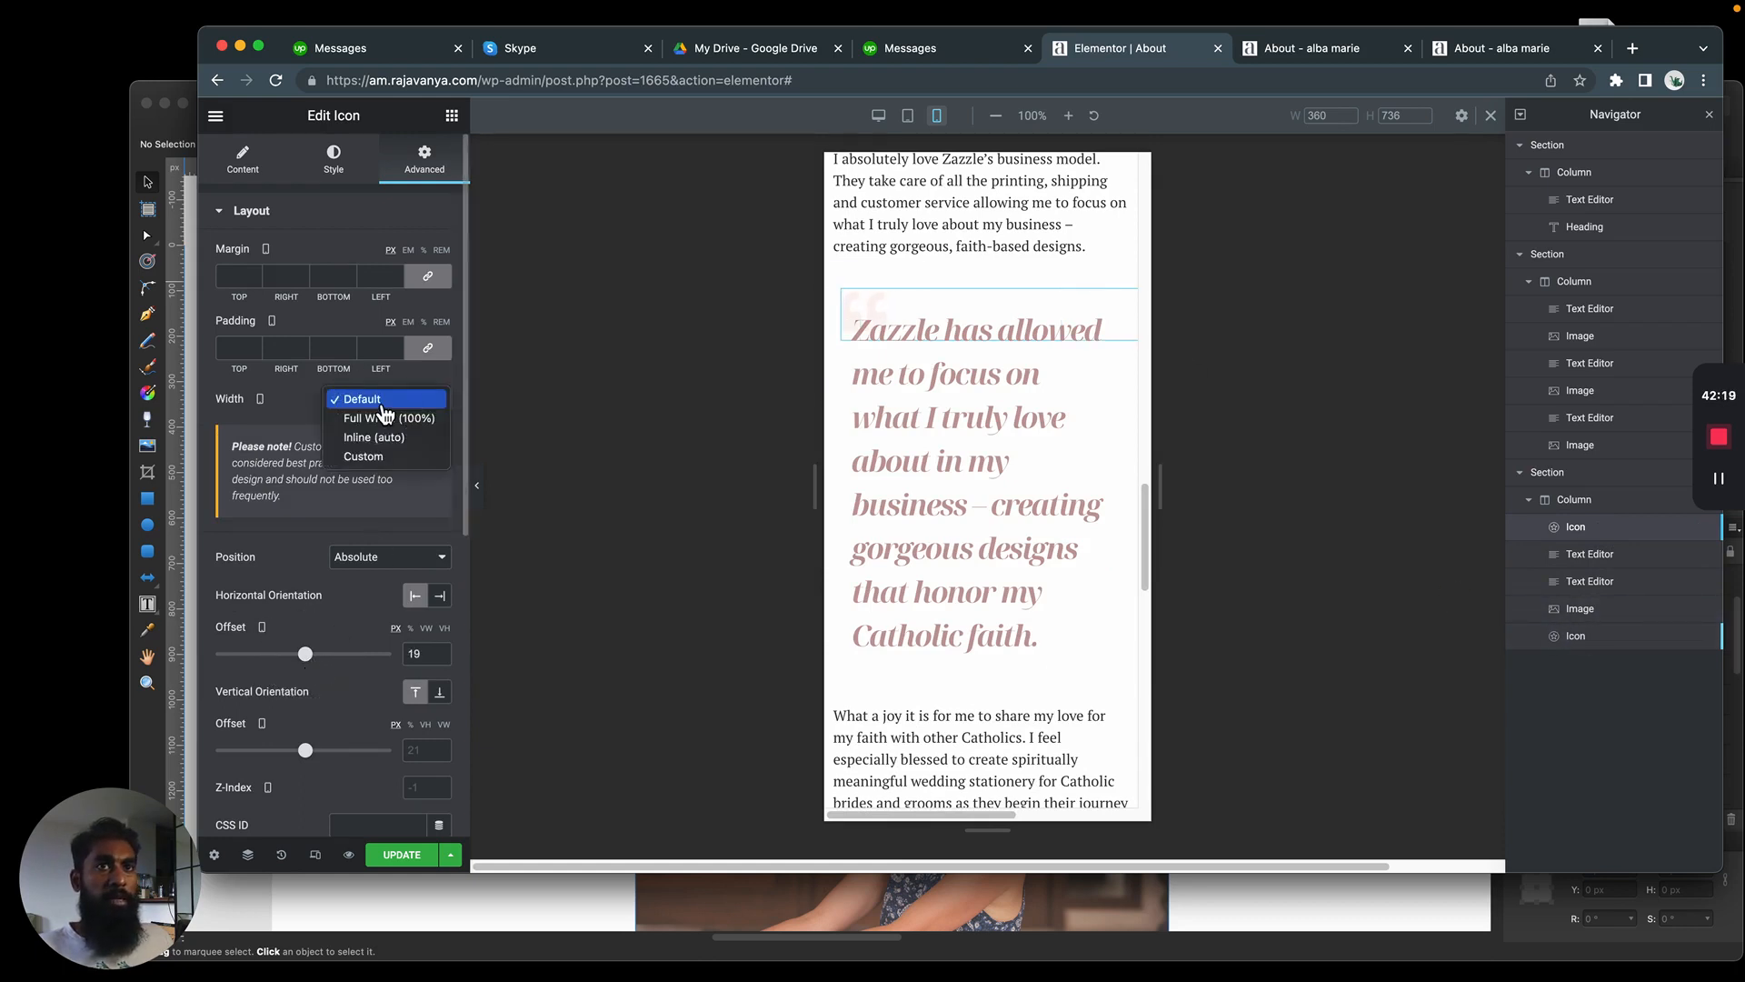
{"action": "left_click", "coordinate": [388, 457]}
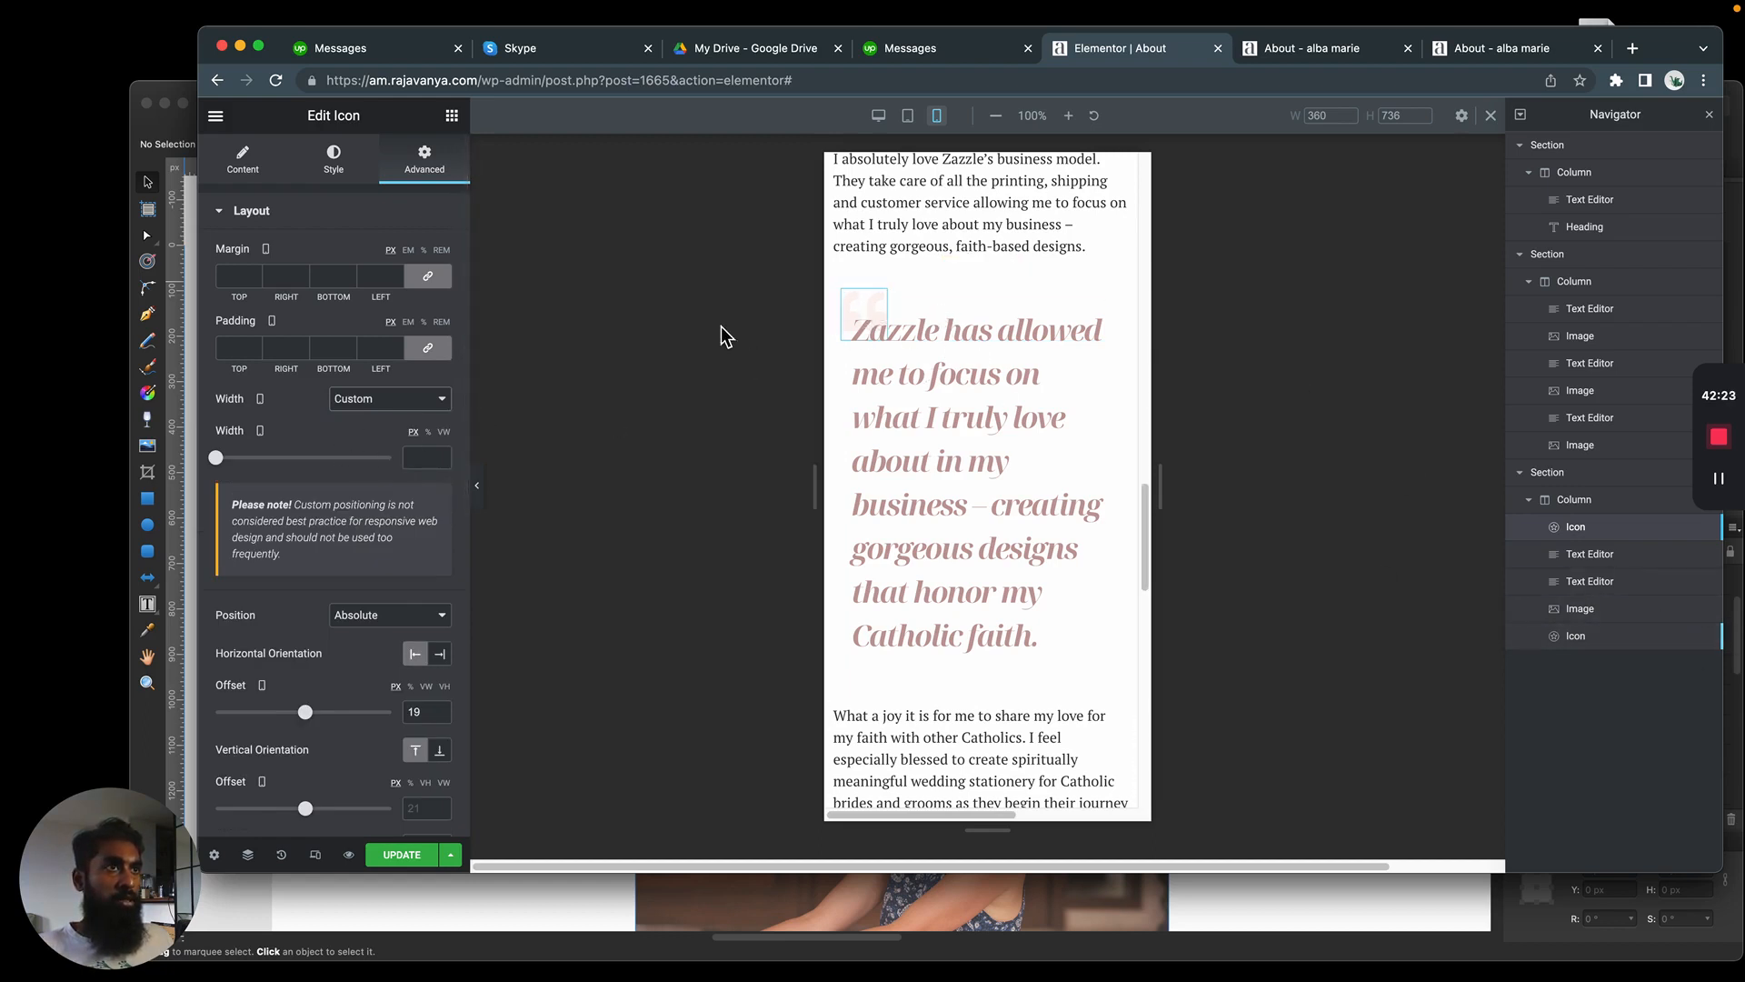
Set the closing quote icon's width to Custom for mobile and shift it right and down toward the end of the quote
{"action": "left_click", "coordinate": [1610, 646]}
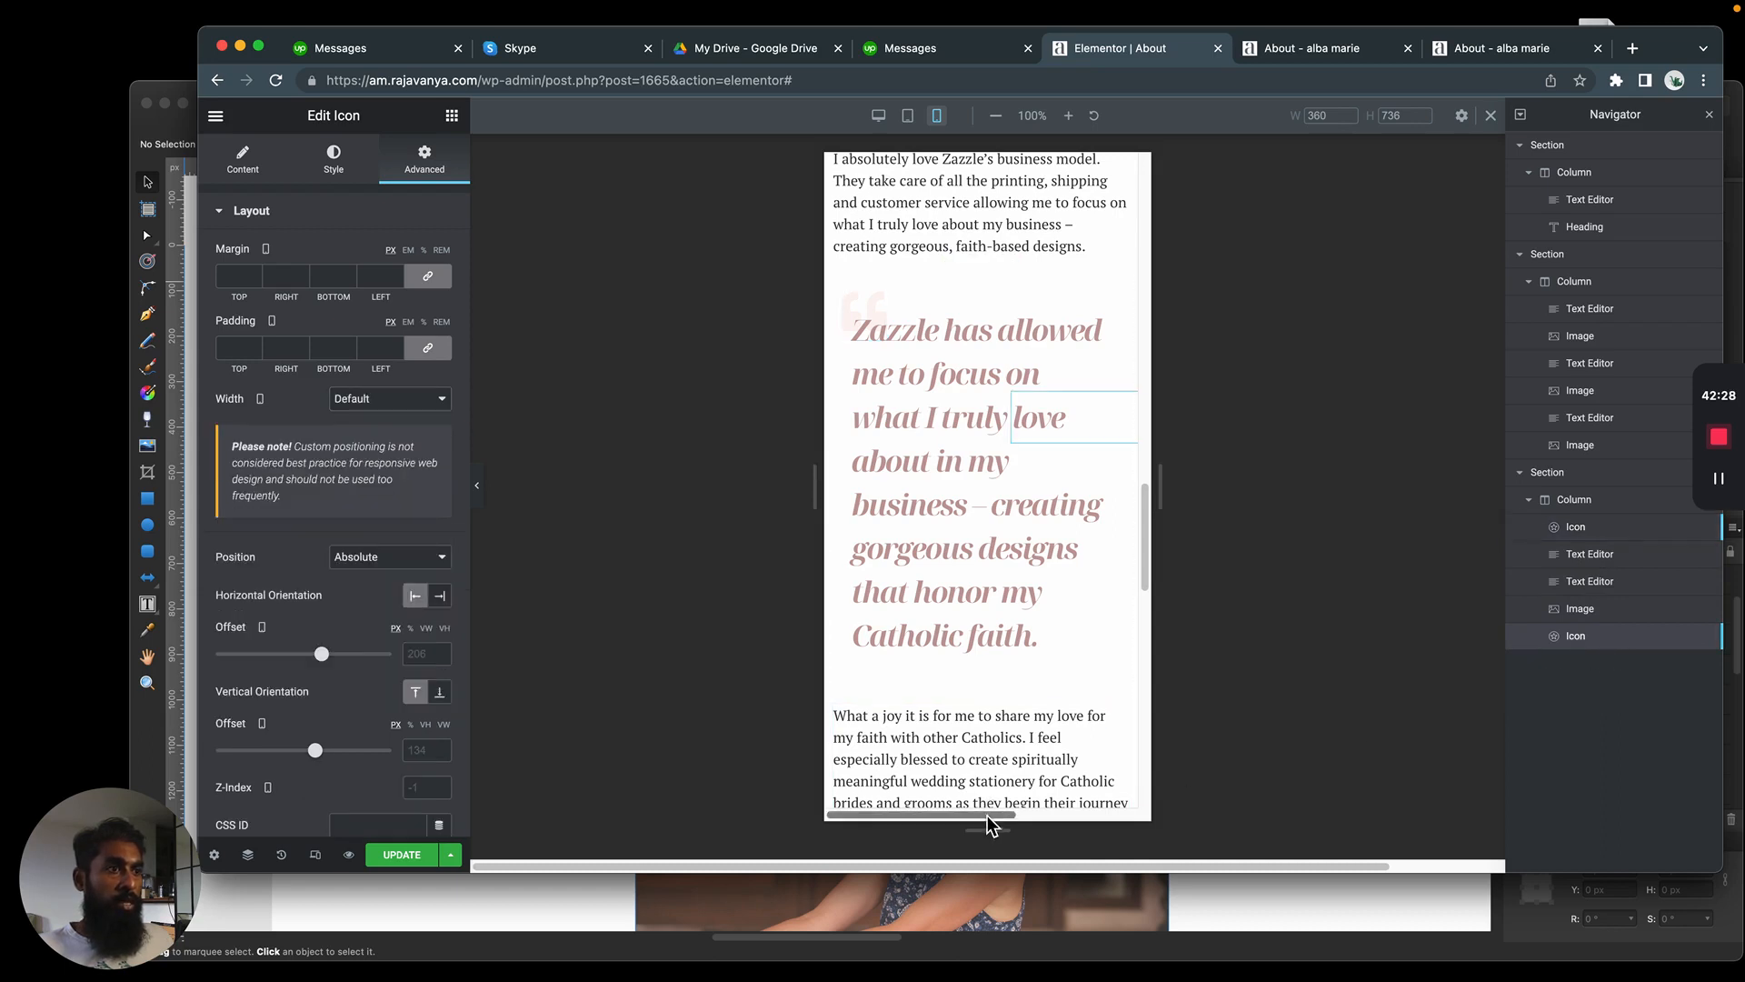
{"action": "left_click_drag", "start_coordinate": [994, 823], "coordinate": [938, 818]}
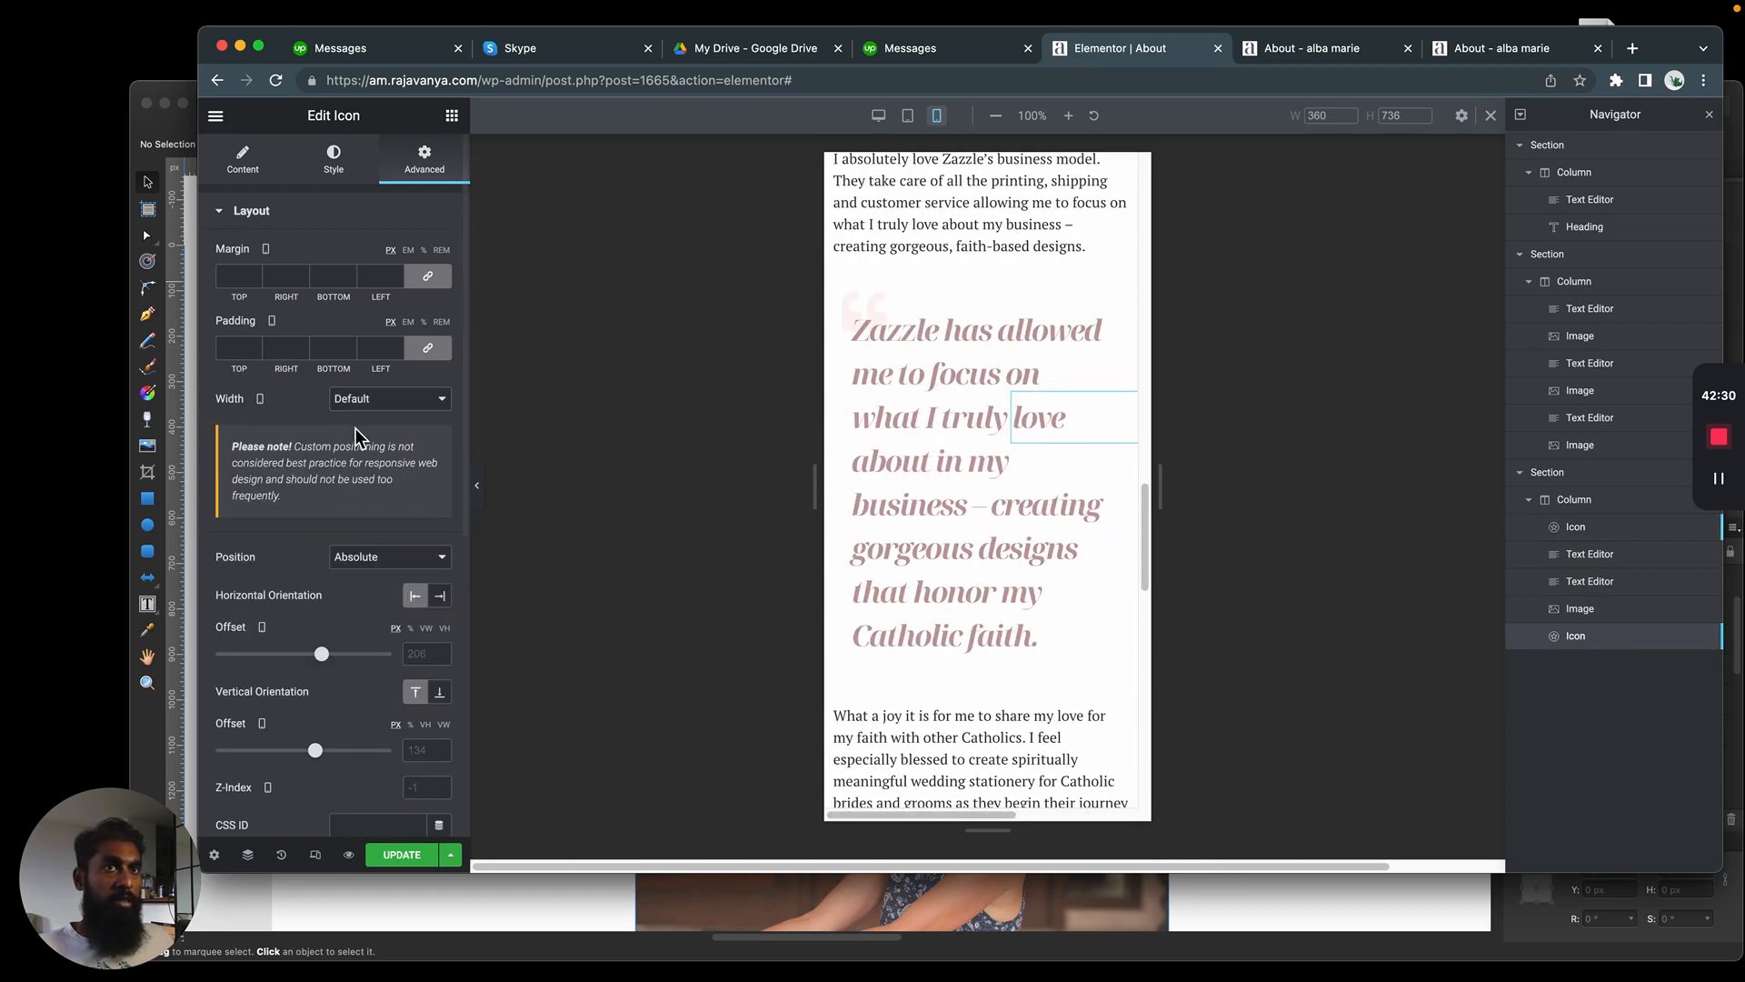
{"action": "left_click", "coordinate": [389, 398]}
{"action": "left_click", "coordinate": [387, 457]}
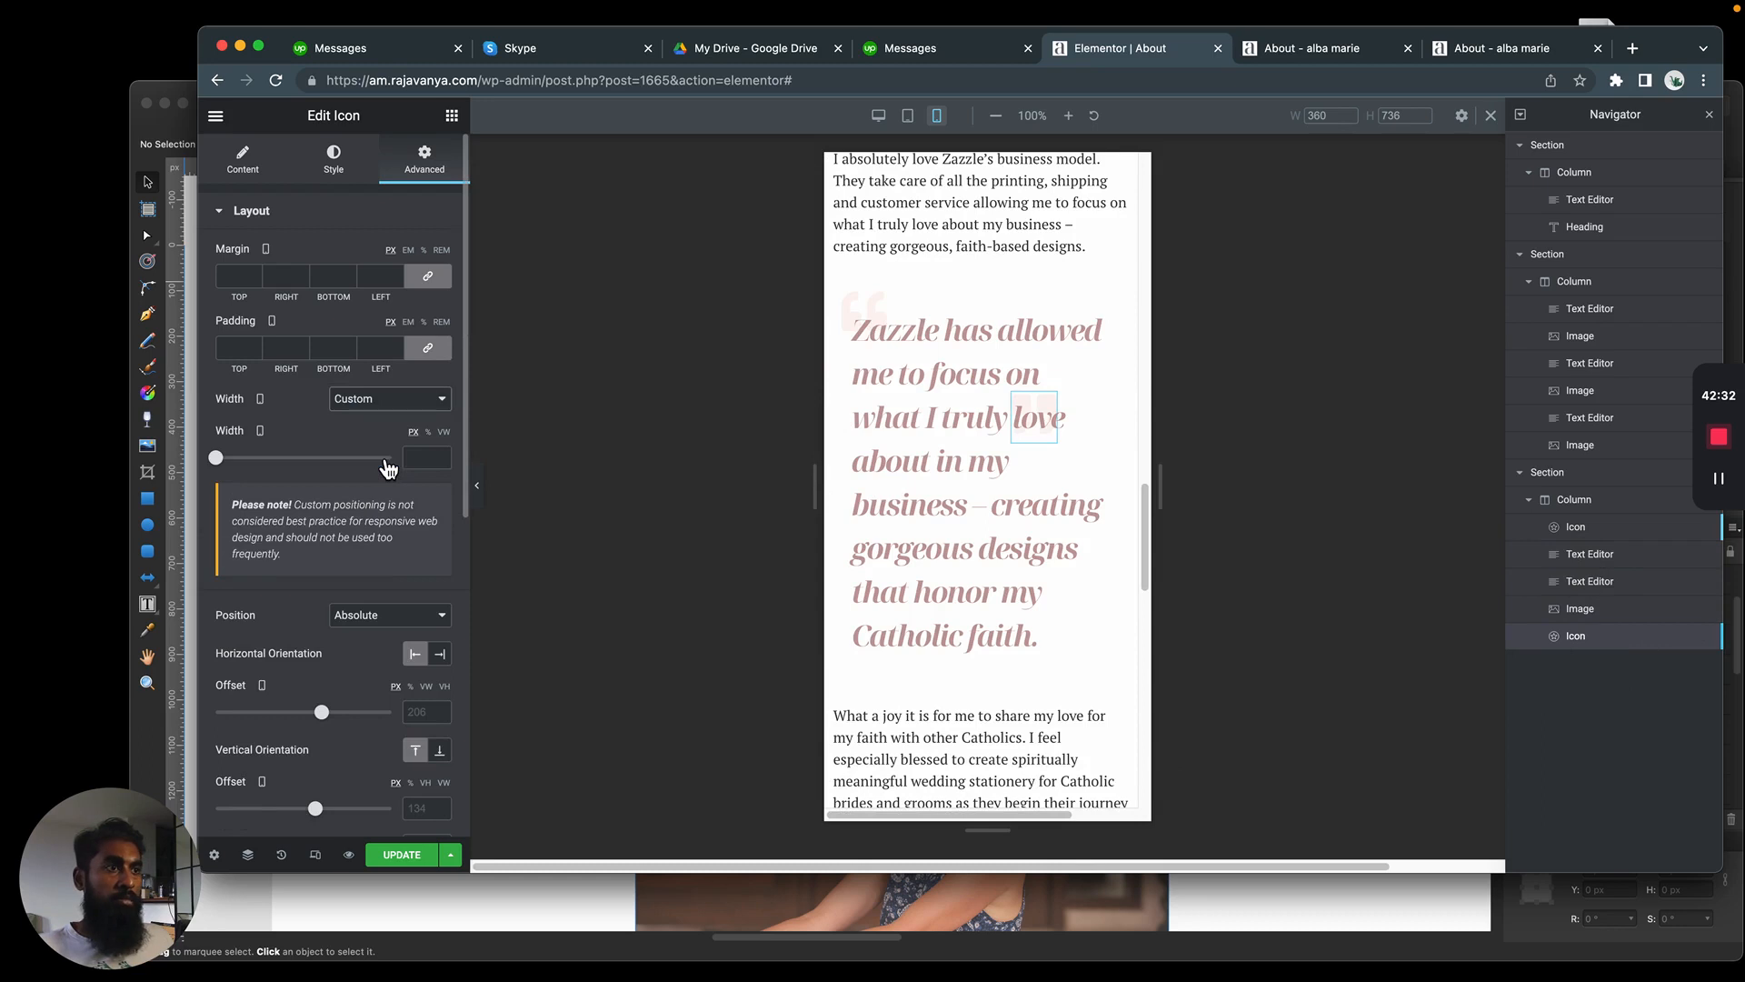
{"action": "left_click_drag", "start_coordinate": [323, 713], "coordinate": [327, 712]}
{"action": "left_click_drag", "start_coordinate": [316, 808], "coordinate": [327, 818]}
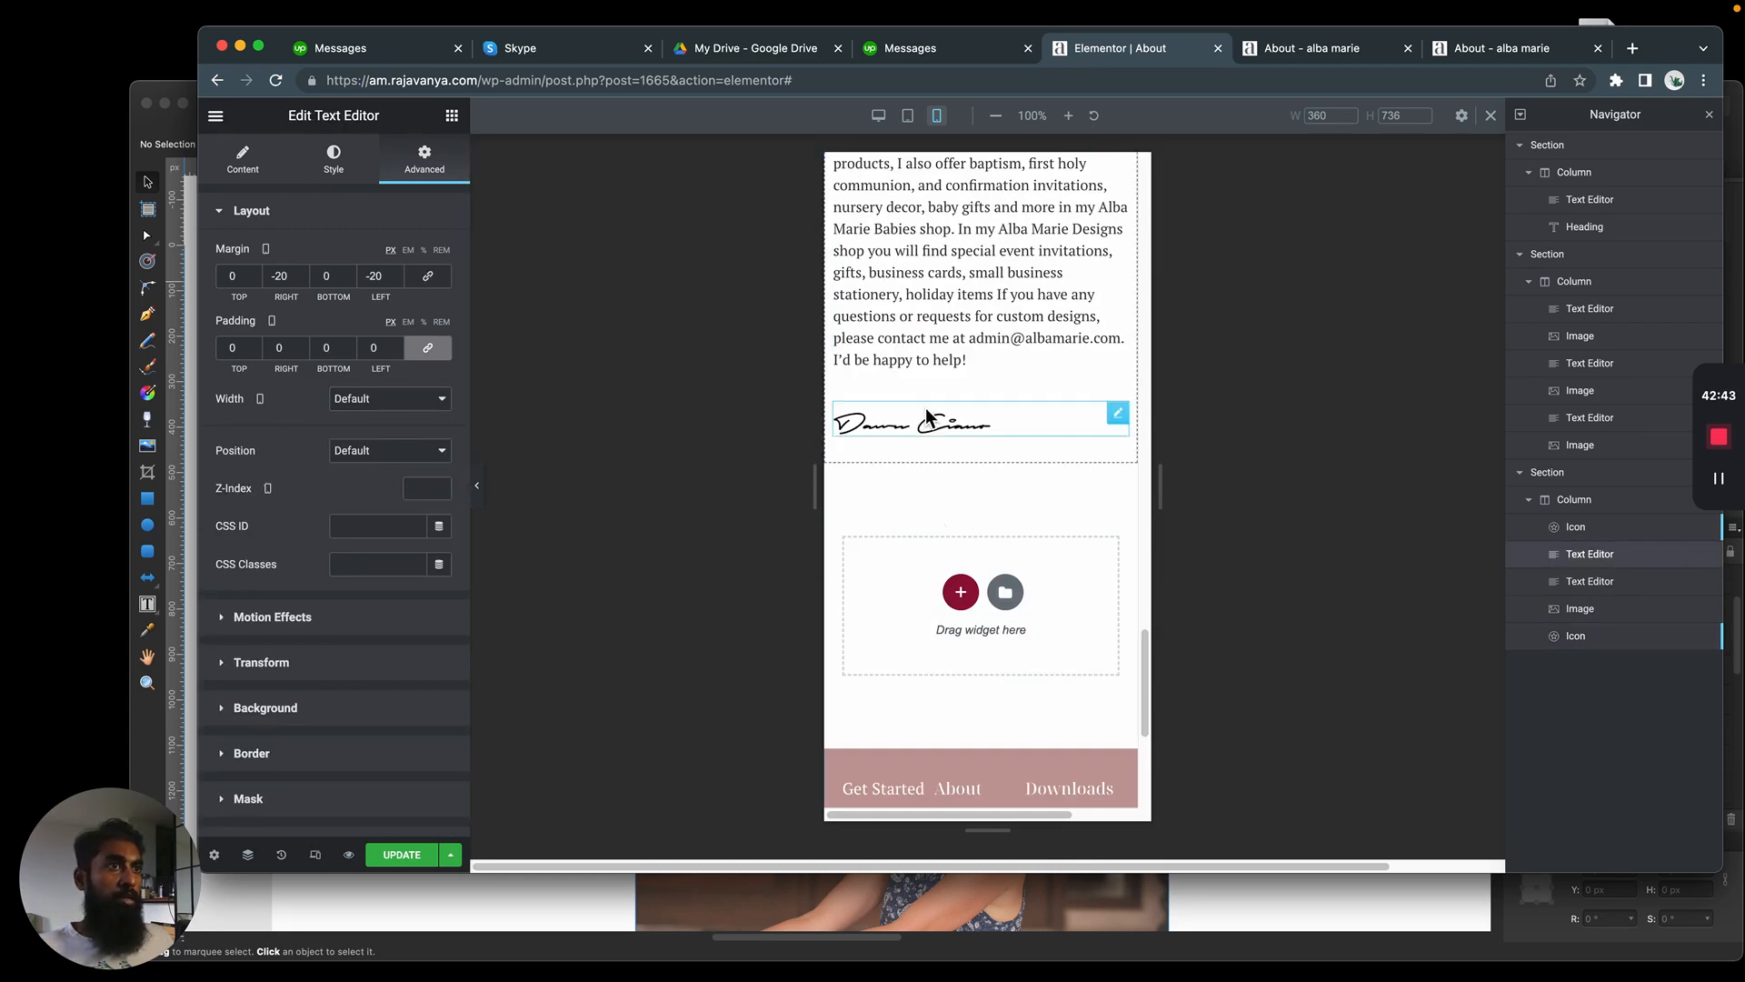
Examine the mobile page from the signature and footer up to the header, checking for horizontal overflow beside the content
{"action": "scroll", "coordinate": [920, 555], "scroll_direction": "down", "scroll_amount": 5}
{"action": "scroll", "coordinate": [904, 495], "scroll_direction": "up", "scroll_amount": 20}
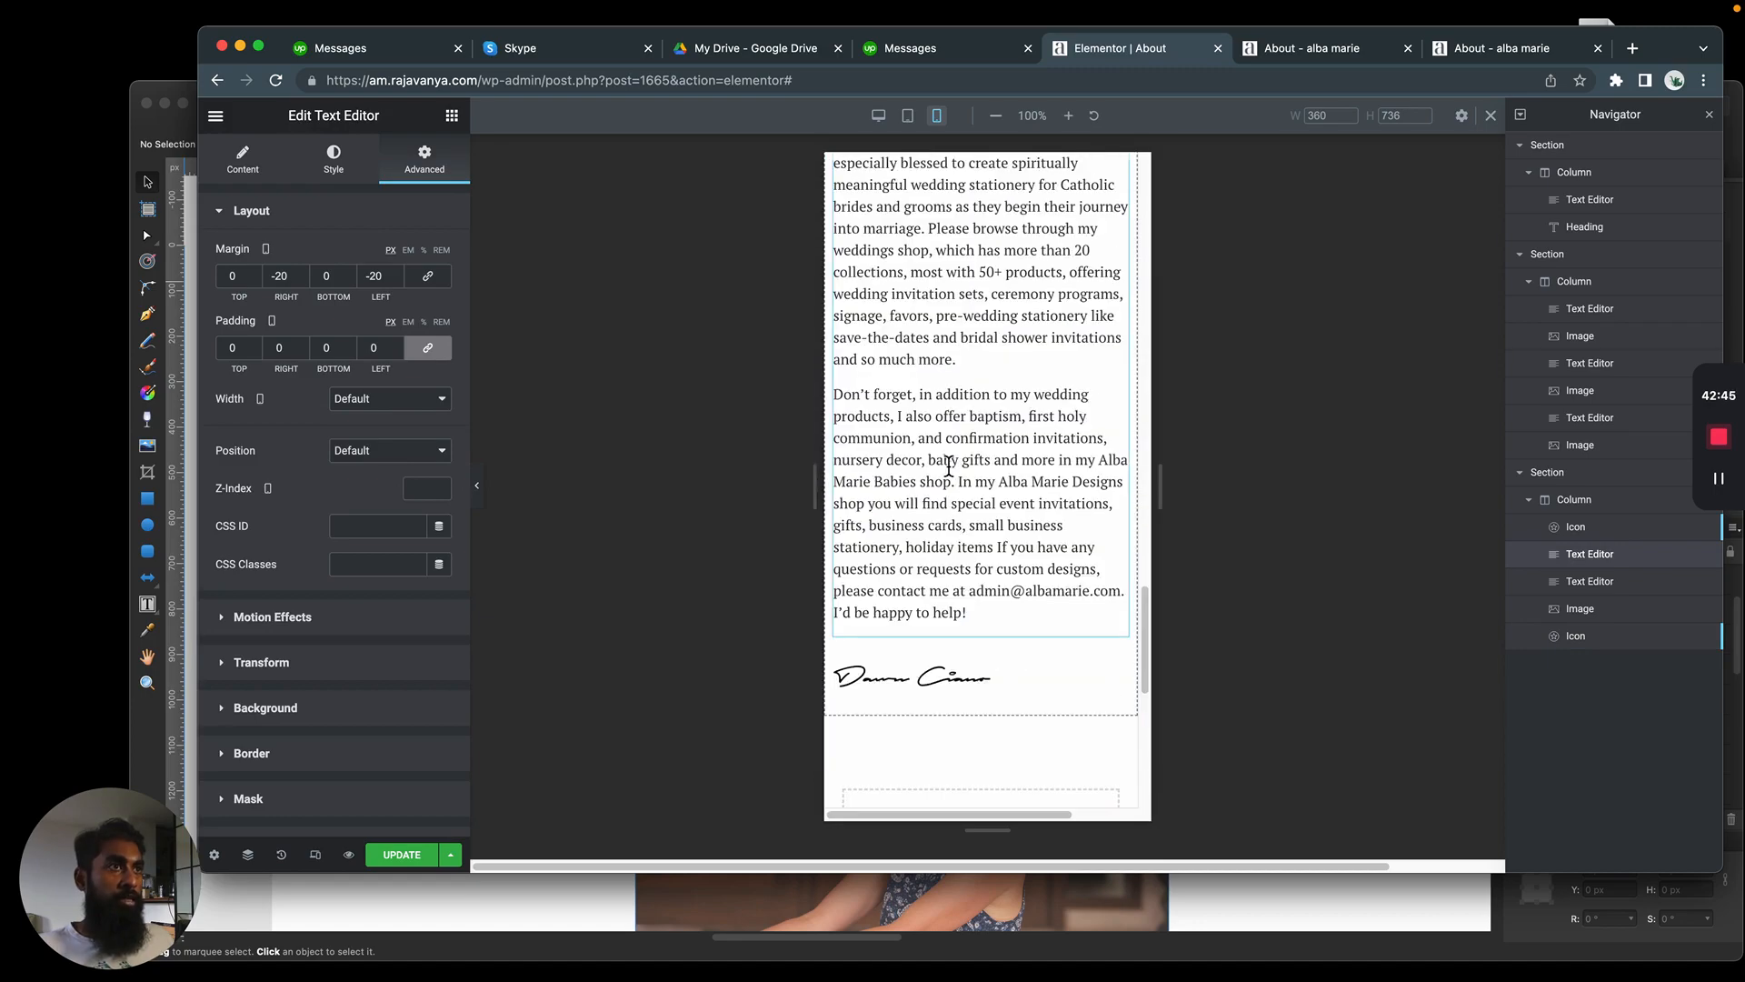
{"action": "scroll", "coordinate": [958, 390], "scroll_direction": "down", "scroll_amount": 7}
{"action": "scroll", "coordinate": [1033, 822], "scroll_direction": "right", "scroll_amount": 3}
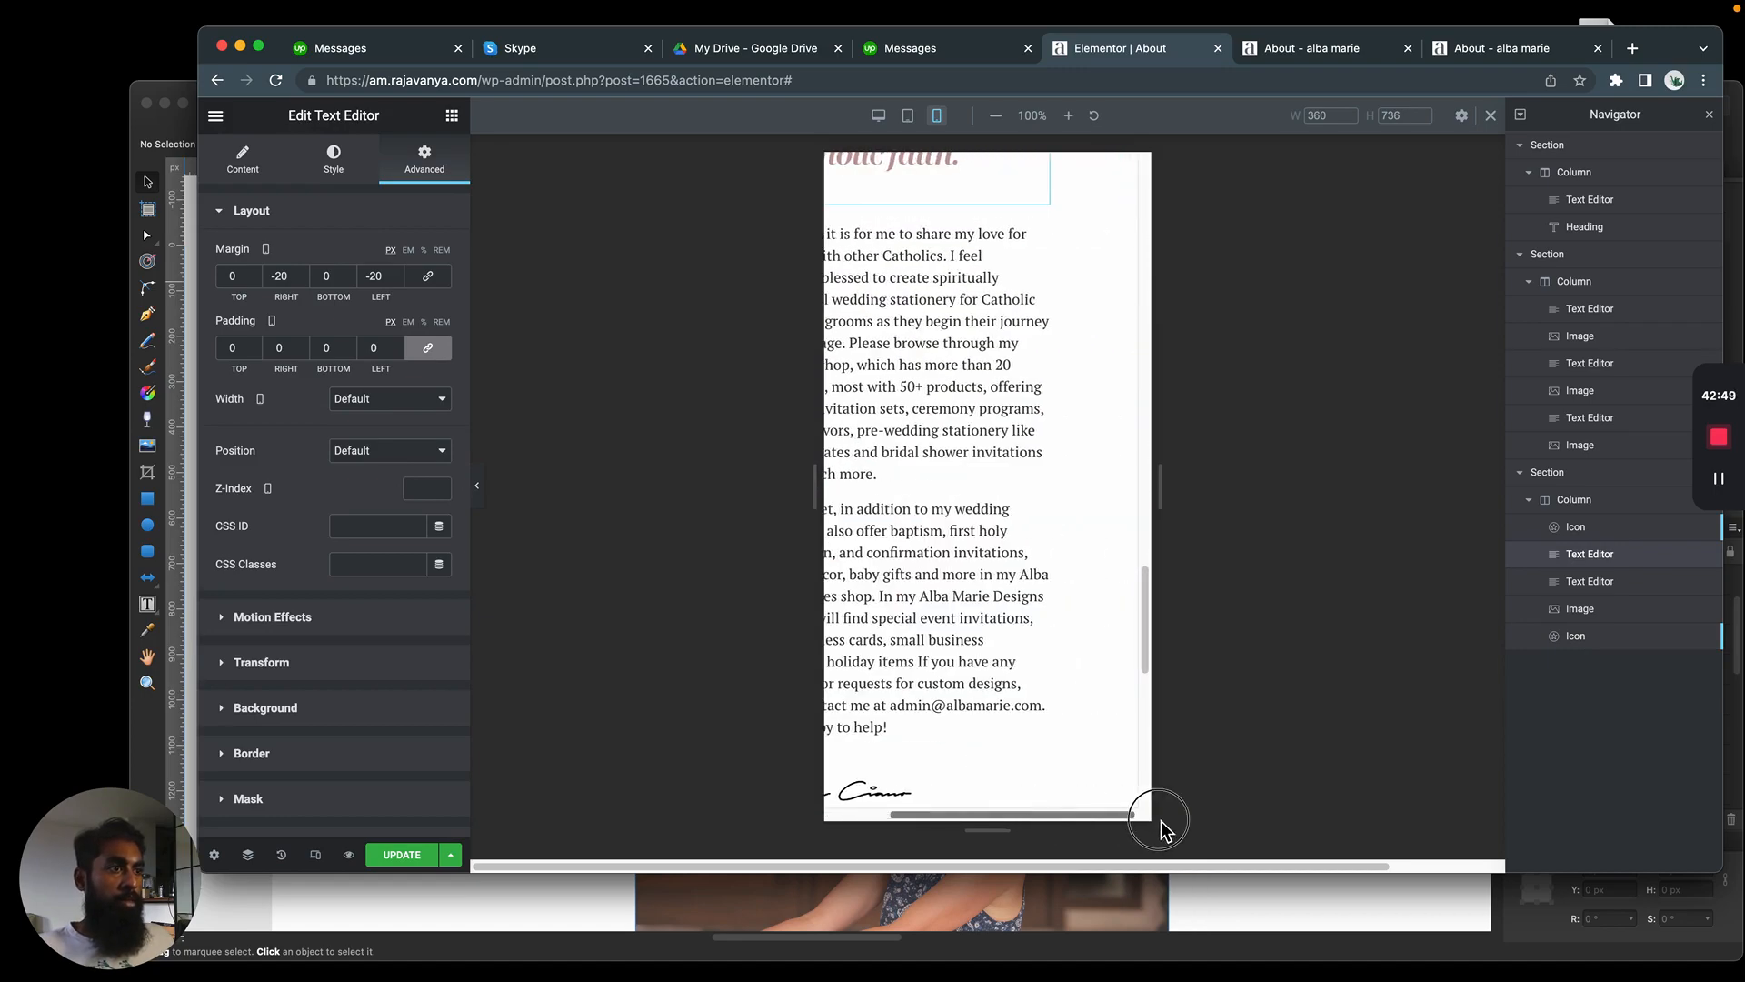
{"action": "scroll", "coordinate": [996, 637], "scroll_direction": "up", "scroll_amount": 15}
{"action": "scroll", "coordinate": [996, 642], "scroll_direction": "down", "scroll_amount": 20}
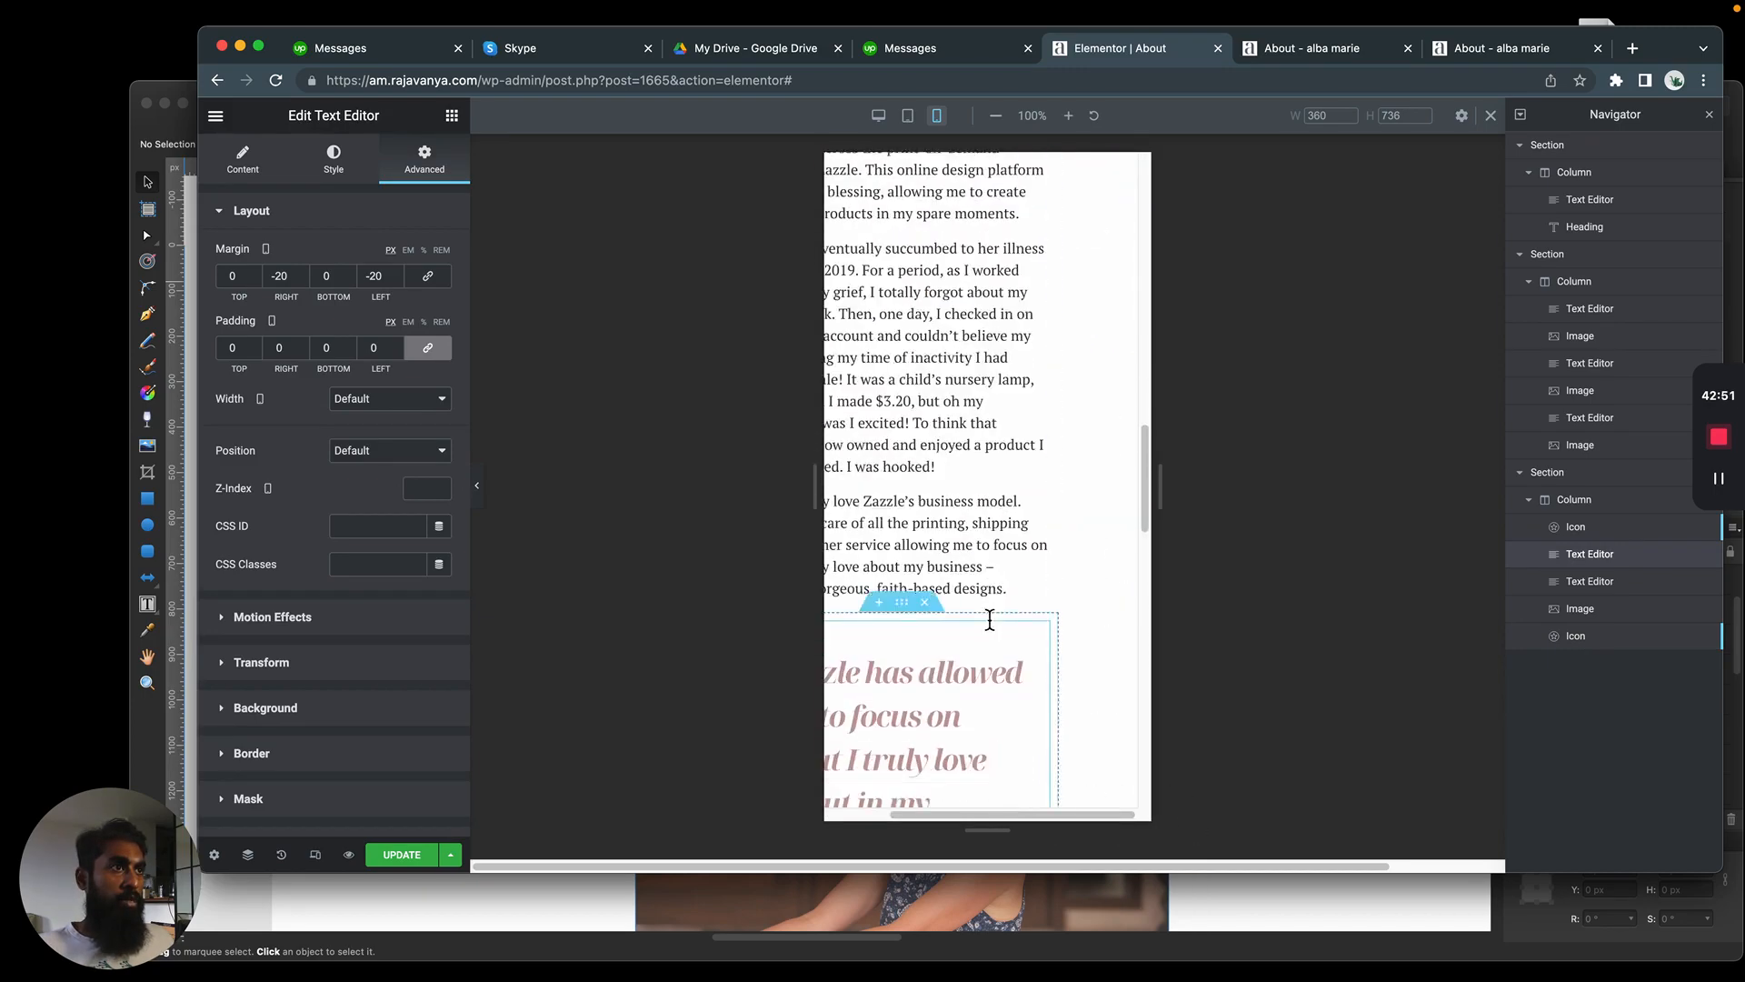
{"action": "scroll", "coordinate": [985, 603], "scroll_direction": "left", "scroll_amount": 3}
{"action": "scroll", "coordinate": [894, 659], "scroll_direction": "up", "scroll_amount": 20}
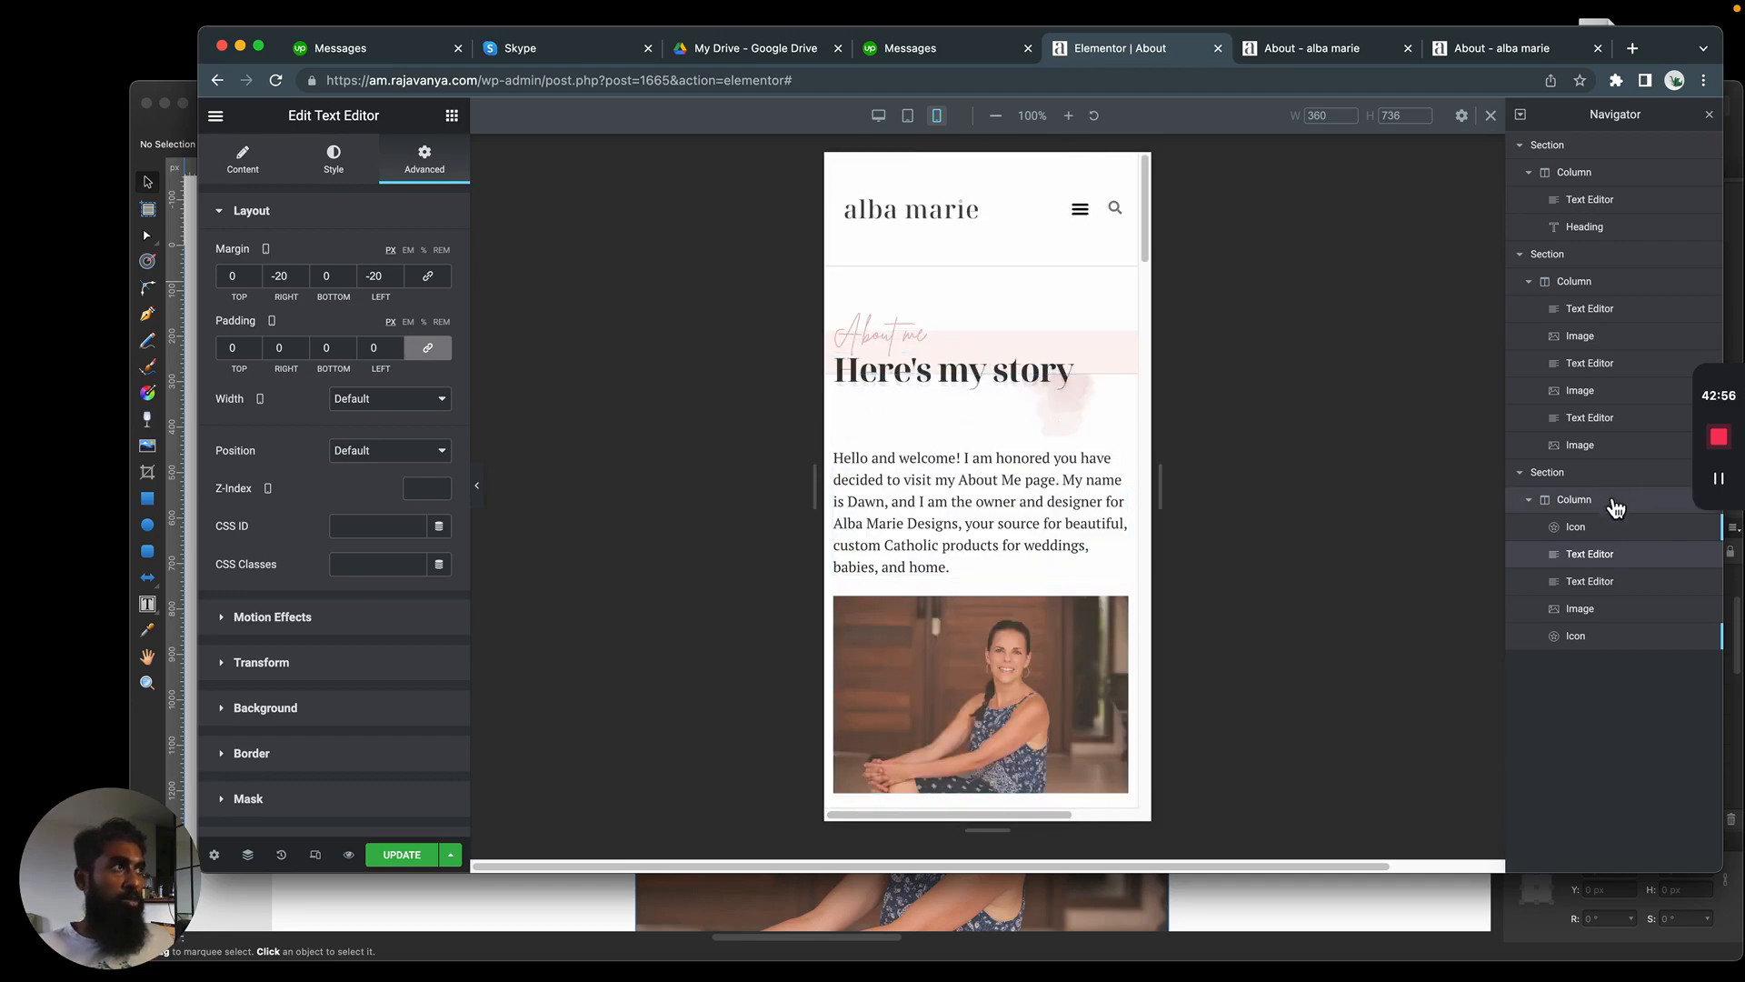
Set the pink watercolor image's width to Custom and its horizontal offset to 196 px in the mobile view
{"action": "left_click", "coordinate": [1593, 337]}
{"action": "left_click", "coordinate": [1602, 446]}
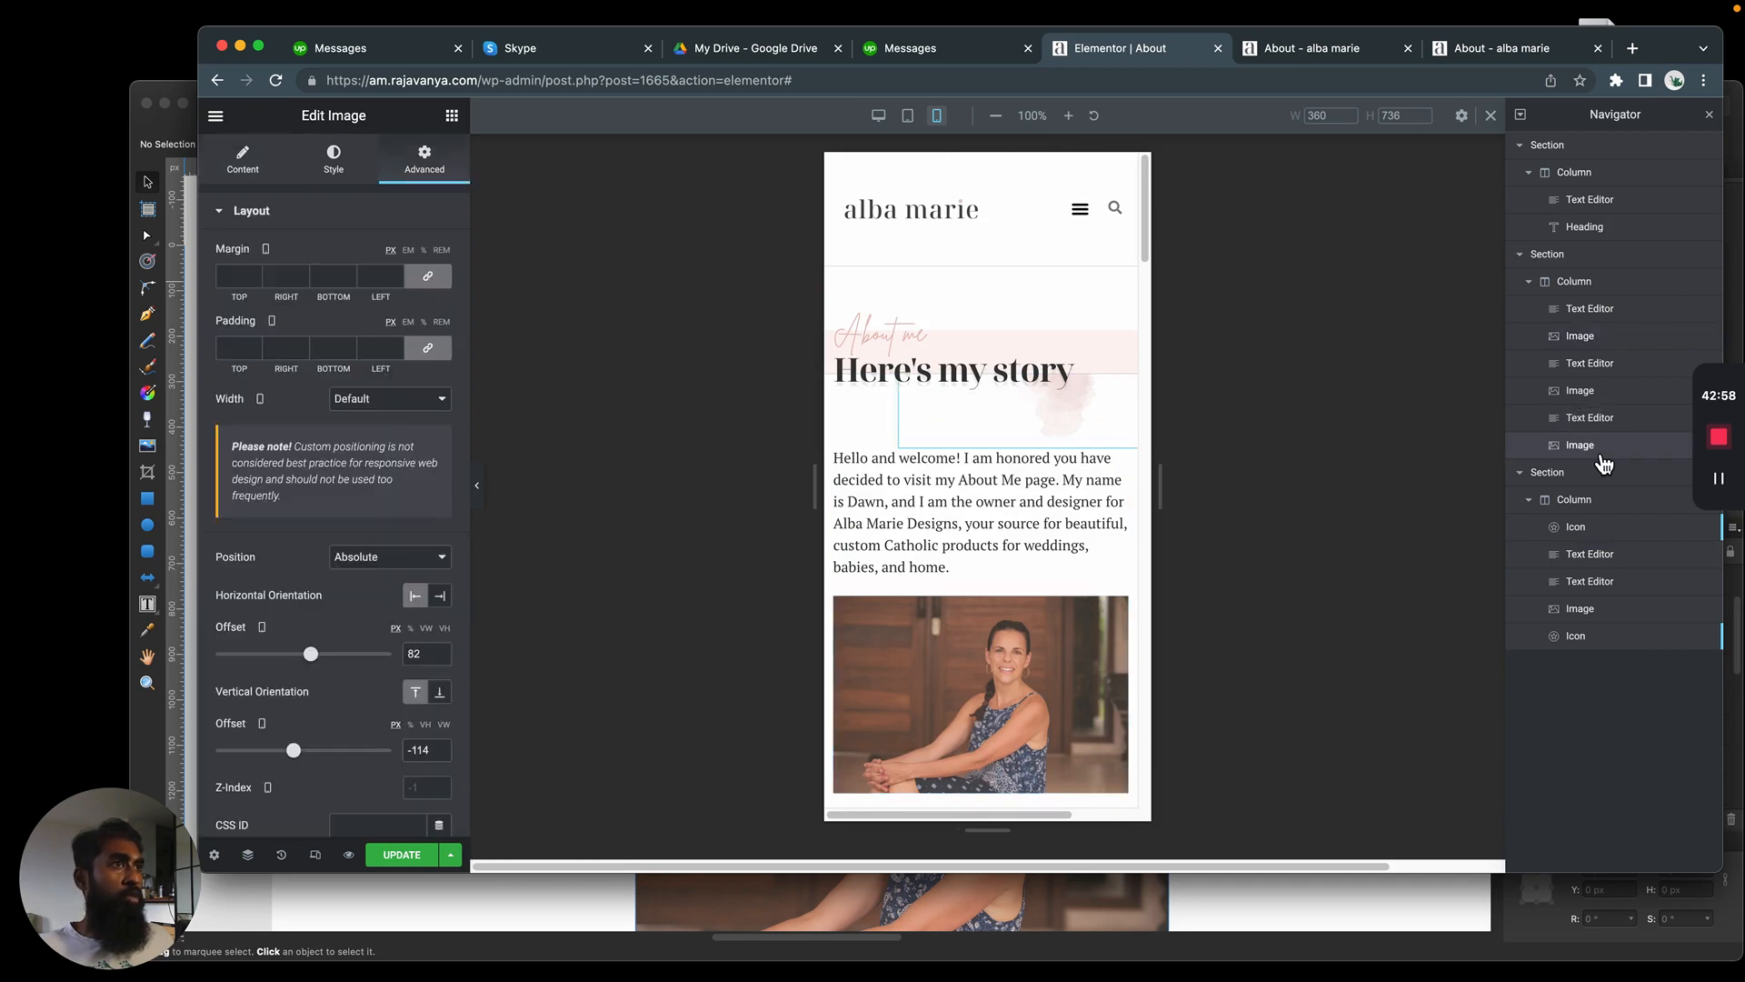
{"action": "left_click", "coordinate": [389, 398]}
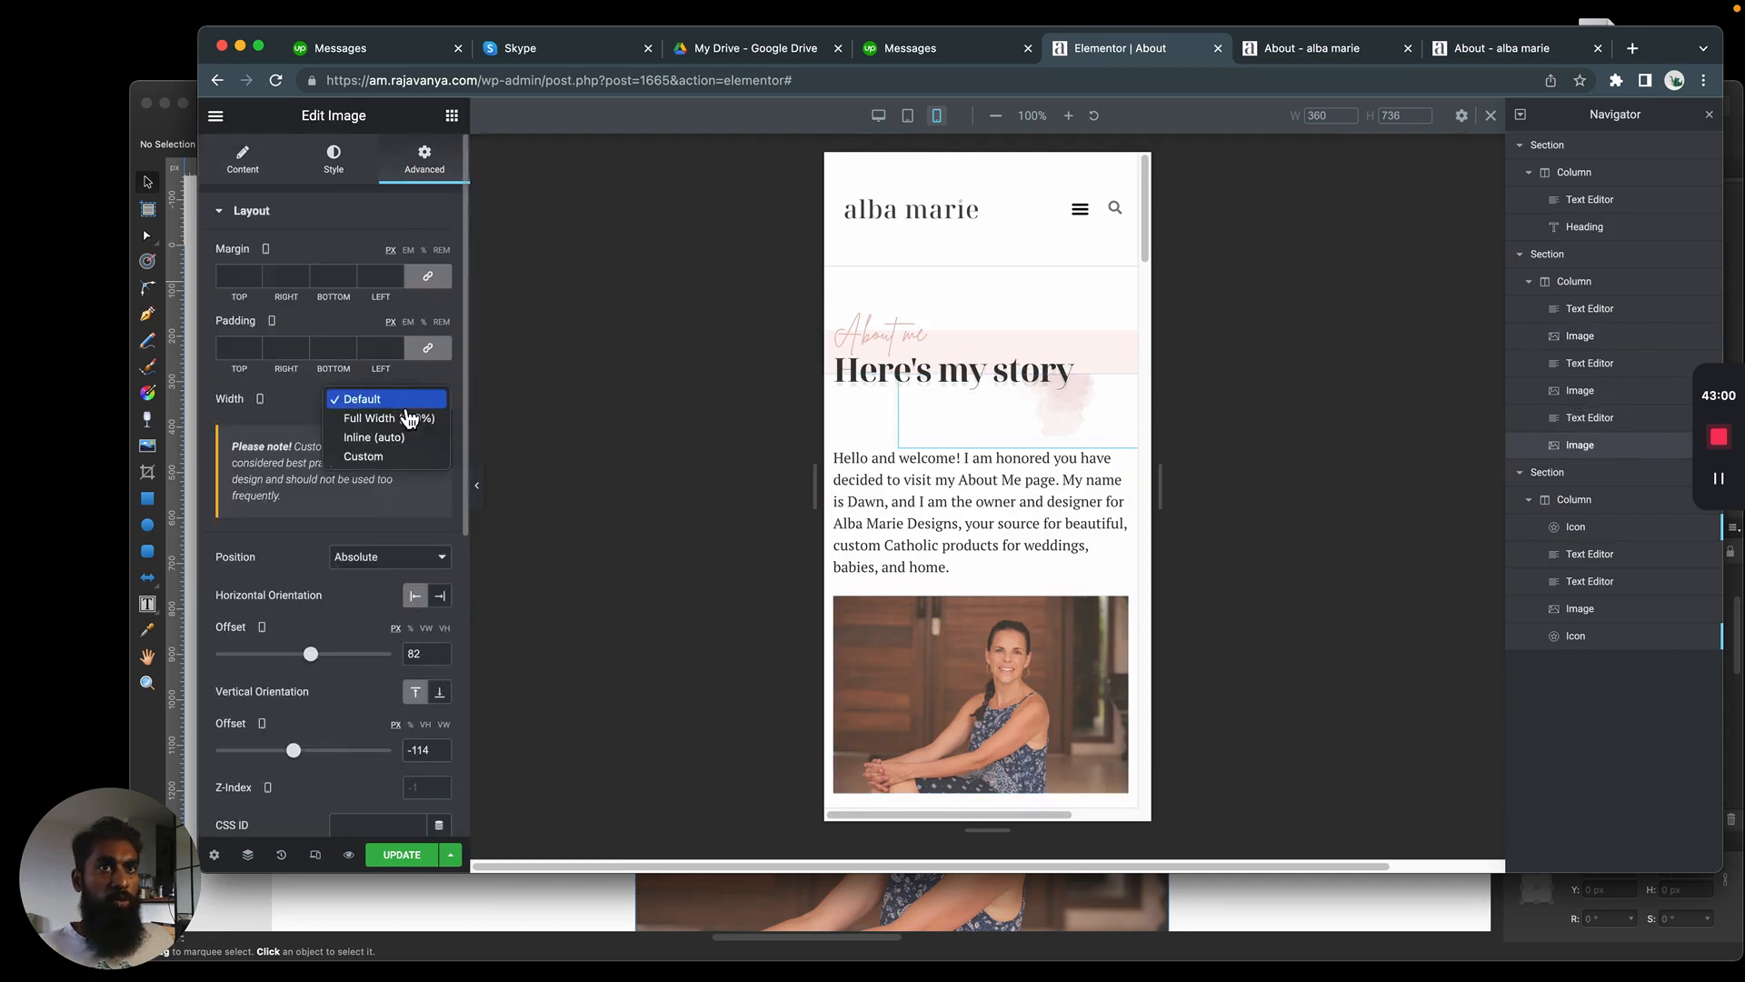
{"action": "left_click", "coordinate": [407, 461]}
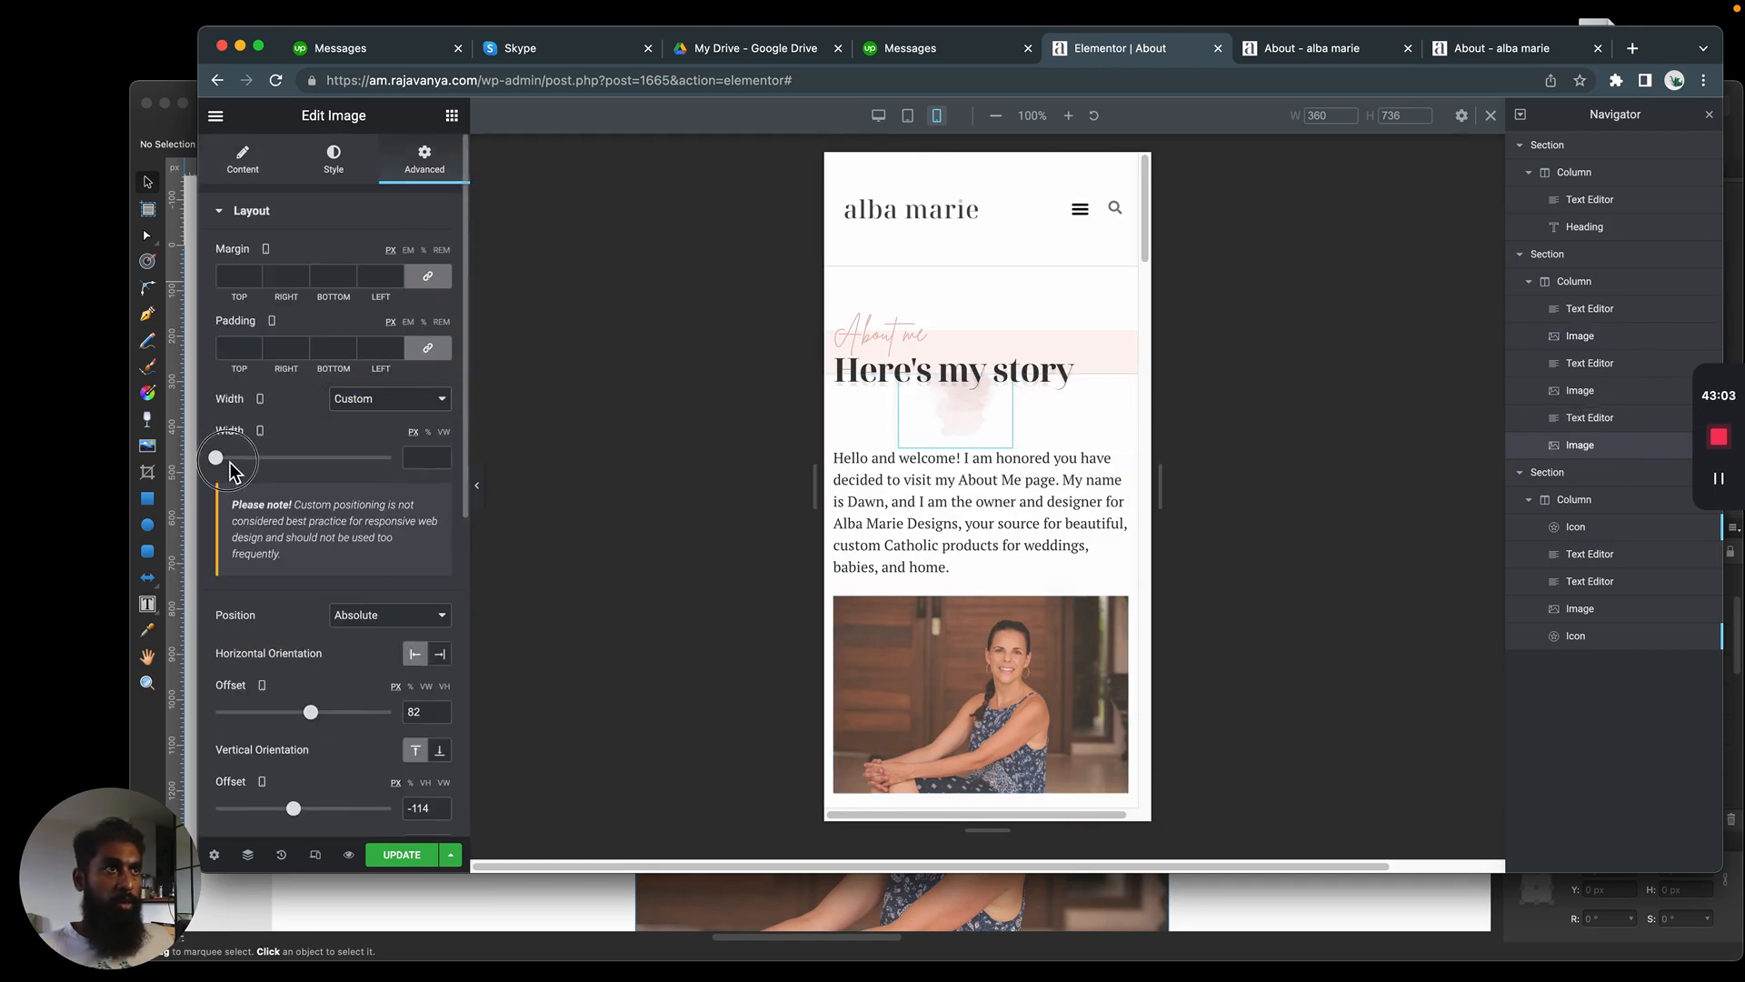
{"action": "left_click_drag", "start_coordinate": [310, 715], "coordinate": [318, 715]}
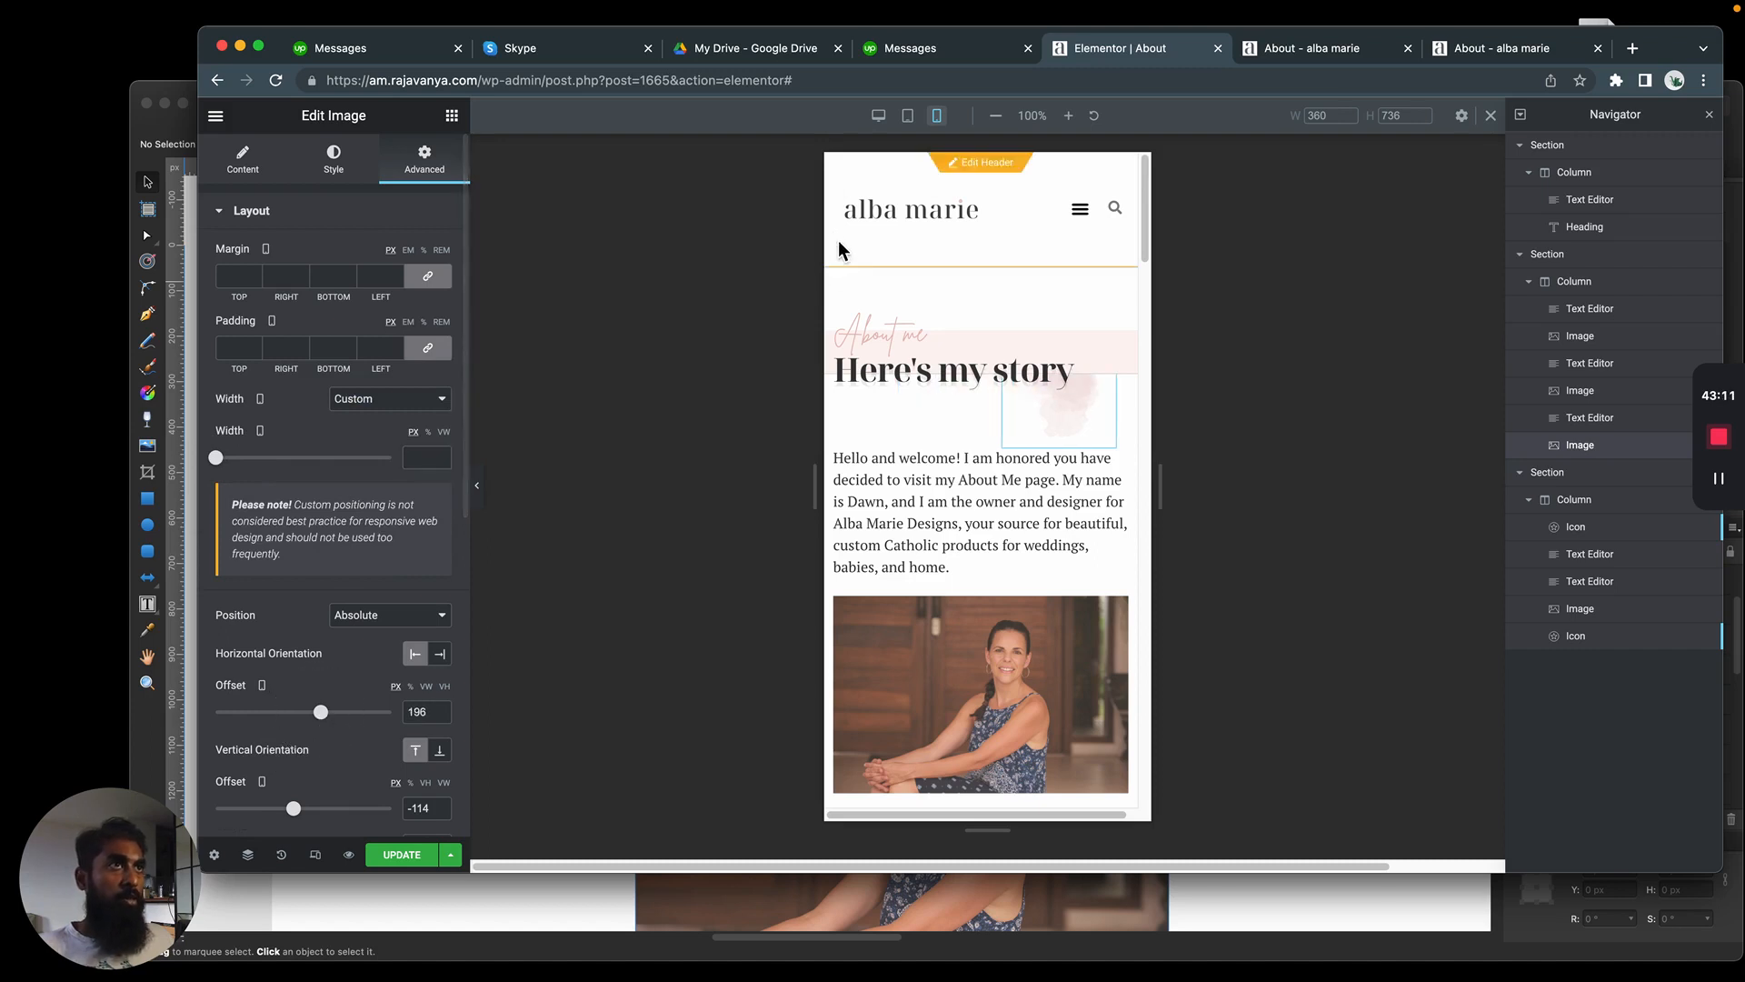
In the tablet view, set the pink watercolor image's width to Custom and its horizontal offset to -52 px
{"action": "left_click", "coordinate": [916, 124]}
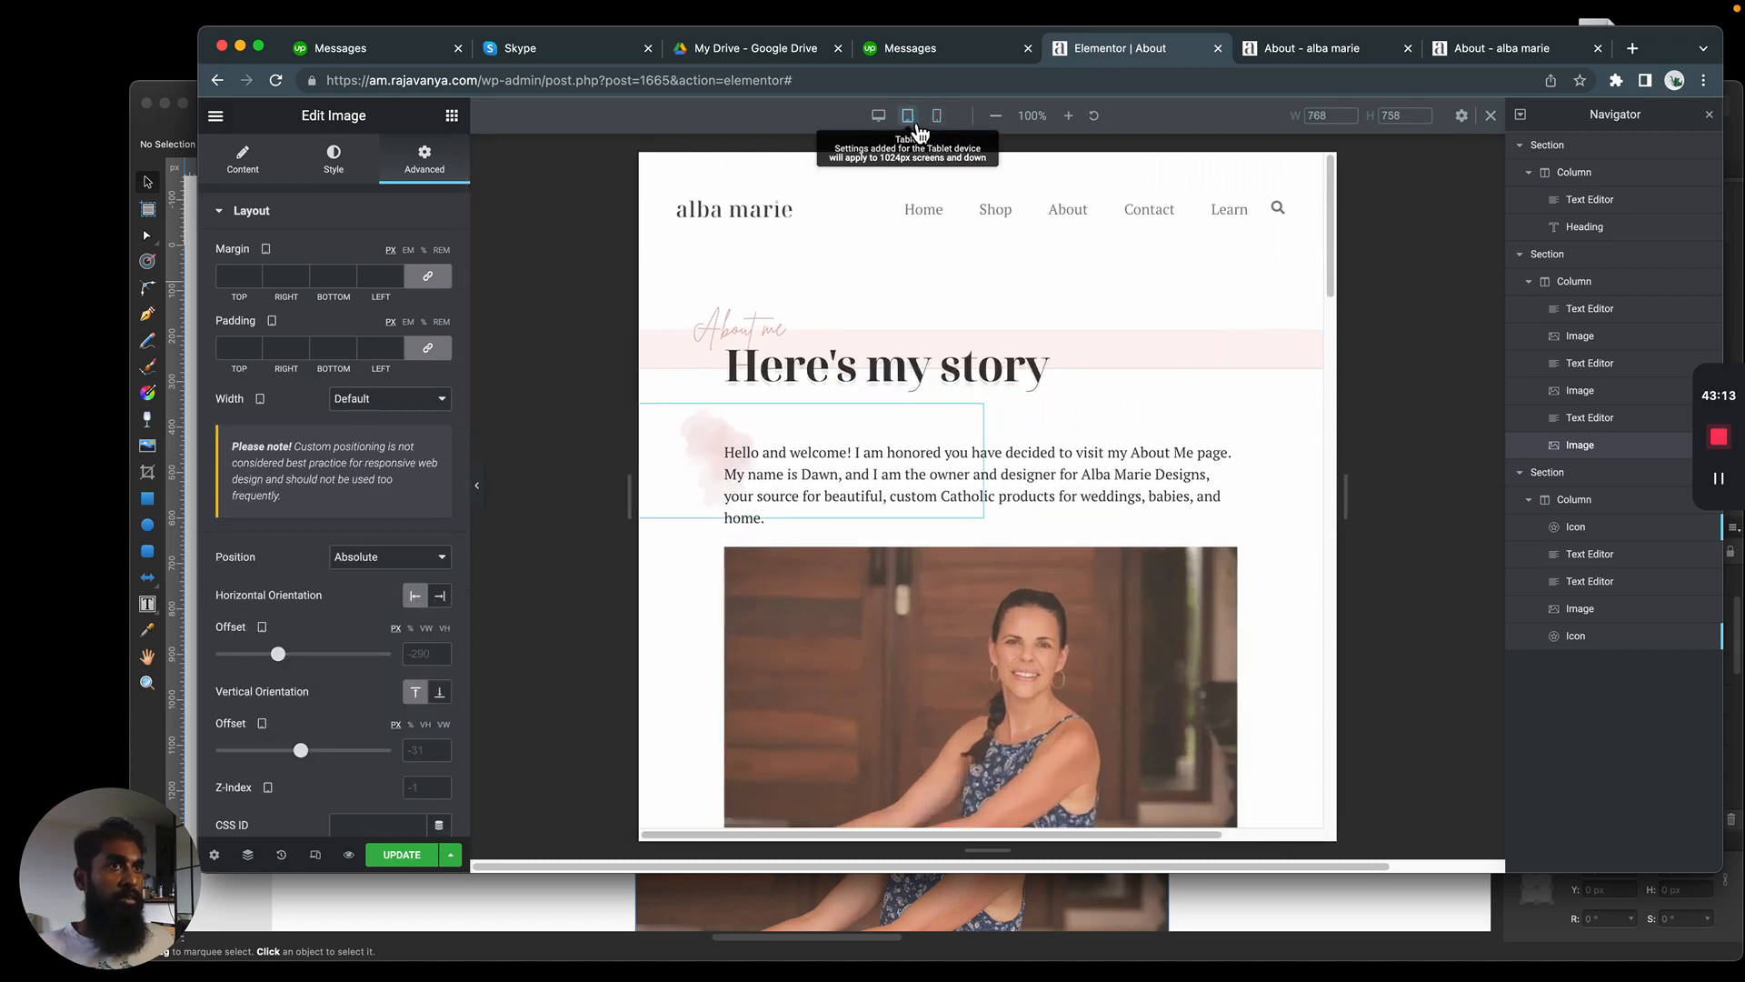
{"action": "left_click", "coordinate": [405, 415]}
{"action": "left_click", "coordinate": [409, 471]}
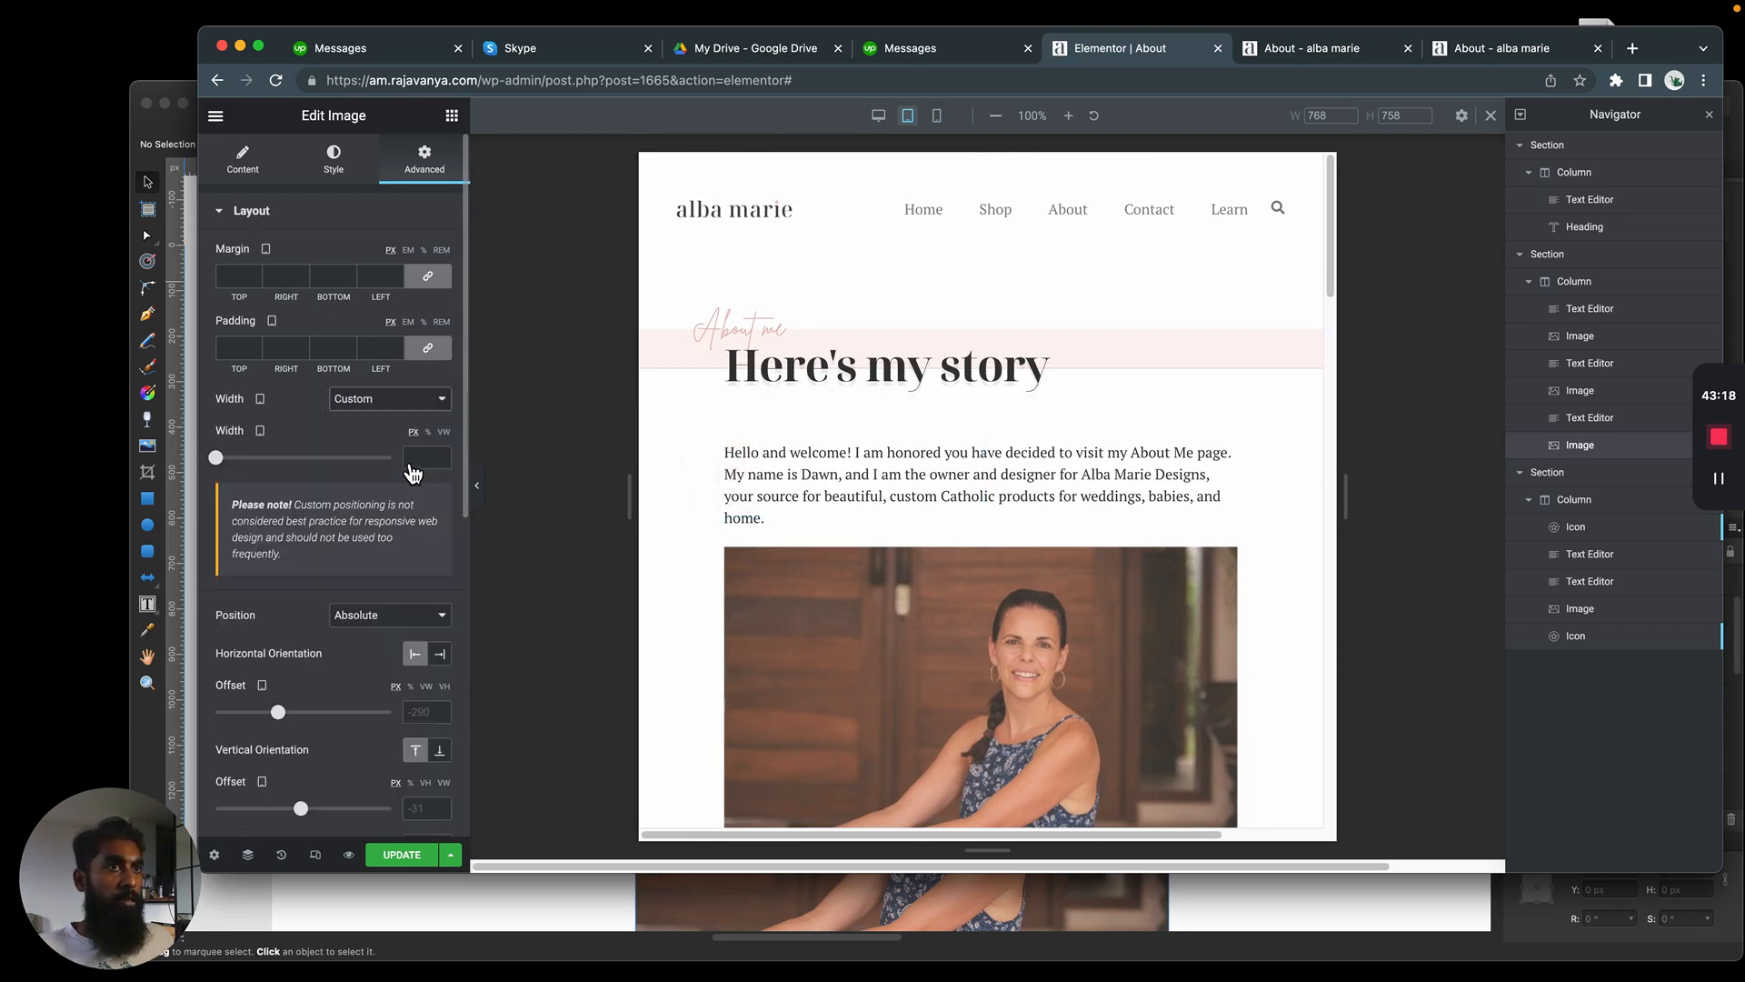
{"action": "left_click_drag", "start_coordinate": [278, 711], "coordinate": [300, 711]}
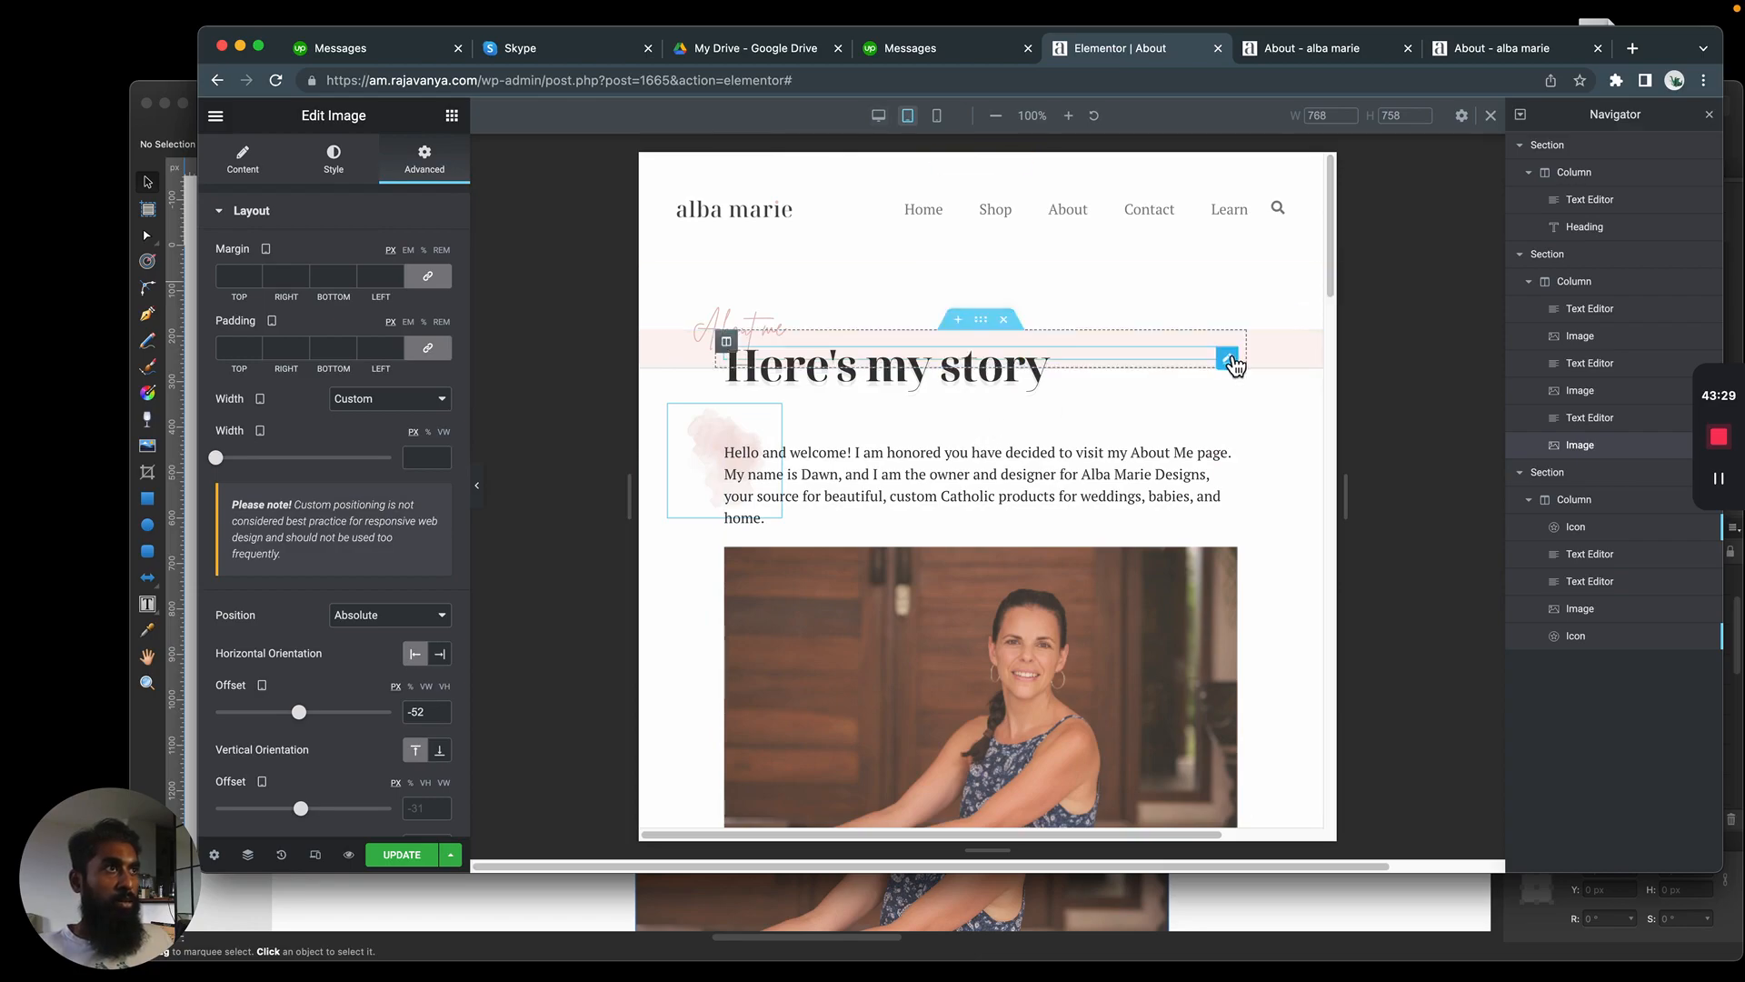
In the desktop view, set the pink watercolor image's width to Custom and shift it right behind the start of the intro paragraph
{"action": "left_click_drag", "start_coordinate": [1331, 289], "coordinate": [1328, 218]}
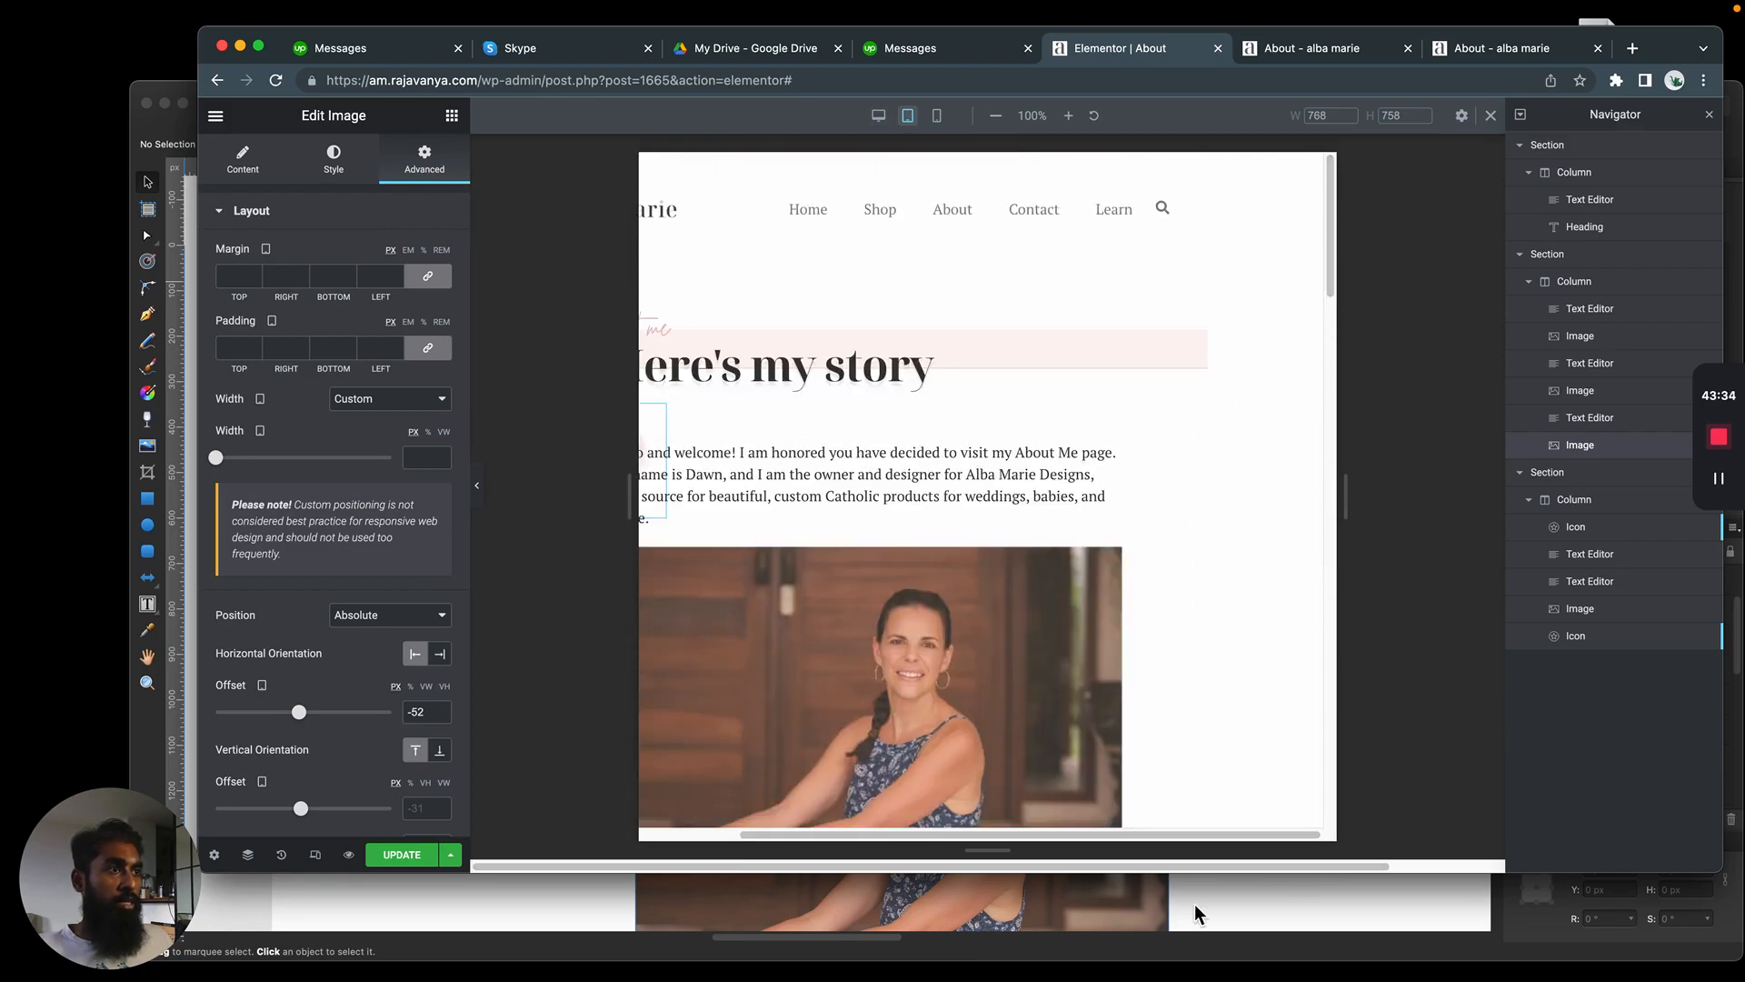
{"action": "scroll", "coordinate": [977, 273], "scroll_direction": "left", "scroll_amount": 3}
{"action": "left_click", "coordinate": [887, 118]}
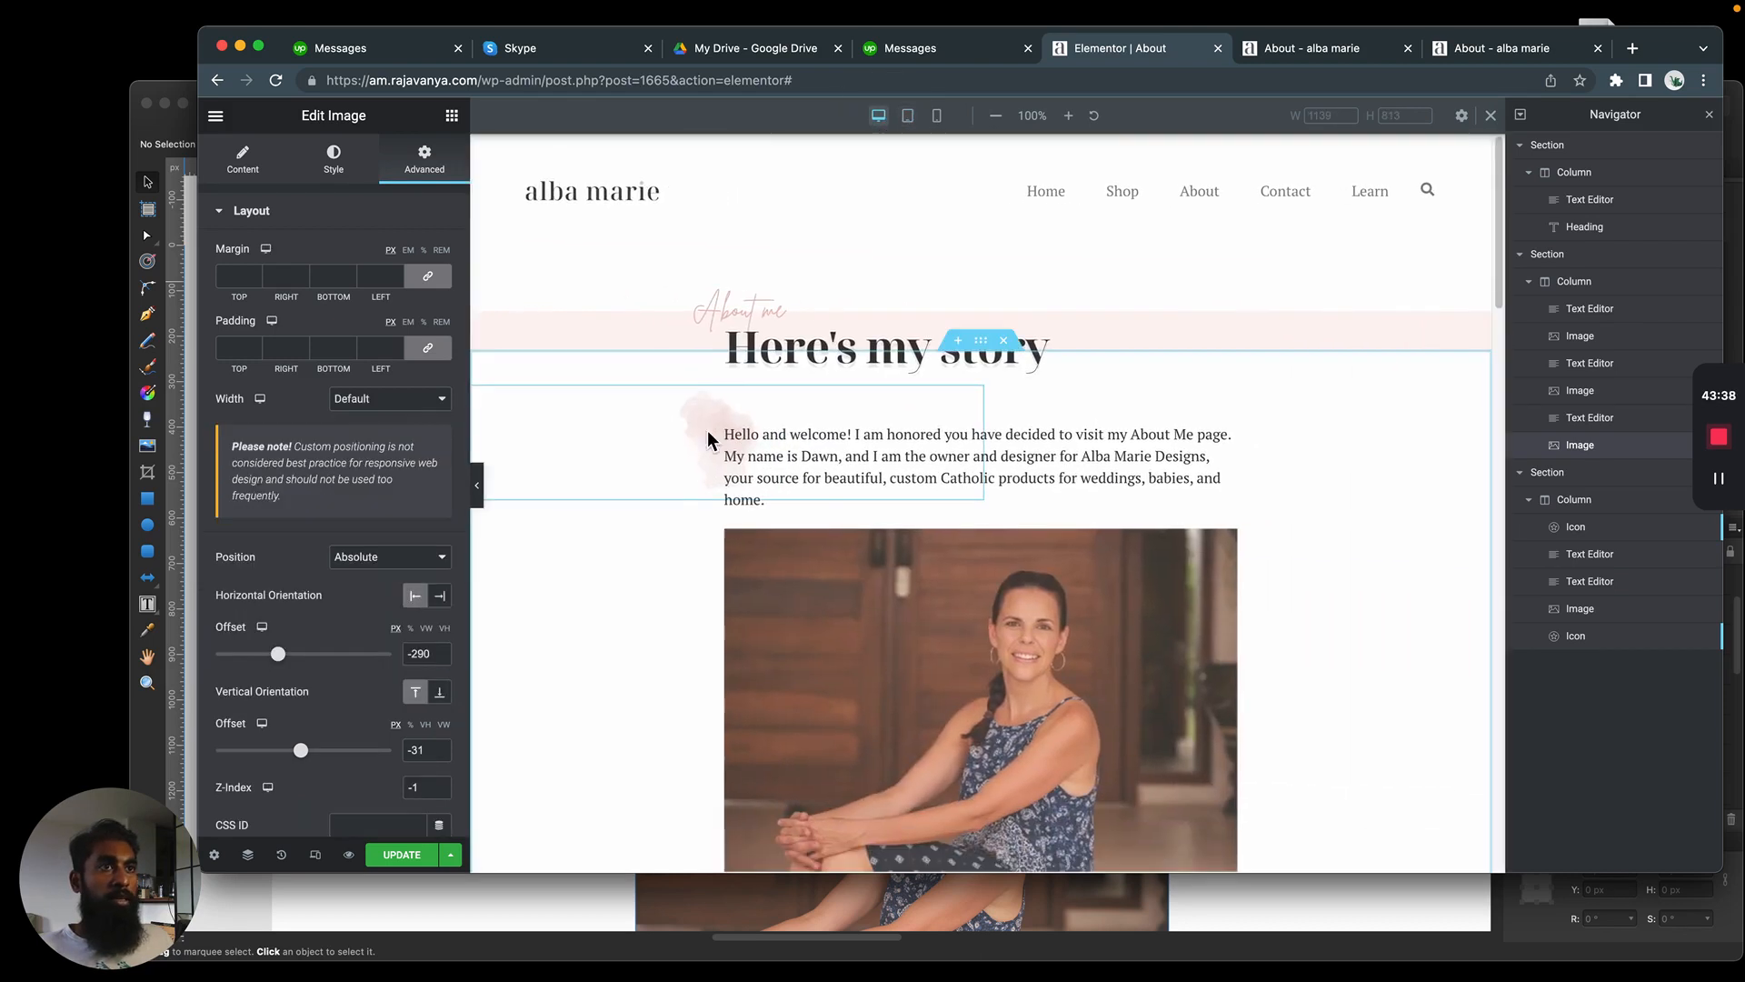
{"action": "left_click", "coordinate": [399, 400]}
{"action": "left_click", "coordinate": [364, 400]}
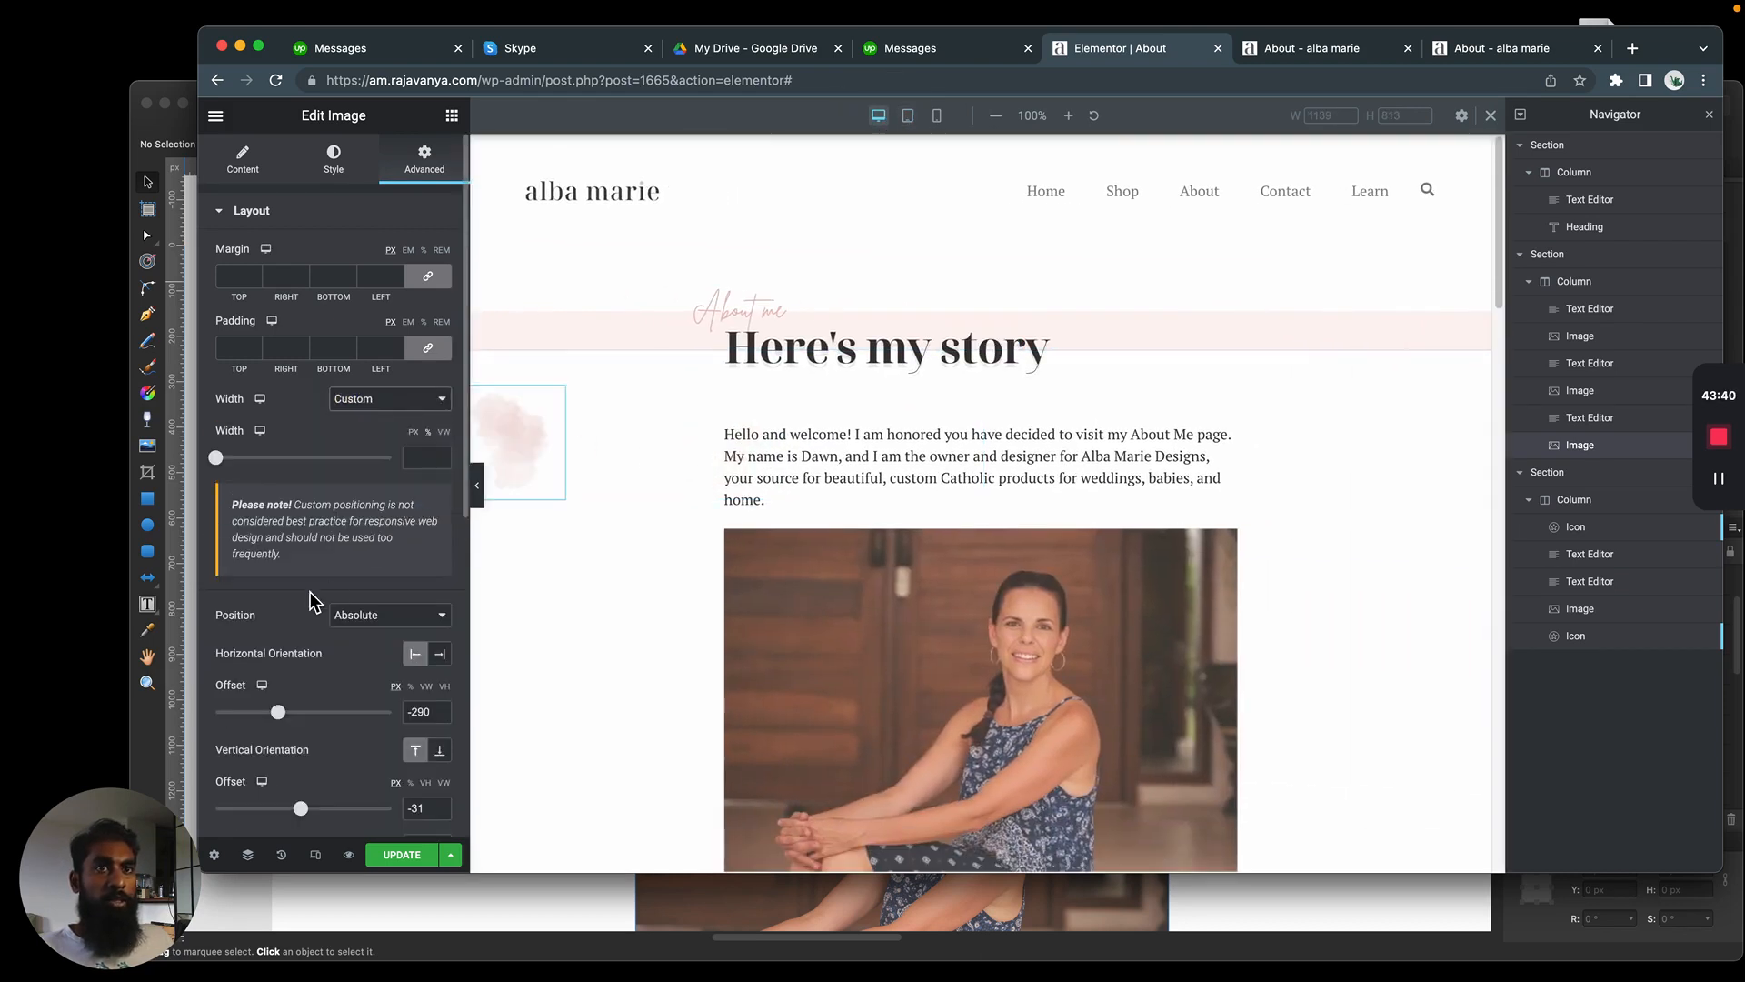
{"action": "left_click_drag", "start_coordinate": [279, 712], "coordinate": [310, 721]}
Set the pink watercolor image's opacity to 0.69
{"action": "scroll", "coordinate": [379, 391], "scroll_direction": "down", "scroll_amount": 6}
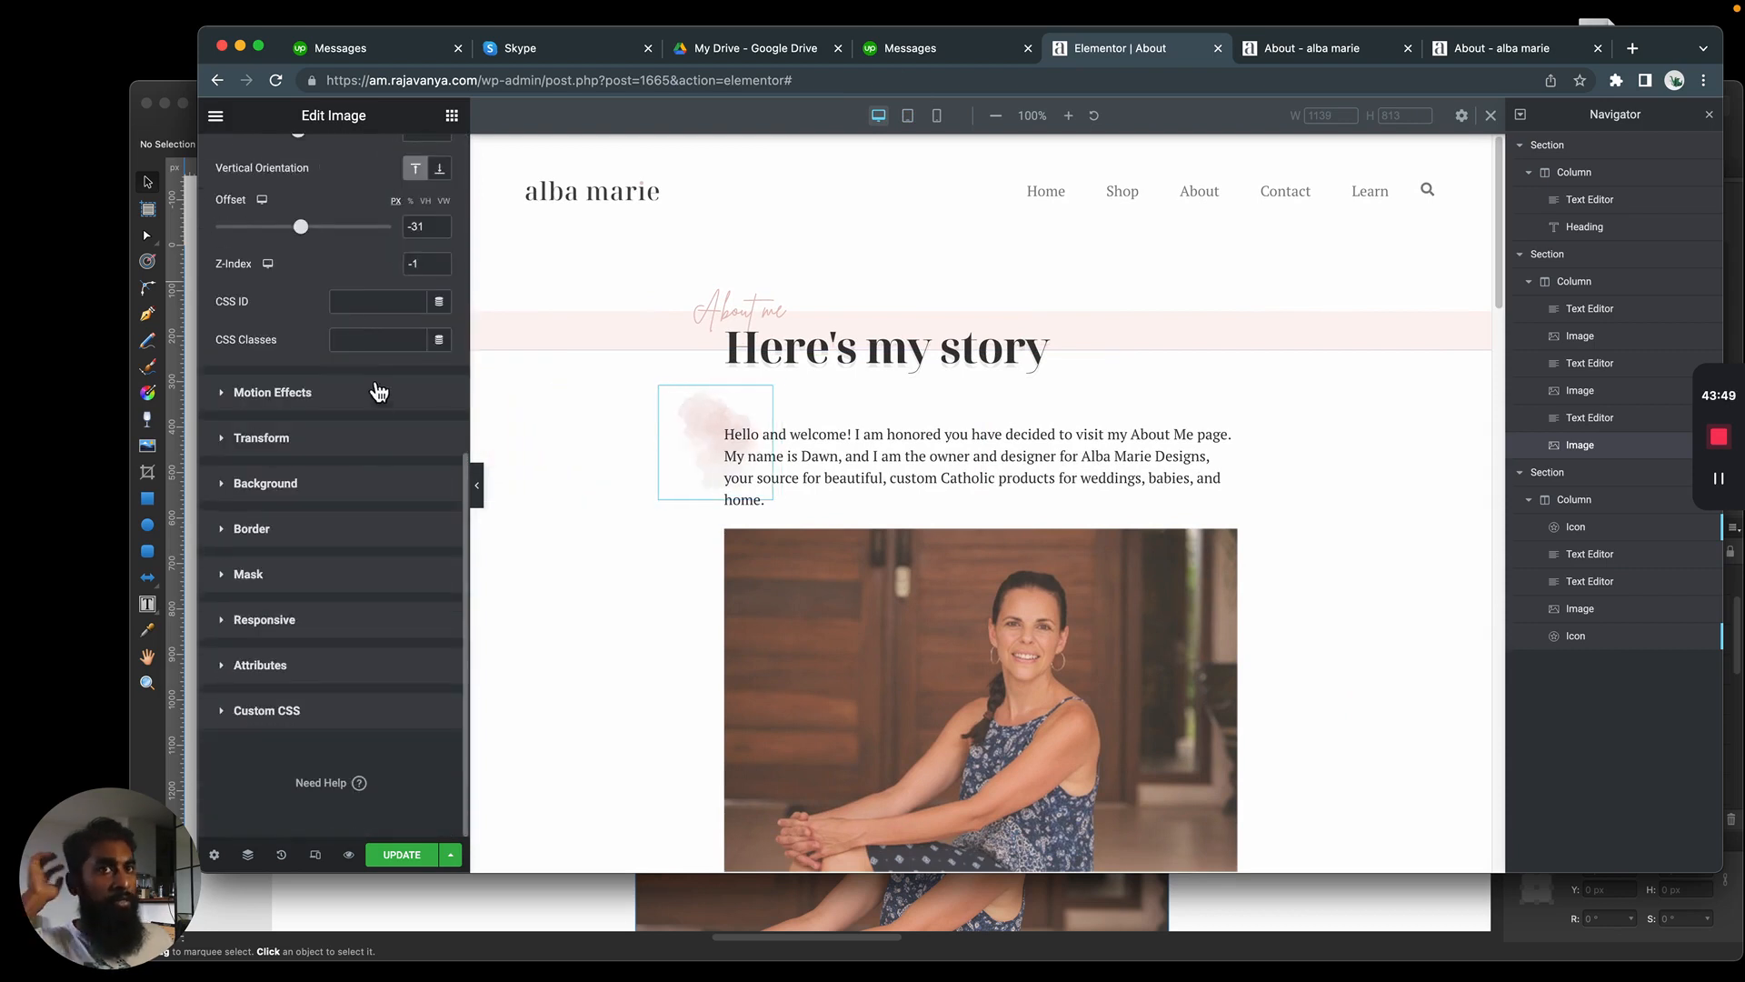
{"action": "left_click", "coordinate": [327, 435]}
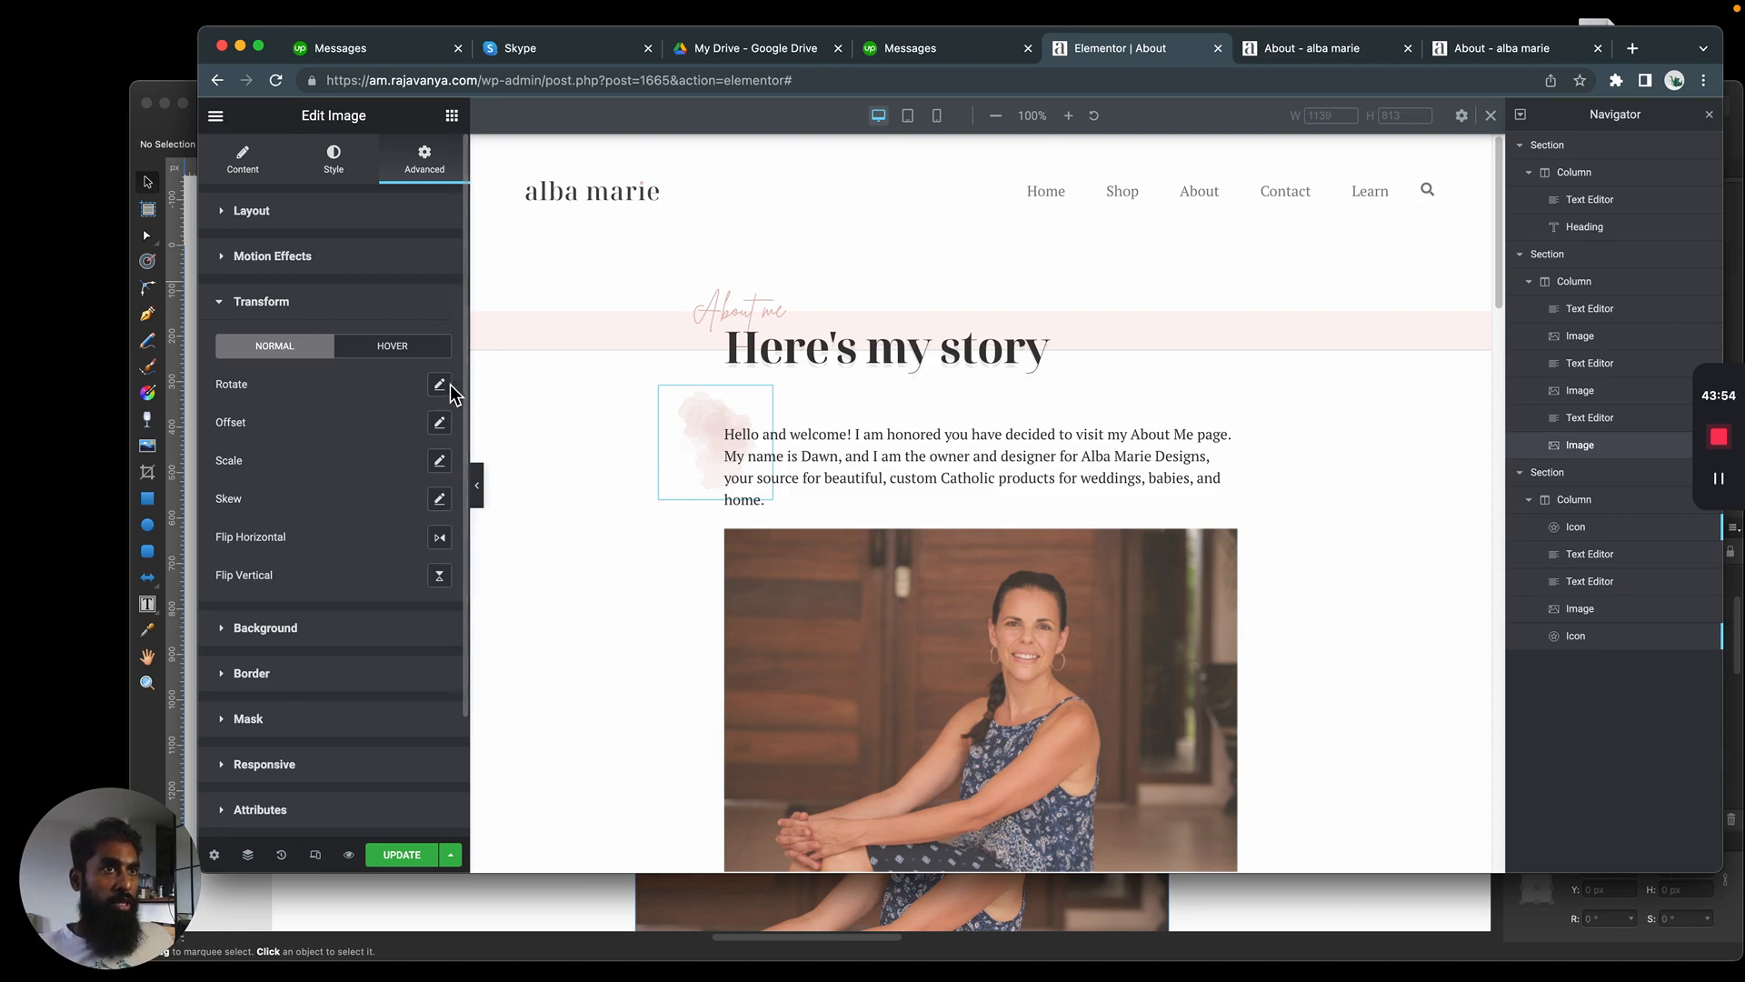
{"action": "left_click", "coordinate": [334, 156]}
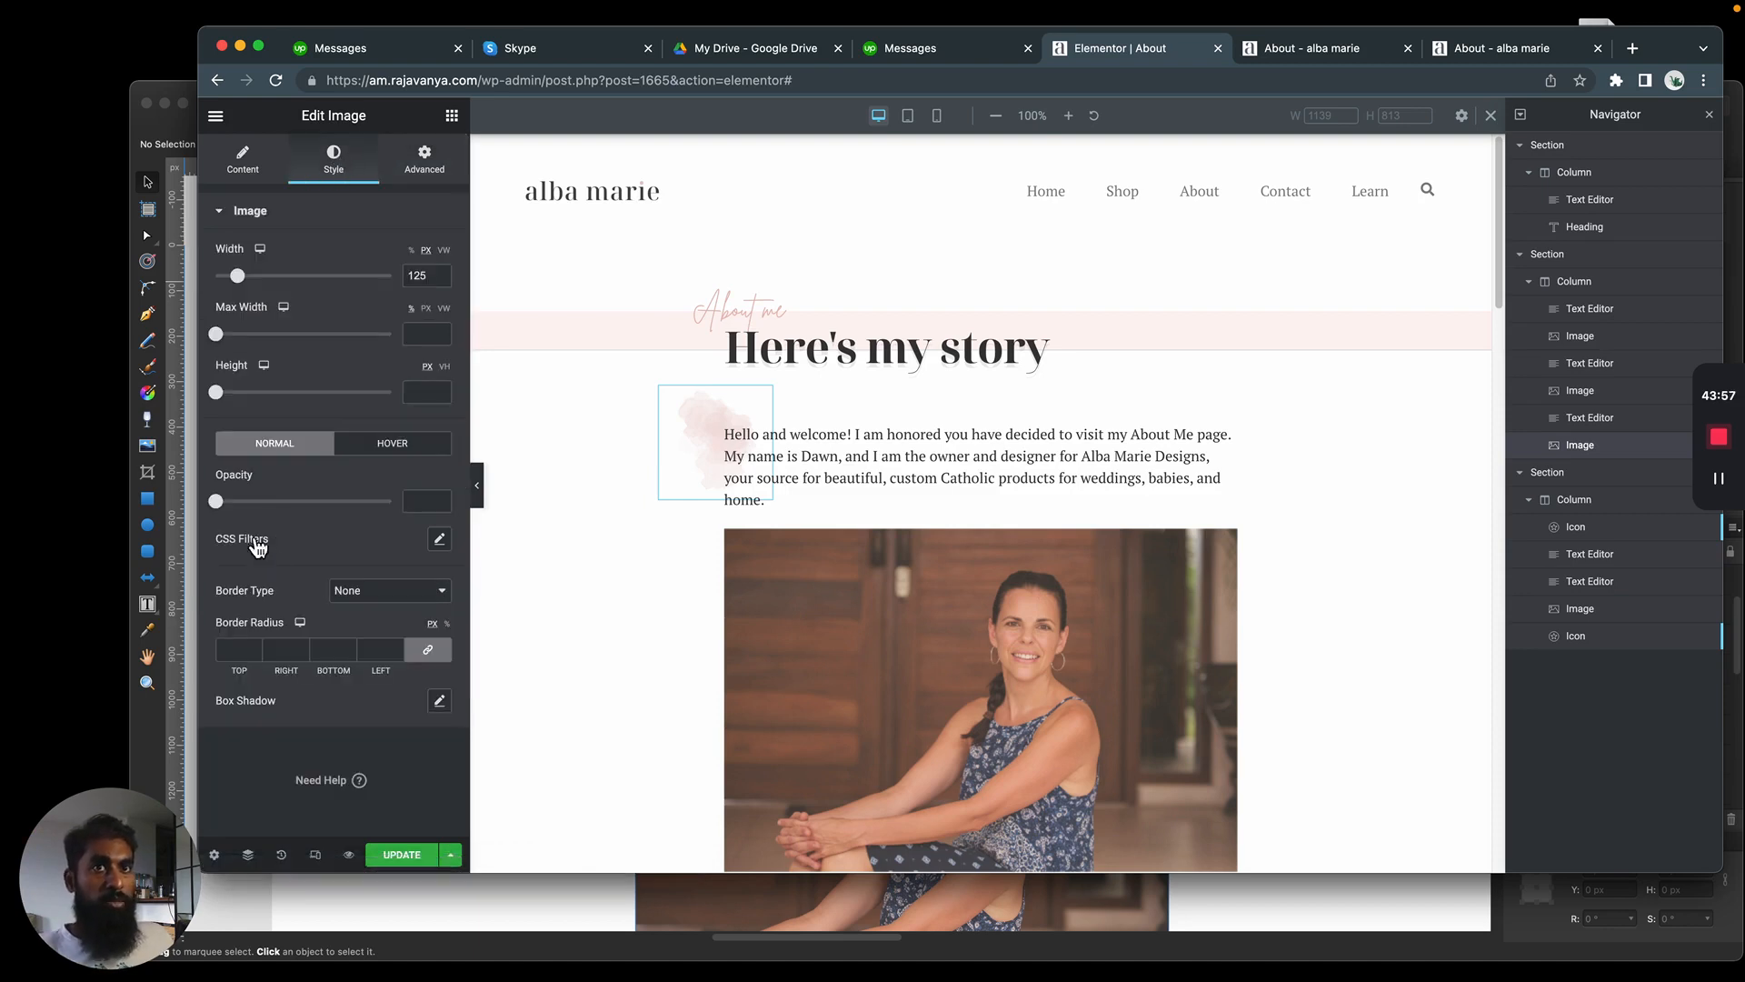
{"action": "left_click", "coordinate": [228, 503]}
{"action": "left_click_drag", "start_coordinate": [230, 513], "coordinate": [330, 530]}
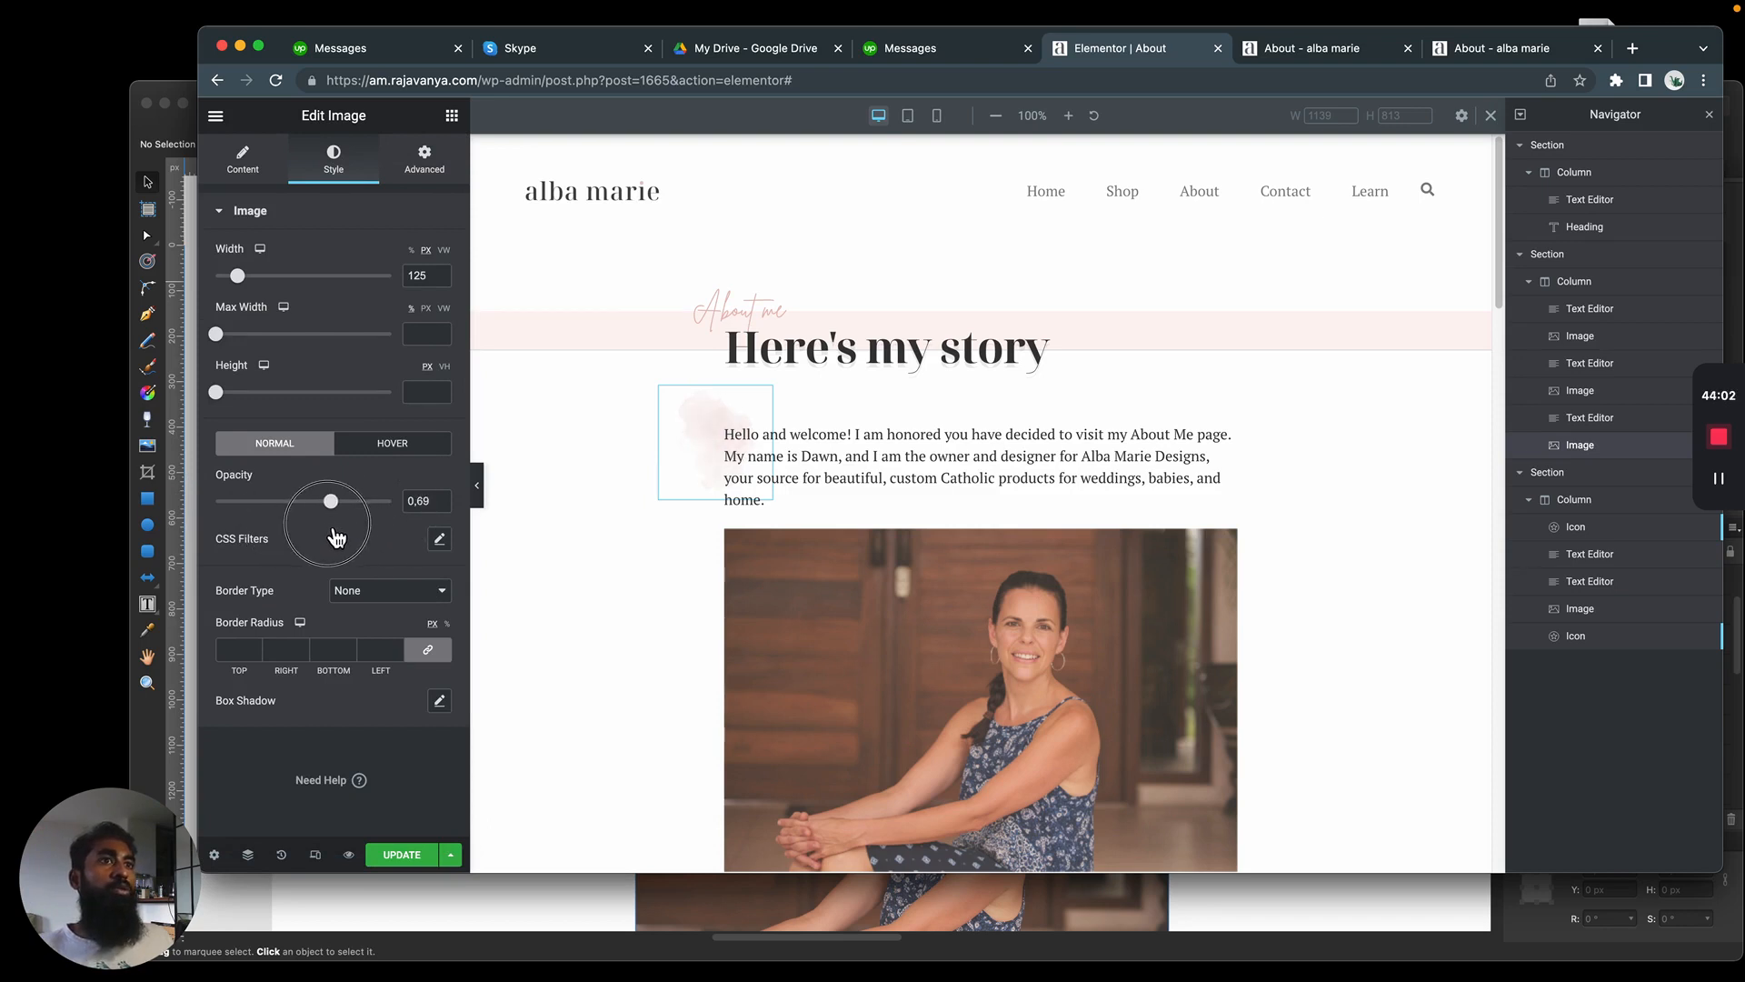
{"action": "left_click", "coordinate": [1082, 455]}
{"action": "left_click", "coordinate": [1359, 463]}
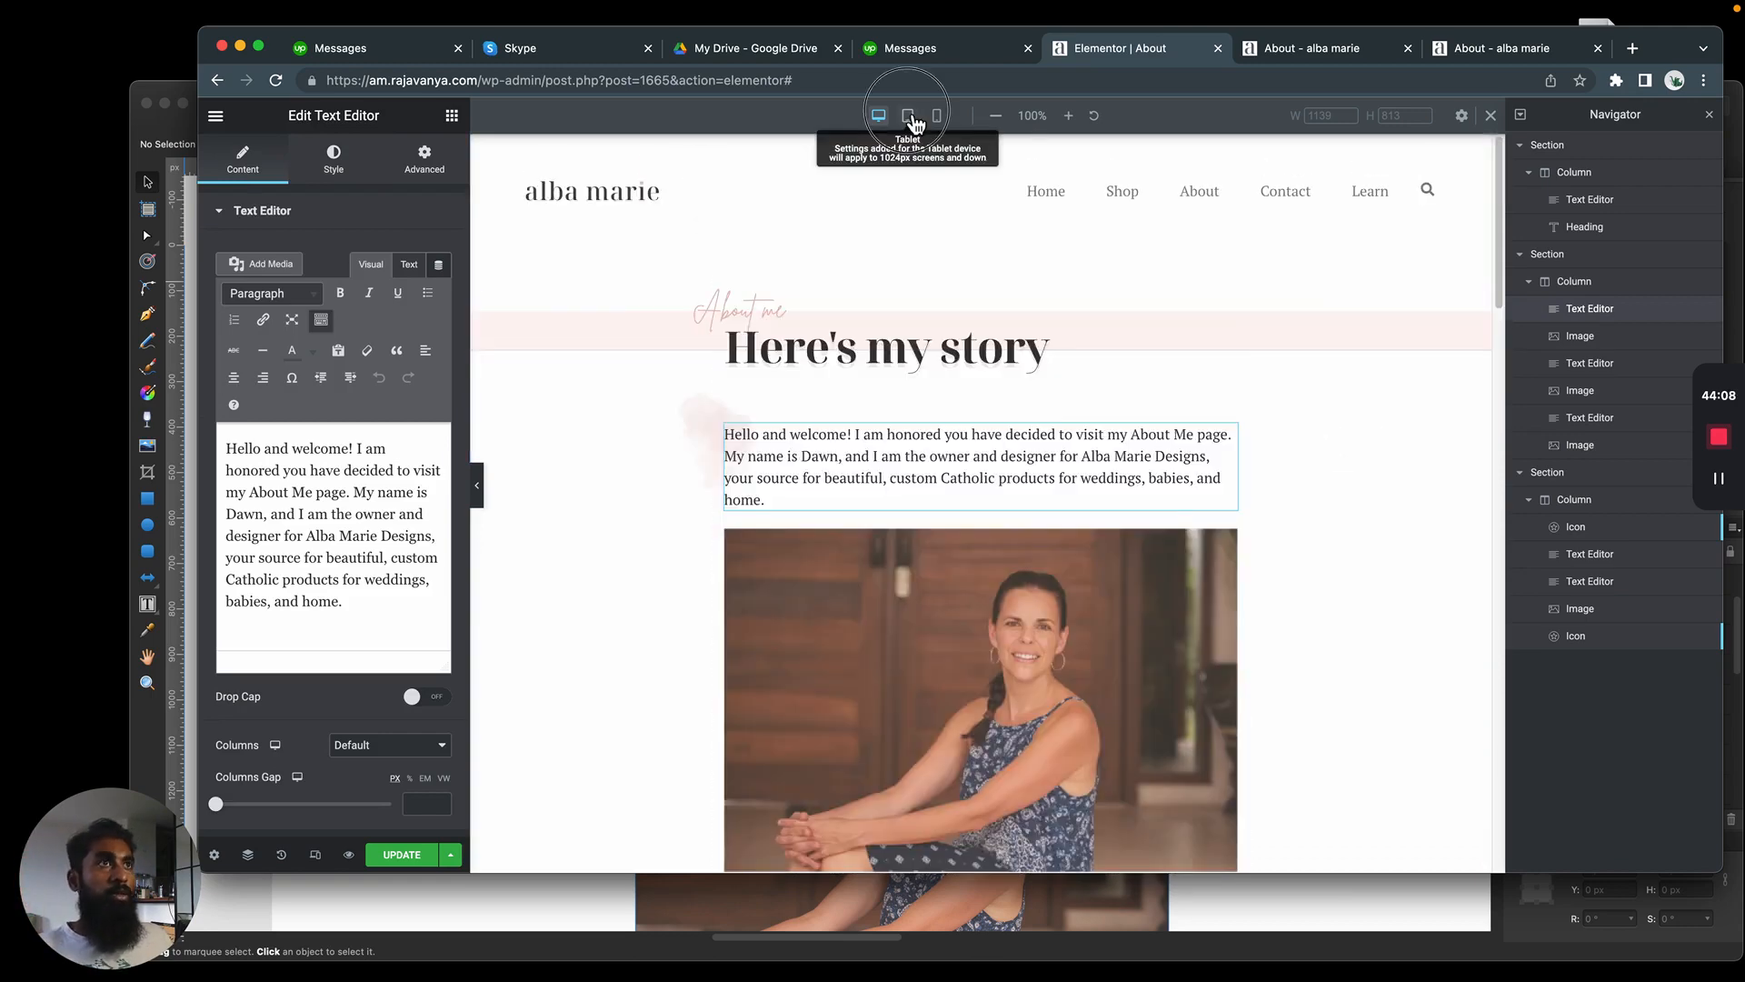
Examine the mobile page down to the footer and the tablet page's width for remaining horizontal overflow
{"action": "left_click", "coordinate": [907, 115]}
{"action": "left_click", "coordinate": [936, 116]}
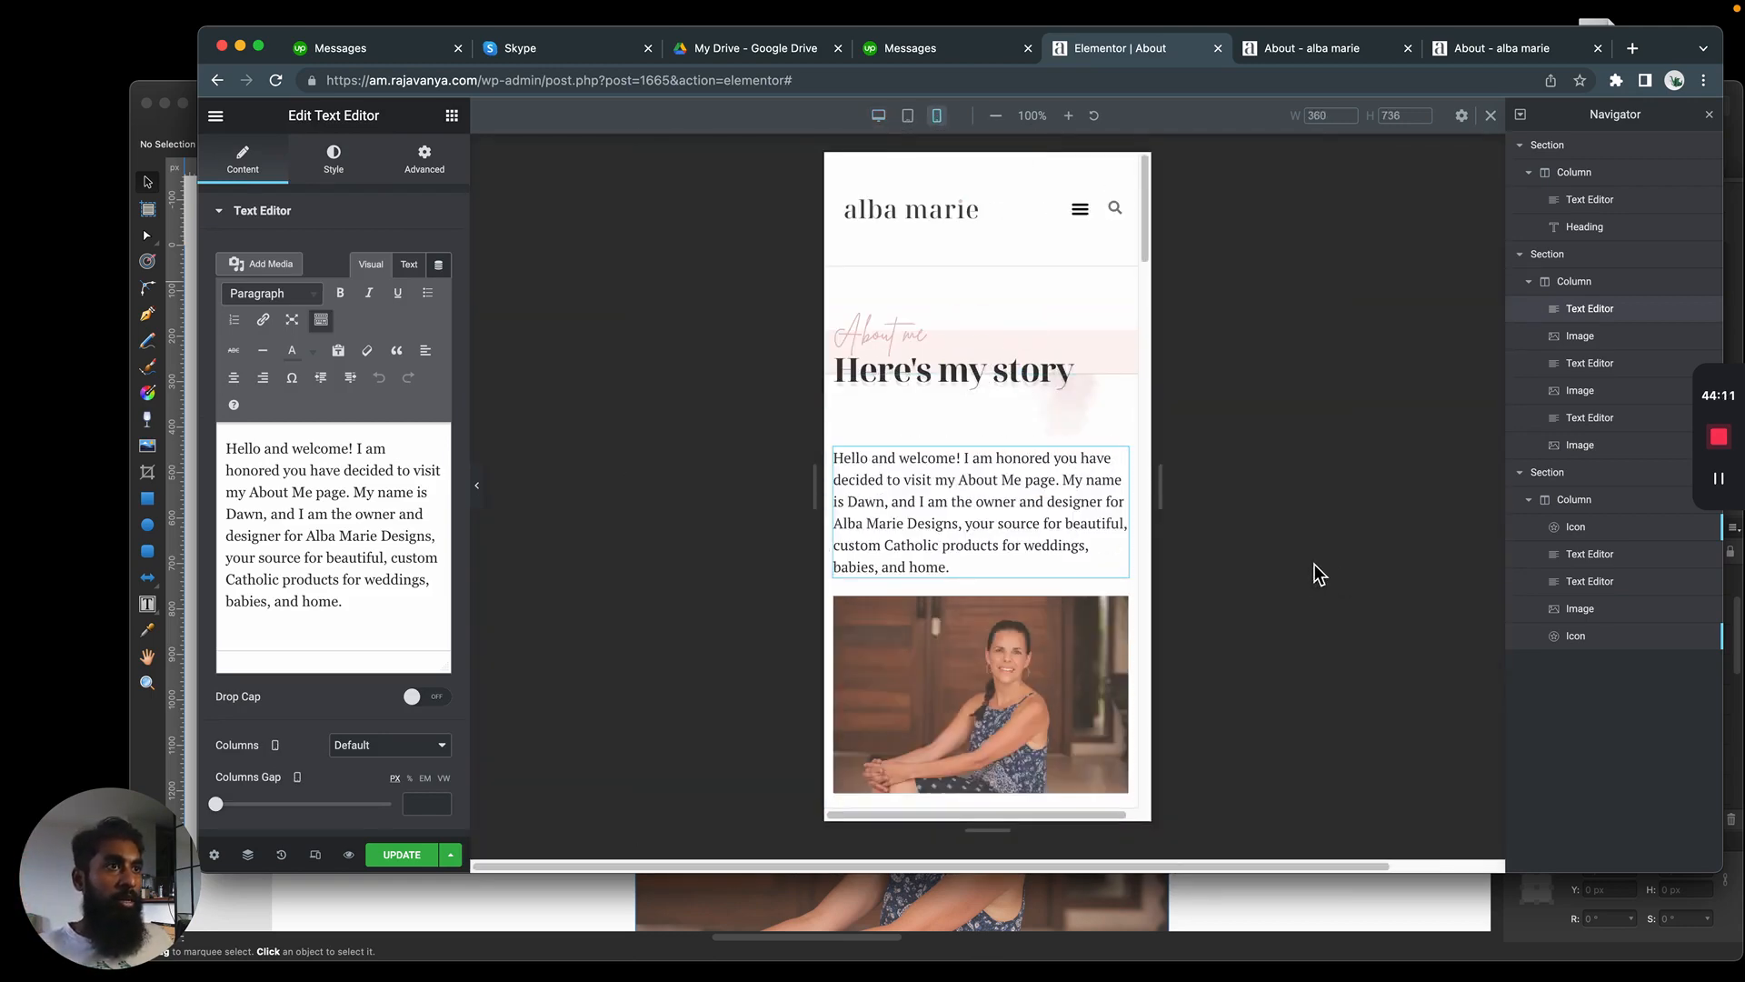
{"action": "scroll", "coordinate": [1091, 222], "scroll_direction": "down", "scroll_amount": 20}
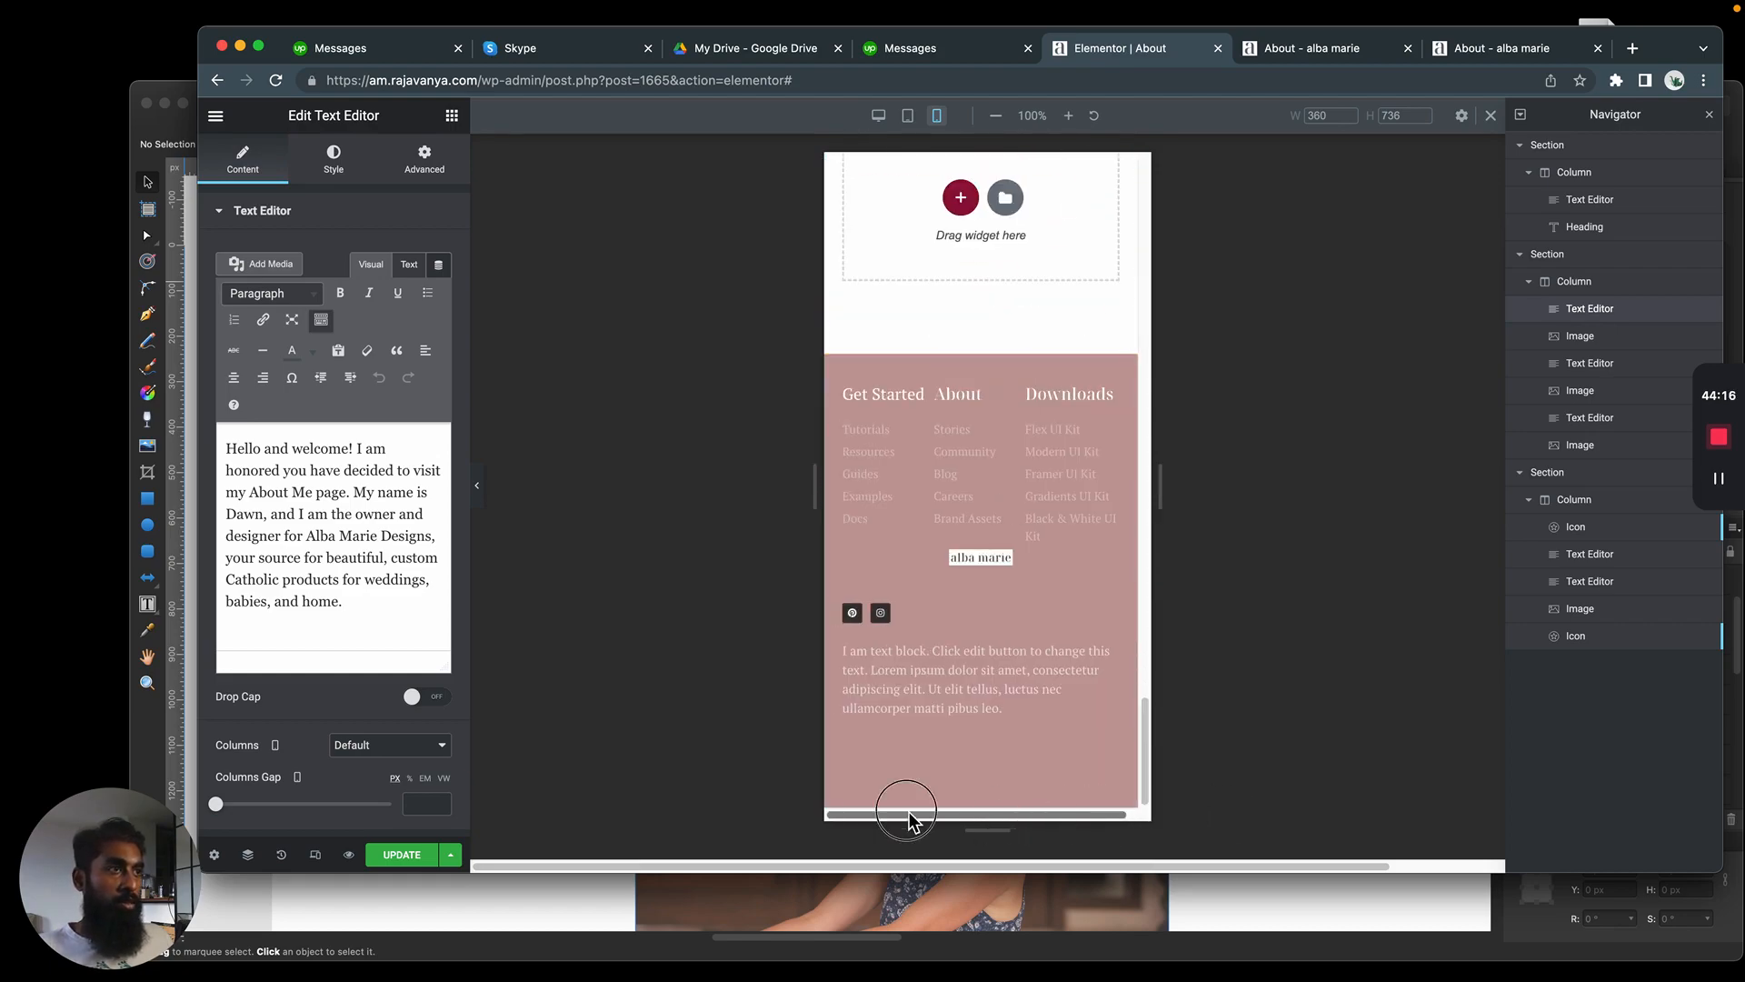
{"action": "scroll", "coordinate": [942, 725], "scroll_direction": "up", "scroll_amount": 10}
{"action": "scroll", "coordinate": [942, 724], "scroll_direction": "up", "scroll_amount": 10}
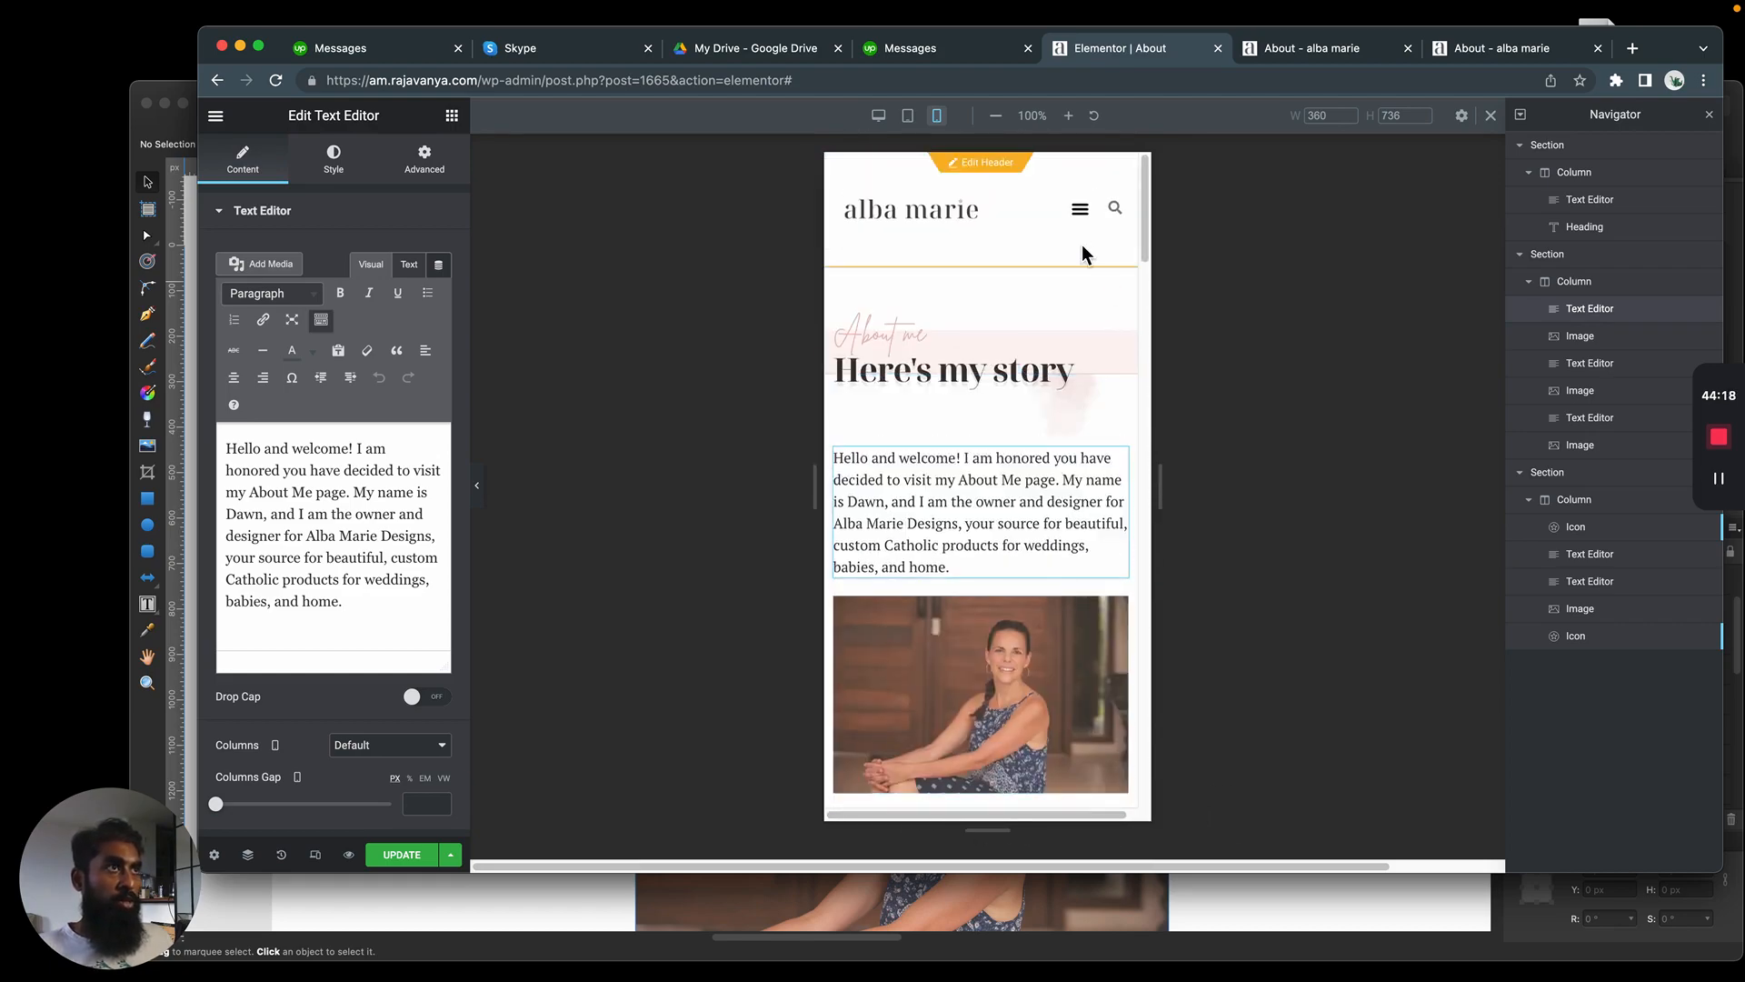
{"action": "left_click", "coordinate": [909, 121]}
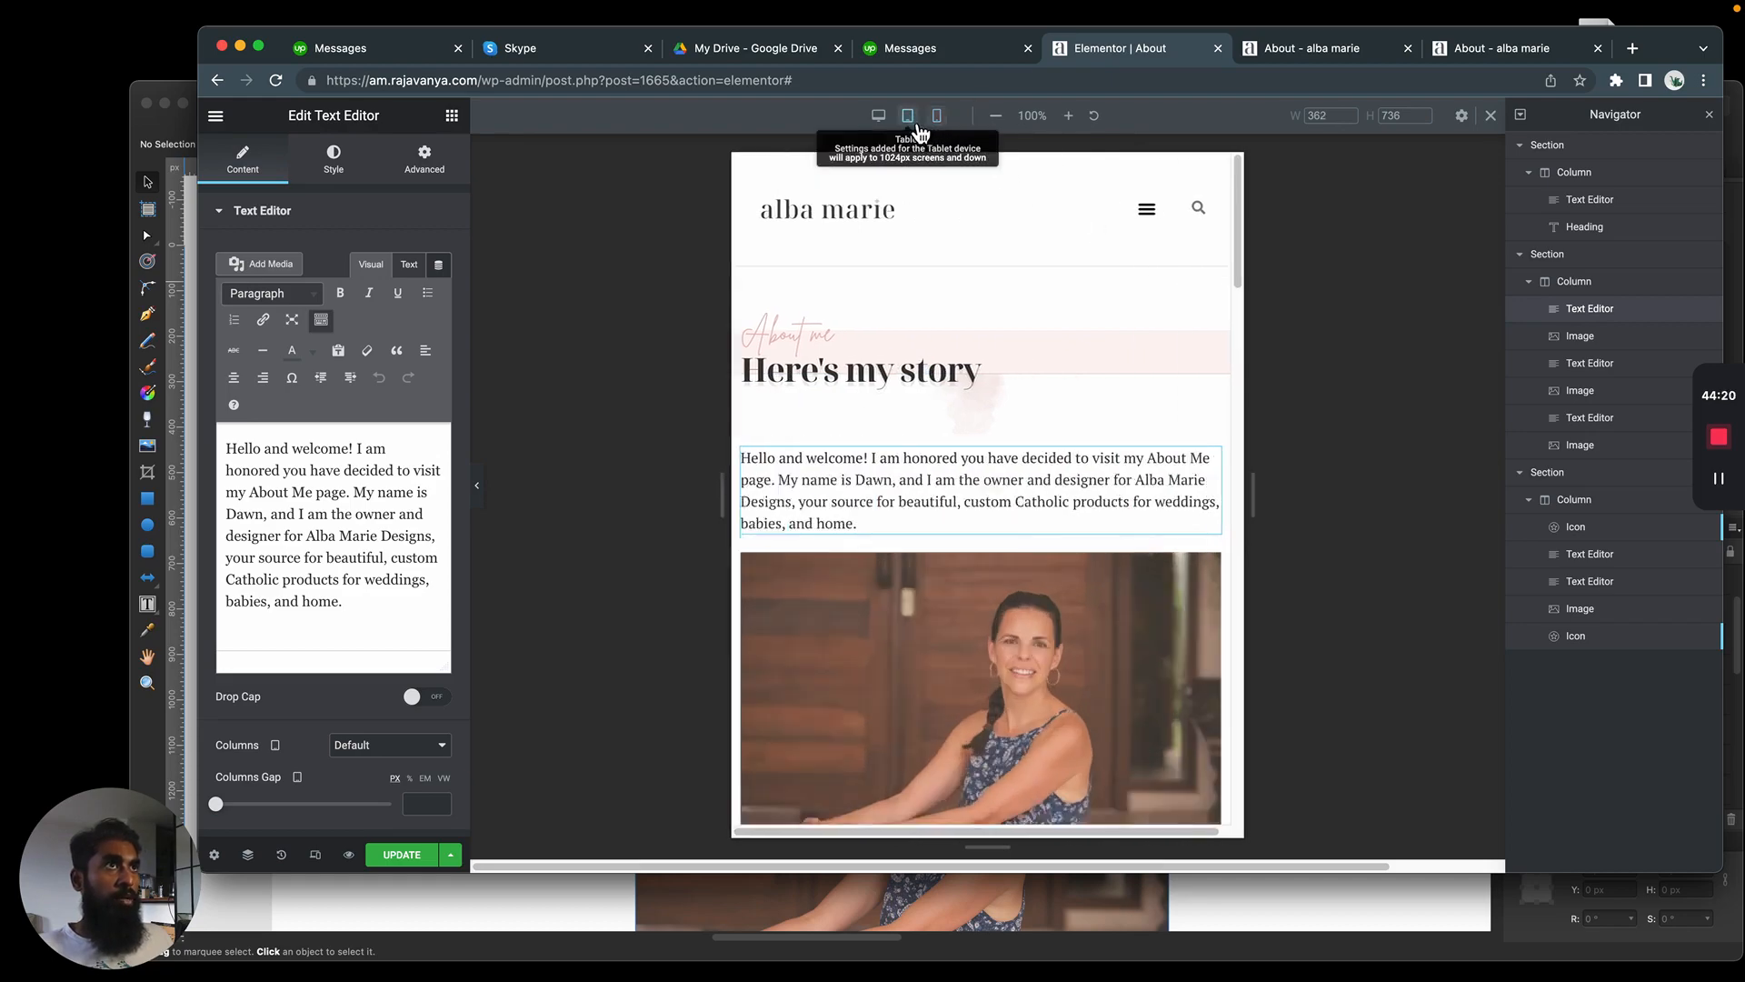
{"action": "left_click_drag", "start_coordinate": [1150, 835], "coordinate": [1026, 841]}
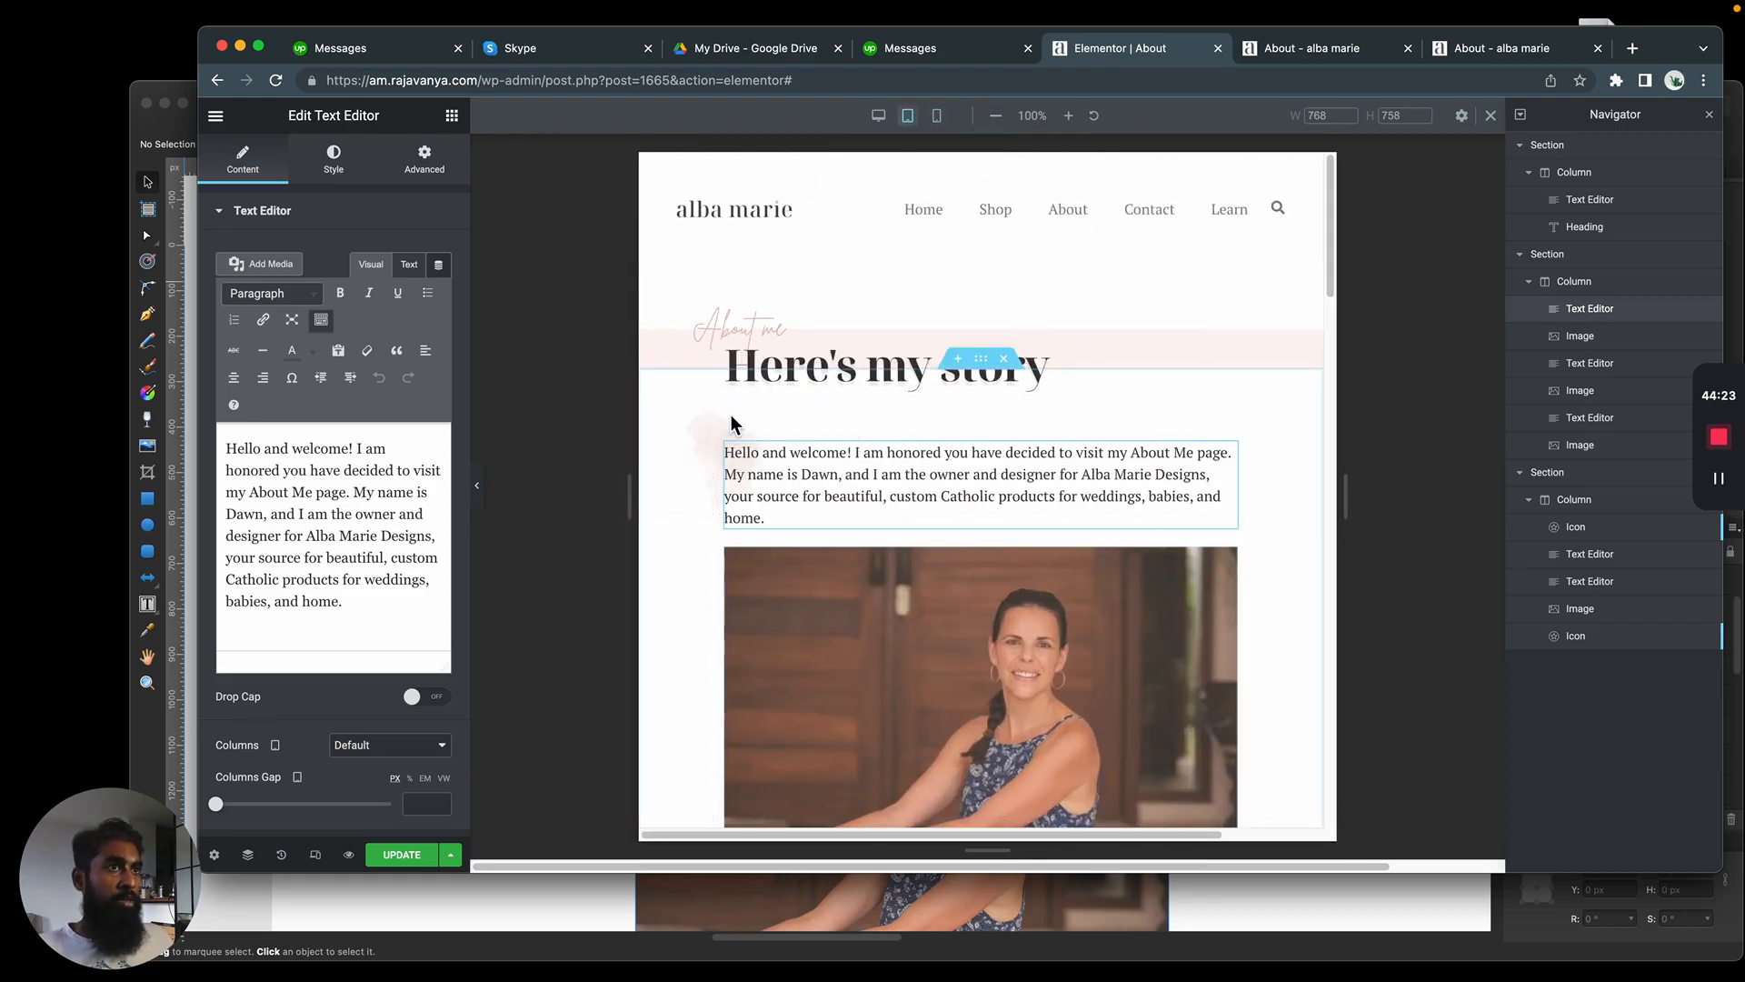
In the tablet view, set the closing quote icon's width to Custom and shift it right to the end of the quote
{"action": "left_click", "coordinate": [1582, 635]}
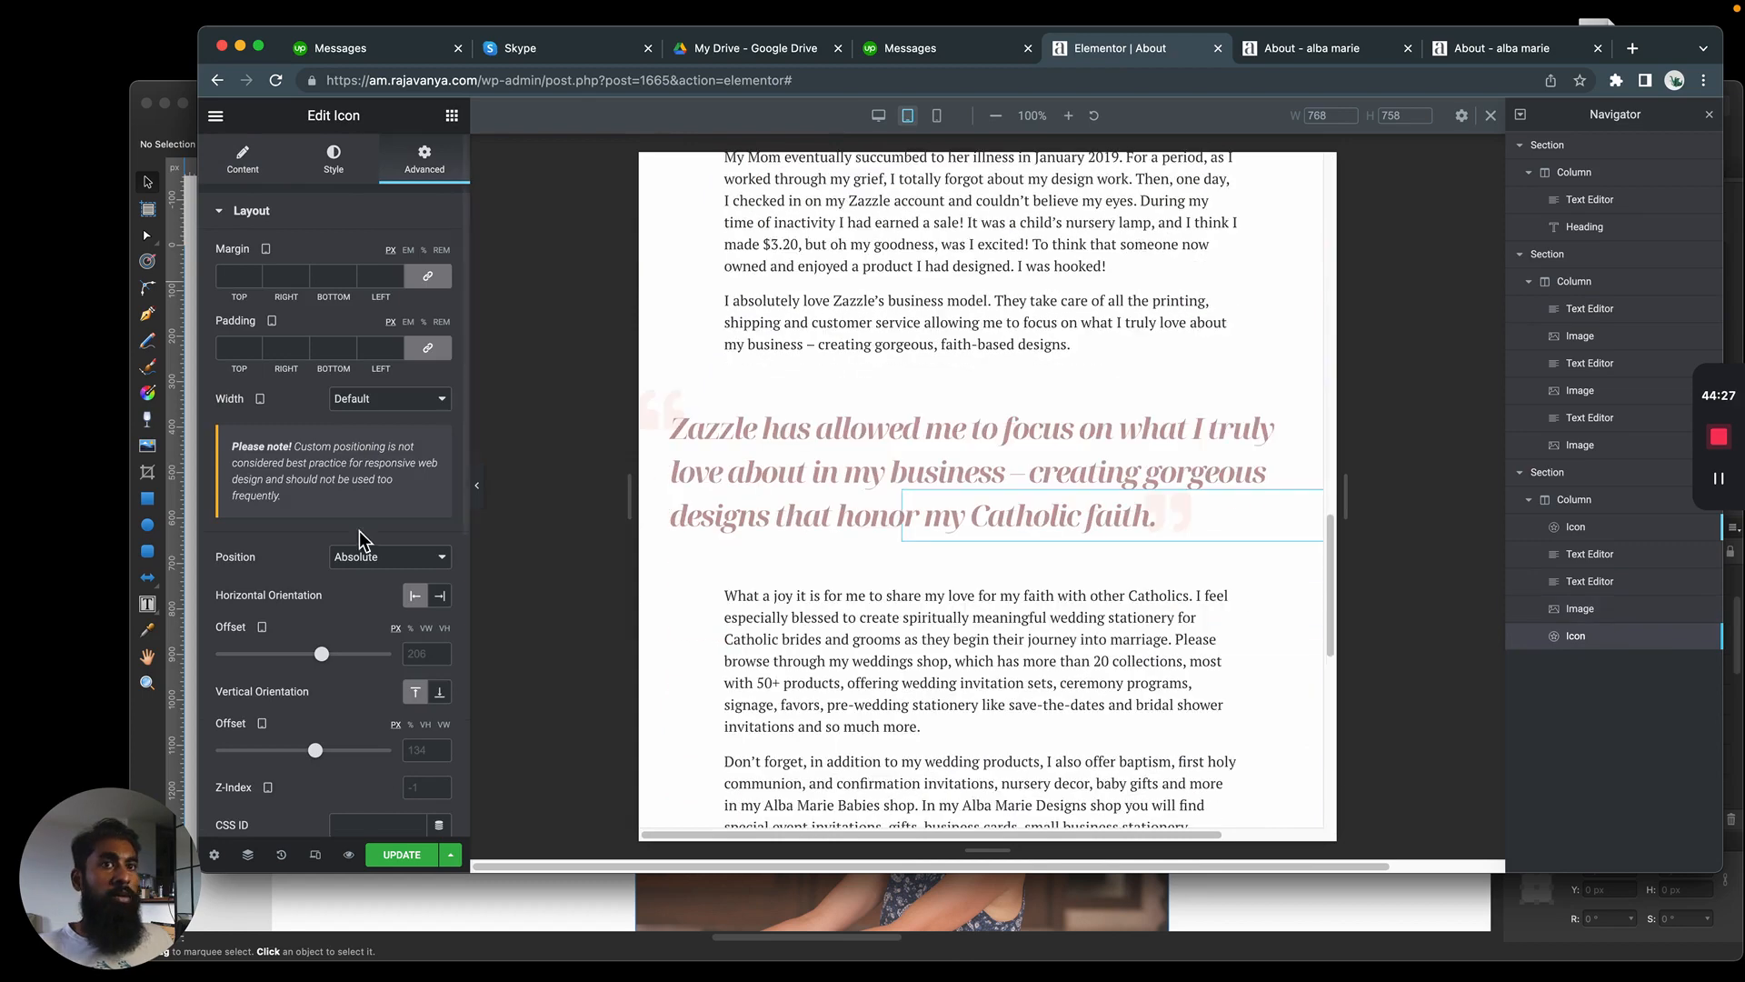
{"action": "left_click", "coordinate": [391, 399]}
{"action": "left_click", "coordinate": [391, 462]}
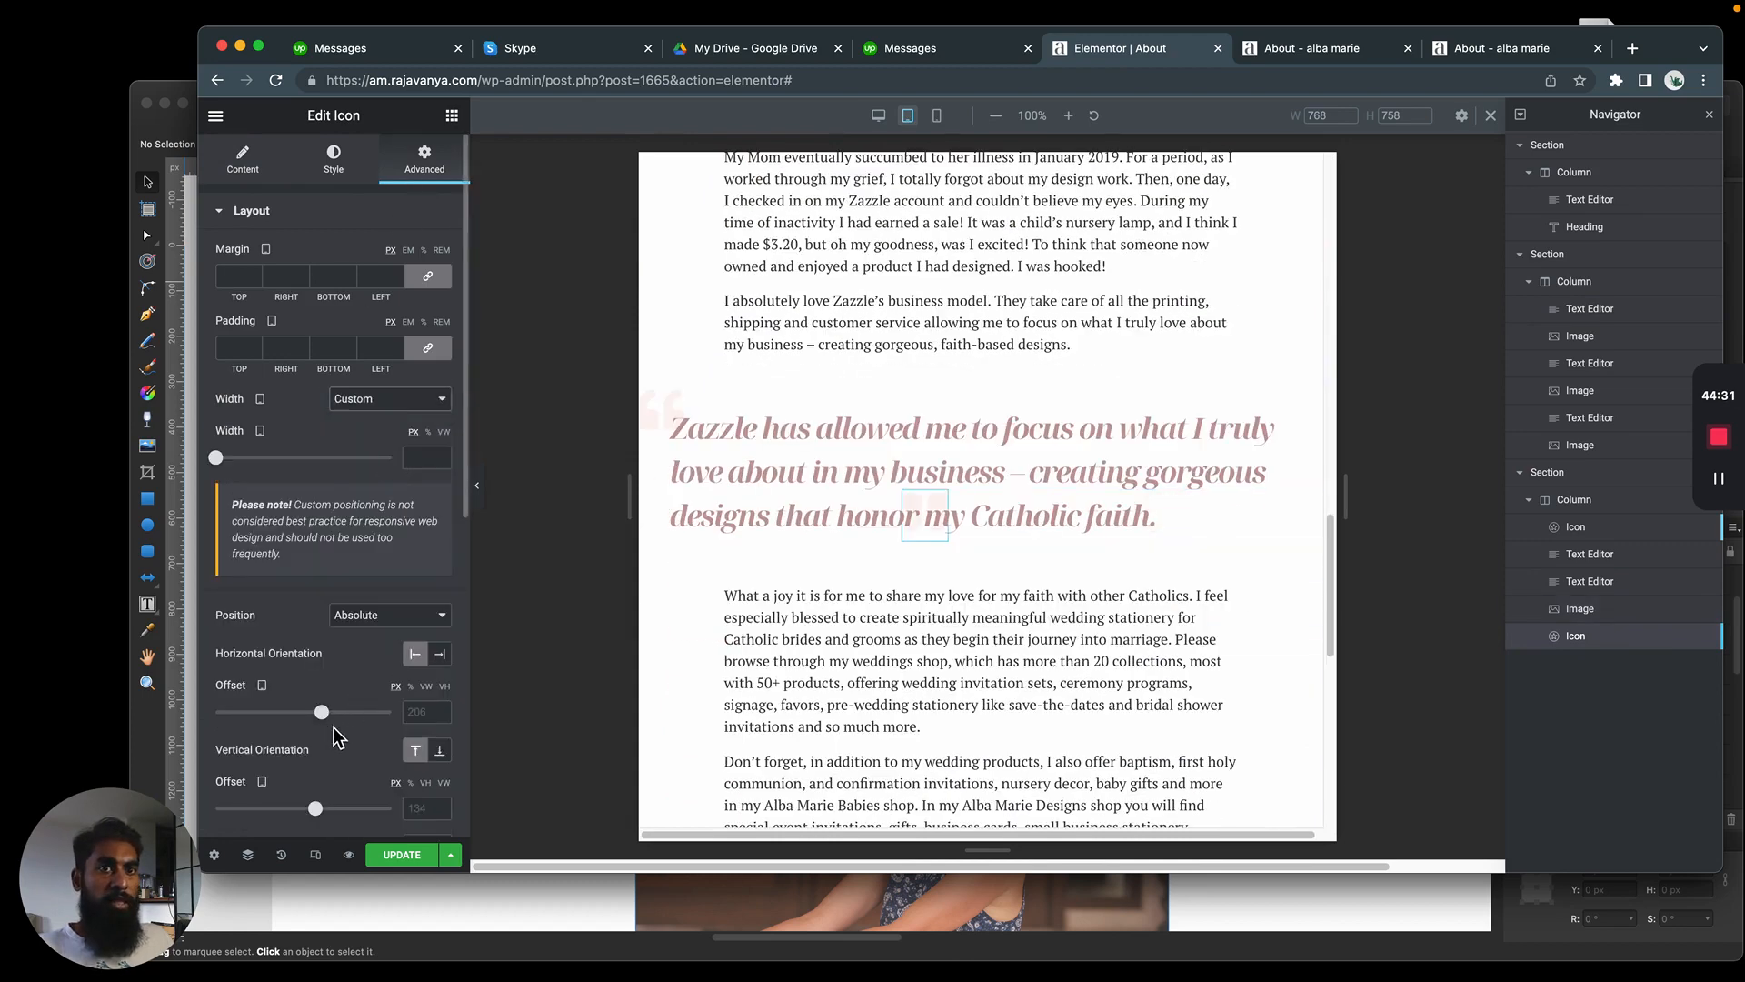
{"action": "left_click_drag", "start_coordinate": [328, 711], "coordinate": [349, 712]}
In the tablet view, set the opening quote icon's width to Custom and its horizontal offset to -53 px
{"action": "left_click", "coordinate": [1577, 533]}
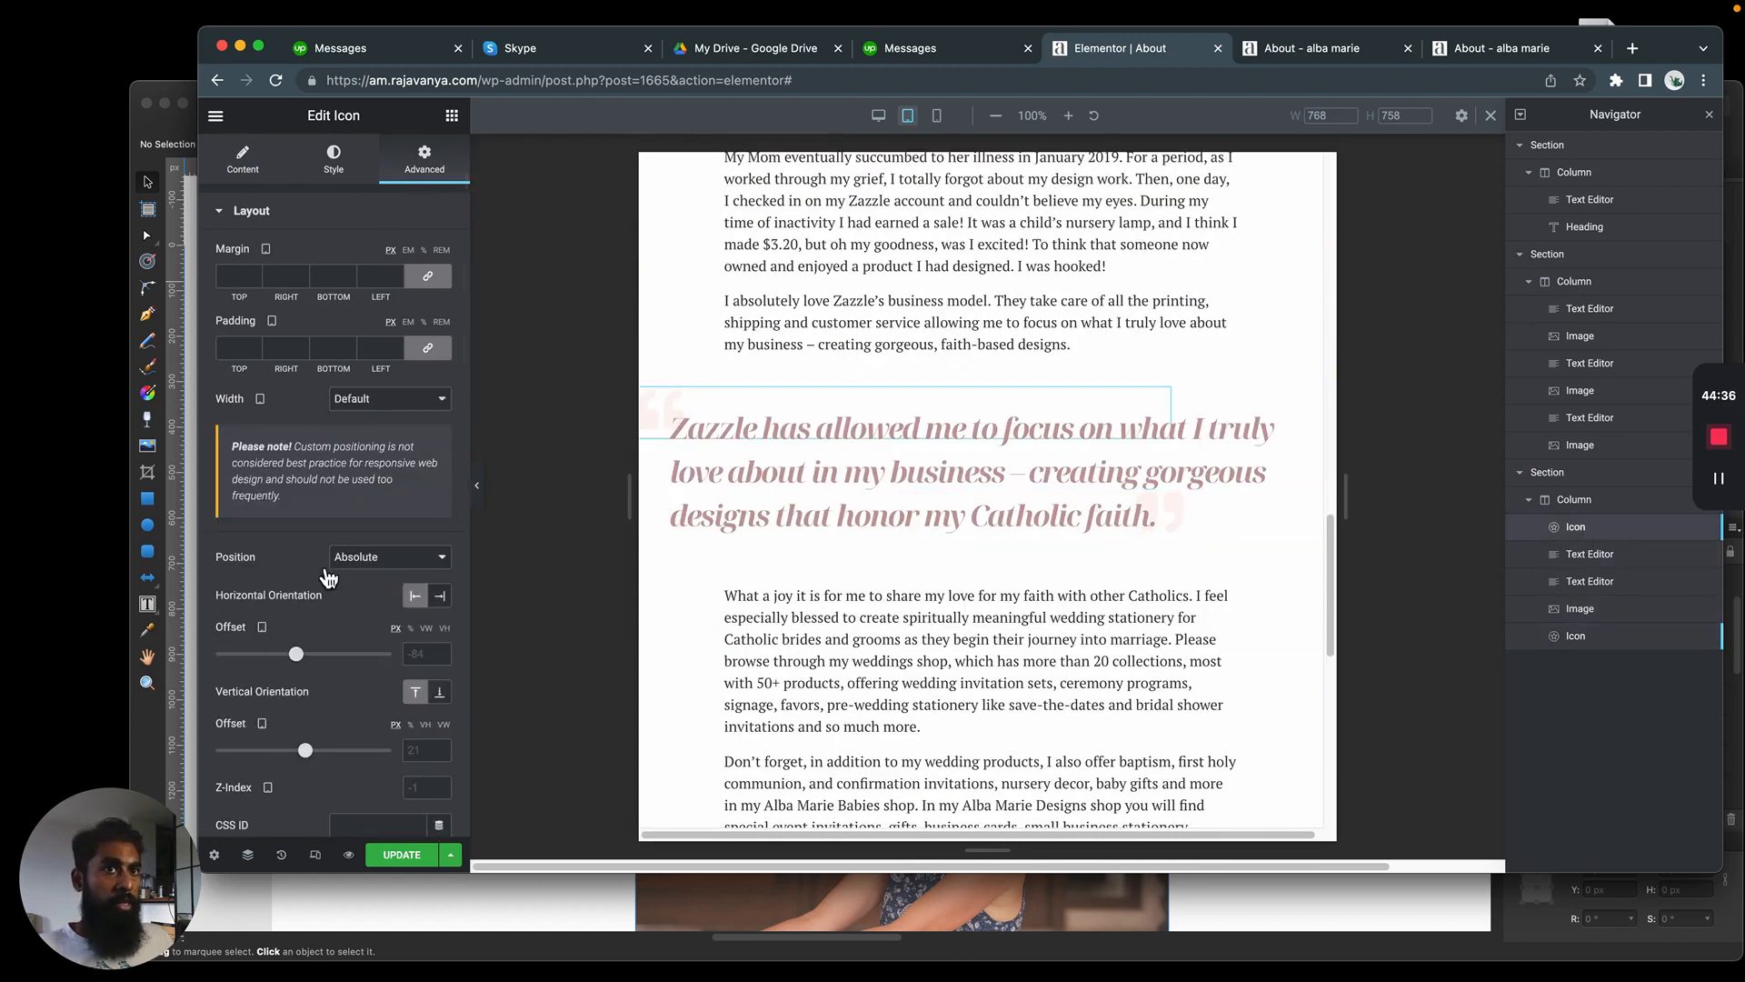
{"action": "left_click", "coordinate": [381, 559]}
{"action": "left_click", "coordinate": [382, 558]}
{"action": "left_click", "coordinate": [393, 399]}
{"action": "left_click", "coordinate": [391, 461]}
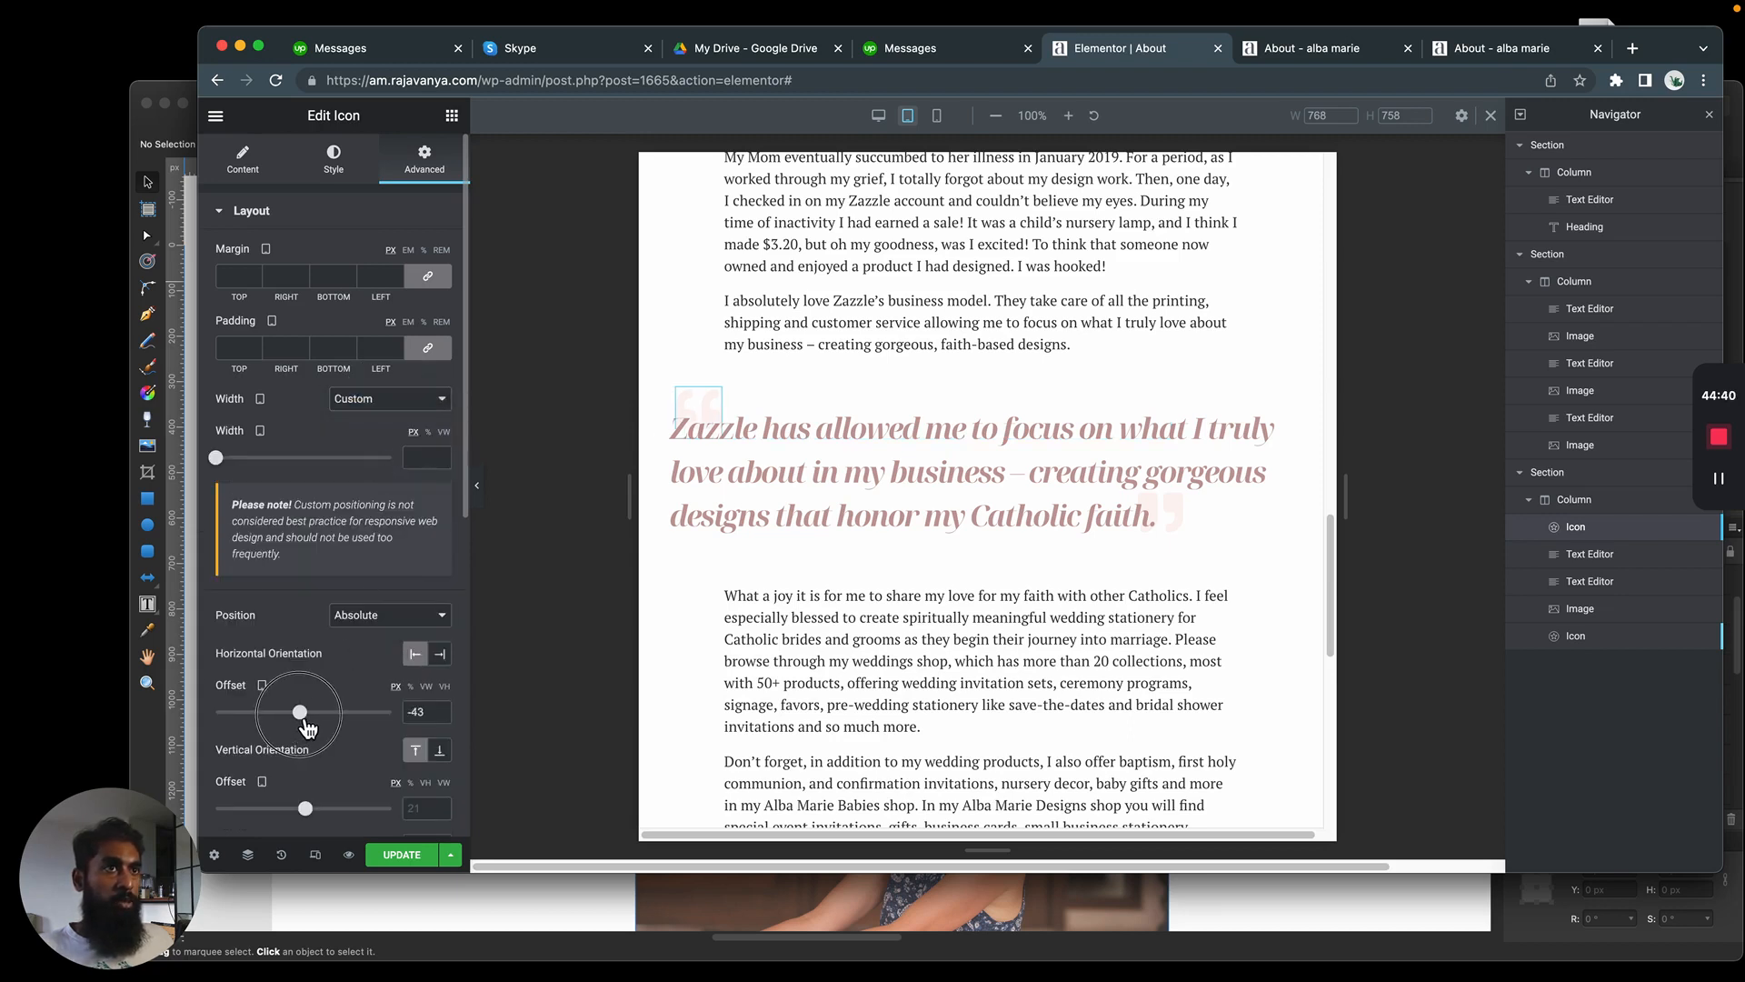
{"action": "left_click_drag", "start_coordinate": [300, 716], "coordinate": [299, 715]}
Examine the tablet page from header to footer and back for sideways scrolling and misplaced elements
{"action": "left_click_drag", "start_coordinate": [1246, 835], "coordinate": [1443, 836]}
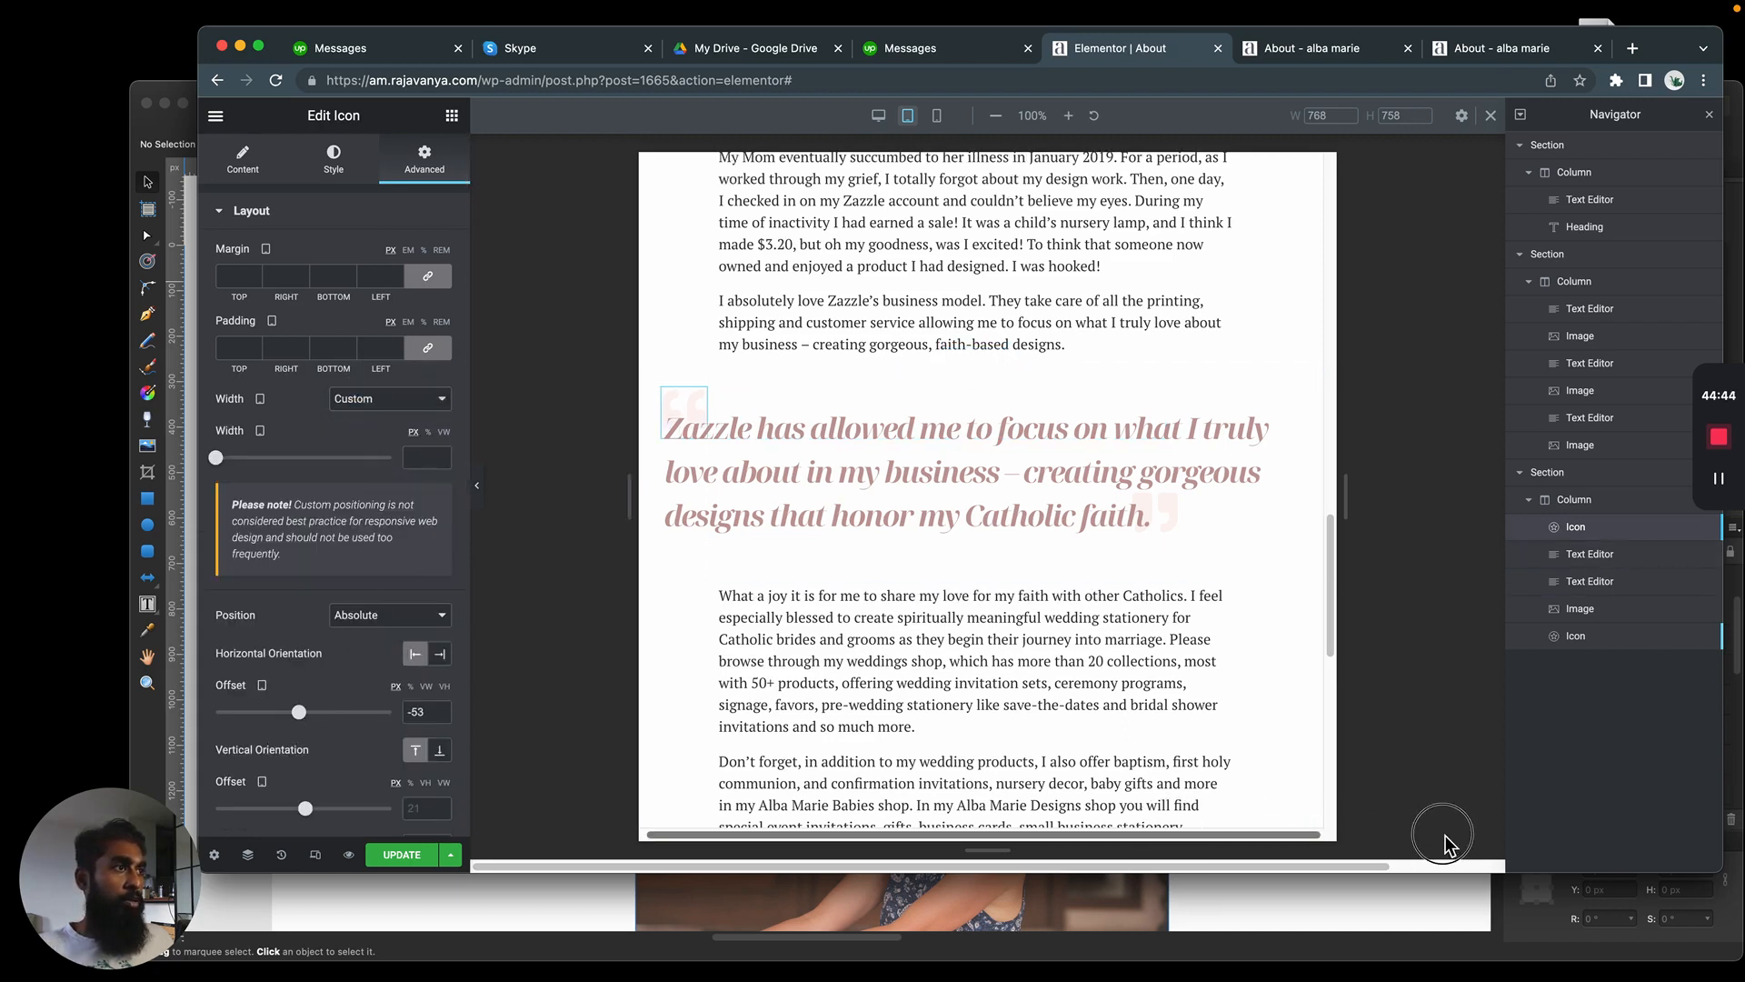
{"action": "scroll", "coordinate": [1227, 603], "scroll_direction": "down", "scroll_amount": 2}
{"action": "left_click", "coordinate": [1579, 608]}
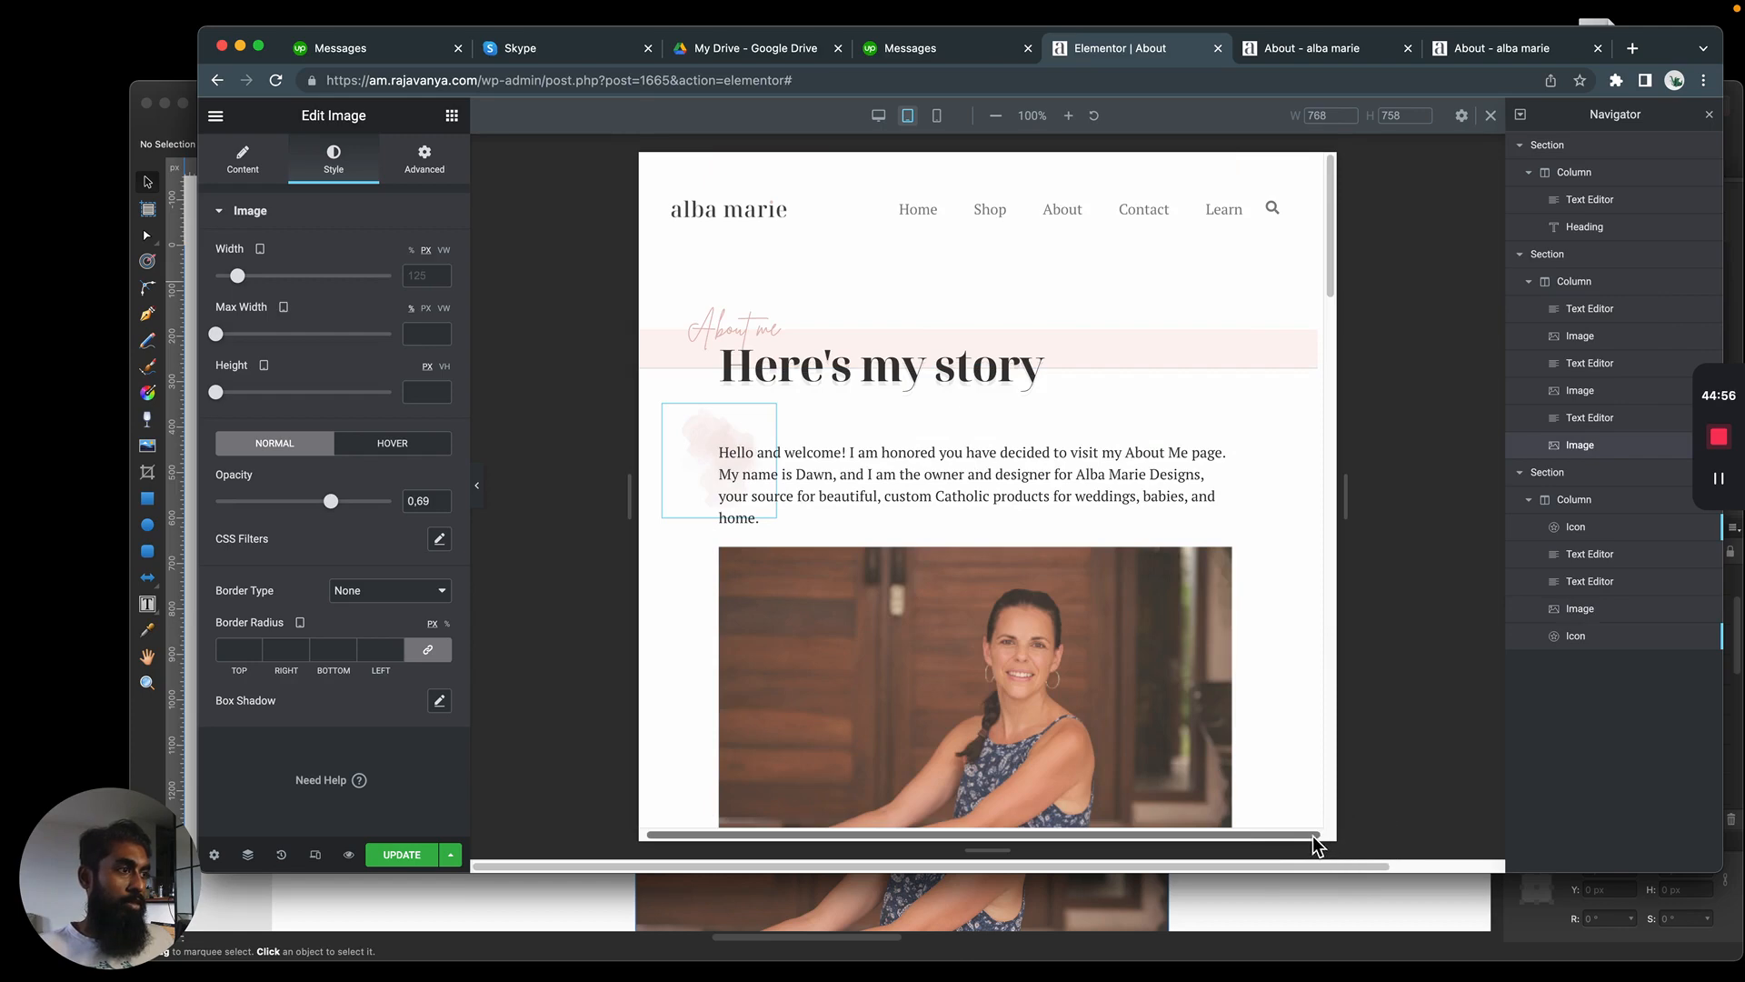
{"action": "scroll", "coordinate": [1331, 836], "scroll_direction": "down", "scroll_amount": 1}
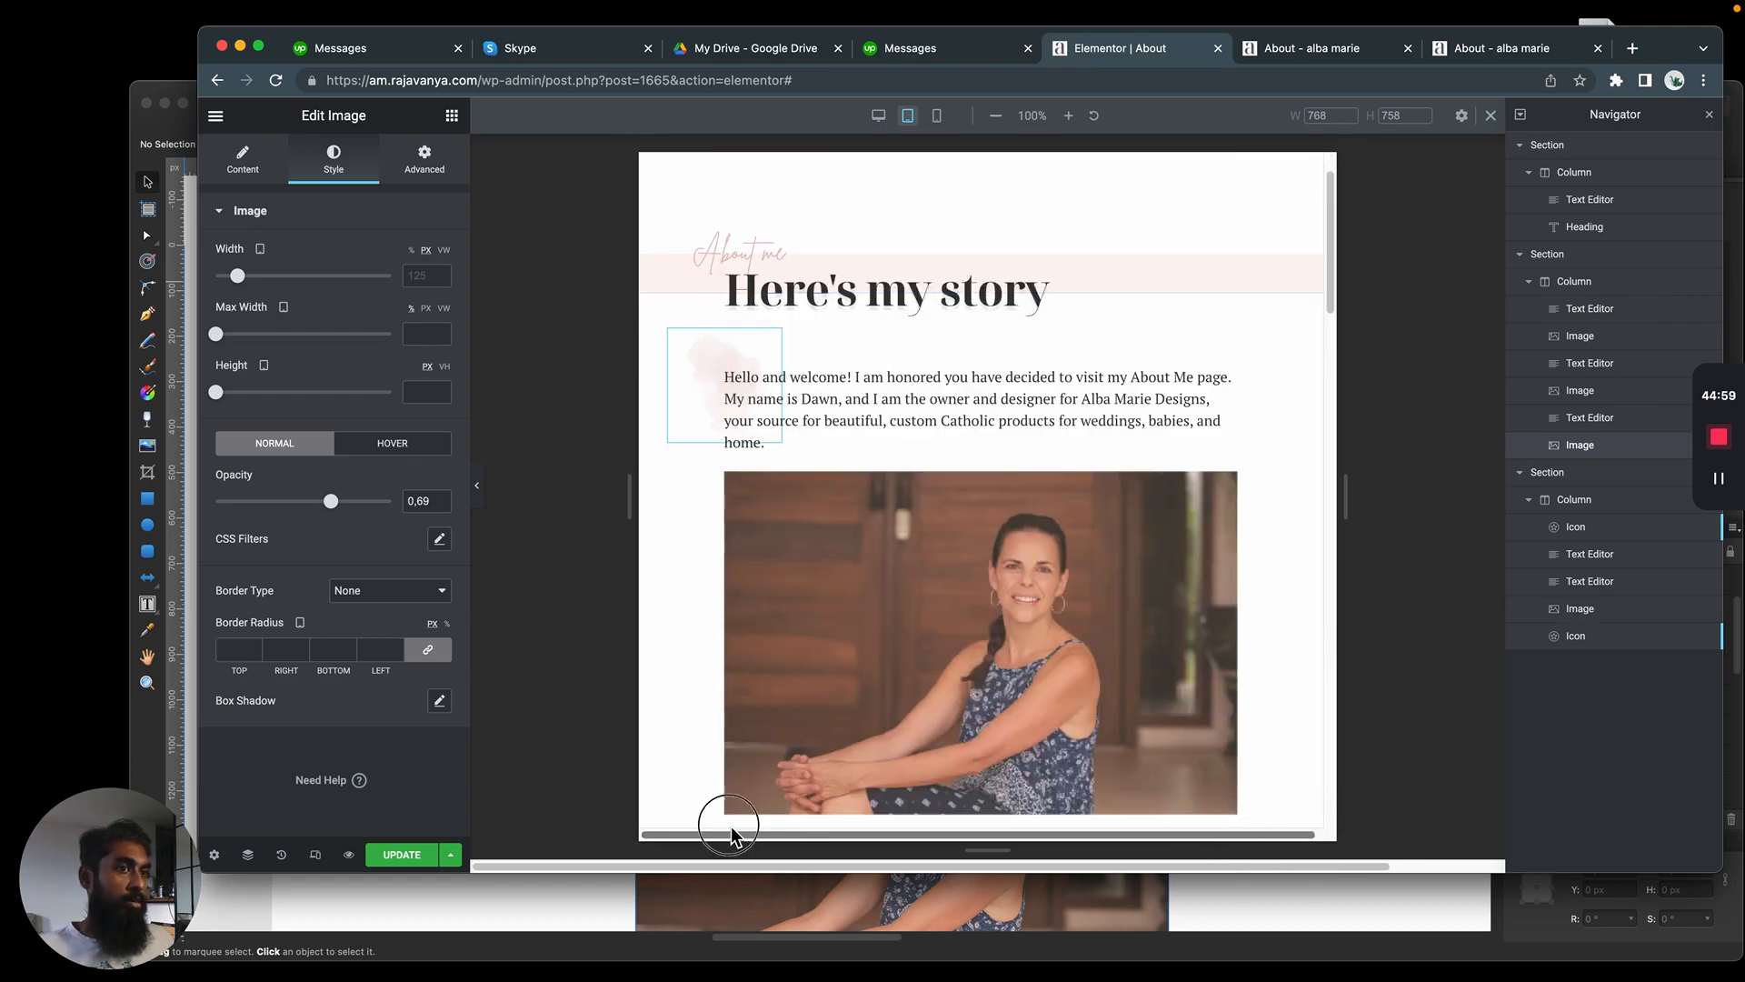
{"action": "scroll", "coordinate": [842, 569], "scroll_direction": "down", "scroll_amount": 10}
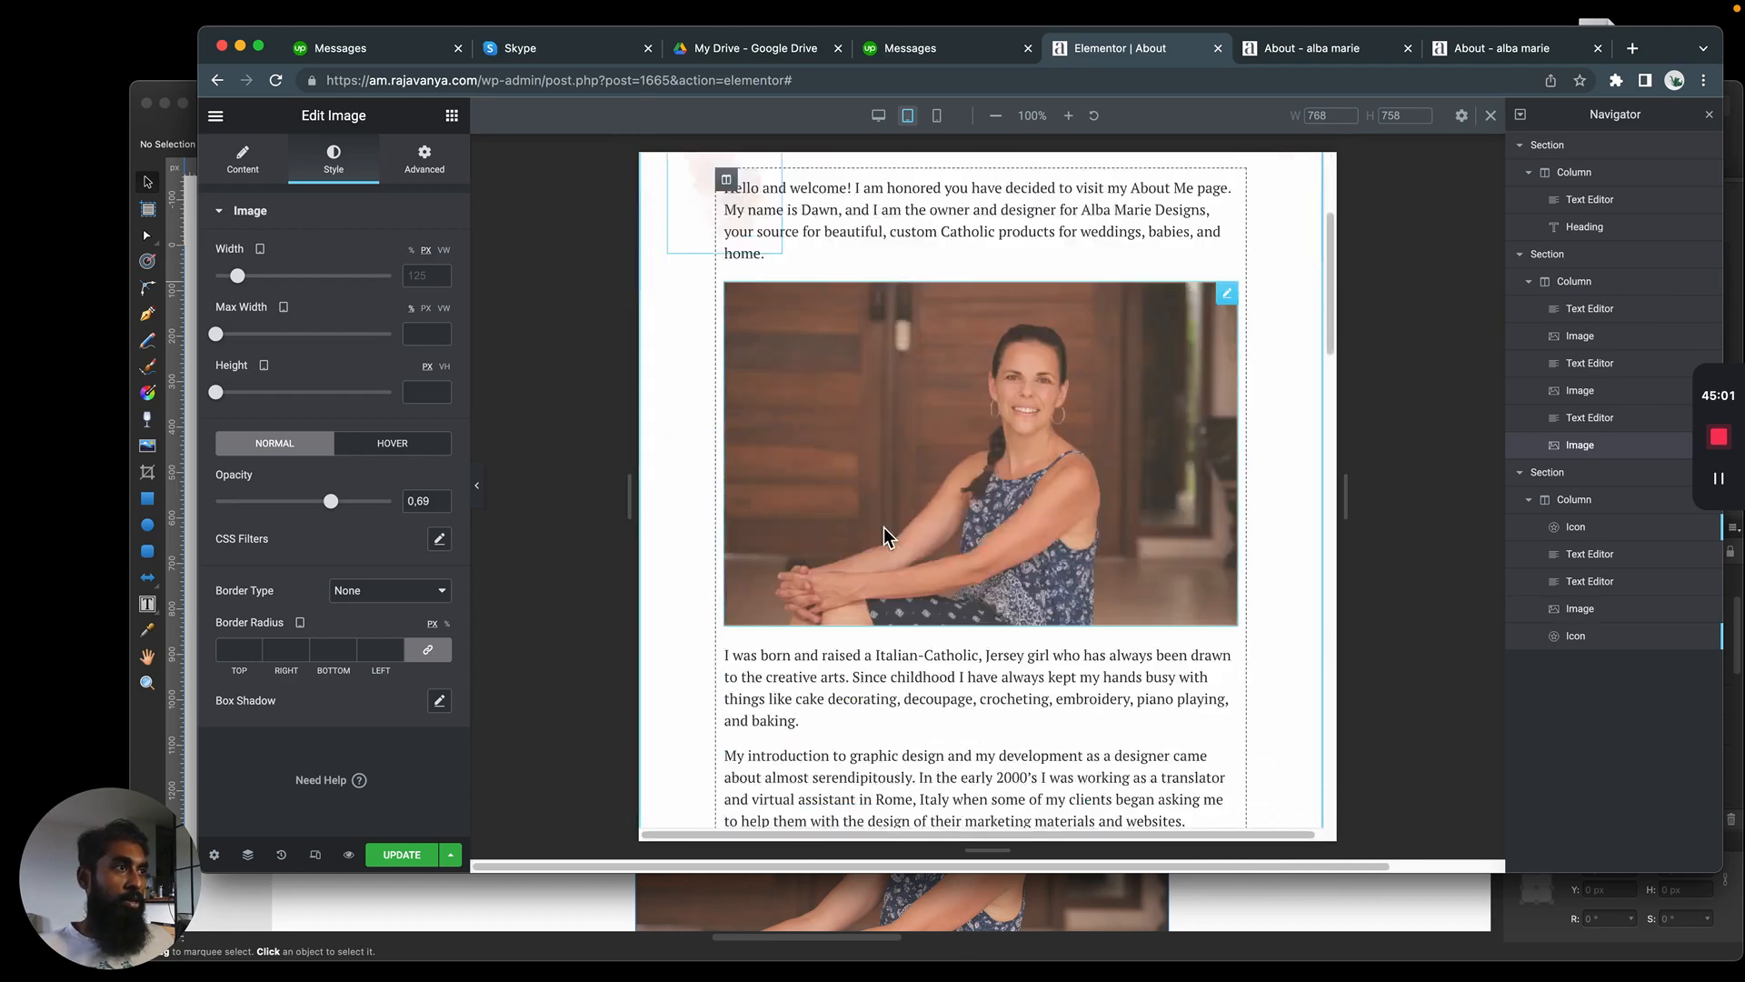
{"action": "scroll", "coordinate": [989, 540], "scroll_direction": "down", "scroll_amount": 5}
{"action": "scroll", "coordinate": [985, 542], "scroll_direction": "up", "scroll_amount": 3}
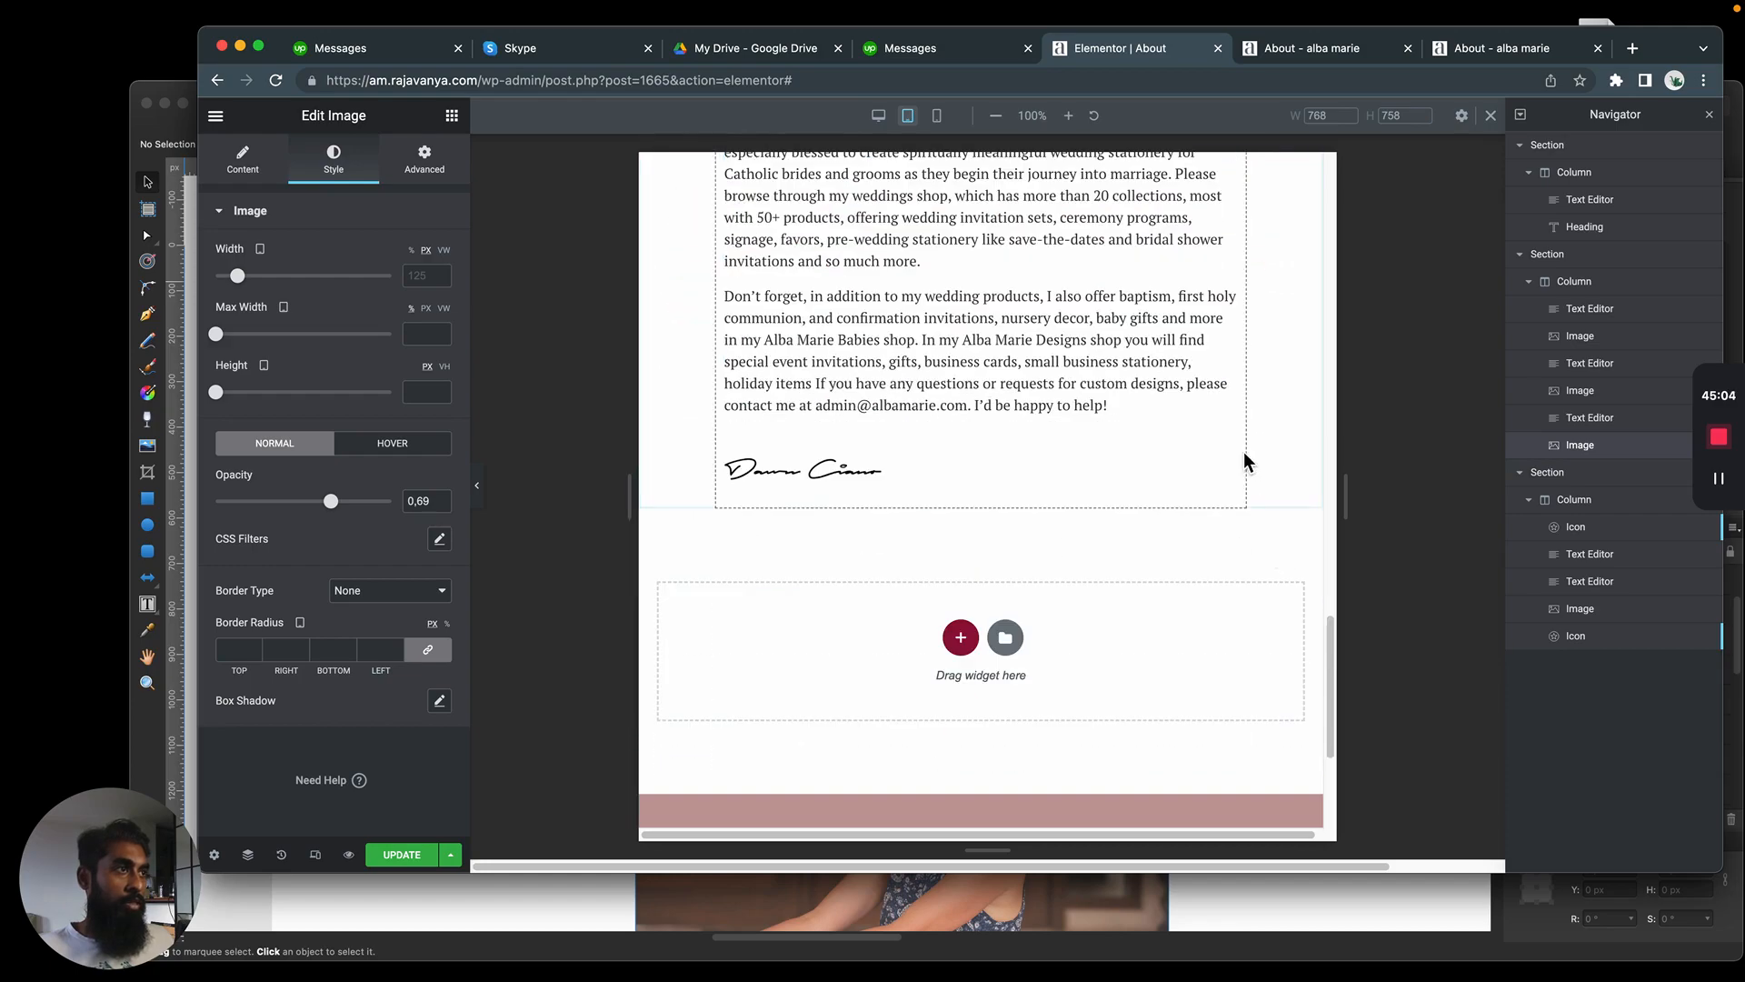
{"action": "scroll", "coordinate": [1255, 482], "scroll_direction": "up", "scroll_amount": 9}
{"action": "scroll", "coordinate": [1260, 501], "scroll_direction": "up", "scroll_amount": 10}
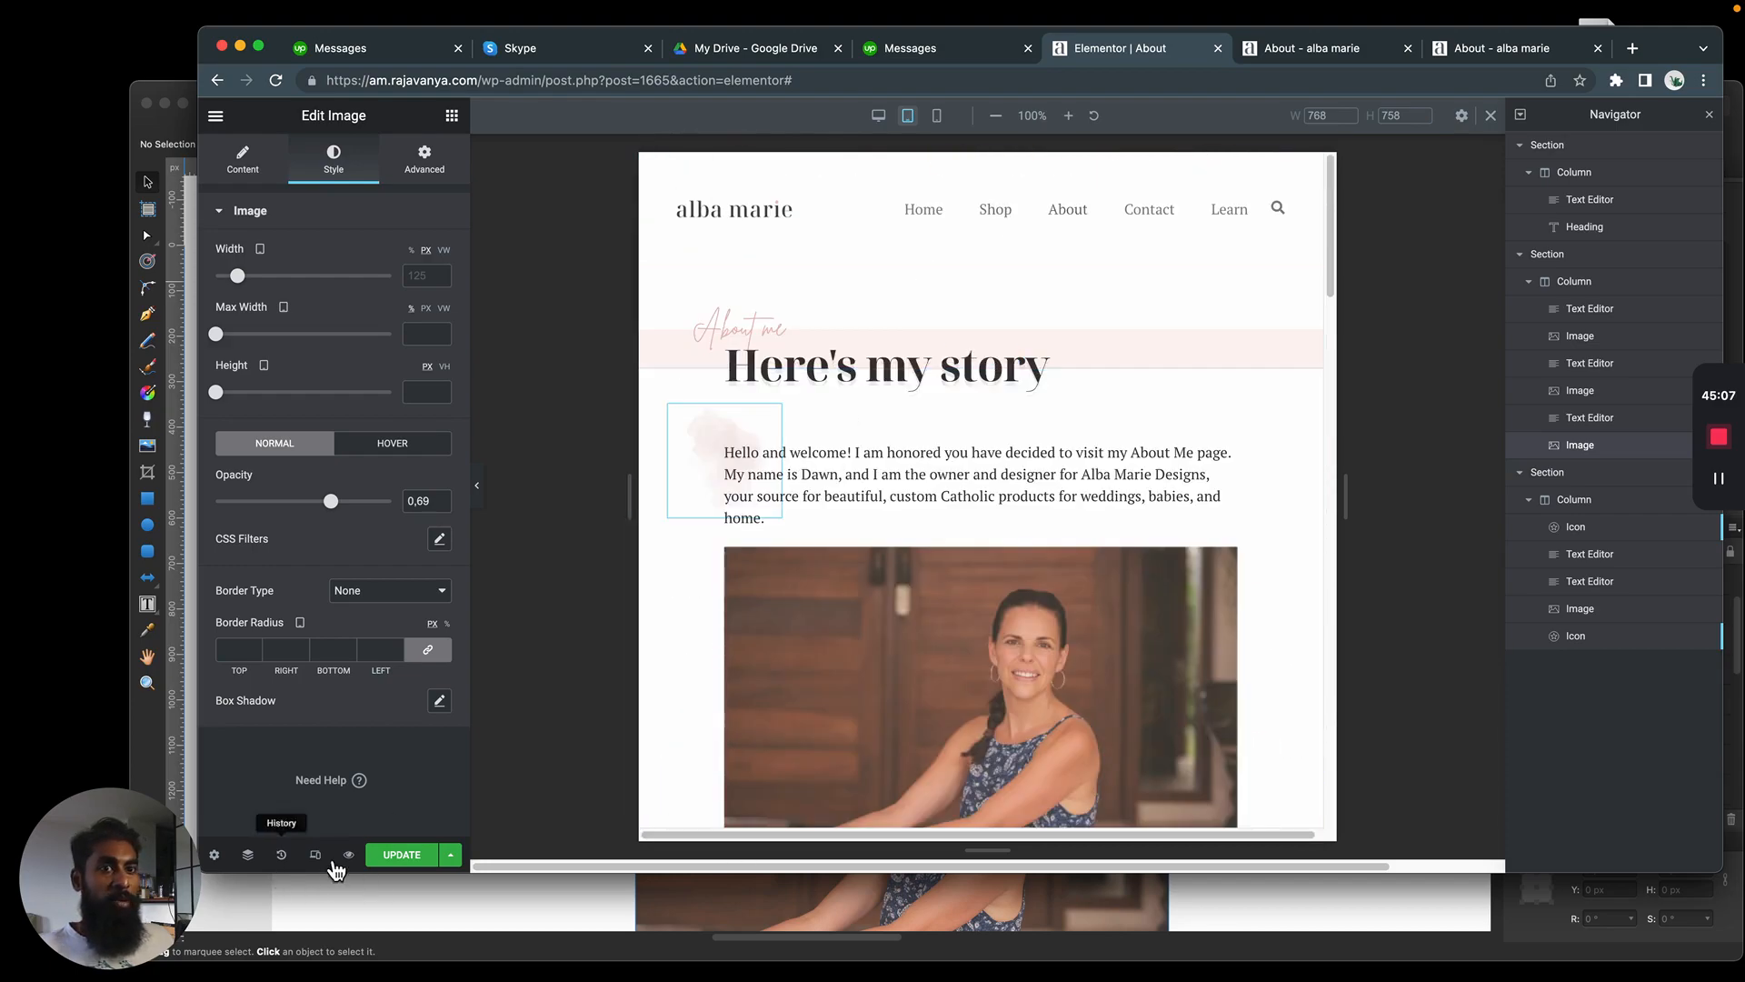
Check the layout in the desktop view and save the About page changes
{"action": "left_click", "coordinate": [878, 116]}
{"action": "scroll", "coordinate": [1045, 391], "scroll_direction": "down", "scroll_amount": 15}
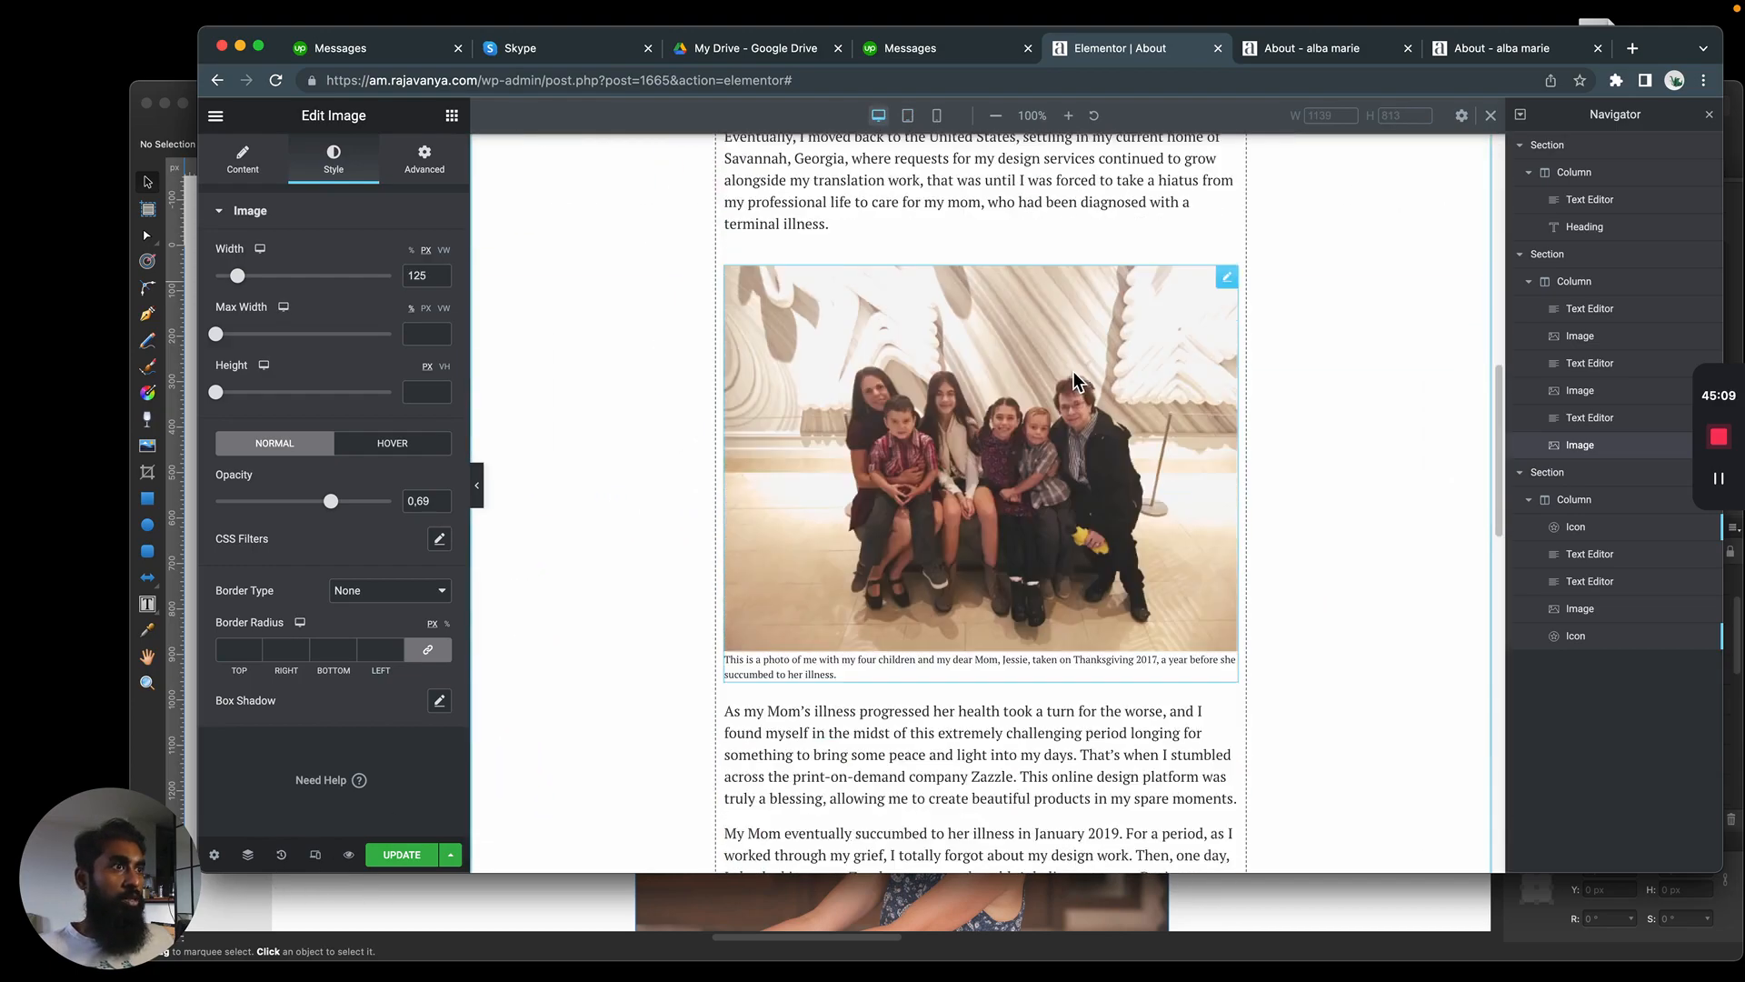
{"action": "scroll", "coordinate": [1067, 367], "scroll_direction": "up", "scroll_amount": 15}
{"action": "left_click", "coordinate": [401, 854]}
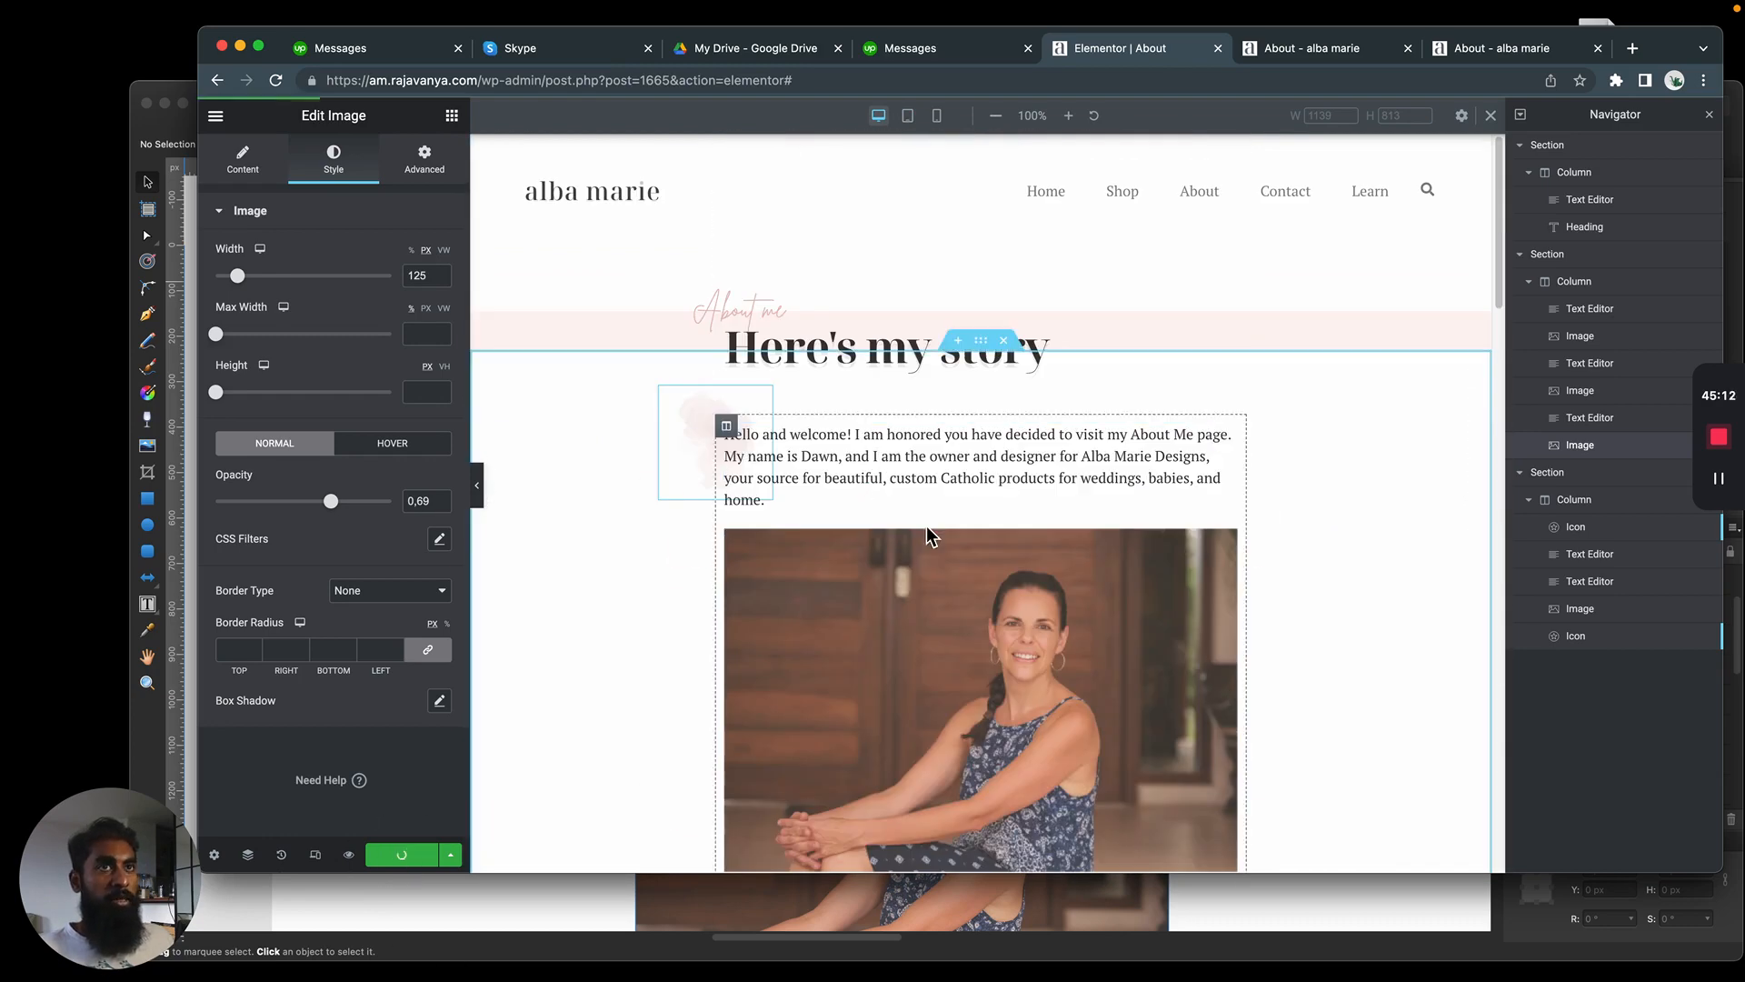
Reload the About page preview and review it from the header down to the footer
{"action": "left_click", "coordinate": [1310, 54]}
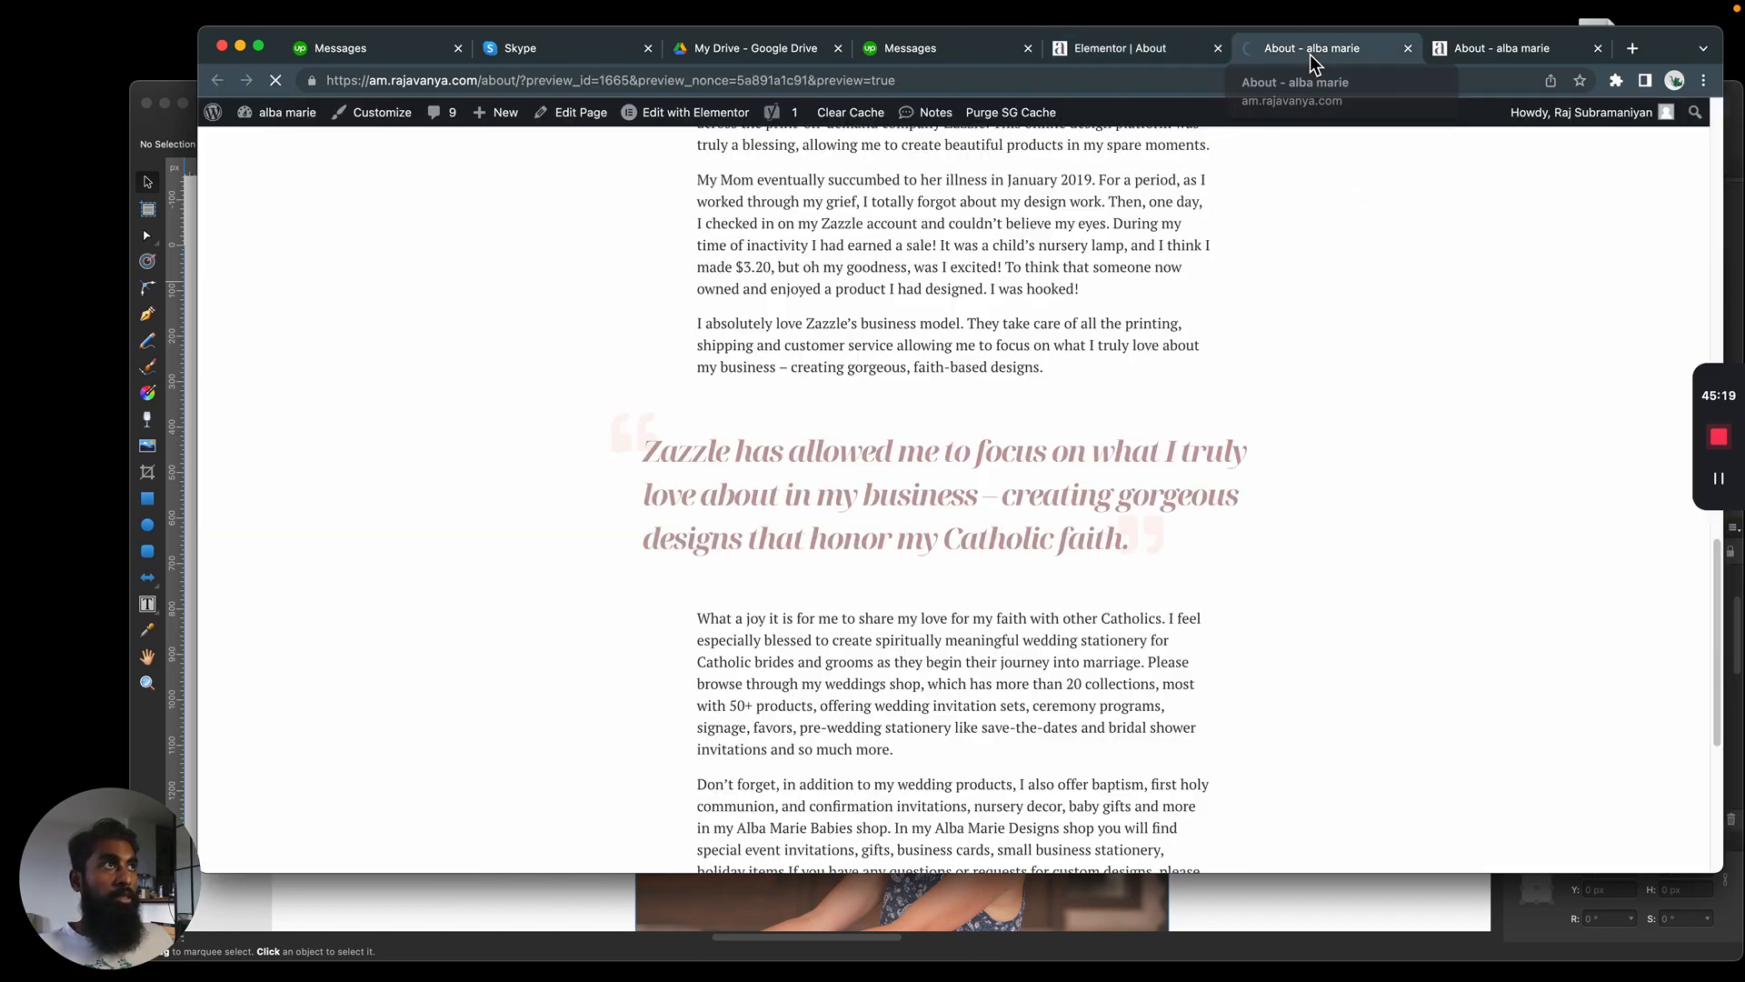
{"action": "scroll", "coordinate": [974, 493], "scroll_direction": "down", "scroll_amount": 20}
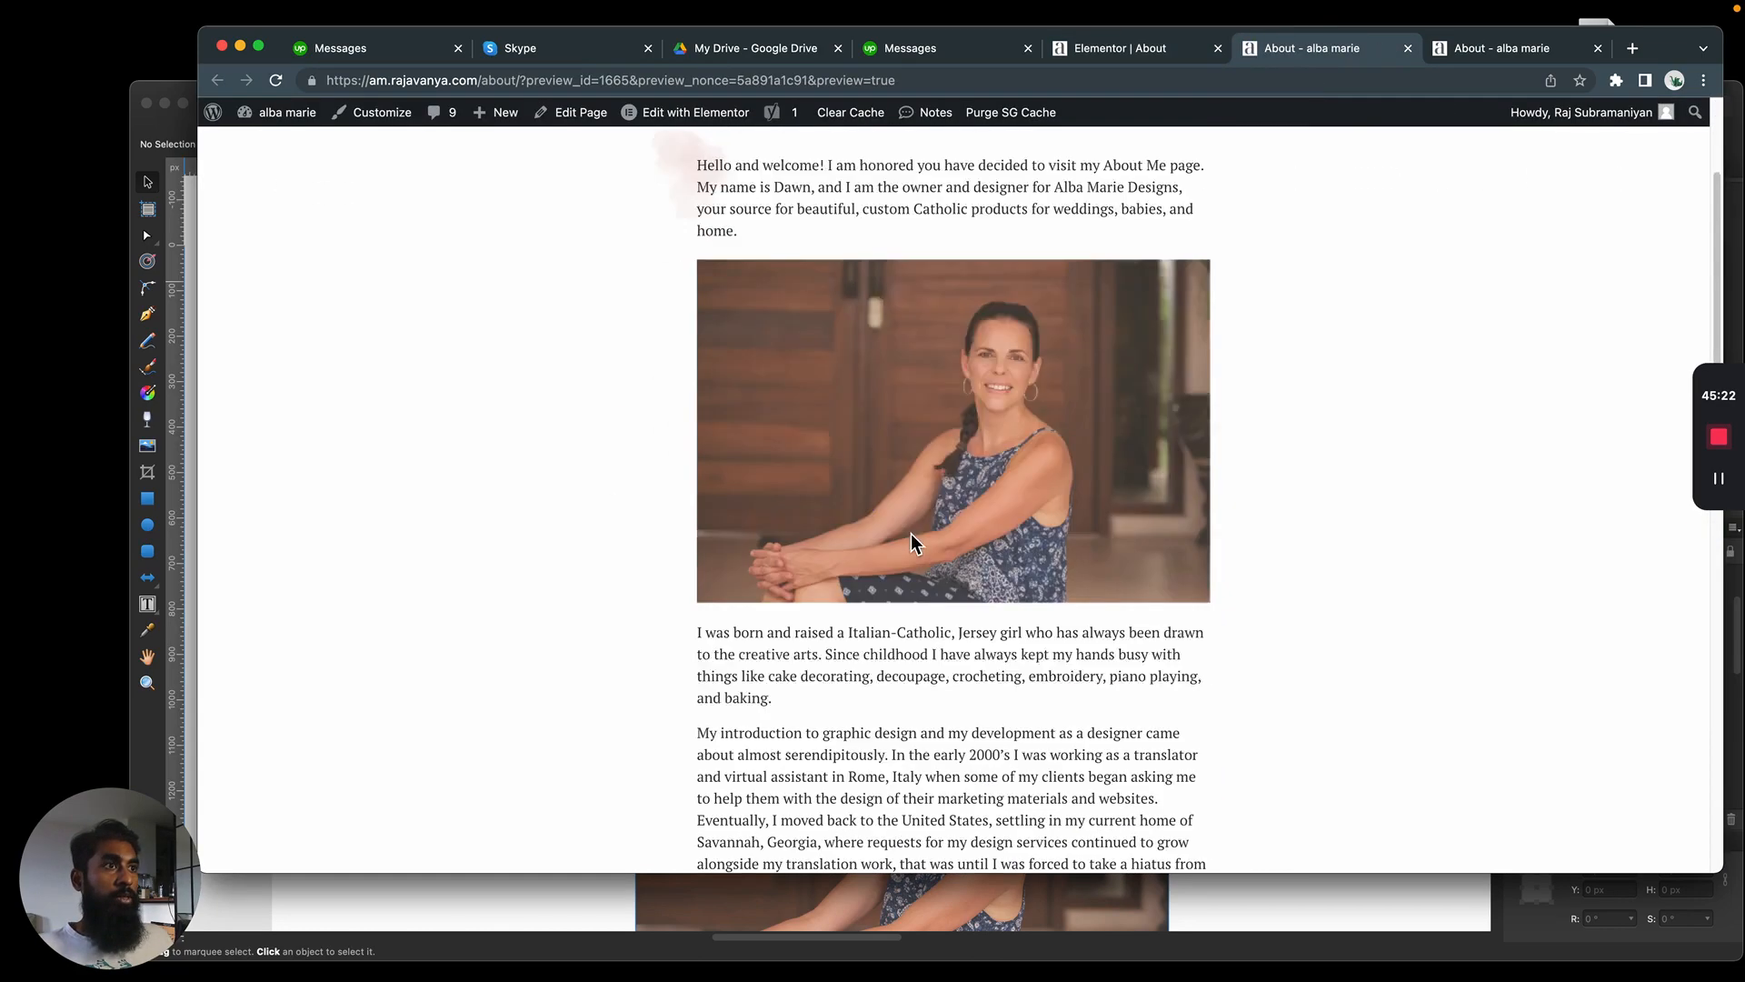
{"action": "scroll", "coordinate": [932, 553], "scroll_direction": "down", "scroll_amount": 5}
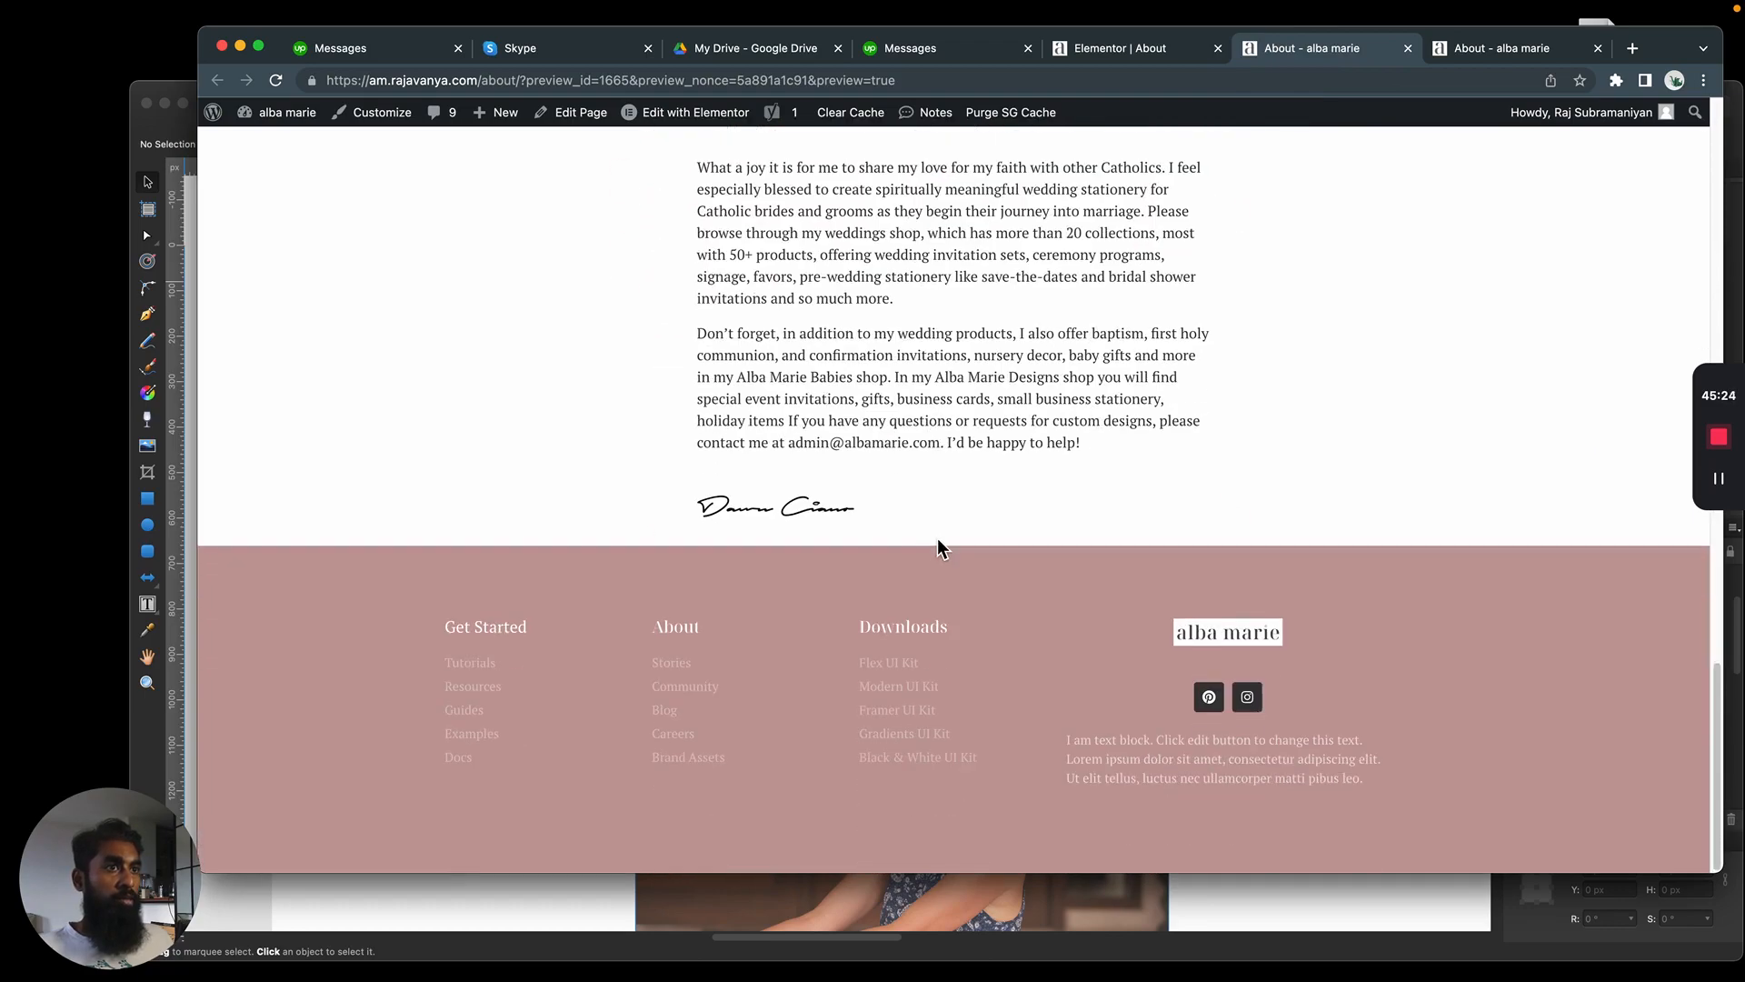
{"action": "scroll", "coordinate": [939, 542], "scroll_direction": "up", "scroll_amount": 20}
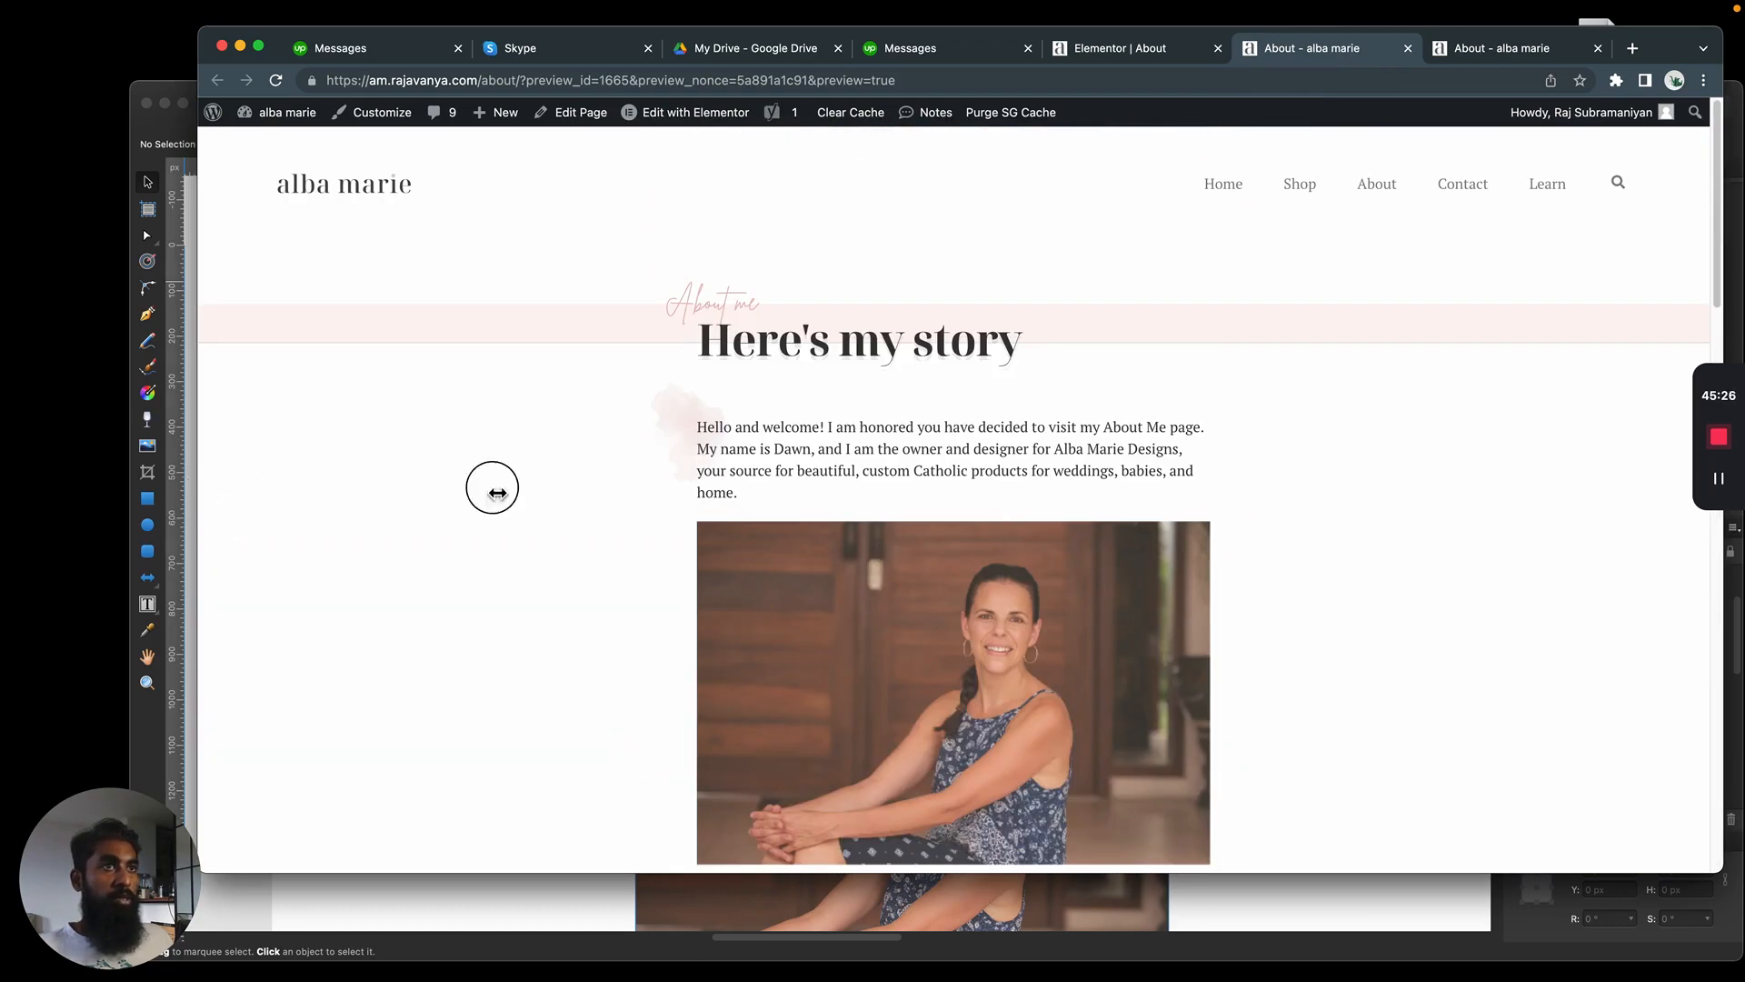
Resize the browser window to phone width and back to desktop width, checking how the previewed About page adapts
{"action": "left_click_drag", "start_coordinate": [497, 491], "coordinate": [1542, 446]}
{"action": "scroll", "coordinate": [1418, 409], "scroll_direction": "down", "scroll_amount": 20}
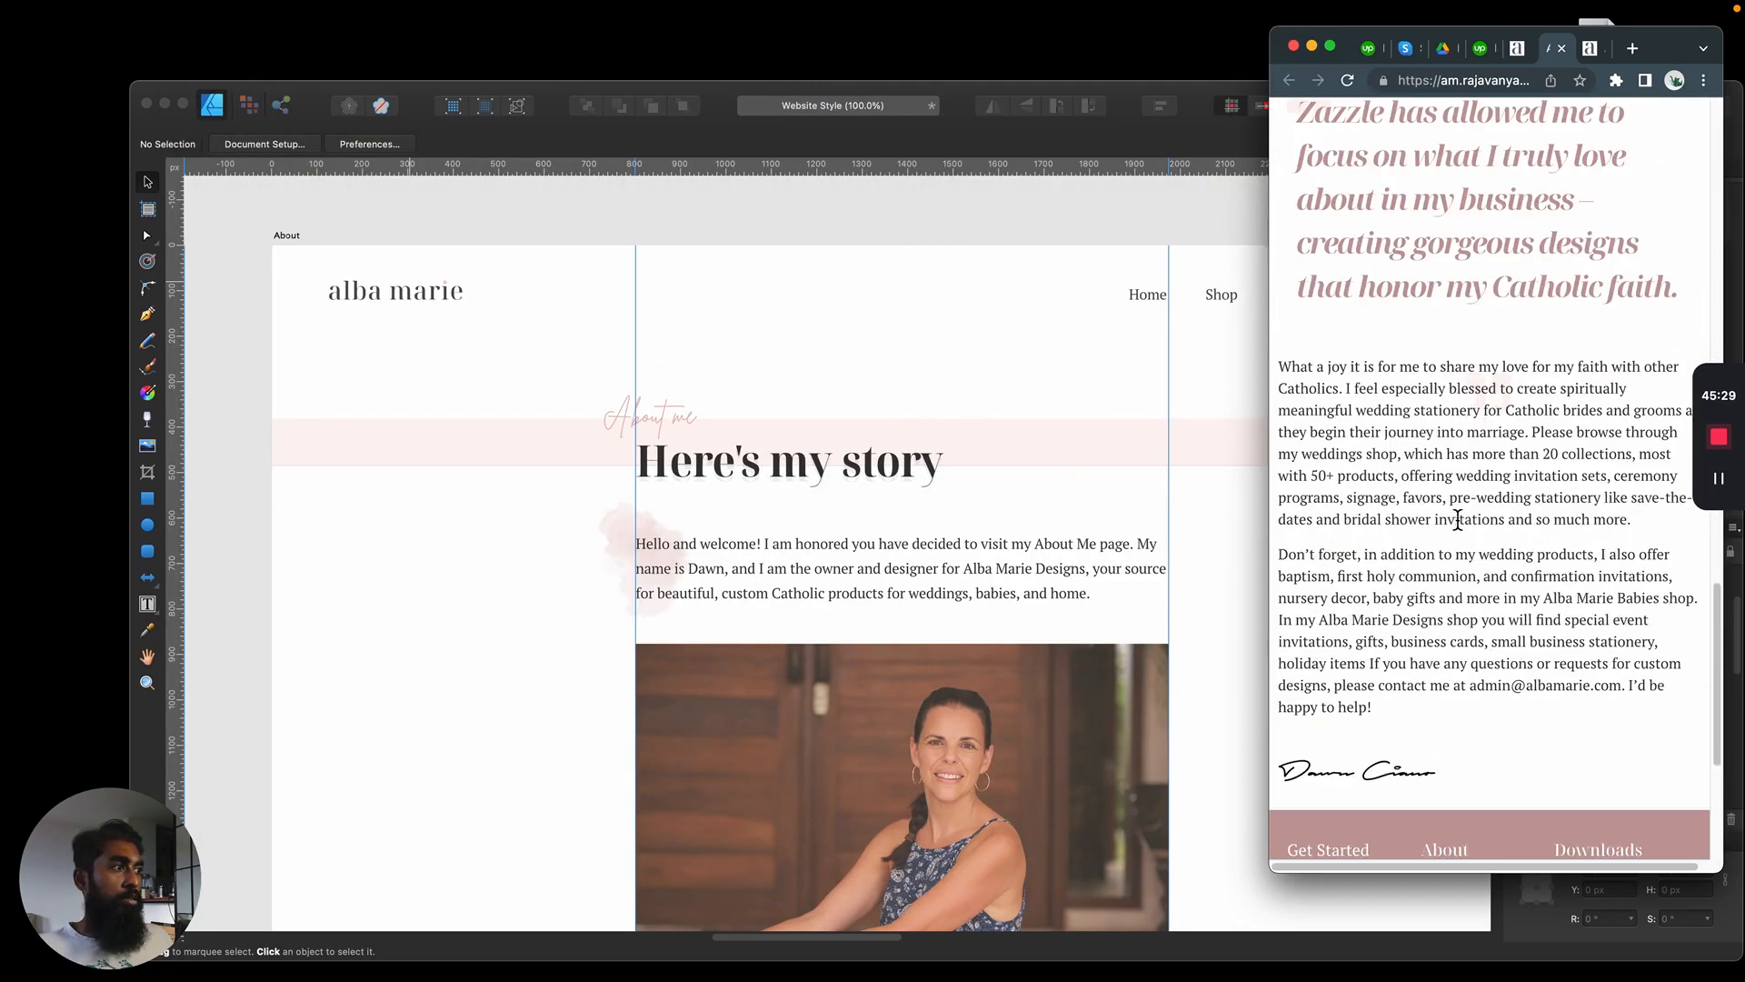
{"action": "scroll", "coordinate": [1613, 687], "scroll_direction": "up", "scroll_amount": 20}
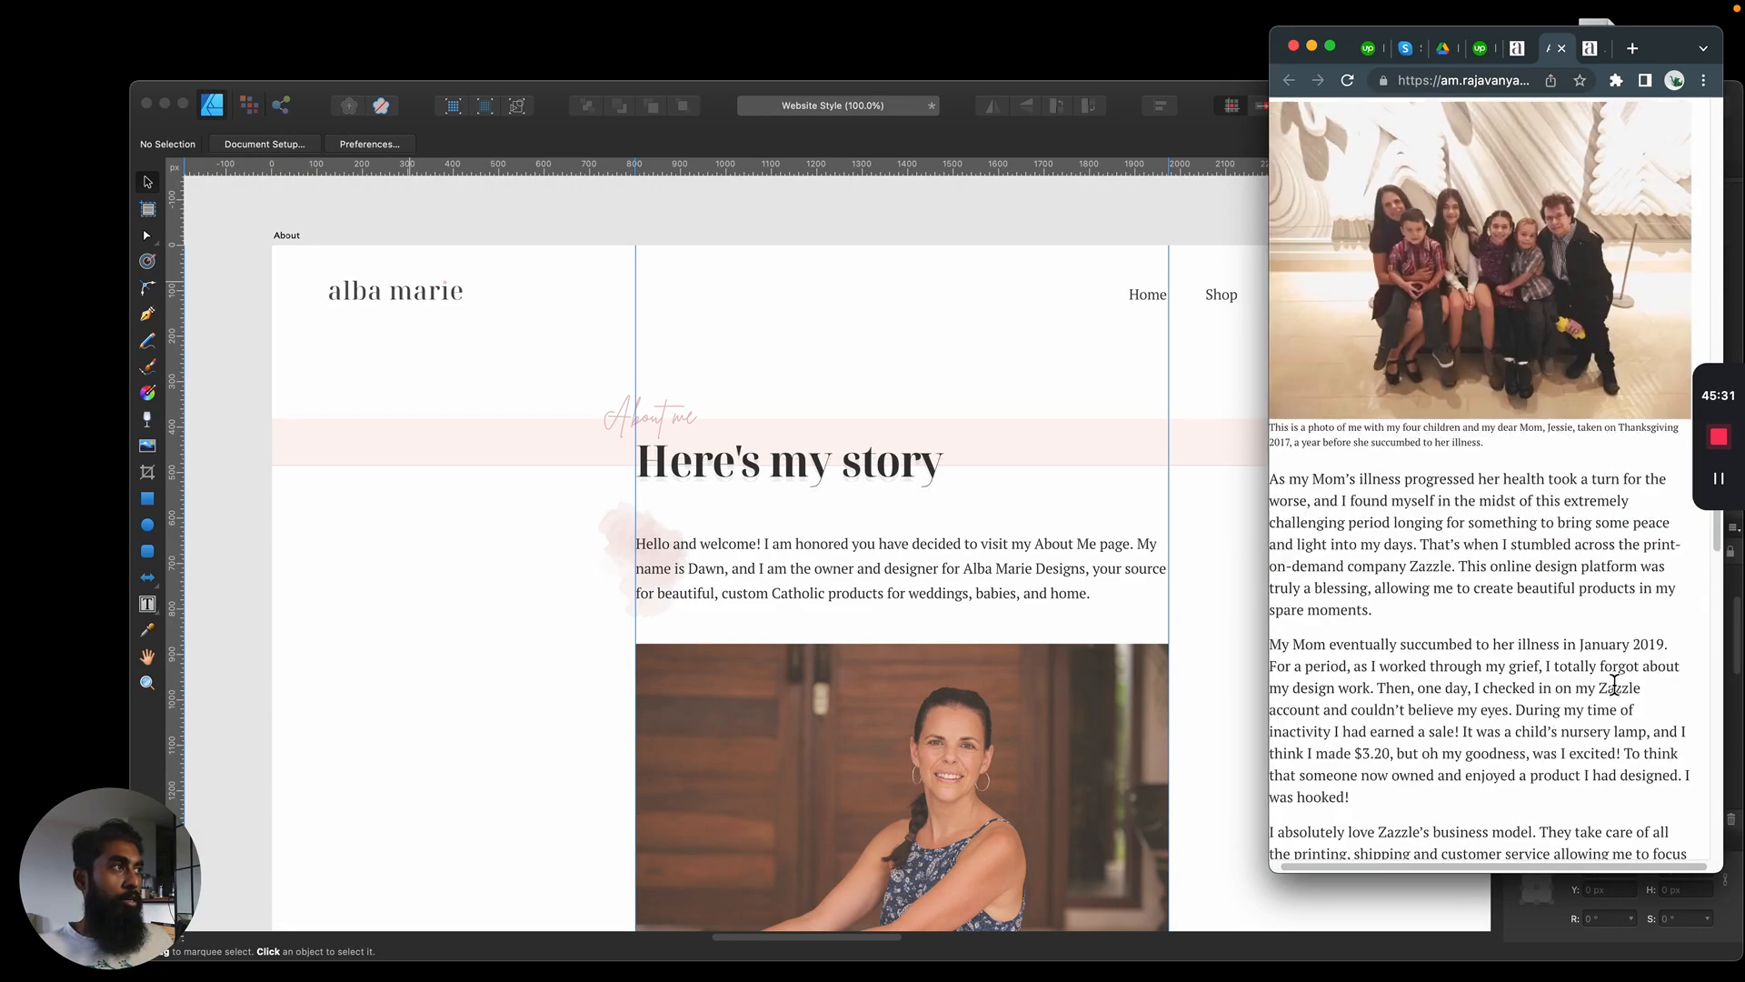
{"action": "left_click_drag", "start_coordinate": [1269, 423], "coordinate": [232, 433]}
{"action": "scroll", "coordinate": [1131, 649], "scroll_direction": "down", "scroll_amount": 5}
{"action": "scroll", "coordinate": [1132, 678], "scroll_direction": "up", "scroll_amount": 5}
{"action": "scroll", "coordinate": [1109, 653], "scroll_direction": "down", "scroll_amount": 10}
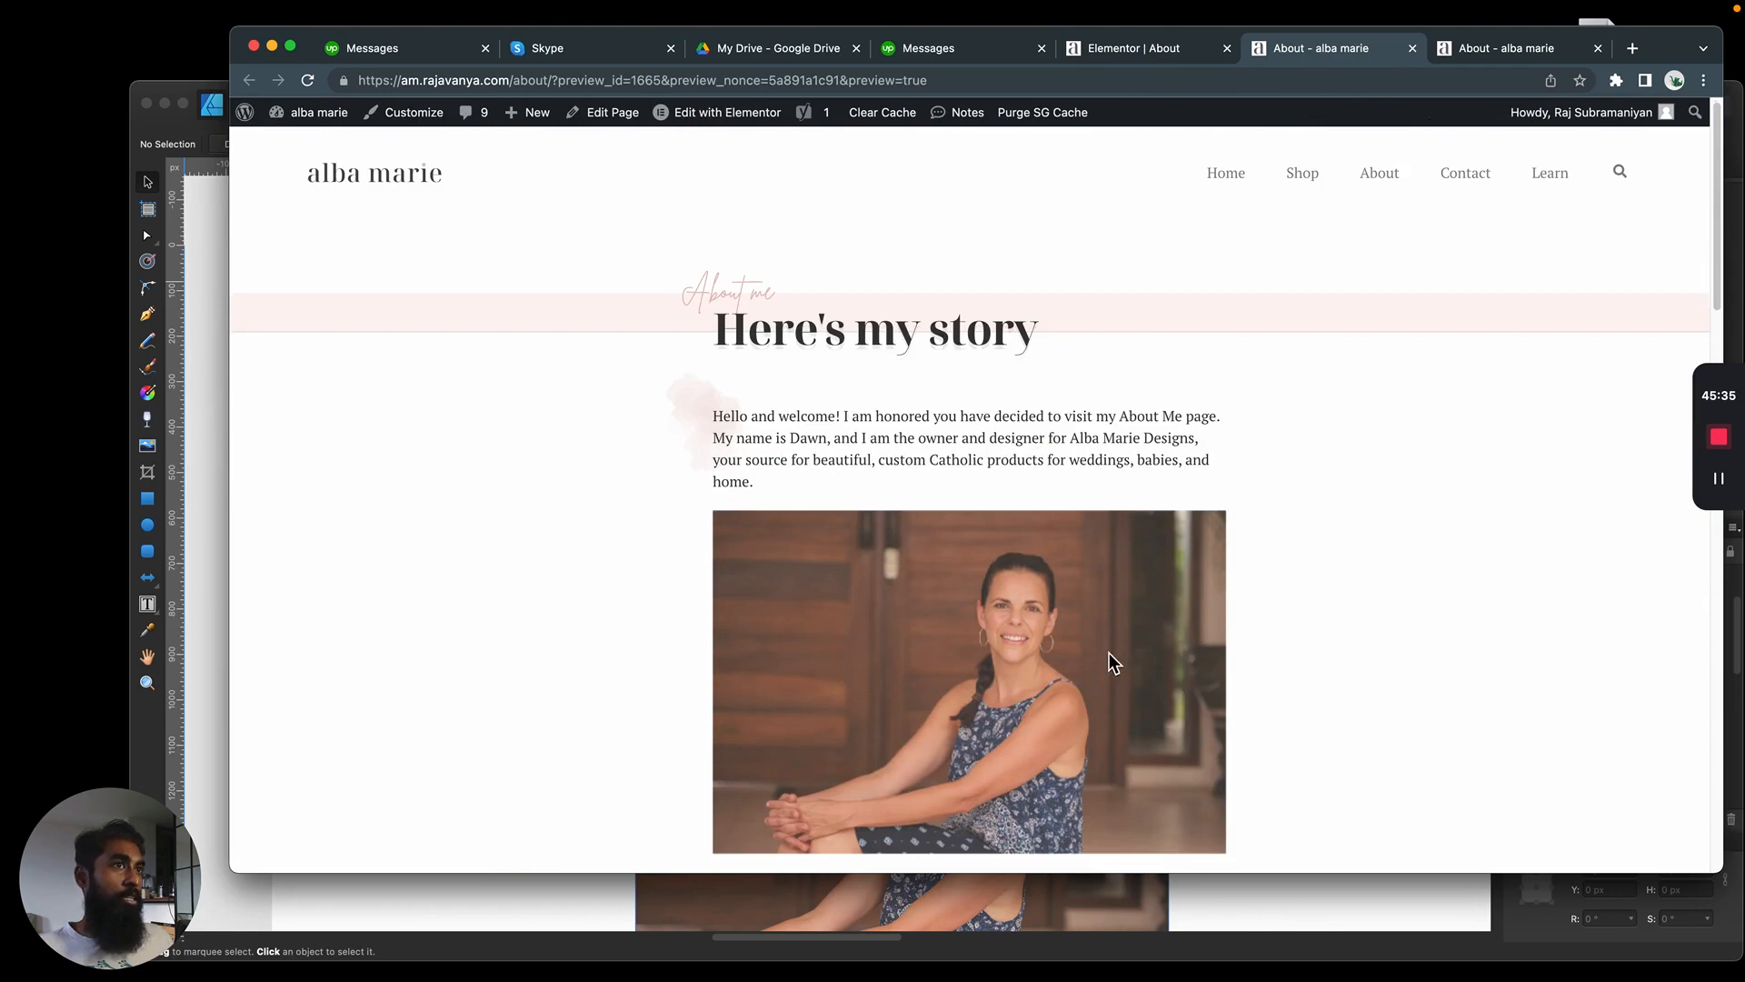
{"action": "scroll", "coordinate": [340, 571], "scroll_direction": "up", "scroll_amount": 10}
{"action": "left_click_drag", "start_coordinate": [234, 496], "coordinate": [381, 464]}
{"action": "scroll", "coordinate": [907, 474], "scroll_direction": "down", "scroll_amount": 10}
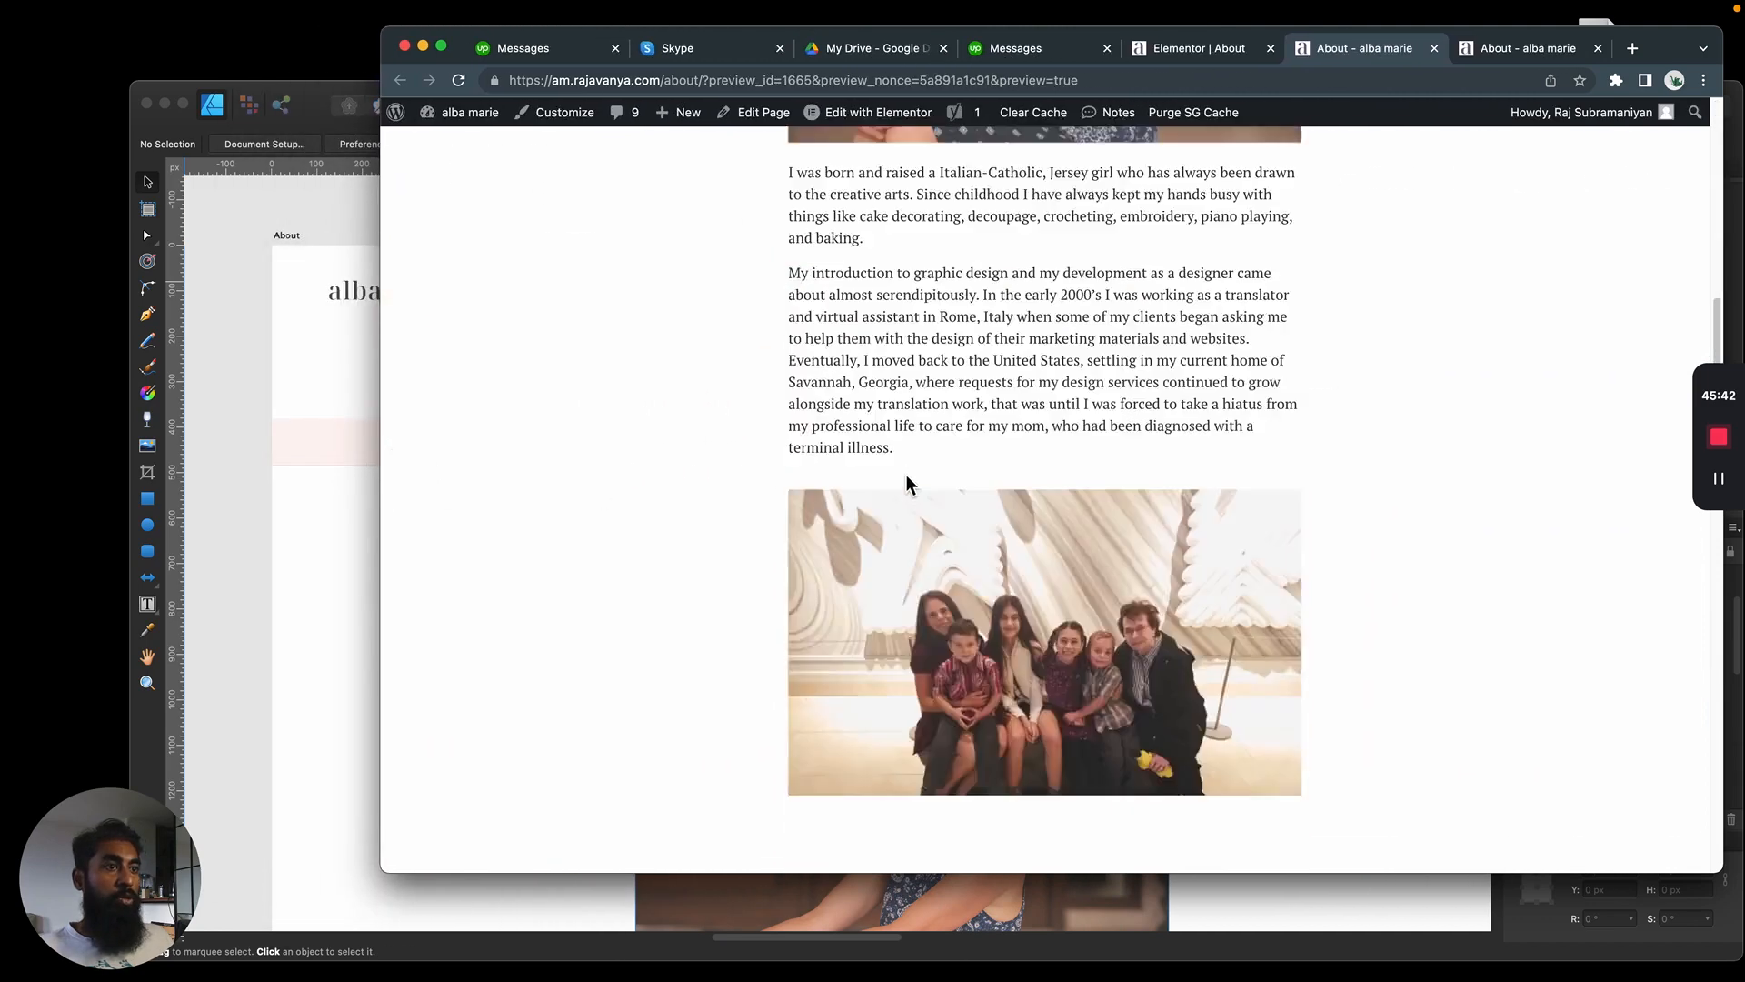
{"action": "scroll", "coordinate": [907, 474], "scroll_direction": "up", "scroll_amount": 10}
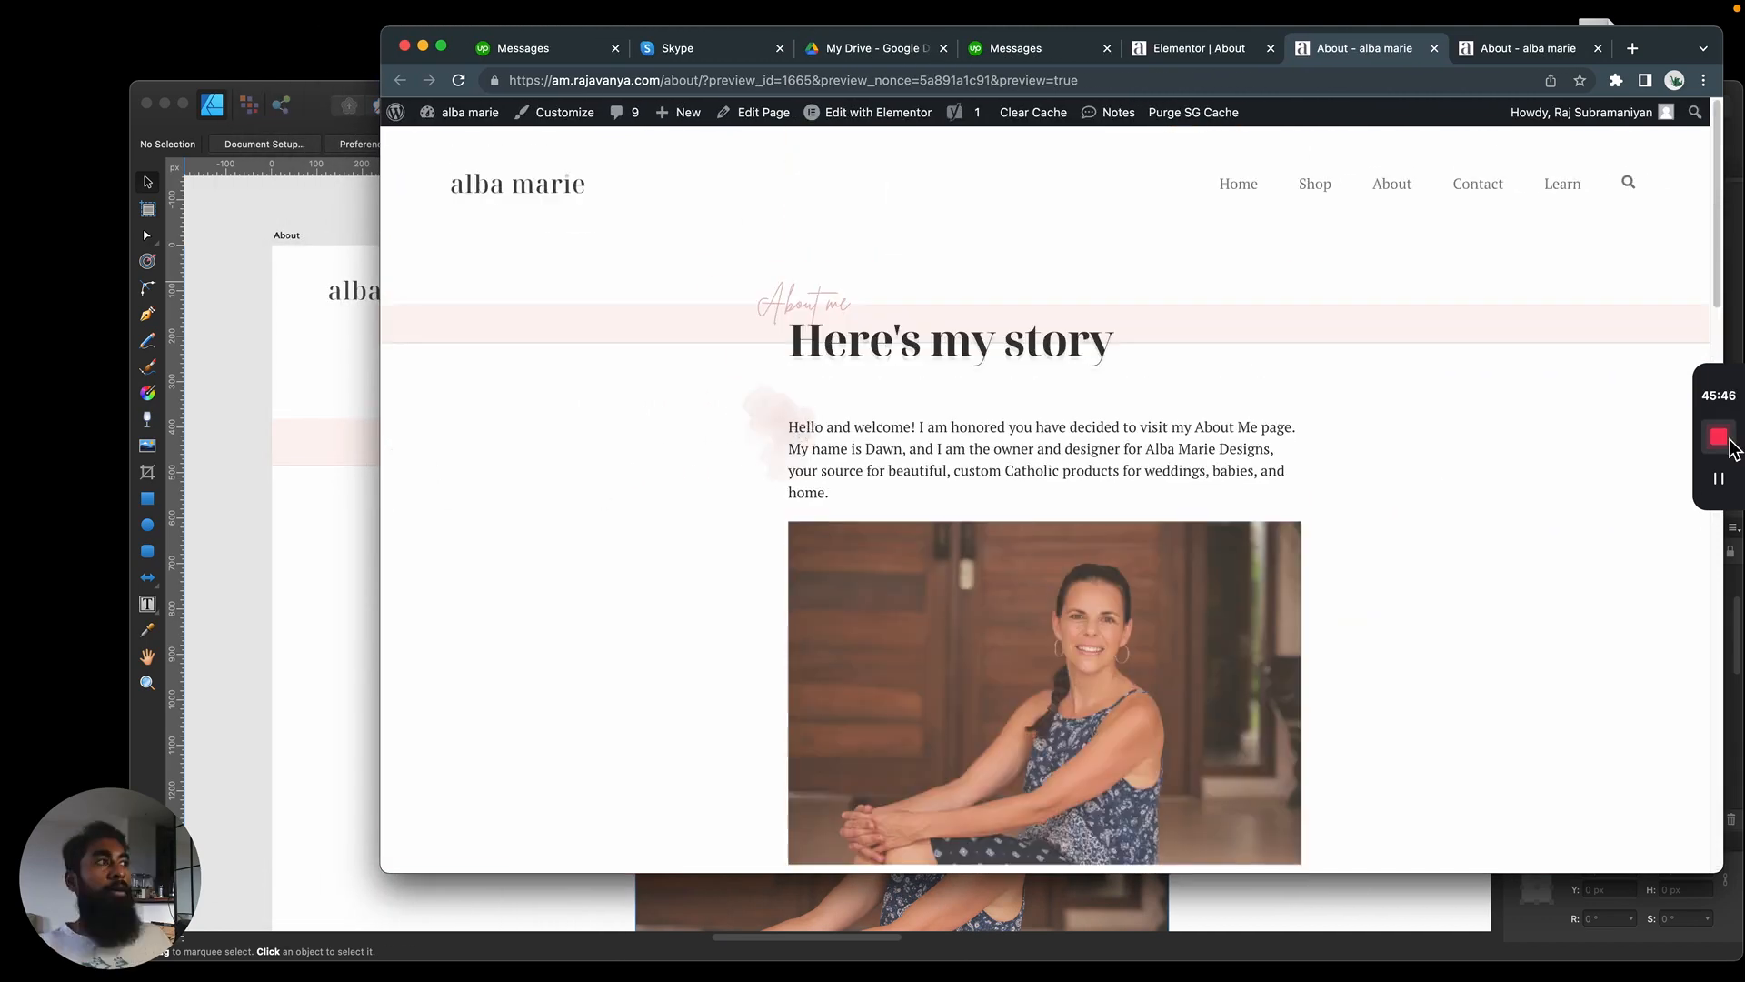